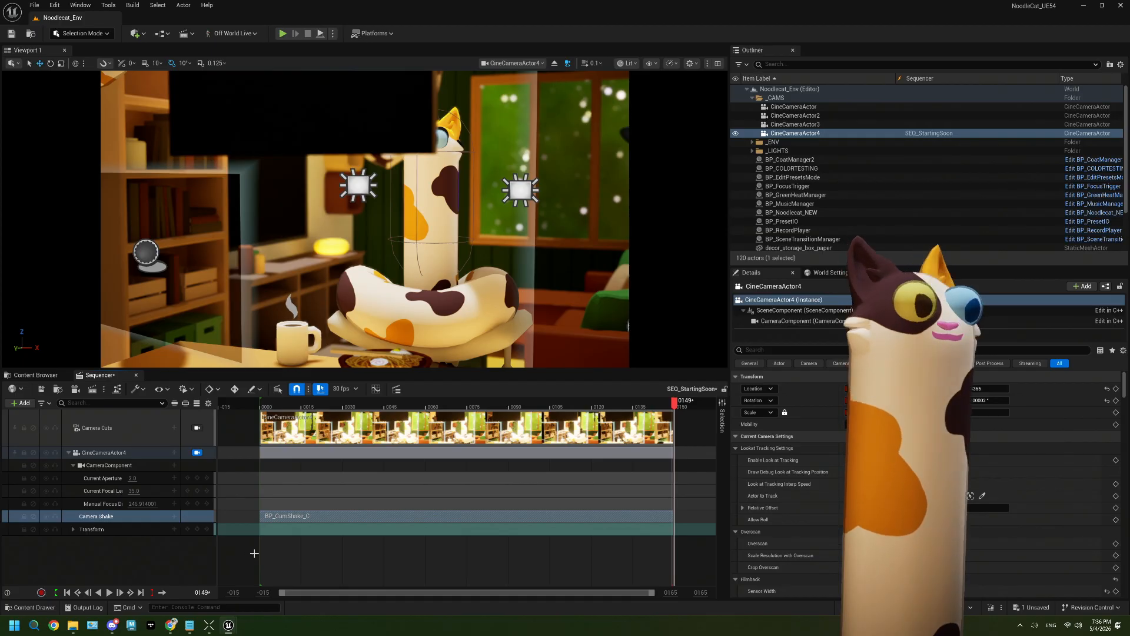
# Play back the sequence repeatedly to review the current camera shake motion on CineCameraActor4
pyautogui.click(109, 593)
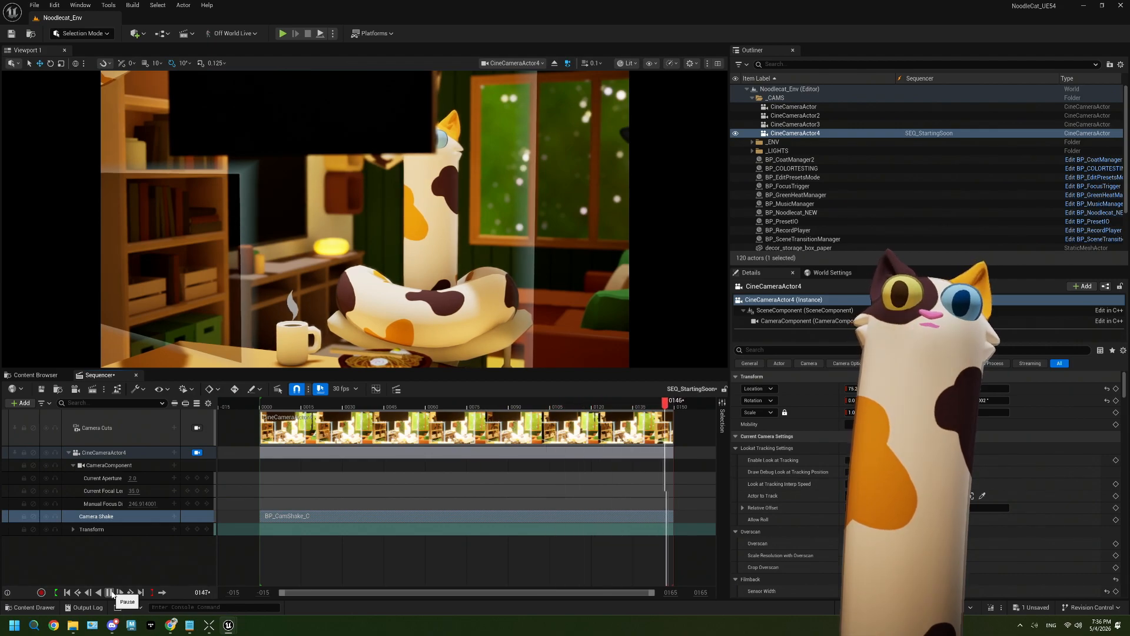
pyautogui.click(112, 593)
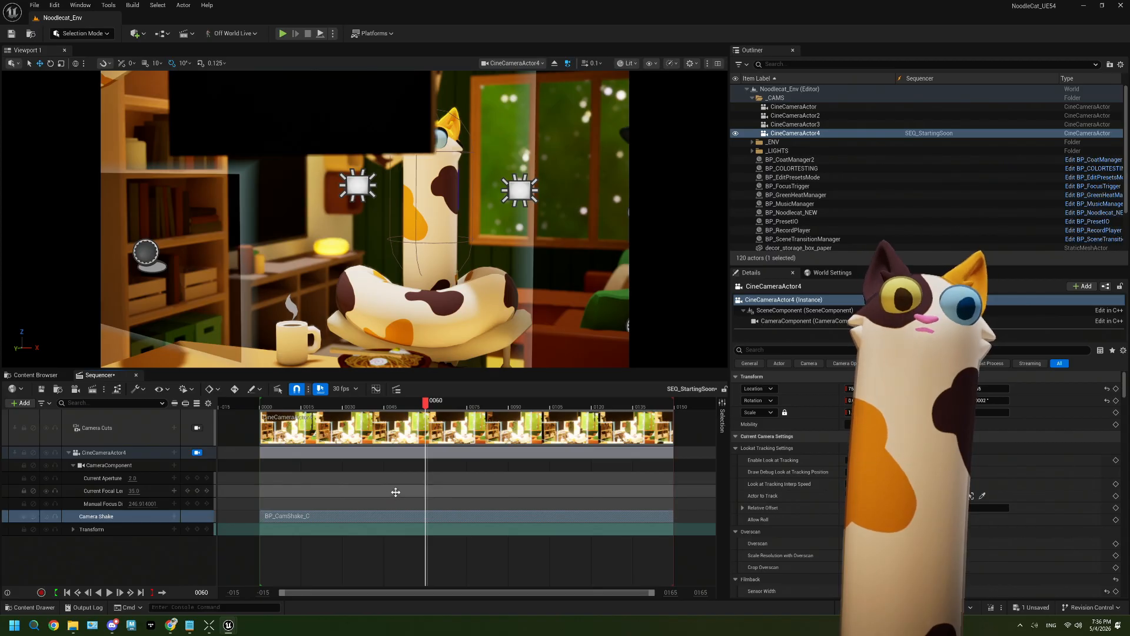
pyautogui.moveTo(190, 626)
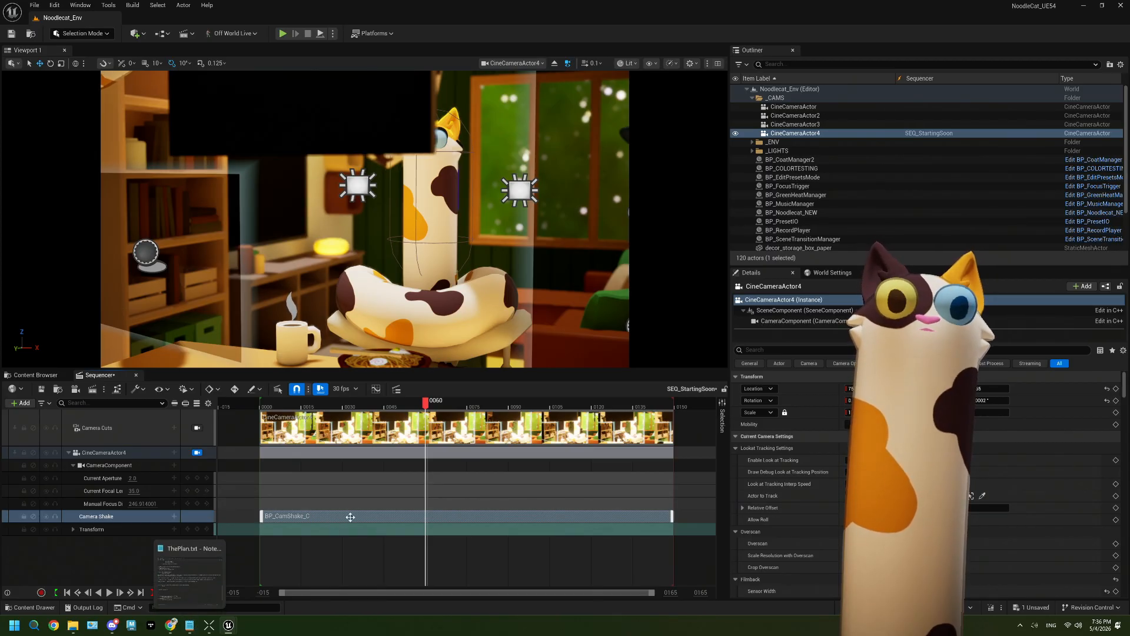
pyautogui.click(111, 593)
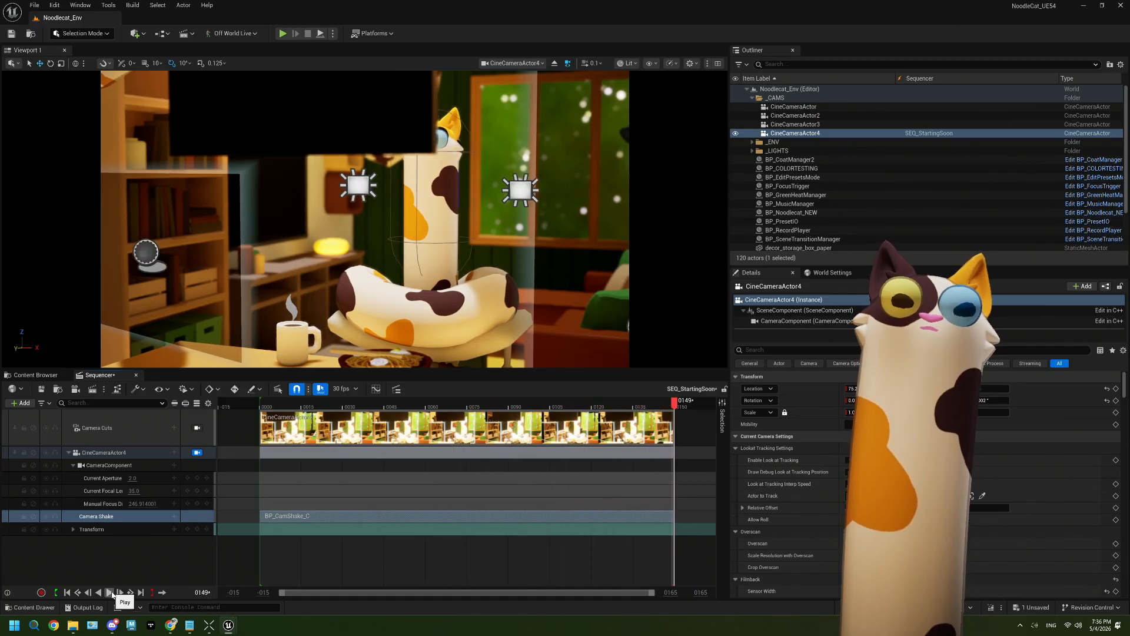
pyautogui.click(110, 593)
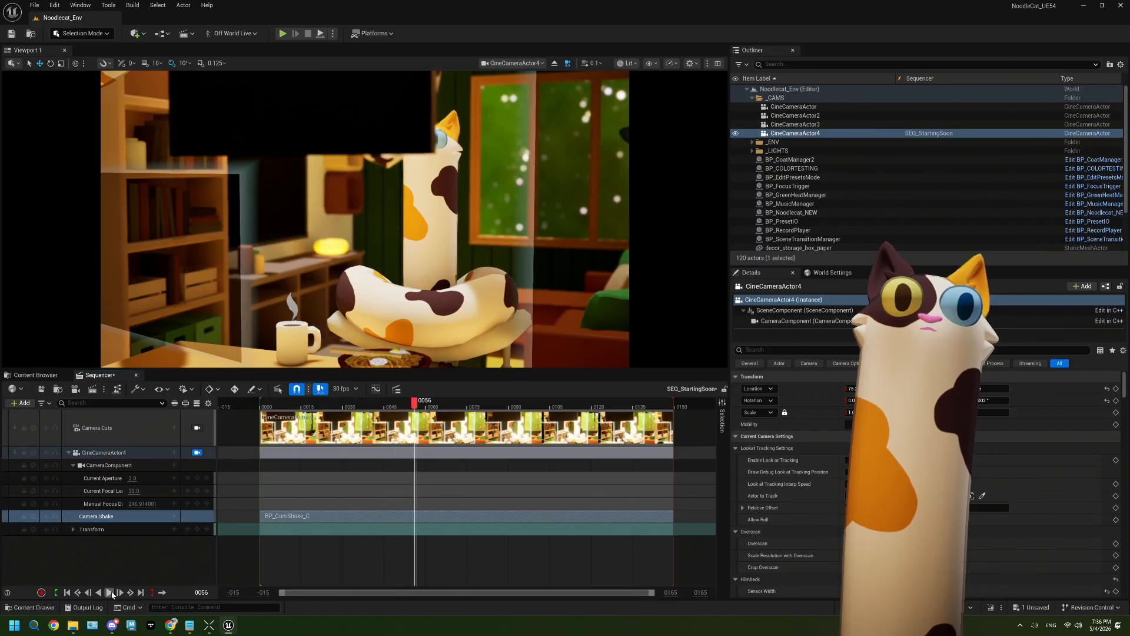
pyautogui.click(111, 593)
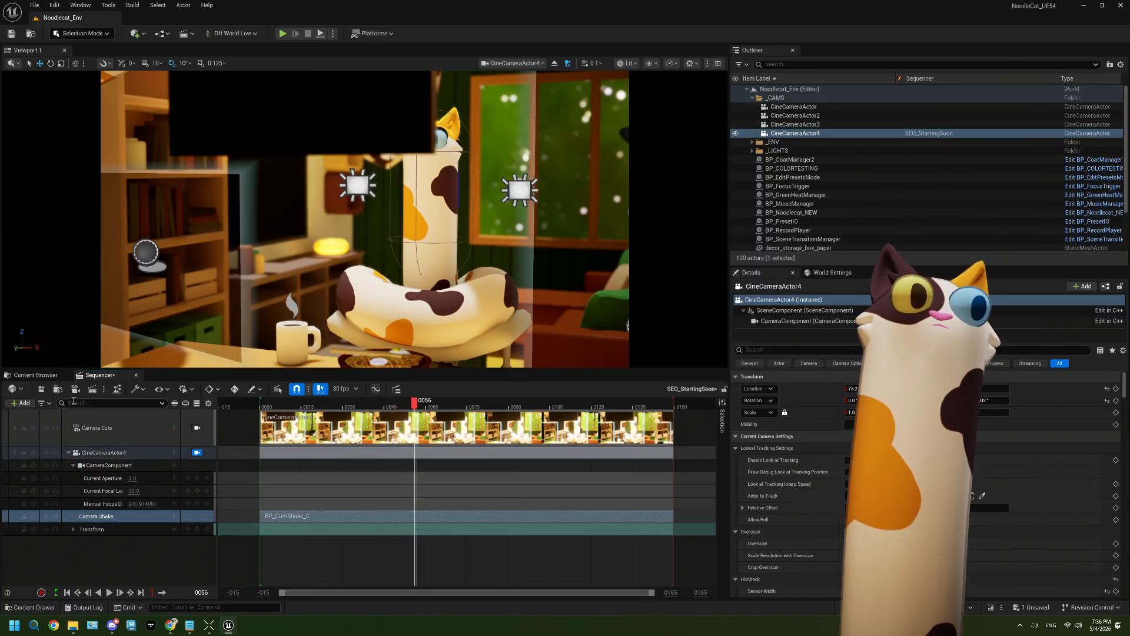
# Open the BP_CamShake blueprint and place its window over the viewport
pyautogui.moveTo(228, 625)
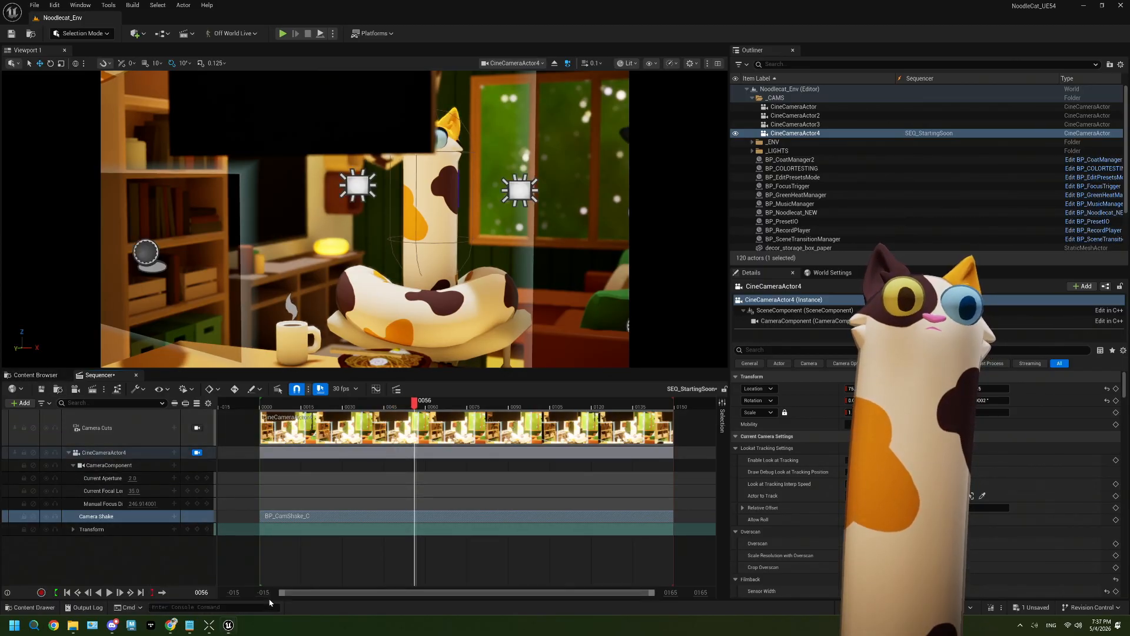
pyautogui.click(268, 577)
pyautogui.moveTo(518, 65); pyautogui.dragTo(356, 35)
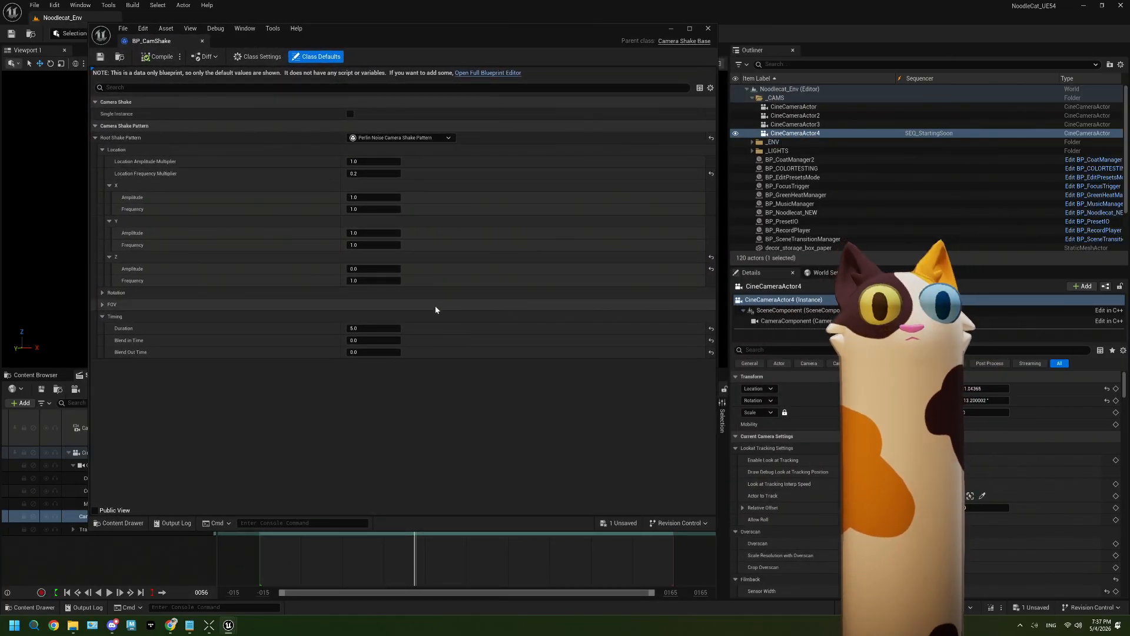
# Set the Perlin noise shake's Location Amplitude Multiplier to 2.0, then compile and save BP_CamShake
pyautogui.click(377, 163)
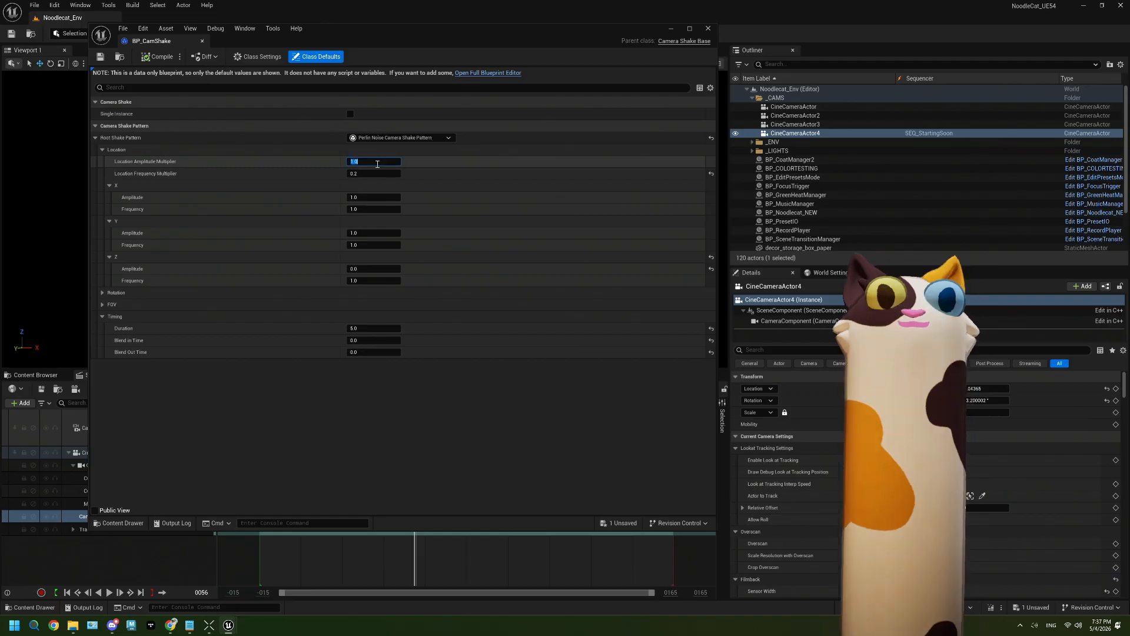
pyautogui.write('2')
pyautogui.press('Return')
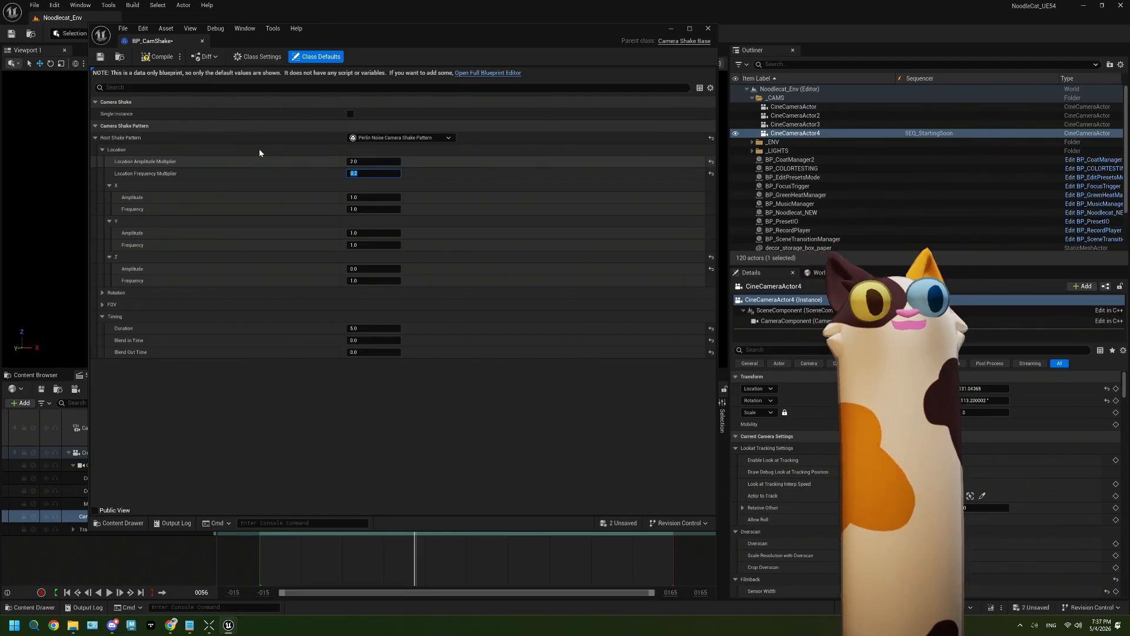
pyautogui.click(152, 60)
pyautogui.click(100, 57)
# Move the BP_CamShake window clear of the viewport and play the sequence to judge the stronger camera shake
pyautogui.moveTo(338, 44); pyautogui.dragTo(609, 183)
pyautogui.moveTo(530, 177); pyautogui.dragTo(451, 473)
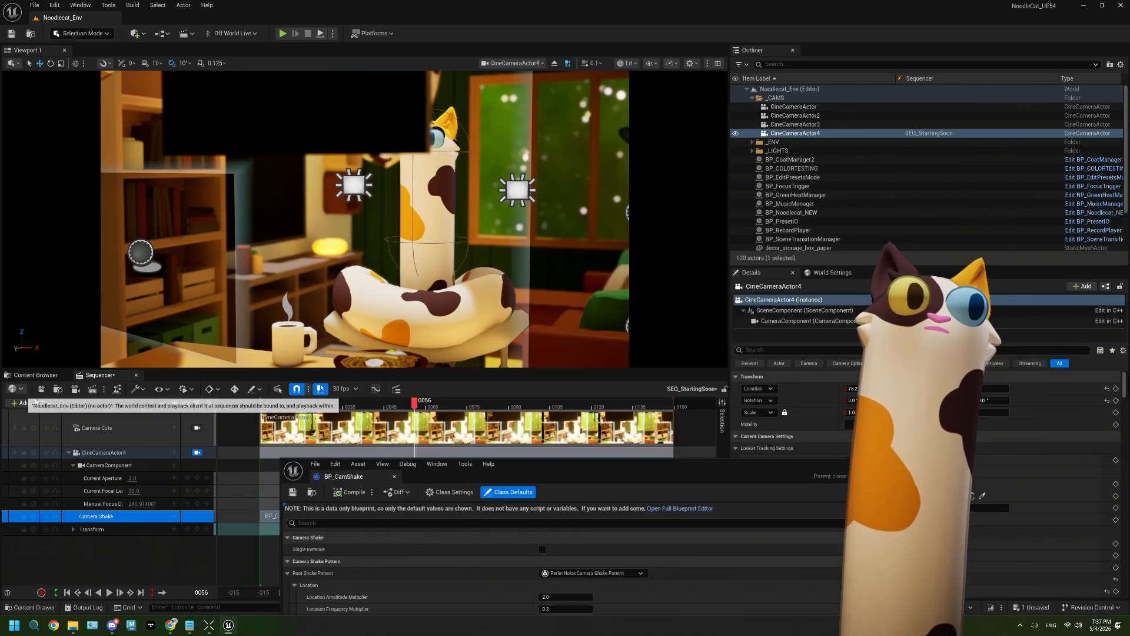
pyautogui.click(107, 593)
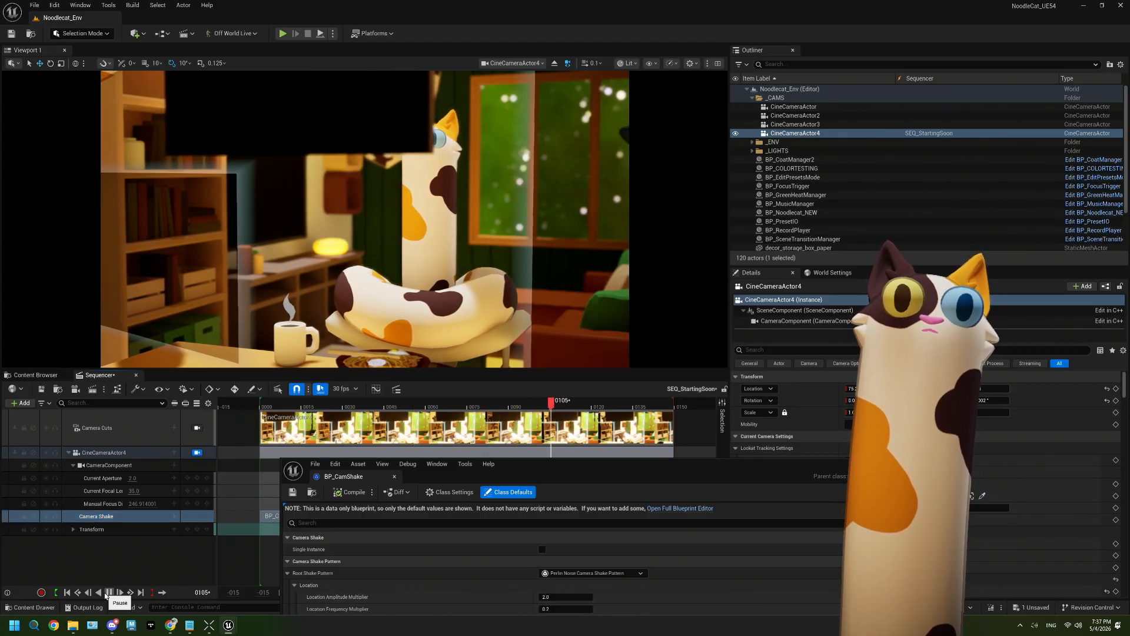
pyautogui.click(106, 593)
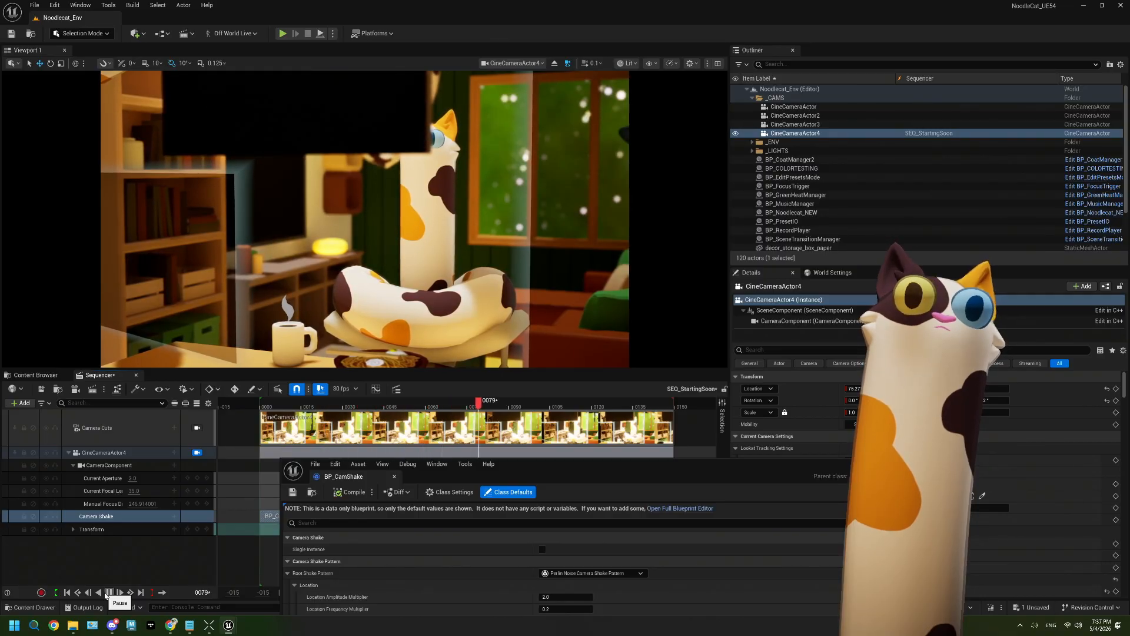
pyautogui.click(107, 594)
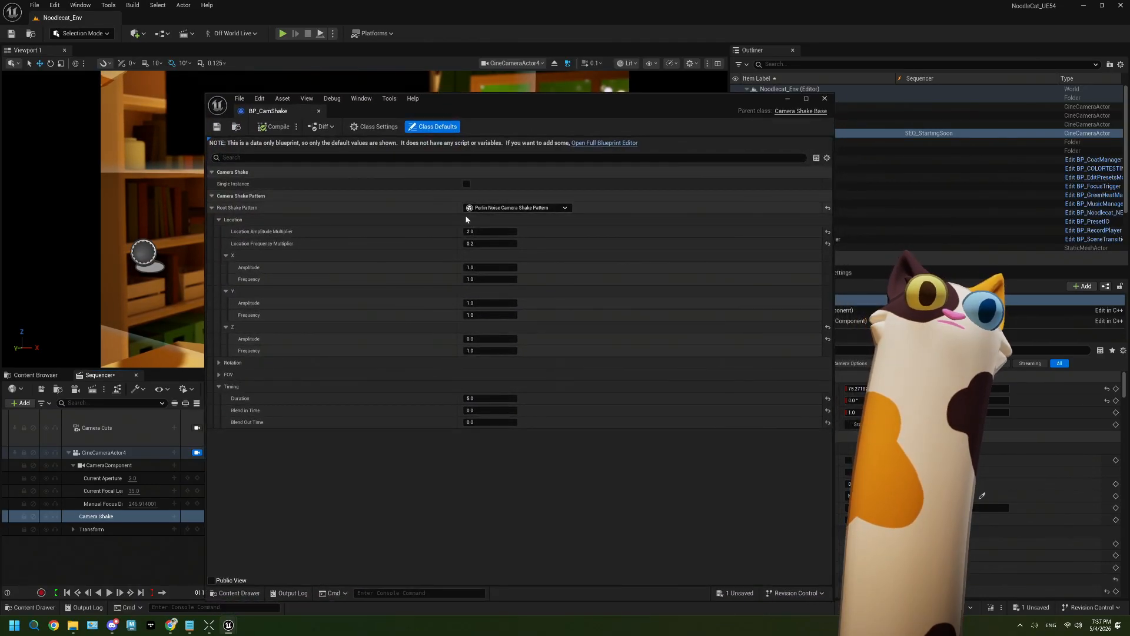
# Try the Composite and Sequence Camera Shake Patterns as the root shake pattern, inspecting the assets available for the Sequence option
pyautogui.click(487, 208)
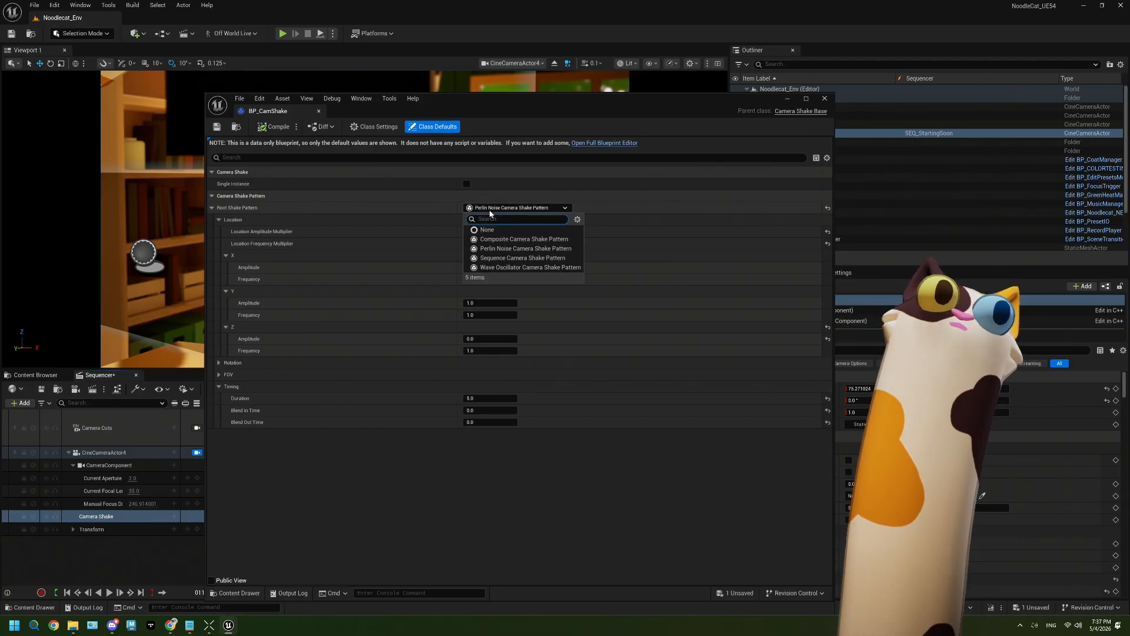
pyautogui.click(520, 239)
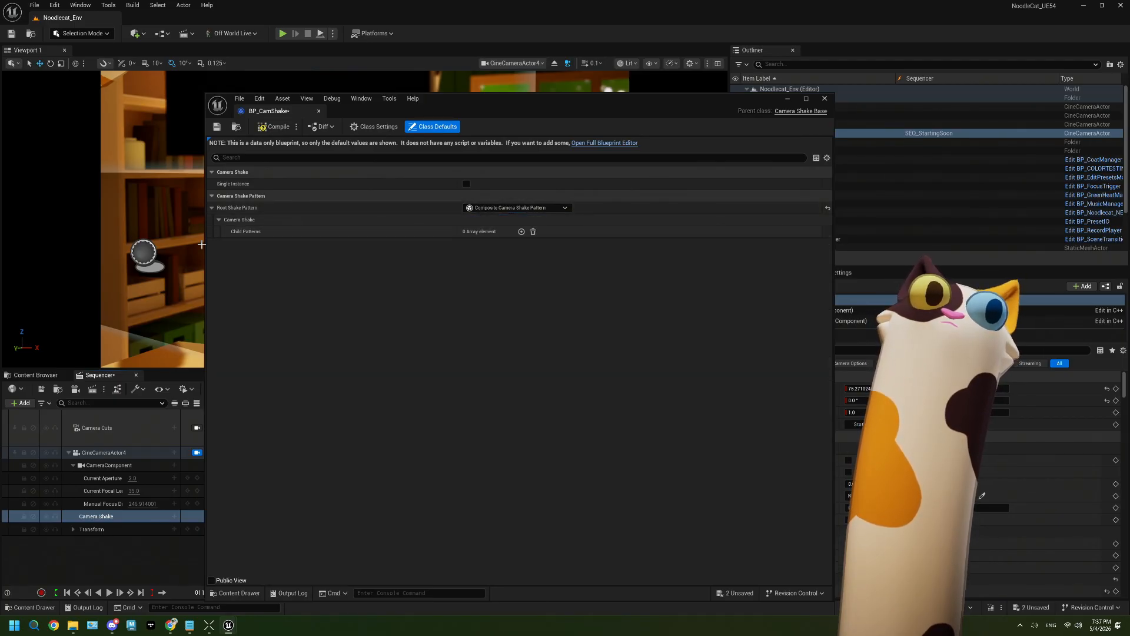
pyautogui.click(510, 208)
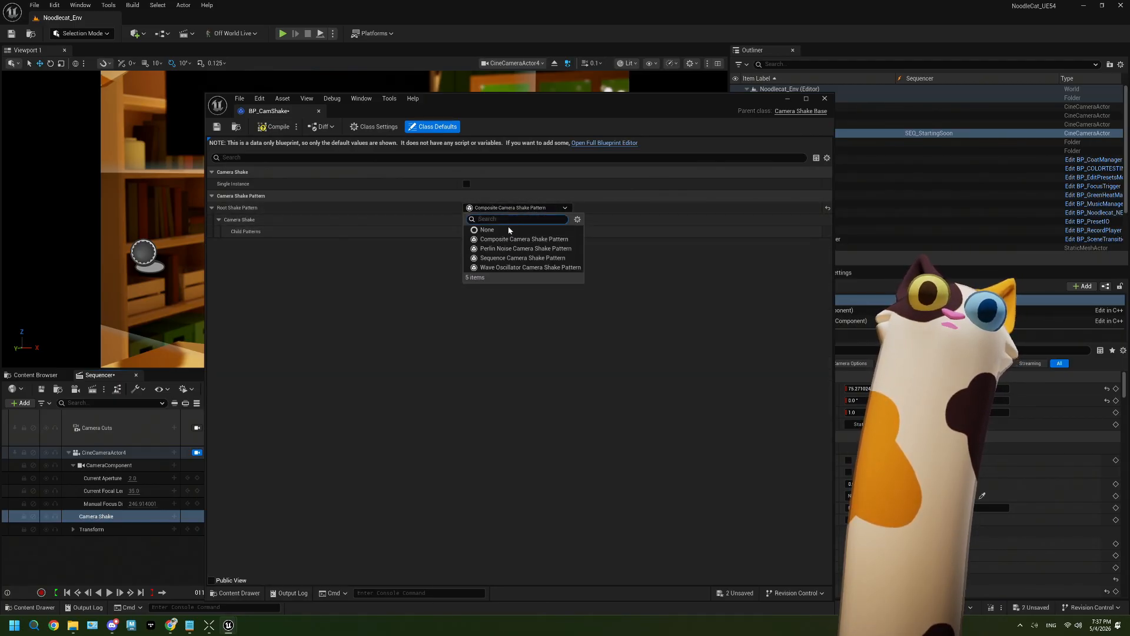
pyautogui.click(508, 258)
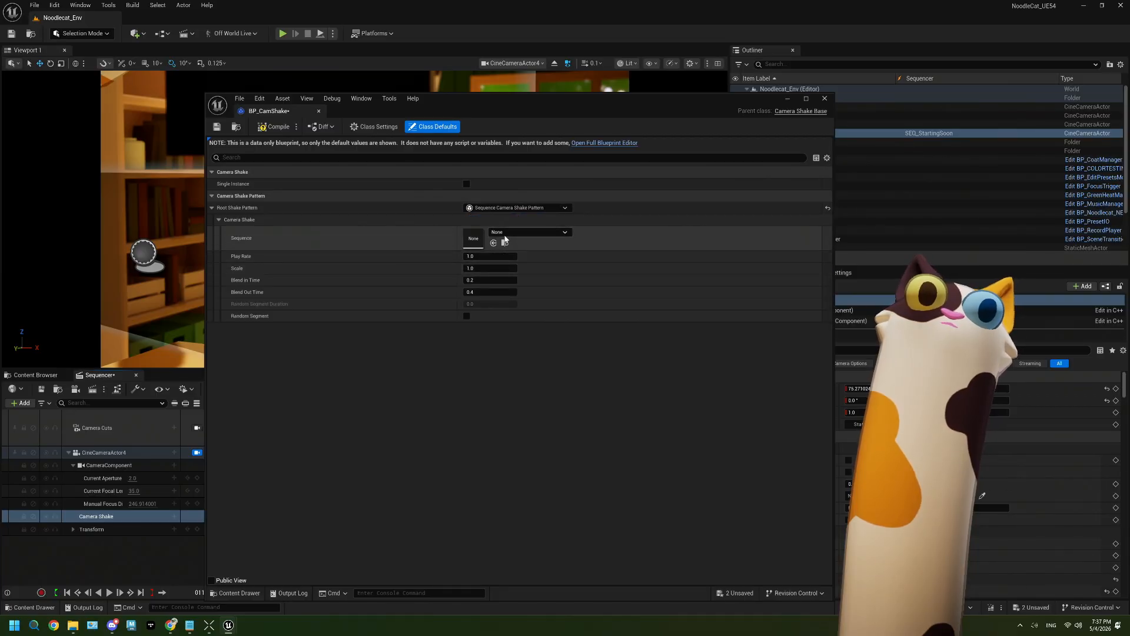
pyautogui.click(505, 235)
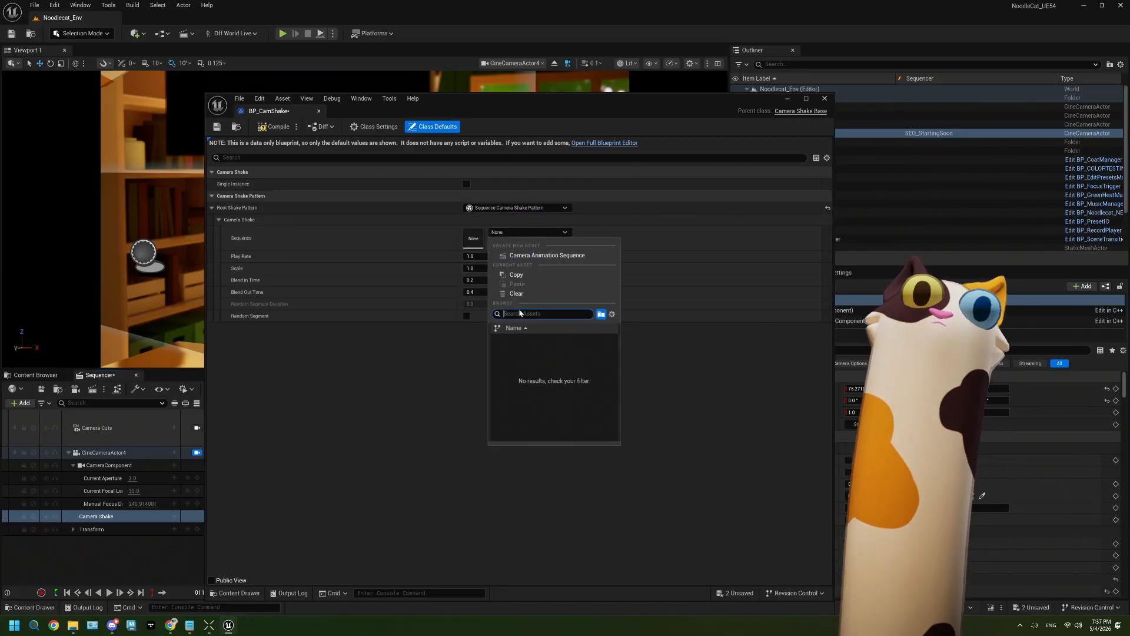
pyautogui.click(419, 350)
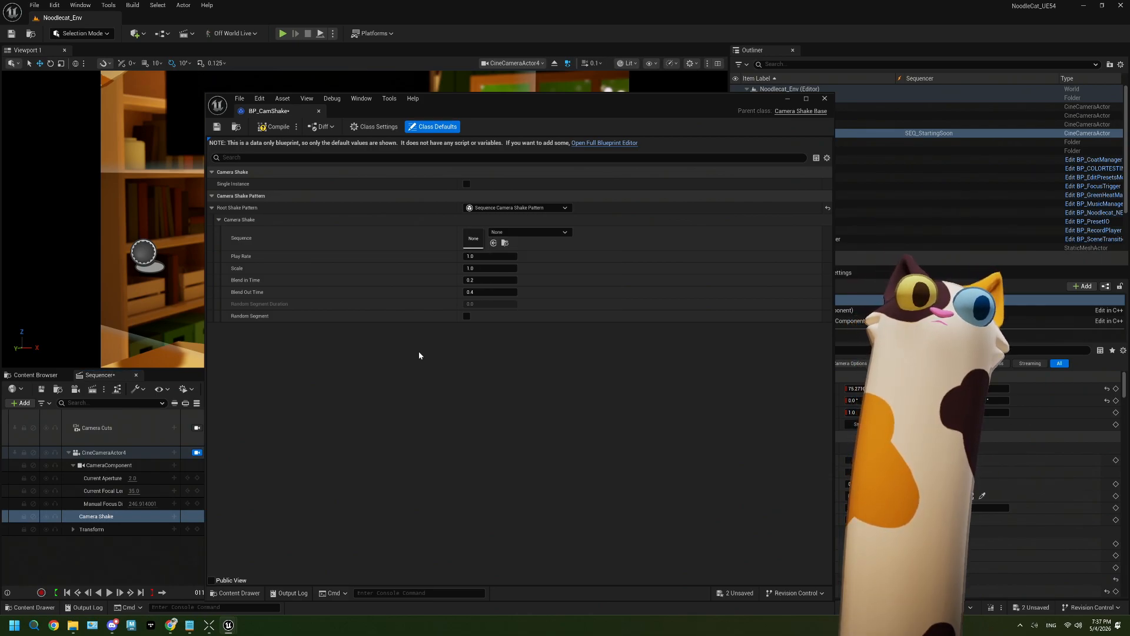
# Set the Root Shake Pattern to Wave Oscillator Camera Shake Pattern, expand its Location settings and save BP_CamShake
pyautogui.click(515, 208)
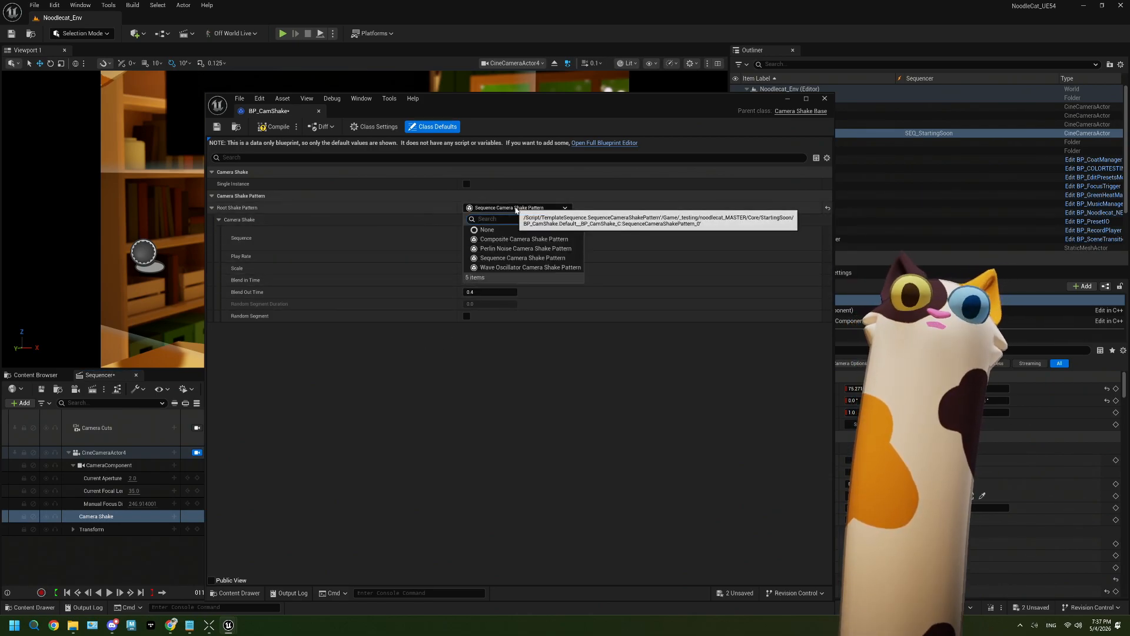
pyautogui.click(524, 267)
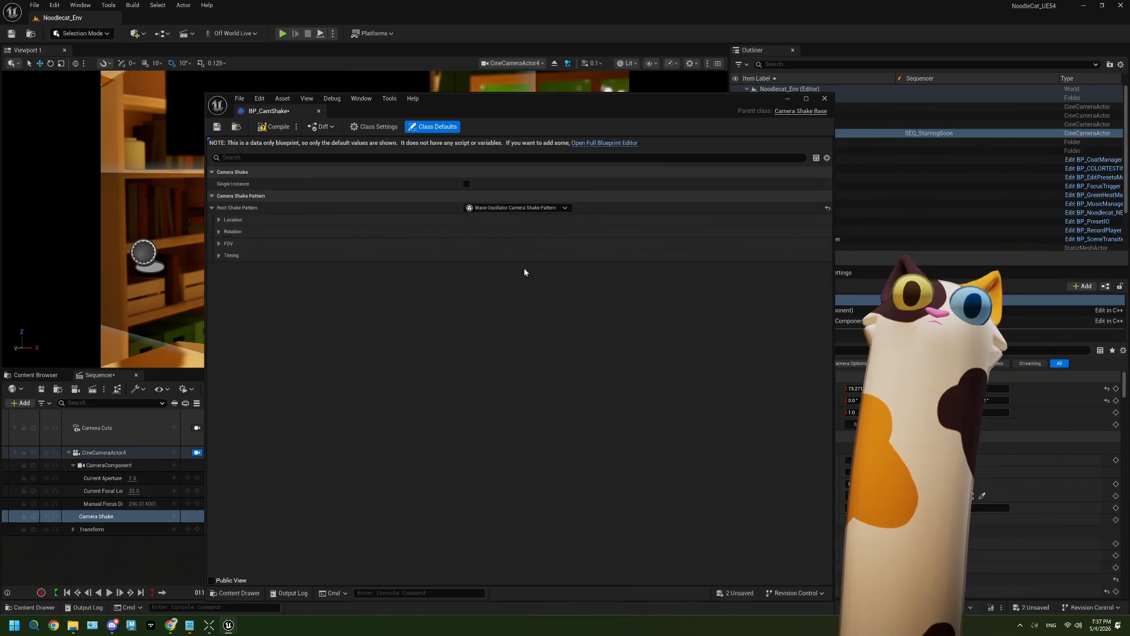
pyautogui.click(218, 220)
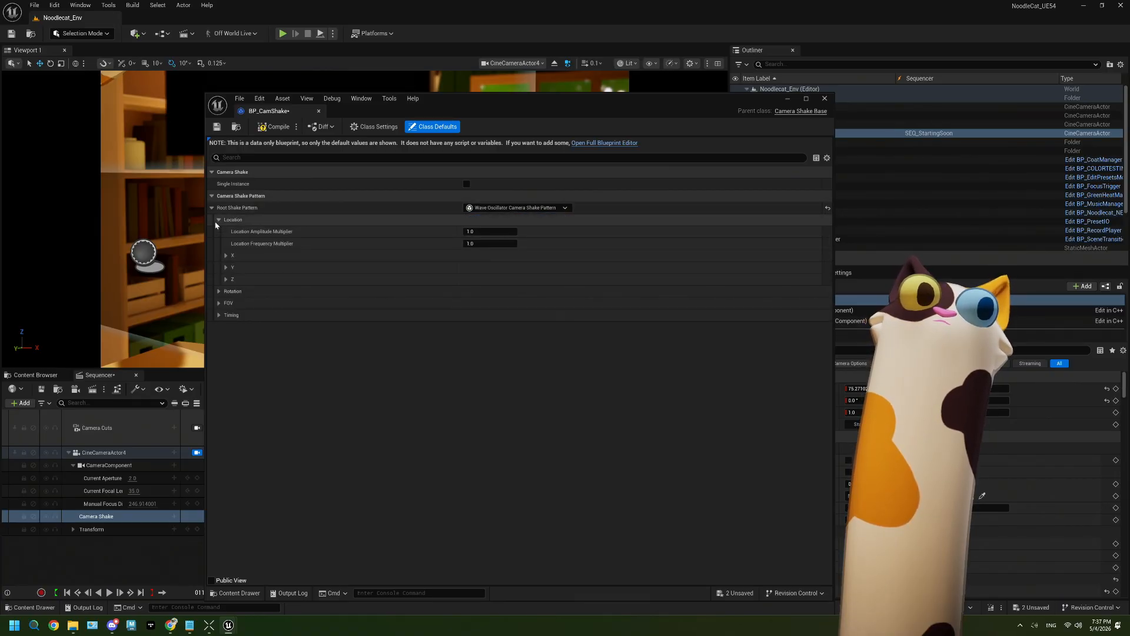
pyautogui.hotkey('ctrl', 's')
# Uncover the viewport and play the sequence to preview the wave oscillator camera shake
pyautogui.moveTo(431, 108); pyautogui.dragTo(587, 486)
pyautogui.click(109, 593)
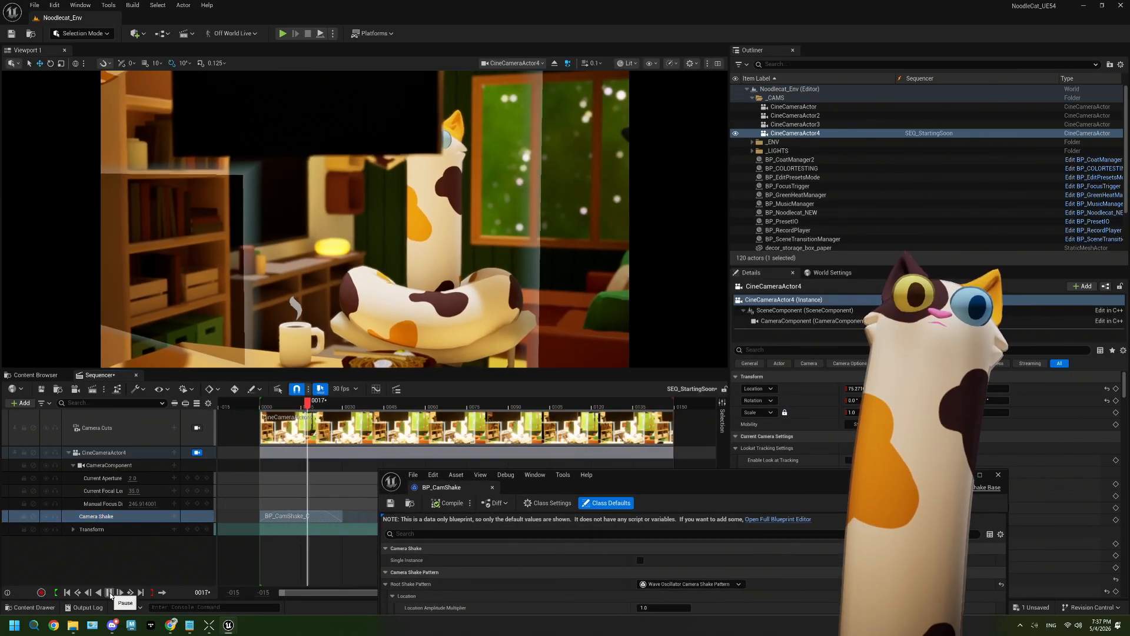
pyautogui.click(109, 592)
pyautogui.click(110, 592)
# Set the wave oscillator timing to Duration 5.0, Blend In Time 0.0 and Blend Out Time 0.0, then compile the blueprint
pyautogui.moveTo(704, 480); pyautogui.dragTo(567, 65)
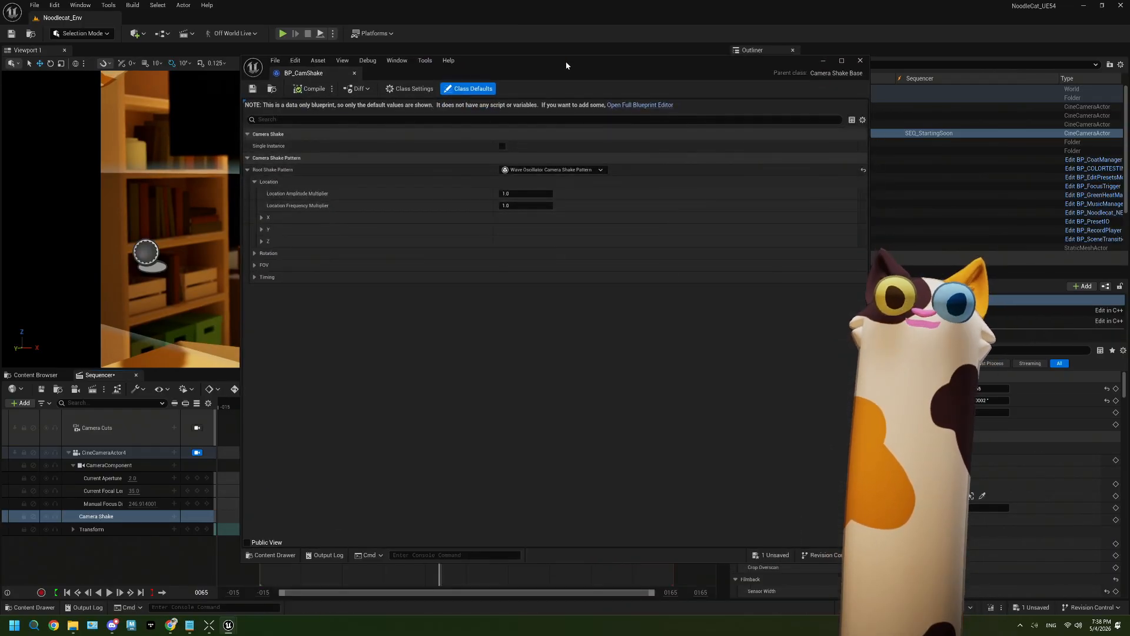
pyautogui.click(263, 278)
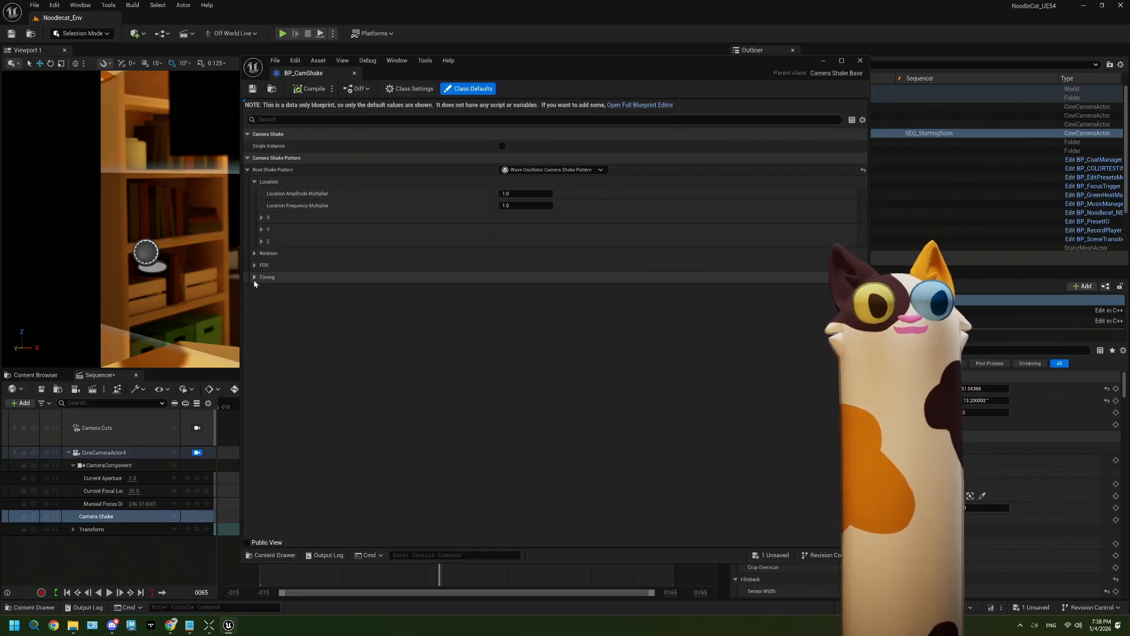
pyautogui.click(509, 289)
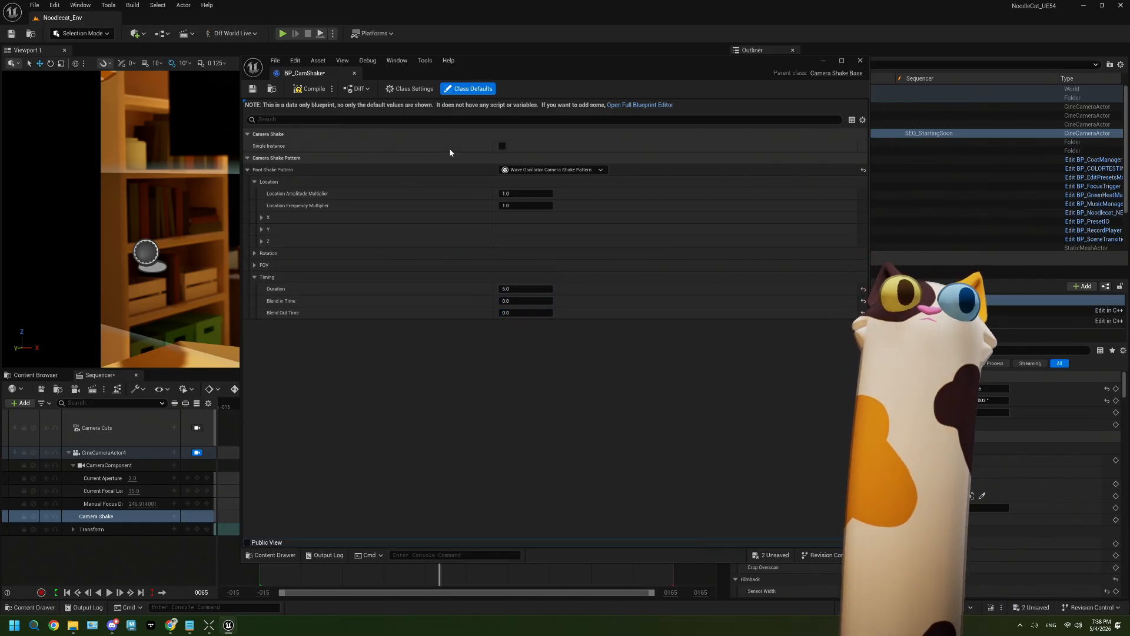
pyautogui.click(310, 91)
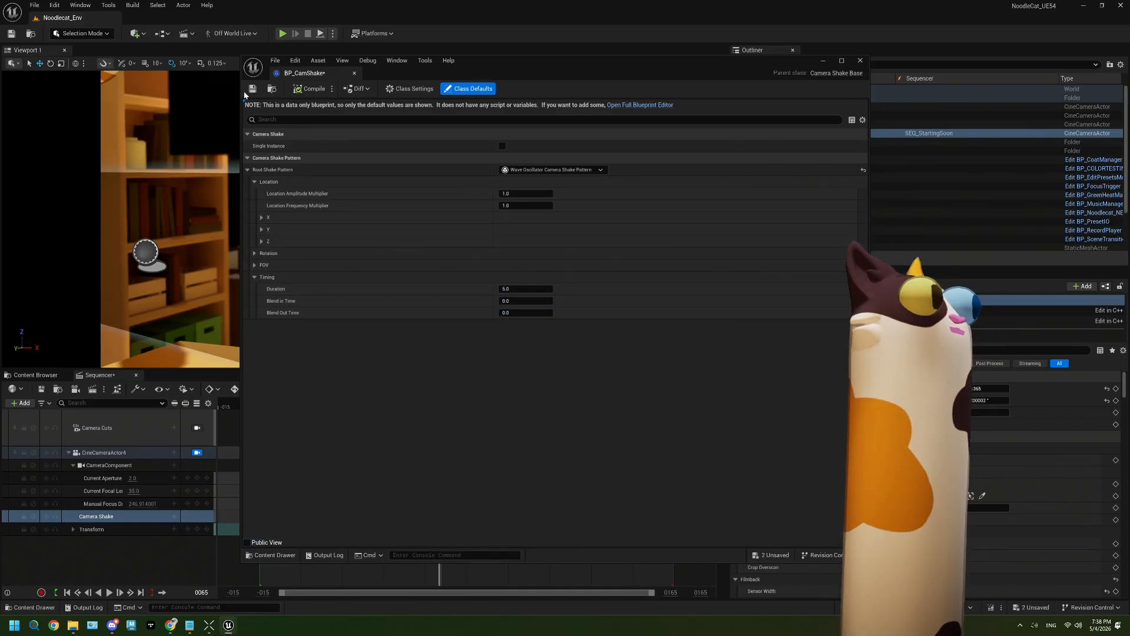
# Play the sequence with the viewport uncovered to check the camera shake over its full length
pyautogui.moveTo(472, 65); pyautogui.dragTo(676, 368)
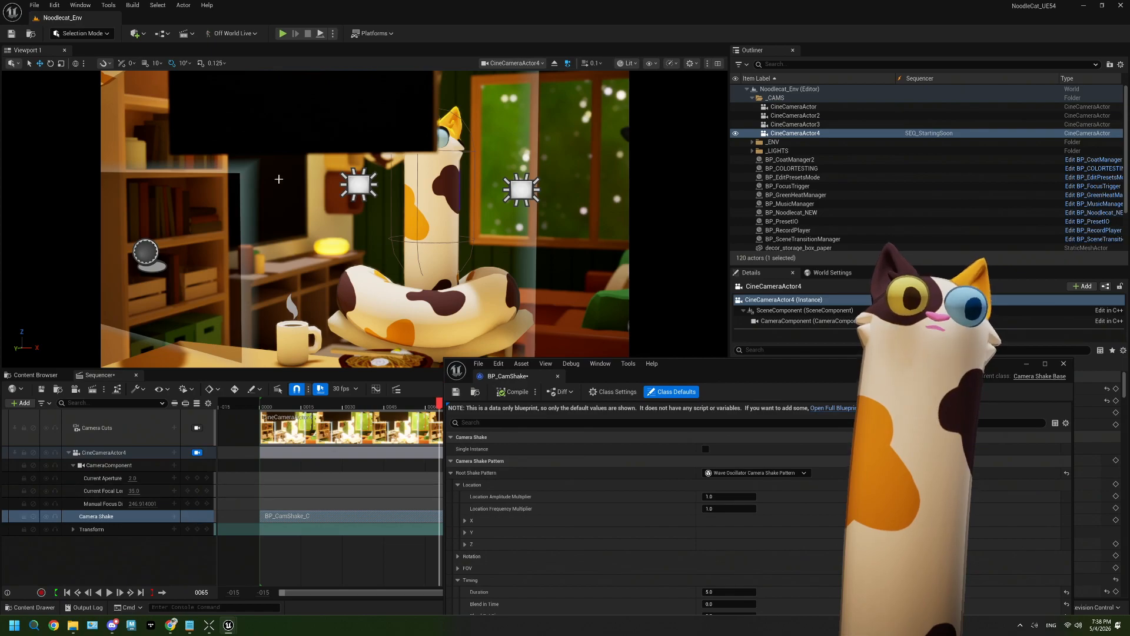
pyautogui.click(111, 592)
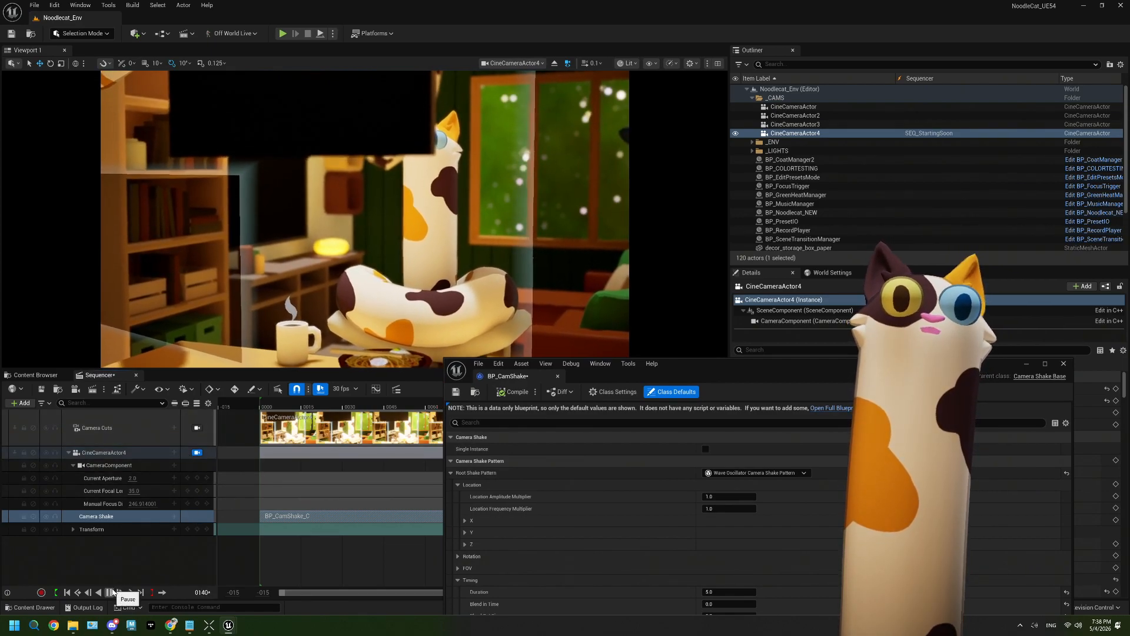
pyautogui.click(110, 592)
# Set the shake's Rotation Frequency Multiplier and its Z location Amplitude to 0
pyautogui.moveTo(706, 368); pyautogui.dragTo(468, 124)
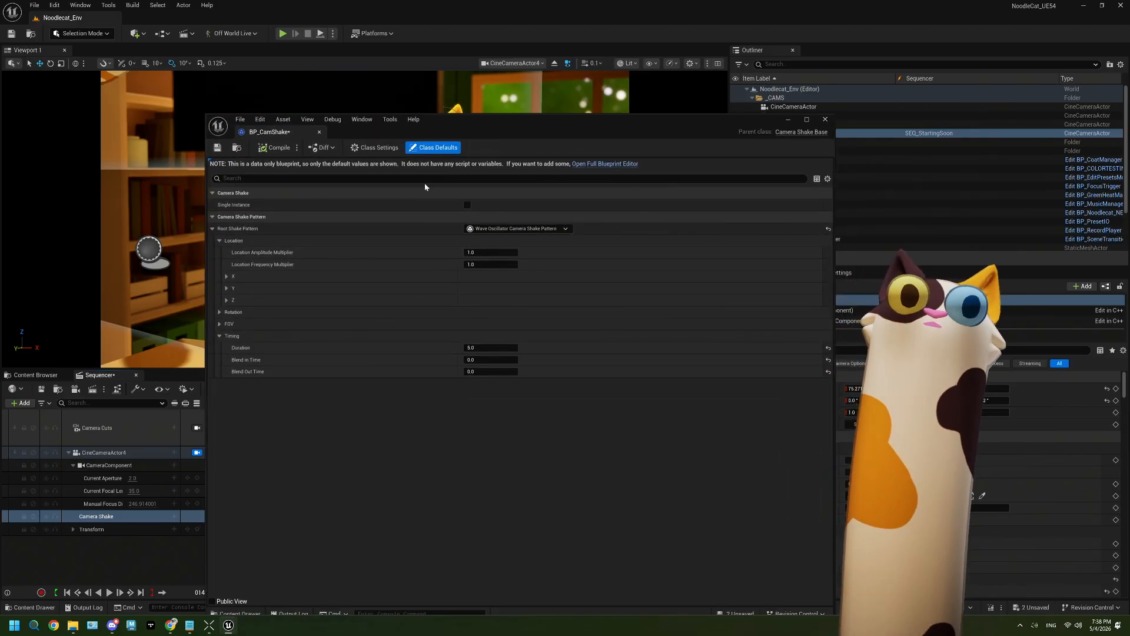
pyautogui.click(220, 312)
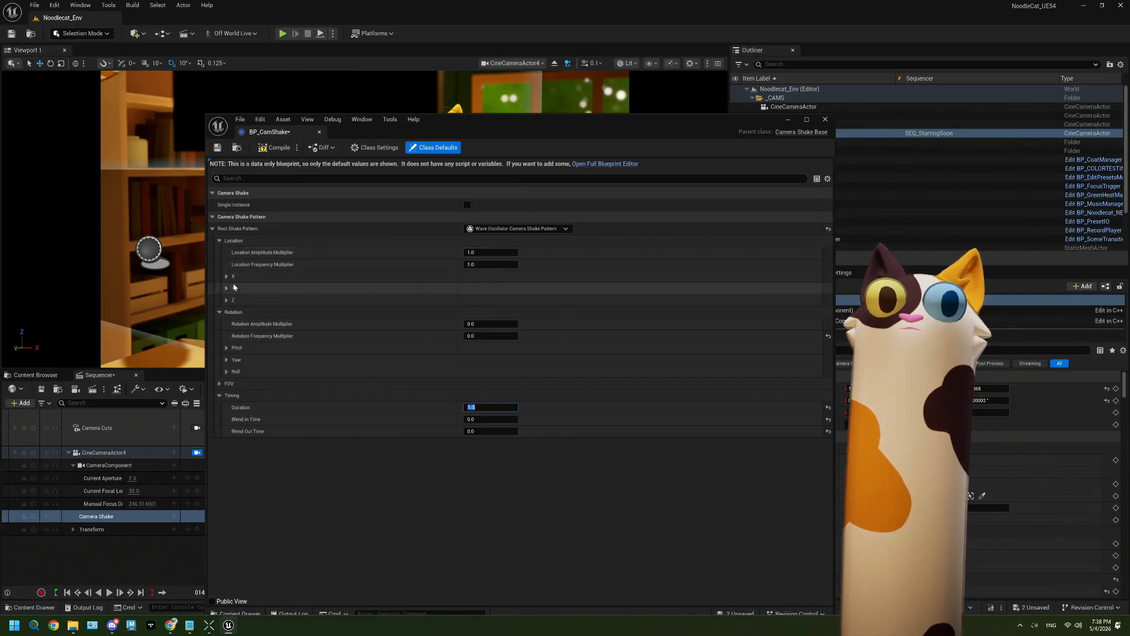
pyautogui.click(487, 312)
pyautogui.write('0')
pyautogui.press('Tab')
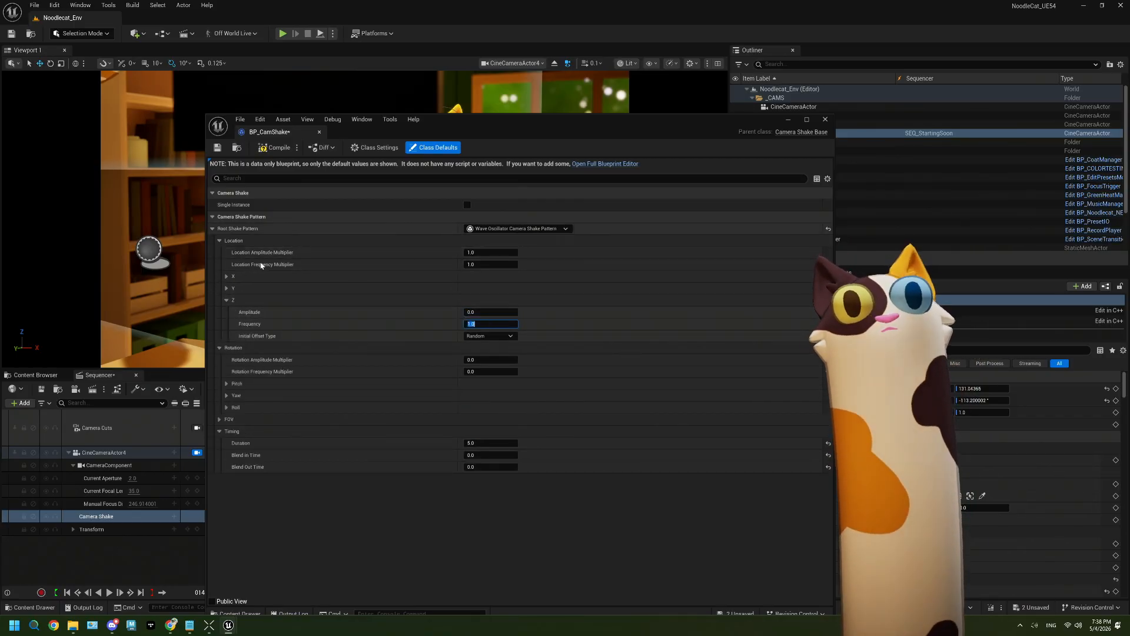
# Set the Initial Offset Type of the shake's Y location axis to Zero
pyautogui.click(227, 288)
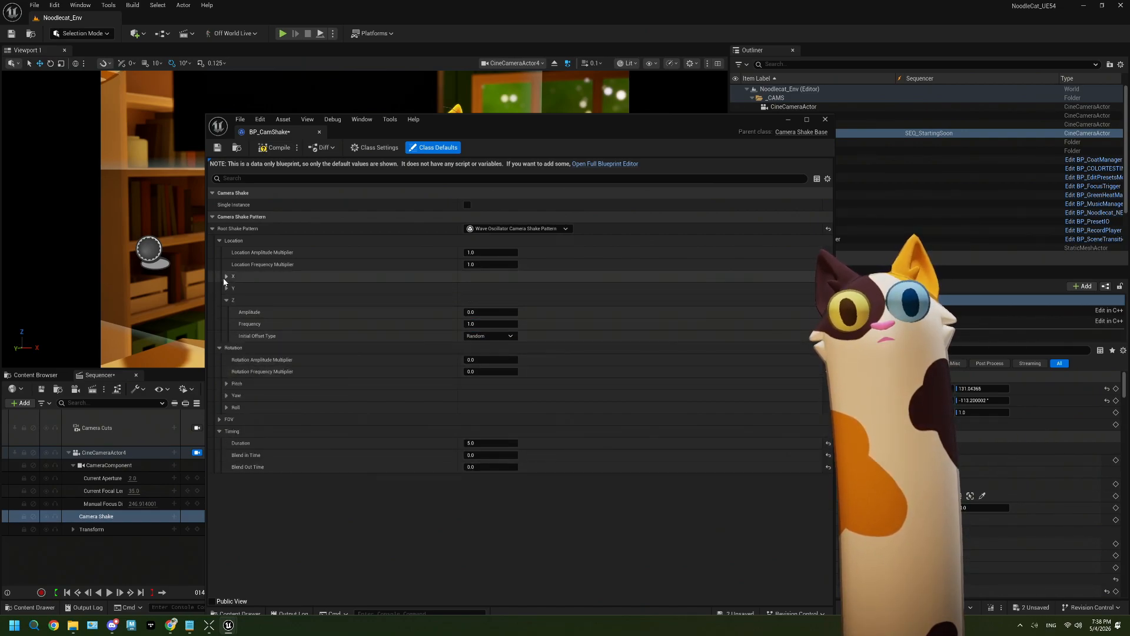
pyautogui.click(490, 324)
pyautogui.click(472, 341)
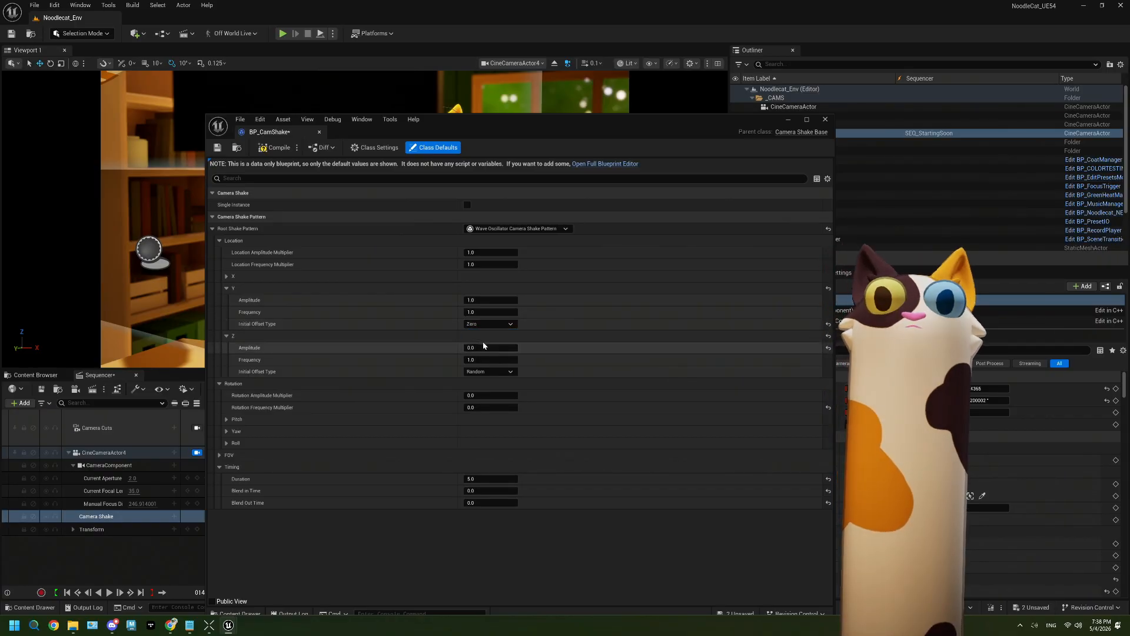
# Set the Initial Offset Type of the shake's X location axis to Zero and save the blueprint
pyautogui.click(227, 276)
pyautogui.click(511, 314)
pyautogui.click(480, 328)
pyautogui.click(480, 288)
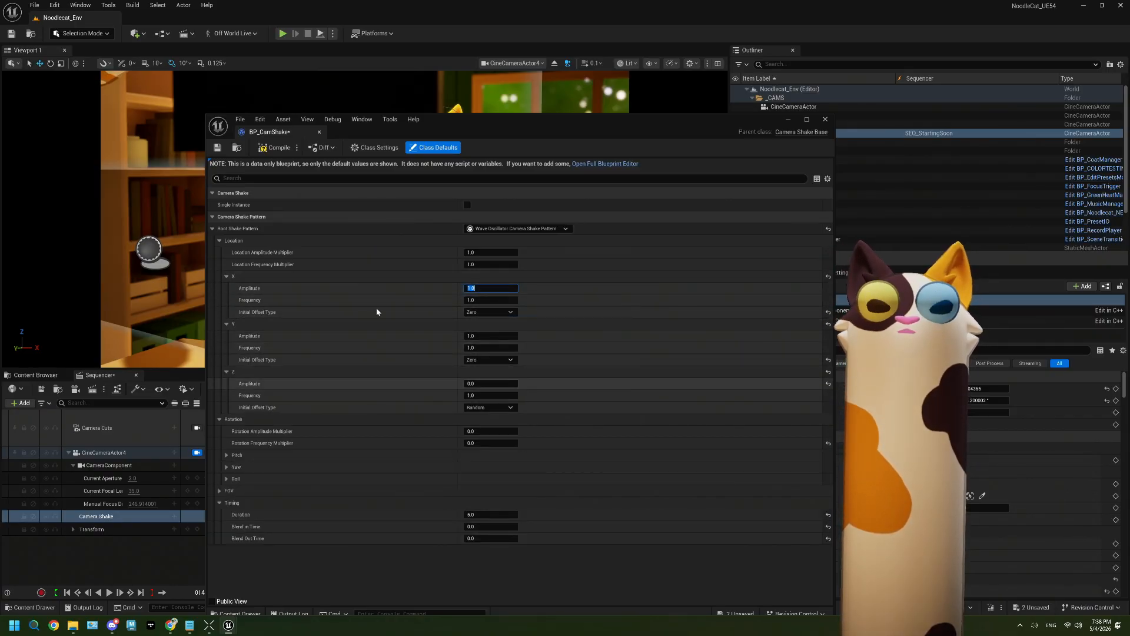
pyautogui.click(217, 148)
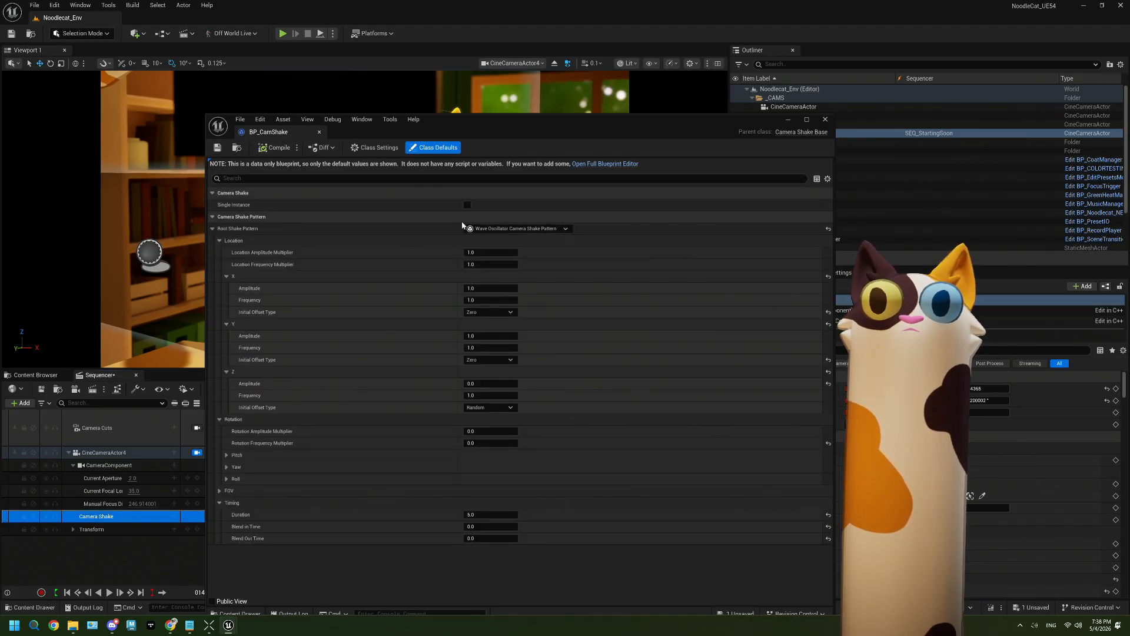
# Set the shake's Location Amplitude Multiplier to 0.2, then compile and save the blueprint
pyautogui.click(488, 253)
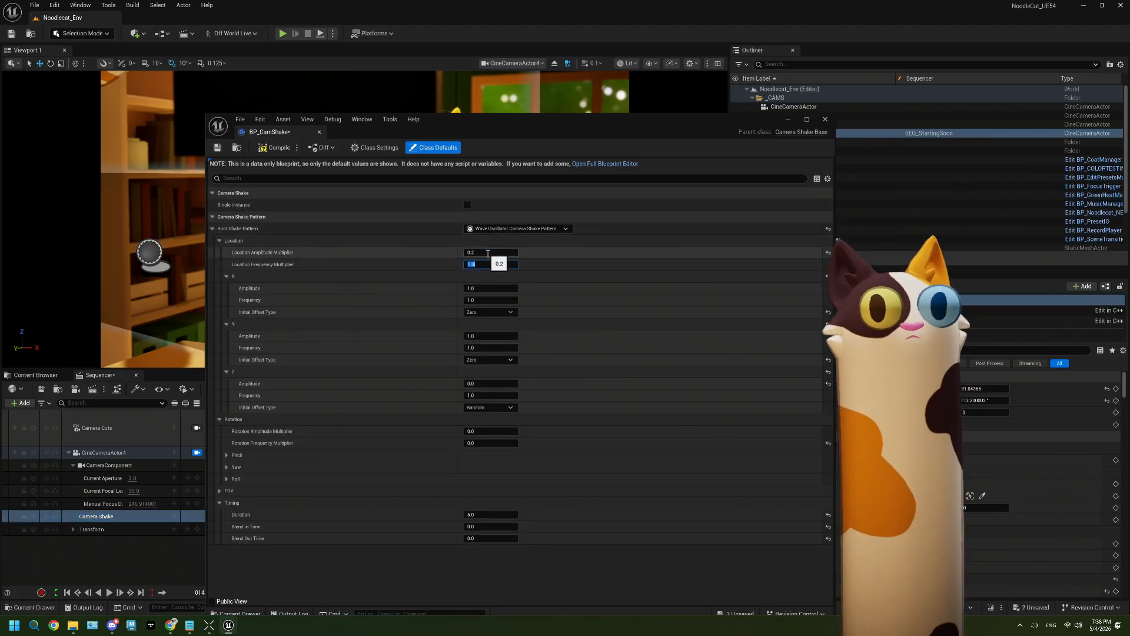
pyautogui.write('0.2')
pyautogui.press('Tab')
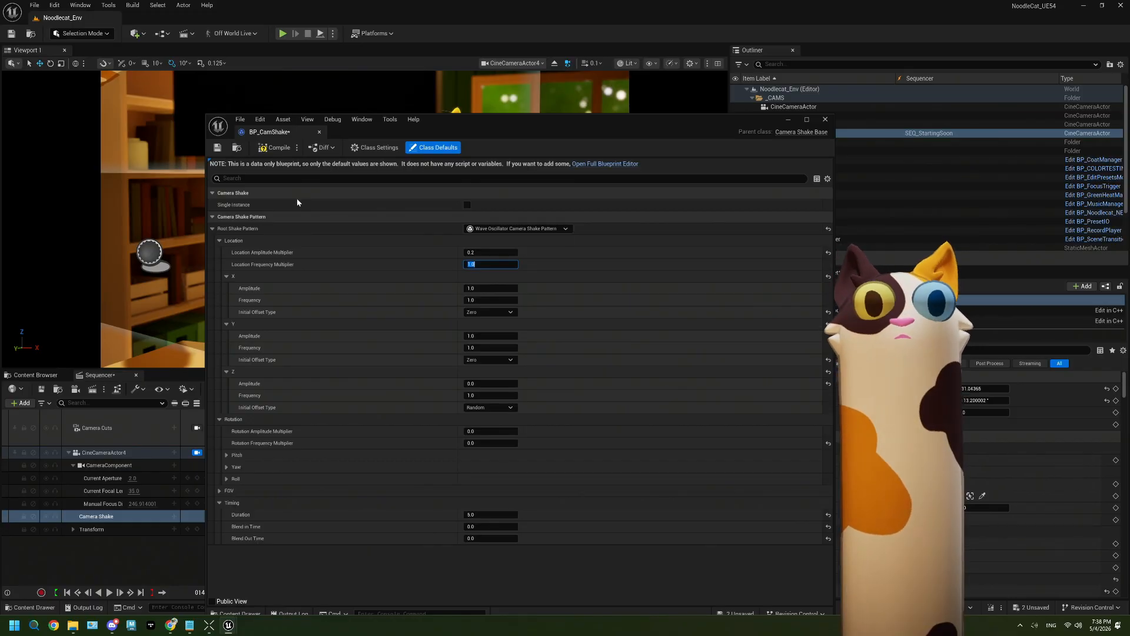
pyautogui.click(275, 148)
# Uncover the viewport and play the sequence to judge the camera shake at the reduced location amplitude
pyautogui.moveTo(402, 127); pyautogui.dragTo(651, 256)
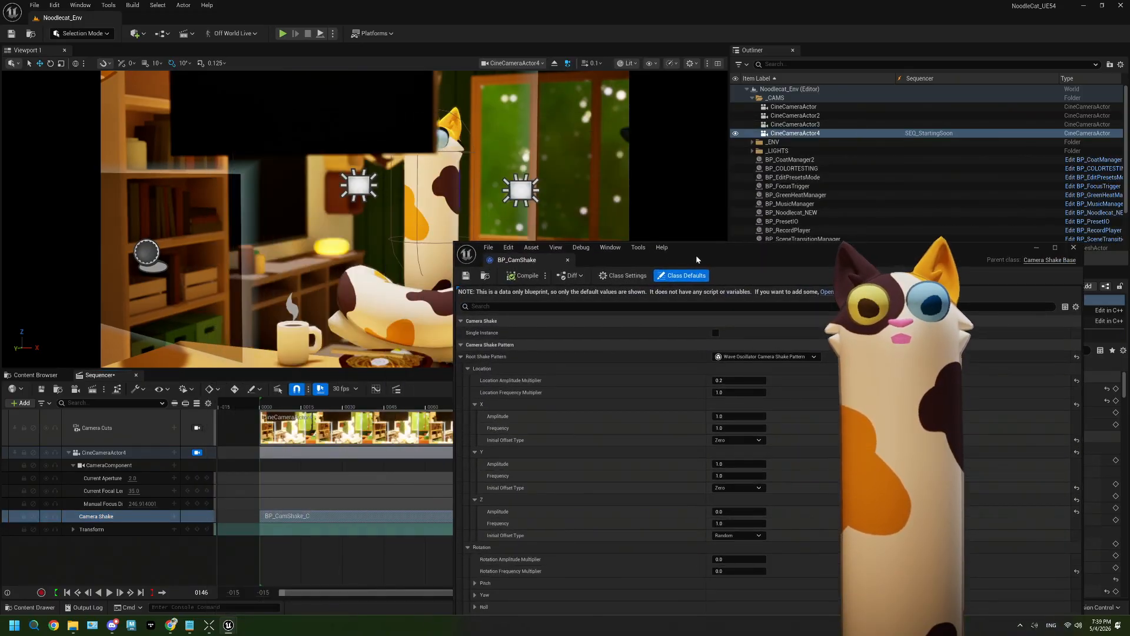
pyautogui.click(110, 592)
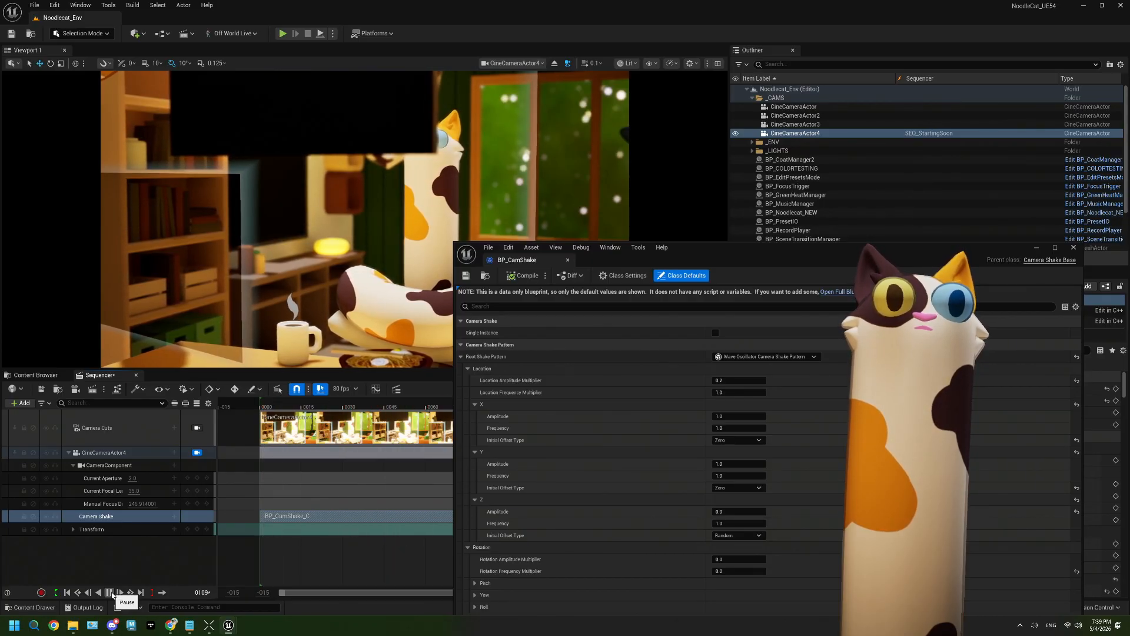
pyautogui.click(110, 593)
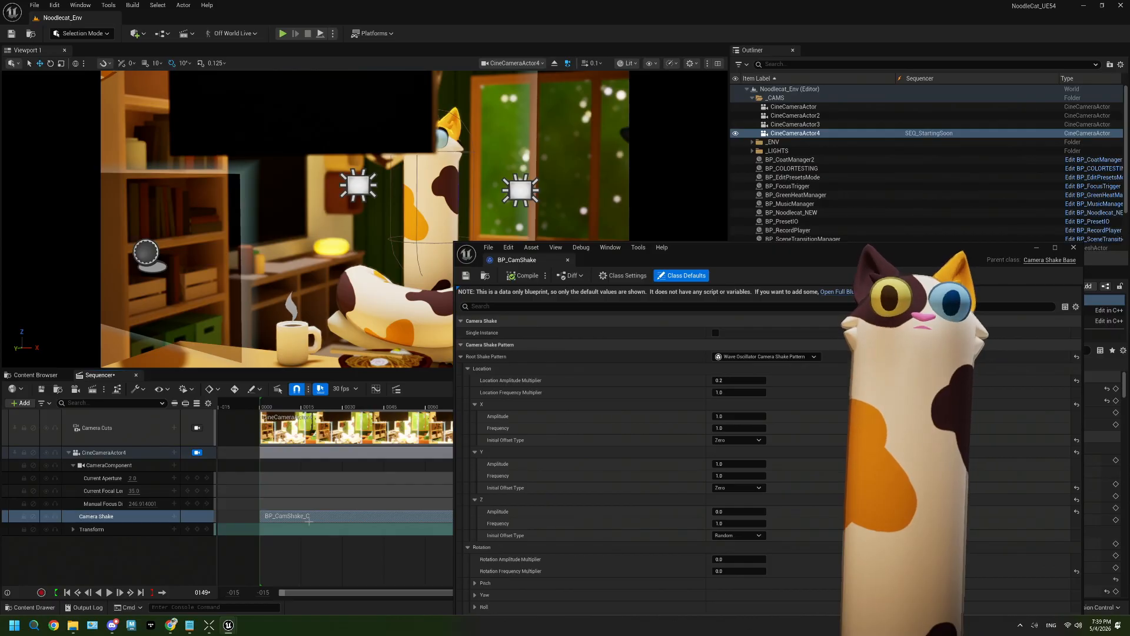
# Set the Location Frequency Multiplier to 0.2, save the blueprint and preview the slower shake in the sequence
pyautogui.moveTo(713, 261); pyautogui.dragTo(695, 73)
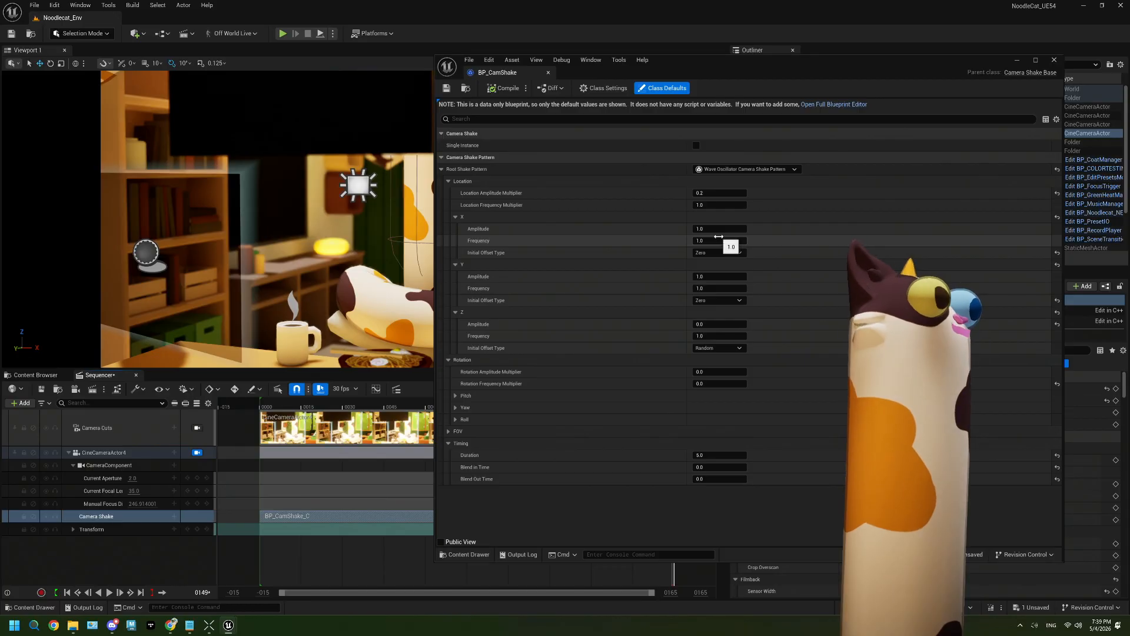
pyautogui.click(709, 206)
pyautogui.write('0.2')
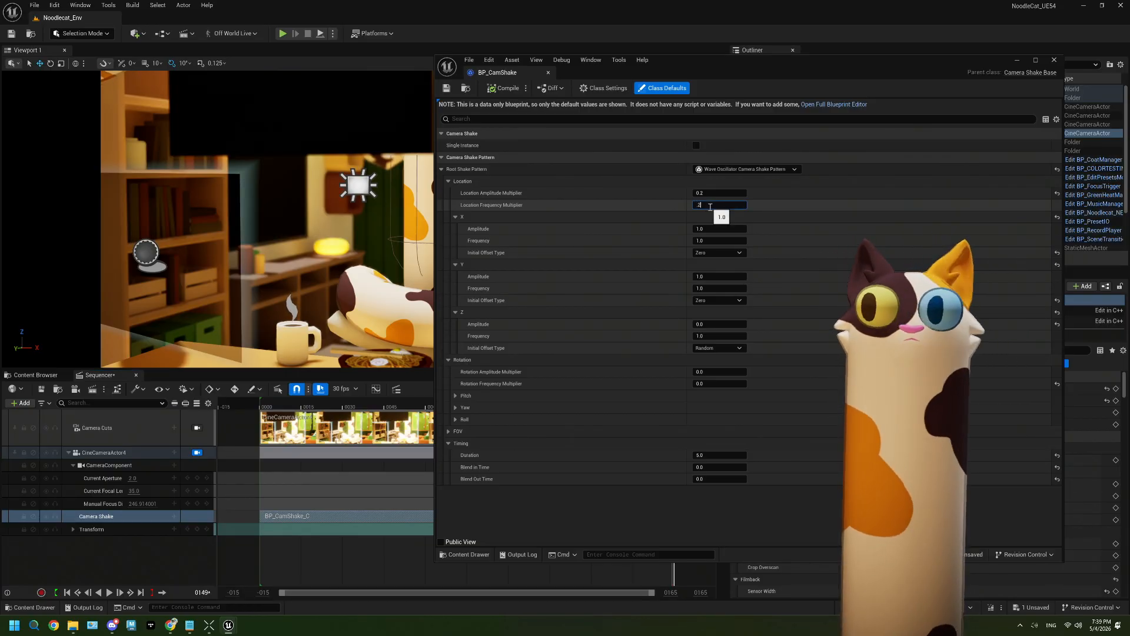
pyautogui.press('Return')
pyautogui.click(492, 90)
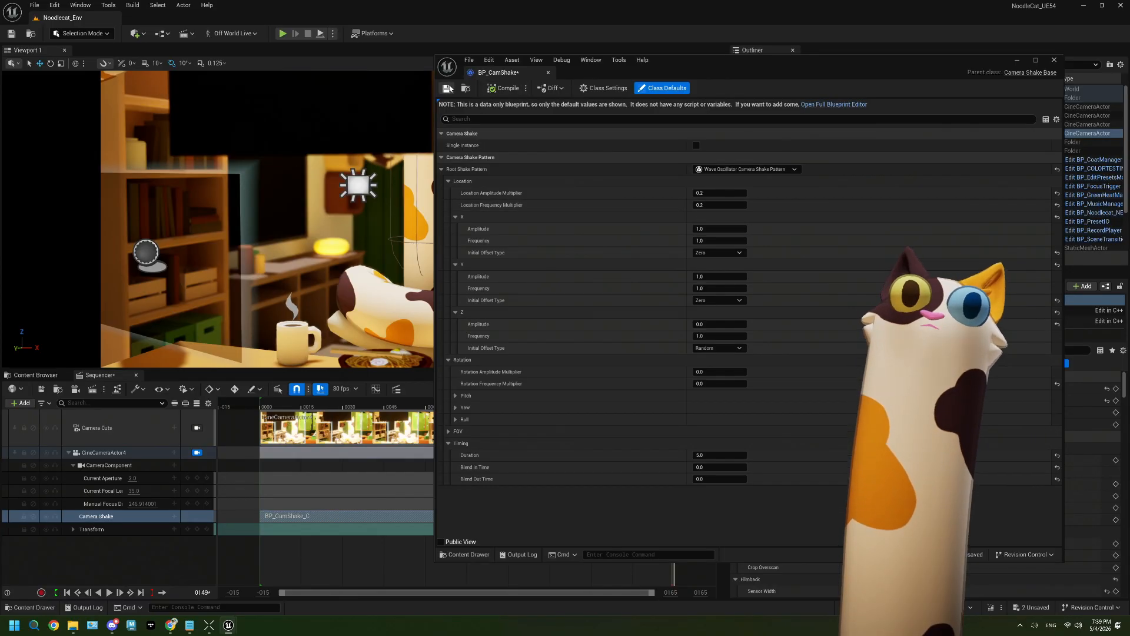
pyautogui.click(118, 516)
pyautogui.click(109, 593)
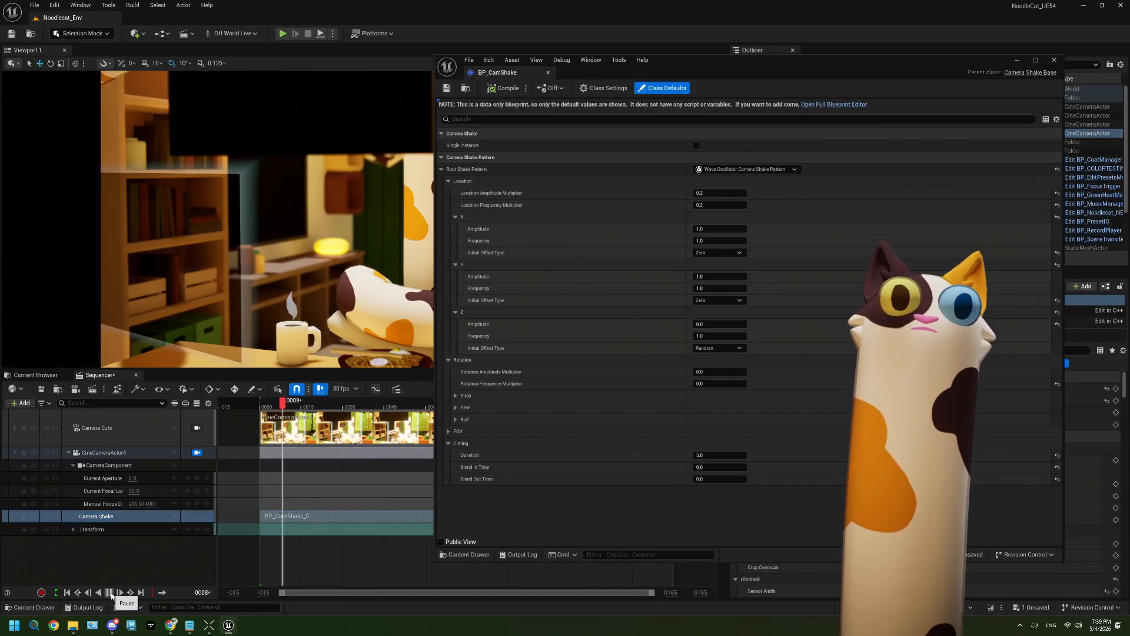
# Set the Location Amplitude Multiplier to 1.0, update the blueprint and play the sequence to check the shake
pyautogui.click(719, 193)
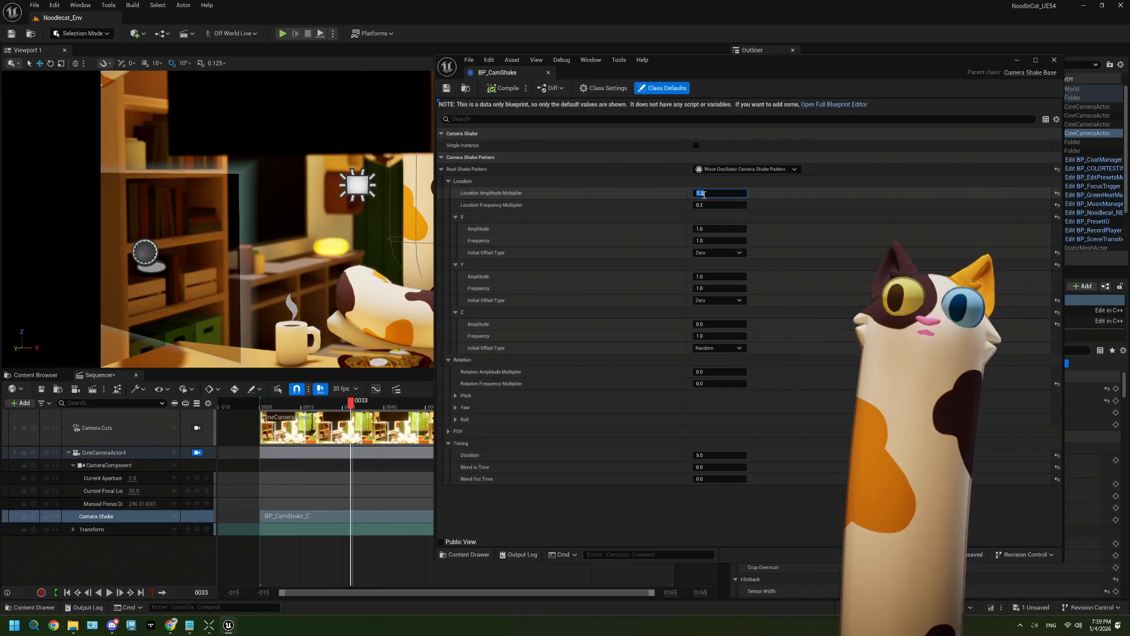
pyautogui.write('1')
pyautogui.press('Tab')
pyautogui.click(497, 88)
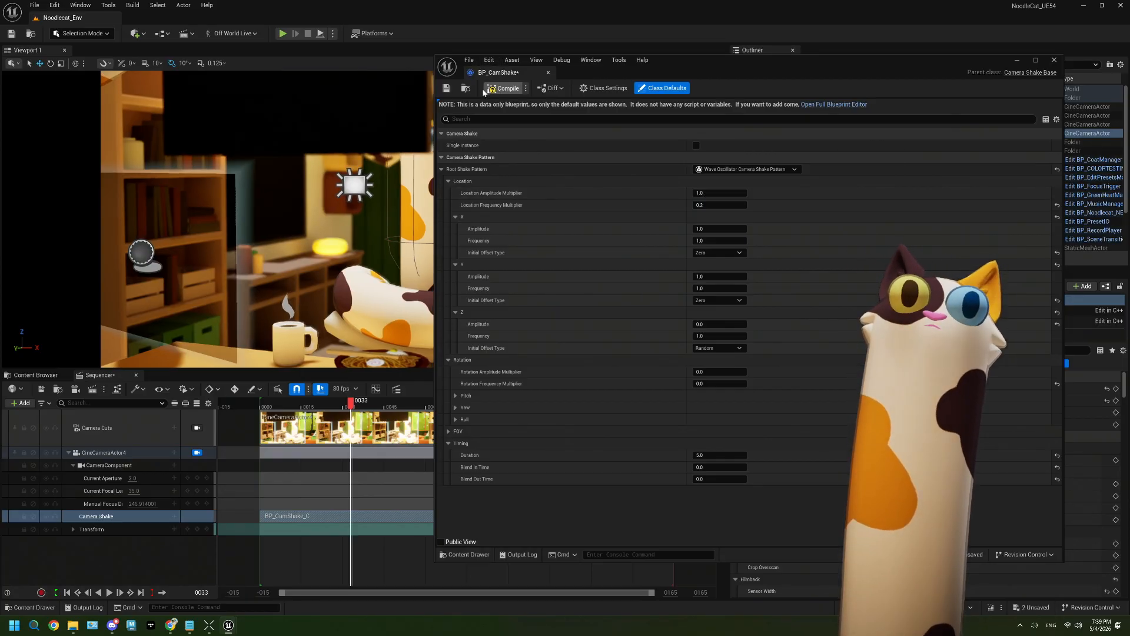
pyautogui.click(117, 517)
pyautogui.click(110, 592)
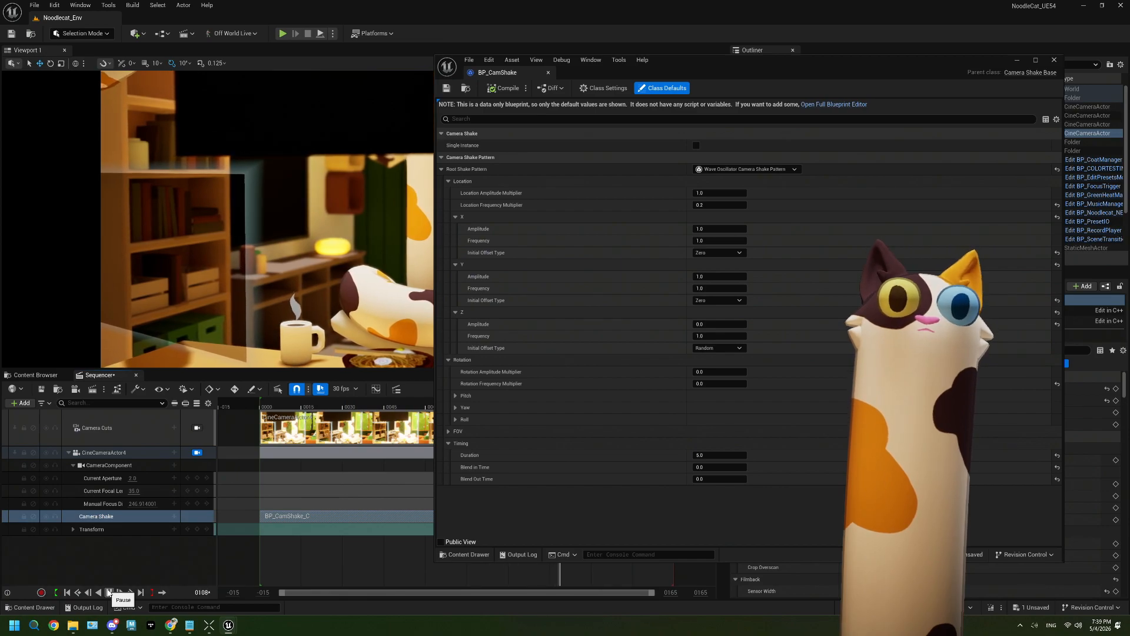
pyautogui.click(109, 593)
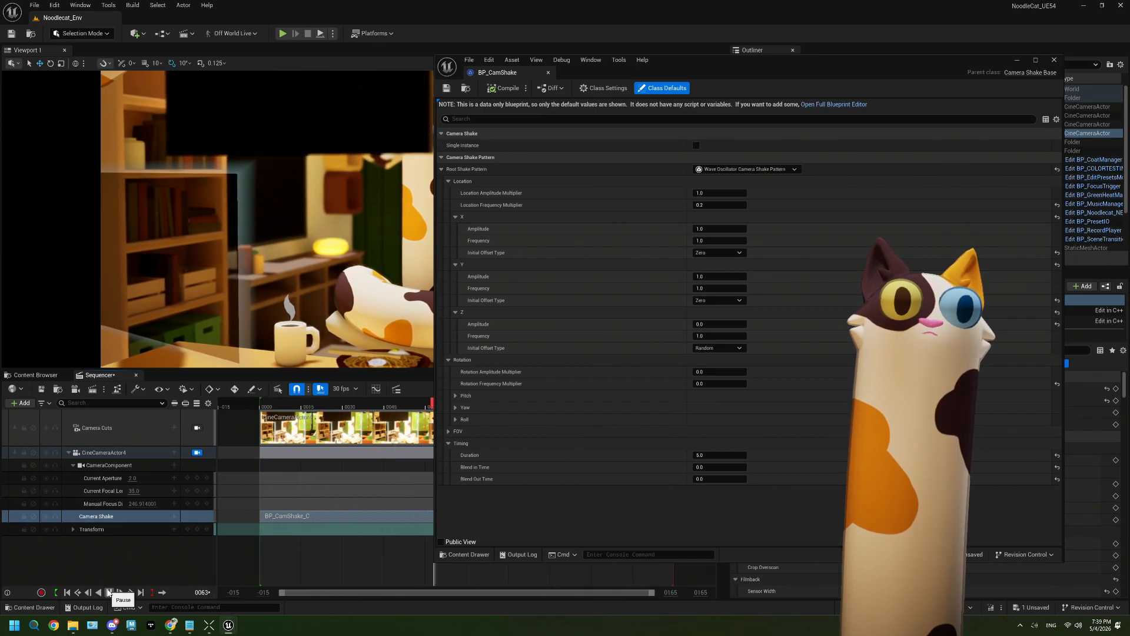
pyautogui.click(108, 592)
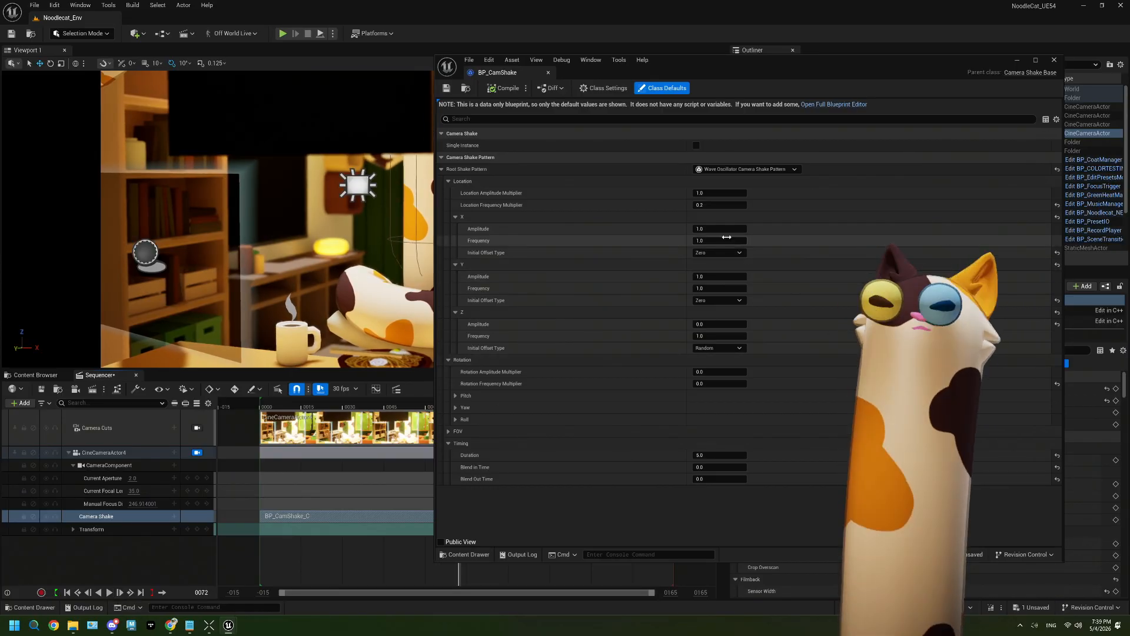
# Set the Amplitude of the shake's Z location axis to 1.0, save the blueprint and replay the sequence
pyautogui.click(716, 325)
pyautogui.write('1')
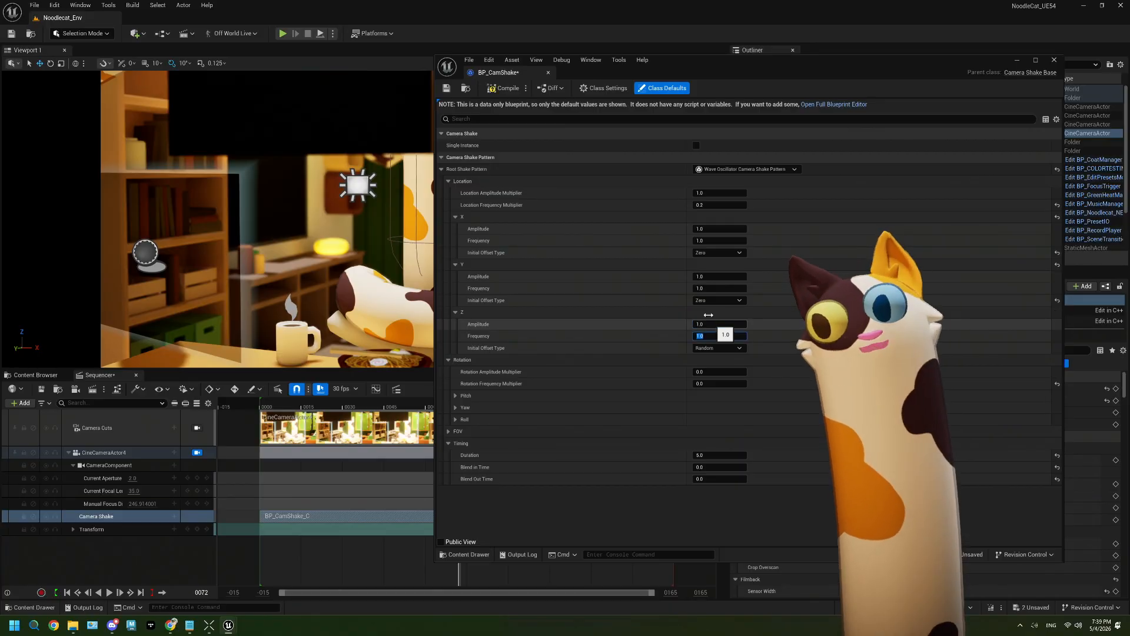
pyautogui.press('Return')
pyautogui.click(465, 89)
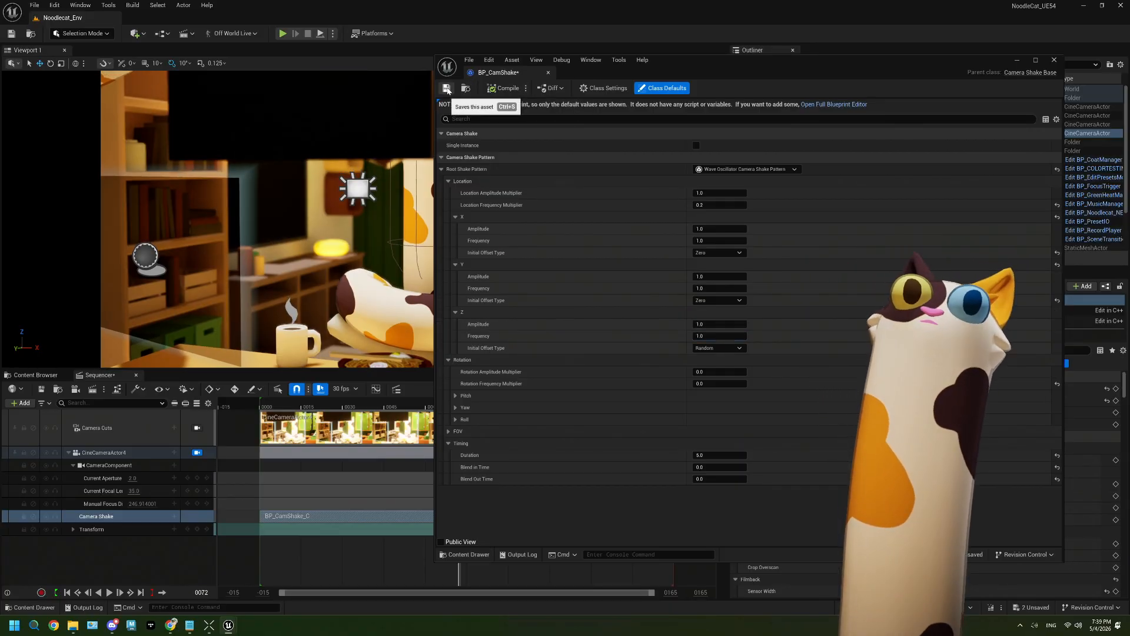
pyautogui.click(110, 592)
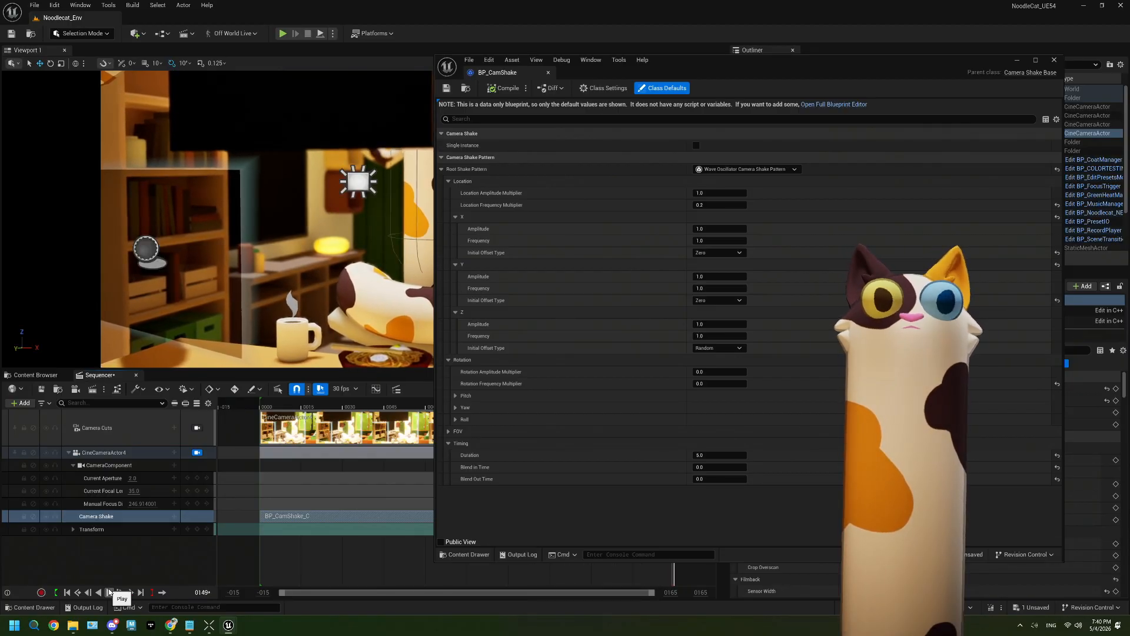
pyautogui.click(110, 592)
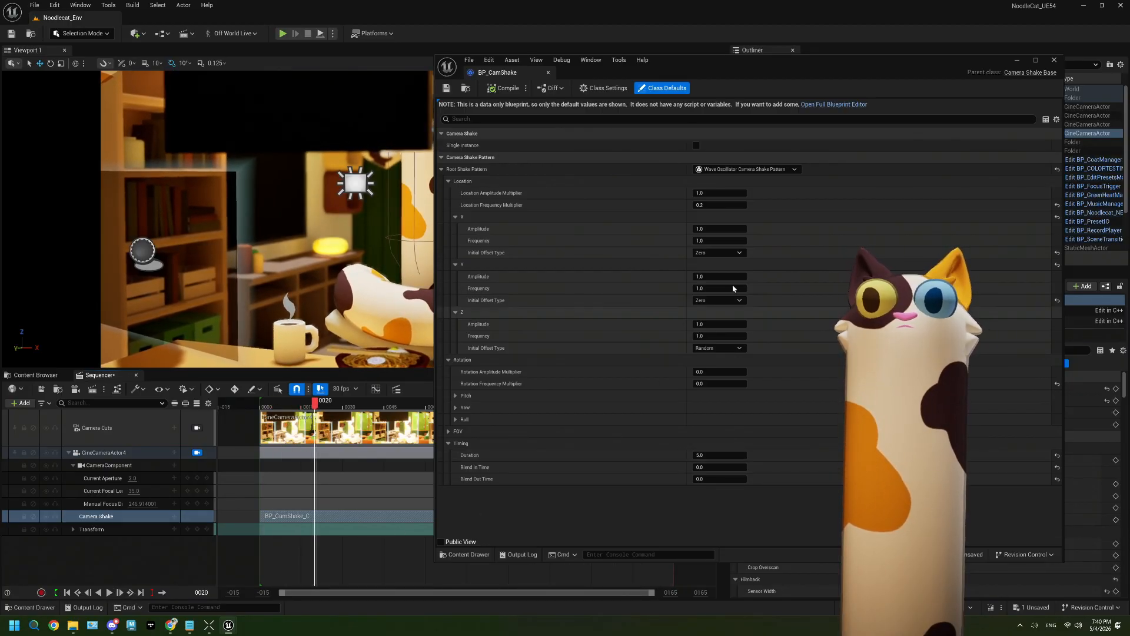
# Try a Location Frequency Multiplier of 0.1, compile the blueprint and play the sequence with it
pyautogui.click(719, 206)
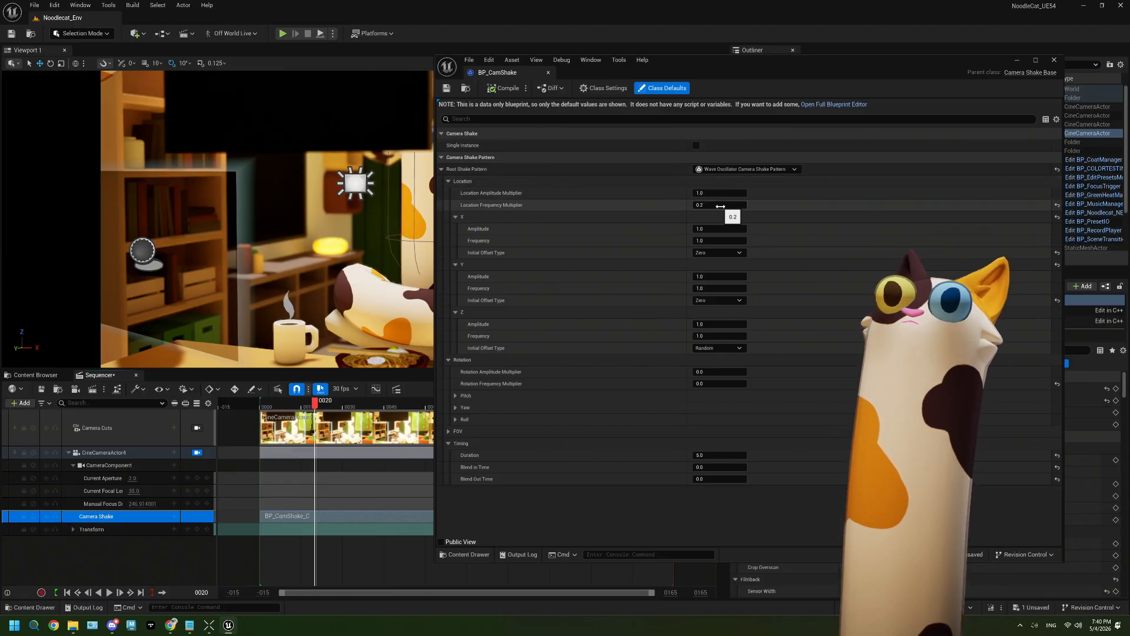
pyautogui.click(721, 206)
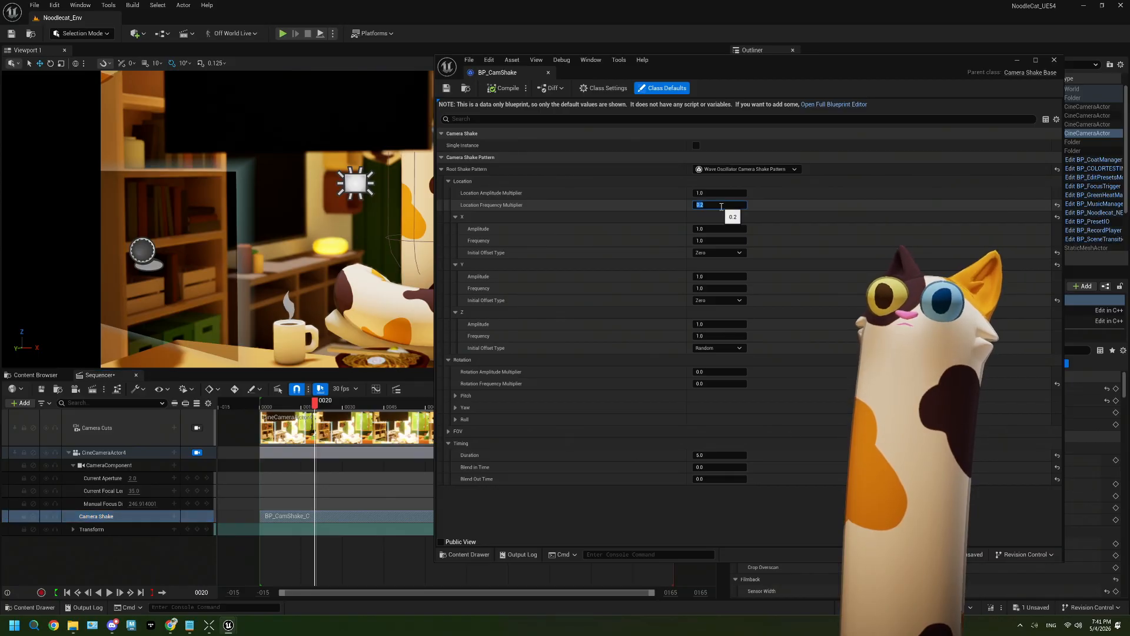
pyautogui.write('0.1')
pyautogui.press('Tab')
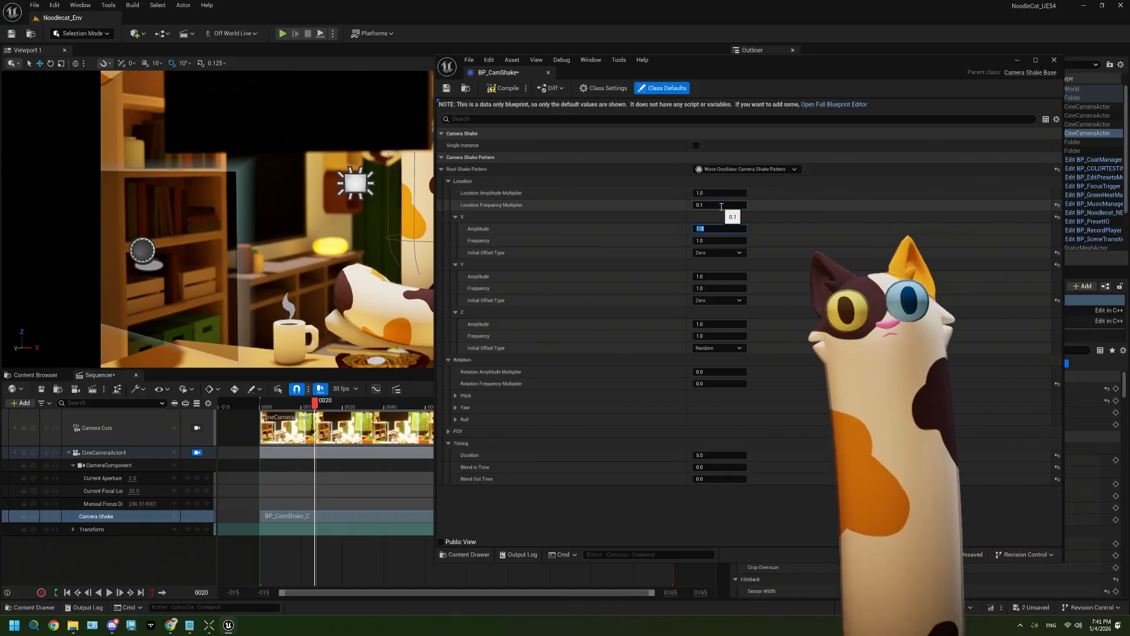
pyautogui.click(496, 87)
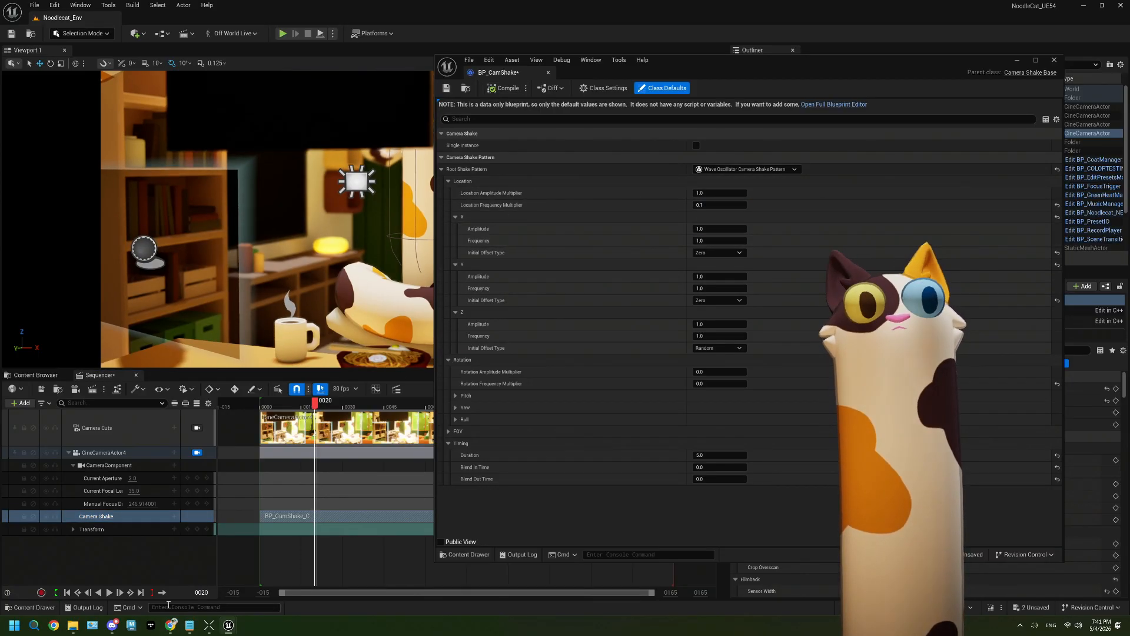
pyautogui.click(110, 592)
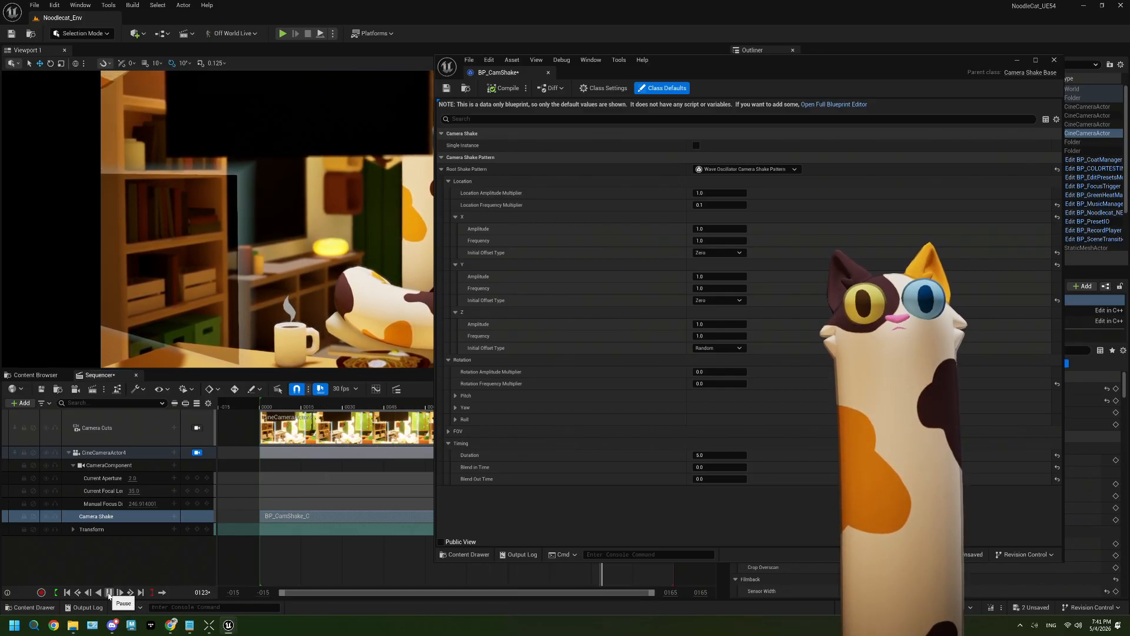
pyautogui.click(110, 592)
# Set the Location Frequency Multiplier back to 0.2, then compile and save the blueprint
pyautogui.click(732, 205)
pyautogui.write('.2')
pyautogui.press('Tab')
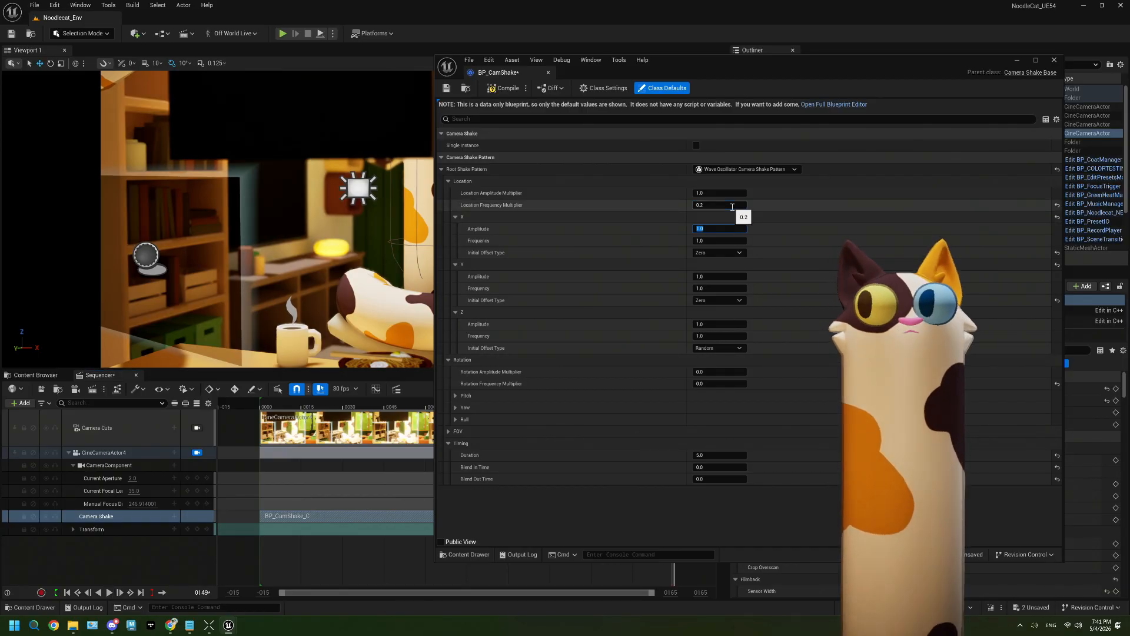
pyautogui.click(511, 87)
pyautogui.click(446, 88)
# Play the sequence repeatedly to review the shake's strength and how it loops
pyautogui.click(226, 520)
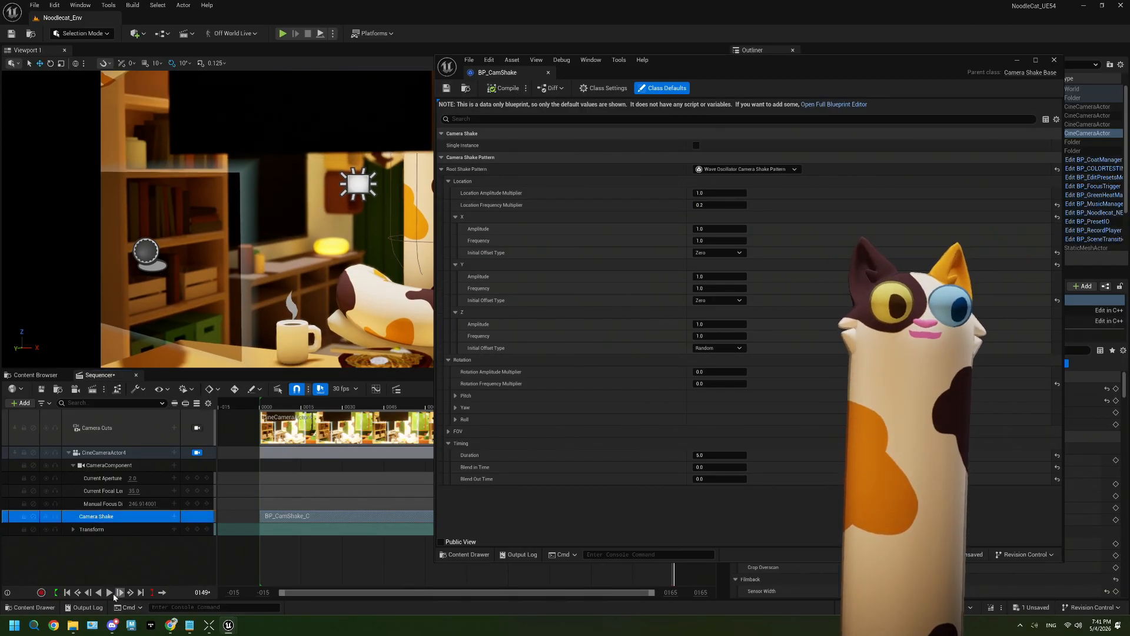
pyautogui.click(109, 592)
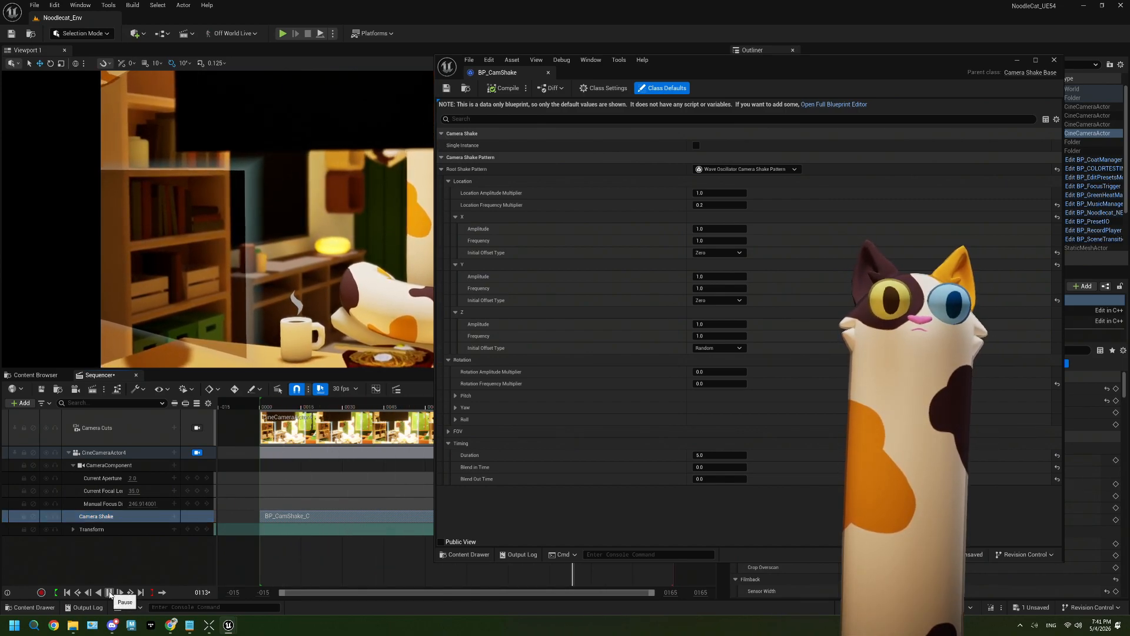
pyautogui.click(109, 592)
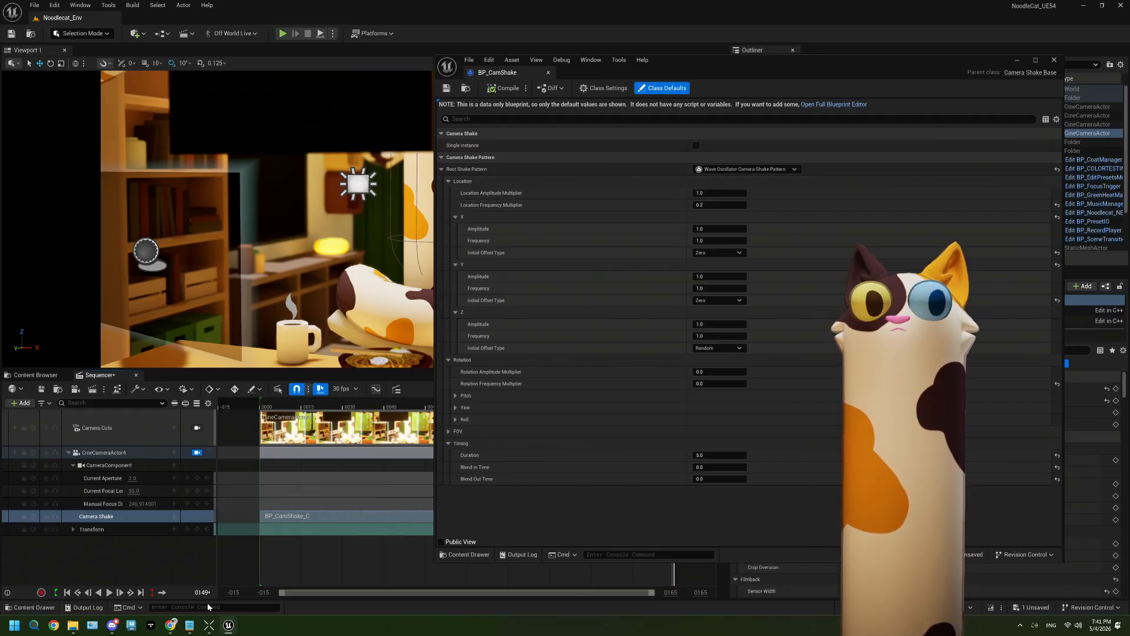
pyautogui.click(109, 592)
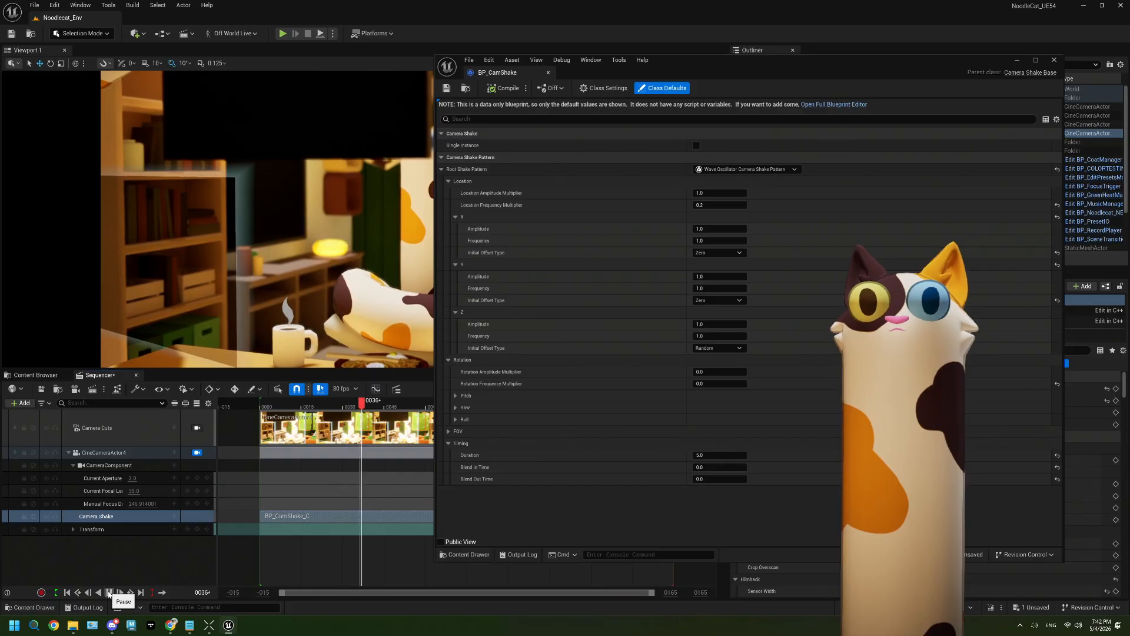
pyautogui.click(109, 593)
# Set the Location Amplitude Multiplier to 0.5, compile and save the blueprint, and replay the sequence
pyautogui.click(728, 193)
pyautogui.write('.5')
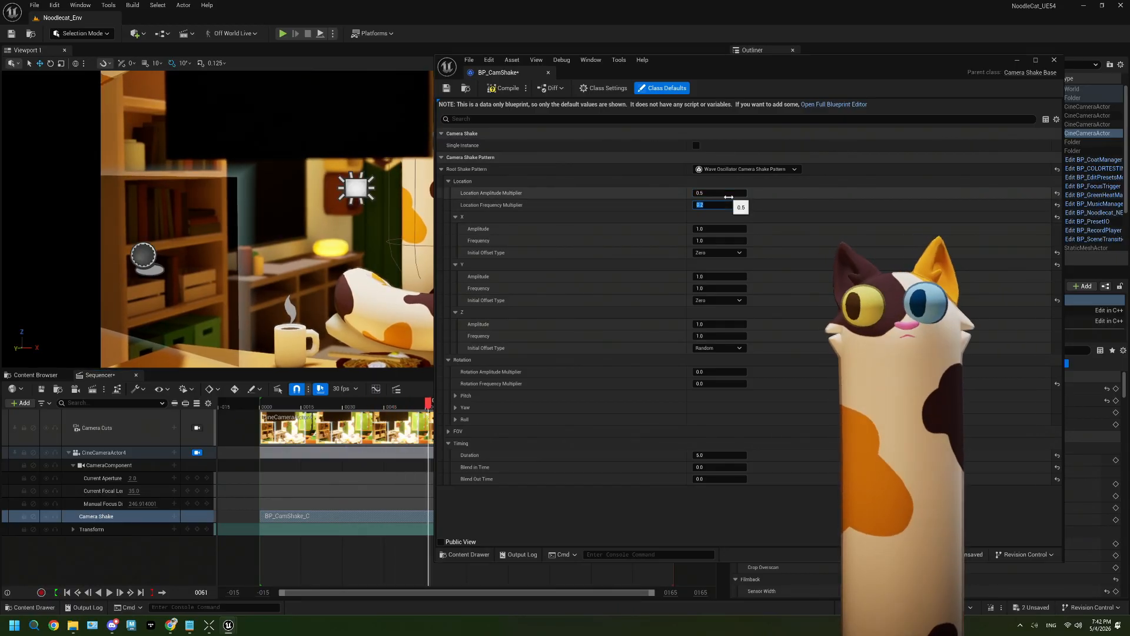
pyautogui.press('Return')
pyautogui.click(497, 89)
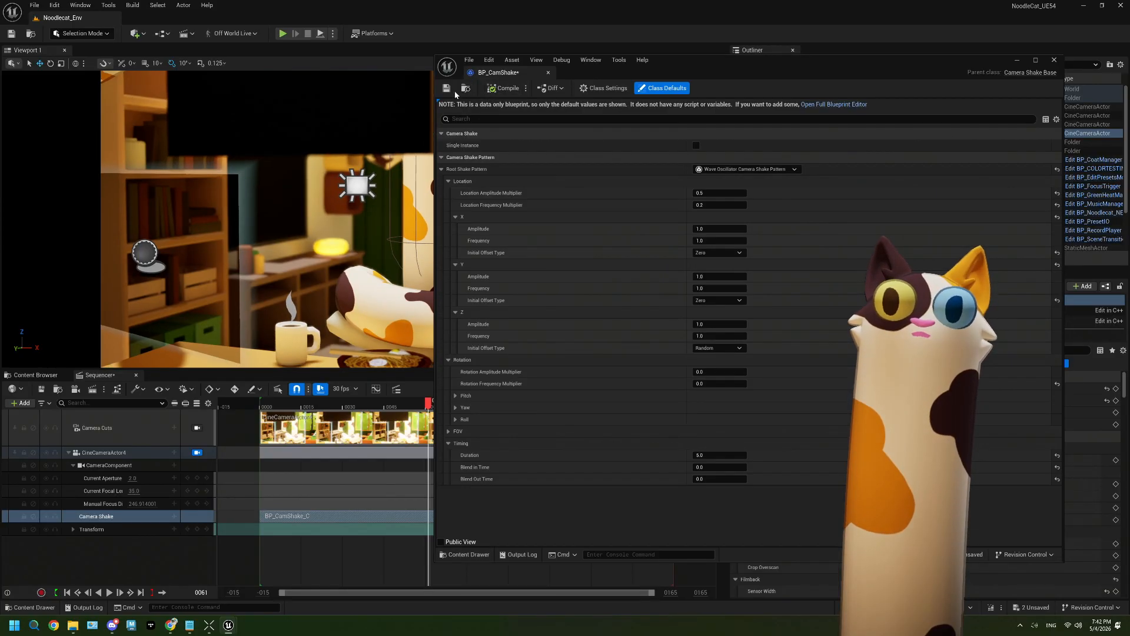
pyautogui.click(109, 593)
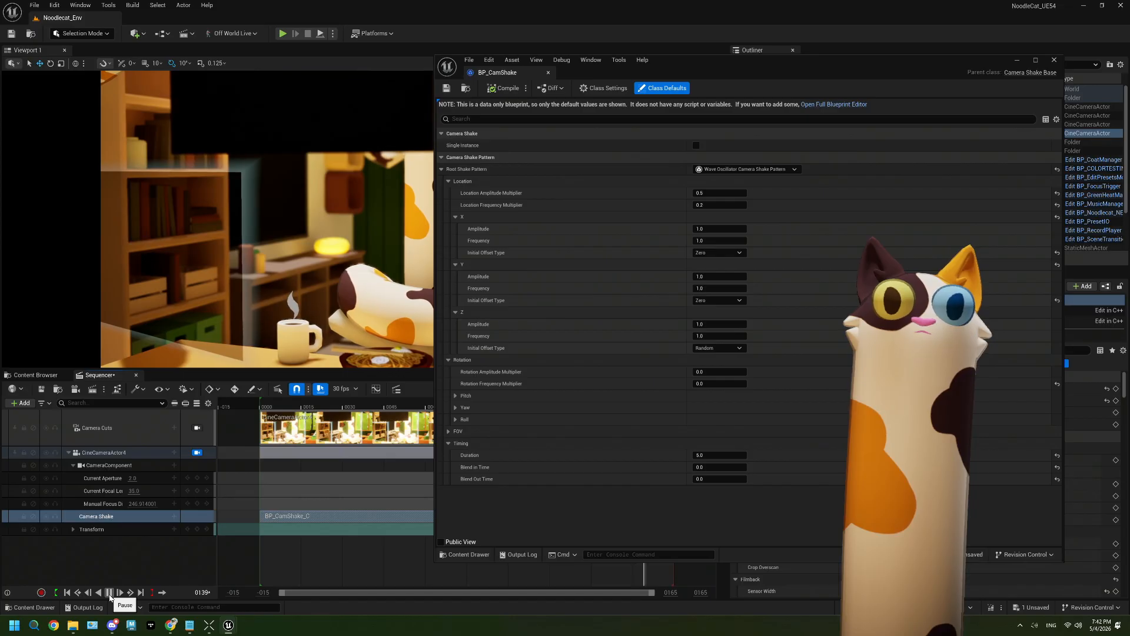
pyautogui.click(109, 592)
# Set the Location Frequency Multiplier to 0.3, save the blueprint and play the sequence to check the shake
pyautogui.click(722, 204)
pyautogui.write('0.3')
pyautogui.press('Tab')
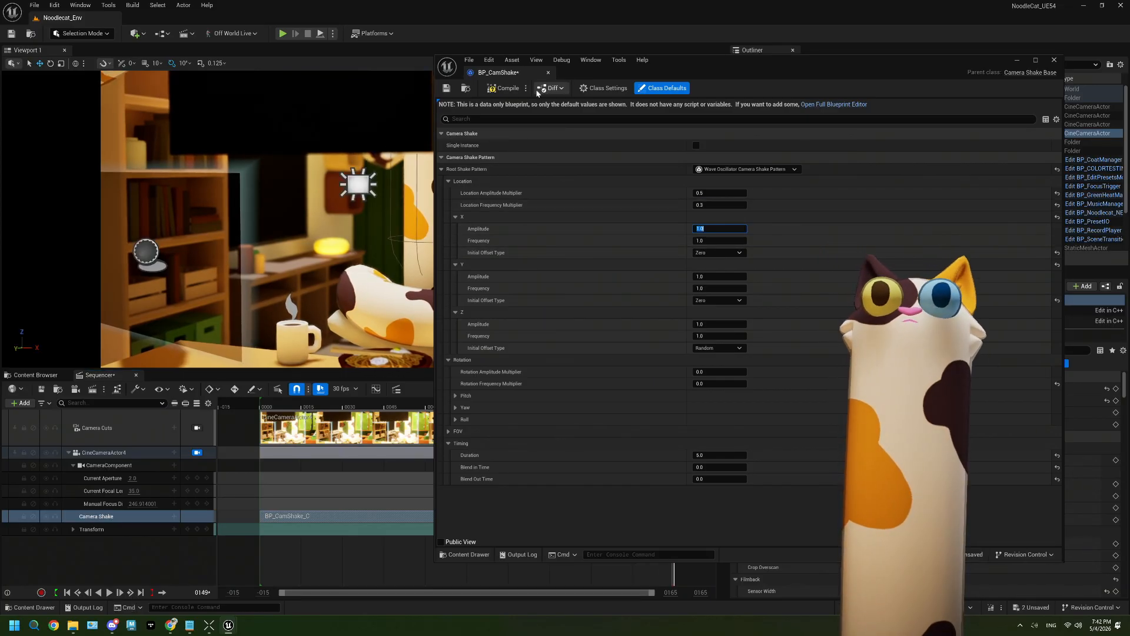
pyautogui.click(446, 88)
pyautogui.click(230, 517)
pyautogui.click(109, 593)
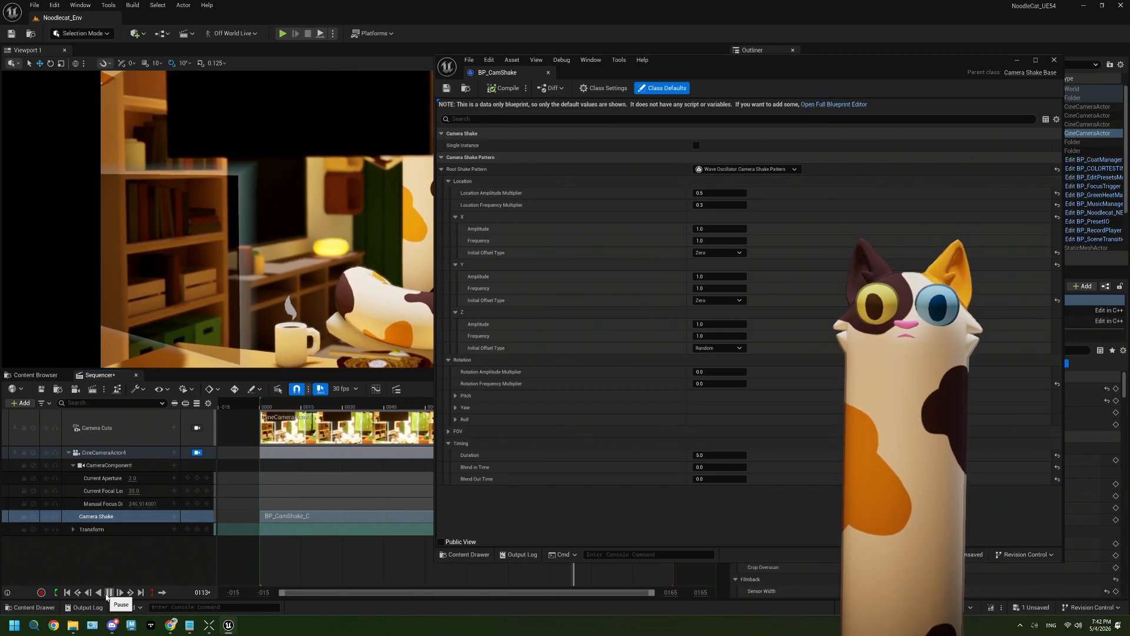
# Stop playback, set the Location Amplitude Multiplier to 0.2, then compile and save BP_CamShake
pyautogui.click(107, 593)
pyautogui.click(713, 193)
pyautogui.write('0.2')
pyautogui.press('Tab')
pyautogui.click(503, 87)
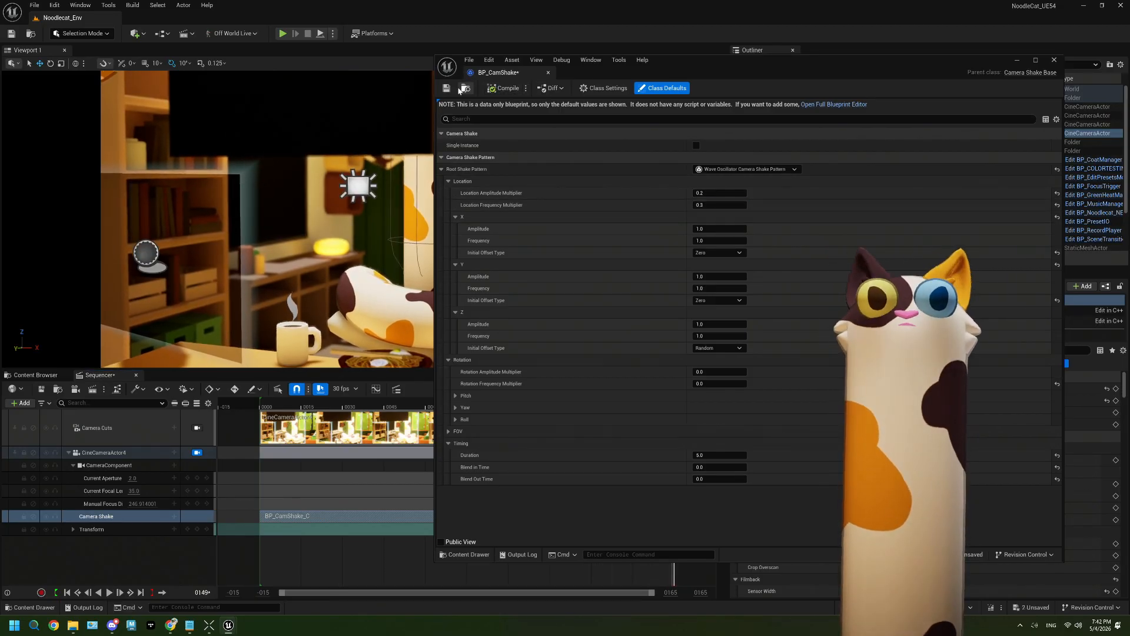
pyautogui.click(447, 87)
# Replay the sequence several times with the blueprint window moved clear of the viewport to review the softer camera shake
pyautogui.click(109, 592)
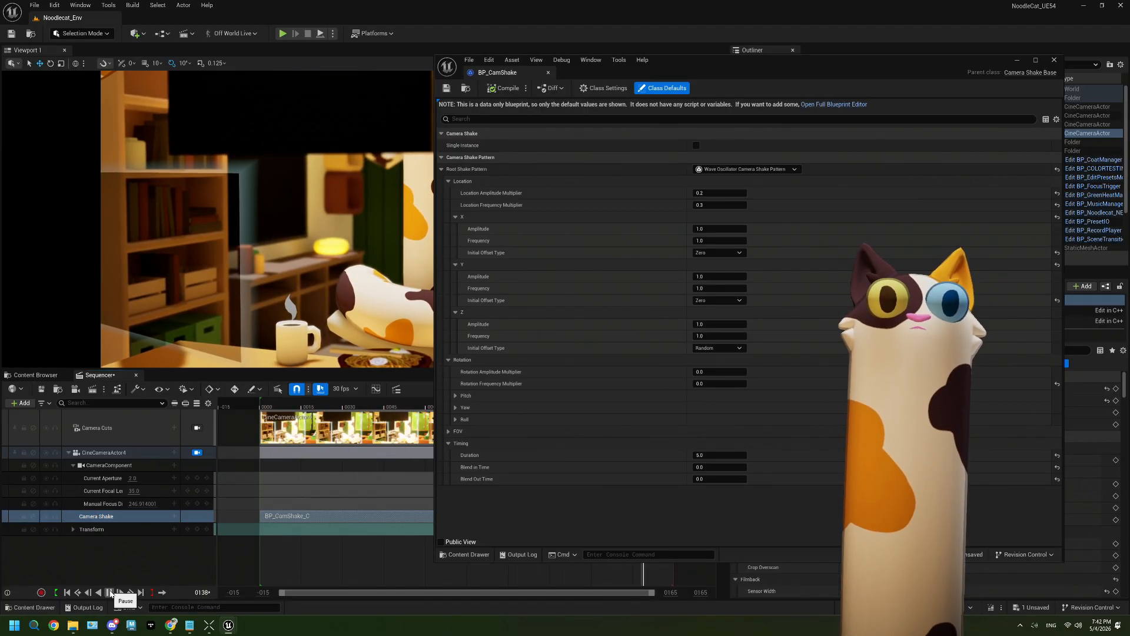
pyautogui.click(110, 592)
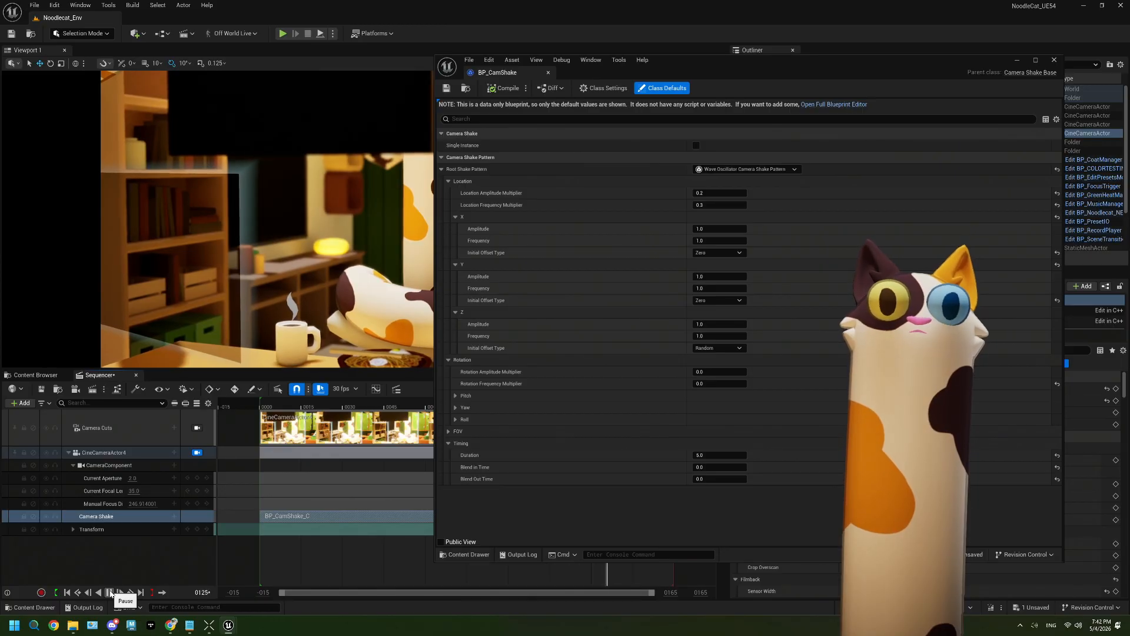
pyautogui.moveTo(686, 70); pyautogui.dragTo(950, 75)
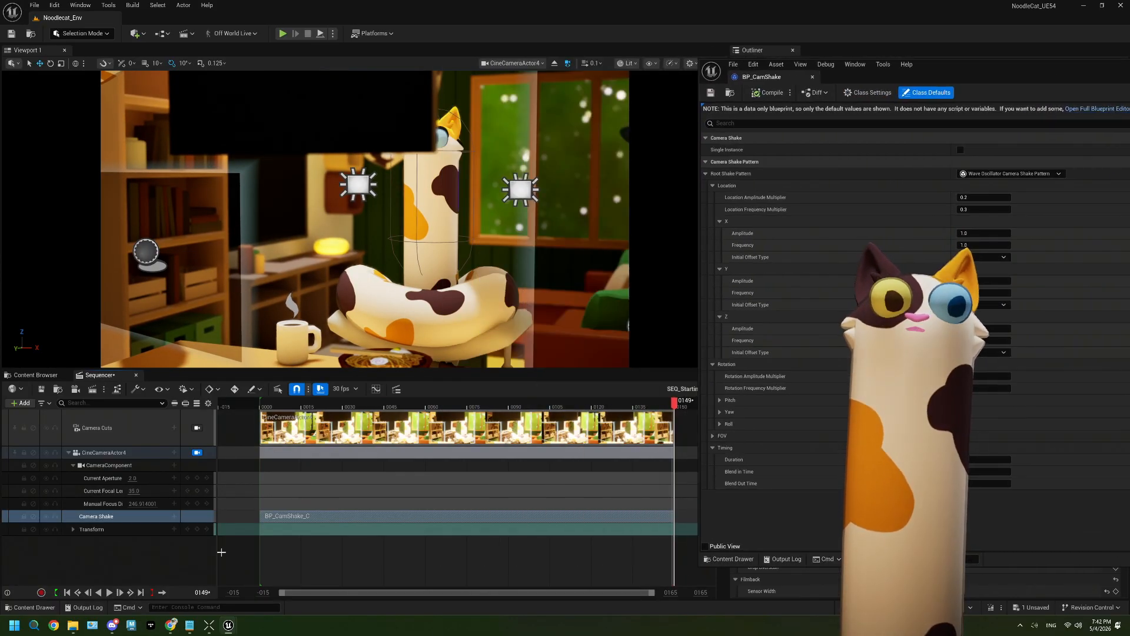
pyautogui.click(109, 594)
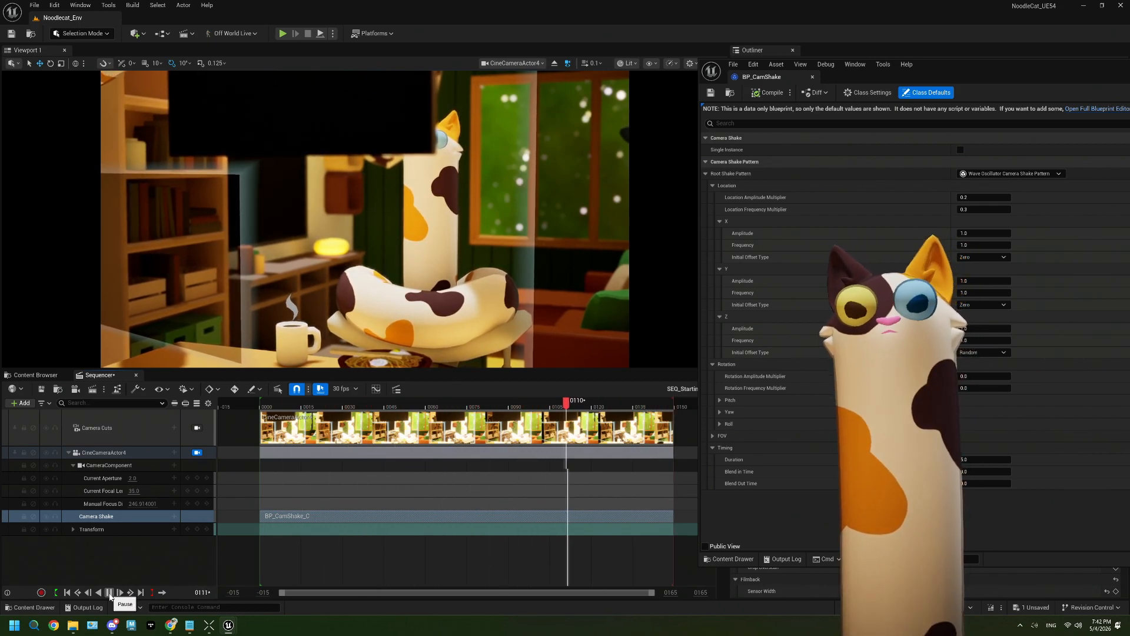
pyautogui.click(109, 593)
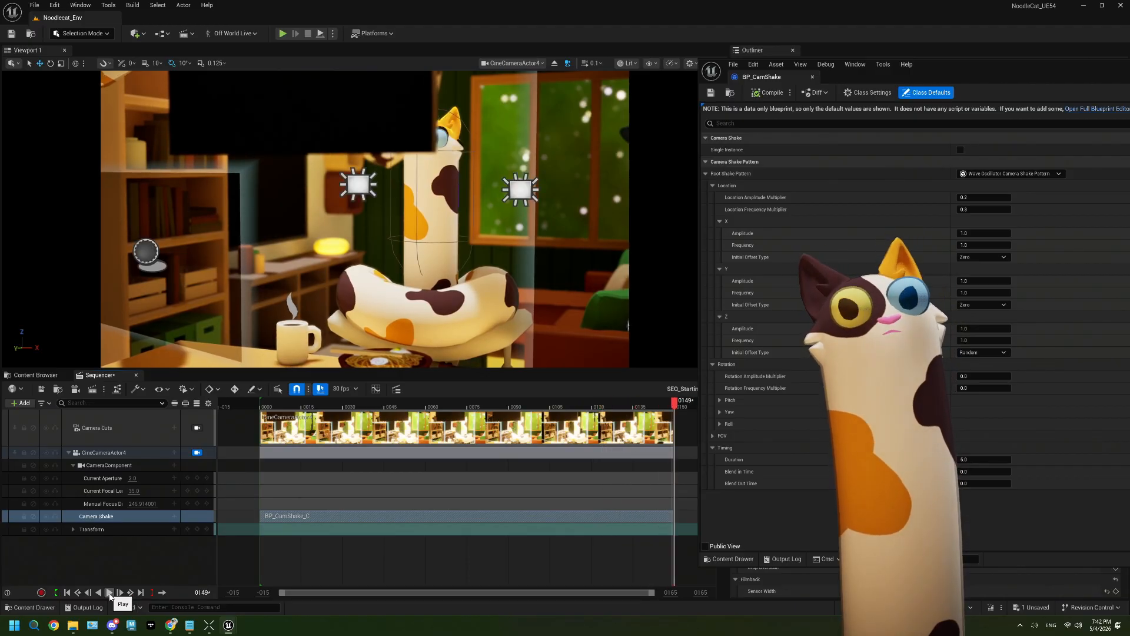
# Set the camera shake's Timing Duration to 15.0, save BP_CamShake and close the blueprint
pyautogui.moveTo(954, 76); pyautogui.dragTo(904, 81)
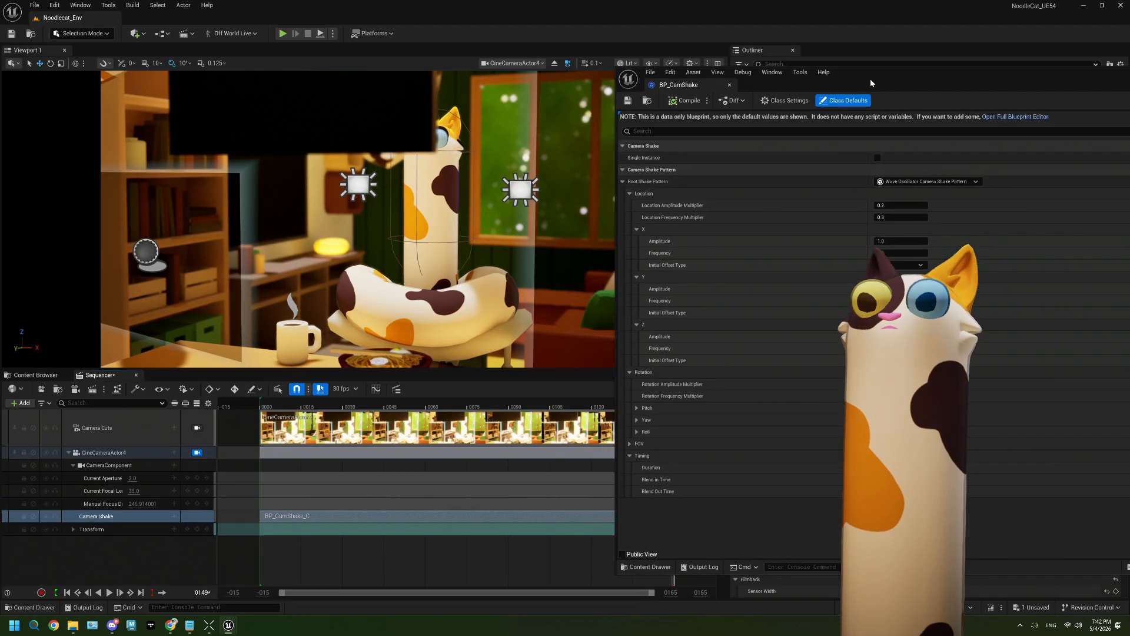
pyautogui.doubleClick(904, 81)
pyautogui.click(480, 401)
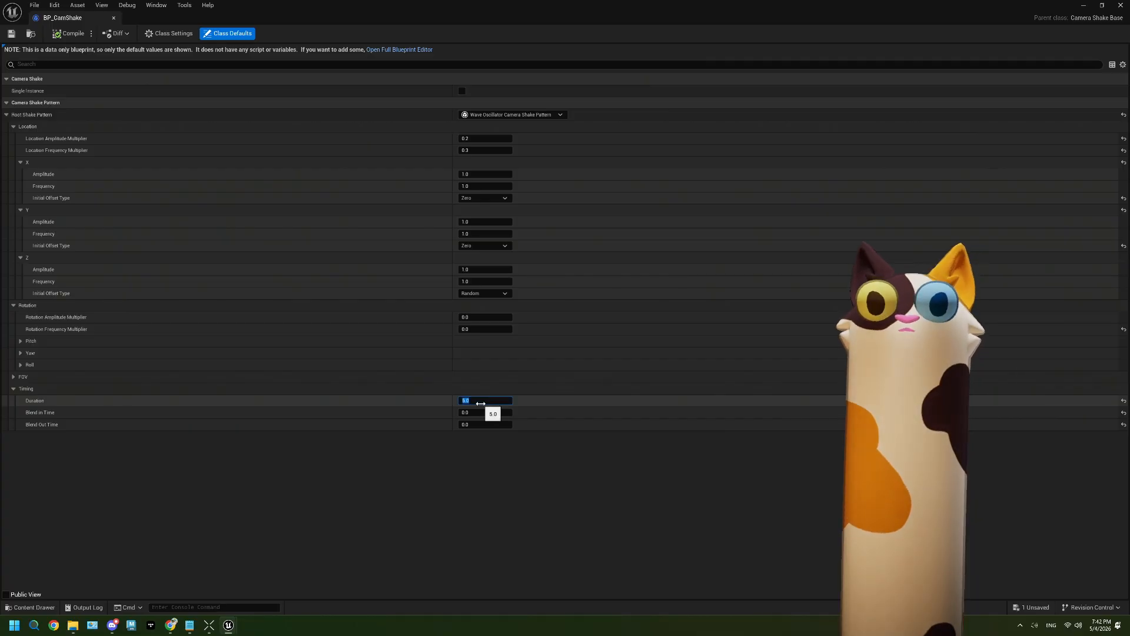
pyautogui.write('10')
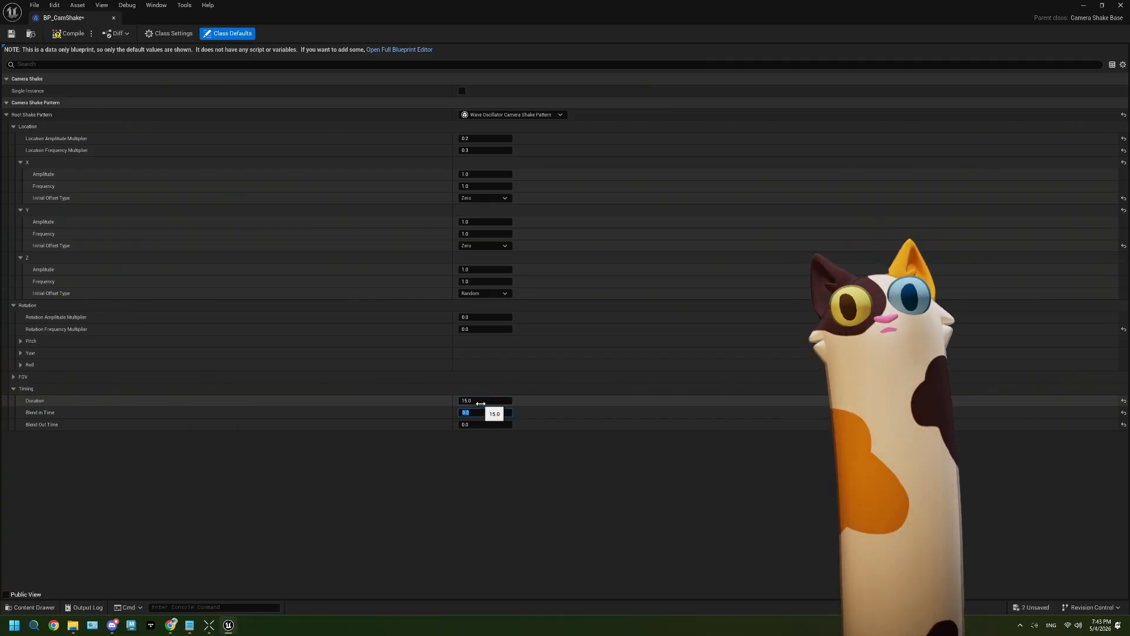
pyautogui.press('Return')
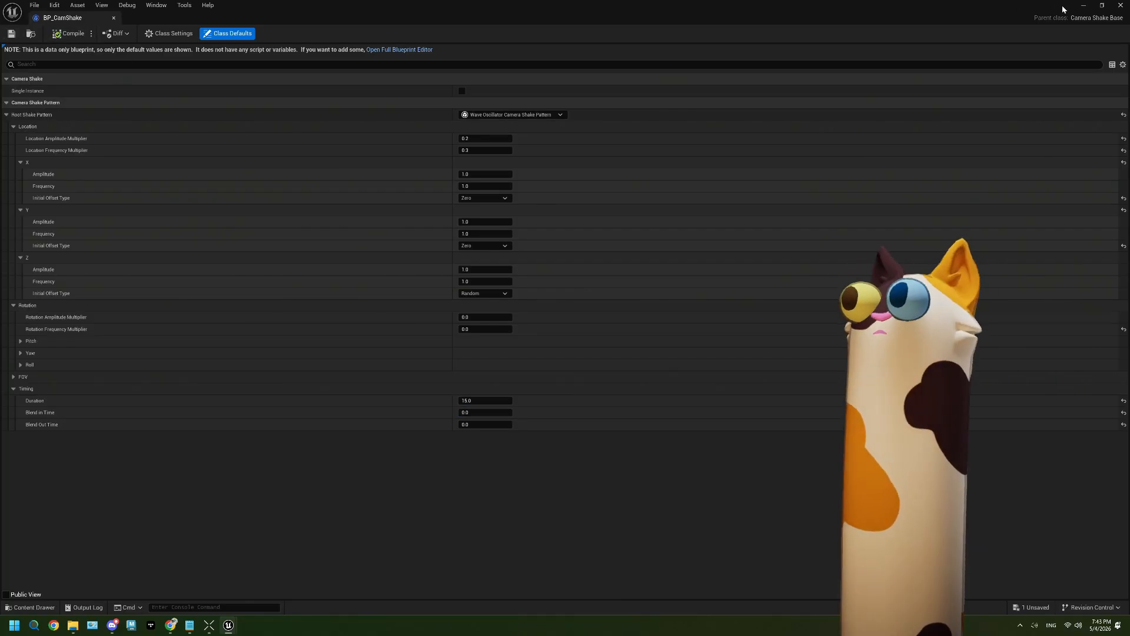
pyautogui.click(1120, 6)
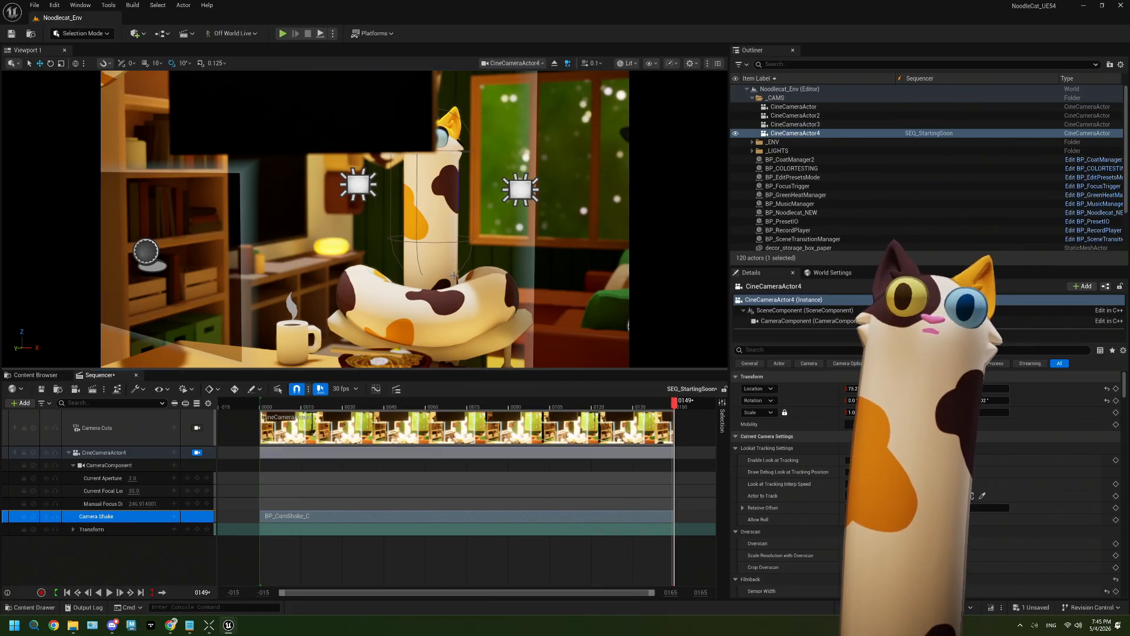
# Reframe CineCameraActor4 on the black-and-purple cat at the desk against the back wall, and scrub the sequence to check the shot
pyautogui.moveTo(502, 248); pyautogui.dragTo(347, 200, button='right')
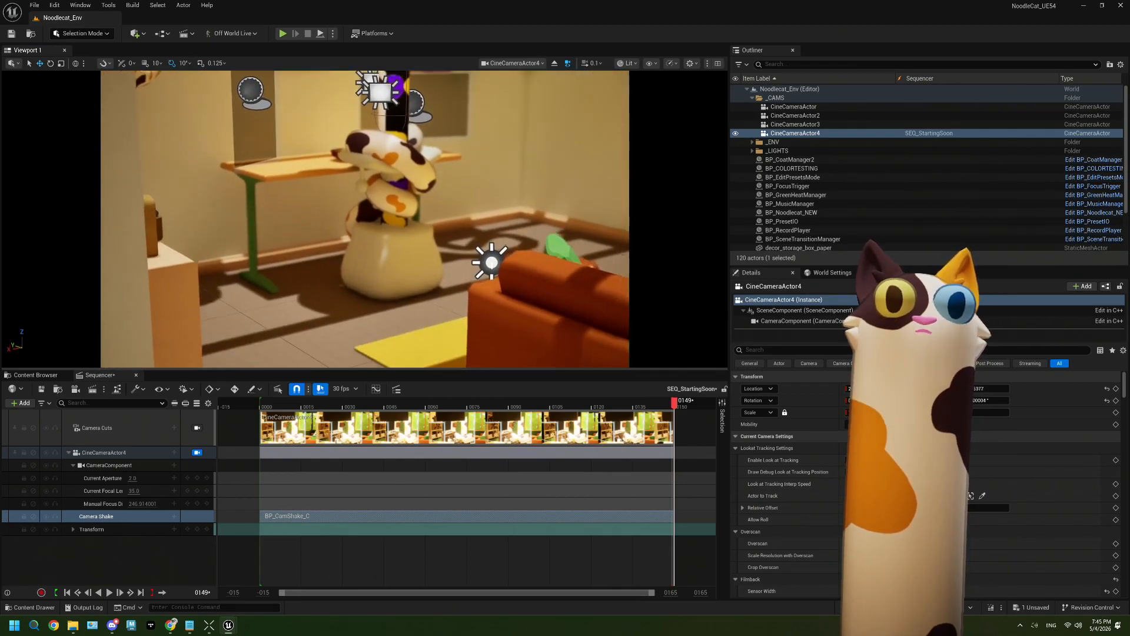
pyautogui.press('s')
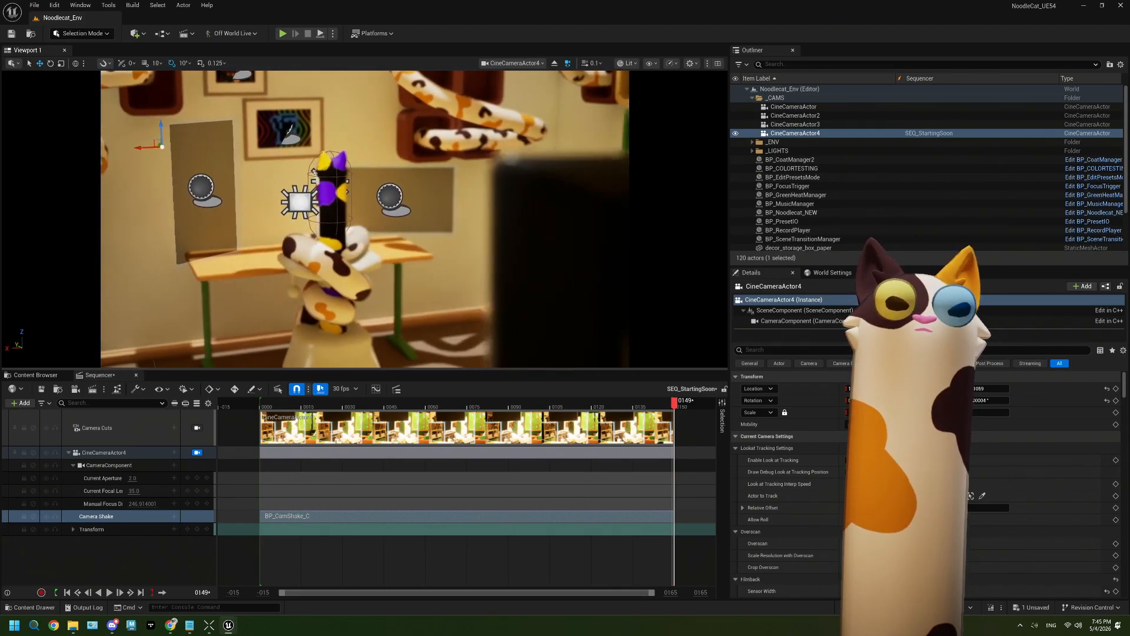
pyautogui.press('w')
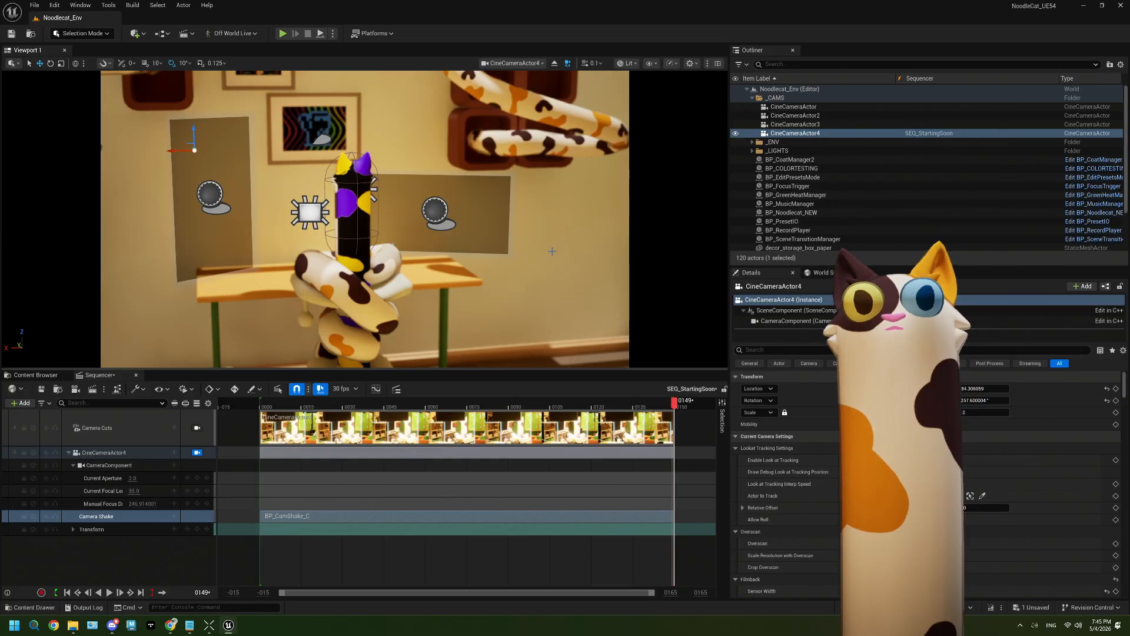
pyautogui.moveTo(674, 401); pyautogui.dragTo(425, 403)
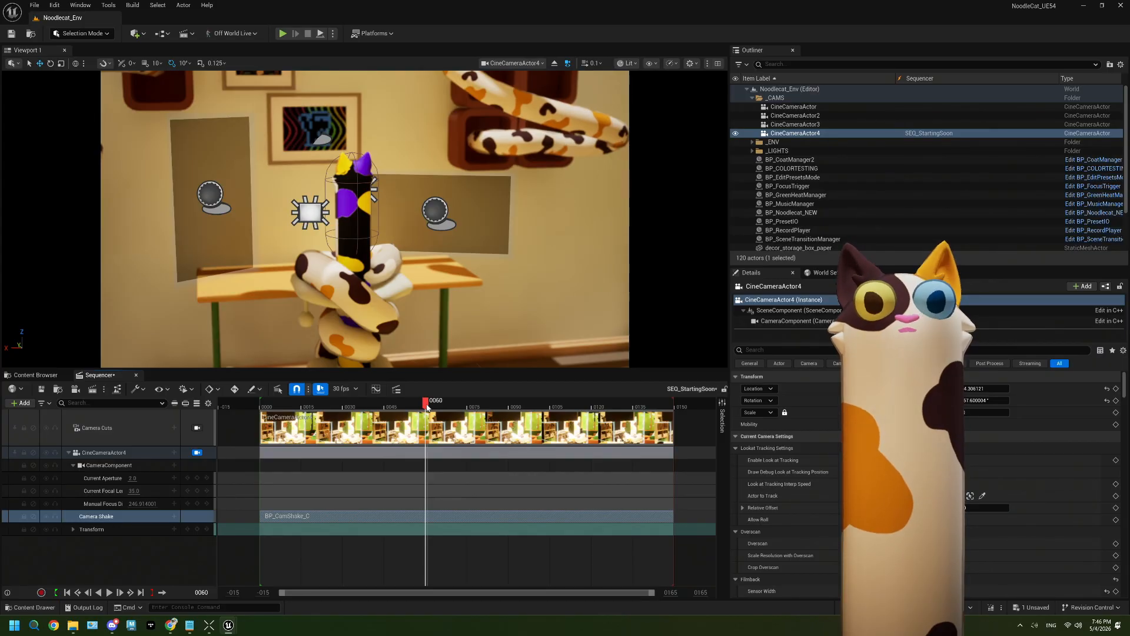
pyautogui.moveTo(428, 406); pyautogui.dragTo(431, 407)
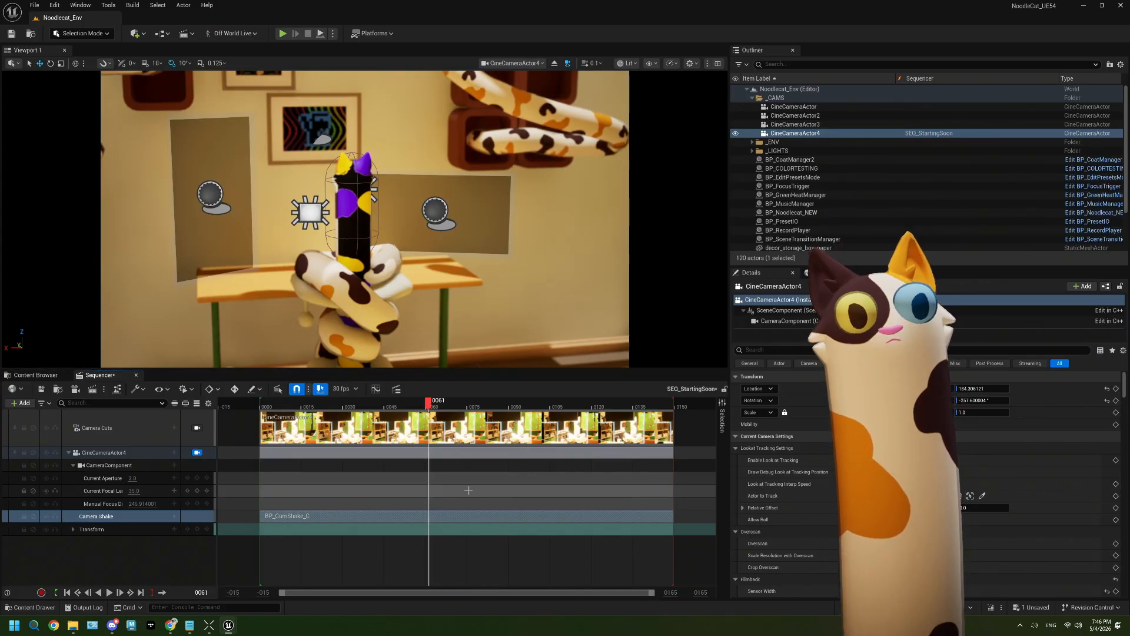
pyautogui.moveTo(428, 405); pyautogui.dragTo(284, 415)
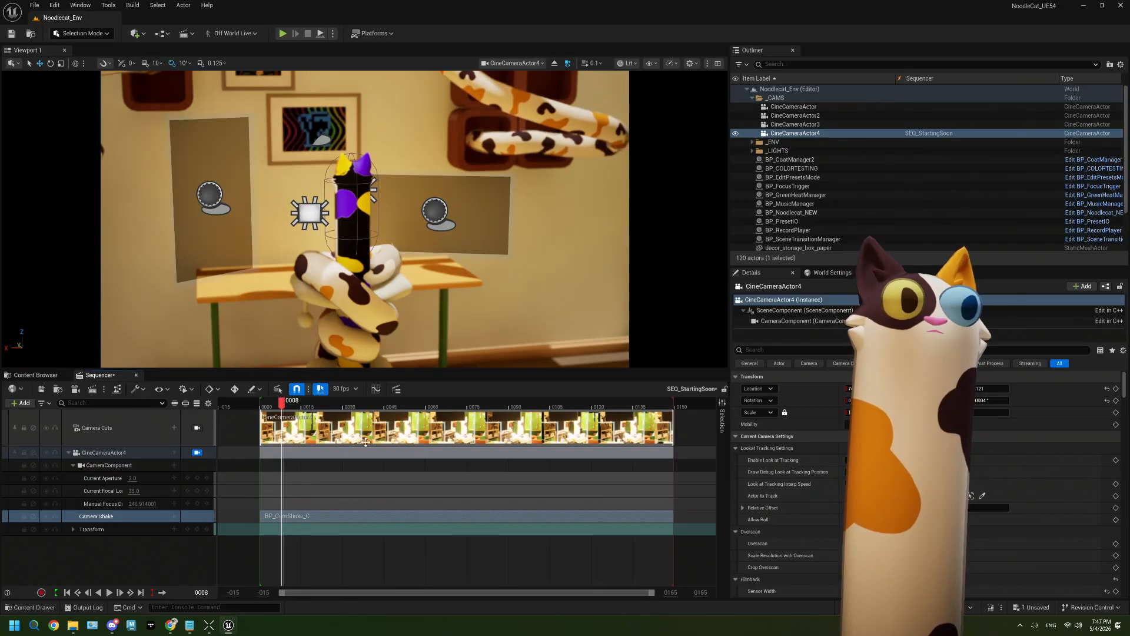
# Create a Camera Animation Sequence named CAS_test in the StartingSoon folder and open it to examine its tracks
pyautogui.click(36, 375)
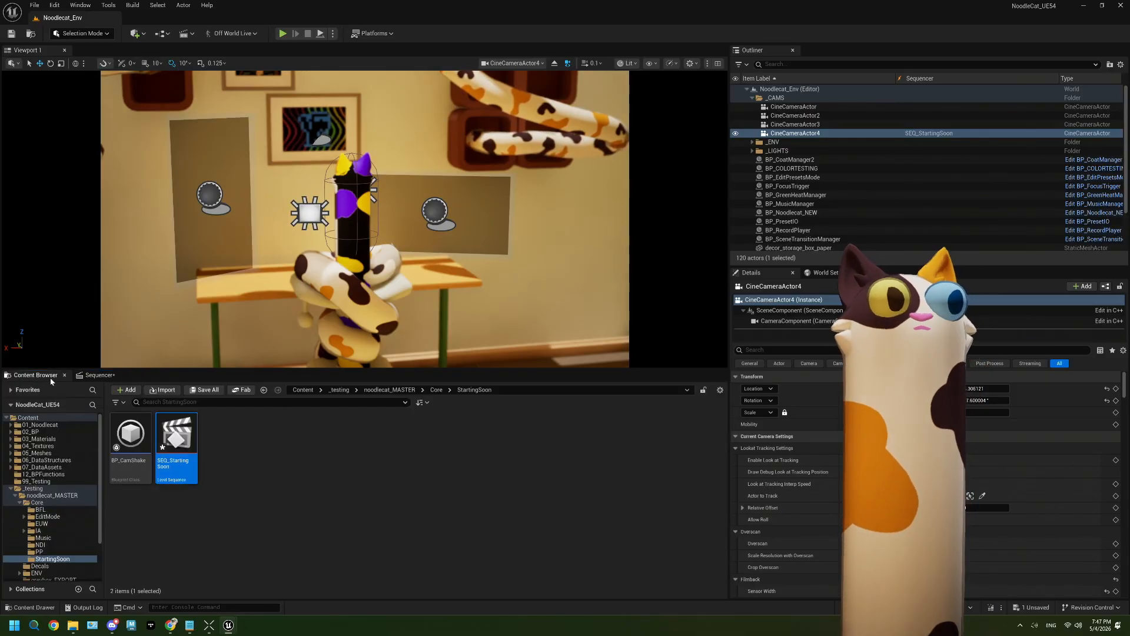
pyautogui.rightClick(268, 454)
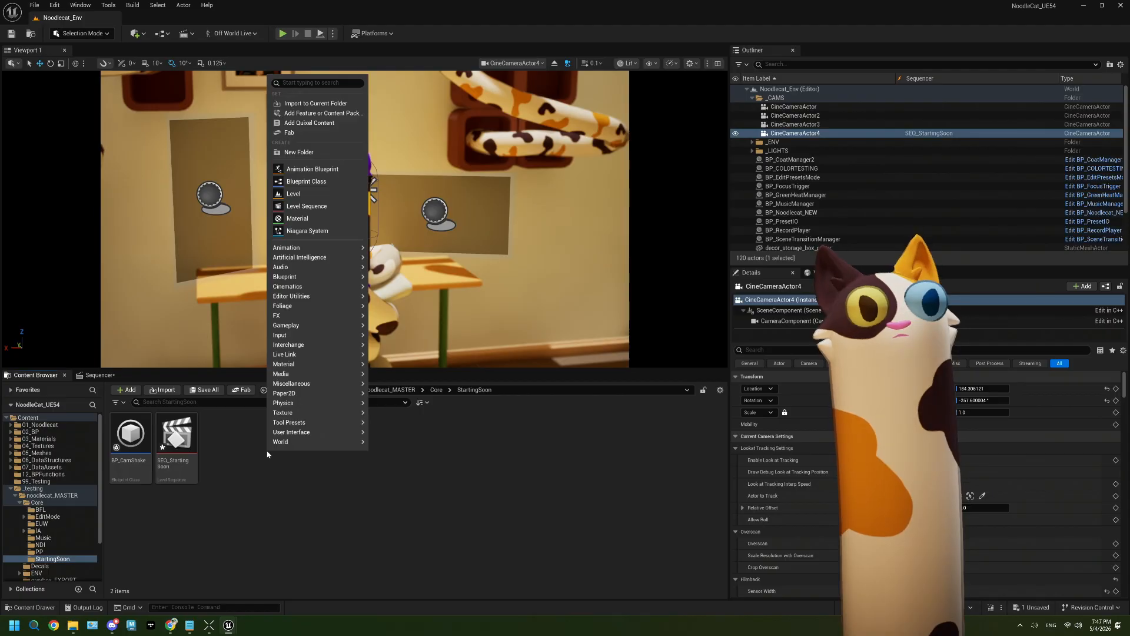
pyautogui.write('seq')
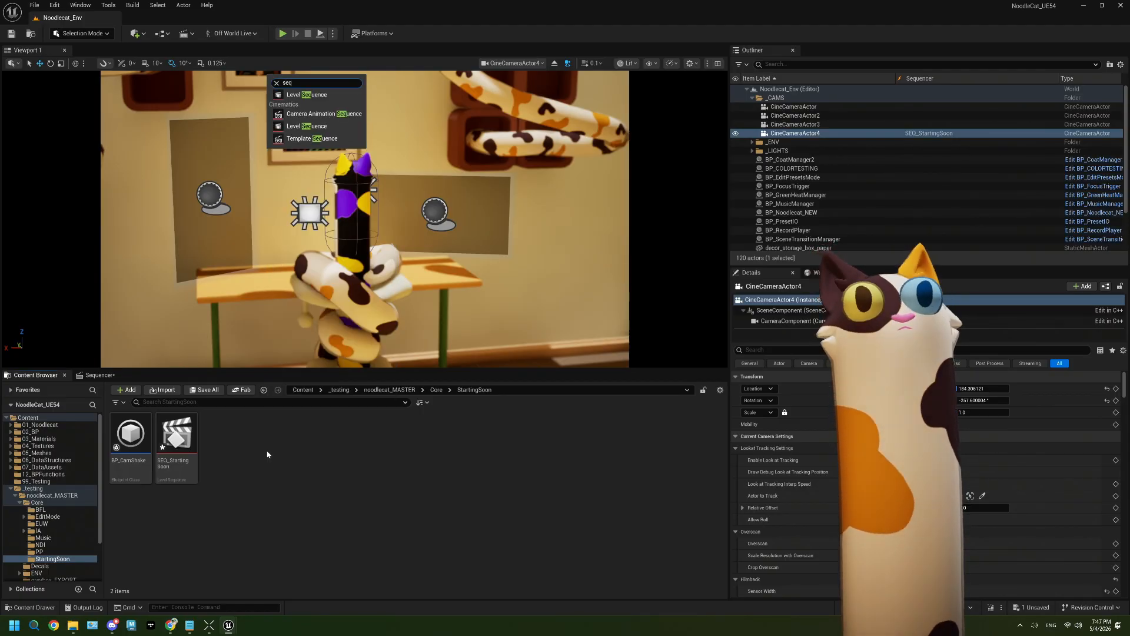
pyautogui.click(324, 114)
pyautogui.write('CA')
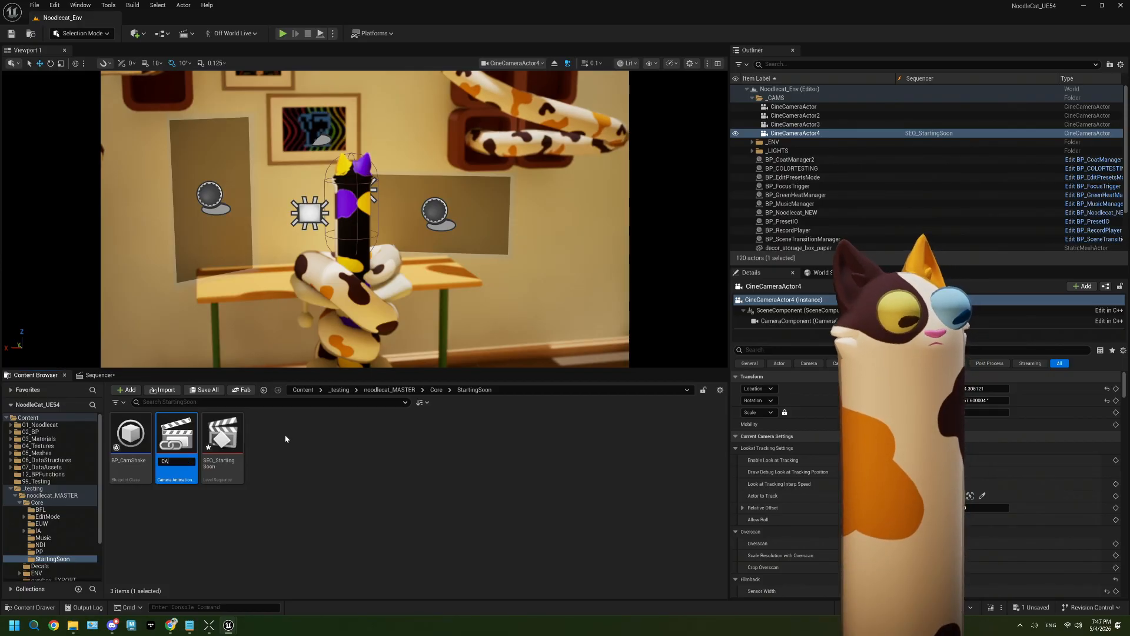
pyautogui.write('S_test')
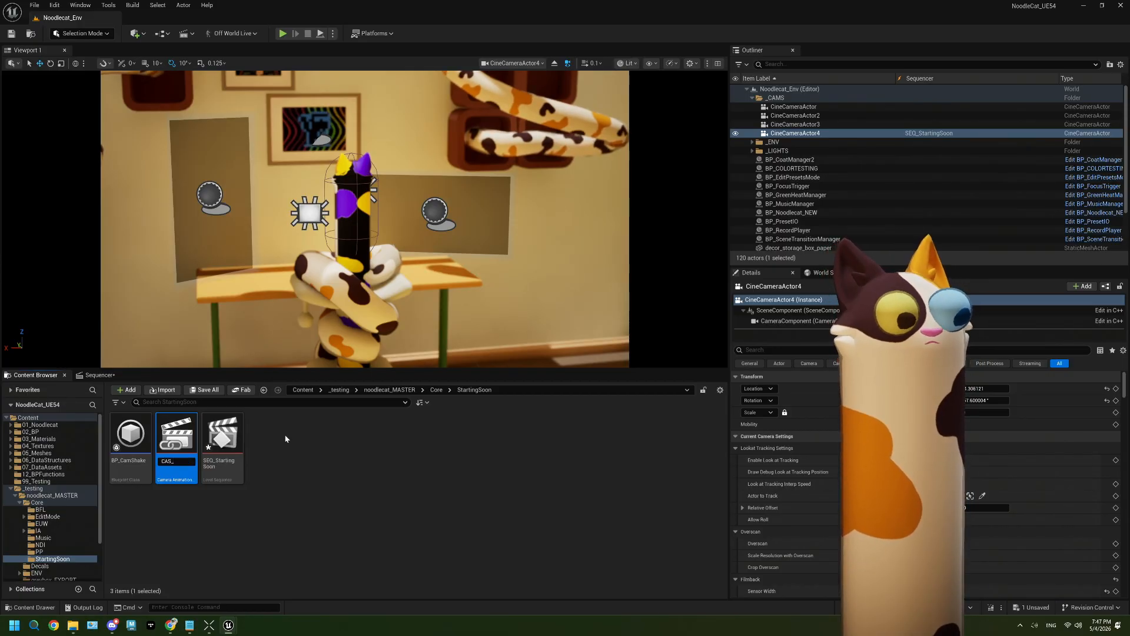
pyautogui.press('Return')
pyautogui.doubleClick(176, 447)
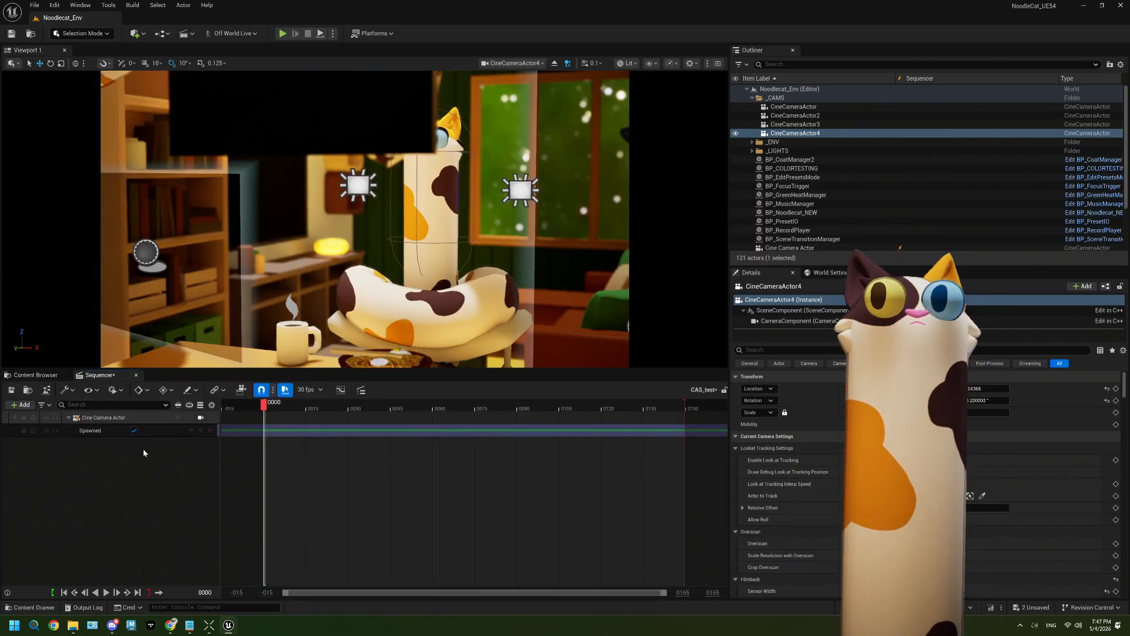
pyautogui.scroll(-3, 855, 195)
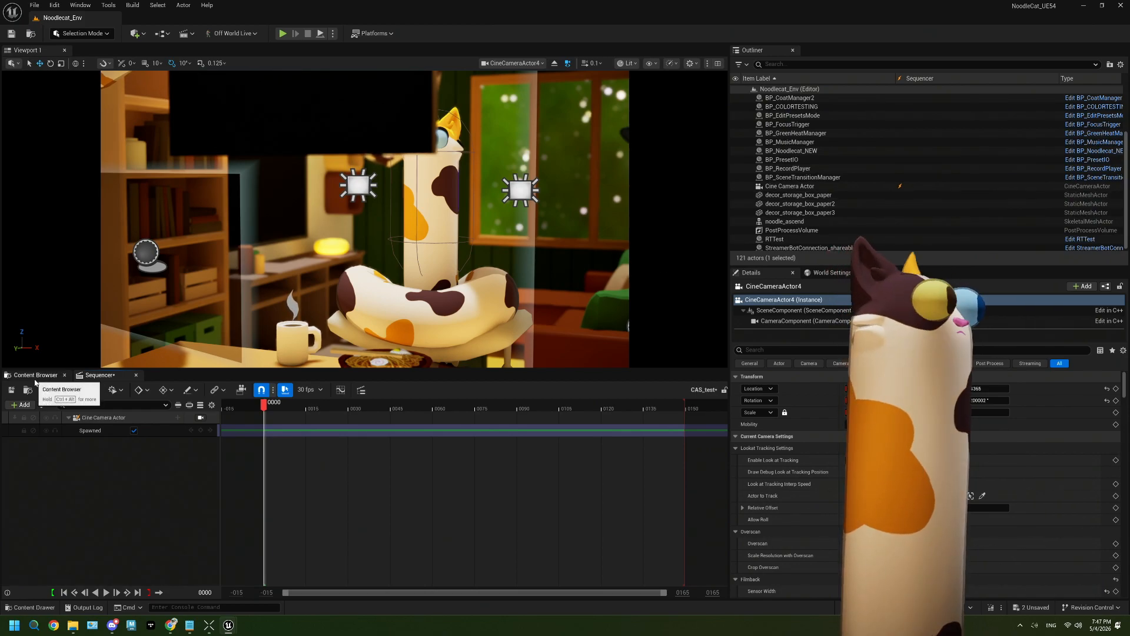
# Delete the CAS_test asset from the StartingSoon folder and reopen SEQ_StartingSoon
pyautogui.click(35, 375)
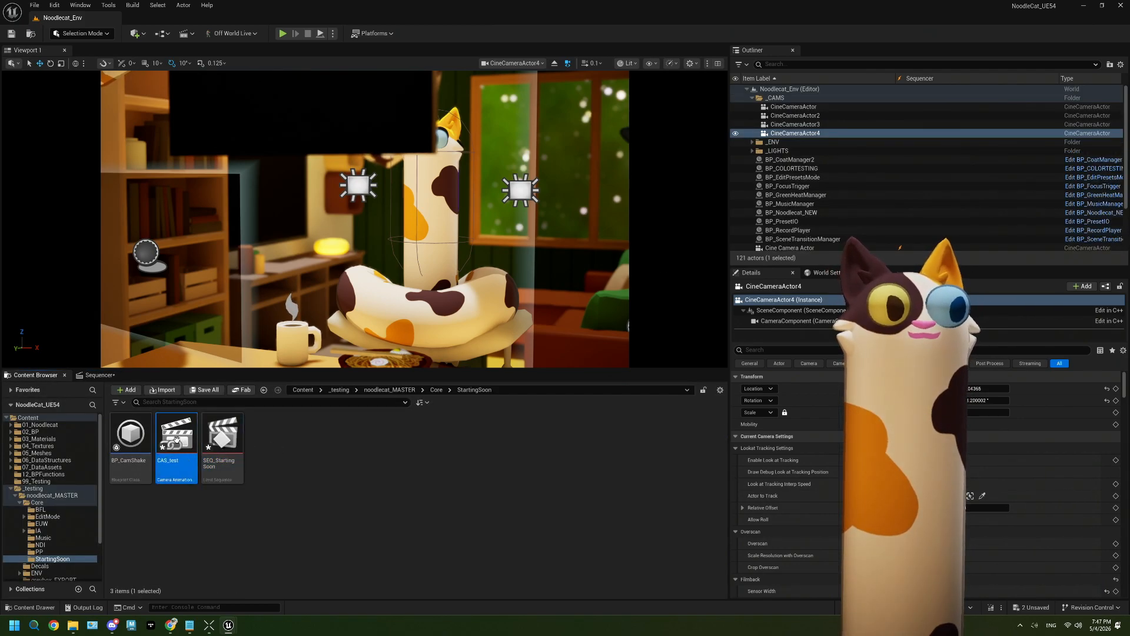
pyautogui.rightClick(176, 438)
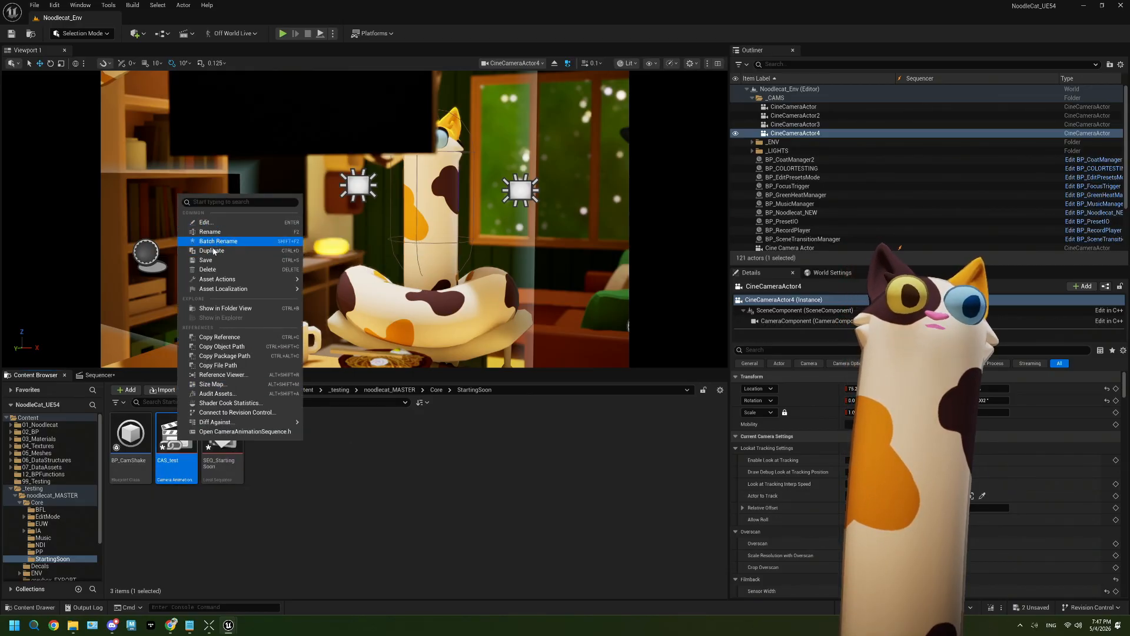
pyautogui.click(215, 270)
pyautogui.click(537, 455)
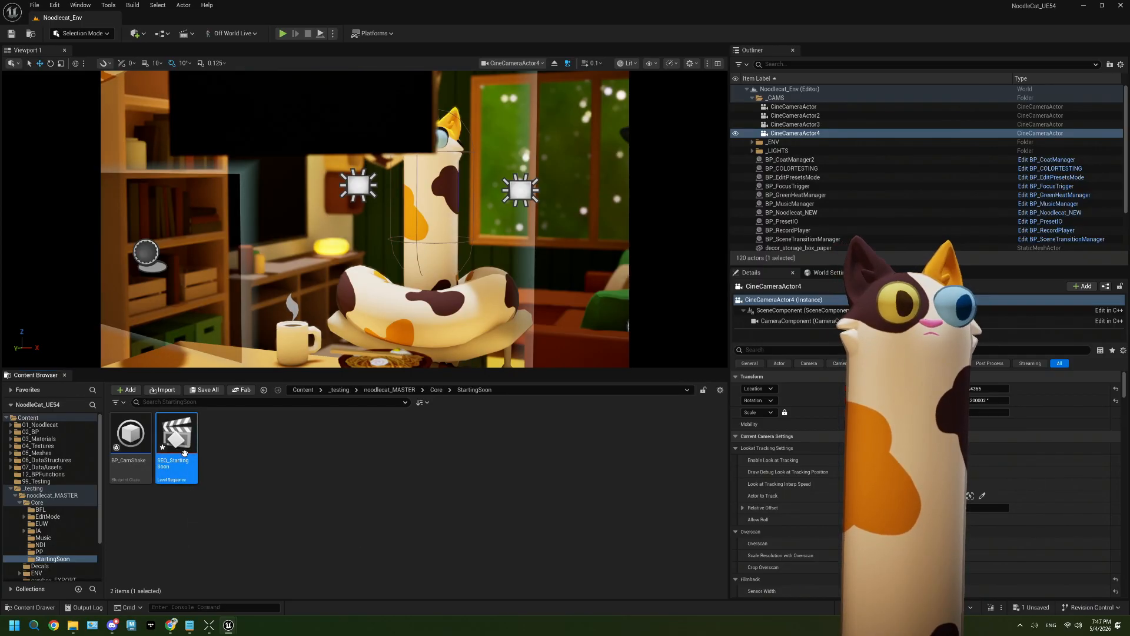
pyautogui.doubleClick(184, 458)
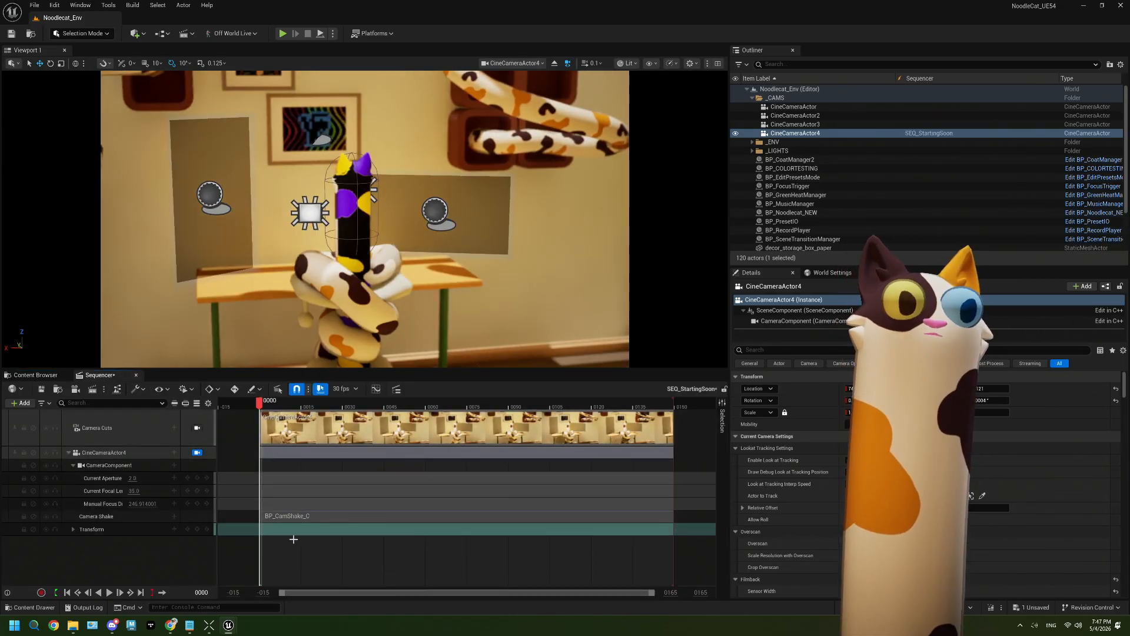
# Select the BP_Noodlecat_NEW character in the scene, inspect its noodlecat_Long_MASTER component, and hide the actor
pyautogui.click(127, 454)
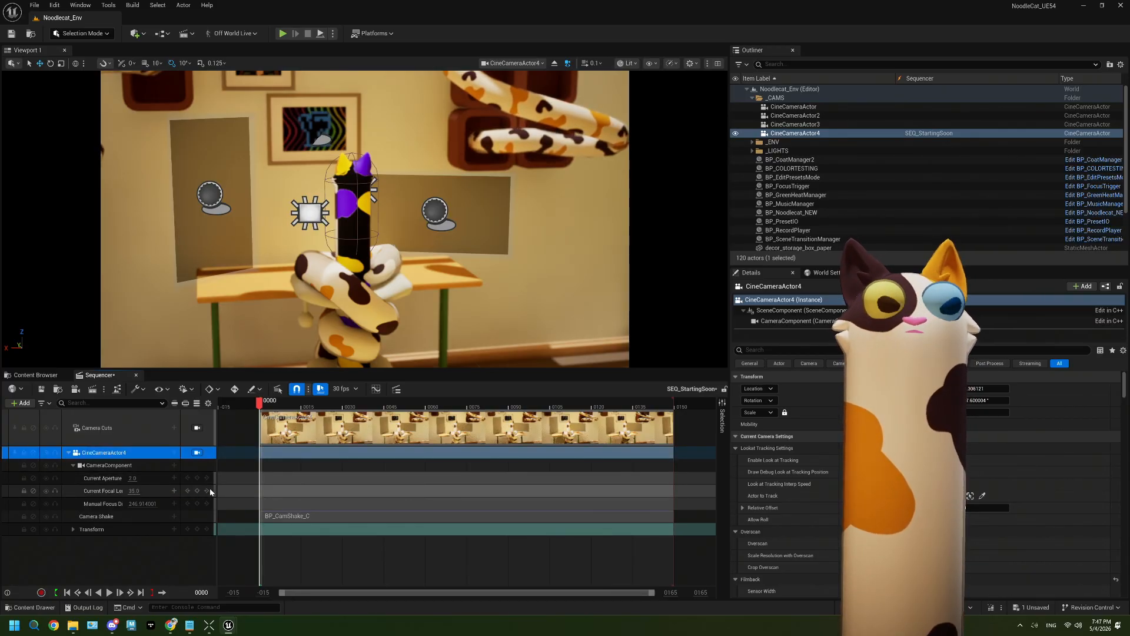
pyautogui.click(356, 230)
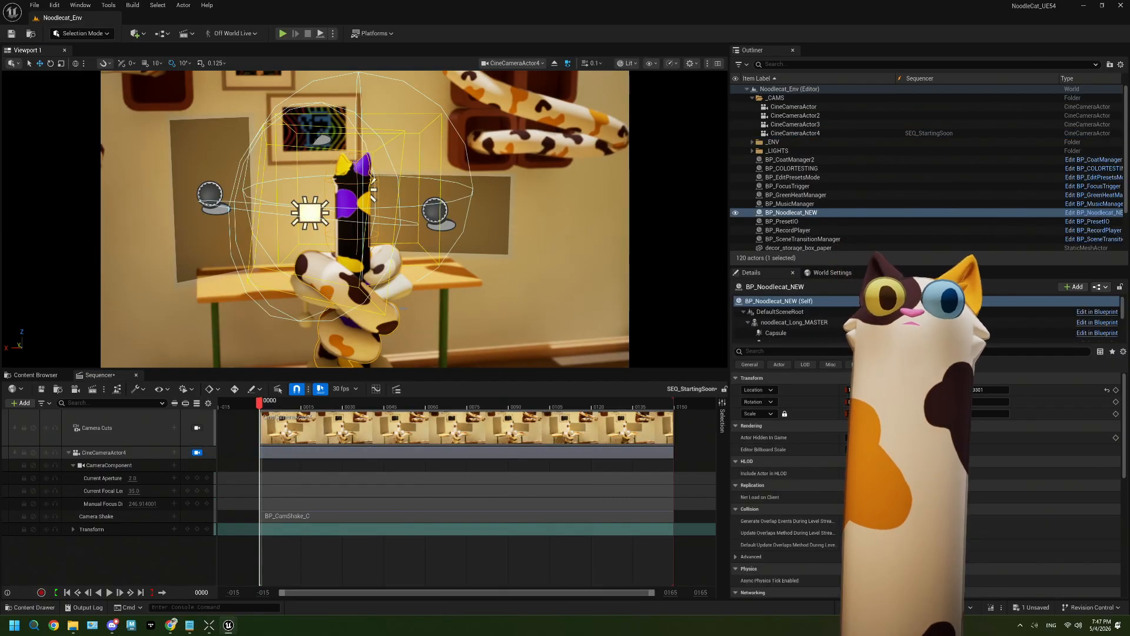
pyautogui.click(811, 323)
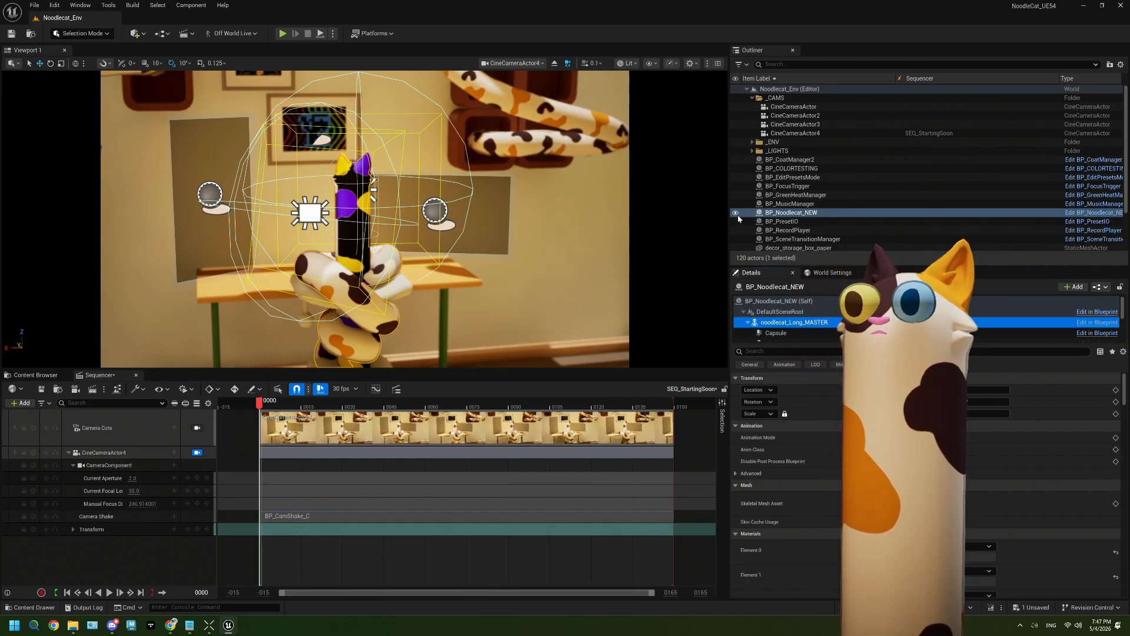
pyautogui.click(782, 212)
# Set the SM_noodlecat_MASTER component of BP_COLORTESTING to play an animation asset, and assign one that shows the cat leaning at the desk
pyautogui.click(789, 168)
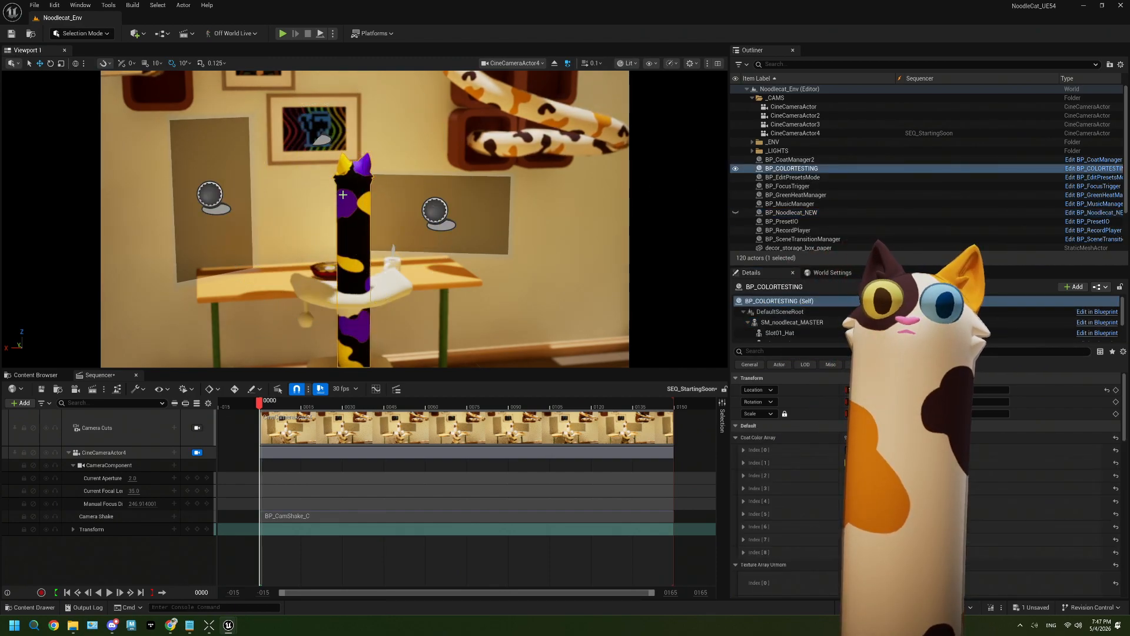
pyautogui.click(792, 323)
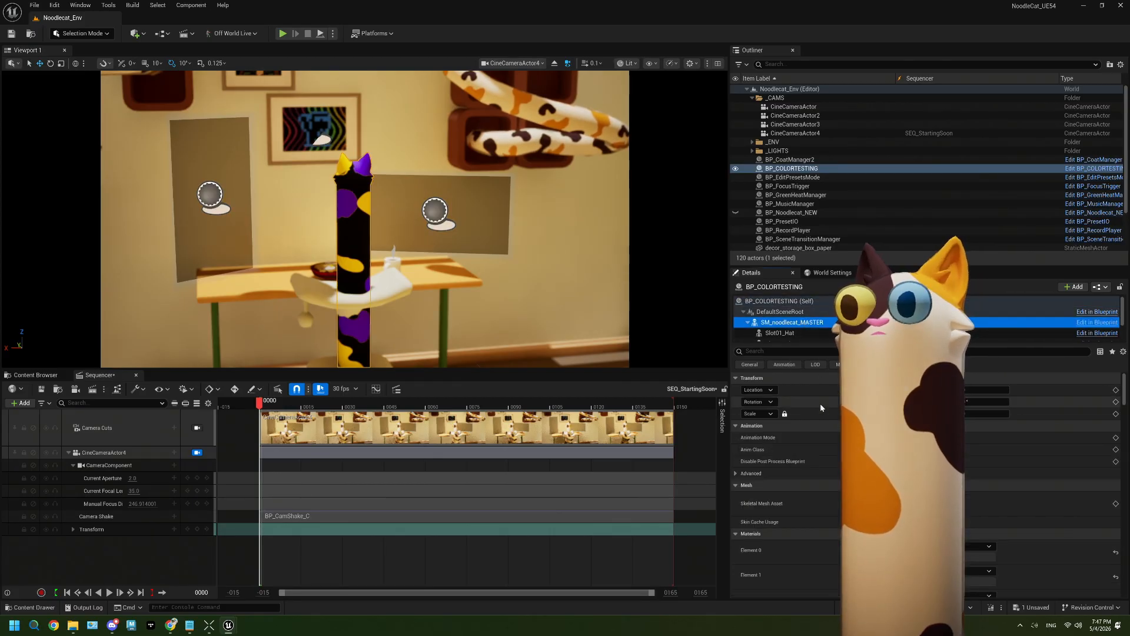
pyautogui.click(883, 437)
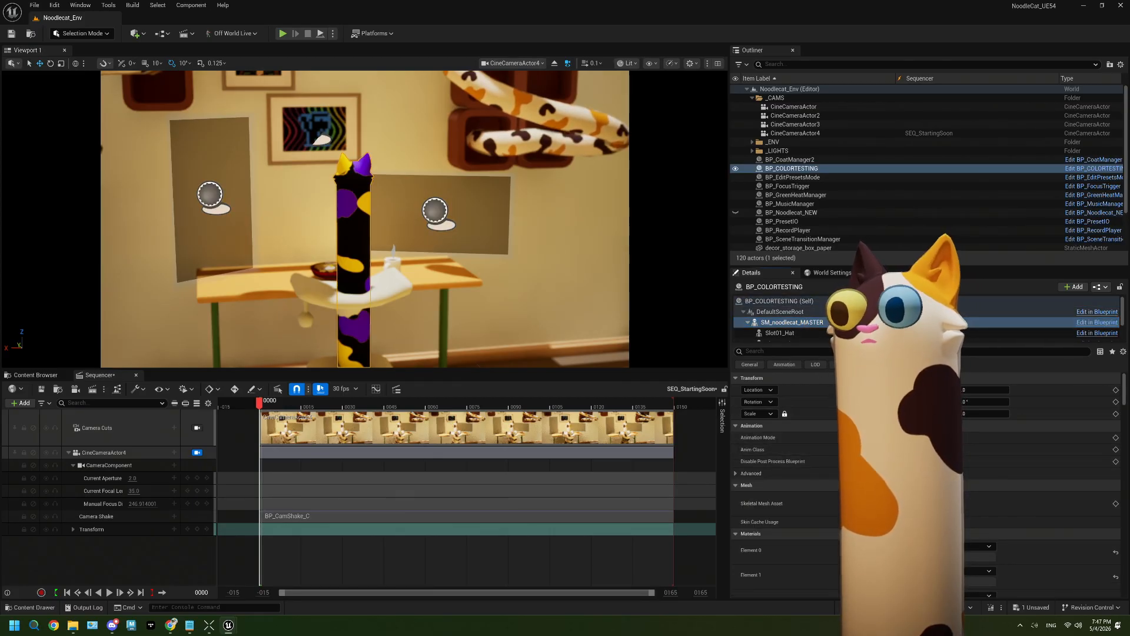
pyautogui.click(883, 459)
pyautogui.click(942, 450)
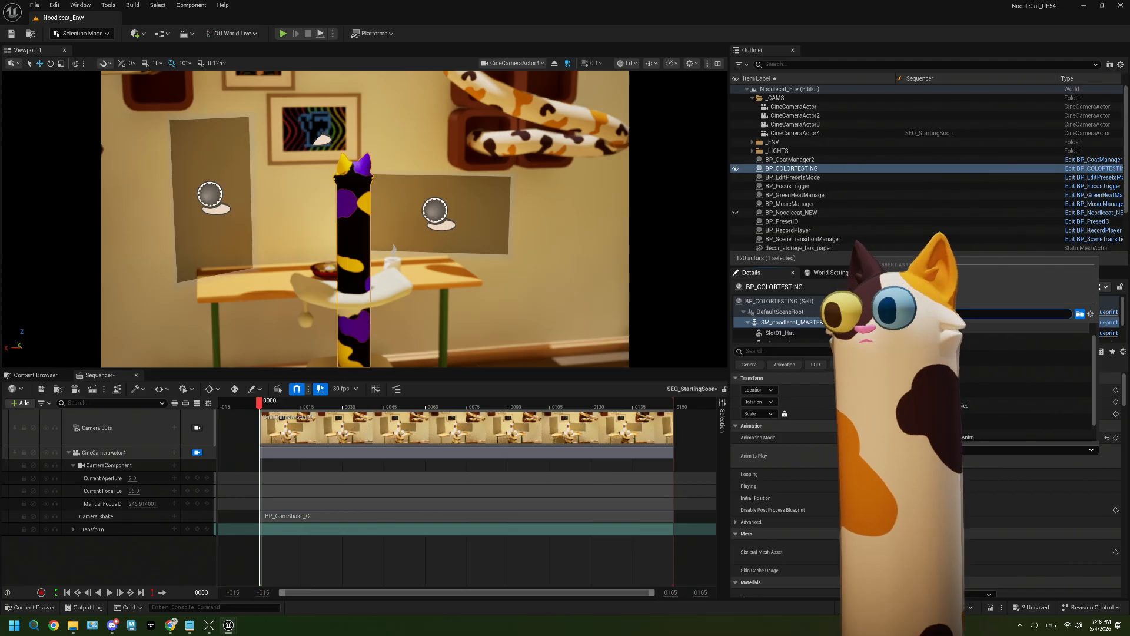
pyautogui.scroll(-1, 1001, 375)
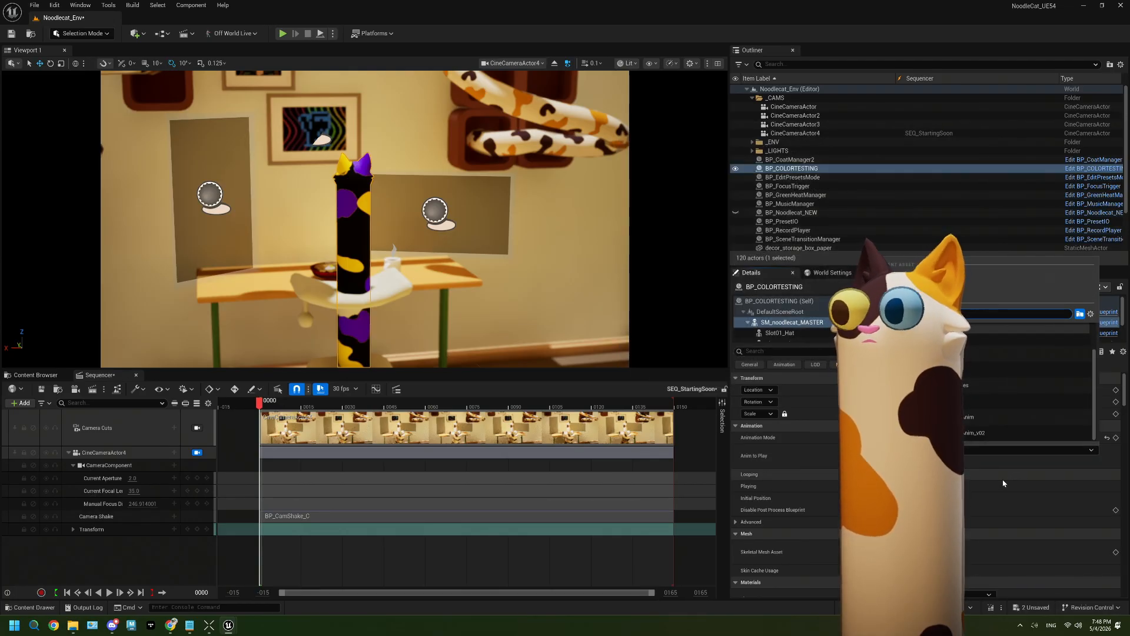
pyautogui.click(965, 416)
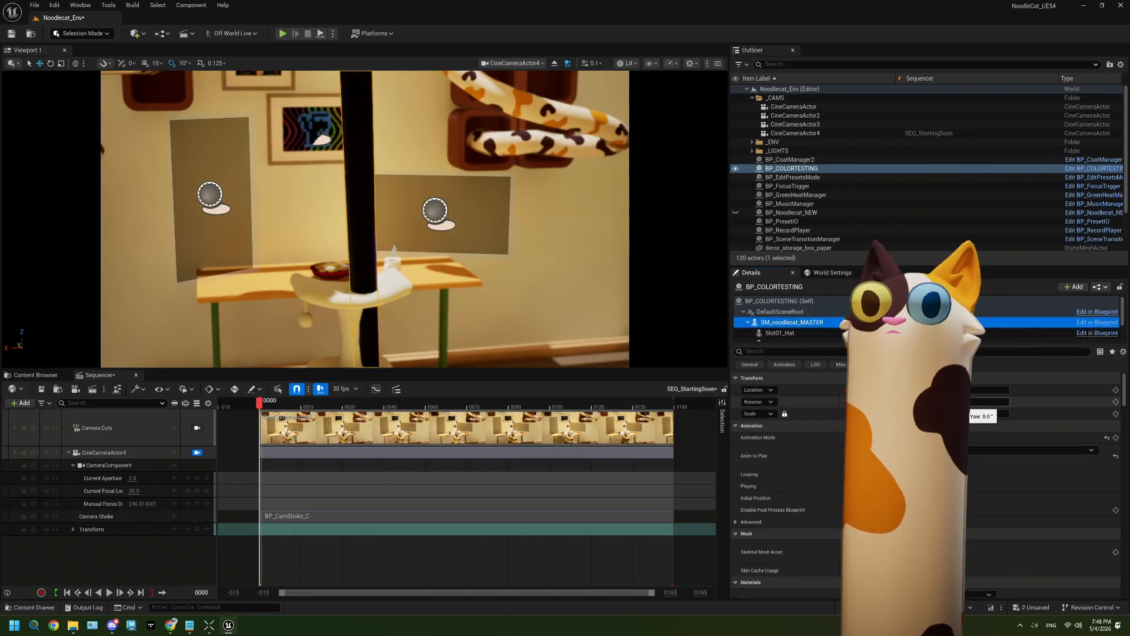
pyautogui.click(959, 450)
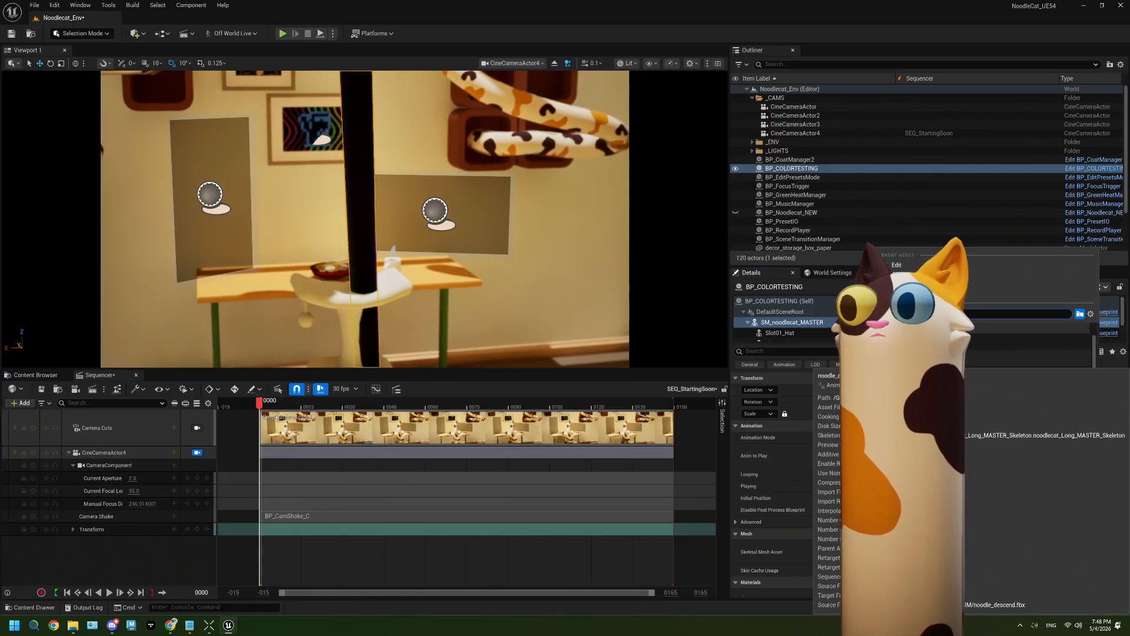
pyautogui.click(959, 373)
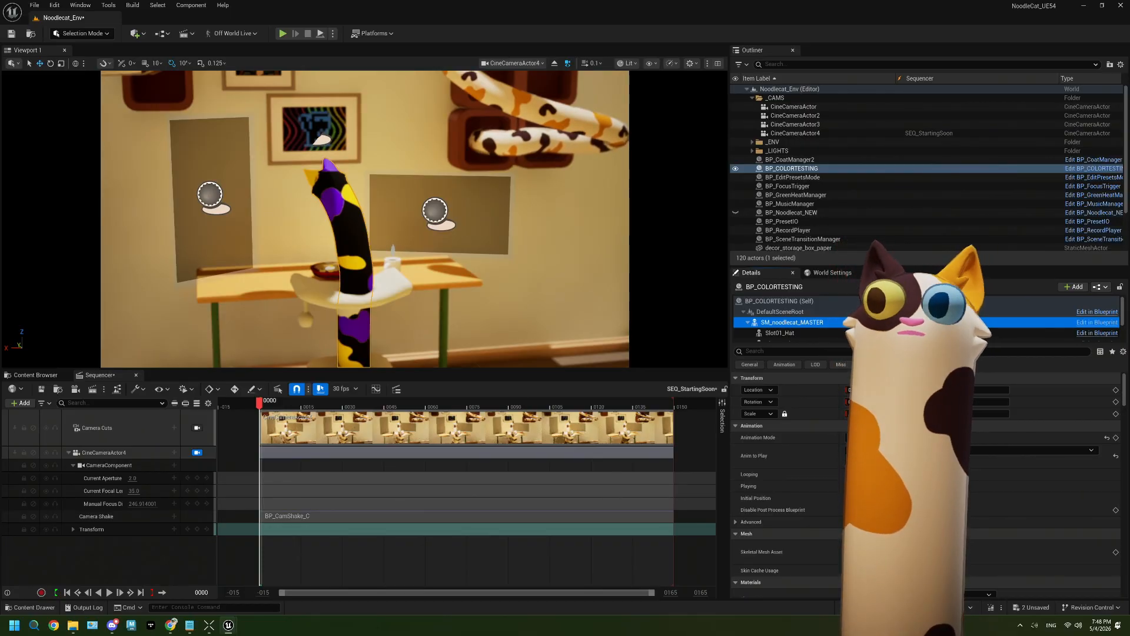
# Filter the SM_noodlecat_MASTER component's properties by "edit", turn on Update Animation in Editor, and deselect the BP_COLORTESTING actor
pyautogui.click(772, 354)
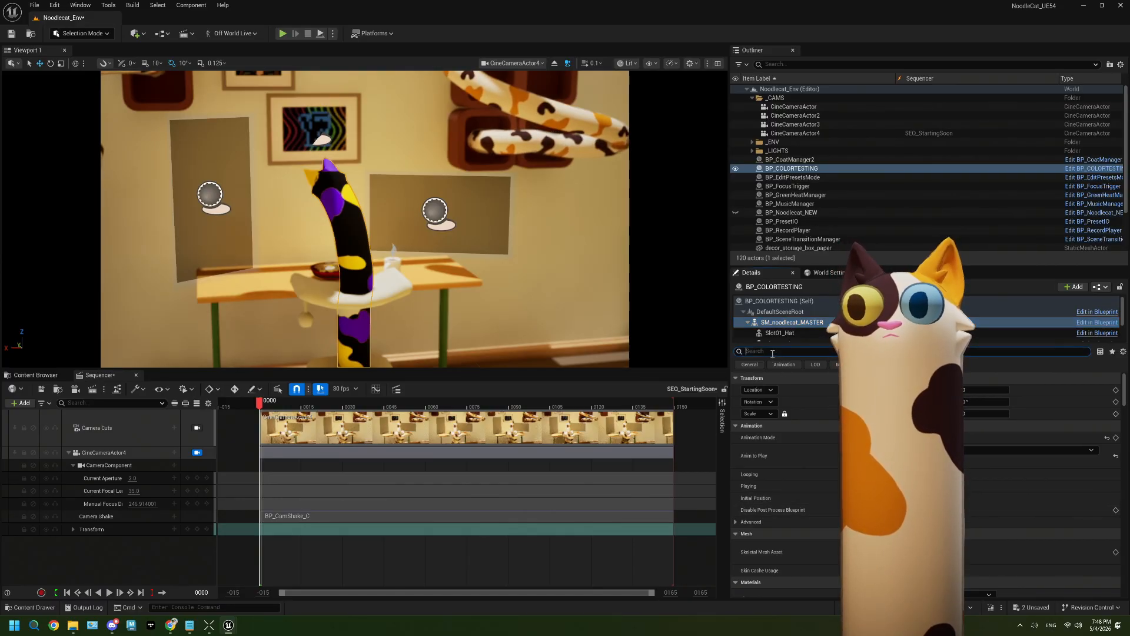
pyautogui.write('edit')
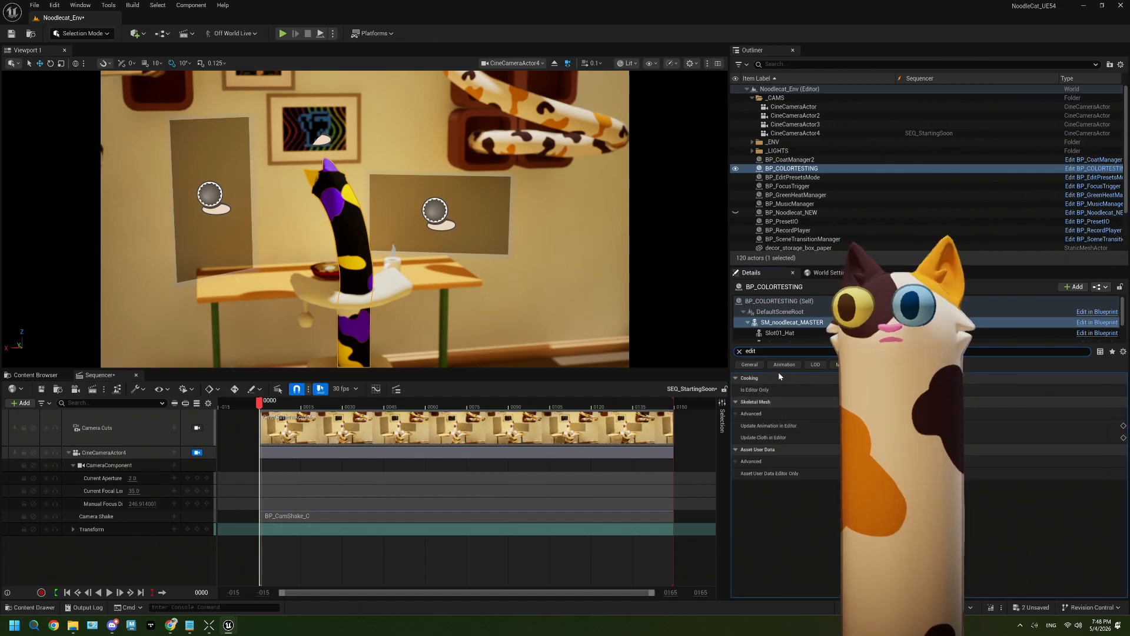
pyautogui.click(850, 425)
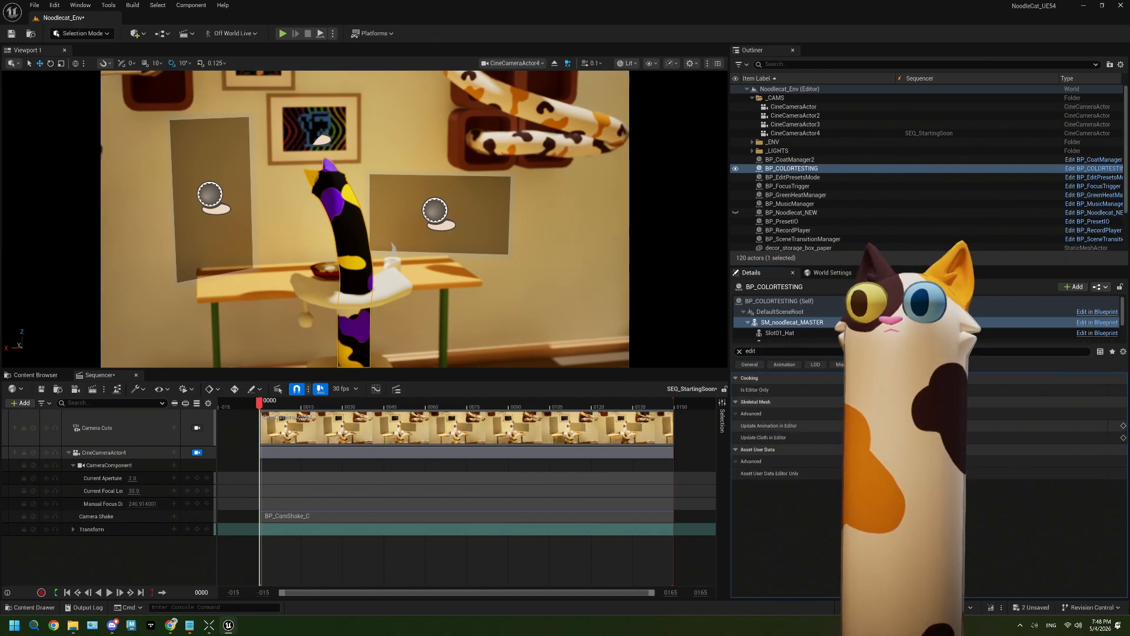
pyautogui.click(779, 301)
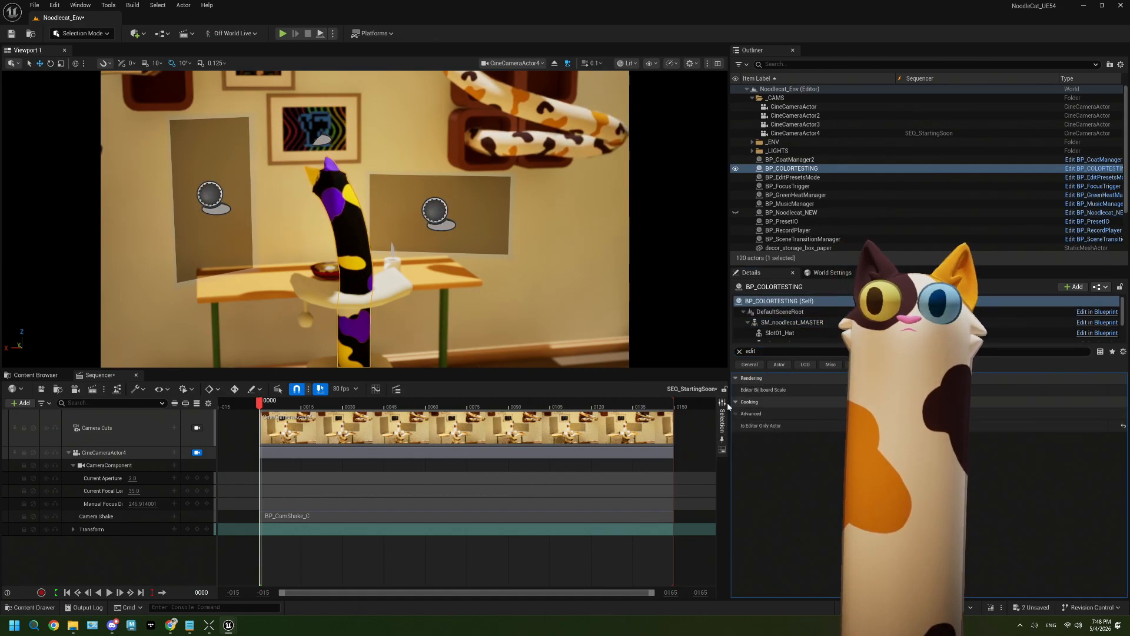
pyautogui.press('Escape')
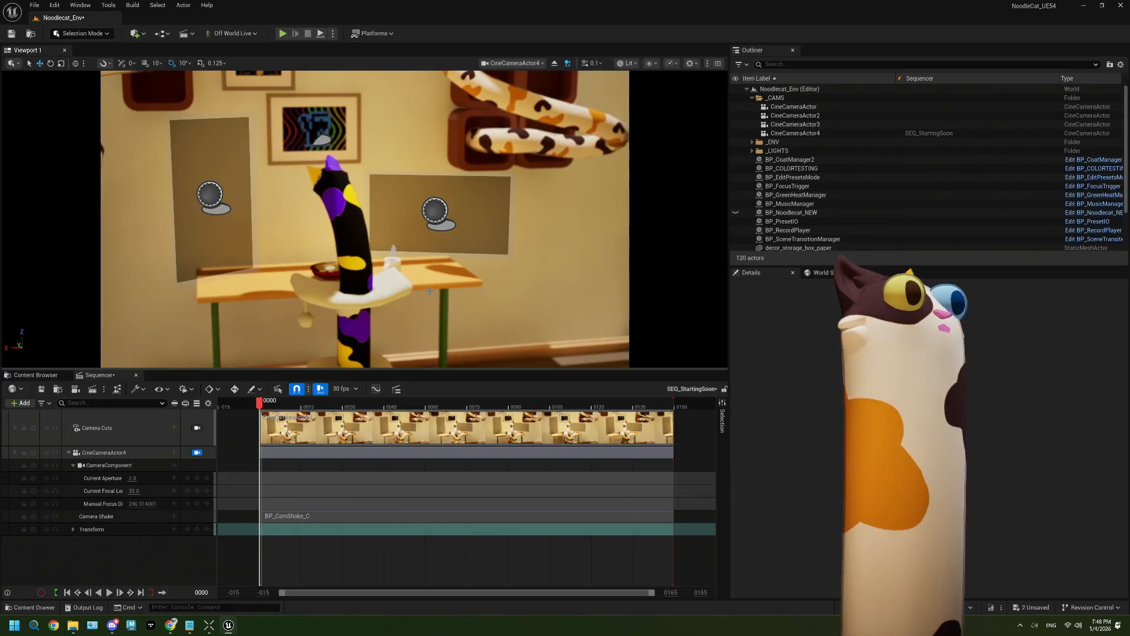
# Return to the assets in the StartingSoon folder and look over the actions available for SEQ_StartingSoon
pyautogui.click(56, 376)
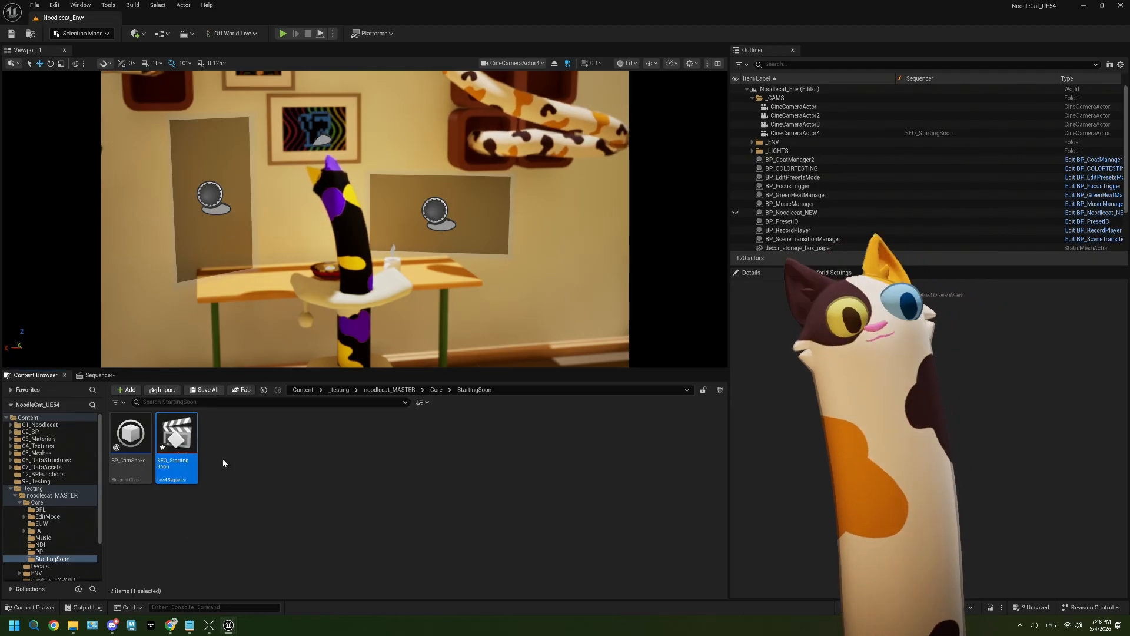
pyautogui.click(186, 467)
pyautogui.press('End')
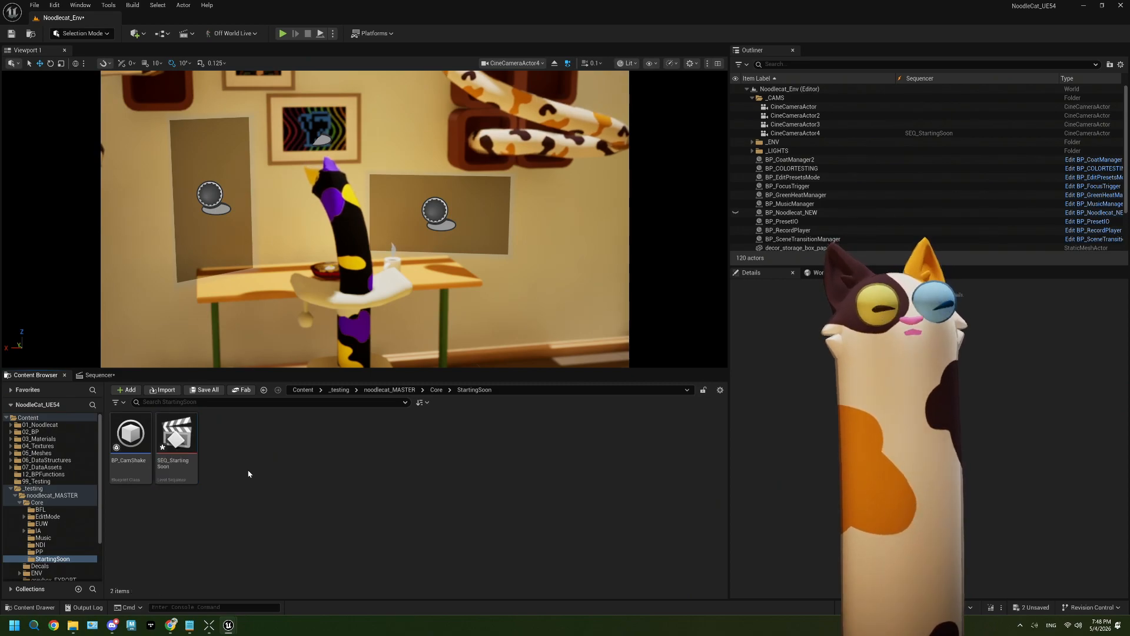
pyautogui.rightClick(193, 434)
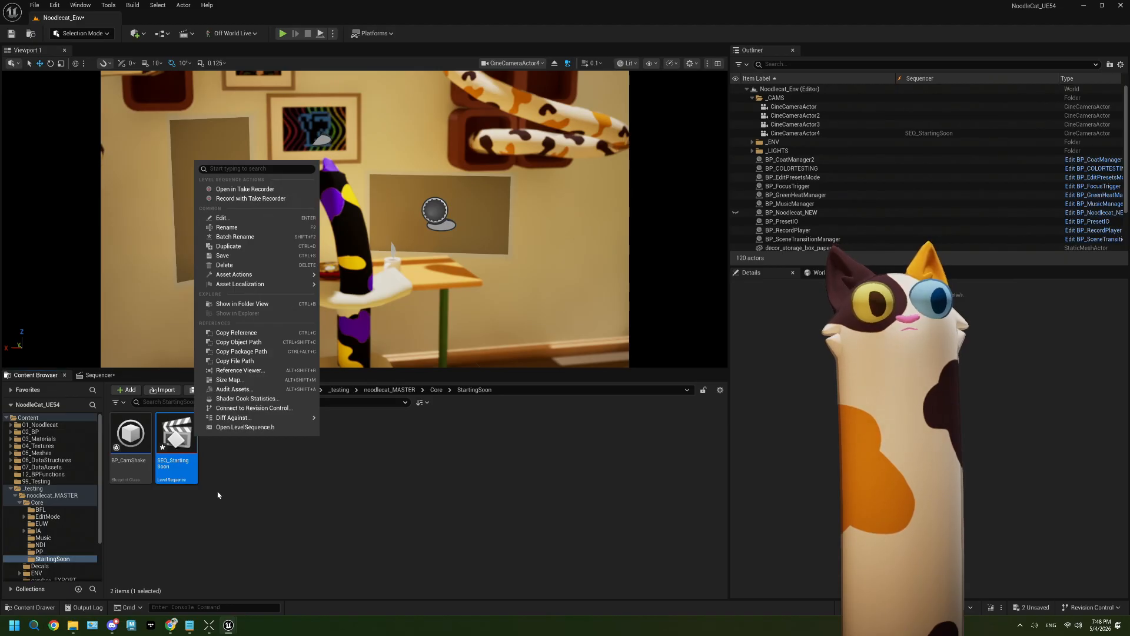
pyautogui.click(218, 495)
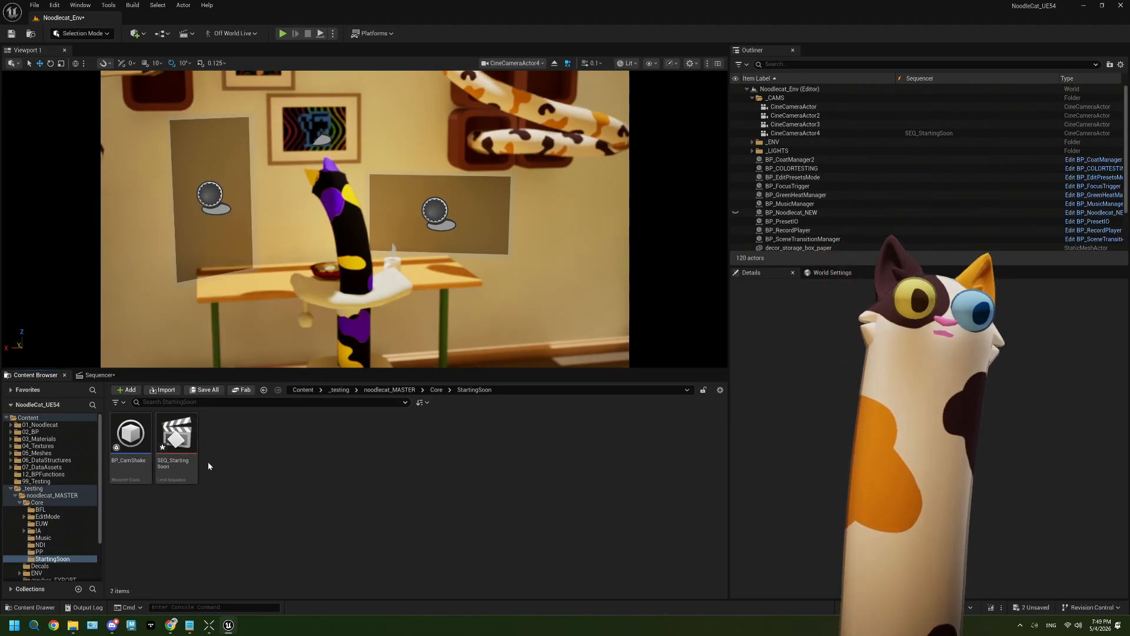
# Preview the views of CineCameraActor, CineCameraActor2, CineCameraActor3 and CineCameraActor4 in the _CAMS folder to compare them
pyautogui.click(812, 107)
pyautogui.click(813, 116)
pyautogui.click(813, 108)
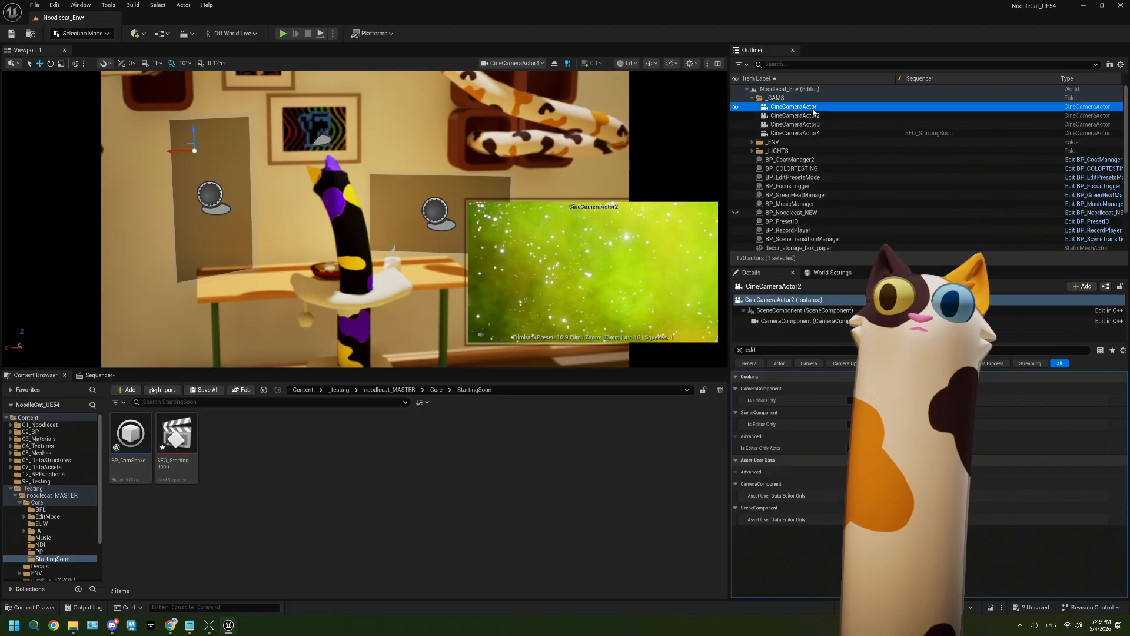
pyautogui.click(818, 125)
pyautogui.click(814, 108)
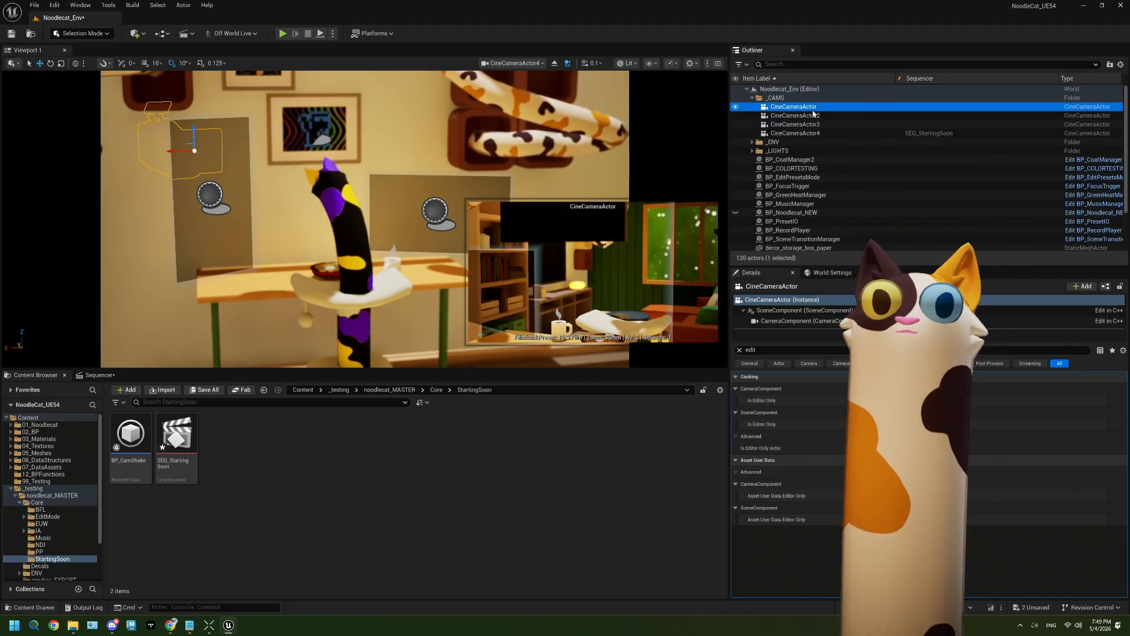
pyautogui.click(815, 116)
pyautogui.click(820, 125)
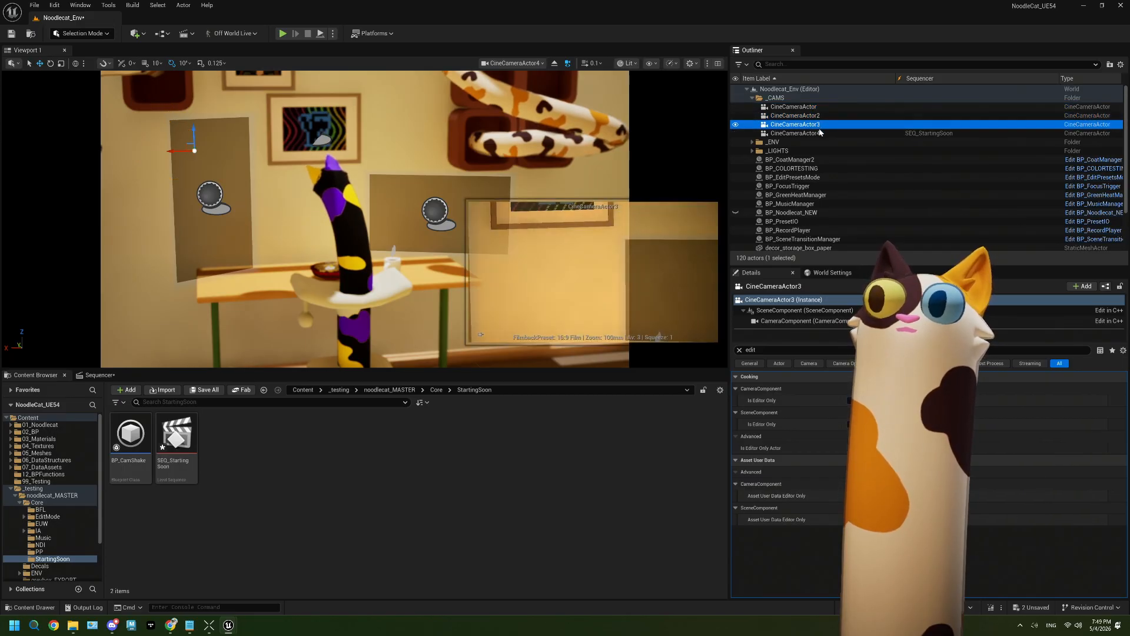
pyautogui.click(818, 133)
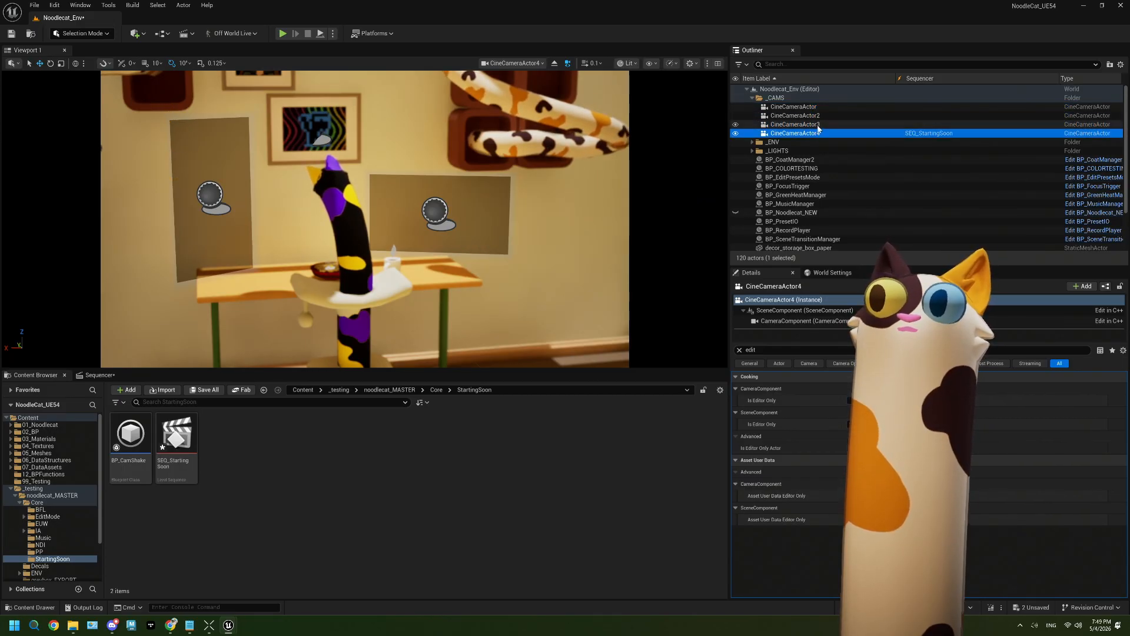
pyautogui.click(819, 125)
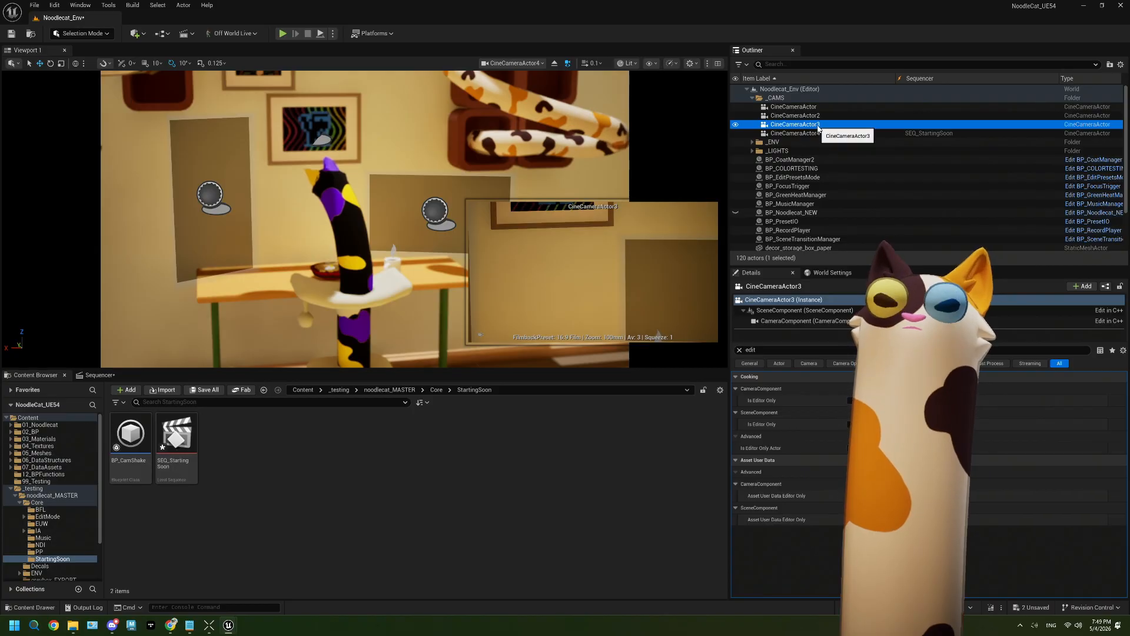
pyautogui.click(808, 108)
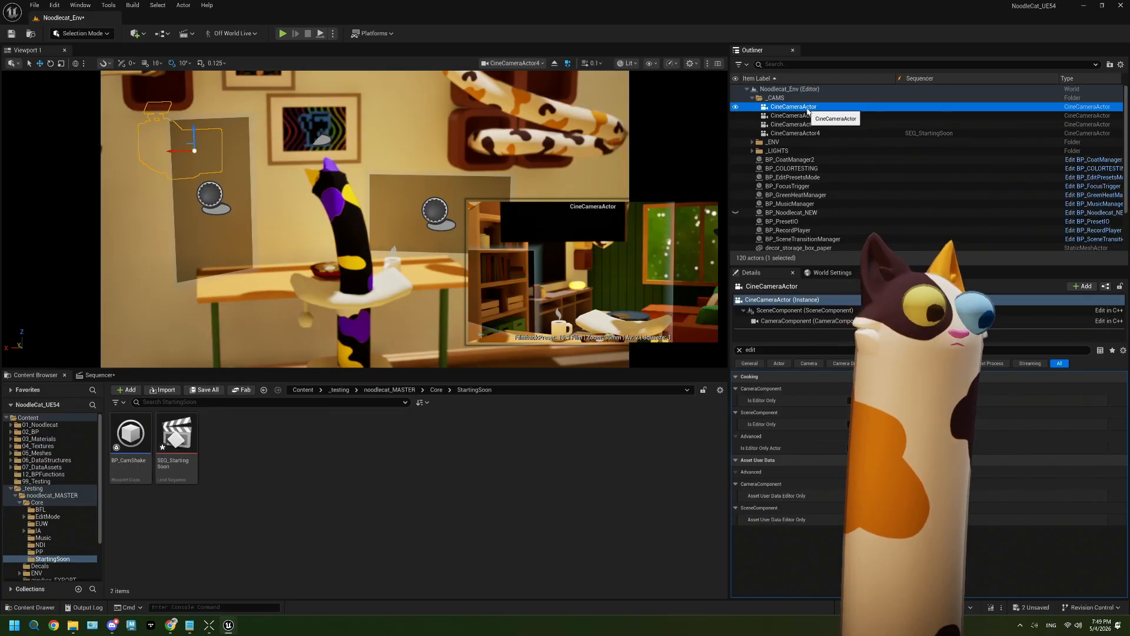
# Create a new Level Sequence named SEQ_StartingSoon_Cam01 in the StartingSoon folder and open it
pyautogui.click(183, 448)
pyautogui.doubleClick(182, 449)
pyautogui.click(55, 378)
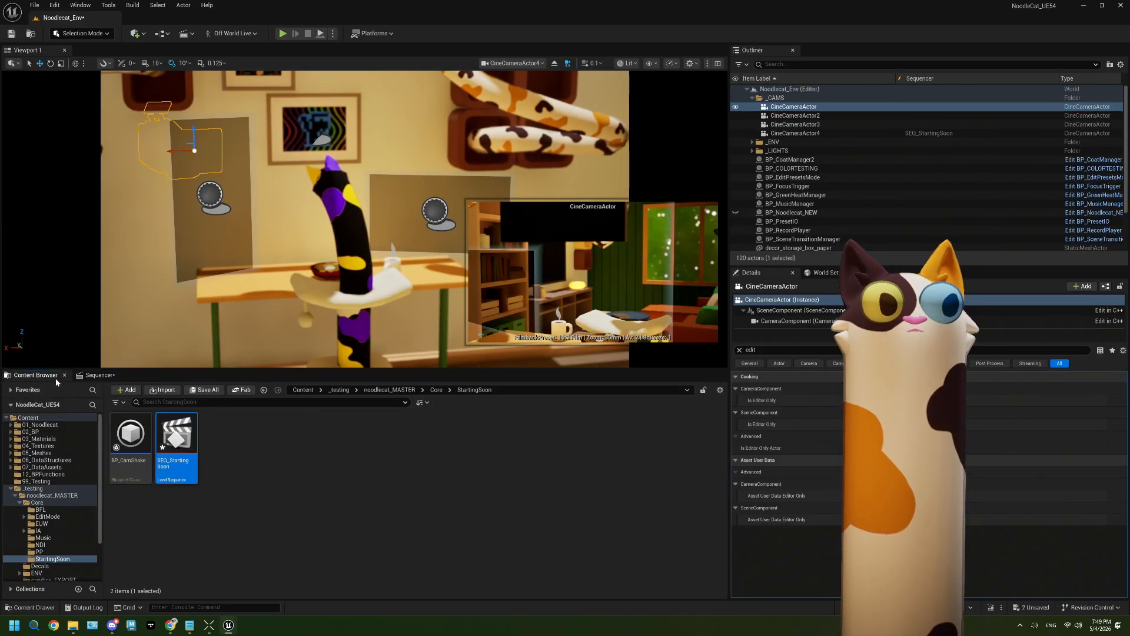
pyautogui.rightClick(225, 452)
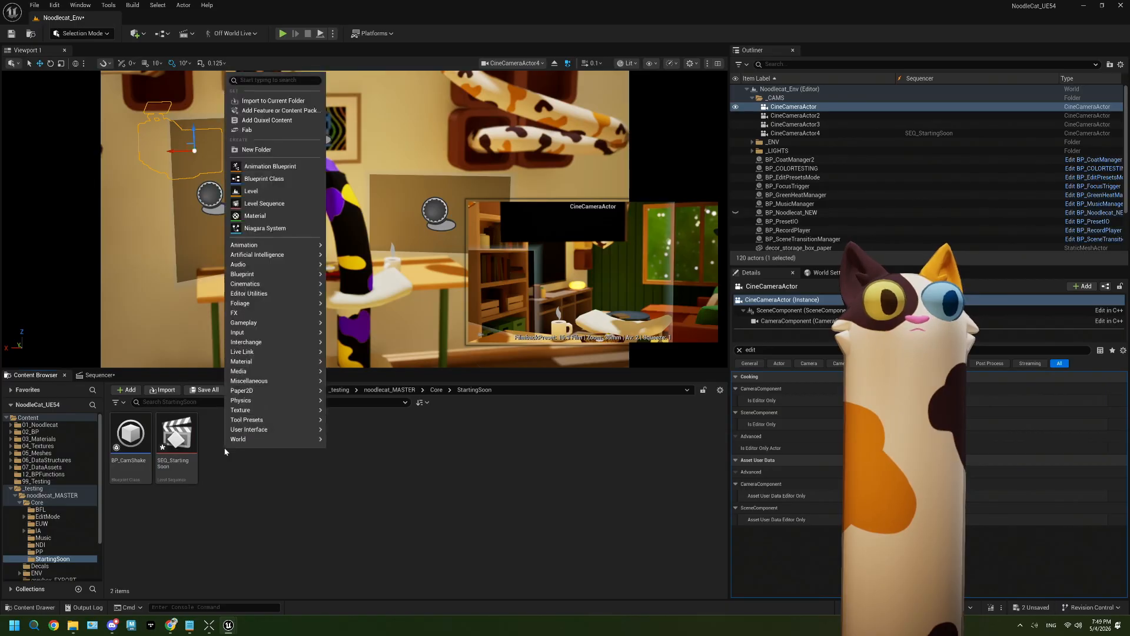
pyautogui.click(253, 215)
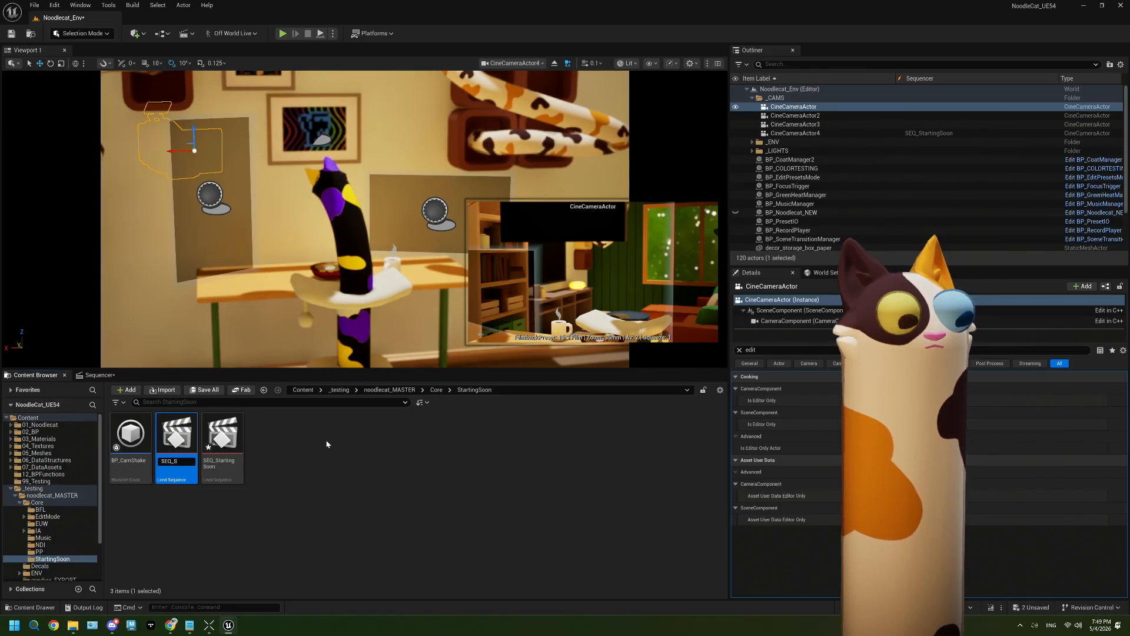
pyautogui.write('SEQ_StartingSoon_')
pyautogui.write('Cam')
pyautogui.write('01')
pyautogui.press('Return')
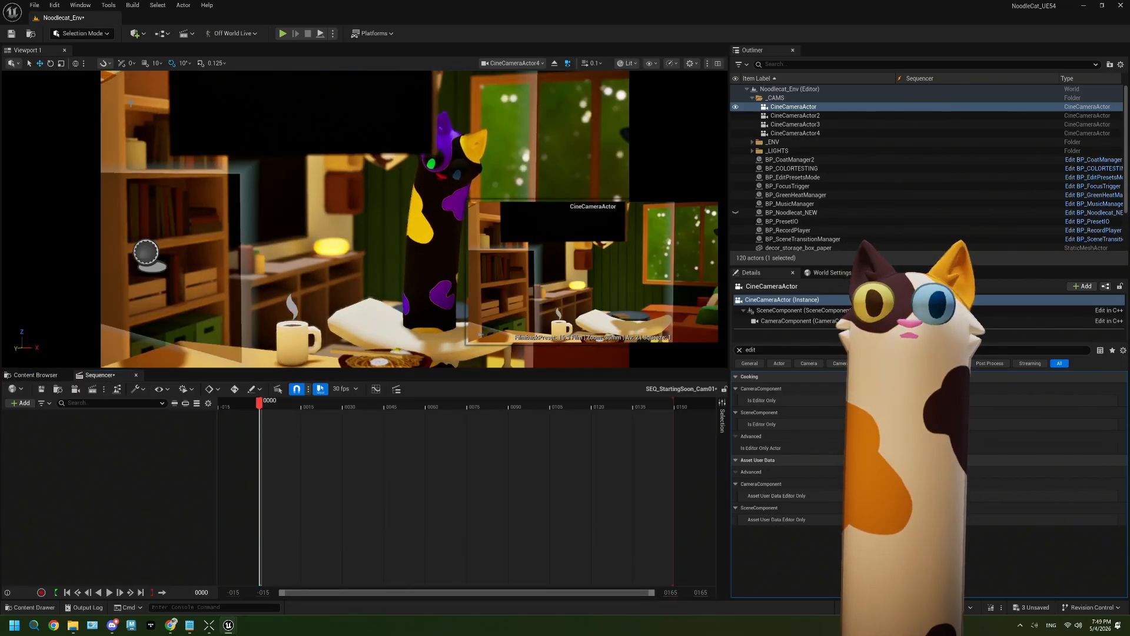
# Delete the empty SEQ_StartingSoon_Cam01 sequence from the StartingSoon folder
pyautogui.click(29, 378)
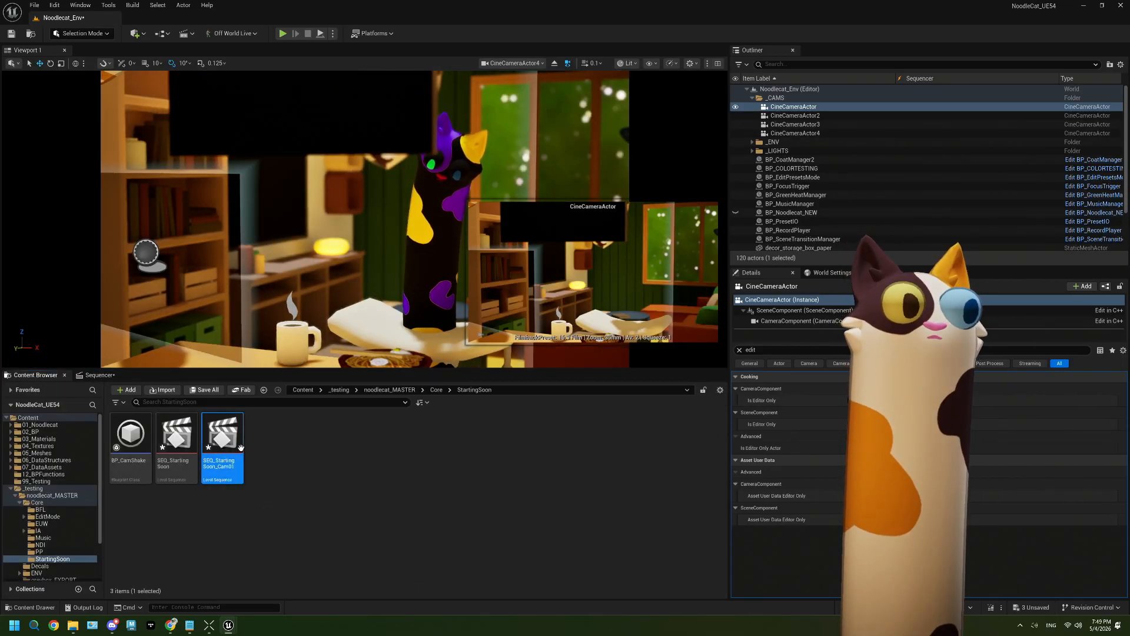
pyautogui.press('Delete')
pyautogui.click(518, 458)
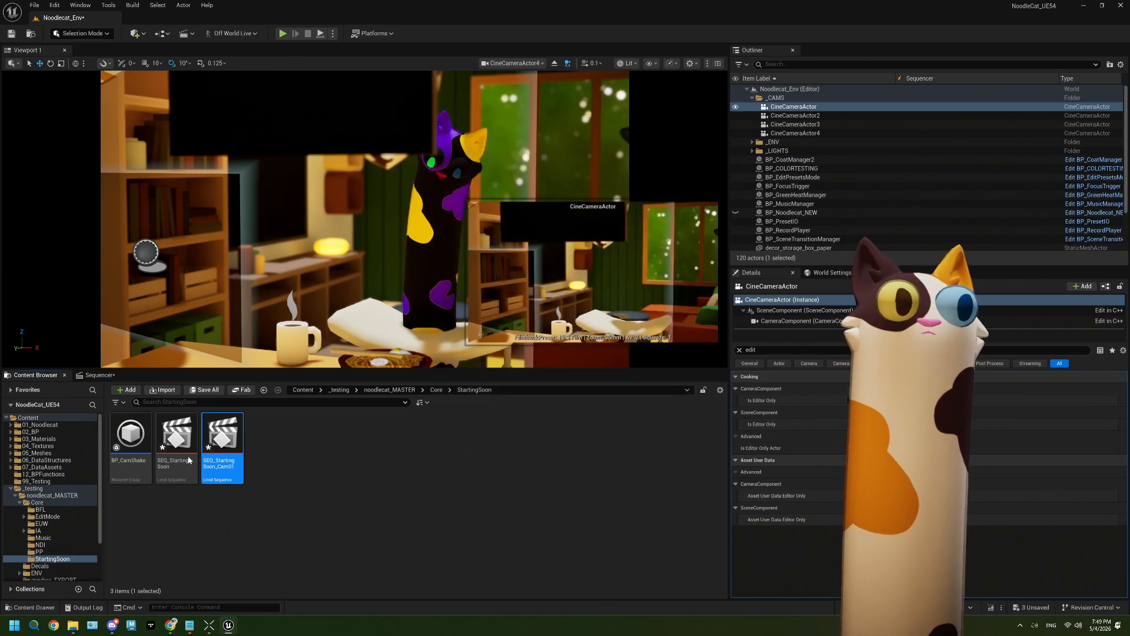
# Duplicate SEQ_StartingSoon in the StartingSoon folder and name the copy SEQ_StartingSoon_Cam1
pyautogui.click(180, 459)
pyautogui.hotkey('ctrl', 'd')
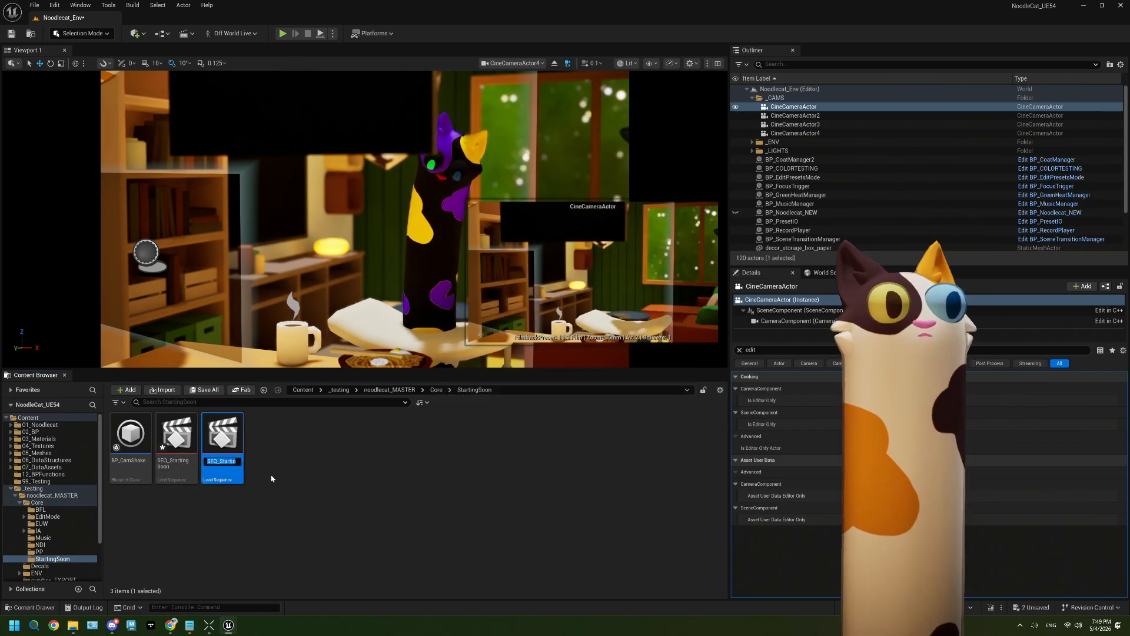
pyautogui.press('BackSpace')
pyautogui.write('_Cam1')
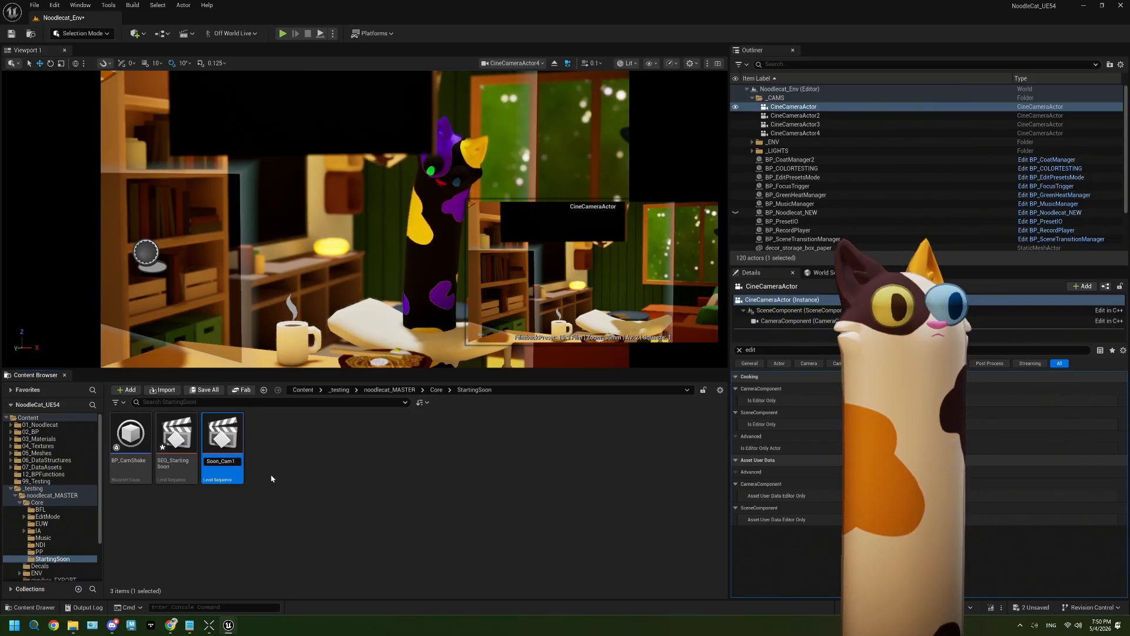
pyautogui.press('Return')
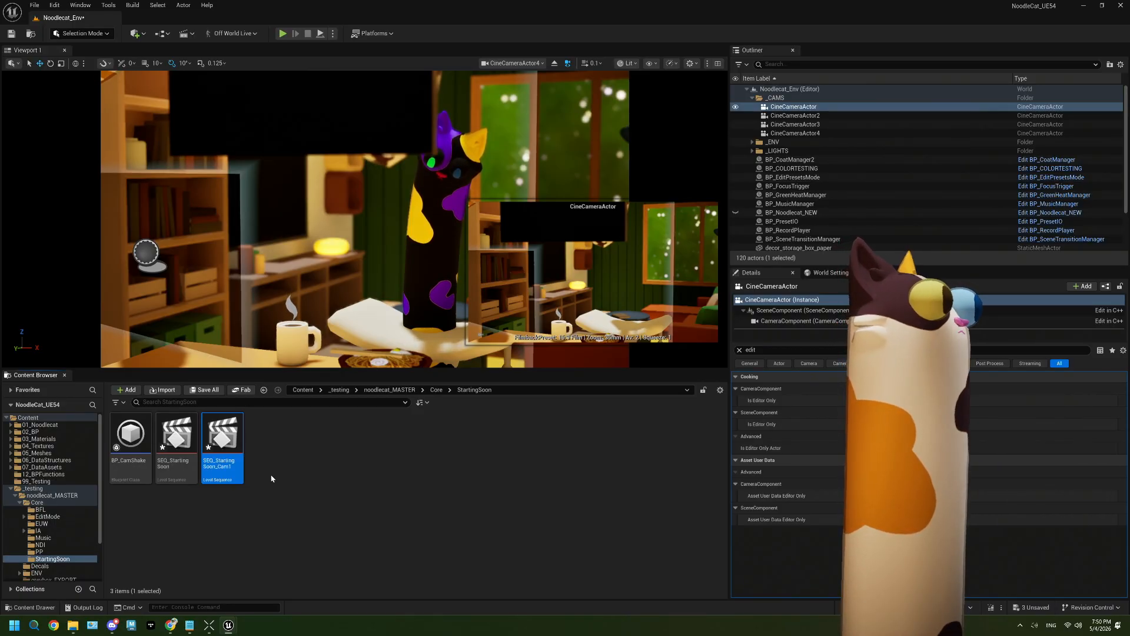
# Rename the duplicated sequence to SEQ_StartingSoon_Cam01 and save all unsaved assets and the level
pyautogui.click(228, 459)
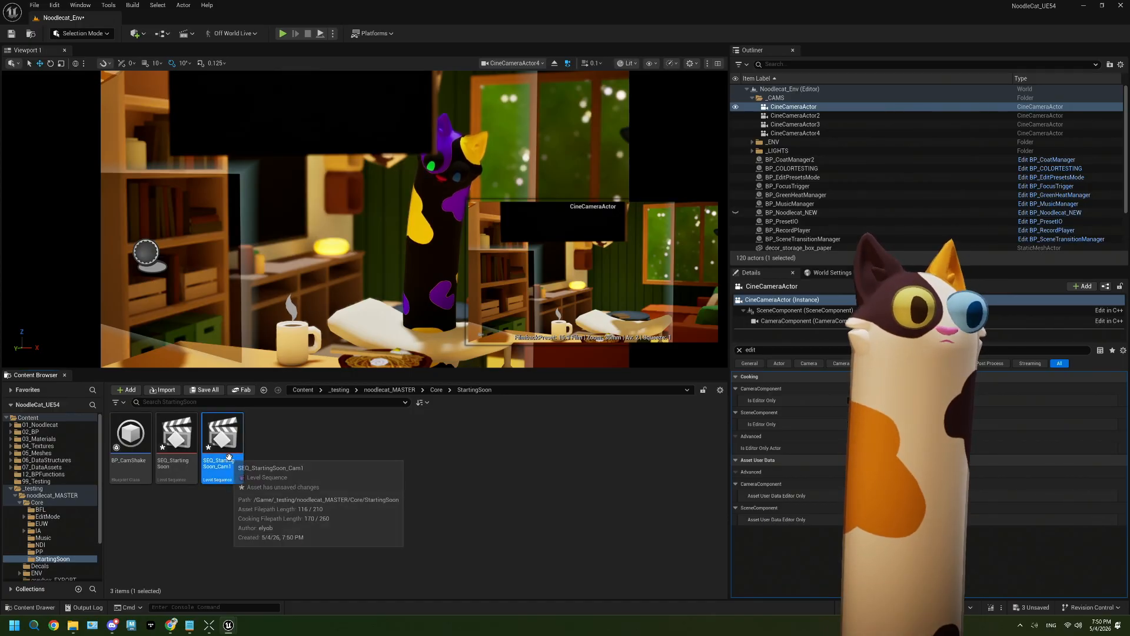
pyautogui.write('0')
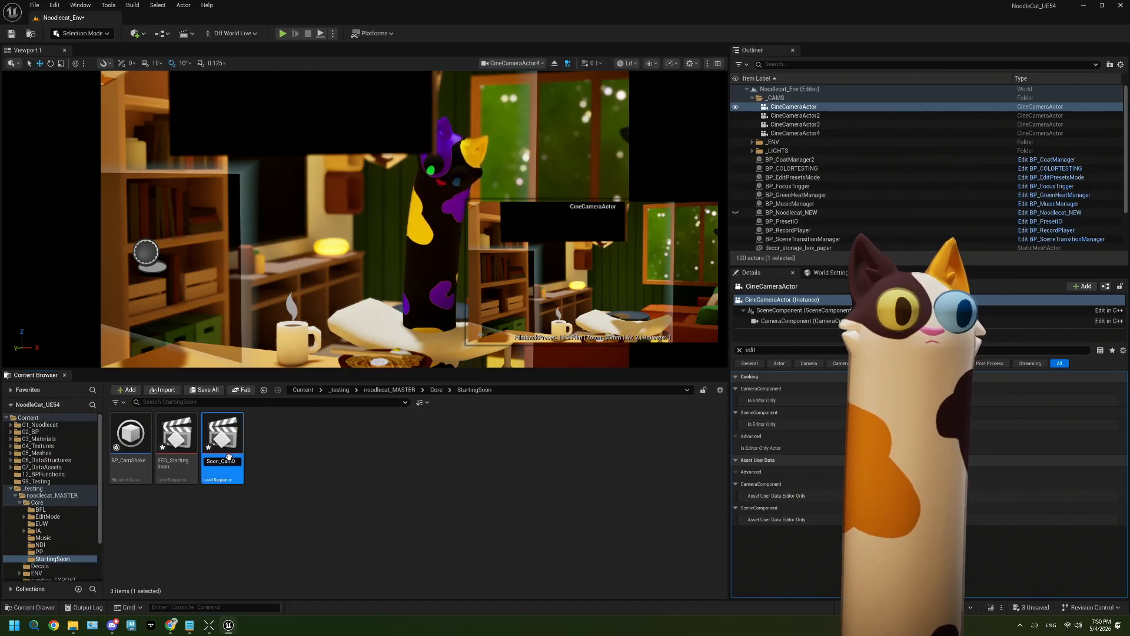
pyautogui.write('1')
pyautogui.press('Return')
pyautogui.click(311, 502)
pyautogui.hotkey('ctrl', 'shift', 's')
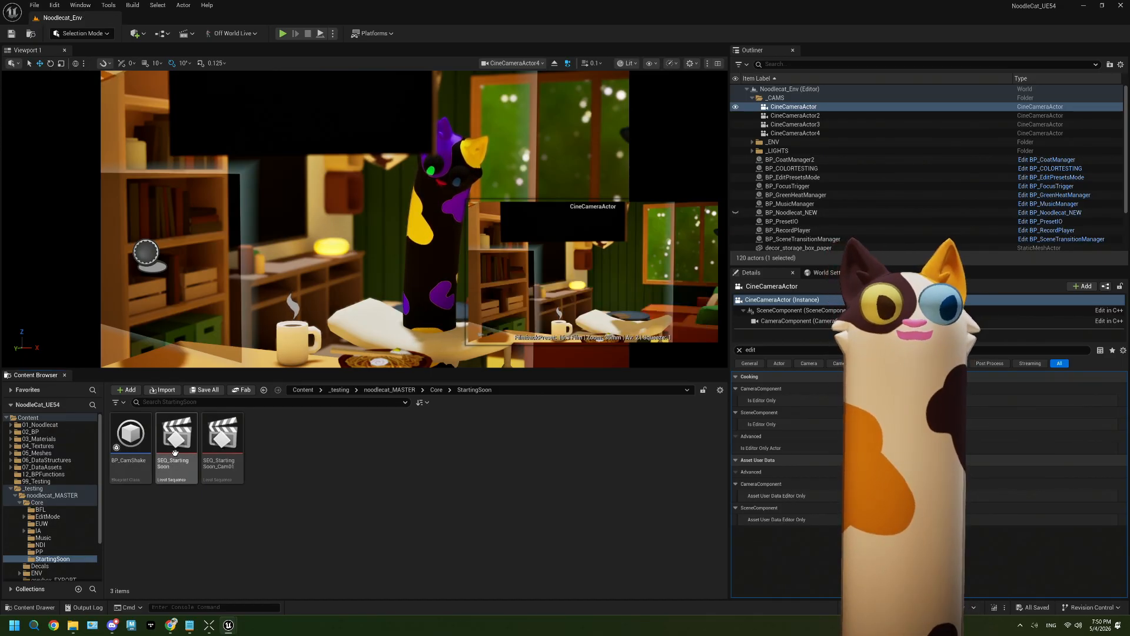
# Duplicate SEQ_StartingSoon_Cam01 in the StartingSoon folder to create SEQ_StartingSoon_Cam02, Cam03, Cam04 and Cam05
pyautogui.click(235, 451)
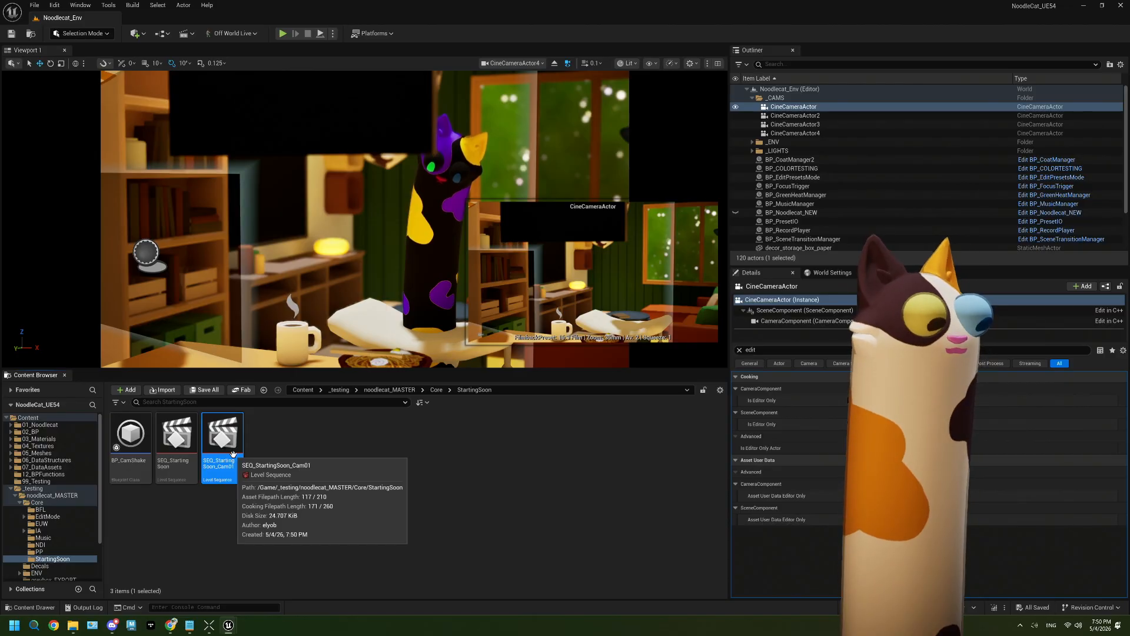
pyautogui.hotkey('ctrl', 'd')
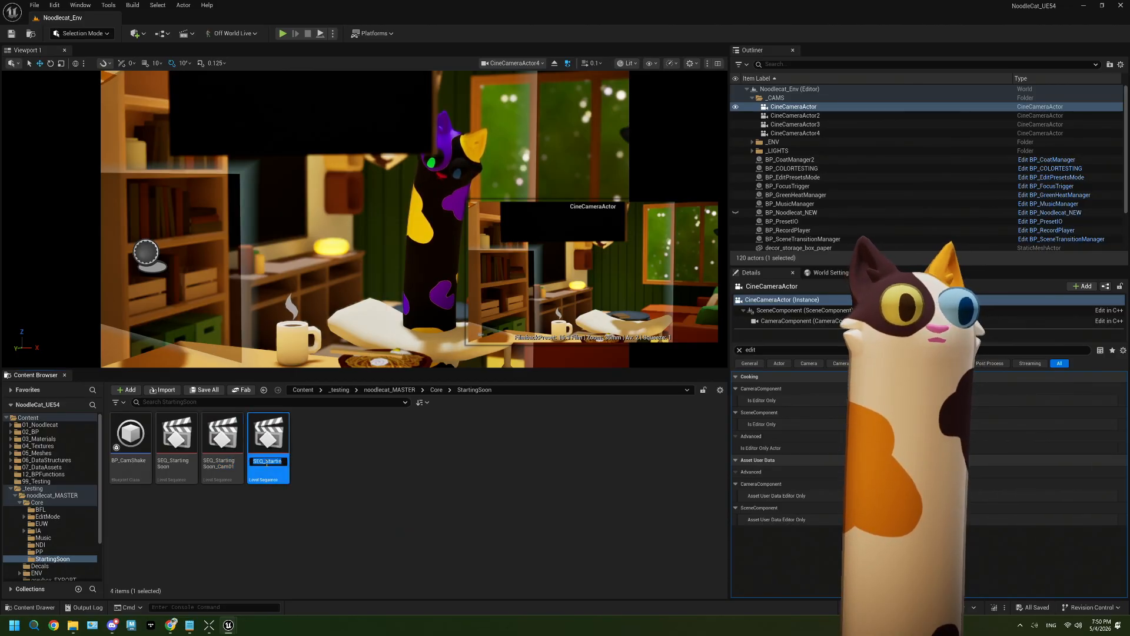
pyautogui.click(268, 462)
pyautogui.press('Return')
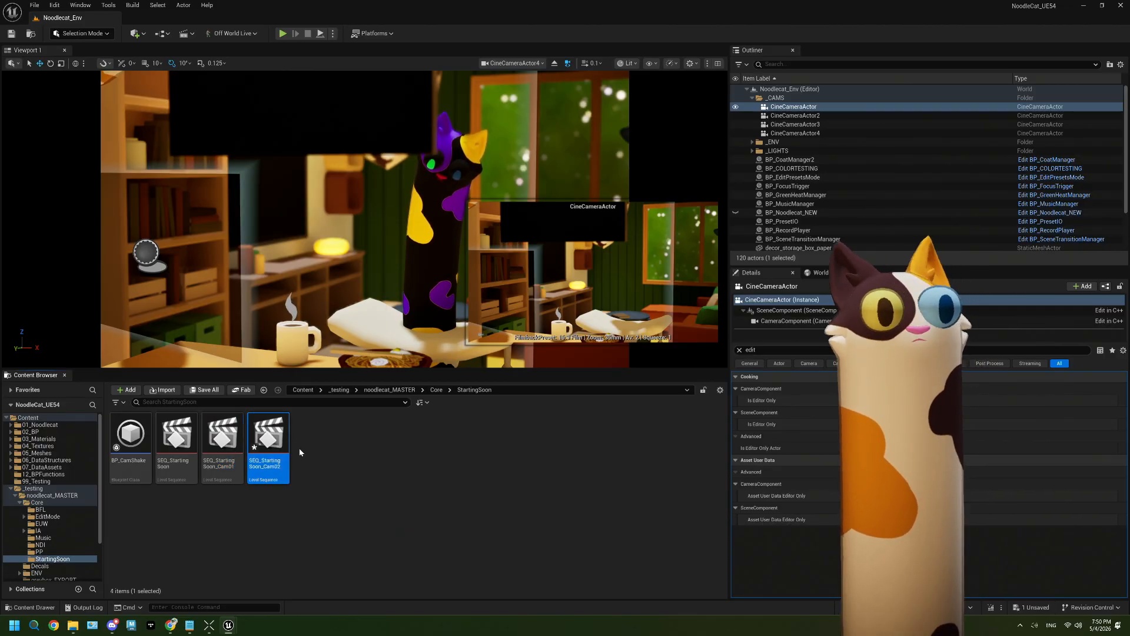
pyautogui.hotkey('ctrl', 'd')
pyautogui.press('Return')
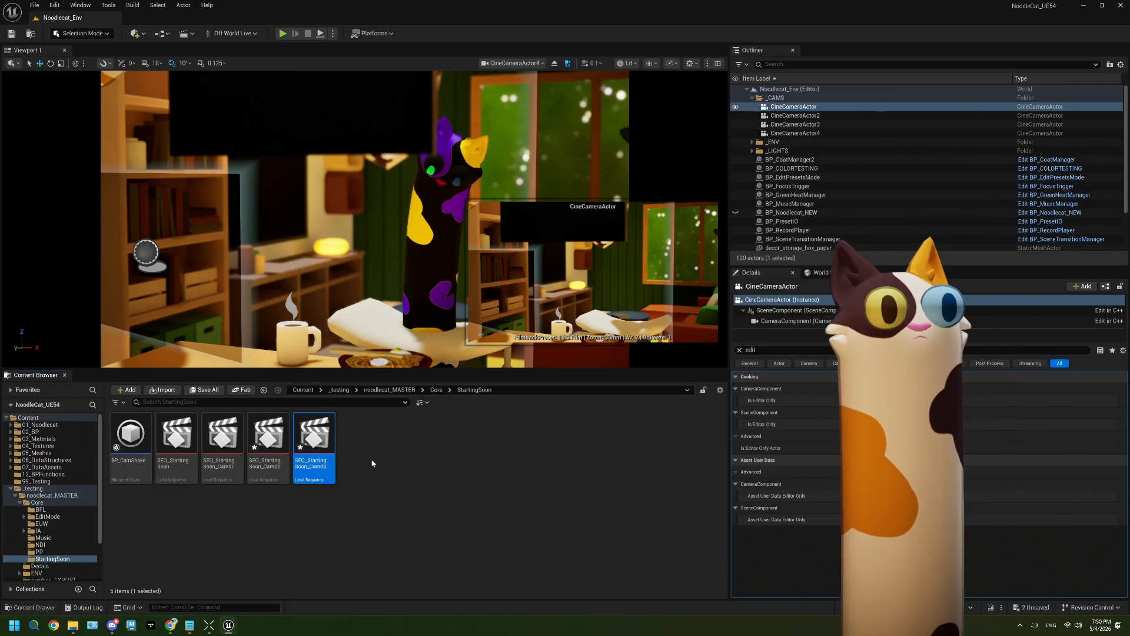
pyautogui.hotkey('ctrl', 'd')
pyautogui.press('Return')
pyautogui.hotkey('ctrl', 'd')
pyautogui.press('Return')
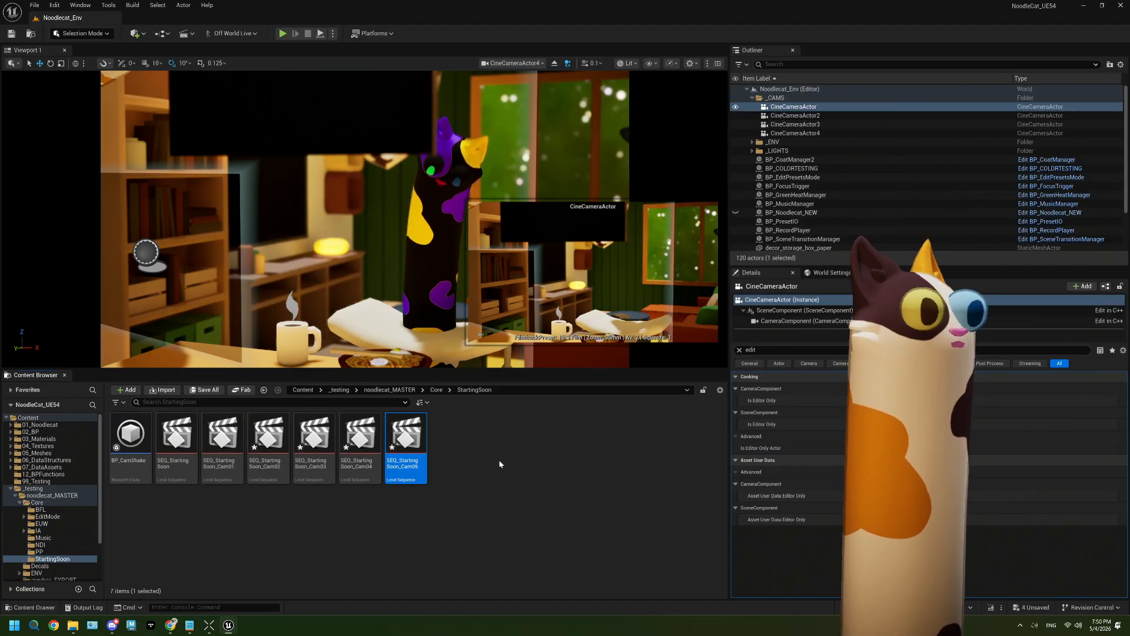
# Open SEQ_StartingSoon and delete its Camera Cuts and CineCameraActor4 tracks
pyautogui.click(189, 444)
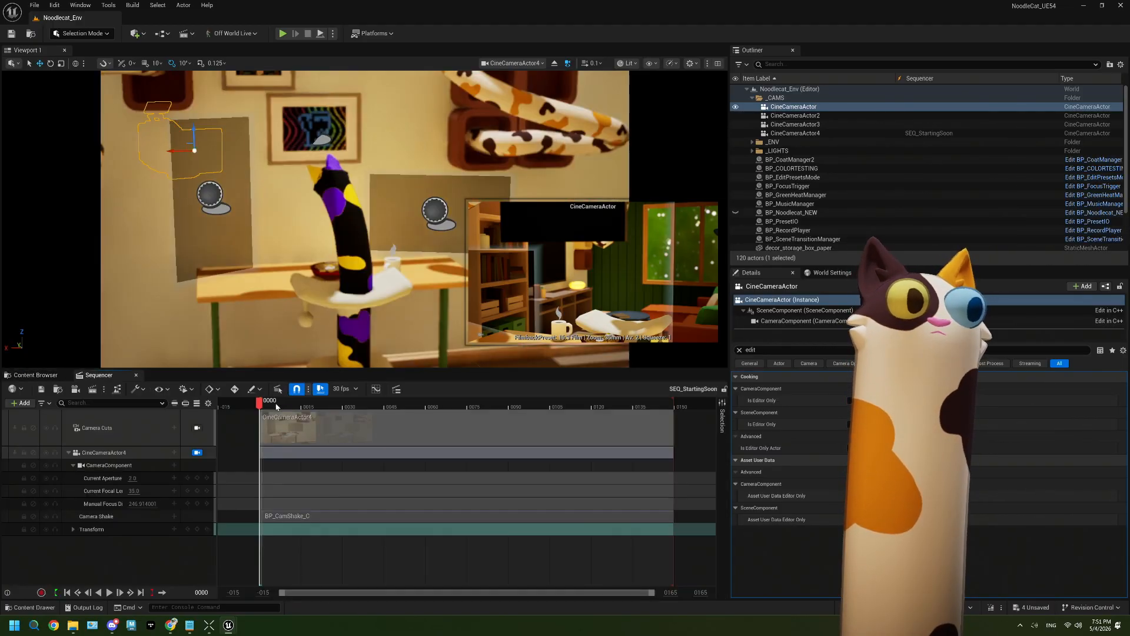
pyautogui.click(113, 434)
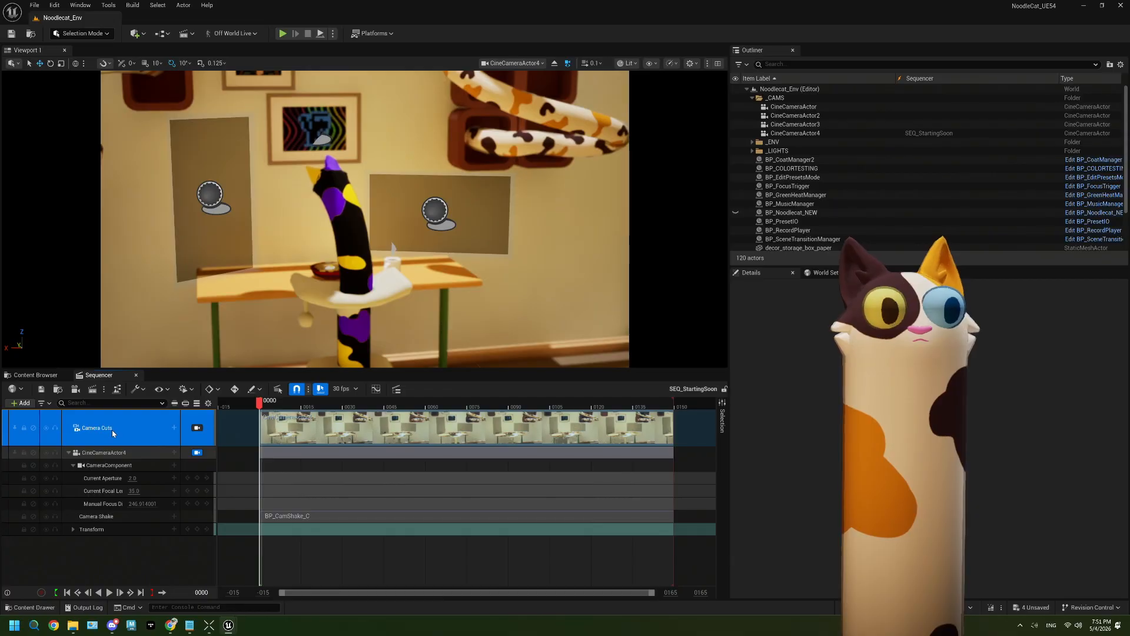
pyautogui.press('Delete')
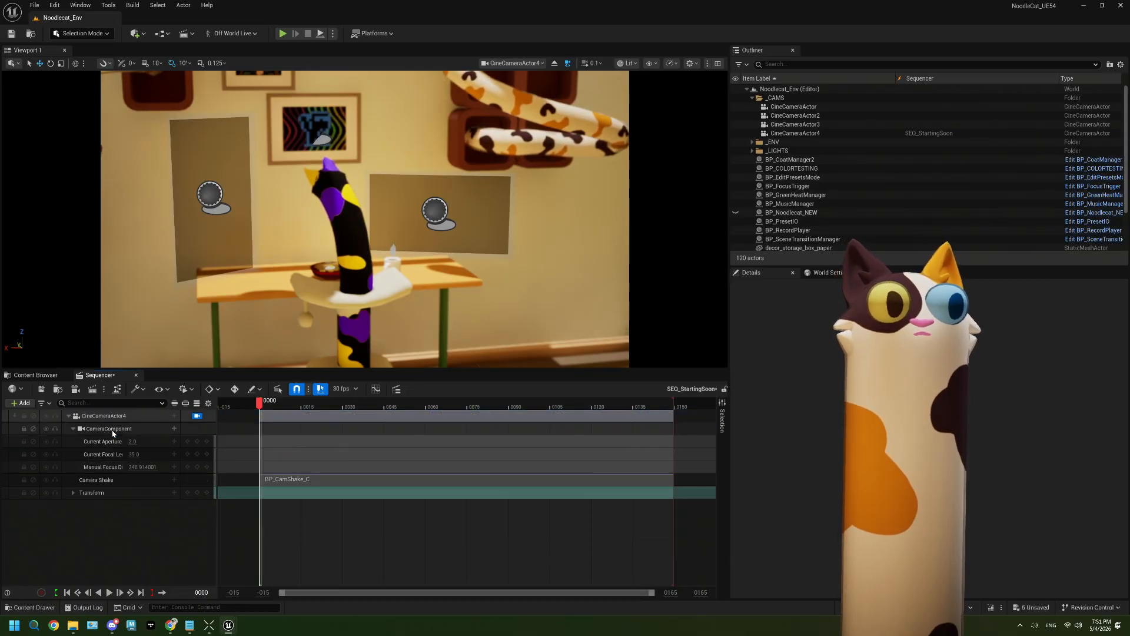
pyautogui.click(108, 417)
pyautogui.press('Delete')
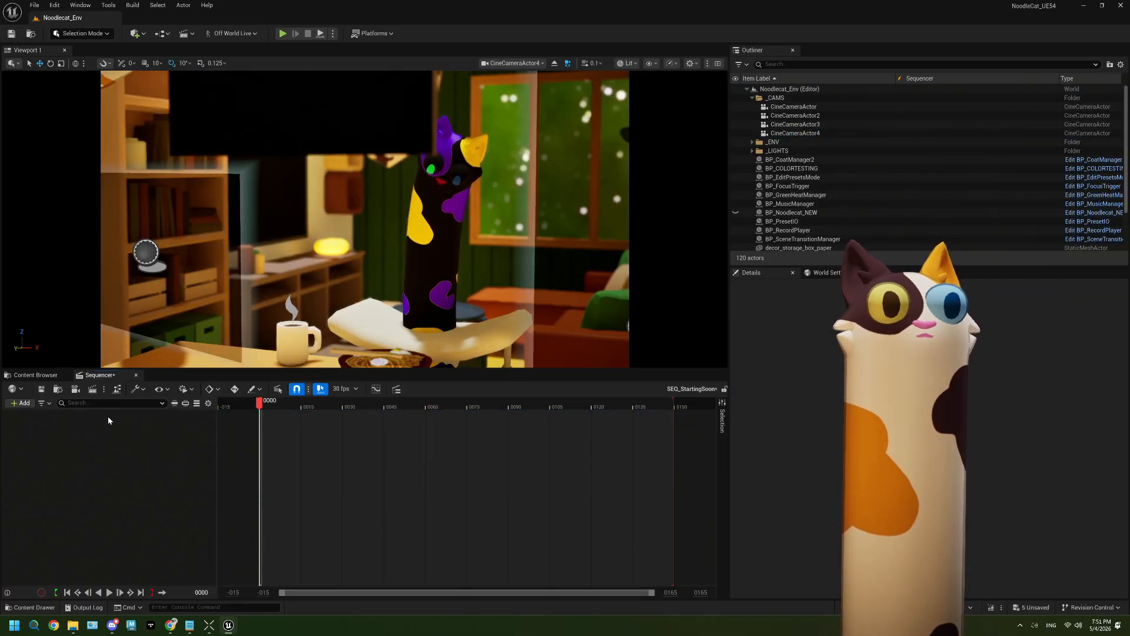
# Float and widen the sequence editor, and add SEQ_StartingSoon_Cam01 and SEQ_StartingSoon_Cam02 as consecutive shots in SEQ_StartingSoon
pyautogui.click(35, 375)
pyautogui.moveTo(99, 375); pyautogui.dragTo(182, 275)
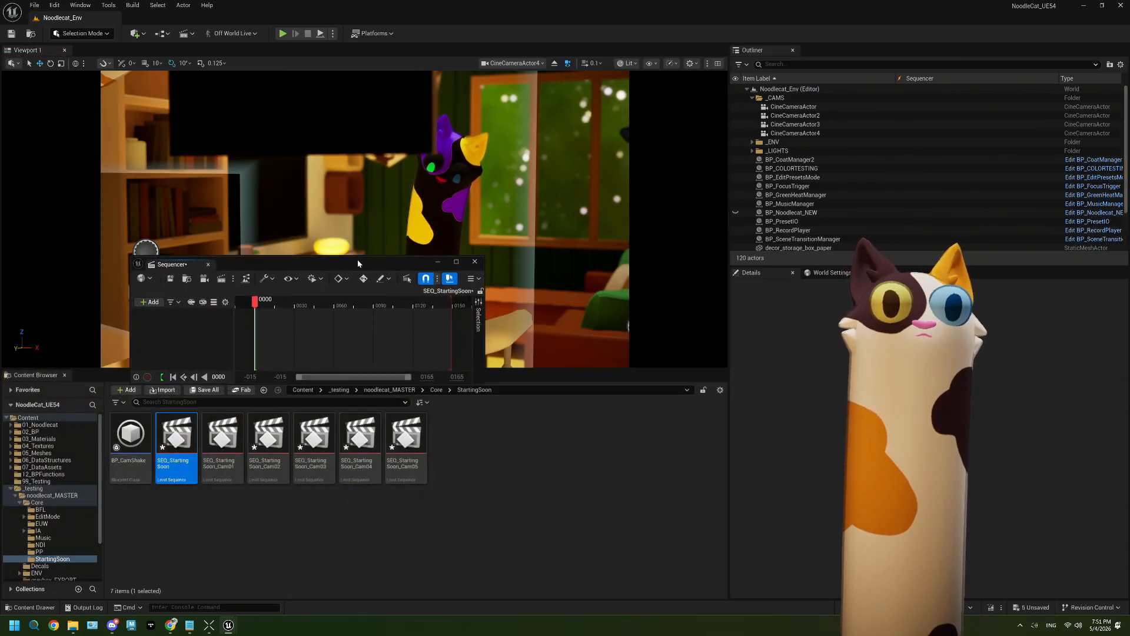
pyautogui.moveTo(330, 275); pyautogui.dragTo(297, 222)
pyautogui.moveTo(223, 441); pyautogui.dragTo(270, 291)
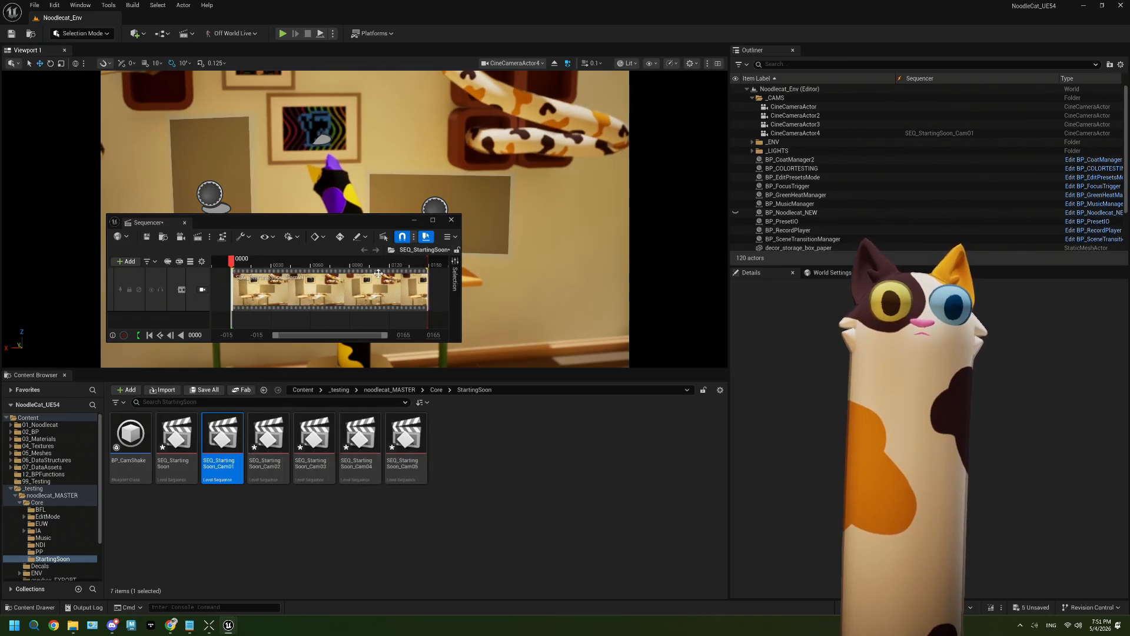
pyautogui.moveTo(460, 283); pyautogui.dragTo(790, 283)
pyautogui.moveTo(255, 459); pyautogui.dragTo(743, 282)
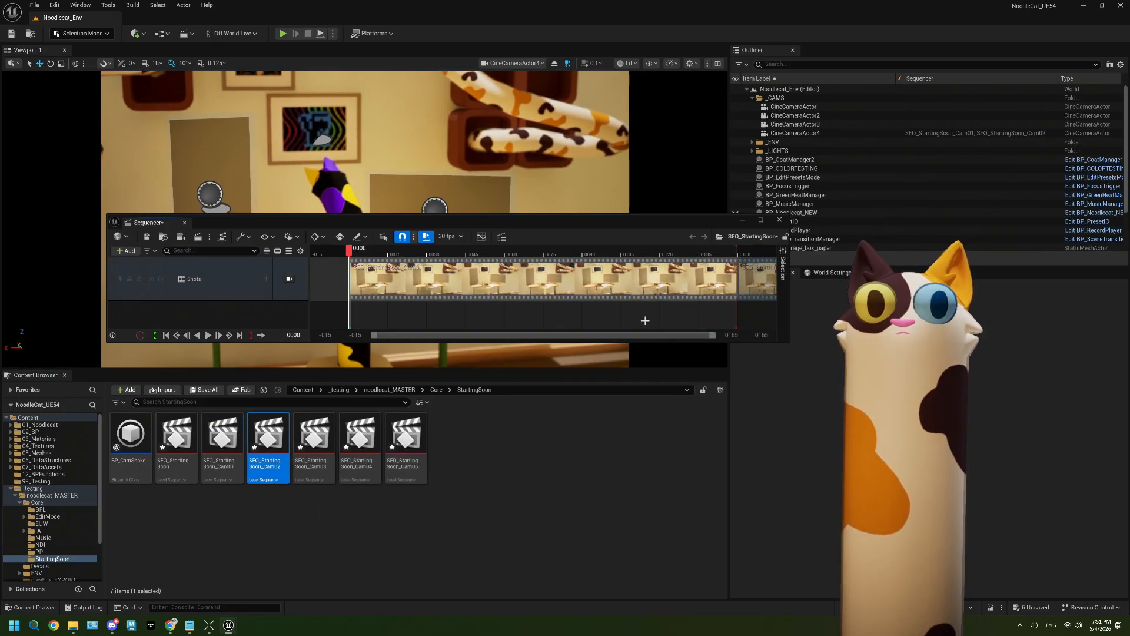
# Set the working range end of SEQ_StartingSoon to 1000 and expand the visible timeline to the full range
pyautogui.click(762, 335)
pyautogui.press('BackSpace')
pyautogui.press('Return')
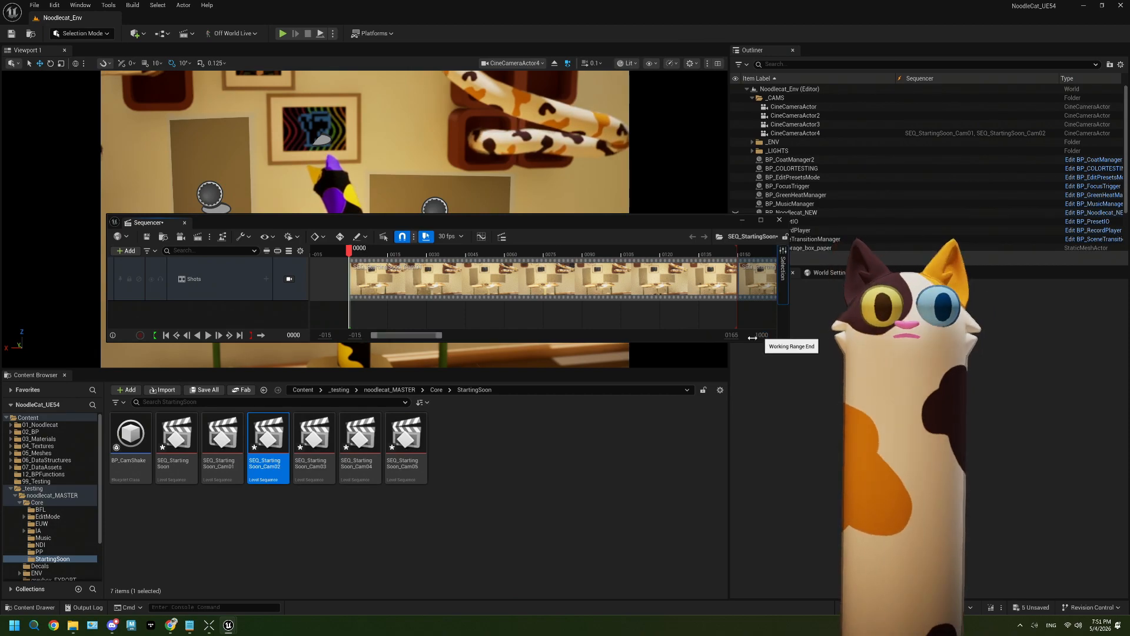
pyautogui.moveTo(440, 335); pyautogui.dragTo(715, 335)
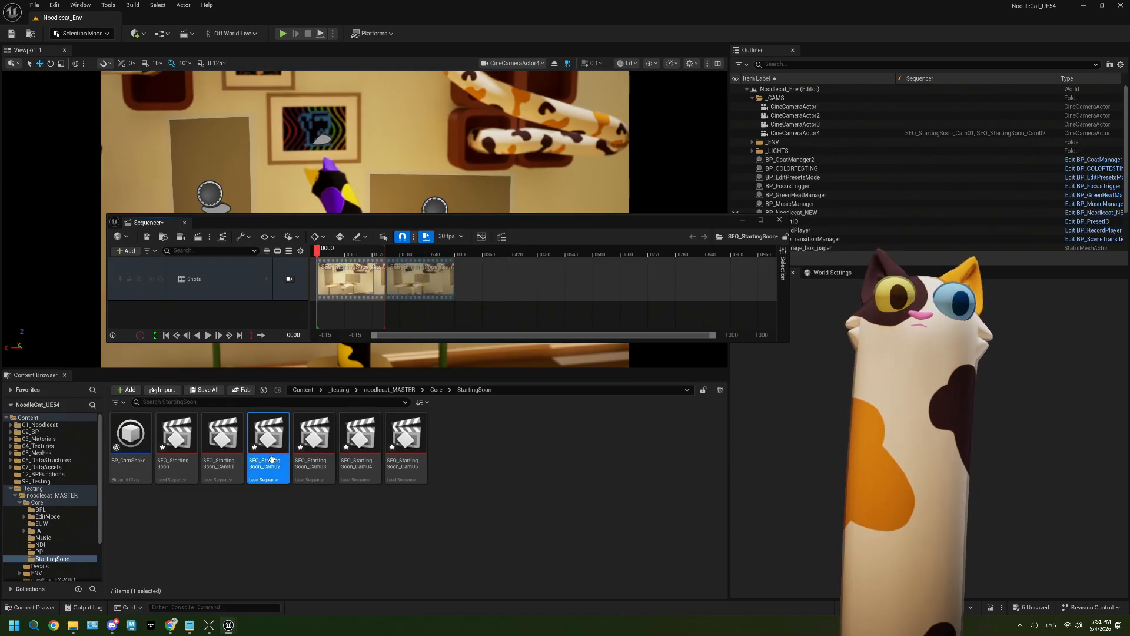
# Append SEQ_StartingSoon_Cam03, Cam04 and Cam05 to the Shots track in order and scrub through the shots
pyautogui.click(314, 438)
pyautogui.moveTo(314, 439); pyautogui.dragTo(486, 280)
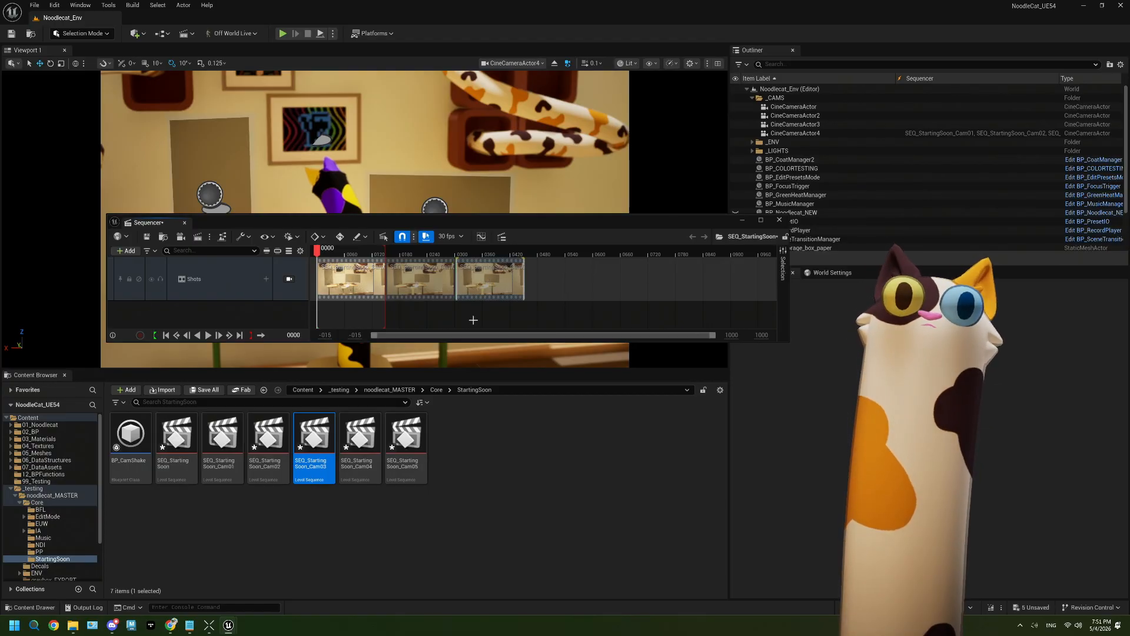
pyautogui.moveTo(360, 442); pyautogui.dragTo(550, 279)
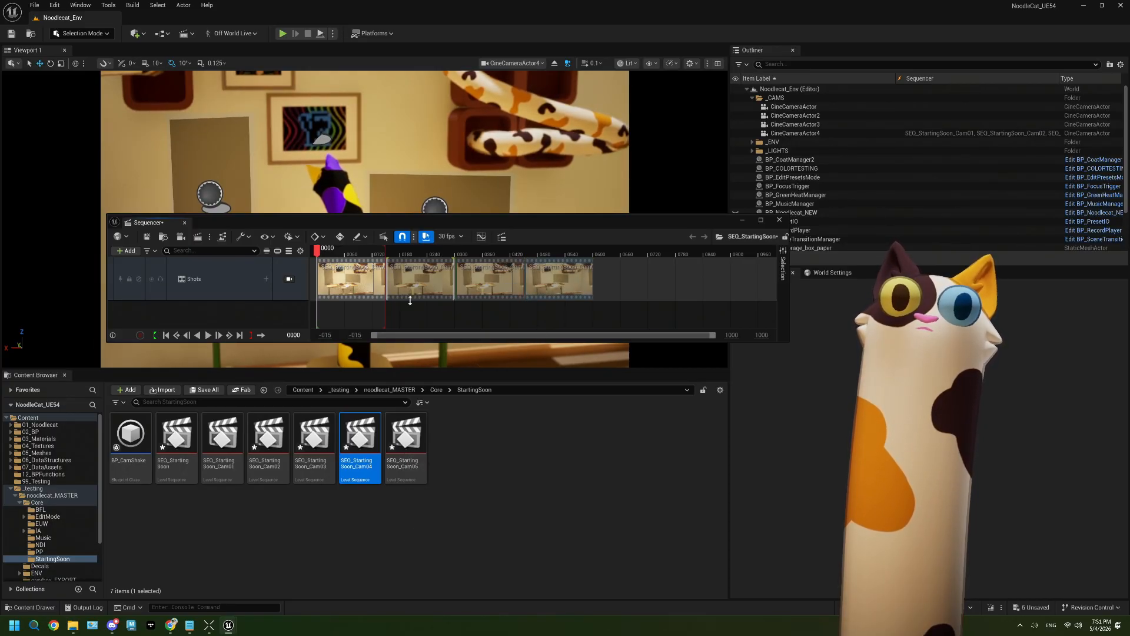
pyautogui.moveTo(373, 335); pyautogui.dragTo(345, 333)
pyautogui.moveTo(405, 439); pyautogui.dragTo(621, 285)
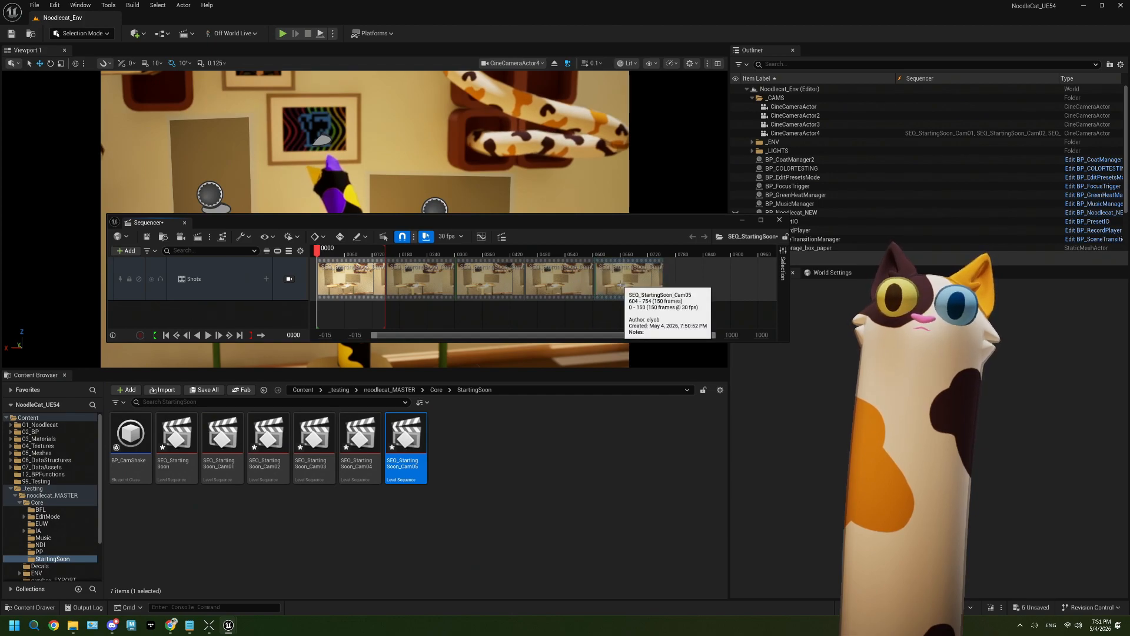
pyautogui.moveTo(318, 254); pyautogui.dragTo(576, 263)
pyautogui.moveTo(609, 259); pyautogui.dragTo(344, 256)
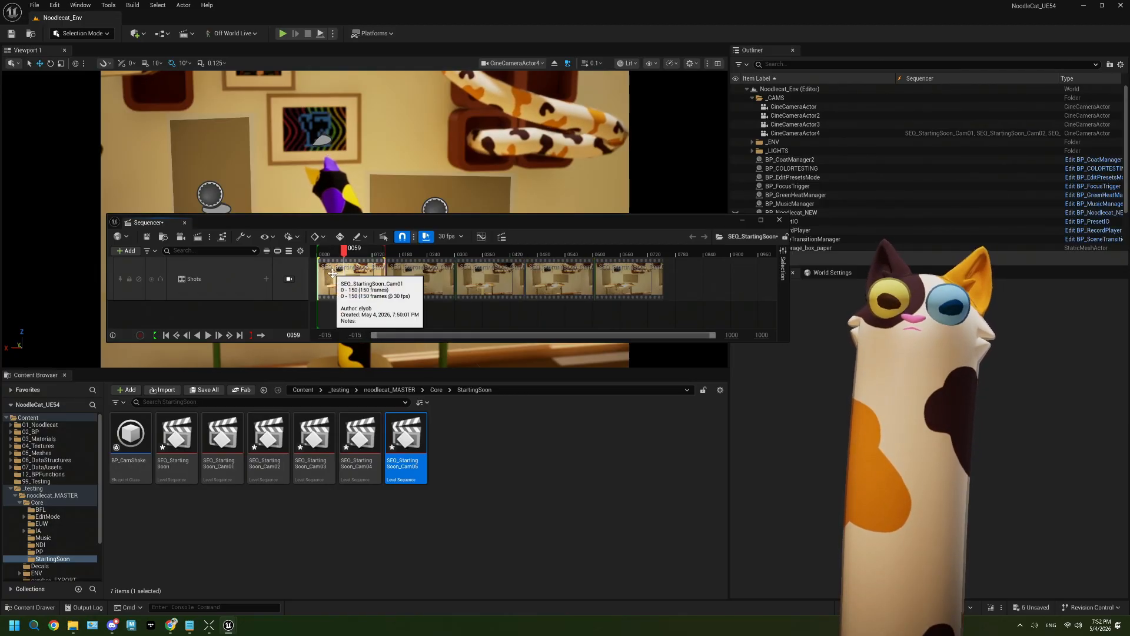
# Delete all five camera shots from the Shots track of SEQ_StartingSoon and close the sequence editor
pyautogui.click(617, 285)
pyautogui.press('Delete')
pyautogui.click(559, 284)
pyautogui.press('Delete')
pyautogui.click(489, 283)
pyautogui.press('Delete')
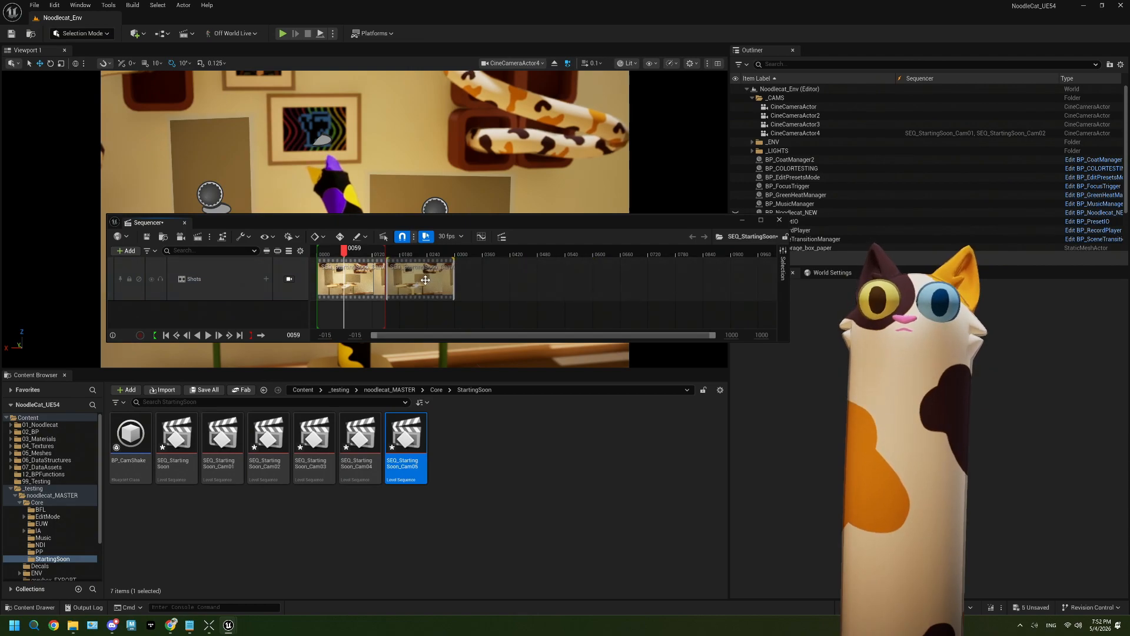
pyautogui.click(420, 283)
pyautogui.press('Delete')
pyautogui.click(353, 283)
pyautogui.press('Delete')
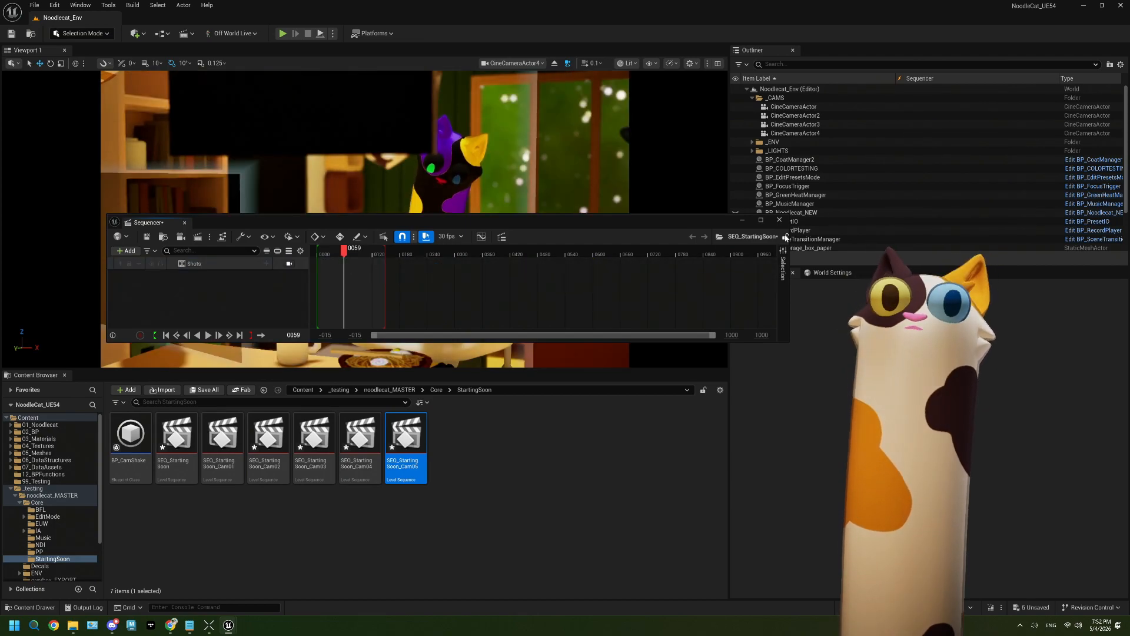
pyautogui.click(780, 220)
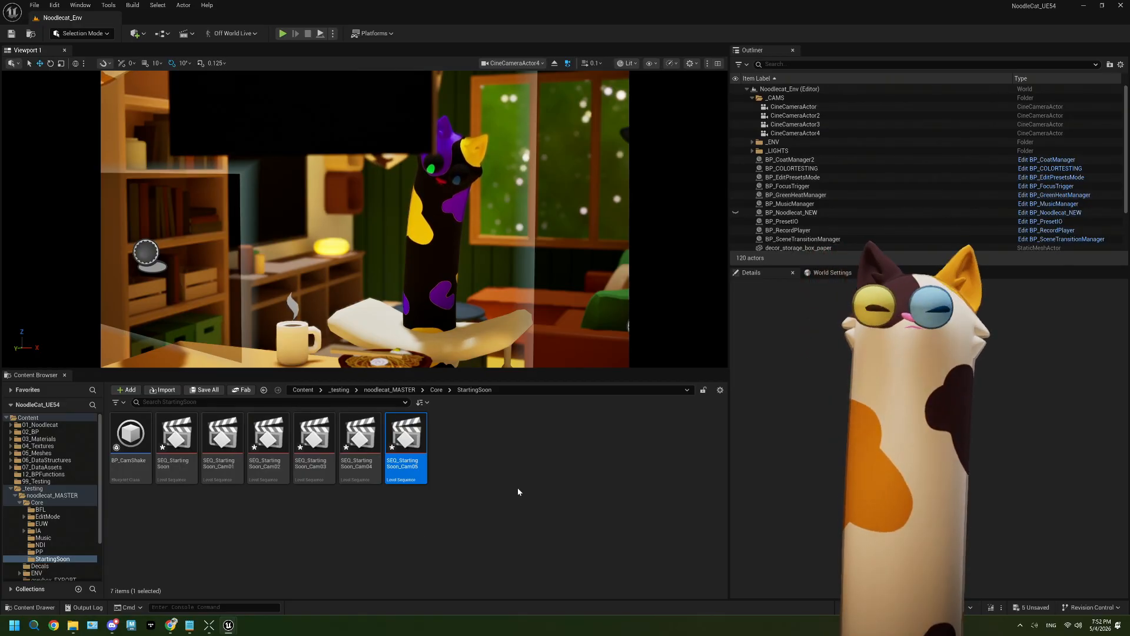
# Open and dock SEQ_StartingSoon_Cam01, expand the camera's Transform and Location, and reframe CineCameraActor4 on the cat and desk
pyautogui.doubleClick(222, 441)
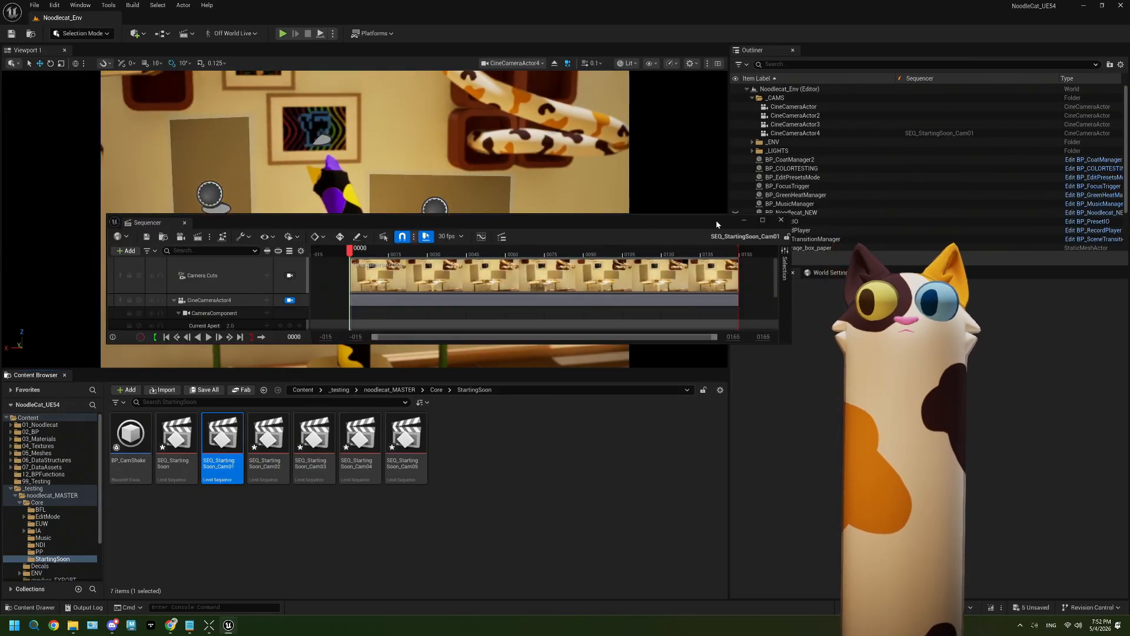
pyautogui.moveTo(662, 220); pyautogui.dragTo(103, 375)
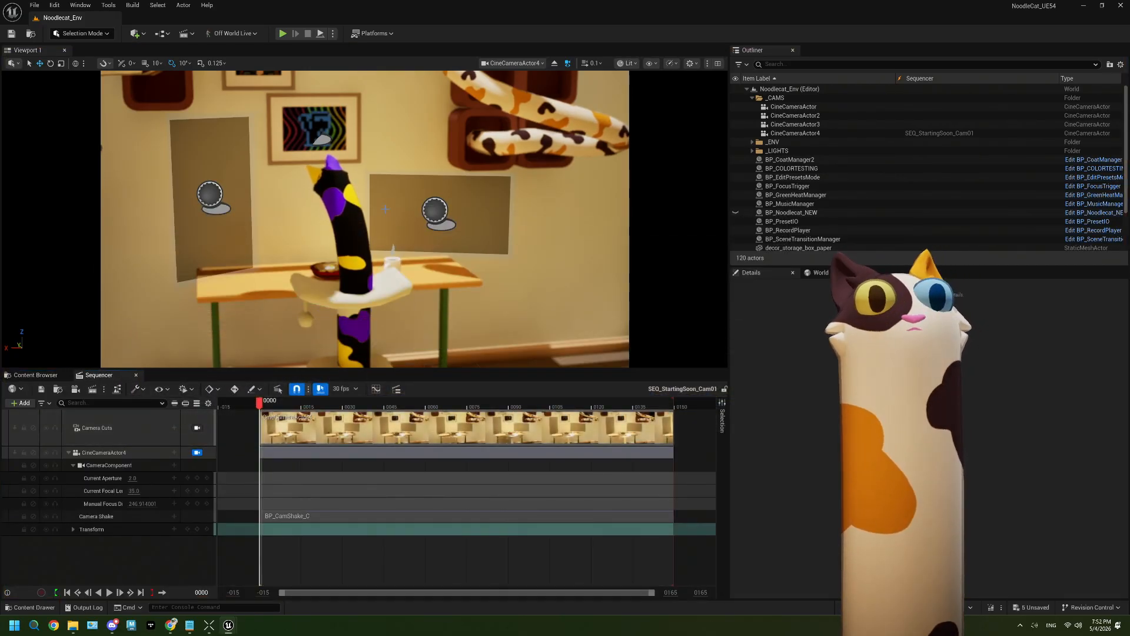
pyautogui.moveTo(365, 219); pyautogui.dragTo(329, 223, button='right')
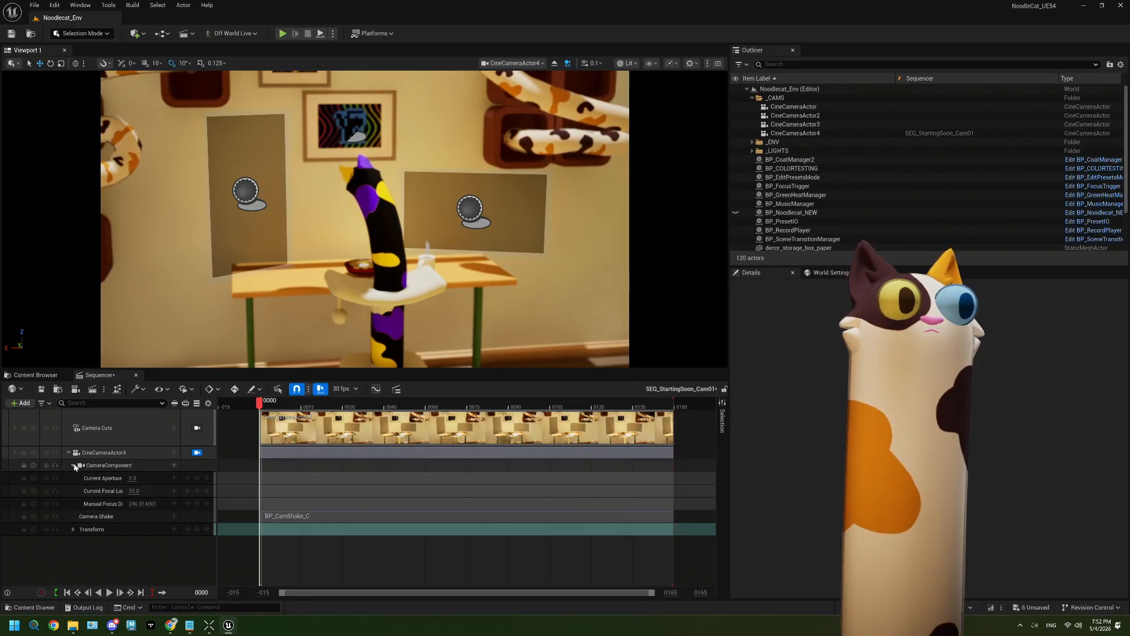
pyautogui.click(73, 529)
pyautogui.click(77, 542)
pyautogui.moveTo(351, 298); pyautogui.dragTo(326, 284, button='right')
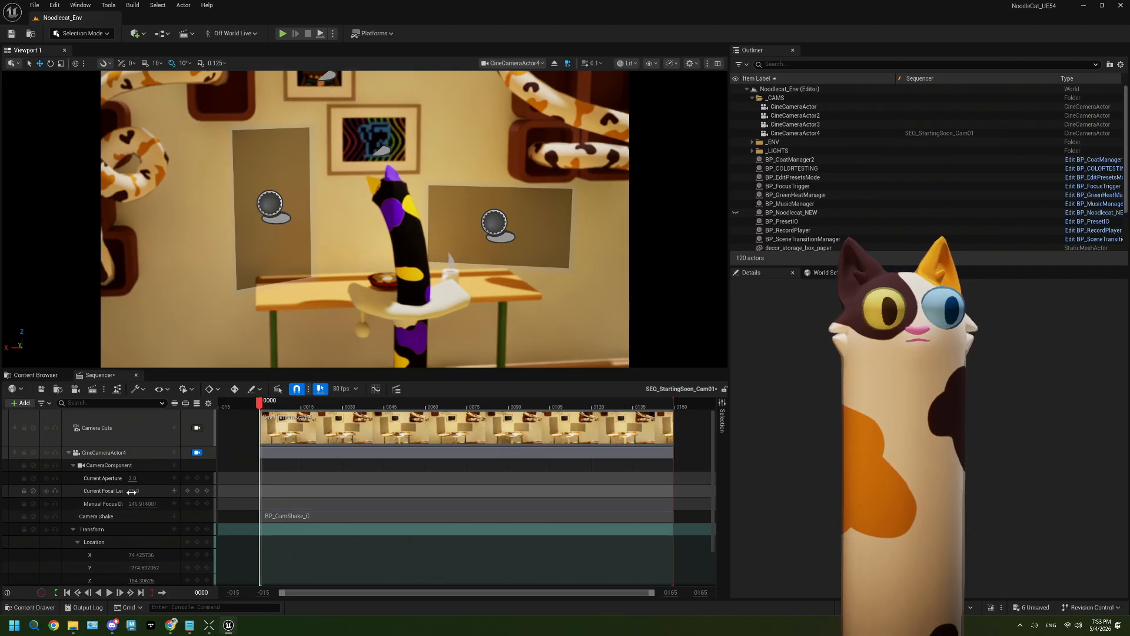
# Set CineCameraActor4's current focal length to about 45.6 and collapse its Transform track
pyautogui.moveTo(134, 490); pyautogui.dragTo(162, 490)
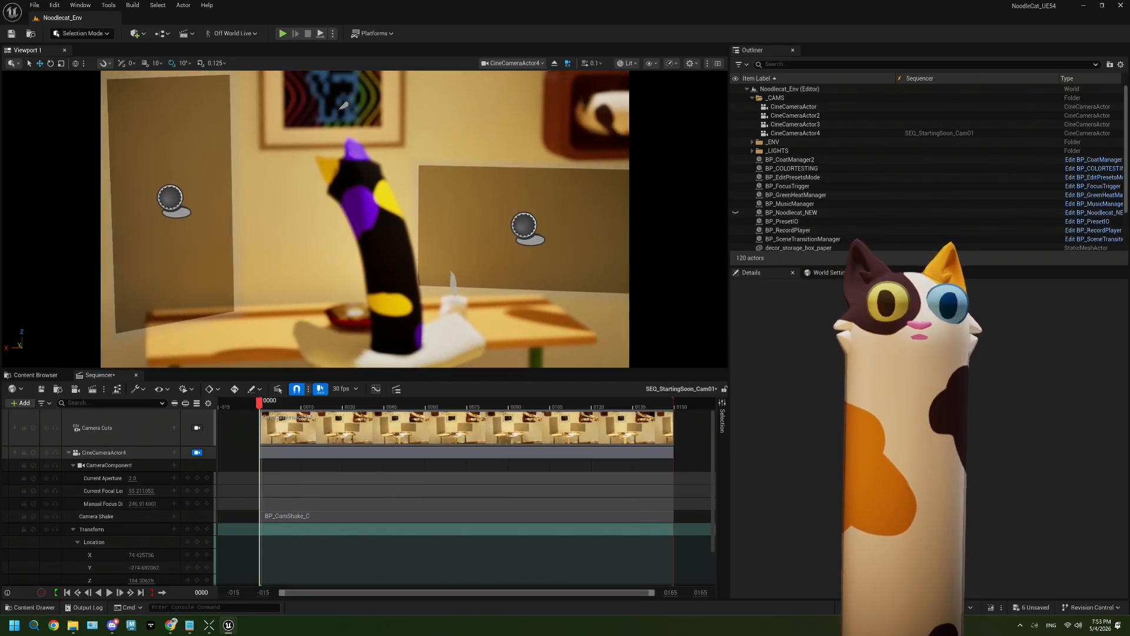
pyautogui.moveTo(147, 491); pyautogui.dragTo(135, 490)
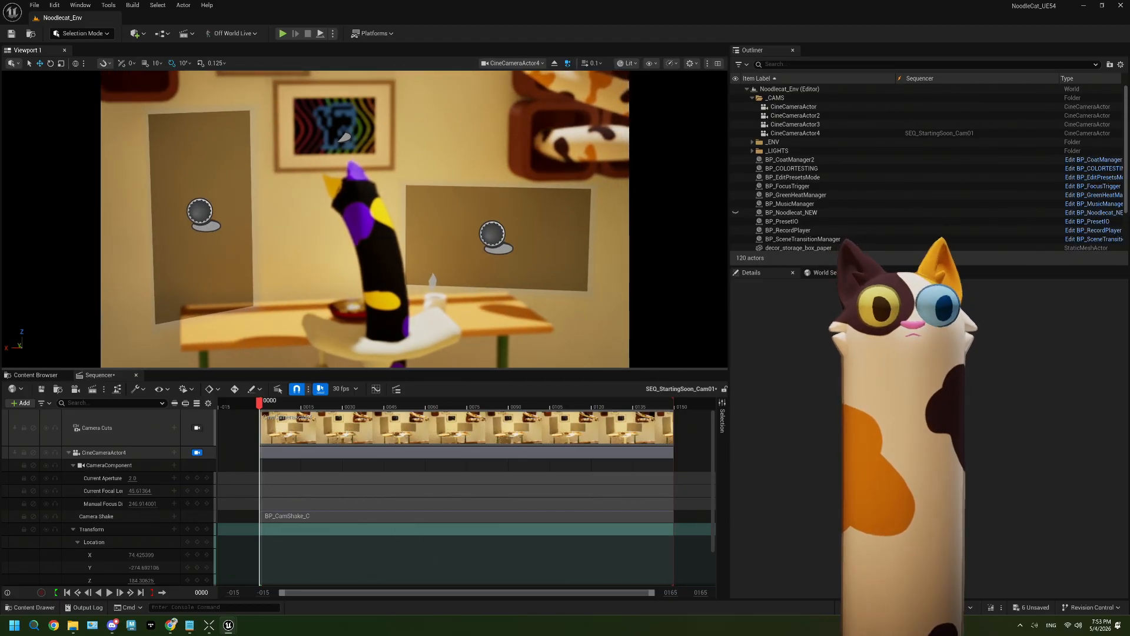
pyautogui.scroll(-1, 139, 531)
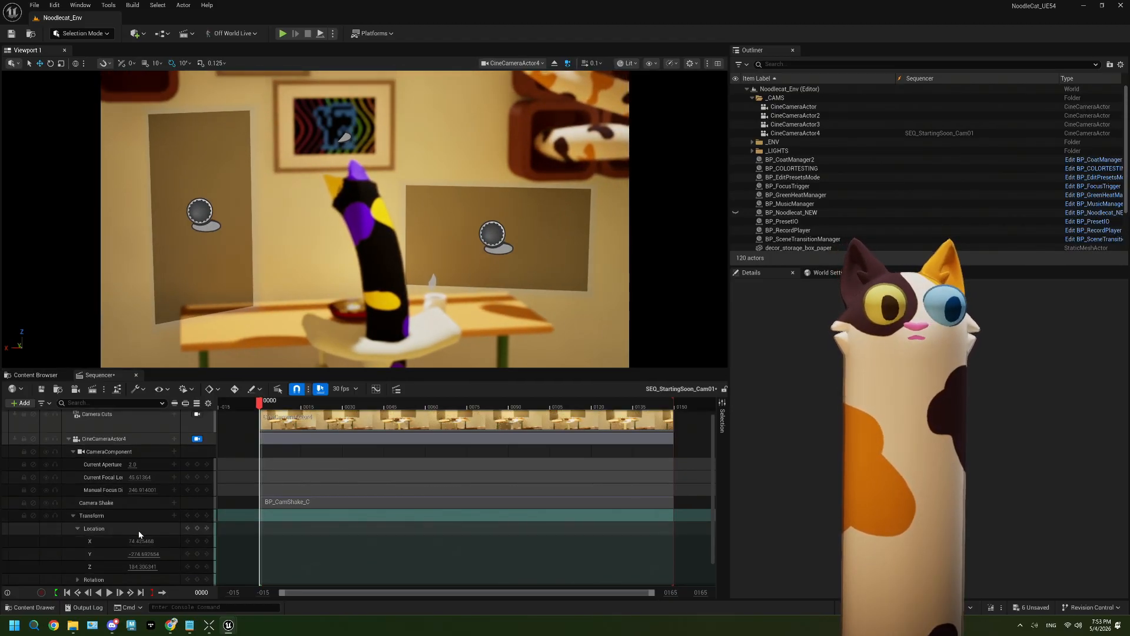
pyautogui.click(73, 517)
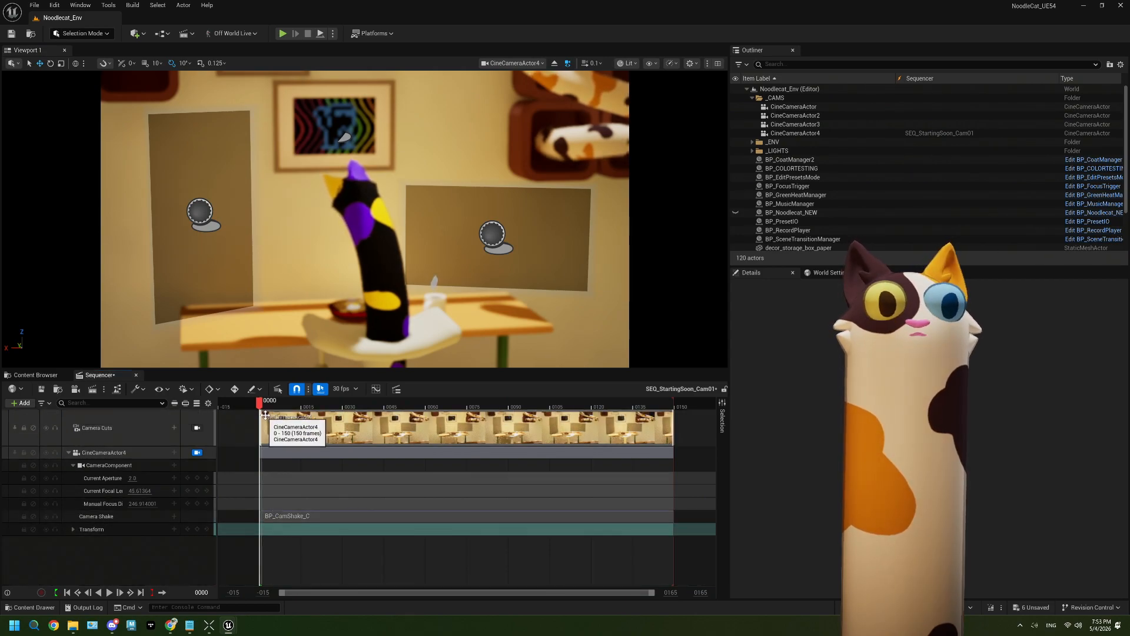
pyautogui.moveTo(261, 407)
pyautogui.mouseDown()
pyautogui.moveTo(585, 406)
pyautogui.moveTo(234, 416)
pyautogui.moveTo(262, 412)
pyautogui.mouseUp()
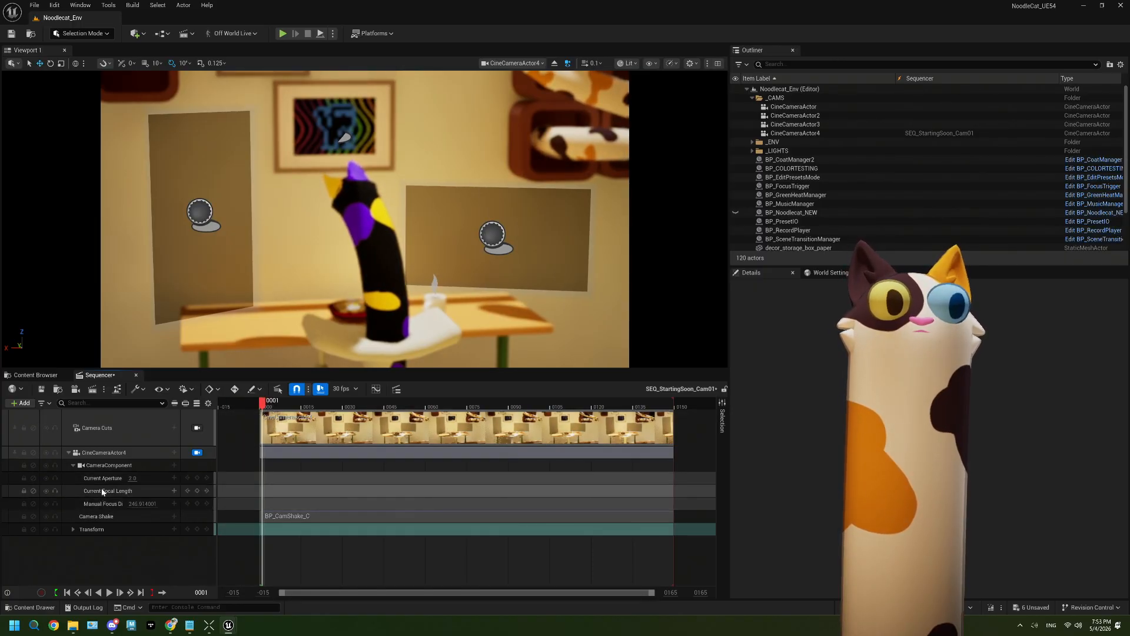
pyautogui.moveTo(139, 491); pyautogui.dragTo(144, 504)
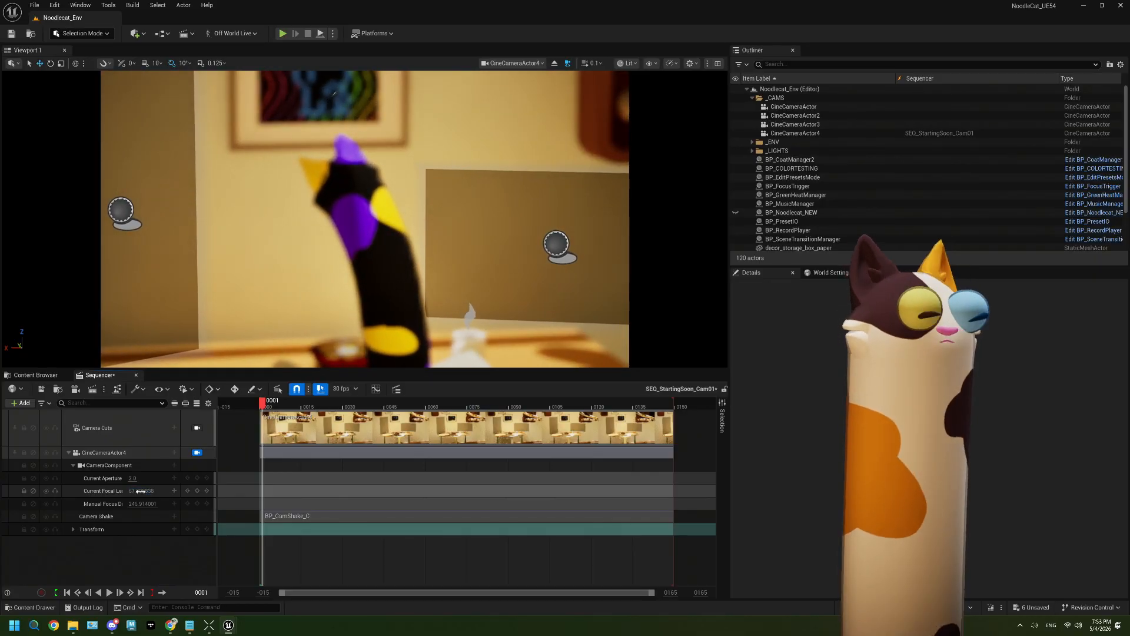
pyautogui.hotkey('ctrl', 'z')
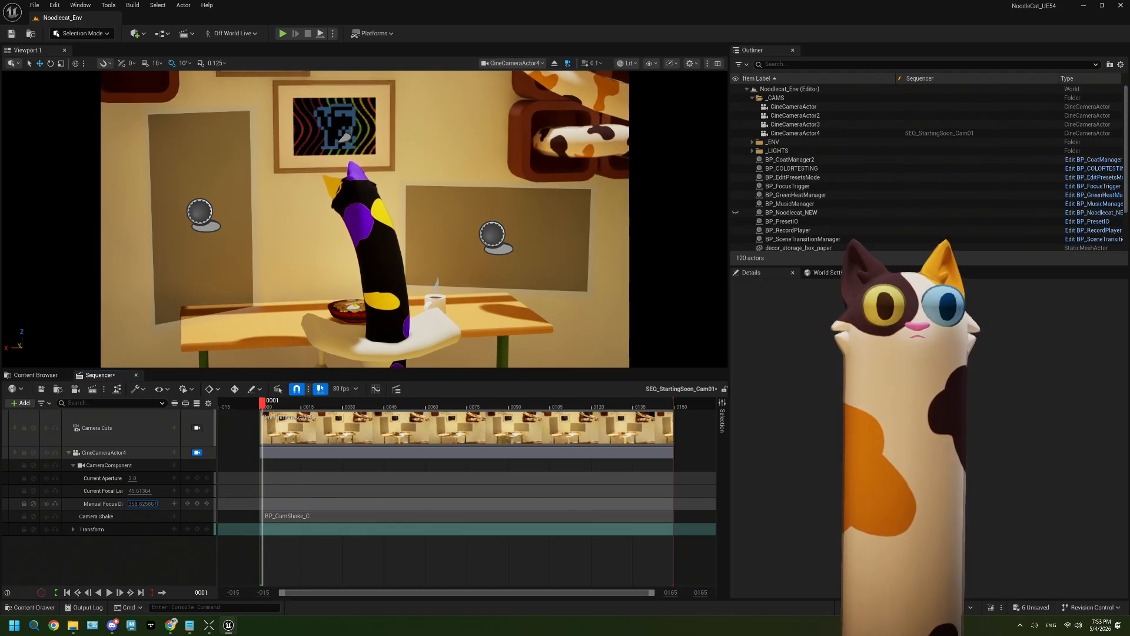
# Set CineCameraActor4's manual focus distance to about 353.19 and its current focal length to about 28.7
pyautogui.moveTo(143, 503); pyautogui.dragTo(144, 503)
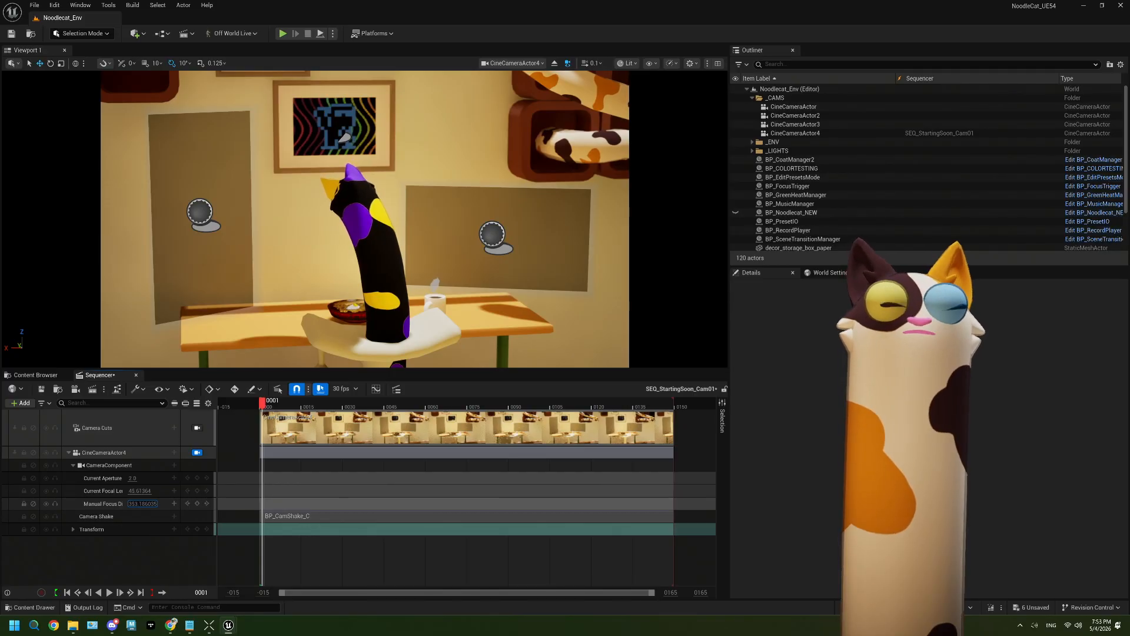
pyautogui.moveTo(144, 503); pyautogui.dragTo(141, 502)
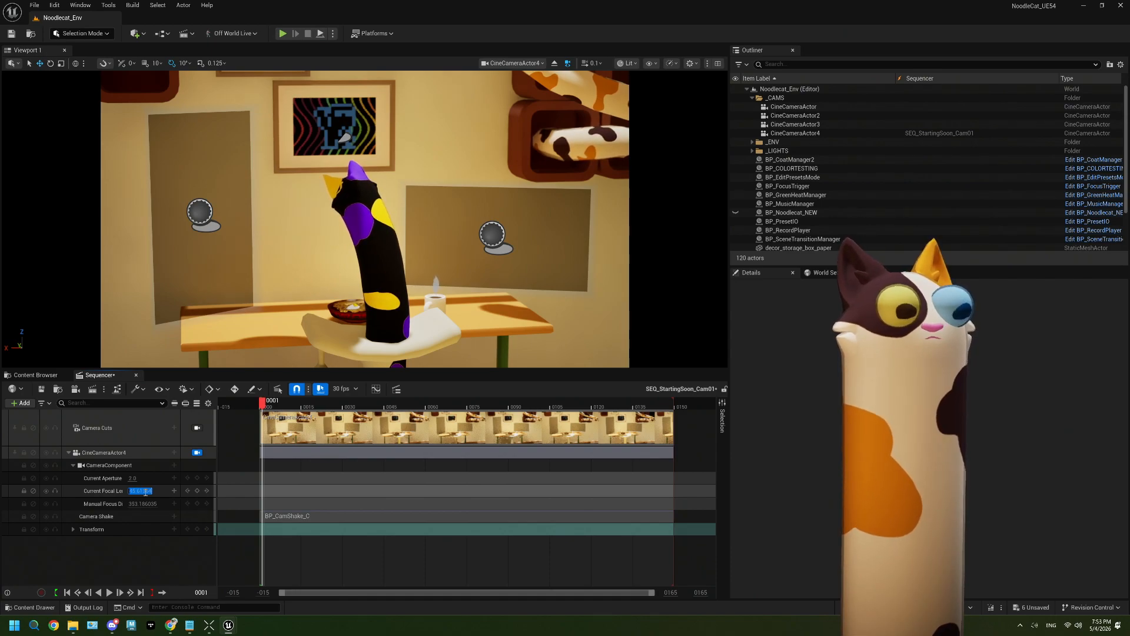
pyautogui.press('Tab')
pyautogui.moveTo(141, 491)
pyautogui.mouseDown()
pyautogui.moveTo(154, 491)
pyautogui.moveTo(144, 491)
pyautogui.mouseUp()
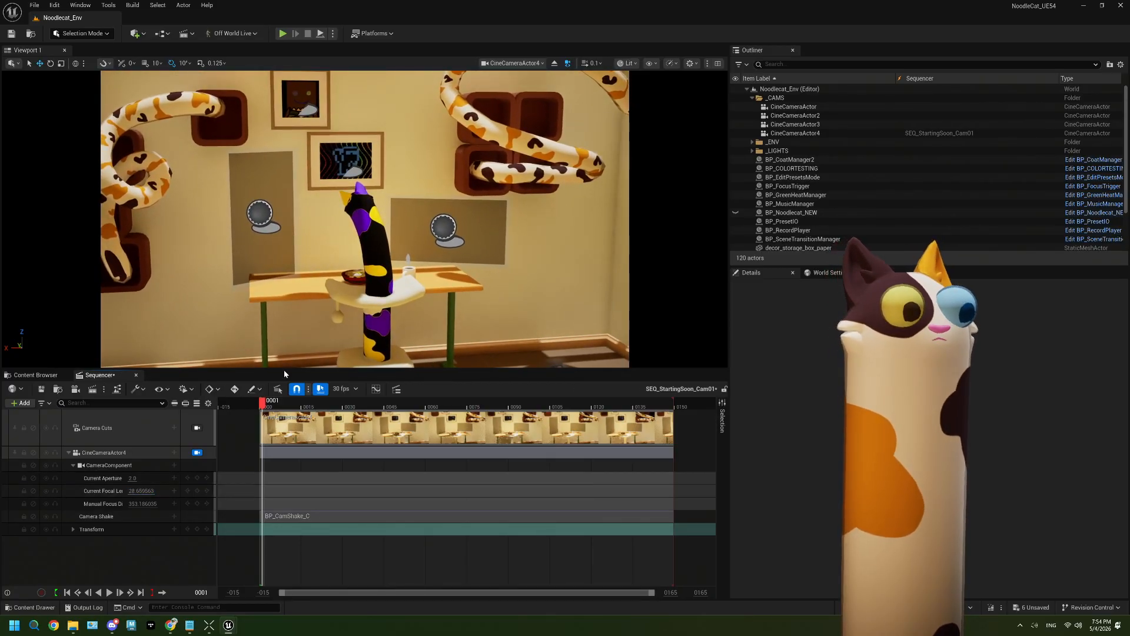
# Reframe CineCameraActor4 close on the cat's head and the coffee mug, and set its manual focus distance to about 179.6
pyautogui.moveTo(353, 265)
pyautogui.mouseDown(button='right')
pyautogui.moveTo(394, 265)
pyautogui.moveTo(347, 262)
pyautogui.moveTo(333, 236)
pyautogui.moveTo(344, 268)
pyautogui.moveTo(338, 259)
pyautogui.mouseUp(button='right')
pyautogui.moveTo(141, 504)
pyautogui.mouseDown()
pyautogui.moveTo(127, 504)
pyautogui.moveTo(142, 504)
pyautogui.moveTo(139, 493)
pyautogui.mouseUp()
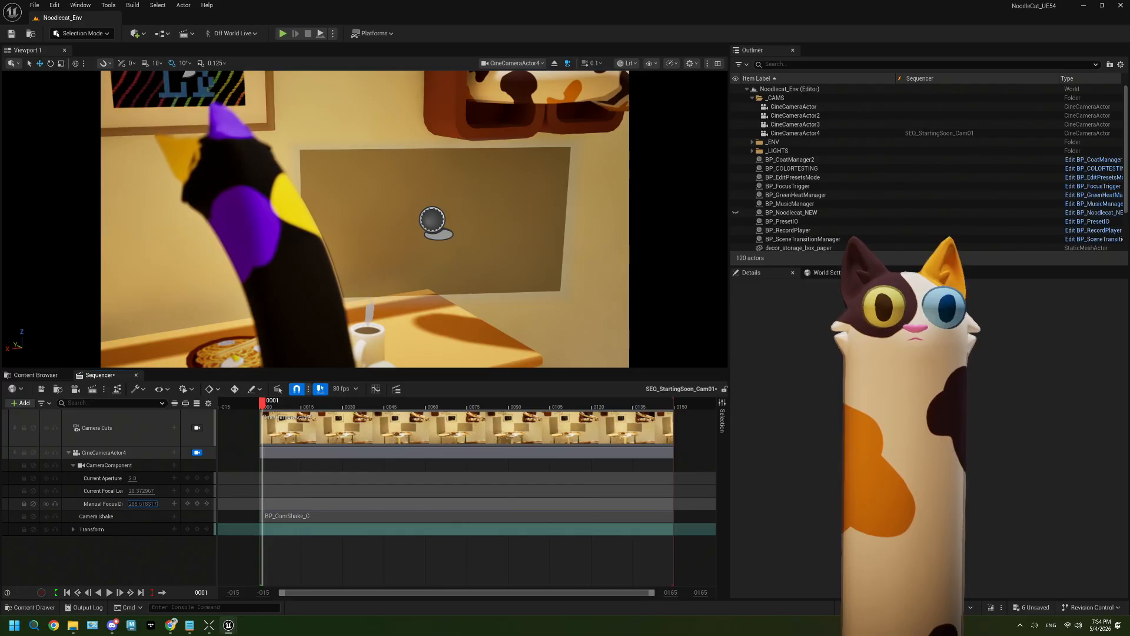
pyautogui.moveTo(142, 503)
pyautogui.mouseDown()
pyautogui.moveTo(127, 503)
pyautogui.moveTo(156, 504)
pyautogui.mouseUp()
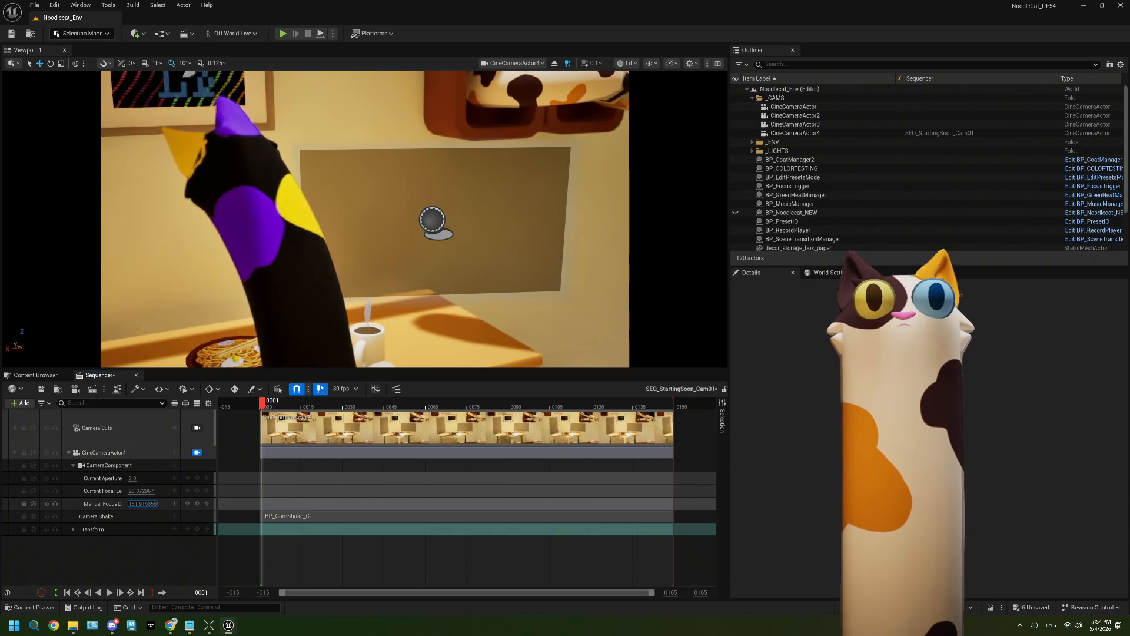
pyautogui.moveTo(142, 504)
pyautogui.mouseDown()
pyautogui.moveTo(131, 503)
pyautogui.moveTo(144, 503)
pyautogui.mouseUp()
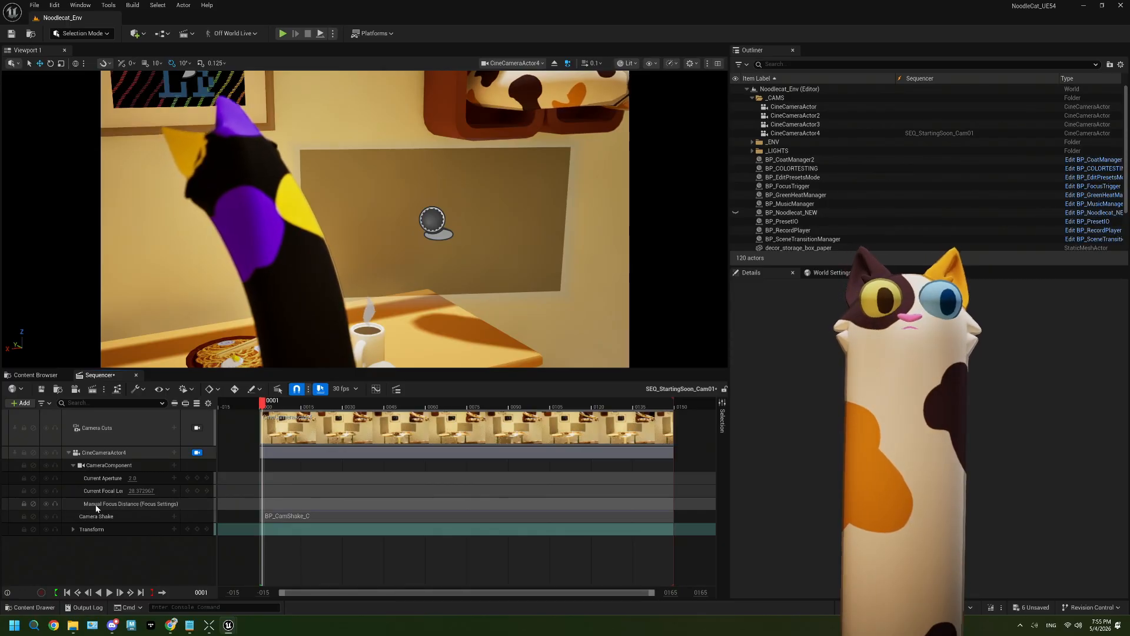
# Enable Draw Debug Focus Plane on CineCameraActor4 and set its manual focus distance to about 234.46
pyautogui.click(109, 466)
pyautogui.click(118, 453)
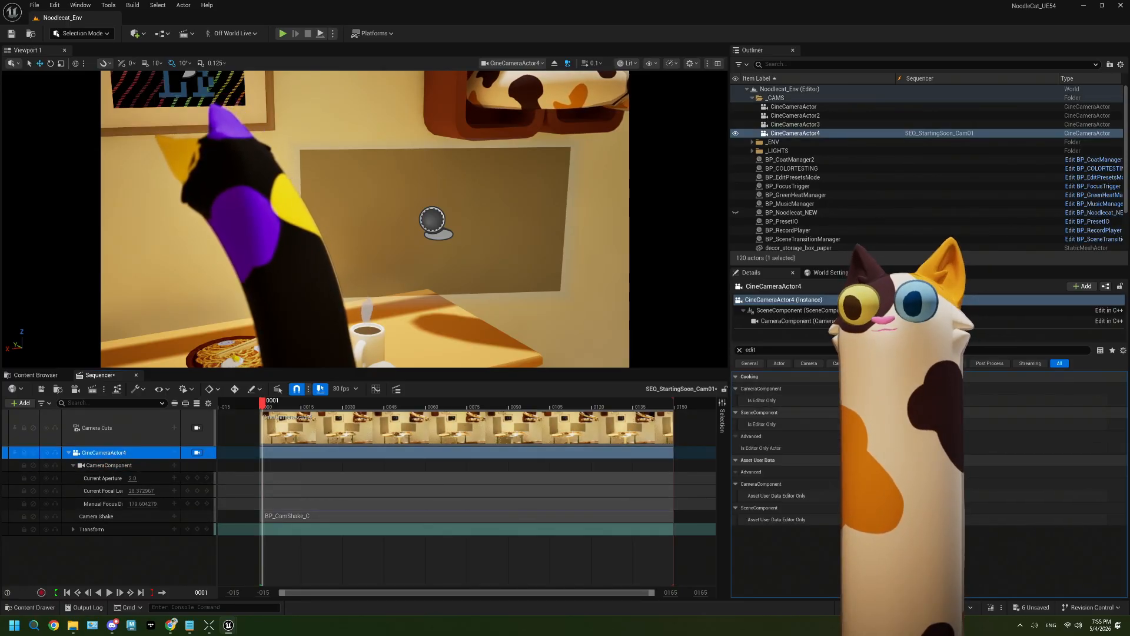
pyautogui.click(781, 350)
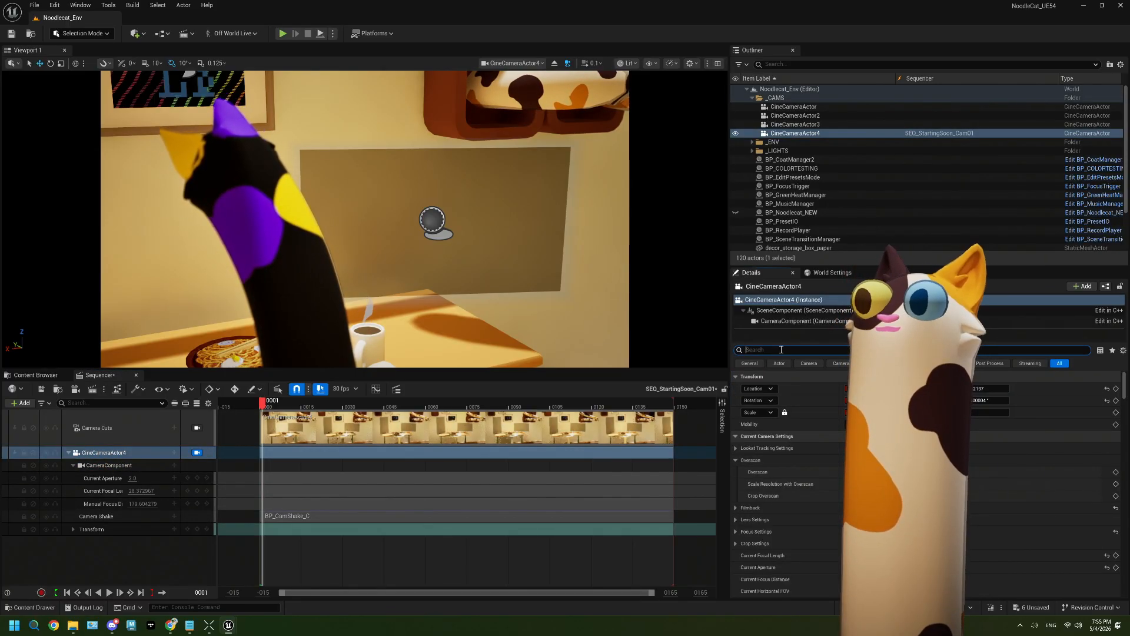
pyautogui.write('deb')
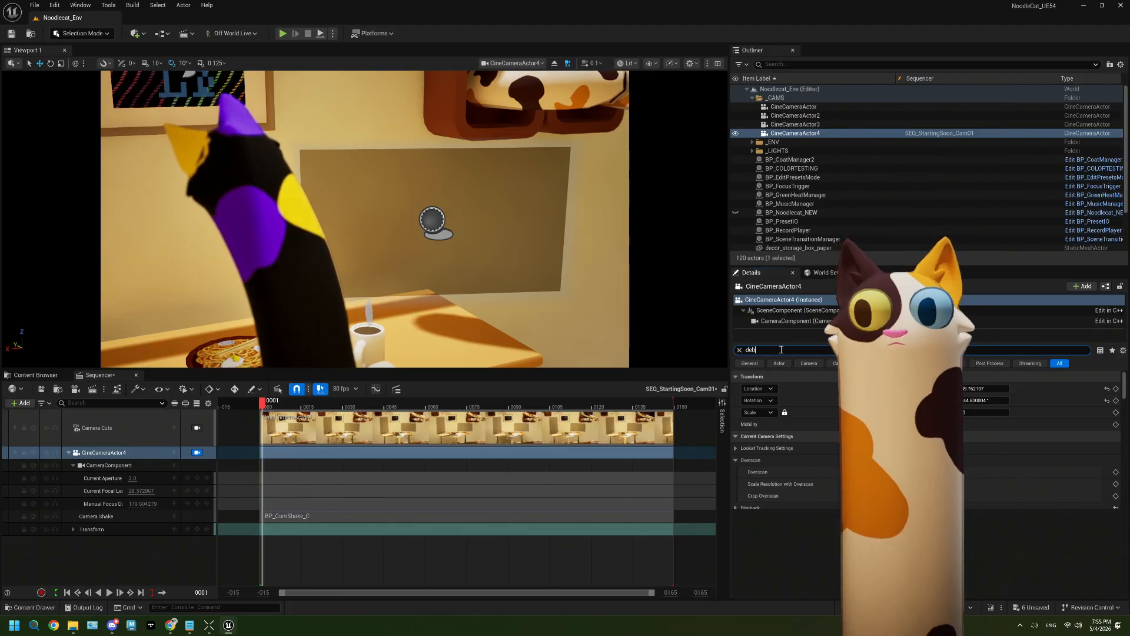
pyautogui.write('u')
pyautogui.click(898, 424)
pyautogui.click(898, 423)
pyautogui.click(898, 424)
pyautogui.moveTo(139, 504); pyautogui.dragTo(191, 505)
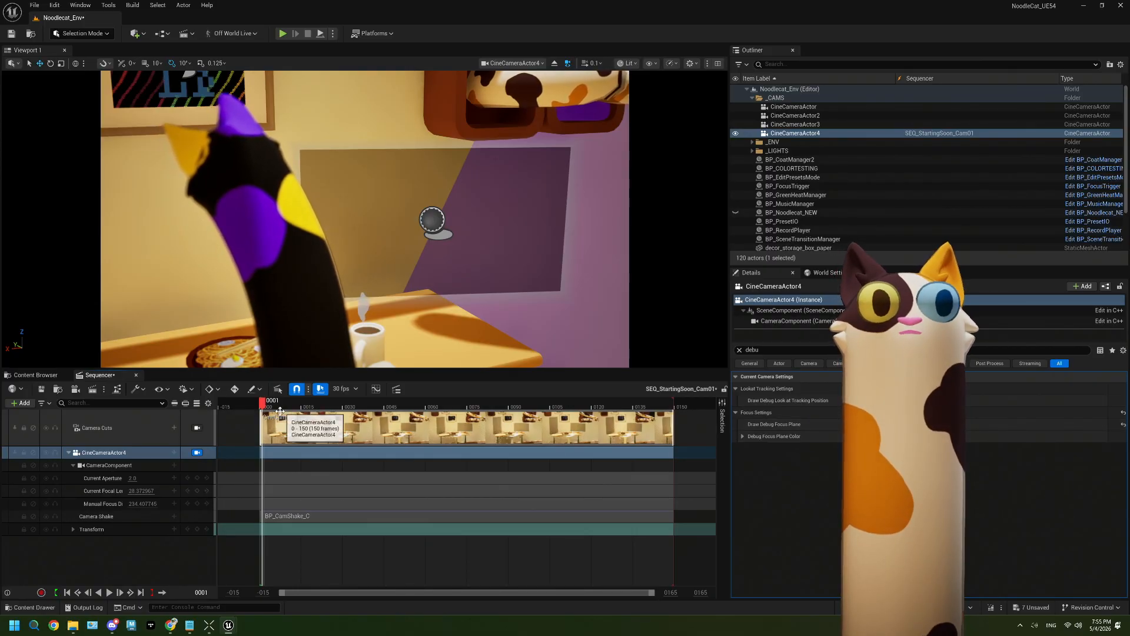
# Play SEQ_StartingSoon_Cam01 to check the camera shake and what is visible in the shot, and pause it
pyautogui.click(262, 403)
pyautogui.moveTo(262, 404)
pyautogui.mouseDown()
pyautogui.moveTo(404, 403)
pyautogui.moveTo(264, 403)
pyautogui.mouseUp()
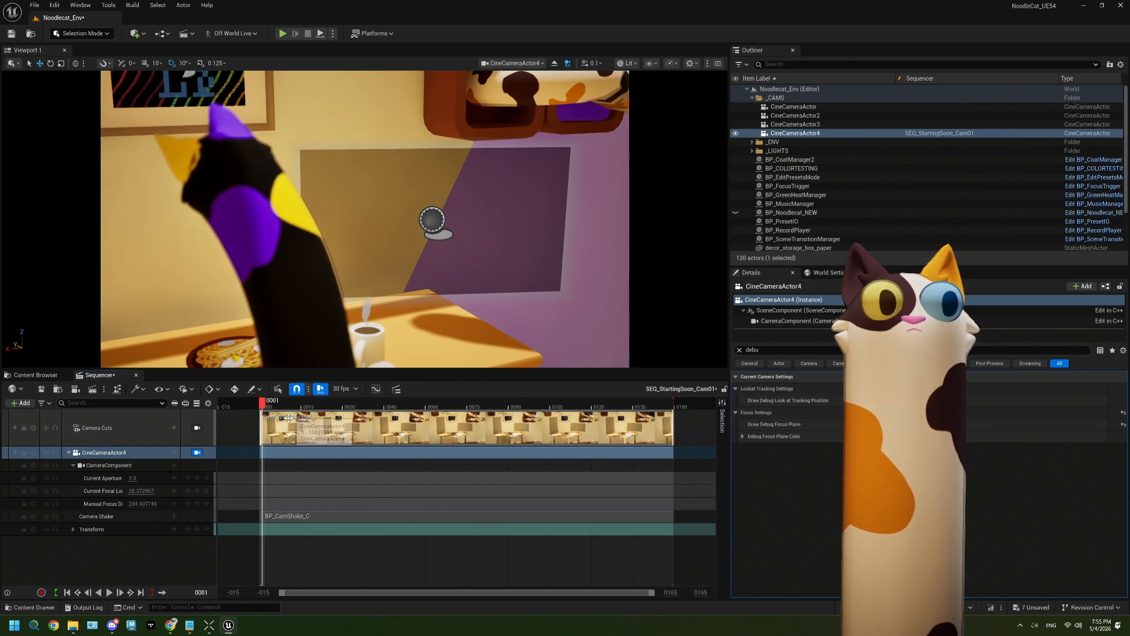
pyautogui.click(109, 592)
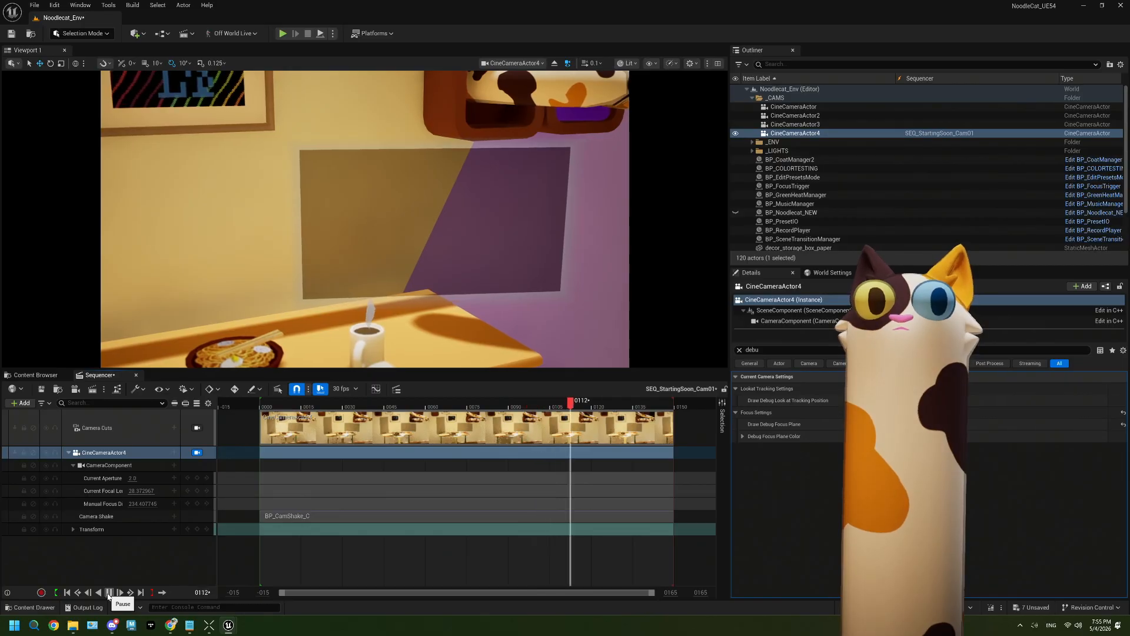
pyautogui.click(109, 592)
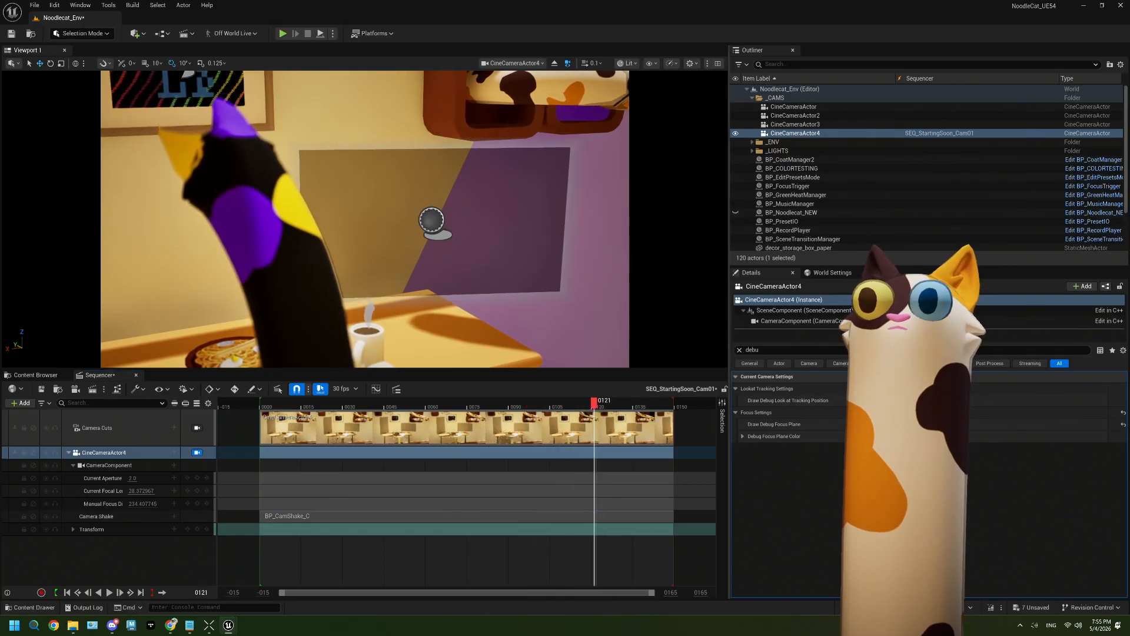
# Test the sequence playback with Is Editor Only Actor turned off on BP_COLORTESTING, and turn the option back on
pyautogui.click(265, 235)
pyautogui.click(739, 352)
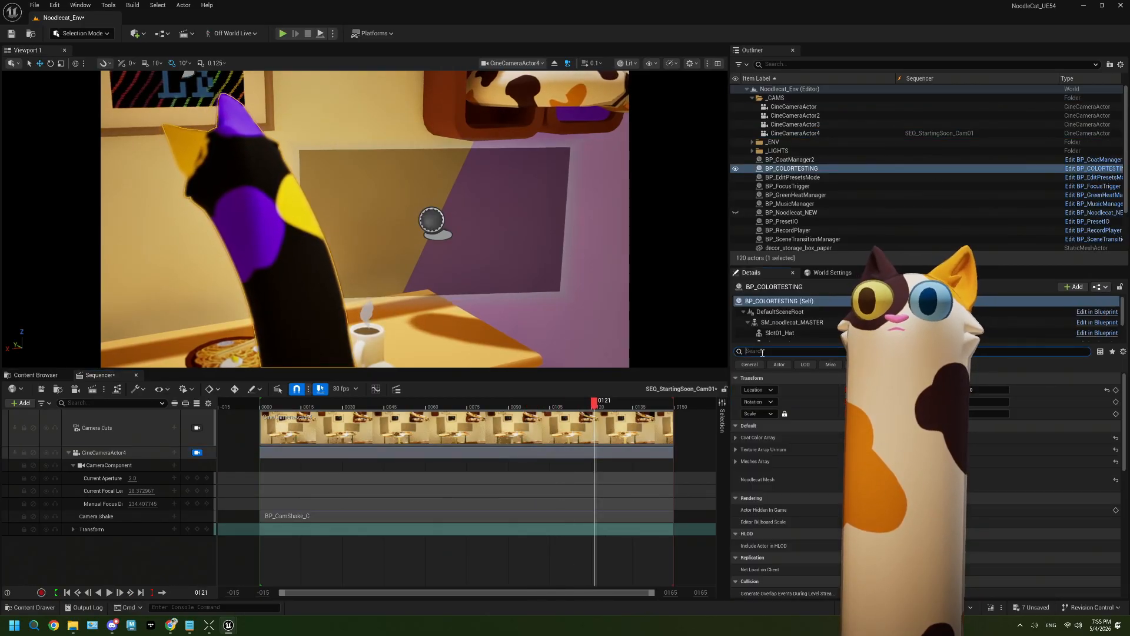
pyautogui.click(763, 352)
pyautogui.write('ee')
pyautogui.press('BackSpace')
pyautogui.write('dito')
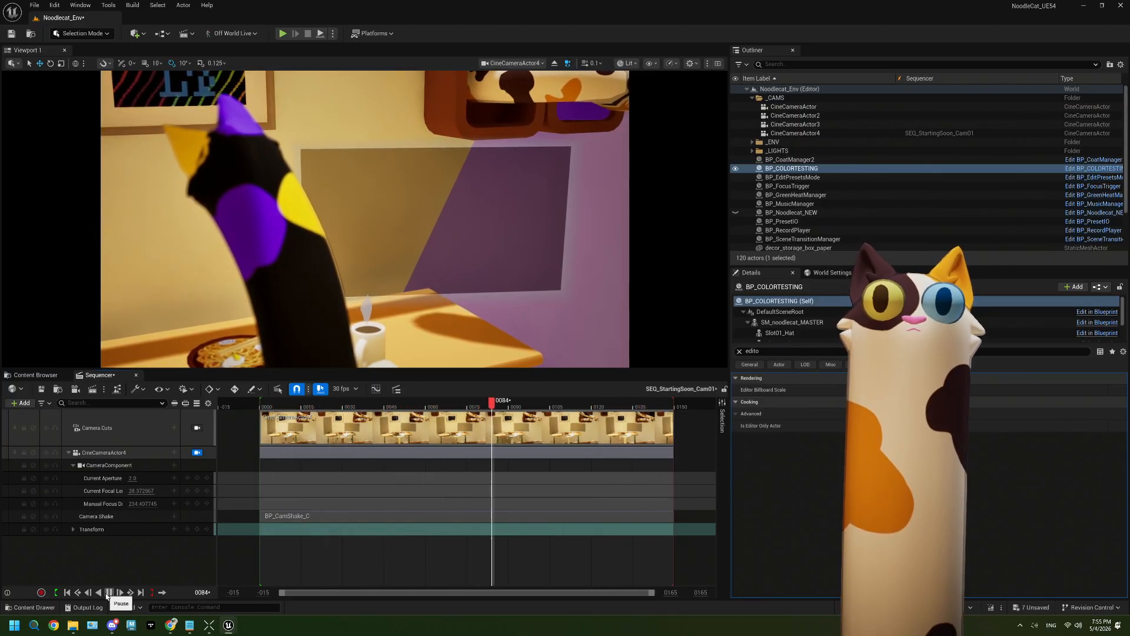
pyautogui.click(108, 593)
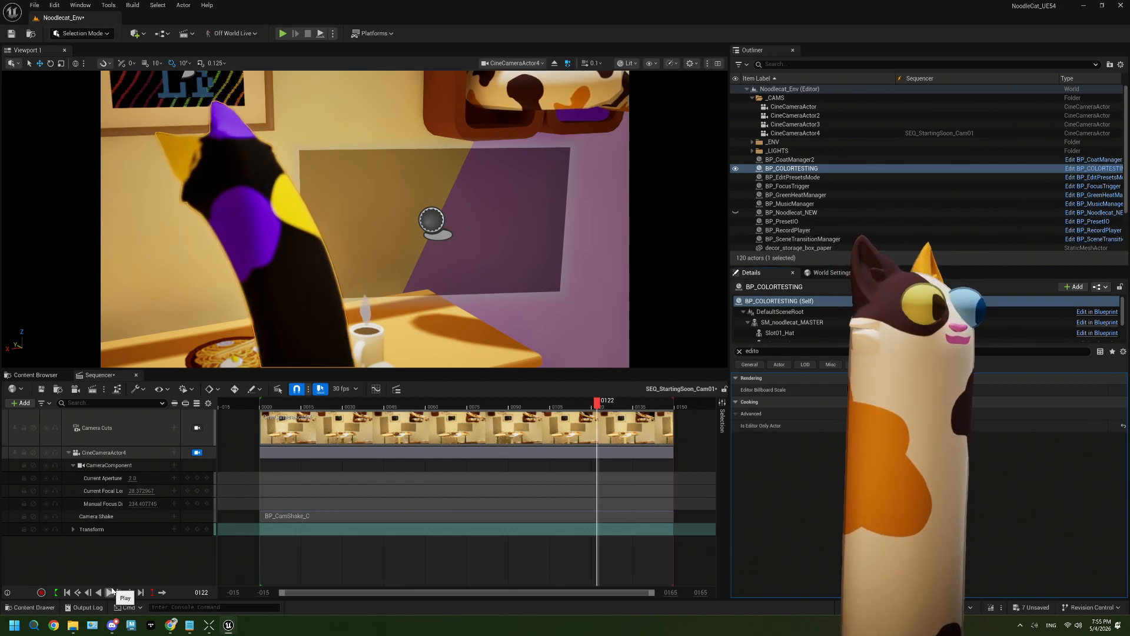
# Play SEQ_StartingSoon_Cam01 again to check the shake, pause it, and save the level
pyautogui.click(111, 591)
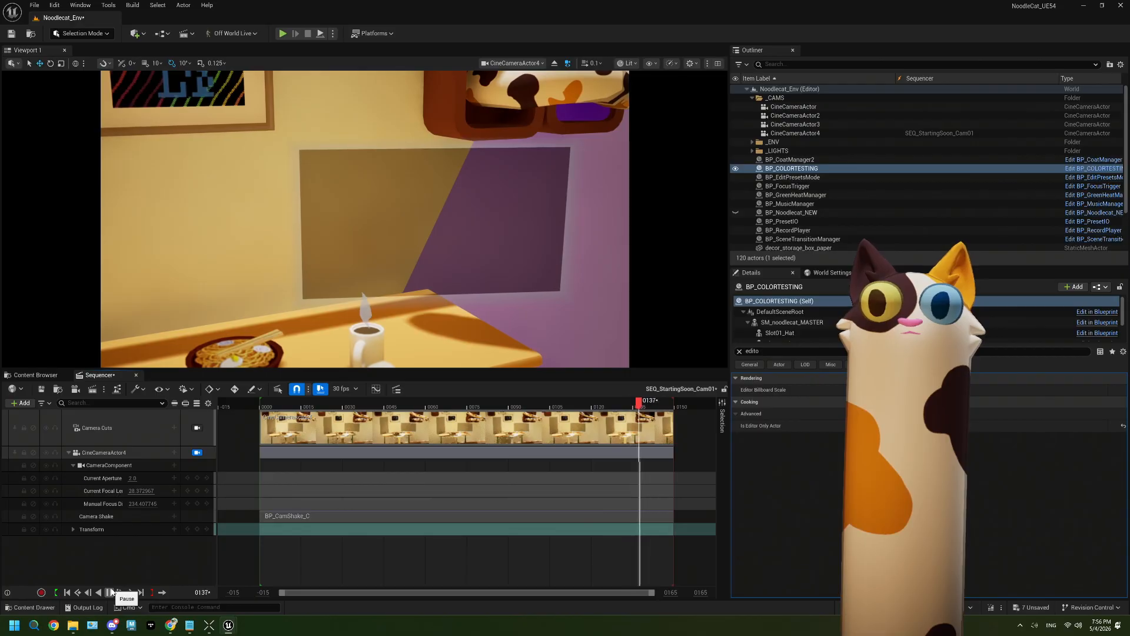
pyautogui.click(111, 592)
pyautogui.click(11, 34)
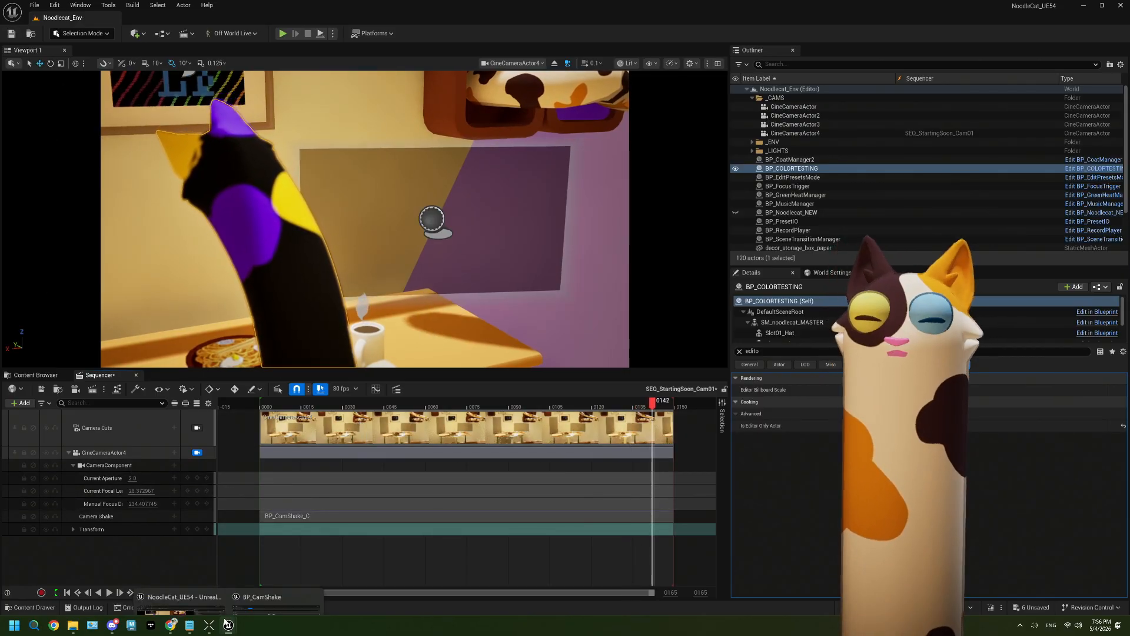
# Set the Location Frequency Multiplier of BP_CamShake to 0.2, then compile and save the blueprint
pyautogui.moveTo(227, 623)
pyautogui.click(259, 591)
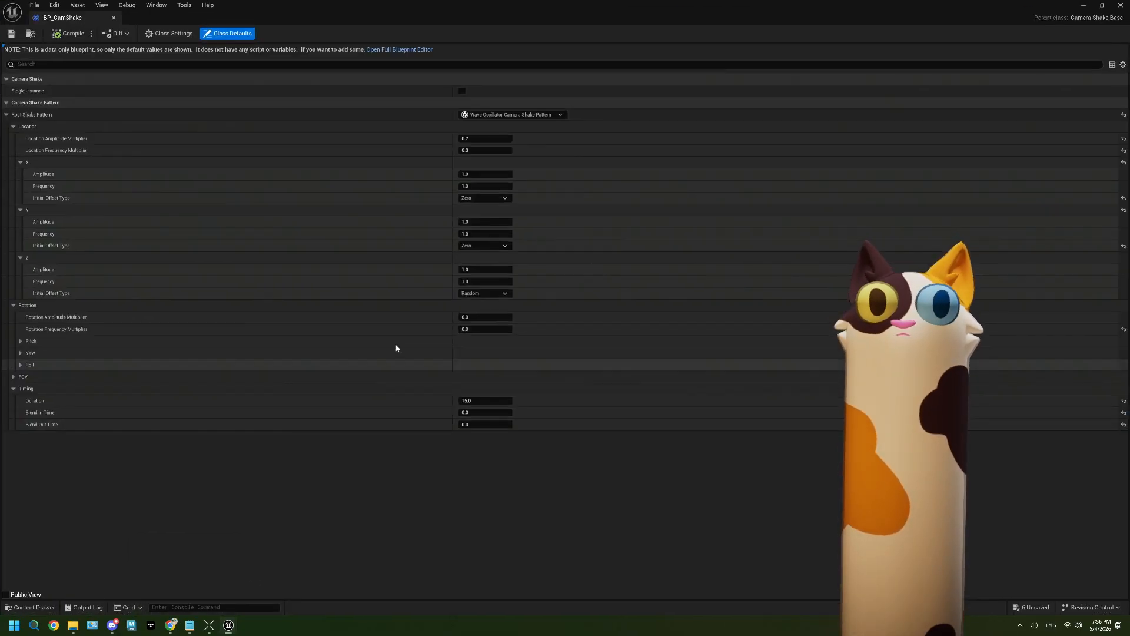
pyautogui.click(490, 151)
pyautogui.write('0.2')
pyautogui.press('Tab')
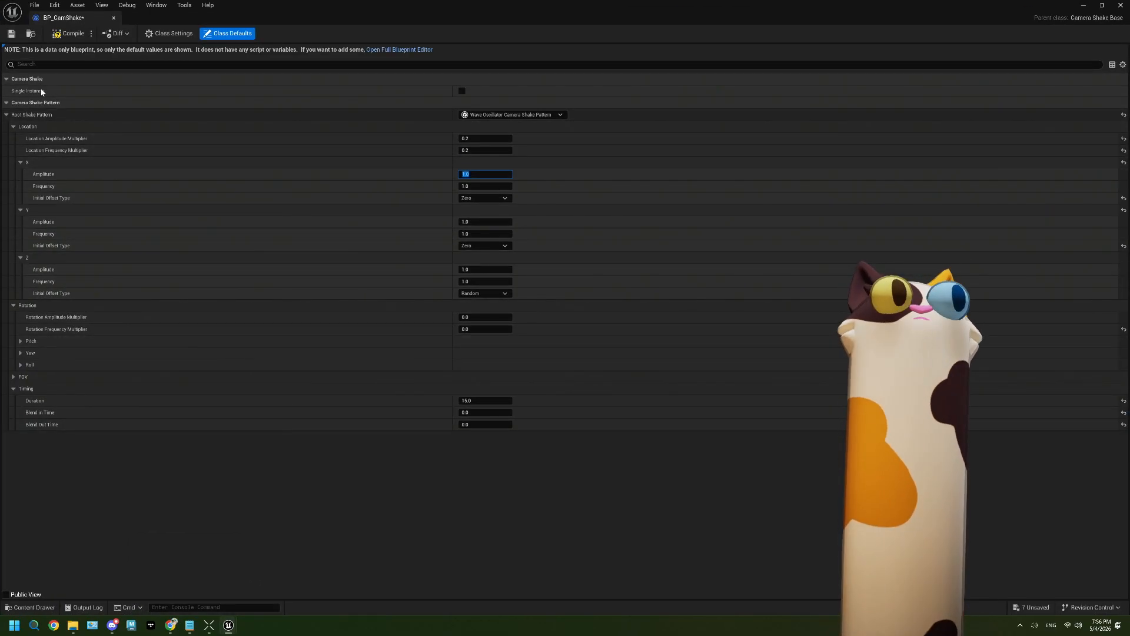
pyautogui.click(65, 33)
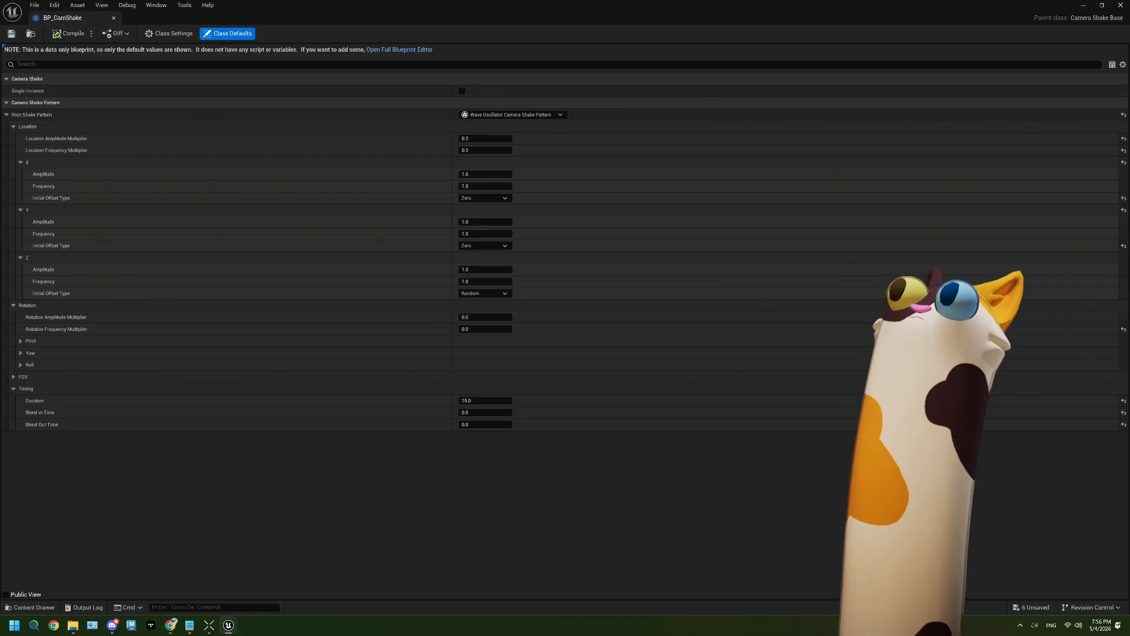
# Preview the sequence with the BP_CamShake window moved aside, and put that window away
pyautogui.moveTo(979, 16); pyautogui.dragTo(832, 431)
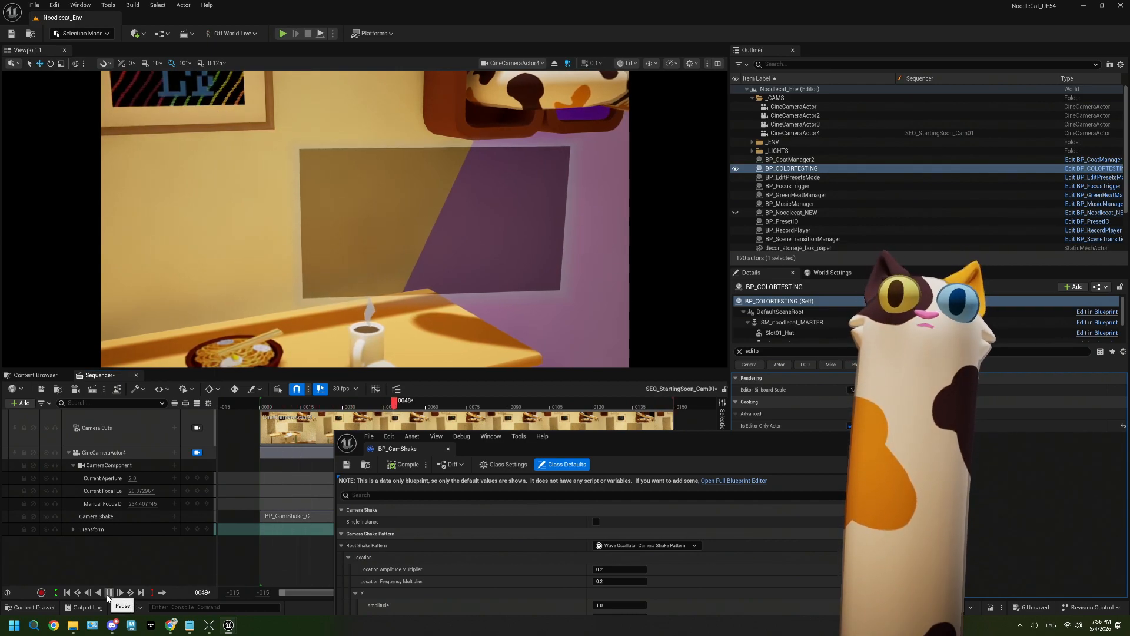
pyautogui.click(108, 598)
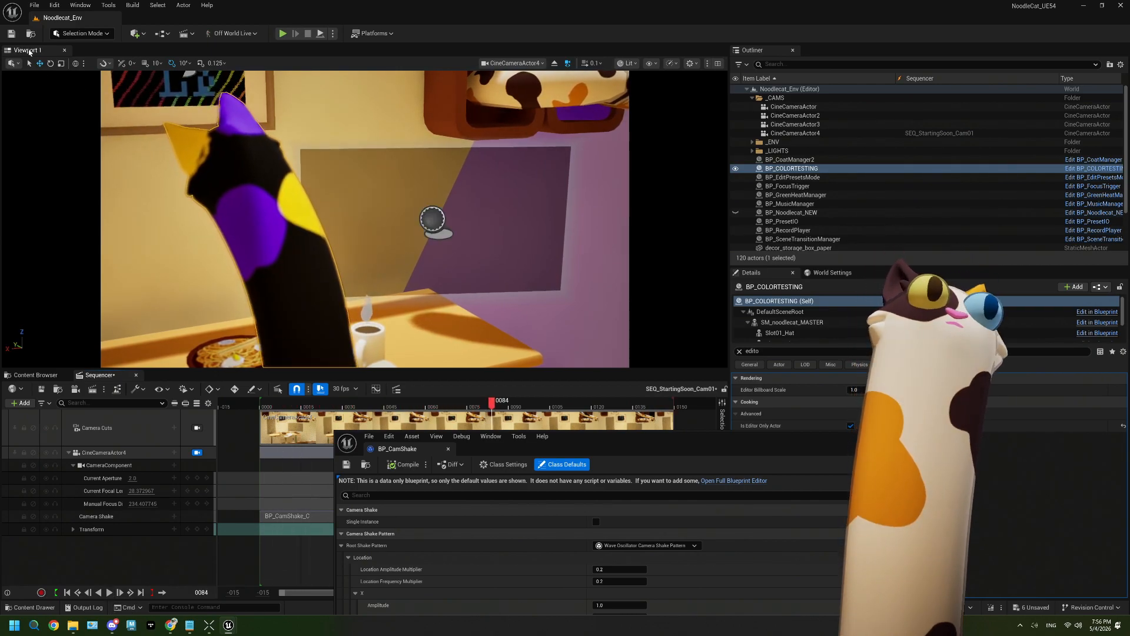
pyautogui.click(948, 436)
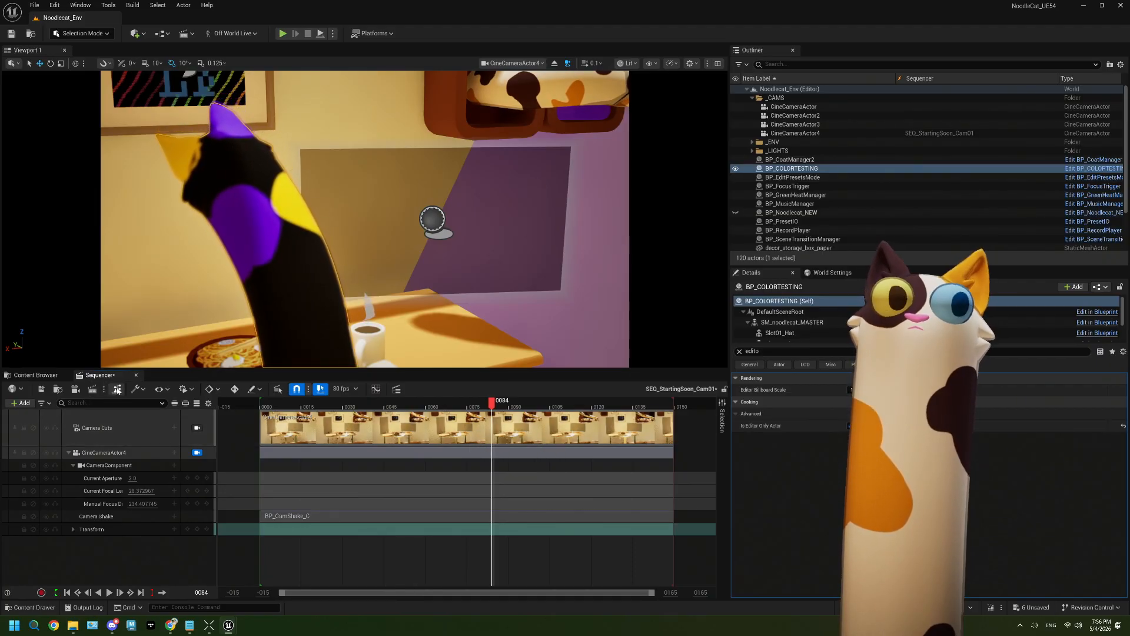
pyautogui.click(51, 380)
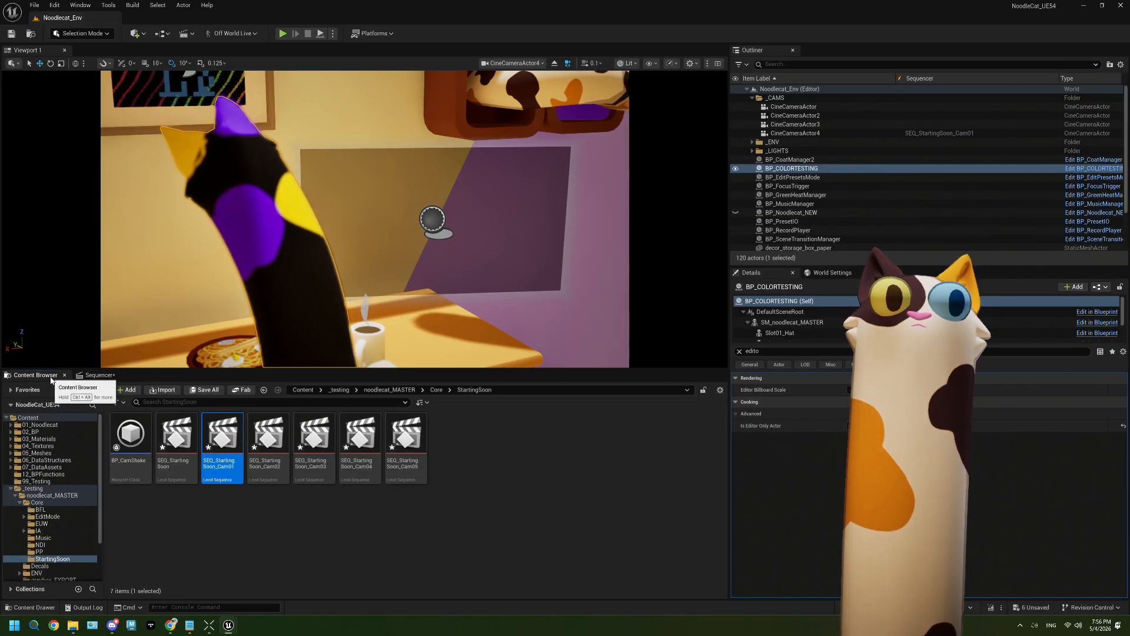
pyautogui.click(99, 375)
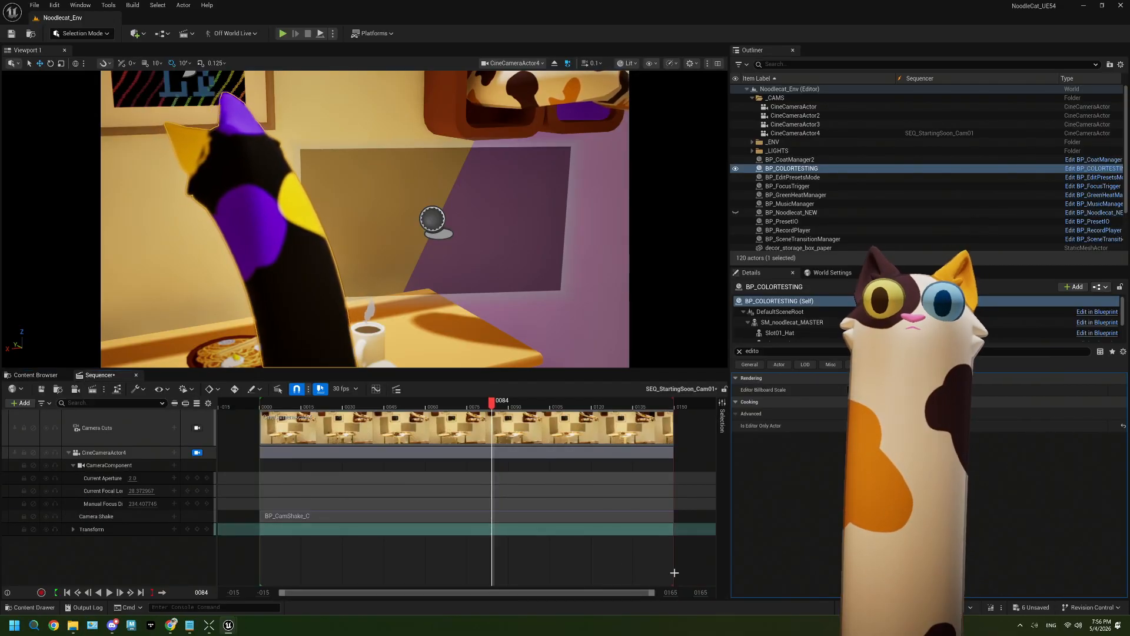
pyautogui.click(700, 593)
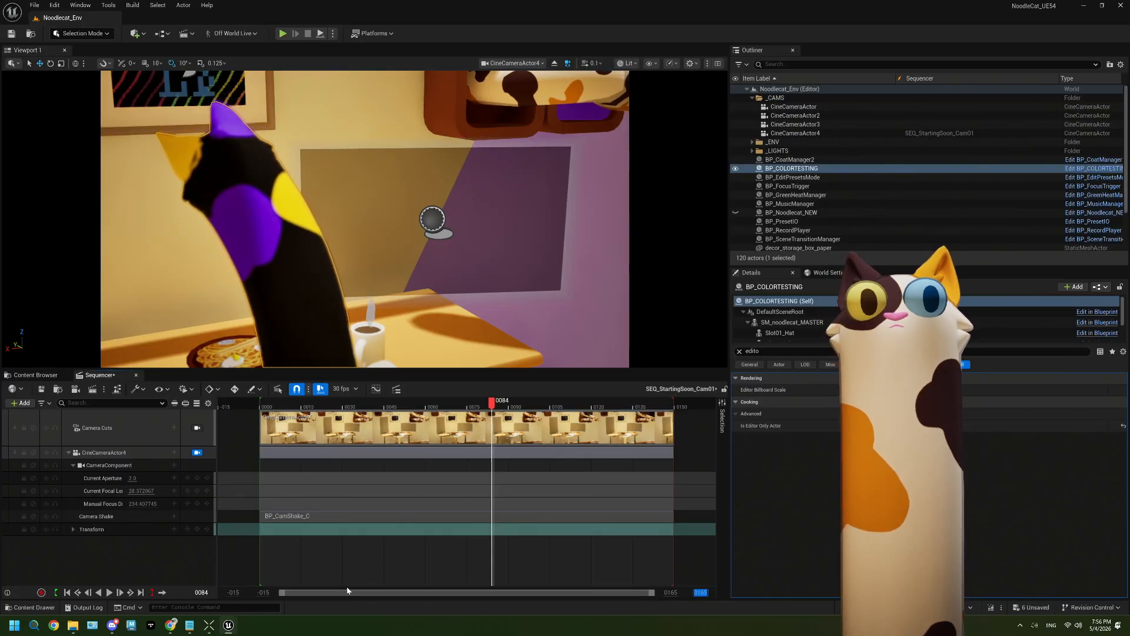
pyautogui.click(672, 592)
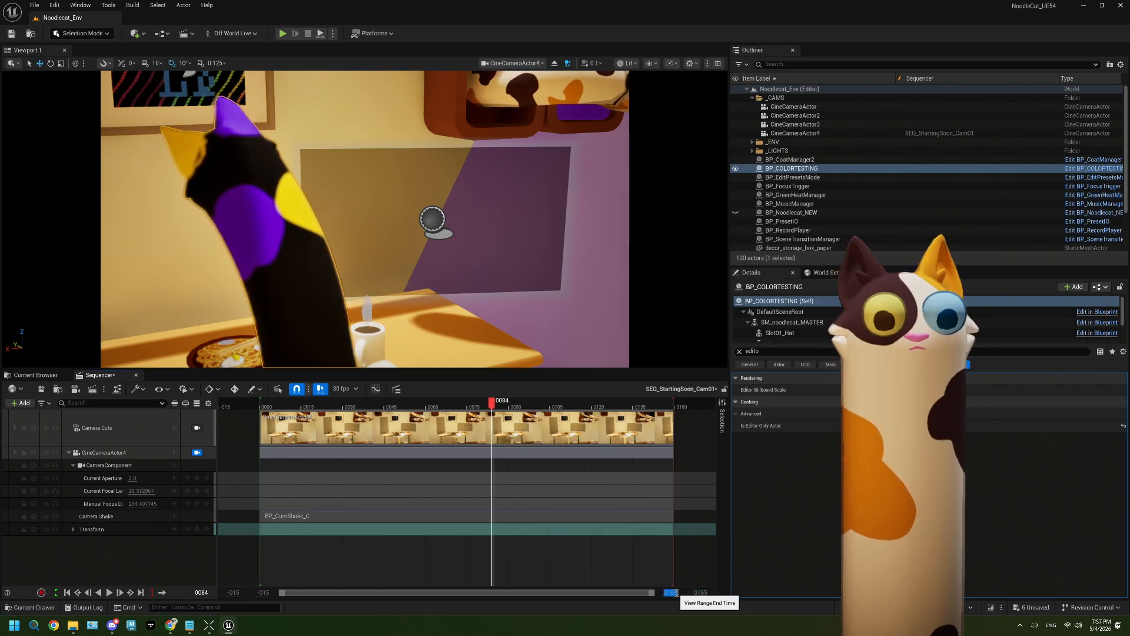
pyautogui.moveTo(654, 594)
pyautogui.mouseDown()
pyautogui.moveTo(644, 595)
pyautogui.moveTo(661, 595)
pyautogui.mouseUp()
pyautogui.click(673, 404)
pyautogui.moveTo(674, 405); pyautogui.dragTo(641, 404)
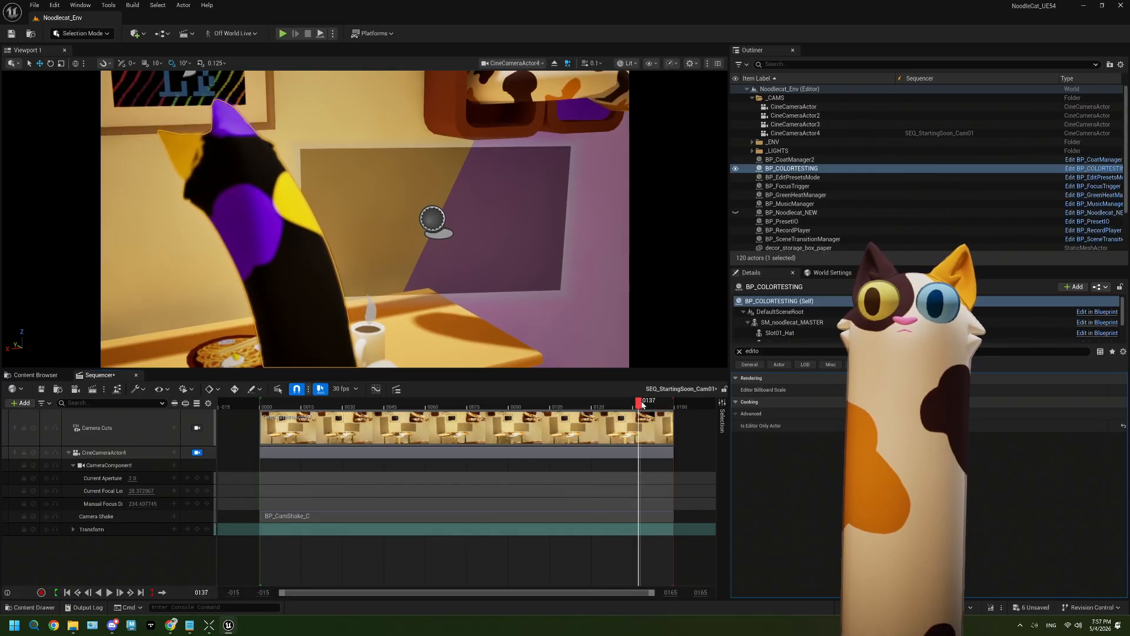
# Try setting the playback range end of SEQ_StartingSoon_Cam01 at frame 151 and a few frames further
pyautogui.click(141, 438)
pyautogui.click(674, 400)
pyautogui.moveTo(682, 404); pyautogui.dragTo(598, 407)
pyautogui.click(680, 400)
pyautogui.rightClick(679, 401)
pyautogui.click(677, 402)
pyautogui.rightClick(678, 405)
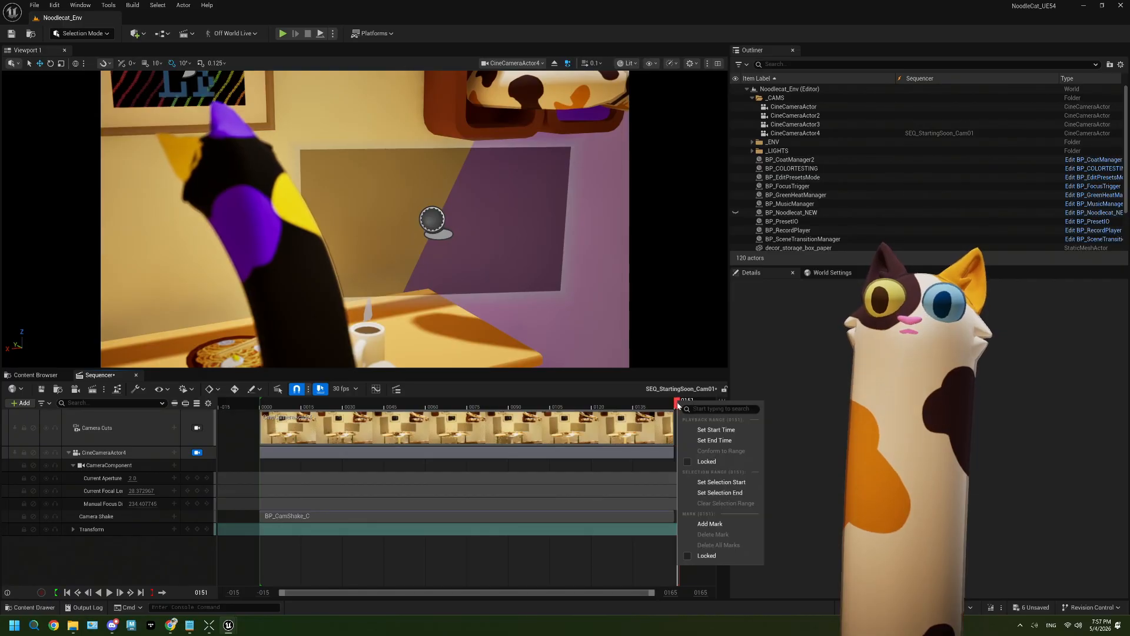
pyautogui.click(710, 440)
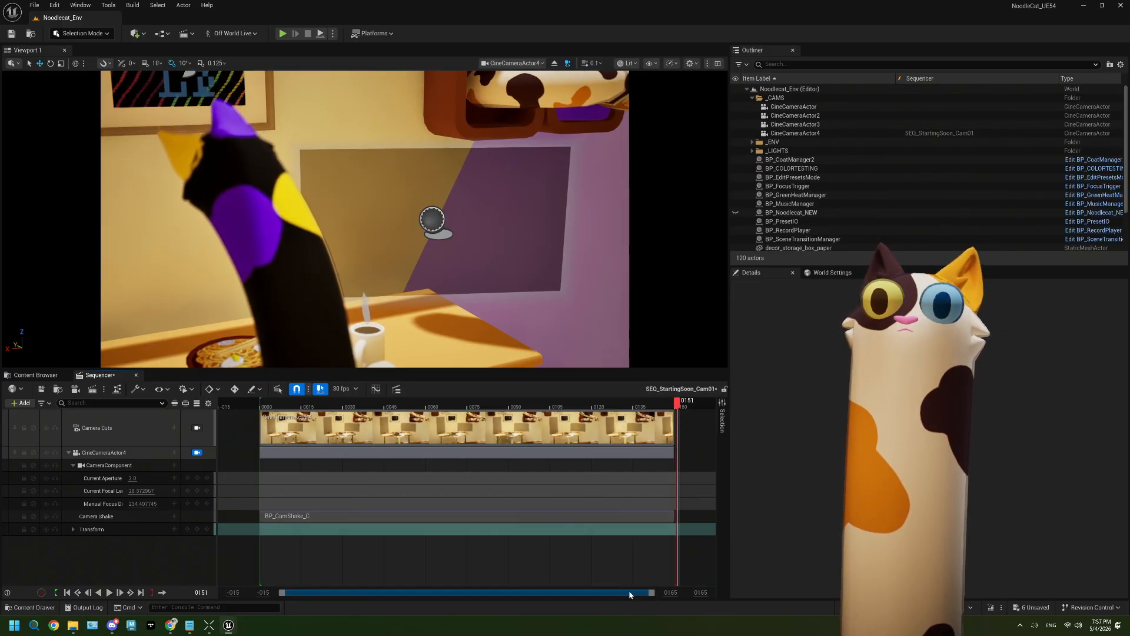
pyautogui.rightClick(700, 407)
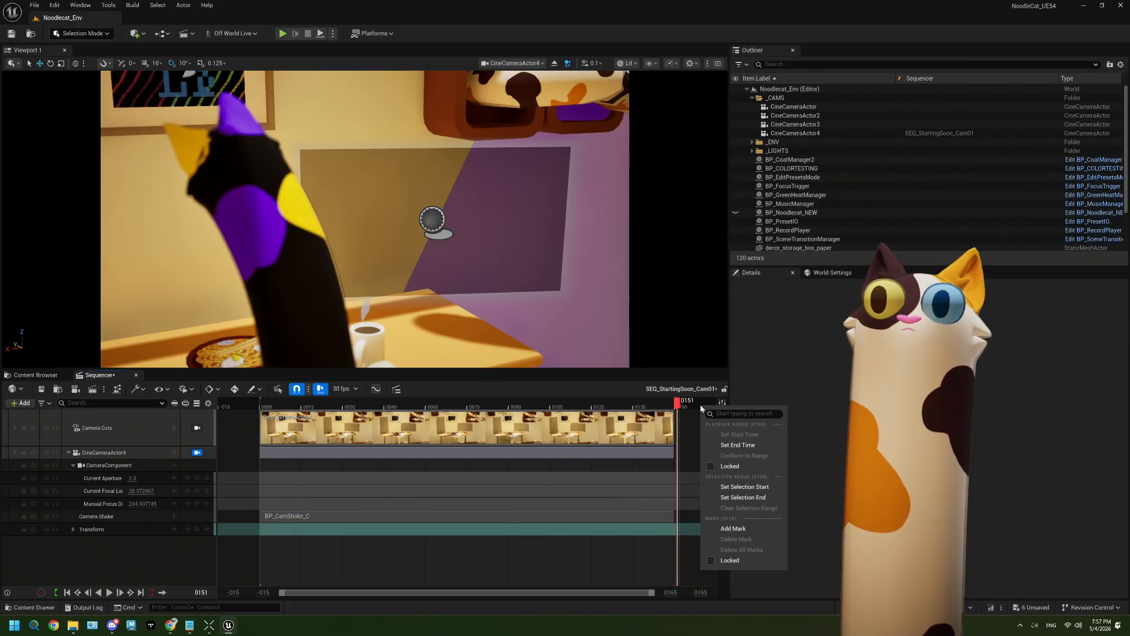
pyautogui.click(734, 452)
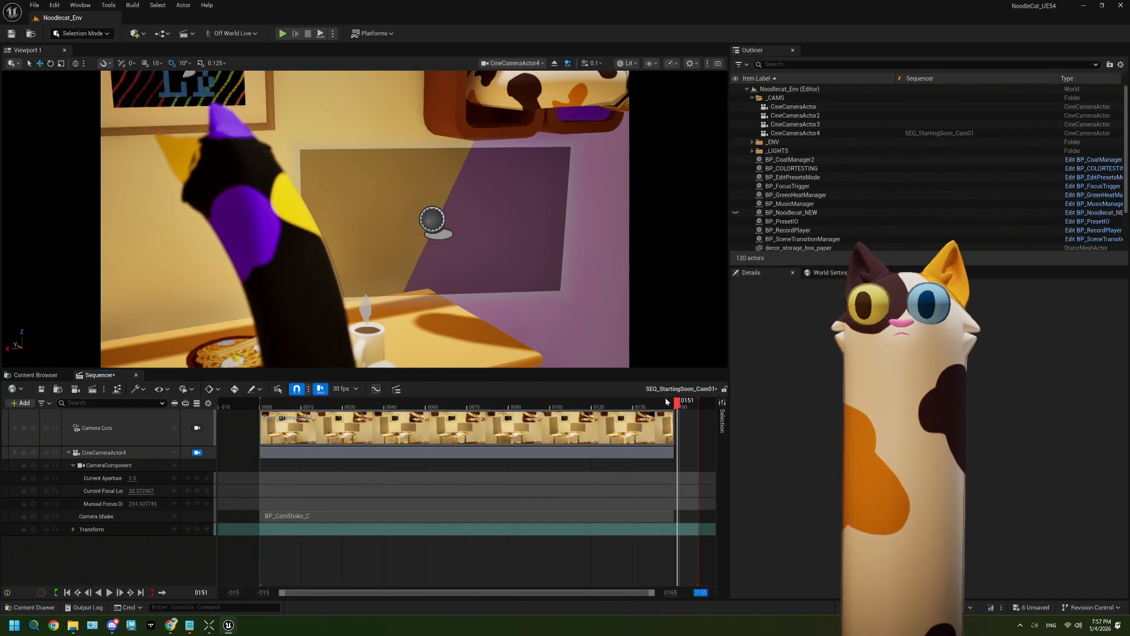
# Set the end of the sequence's working range to frame 500 and widen the visible timeline to cover it
pyautogui.click(687, 405)
pyautogui.moveTo(691, 403); pyautogui.dragTo(693, 403)
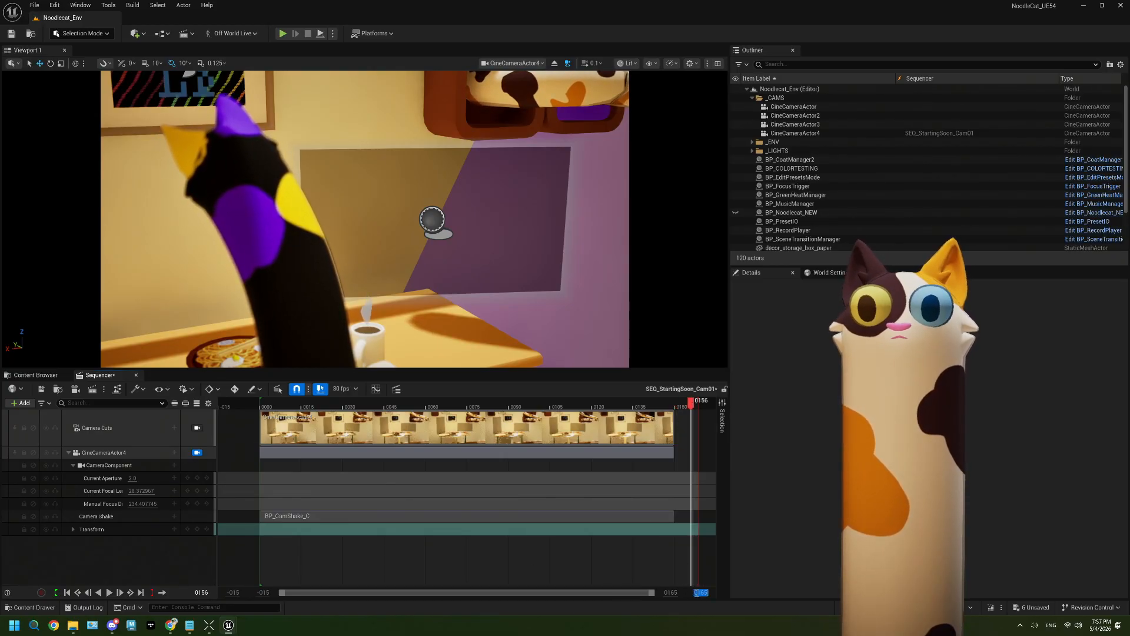
pyautogui.write('500')
pyautogui.press('Return')
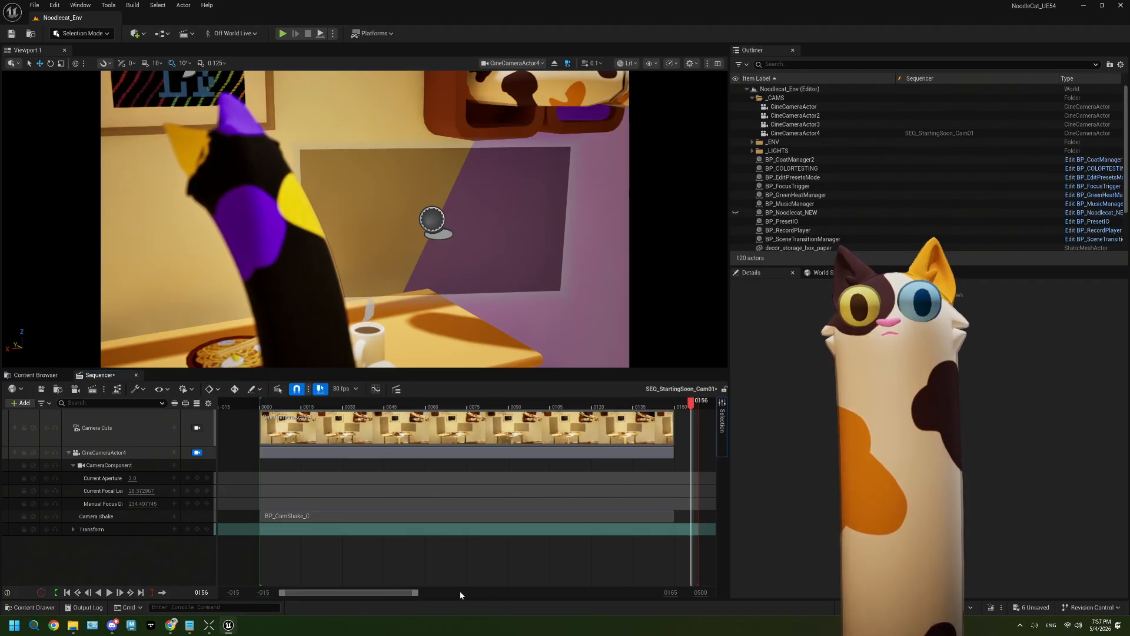
pyautogui.moveTo(415, 593); pyautogui.dragTo(652, 593)
# Set the playback range end to frame 450 and extend the BP_CamShake section to that frame
pyautogui.click(669, 407)
pyautogui.rightClick(669, 409)
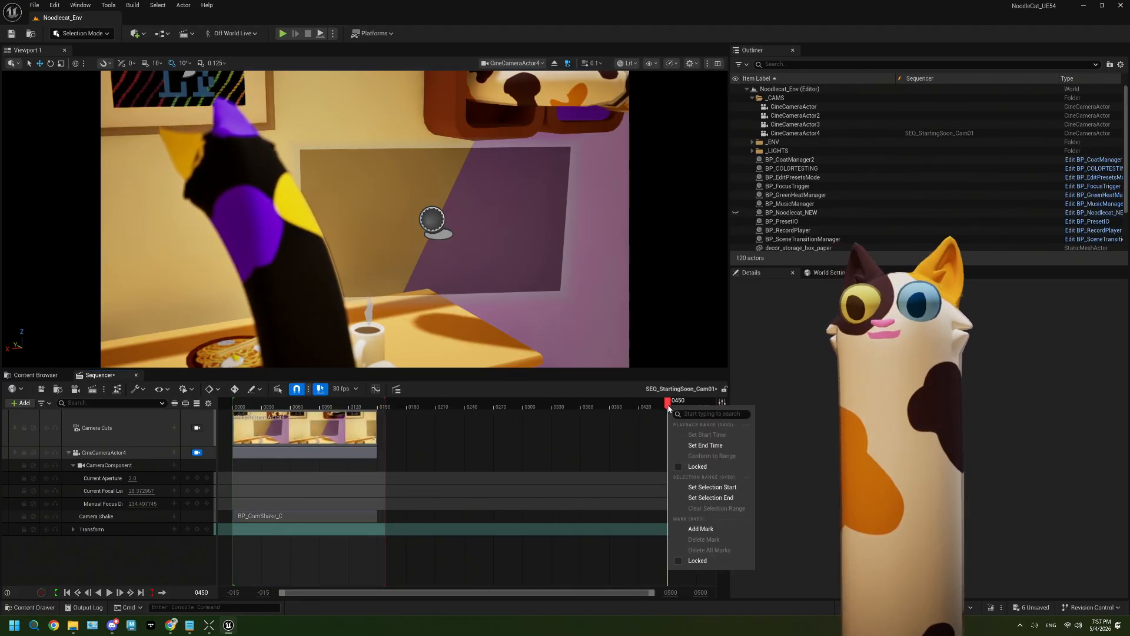
pyautogui.click(704, 445)
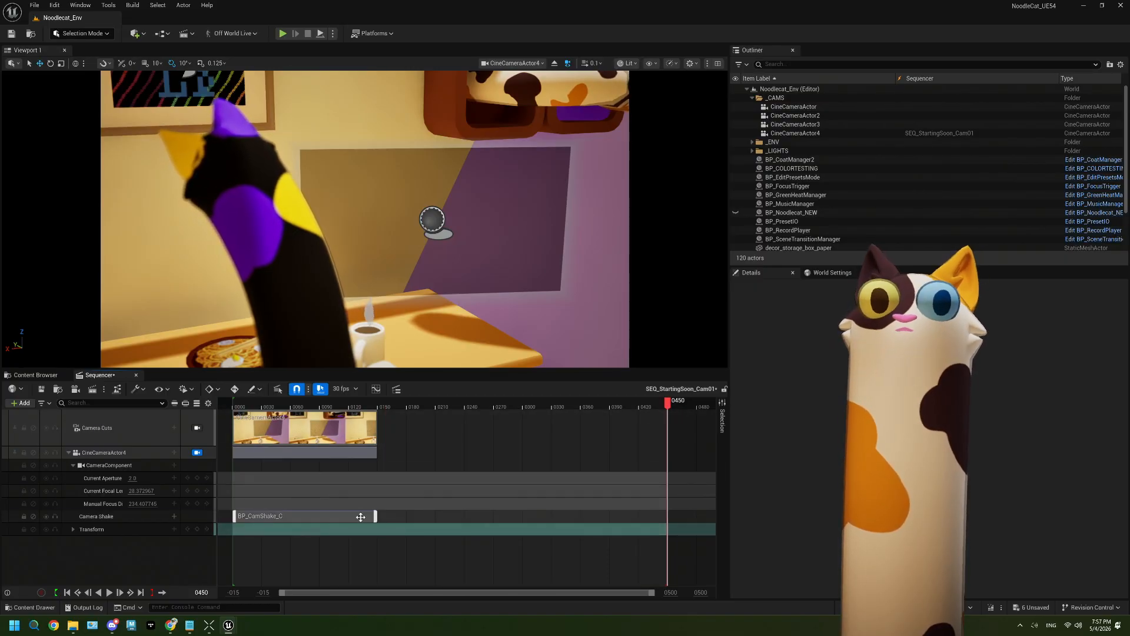
pyautogui.moveTo(374, 518); pyautogui.dragTo(664, 518)
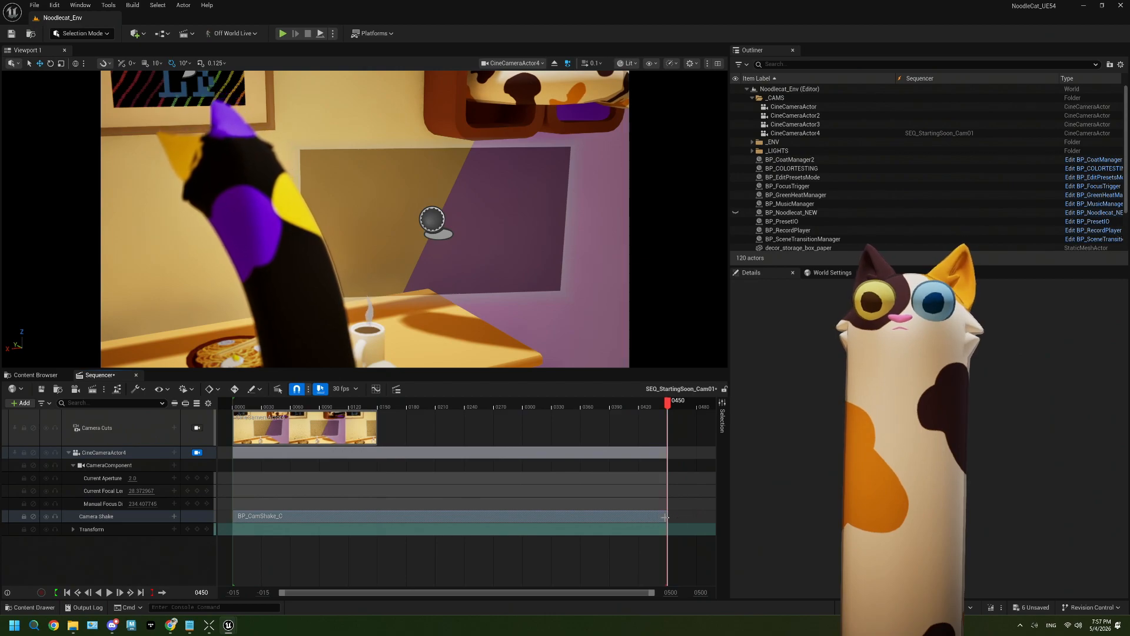
# Play back the extended SEQ_StartingSoon_Cam01 sequence and delete the old SEQ_StartingSoon_Cam02 to SEQ_StartingSoon_Cam05 assets
pyautogui.click(109, 593)
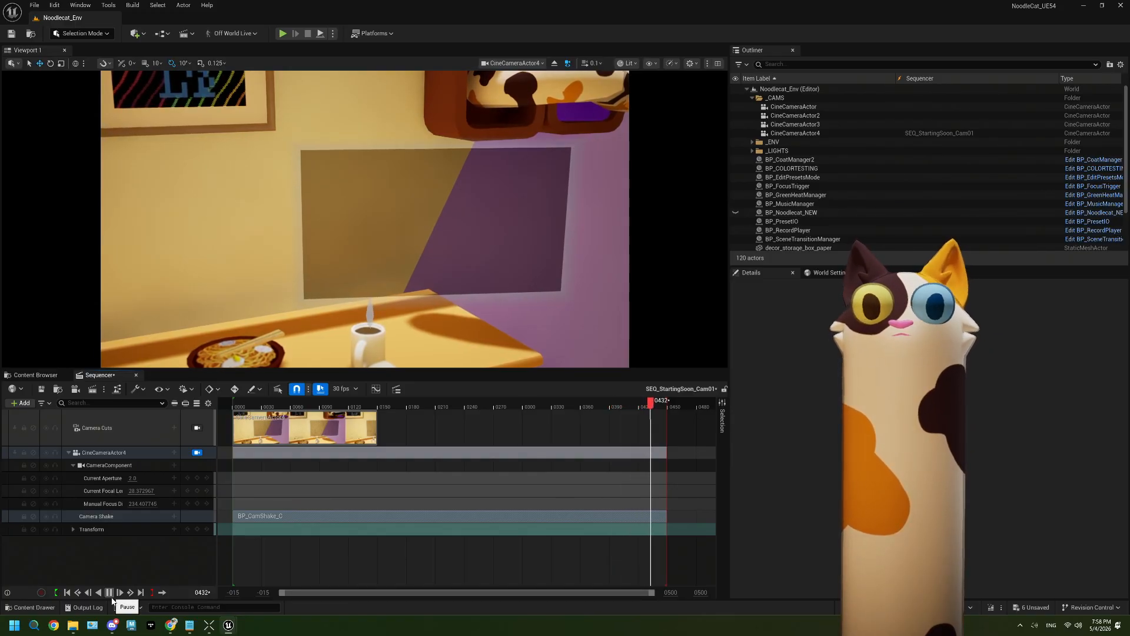
pyautogui.click(110, 595)
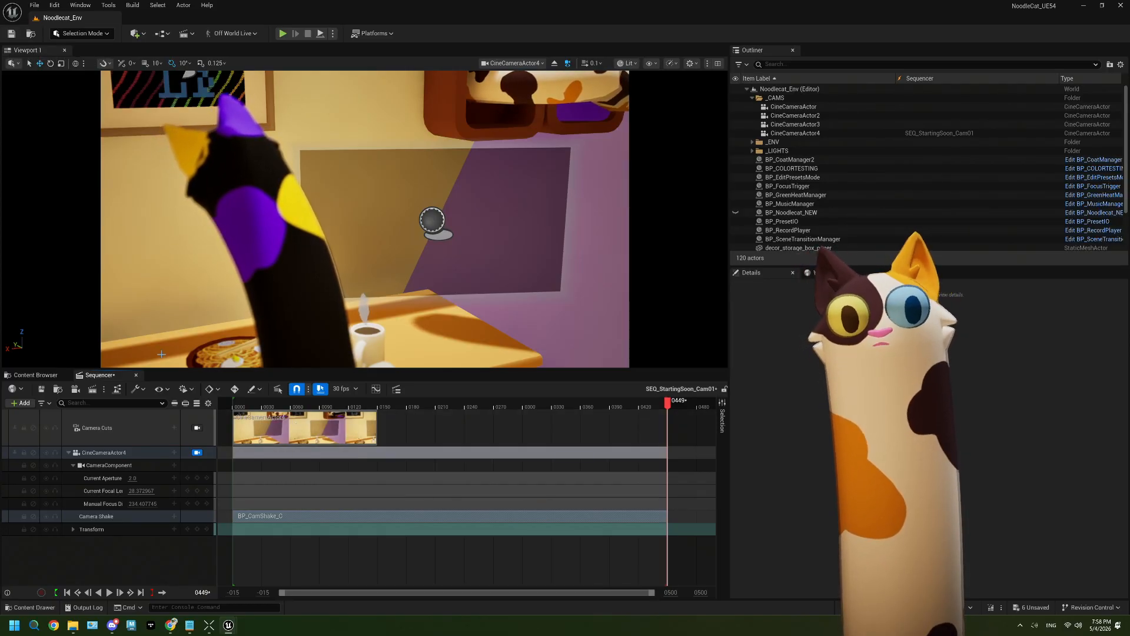
pyautogui.click(35, 375)
pyautogui.click(268, 445)
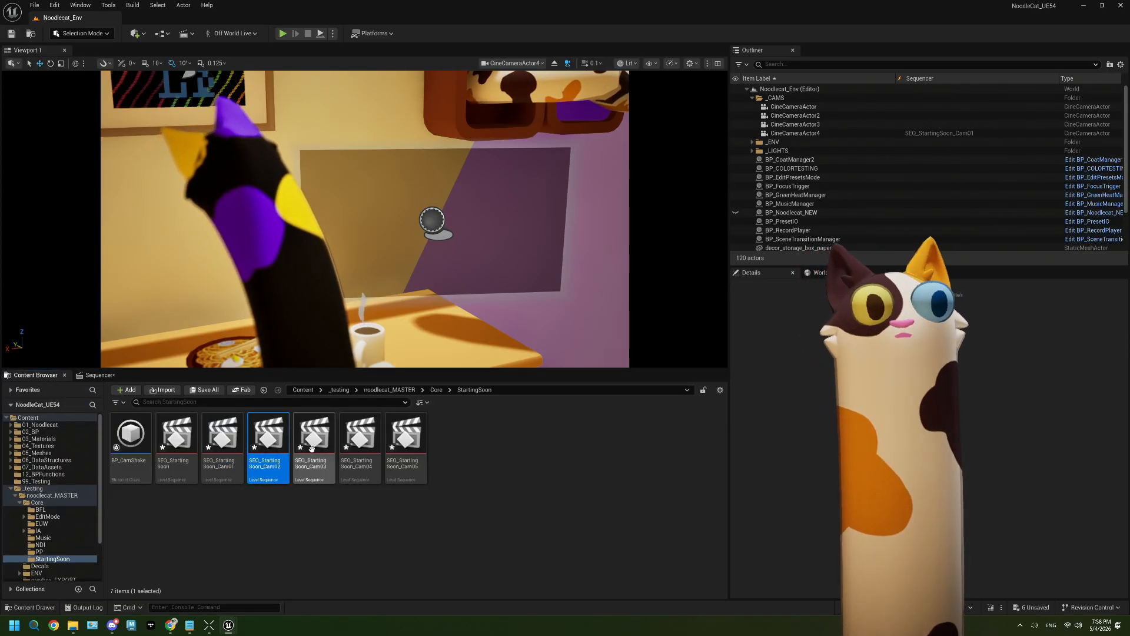
pyautogui.keyDown('shift'); pyautogui.click(403, 447); pyautogui.keyUp('shift')
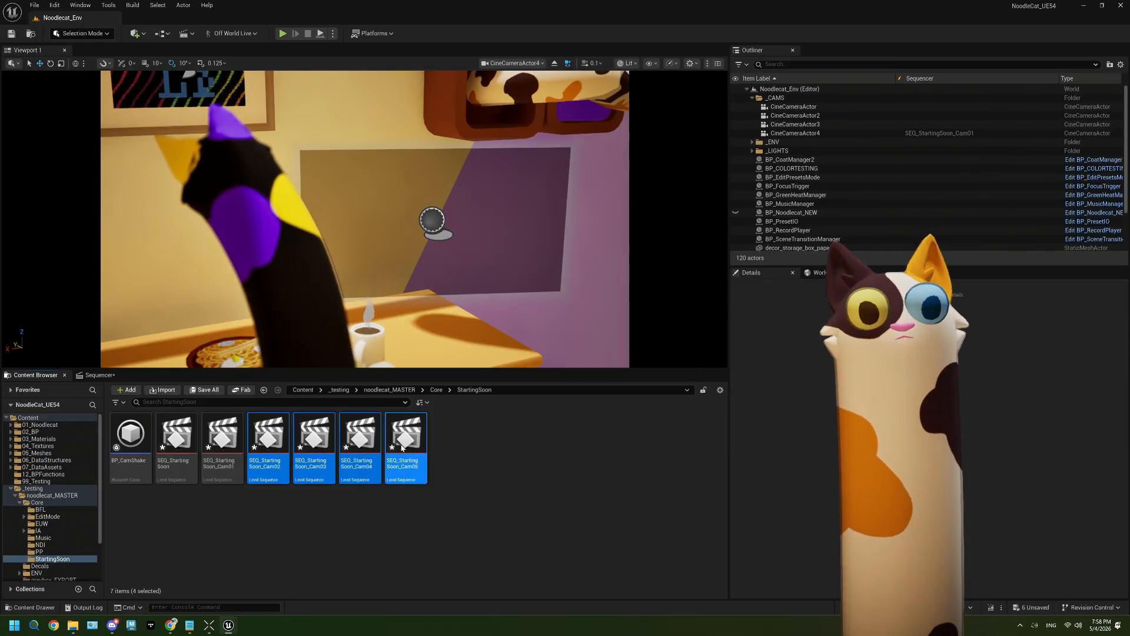
pyautogui.press('Delete')
pyautogui.click(498, 454)
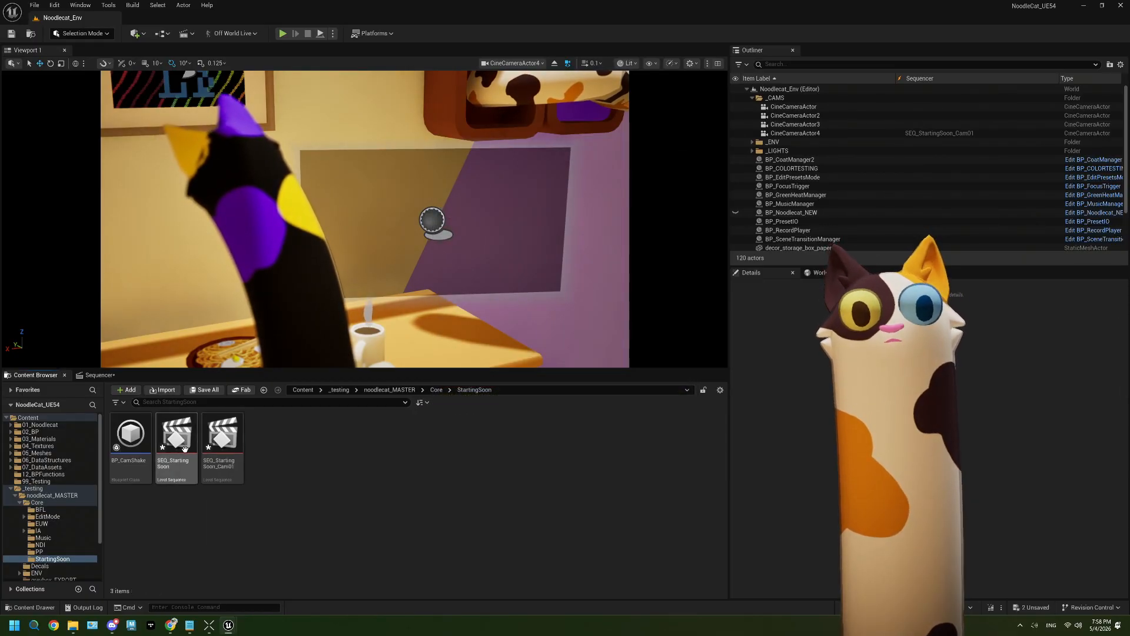
# Duplicate SEQ_StartingSoon_Cam01 as SEQ_StartingSoon_Cam02 in the StartingSoon folder
pyautogui.doubleClick(223, 436)
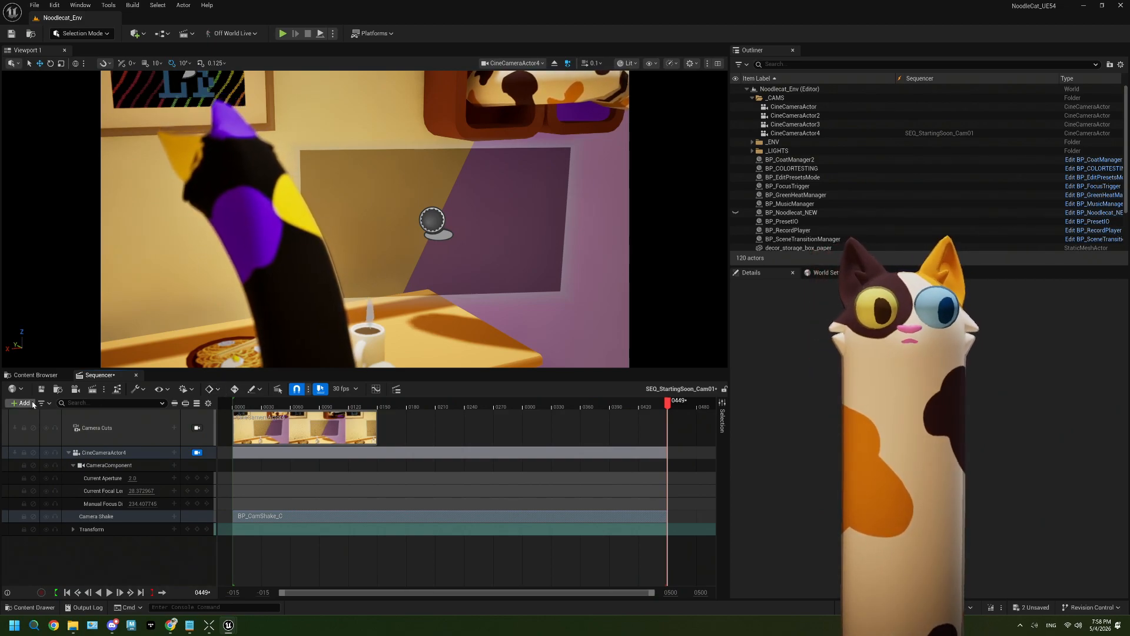
pyautogui.click(14, 376)
pyautogui.rightClick(223, 438)
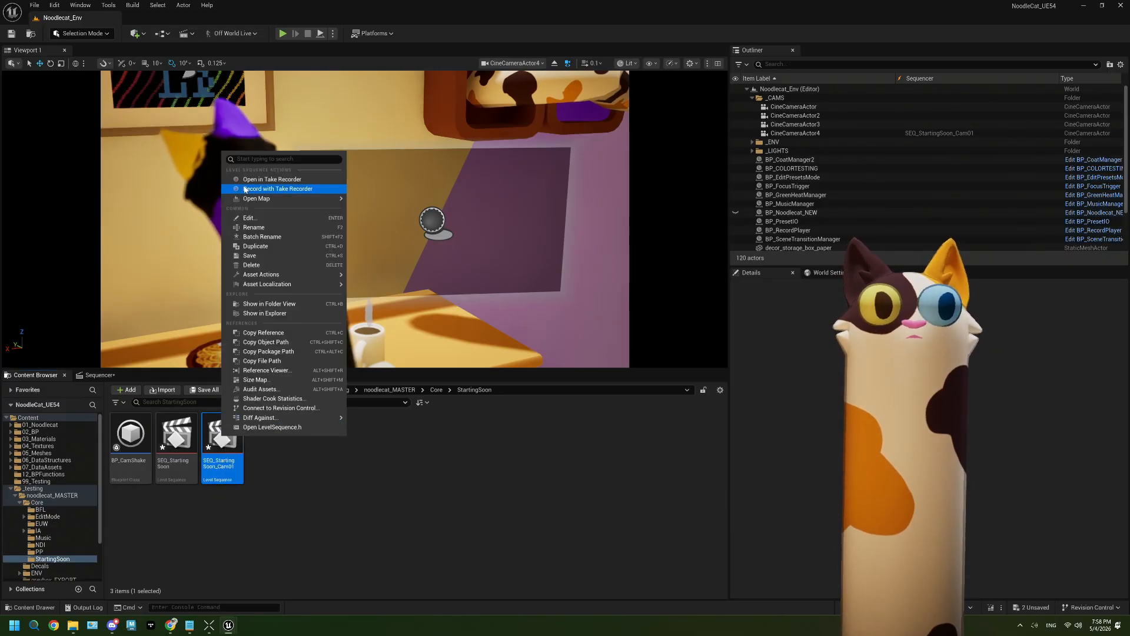
pyautogui.click(256, 247)
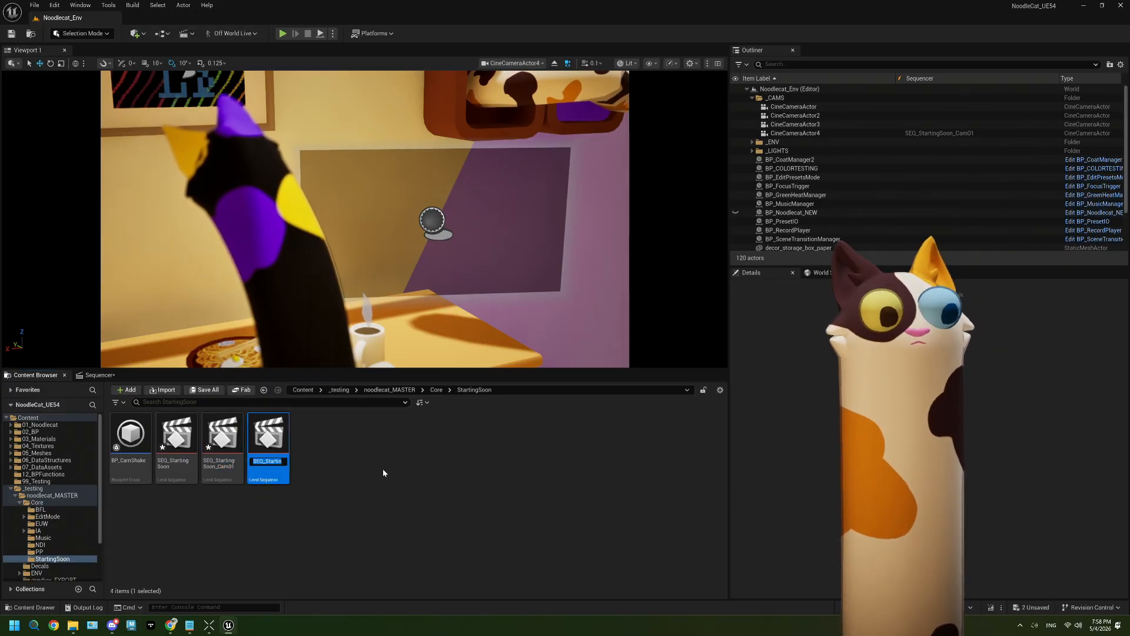
pyautogui.press('Return')
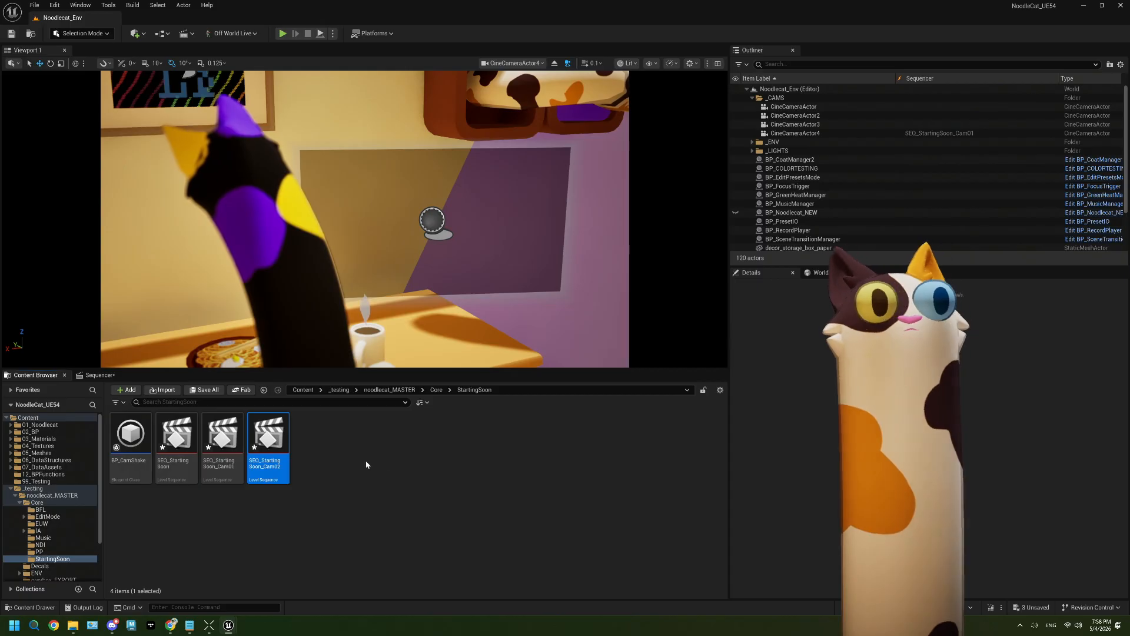
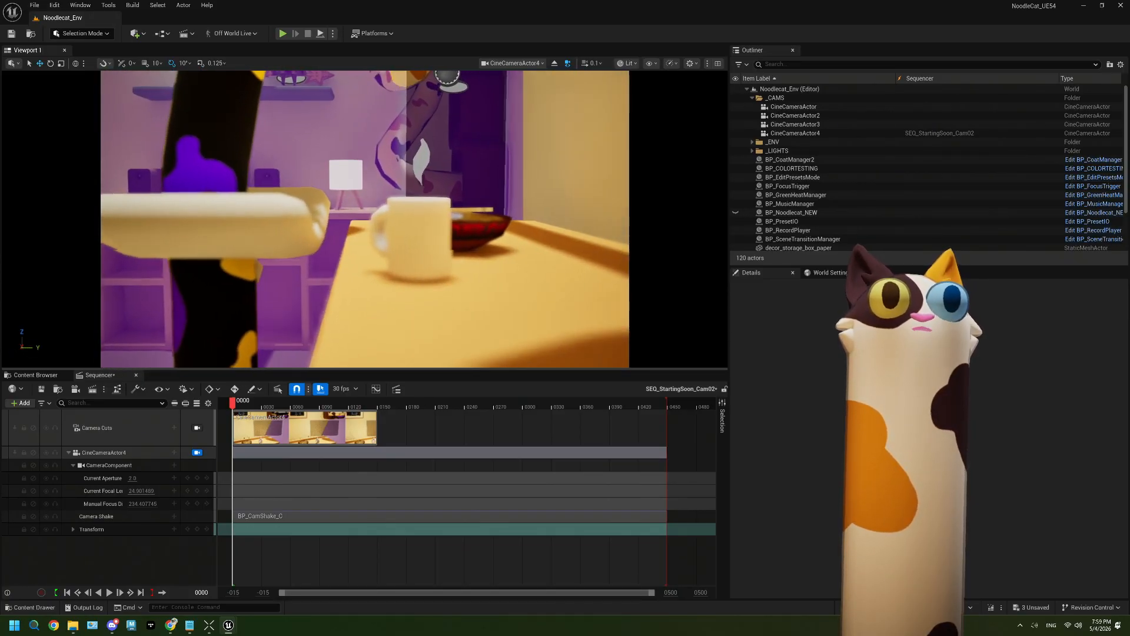
# Reframe the Cam02 camera on the table with the bowl and mug and the stool beside it, using a focal length of about 29.16
pyautogui.moveTo(365, 219); pyautogui.dragTo(362, 159, button='right')
pyautogui.moveTo(444, 217); pyautogui.dragTo(255, 149, button='right')
pyautogui.moveTo(288, 286); pyautogui.dragTo(217, 312, button='right')
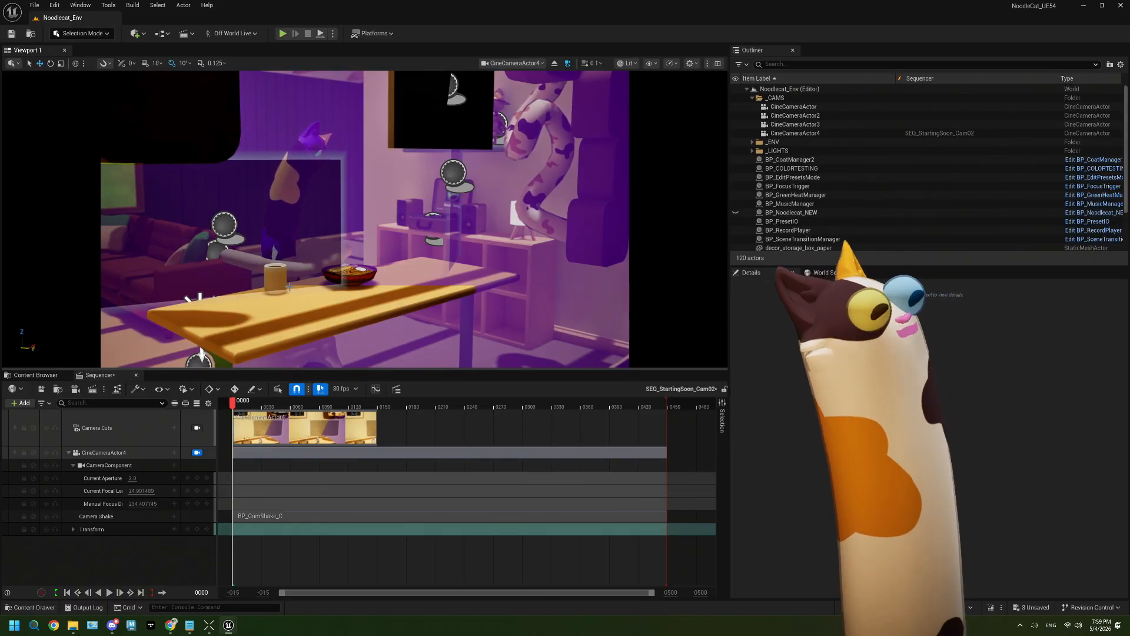
pyautogui.moveTo(288, 286); pyautogui.dragTo(79, 309, button='right')
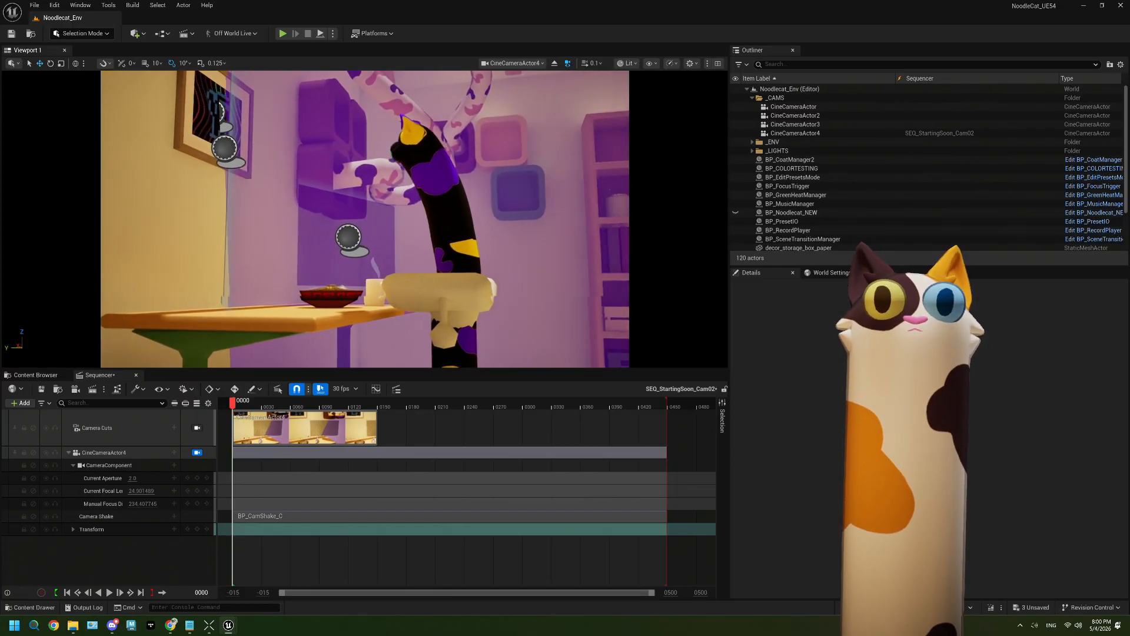
pyautogui.moveTo(139, 491); pyautogui.dragTo(154, 491)
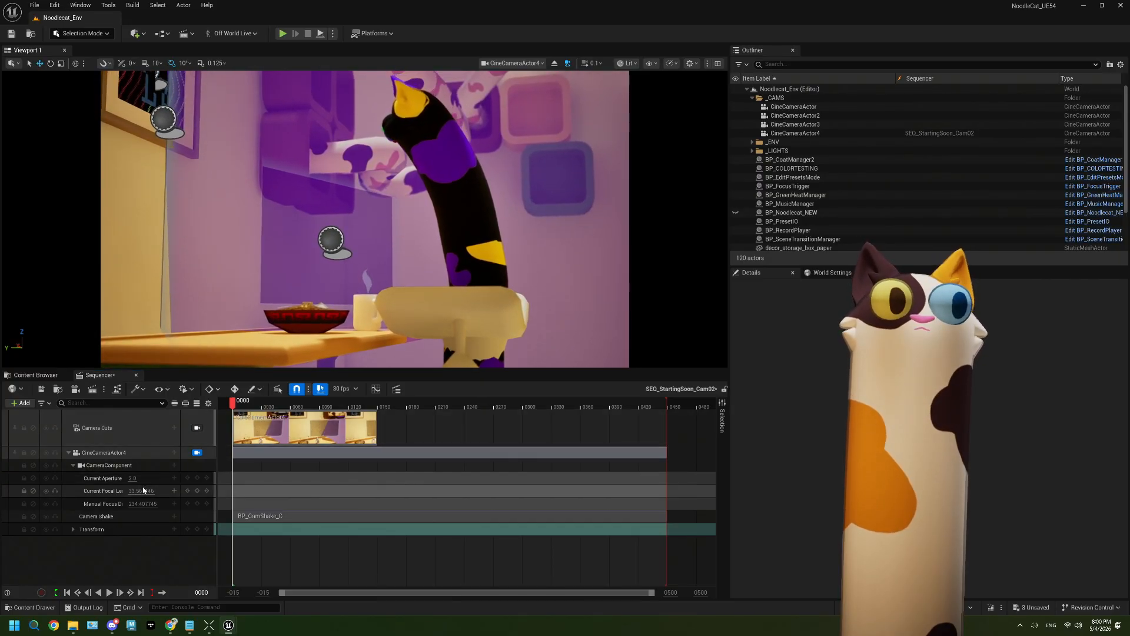
pyautogui.moveTo(364, 219); pyautogui.dragTo(421, 256, button='right')
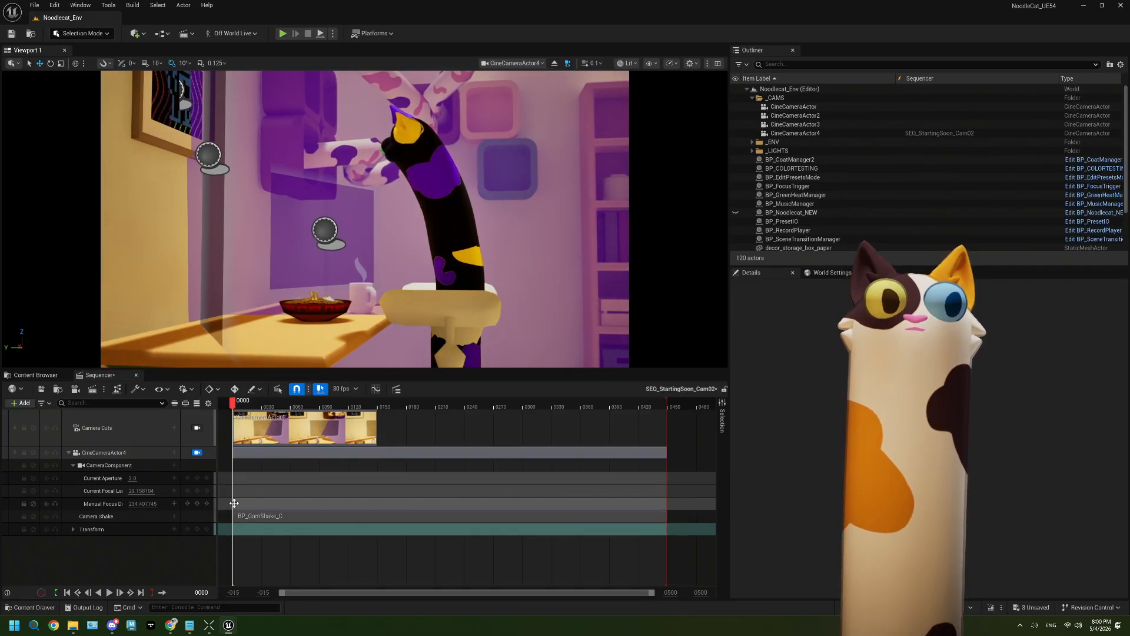
# Set the Cam02 camera's manual focus distance to about 205.79 and its current aperture to 2.8
pyautogui.moveTo(153, 503); pyautogui.dragTo(142, 503)
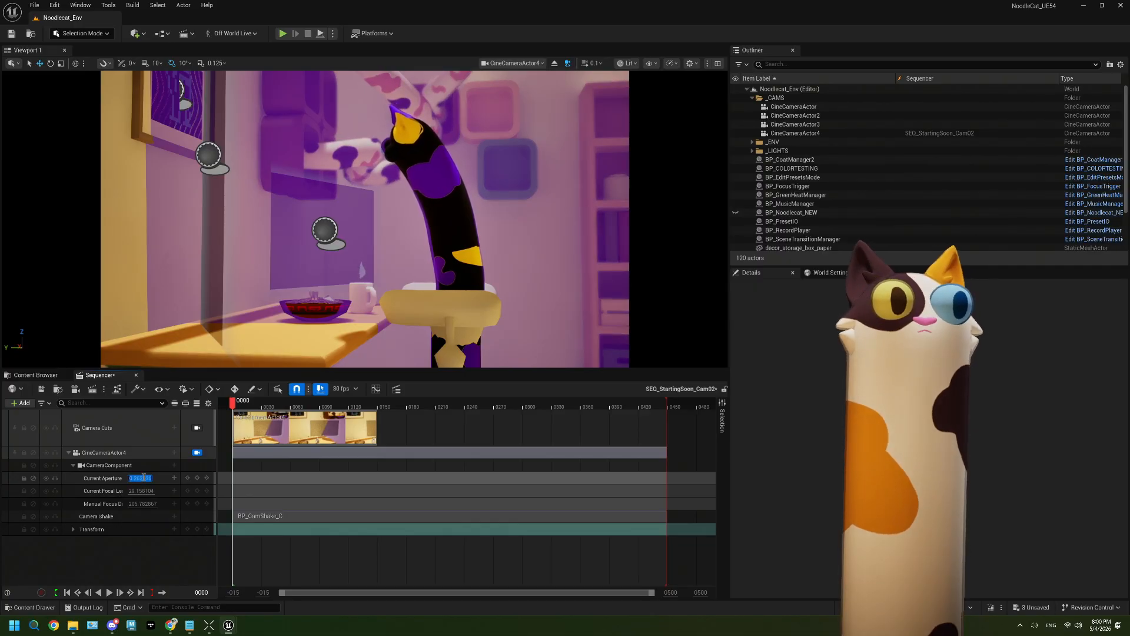
pyautogui.press('Tab')
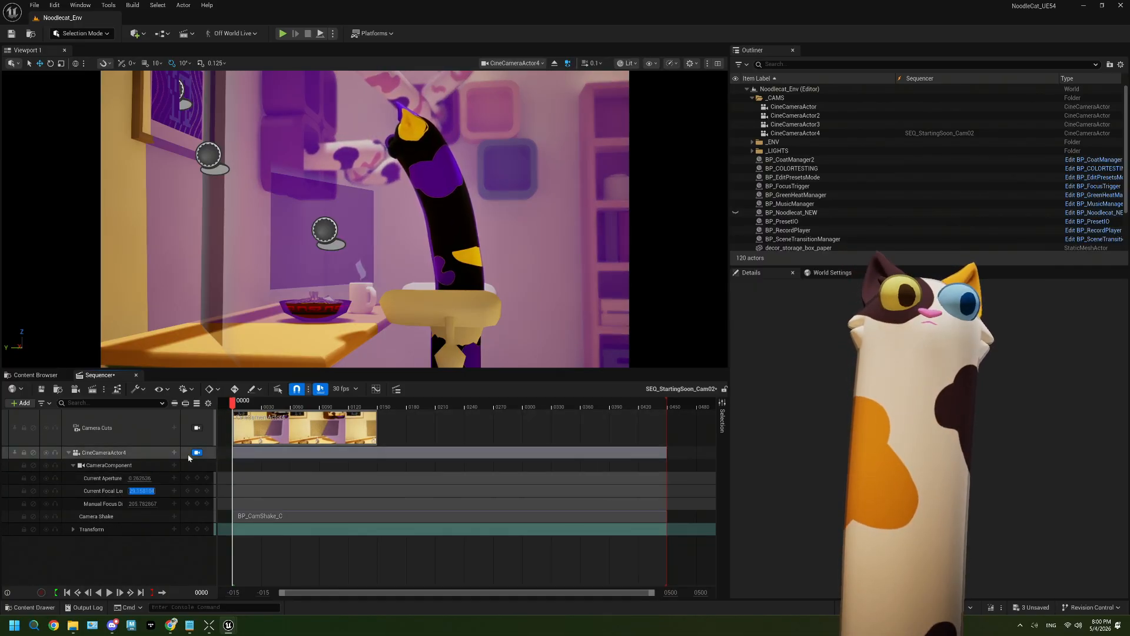
pyautogui.click(141, 478)
pyautogui.write('2.8')
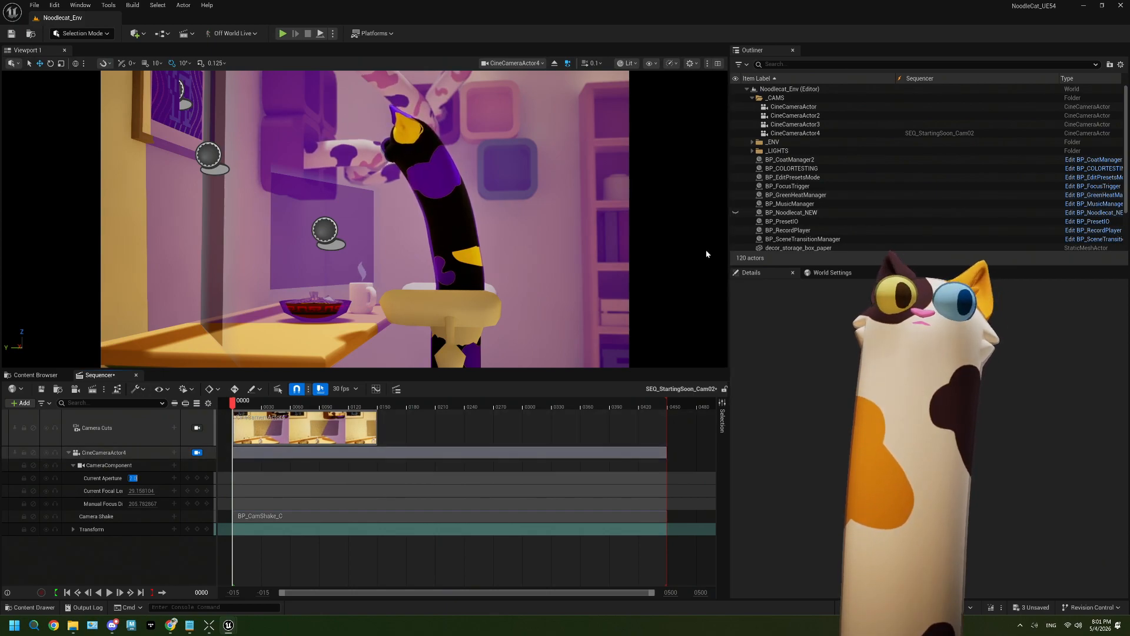
# Turn off Draw Debug Focus Plane for CineCameraActor4 and lower its current aperture to about 0.83
pyautogui.click(859, 134)
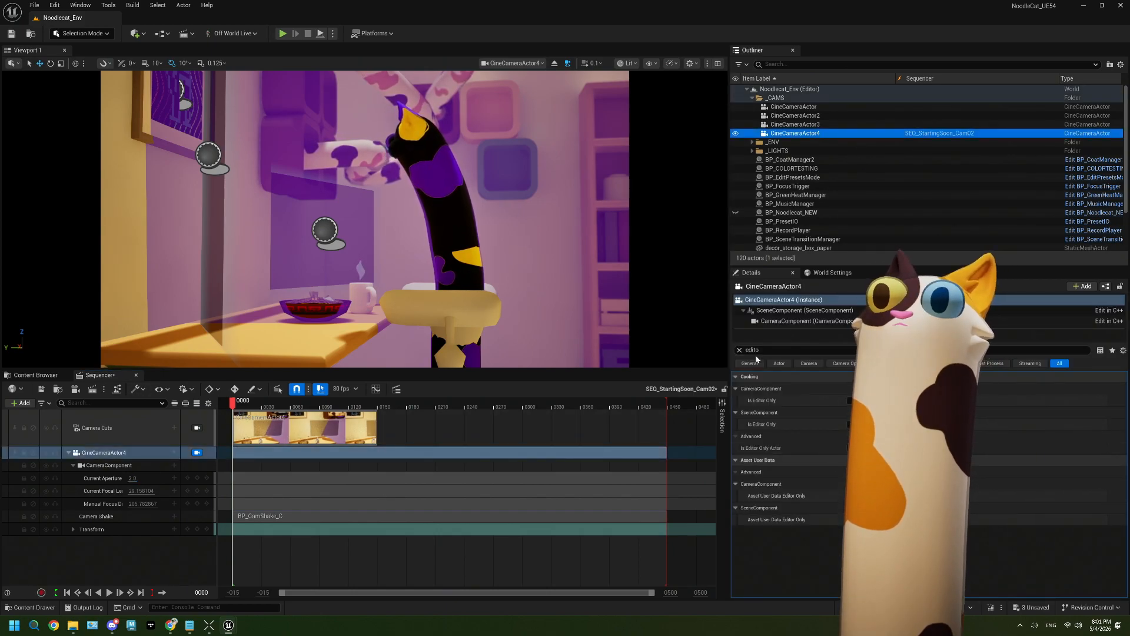
pyautogui.write('debu')
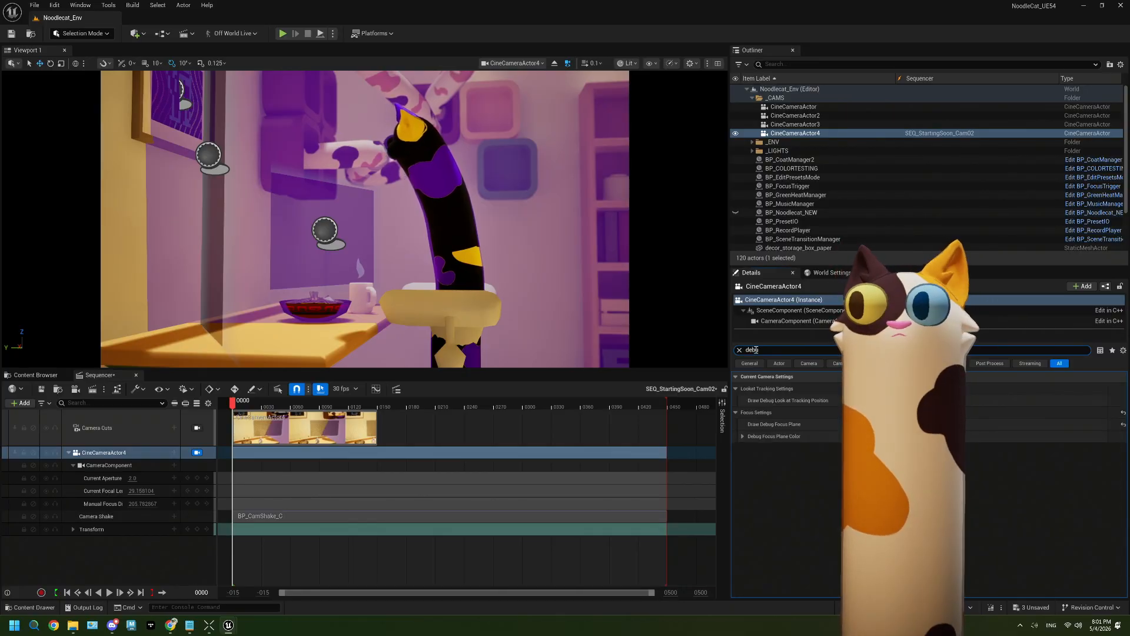
pyautogui.click(848, 423)
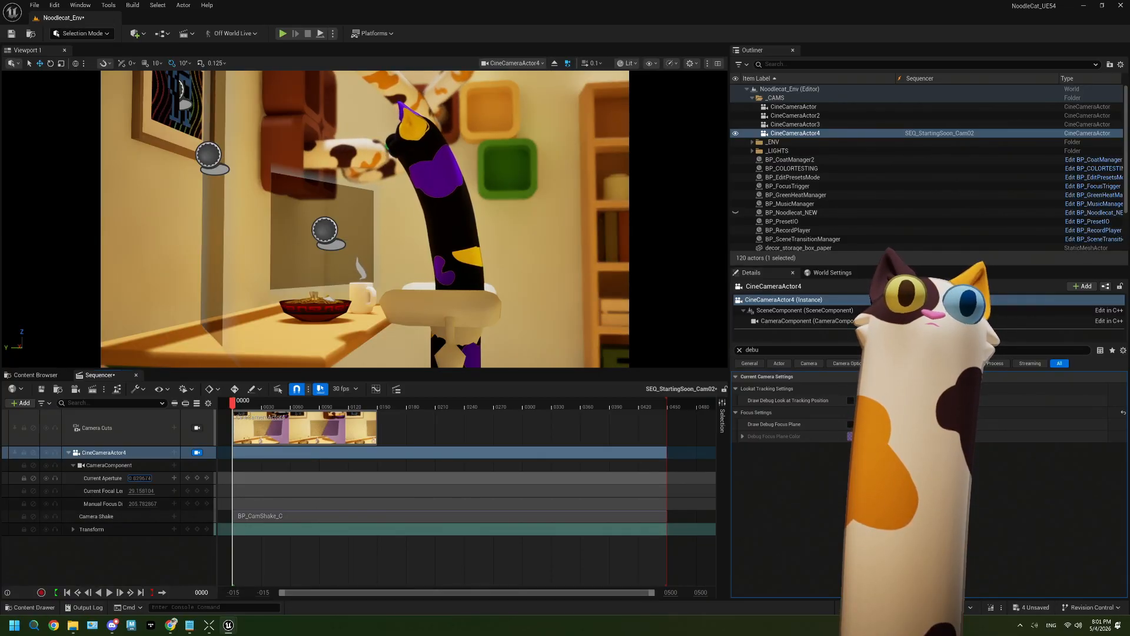
pyautogui.click(142, 490)
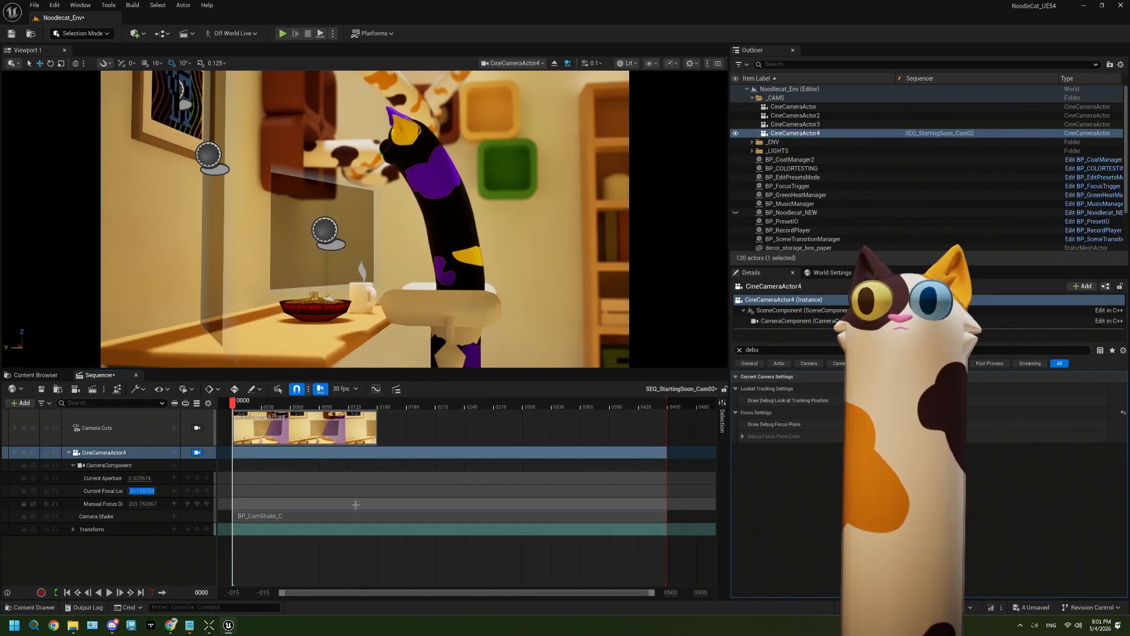
# Preview the Cam02 sequence, leaving the playhead at frame 220, and save the level
pyautogui.click(110, 593)
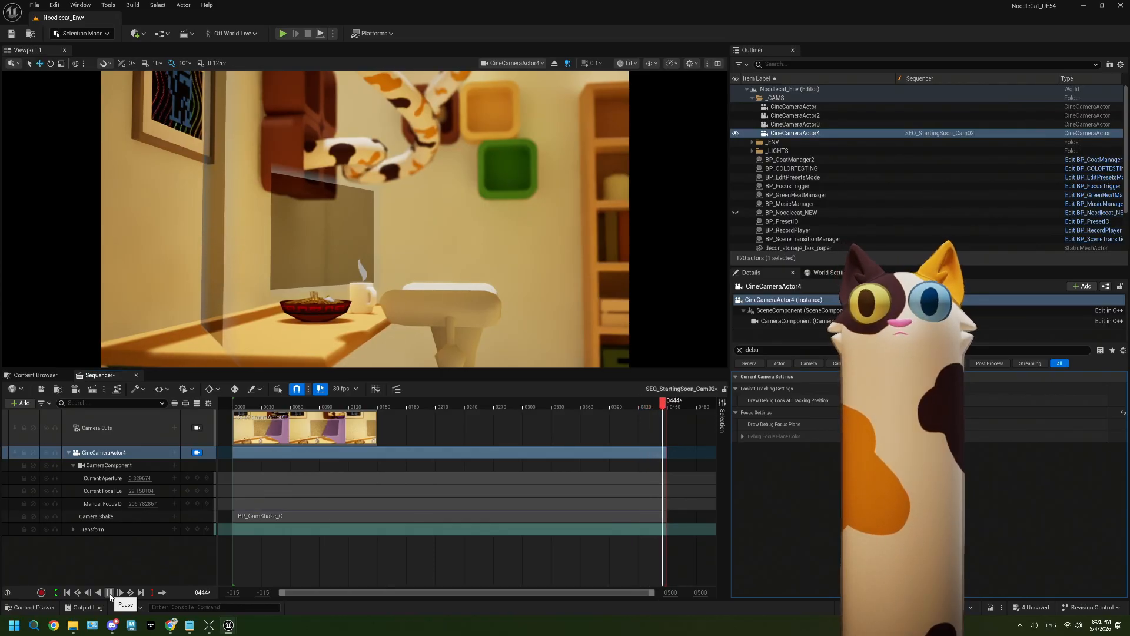
pyautogui.click(109, 593)
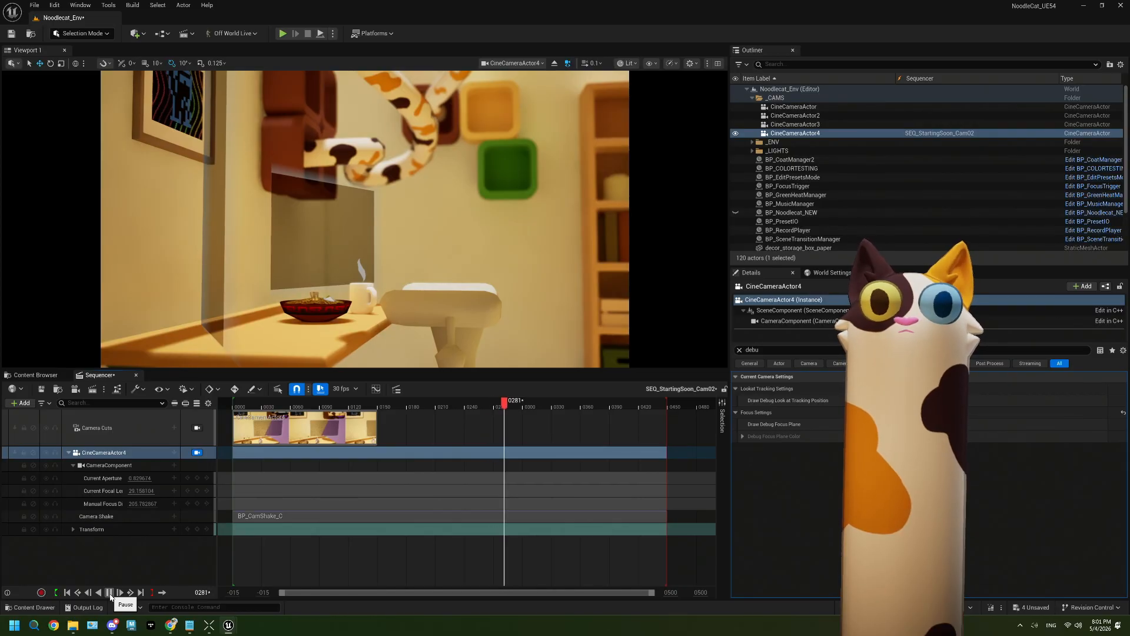
pyautogui.click(109, 593)
pyautogui.moveTo(508, 403); pyautogui.dragTo(447, 406)
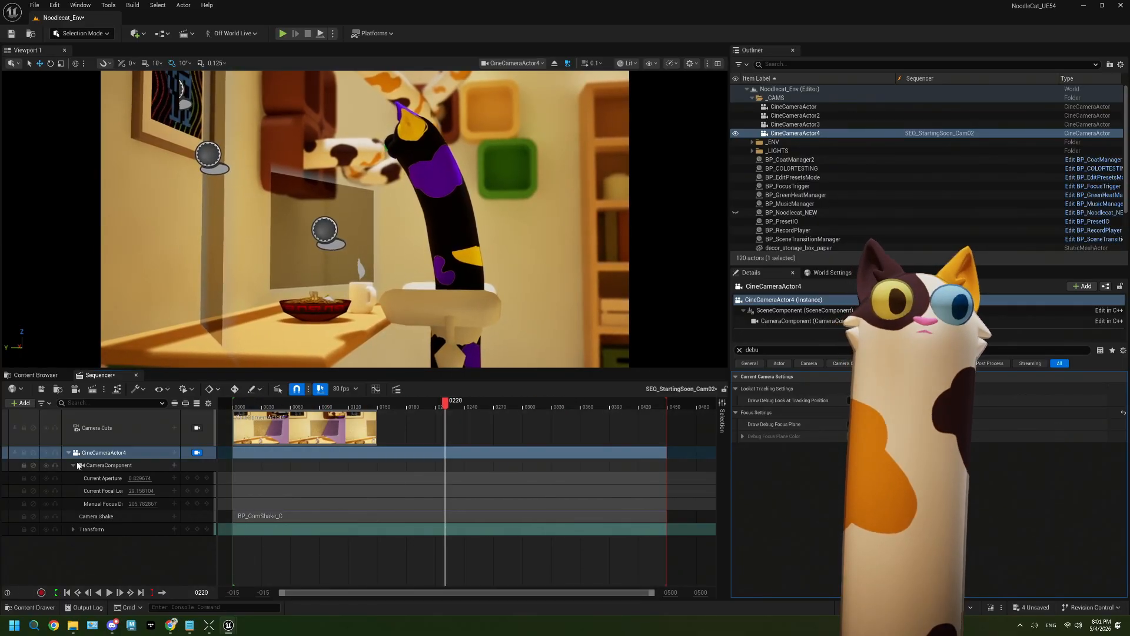
pyautogui.click(11, 34)
# Duplicate SEQ_StartingSoon_Cam02 as SEQ_StartingSoon_Cam03 and open the copy in Sequencer
pyautogui.click(35, 375)
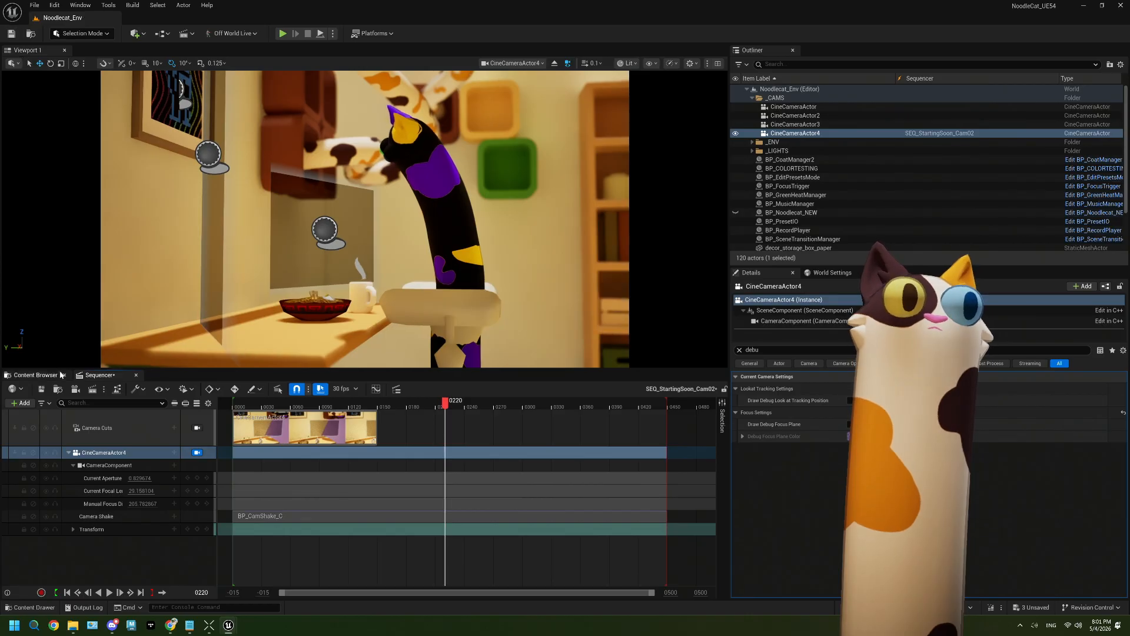
pyautogui.rightClick(259, 440)
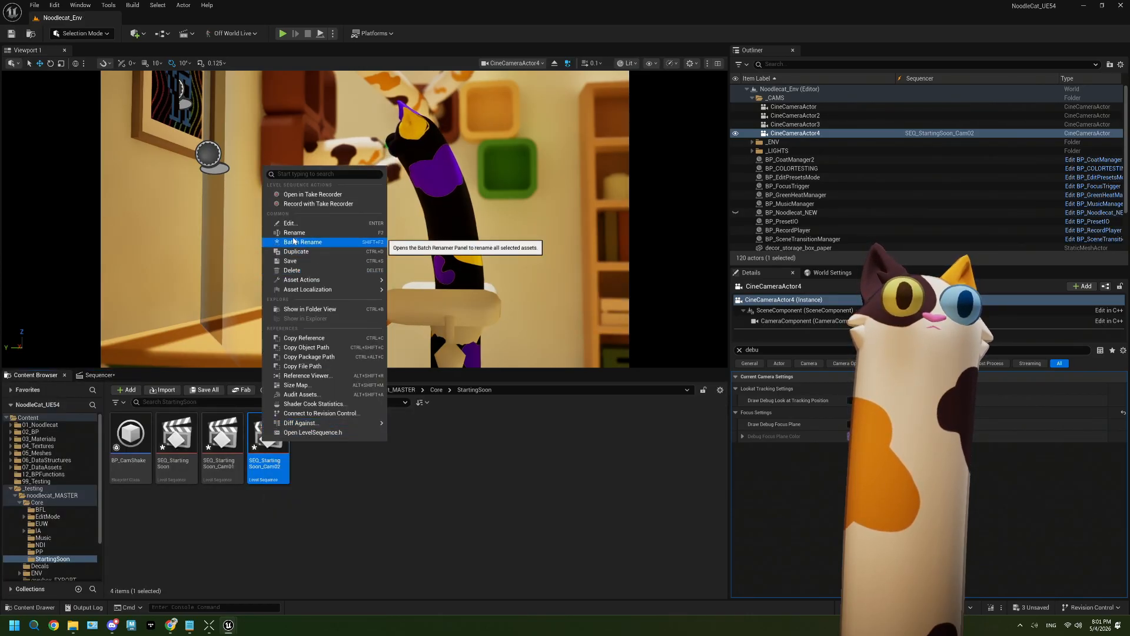
pyautogui.click(255, 442)
pyautogui.hotkey('ctrl', 'd')
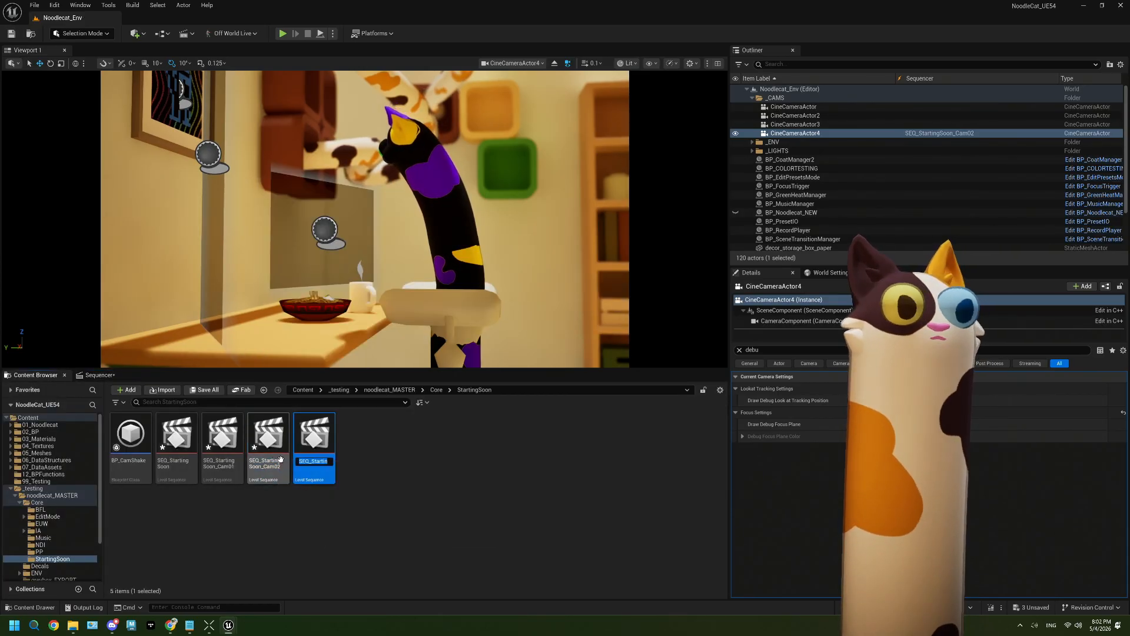
pyautogui.press('Return')
pyautogui.doubleClick(322, 441)
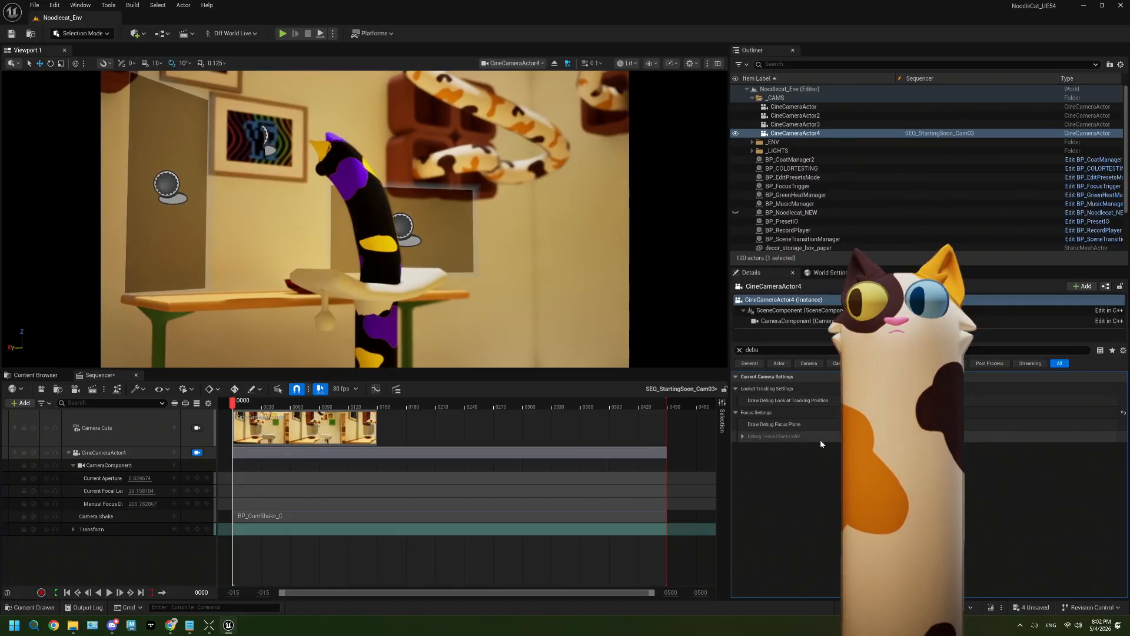
# Frame the yellow donut light on the TV bench with the debug focus plane shown and set the manual focus distance to about 102
pyautogui.click(850, 424)
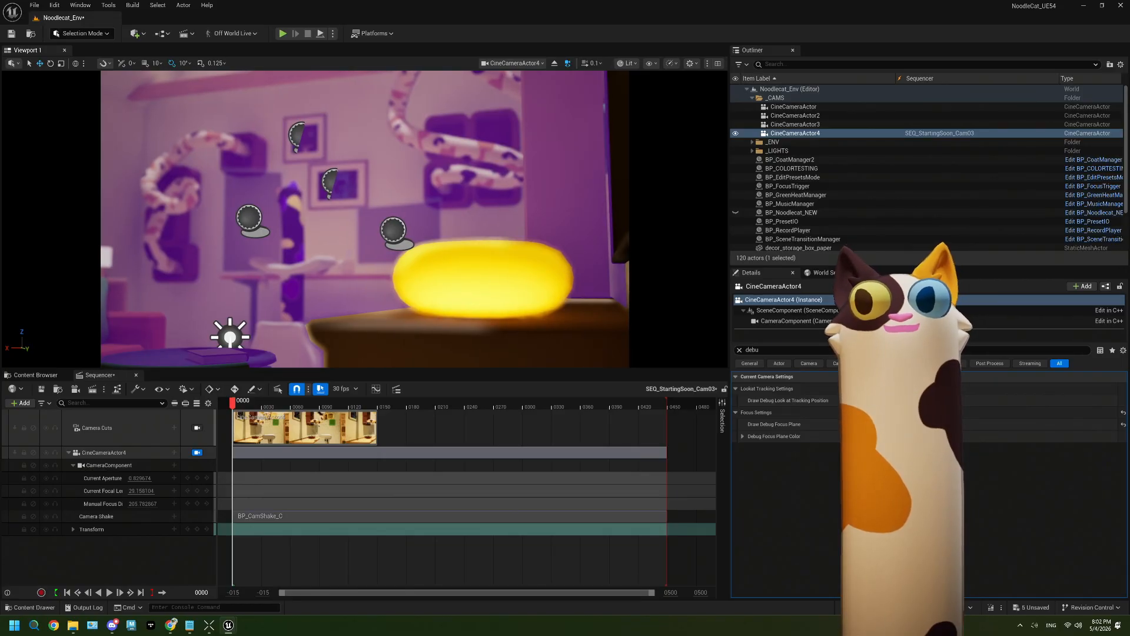
pyautogui.rightClick(386, 338)
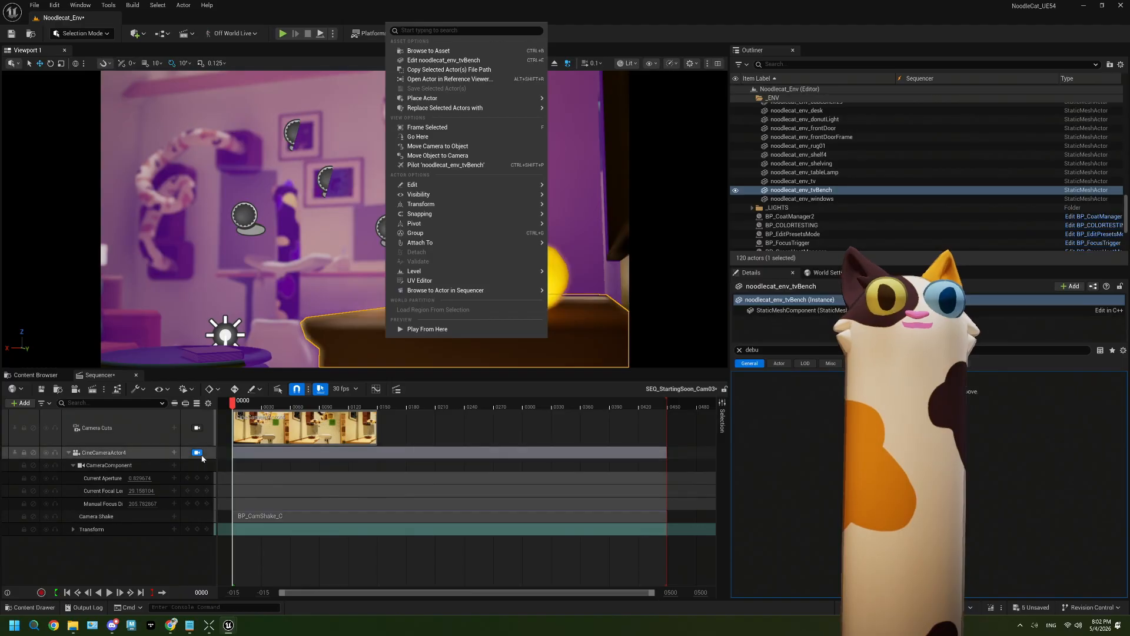
pyautogui.click(747, 464)
pyautogui.moveTo(140, 504); pyautogui.dragTo(103, 503)
# Set the Cam03 camera's current aperture to 2.0
pyautogui.click(136, 480)
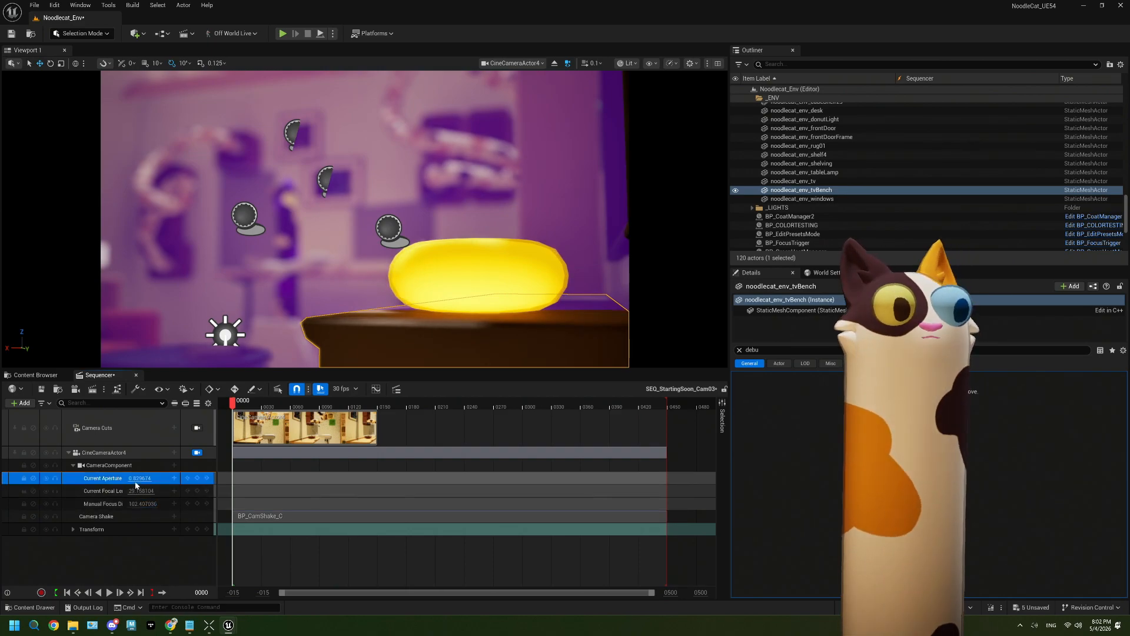
pyautogui.click(138, 480)
pyautogui.press('Tab')
pyautogui.click(139, 479)
pyautogui.write('2.0')
pyautogui.press('Return')
# Turn off Cam03's debug focus plane and adjust the current aperture to about 2.62, saving the level
pyautogui.click(848, 400)
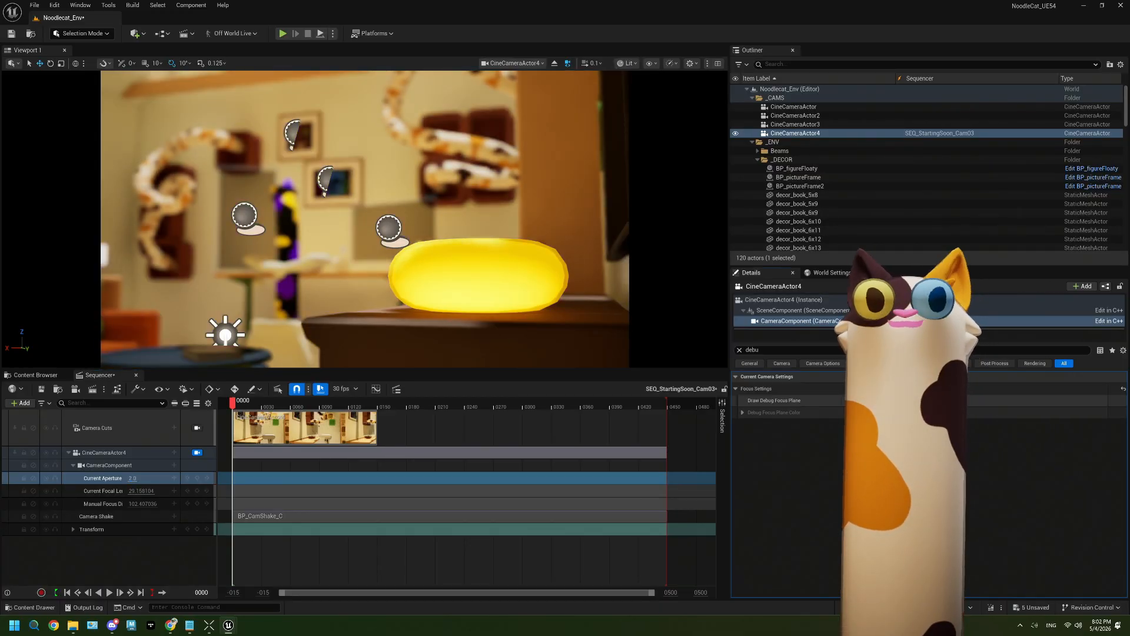
pyautogui.click(132, 478)
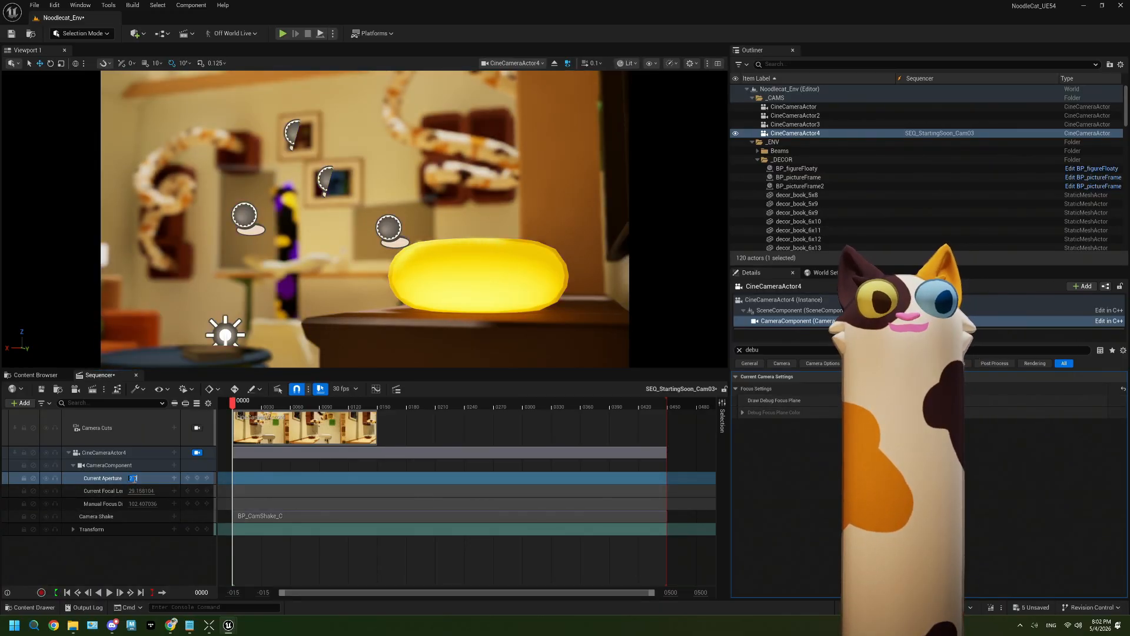
pyautogui.click(159, 567)
pyautogui.moveTo(134, 479)
pyautogui.mouseDown()
pyautogui.moveTo(156, 478)
pyautogui.moveTo(144, 479)
pyautogui.mouseUp()
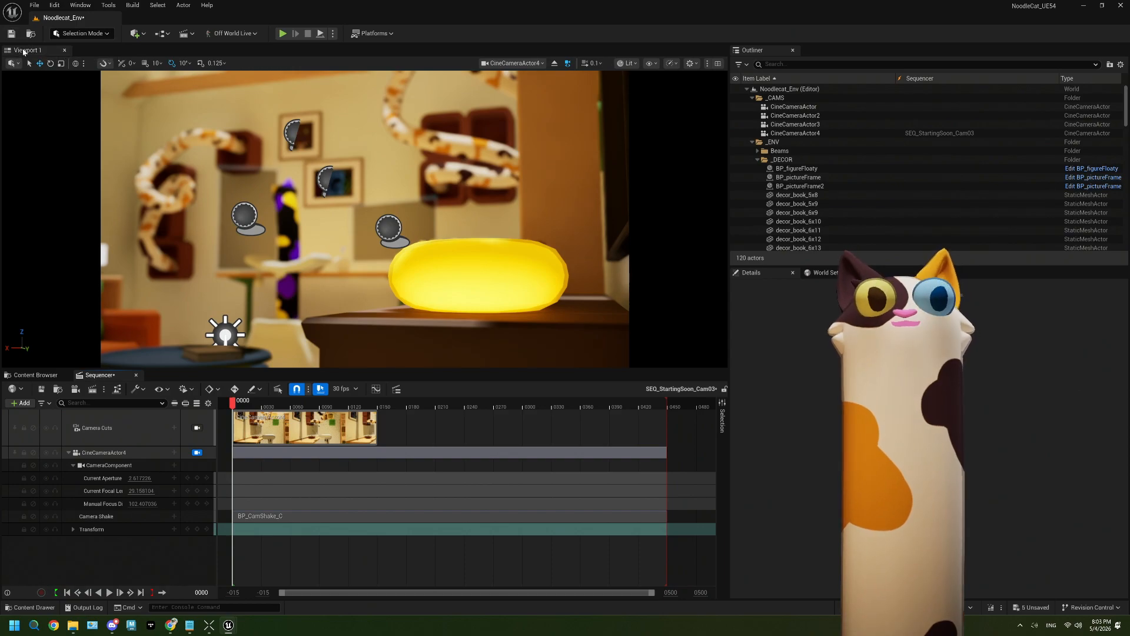
pyautogui.click(11, 34)
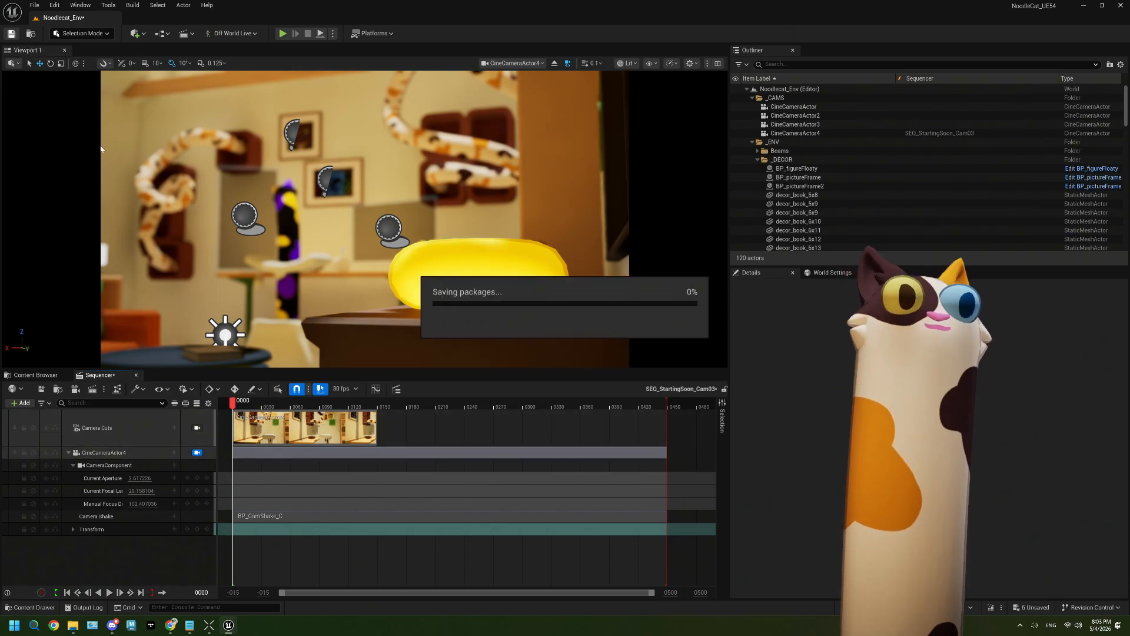
# Play back the Cam03 shot to check the camera shake and focus on the yellow donut light
pyautogui.click(98, 592)
pyautogui.click(109, 593)
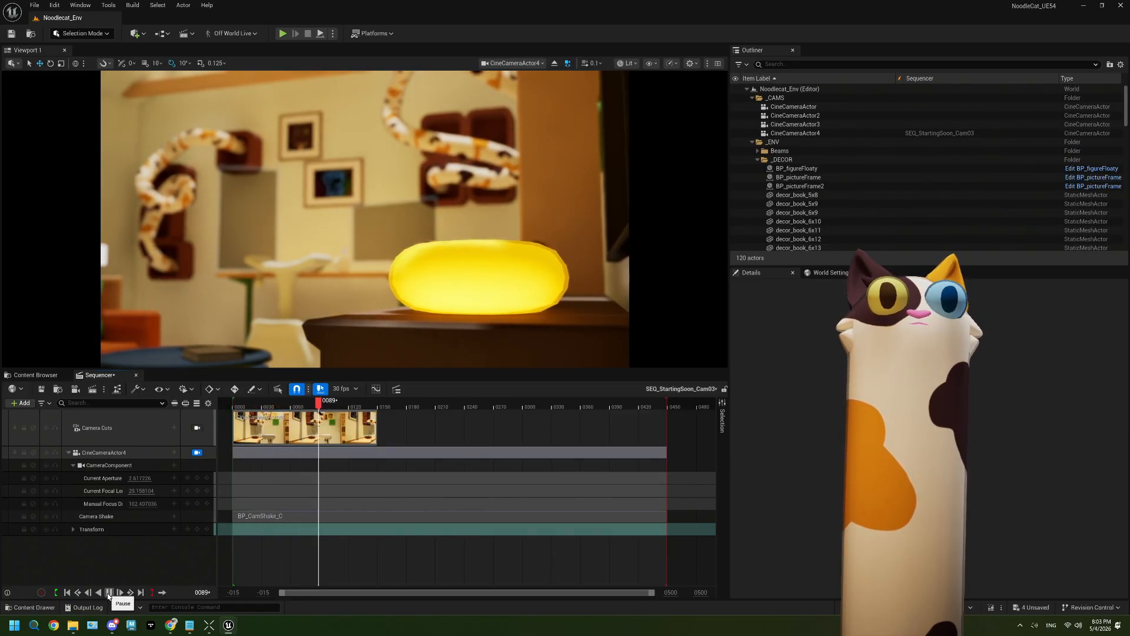
pyautogui.click(109, 592)
# Set the Location Amplitude Multiplier of the BP_CamShake blueprint to 0.3 and save it
pyautogui.doubleClick(274, 517)
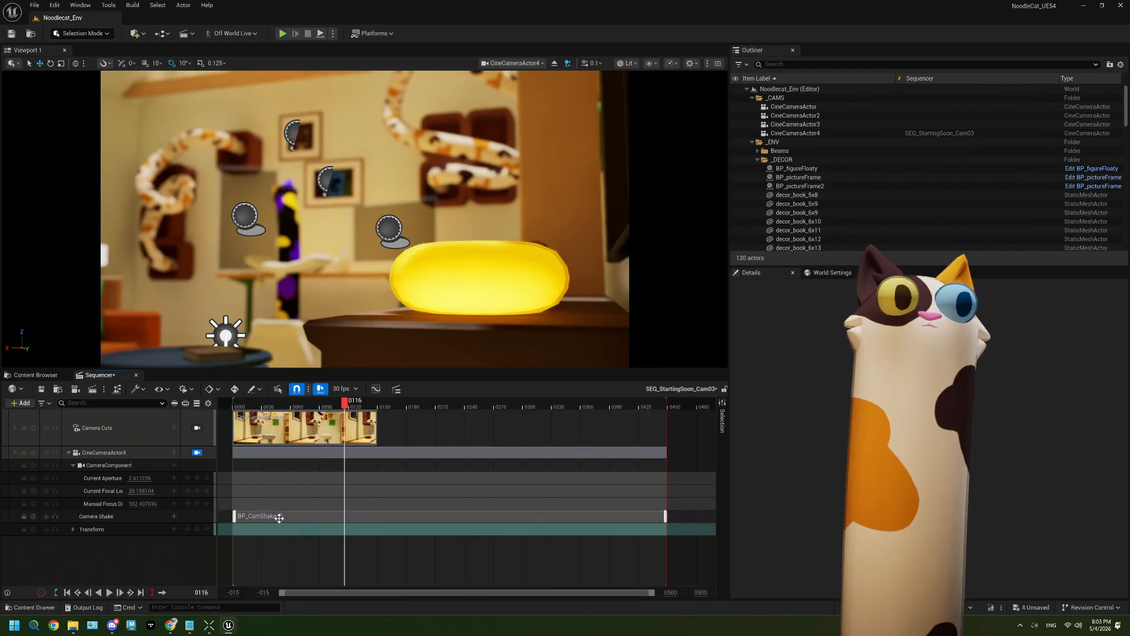
pyautogui.click(69, 375)
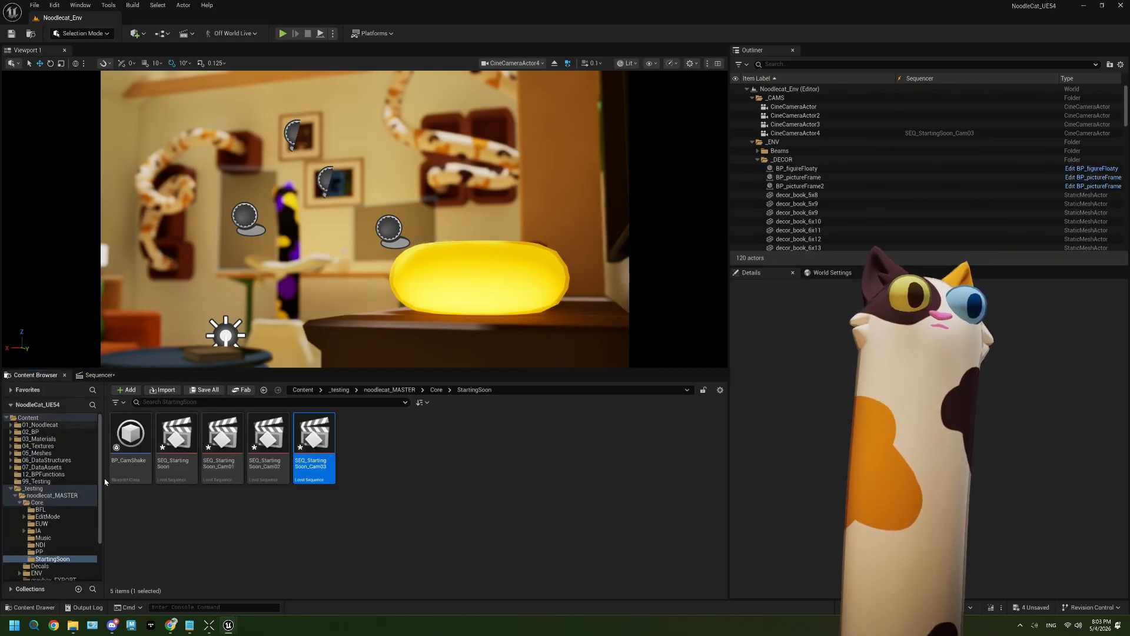
pyautogui.doubleClick(130, 437)
pyautogui.click(609, 569)
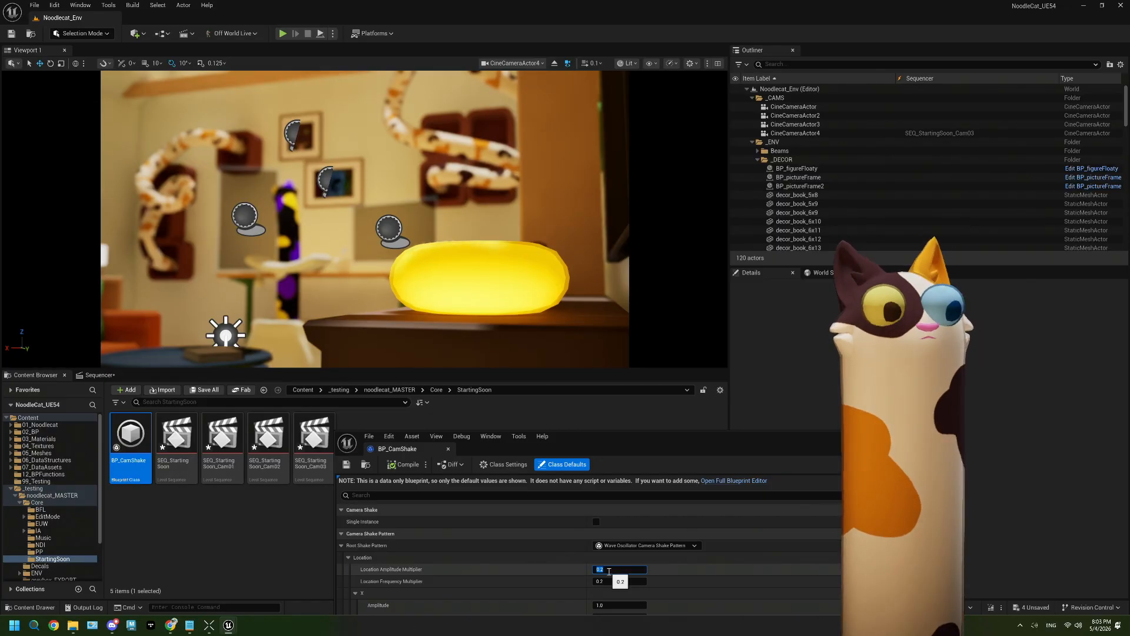
pyautogui.write('0.3')
pyautogui.press('Return')
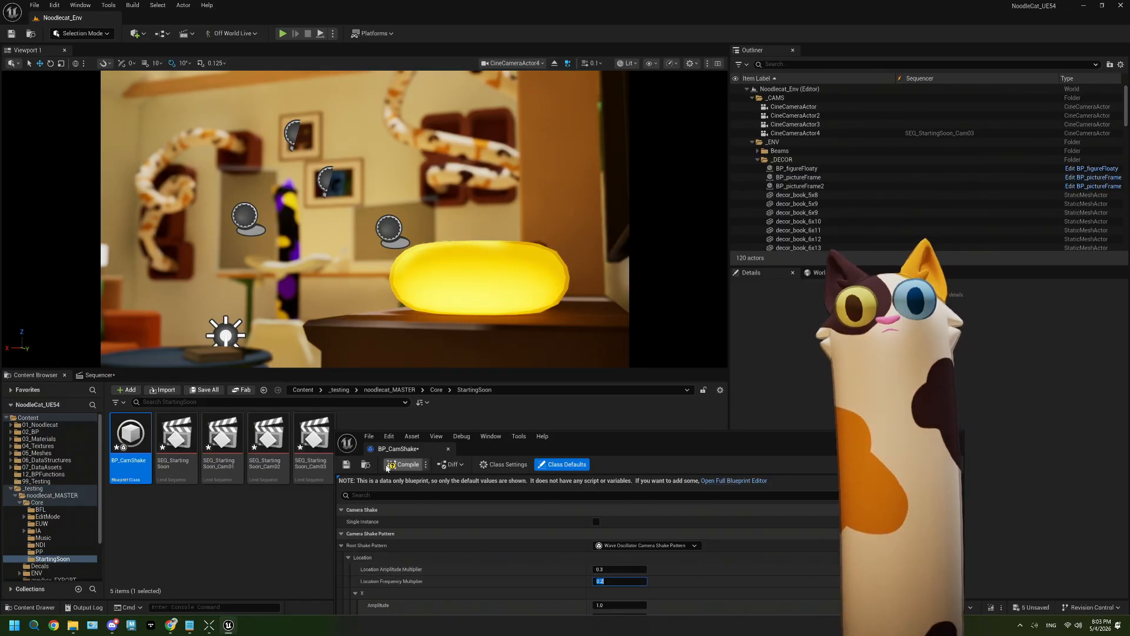
pyautogui.hotkey('ctrl', 's')
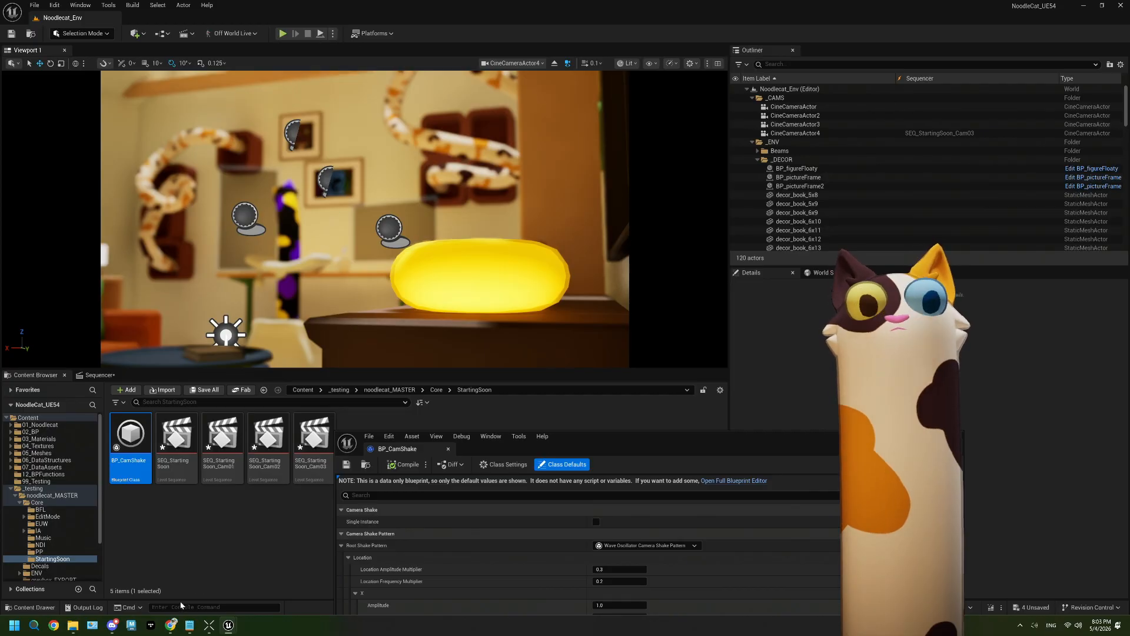
# Play back SEQ_StartingSoon_Cam03 again to check the adjusted camera shake
pyautogui.click(114, 376)
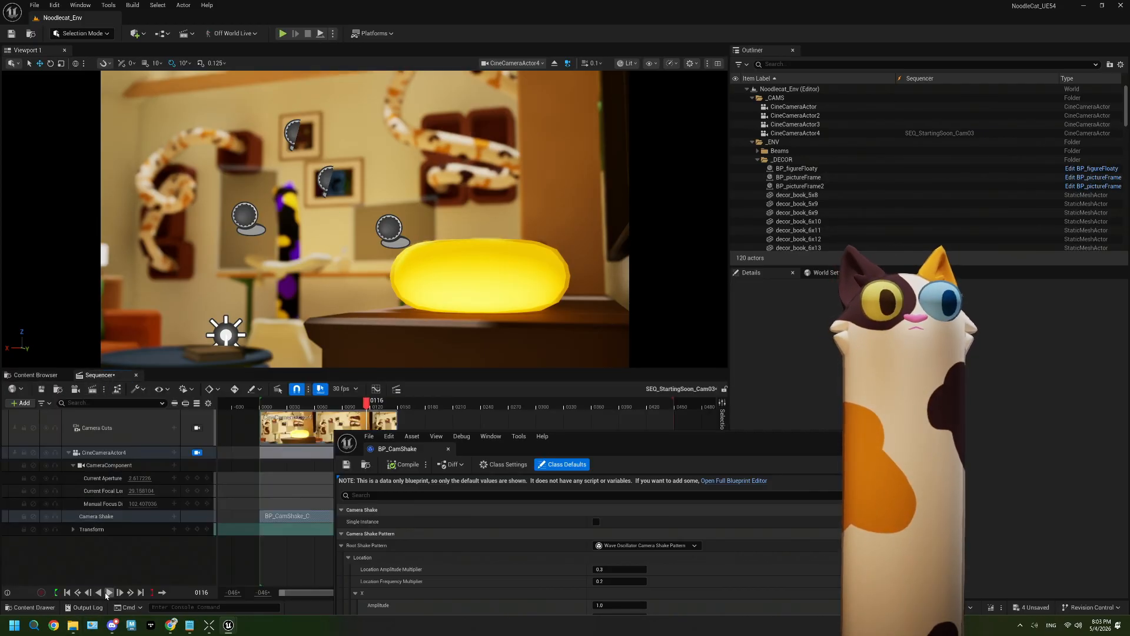
pyautogui.click(109, 592)
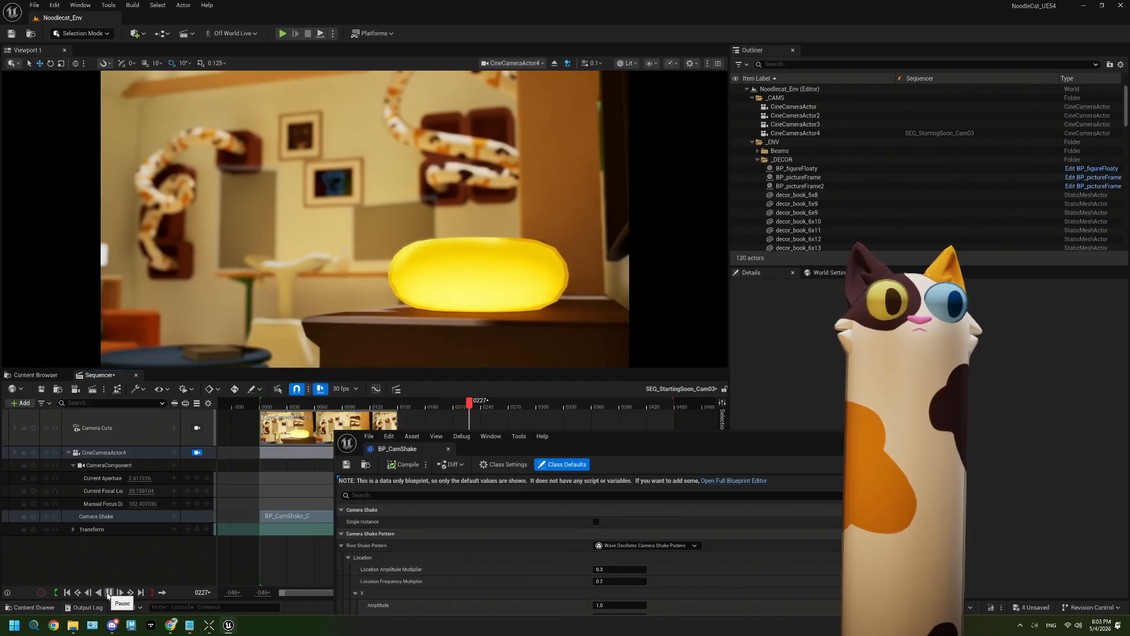
pyautogui.click(109, 592)
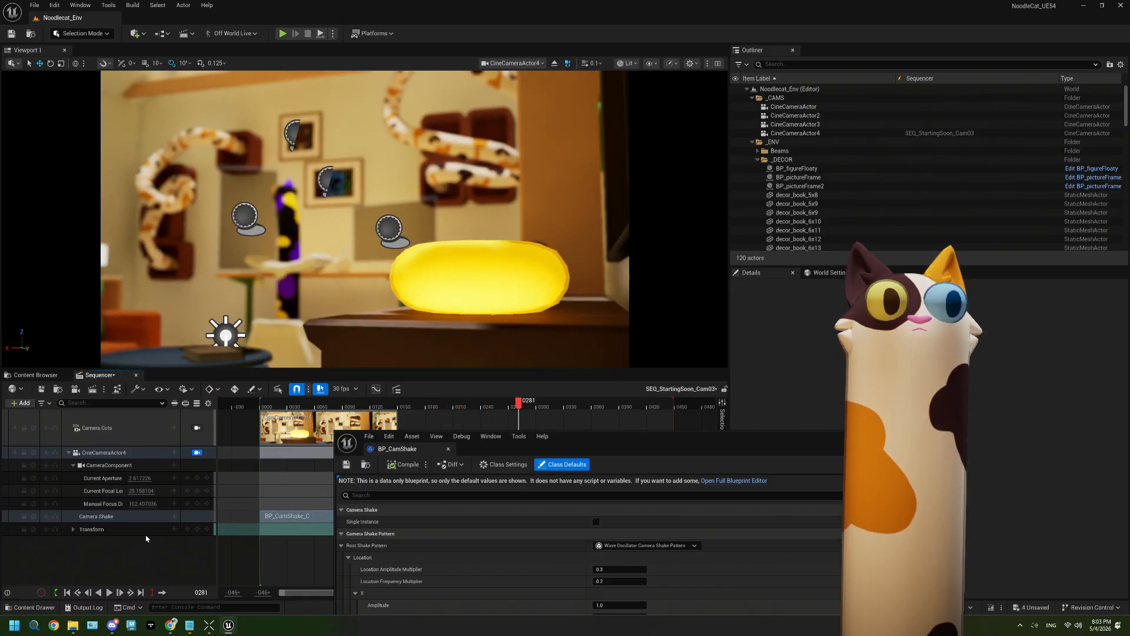
# Try adding a second camera shake to CineCameraActor4, expand the Camera Shake group, and undo the addition
pyautogui.click(172, 518)
pyautogui.click(174, 516)
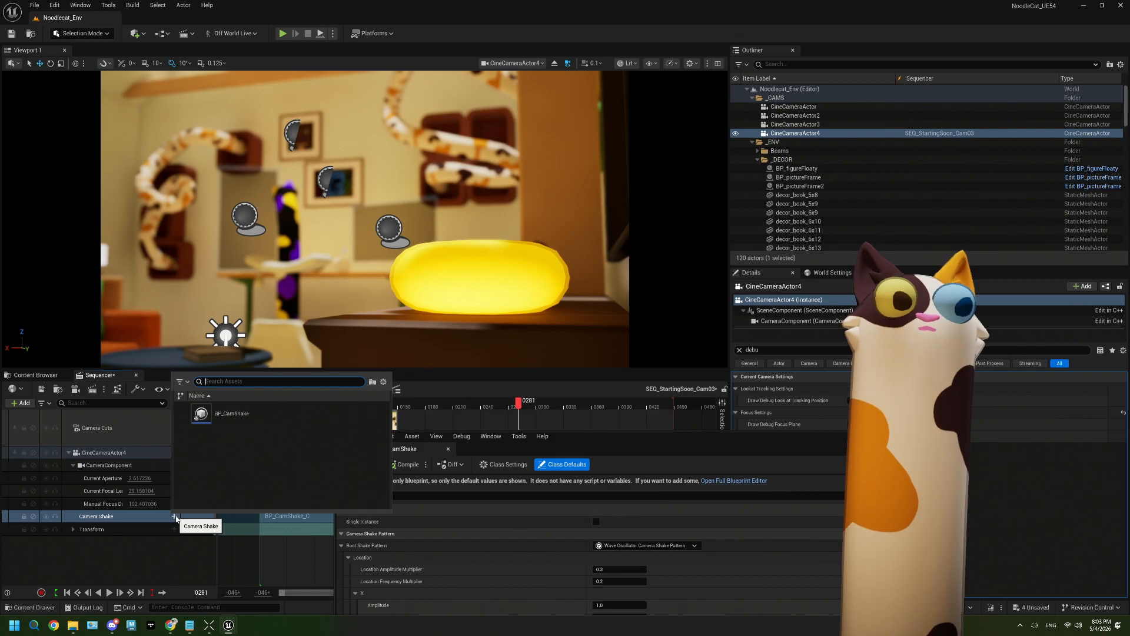
pyautogui.click(141, 523)
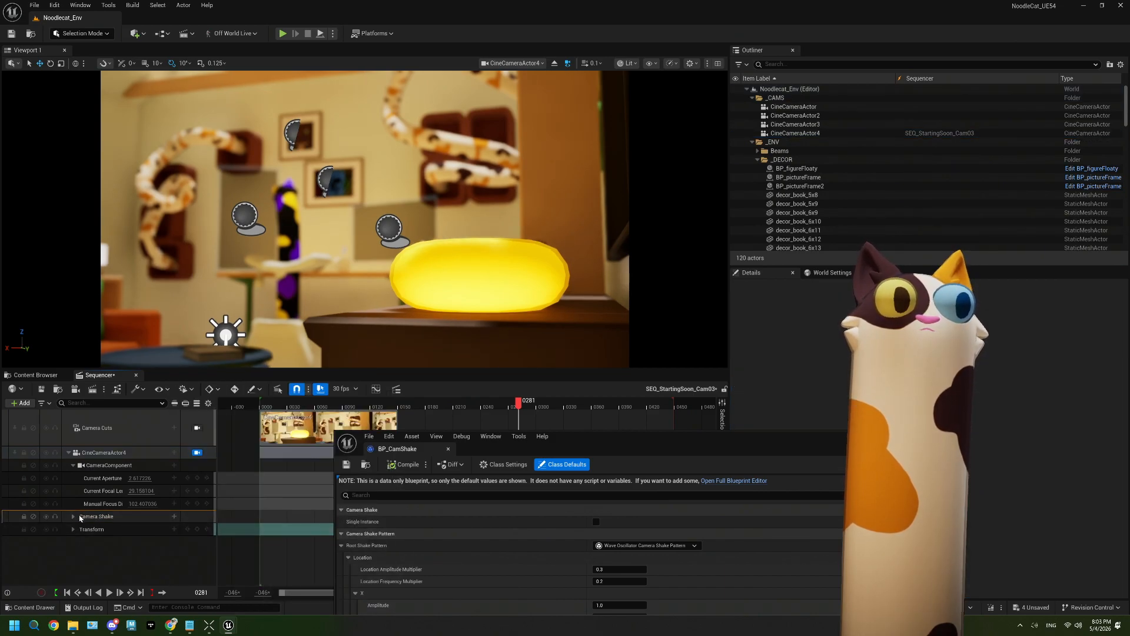
pyautogui.click(73, 516)
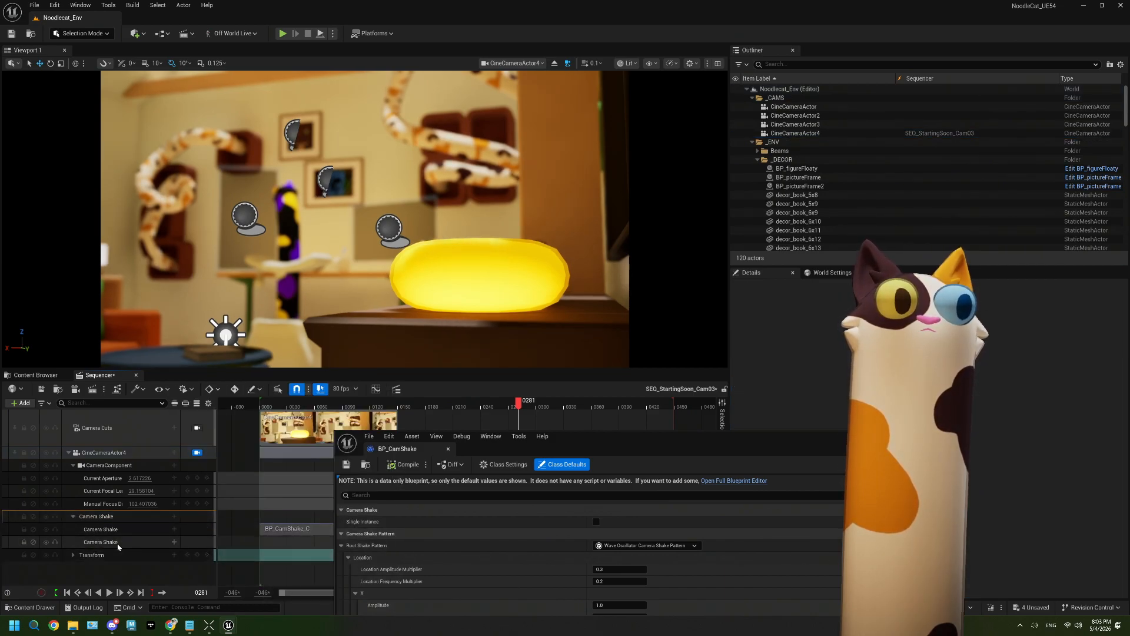
pyautogui.hotkey('ctrl', 'z')
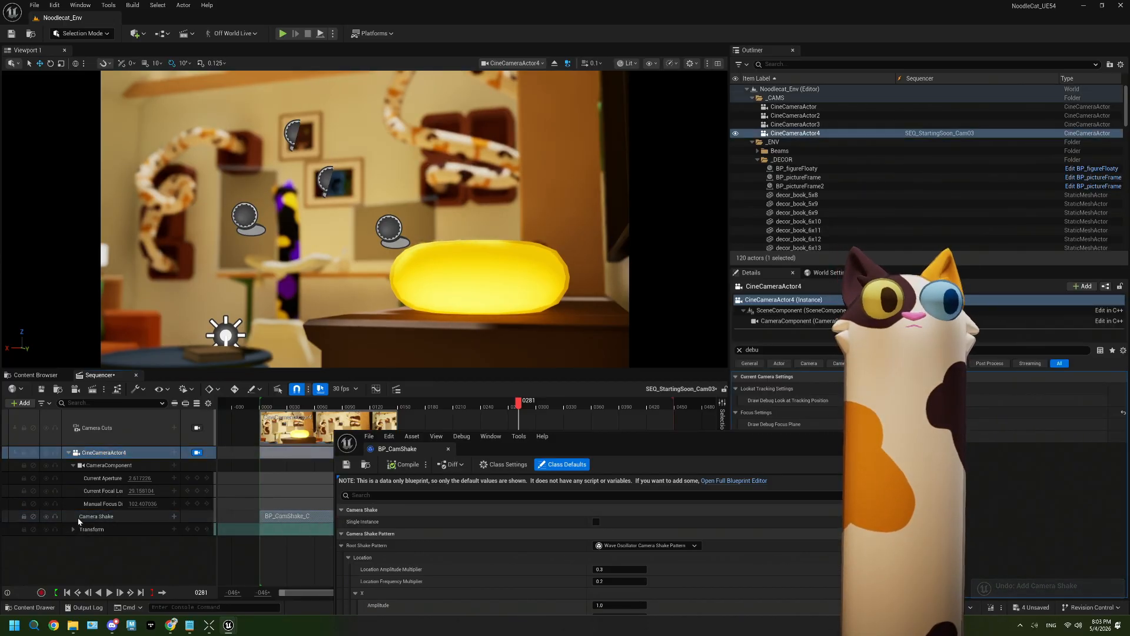
# Try adding two more BP_CamShake tracks under CineCameraActor4's Camera Shake and undo both additions
pyautogui.click(125, 519)
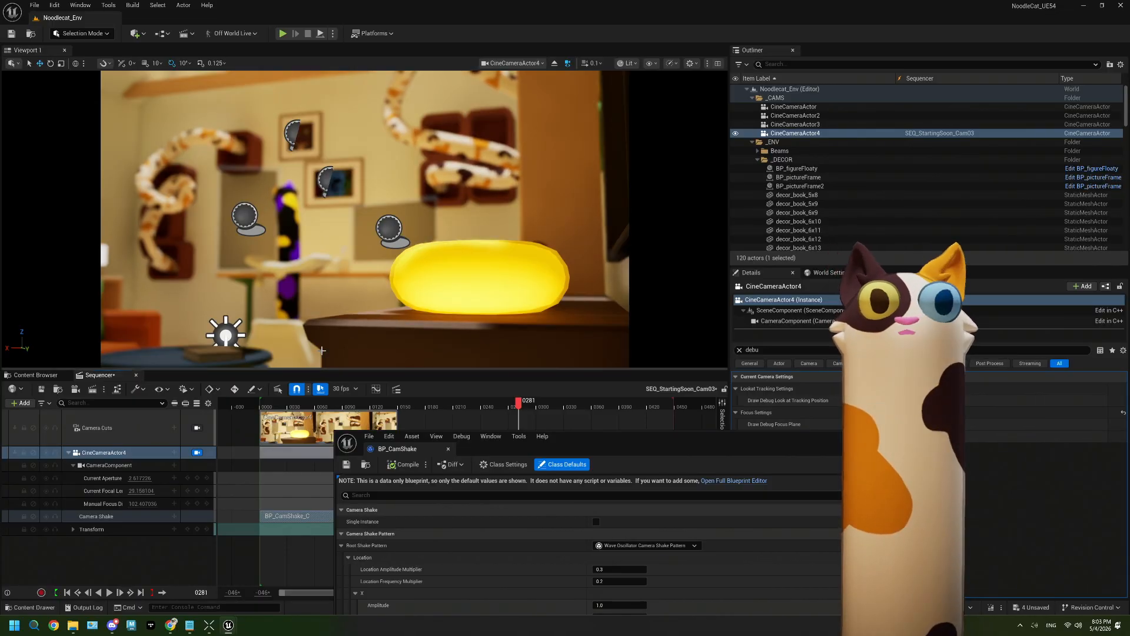
pyautogui.click(175, 516)
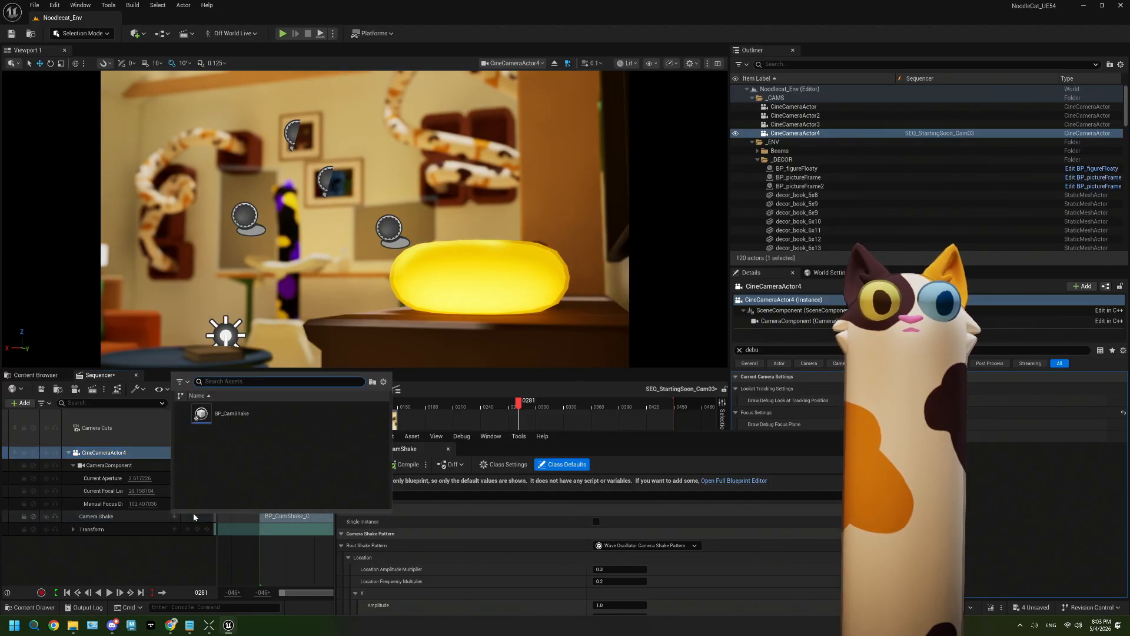
pyautogui.click(231, 414)
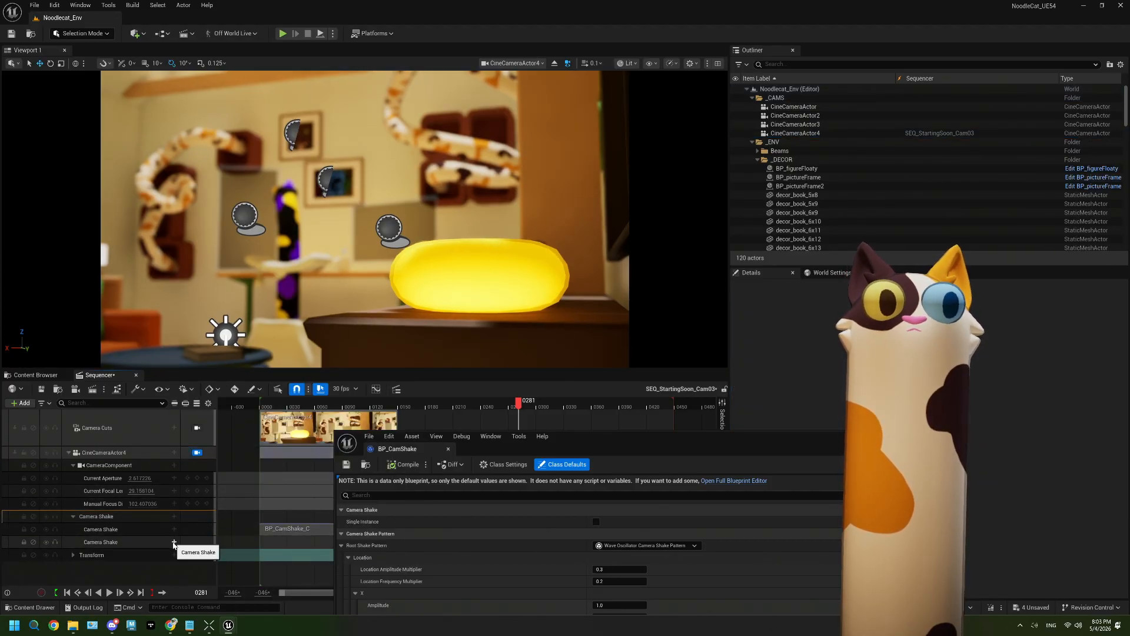
pyautogui.click(174, 541)
pyautogui.click(232, 438)
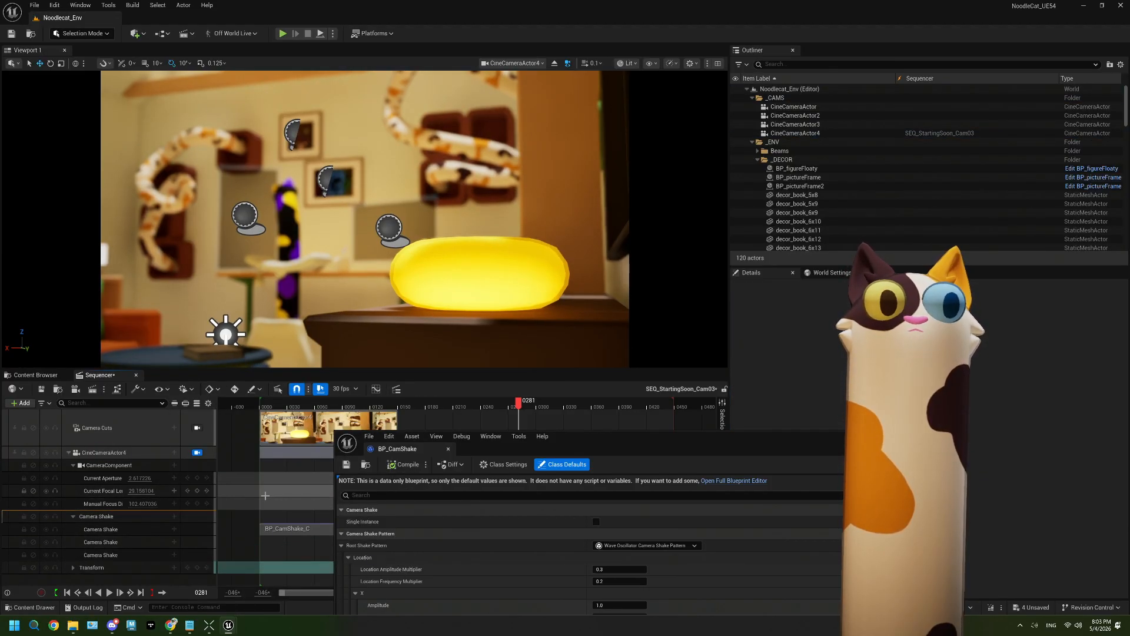
pyautogui.hotkey('ctrl', 'z')
pyautogui.hotkey('ctrl', 'z')
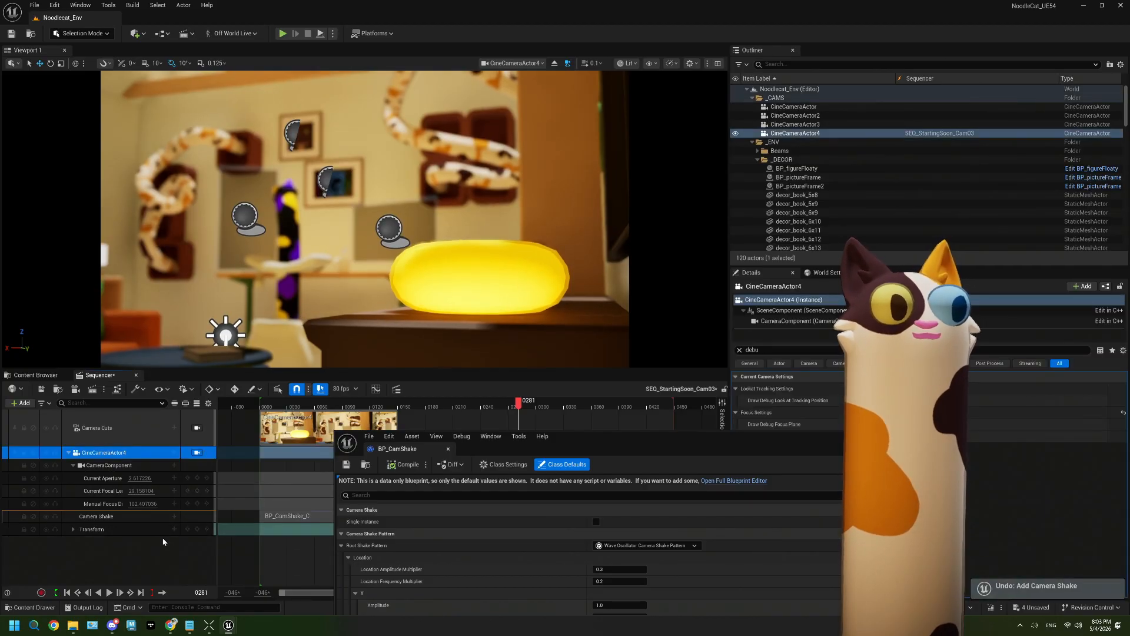
# Examine the section settings, grouping and color tint options of CineCameraActor4's Camera Shake track
pyautogui.rightClick(135, 517)
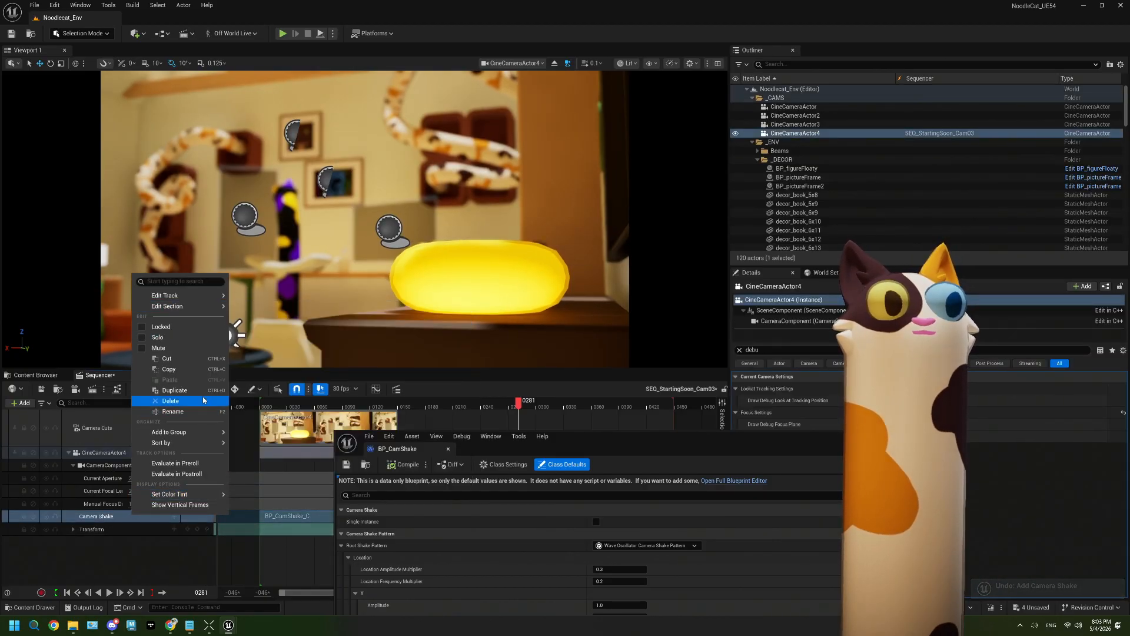
pyautogui.moveTo(205, 434)
pyautogui.click(114, 519)
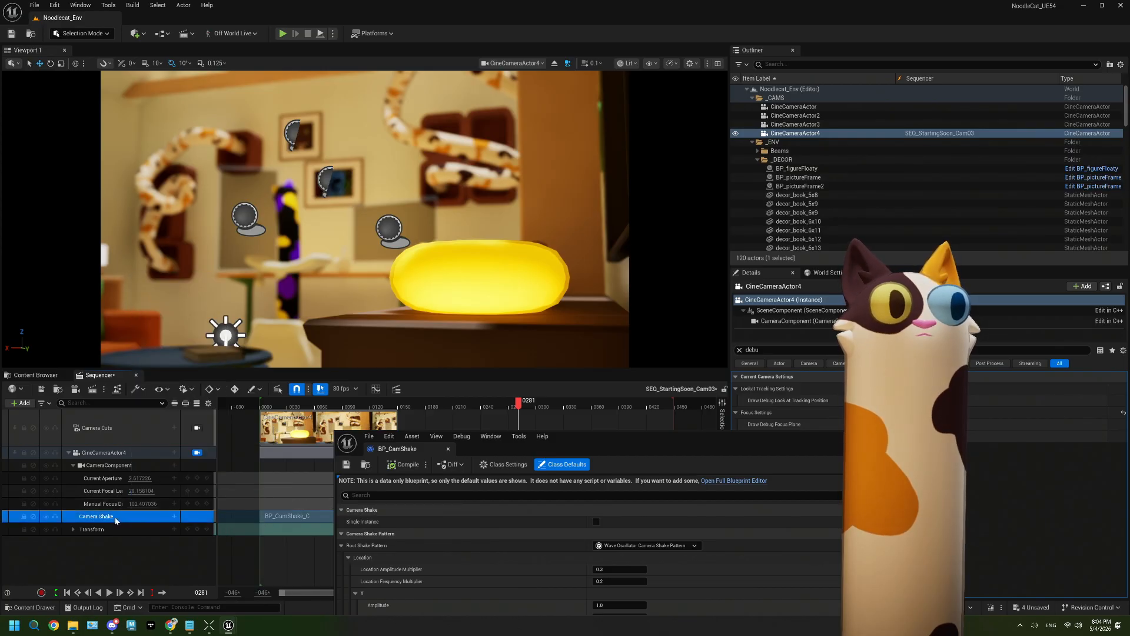
pyautogui.rightClick(107, 519)
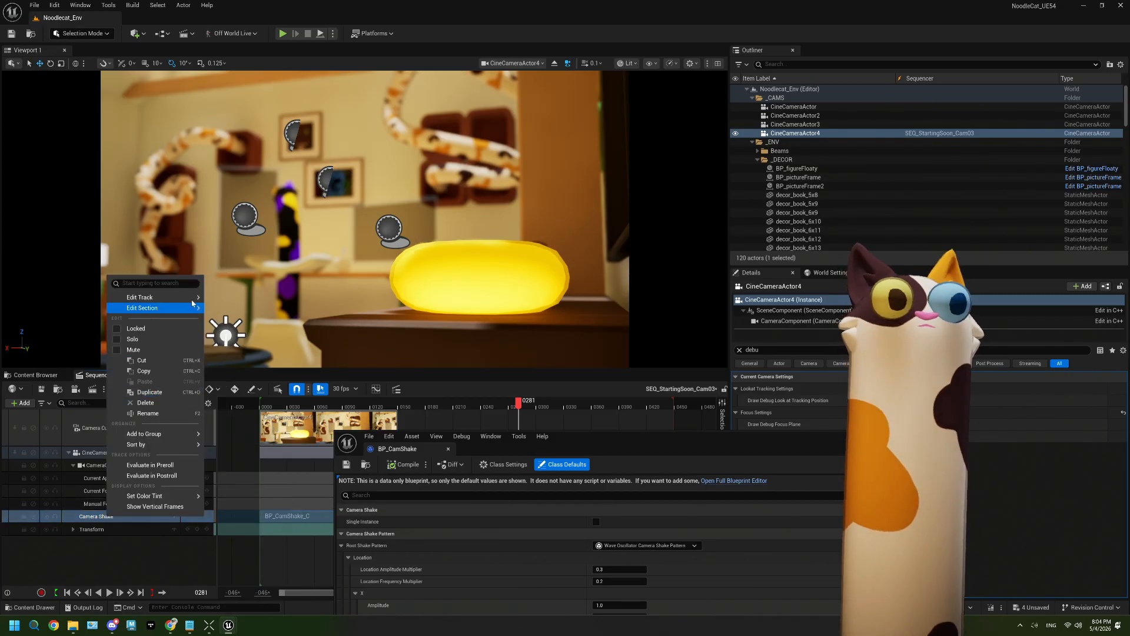
pyautogui.moveTo(190, 309)
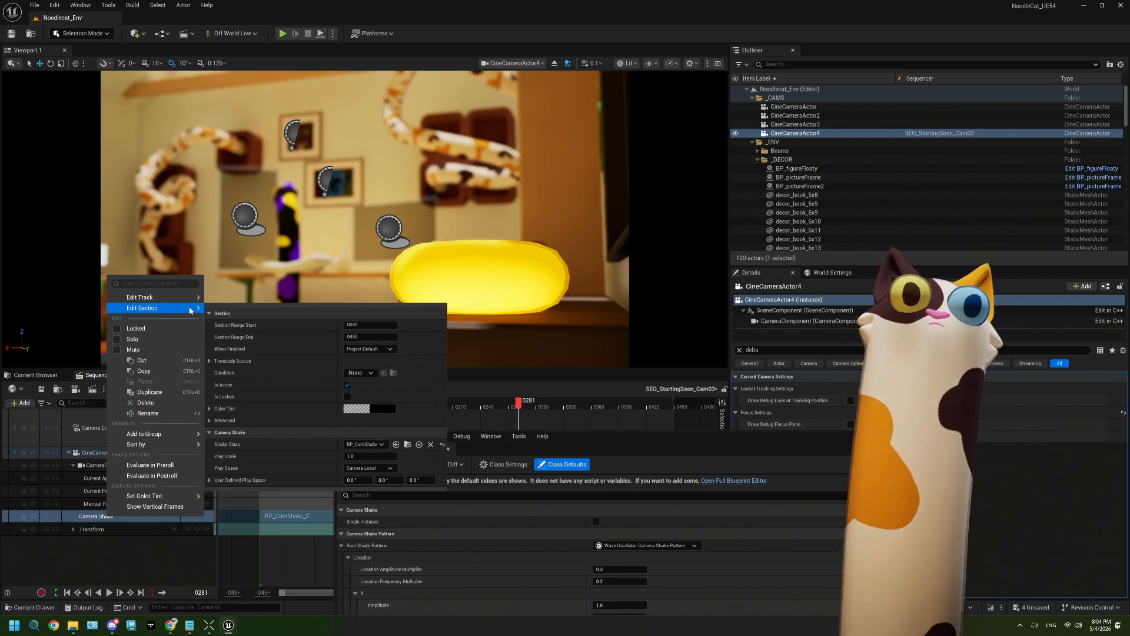
pyautogui.moveTo(177, 440)
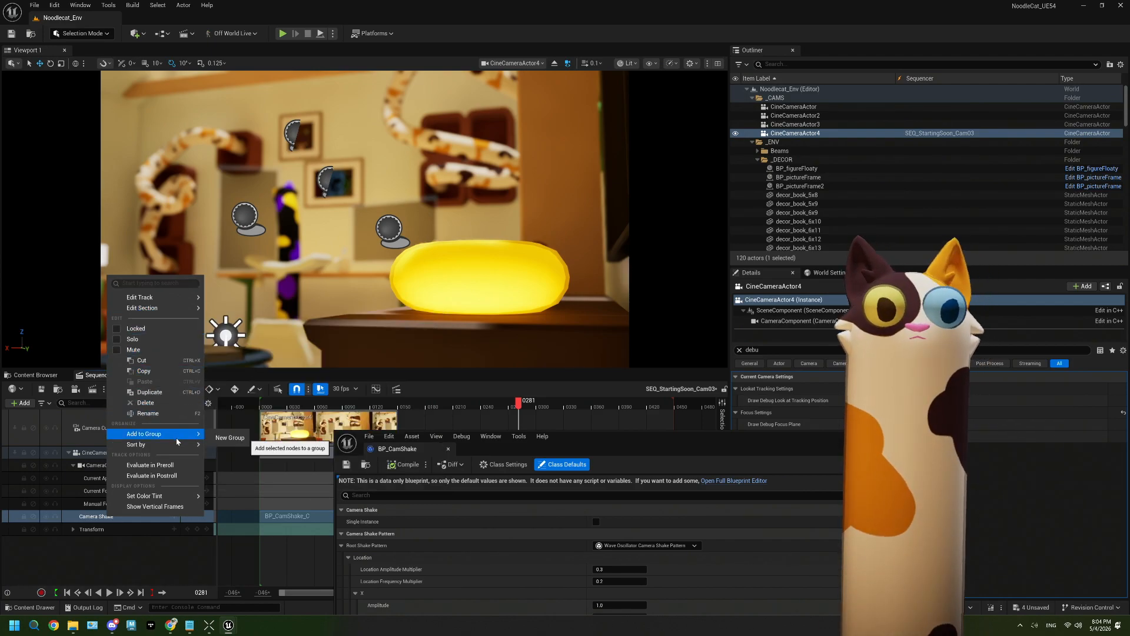
pyautogui.moveTo(171, 498)
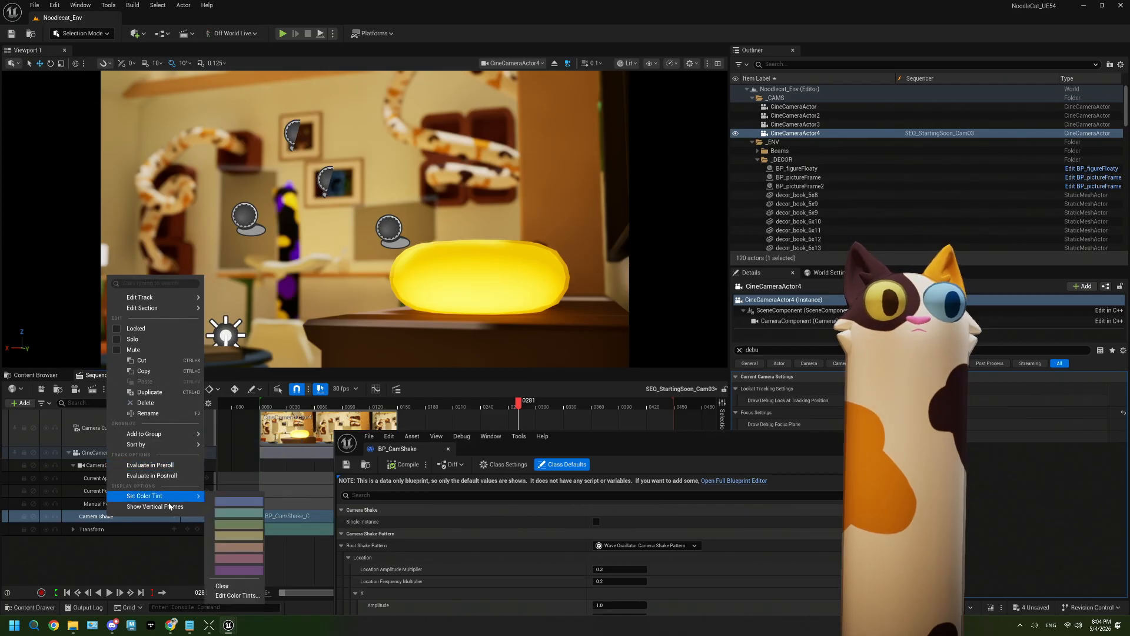
pyautogui.click(161, 518)
# Try stacking another BP_CamShake and checking the options for both Camera Shake tracks together, undoing the addition
pyautogui.click(171, 518)
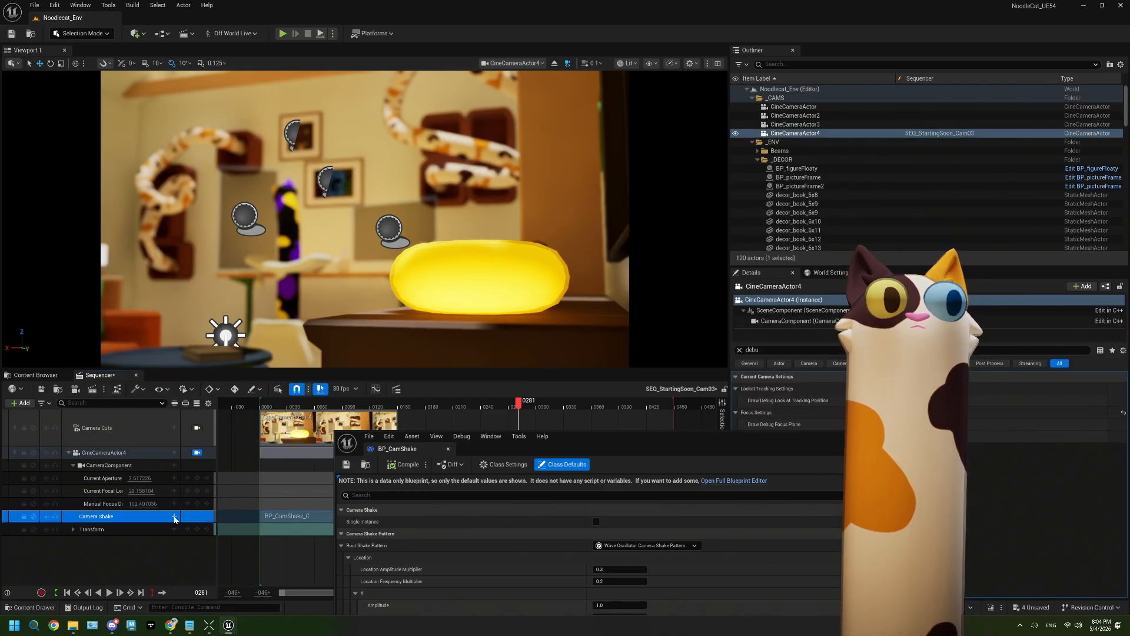
pyautogui.click(173, 517)
pyautogui.click(210, 414)
pyautogui.click(154, 526)
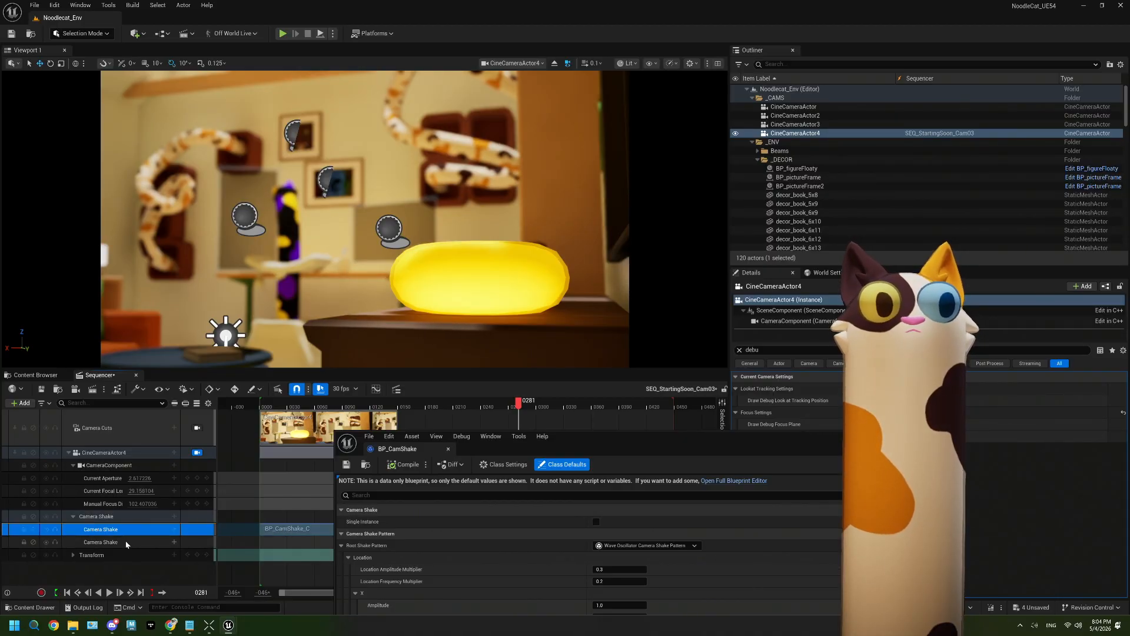
pyautogui.click(141, 542)
pyautogui.click(153, 532)
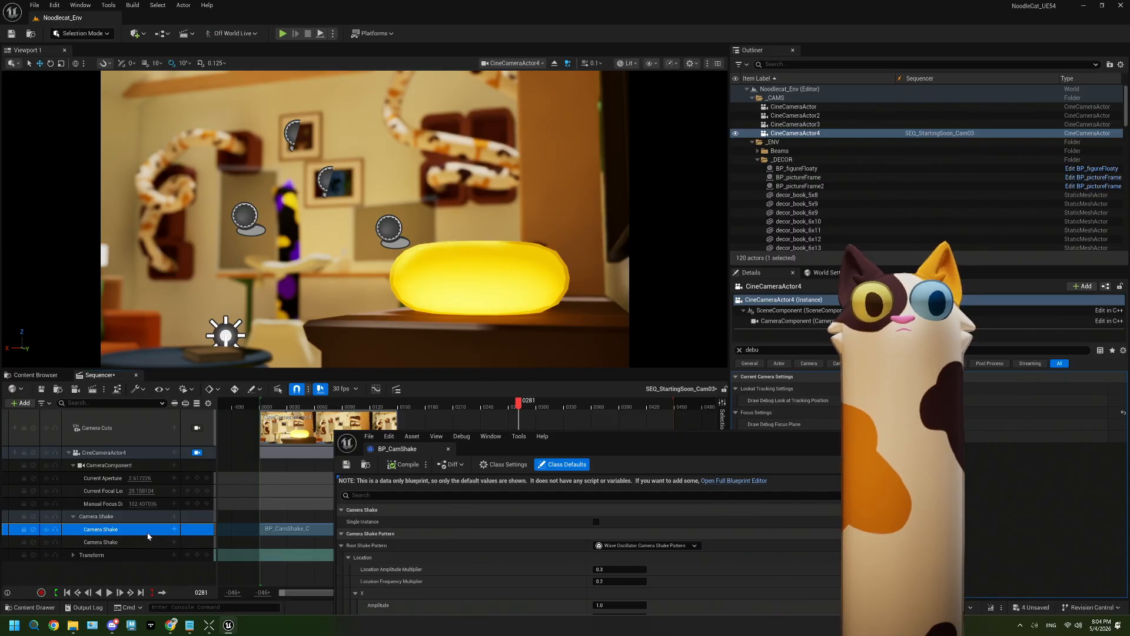
pyautogui.keyDown('ctrl'); pyautogui.click(125, 540); pyautogui.keyUp('ctrl')
pyautogui.rightClick(129, 531)
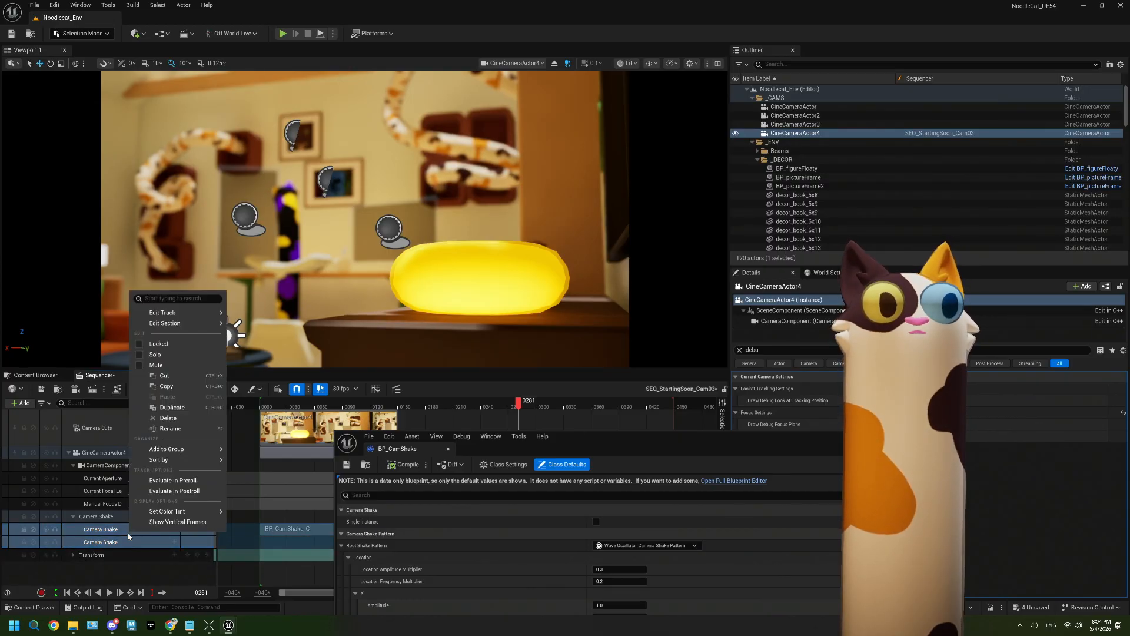
pyautogui.click(125, 541)
pyautogui.hotkey('ctrl', 'z')
pyautogui.hotkey('ctrl', 'z')
pyautogui.click(178, 562)
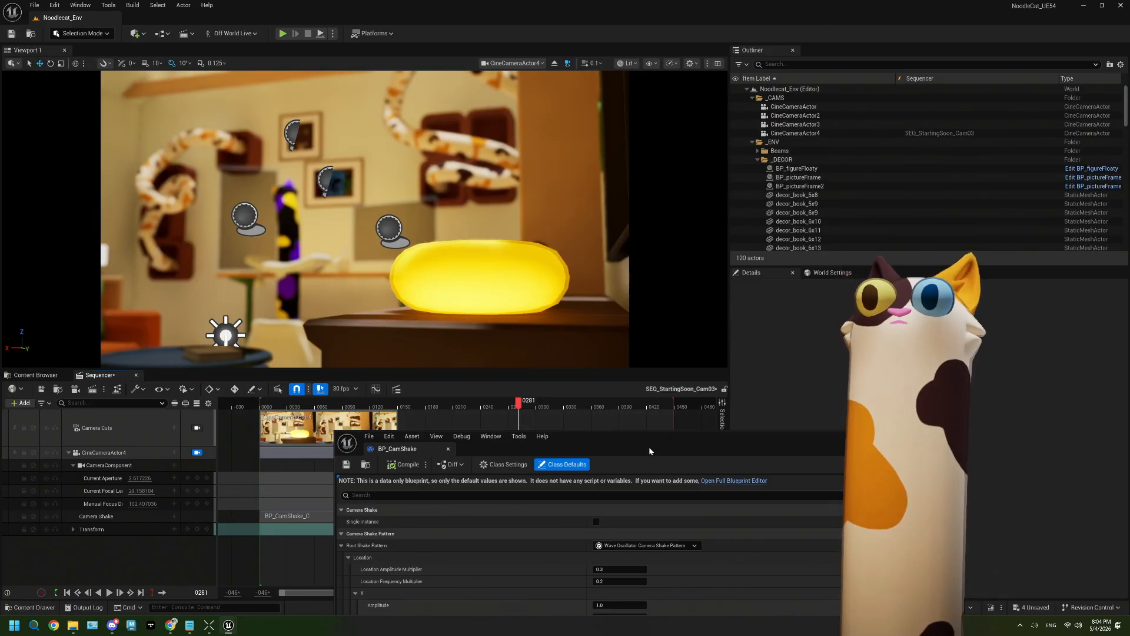
# Duplicate SEQ_StartingSoon_Cam03 as SEQ_StartingSoon_Cam04 and open the copy in Sequencer
pyautogui.click(906, 436)
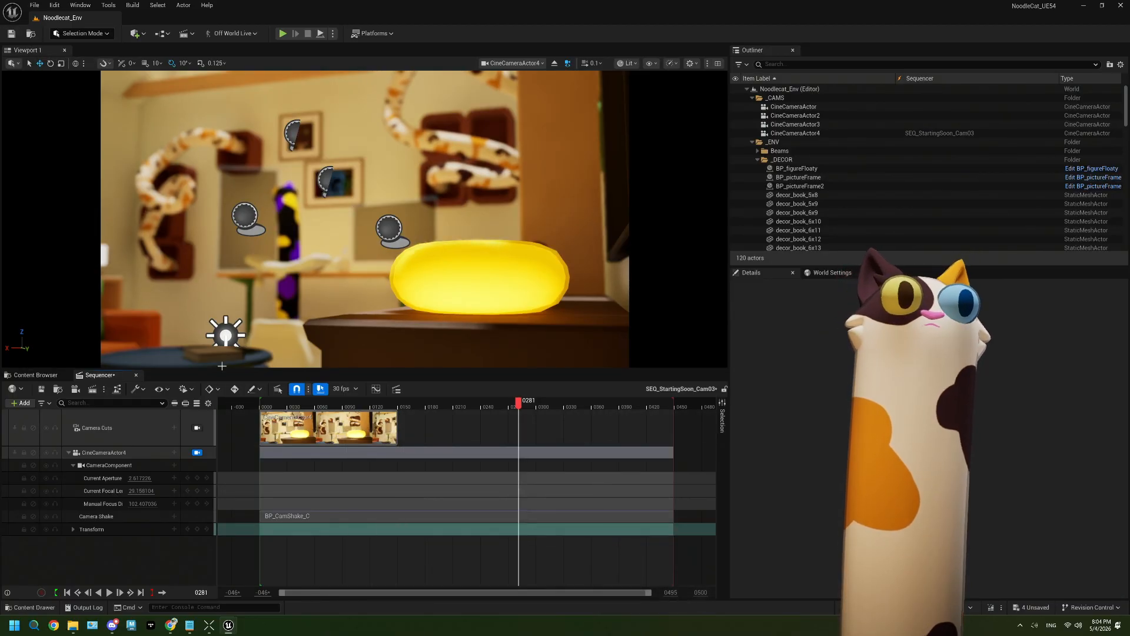
pyautogui.click(35, 375)
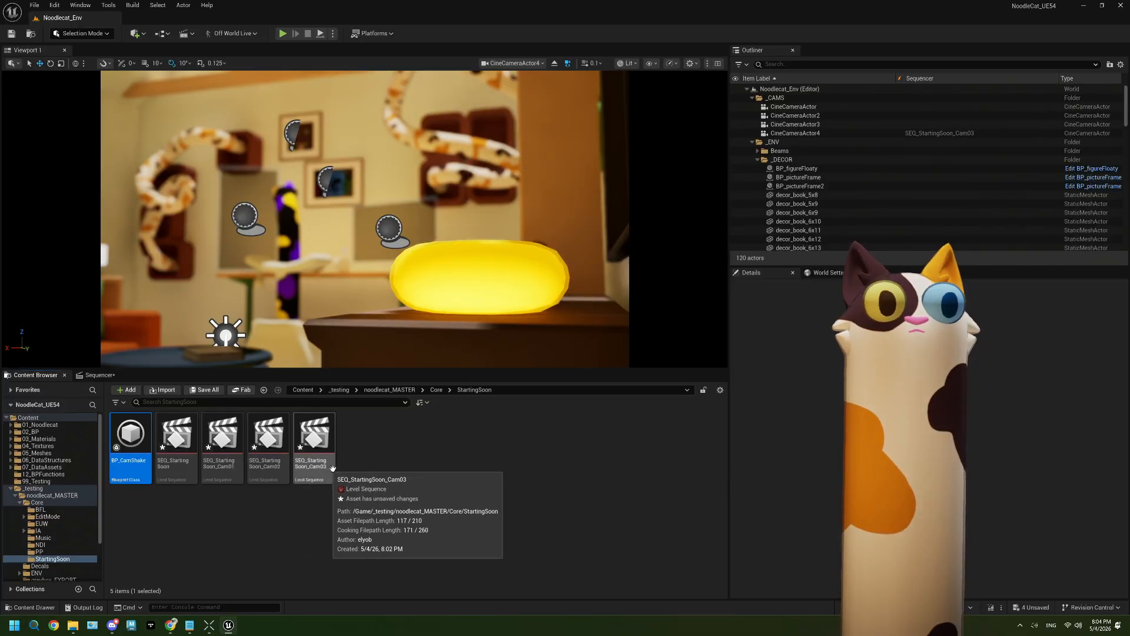
pyautogui.click(311, 451)
pyautogui.hotkey('ctrl', 'd')
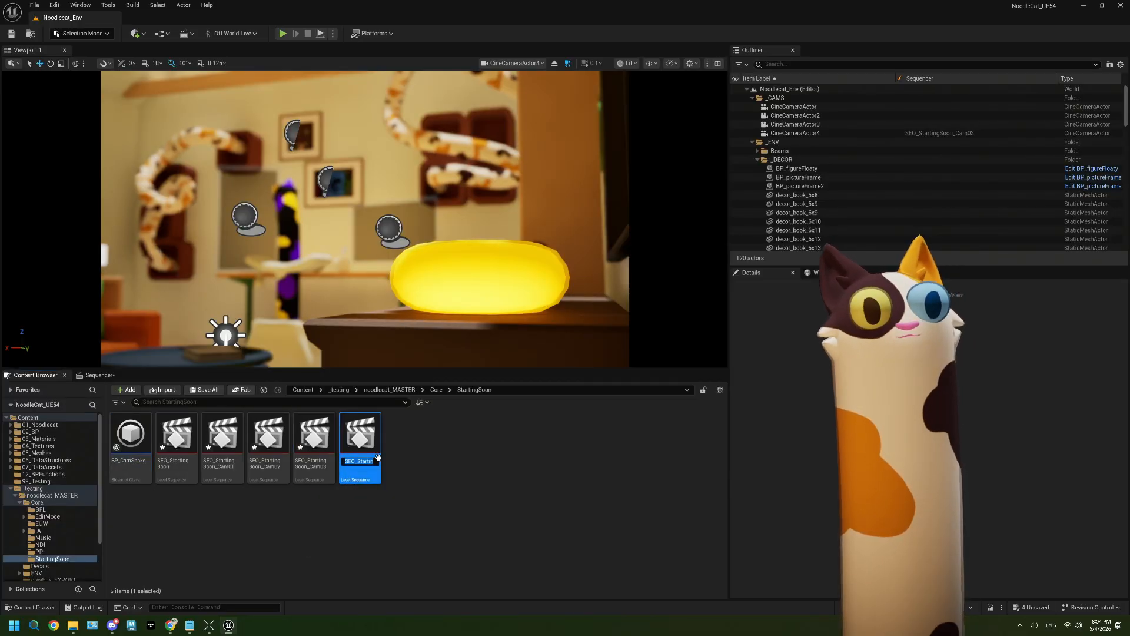
pyautogui.doubleClick(366, 451)
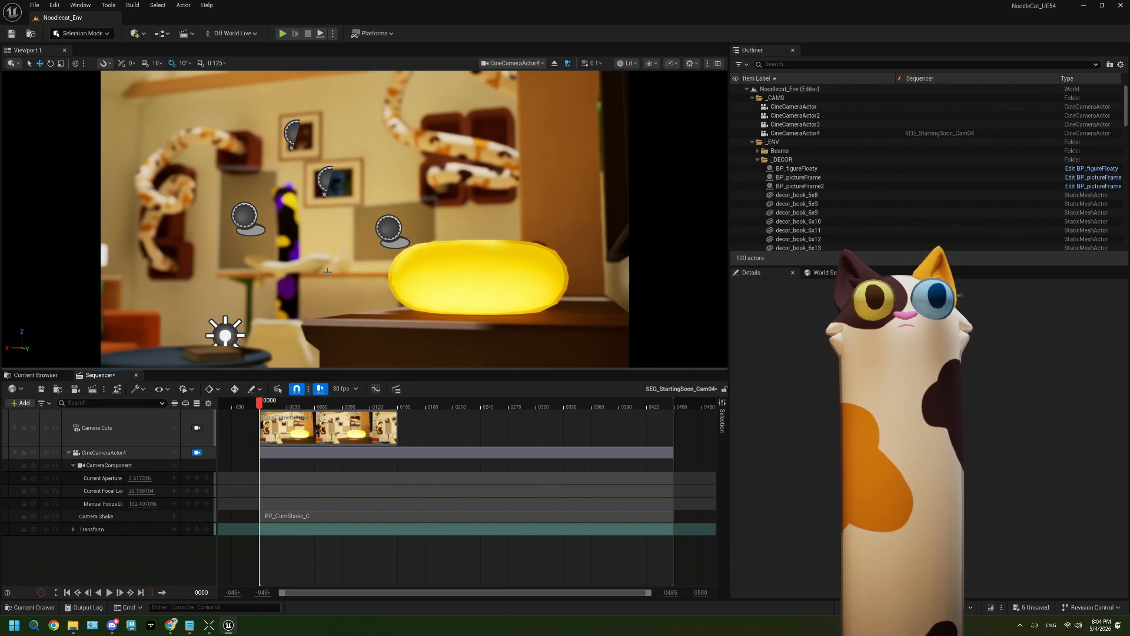
# Reframe CineCameraActor4 on the mug in front of the red bowl on the desk, with a focal length of about 28.75
pyautogui.moveTo(339, 270); pyautogui.dragTo(389, 232, button='right')
pyautogui.press('w')
pyautogui.moveTo(266, 361); pyautogui.dragTo(509, 201, button='right')
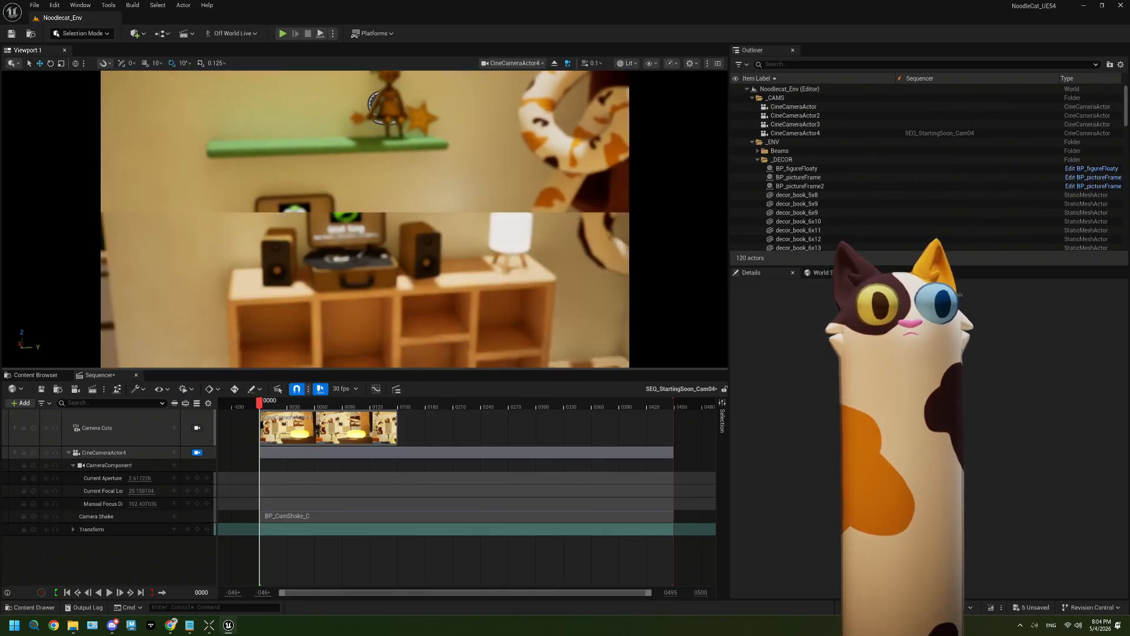
pyautogui.moveTo(365, 219); pyautogui.dragTo(259, 142, button='right')
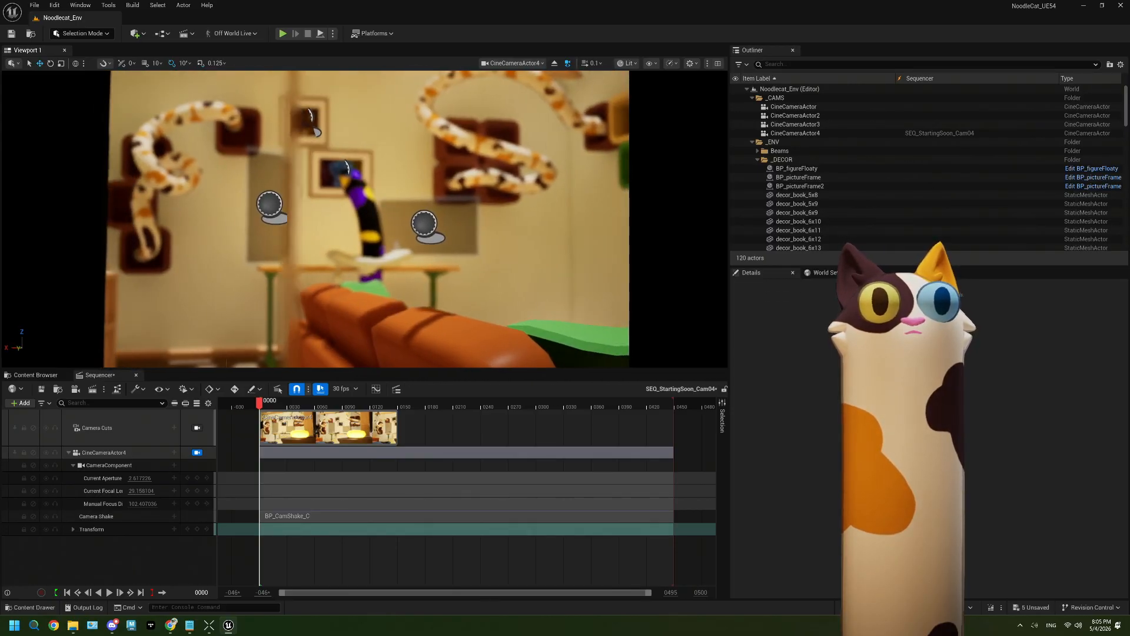
pyautogui.moveTo(365, 219); pyautogui.dragTo(389, 298, button='right')
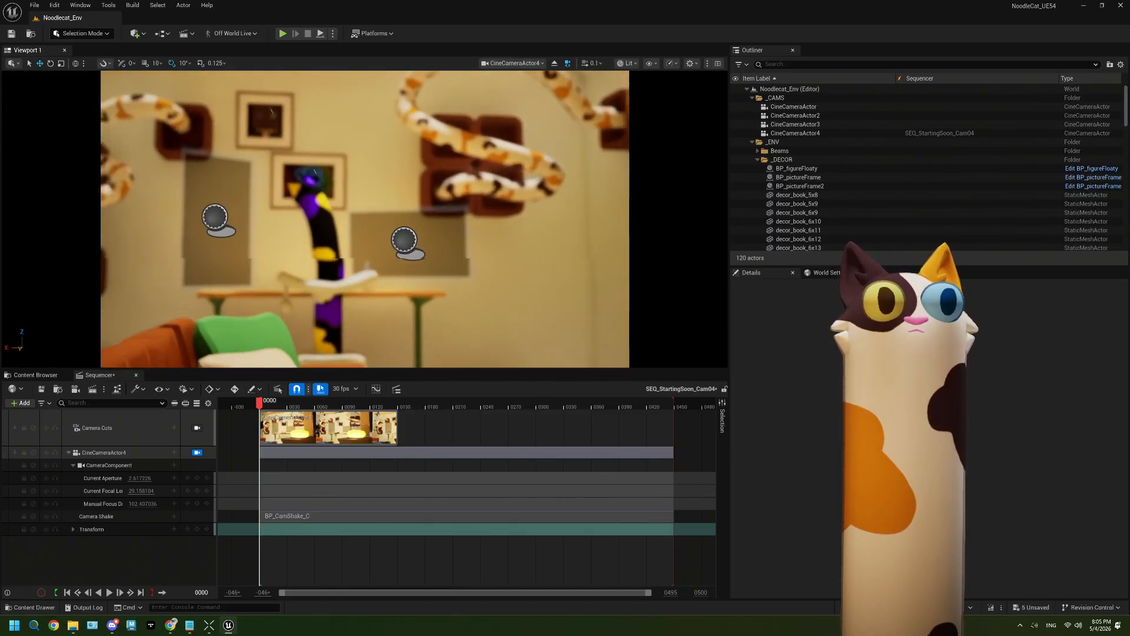
pyautogui.moveTo(364, 219); pyautogui.dragTo(275, 181, button='right')
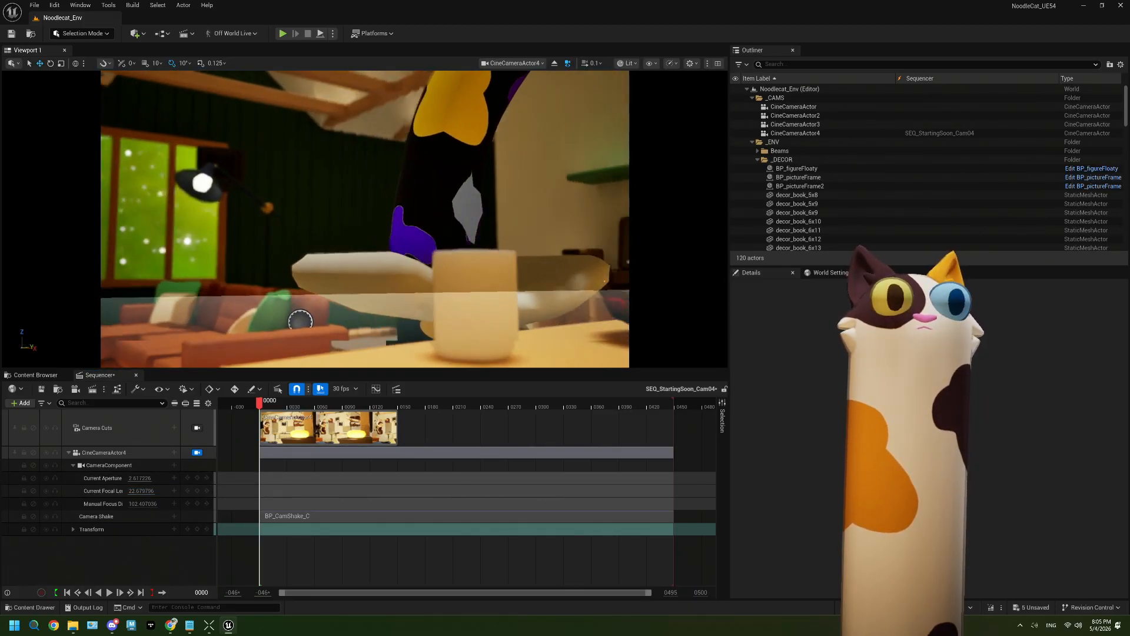
pyautogui.moveTo(365, 219); pyautogui.dragTo(293, 263, button='right')
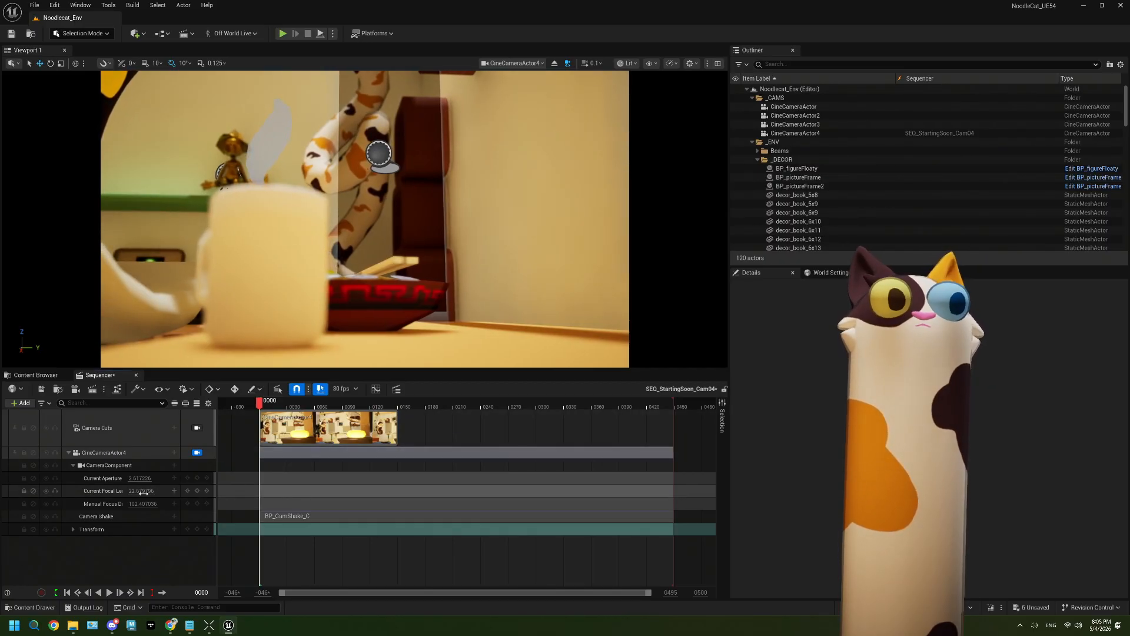
pyautogui.moveTo(141, 490); pyautogui.dragTo(133, 491)
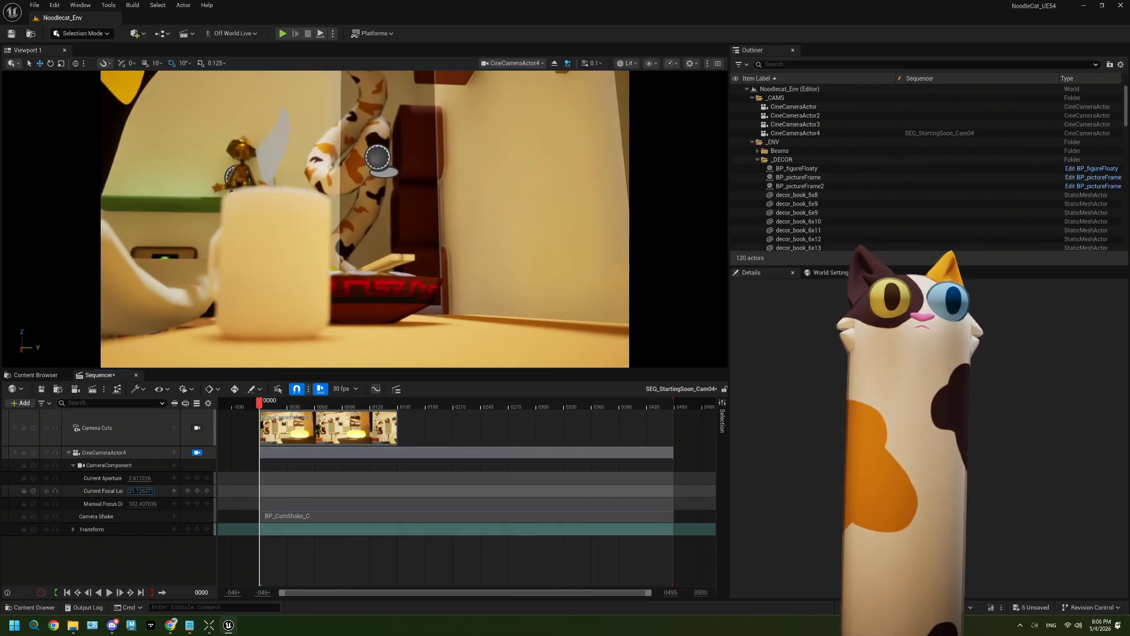
pyautogui.moveTo(294, 262); pyautogui.dragTo(304, 263, button='right')
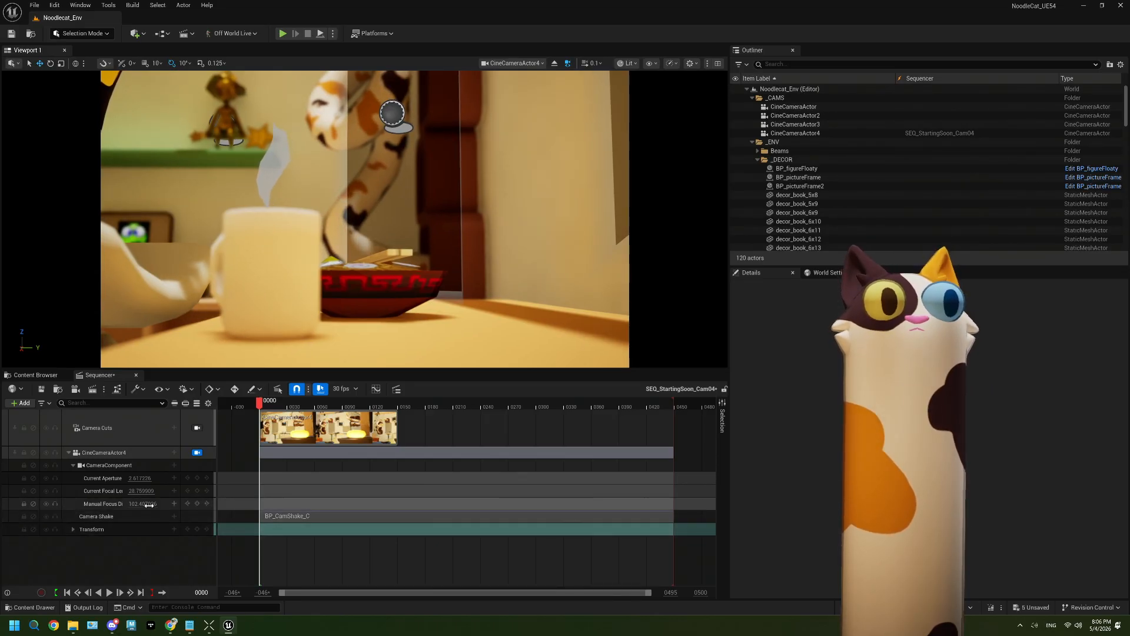
# Focus CineCameraActor4 on the mug with a manual focus distance of about 58.87, temporarily drawing the debug focus plane as a guide
pyautogui.moveTo(141, 503); pyautogui.dragTo(137, 504)
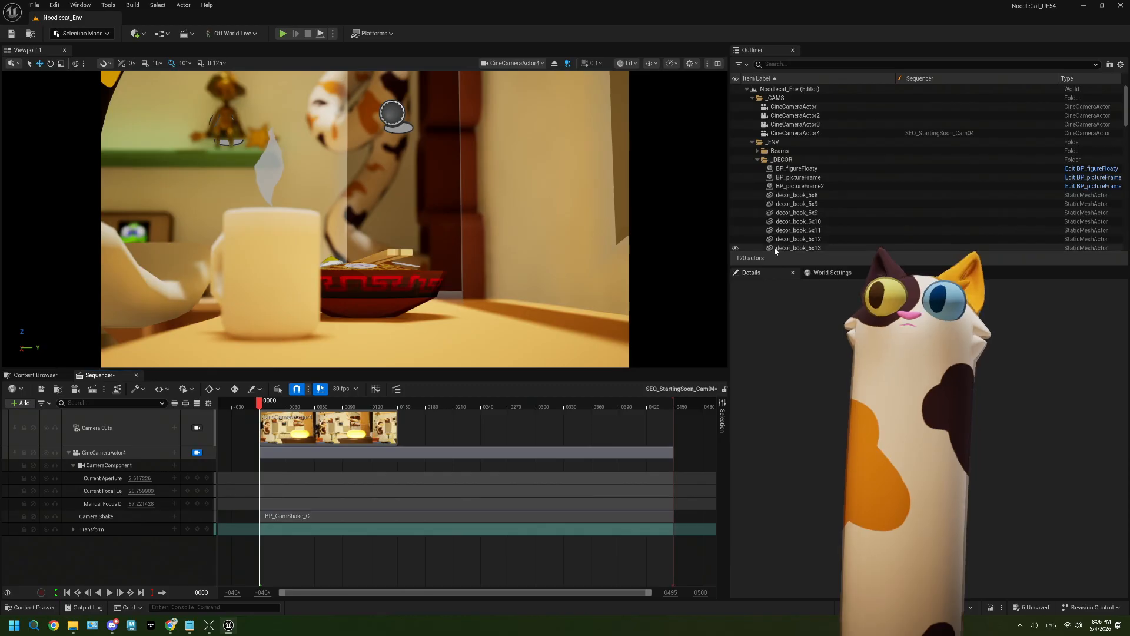
pyautogui.click(811, 133)
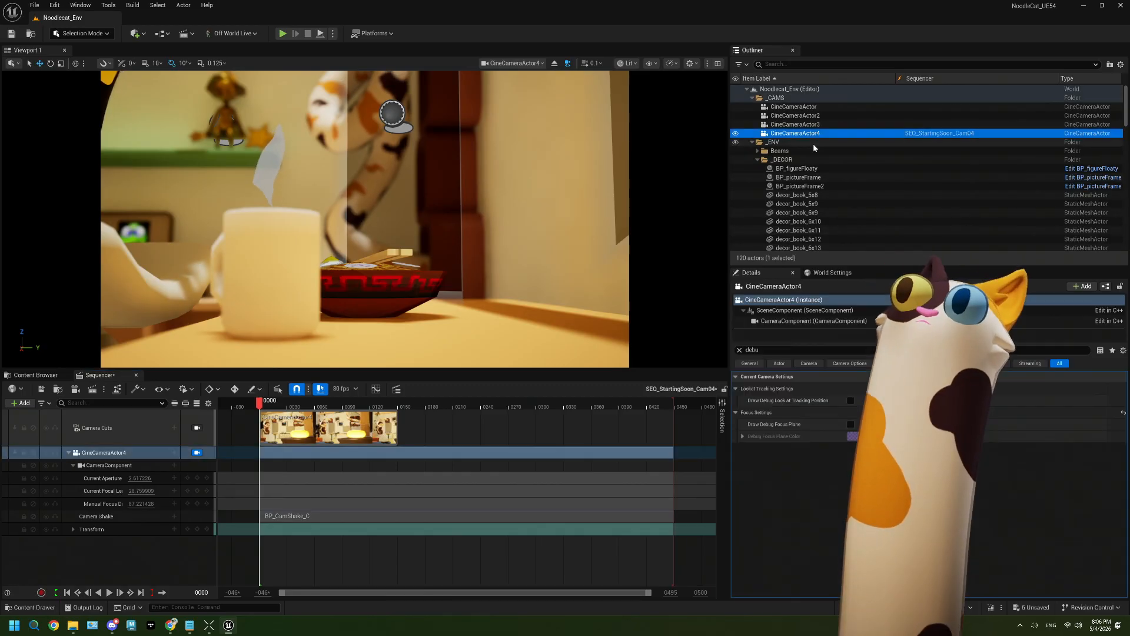
pyautogui.click(850, 423)
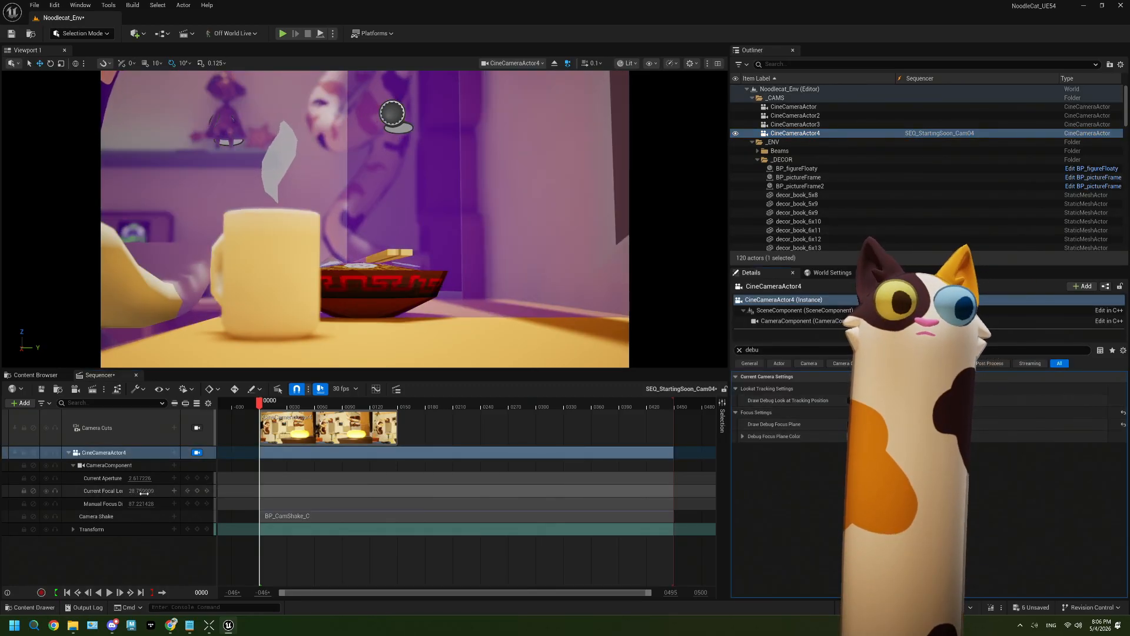
pyautogui.moveTo(143, 492); pyautogui.dragTo(129, 503)
pyautogui.hotkey('ctrl', 'z')
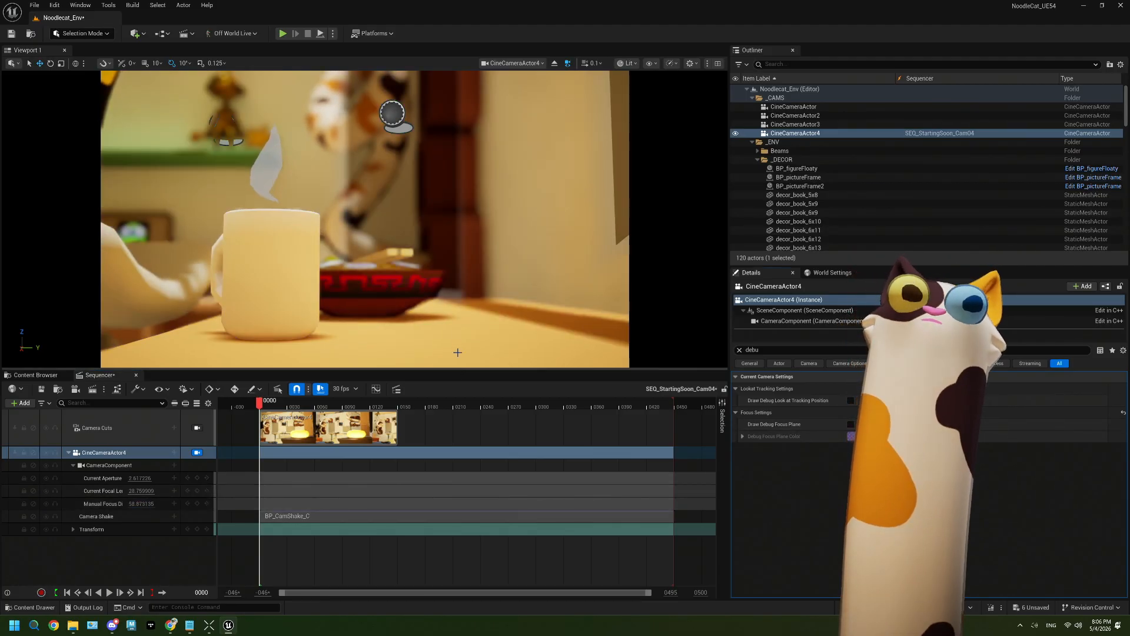
# Set CineCameraActor4's current aperture to about 3.77 and play back part of the shot to check it
pyautogui.moveTo(452, 333); pyautogui.dragTo(501, 300, button='right')
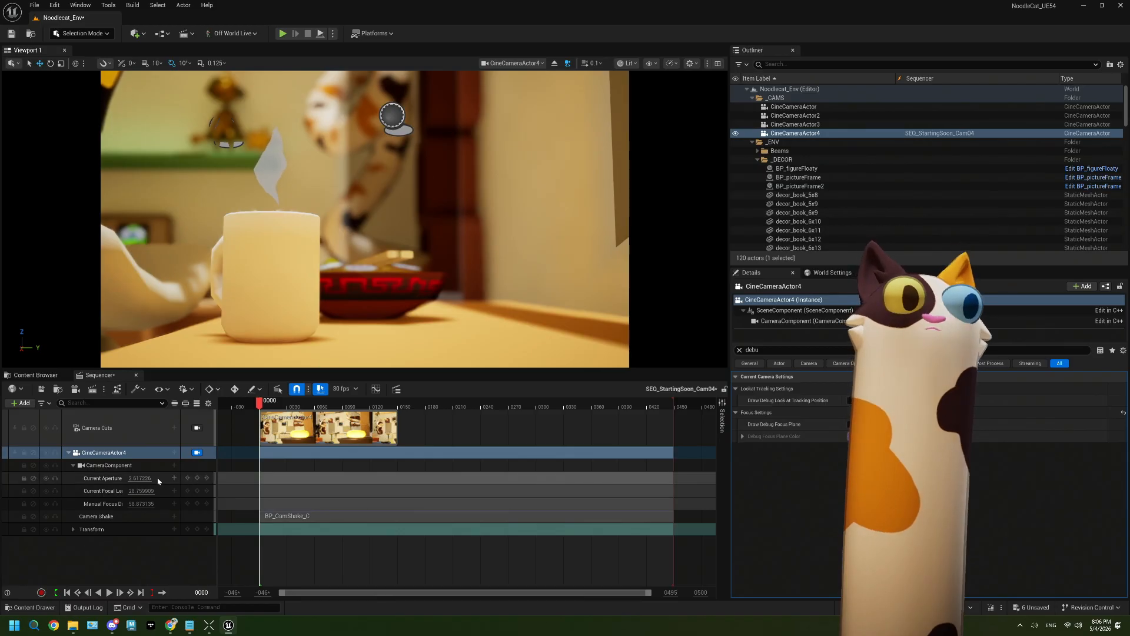
pyautogui.moveTo(140, 477); pyautogui.dragTo(131, 477)
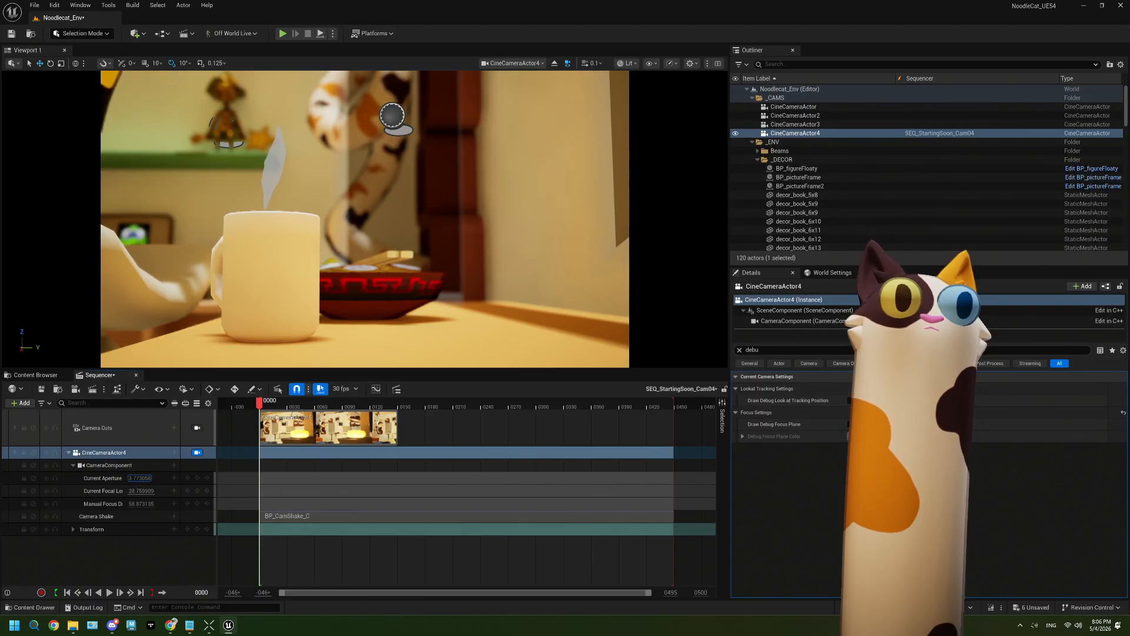
pyautogui.click(110, 592)
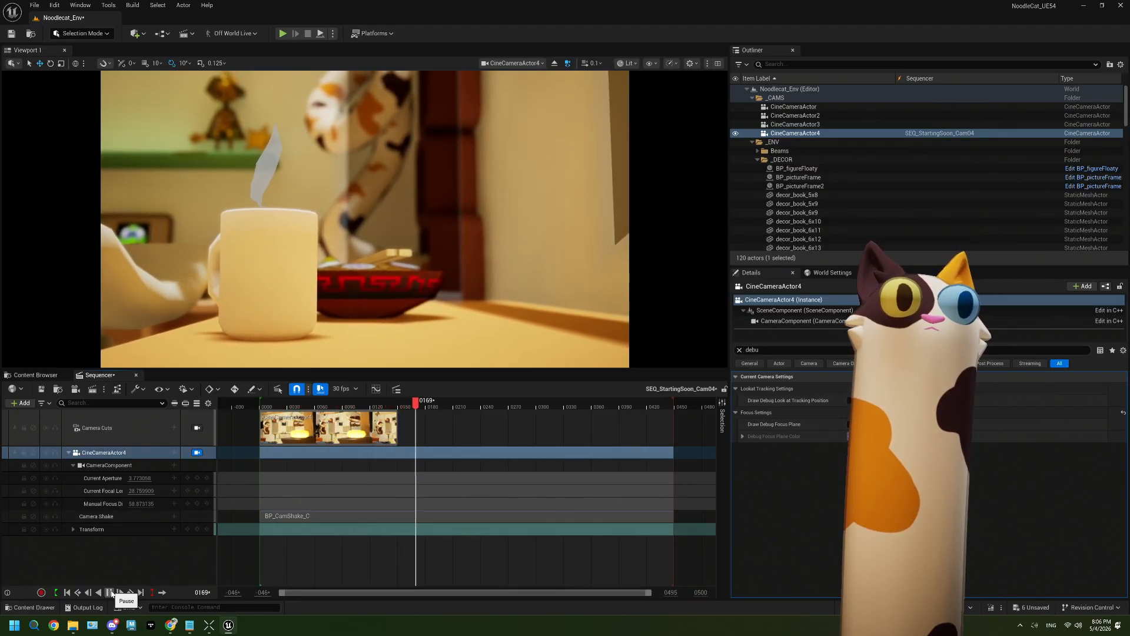
pyautogui.click(110, 592)
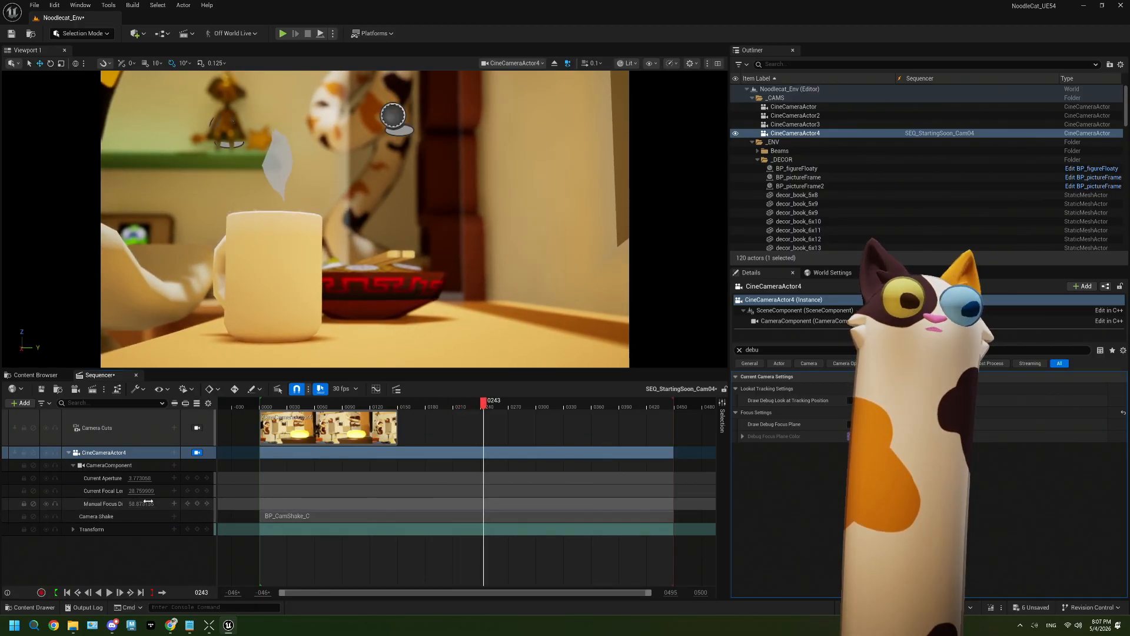
# Reframe the shot with the white bowl beside the mug, using a focal length of about 71.53 and a focus distance of about 117.6
pyautogui.moveTo(147, 492); pyautogui.dragTo(122, 493)
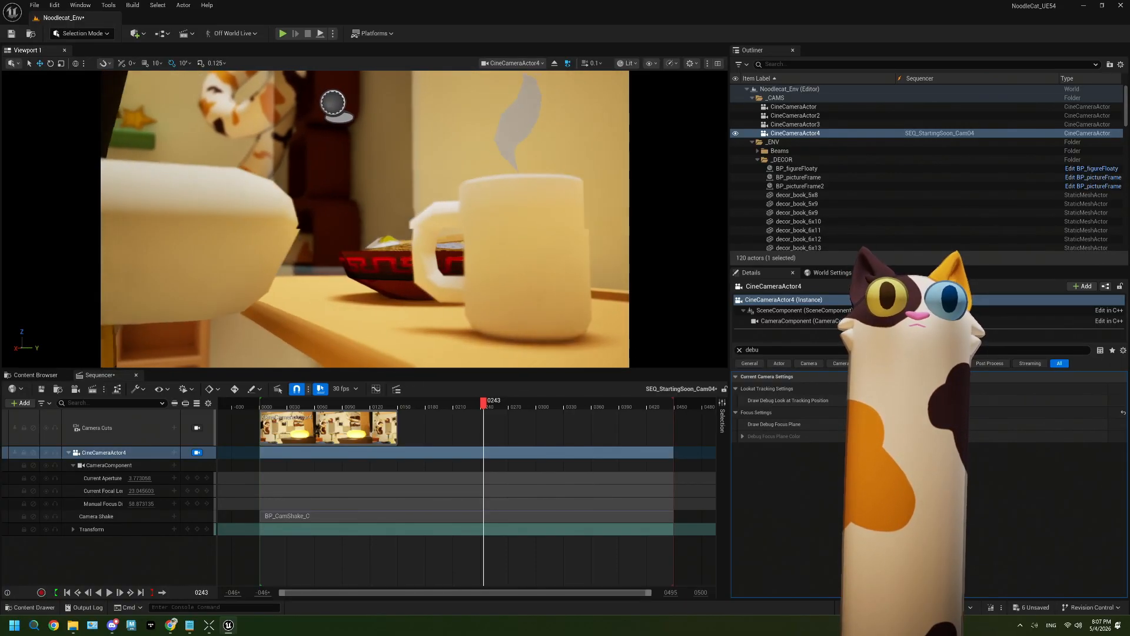
pyautogui.moveTo(141, 490); pyautogui.dragTo(224, 490)
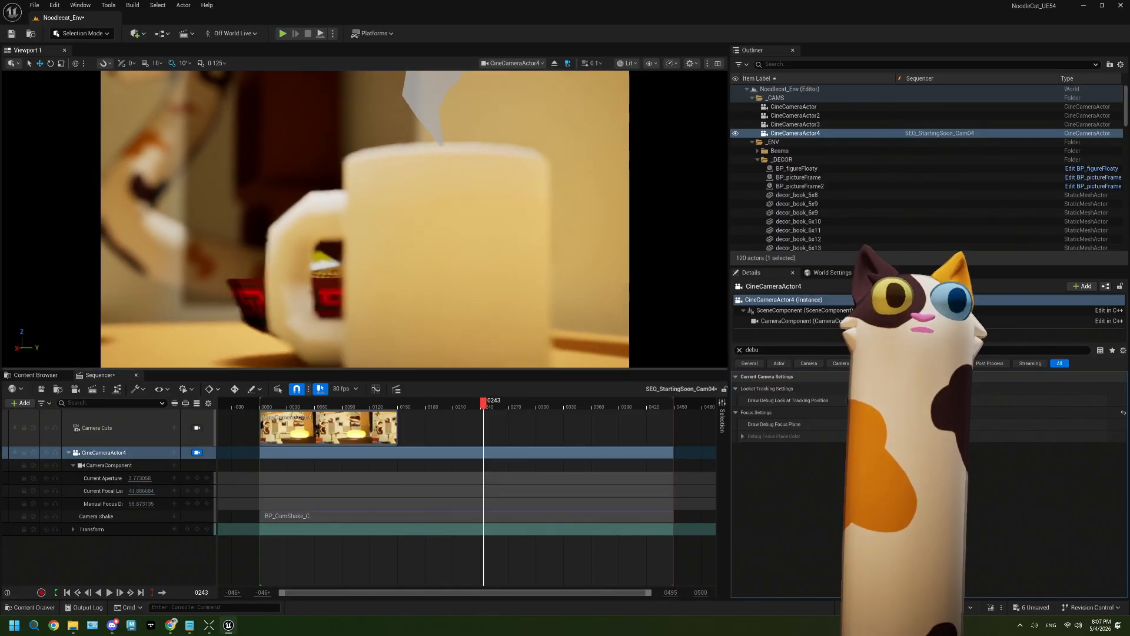
pyautogui.moveTo(365, 219); pyautogui.dragTo(322, 202, button='right')
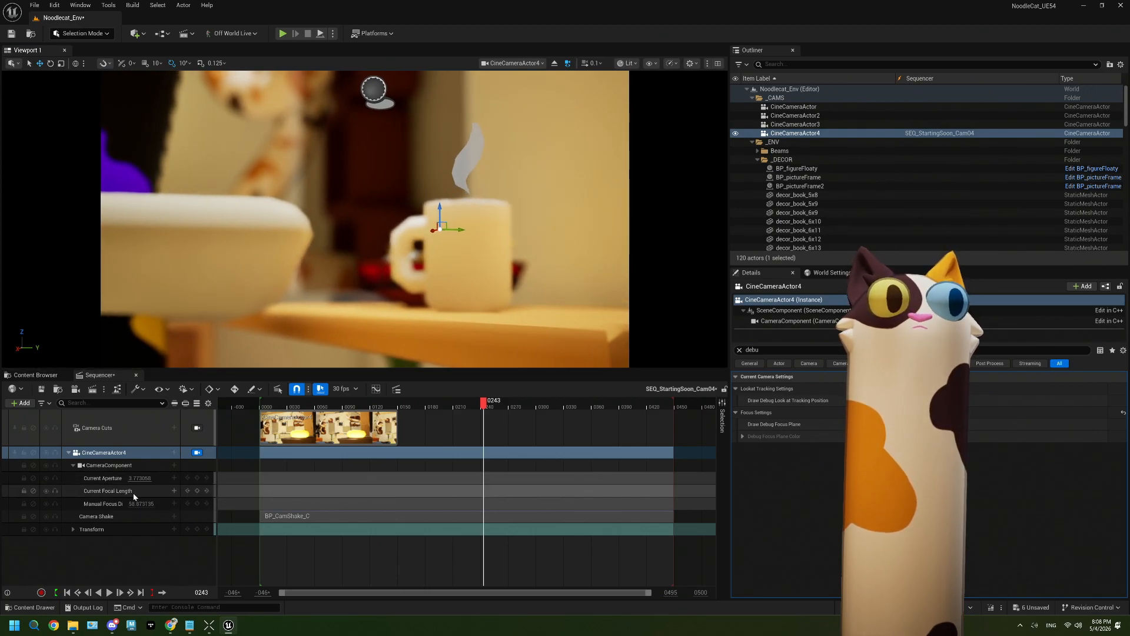
pyautogui.moveTo(139, 491); pyautogui.dragTo(165, 490)
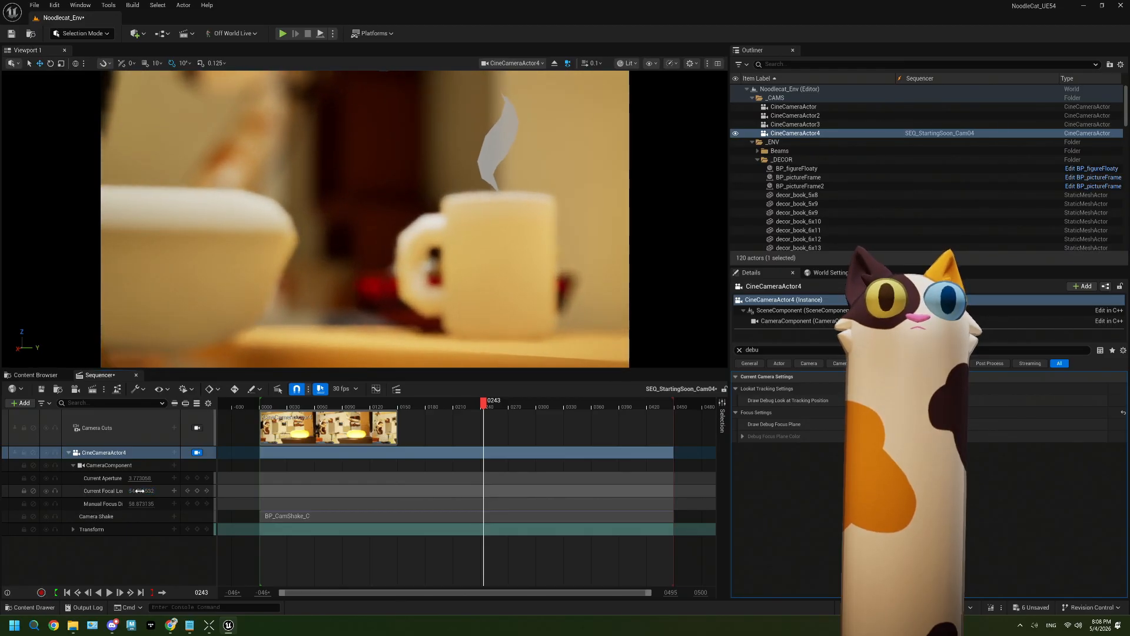
pyautogui.moveTo(354, 212); pyautogui.dragTo(377, 225, button='right')
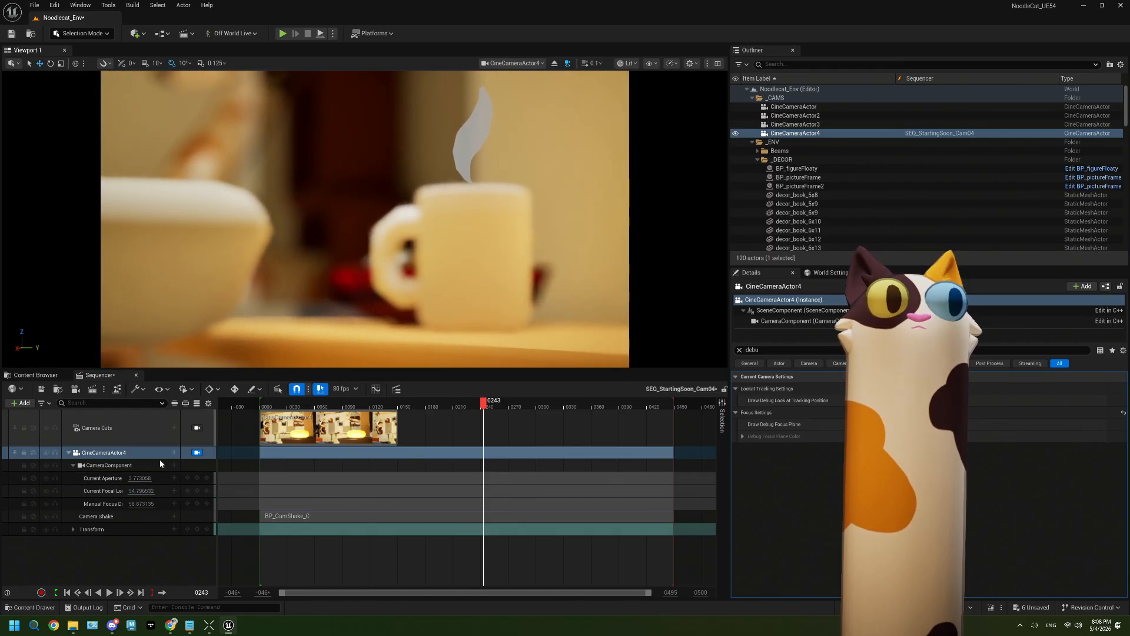
pyautogui.moveTo(141, 490); pyautogui.dragTo(165, 490)
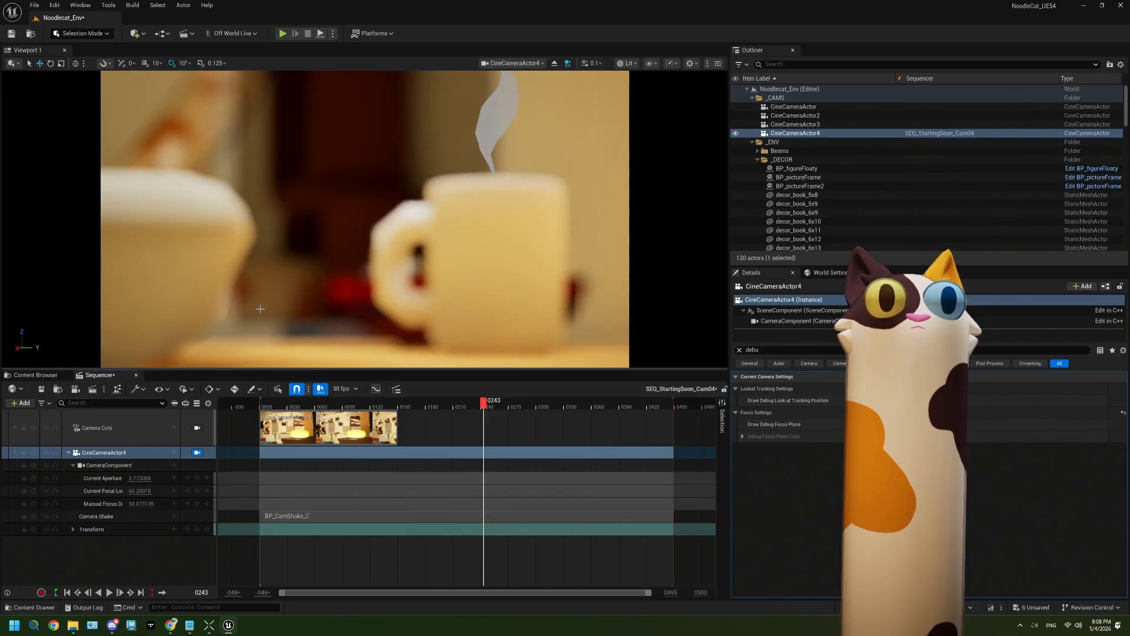
pyautogui.moveTo(260, 309)
pyautogui.mouseDown(button='right')
pyautogui.moveTo(265, 334)
pyautogui.moveTo(265, 304)
pyautogui.moveTo(276, 325)
pyautogui.moveTo(272, 312)
pyautogui.mouseUp(button='right')
pyautogui.press('s')
pyautogui.press('w')
pyautogui.moveTo(142, 491); pyautogui.dragTo(201, 504)
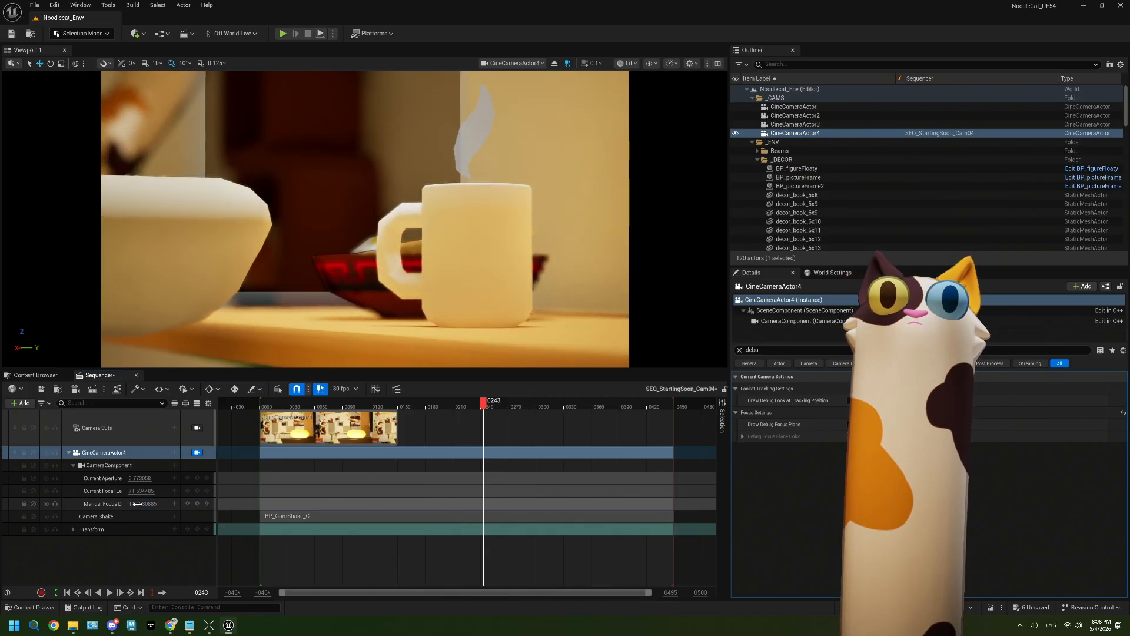
# Fine-tune the manual focus distance to about 127.33 with the debug focus plane shown temporarily, and nudge the mug's framing
pyautogui.click(897, 424)
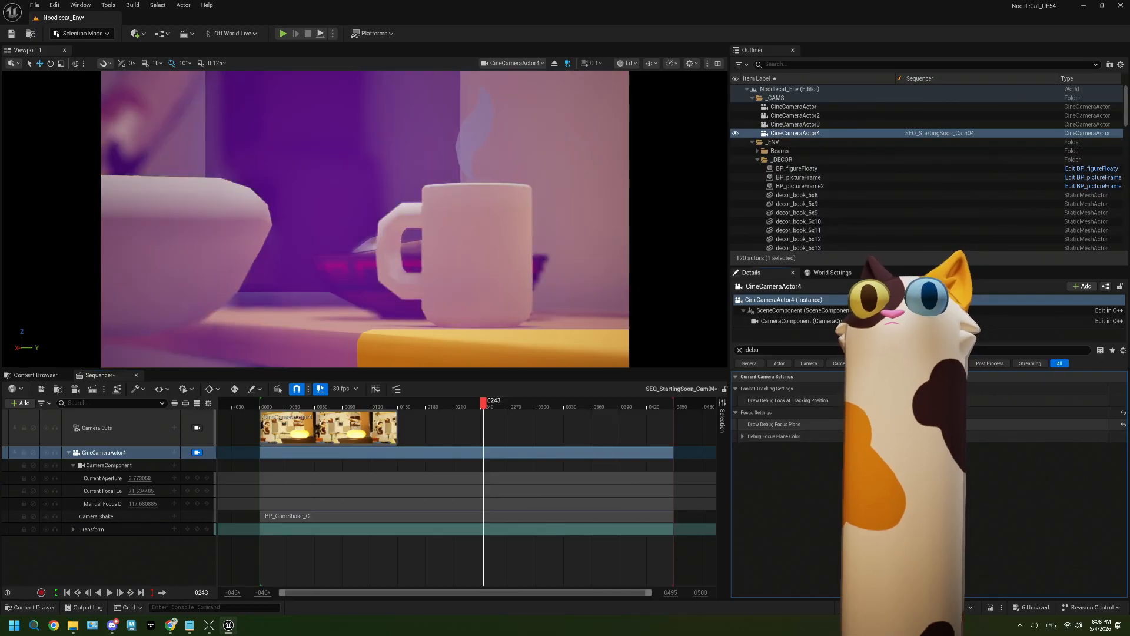
pyautogui.moveTo(149, 504); pyautogui.dragTo(159, 504)
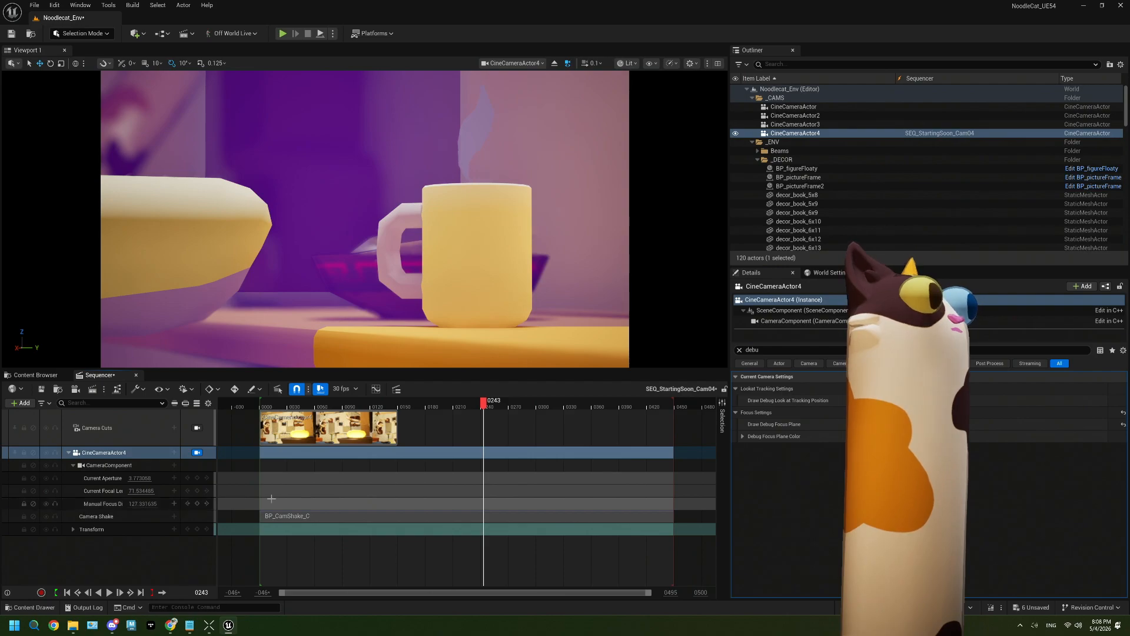
pyautogui.click(897, 424)
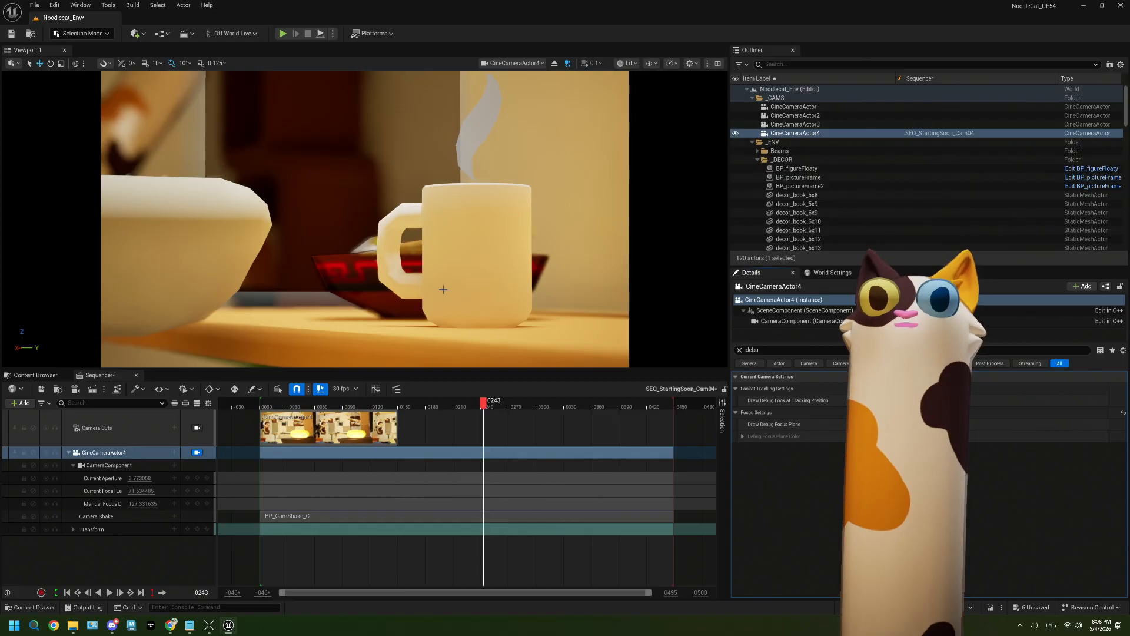
pyautogui.moveTo(443, 289); pyautogui.dragTo(436, 286, button='right')
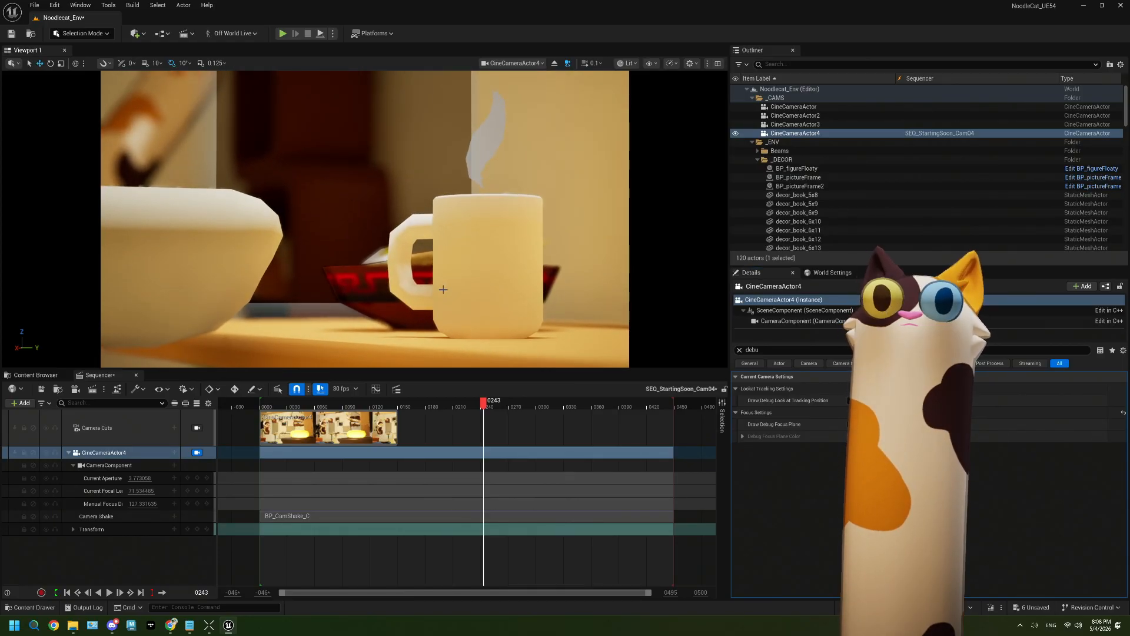
# Save the level and play back the Cam04 shot to check the framing and shake
pyautogui.click(11, 33)
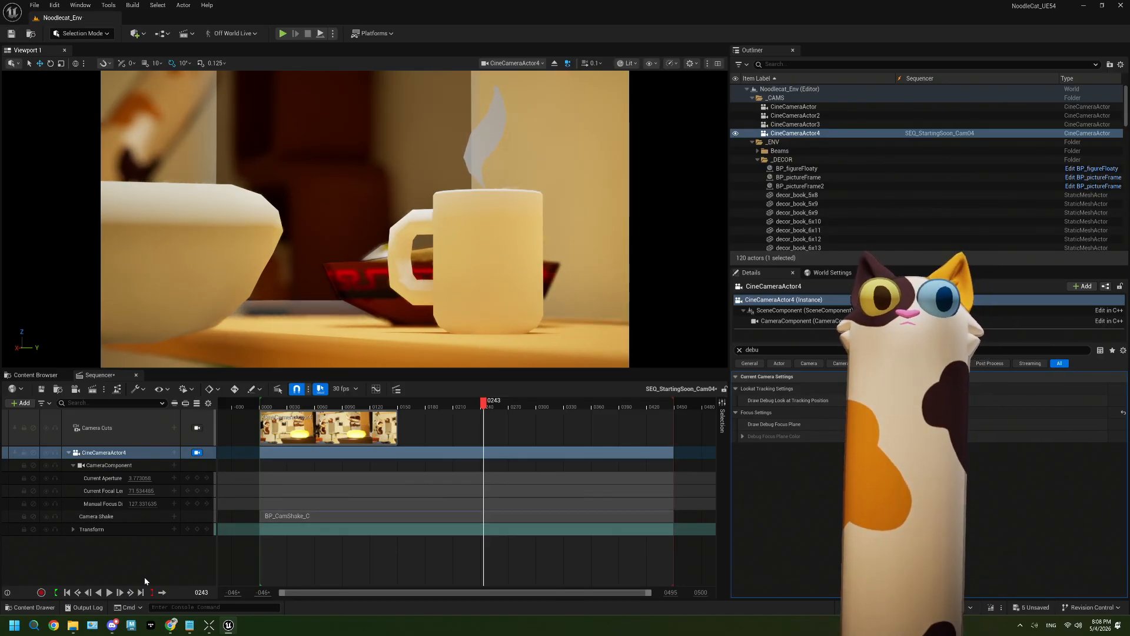
pyautogui.click(112, 593)
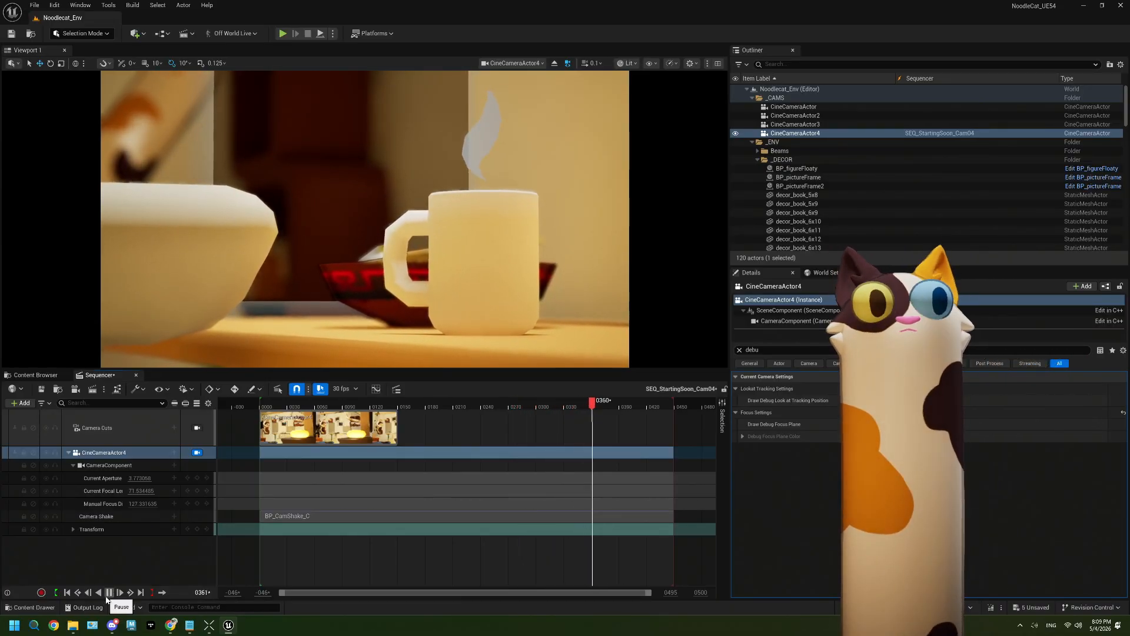
pyautogui.click(107, 593)
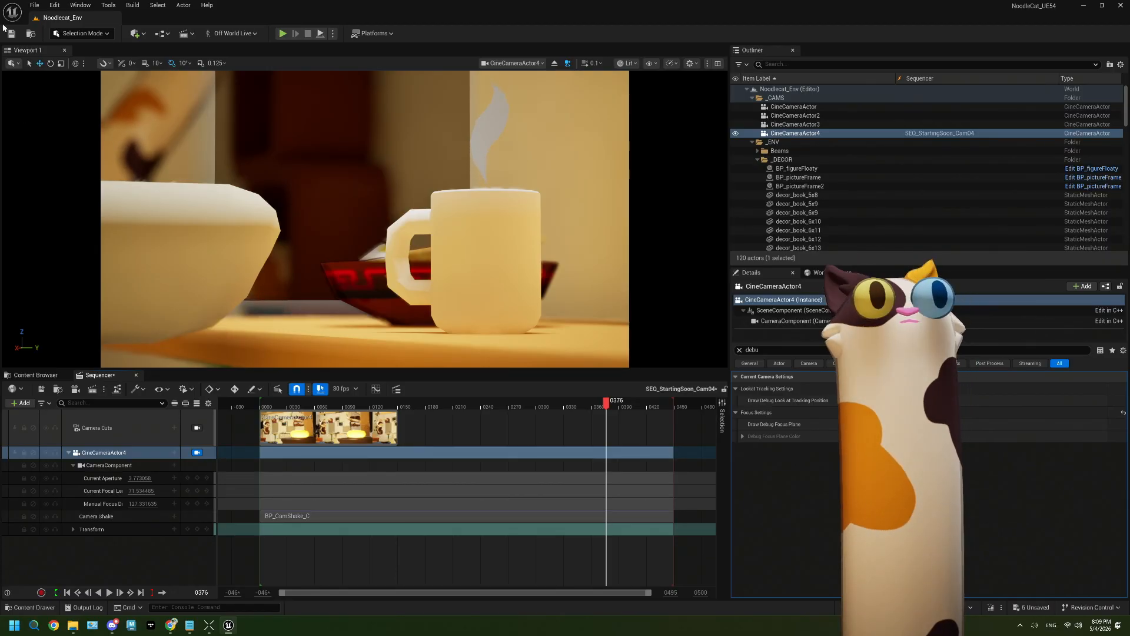
# Save all modified assets, duplicate SEQ_StartingSoon_Cam04 as SEQ_StartingSoon_Cam05 and open the copy in Sequencer
pyautogui.click(35, 375)
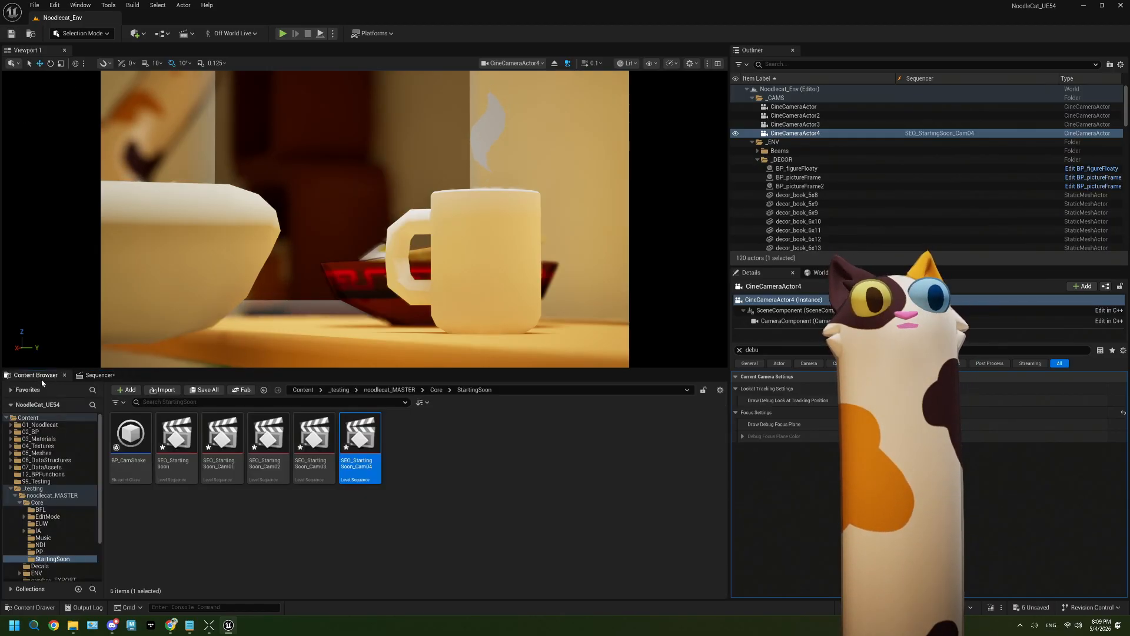
pyautogui.click(395, 450)
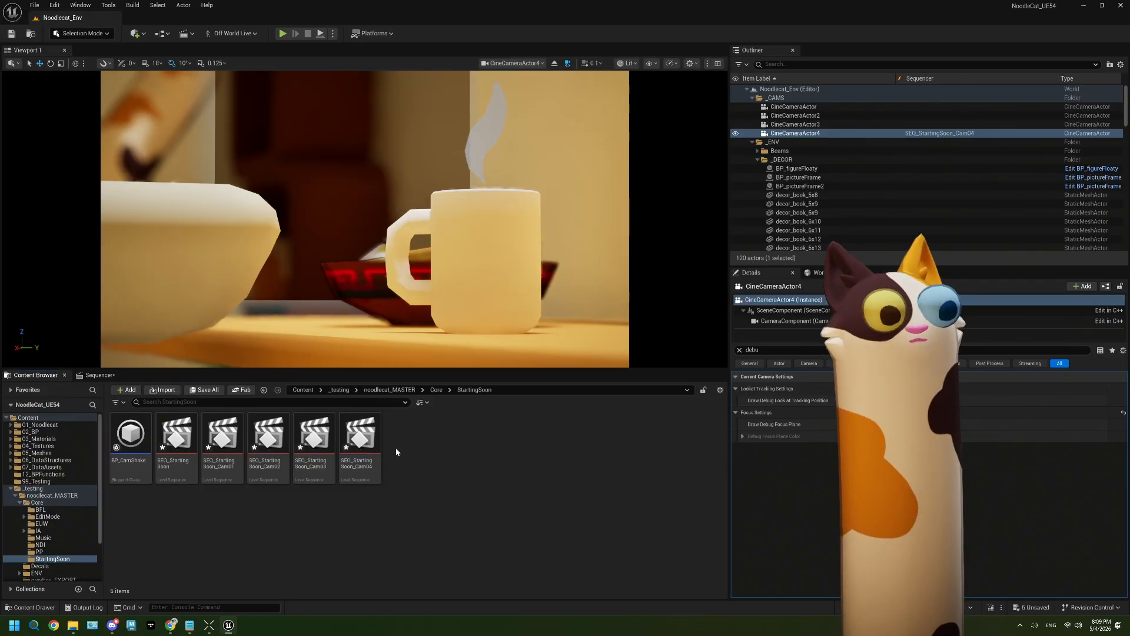
pyautogui.hotkey('ctrl', 'shift', 's')
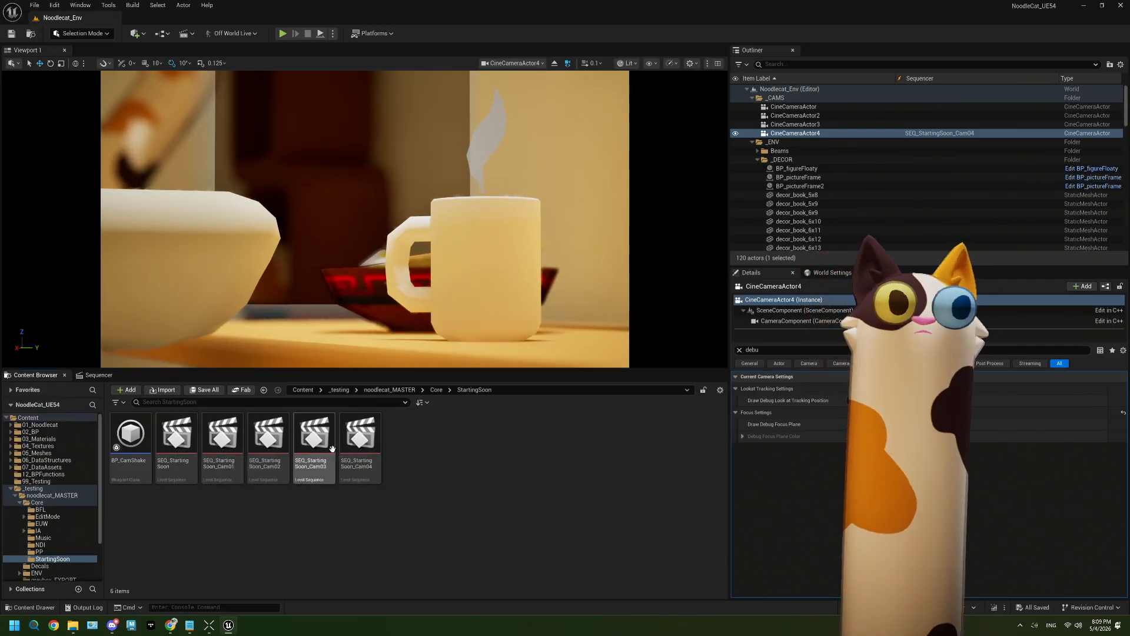
pyautogui.click(365, 441)
pyautogui.hotkey('ctrl', 'd')
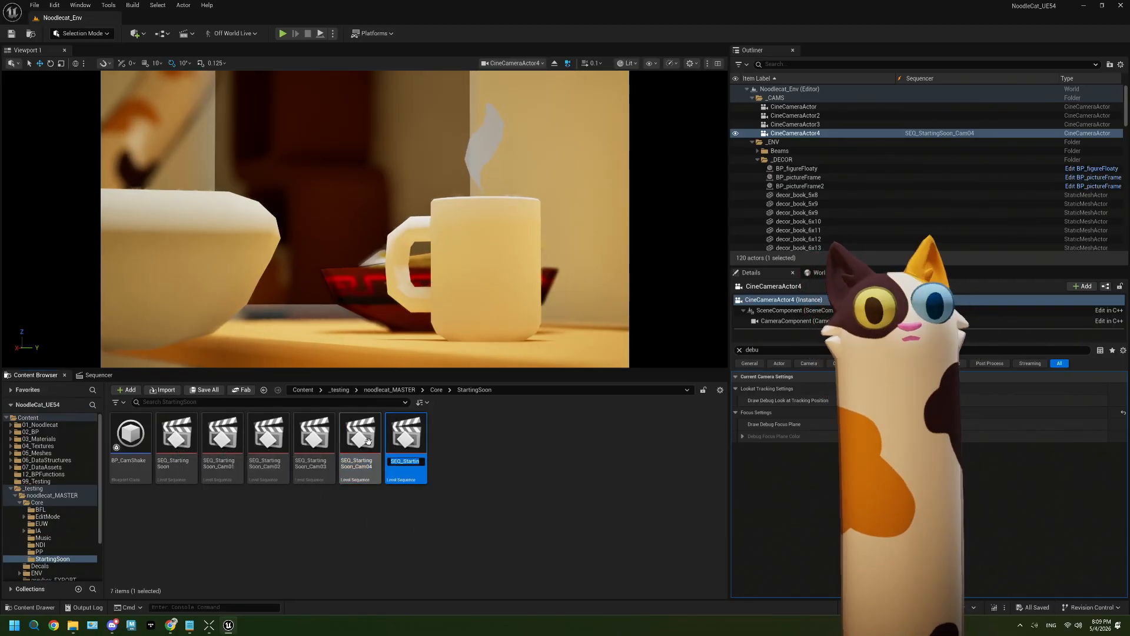
pyautogui.press('Return')
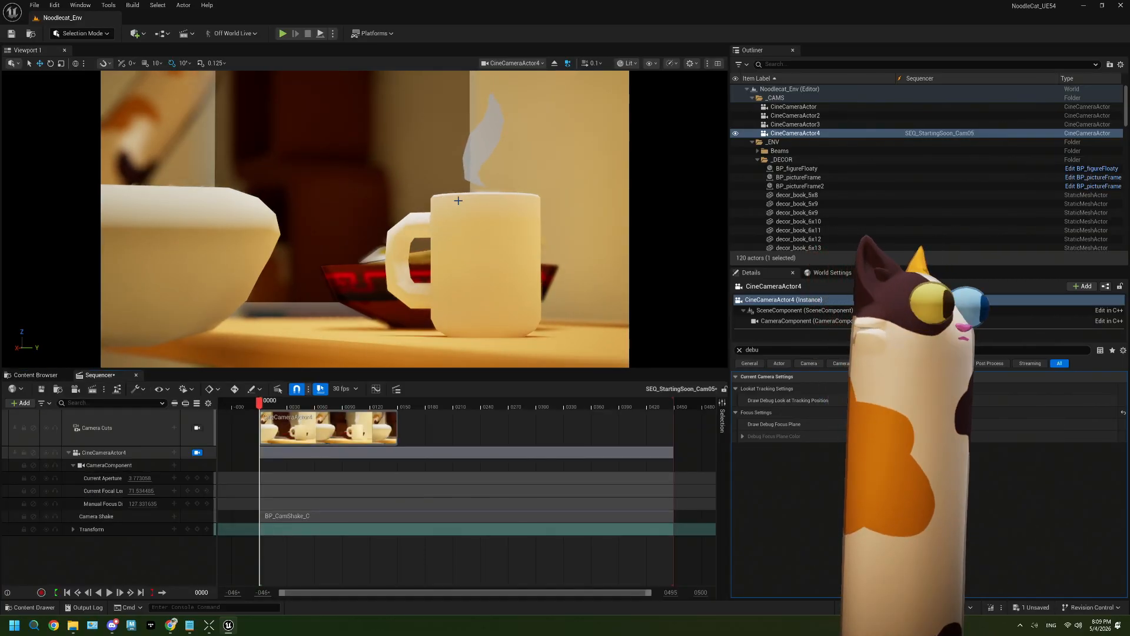
# Reframe the Cam05 shot on the room behind the mug with a focal length of about 35.1, and play it back
pyautogui.moveTo(375, 207)
pyautogui.mouseDown(button='right')
pyautogui.moveTo(447, 170)
pyautogui.moveTo(447, 247)
pyautogui.moveTo(354, 235)
pyautogui.moveTo(412, 259)
pyautogui.moveTo(447, 236)
pyautogui.moveTo(418, 207)
pyautogui.moveTo(373, 219)
pyautogui.mouseUp(button='right')
pyautogui.moveTo(470, 194); pyautogui.dragTo(376, 161, button='right')
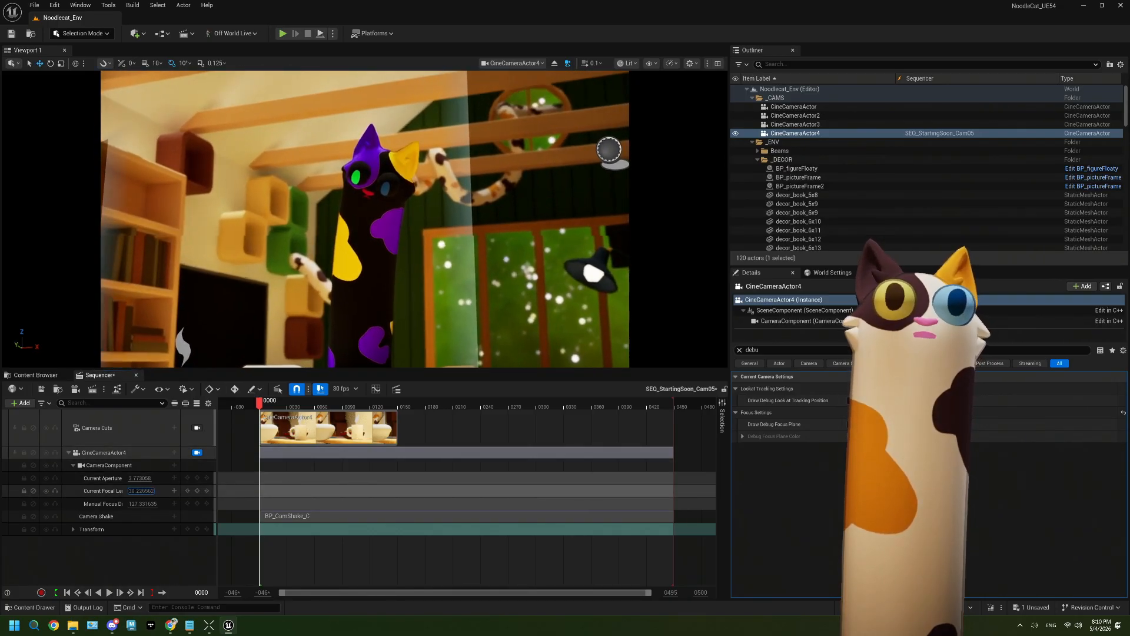
pyautogui.moveTo(142, 490); pyautogui.dragTo(175, 490)
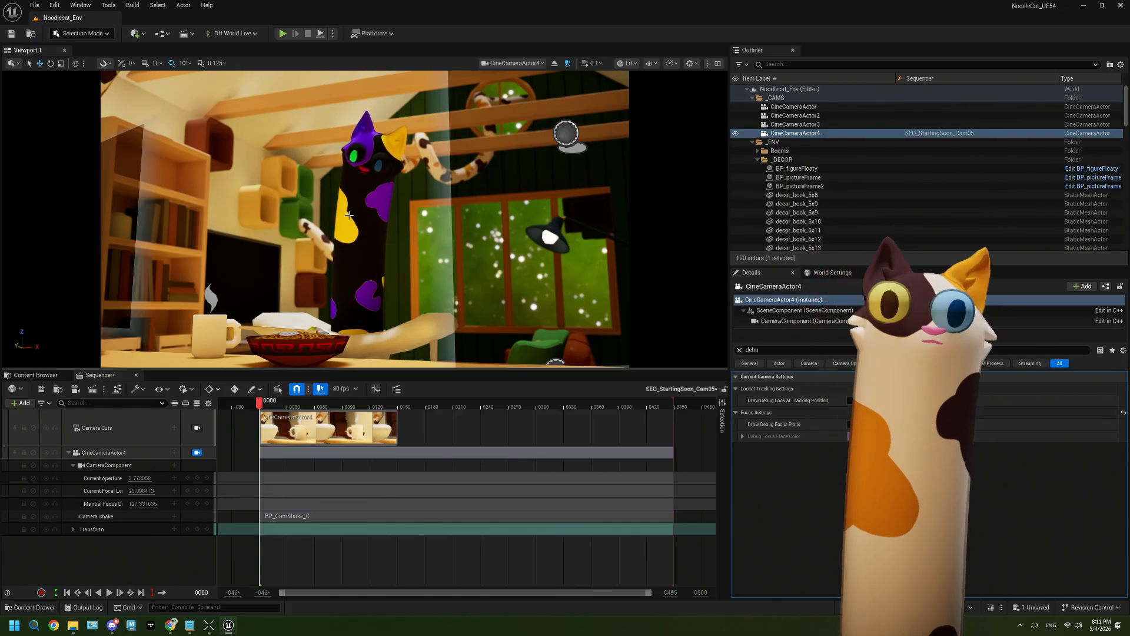
pyautogui.click(110, 593)
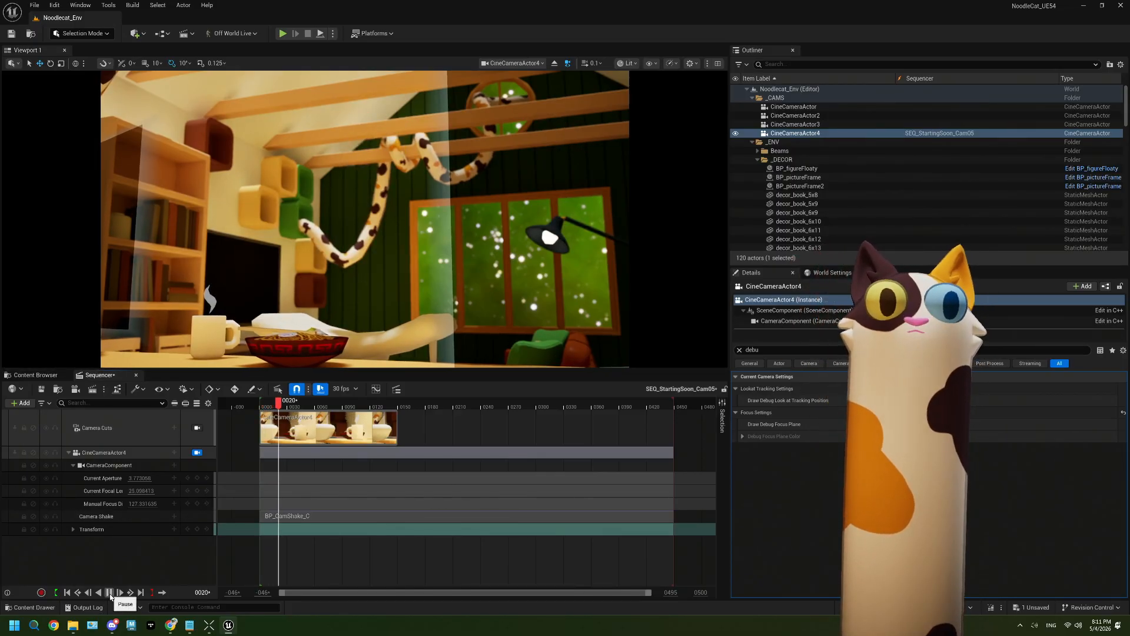
pyautogui.click(110, 593)
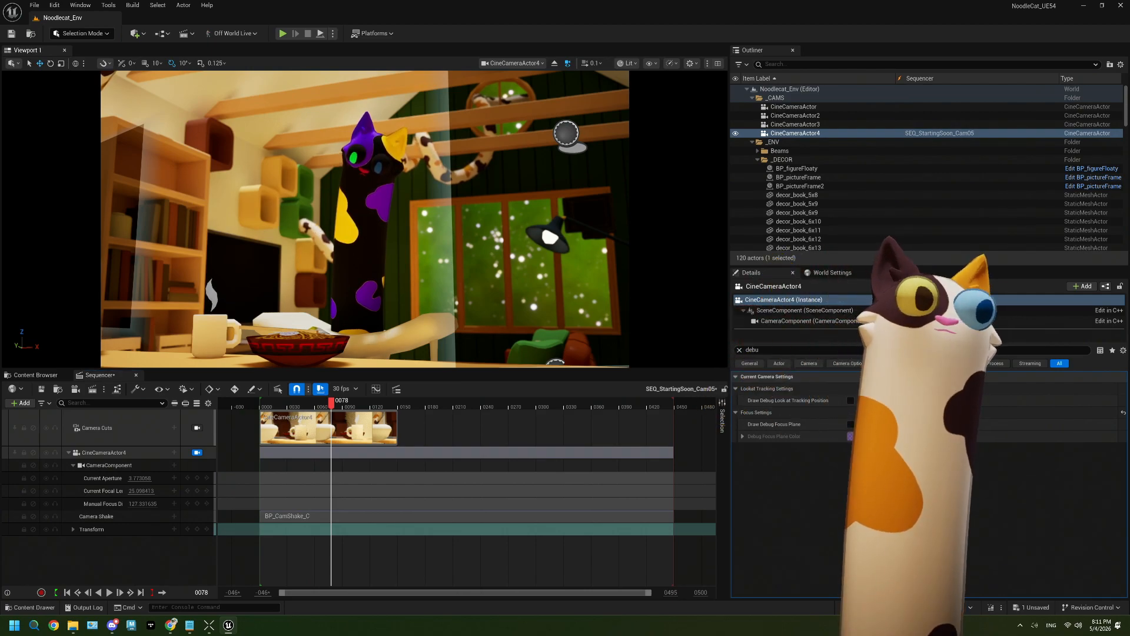
# Reframe the Cam05 shot beside the bookshelf, looking up at the noodle cat wrapped around the ceiling beam
pyautogui.moveTo(365, 219); pyautogui.dragTo(274, 267, button='right')
pyautogui.moveTo(406, 219); pyautogui.dragTo(335, 189, button='right')
pyautogui.press('w')
pyautogui.press('s')
pyautogui.press('s')
pyautogui.press('q')
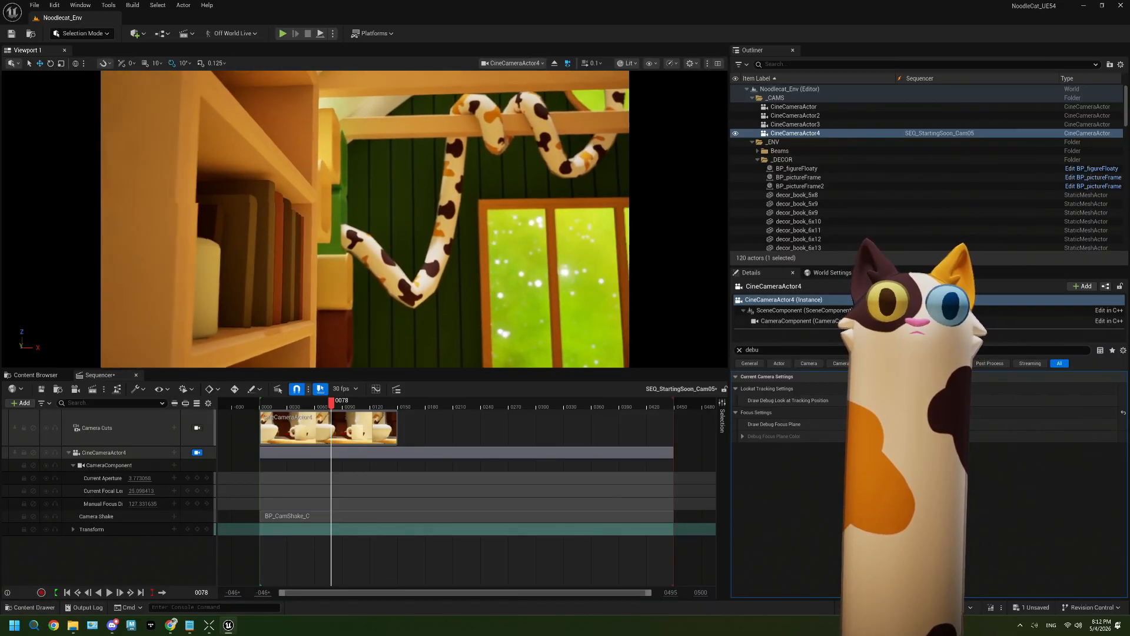
pyautogui.moveTo(365, 219); pyautogui.dragTo(384, 177, button='right')
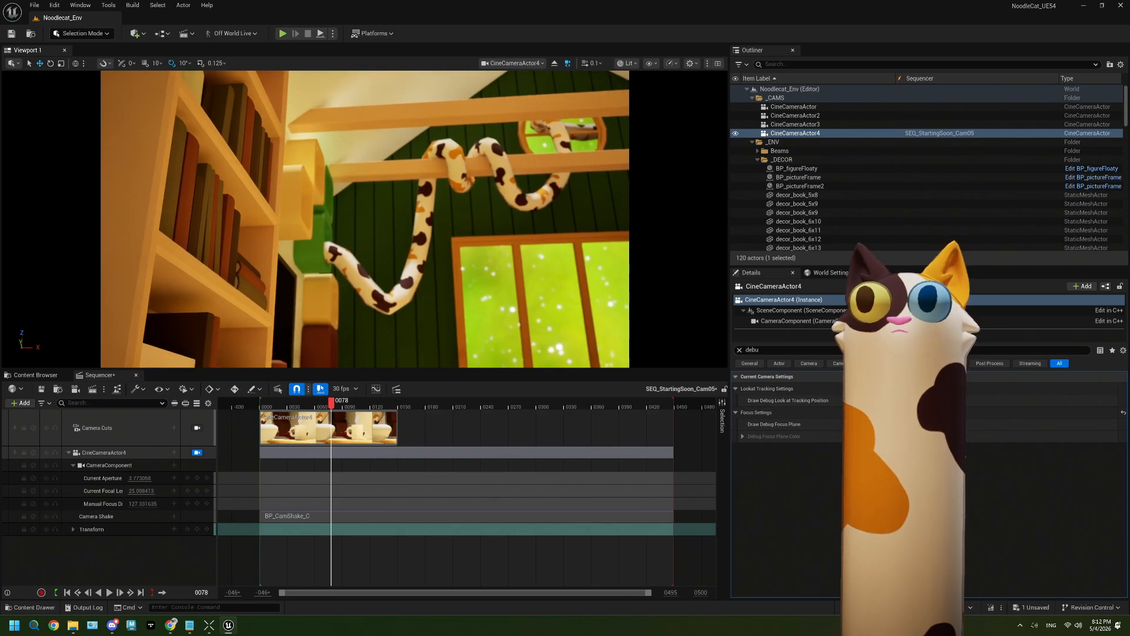
# Set the manual focus distance to about 419.89 on the hanging noodle cat, showing the debug focus plane temporarily
pyautogui.click(850, 424)
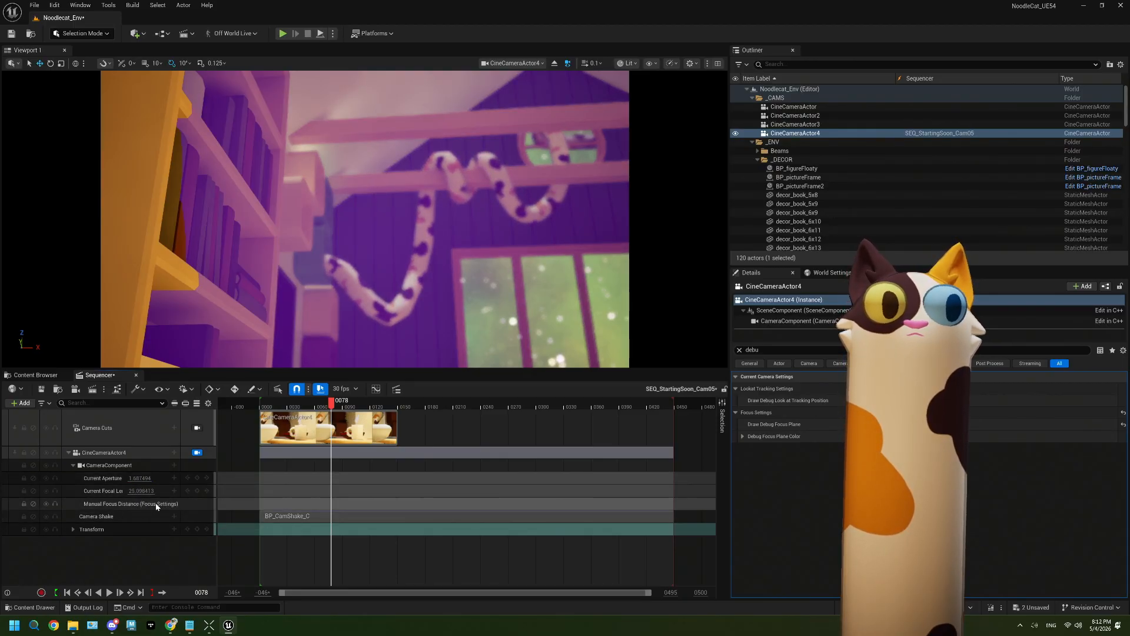
pyautogui.moveTo(144, 503); pyautogui.dragTo(209, 503)
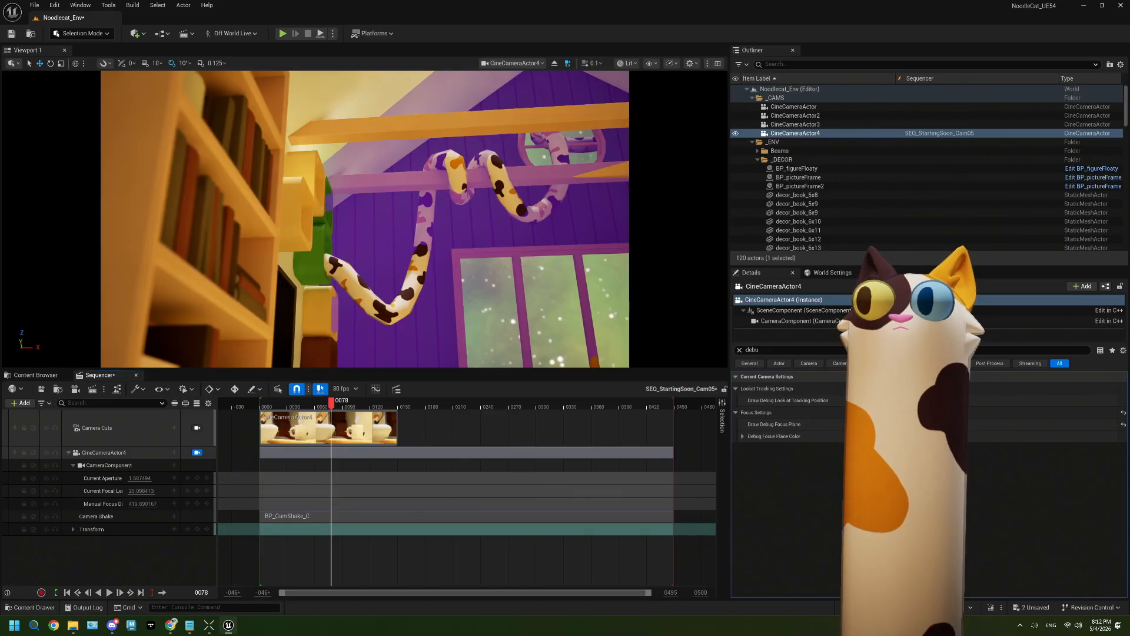
pyautogui.click(893, 424)
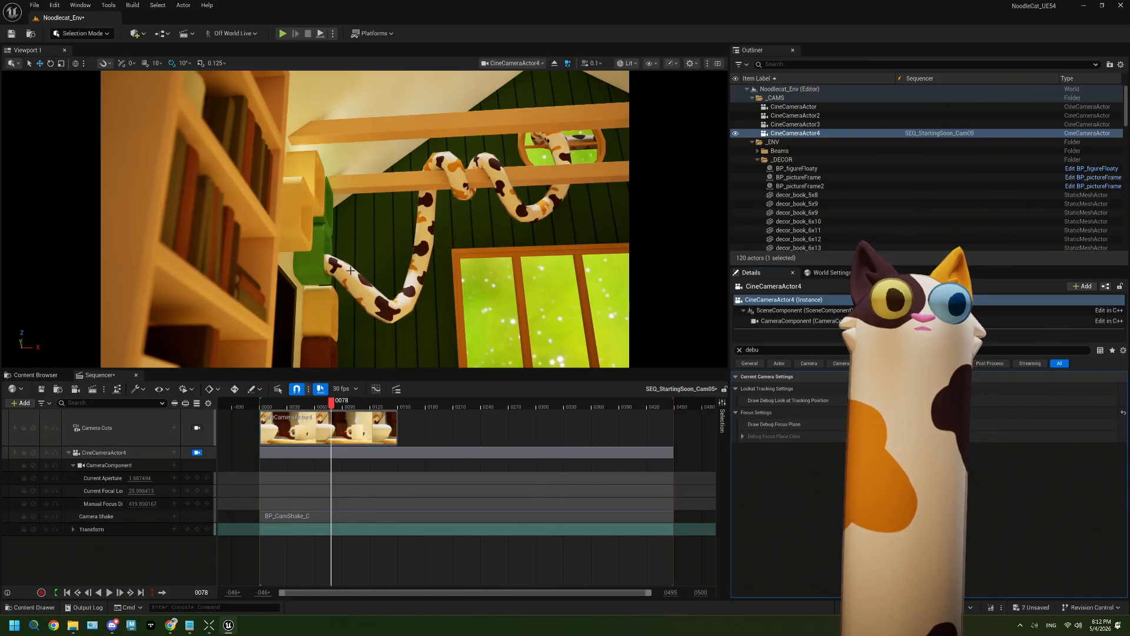
# Turn the Cam05 view to the noodle cat coiled around the wall cubes, with the bookshelf in the foreground
pyautogui.moveTo(351, 271); pyautogui.dragTo(220, 269, button='right')
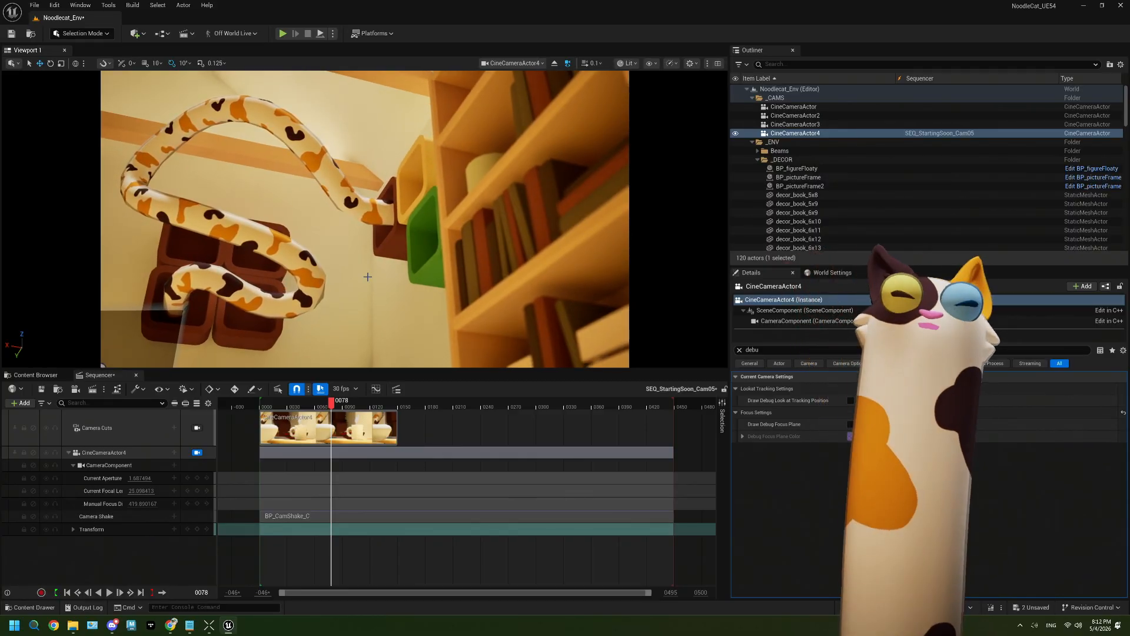
pyautogui.moveTo(367, 277); pyautogui.dragTo(358, 275, button='right')
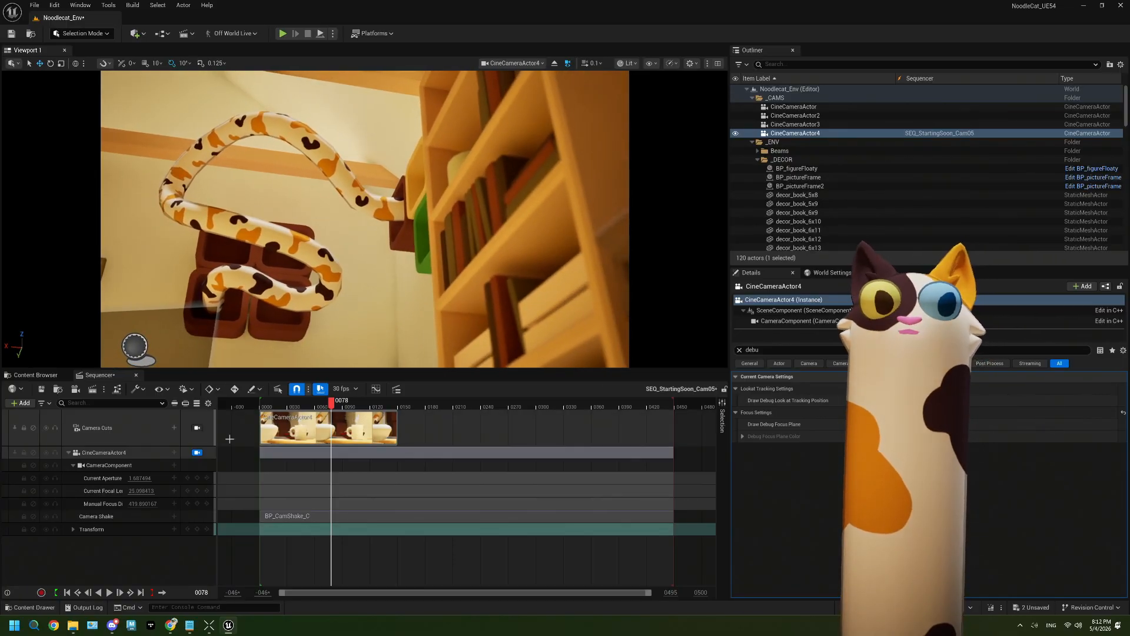
pyautogui.moveTo(234, 353); pyautogui.dragTo(227, 351, button='right')
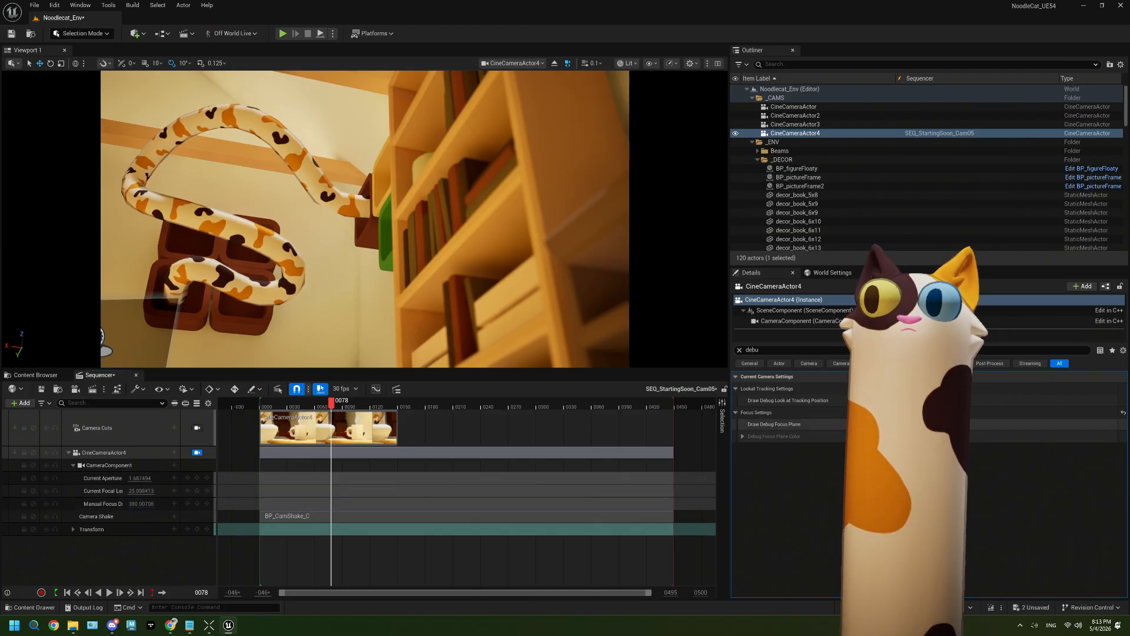
# Set the focus distance to about 310.27 and aperture to about 0.88 using the debug focus plane, and play the shot
pyautogui.click(896, 424)
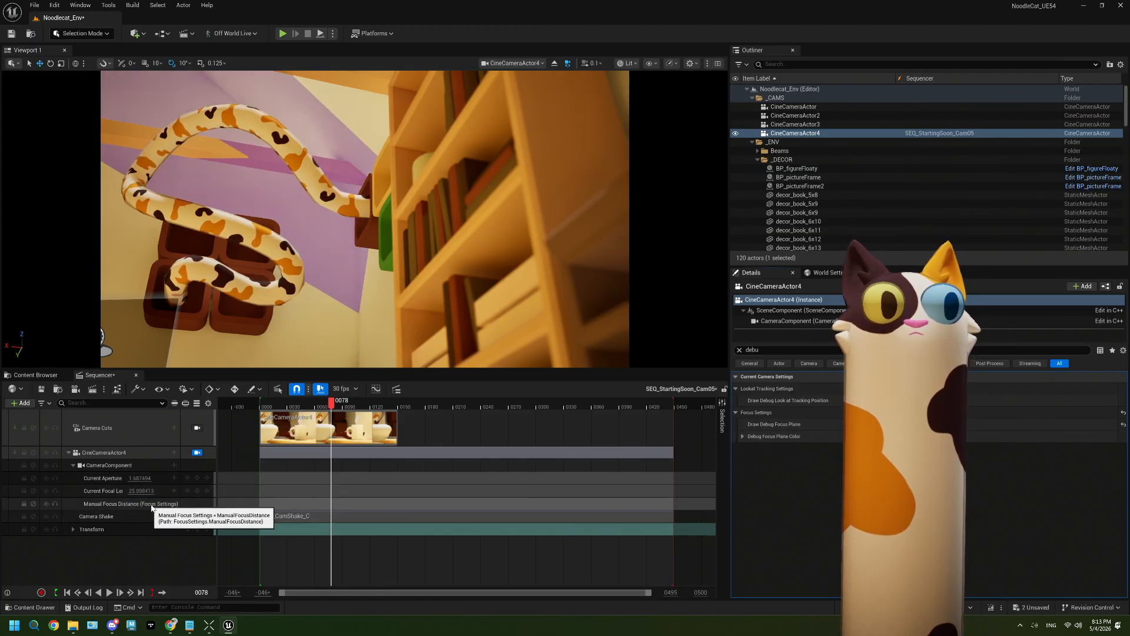
pyautogui.moveTo(143, 504)
pyautogui.mouseDown()
pyautogui.moveTo(154, 504)
pyautogui.moveTo(121, 504)
pyautogui.moveTo(149, 503)
pyautogui.mouseUp()
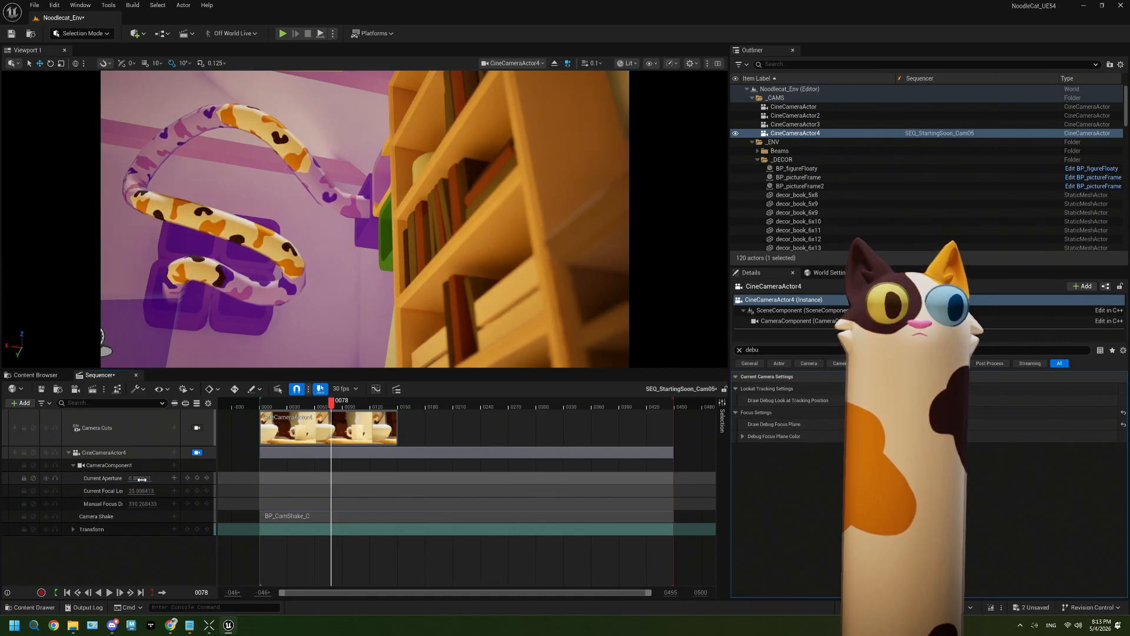
pyautogui.press('Tab')
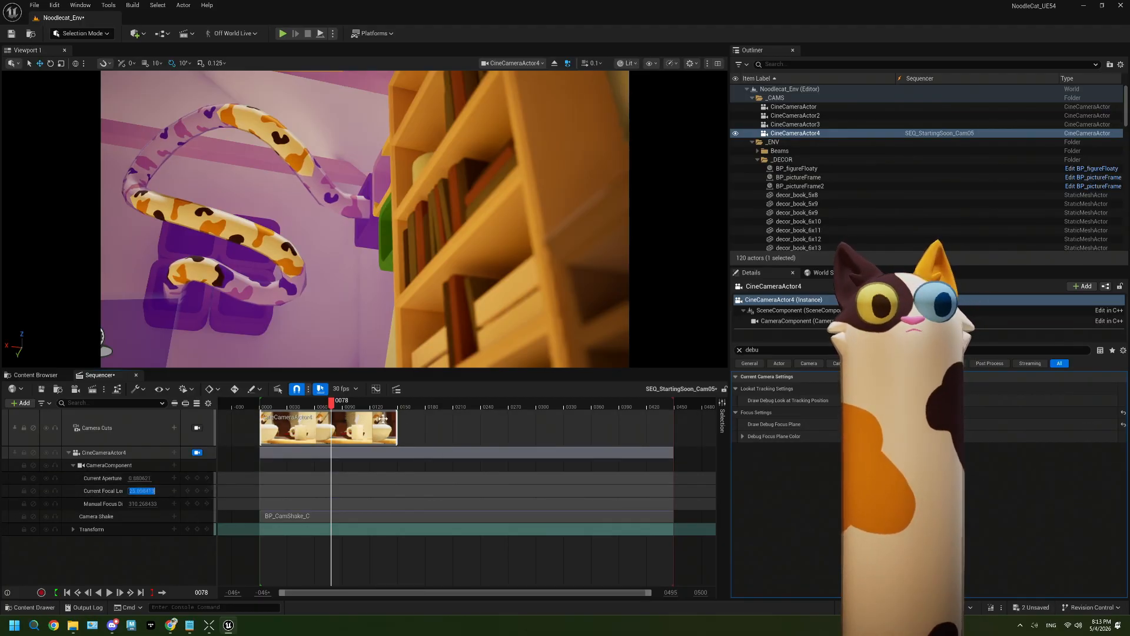
pyautogui.click(851, 424)
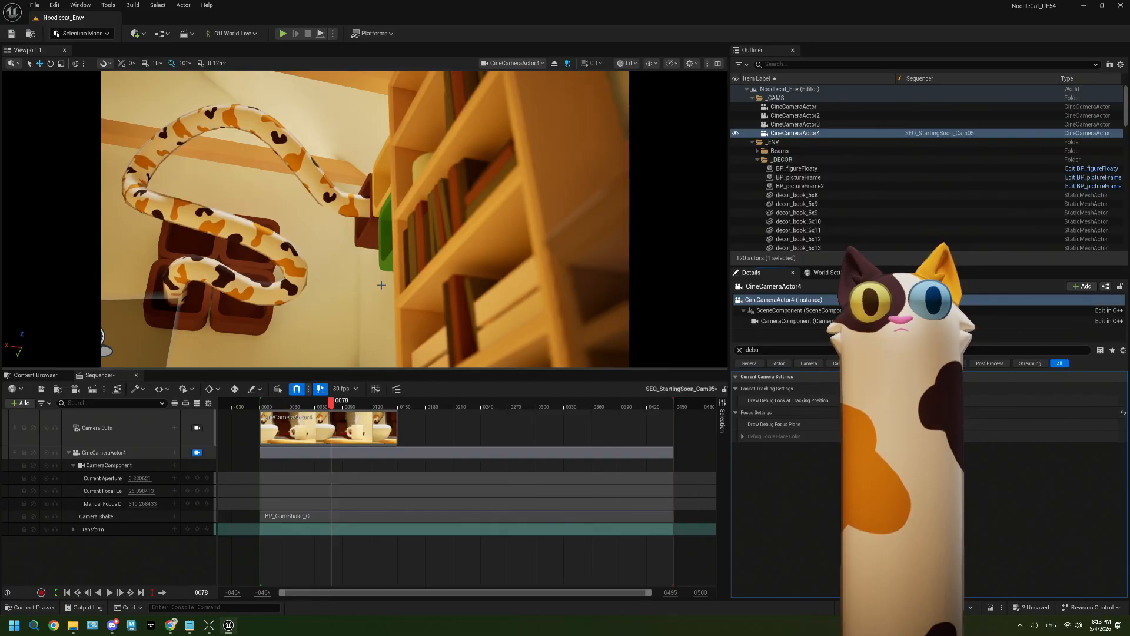
pyautogui.click(111, 593)
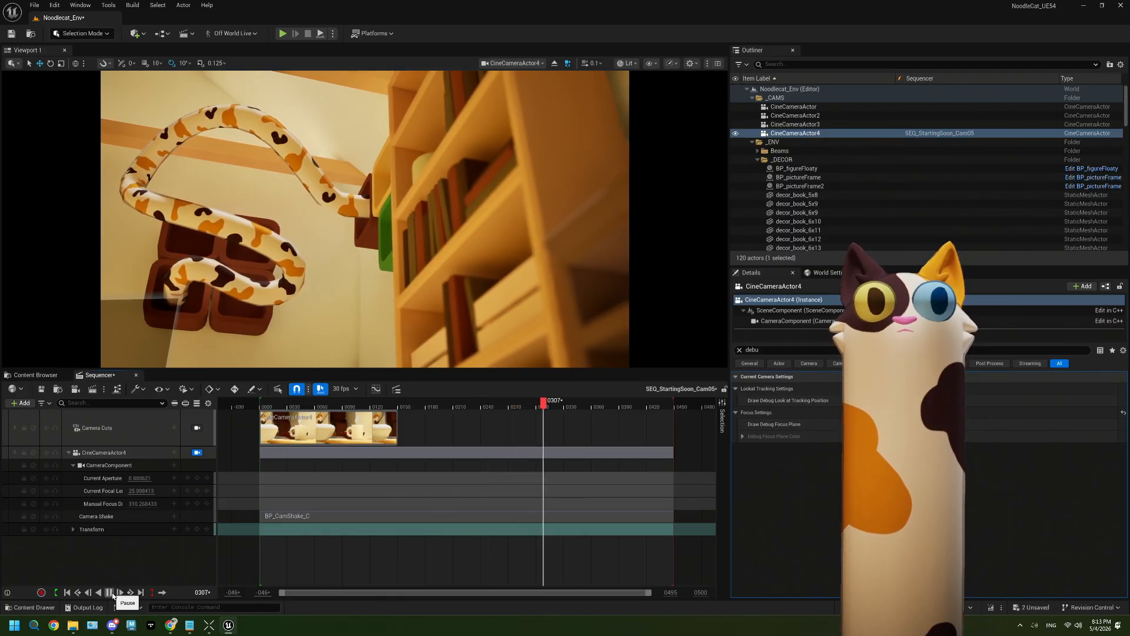
pyautogui.click(112, 596)
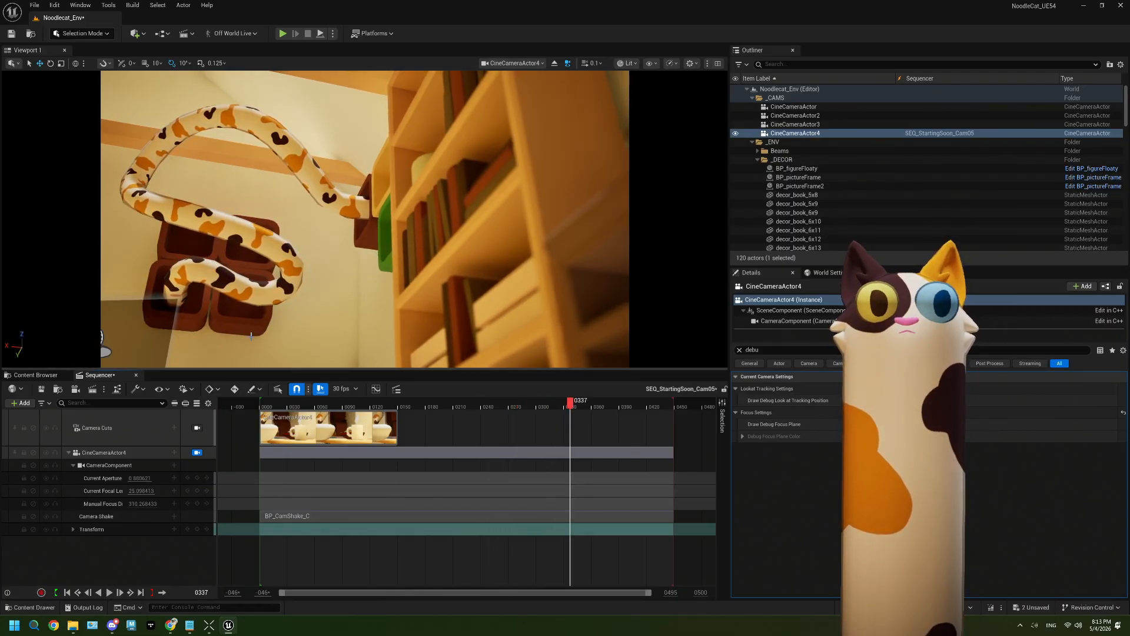
# Reframe the Cam05 shot low across the orange sofa and black table, with a manual focus distance of about 458.9
pyautogui.moveTo(263, 339); pyautogui.dragTo(83, 325, button='right')
pyautogui.press('s')
pyautogui.press('e')
pyautogui.press('a')
pyautogui.press('w')
pyautogui.press('e')
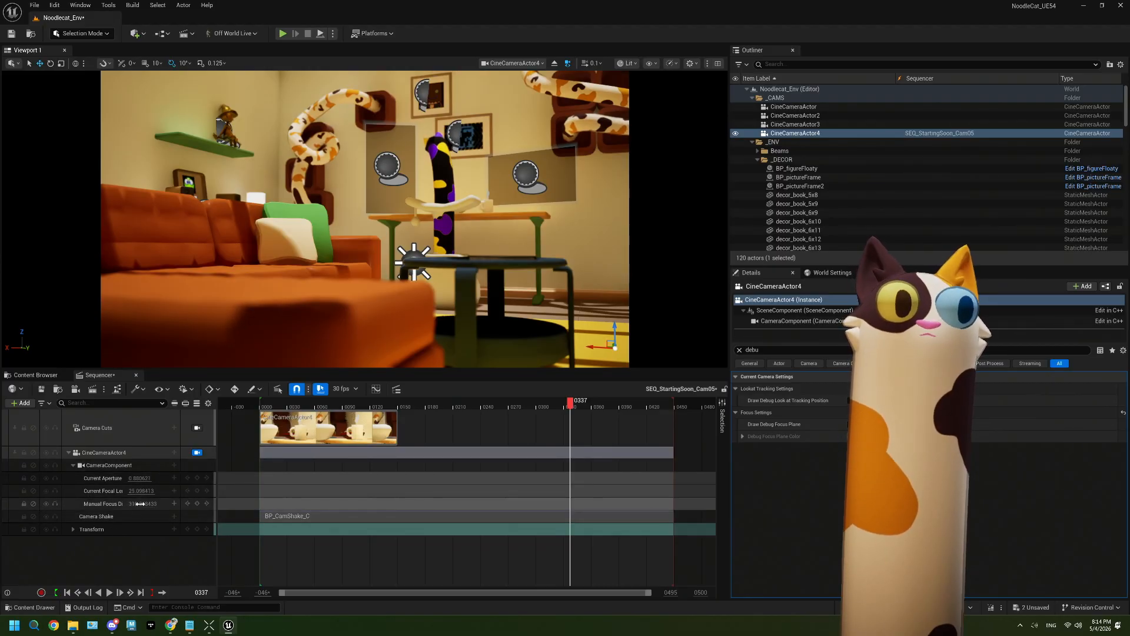
pyautogui.moveTo(143, 504)
pyautogui.mouseDown()
pyautogui.moveTo(117, 503)
pyautogui.moveTo(131, 503)
pyautogui.mouseUp()
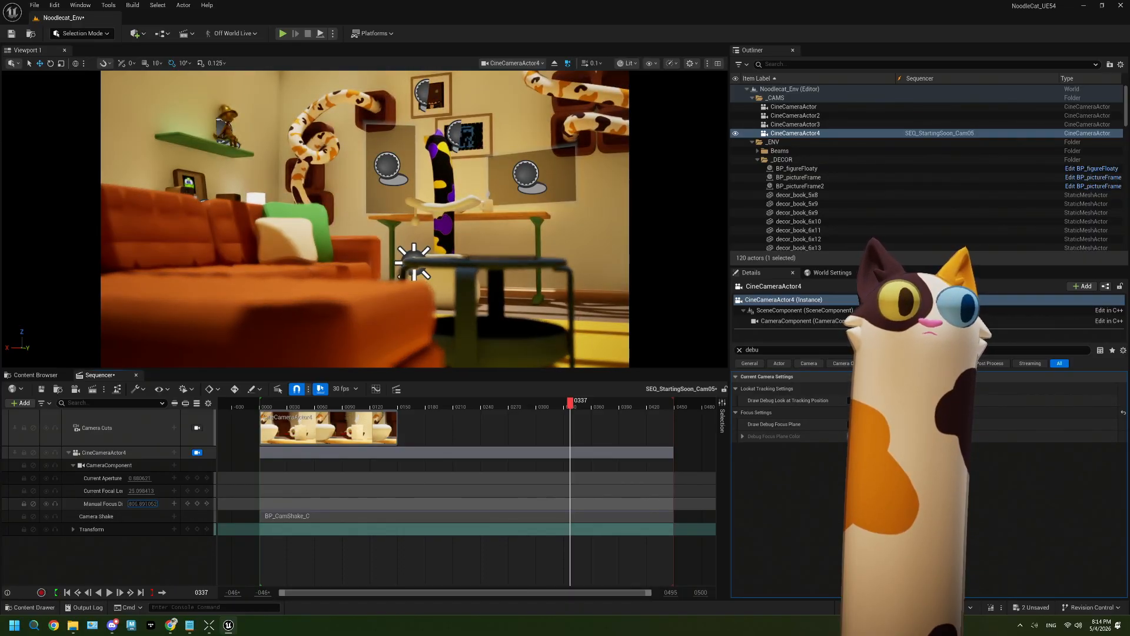
pyautogui.moveTo(131, 503)
pyautogui.mouseDown()
pyautogui.moveTo(155, 504)
pyautogui.moveTo(134, 504)
pyautogui.mouseUp()
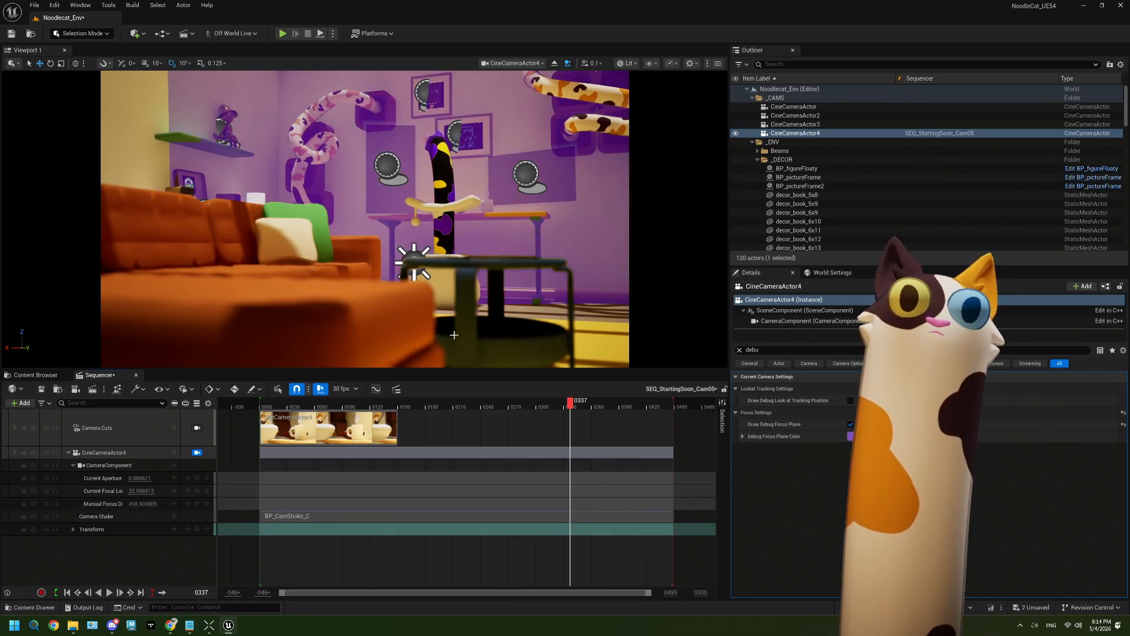
# Play back the Cam05 sofa shot to check its framing, focus and camera shake
pyautogui.click(109, 592)
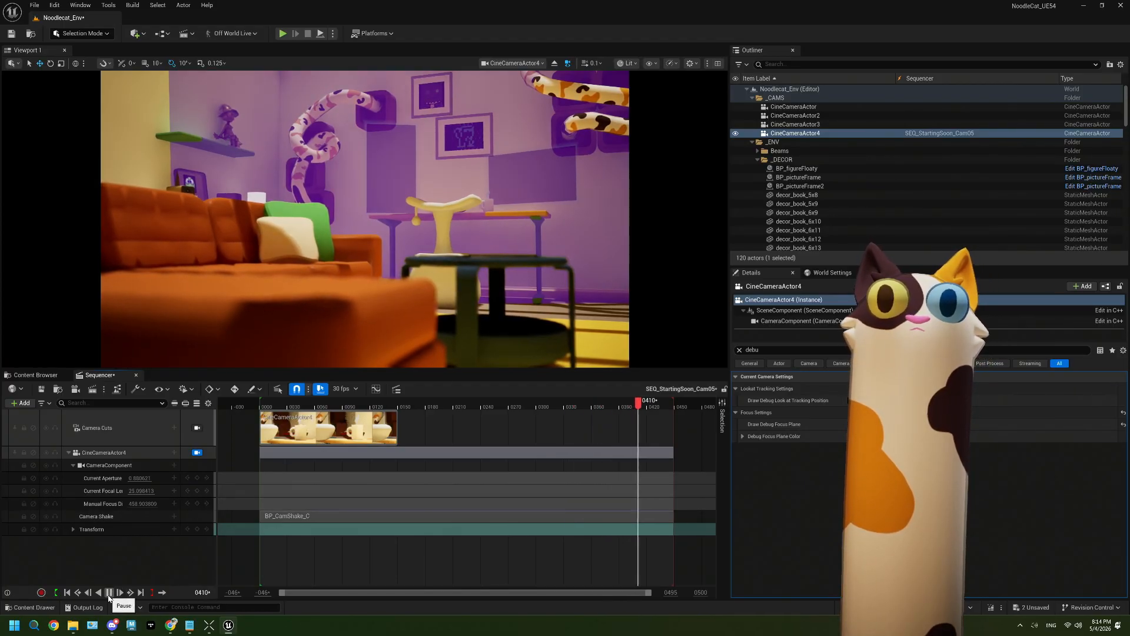
pyautogui.click(109, 593)
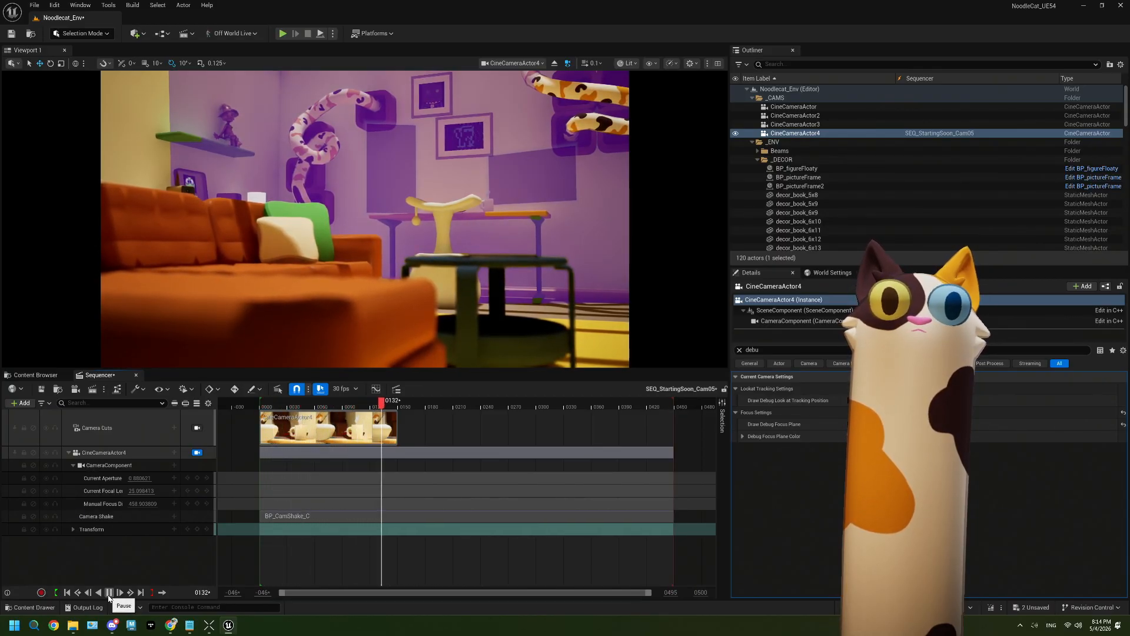
pyautogui.click(109, 593)
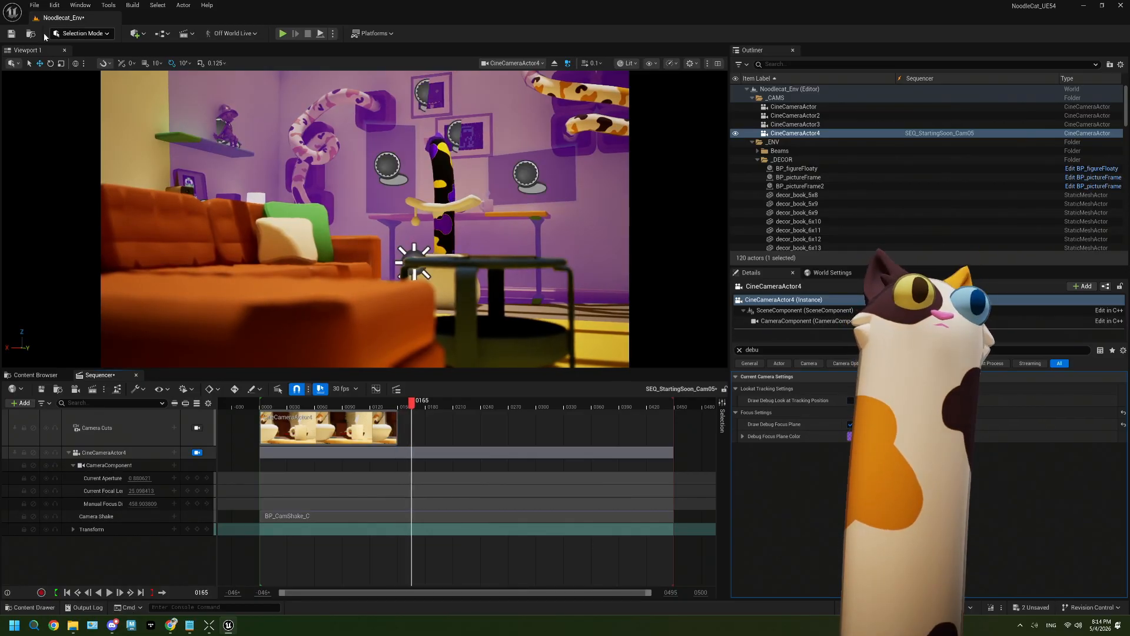
# Save the level and turn off the debug focus plane on CineCameraActor4
pyautogui.click(12, 35)
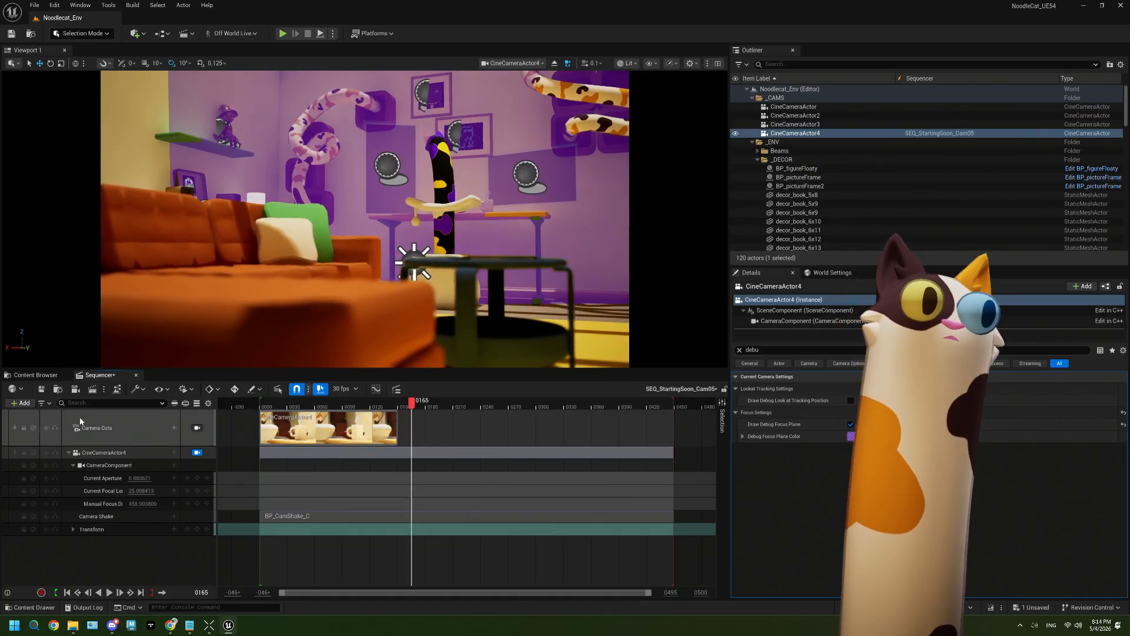
pyautogui.click(36, 376)
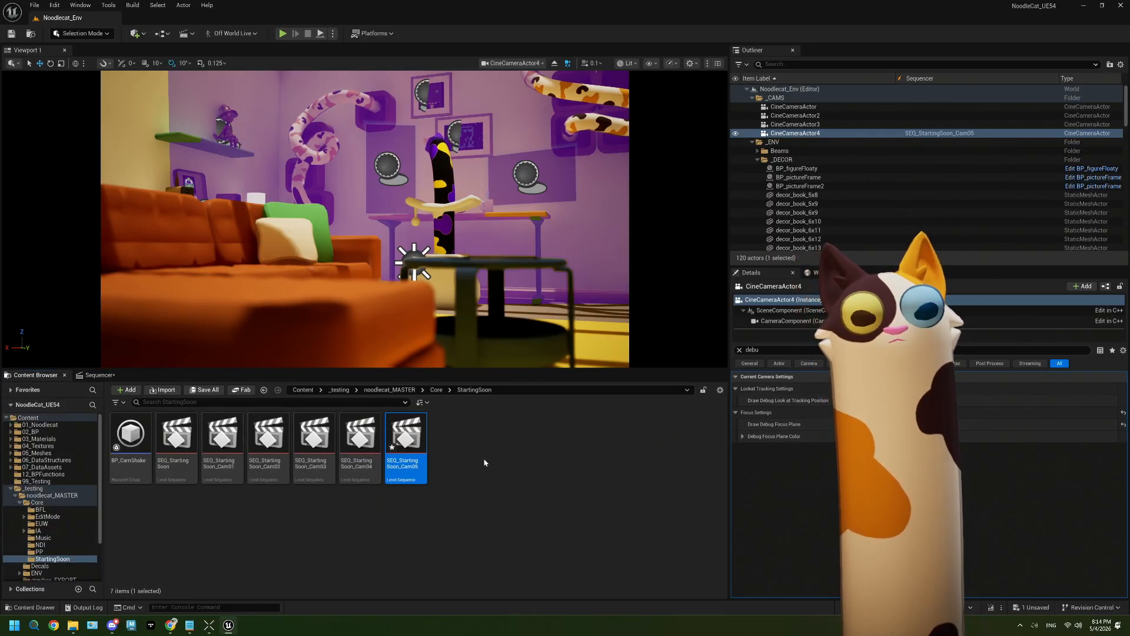
pyautogui.click(896, 423)
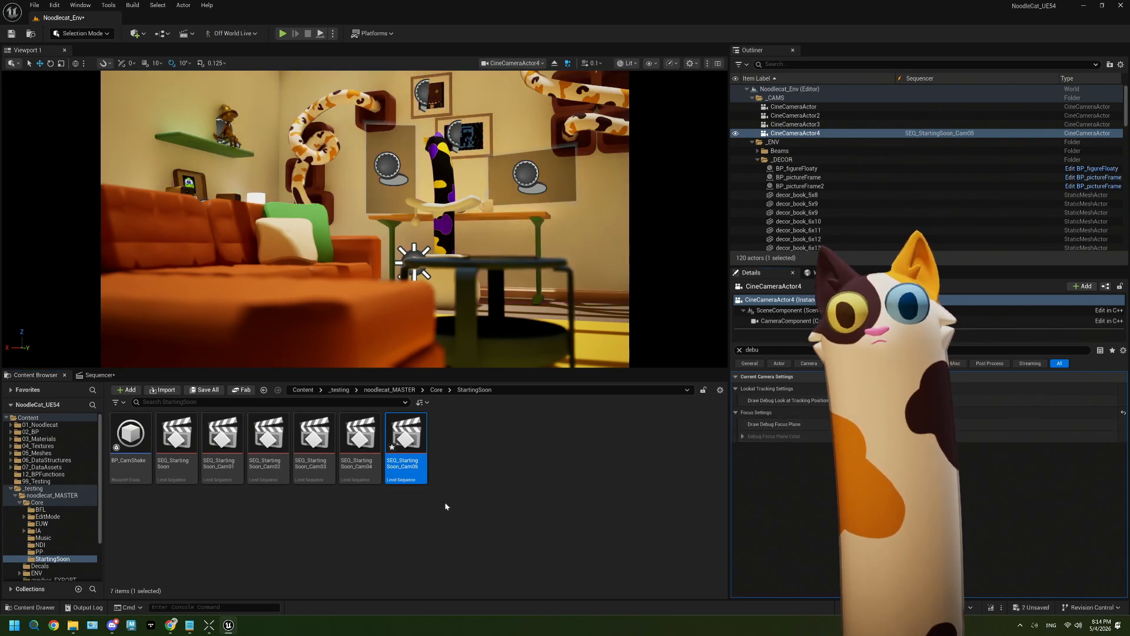
pyautogui.click(460, 503)
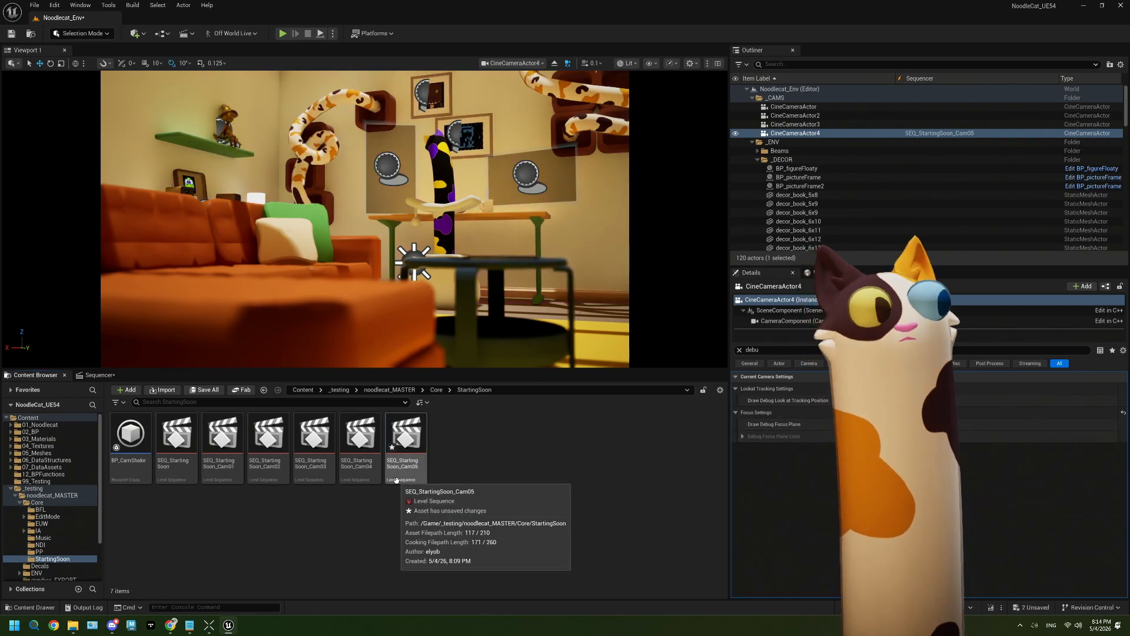
pyautogui.rightClick(270, 527)
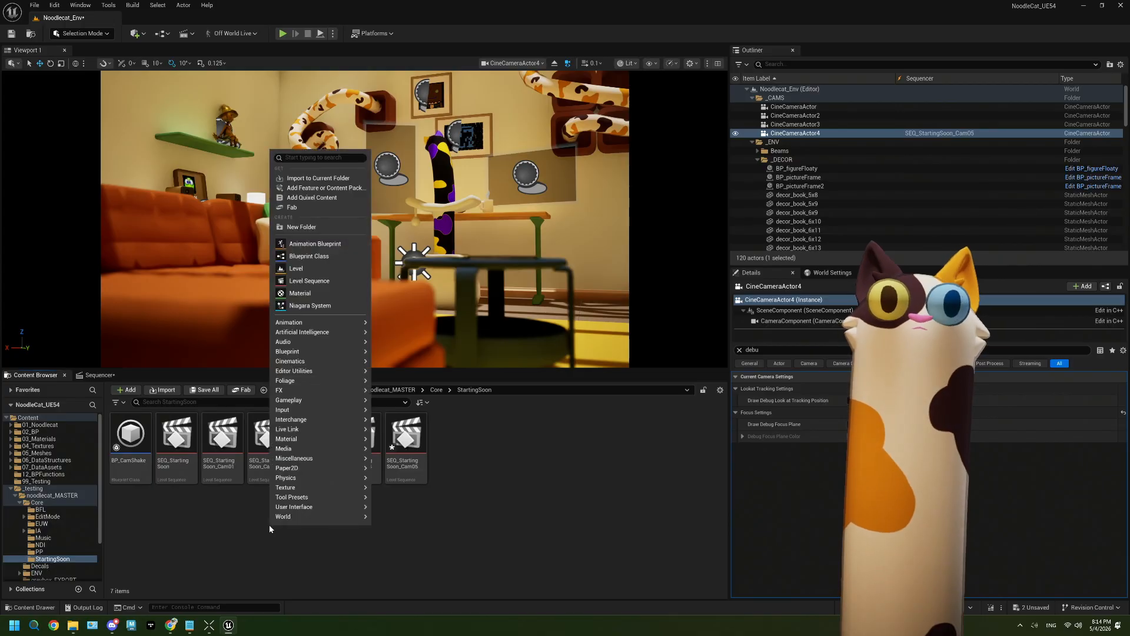
pyautogui.click(315, 268)
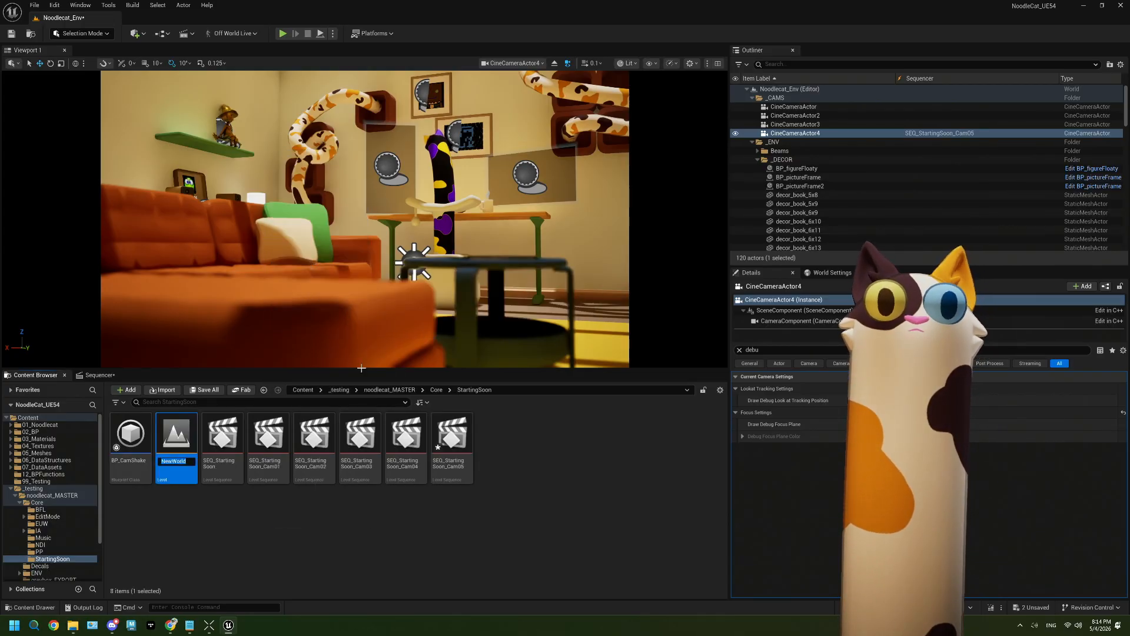
pyautogui.press('Delete')
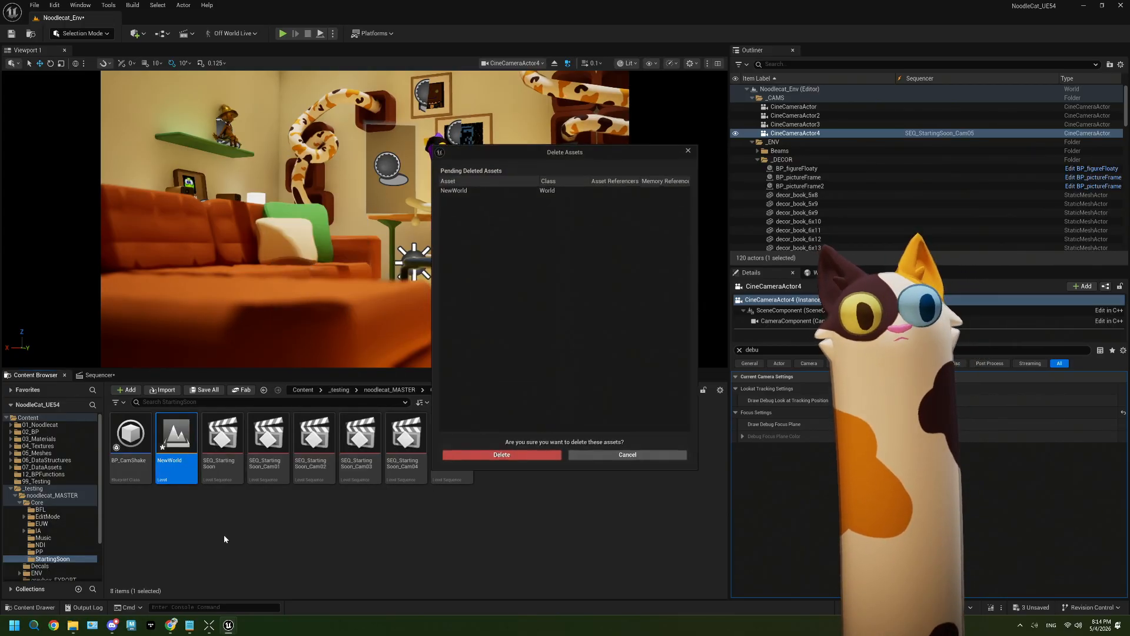
pyautogui.click(537, 458)
# Create an Actor Blueprint class named BP_StartingSoonManager in the StartingSoon folder
pyautogui.rightClick(255, 525)
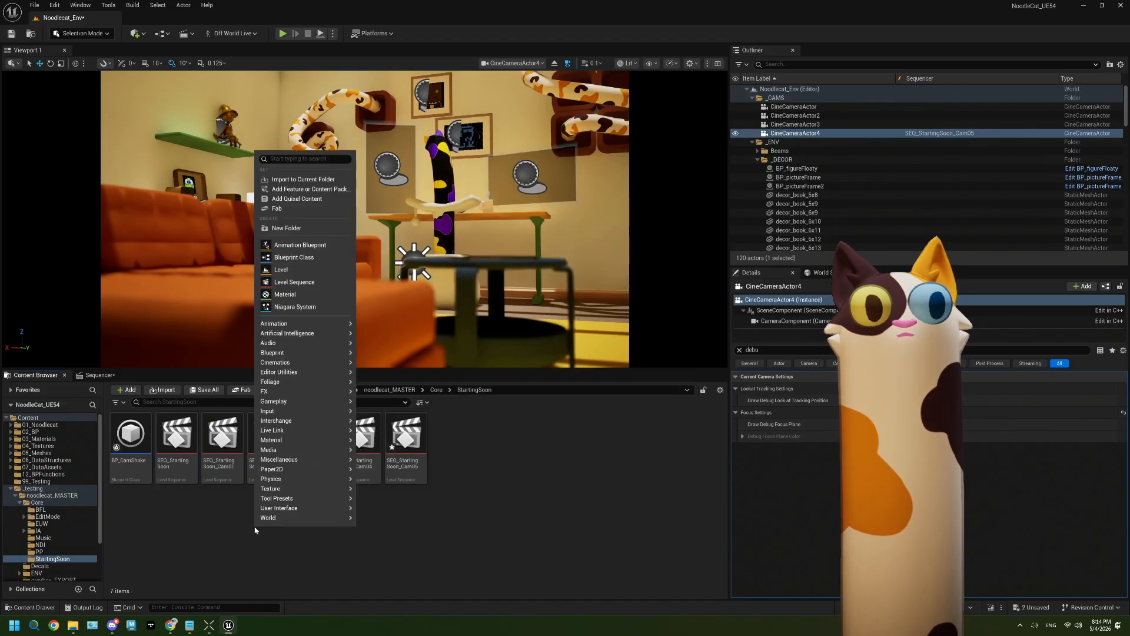
pyautogui.click(274, 259)
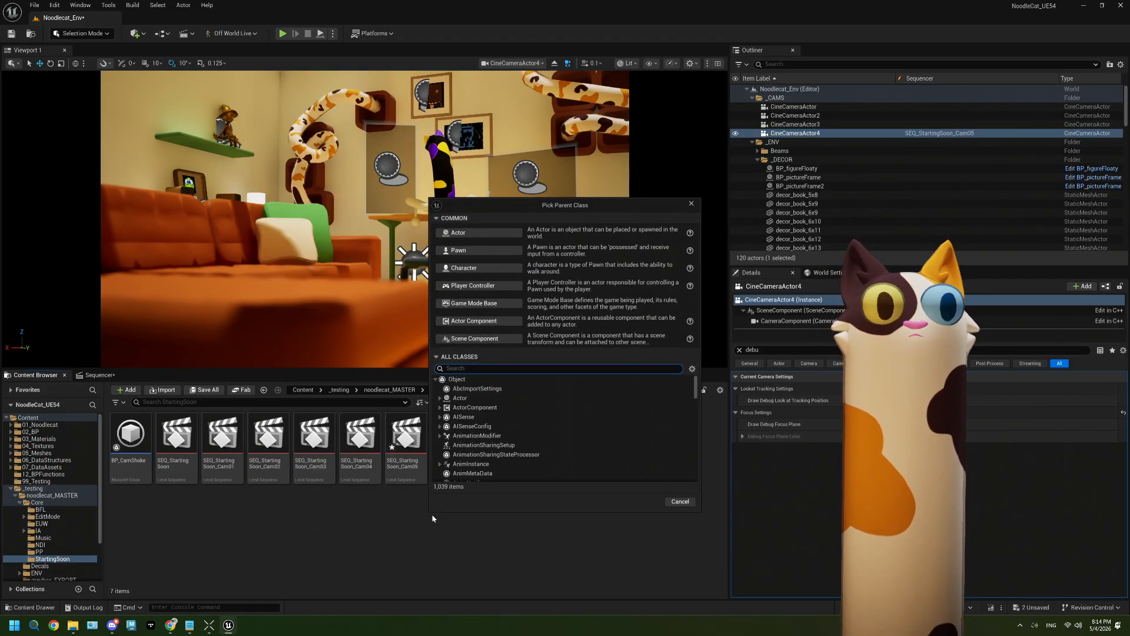
pyautogui.click(478, 232)
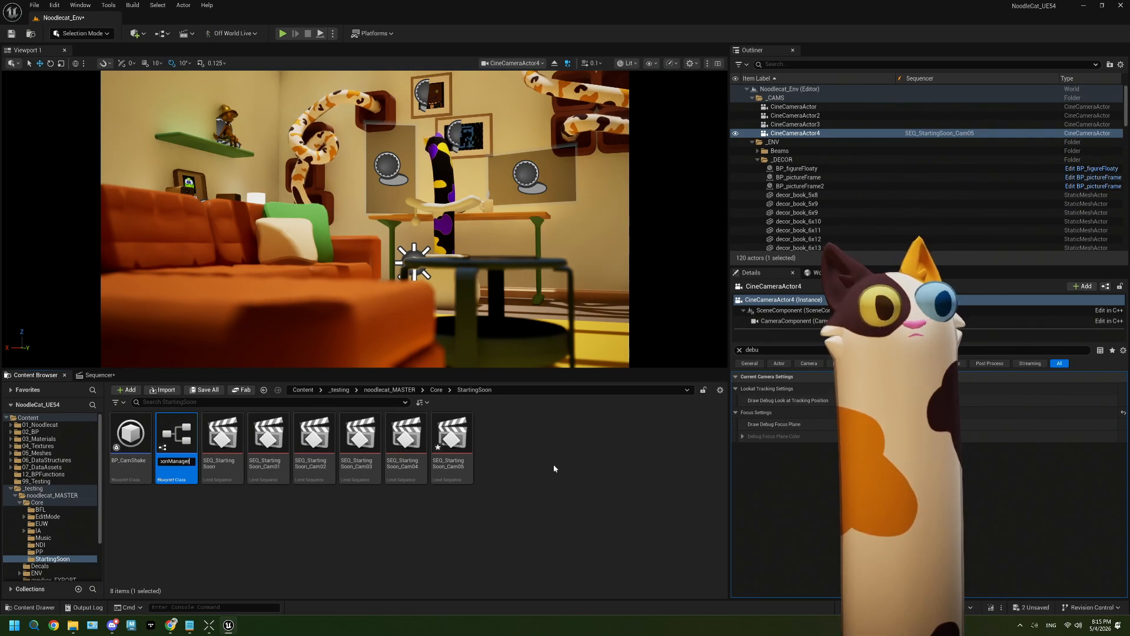
pyautogui.press('Return')
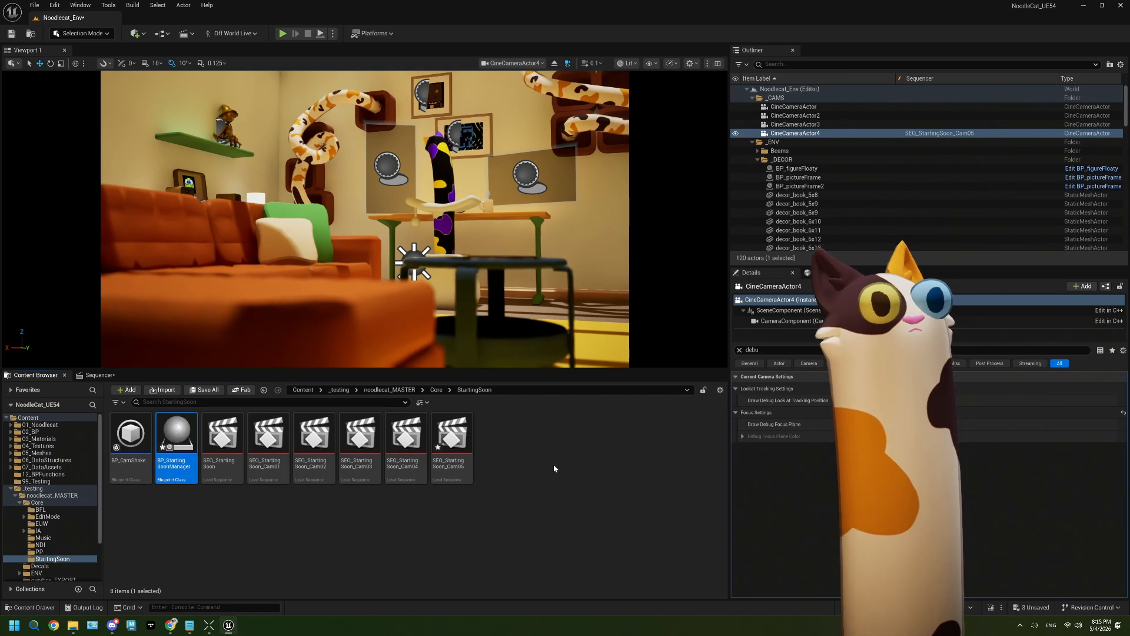
# Open BP_StartingSoonManager in a maximized Blueprint editor and show its Event Graph
pyautogui.doubleClick(177, 442)
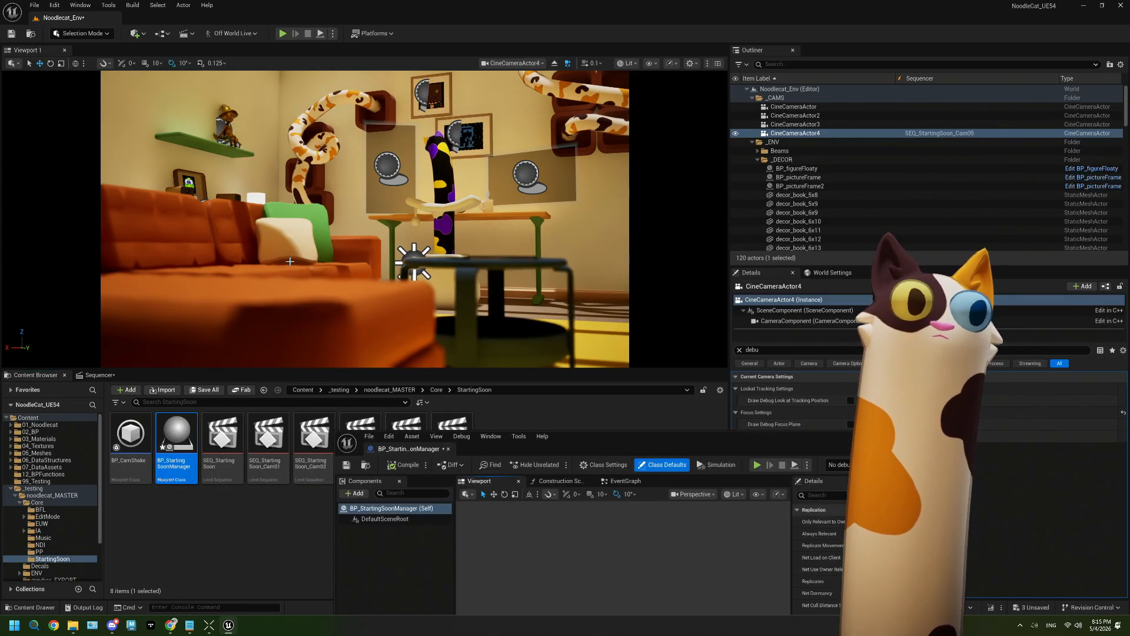
pyautogui.moveTo(651, 436); pyautogui.dragTo(533, 8)
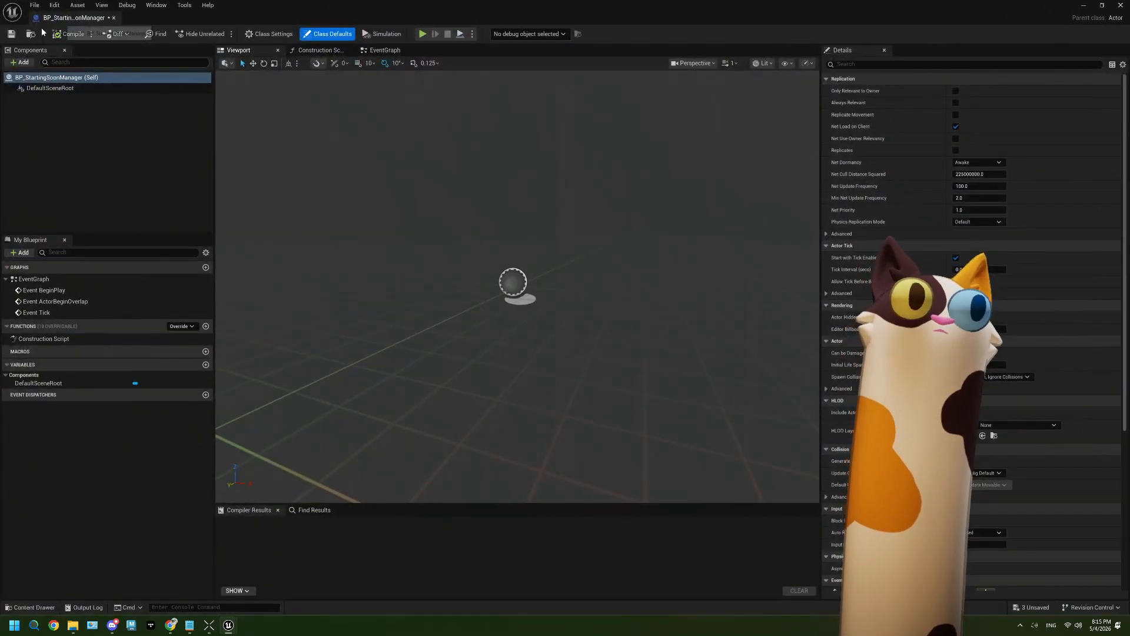
pyautogui.click(383, 50)
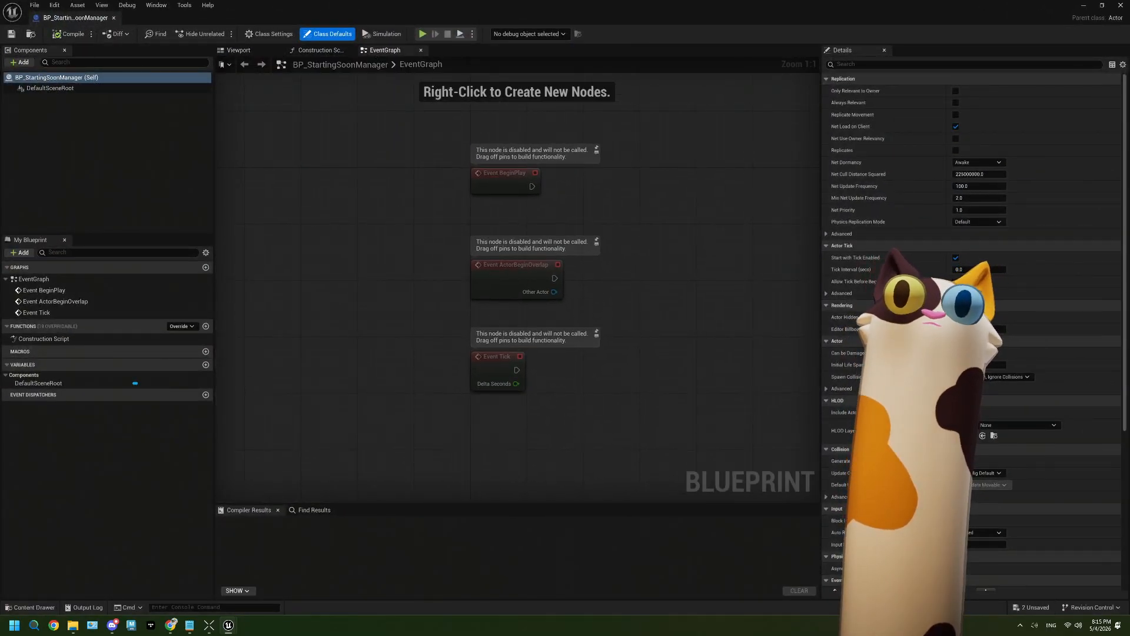
pyautogui.moveTo(501, 420); pyautogui.dragTo(378, 266)
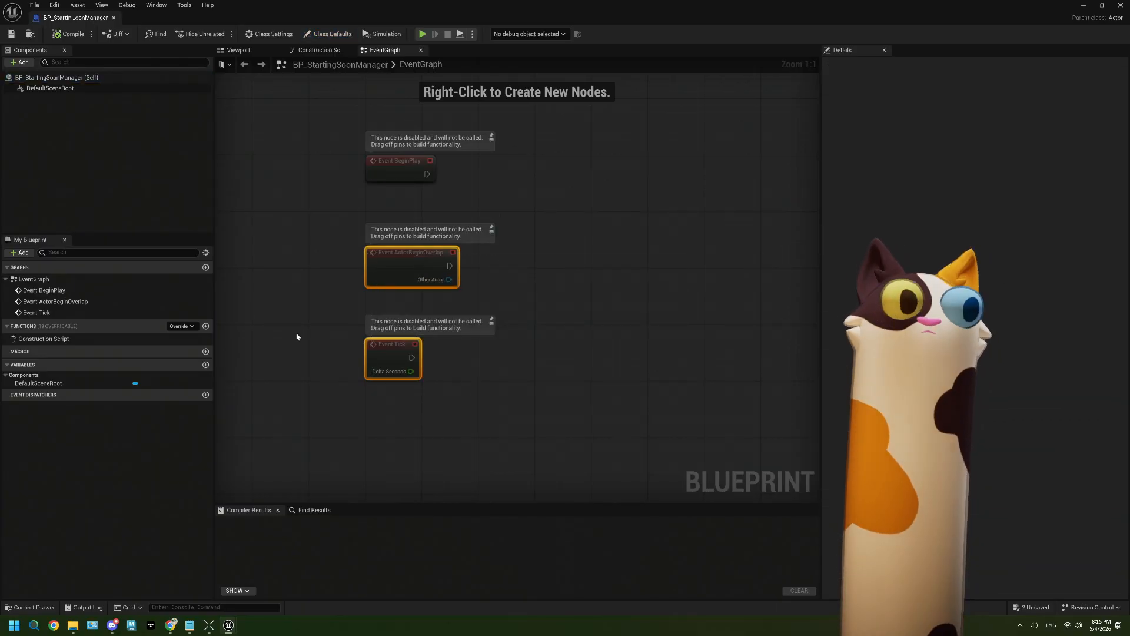
# Add a Blueprint variable named CamSeqArray
pyautogui.click(206, 365)
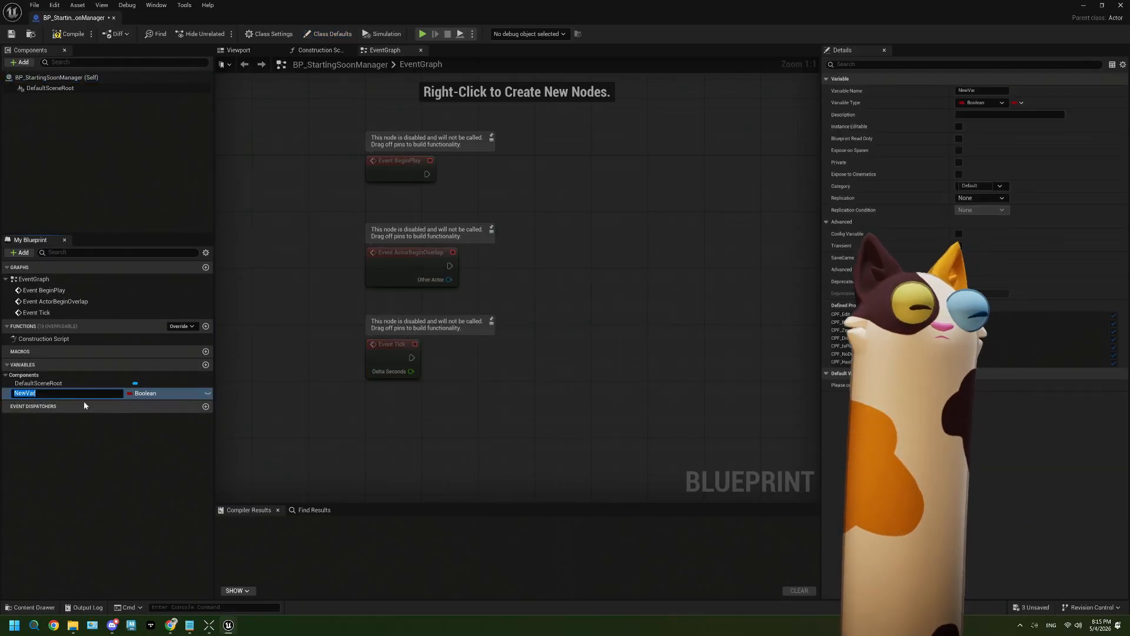
pyautogui.write('CamSeq')
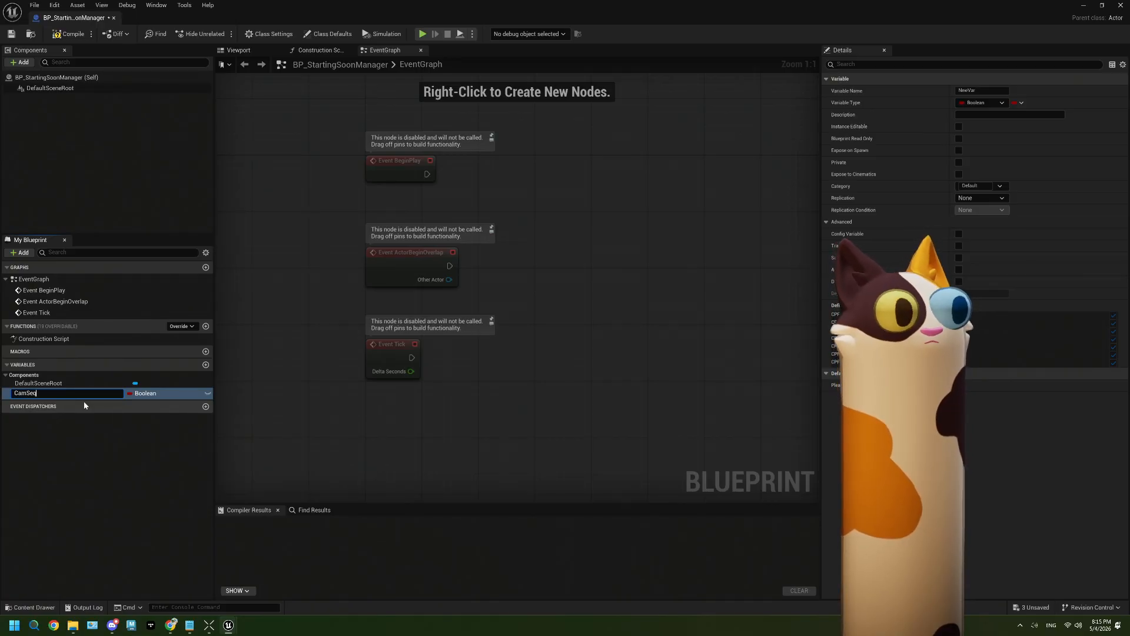
pyautogui.write('Array')
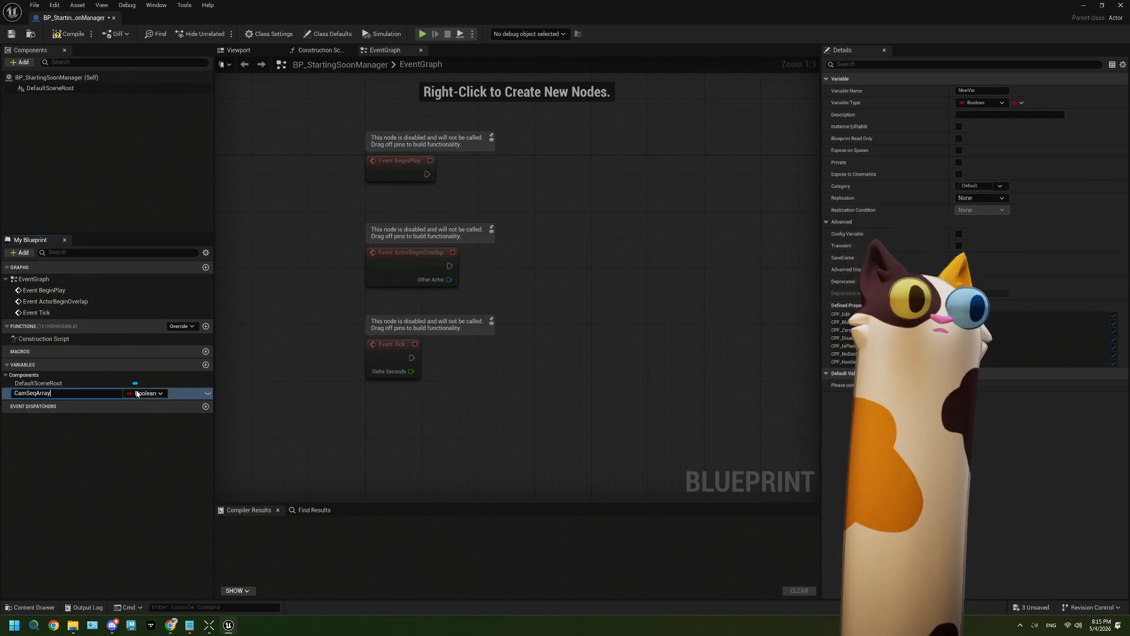
pyautogui.press('Return')
# Change the CamSeqArray variable type to a Level Sequence object reference and compile the Blueprint
pyautogui.click(142, 394)
pyautogui.write('le')
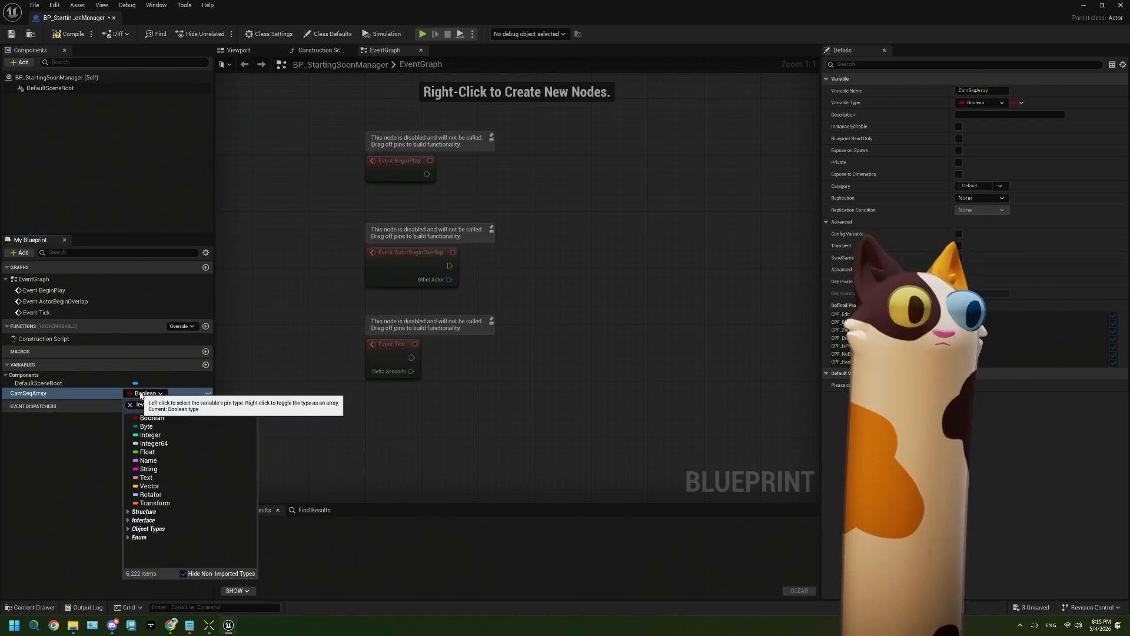
pyautogui.write('velseq')
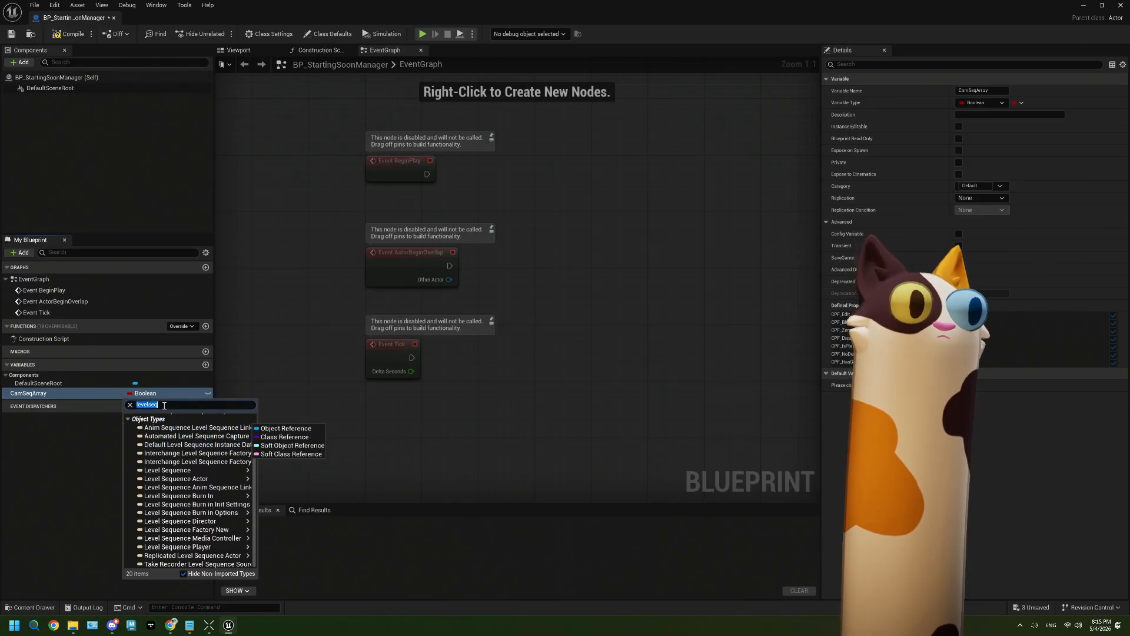
pyautogui.write('ence')
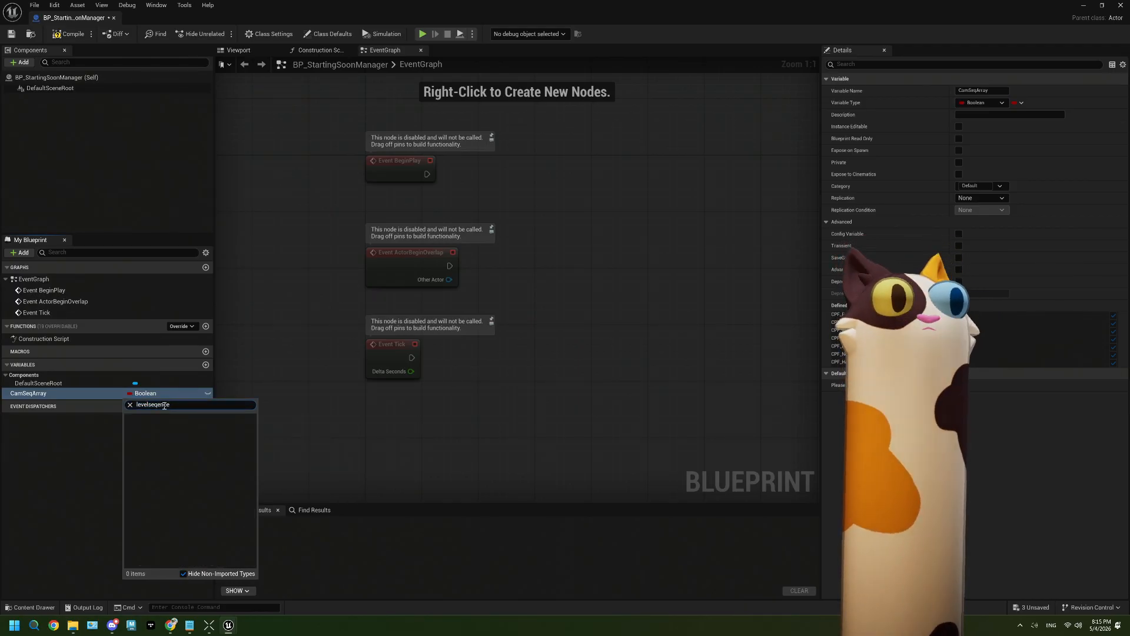
pyautogui.press('BackSpace')
pyautogui.press('BackSpace')
pyautogui.press('BackSpace')
pyautogui.press('BackSpace')
pyautogui.write('uence')
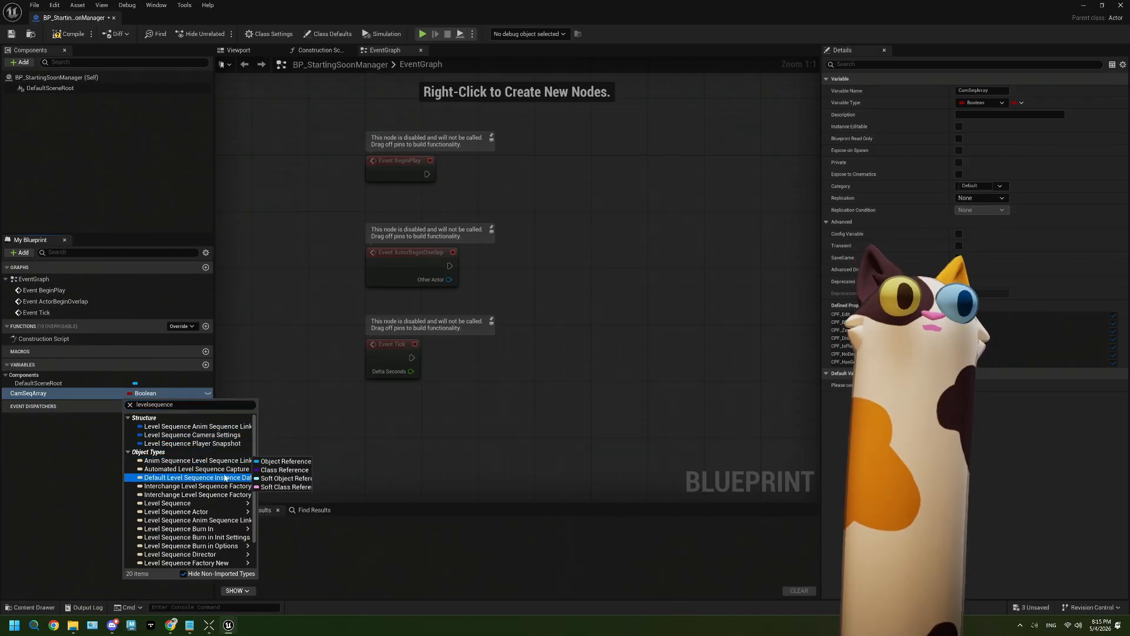
pyautogui.scroll(-1, 224, 471)
pyautogui.moveTo(238, 493)
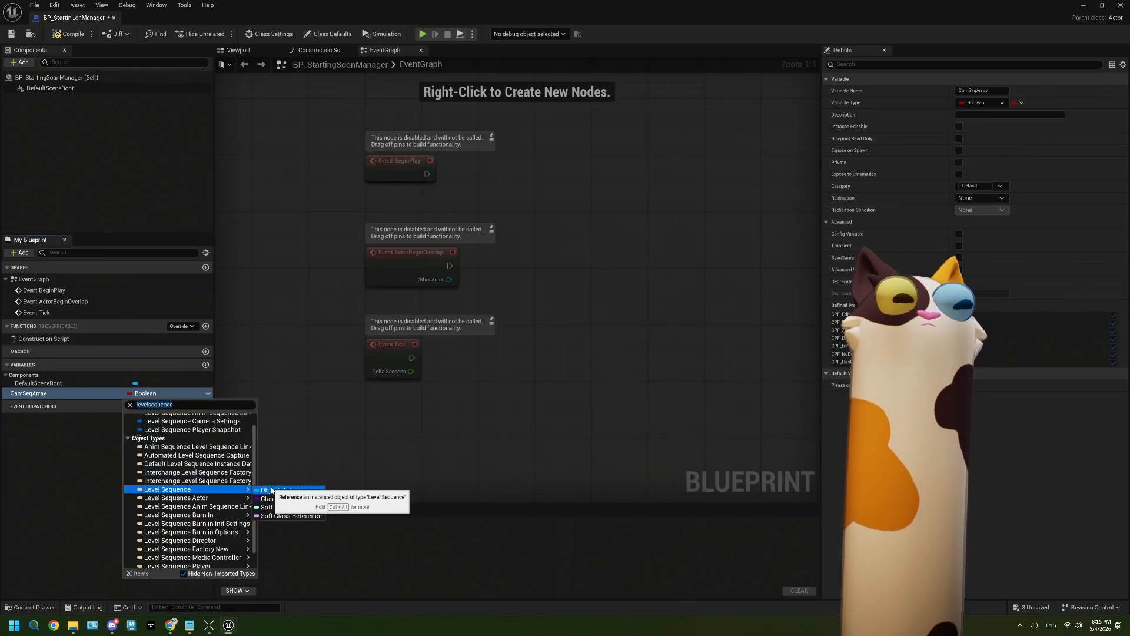
pyautogui.click(284, 490)
pyautogui.click(70, 33)
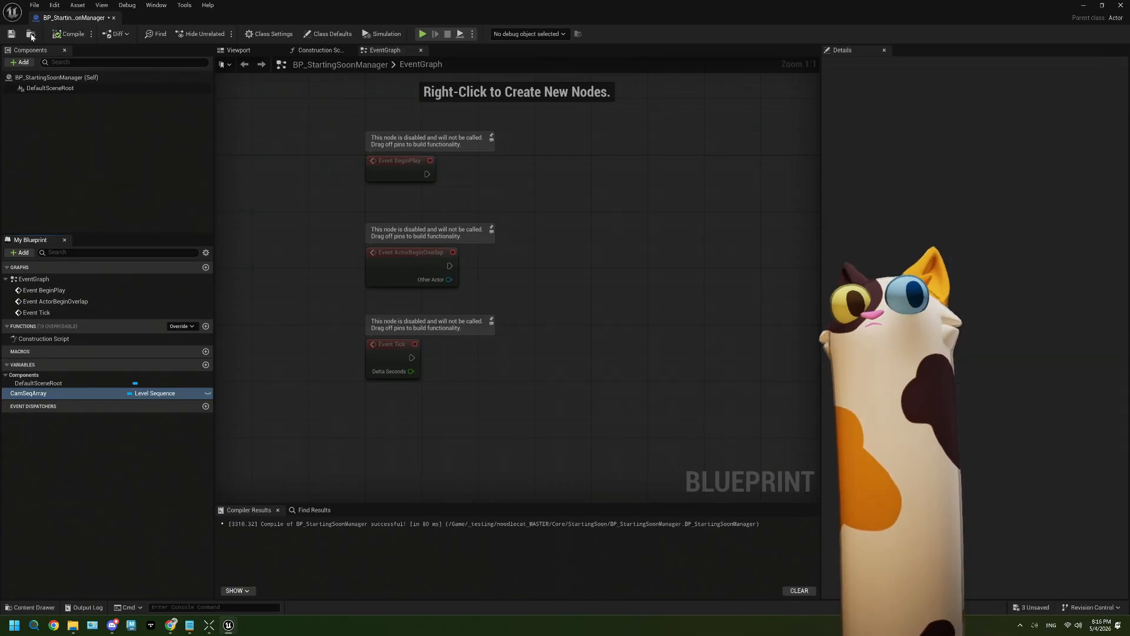
# Set the default value of CamSeqArray to SEQ_StartingSoon_Cam01, then convert the variable to an array and compile
pyautogui.click(1021, 377)
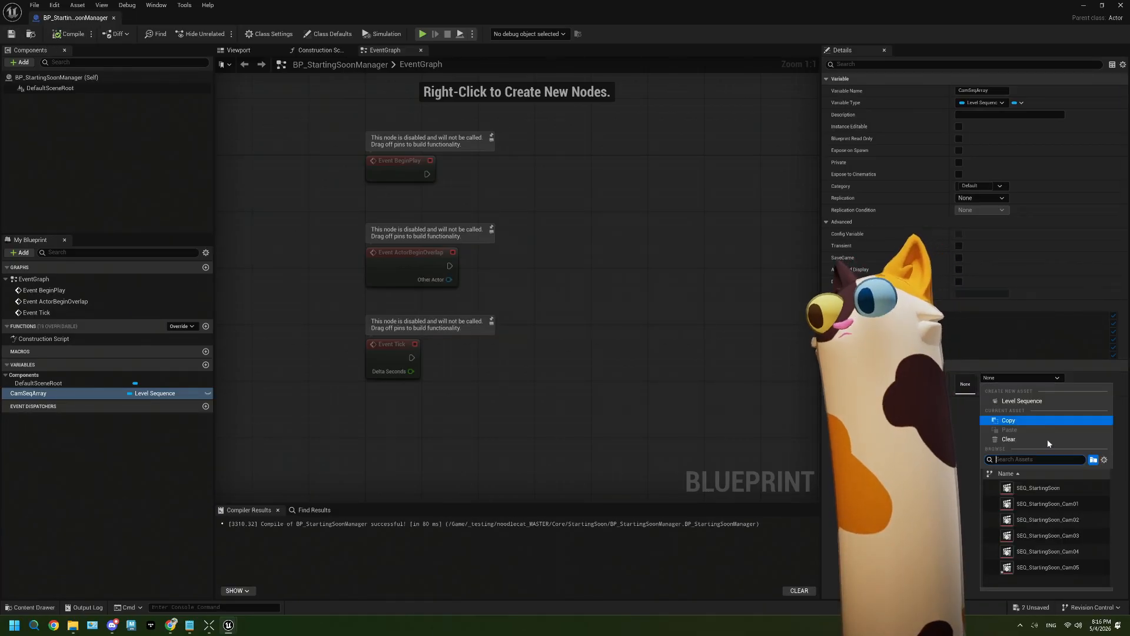
pyautogui.click(1064, 503)
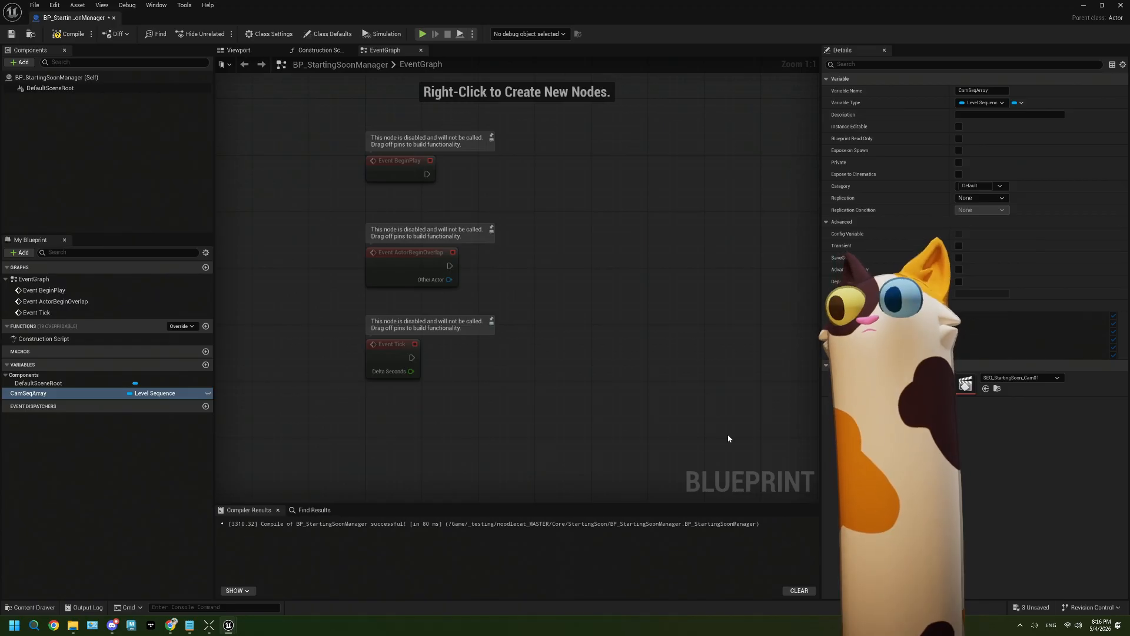
pyautogui.rightClick(142, 398)
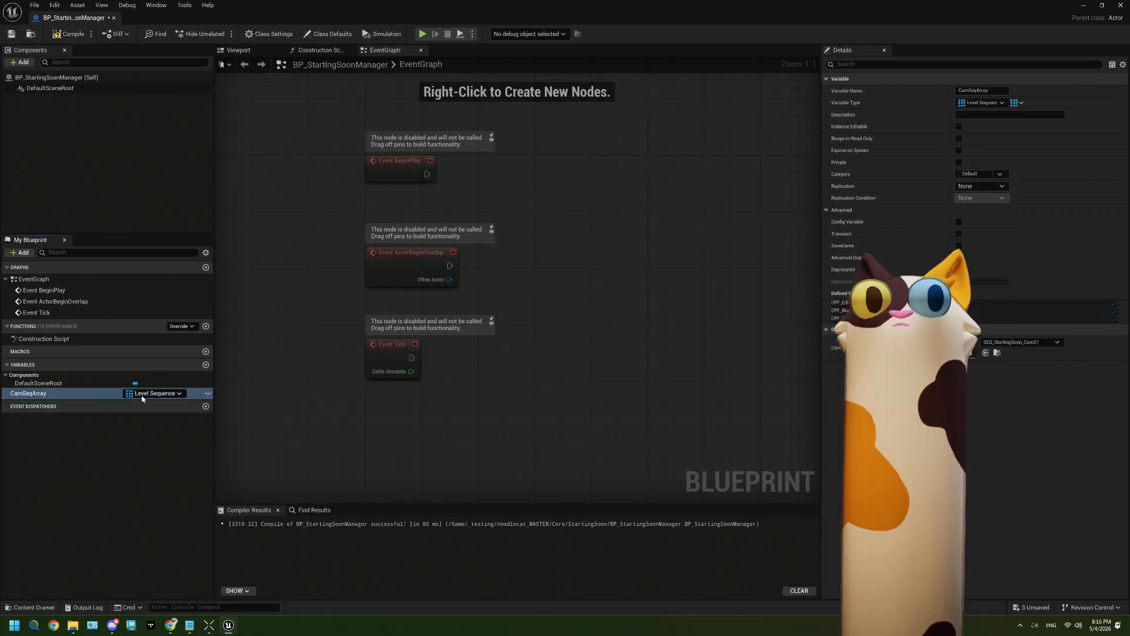
pyautogui.click(70, 34)
# Add five elements to the default value of CamSeqArray
pyautogui.click(1013, 342)
pyautogui.click(1013, 342)
pyautogui.click(1013, 341)
pyautogui.click(1013, 341)
pyautogui.click(1013, 342)
# Assign SEQ_StartingSoon_Cam01 through SEQ_StartingSoon_Cam05 in order to the five CamSeqArray elements and compile the Blueprint
pyautogui.click(1013, 353)
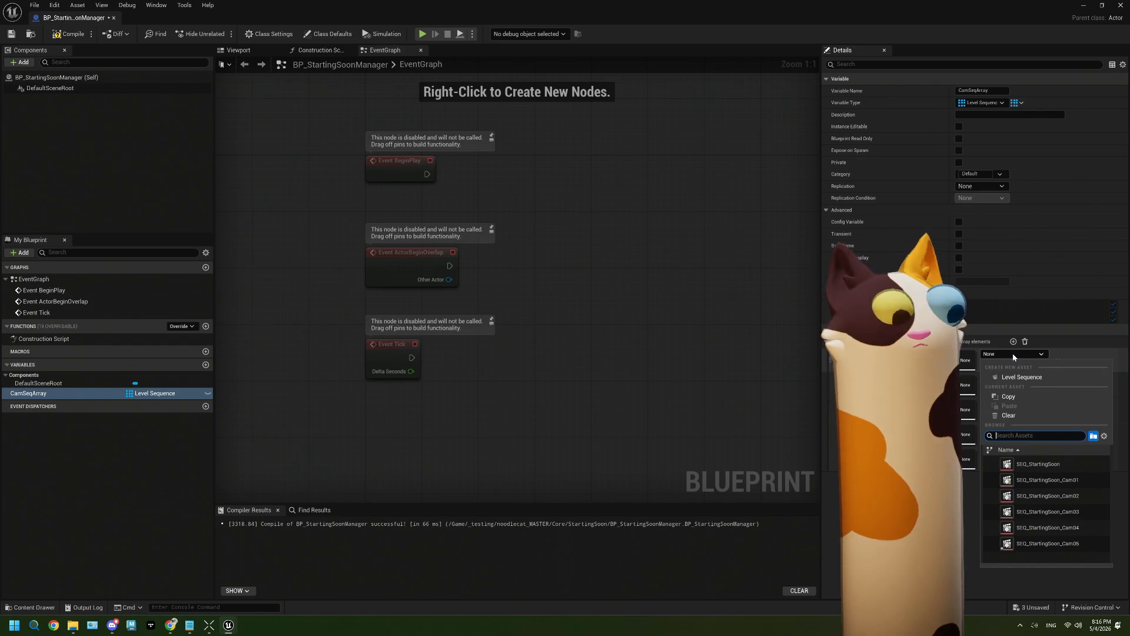
pyautogui.click(1050, 478)
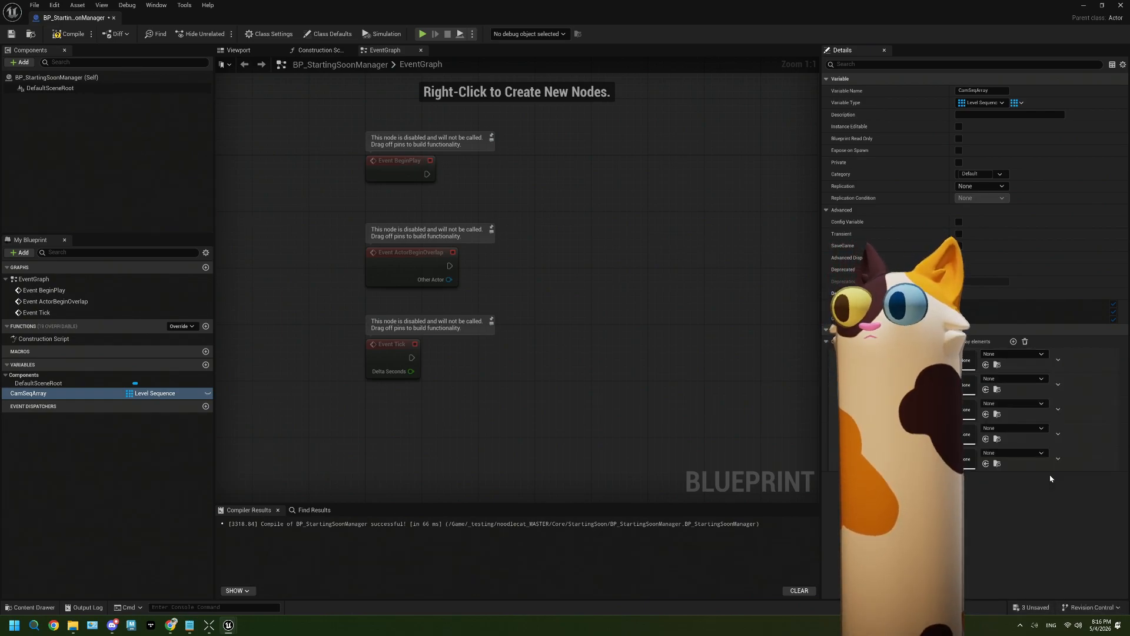
pyautogui.click(1012, 379)
pyautogui.click(1047, 536)
pyautogui.click(1013, 403)
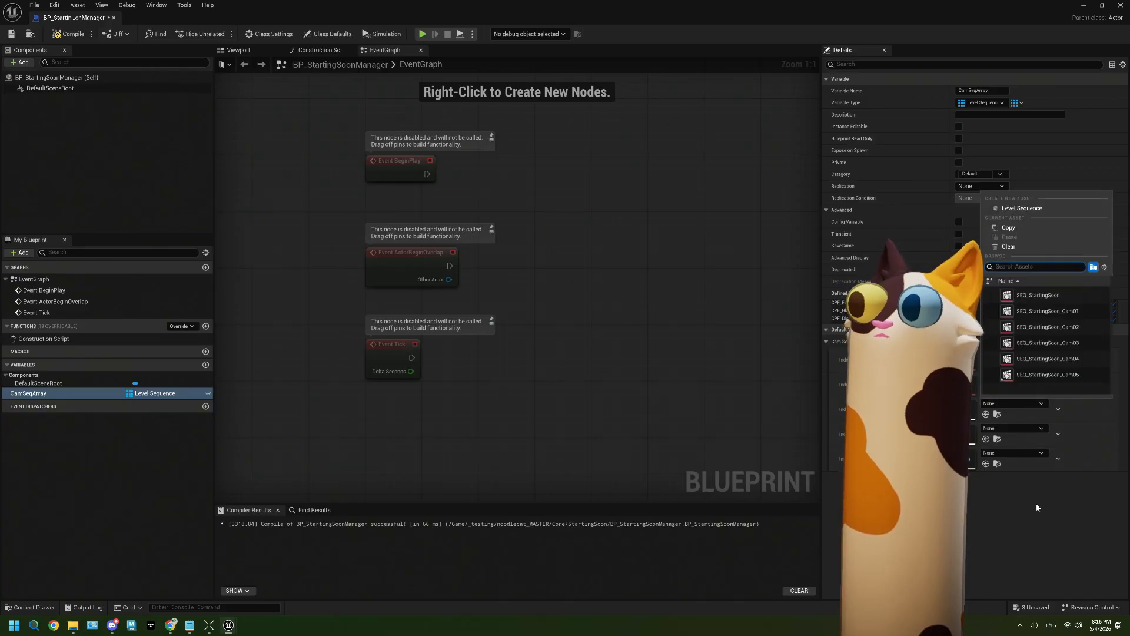
pyautogui.click(1048, 343)
pyautogui.click(1028, 434)
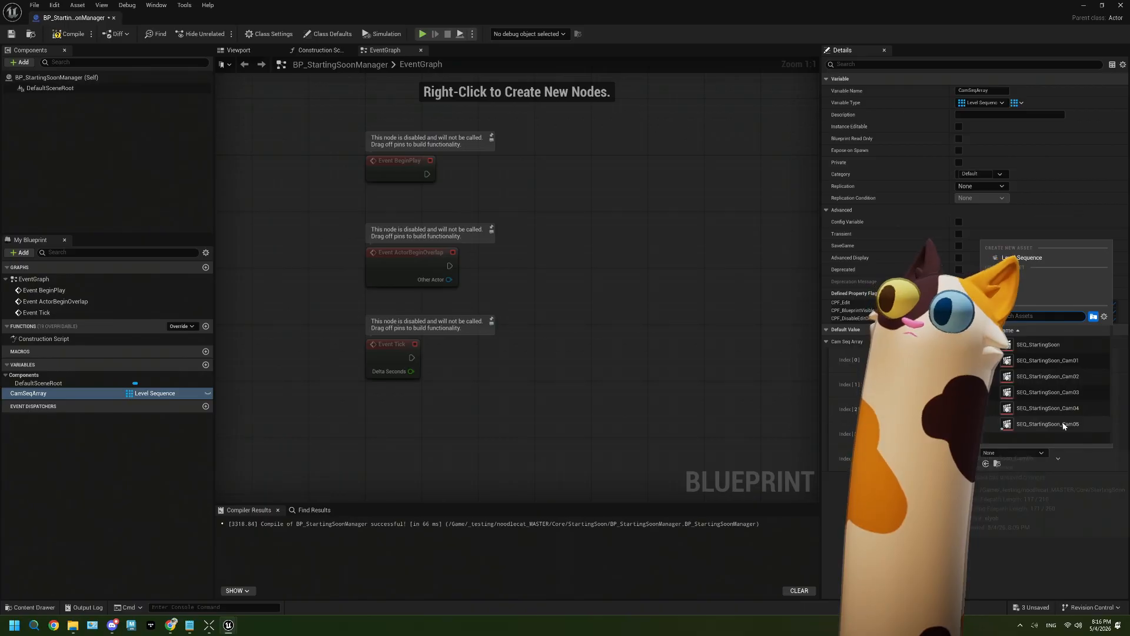
pyautogui.click(1048, 424)
pyautogui.click(68, 33)
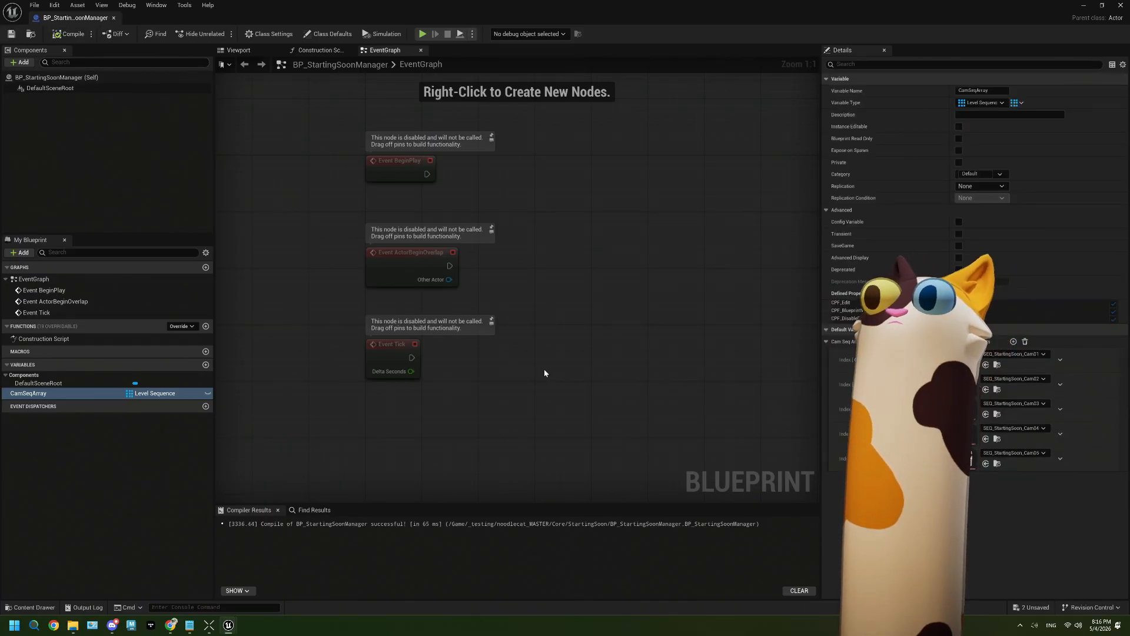
# Delete the Event ActorBeginOverlap and Event Tick nodes, keeping Event BeginPlay
pyautogui.moveTo(548, 319); pyautogui.dragTo(543, 343, button='right')
pyautogui.moveTo(492, 429); pyautogui.dragTo(404, 297)
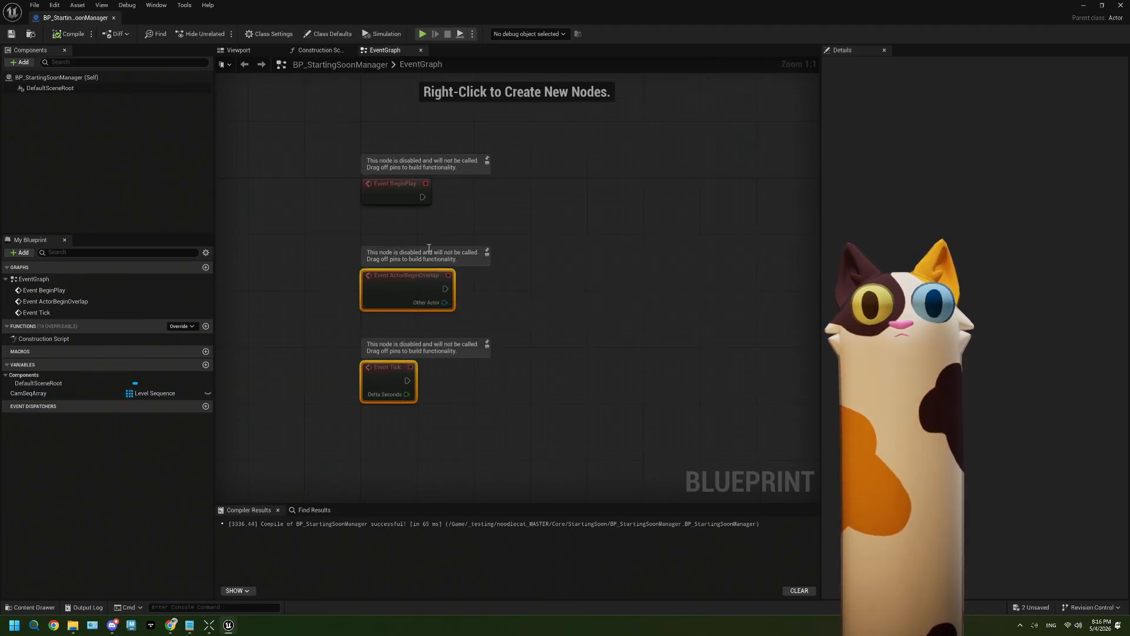
pyautogui.moveTo(534, 395); pyautogui.dragTo(394, 194)
pyautogui.moveTo(498, 347); pyautogui.dragTo(358, 260)
pyautogui.moveTo(452, 390); pyautogui.dragTo(358, 282)
pyautogui.press('Delete')
# Add a custom event named OnStartingSoon and place it directly below Event BeginPlay
pyautogui.moveTo(405, 261); pyautogui.dragTo(361, 274, button='right')
pyautogui.write('custom')
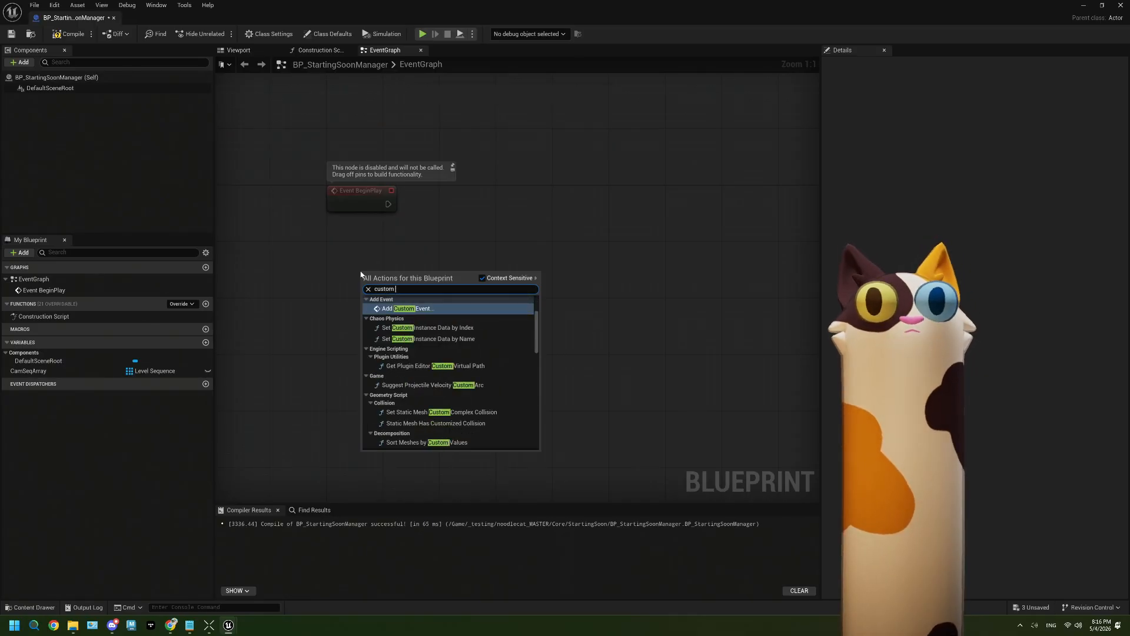
pyautogui.click(398, 307)
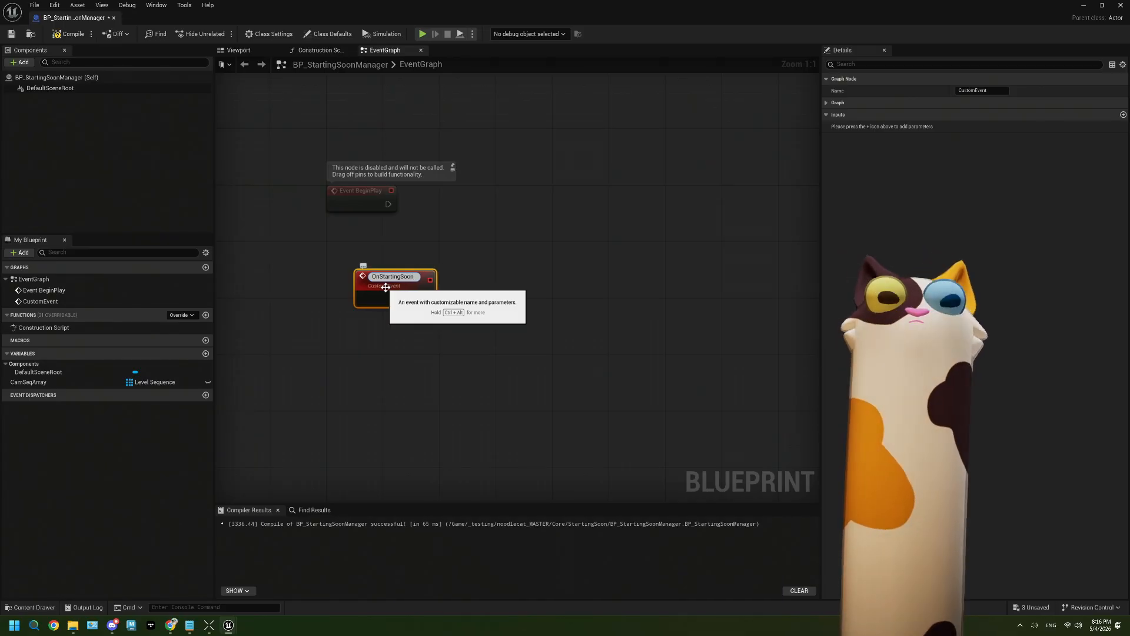
pyautogui.click(385, 358)
pyautogui.moveTo(388, 282); pyautogui.dragTo(361, 249)
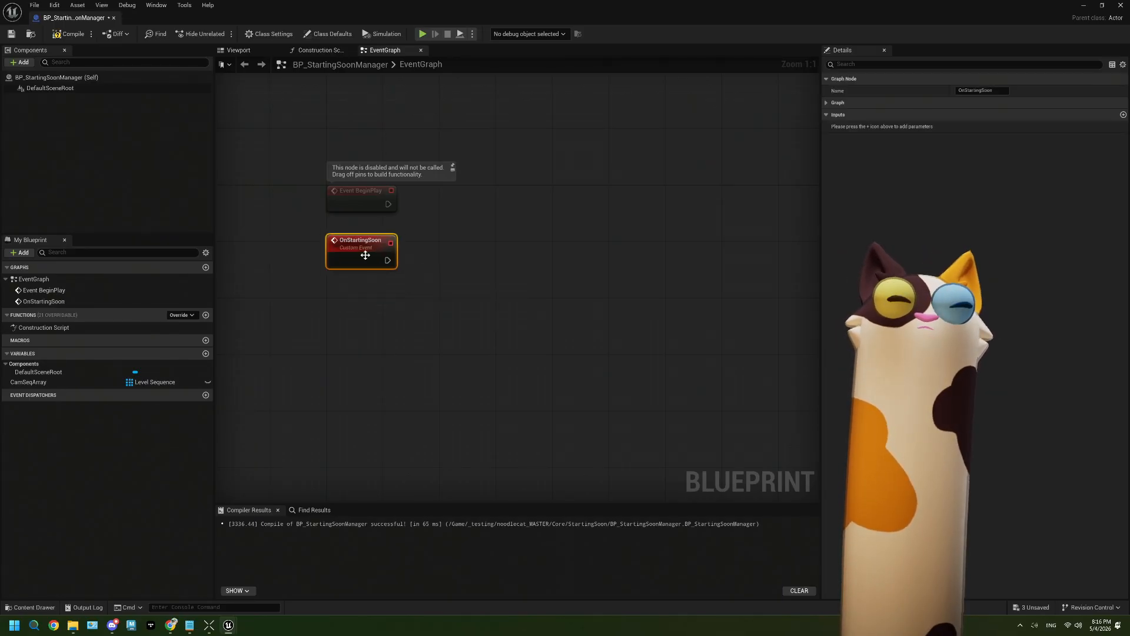
# Place a CamSeqArray getter below OnStartingSoon and feed it into a Random Array Item node
pyautogui.moveTo(362, 251); pyautogui.dragTo(323, 213, button='right')
pyautogui.moveTo(40, 381); pyautogui.dragTo(375, 274)
pyautogui.click(320, 313)
pyautogui.write('get')
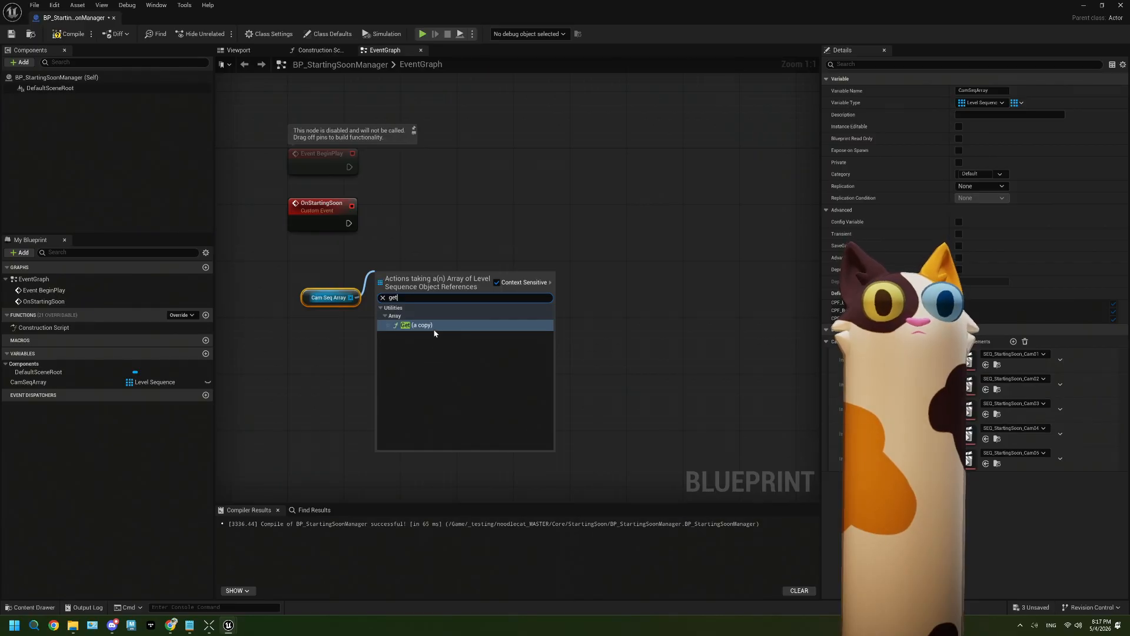
pyautogui.press('BackSpace')
pyautogui.press('BackSpace')
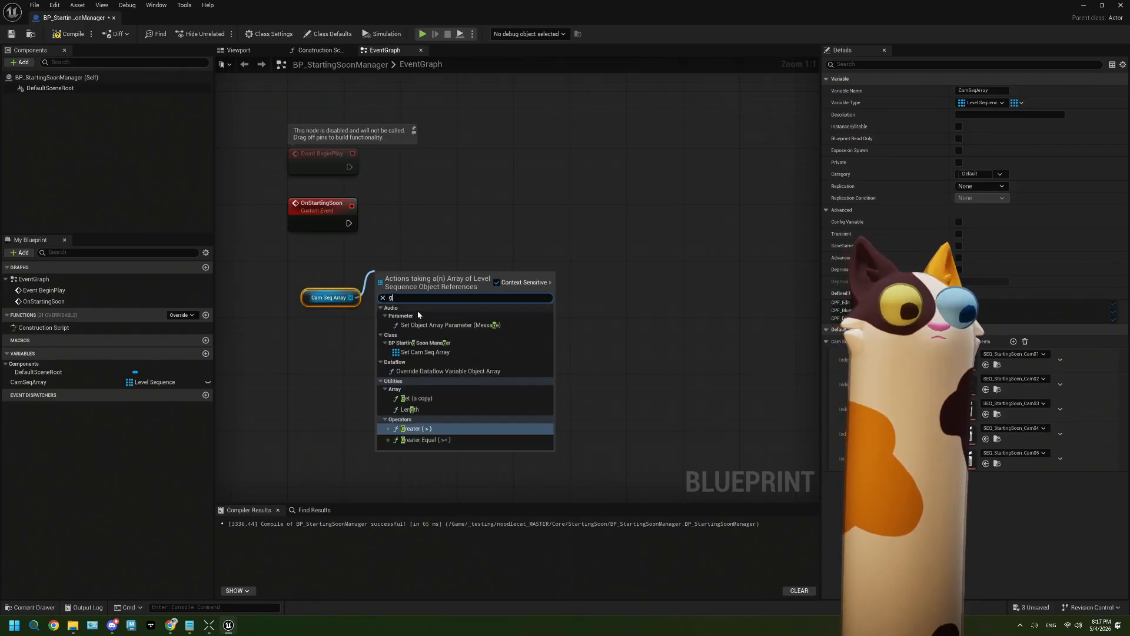
pyautogui.press('BackSpace')
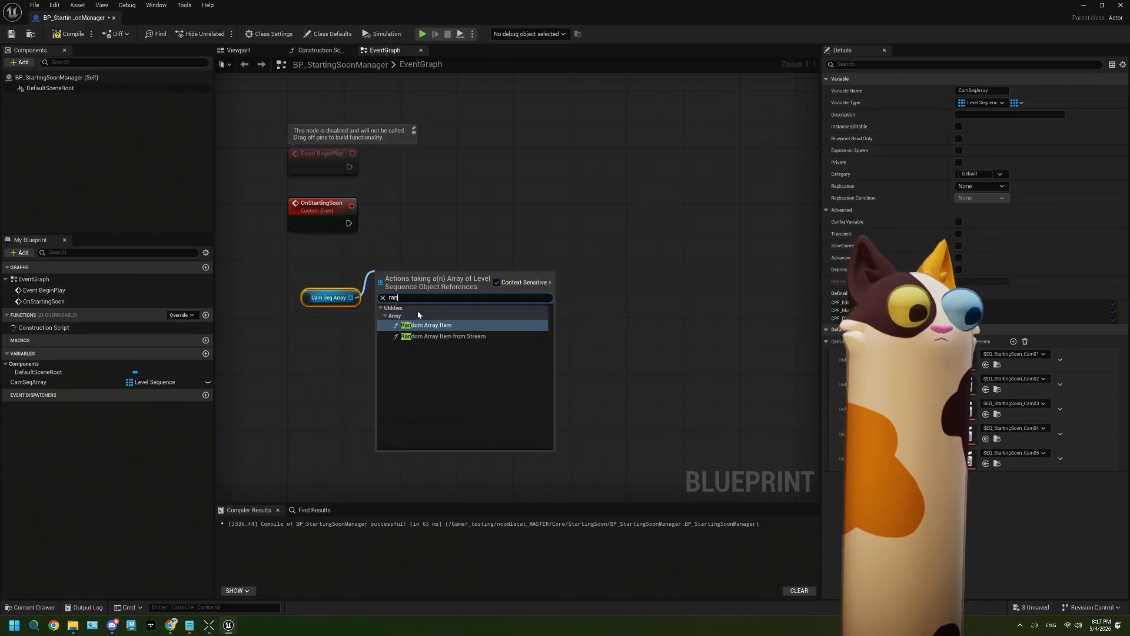
pyautogui.write('rand')
pyautogui.click(459, 327)
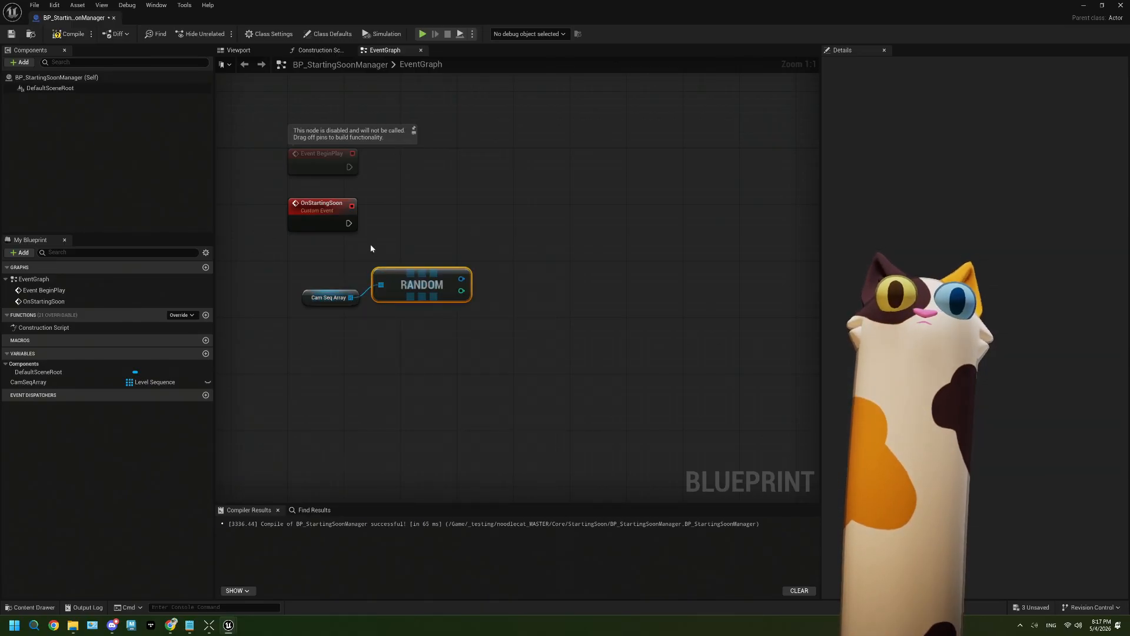
pyautogui.moveTo(402, 347); pyautogui.dragTo(403, 347)
# Search the actions available for the Random node's Level Sequence output for a node that plays the sequence
pyautogui.moveTo(461, 278); pyautogui.dragTo(502, 245)
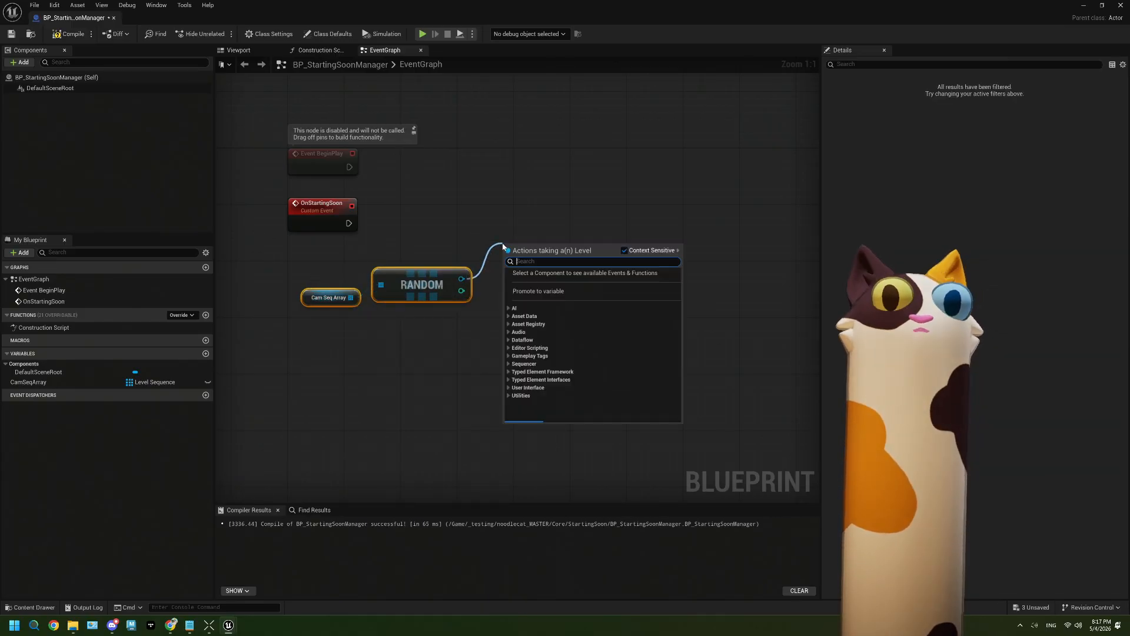
pyautogui.write('play a')
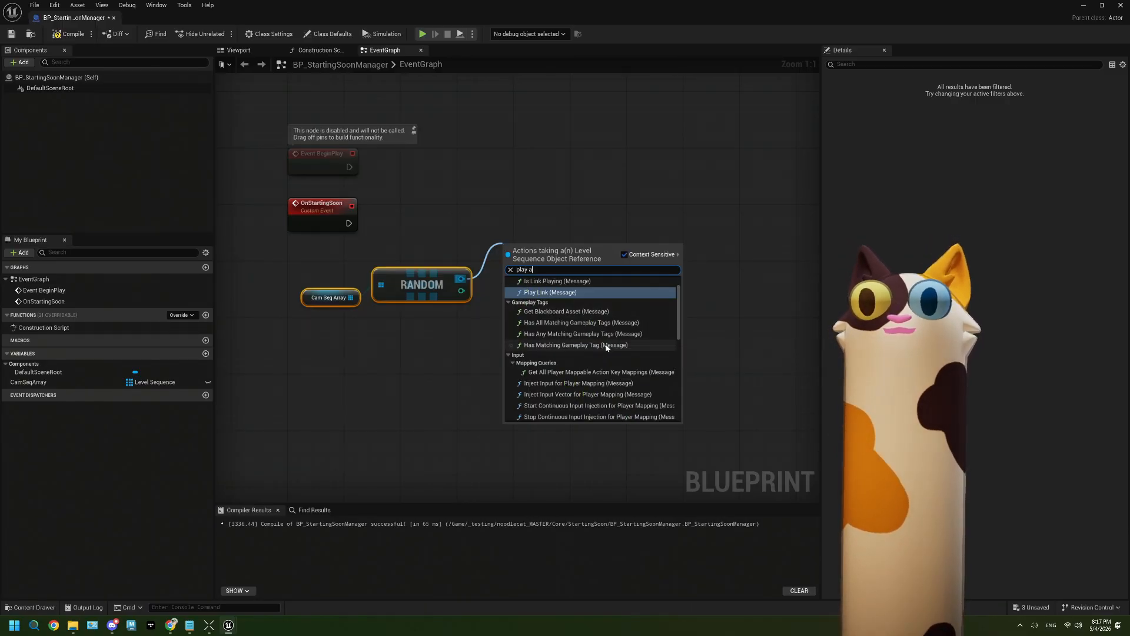
pyautogui.write('n')
pyautogui.press('BackSpace')
pyautogui.press('BackSpace')
pyautogui.press('BackSpace')
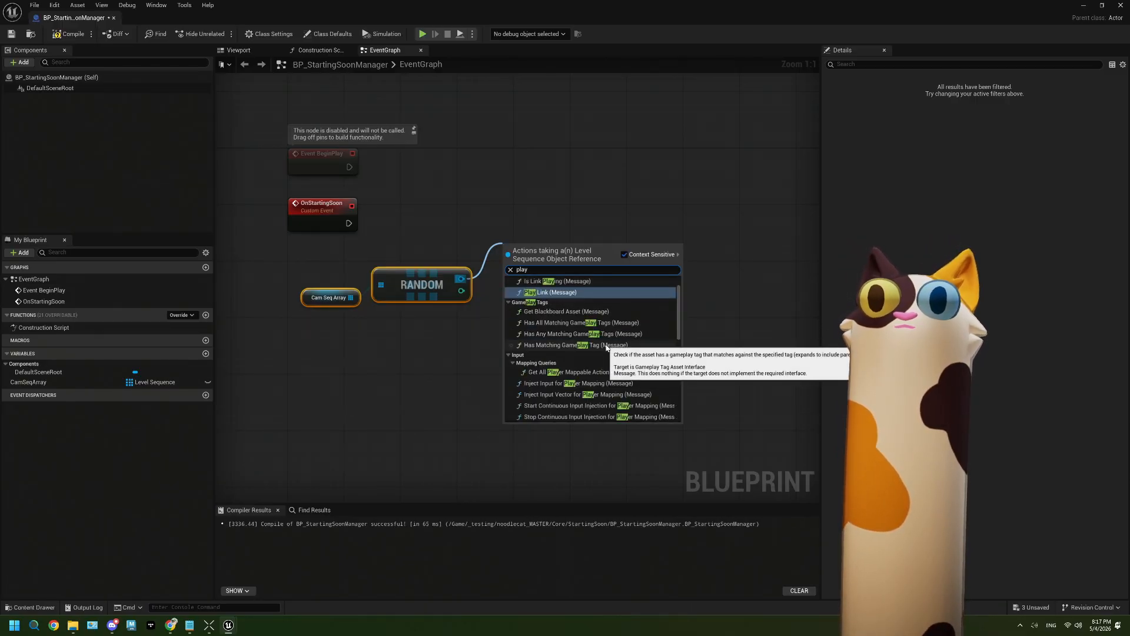
pyautogui.scroll(1, 606, 347)
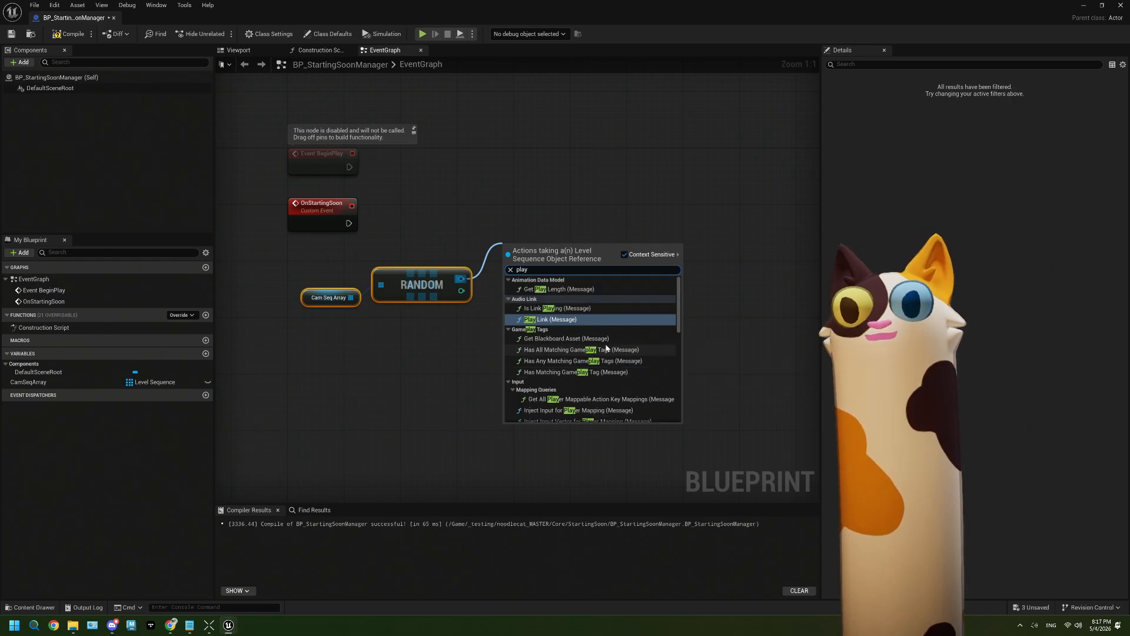
pyautogui.scroll(-4, 606, 347)
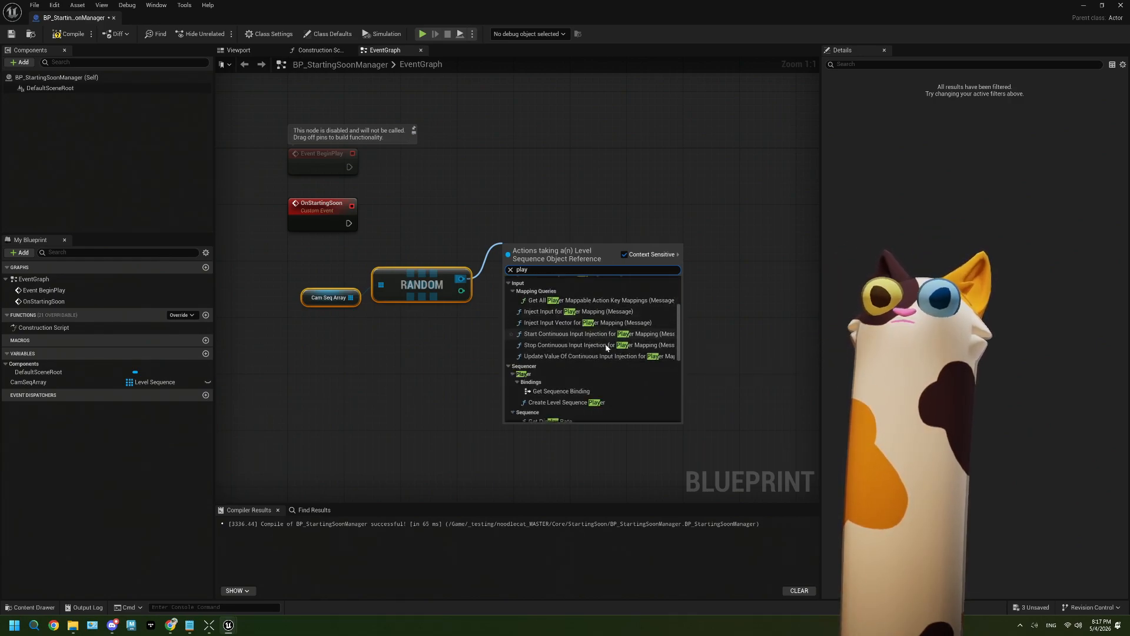
pyautogui.scroll(-5, 606, 347)
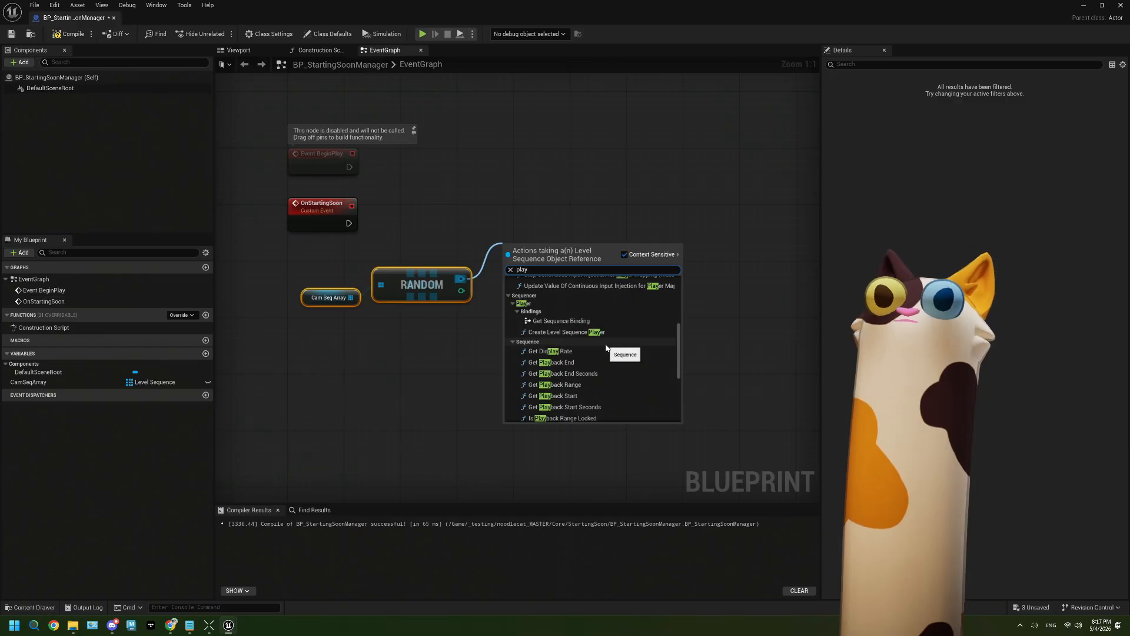
pyautogui.scroll(-3, 607, 347)
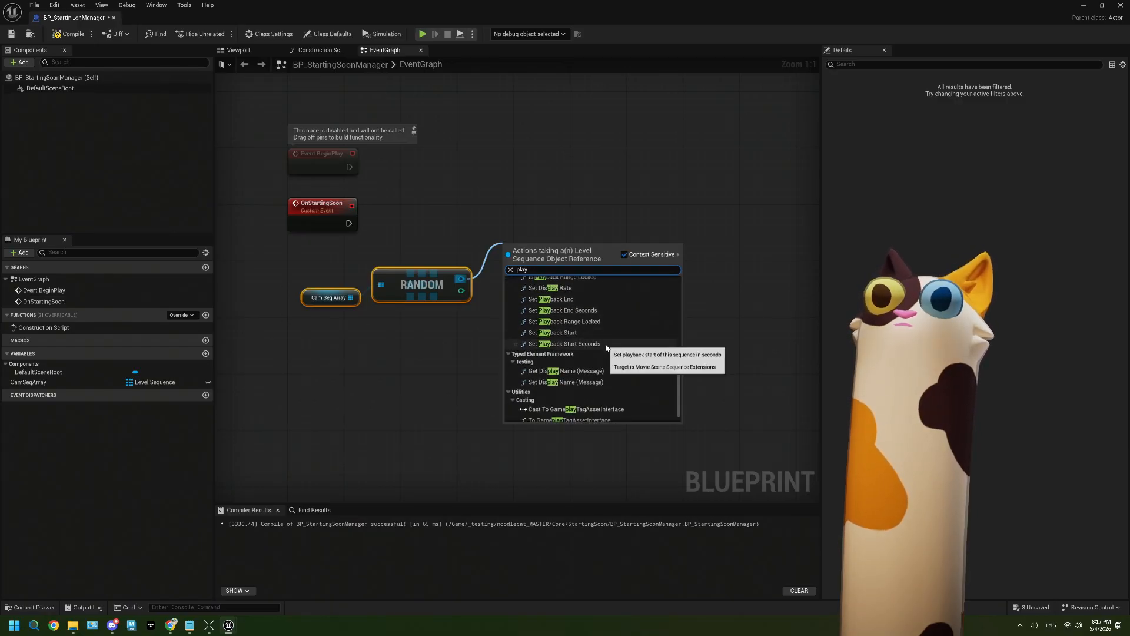
pyautogui.press('BackSpace')
pyautogui.write('y')
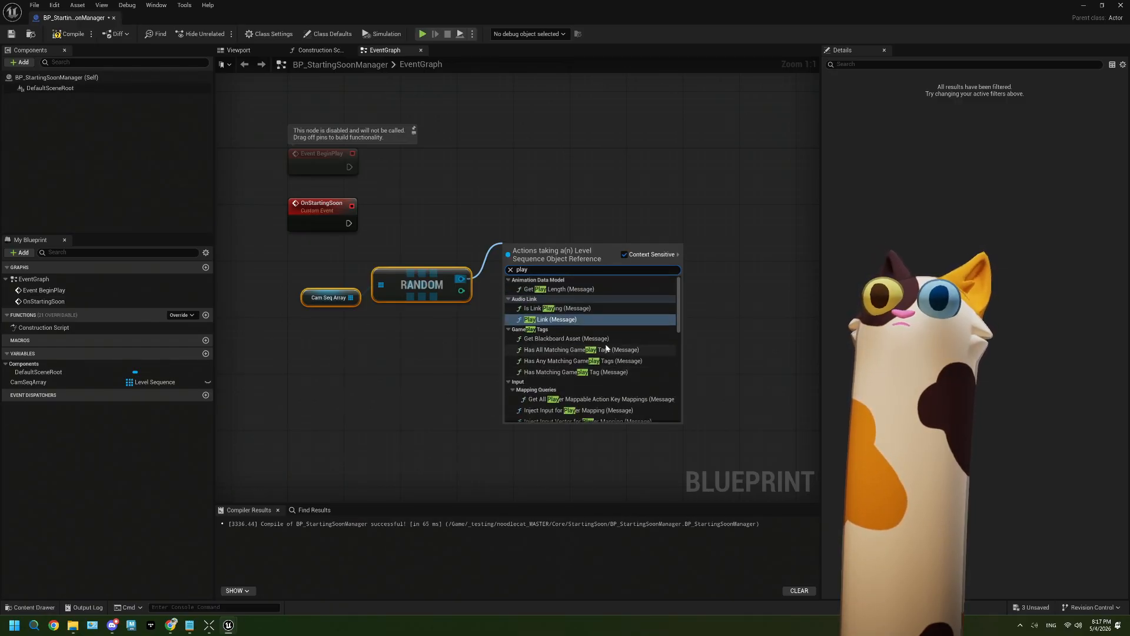
# Search all Blueprint actions for a "play sequence" node
pyautogui.click(443, 352)
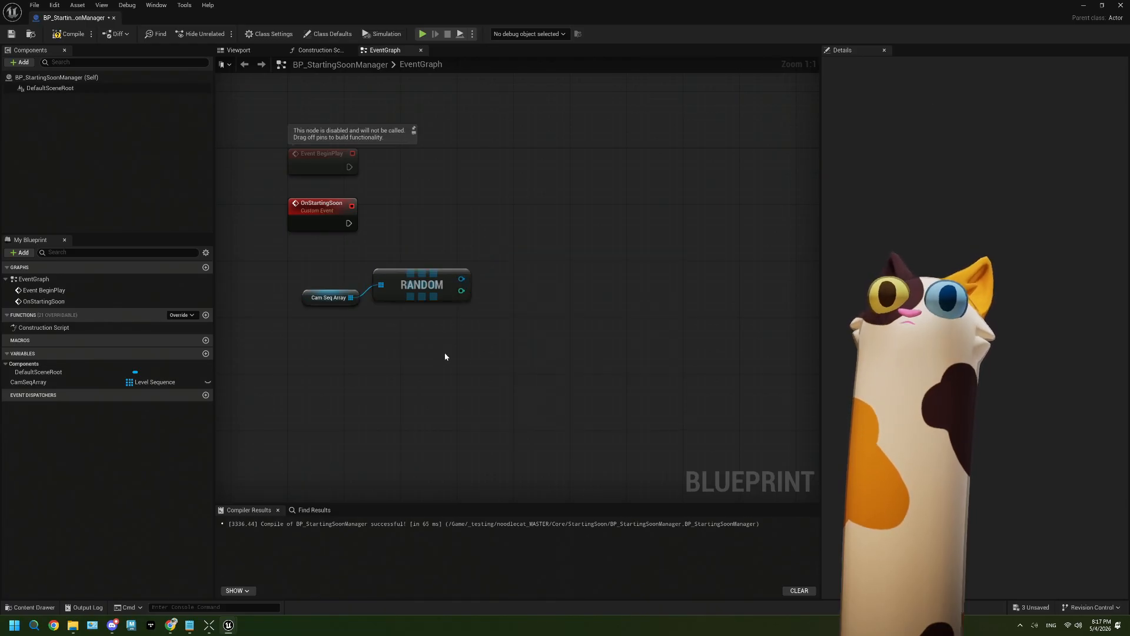
pyautogui.rightClick(466, 356)
pyautogui.write('play sequance')
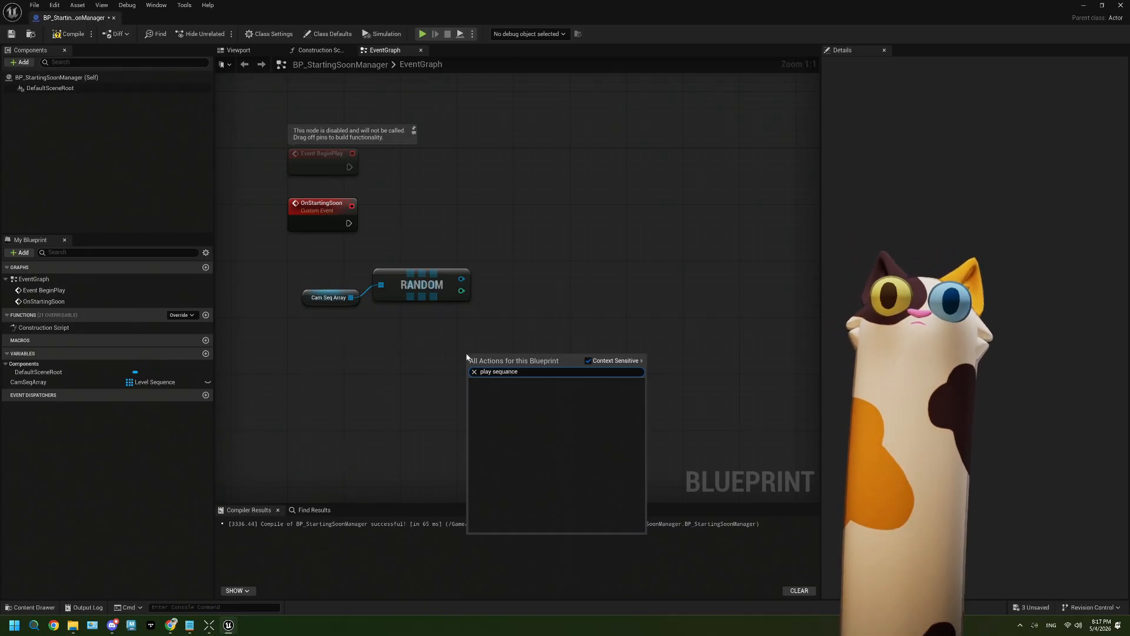
pyautogui.press('BackSpace')
pyautogui.press('BackSpace')
pyautogui.press('BackSpace')
pyautogui.press('BackSpace')
pyautogui.write('ence')
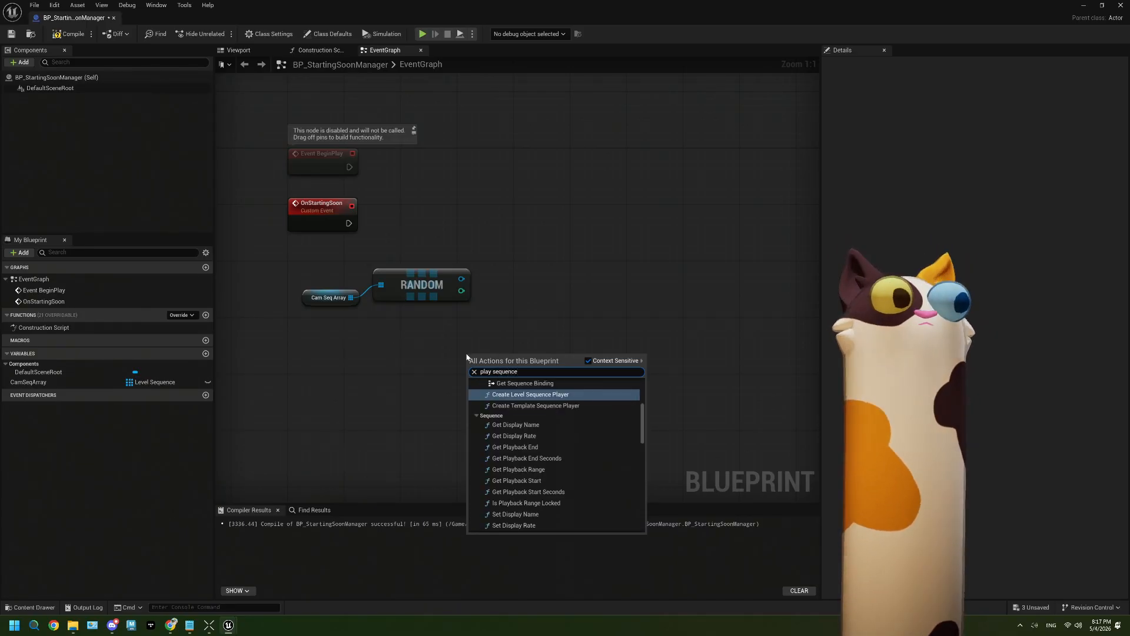
pyautogui.scroll(-5, 608, 479)
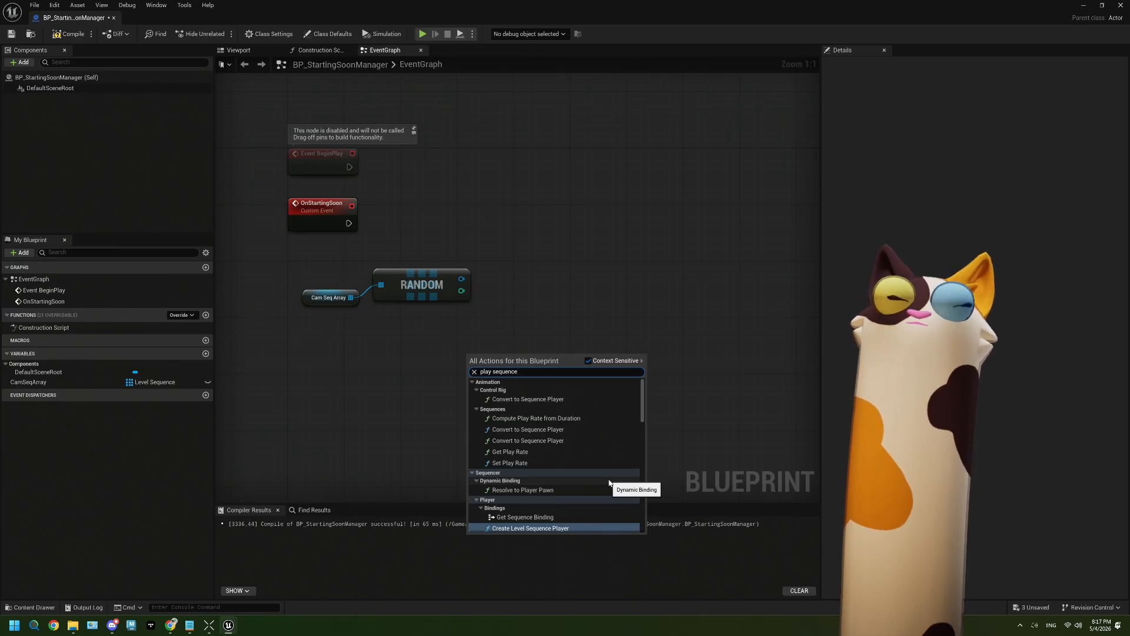
pyautogui.click(380, 371)
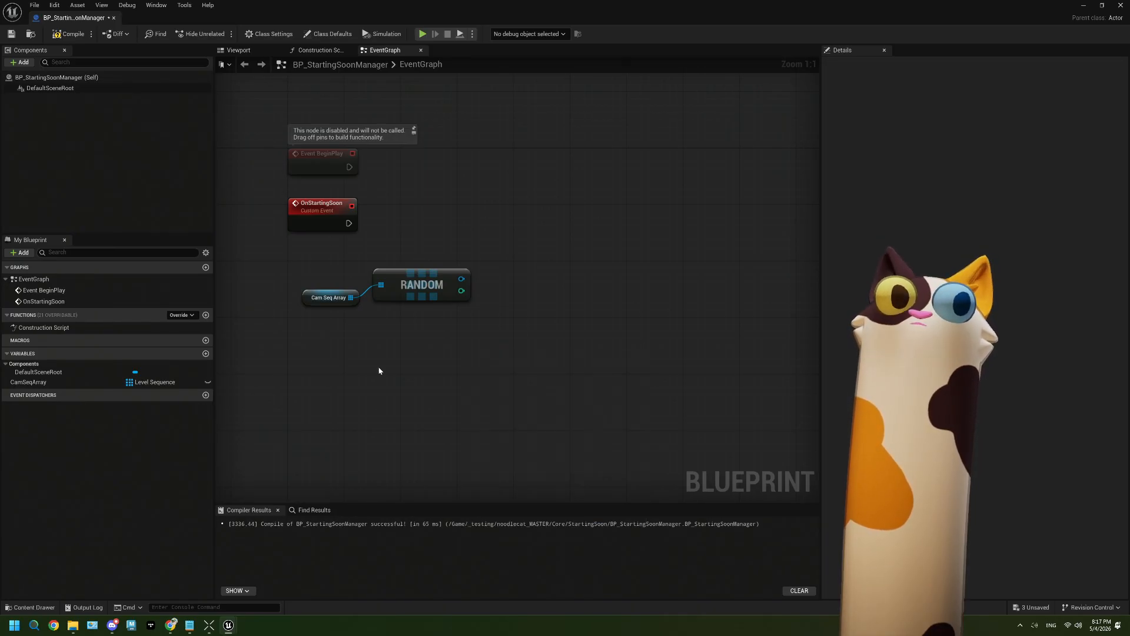
# Switch to Chrome and search the web for "ue5 play sequence from blueprint"
pyautogui.click(176, 627)
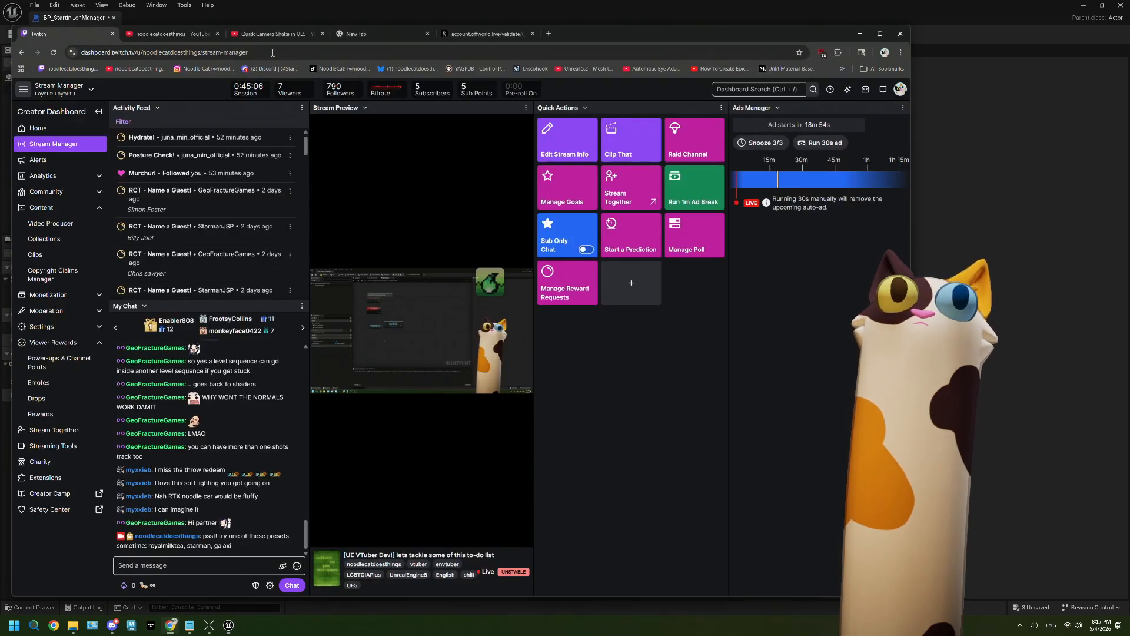
pyautogui.click(548, 34)
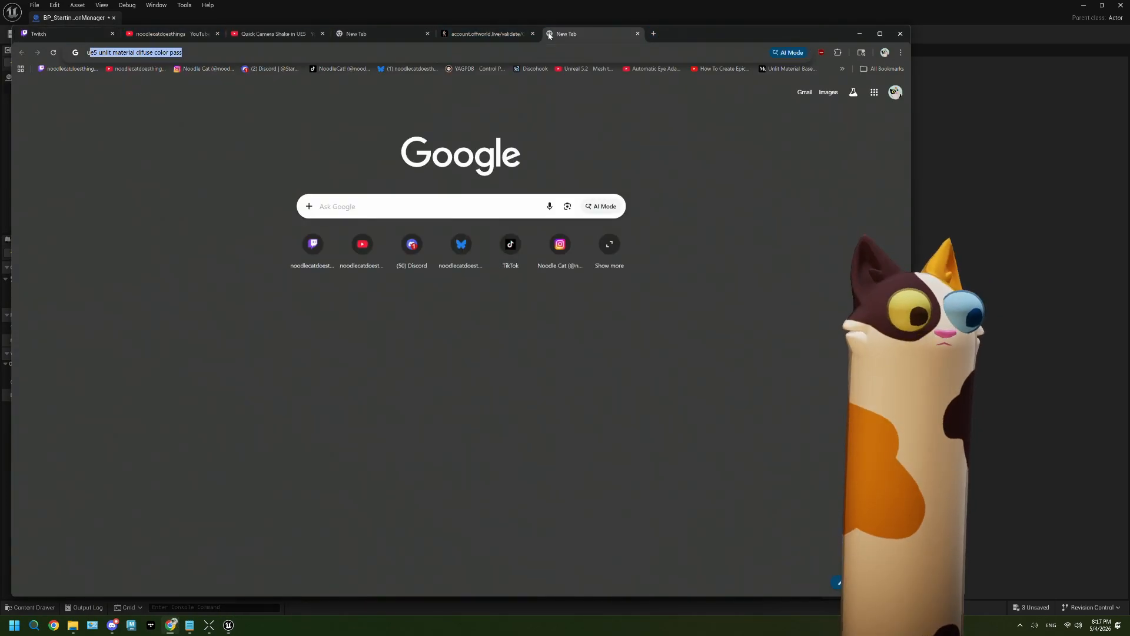
pyautogui.write('ue5 play s')
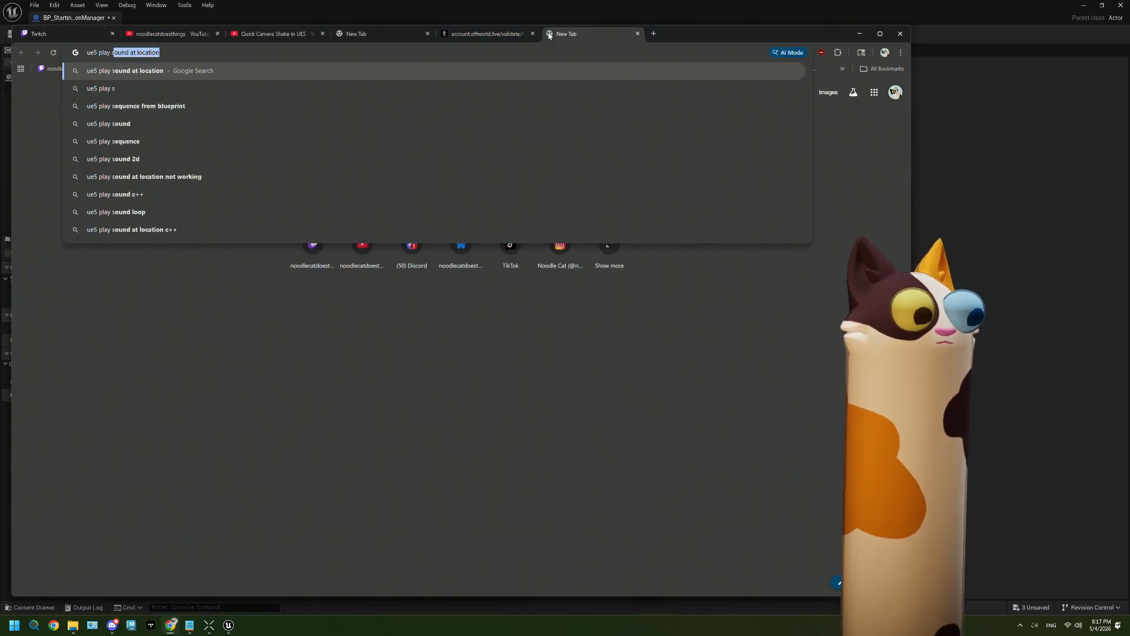
pyautogui.write('equence from')
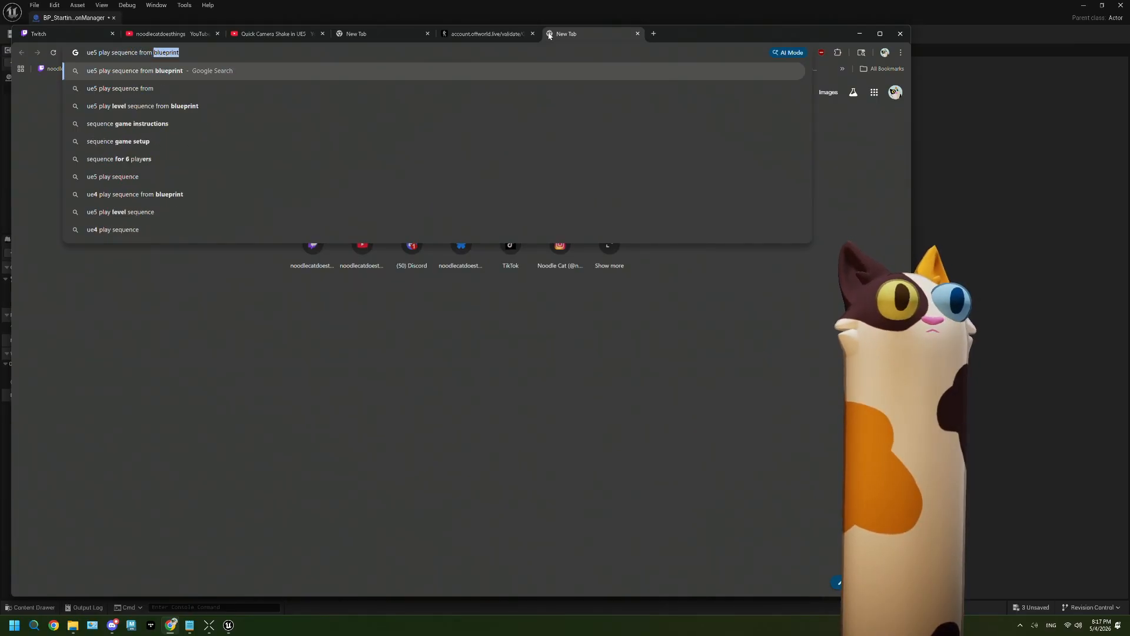
pyautogui.press('Return')
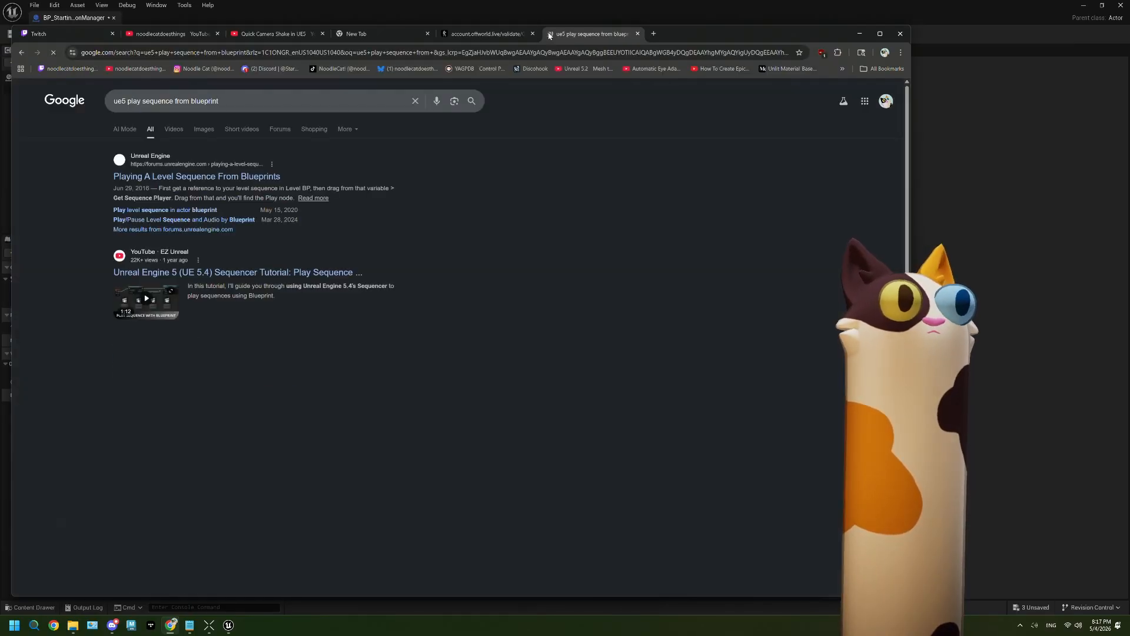
# Open the "Playing A Level Sequence From Blueprints" forum thread, examine its solved answer and return to the Blueprint
pyautogui.click(259, 177)
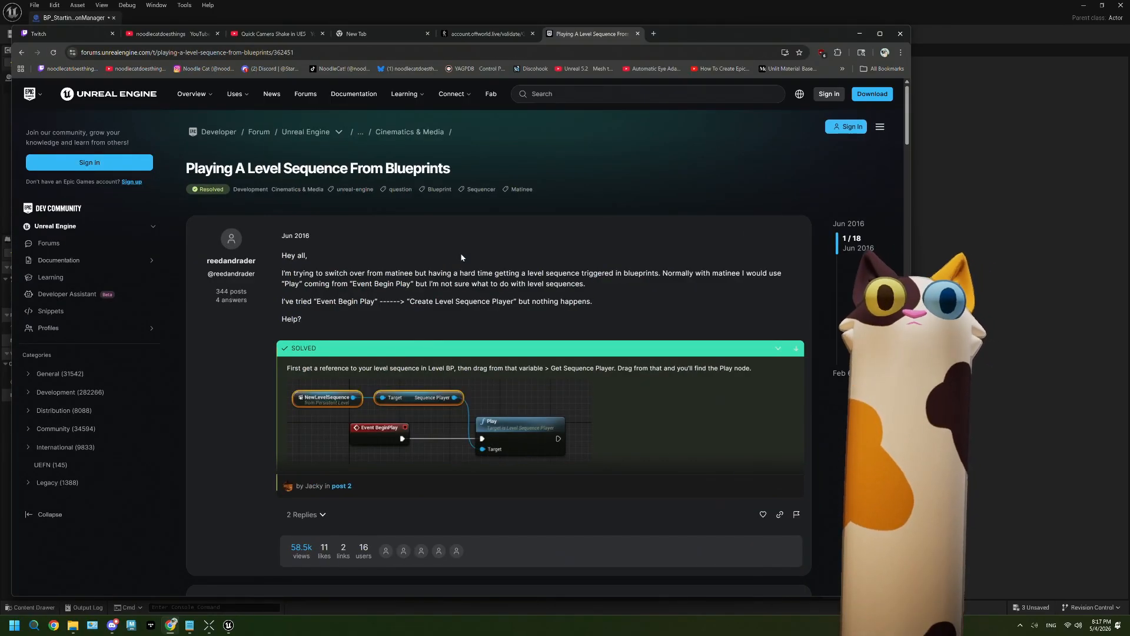
pyautogui.scroll(-2, 461, 257)
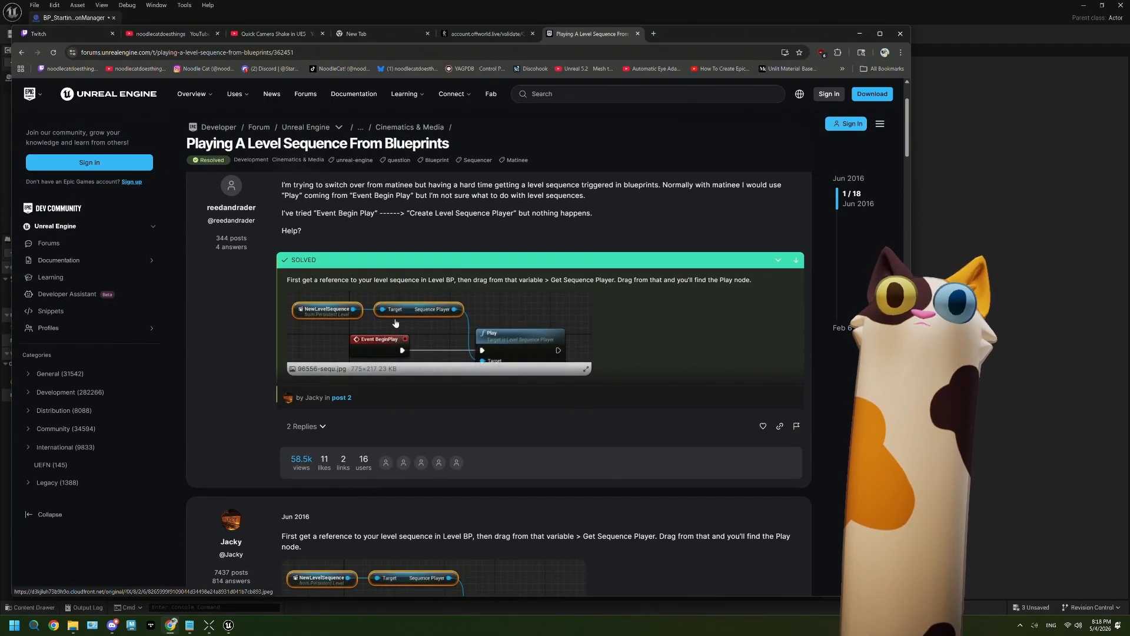
pyautogui.click(859, 34)
# Add a Create Level Sequence Player node fed by the Random node's level sequence output
pyautogui.moveTo(512, 276); pyautogui.dragTo(512, 276)
pyautogui.write('s')
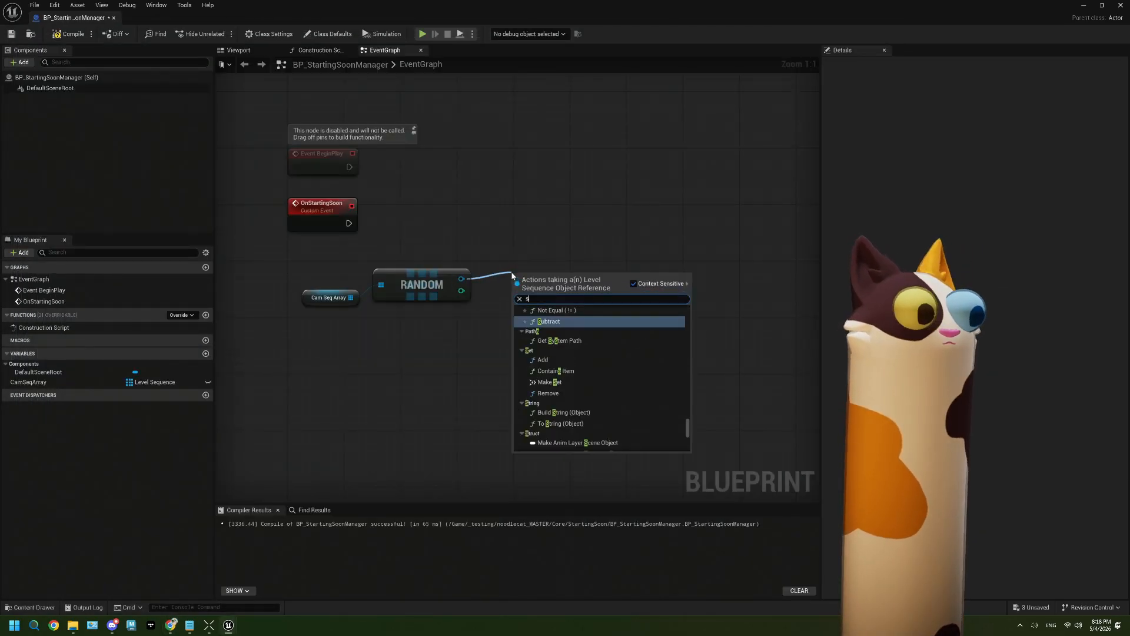
pyautogui.write('equence pl')
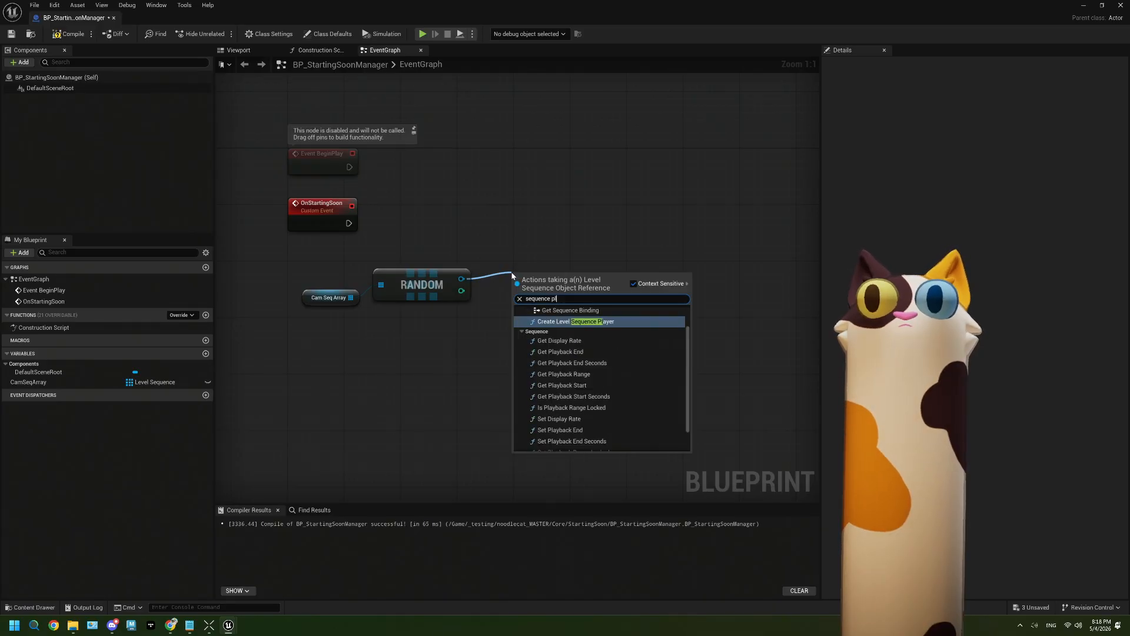
pyautogui.write('ayer')
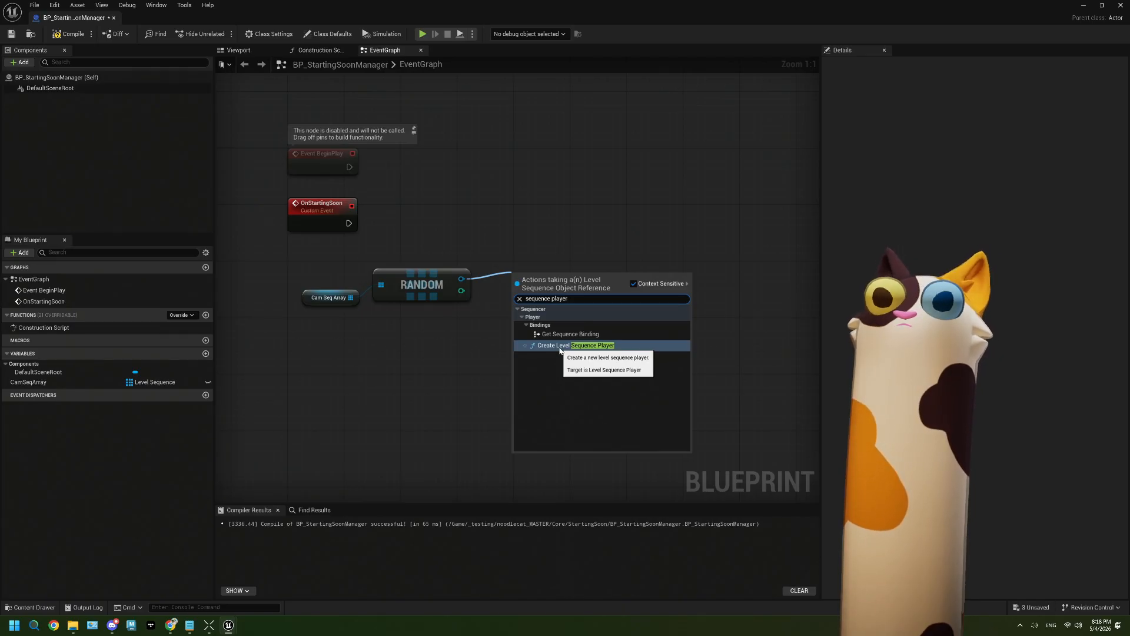
pyautogui.click(560, 347)
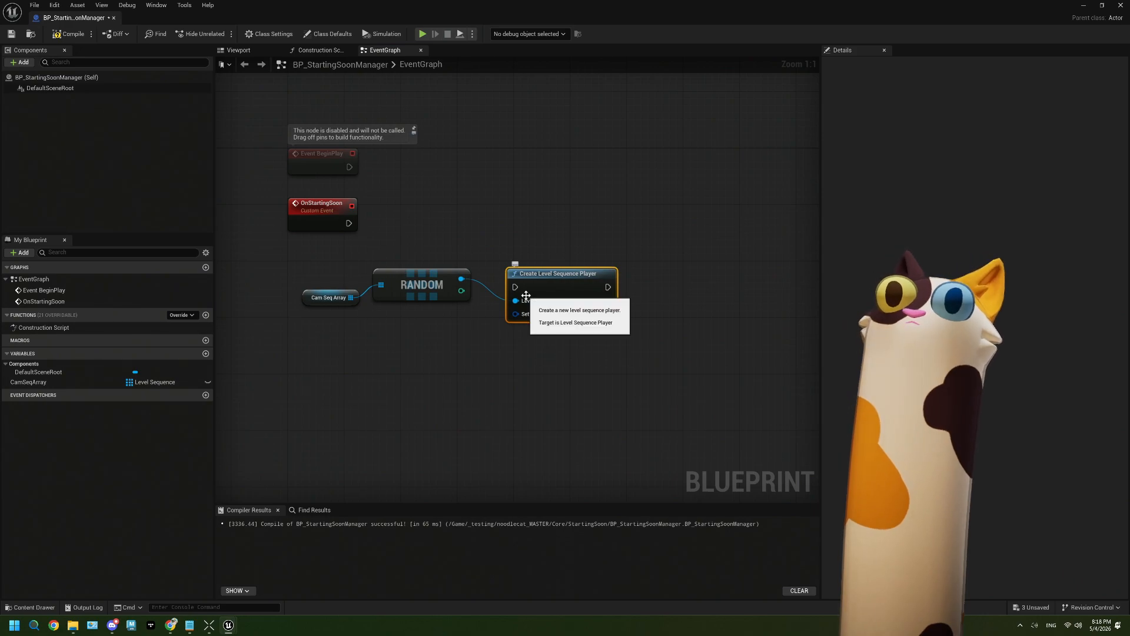
# Look up the "play" actions available for the Out Actor output of Create Level Sequence Player
pyautogui.moveTo(585, 373); pyautogui.dragTo(537, 367, button='right')
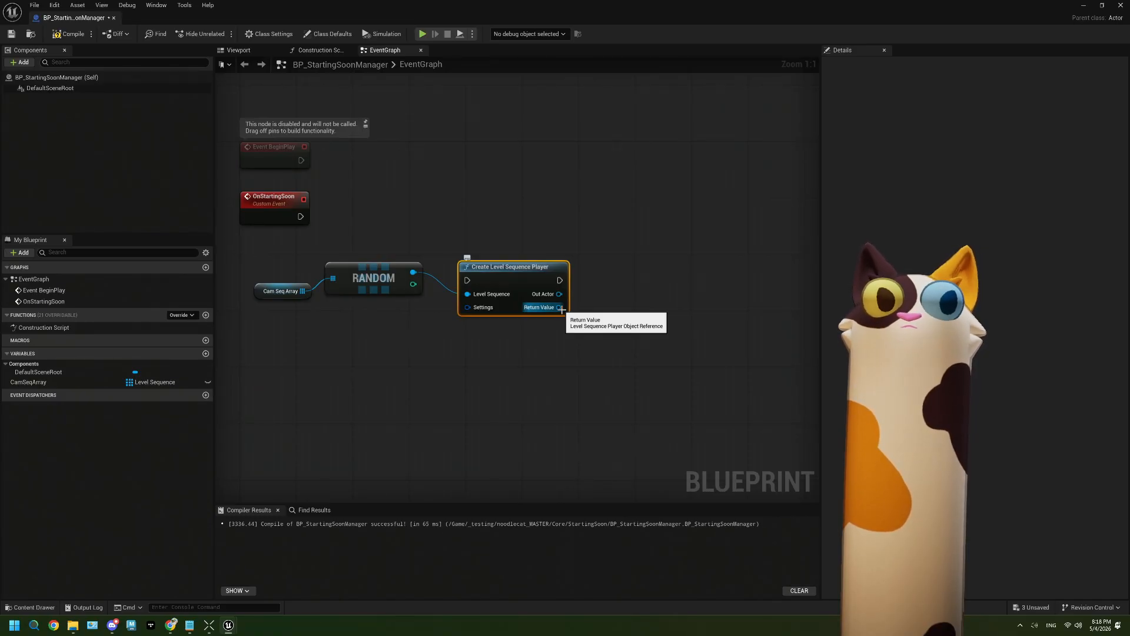
pyautogui.moveTo(559, 294); pyautogui.dragTo(600, 295)
pyautogui.write('play')
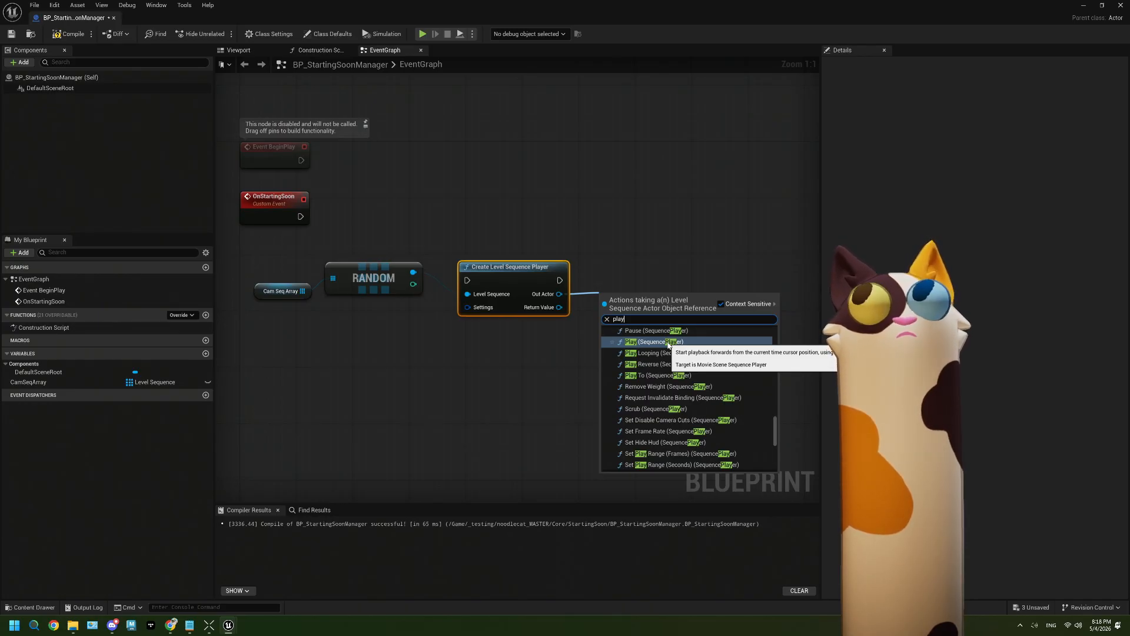
pyautogui.click(486, 366)
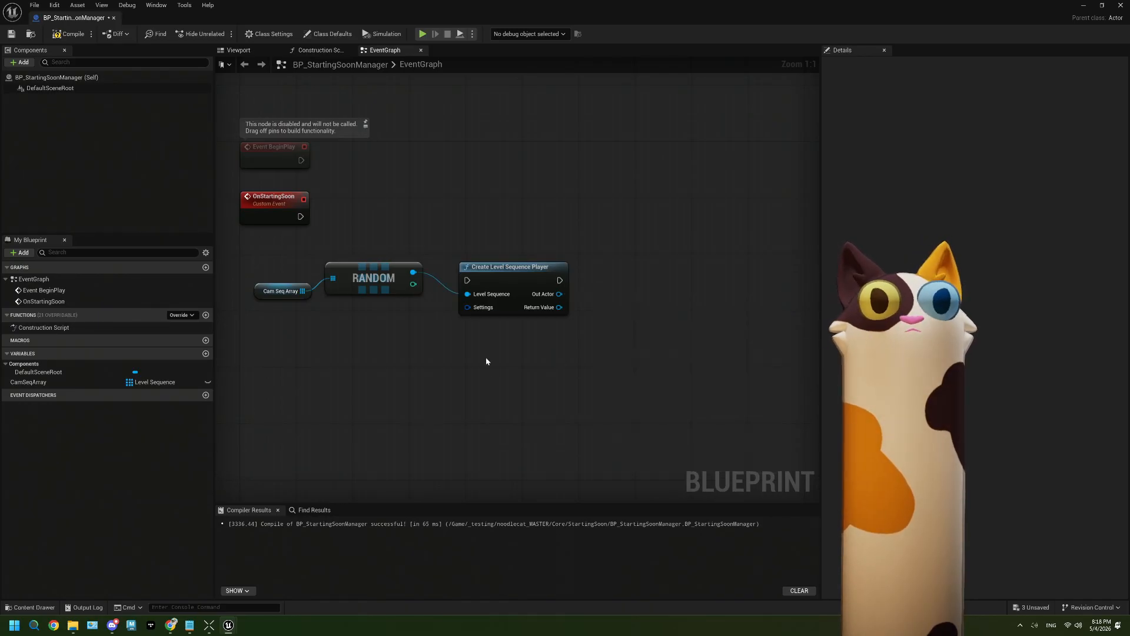
# Try to bring the SEQ_StartingSoon_Cam01 asset from the content browser into the BP_StartingSoonManager event graph
pyautogui.moveTo(435, 13); pyautogui.dragTo(607, 32)
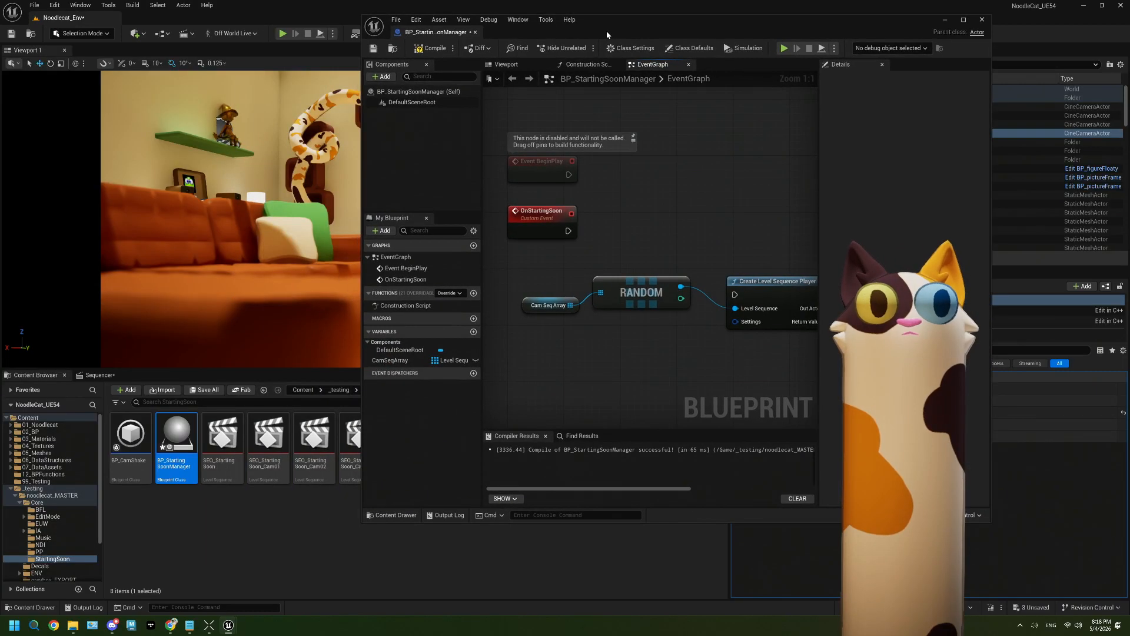
pyautogui.click(253, 454)
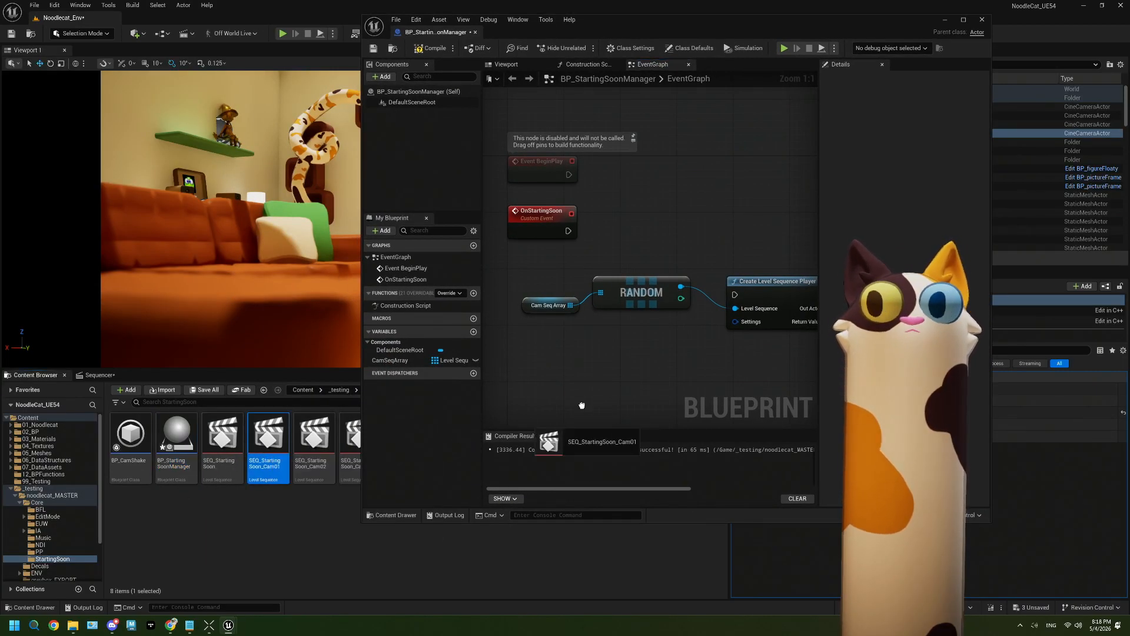
pyautogui.click(962, 20)
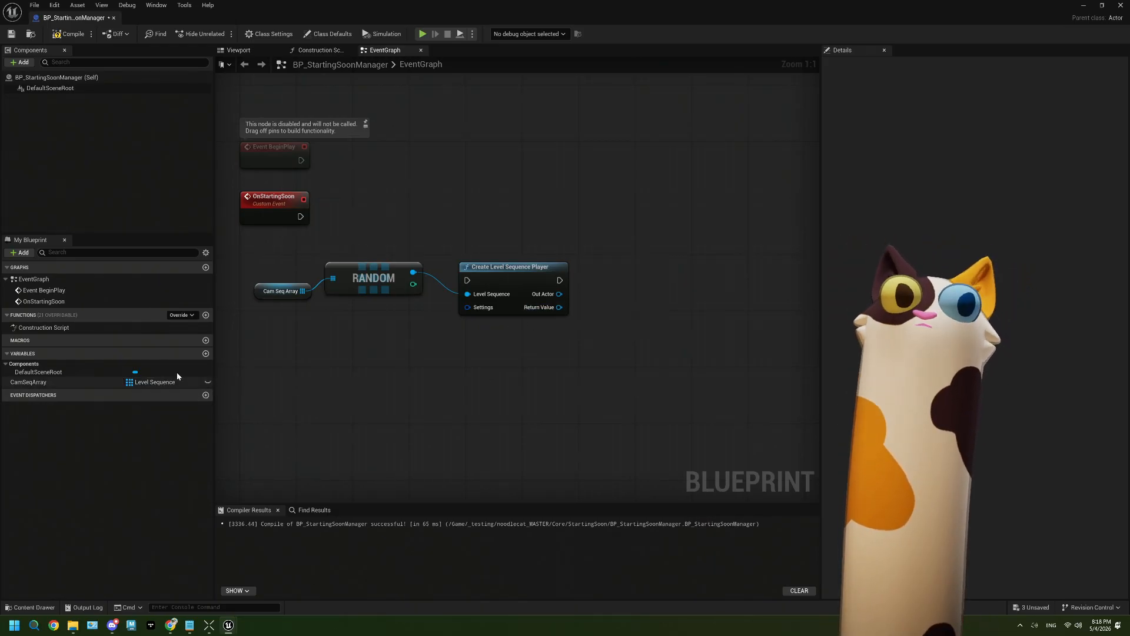
# Add a new array variable of type Level Sequence Player object reference and compile the Blueprint
pyautogui.click(206, 354)
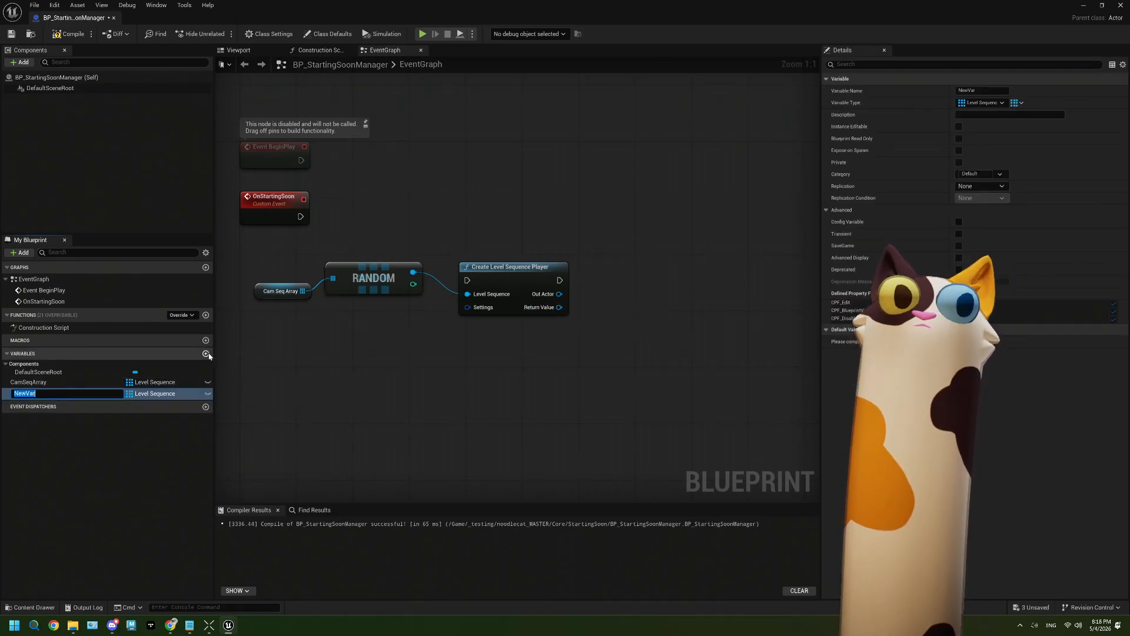
pyautogui.click(178, 394)
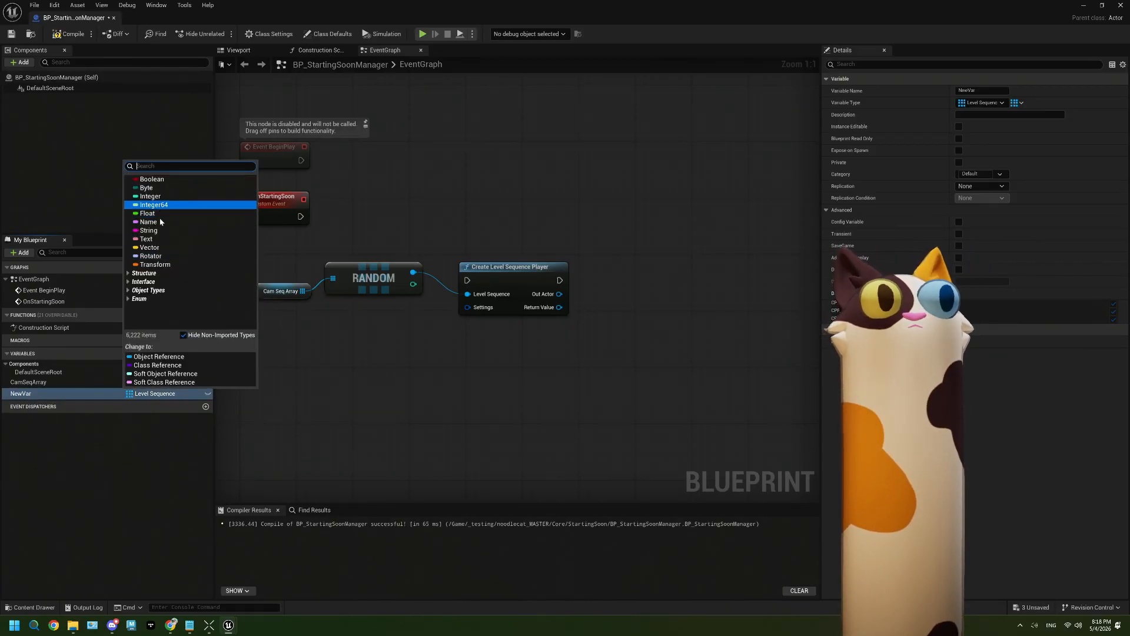
pyautogui.write('sequen')
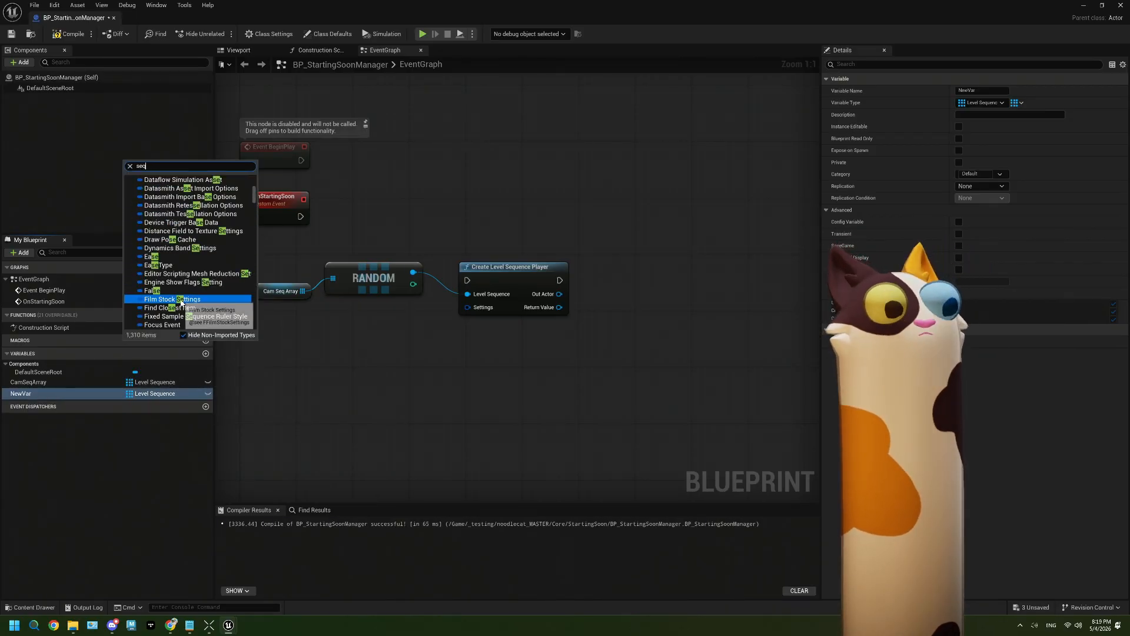
pyautogui.write('ce pla')
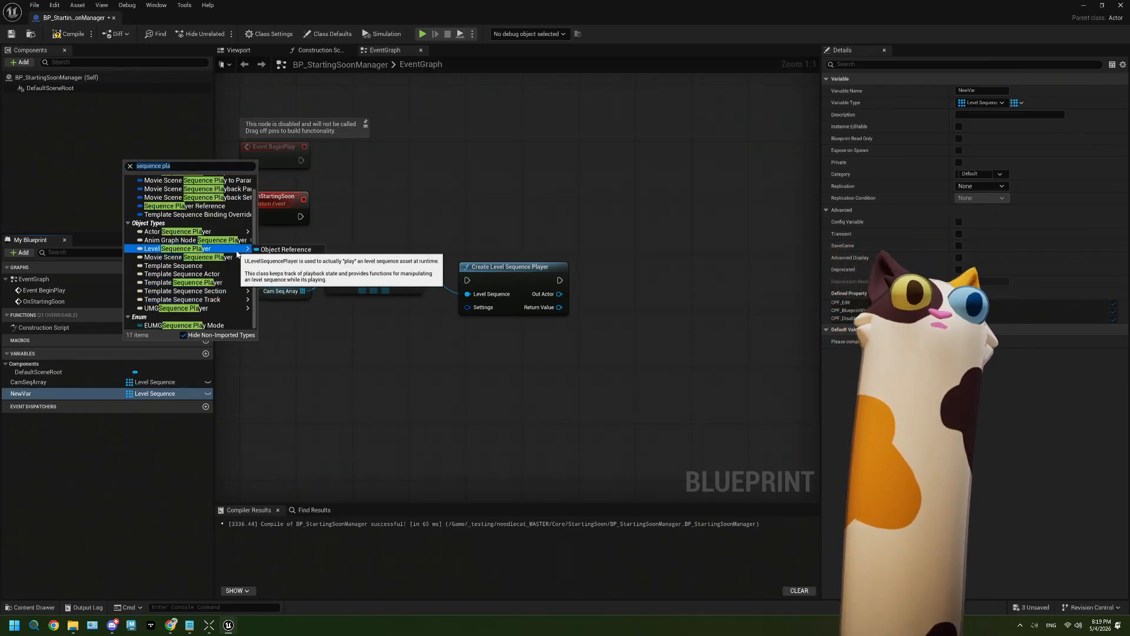
pyautogui.click(177, 248)
pyautogui.click(69, 34)
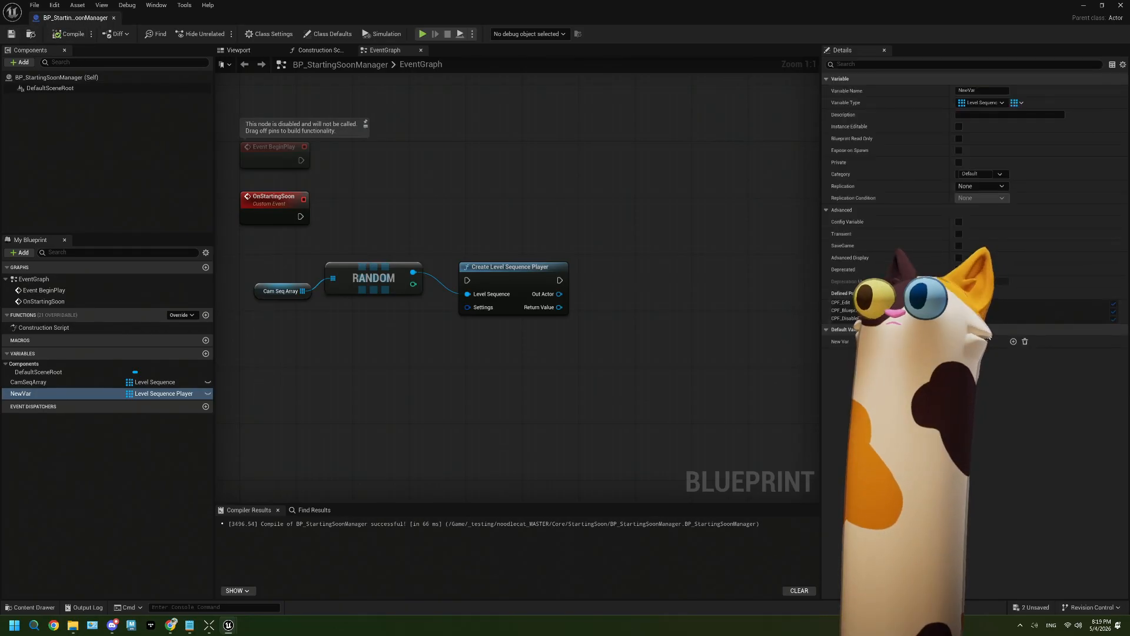
# Add one element to the new variable's default array and check which assets it can take
pyautogui.click(1013, 341)
pyautogui.click(1014, 354)
pyautogui.click(1015, 356)
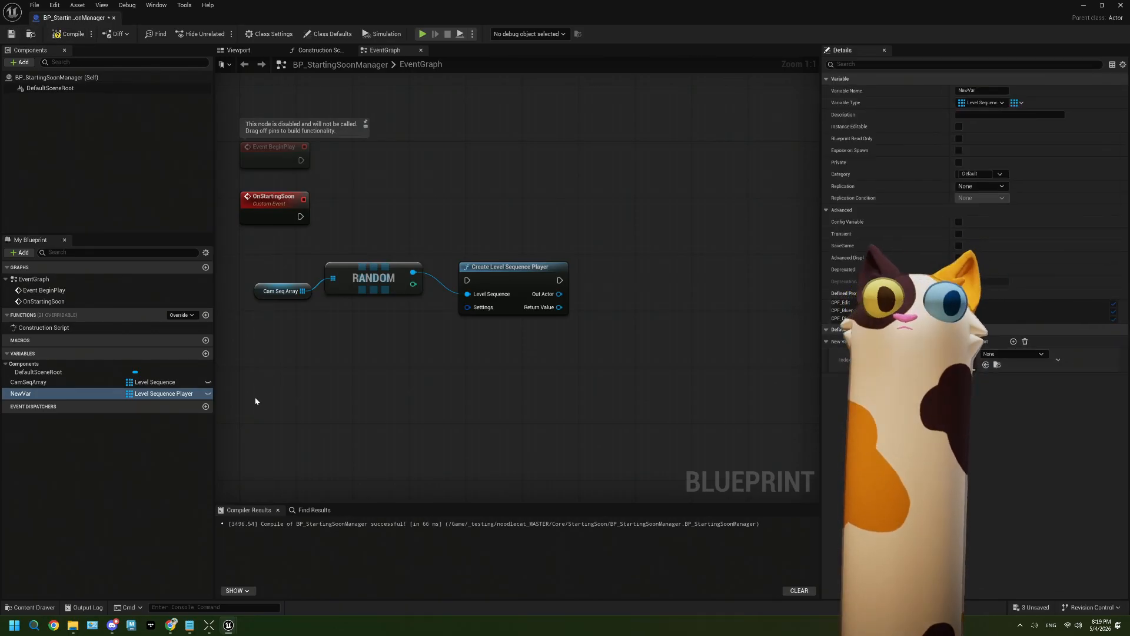
# Delete the new Level Sequence Player array variable
pyautogui.click(58, 384)
pyautogui.click(54, 395)
pyautogui.press('Delete')
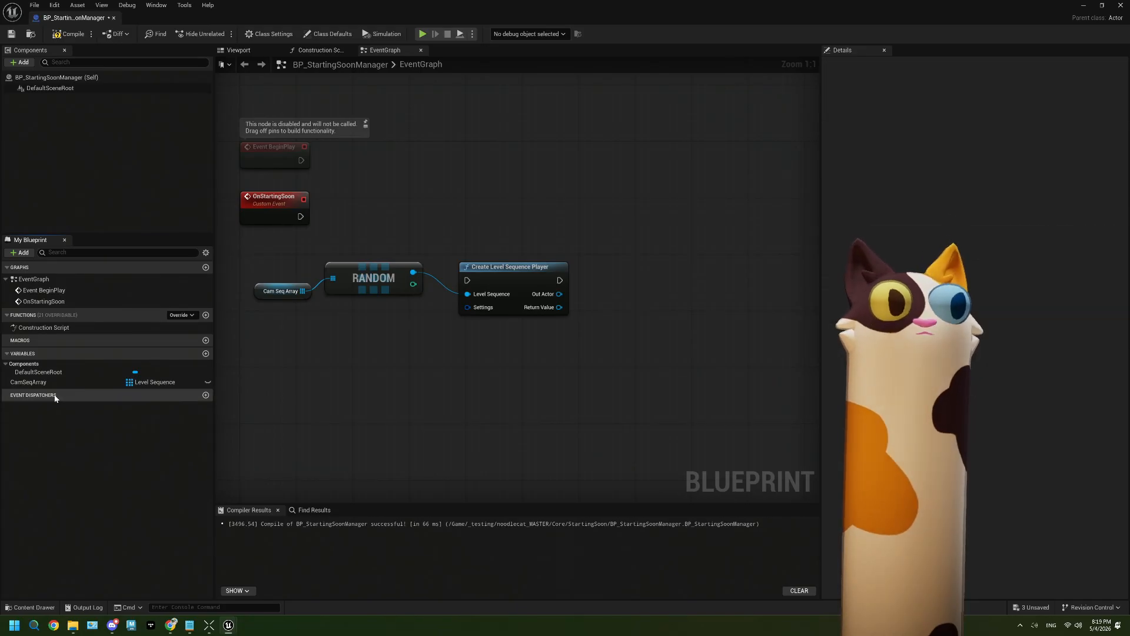
# Add a second, unconnected Create Level Sequence Player node beside the OnStartingSoon event
pyautogui.moveTo(344, 339); pyautogui.dragTo(385, 357, button='right')
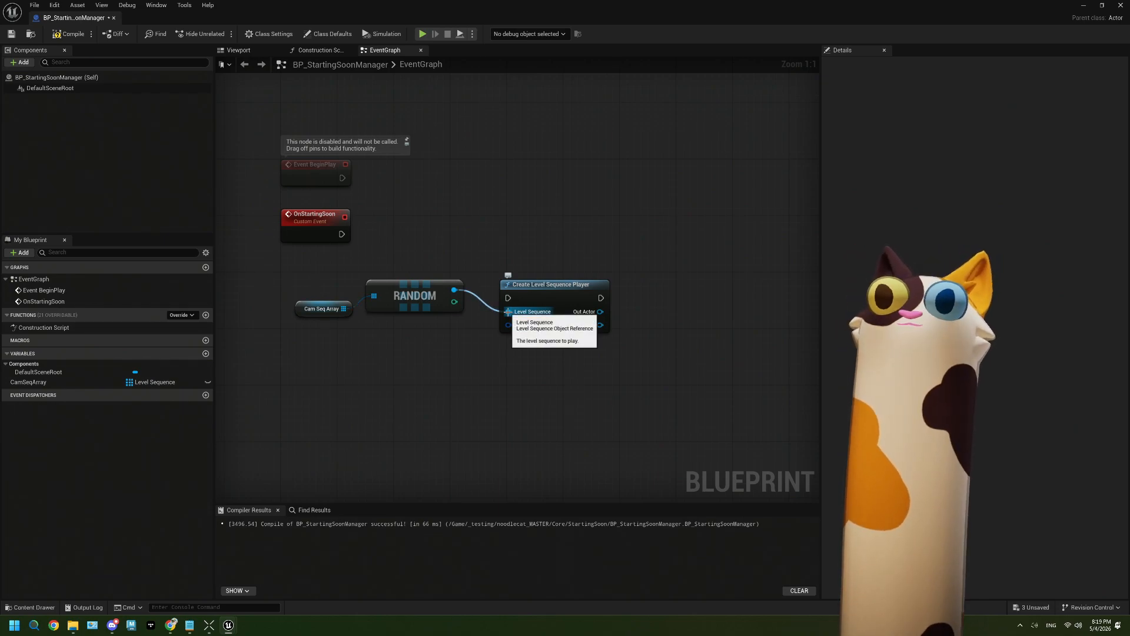
pyautogui.rightClick(379, 197)
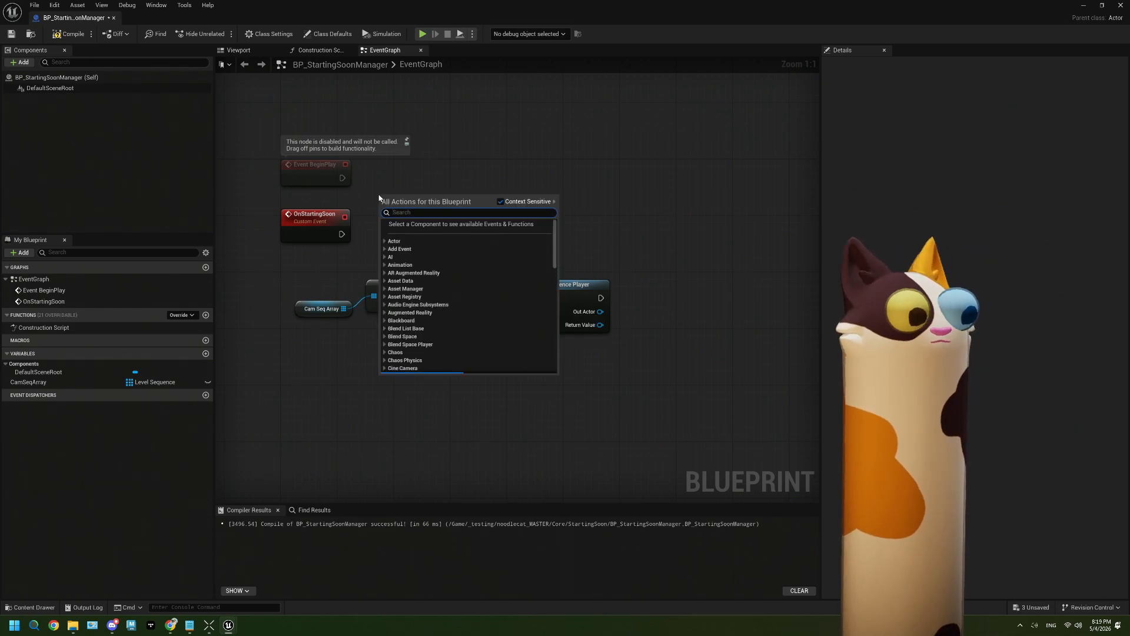
pyautogui.write('sequence p')
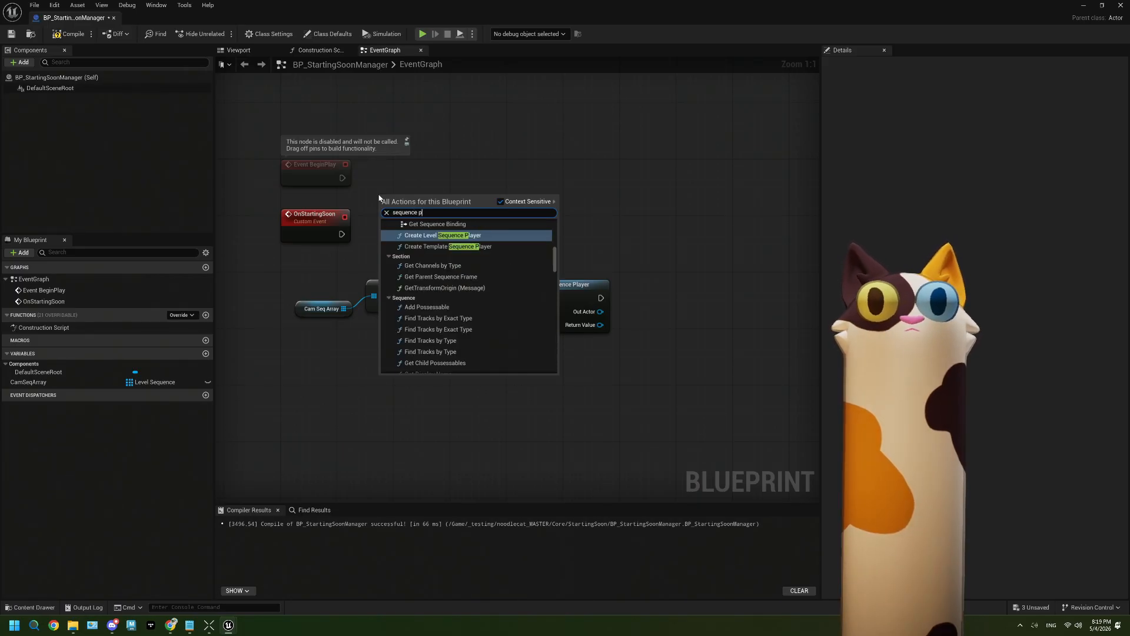
pyautogui.write('layer')
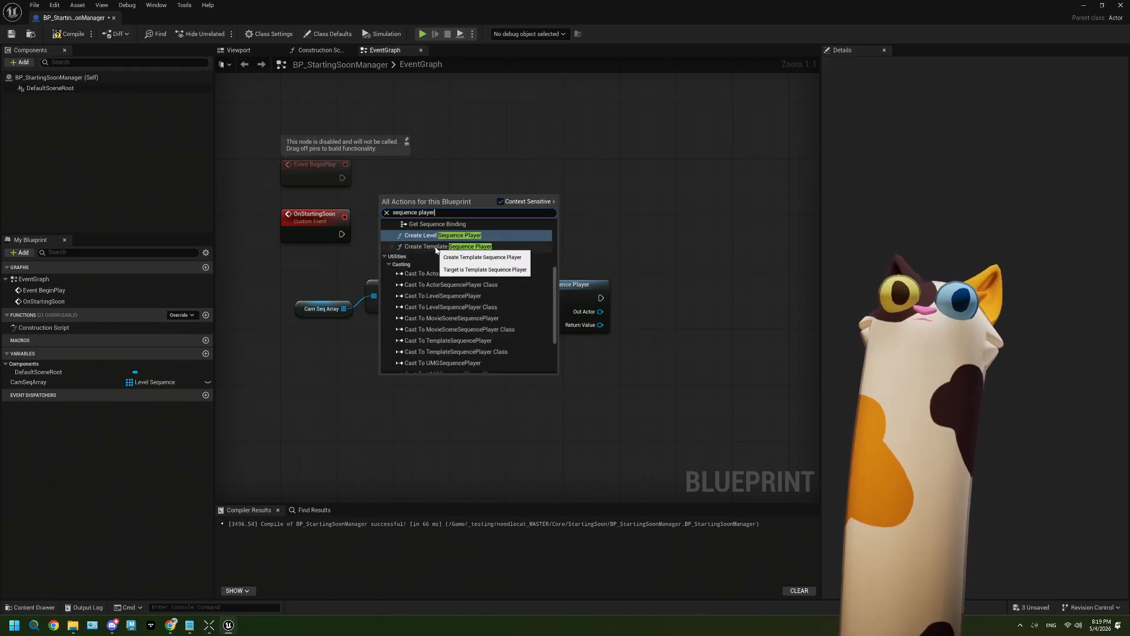
pyautogui.scroll(3, 436, 251)
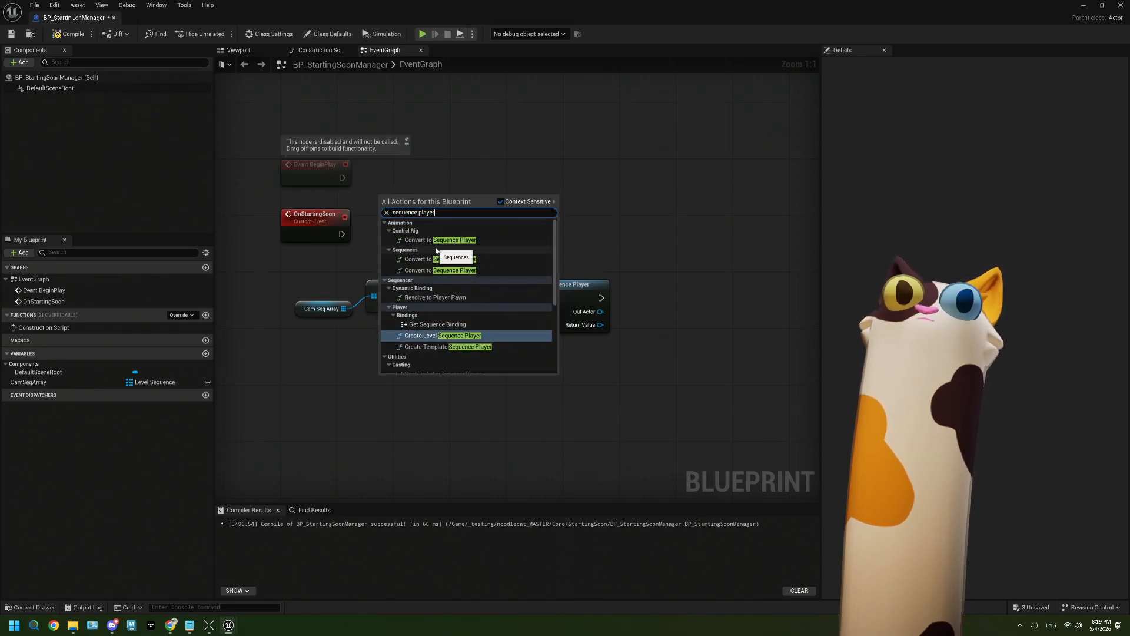
pyautogui.click(444, 335)
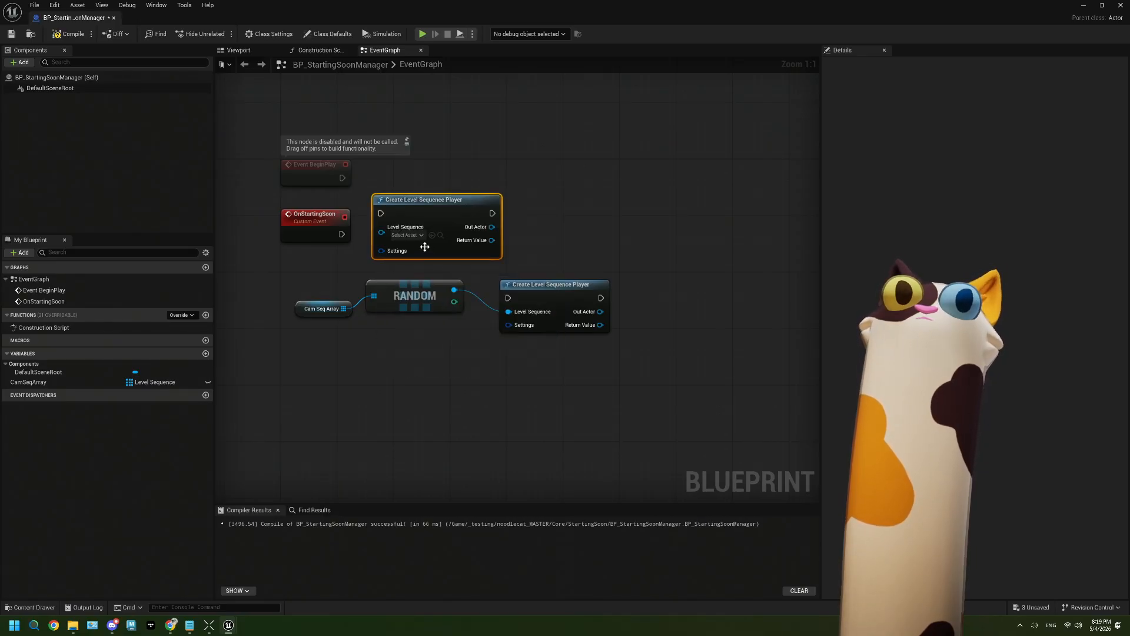
# Delete the unconnected Create Level Sequence Player node and move the remaining one up, level with the OnStartingSoon event
pyautogui.click(408, 234)
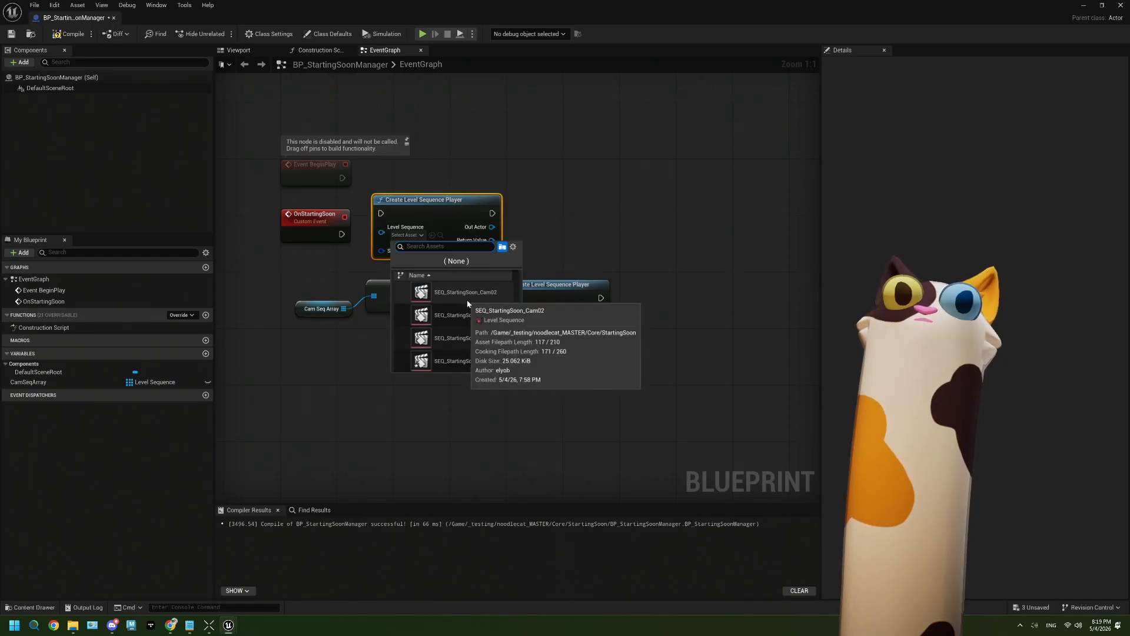
pyautogui.click(446, 212)
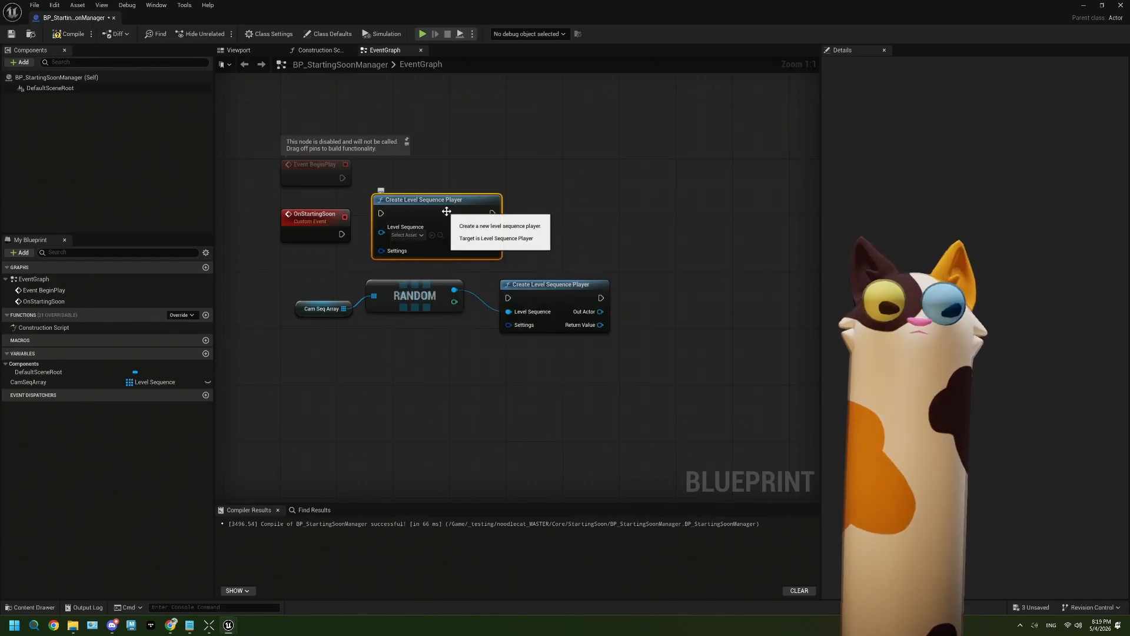
pyautogui.press('Delete')
pyautogui.moveTo(536, 287); pyautogui.dragTo(543, 217)
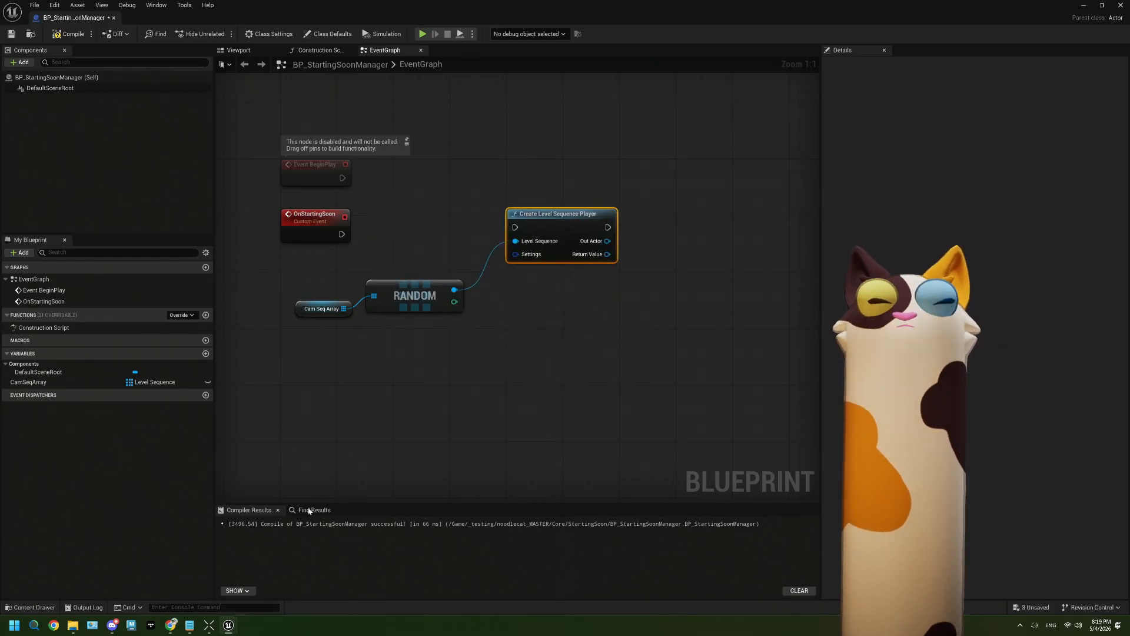
# Switch to the browser and read the forum thread on playing a level sequence from Blueprints, including the replies about level references
pyautogui.click(169, 624)
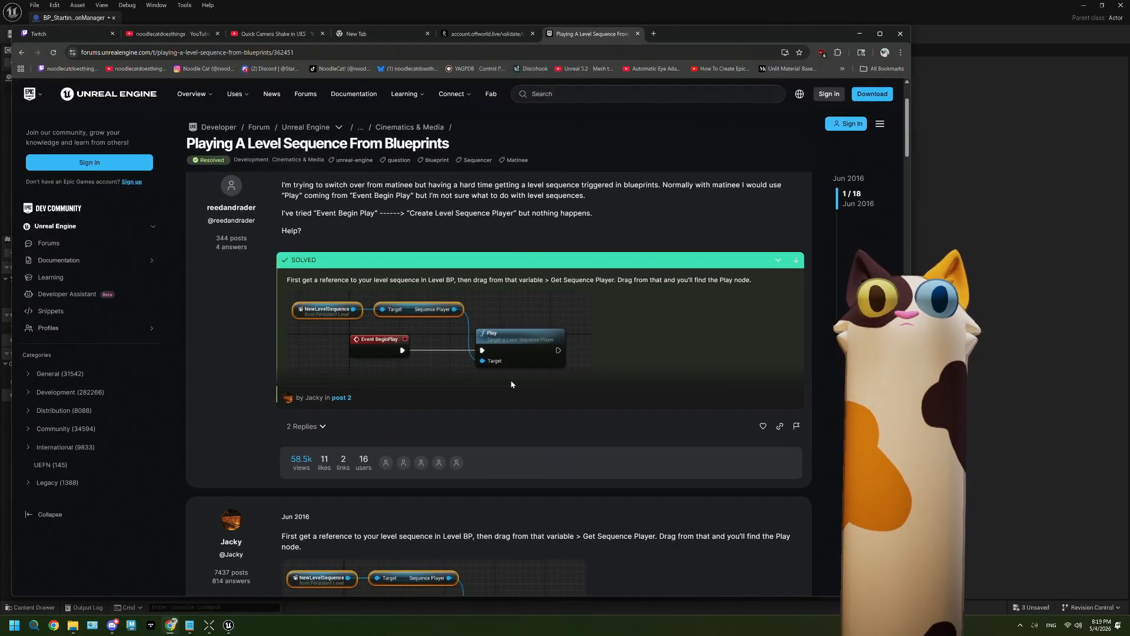
pyautogui.scroll(-3, 511, 384)
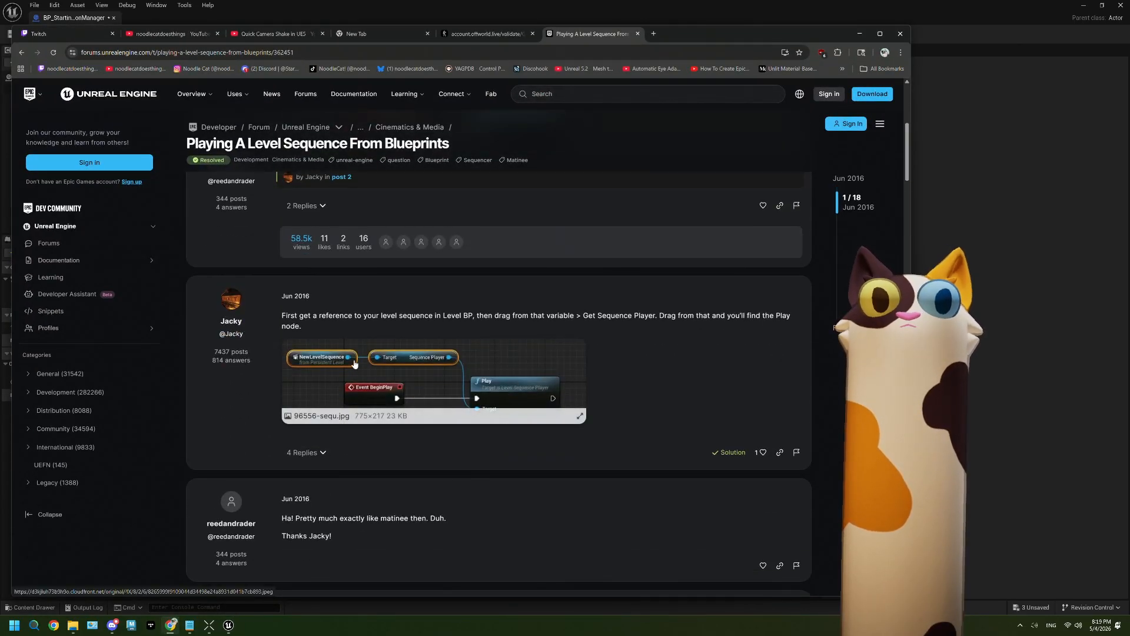
pyautogui.scroll(-4, 665, 379)
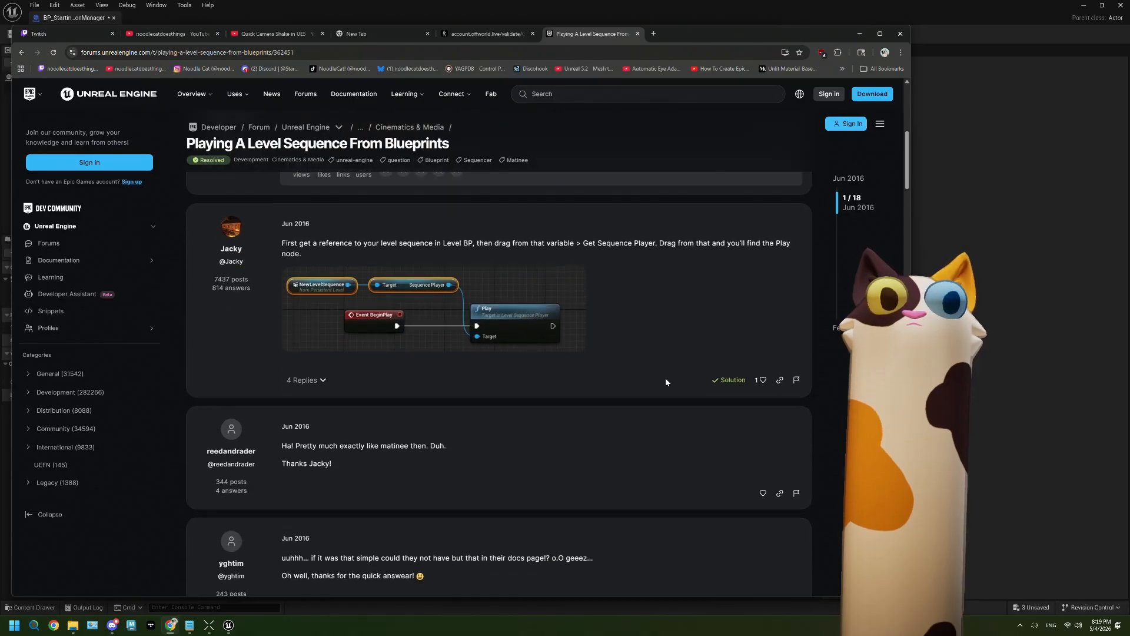
pyautogui.scroll(-1, 666, 381)
pyautogui.scroll(3, 666, 382)
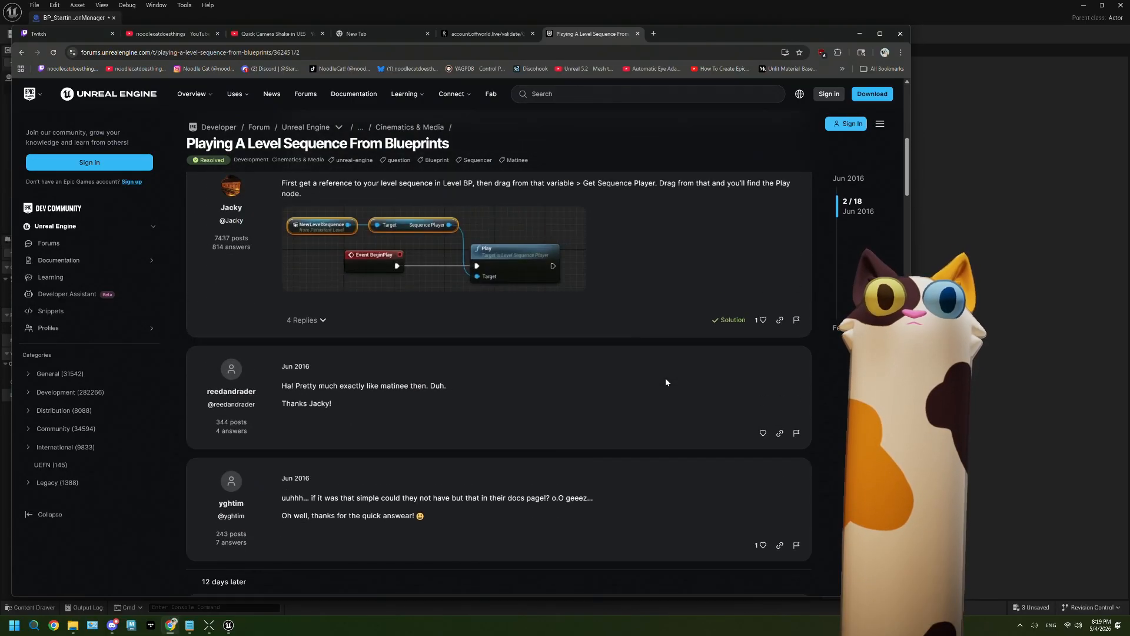
pyautogui.scroll(-3, 666, 381)
pyautogui.scroll(-10, 666, 381)
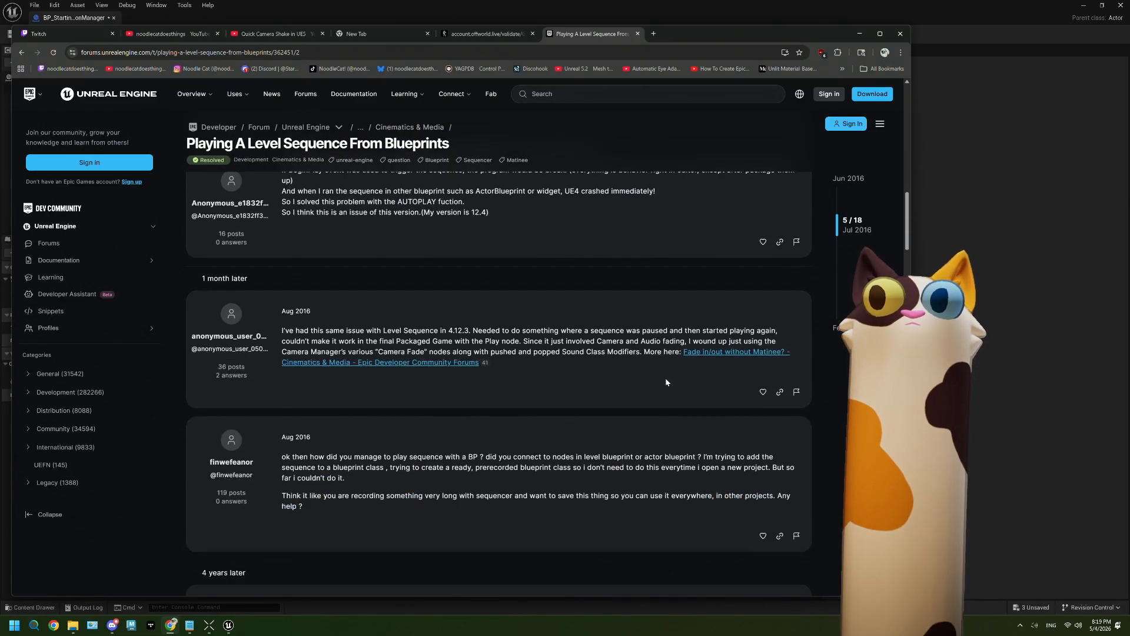
pyautogui.scroll(-10, 666, 379)
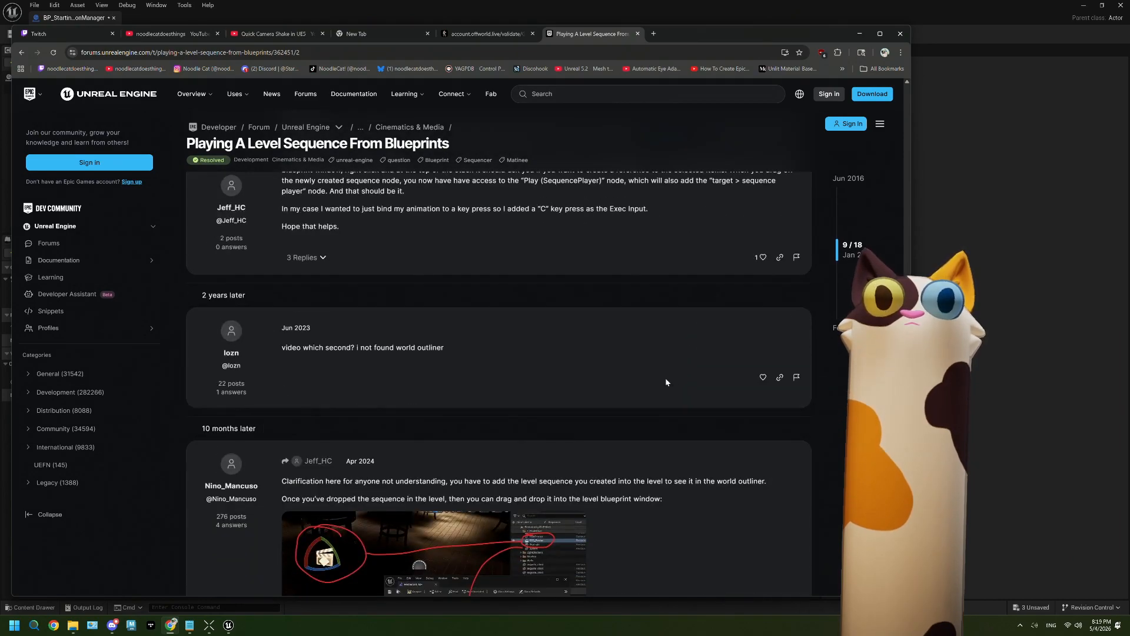
pyautogui.scroll(-3, 666, 382)
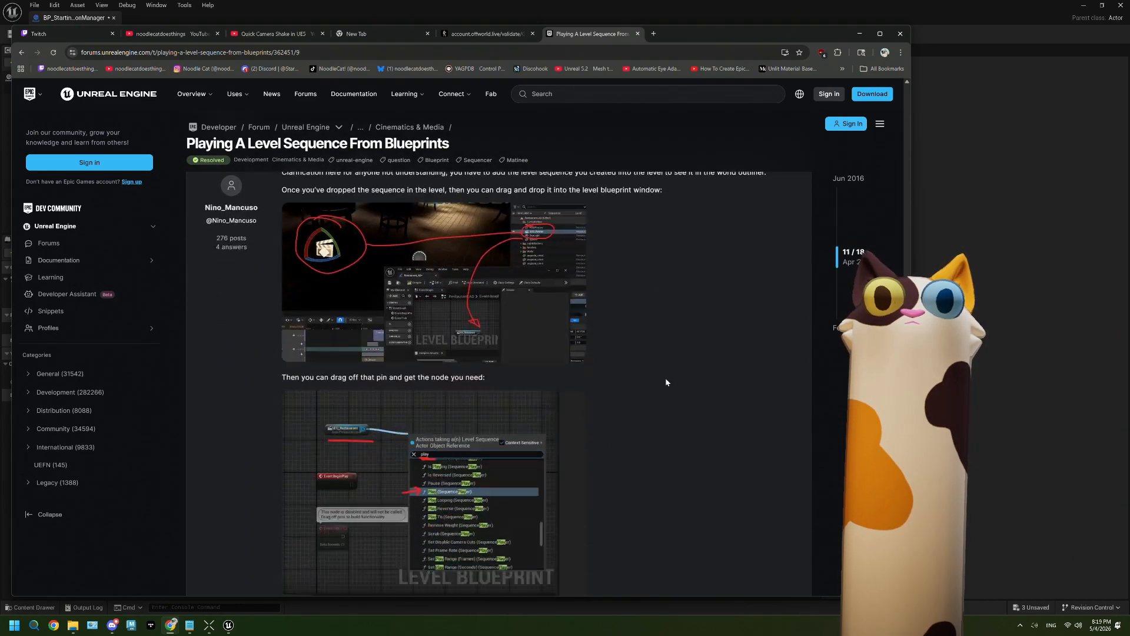
pyautogui.scroll(-5, 666, 381)
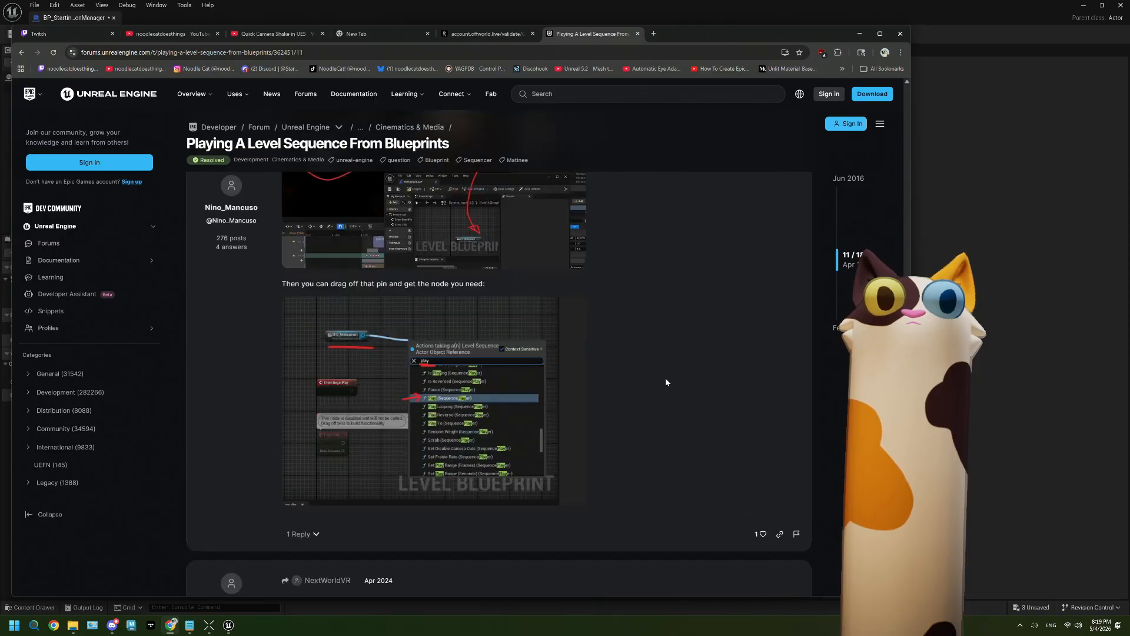
pyautogui.scroll(5, 666, 381)
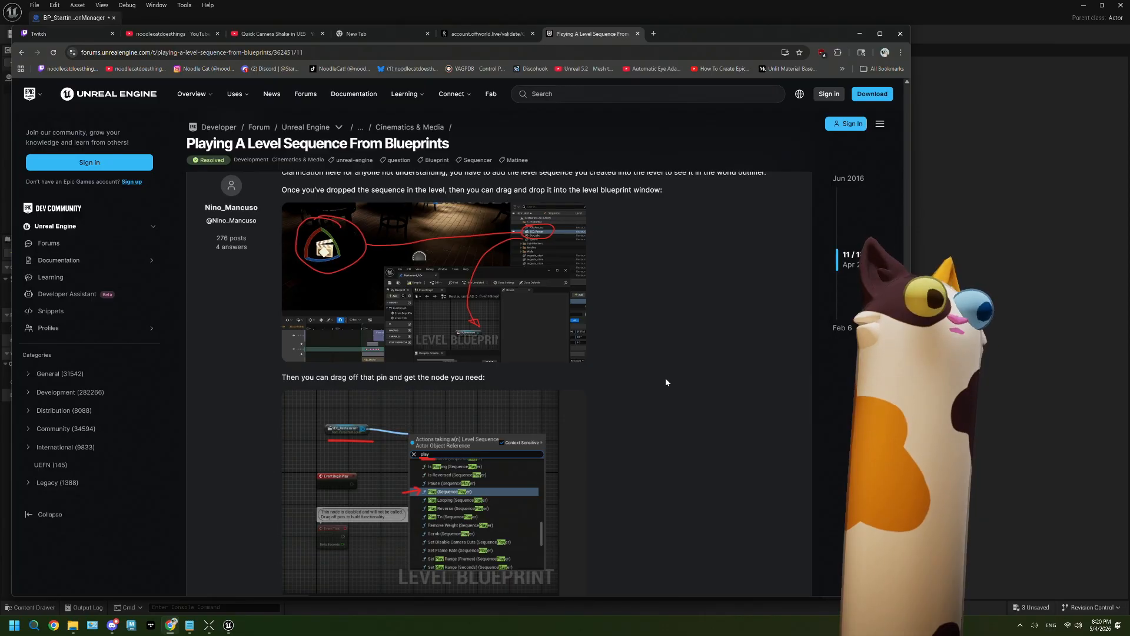
pyautogui.scroll(1, 665, 353)
pyautogui.scroll(-4, 666, 344)
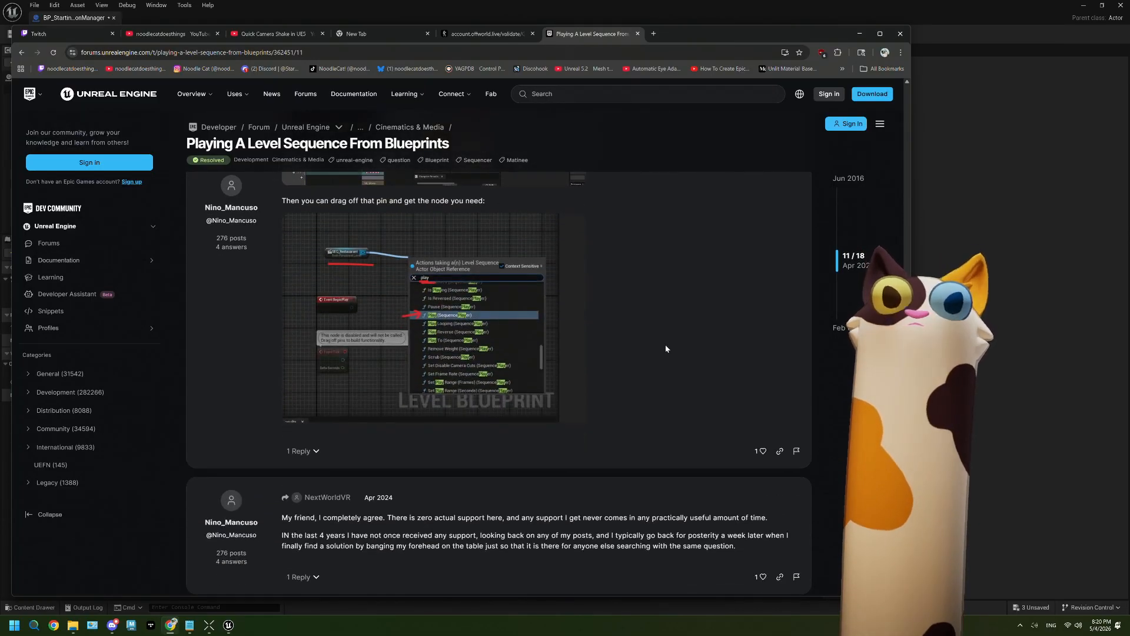
pyautogui.scroll(-3, 665, 348)
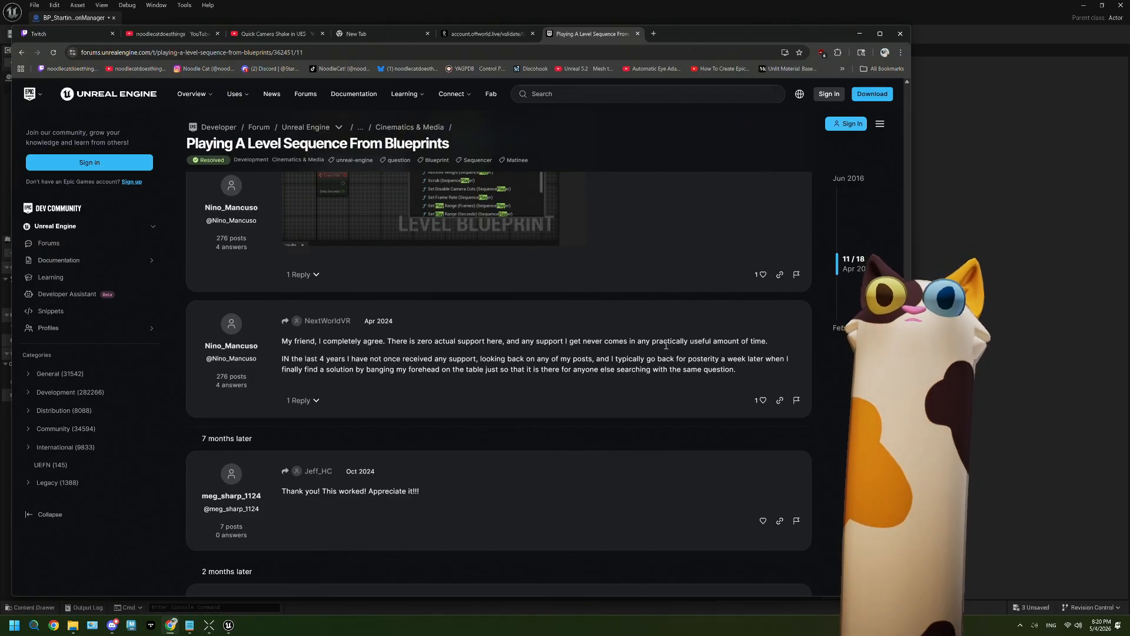
pyautogui.scroll(-6, 666, 346)
pyautogui.scroll(5, 666, 348)
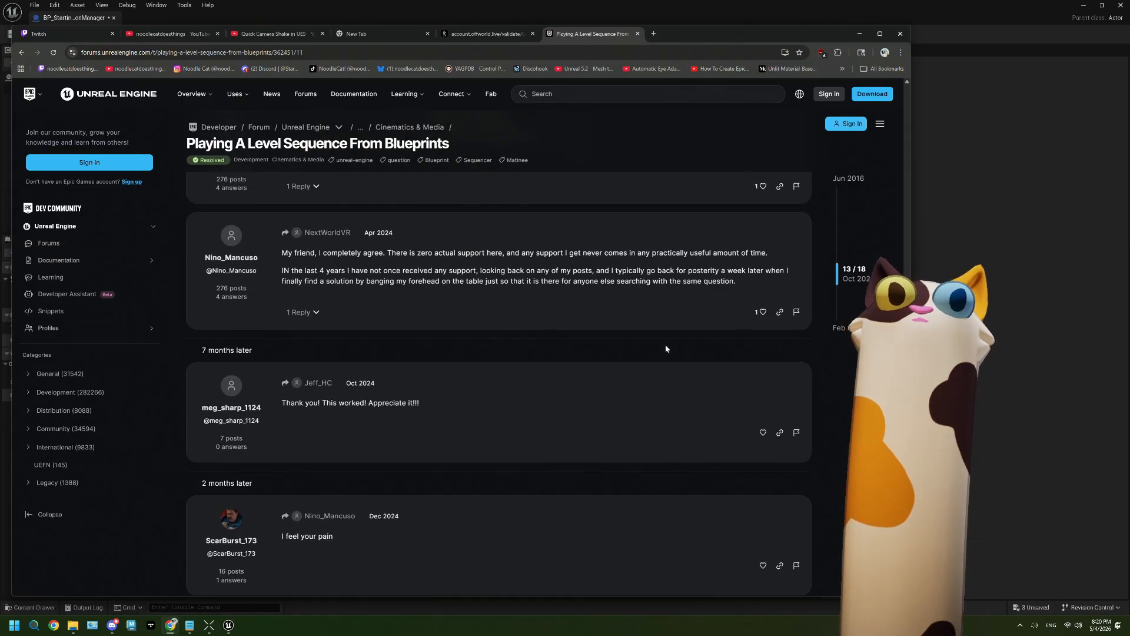
pyautogui.scroll(6, 665, 348)
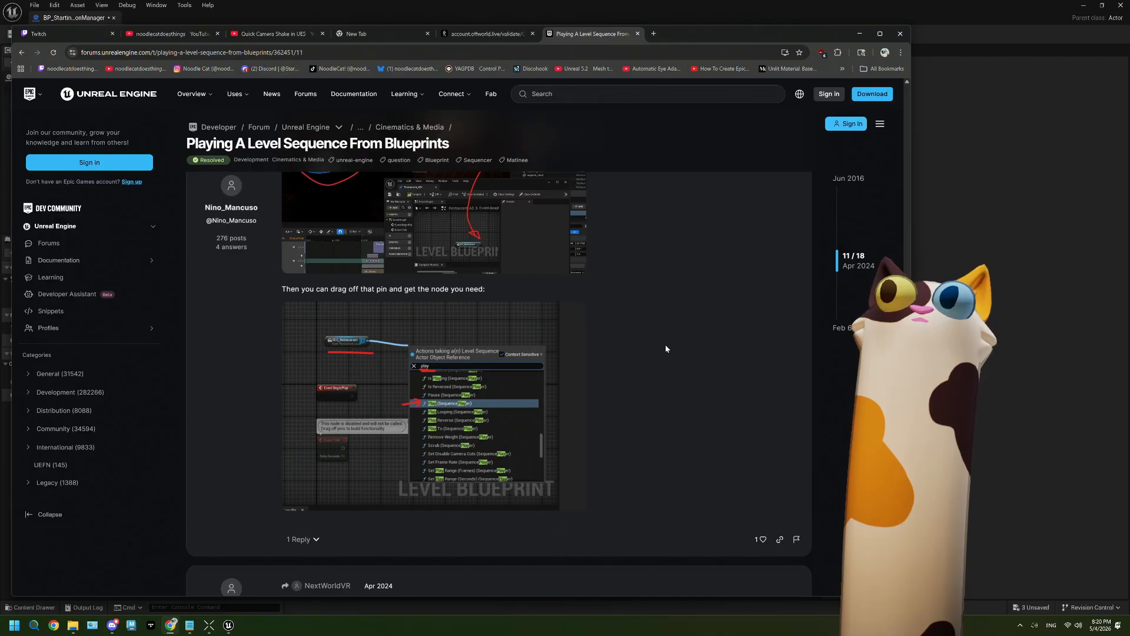
pyautogui.click(857, 35)
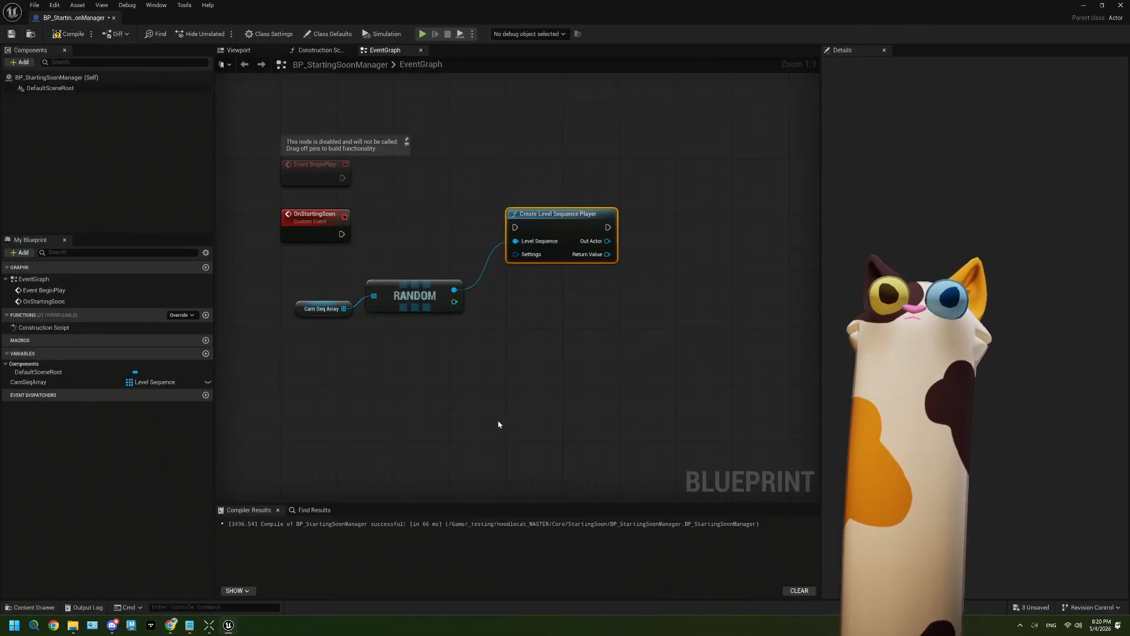
# Delete the Cam Seq Array, Random and Create Level Sequence Player nodes and move the OnStartingSoon event further down
pyautogui.moveTo(325, 268); pyautogui.dragTo(316, 258)
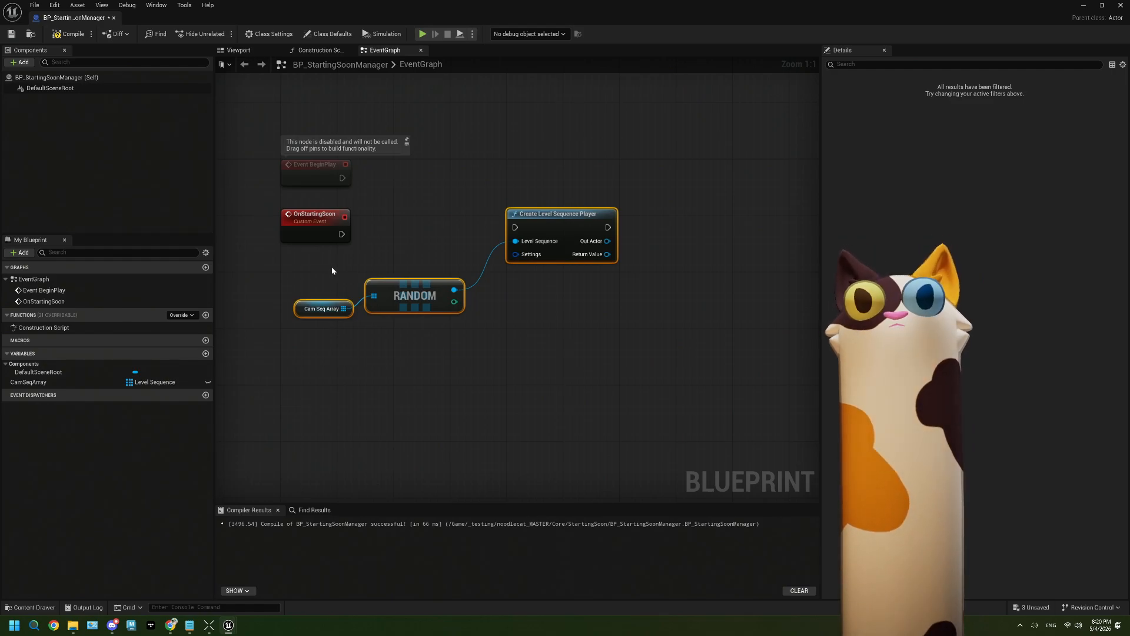
pyautogui.press('Delete')
pyautogui.moveTo(306, 225); pyautogui.dragTo(306, 281)
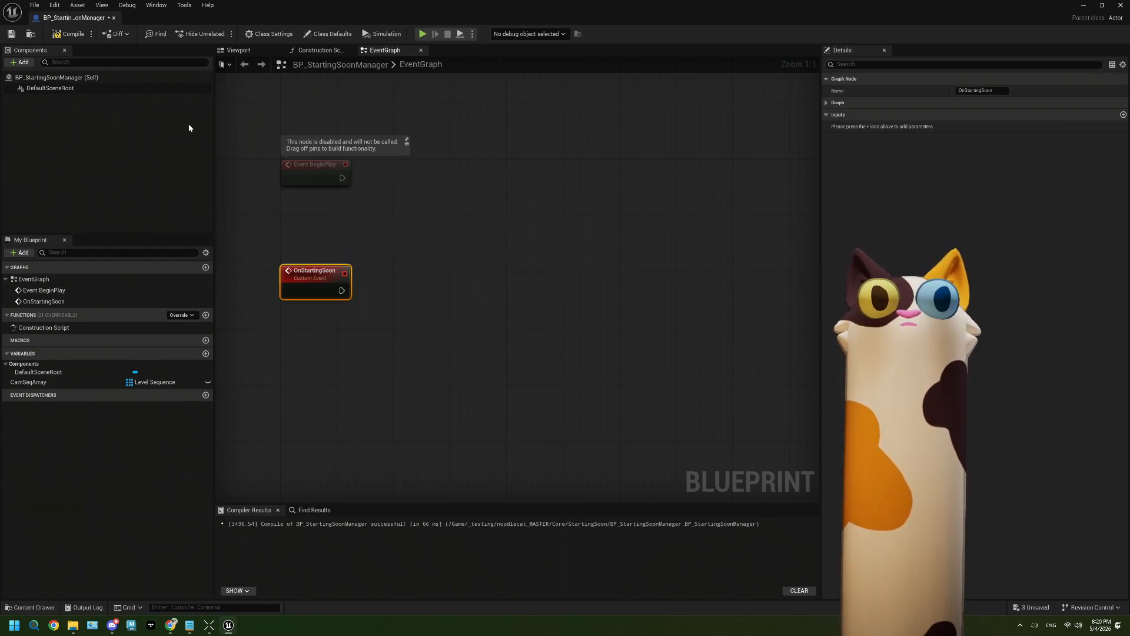
# In the Noodlecat_Env level, create an Outliner folder named _SEQ and collapse the _CAMS and _ENV folders
pyautogui.click(1082, 6)
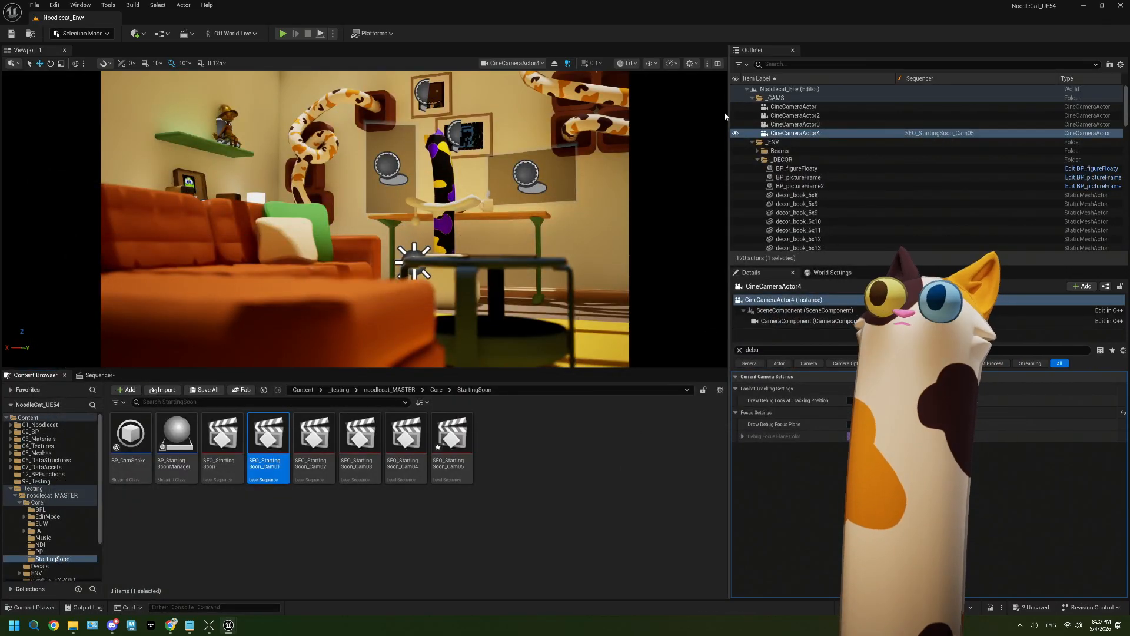
pyautogui.click(752, 99)
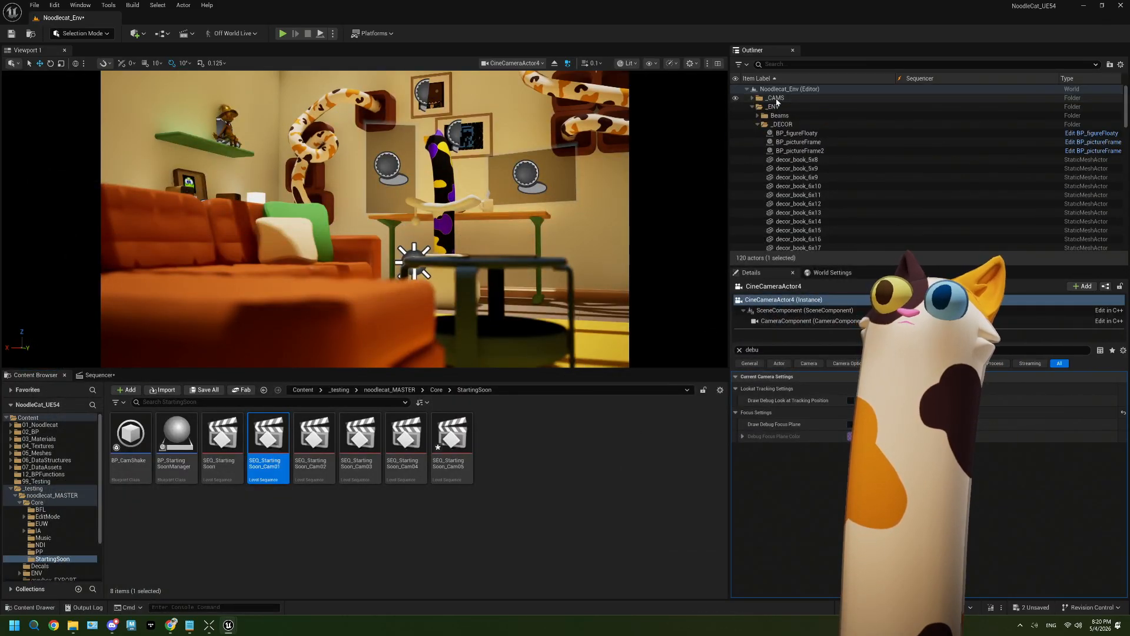
pyautogui.click(770, 90)
pyautogui.rightClick(769, 93)
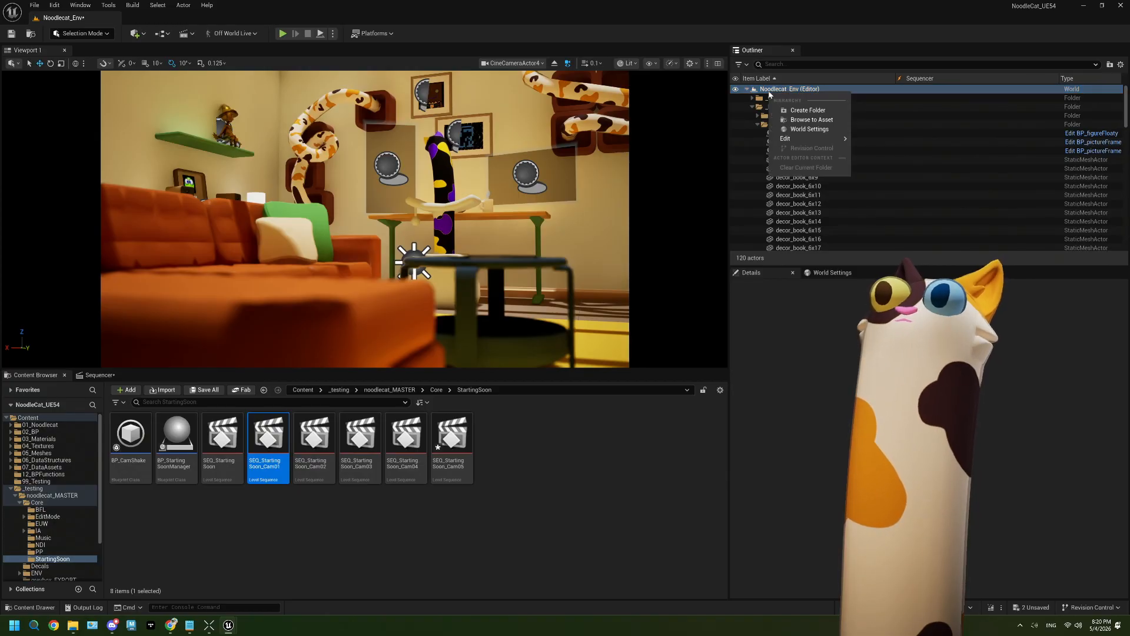
pyautogui.click(806, 111)
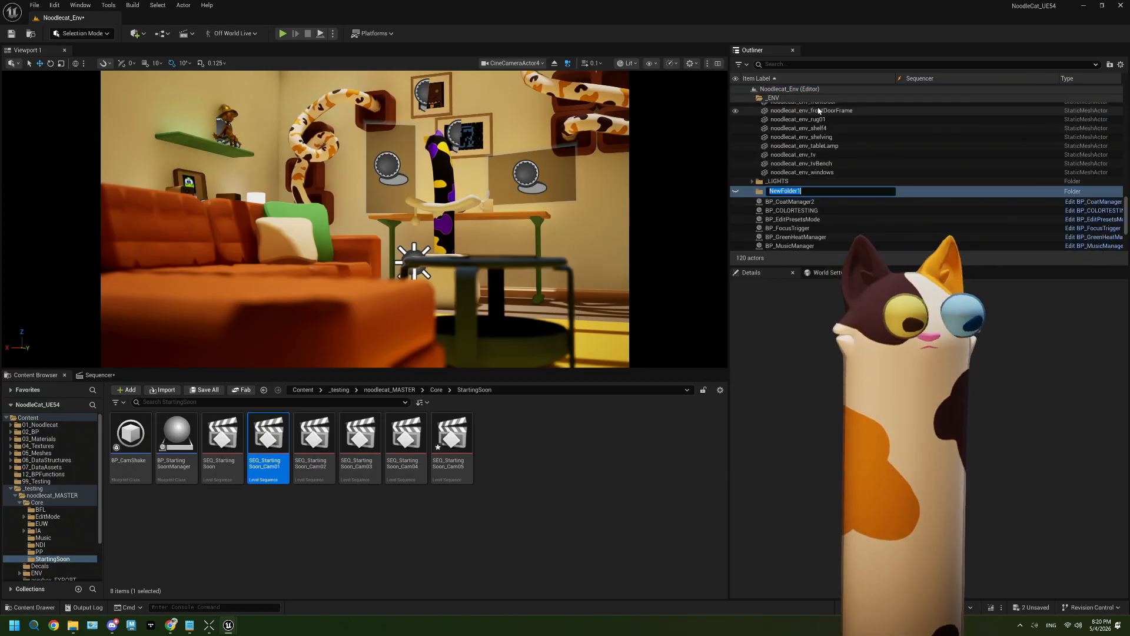
pyautogui.click(793, 155)
pyautogui.scroll(5, 795, 159)
pyautogui.scroll(5, 793, 158)
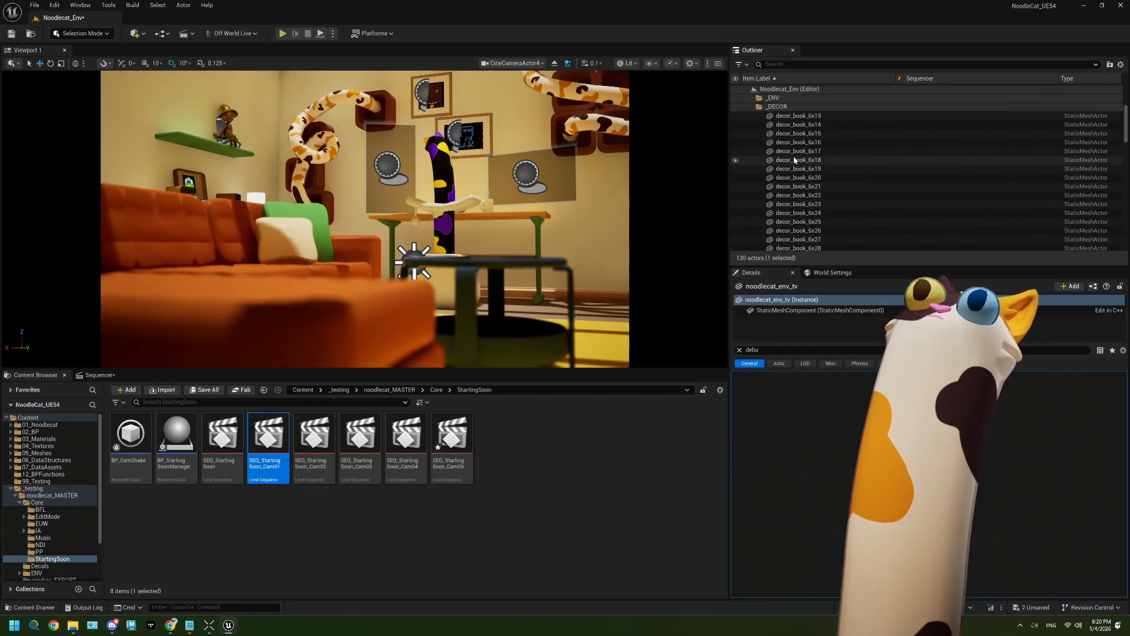
pyautogui.click(752, 107)
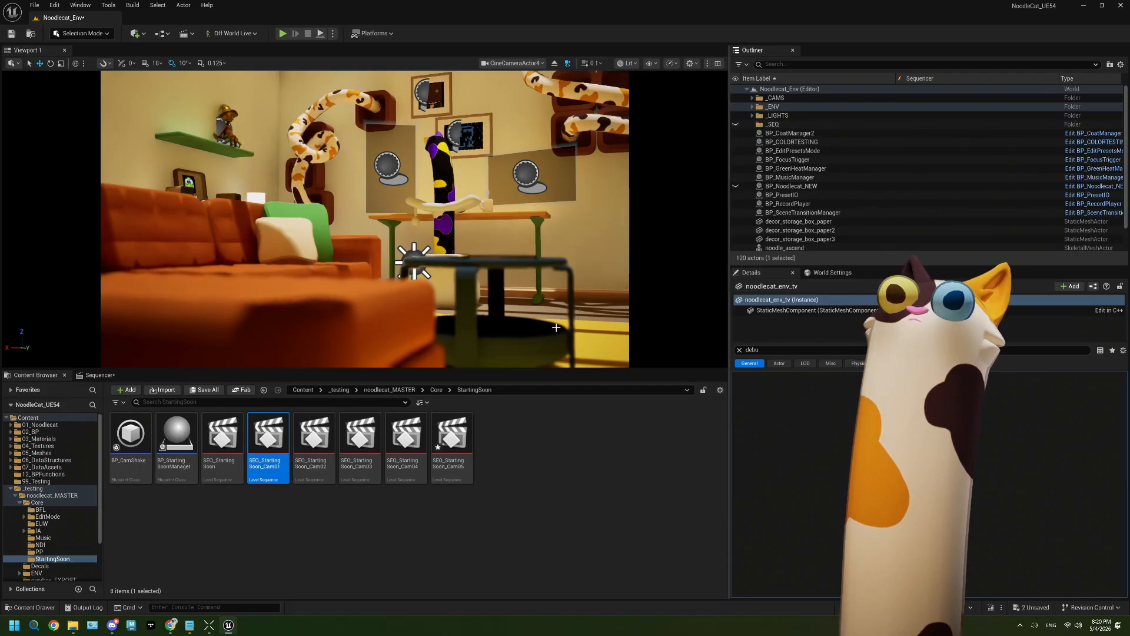
# Place the level sequences SEQ_StartingSoon_Cam01 to SEQ_StartingSoon_Cam05 in the level and move their actors into the _SEQ folder
pyautogui.keyDown('shift'); pyautogui.click(451, 446); pyautogui.keyUp('shift')
pyautogui.moveTo(364, 445); pyautogui.dragTo(779, 228)
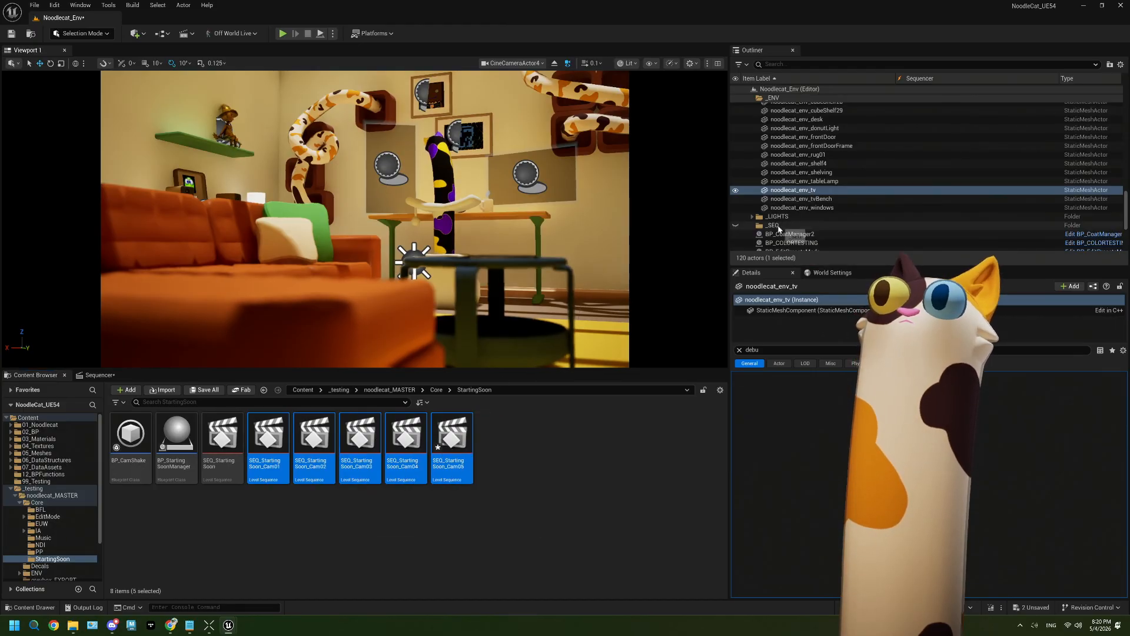
pyautogui.scroll(-5, 852, 239)
pyautogui.scroll(3, 852, 239)
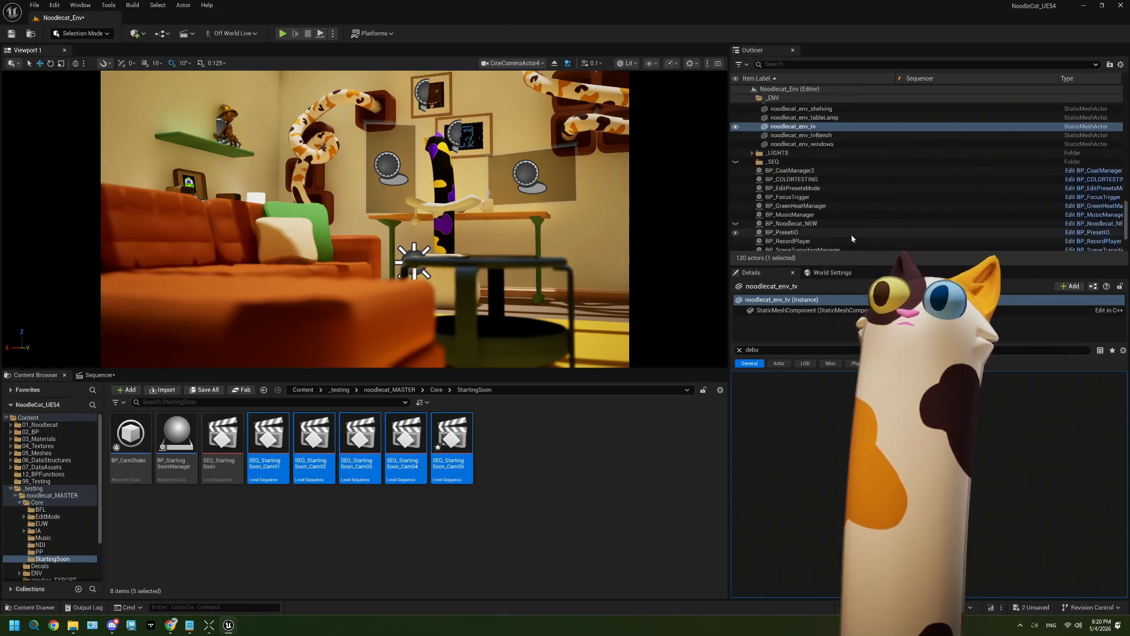
pyautogui.moveTo(421, 321); pyautogui.dragTo(421, 323)
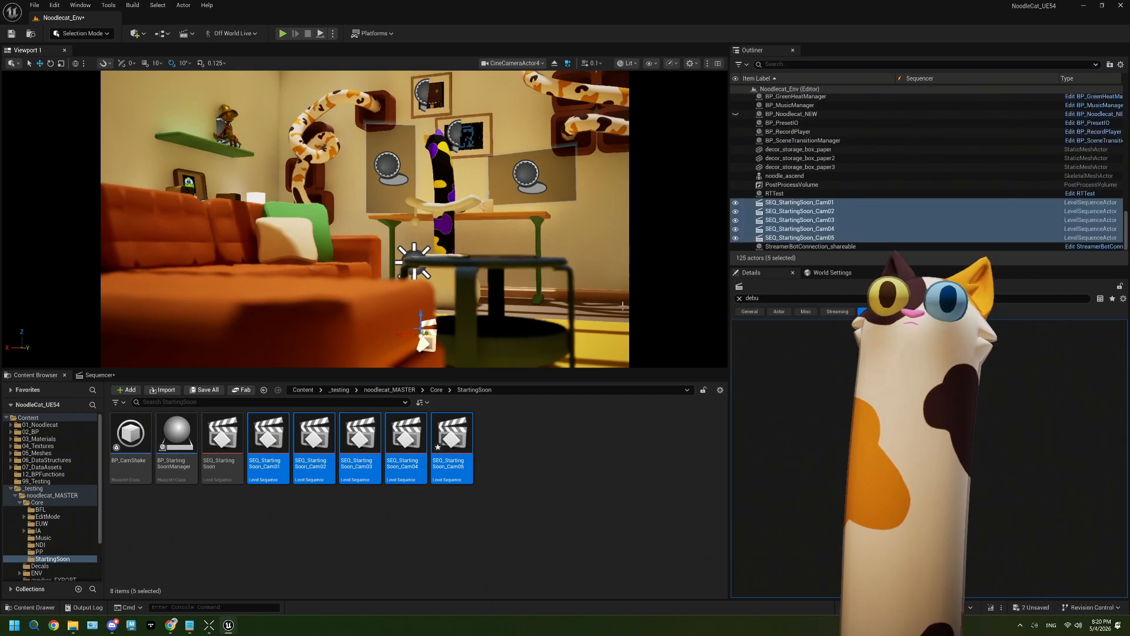
pyautogui.moveTo(815, 237); pyautogui.dragTo(776, 177)
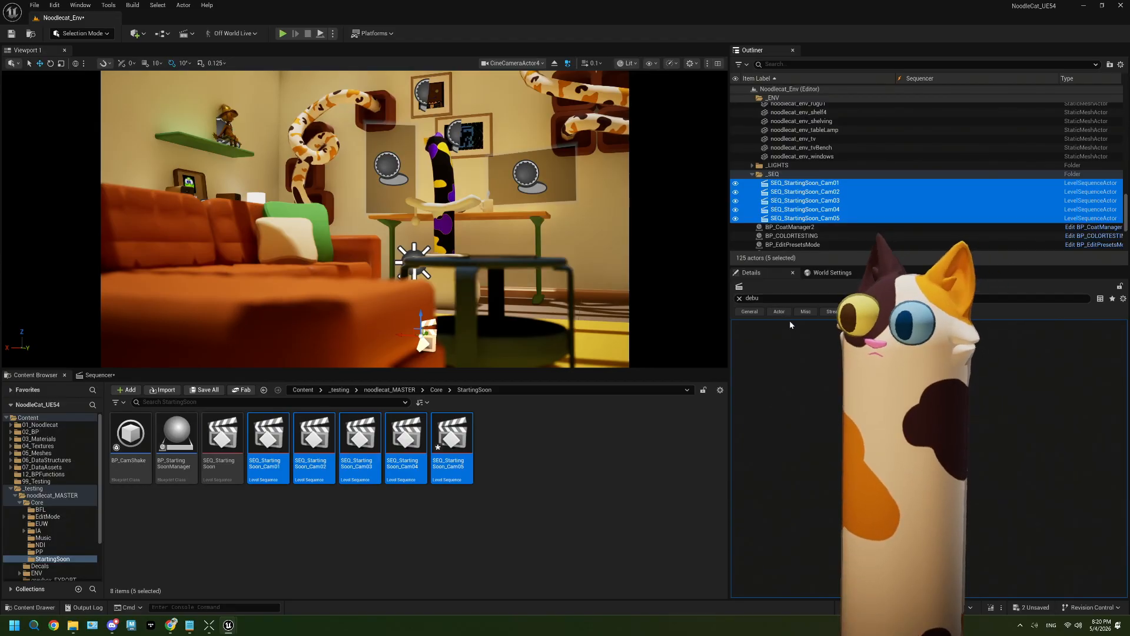
# Set the location of the five selected sequence actors to 0 on all axes and save the level and all assets
pyautogui.click(740, 298)
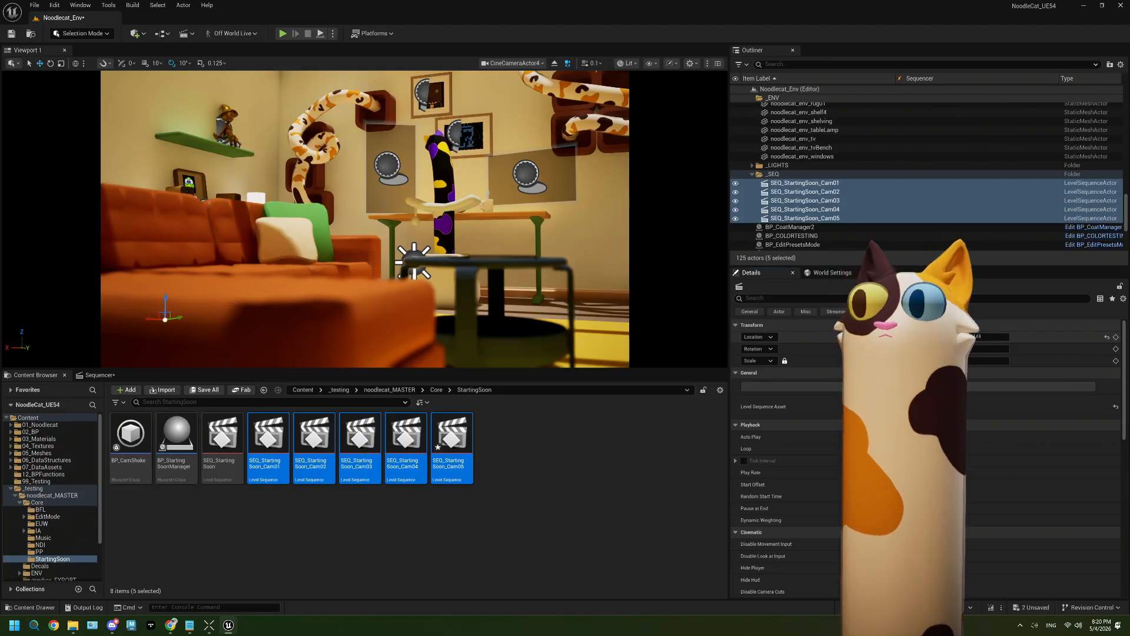
pyautogui.press('Return')
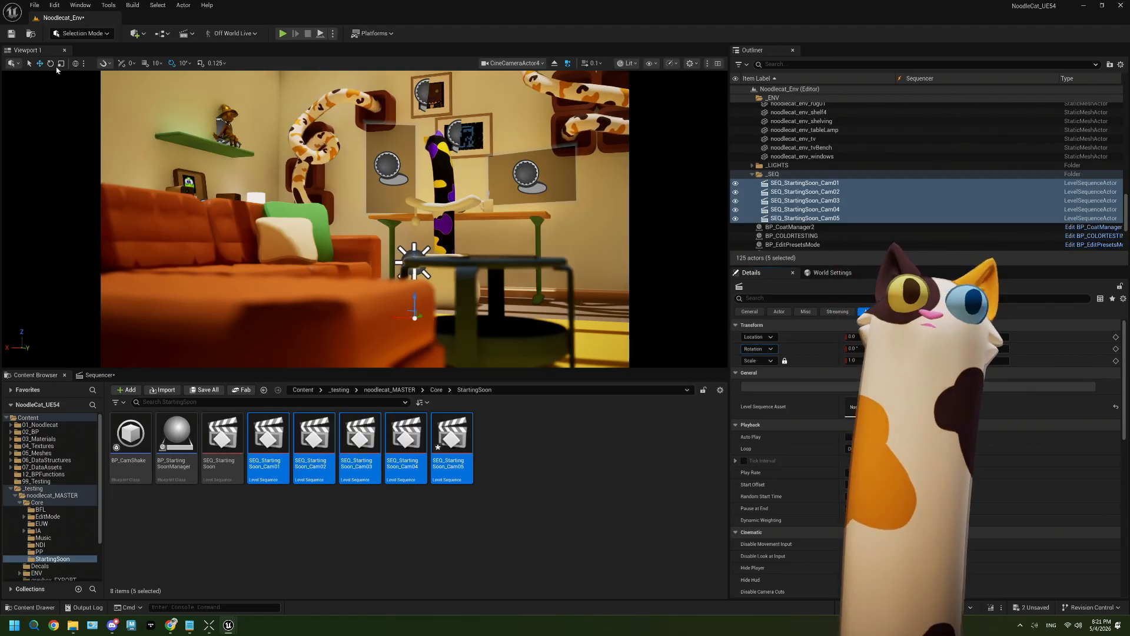
pyautogui.hotkey('ctrl', 's')
pyautogui.click(554, 481)
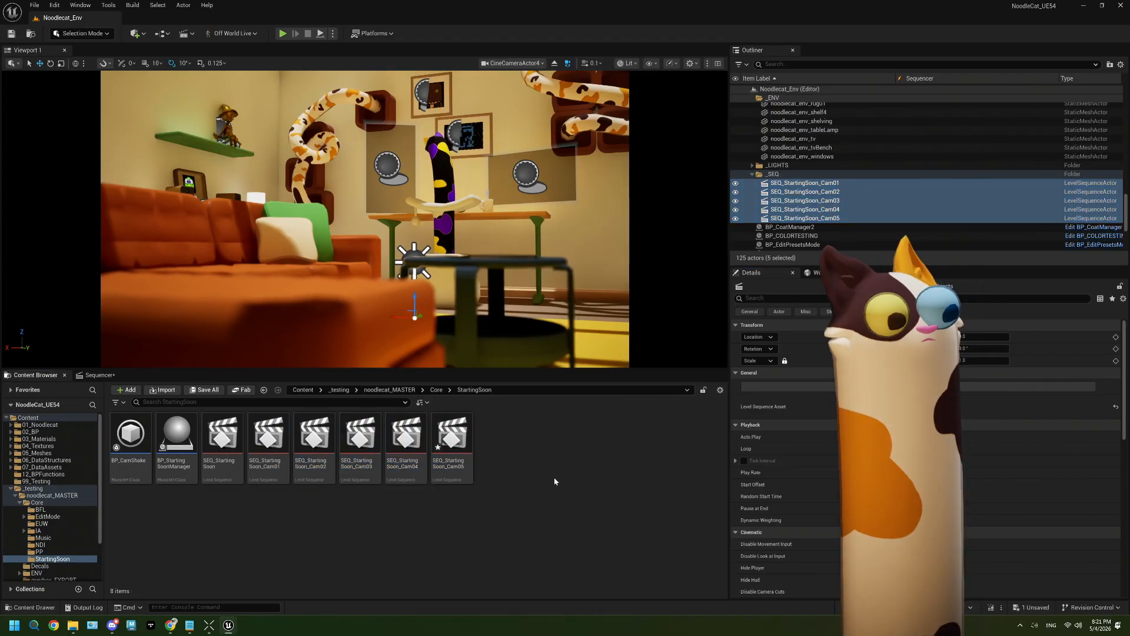
pyautogui.hotkey('ctrl', 'shift', 's')
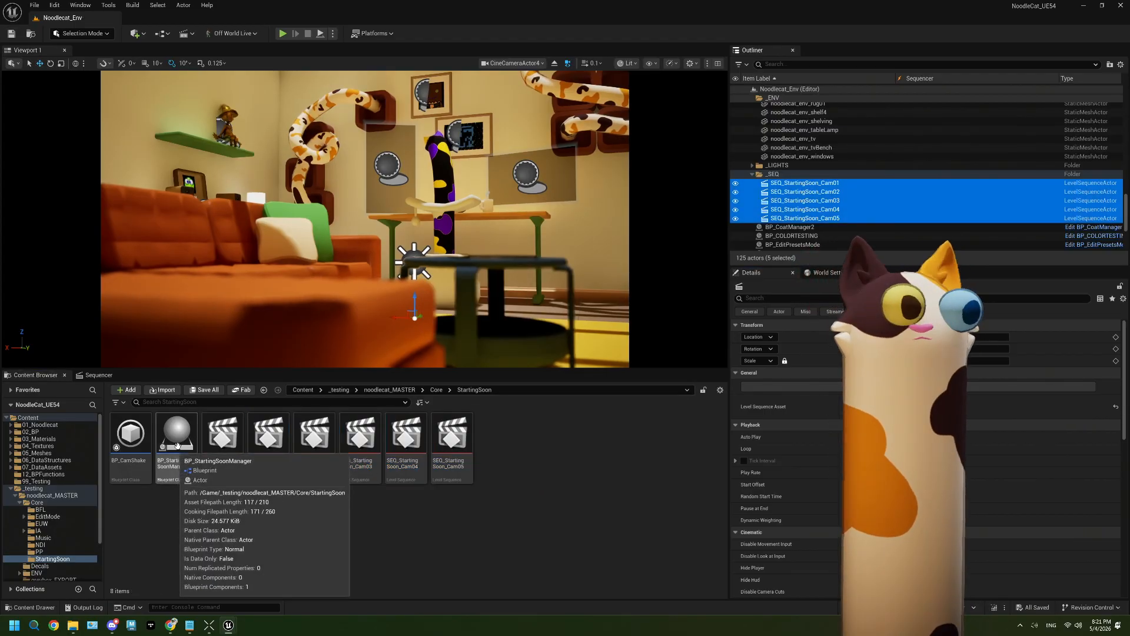
# In BP_StartingSoonManager, connect a Get All Actors Of Class with Tag node to Event BeginPlay and set its tag to StartingSoon
pyautogui.doubleClick(176, 439)
pyautogui.click(330, 179)
pyautogui.moveTo(408, 188); pyautogui.dragTo(409, 189)
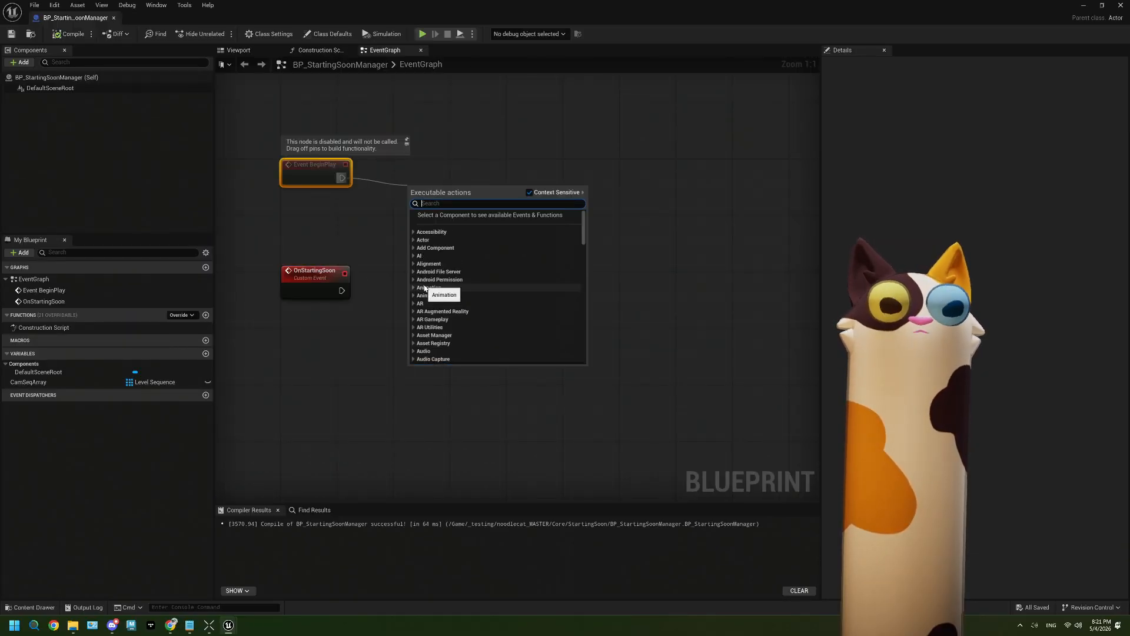
pyautogui.write('get ac')
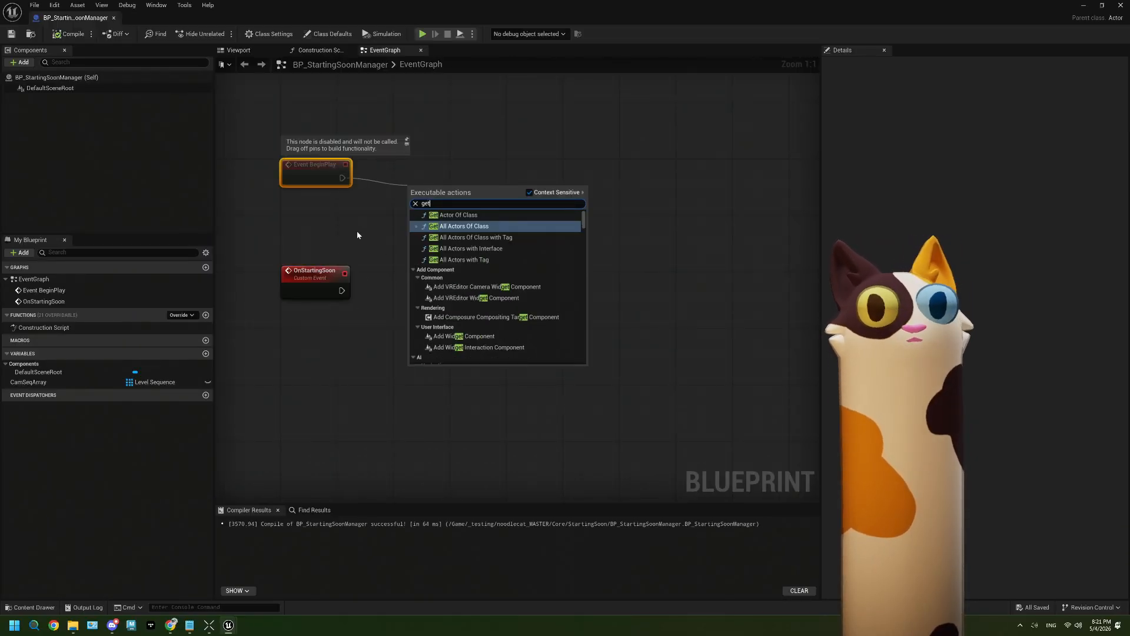
pyautogui.click(542, 238)
pyautogui.moveTo(453, 182); pyautogui.dragTo(434, 165)
pyautogui.click(413, 217)
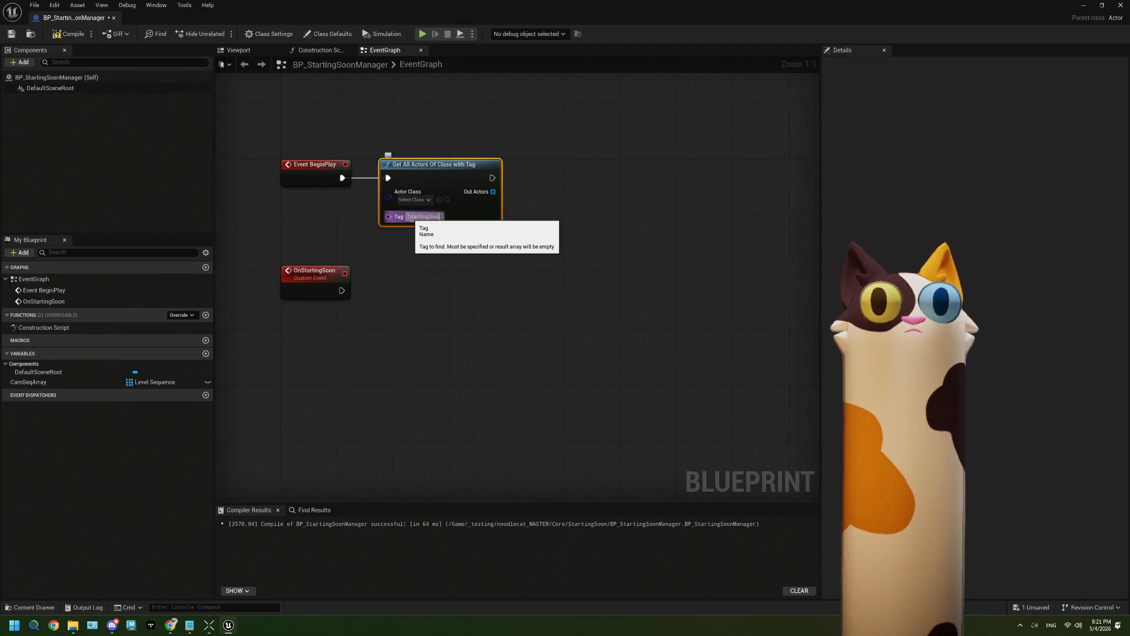
pyautogui.press('Return')
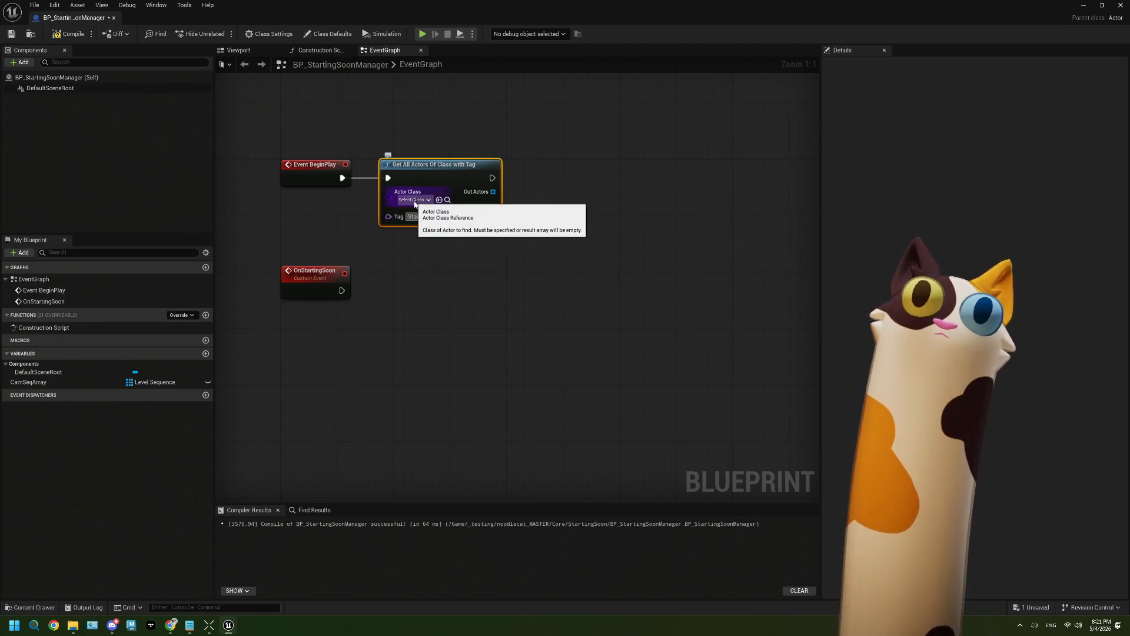
# Set the node's actor class to Level Sequence Actor and save the blueprint
pyautogui.click(414, 200)
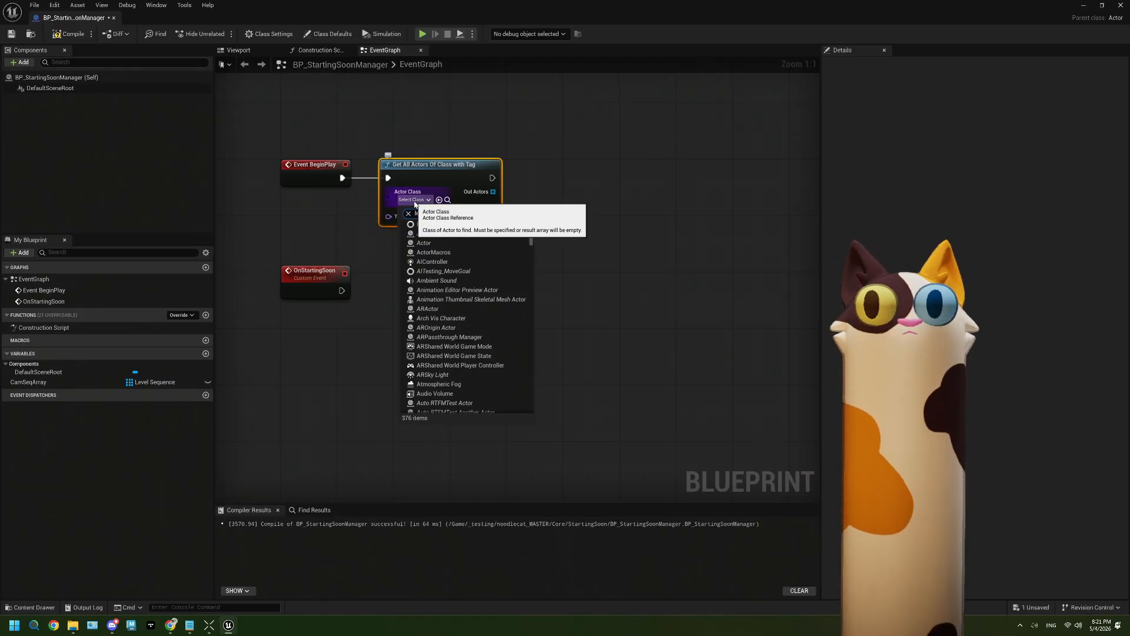
pyautogui.write('levelse')
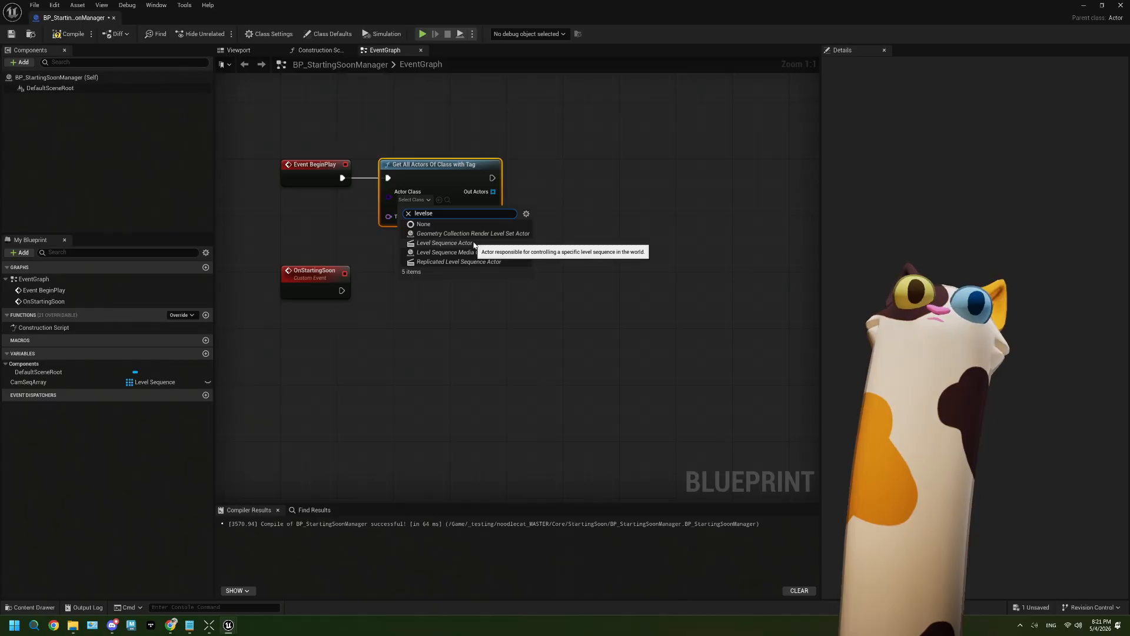
pyautogui.click(445, 243)
pyautogui.click(12, 37)
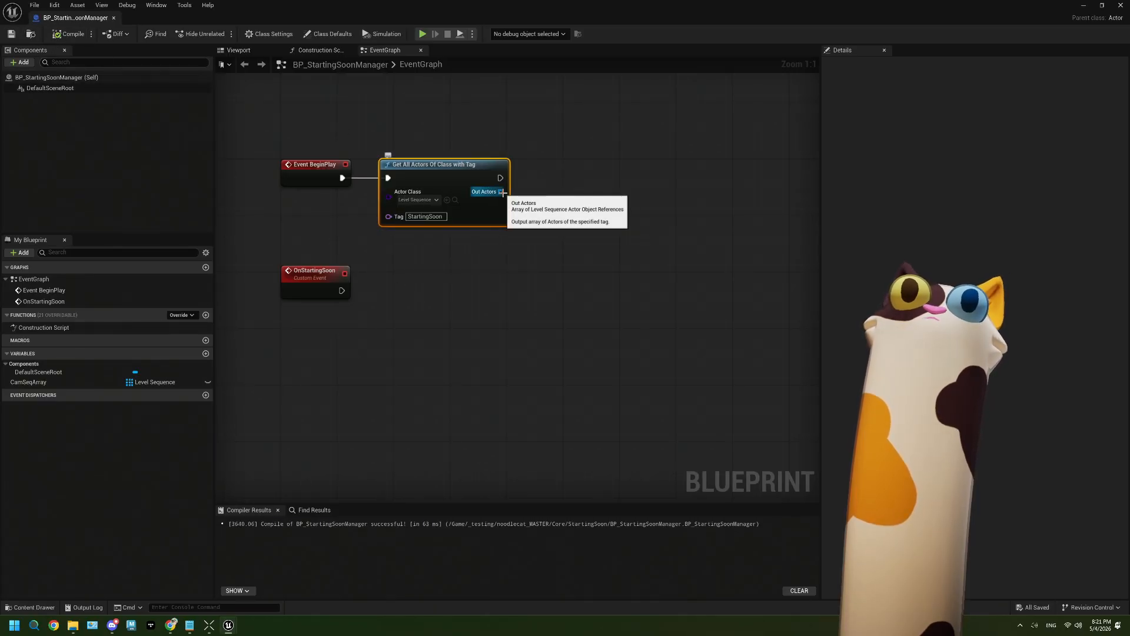
pyautogui.moveTo(502, 191); pyautogui.dragTo(555, 203)
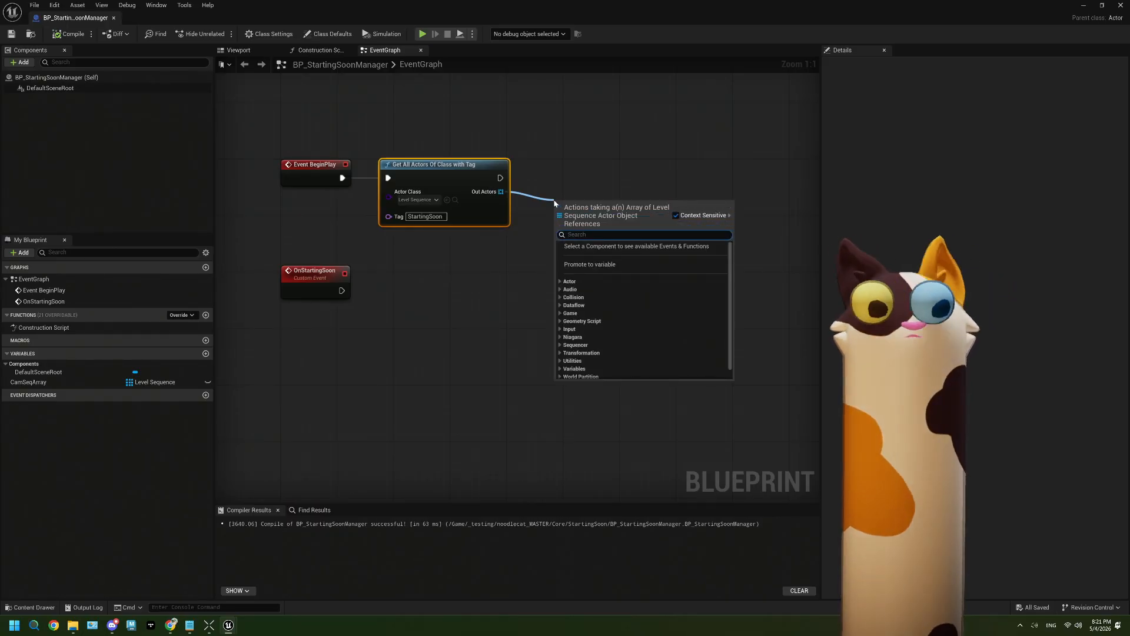
pyautogui.write('get')
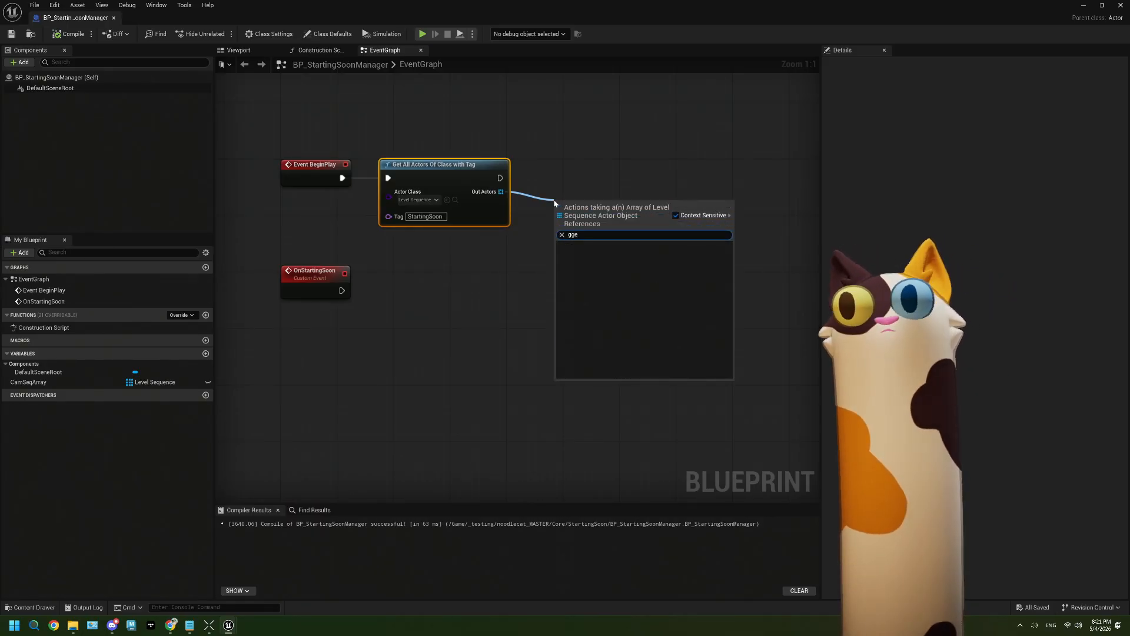
pyautogui.press('Return')
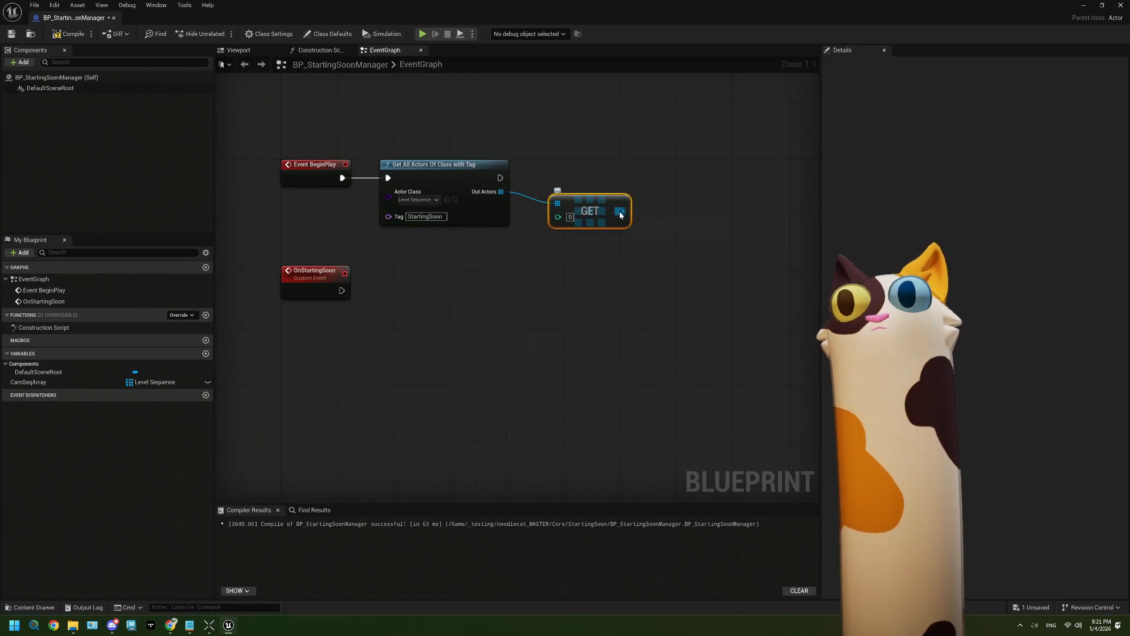
pyautogui.moveTo(621, 211); pyautogui.dragTo(652, 278)
pyautogui.write('Play')
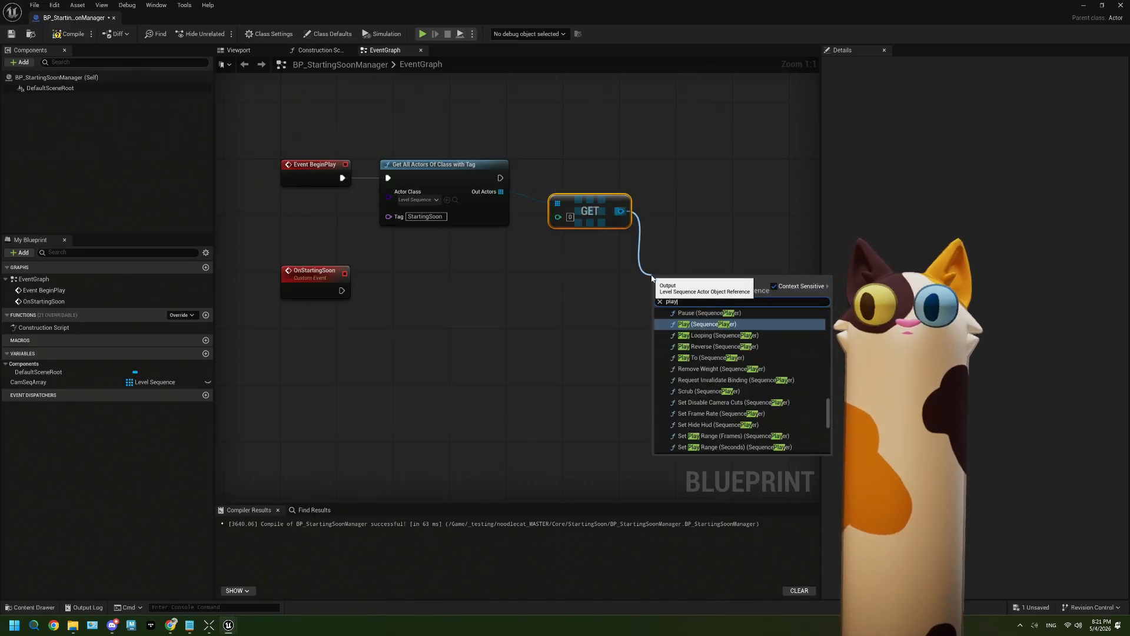
pyautogui.click(708, 325)
pyautogui.moveTo(715, 351); pyautogui.dragTo(563, 148)
pyautogui.press('Delete')
pyautogui.moveTo(552, 196); pyautogui.dragTo(552, 226, button='right')
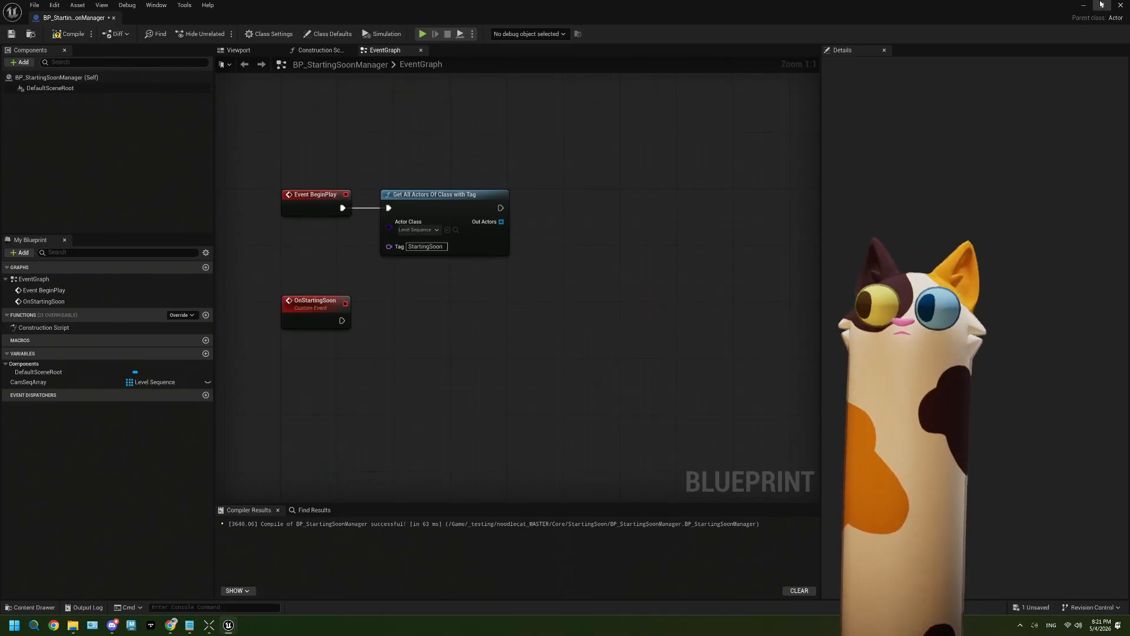
# Compile and save the blueprint, and add an actor tag entry to the five selected StartingSoon sequence actors in the level
pyautogui.click(51, 37)
pyautogui.click(11, 34)
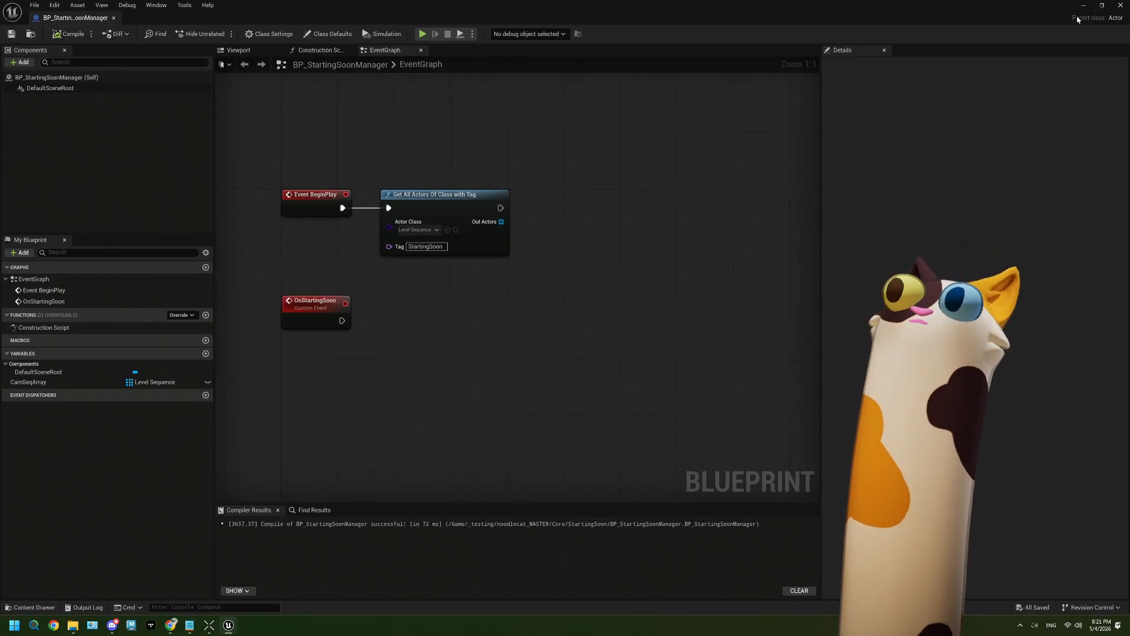
pyautogui.click(1082, 5)
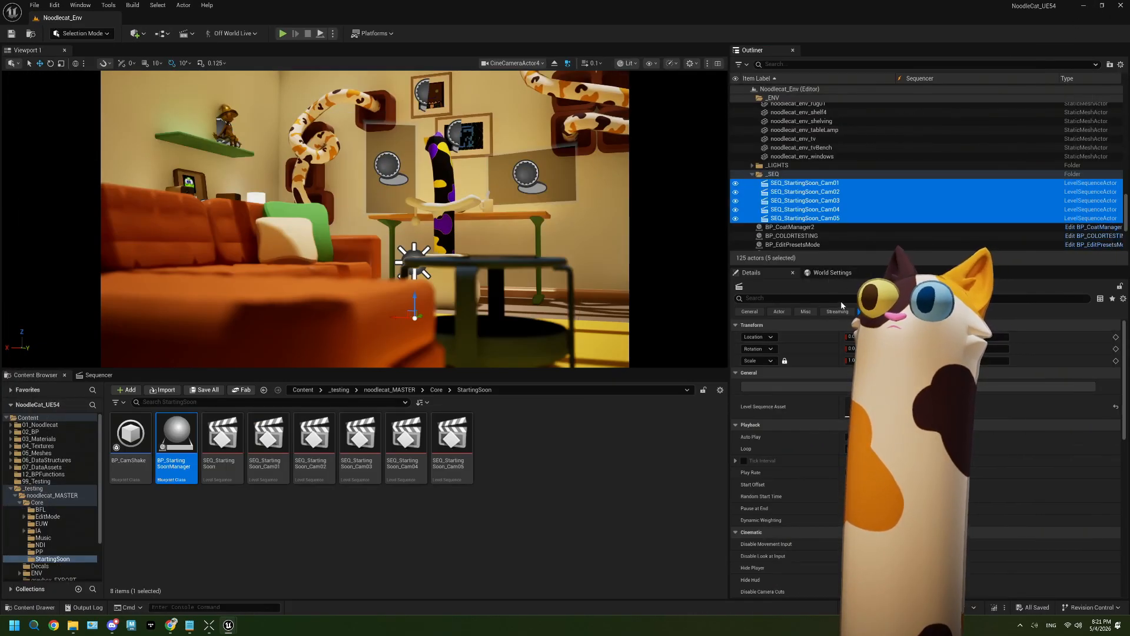
pyautogui.scroll(-10, 833, 383)
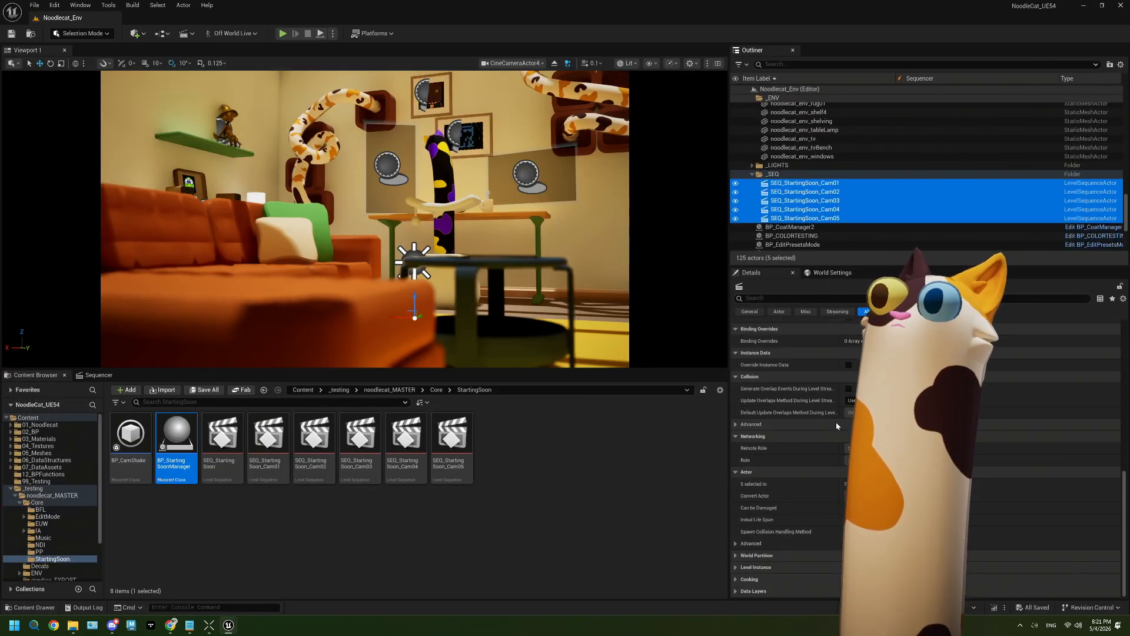
pyautogui.scroll(10, 835, 423)
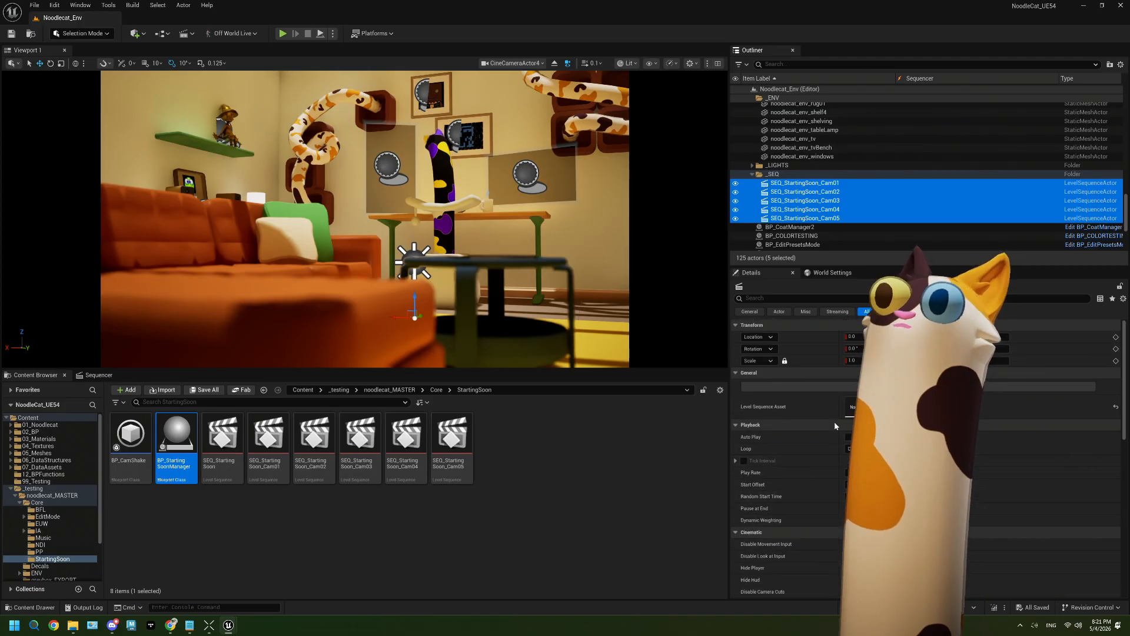
pyautogui.click(826, 298)
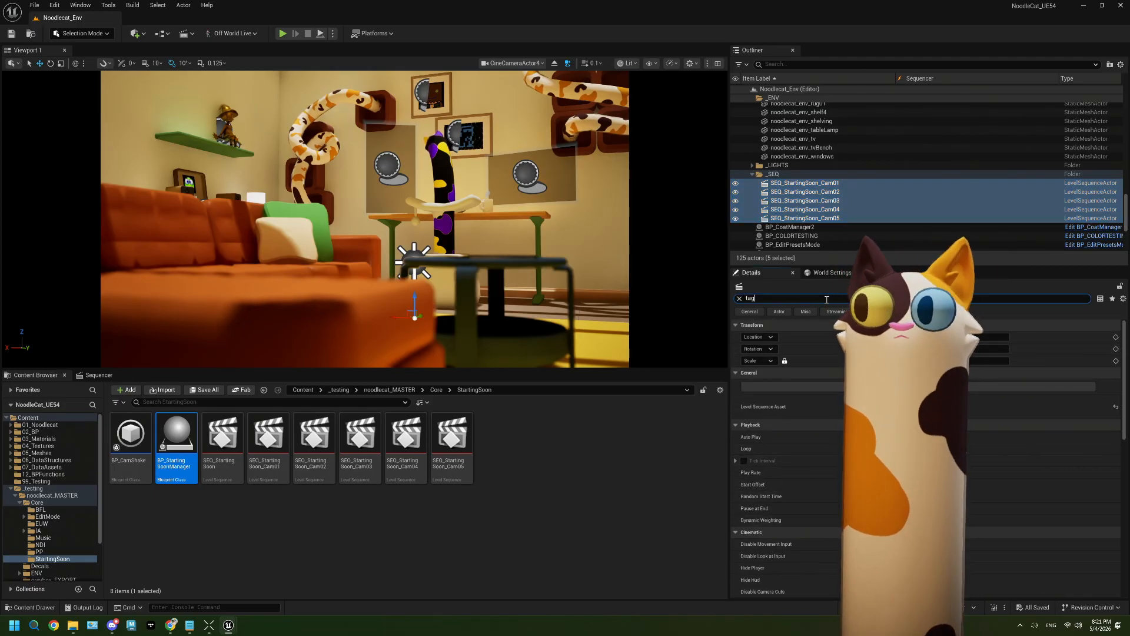
pyautogui.write('tag')
pyautogui.click(901, 348)
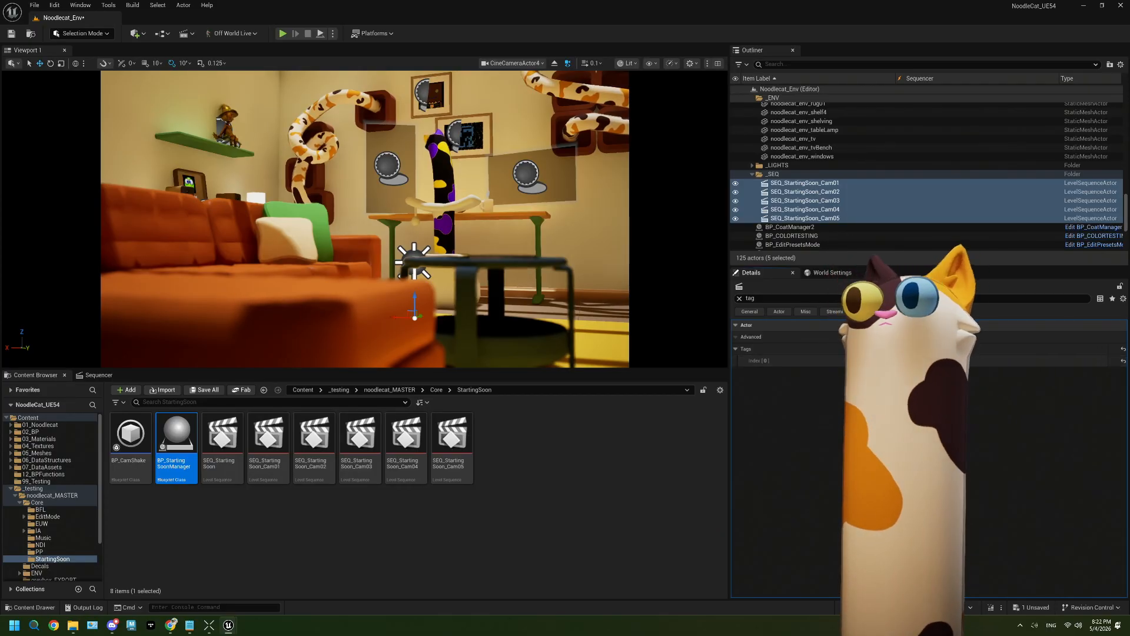
# Check the tags of the individual StartingSoon sequence actors and save the level
pyautogui.click(828, 192)
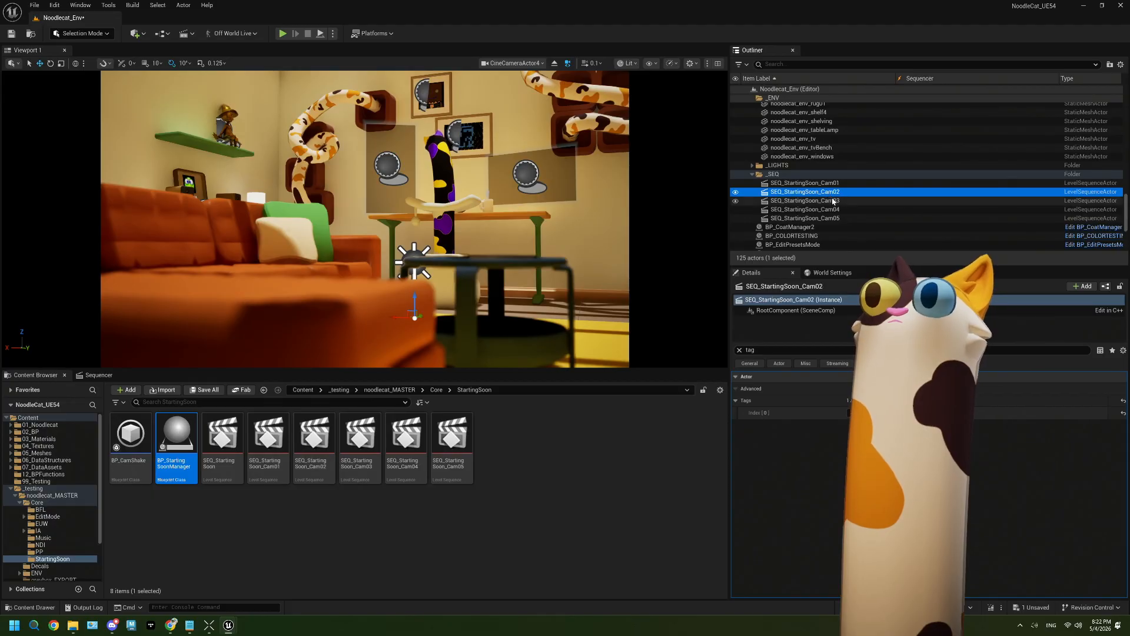
pyautogui.press('Down')
pyautogui.press('Down')
pyautogui.press('Up')
pyautogui.press('Up')
pyautogui.press('Up')
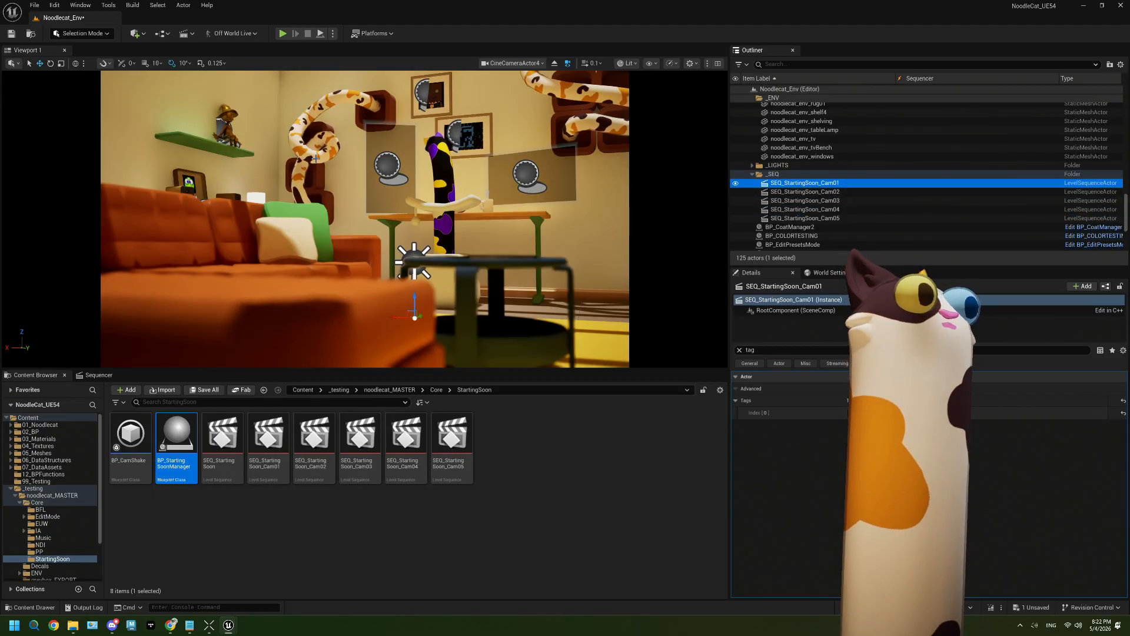
pyautogui.click(12, 34)
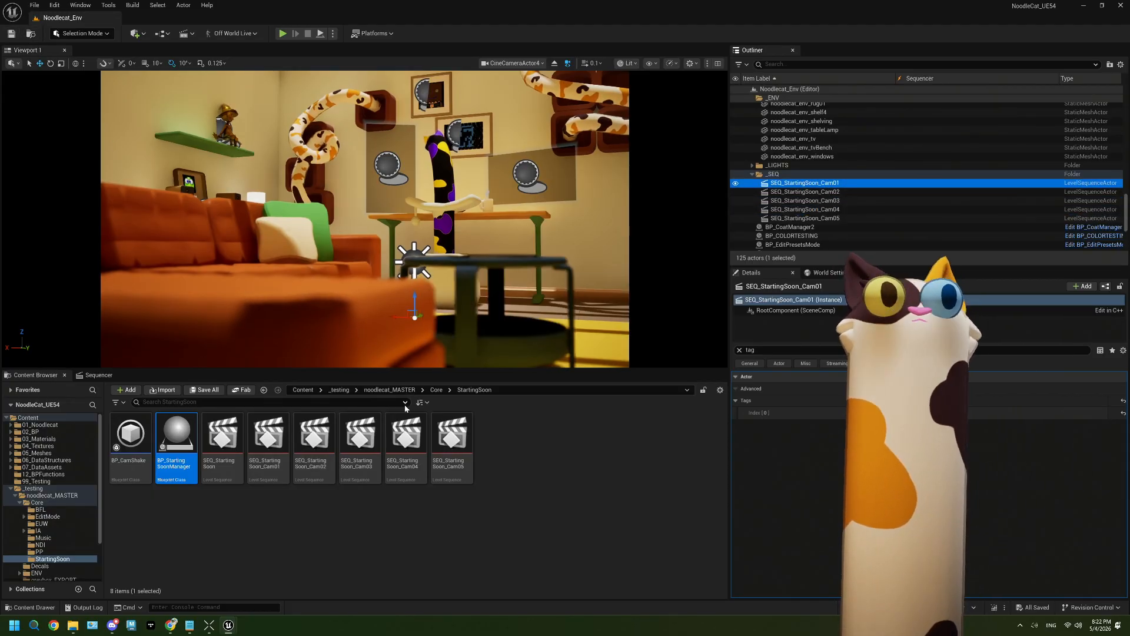
# Reopen BP_StartingSoonManager and delete its existing CamSeqArray variable of type Level Sequence
pyautogui.doubleClick(176, 439)
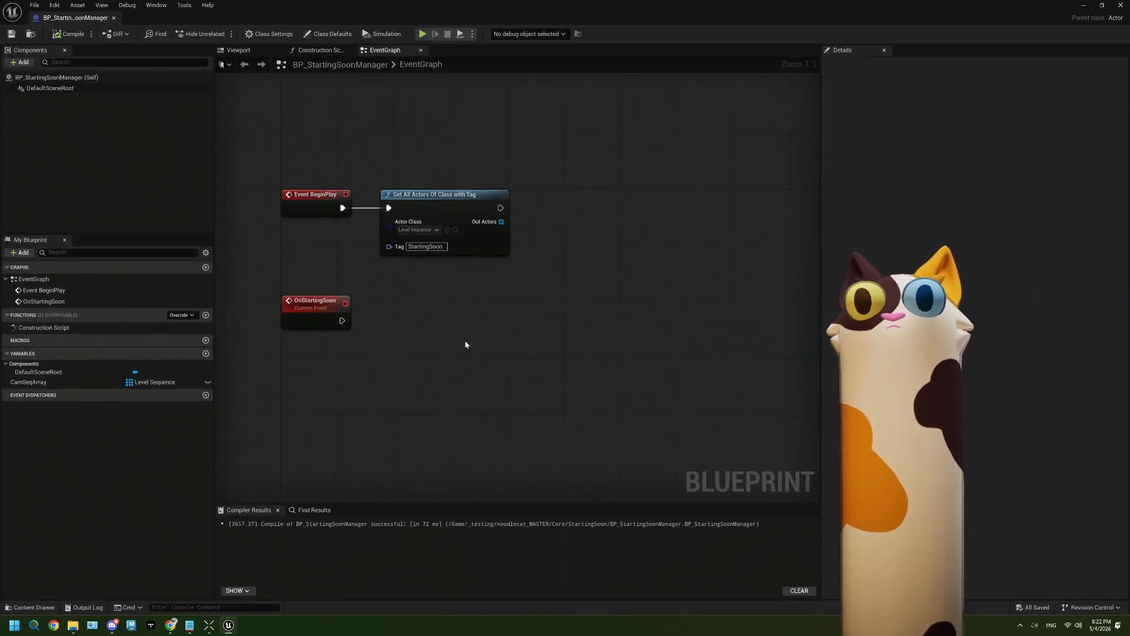
pyautogui.moveTo(470, 352); pyautogui.dragTo(415, 359, button='right')
pyautogui.moveTo(446, 229); pyautogui.dragTo(475, 234)
pyautogui.press('Escape')
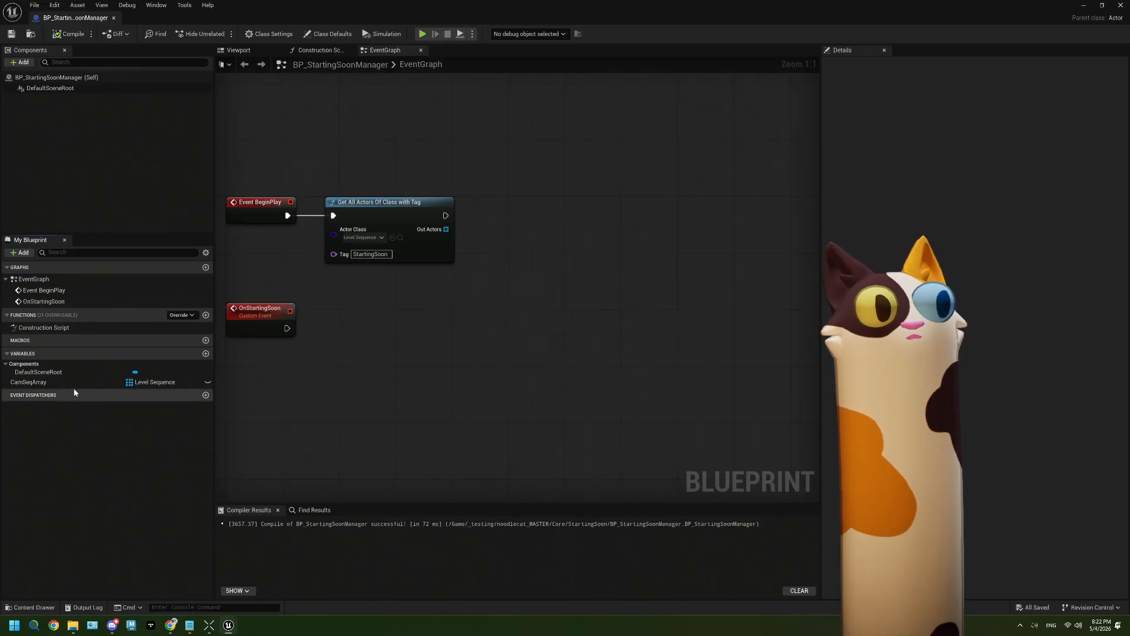
pyautogui.click(73, 385)
pyautogui.press('Delete')
# Promote the Out Actors output to a new variable named CamSeqArray and align its SET node with the preceding node
pyautogui.moveTo(446, 229); pyautogui.dragTo(495, 234)
pyautogui.click(535, 302)
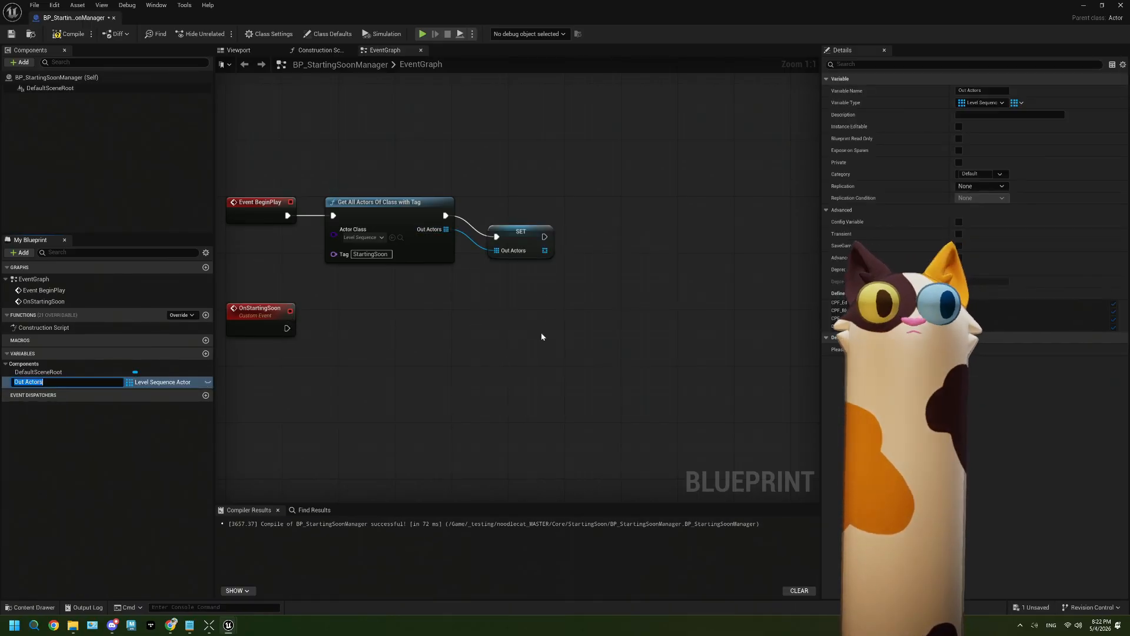
pyautogui.write('G')
pyautogui.press('BackSpace')
pyautogui.write('CamSeqArray')
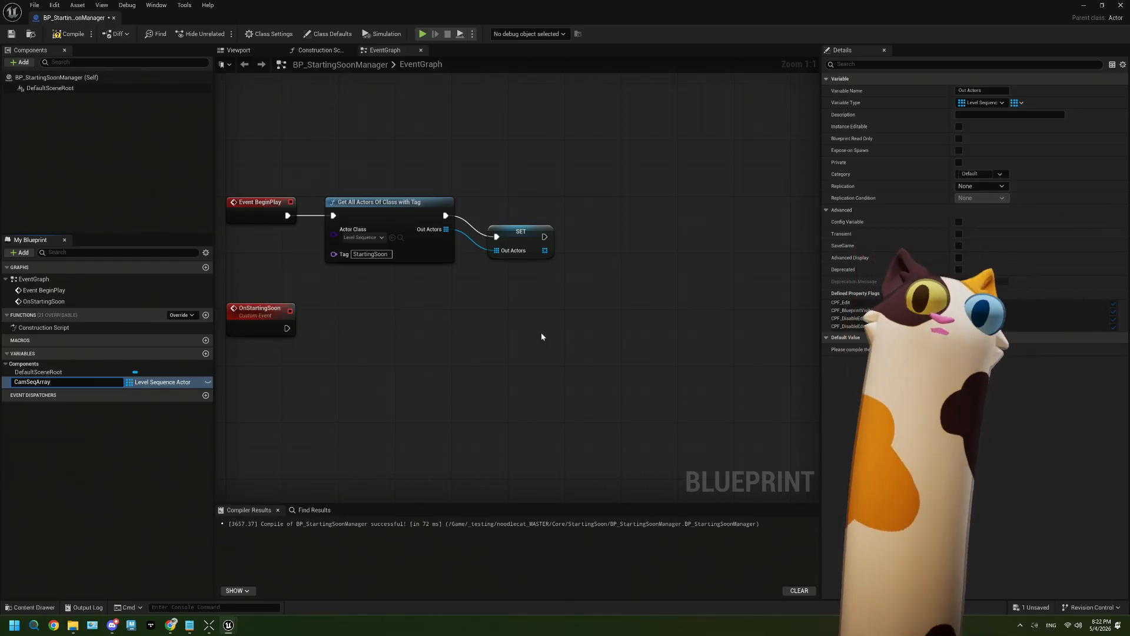
pyautogui.press('Return')
pyautogui.moveTo(514, 234); pyautogui.dragTo(507, 213)
# Place a CamSeqArray getter below the OnStartingSoon event and feed it into a Random Array Item node
pyautogui.moveTo(385, 314); pyautogui.dragTo(452, 266, button='right')
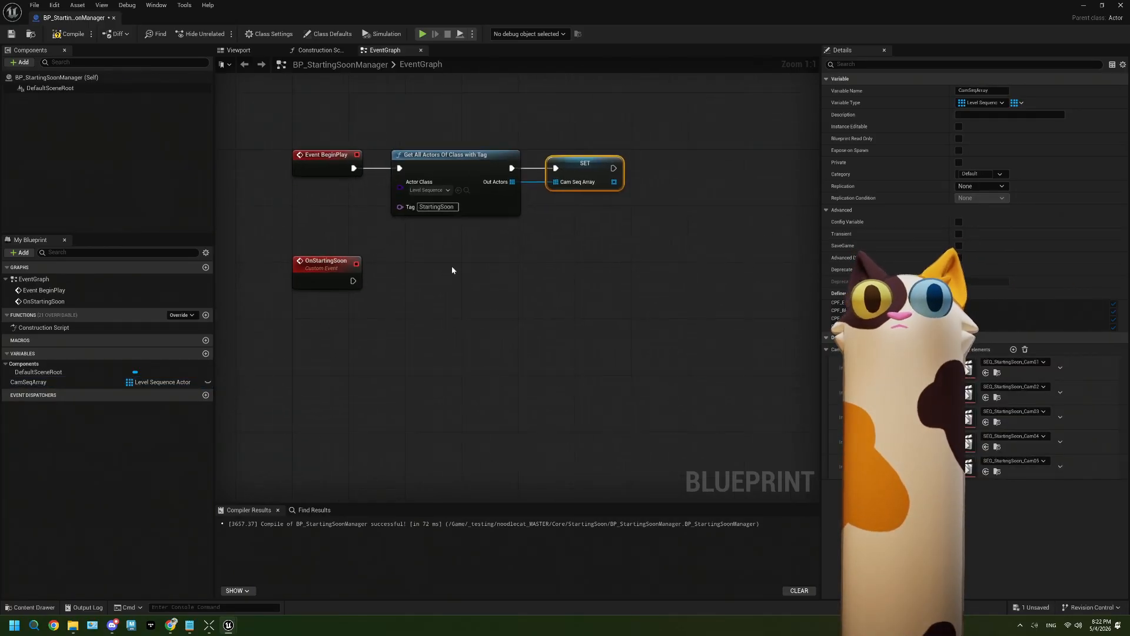
pyautogui.moveTo(66, 382); pyautogui.dragTo(326, 368)
pyautogui.moveTo(396, 343); pyautogui.dragTo(388, 332, button='right')
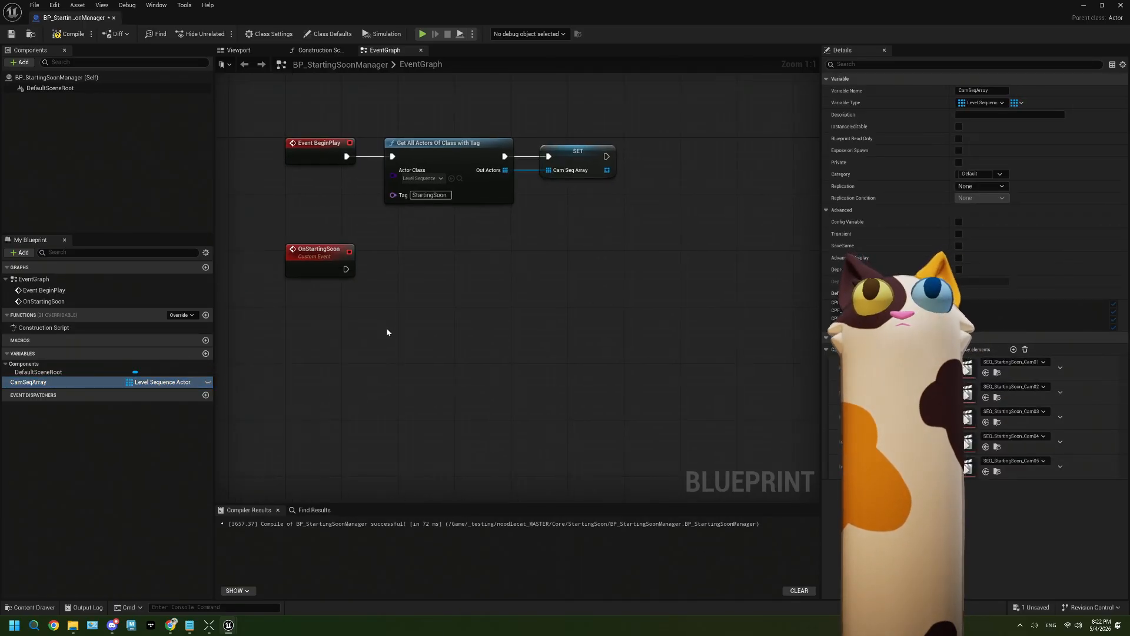
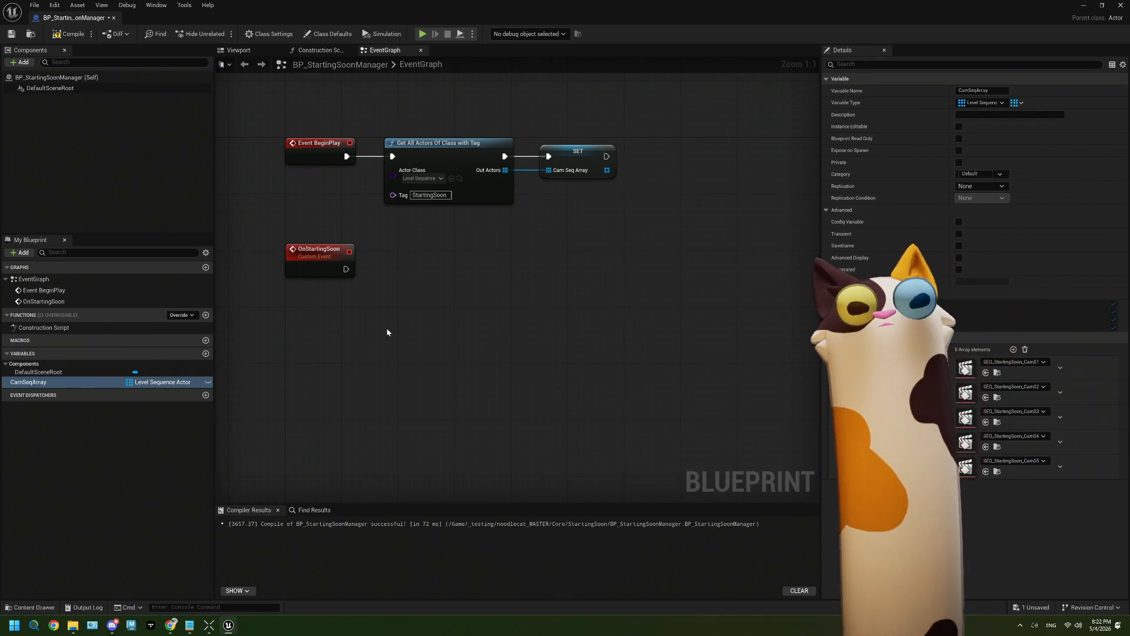
pyautogui.moveTo(83, 382); pyautogui.dragTo(306, 357)
pyautogui.click(369, 342)
pyautogui.moveTo(58, 384); pyautogui.dragTo(370, 340)
pyautogui.click(307, 367)
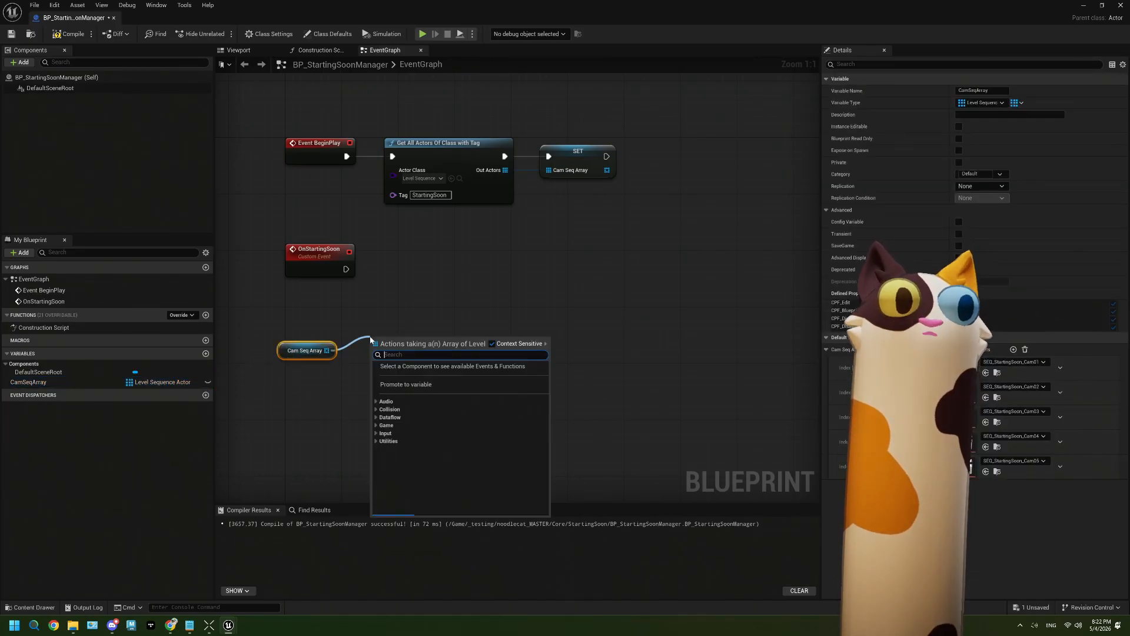
pyautogui.write('random')
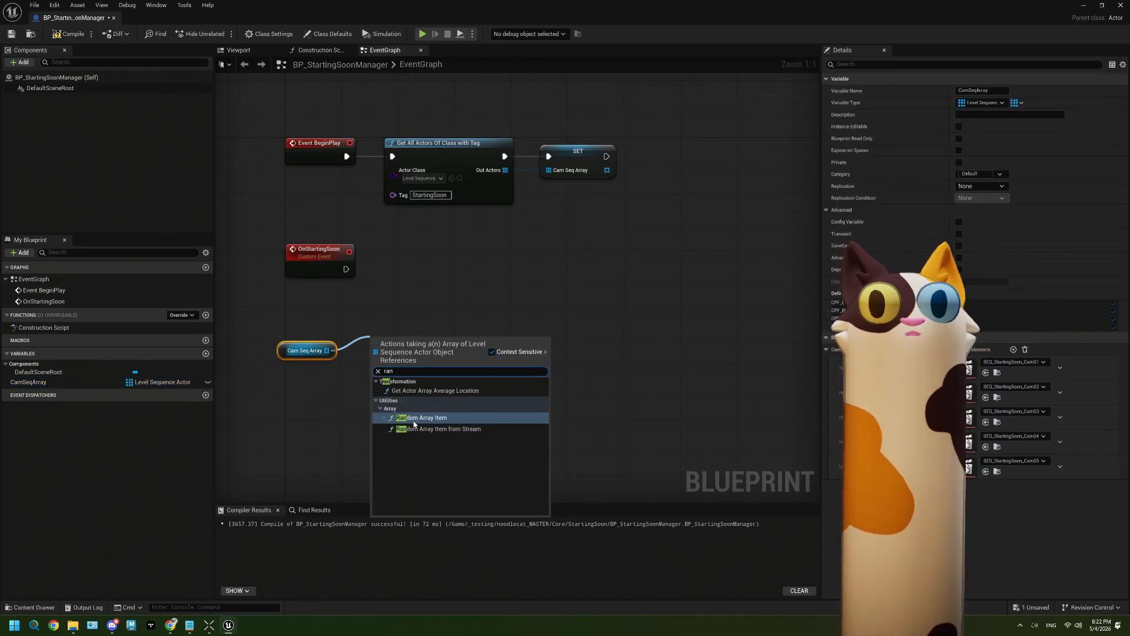
pyautogui.click(423, 411)
# Add a Play (SequencePlayer) node from the random item's output and reposition it in the graph
pyautogui.moveTo(458, 346); pyautogui.dragTo(497, 291)
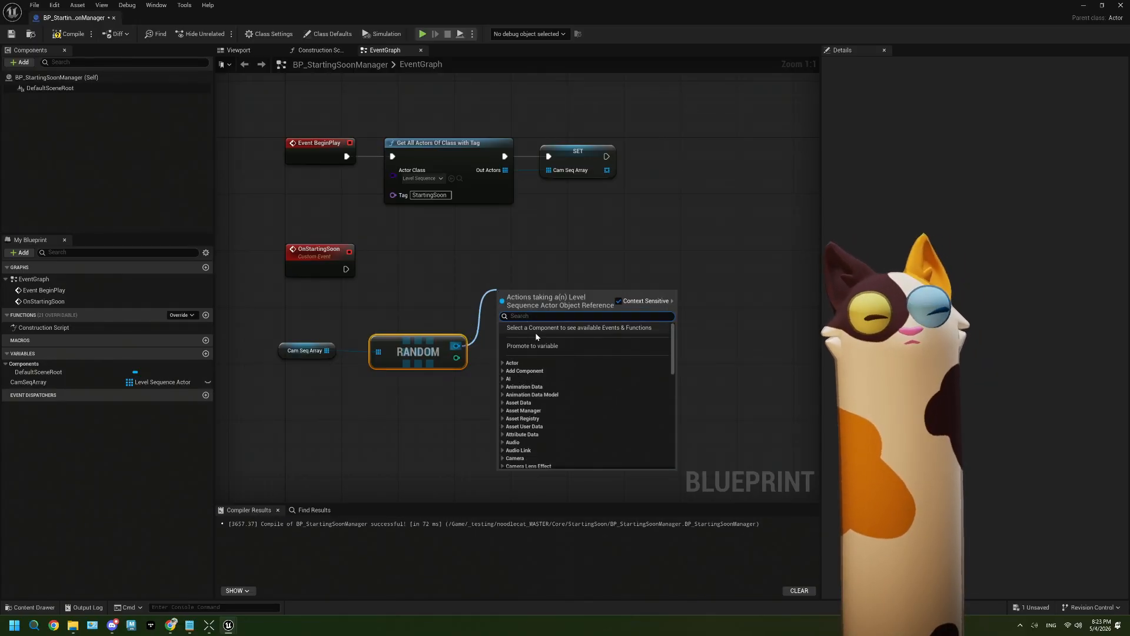
pyautogui.write('play')
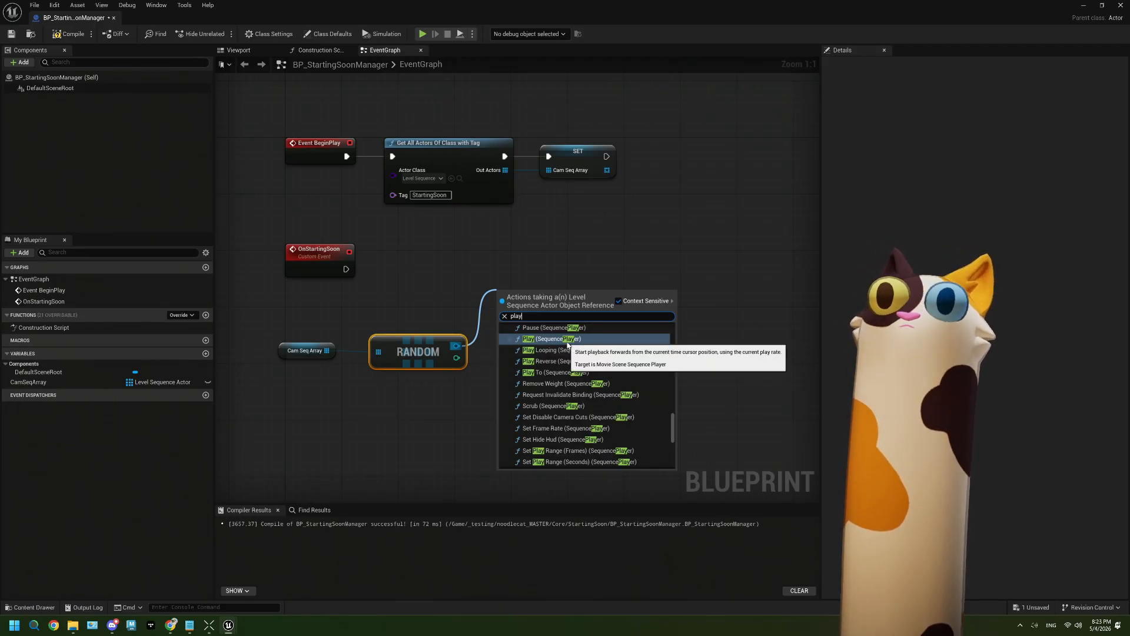
pyautogui.click(568, 346)
pyautogui.moveTo(518, 292); pyautogui.dragTo(564, 290)
pyautogui.moveTo(625, 371); pyautogui.dragTo(521, 367, button='right')
pyautogui.moveTo(458, 290); pyautogui.dragTo(439, 357)
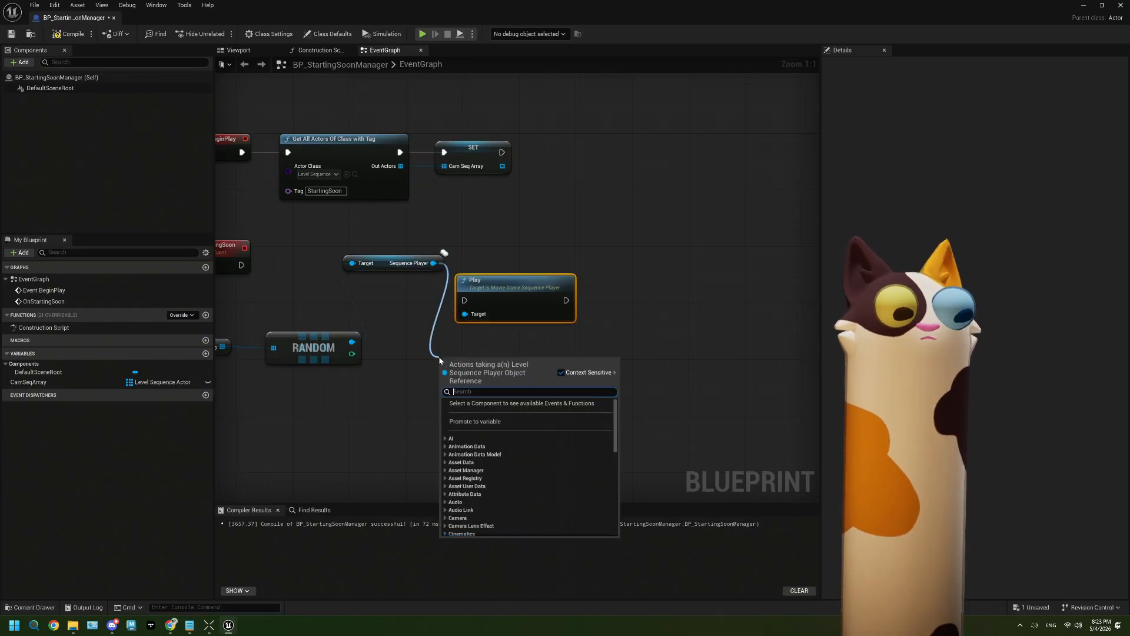
pyautogui.write('en')
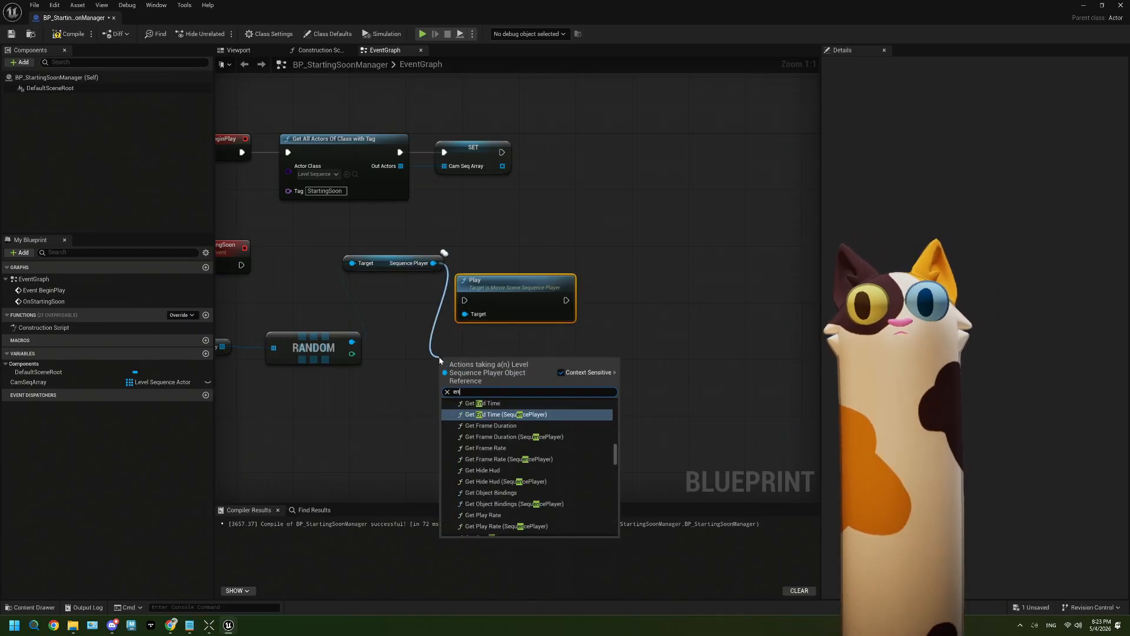
pyautogui.write('d')
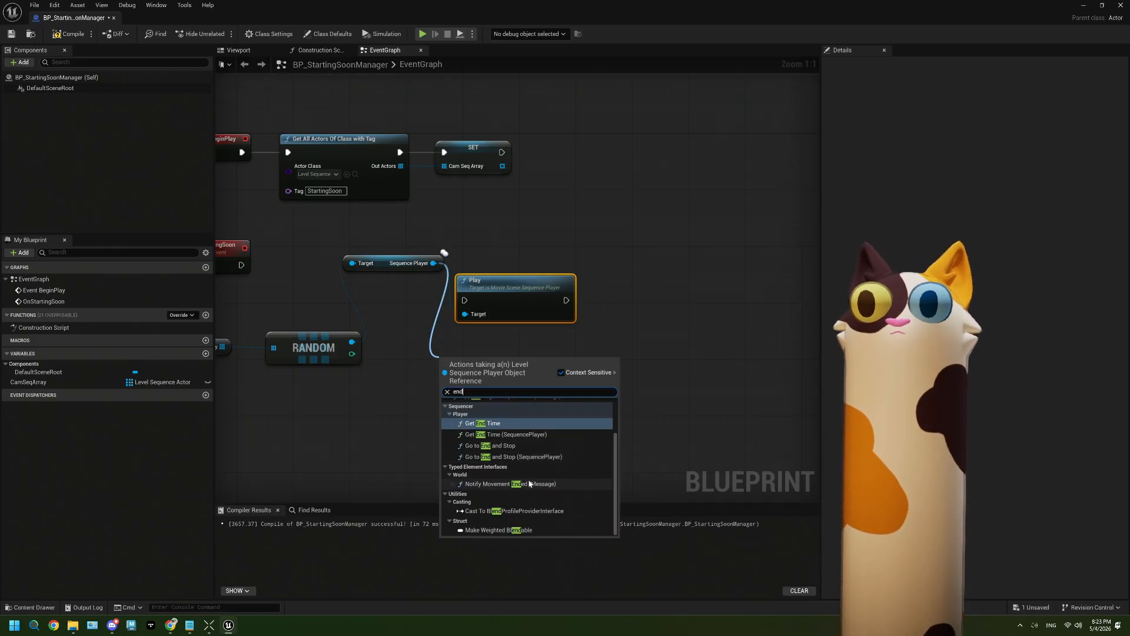
pyautogui.scroll(1, 530, 484)
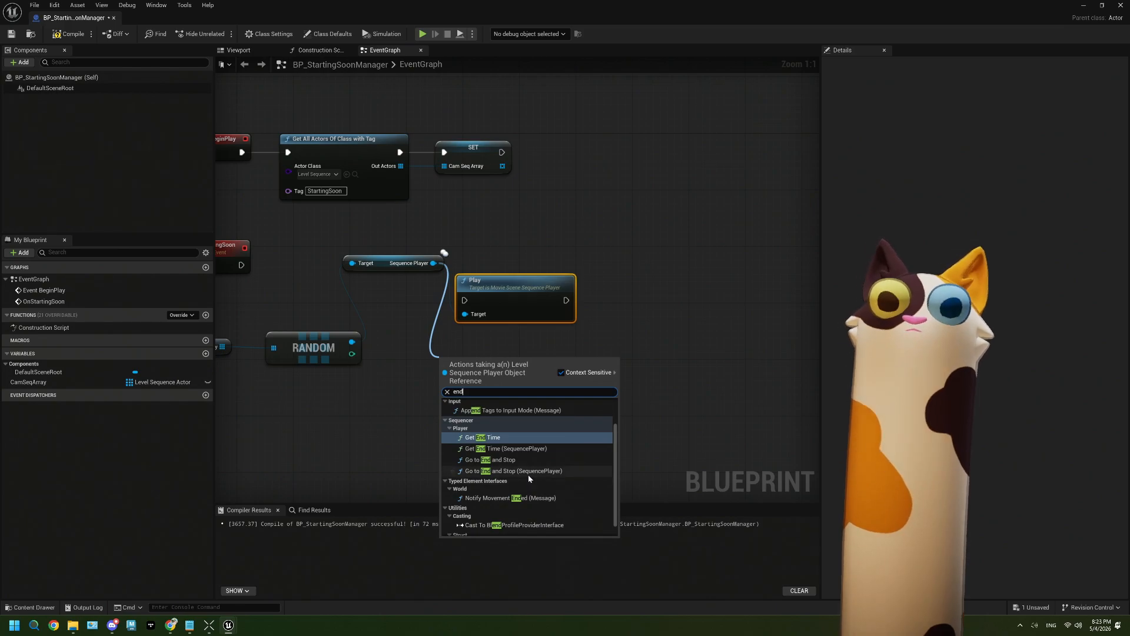
pyautogui.scroll(2, 529, 475)
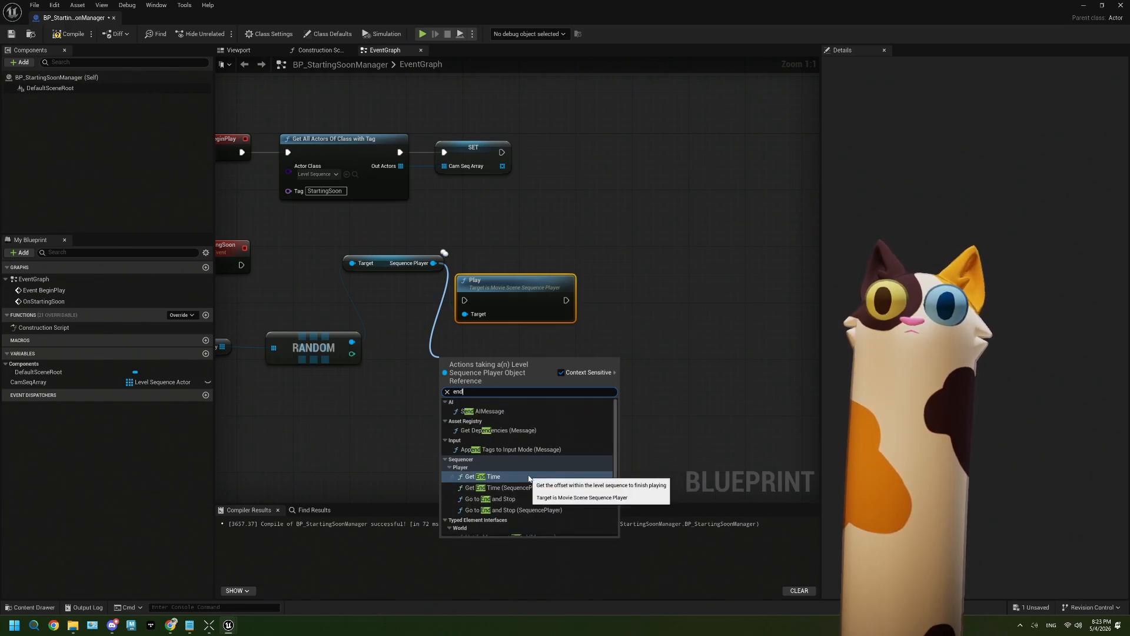
pyautogui.click(411, 338)
# Rearrange the Play node and the Sequence Player getter so the getter lines up after the Random node
pyautogui.moveTo(536, 295); pyautogui.dragTo(583, 258)
pyautogui.moveTo(421, 268); pyautogui.dragTo(458, 345)
pyautogui.moveTo(578, 274); pyautogui.dragTo(614, 247, button='right')
pyautogui.click(497, 277)
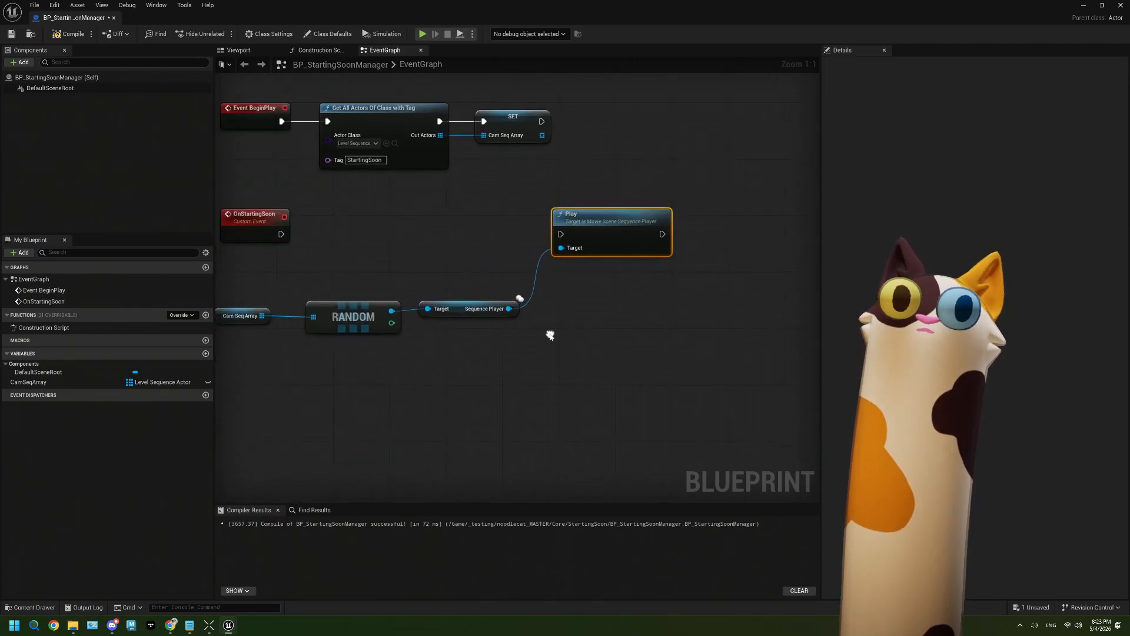
# Add an Assign On Stop action from the Sequence Player output, keeping the default OnStop_Event name for its custom event
pyautogui.moveTo(520, 298); pyautogui.dragTo(475, 298, button='right')
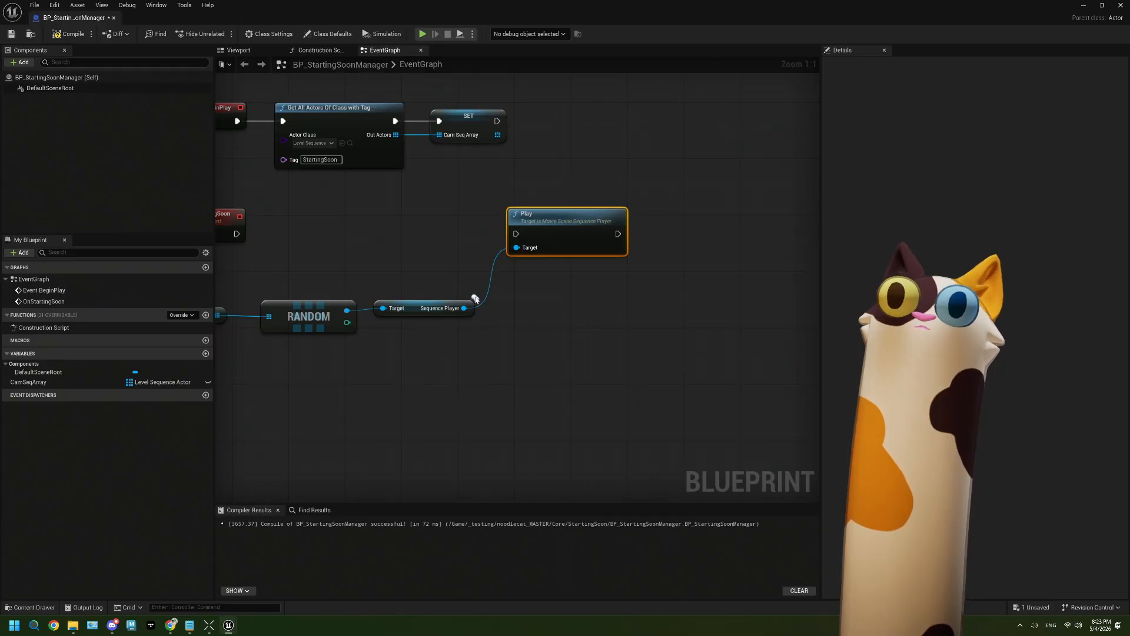
pyautogui.moveTo(465, 308); pyautogui.dragTo(504, 359)
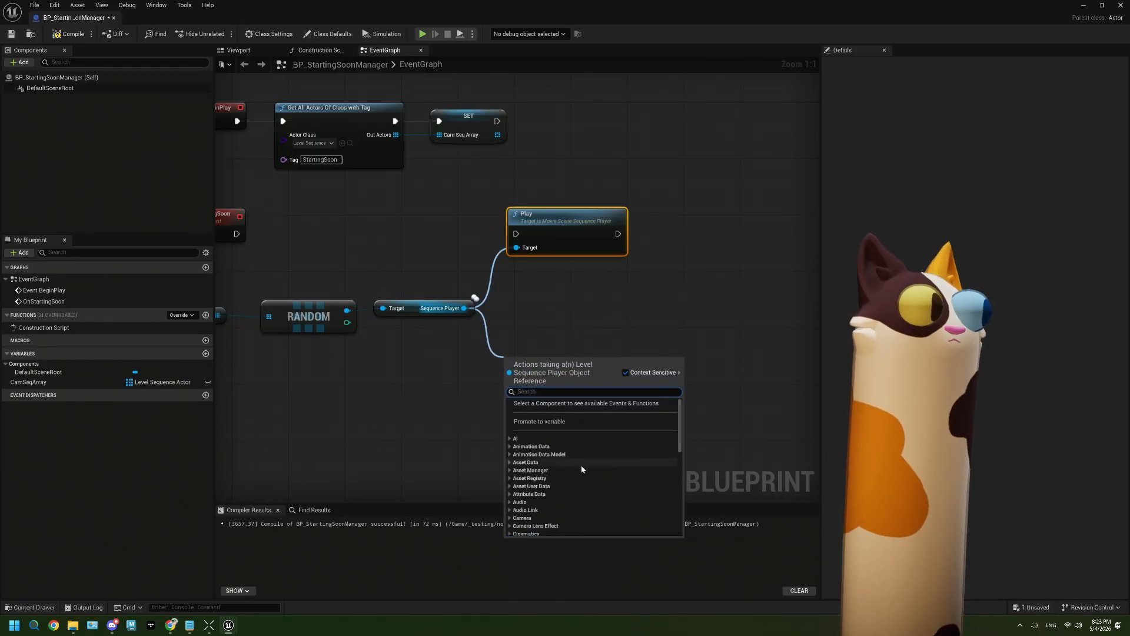
pyautogui.write('ende')
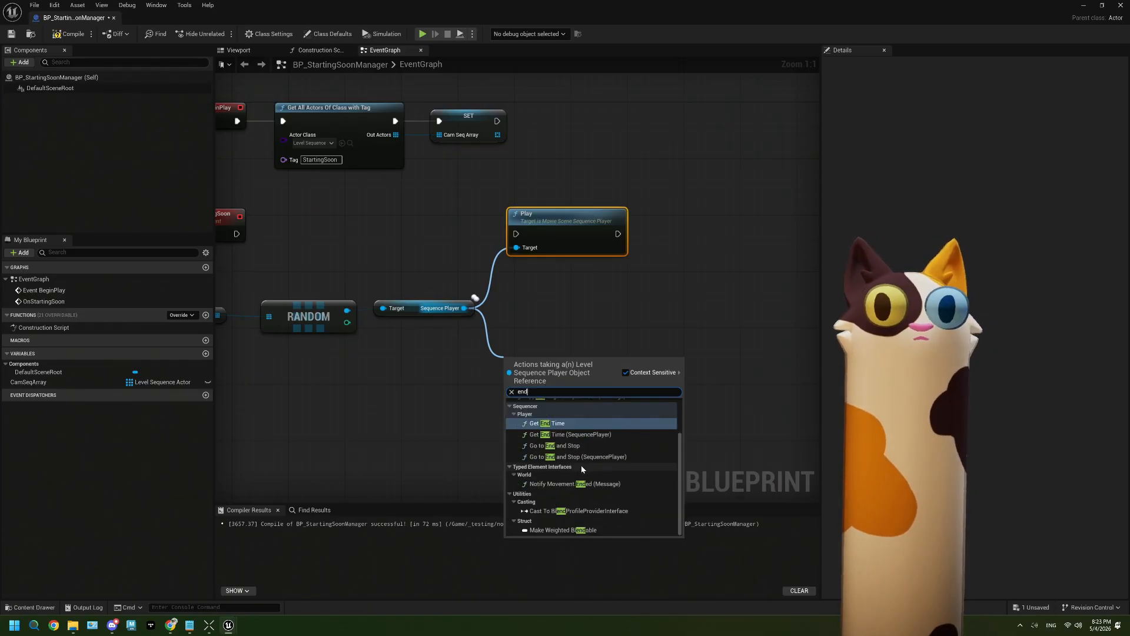
pyautogui.press('BackSpace')
pyautogui.press('BackSpace')
pyautogui.press('BackSpace')
pyautogui.press('BackSpace')
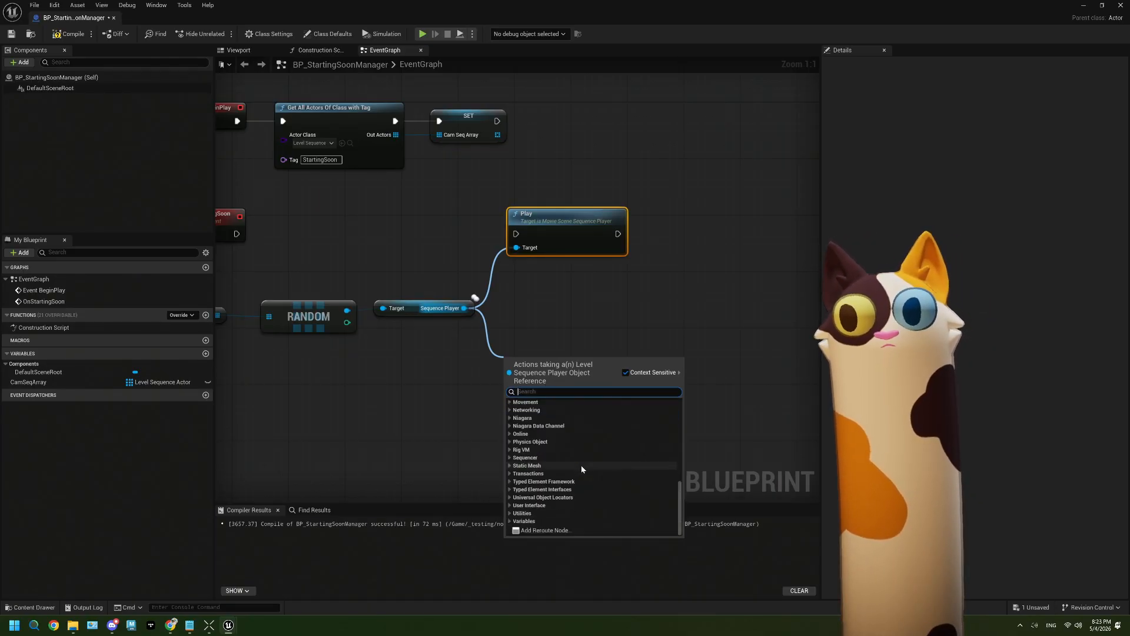
pyautogui.write('sto')
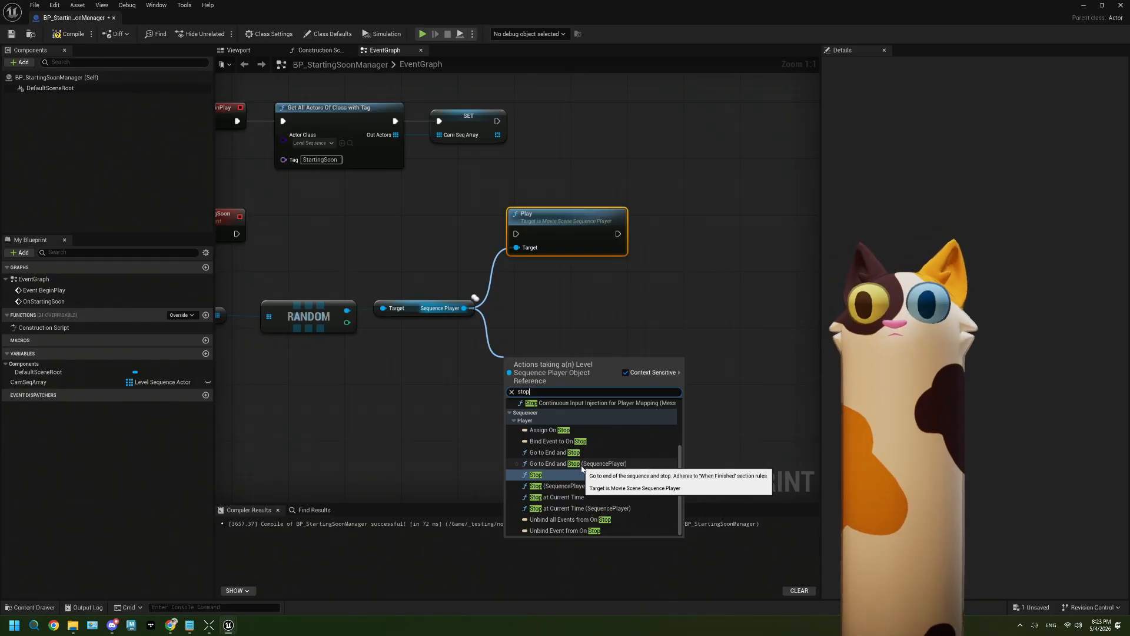
pyautogui.write('p')
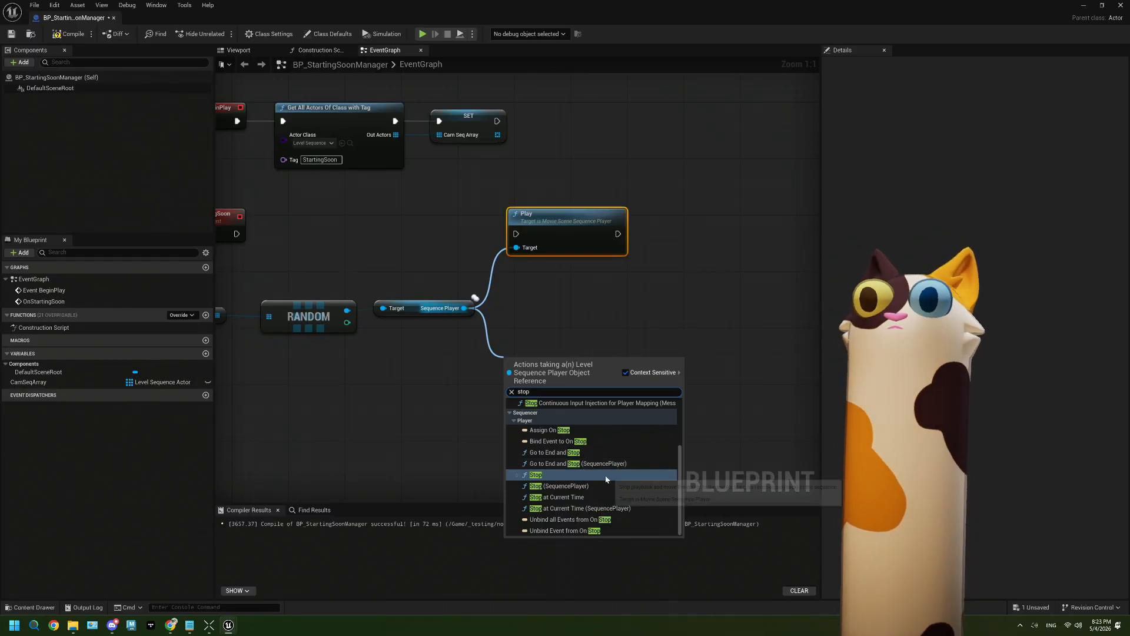
pyautogui.click(596, 430)
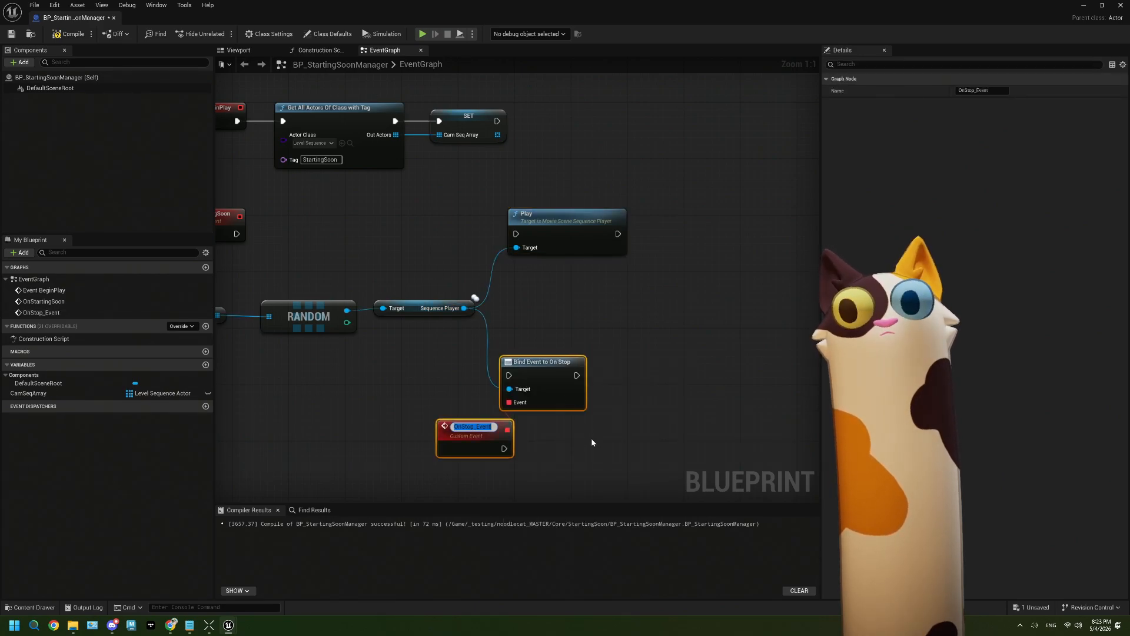
pyautogui.click(591, 439)
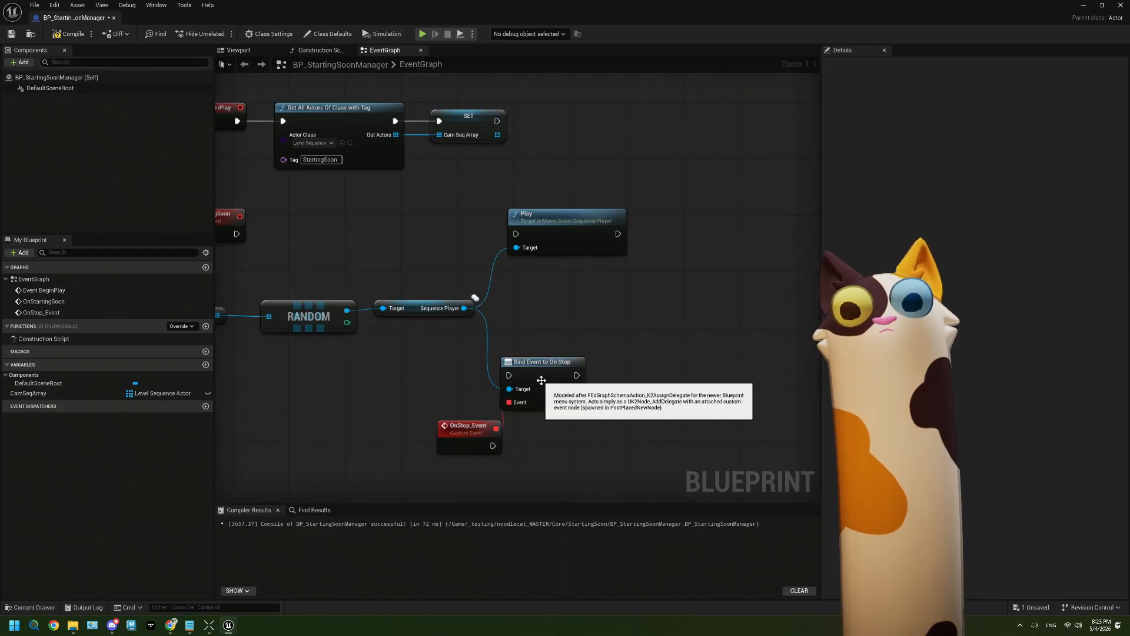
# Stack the Play node directly above the Bind Event to On Stop node, with OnStop_Event beside it
pyautogui.moveTo(591, 439); pyautogui.dragTo(571, 440, button='right')
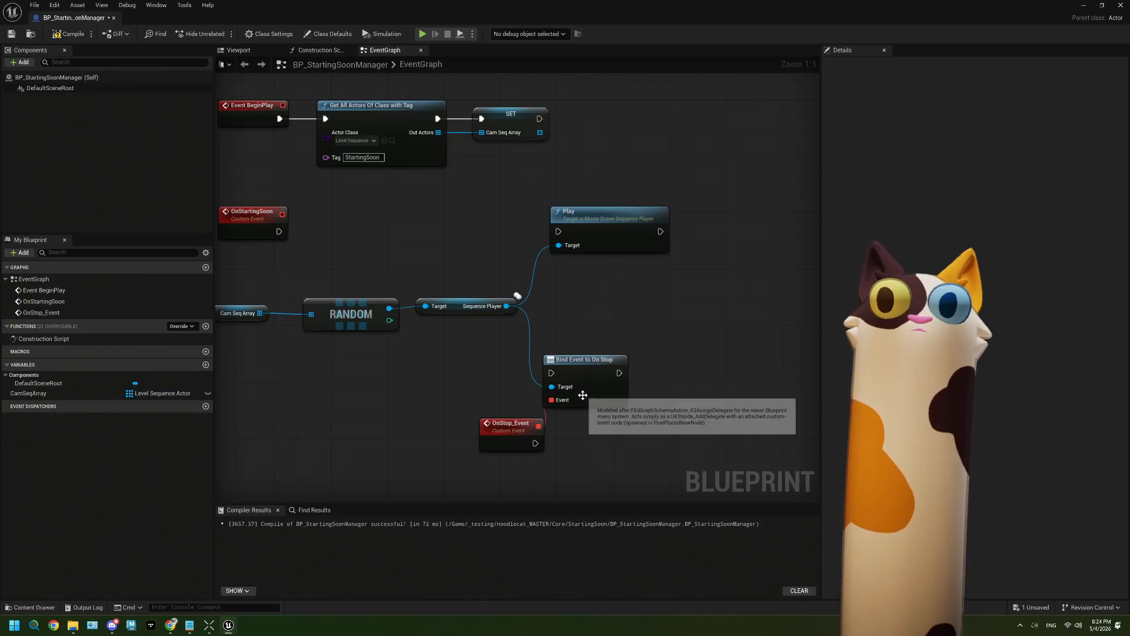
pyautogui.moveTo(619, 463); pyautogui.dragTo(620, 344)
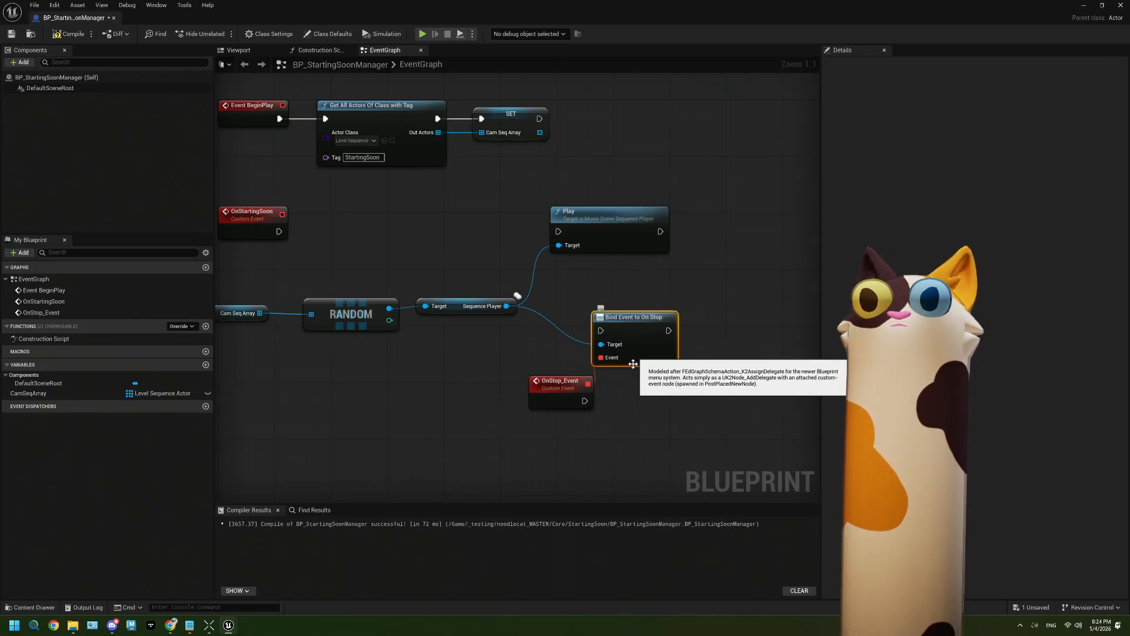
pyautogui.moveTo(610, 247); pyautogui.dragTo(645, 286)
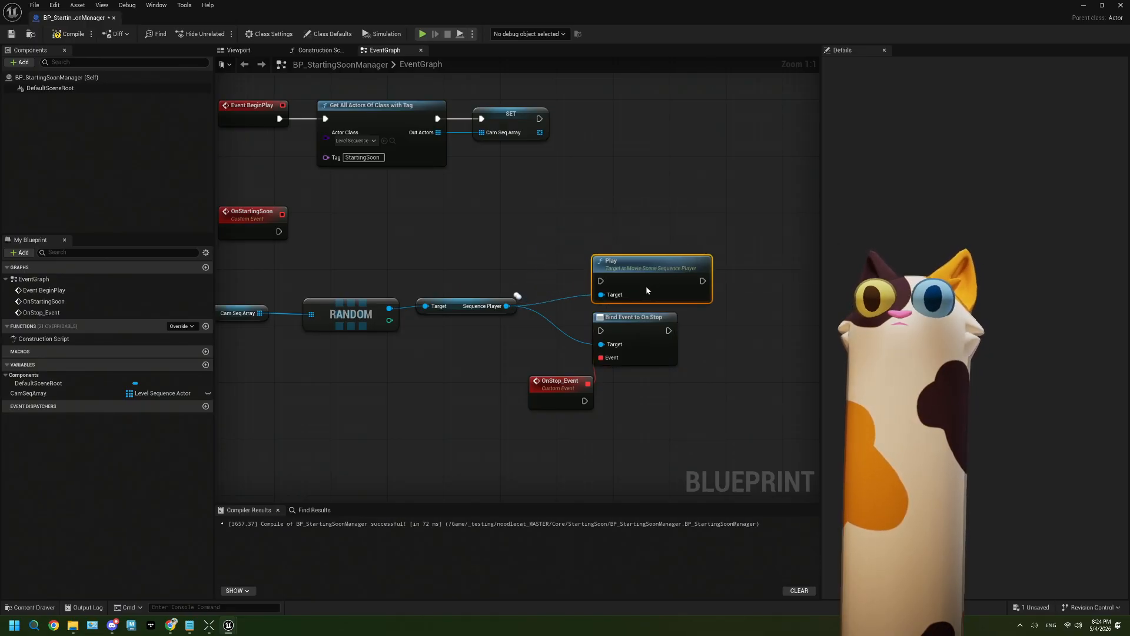
# Wire the OnStartingSoon event's execution into Play, and Play's execution output into Bind Event to On Stop
pyautogui.moveTo(645, 286); pyautogui.dragTo(593, 237, button='right')
pyautogui.moveTo(650, 232); pyautogui.dragTo(592, 270)
pyautogui.moveTo(476, 227); pyautogui.dragTo(551, 233, button='right')
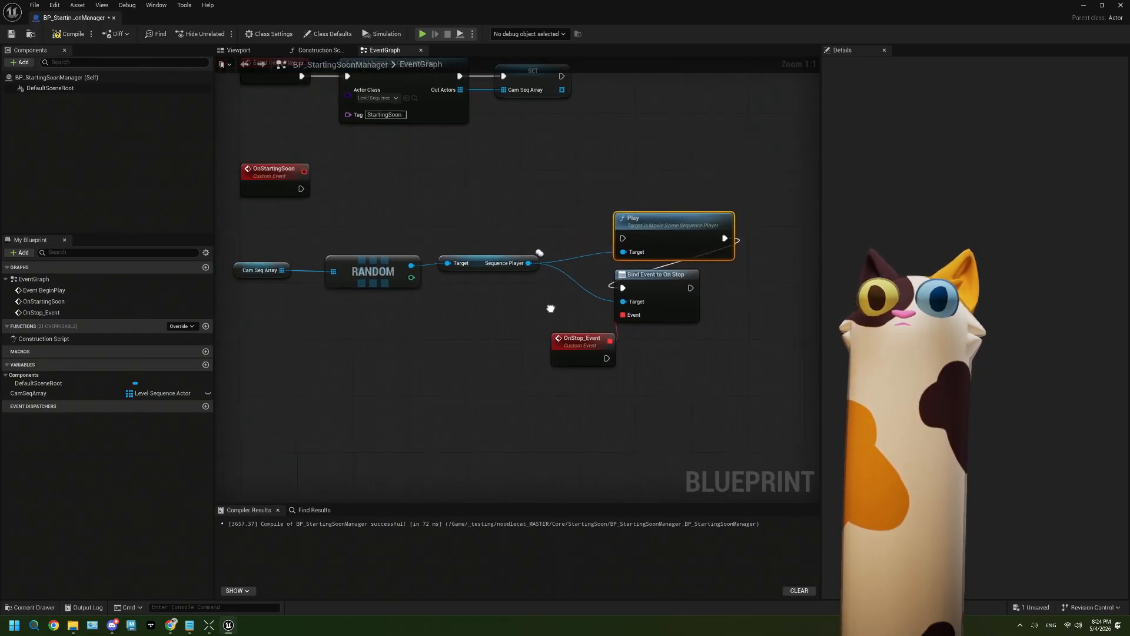
pyautogui.moveTo(302, 188); pyautogui.dragTo(624, 238)
# Move the OnStop_Event node slightly away from the Bind Event to On Stop node
pyautogui.moveTo(680, 330); pyautogui.dragTo(602, 299, button='right')
pyautogui.moveTo(513, 317); pyautogui.dragTo(483, 316)
pyautogui.moveTo(543, 343); pyautogui.dragTo(521, 334, button='right')
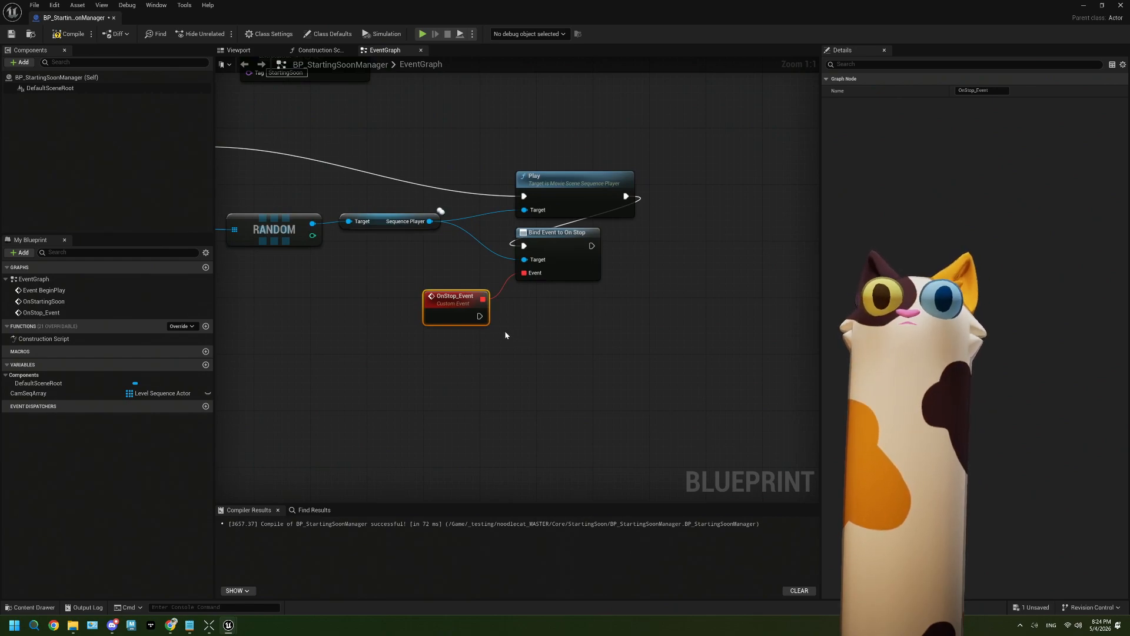
# Shift the random-item chain aside and promote the Sequence Player output to a variable named CurrentCamSeq
pyautogui.moveTo(502, 329); pyautogui.dragTo(606, 338, button='right')
pyautogui.moveTo(529, 291); pyautogui.dragTo(240, 224)
pyautogui.moveTo(534, 230); pyautogui.dragTo(449, 272)
pyautogui.write('set')
pyautogui.click(500, 338)
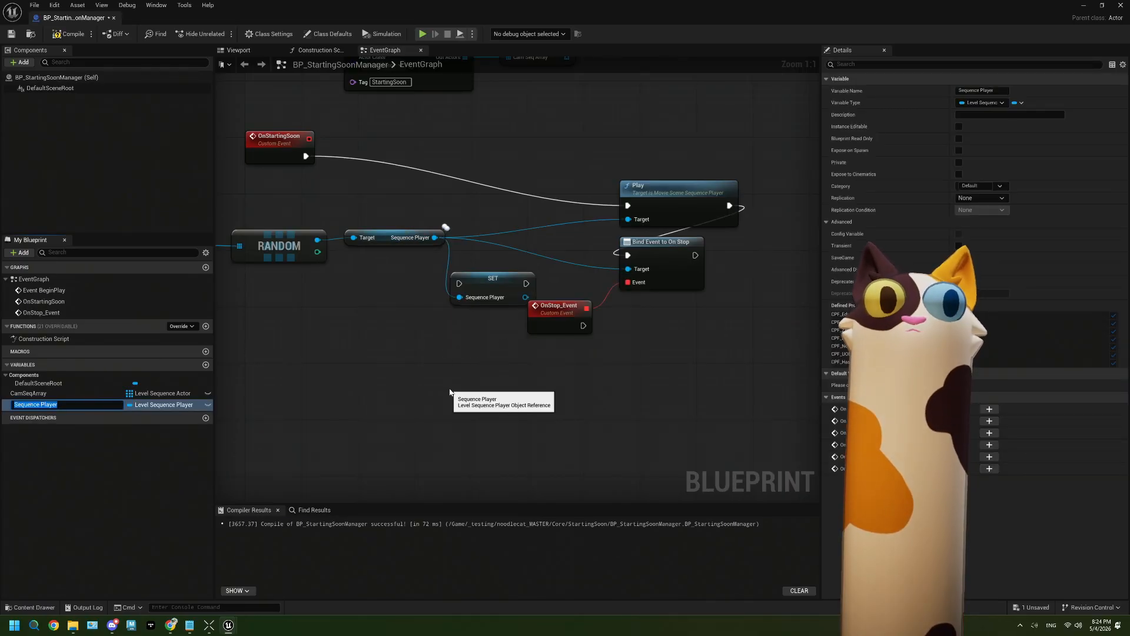
pyautogui.write('Current')
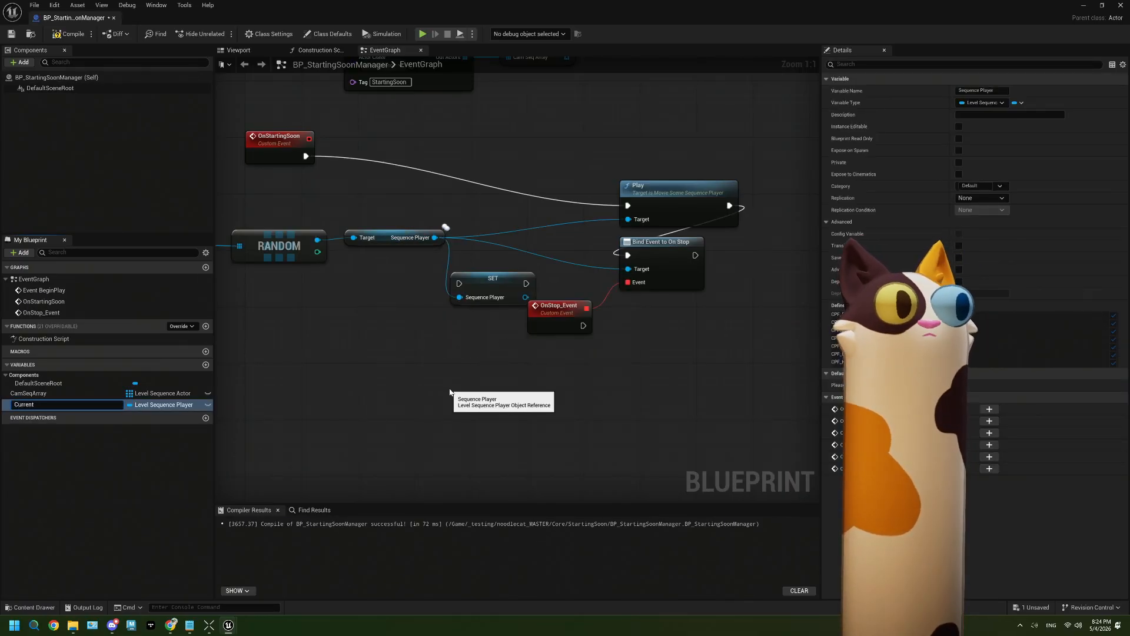
pyautogui.write('CamSe')
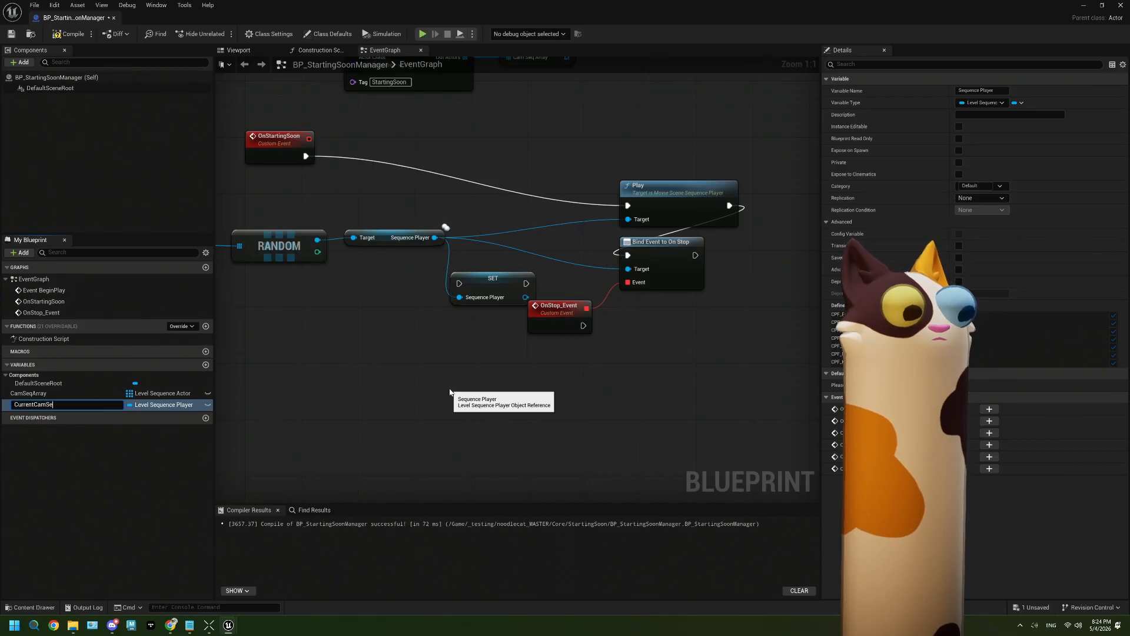
pyautogui.write('q')
pyautogui.press('Return')
# Insert the CurrentCamSeq SET node between OnStartingSoon and Play, and feed its output to the Play and Bind Event targets
pyautogui.moveTo(485, 285); pyautogui.dragTo(499, 200)
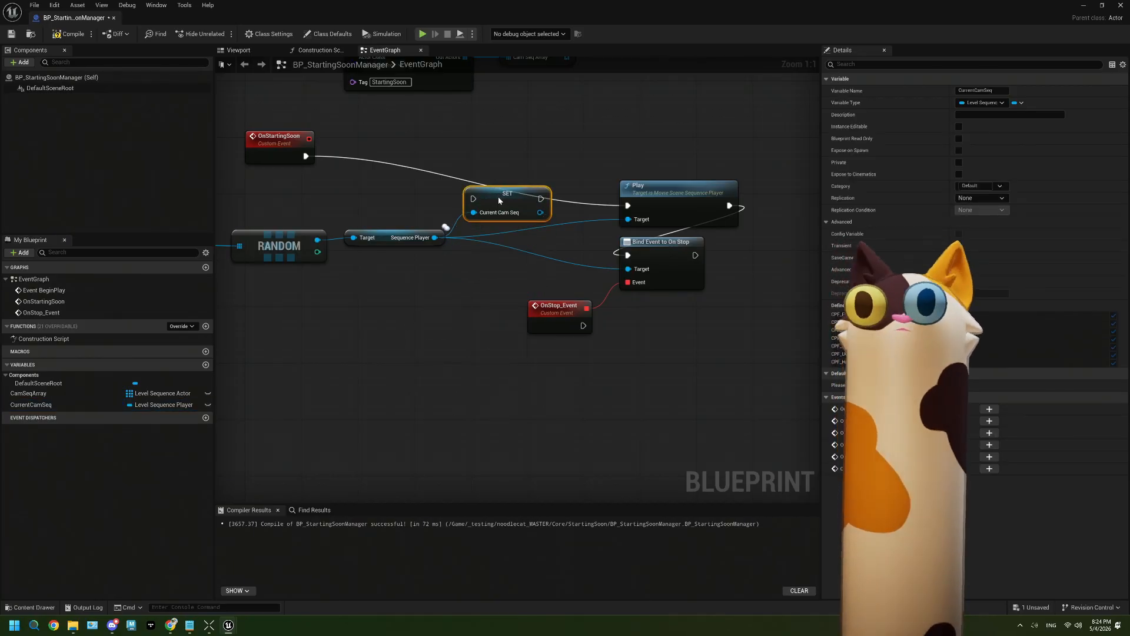
pyautogui.moveTo(305, 156); pyautogui.dragTo(628, 206)
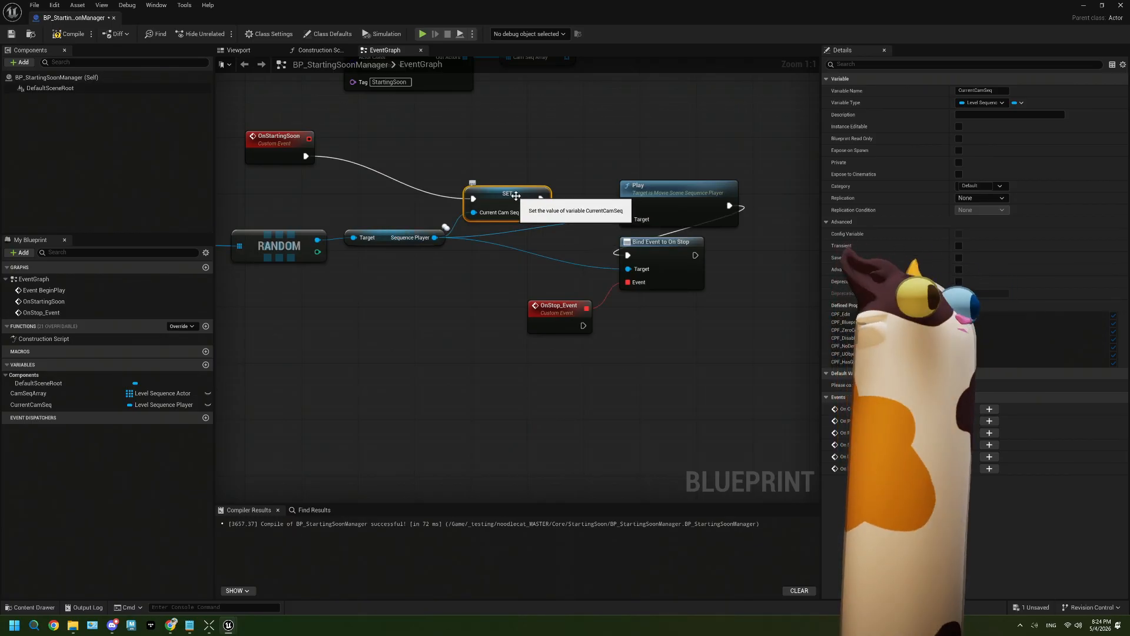
pyautogui.moveTo(516, 195); pyautogui.dragTo(629, 268)
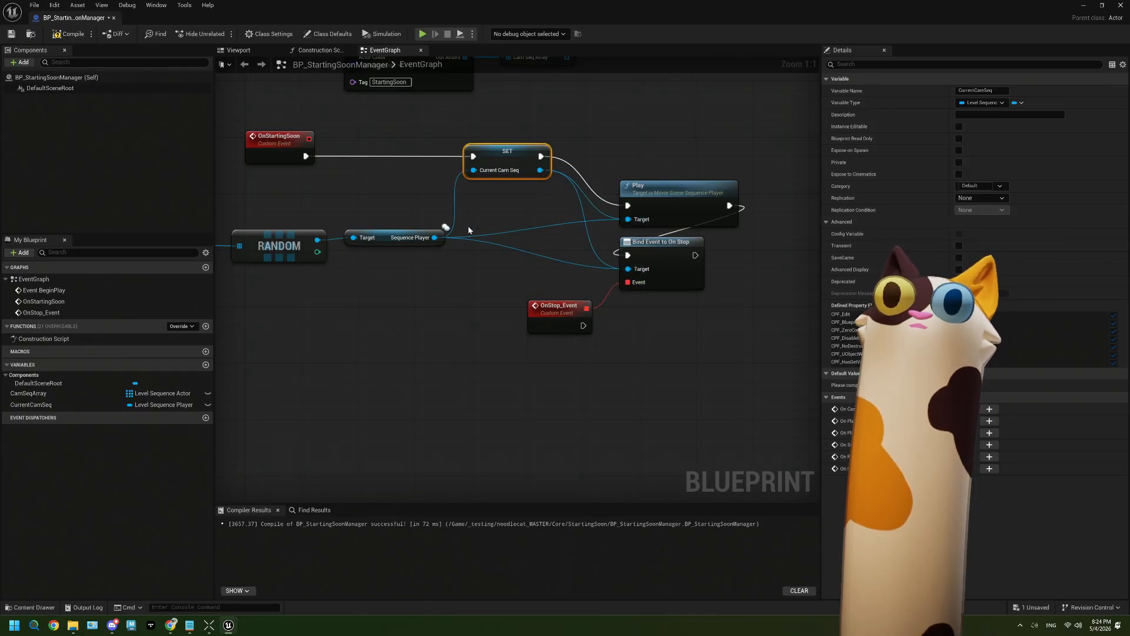
# Break all links on the Sequence Player output and reconnect it only to the SET node's Current Cam Seq input
pyautogui.rightClick(436, 239)
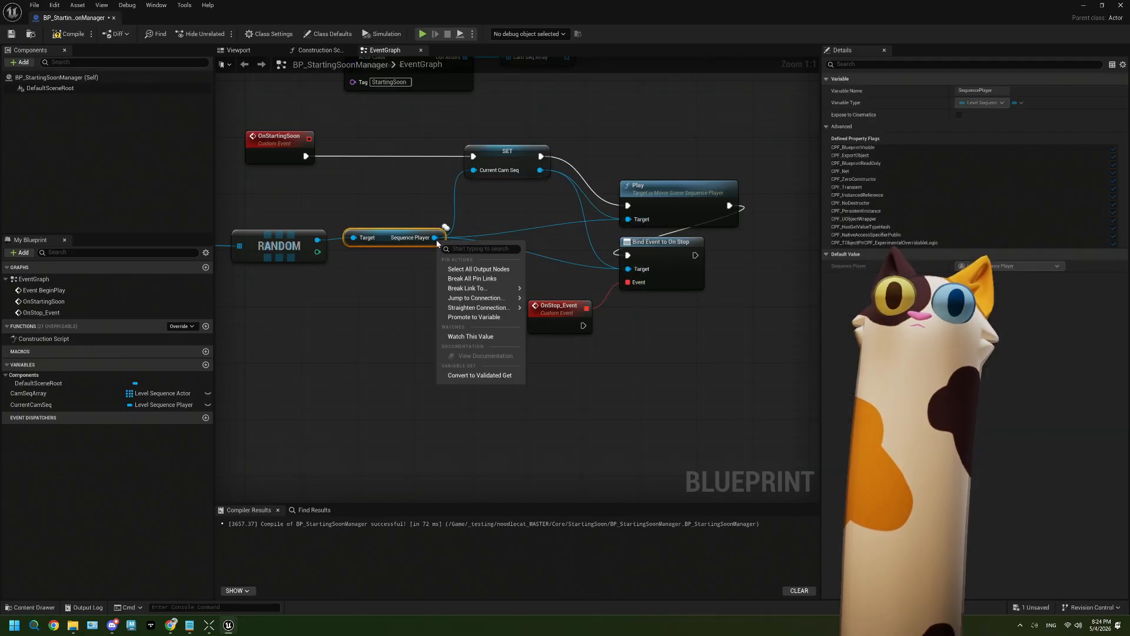
pyautogui.click(474, 281)
pyautogui.moveTo(434, 237); pyautogui.dragTo(473, 170)
# Move the CamSeqArray, Random and Sequence Player chain together with the SET node closer to the OnStartingSoon event
pyautogui.moveTo(432, 300); pyautogui.dragTo(565, 332, button='right')
pyautogui.moveTo(530, 349); pyautogui.dragTo(281, 254)
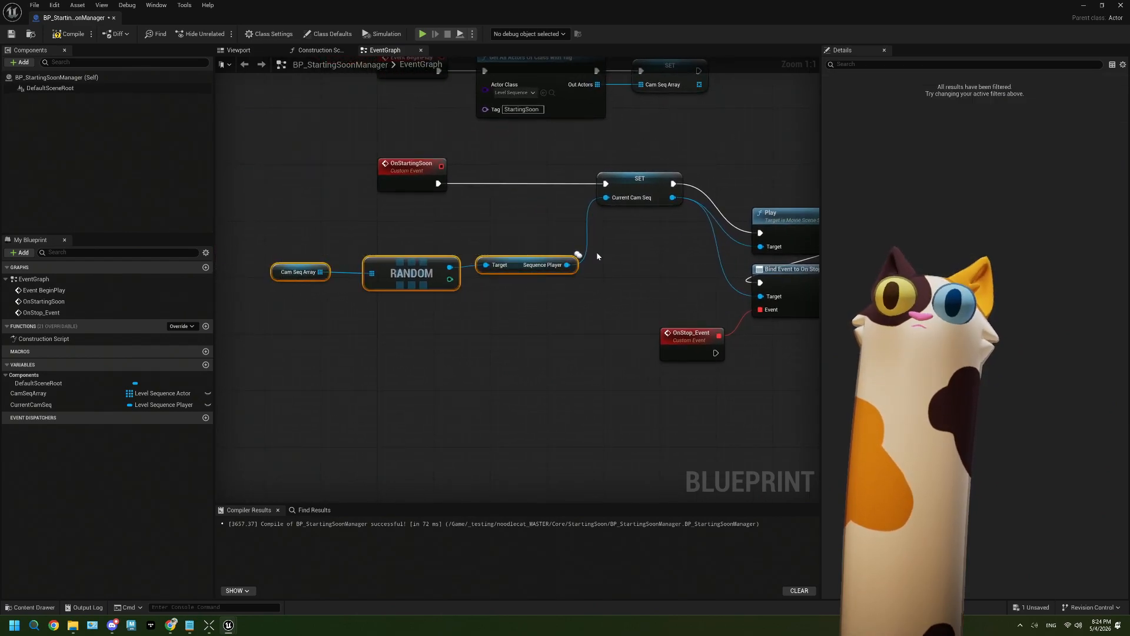
pyautogui.moveTo(559, 261); pyautogui.dragTo(556, 213)
pyautogui.keyDown('shift'); pyautogui.click(641, 183); pyautogui.keyUp('shift')
pyautogui.moveTo(641, 183); pyautogui.dragTo(524, 185)
pyautogui.click(554, 297)
pyautogui.moveTo(562, 313); pyautogui.dragTo(455, 297, button='right')
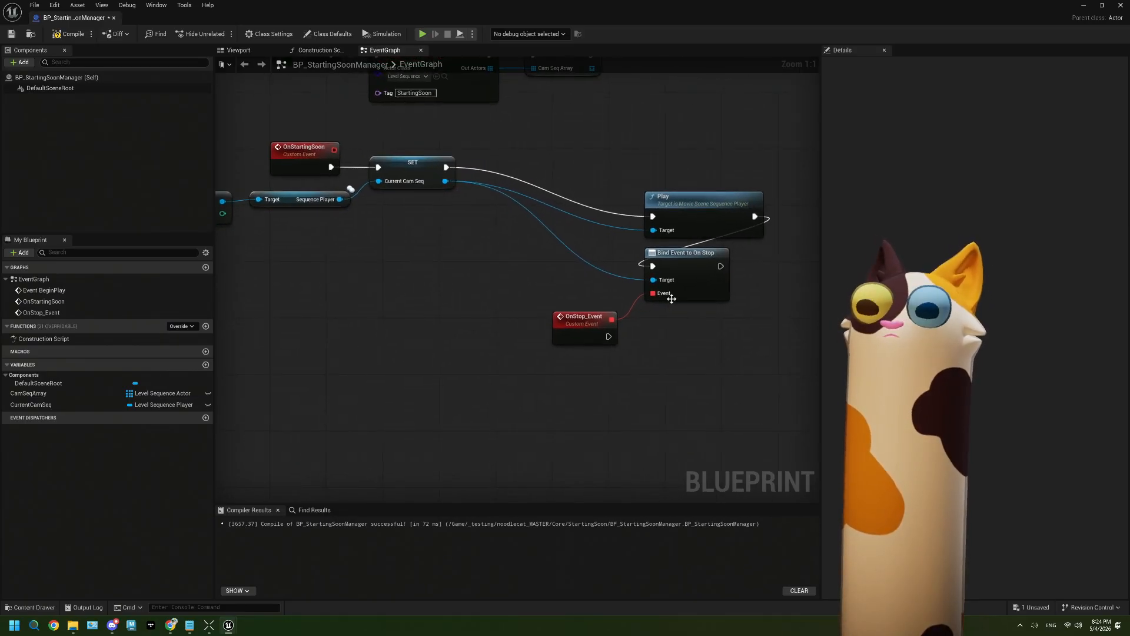
# Place Play next to the CurrentCamSeq SET node, with Bind Event to On Stop and OnStop_Event tucked beneath it
pyautogui.moveTo(691, 198); pyautogui.dragTo(534, 156)
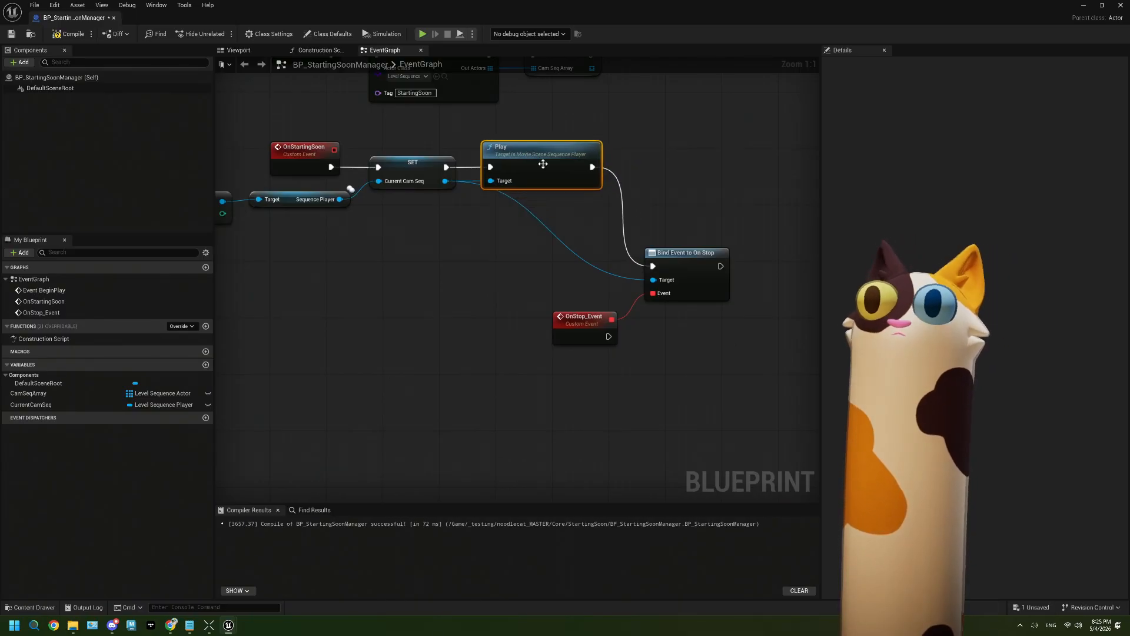
pyautogui.moveTo(669, 256); pyautogui.dragTo(510, 209)
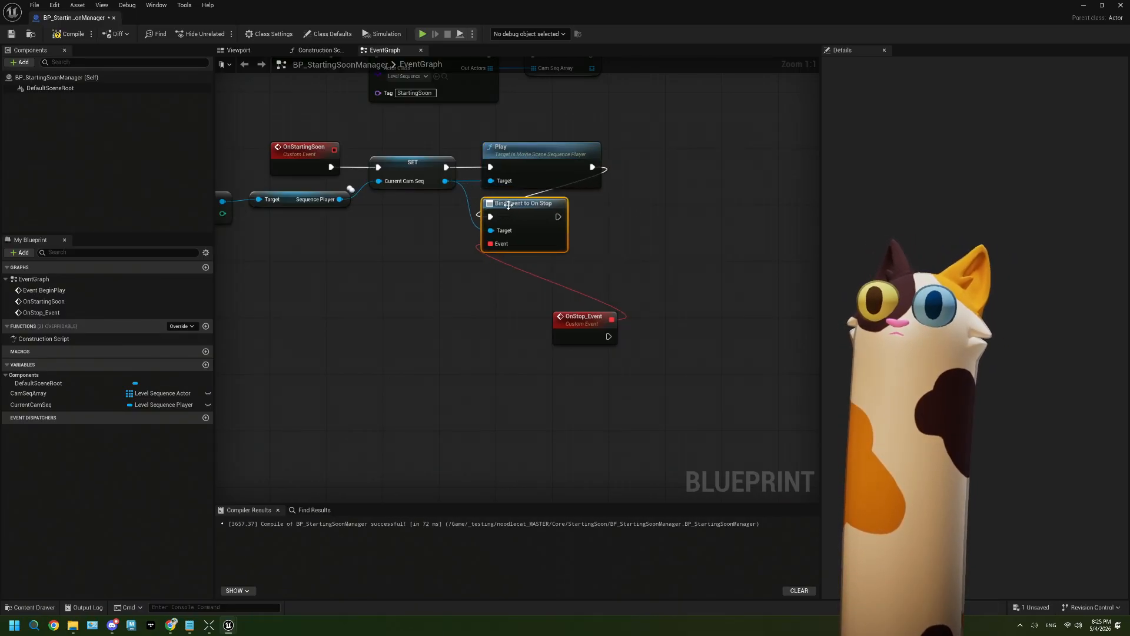
pyautogui.moveTo(574, 320); pyautogui.dragTo(431, 269)
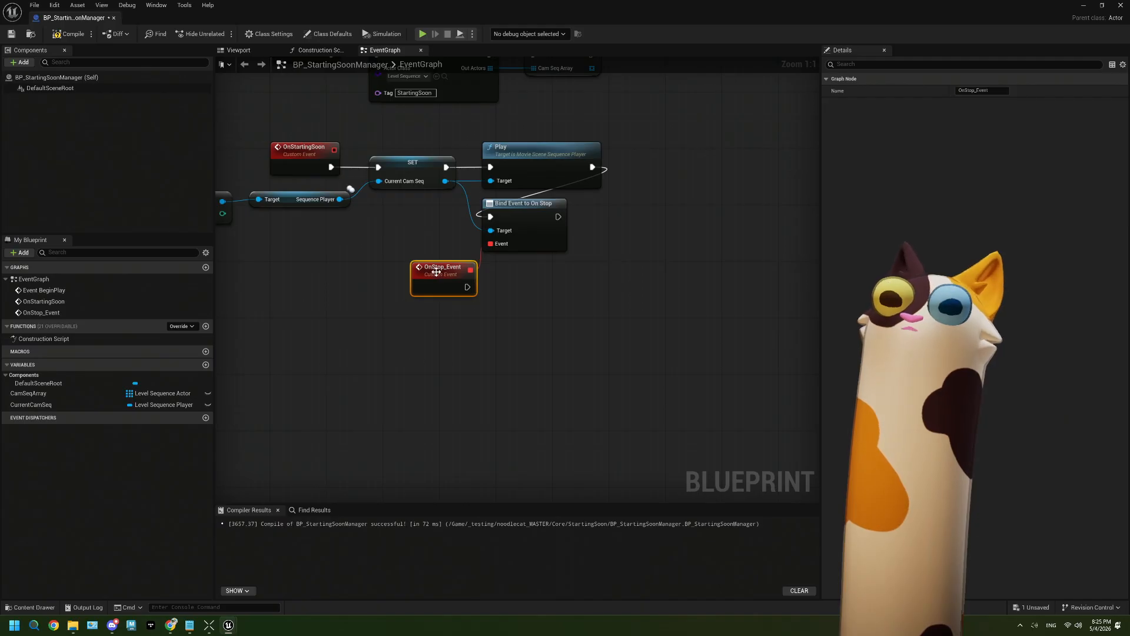
# Add an On Starting Soon call to the OnStop_Event execution output and align it beside the event
pyautogui.moveTo(461, 310); pyautogui.dragTo(496, 300, button='right')
pyautogui.moveTo(502, 276); pyautogui.dragTo(540, 300)
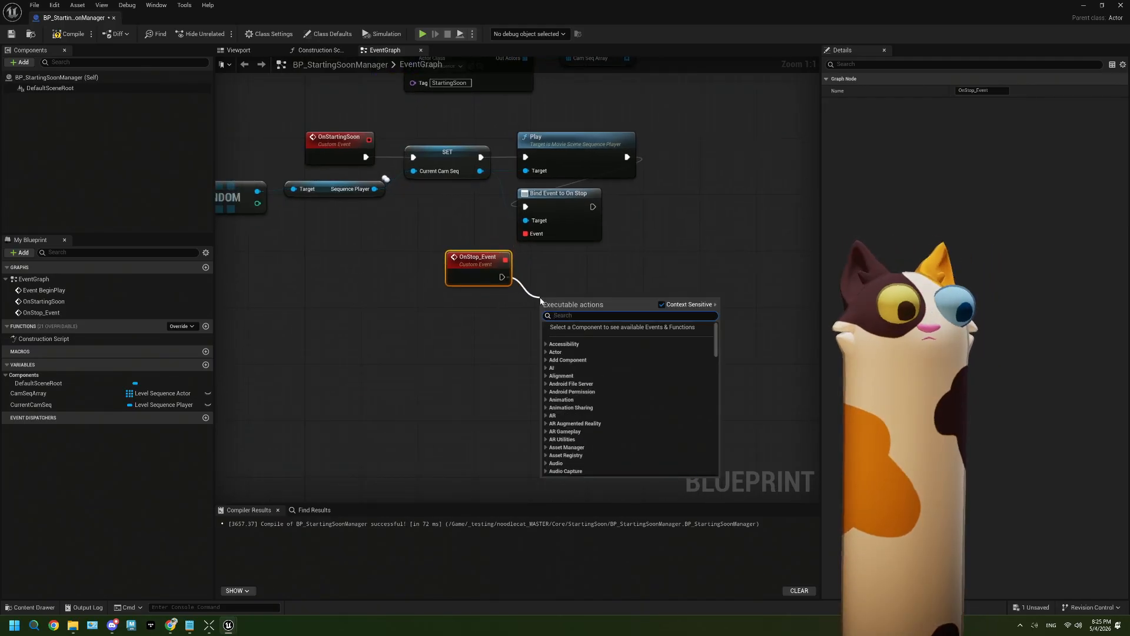
pyautogui.write('on s')
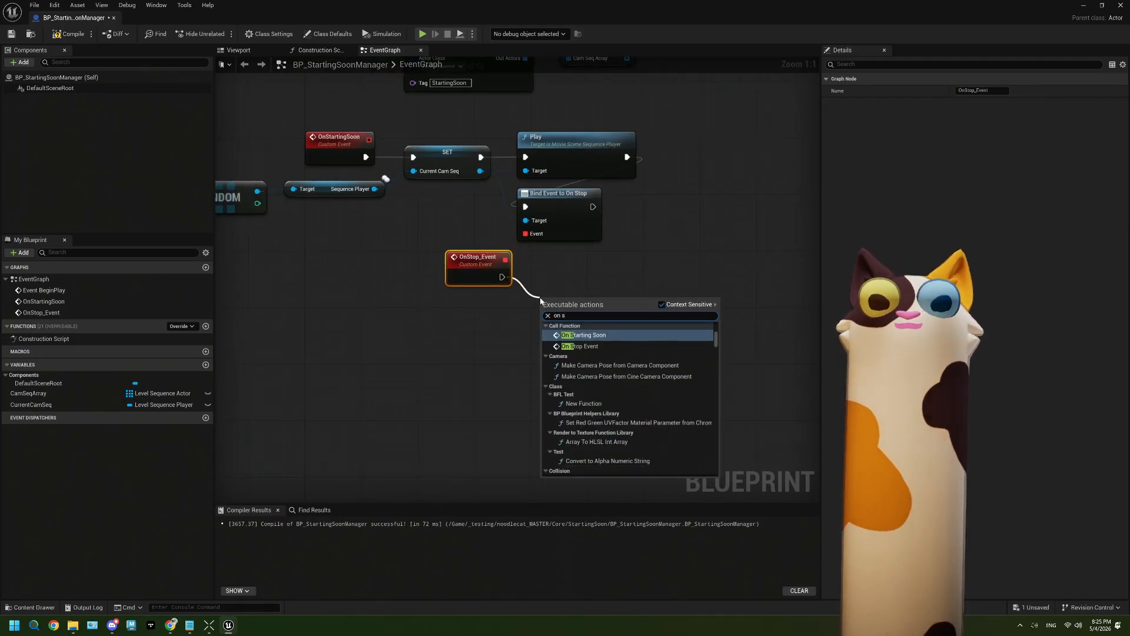
pyautogui.click(600, 339)
pyautogui.moveTo(584, 315); pyautogui.dragTo(577, 271)
pyautogui.moveTo(519, 382); pyautogui.dragTo(565, 388, button='right')
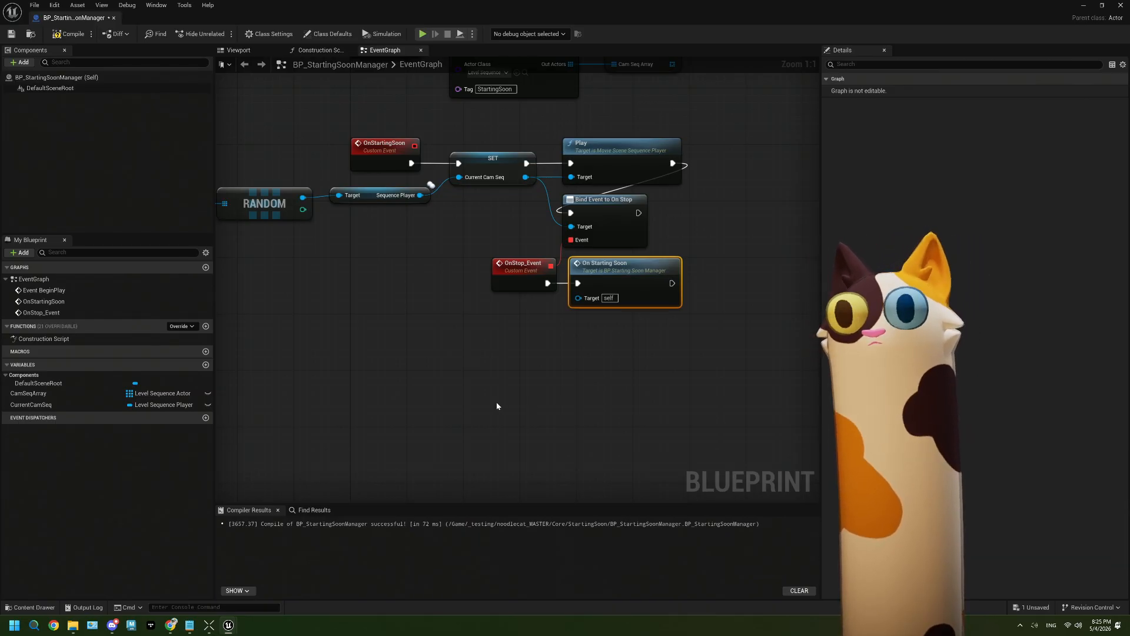
pyautogui.moveTo(457, 337); pyautogui.dragTo(468, 377, button='right')
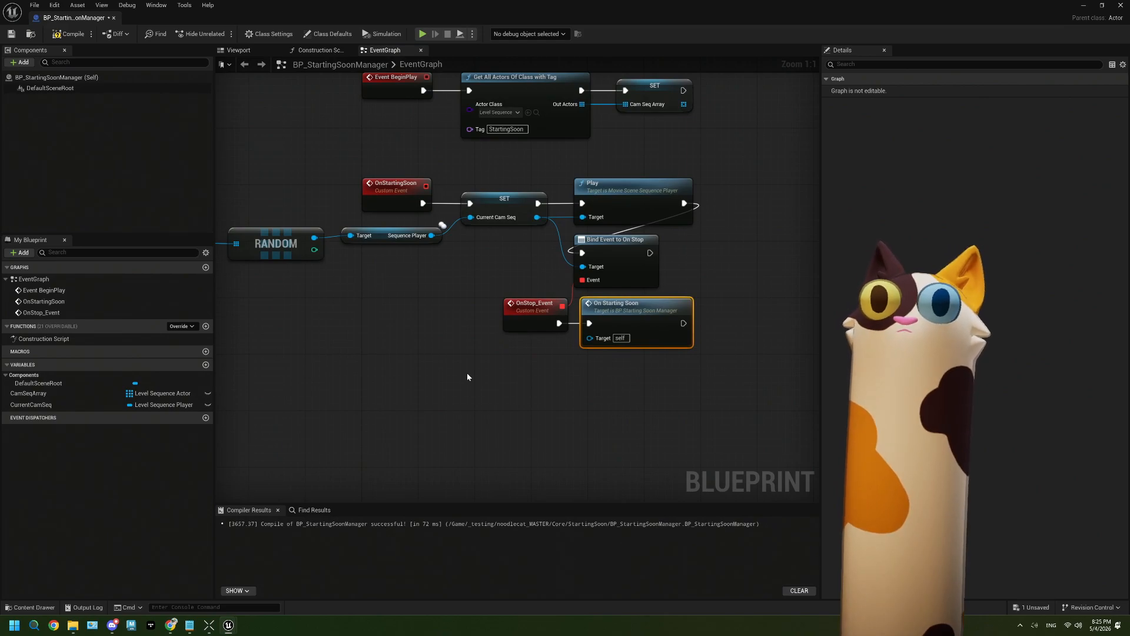
# Add a custom event named OnStartingSoonStop in the empty space below the existing event chains
pyautogui.moveTo(467, 377); pyautogui.dragTo(461, 370, button='right')
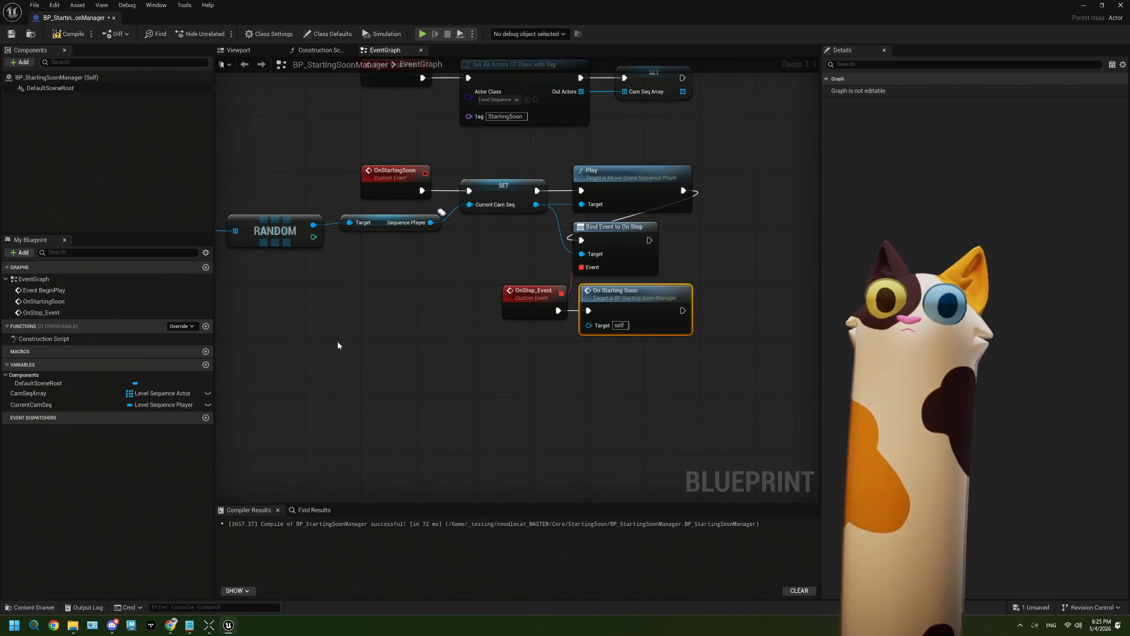
pyautogui.rightClick(372, 357)
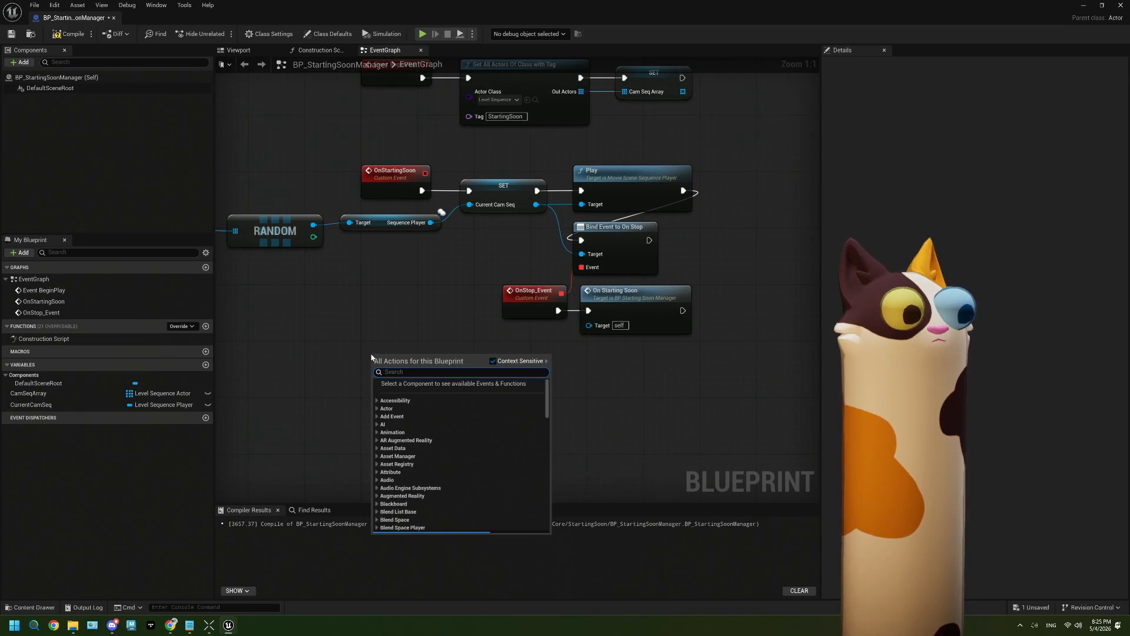
pyautogui.write('custo')
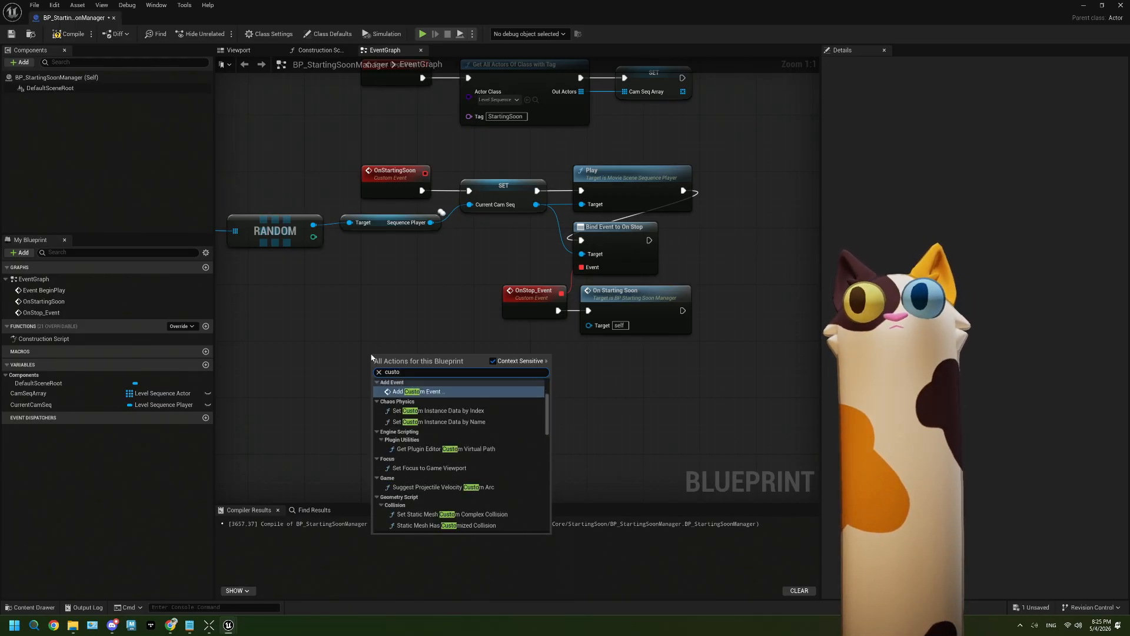
pyautogui.press('Return')
pyautogui.write('OnStart')
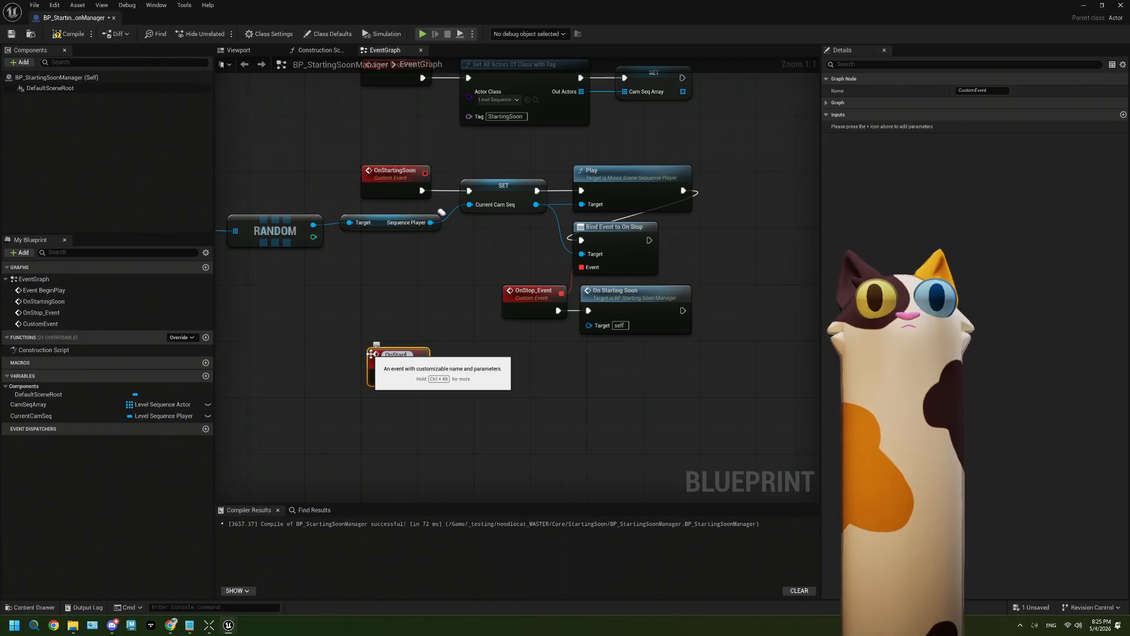
pyautogui.write('ingSoonStop')
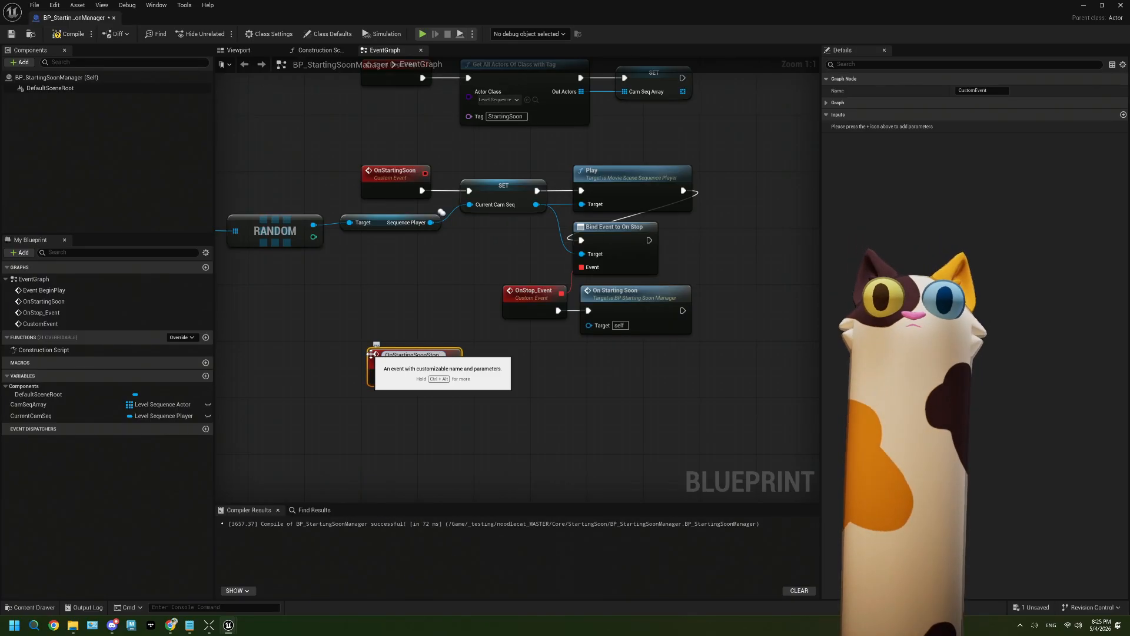
pyautogui.click(402, 433)
# Get CurrentCamSeq beneath OnStartingSoonStop, add a Stop call targeting it, and wire the event's execution output into Stop
pyautogui.moveTo(463, 404); pyautogui.dragTo(405, 324, button='right')
pyautogui.moveTo(36, 416); pyautogui.dragTo(441, 351)
pyautogui.write('stop')
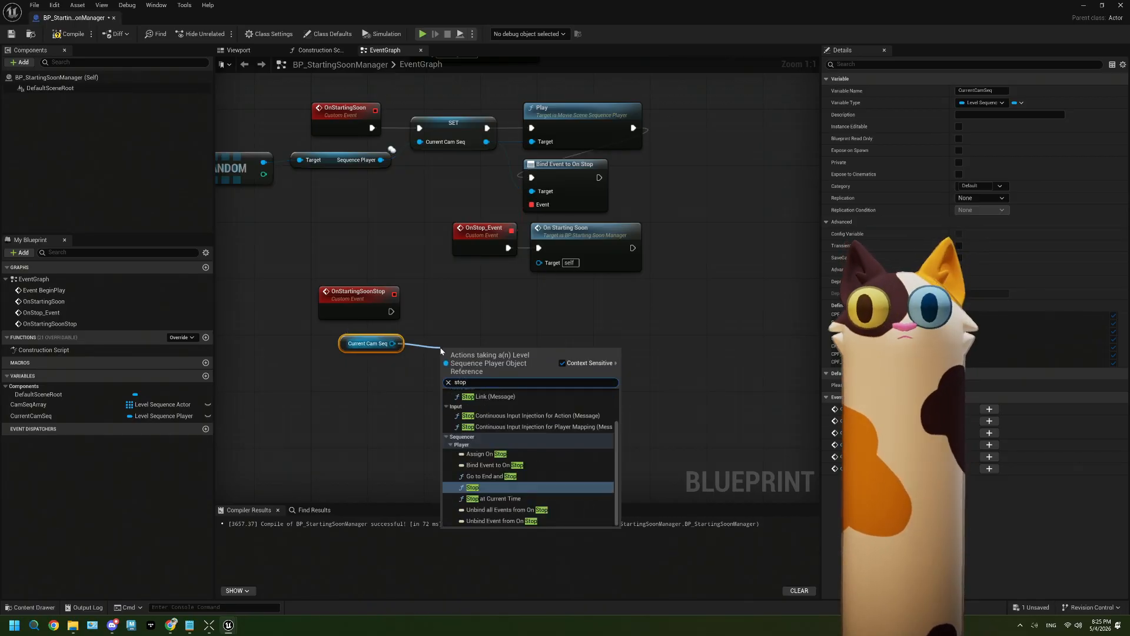
pyautogui.click(472, 488)
pyautogui.moveTo(391, 312); pyautogui.dragTo(461, 312)
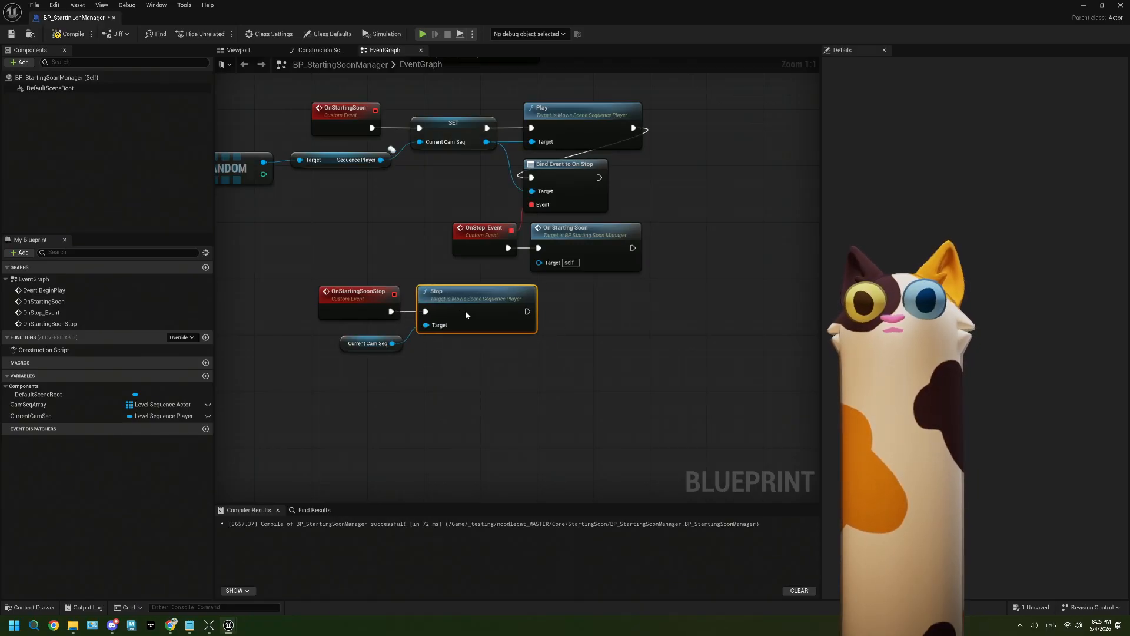
pyautogui.click(400, 344)
pyautogui.scroll(-2, 452, 366)
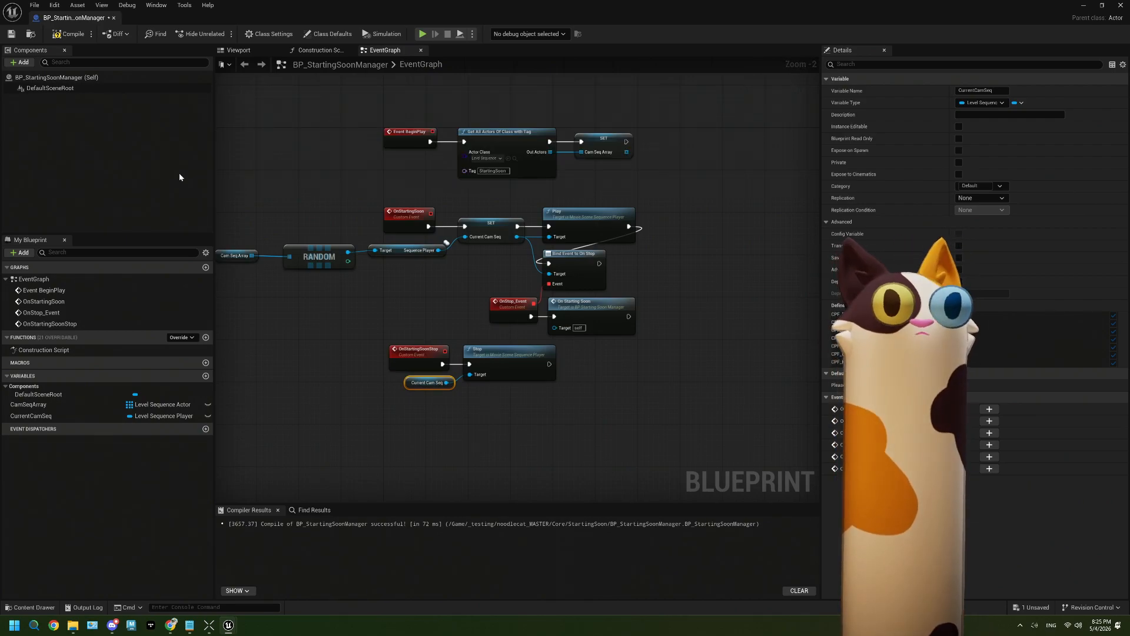
# Compile and save BP_StartingSoonManager and close its Blueprint editor
pyautogui.click(69, 34)
pyautogui.click(12, 34)
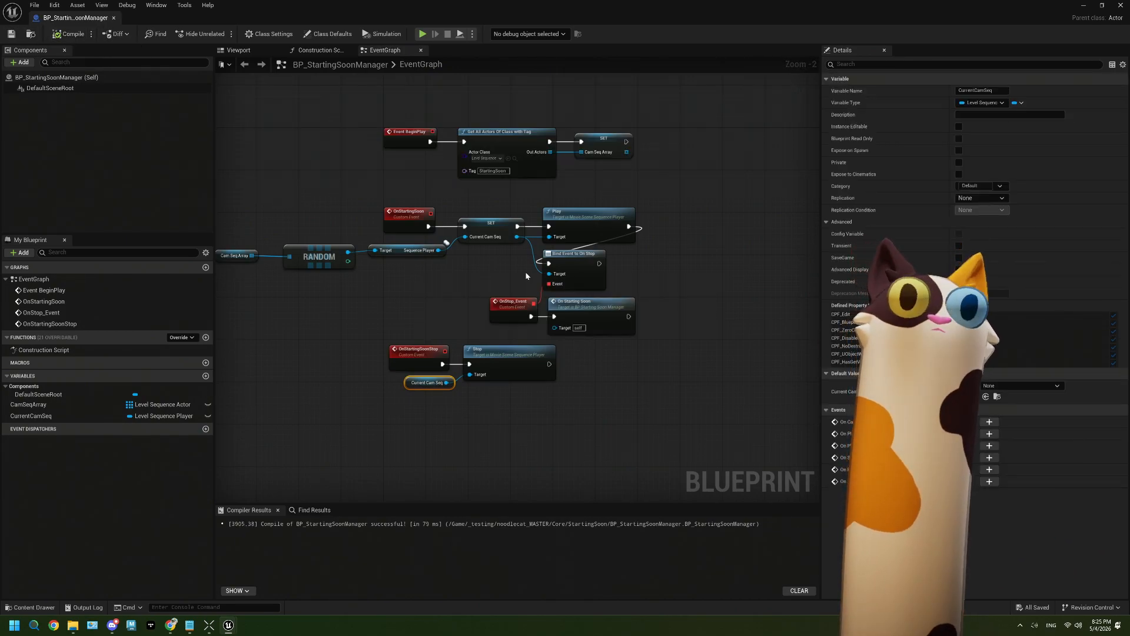
pyautogui.click(1117, 4)
# Clear the details filter for the placed BP_StartingSoonManager actor and set its Location to 0, 0, 0
pyautogui.moveTo(350, 338); pyautogui.dragTo(352, 340)
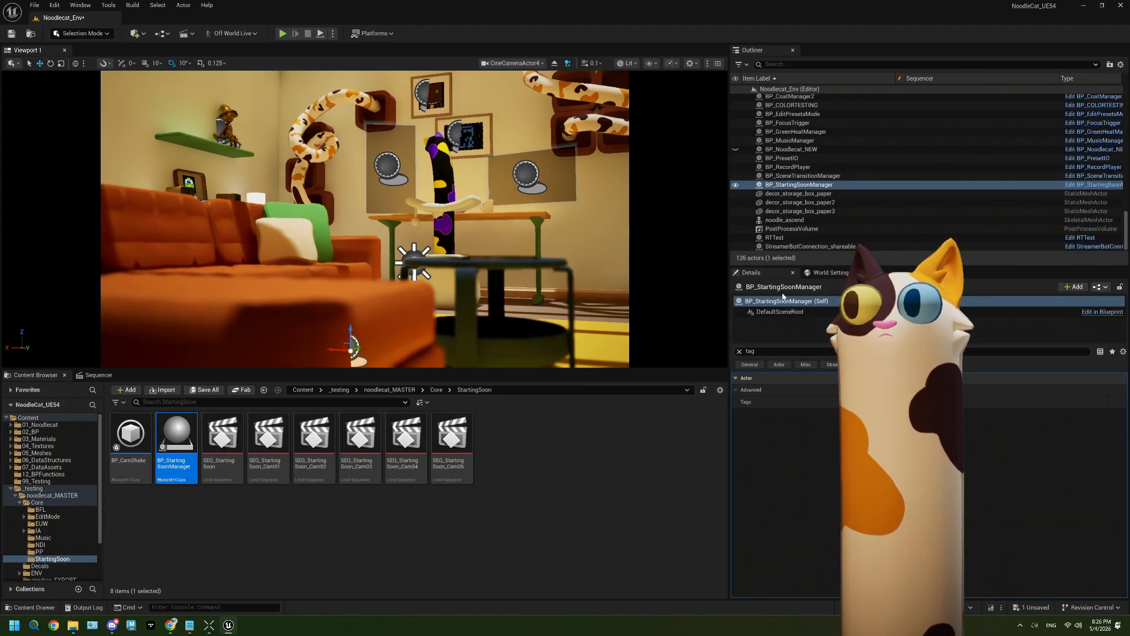
pyautogui.click(739, 351)
pyautogui.click(869, 390)
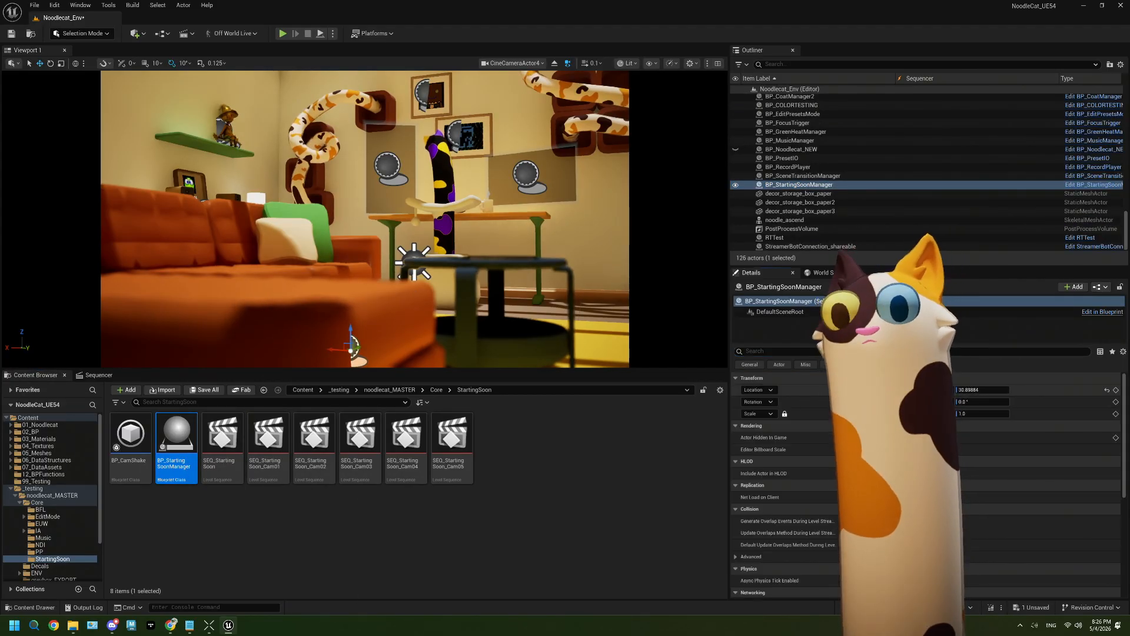
pyautogui.write('0')
pyautogui.press('Tab')
pyautogui.write('0')
pyautogui.press('Tab')
pyautogui.write('0')
pyautogui.press('Tab')
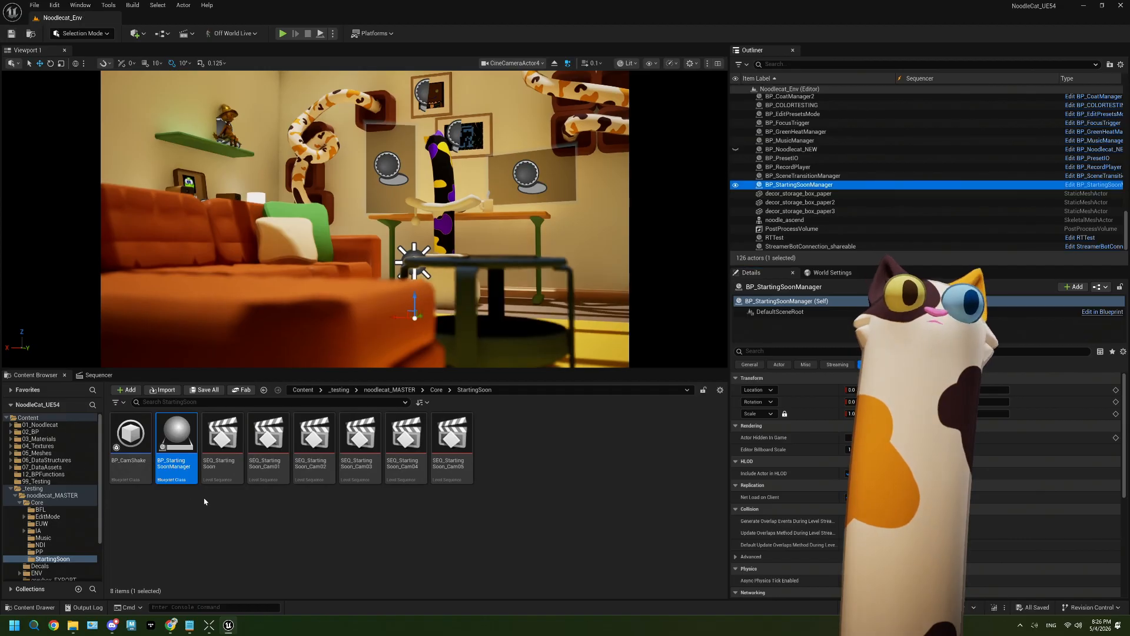
# Reopen BP_StartingSoonManager and move OnStartingSoonStop, Stop and Current Cam Seq together away from the other nodes
pyautogui.doubleClick(176, 439)
pyautogui.scroll(4, 503, 363)
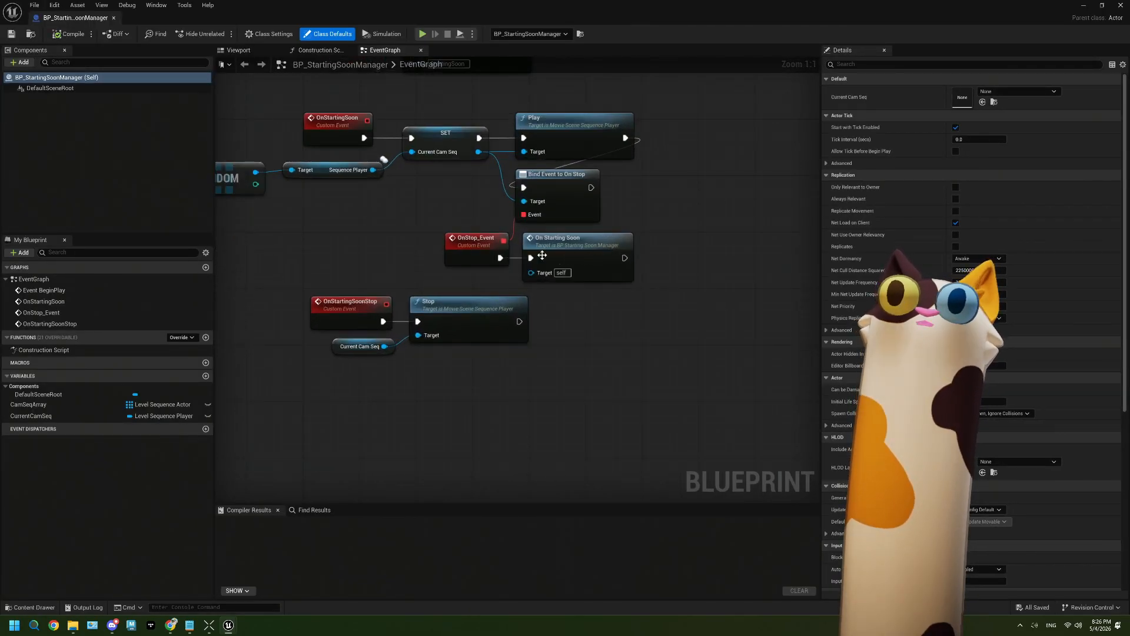
pyautogui.moveTo(473, 392); pyautogui.dragTo(422, 345)
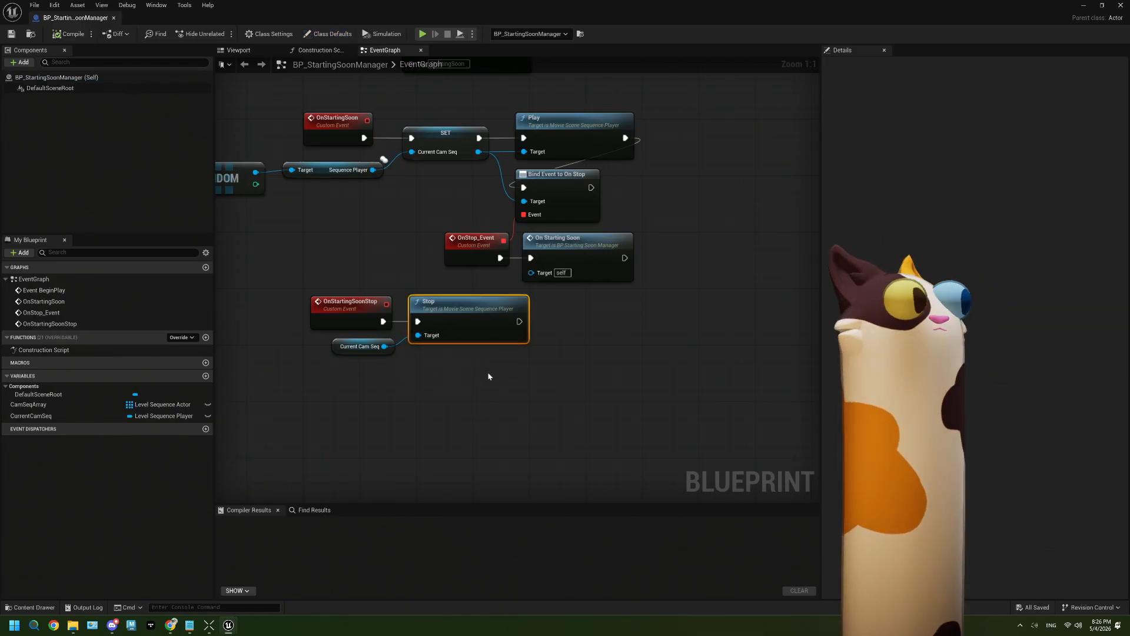
pyautogui.moveTo(519, 409)
pyautogui.mouseDown(button='right')
pyautogui.moveTo(509, 403)
pyautogui.moveTo(531, 399)
pyautogui.mouseUp(button='right')
pyautogui.moveTo(507, 412); pyautogui.dragTo(357, 307)
pyautogui.moveTo(463, 306); pyautogui.dragTo(378, 339)
# Add a Gate node from Stop's execution output and align it beside Stop
pyautogui.moveTo(434, 420); pyautogui.dragTo(426, 357, button='right')
pyautogui.moveTo(439, 288); pyautogui.dragTo(467, 306)
pyautogui.write('gat')
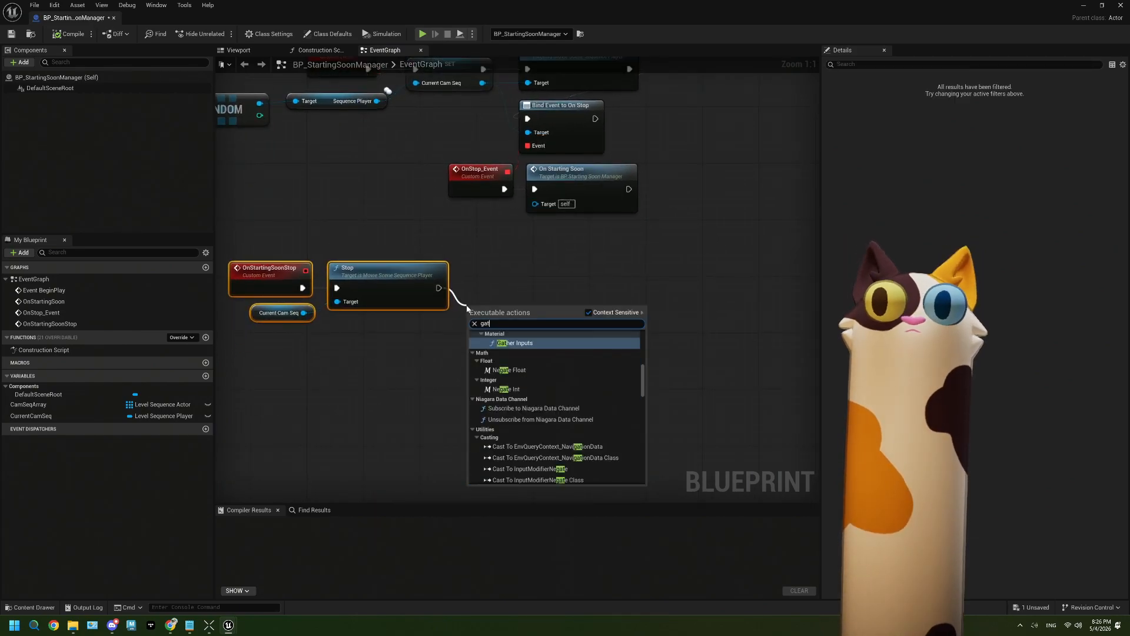
pyautogui.write('e')
pyautogui.click(517, 346)
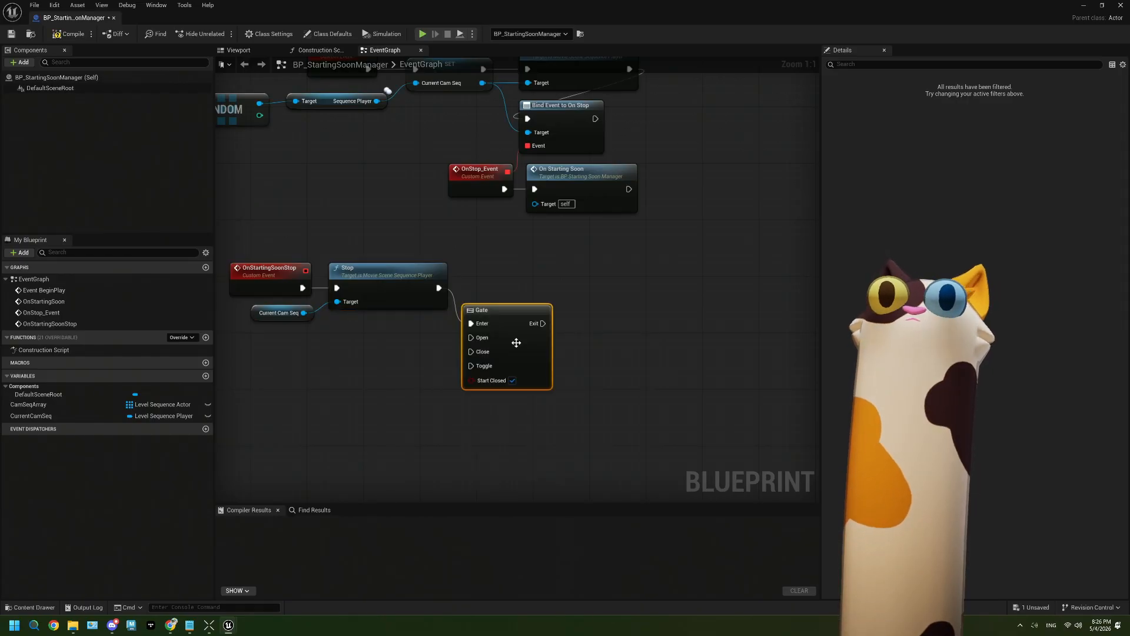
pyautogui.moveTo(517, 346); pyautogui.dragTo(515, 309)
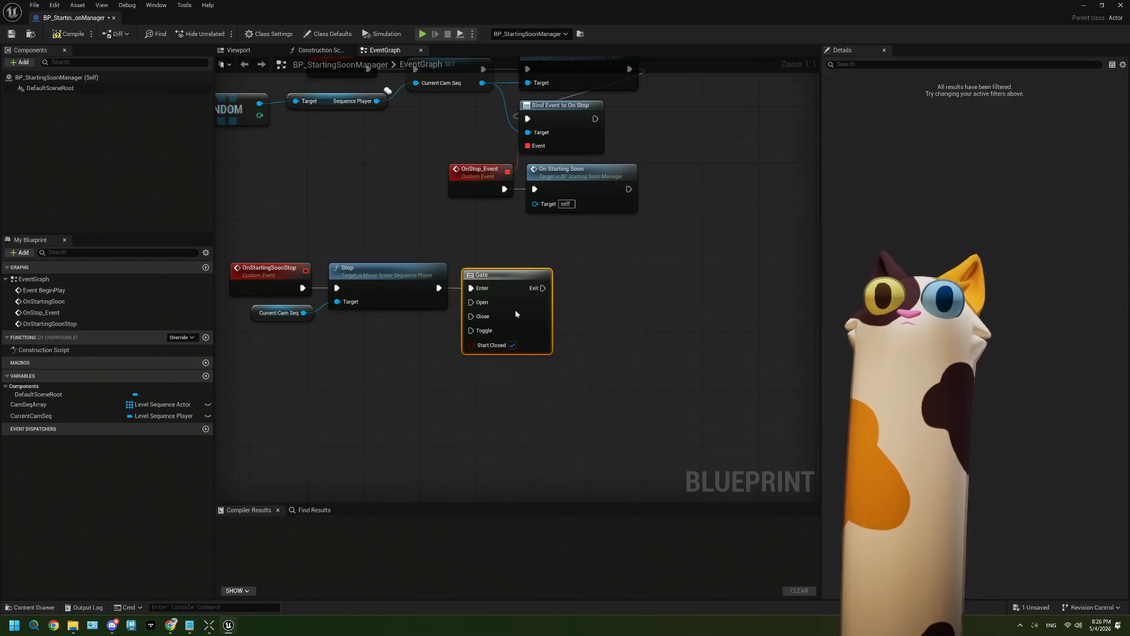
pyautogui.moveTo(503, 375); pyautogui.dragTo(539, 377, button='right')
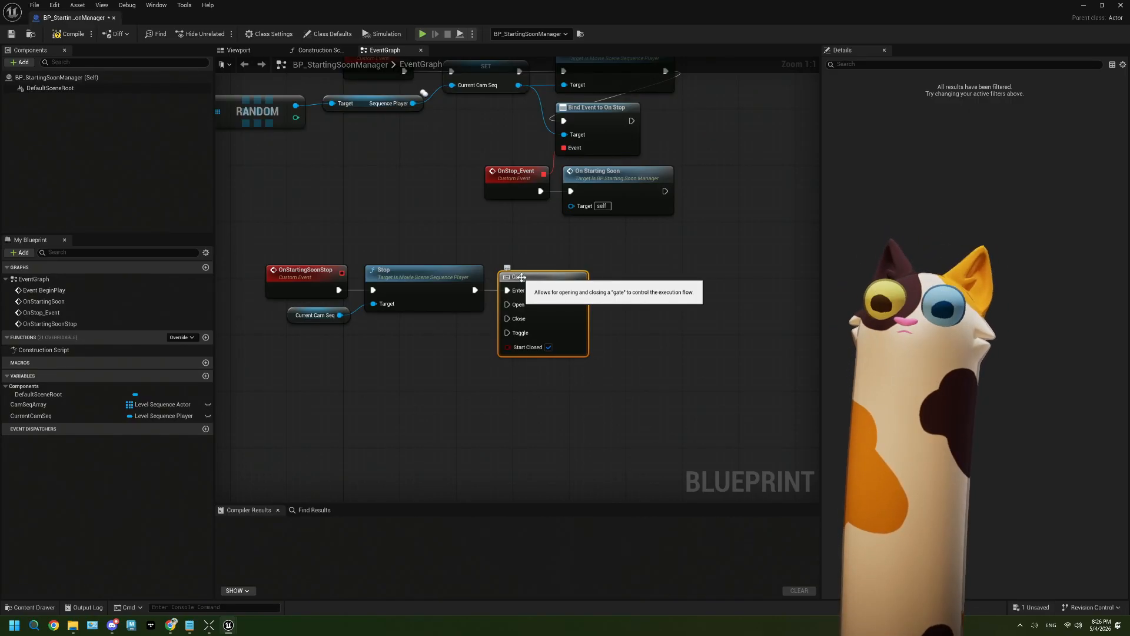
pyautogui.click(615, 352)
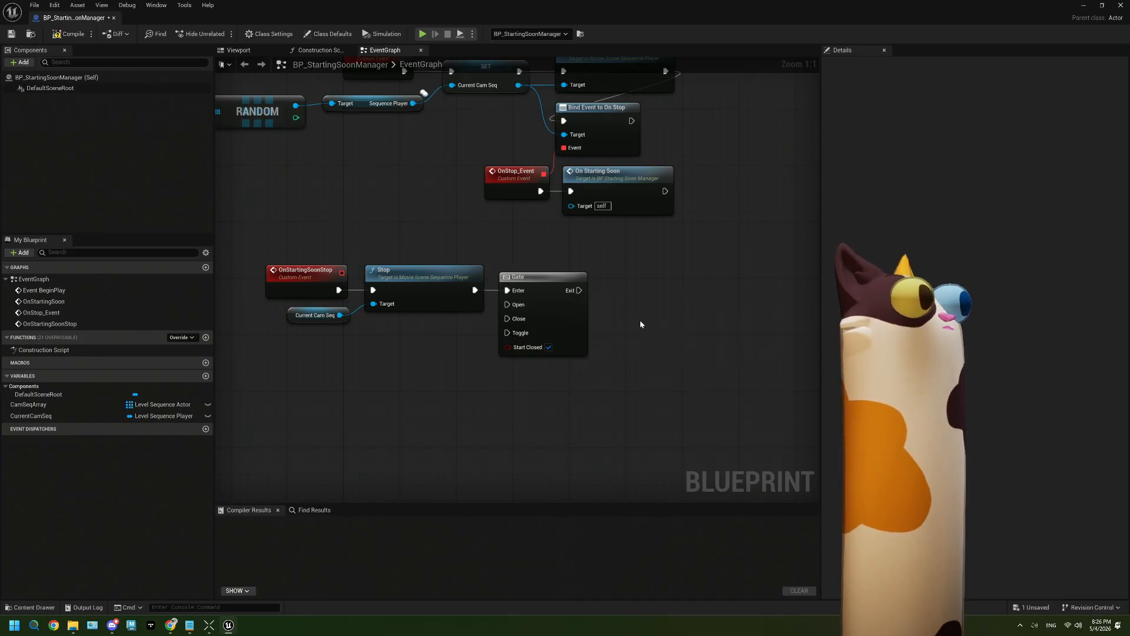
pyautogui.moveTo(641, 324); pyautogui.dragTo(635, 319, button='right')
pyautogui.click(557, 317)
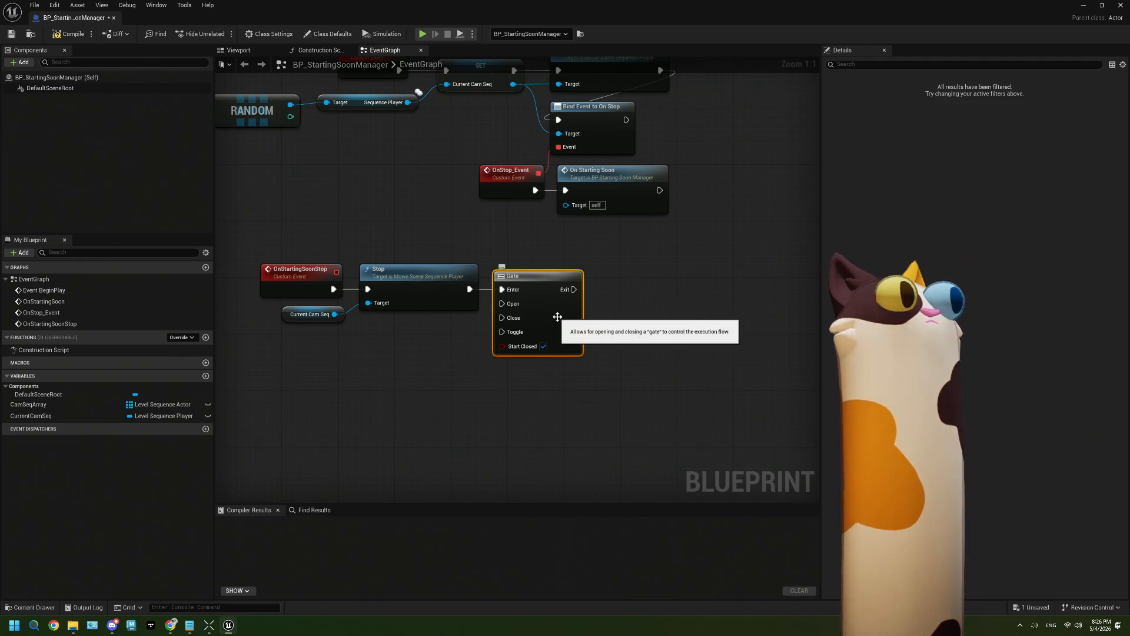
pyautogui.moveTo(626, 317); pyautogui.dragTo(615, 316, button='right')
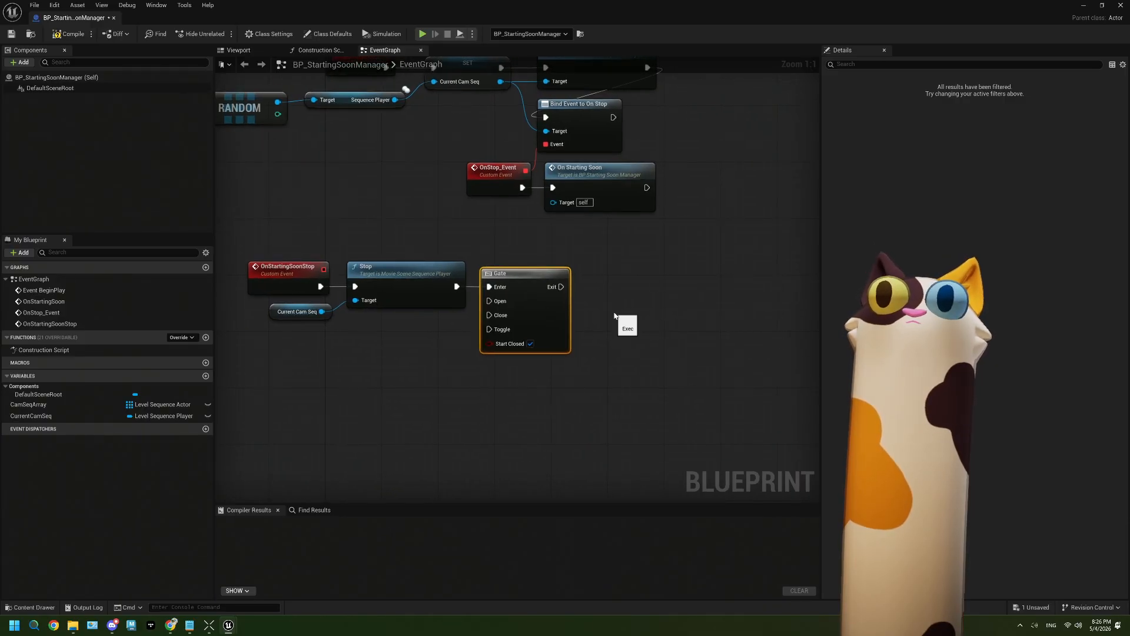
pyautogui.moveTo(534, 391); pyautogui.dragTo(333, 296)
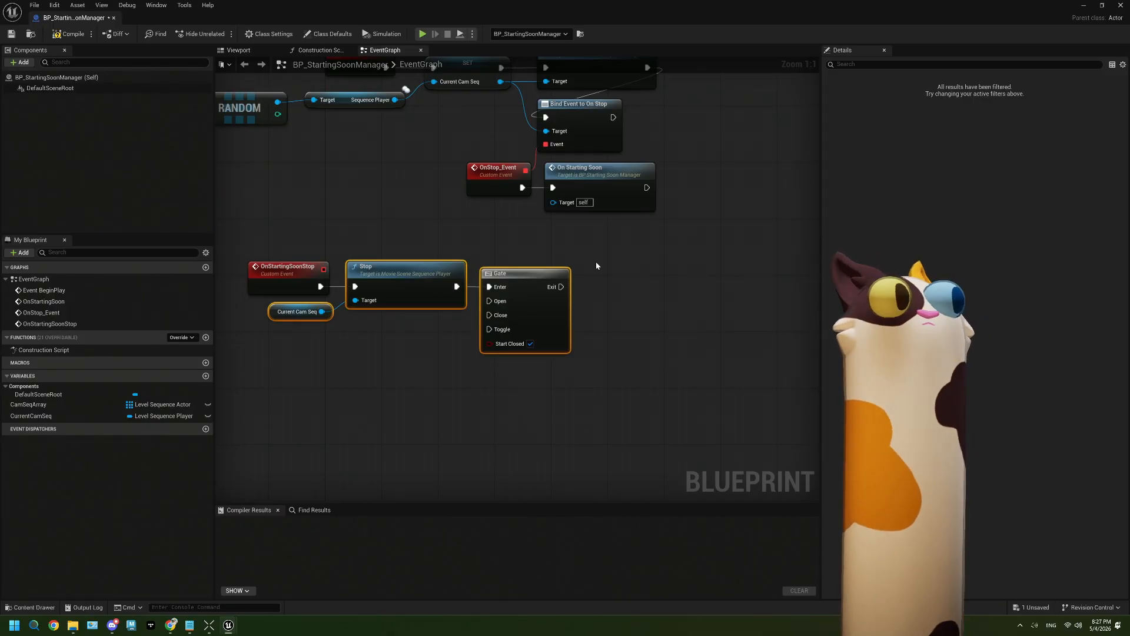
pyautogui.press('Delete')
pyautogui.moveTo(595, 261); pyautogui.dragTo(454, 306, button='right')
pyautogui.hotkey('ctrl', 'z')
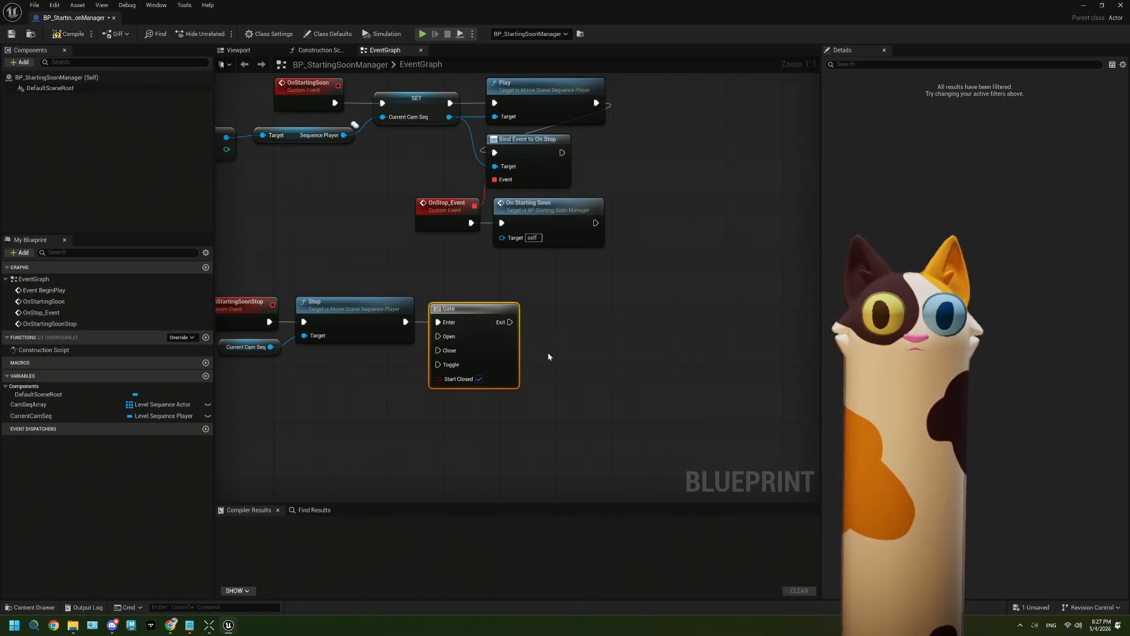
pyautogui.moveTo(552, 337); pyautogui.dragTo(555, 349, button='right')
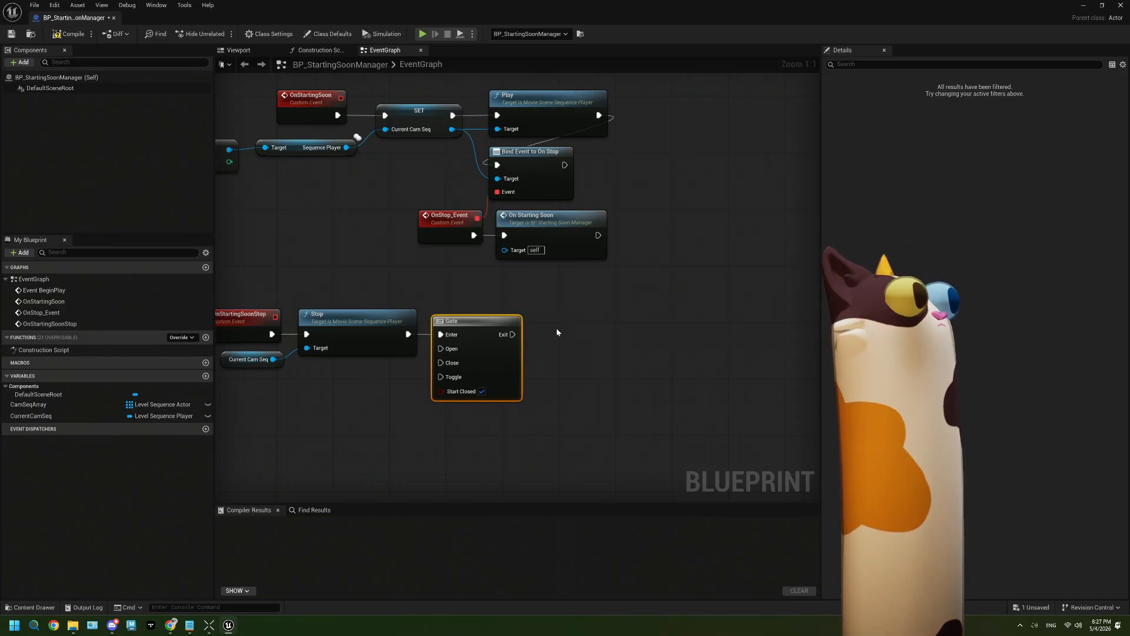
# Place the Gate beneath On Starting Soon, feed its Enter input from OnStop_Event, and break Stop's execution output link
pyautogui.moveTo(506, 357); pyautogui.dragTo(554, 351, button='right')
pyautogui.moveTo(554, 351); pyautogui.dragTo(618, 309)
pyautogui.click(614, 381)
pyautogui.moveTo(567, 386); pyautogui.dragTo(514, 382, button='right')
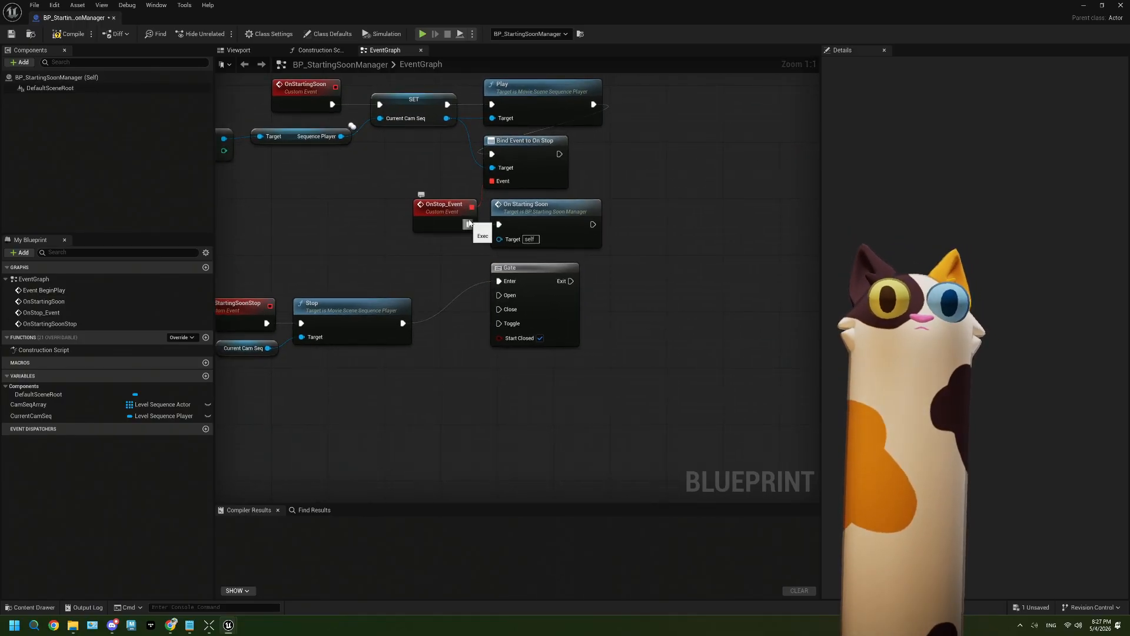
pyautogui.moveTo(469, 224); pyautogui.dragTo(499, 280)
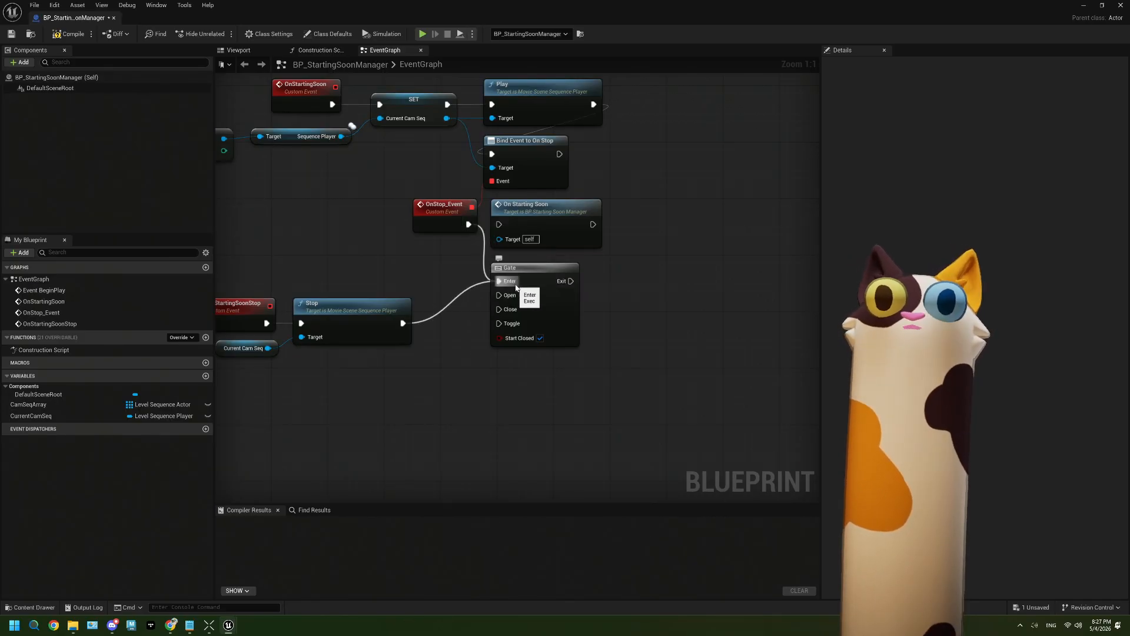
pyautogui.rightClick(406, 324)
pyautogui.click(457, 359)
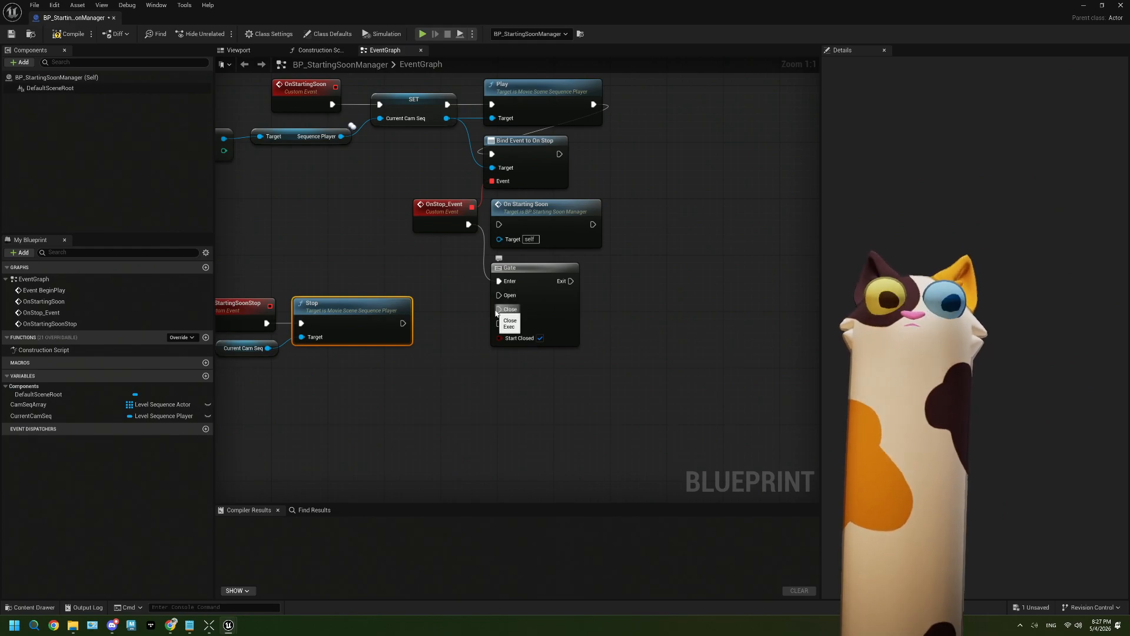
# Wire the Gate's Exit to the On Starting Soon call and align both nodes in a row beside OnStop_Event
pyautogui.moveTo(535, 291); pyautogui.dragTo(499, 285, button='right')
pyautogui.moveTo(506, 215); pyautogui.dragTo(604, 271)
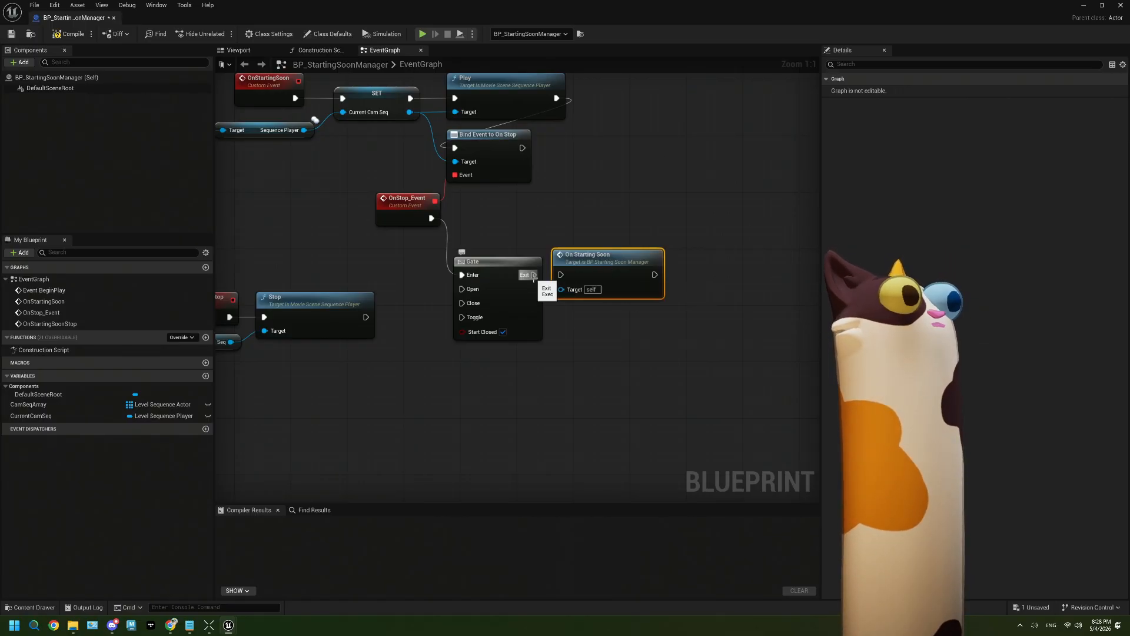
pyautogui.moveTo(534, 274); pyautogui.dragTo(561, 275)
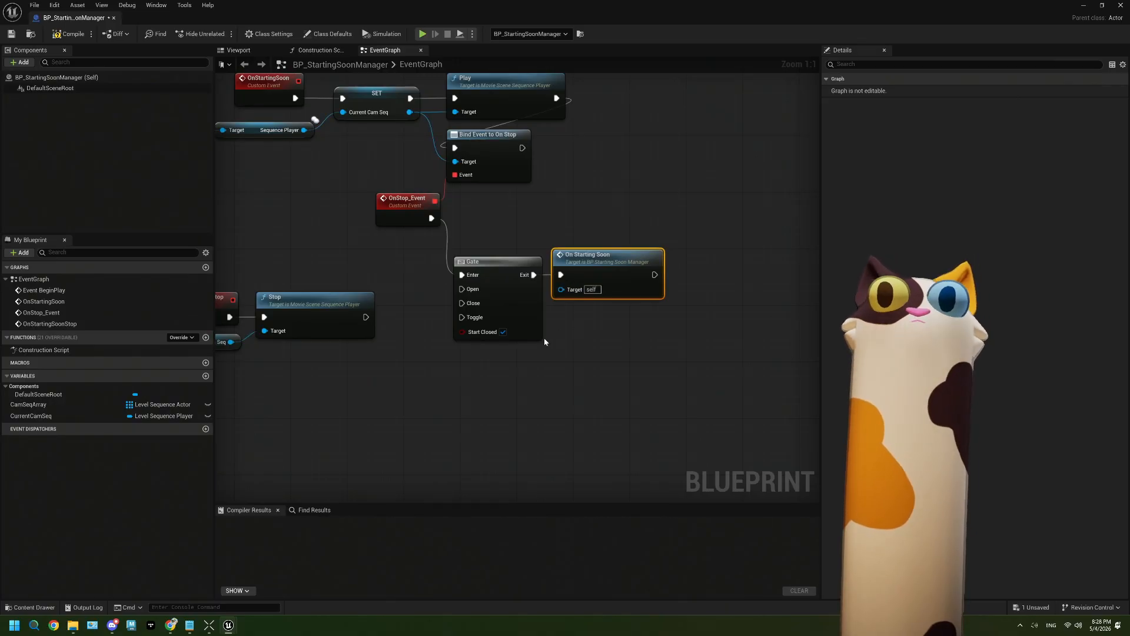
pyautogui.moveTo(545, 337); pyautogui.dragTo(556, 318, button='right')
pyautogui.moveTo(633, 345); pyautogui.dragTo(537, 227)
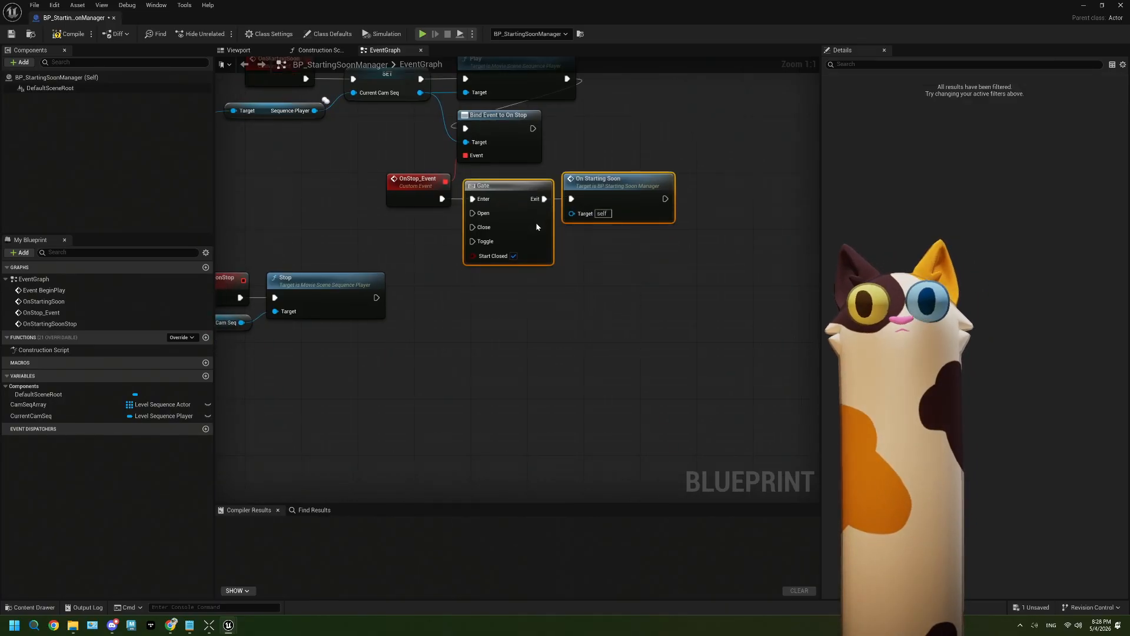
pyautogui.click(553, 331)
pyautogui.moveTo(468, 329); pyautogui.dragTo(584, 315, button='right')
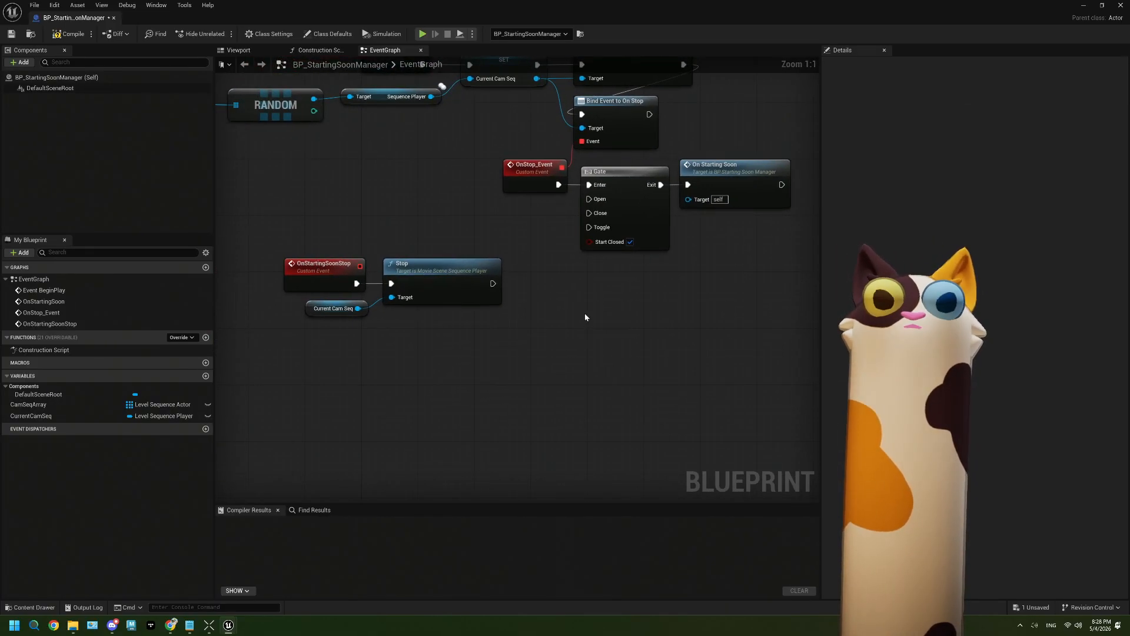
# Wire OnStartingSoonStop directly to the Gate's Close input and delete the Stop and Current Cam Seq nodes
pyautogui.moveTo(530, 260); pyautogui.dragTo(289, 318)
pyautogui.moveTo(462, 281); pyautogui.dragTo(484, 248)
pyautogui.moveTo(469, 308); pyautogui.dragTo(588, 213)
pyautogui.press('Delete')
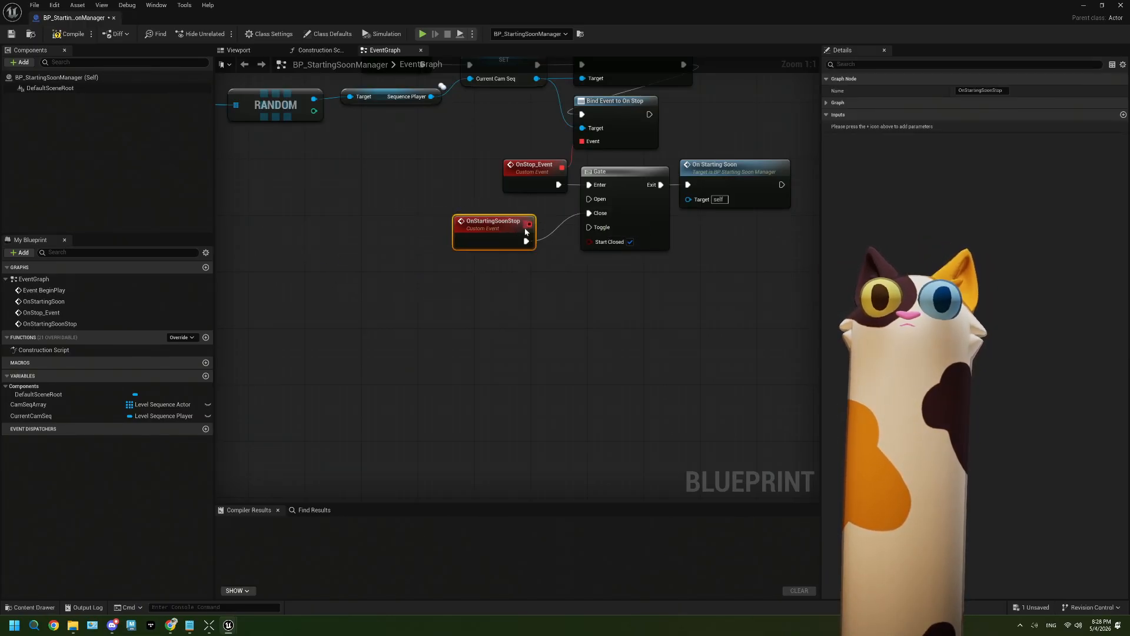
# Reposition OnStartingSoonStop lower, just beneath OnStop_Event and beside the Gate
pyautogui.moveTo(505, 225); pyautogui.dragTo(511, 260)
pyautogui.moveTo(422, 238); pyautogui.dragTo(474, 275, button='right')
pyautogui.moveTo(357, 219)
pyautogui.mouseDown(button='right')
pyautogui.moveTo(461, 211)
pyautogui.moveTo(340, 231)
pyautogui.mouseUp(button='right')
pyautogui.moveTo(445, 246); pyautogui.dragTo(366, 262, button='right')
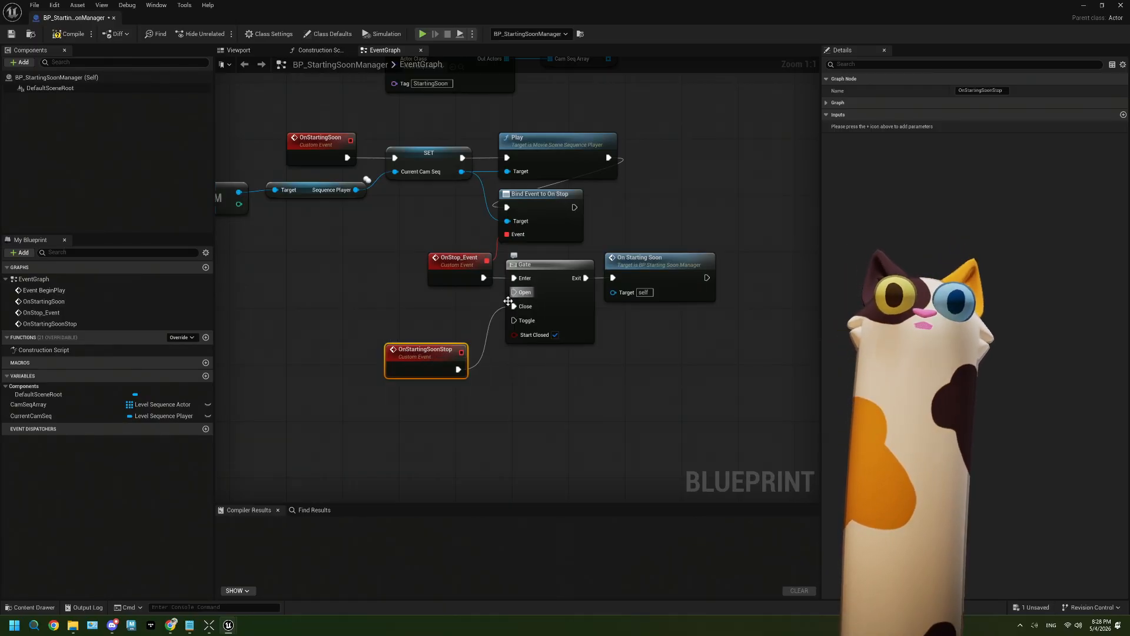
pyautogui.moveTo(414, 368); pyautogui.dragTo(429, 367)
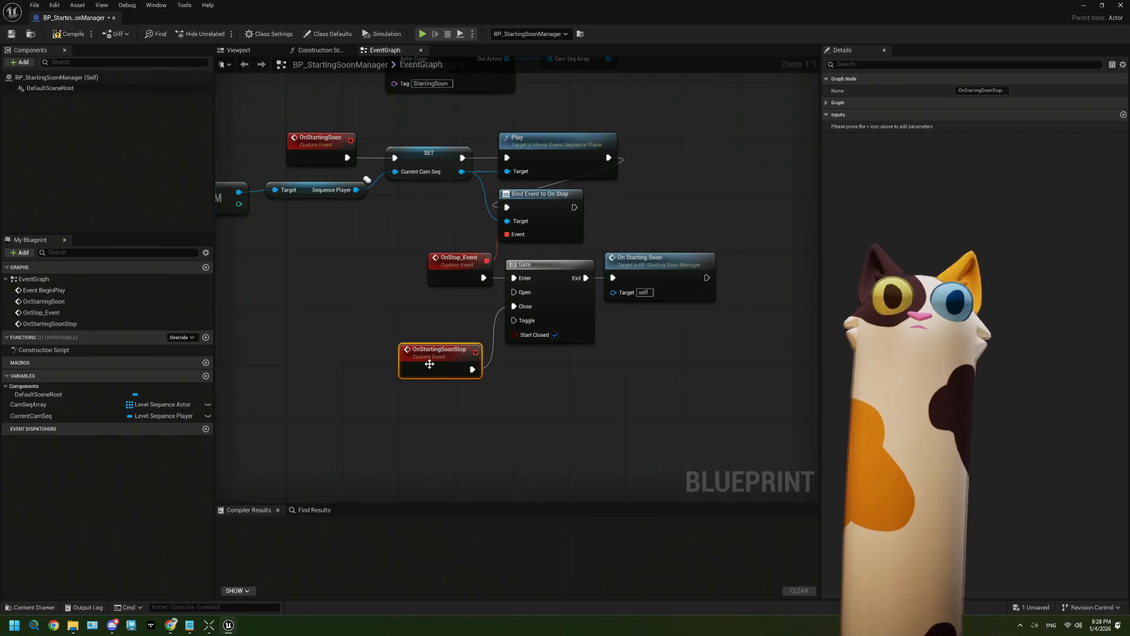
pyautogui.click(306, 148)
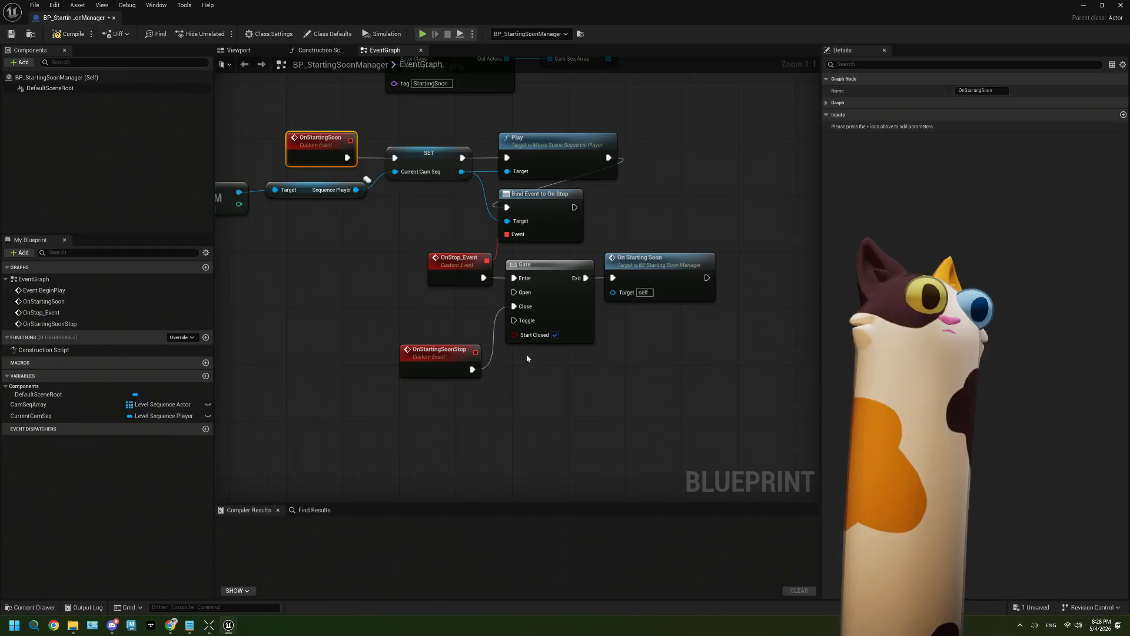
pyautogui.moveTo(513, 291); pyautogui.dragTo(422, 316)
pyautogui.write('cust')
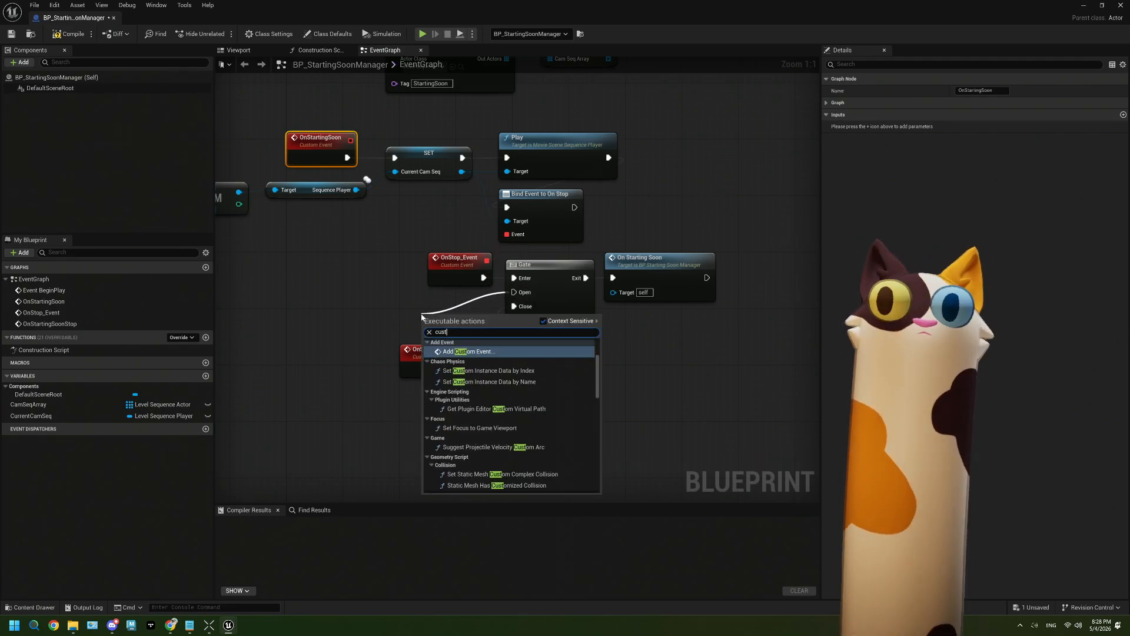
pyautogui.press('Return')
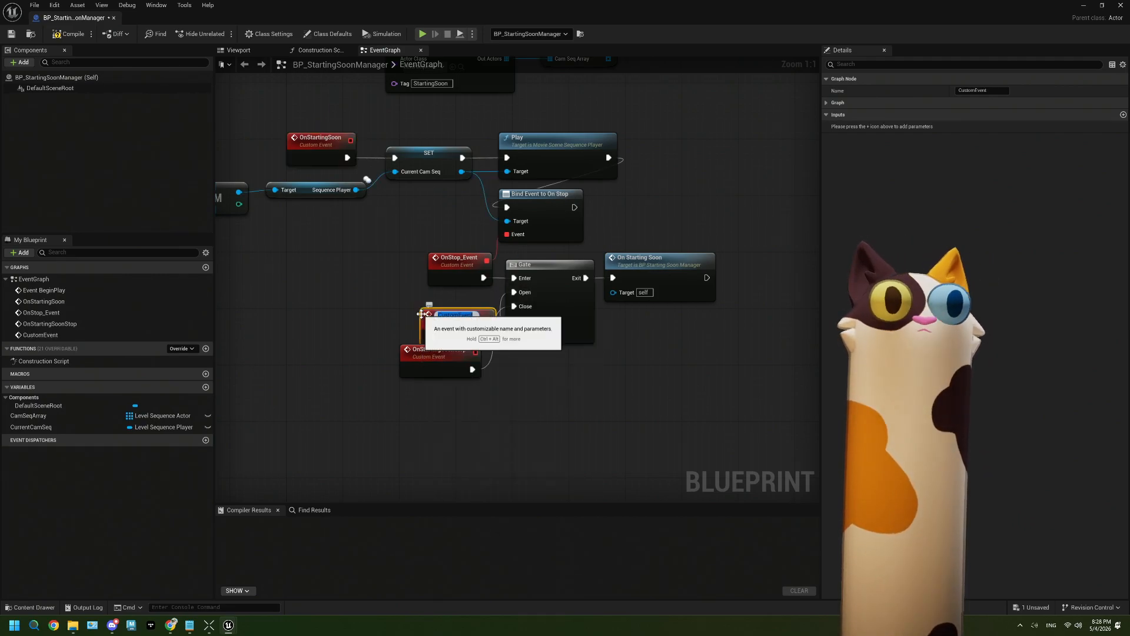
pyautogui.write('Start')
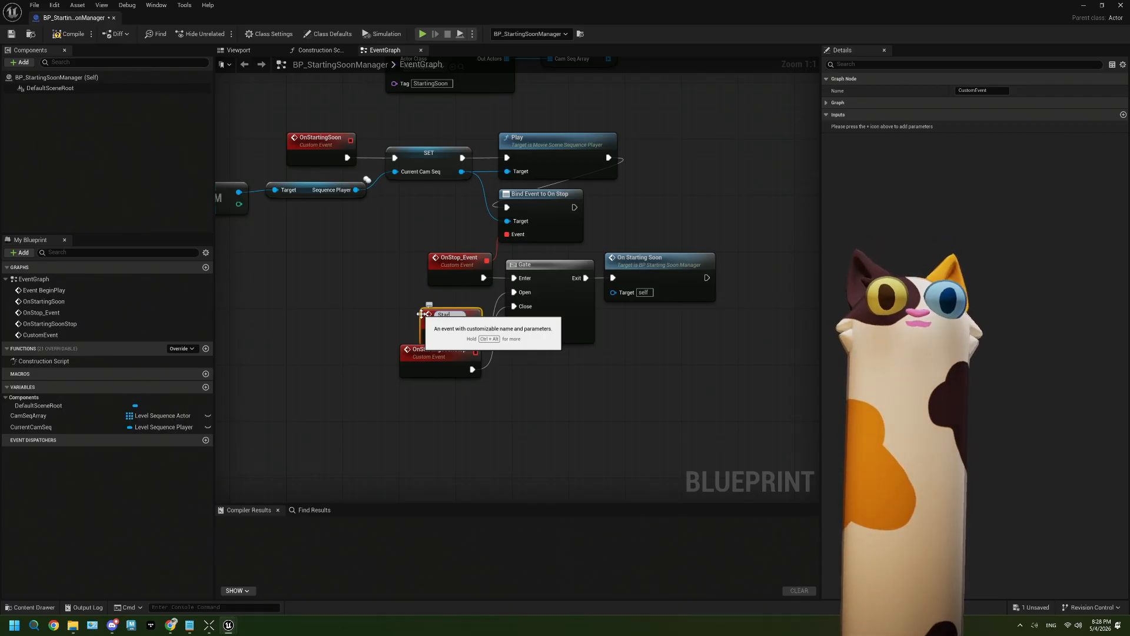
pyautogui.write('StartingSo')
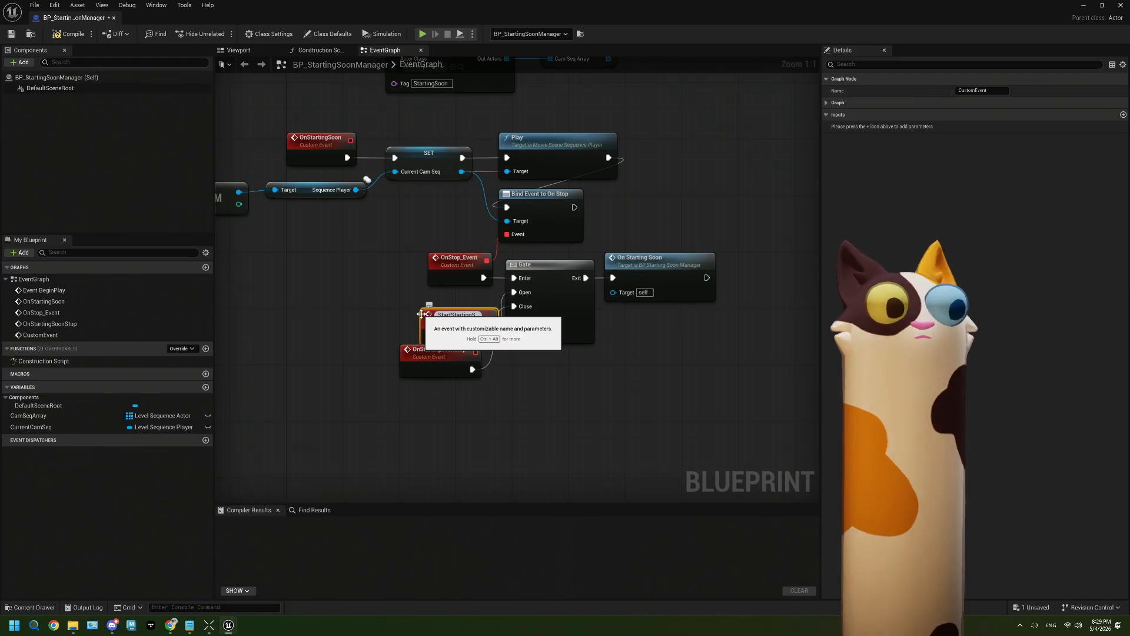
pyautogui.press('BackSpace')
pyautogui.press('BackSpace')
pyautogui.press('BackSpace')
pyautogui.press('BackSpace')
pyautogui.press('BackSpace')
pyautogui.press('BackSpace')
pyautogui.press('BackSpace')
pyautogui.press('BackSpace')
pyautogui.press('BackSpace')
pyautogui.press('BackSpace')
pyautogui.press('BackSpace')
pyautogui.press('BackSpace')
pyautogui.press('BackSpace')
pyautogui.press('BackSpace')
pyautogui.press('BackSpace')
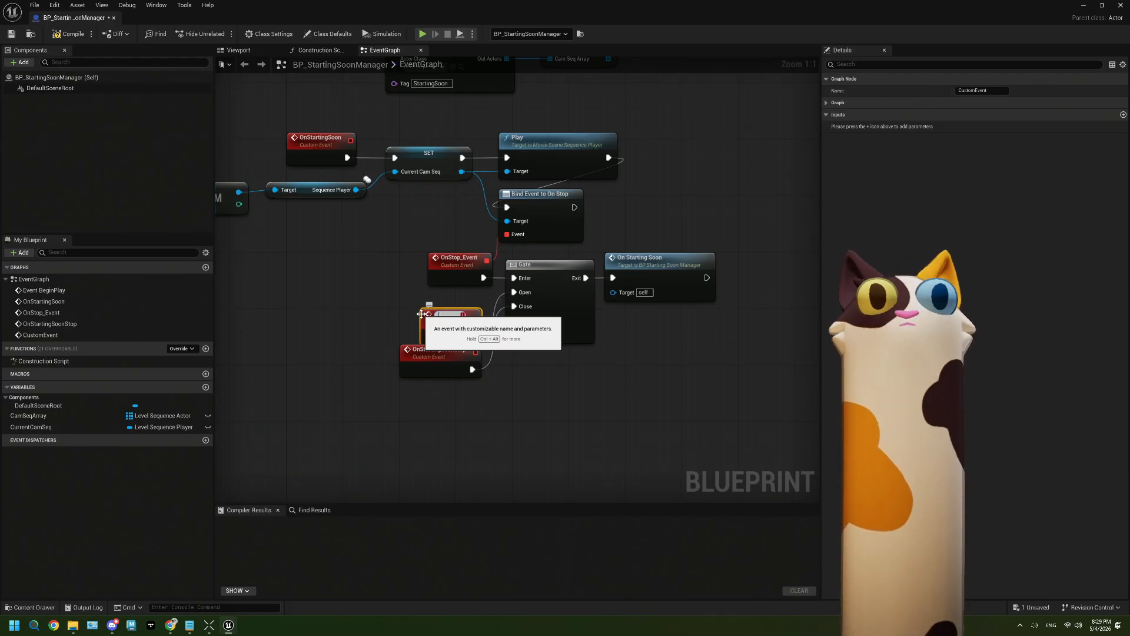
pyautogui.click(440, 323)
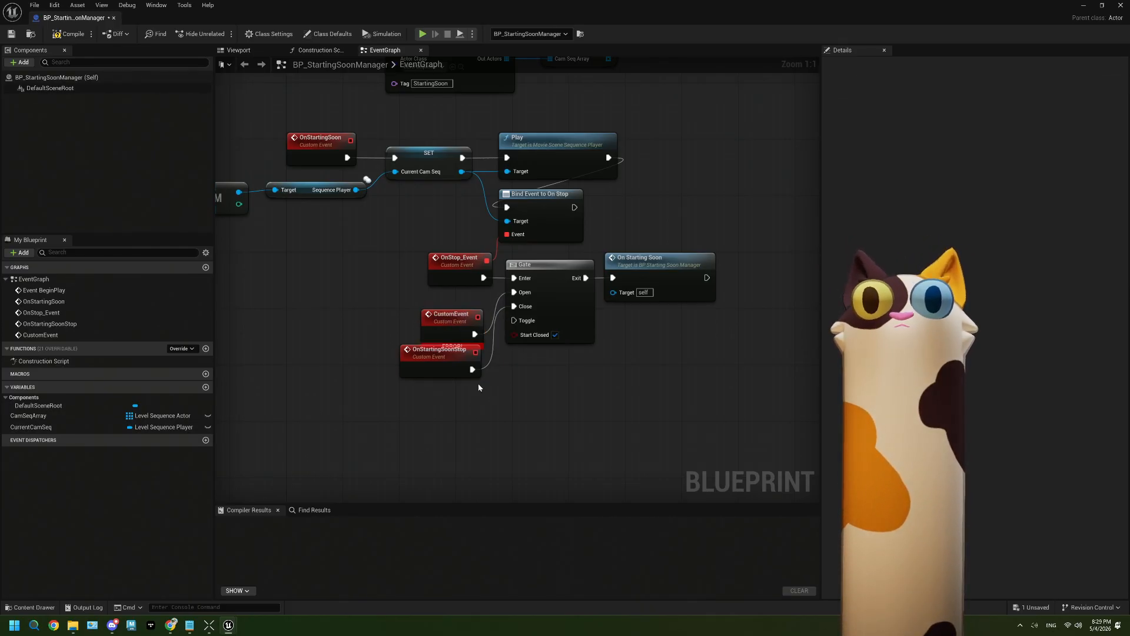
pyautogui.press('Delete')
# Rename the OnStartingSoon custom event to ChangeCamSeq, and compile and save the blueprint
pyautogui.click(334, 154)
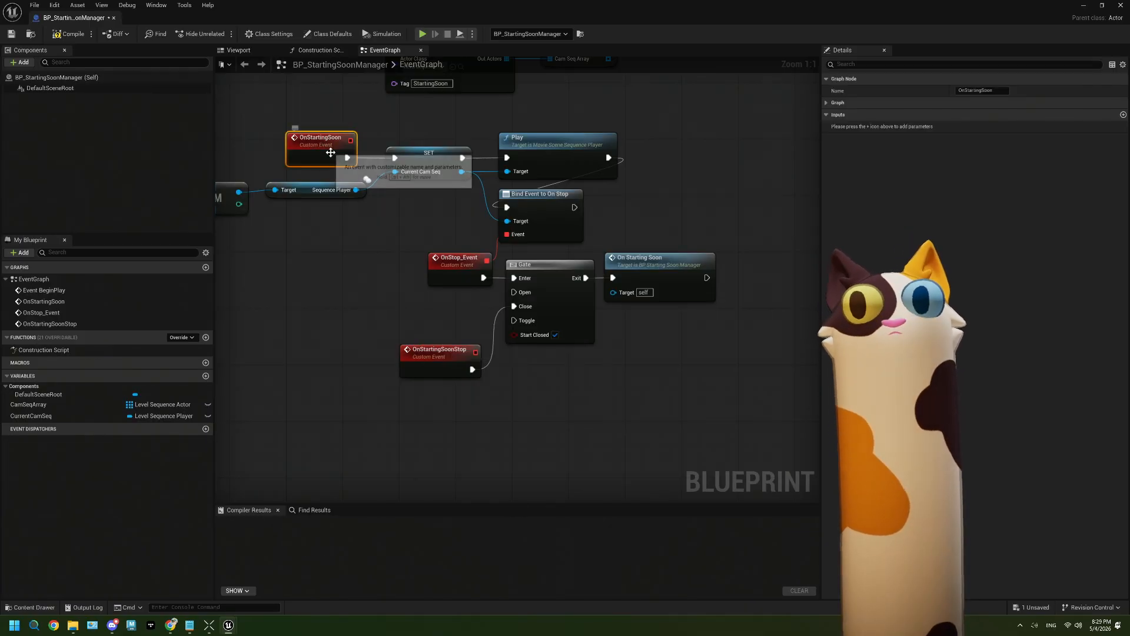
pyautogui.press('F2')
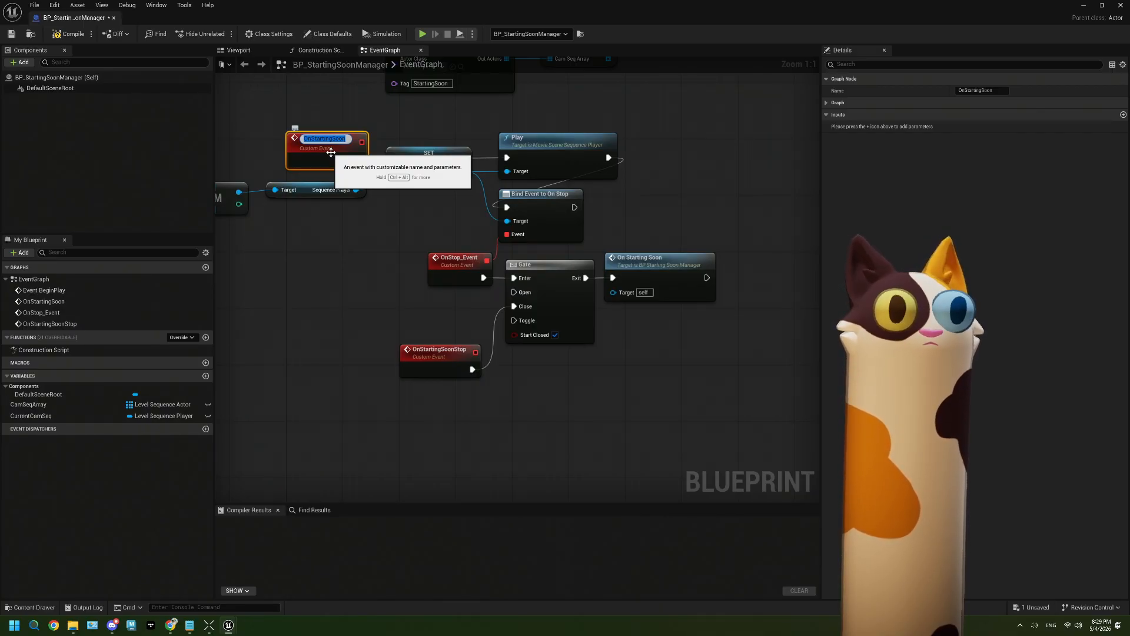
pyautogui.press('BackSpace')
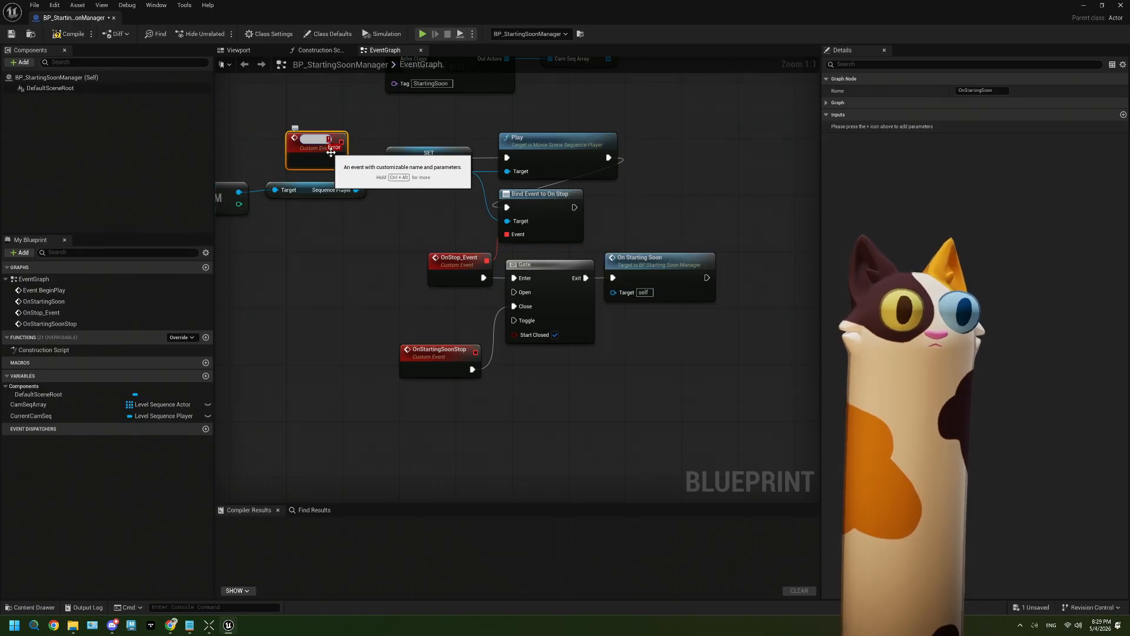
pyautogui.write('Chan')
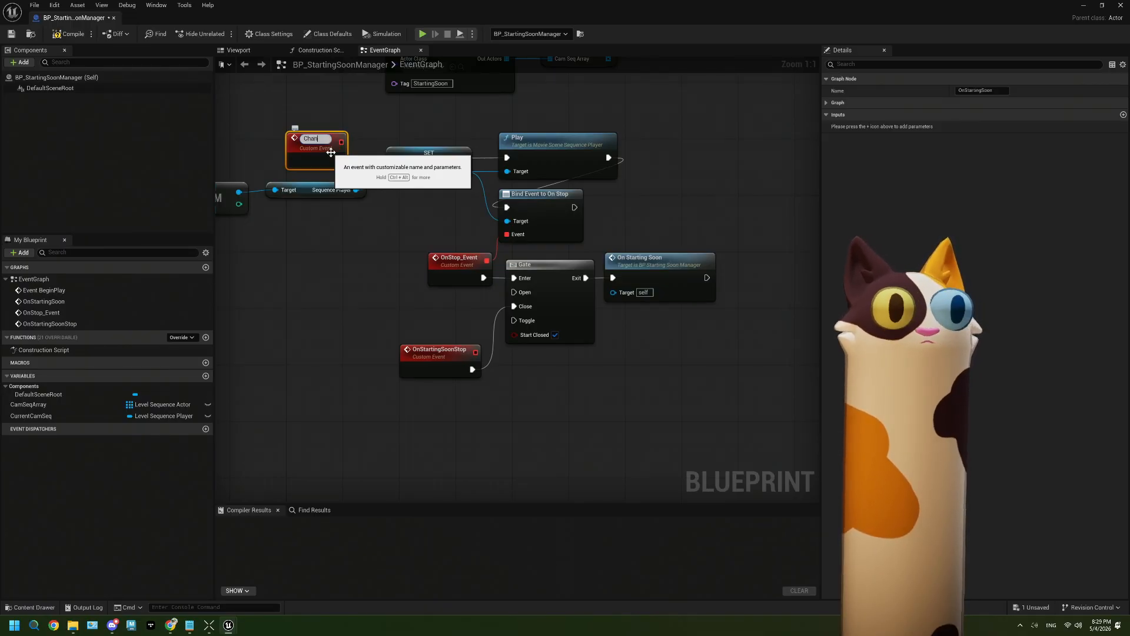
pyautogui.write('geCurr')
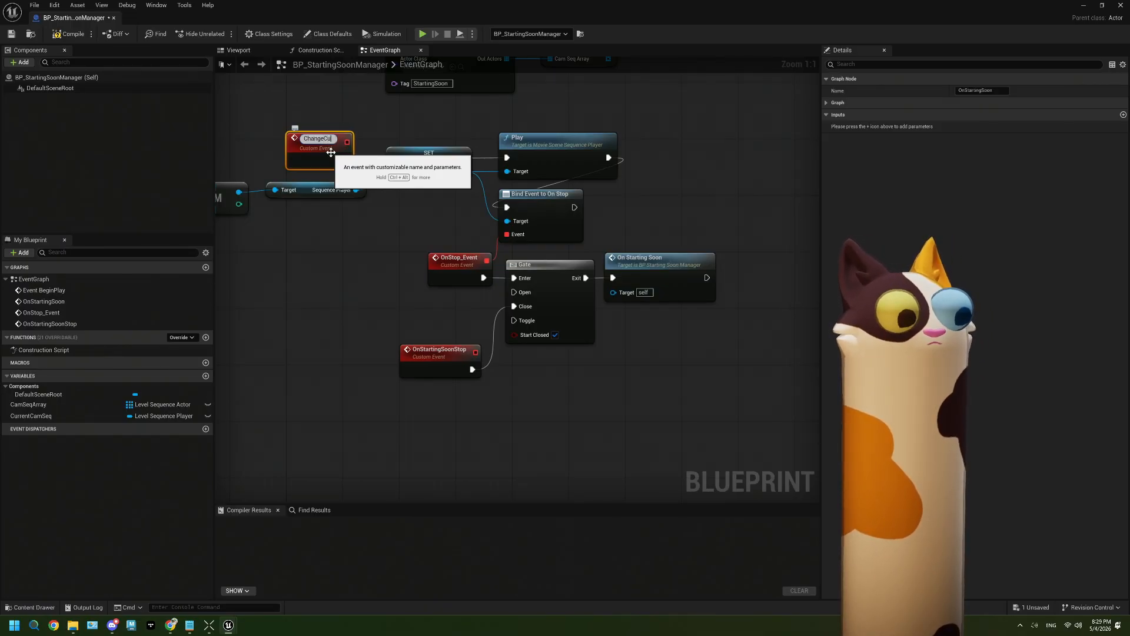
pyautogui.press('BackSpace')
pyautogui.press('BackSpace')
pyautogui.press('BackSpace')
pyautogui.press('BackSpace')
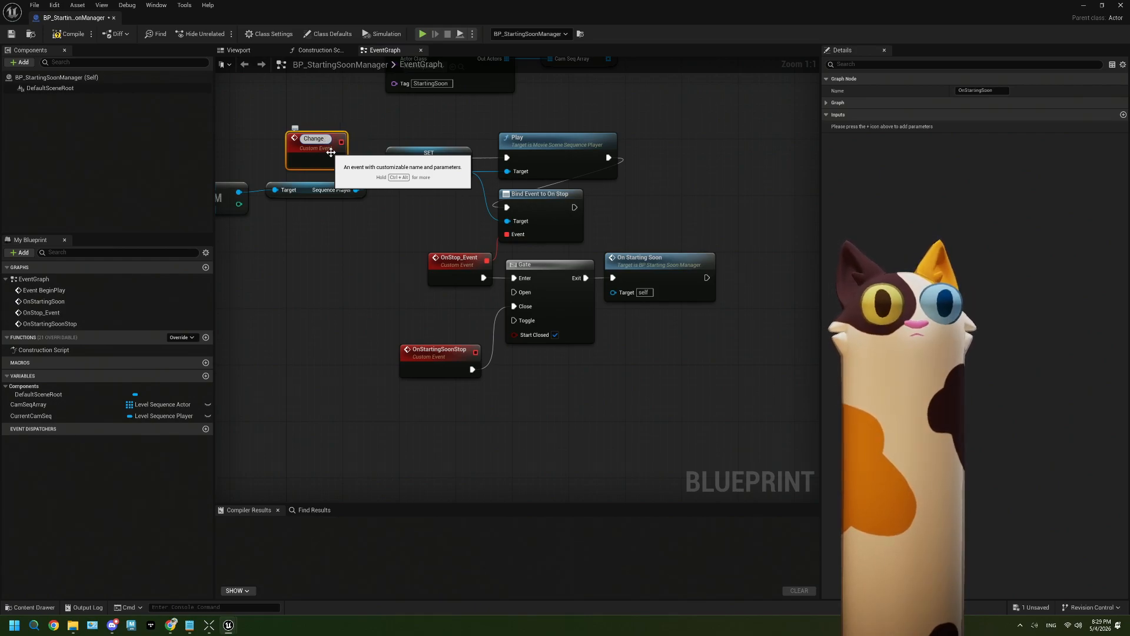
pyautogui.write('CamSeq')
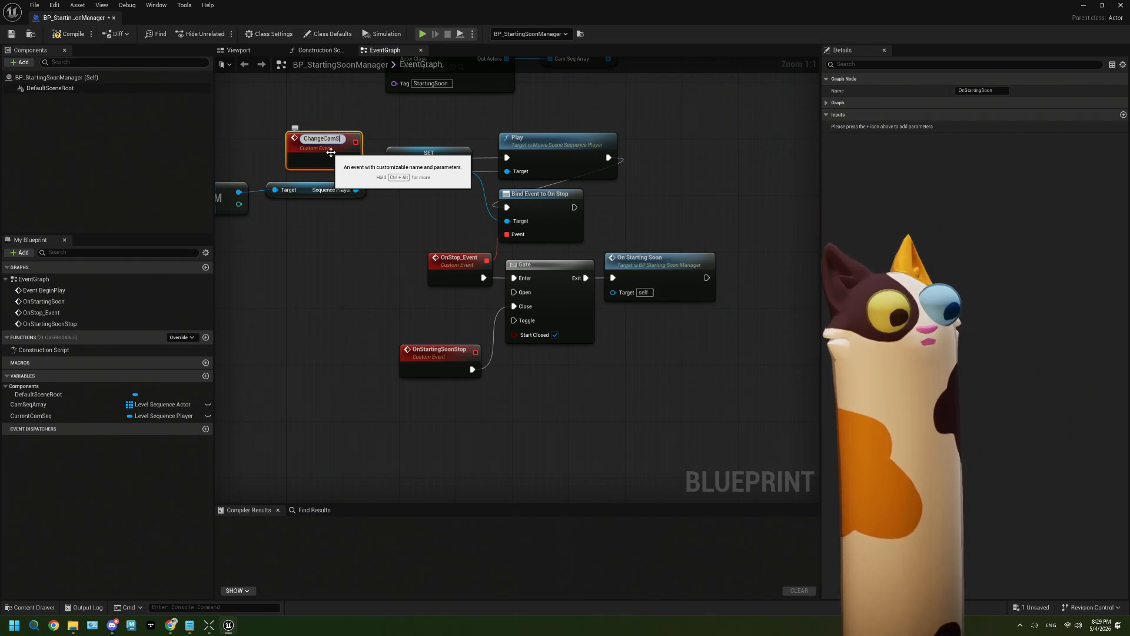
pyautogui.click(386, 250)
pyautogui.click(68, 33)
pyautogui.click(11, 34)
# Add a custom event named OnStartingSoon wired to the Gate's Open input
pyautogui.moveTo(515, 293); pyautogui.dragTo(434, 313)
pyautogui.write('custom')
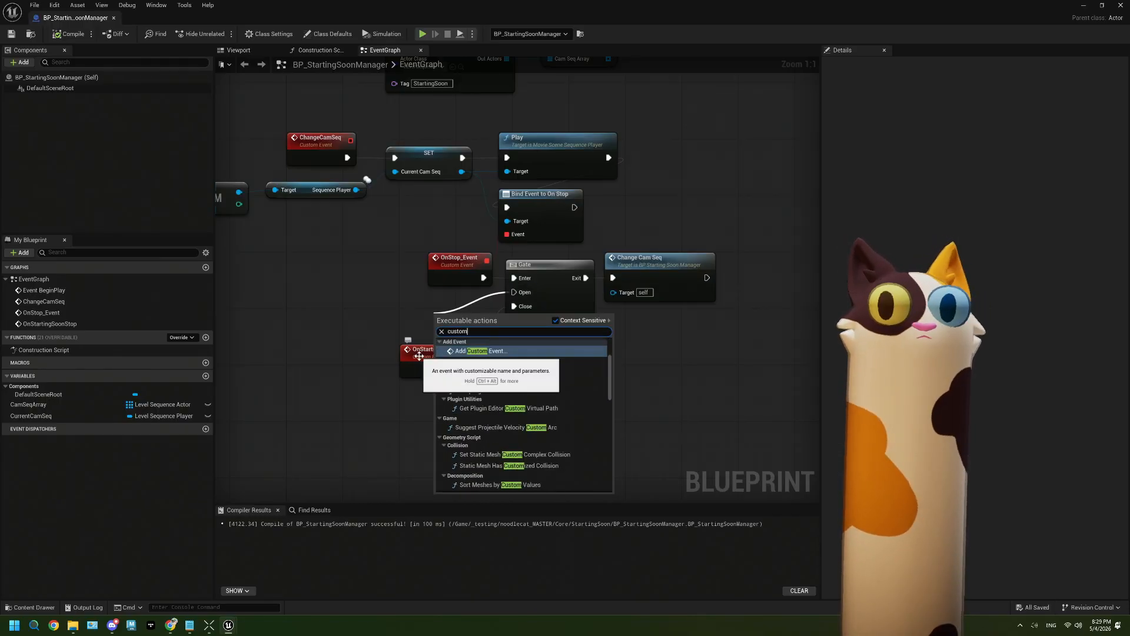
pyautogui.click(481, 351)
pyautogui.write('OnS')
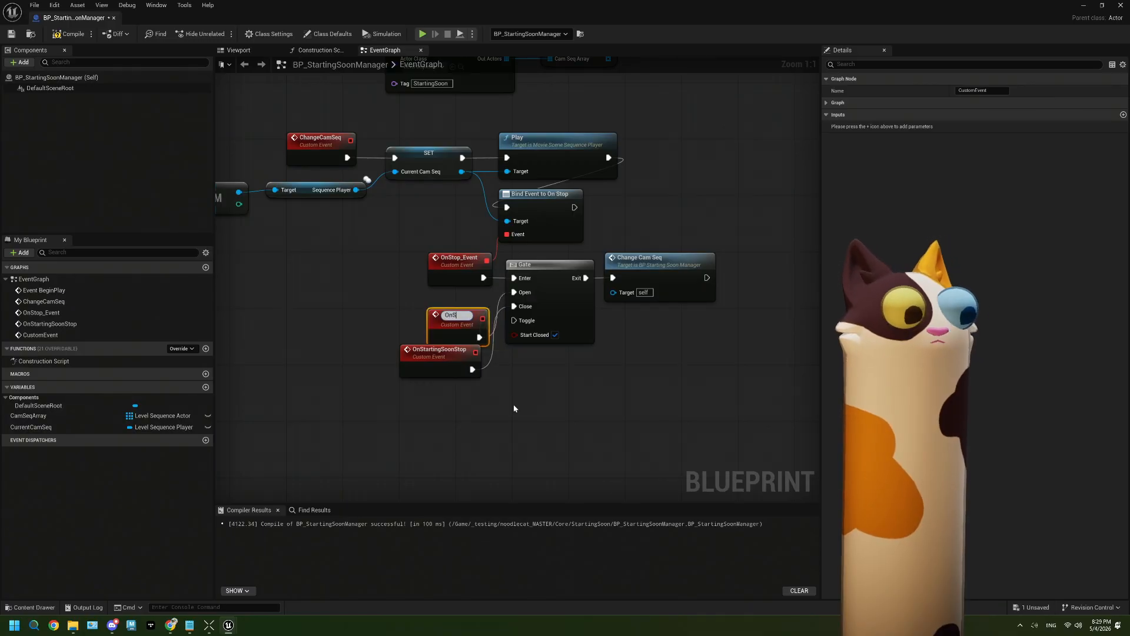
pyautogui.write('tartingSoon')
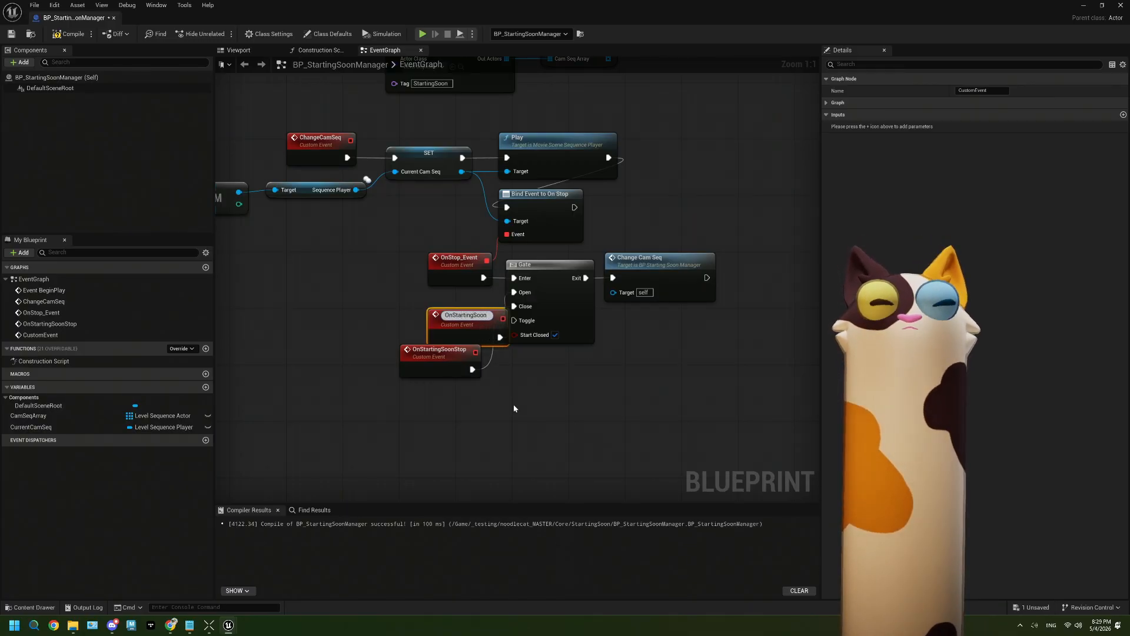
pyautogui.click(514, 404)
# Arrange OnStop_Event, OnStartingSoon and OnStartingSoonStop in a tidy column in front of the Gate
pyautogui.moveTo(467, 317); pyautogui.dragTo(414, 304)
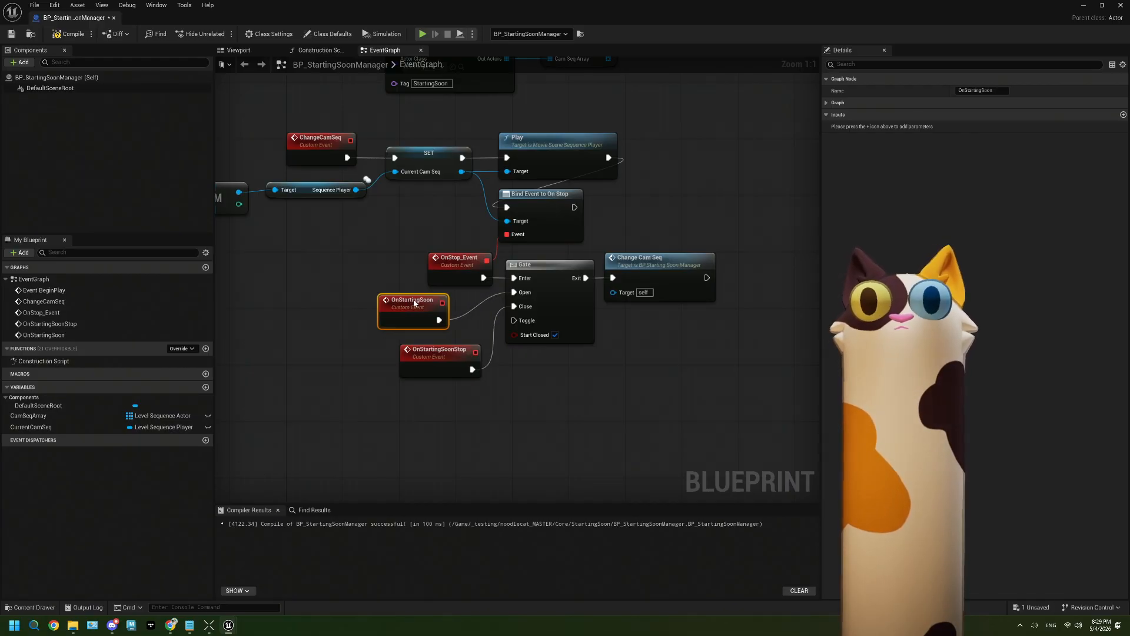
pyautogui.moveTo(454, 271); pyautogui.dragTo(412, 271)
pyautogui.moveTo(438, 352); pyautogui.dragTo(403, 348)
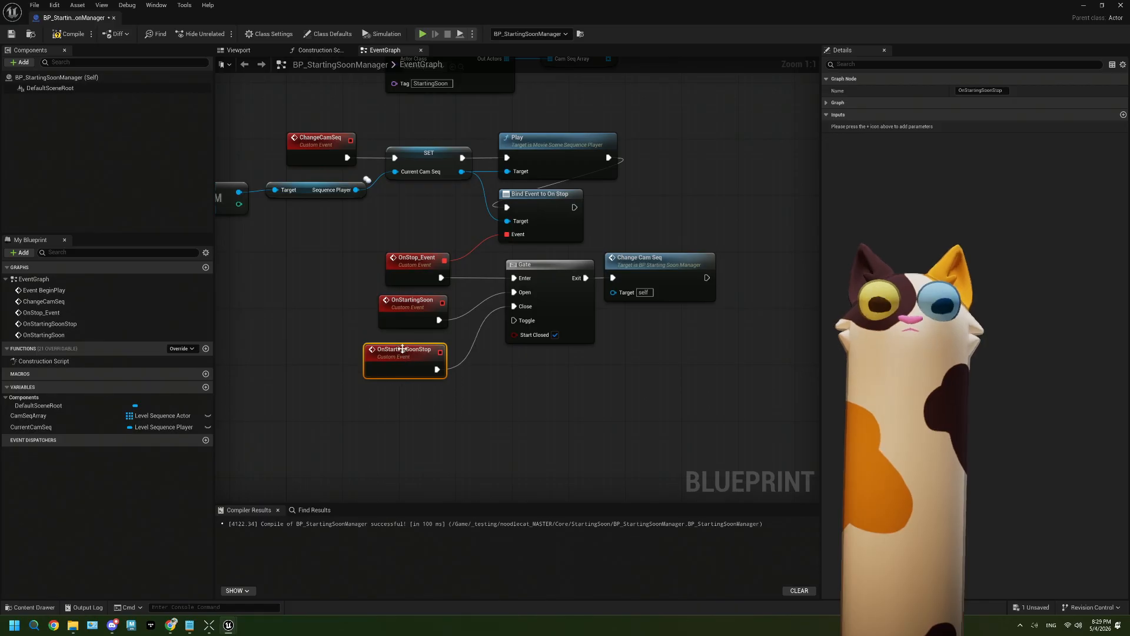
pyautogui.doubleClick(404, 344)
pyautogui.click(471, 406)
pyautogui.moveTo(500, 398); pyautogui.dragTo(541, 373, button='right')
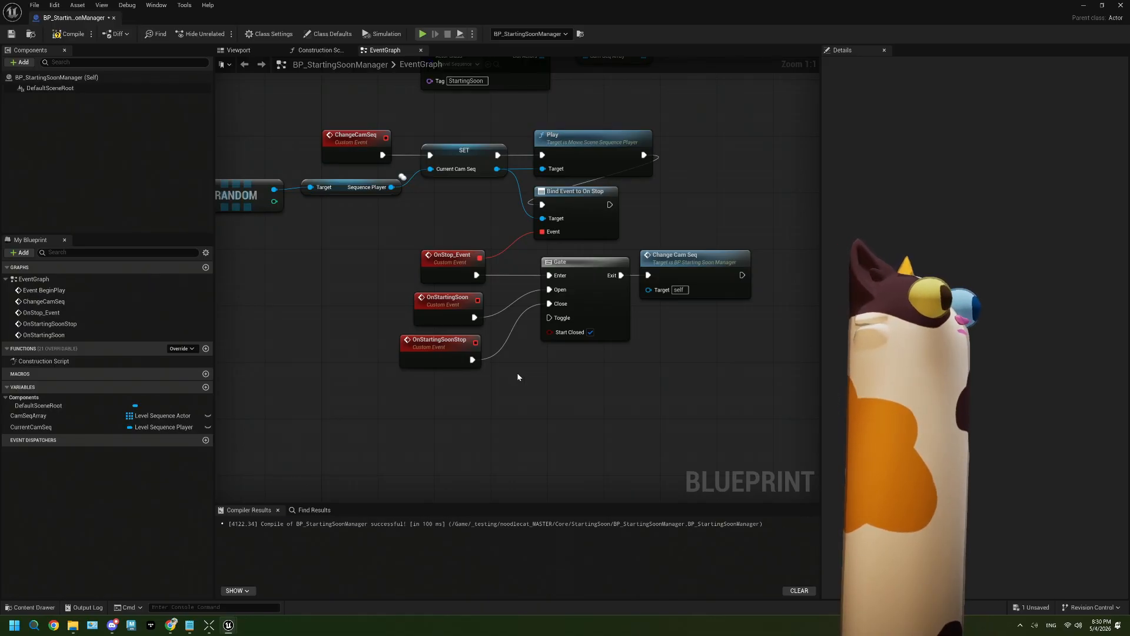
pyautogui.moveTo(518, 377); pyautogui.dragTo(504, 365, button='right')
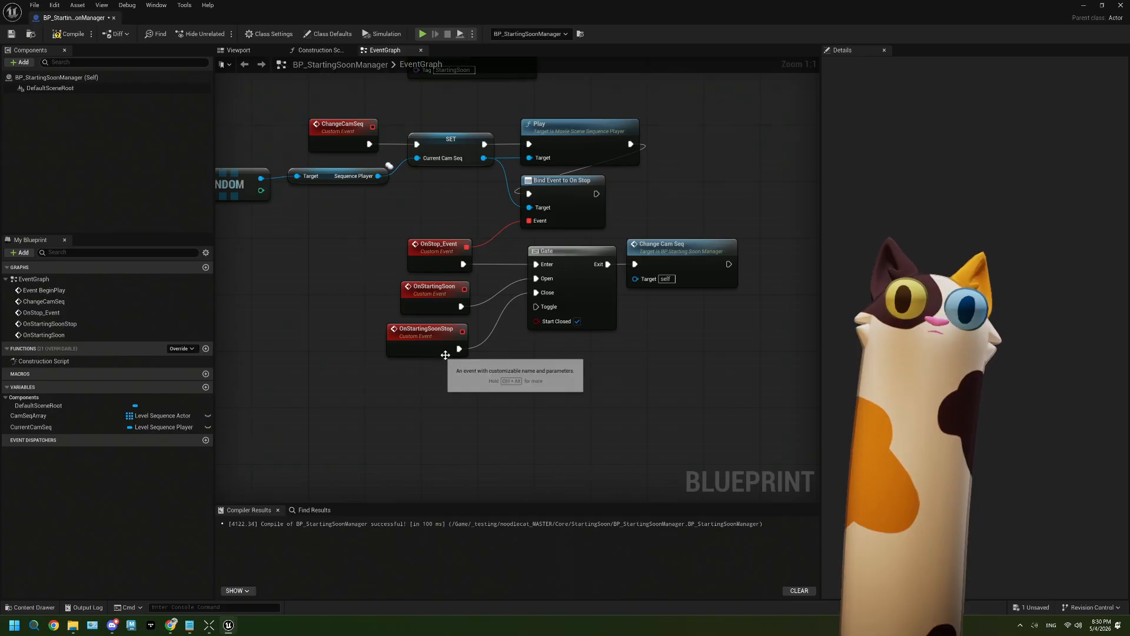
# Insert a Sequence node after OnStartingSoonStop and break its Then 0 link to the Gate's Close input
pyautogui.moveTo(458, 349); pyautogui.dragTo(494, 349)
pyautogui.press('s')
pyautogui.moveTo(524, 410); pyautogui.dragTo(428, 342)
pyautogui.click(406, 395)
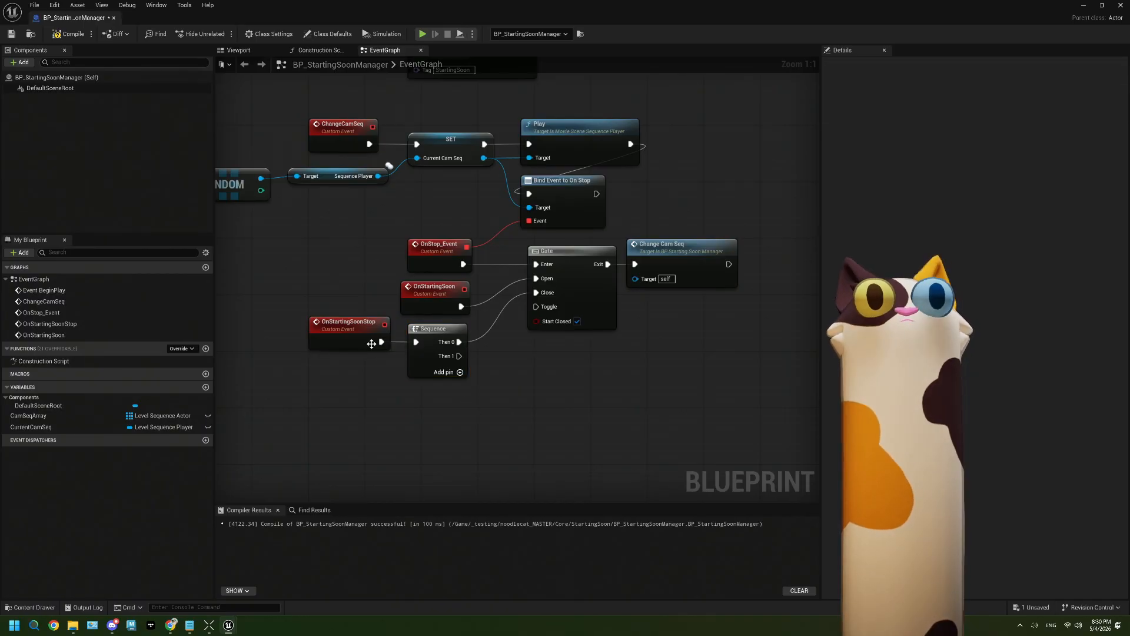
pyautogui.rightClick(488, 378)
pyautogui.moveTo(462, 345); pyautogui.dragTo(444, 341, button='right')
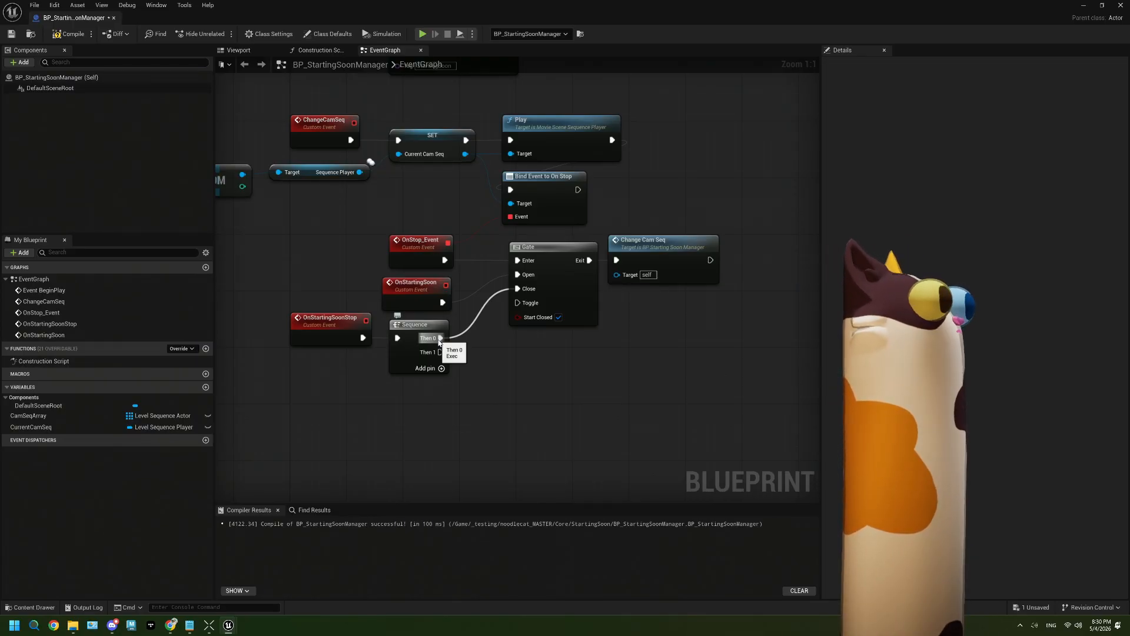
pyautogui.rightClick(439, 339)
pyautogui.click(506, 402)
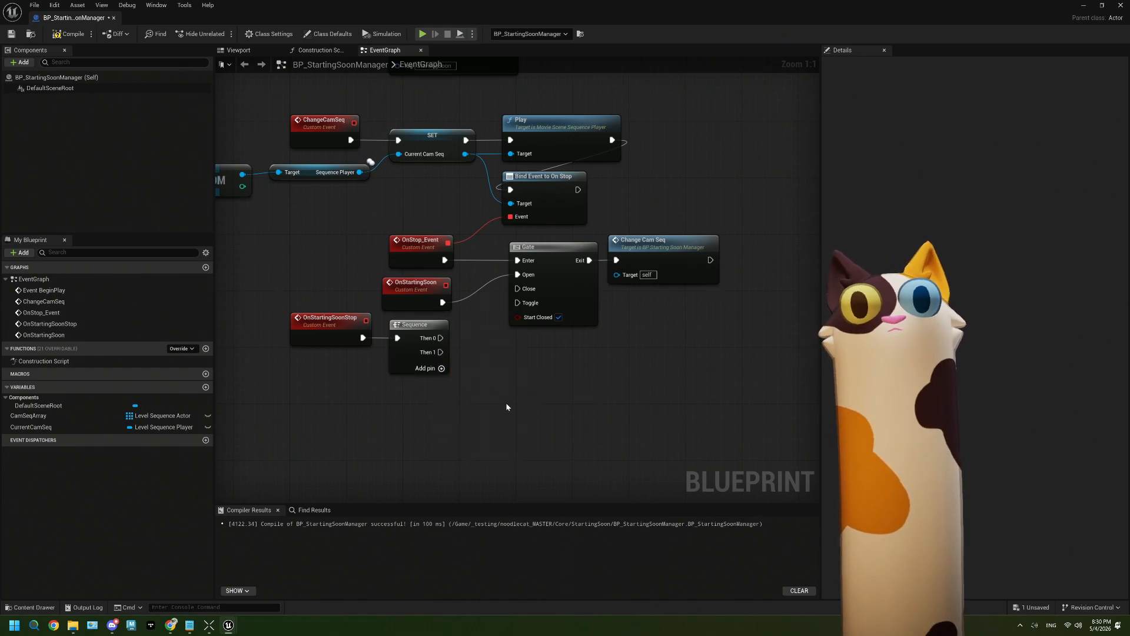
# Place a getter for CurrentCamSeq below the Sequence and add a Stop call targeting it
pyautogui.moveTo(35, 427); pyautogui.dragTo(408, 439)
pyautogui.click(376, 455)
pyautogui.write('stop')
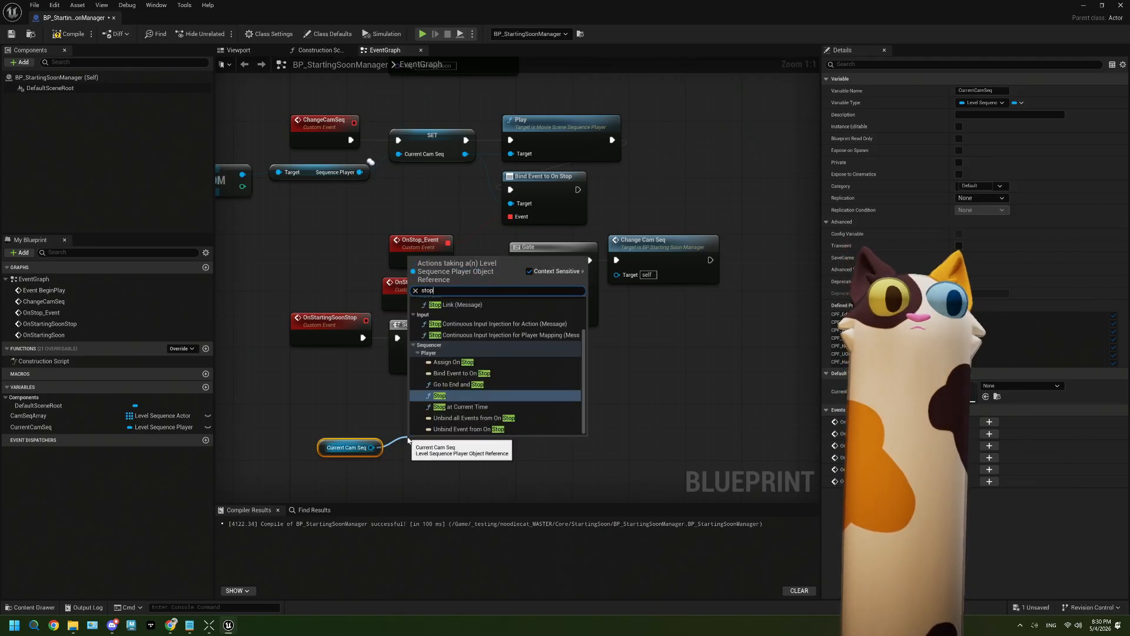
pyautogui.press('Return')
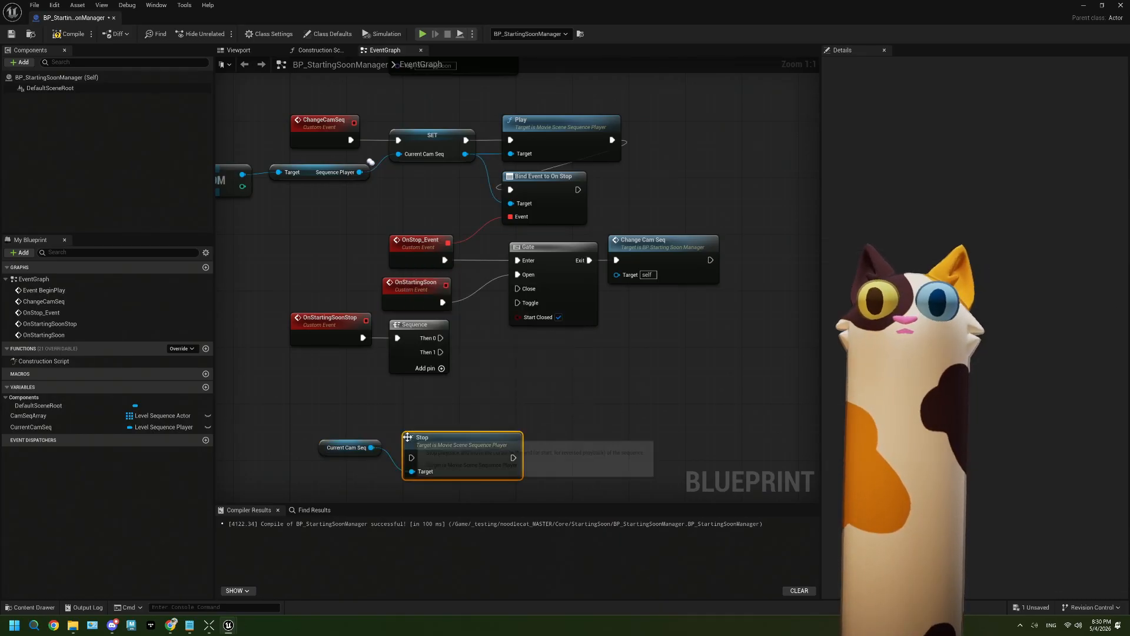
# Wire the Sequence's Then 0 to the Gate's Close and Then 1 to Stop, placing Stop and its getter beneath the Gate
pyautogui.moveTo(440, 338); pyautogui.dragTo(565, 361)
pyautogui.moveTo(376, 451); pyautogui.dragTo(471, 422)
pyautogui.click(471, 425)
pyautogui.scroll(-3, 471, 425)
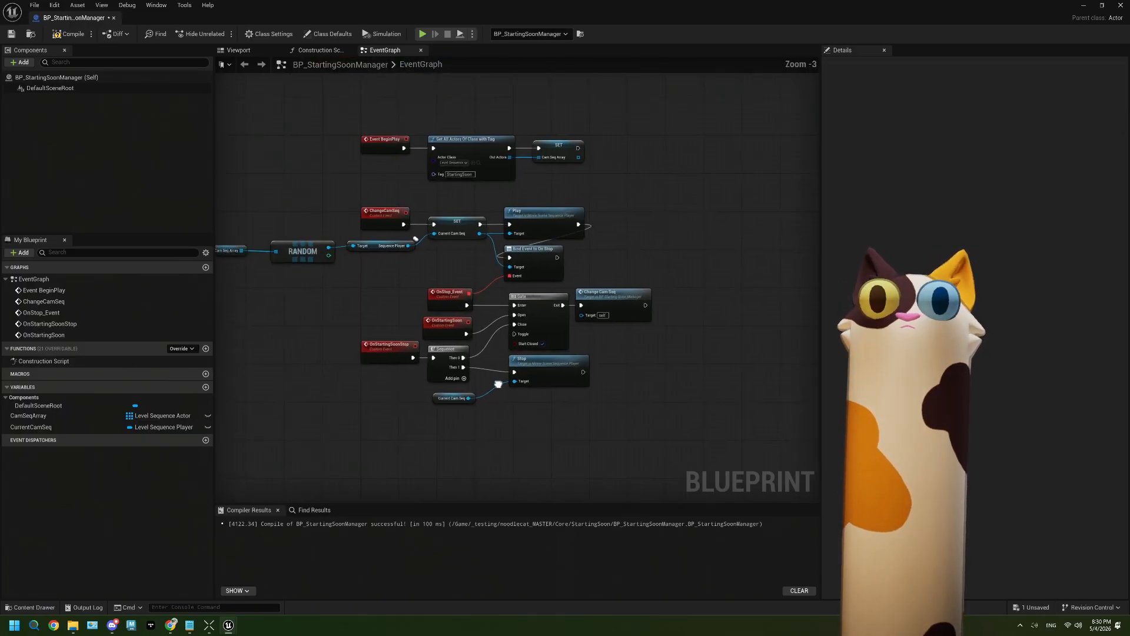
pyautogui.moveTo(549, 392); pyautogui.dragTo(557, 394, button='right')
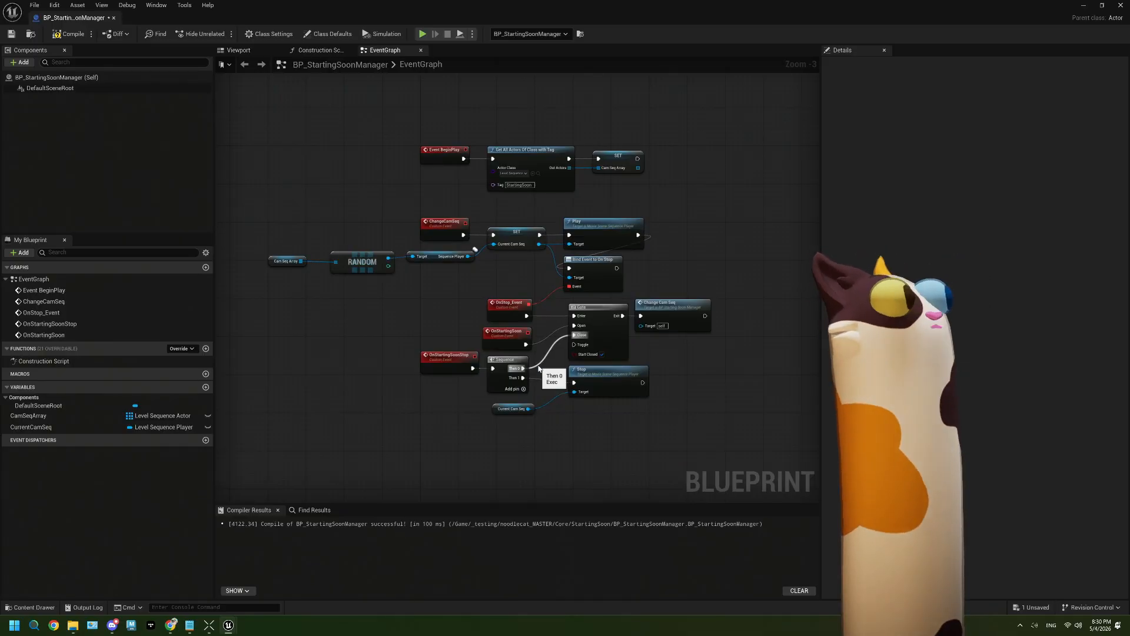
# Compile and save BP_StartingSoonManager
pyautogui.click(68, 34)
pyautogui.click(17, 39)
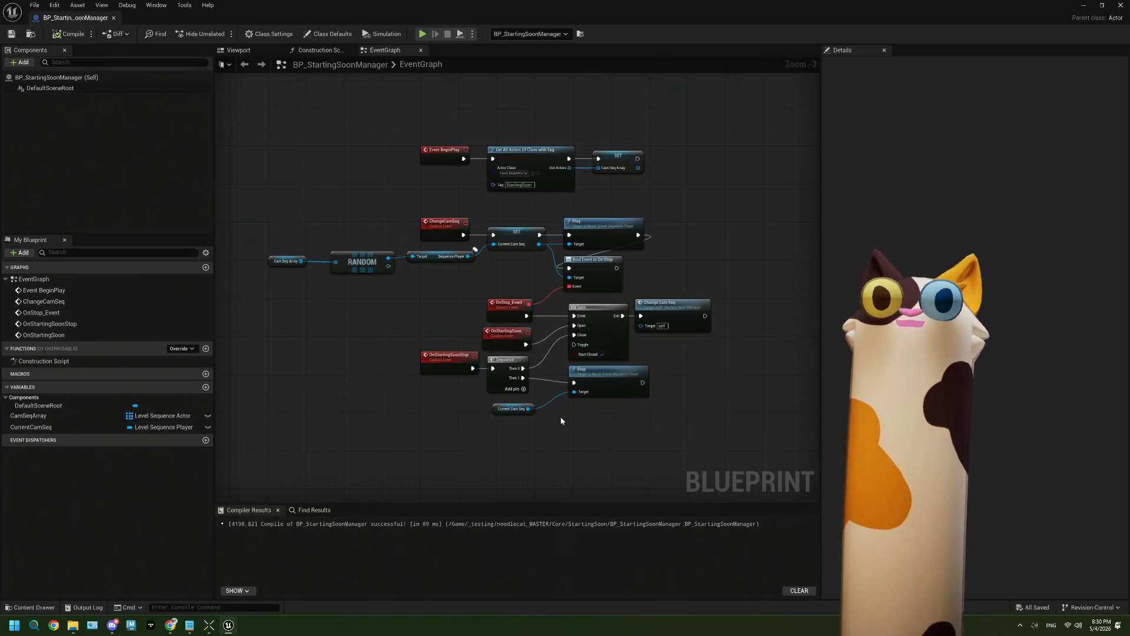
pyautogui.scroll(3, 560, 415)
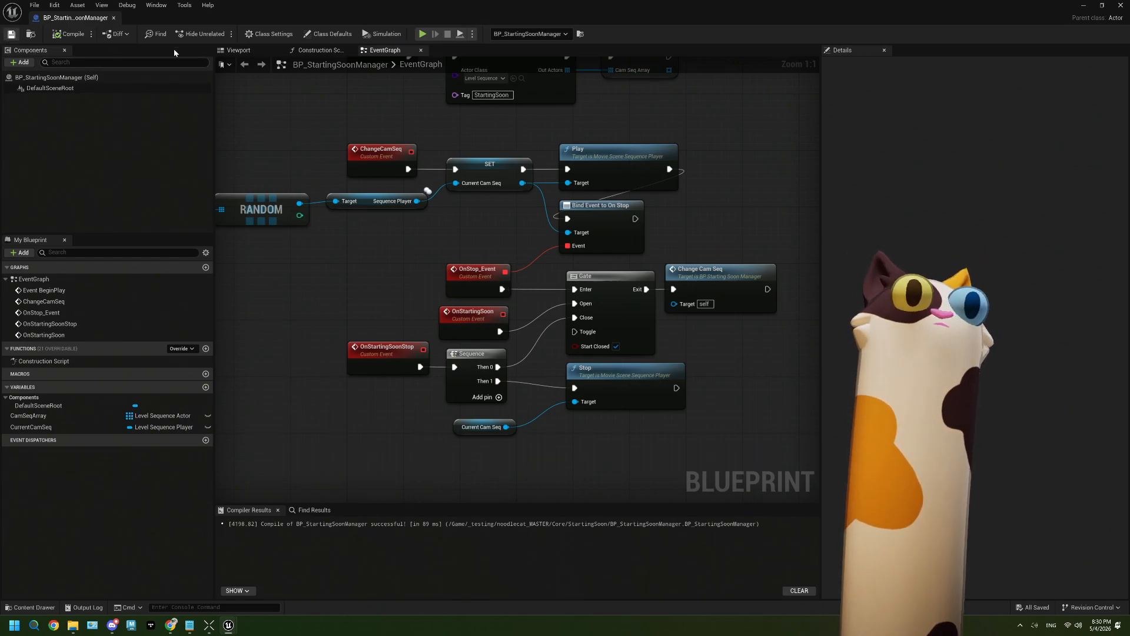
# Open BP_SceneTransitionManager from the Core folder, examine its Get Actor Of Class references and transition events, and return to BP_StartingSoonManager
pyautogui.click(1086, 5)
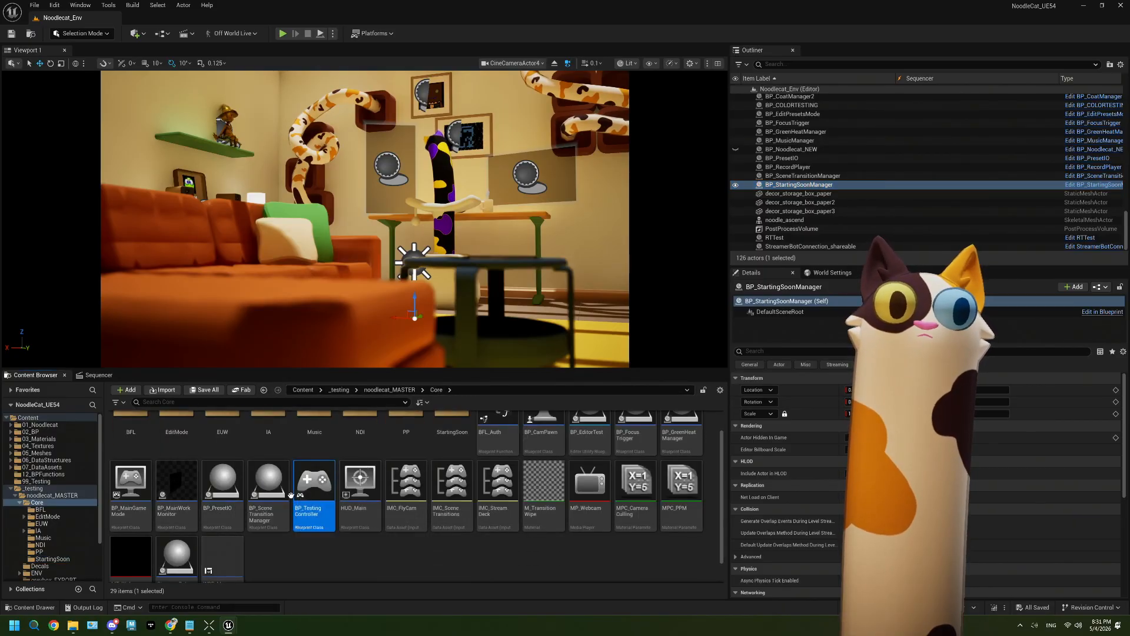
pyautogui.doubleClick(268, 509)
pyautogui.scroll(-7, 515, 352)
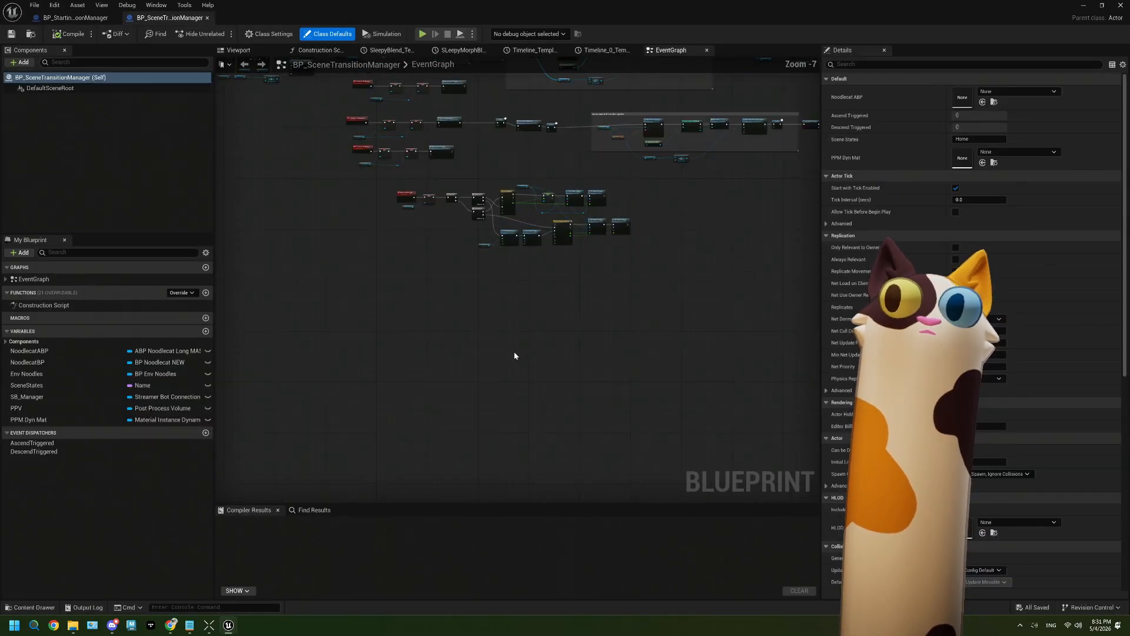
pyautogui.scroll(2, 446, 272)
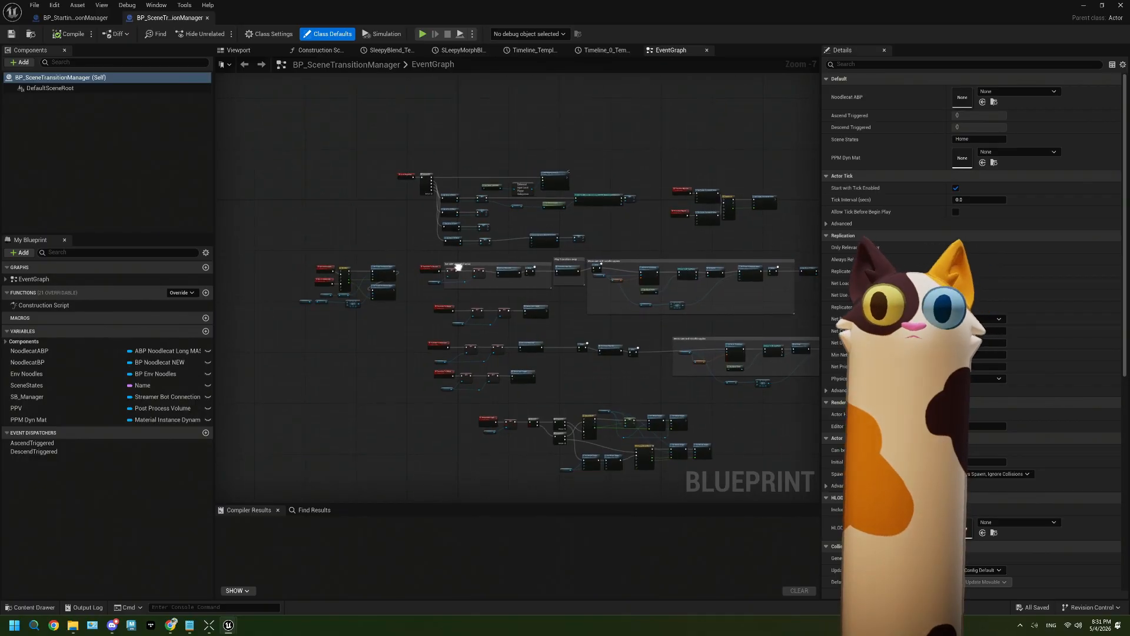
pyautogui.scroll(2, 517, 227)
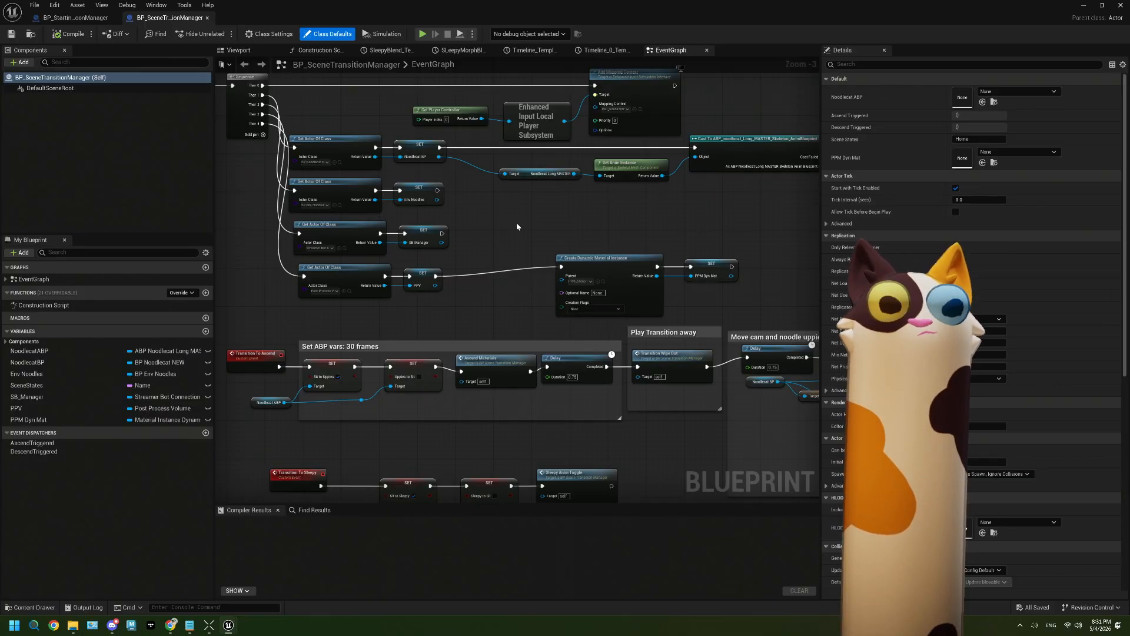
pyautogui.scroll(1, 361, 227)
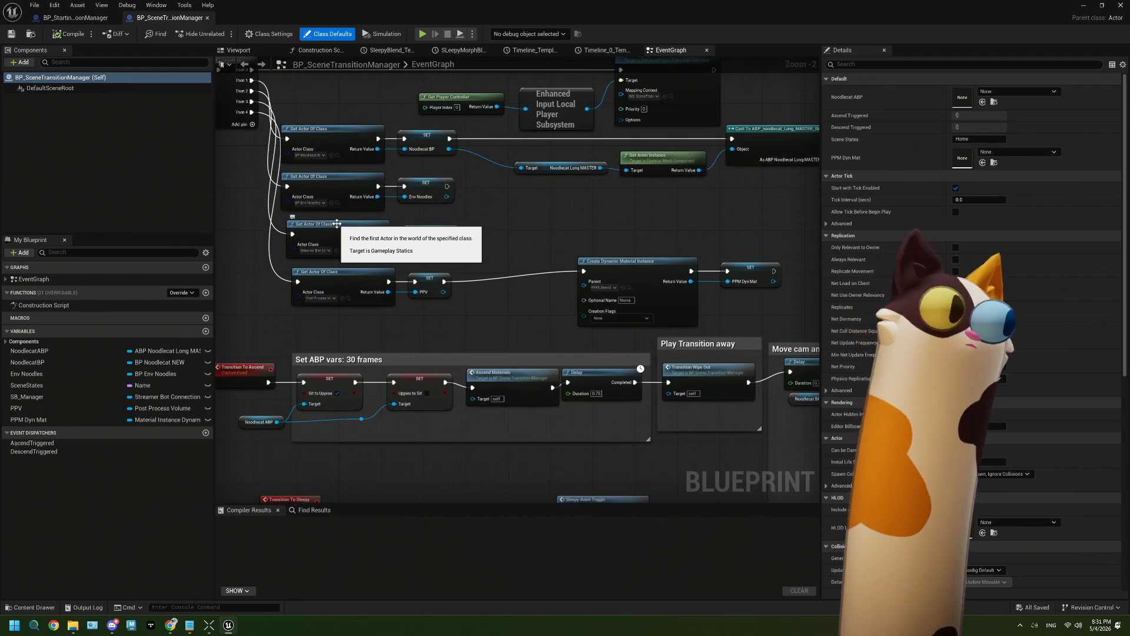
pyautogui.click(39, 19)
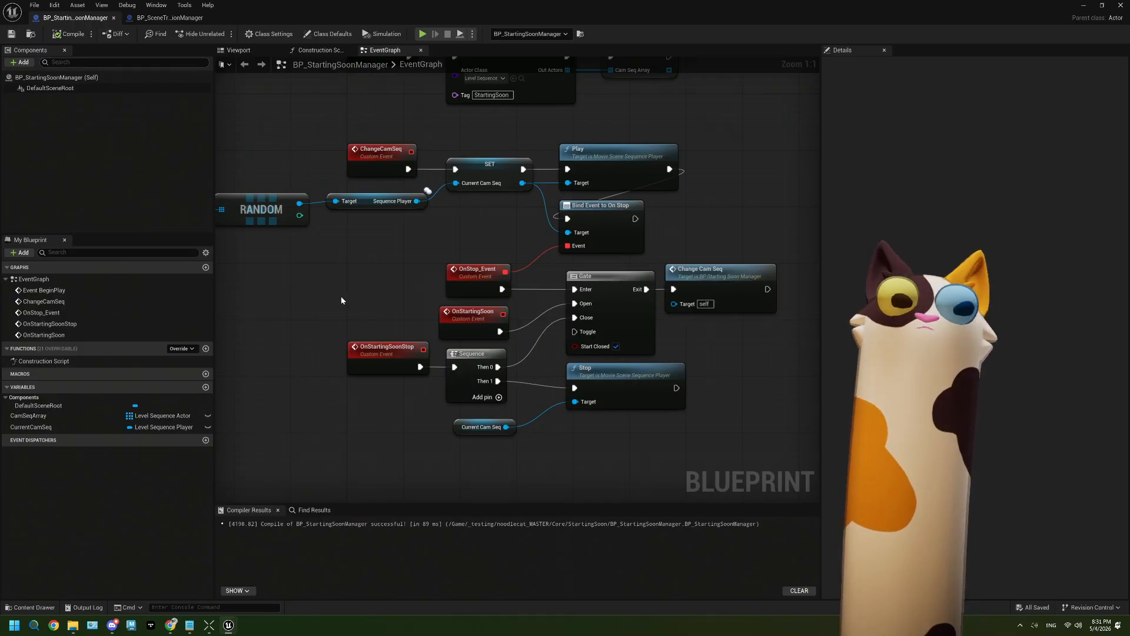
# Save the BP_StartingSoonManager blueprint
pyautogui.moveTo(341, 296); pyautogui.dragTo(371, 268, button='right')
pyautogui.scroll(-1, 371, 267)
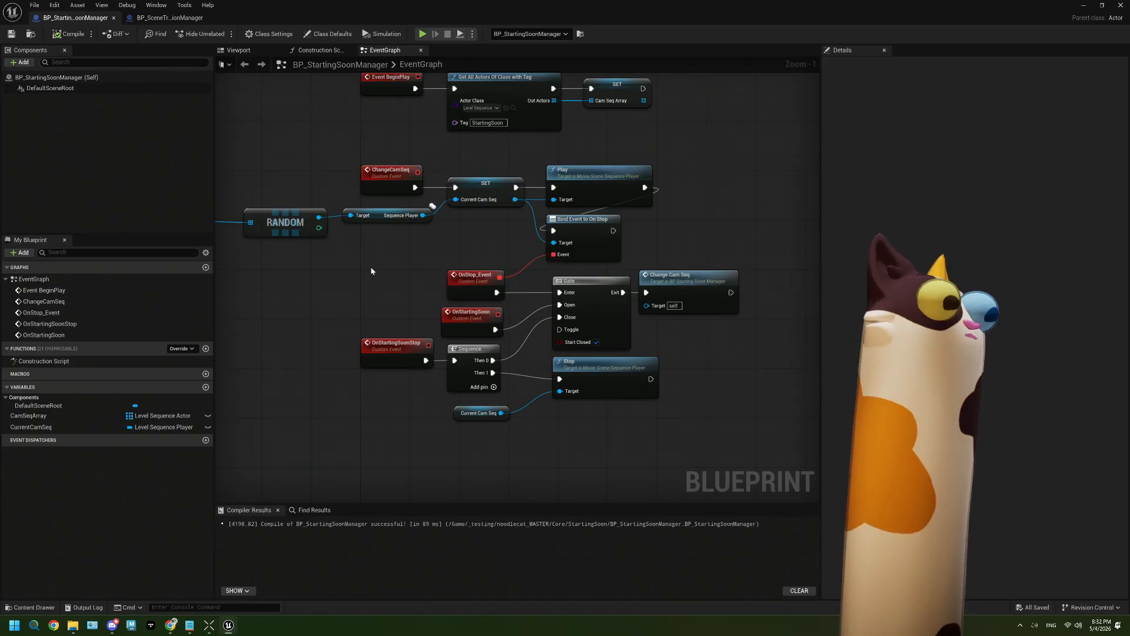
pyautogui.click(12, 33)
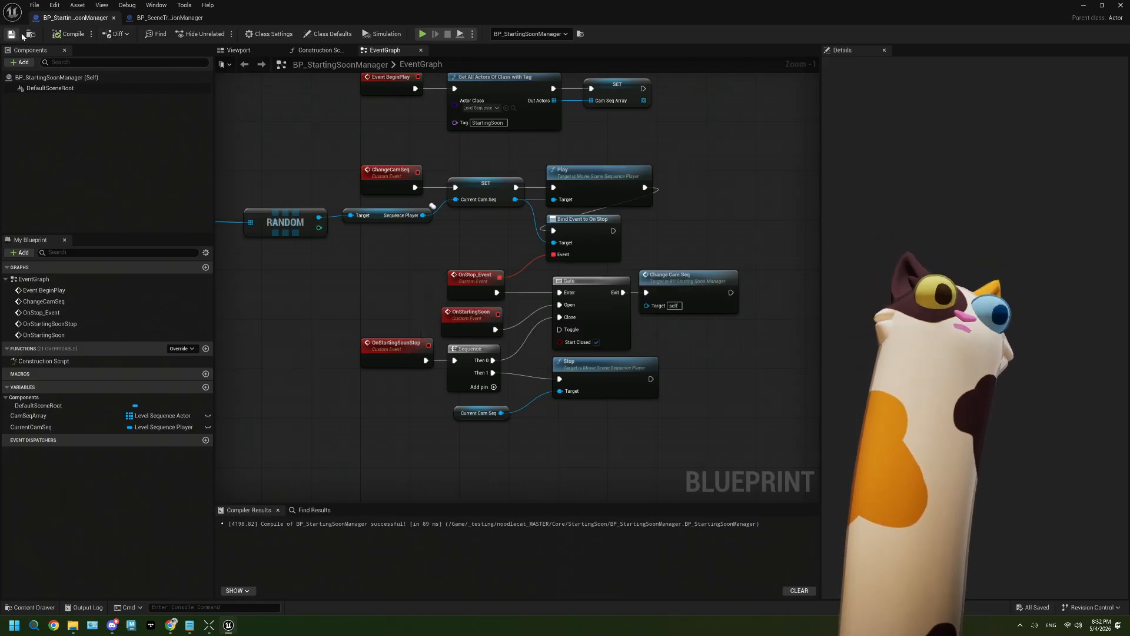
# Examine the input, transition and SleepyAnimToggle event logic in BP_SceneTransitionManager's event graph, and return to BP_StartingSoonManager
pyautogui.click(156, 20)
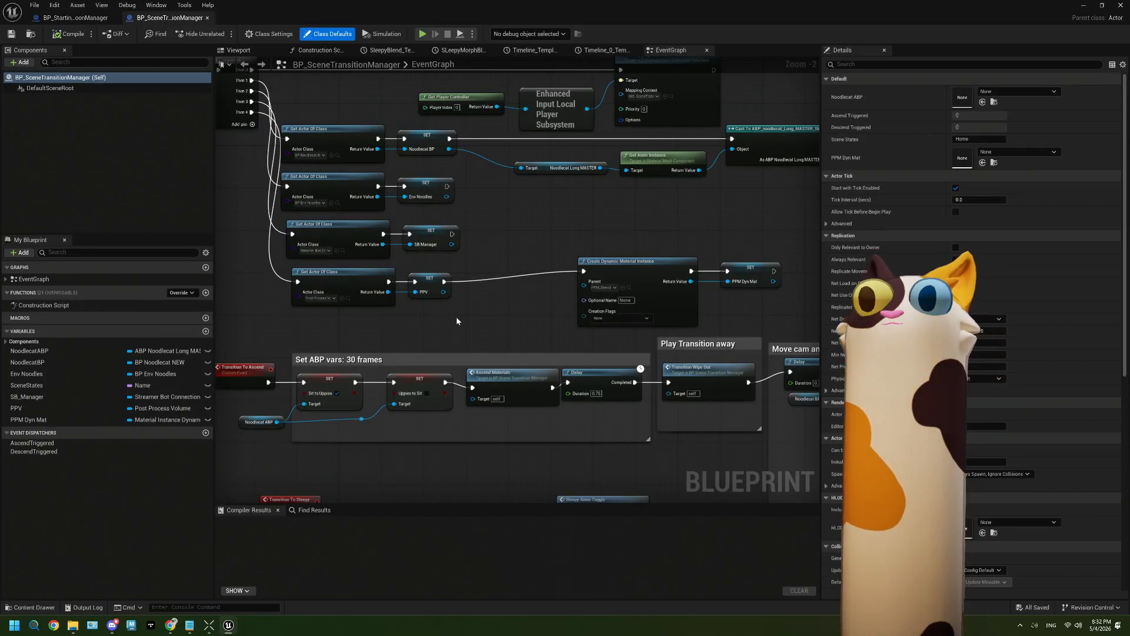
pyautogui.scroll(-4, 457, 318)
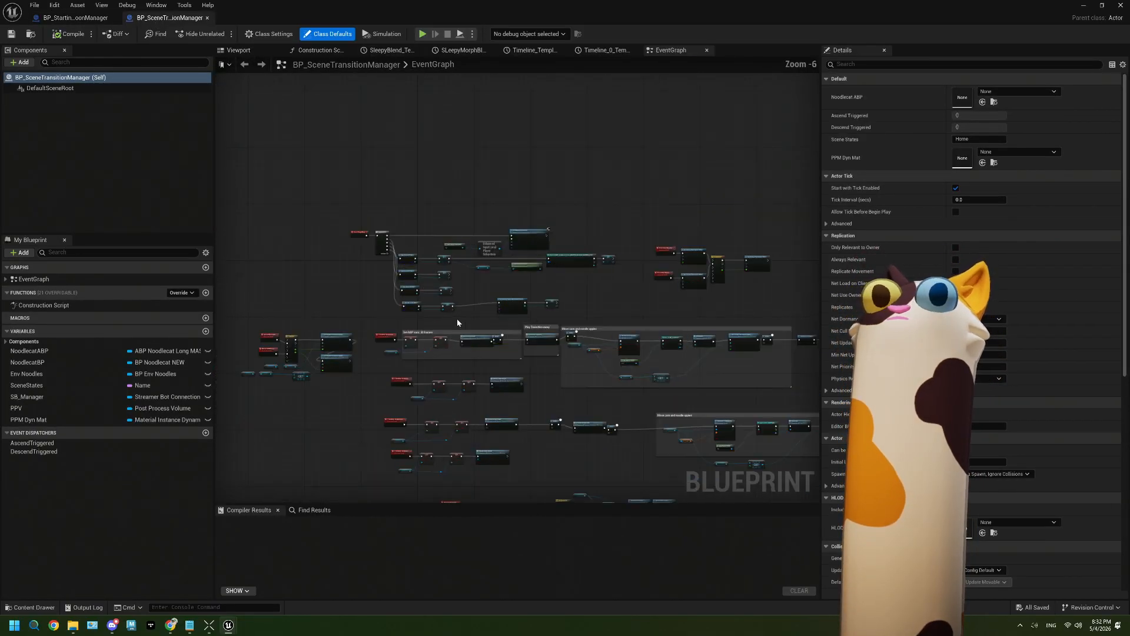
pyautogui.scroll(3, 457, 319)
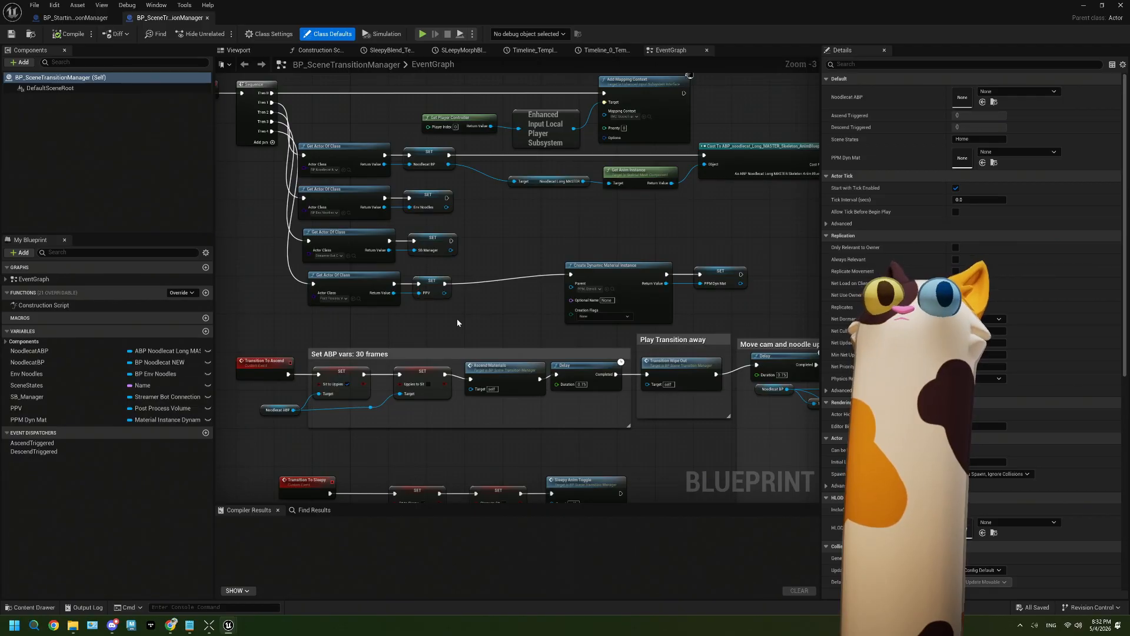
pyautogui.scroll(-1, 457, 319)
pyautogui.moveTo(451, 330); pyautogui.dragTo(562, 190, button='right')
pyautogui.scroll(-1, 541, 334)
pyautogui.moveTo(551, 365); pyautogui.dragTo(446, 187, button='right')
pyautogui.moveTo(541, 335); pyautogui.dragTo(488, 315, button='right')
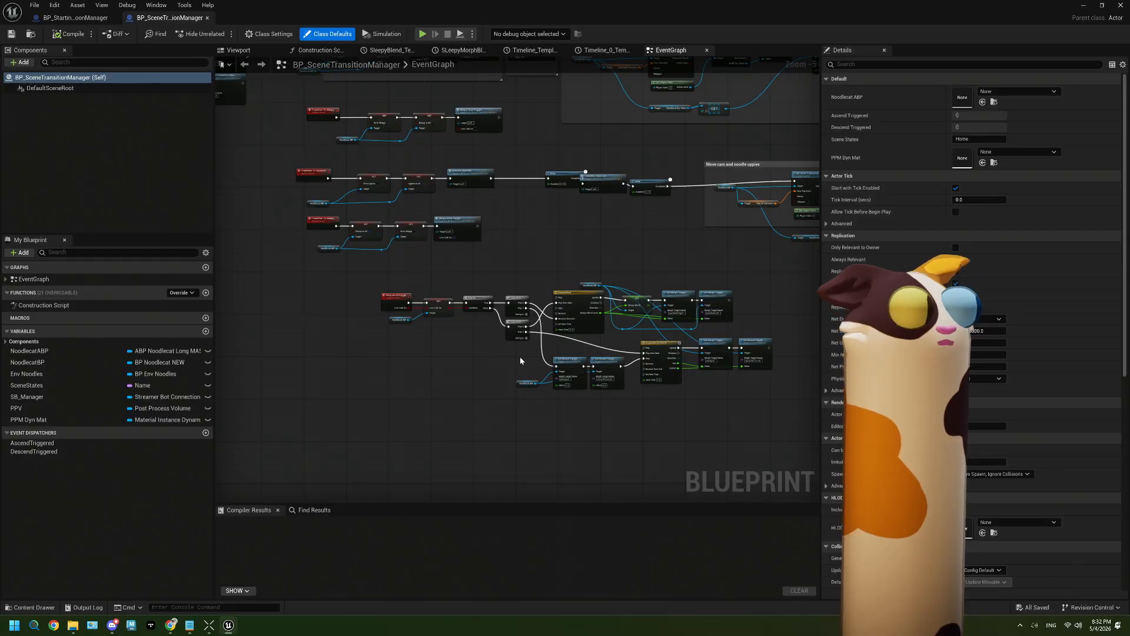
pyautogui.scroll(2, 520, 361)
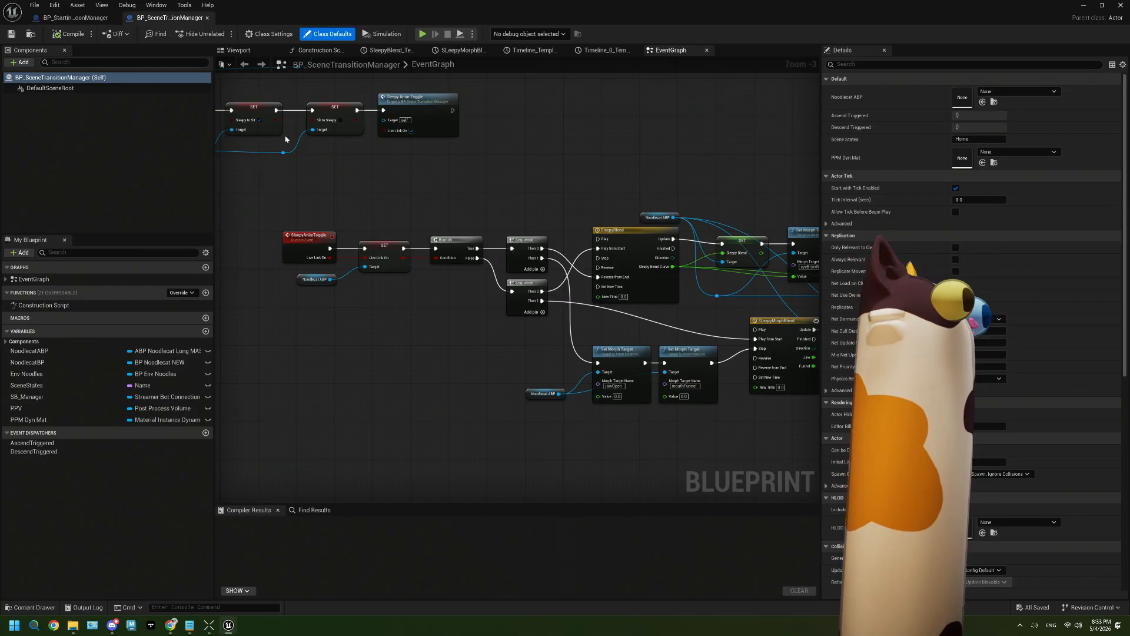
pyautogui.click(82, 18)
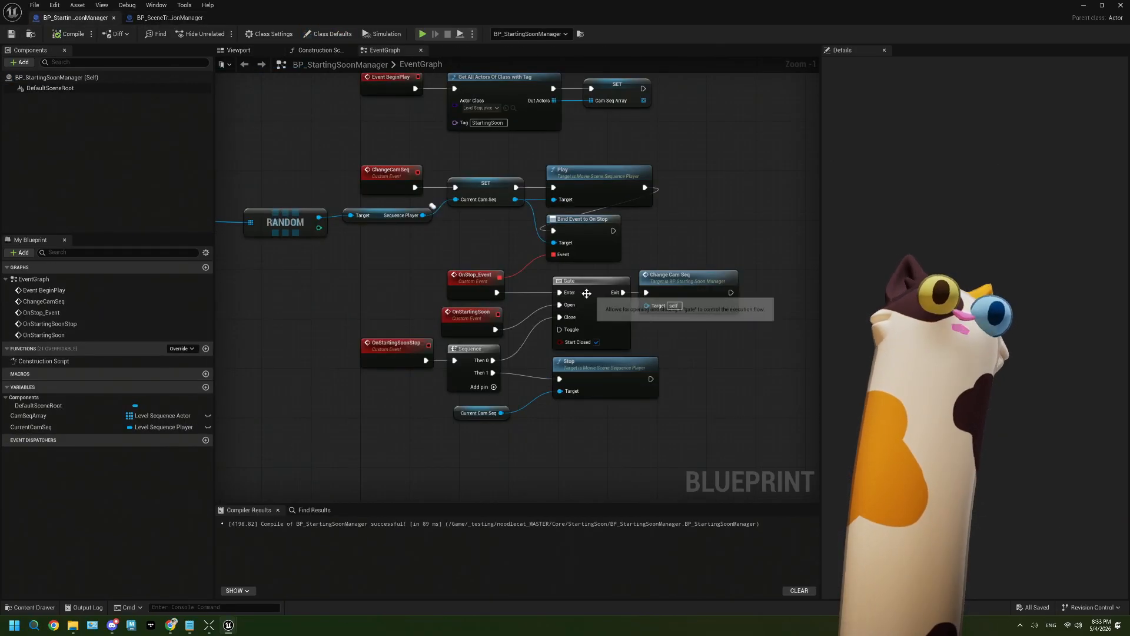
# Open the IMC_SceneTransitions input mapping context from the Core folder and add an empty mapping after IA_Sleepy
pyautogui.click(1084, 5)
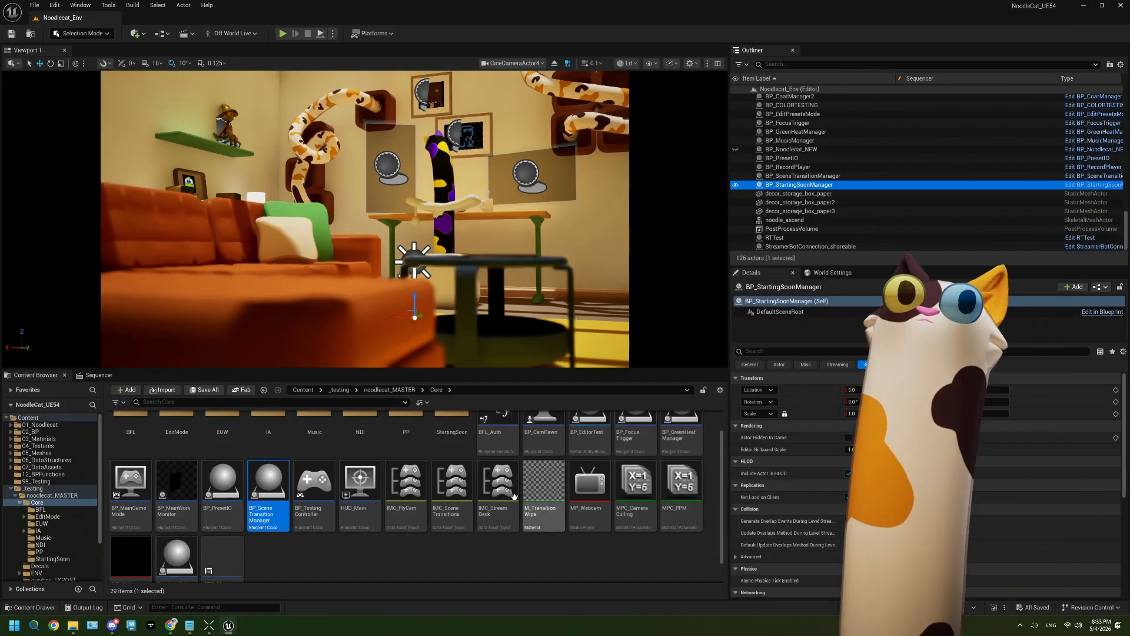
pyautogui.doubleClick(453, 518)
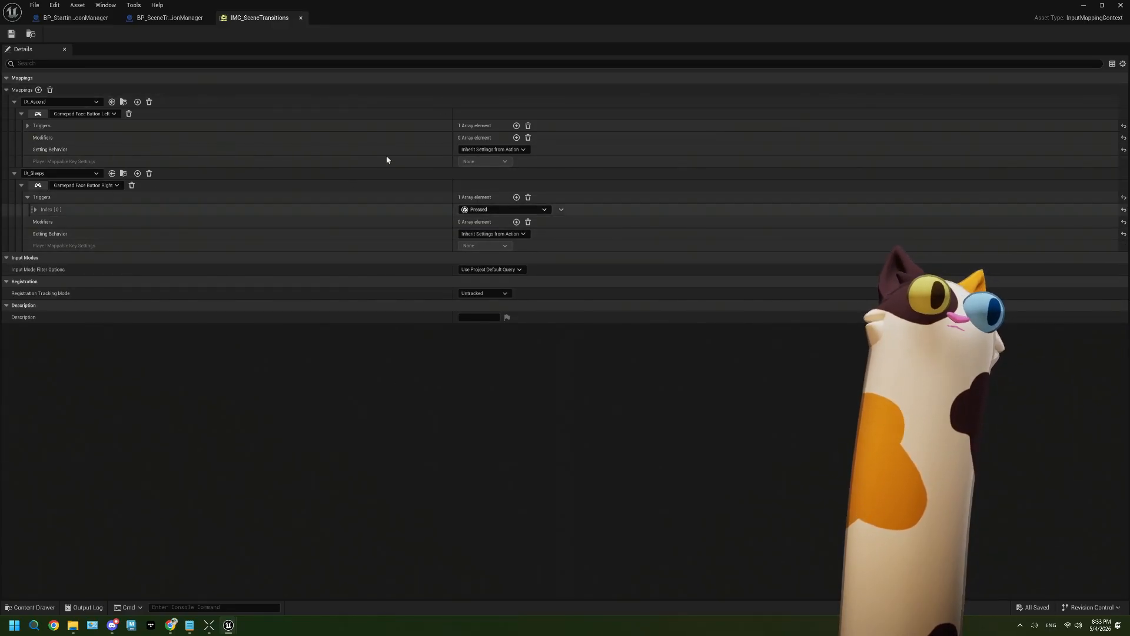
pyautogui.click(39, 90)
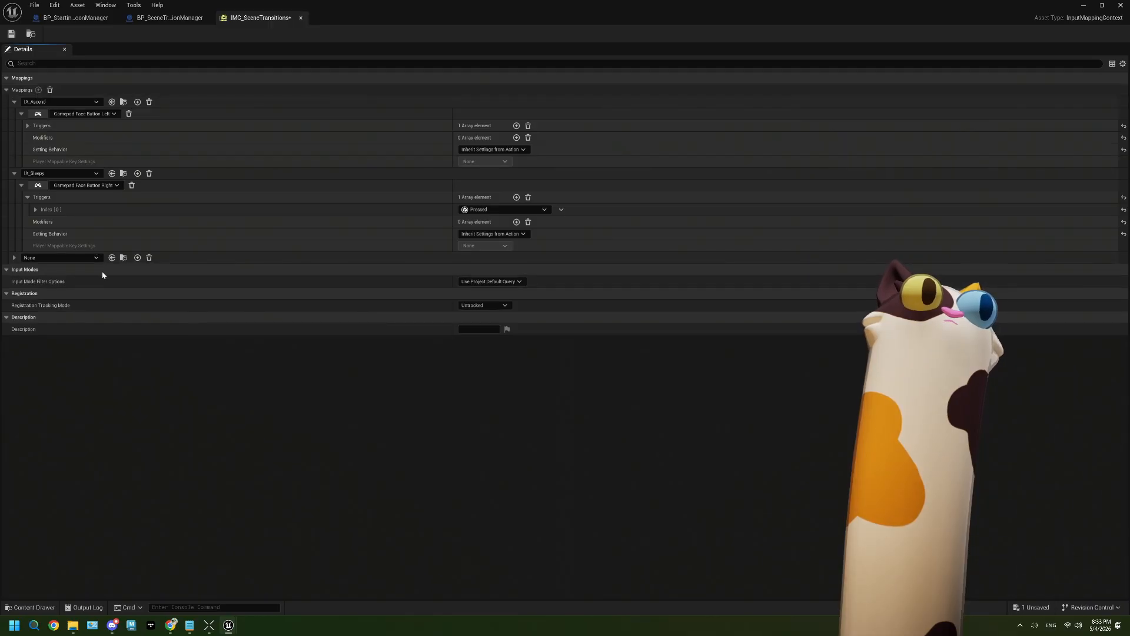
pyautogui.click(92, 258)
pyautogui.click(90, 260)
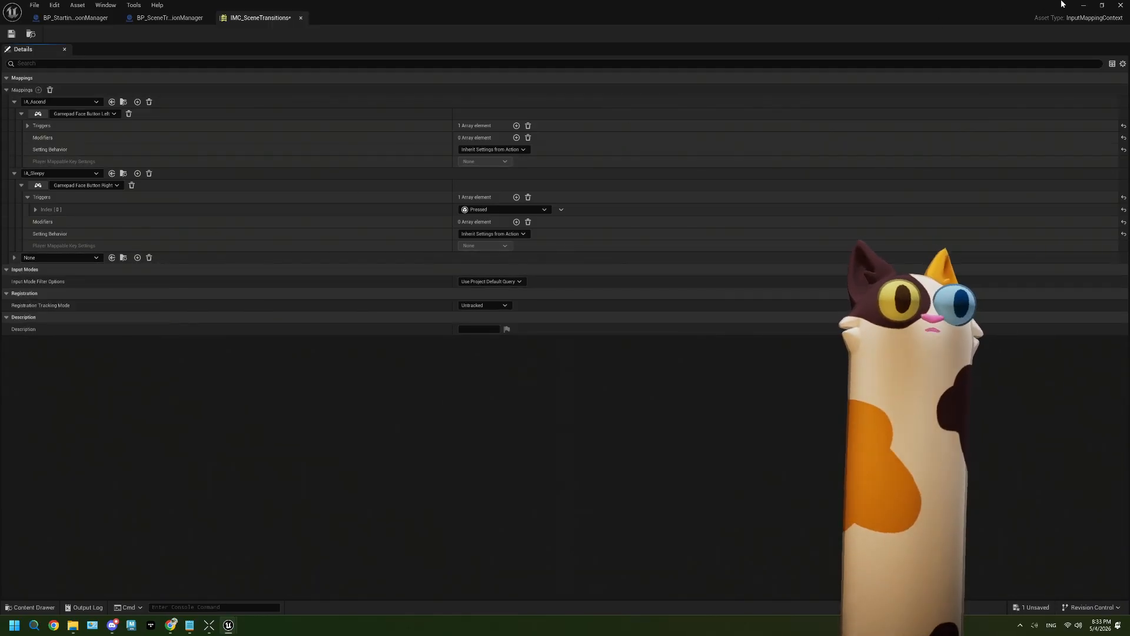
# Duplicate the IA_Sleepy input action in the Core/IA folder and name the copy IA_StartingSoon
pyautogui.click(1083, 5)
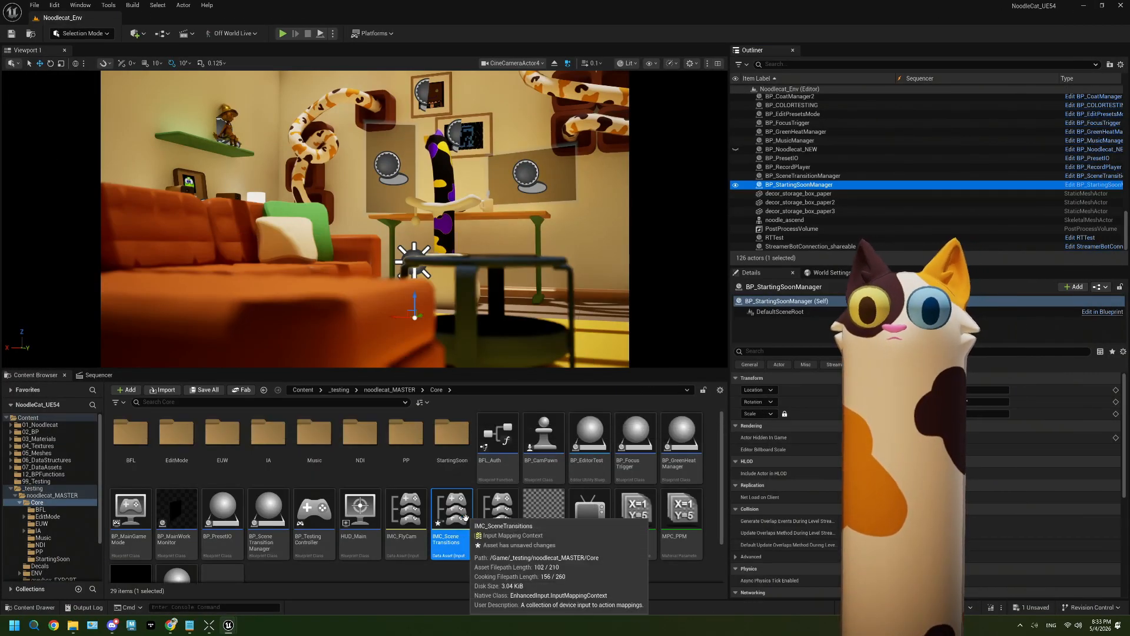
pyautogui.scroll(1, 360, 447)
pyautogui.doubleClick(251, 442)
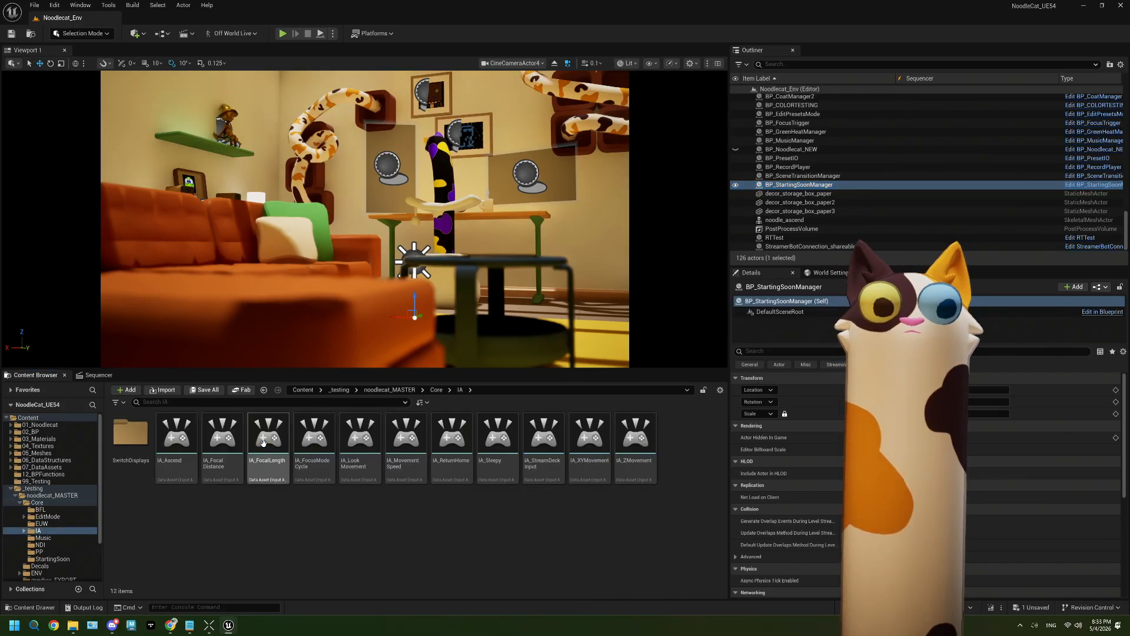
pyautogui.click(180, 441)
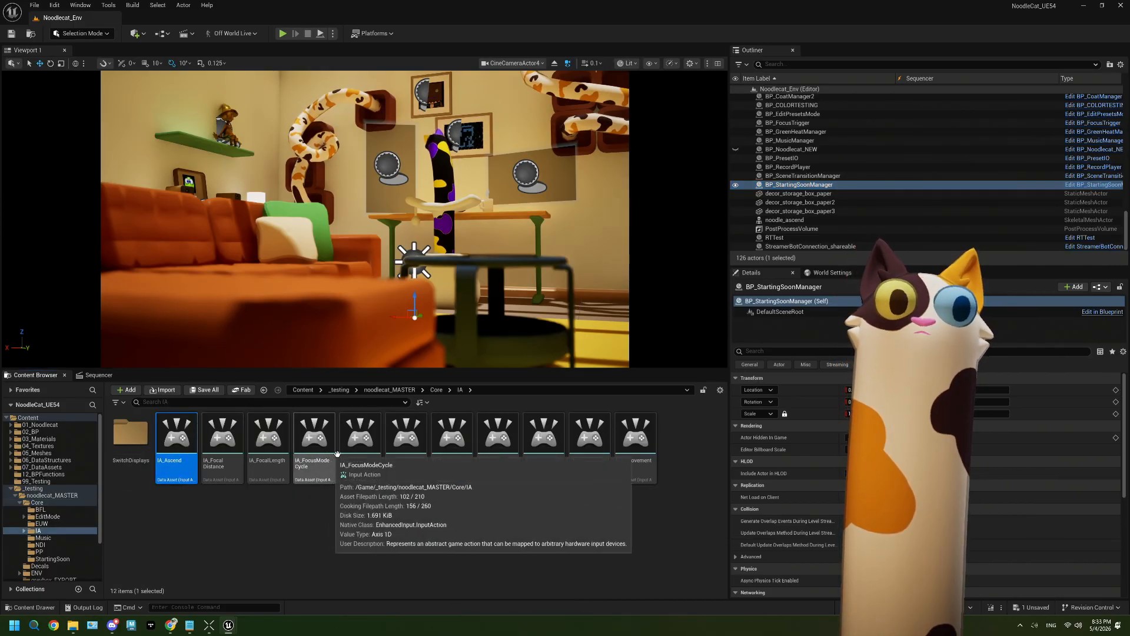
pyautogui.click(496, 438)
pyautogui.rightClick(495, 441)
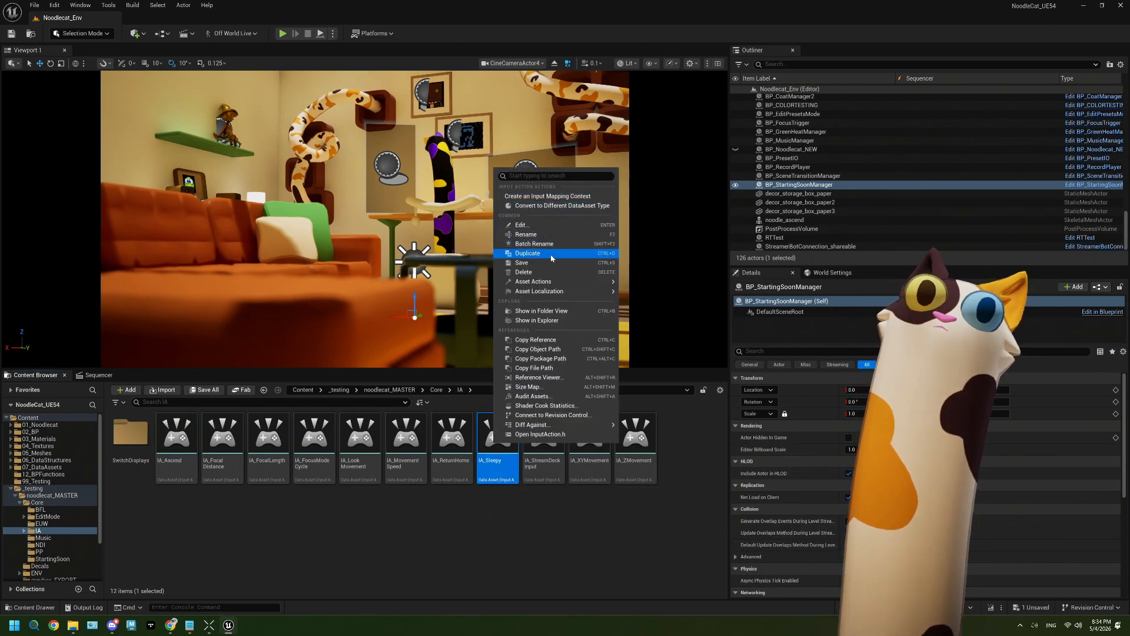
pyautogui.click(528, 254)
pyautogui.press('BackSpace')
pyautogui.press('BackSpace')
pyautogui.press('BackSpace')
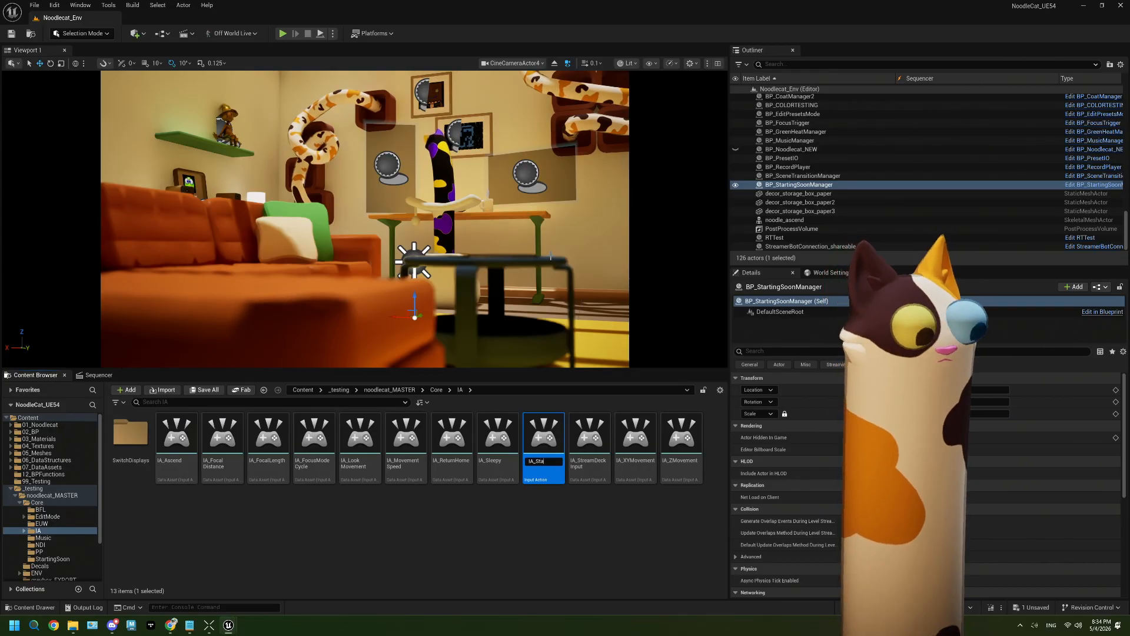
pyautogui.write('Soo')
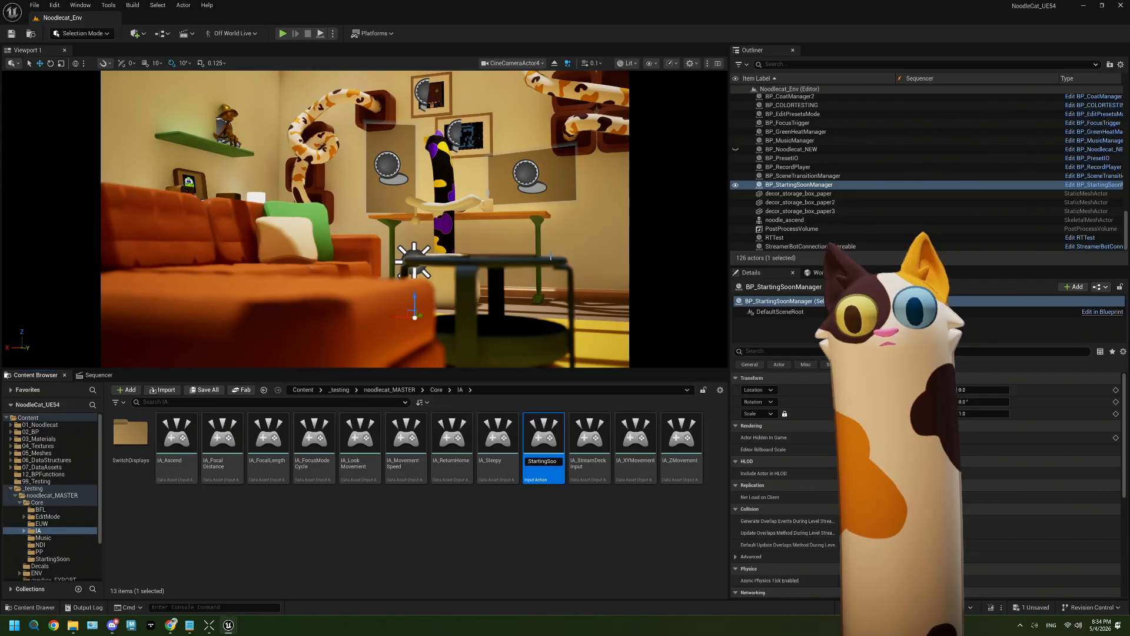
pyautogui.write('n')
pyautogui.press('Return')
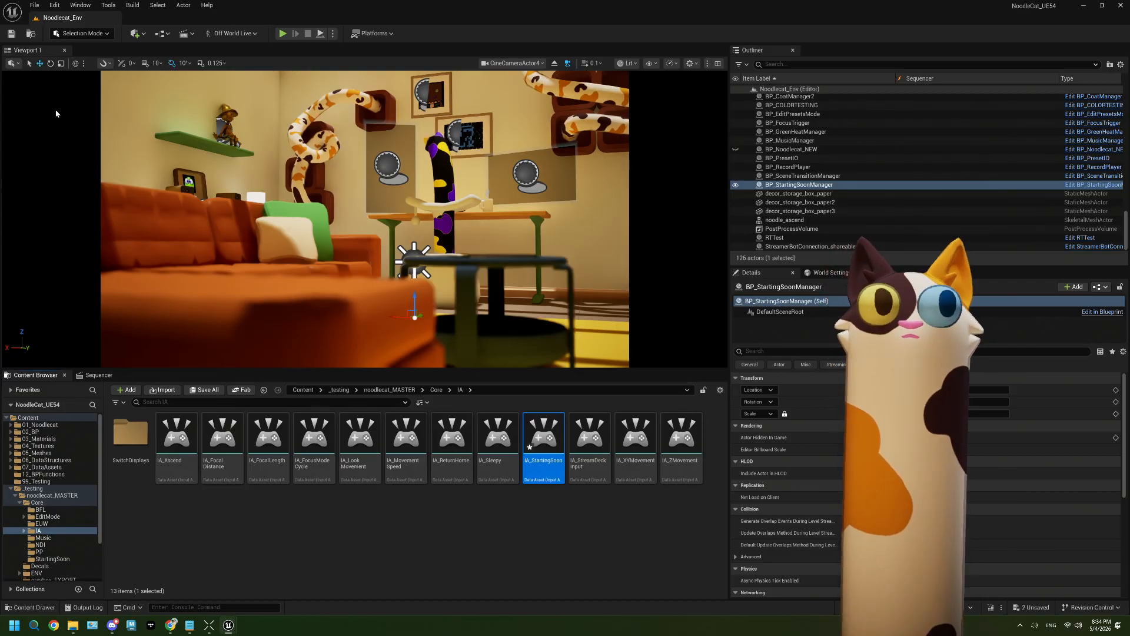
# Save all modified assets and close the message log
pyautogui.click(519, 557)
pyautogui.hotkey('ctrl', 'shift', 's')
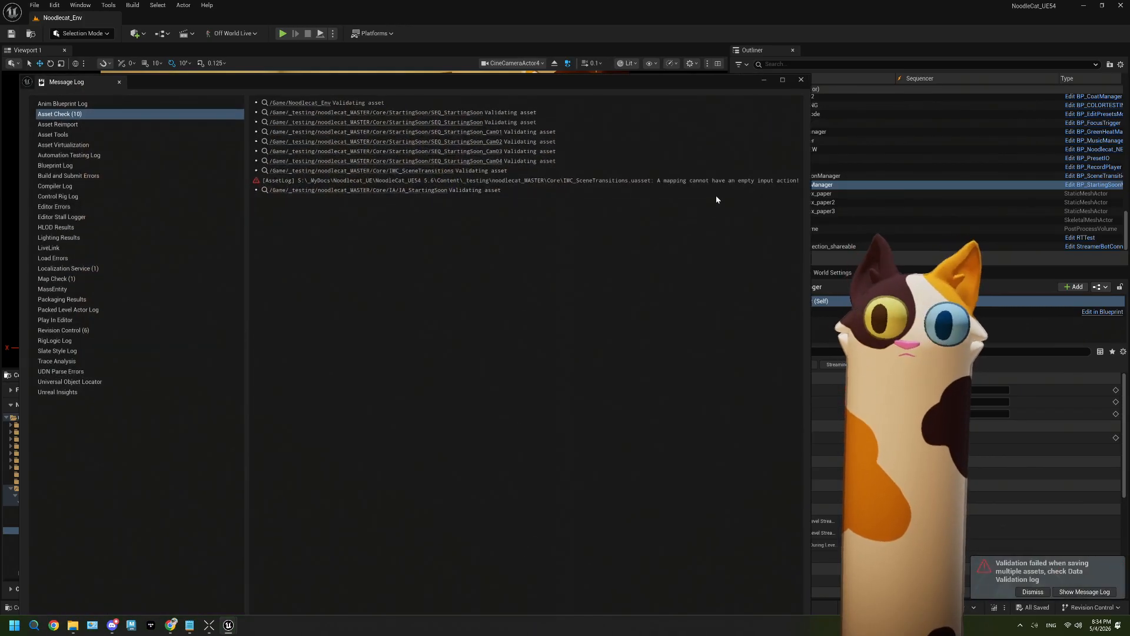
pyautogui.click(801, 79)
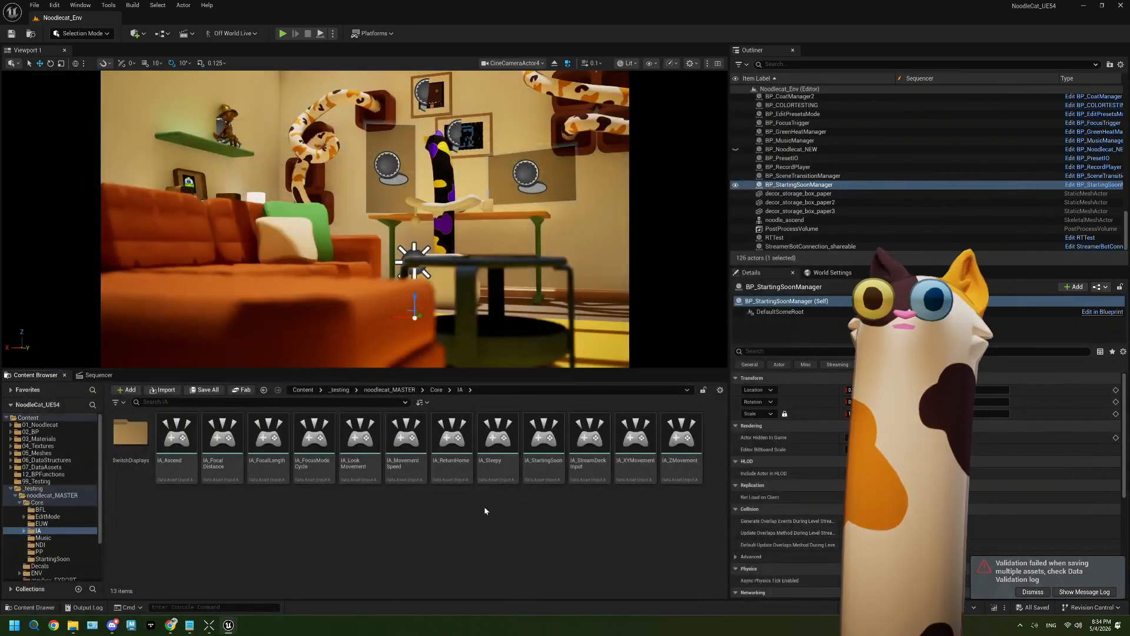
# Reopen IMC_SceneTransitions from the Core folder, assign IA_StartingSoon to the empty mapping and save the asset
pyautogui.click(436, 389)
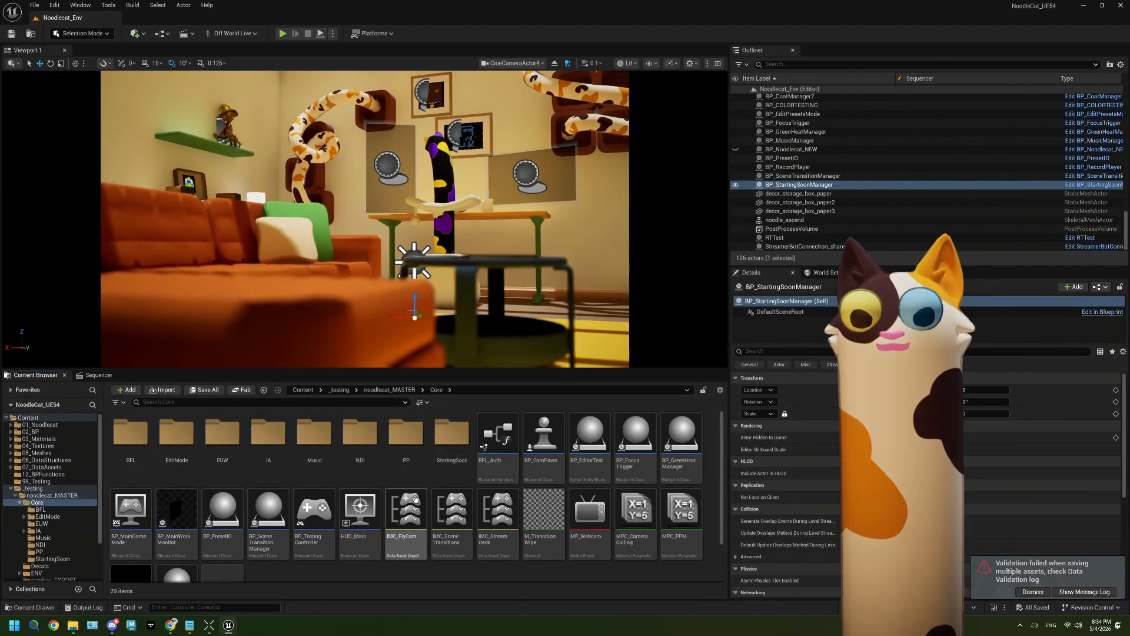
pyautogui.doubleClick(454, 512)
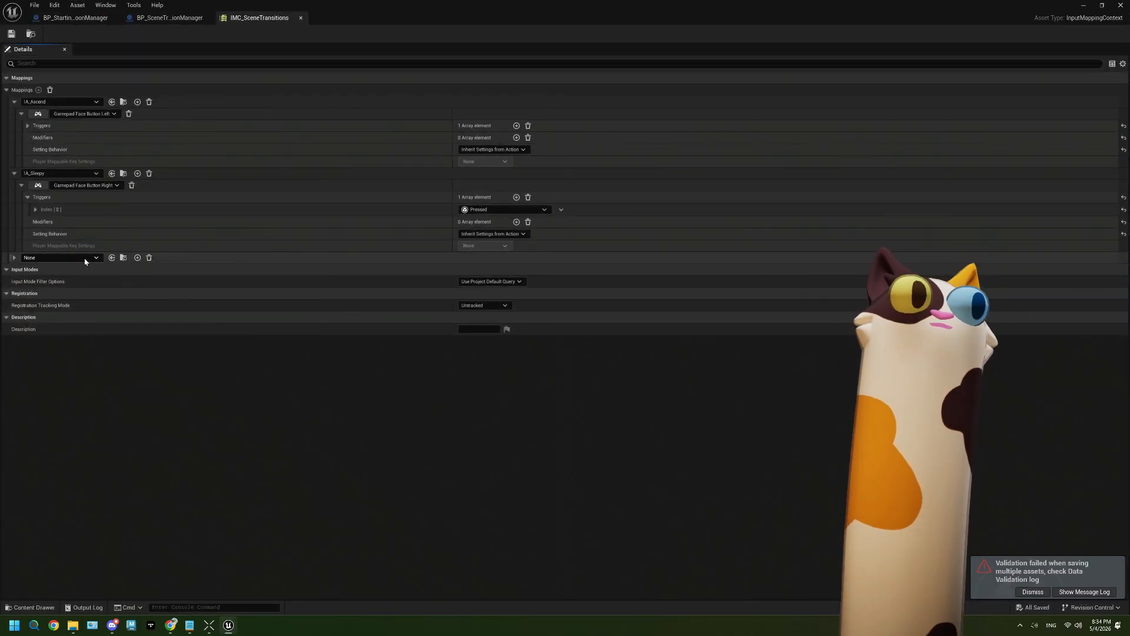
pyautogui.click(85, 258)
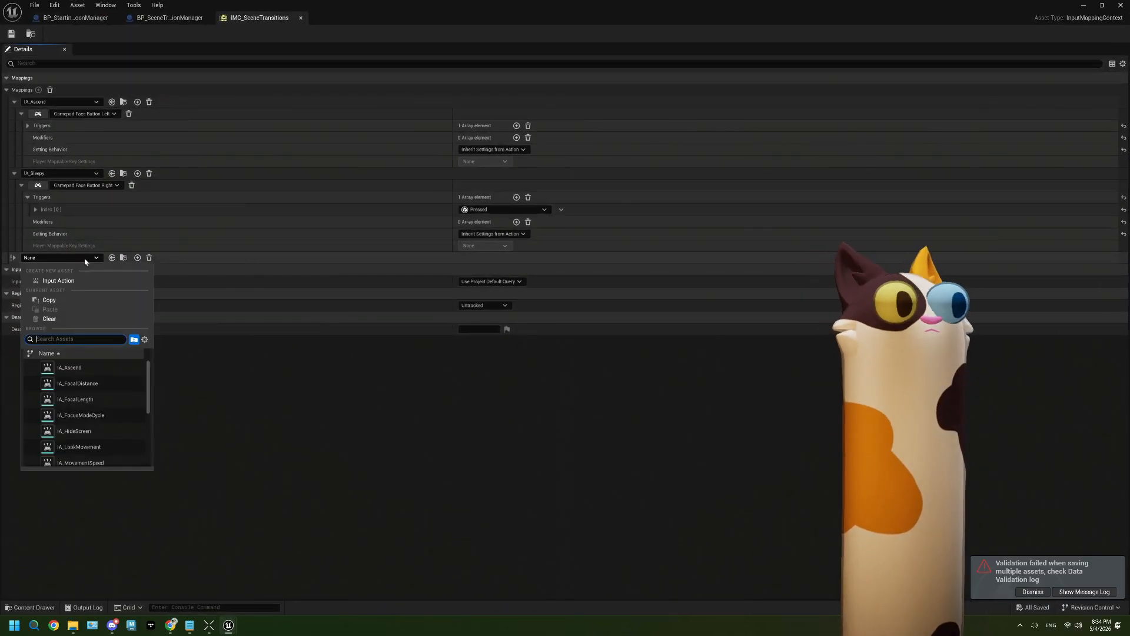
pyautogui.write('star')
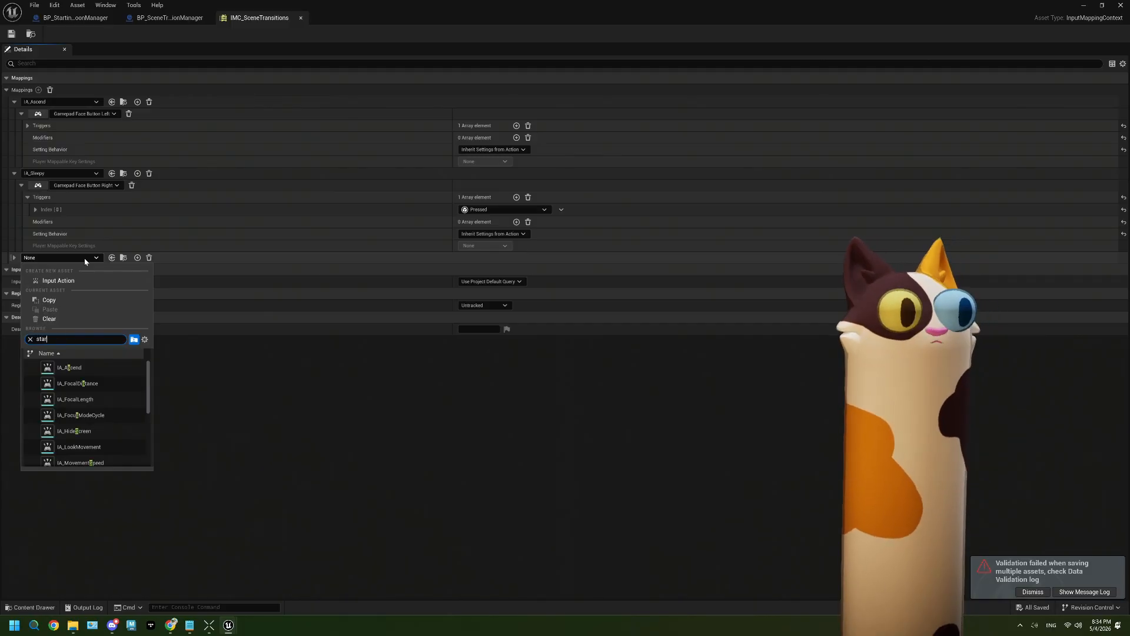
pyautogui.click(79, 368)
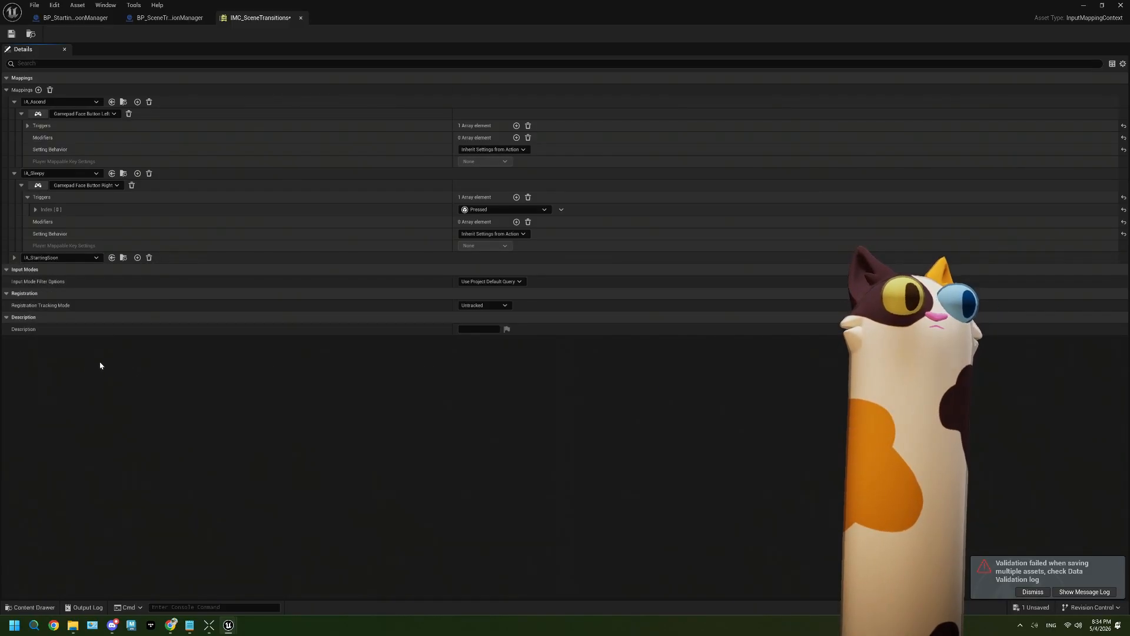
pyautogui.click(10, 35)
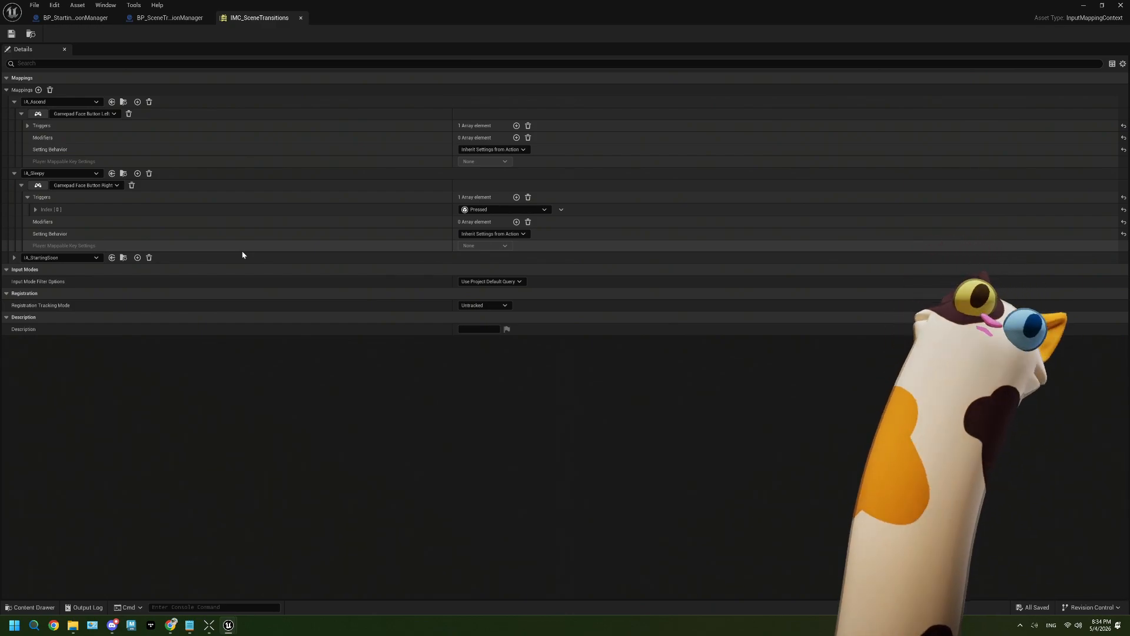
# Bind IA_StartingSoon to Gamepad Face Button Top as its only key binding and save IMC_SceneTransitions
pyautogui.click(137, 258)
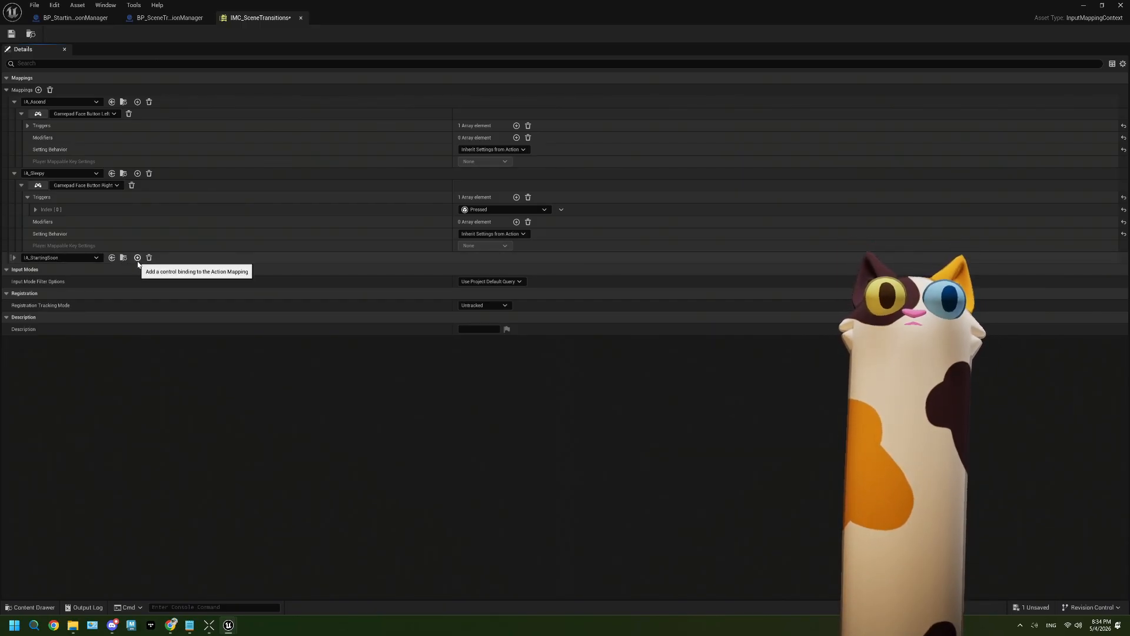
pyautogui.click(14, 257)
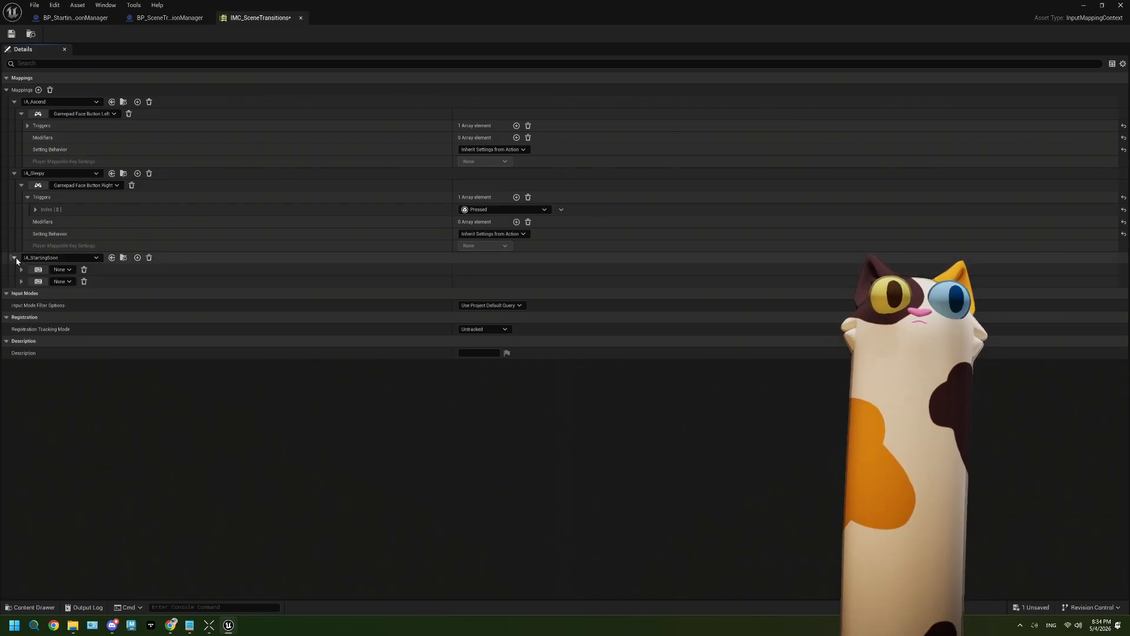
pyautogui.click(83, 281)
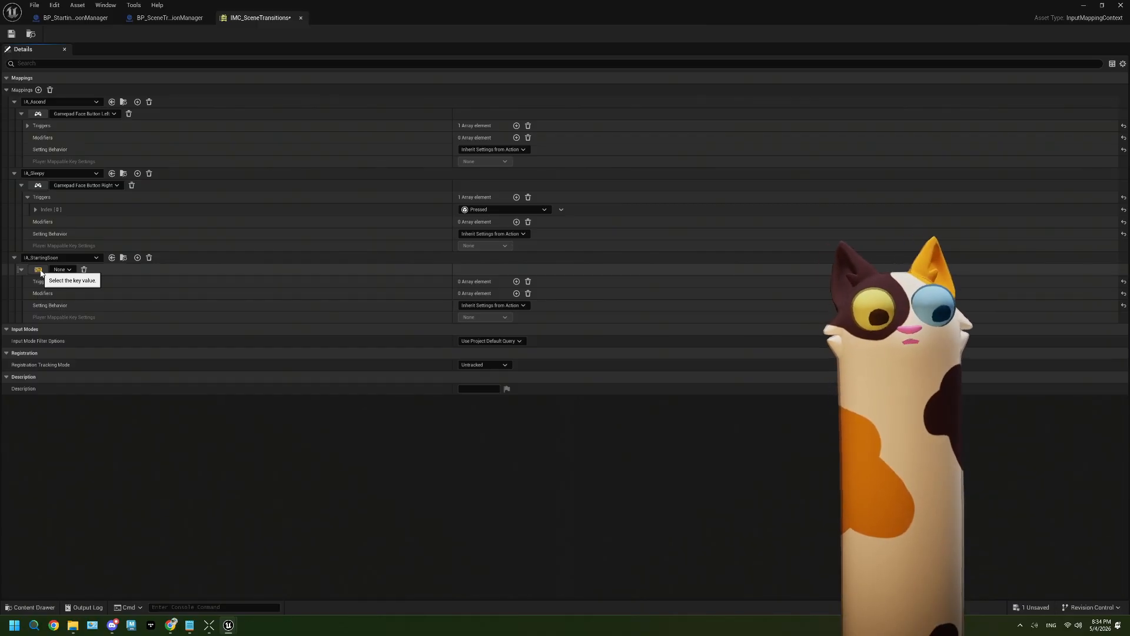
pyautogui.click(38, 269)
pyautogui.click(38, 270)
pyautogui.click(79, 269)
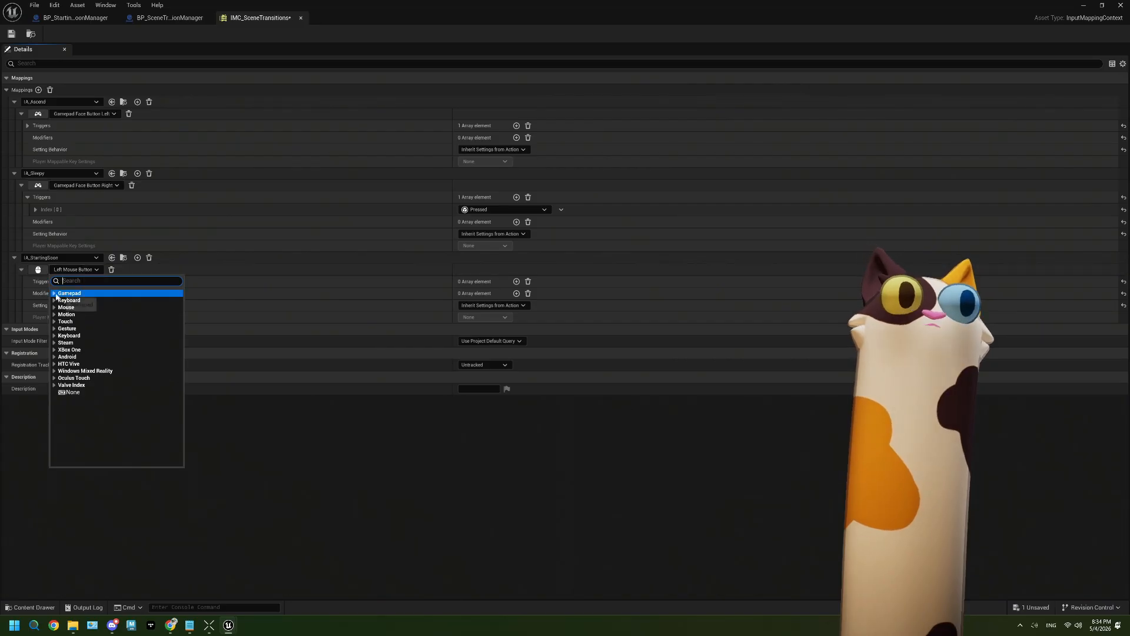
pyautogui.click(70, 294)
pyautogui.scroll(-5, 136, 322)
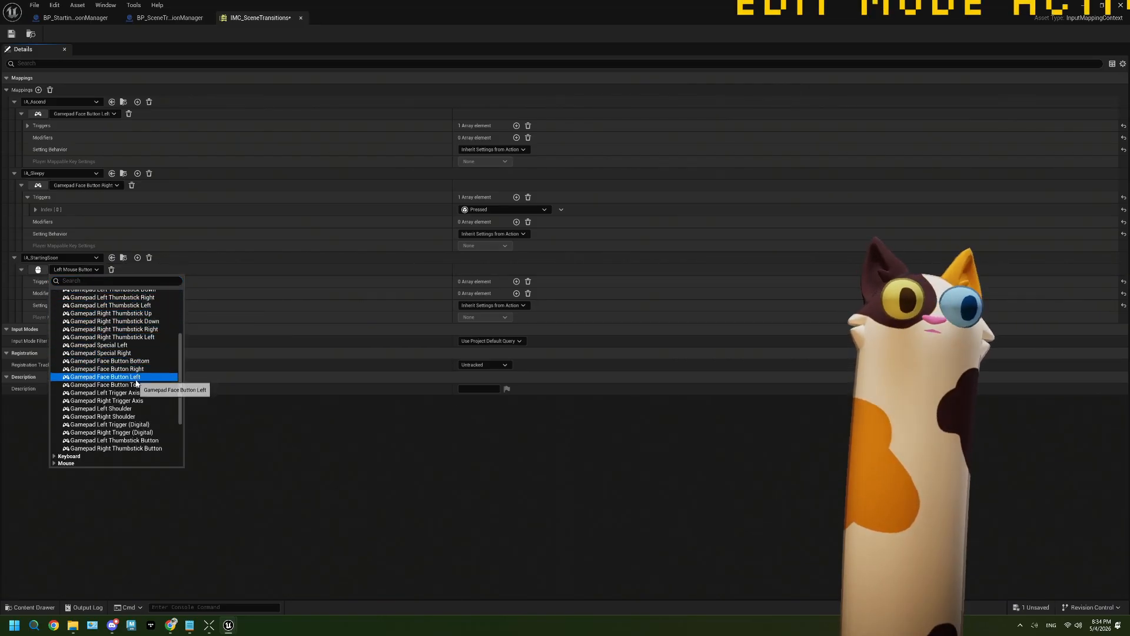
pyautogui.click(136, 385)
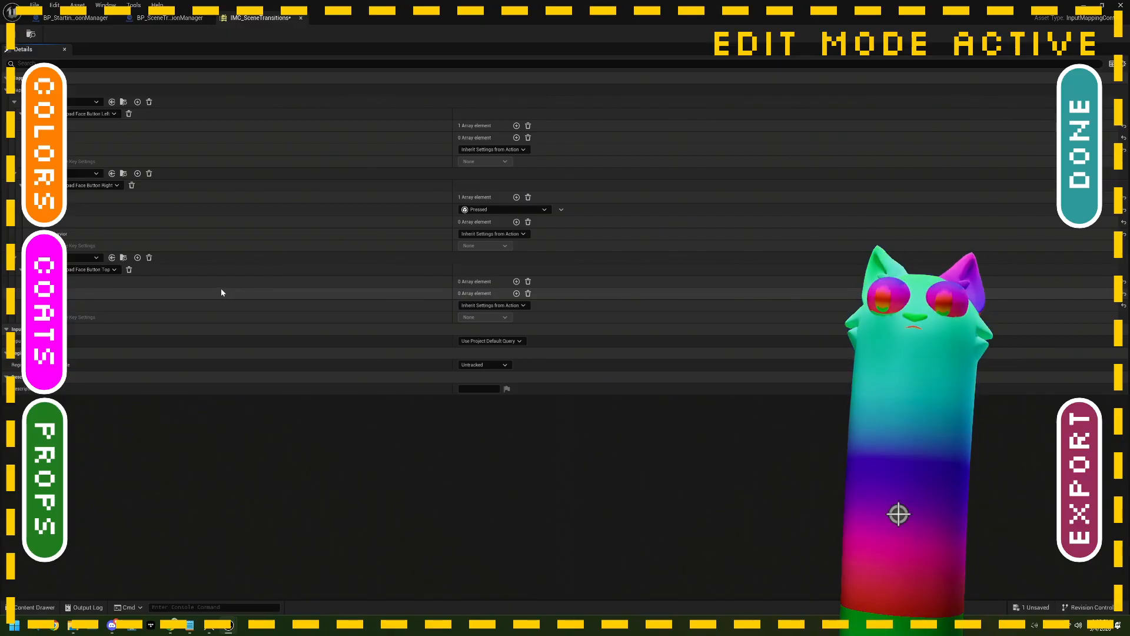
pyautogui.hotkey('ctrl', 's')
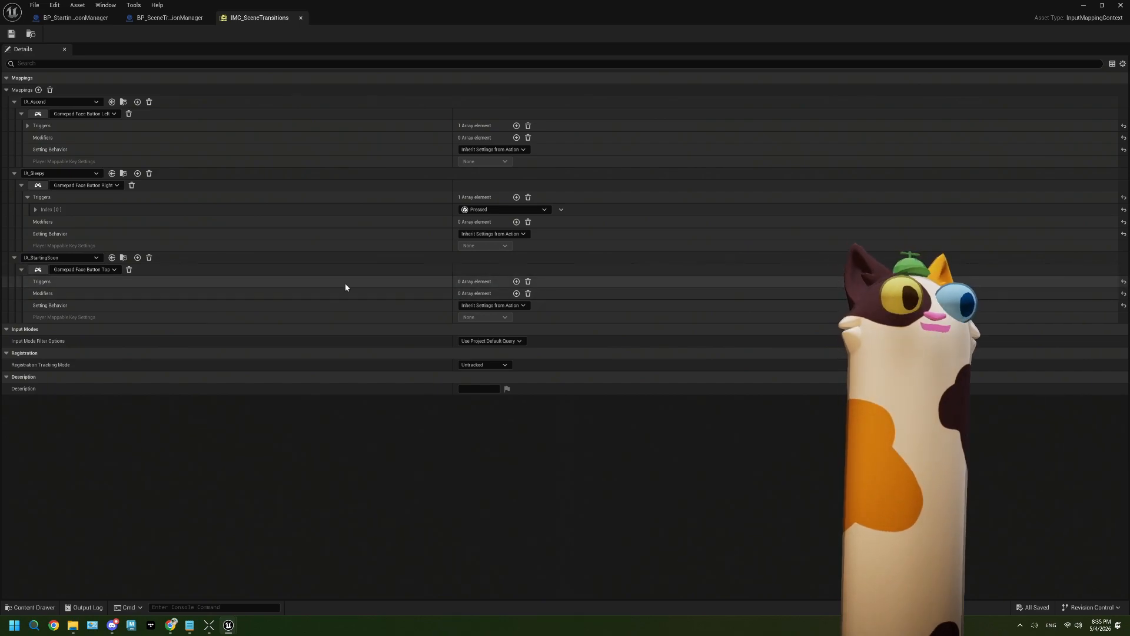
# Add a Pressed trigger to the Gamepad Face Button Top binding of IA_StartingSoon and save IMC_SceneTransitions
pyautogui.click(517, 282)
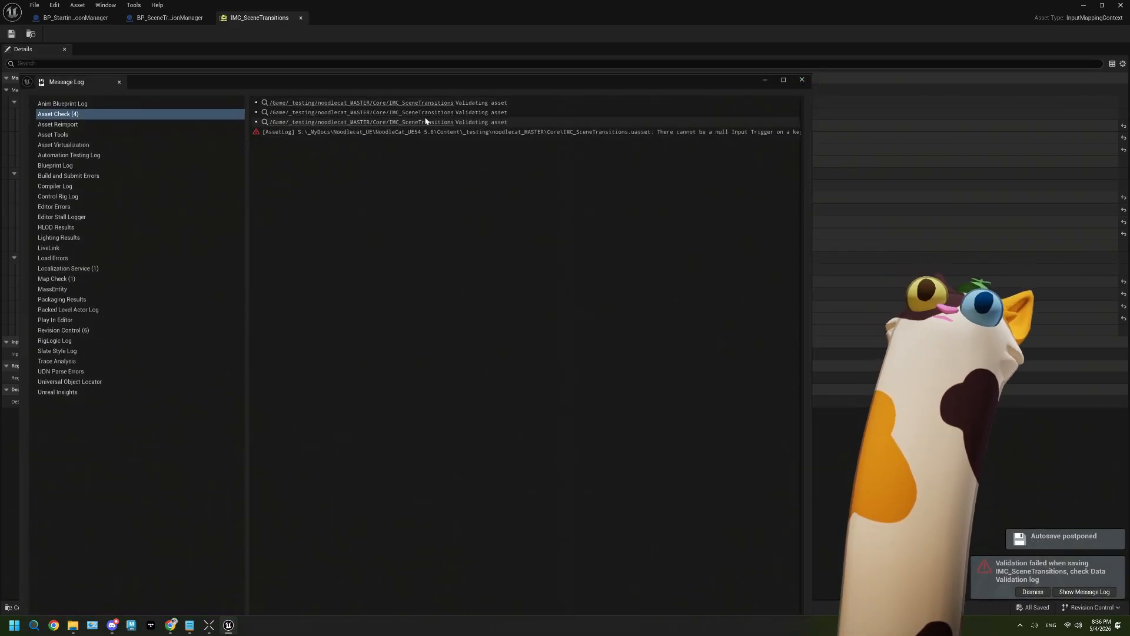
pyautogui.click(800, 81)
pyautogui.click(502, 294)
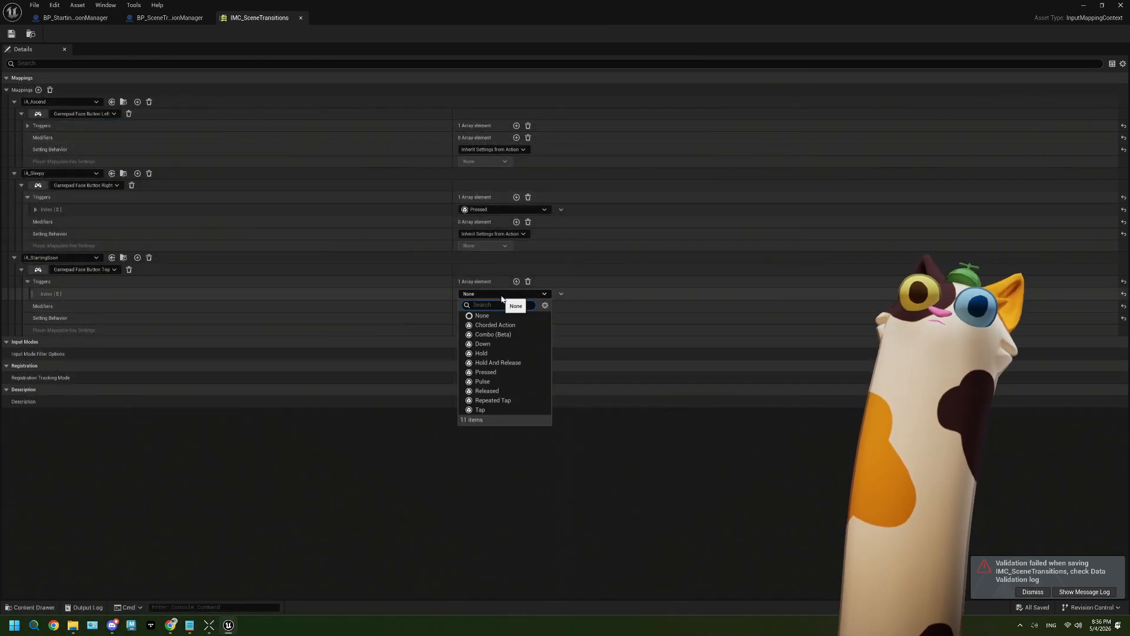
pyautogui.click(503, 373)
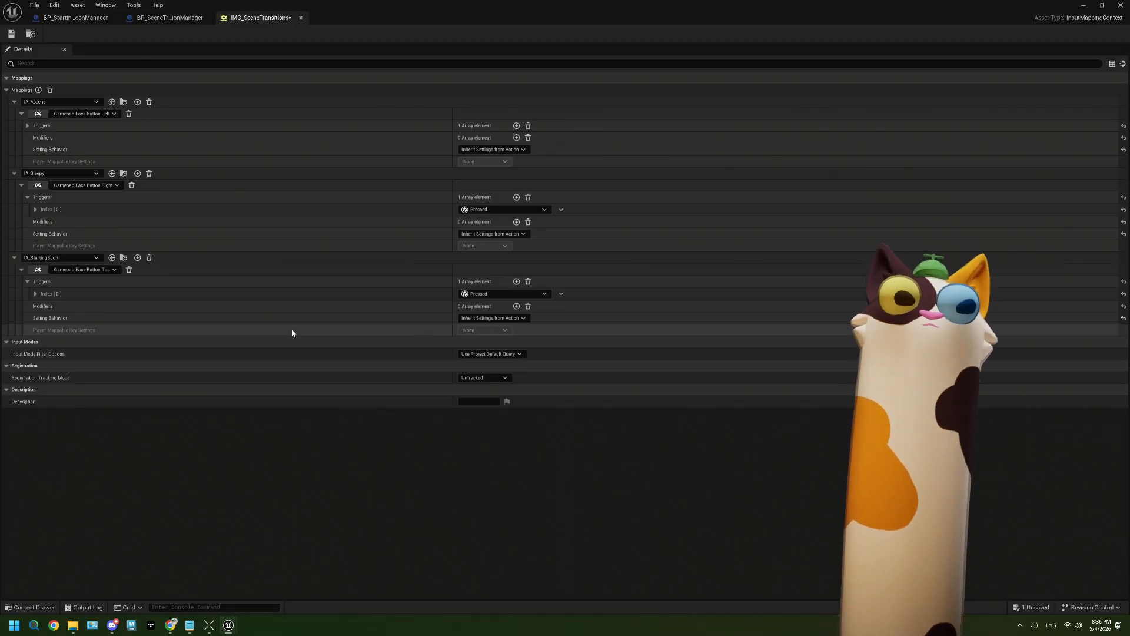
pyautogui.hotkey('ctrl', 's')
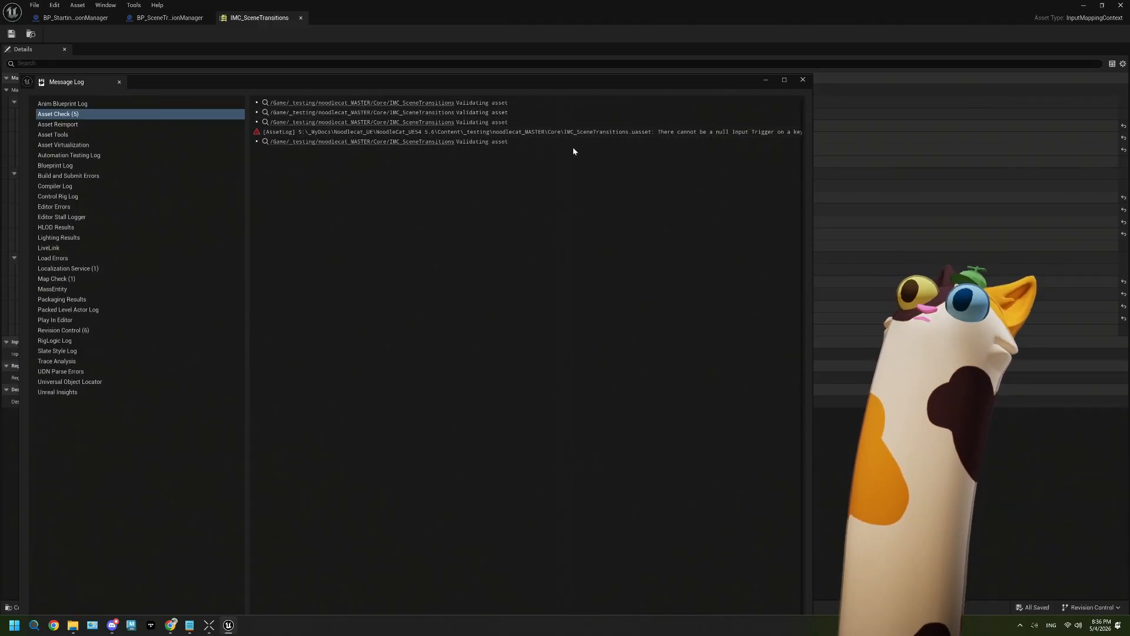
pyautogui.click(429, 143)
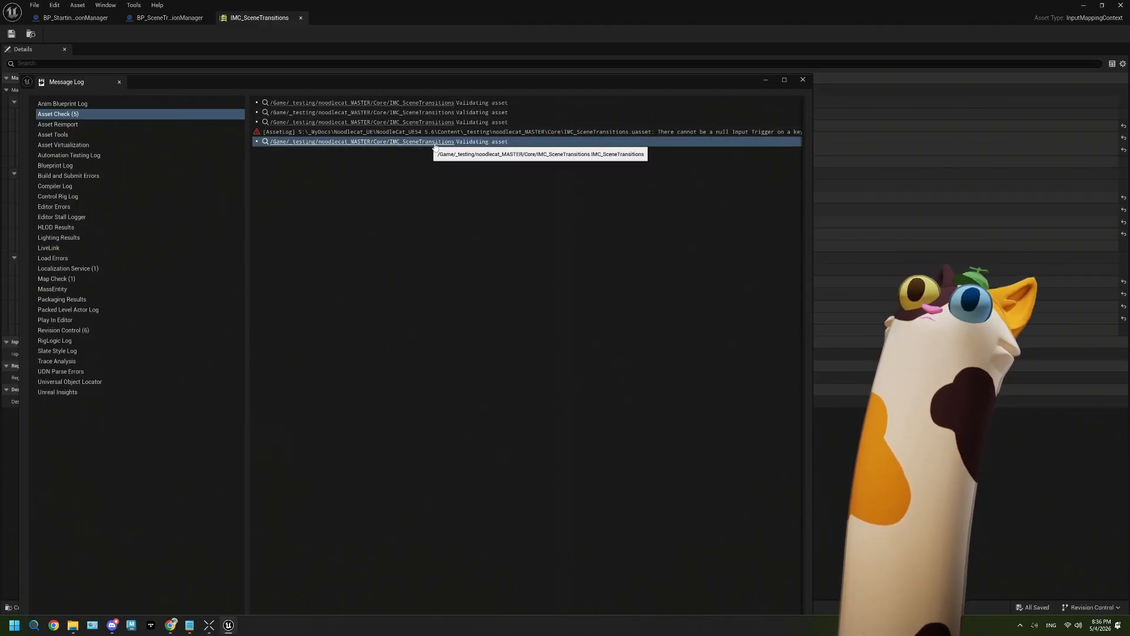
pyautogui.click(806, 82)
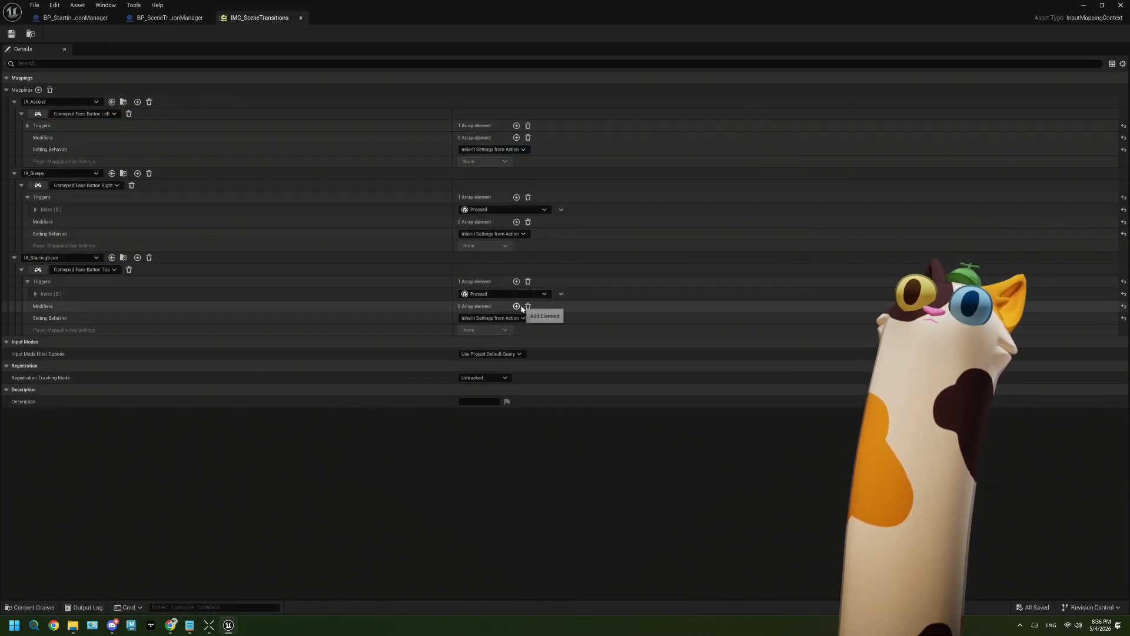
pyautogui.click(11, 34)
pyautogui.click(804, 79)
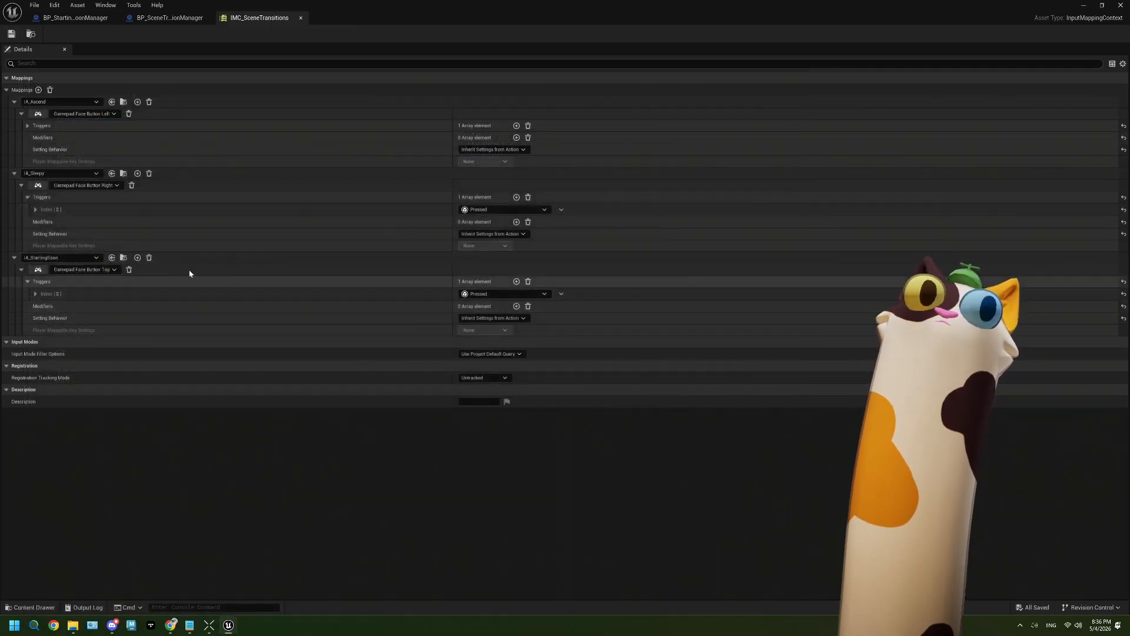
# Delete the IA_StartingSoon mapping and save the mapping context, then undo the deletion
pyautogui.click(148, 259)
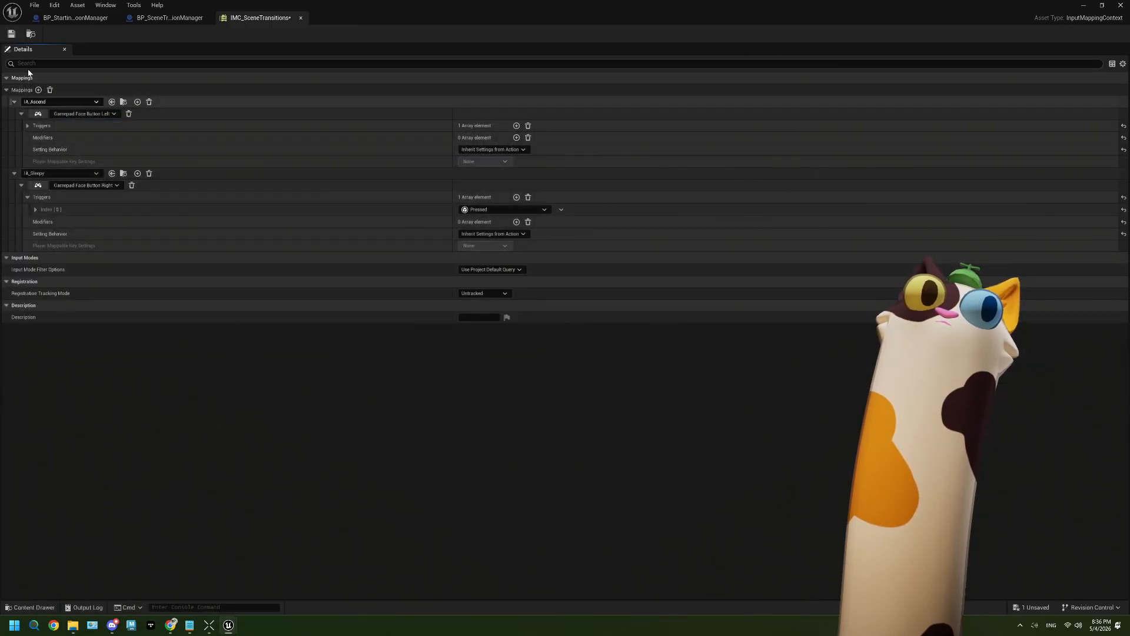
pyautogui.click(11, 34)
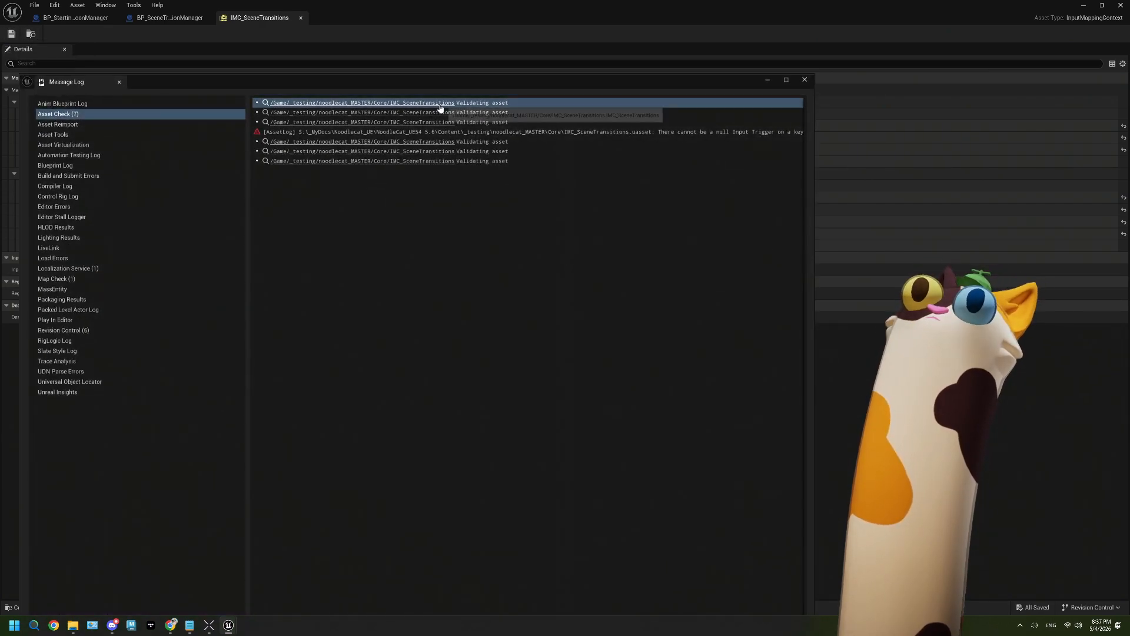
pyautogui.click(804, 79)
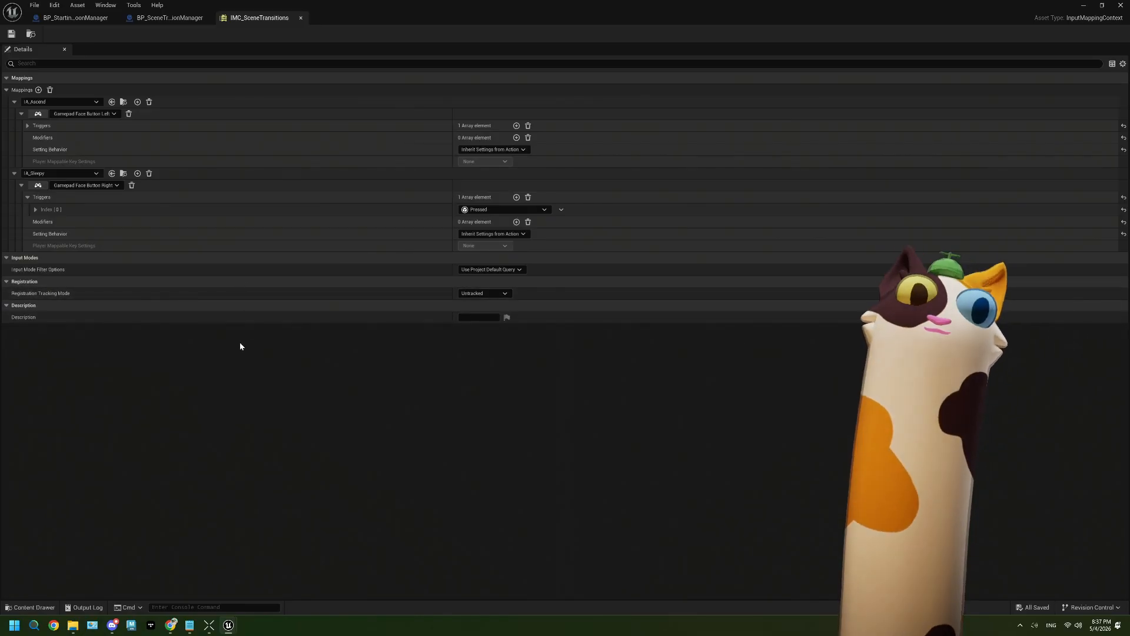
pyautogui.hotkey('ctrl', 'z')
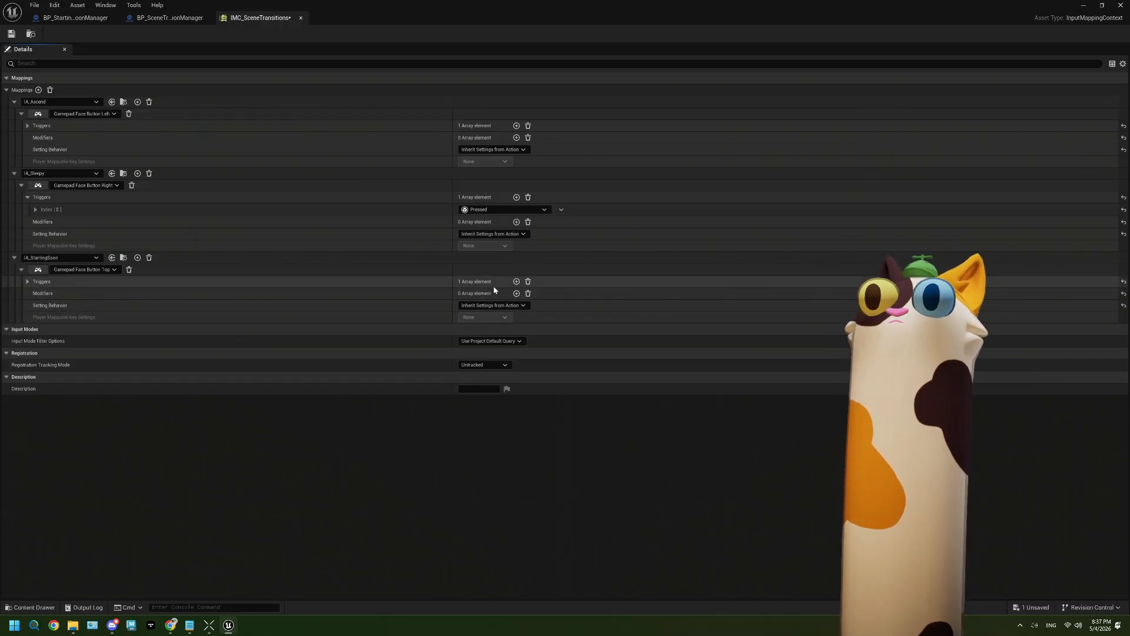
# Save IMC_SceneTransitions with the IA_StartingSoon trigger expanded and read the full validation messages in the message log
pyautogui.click(28, 282)
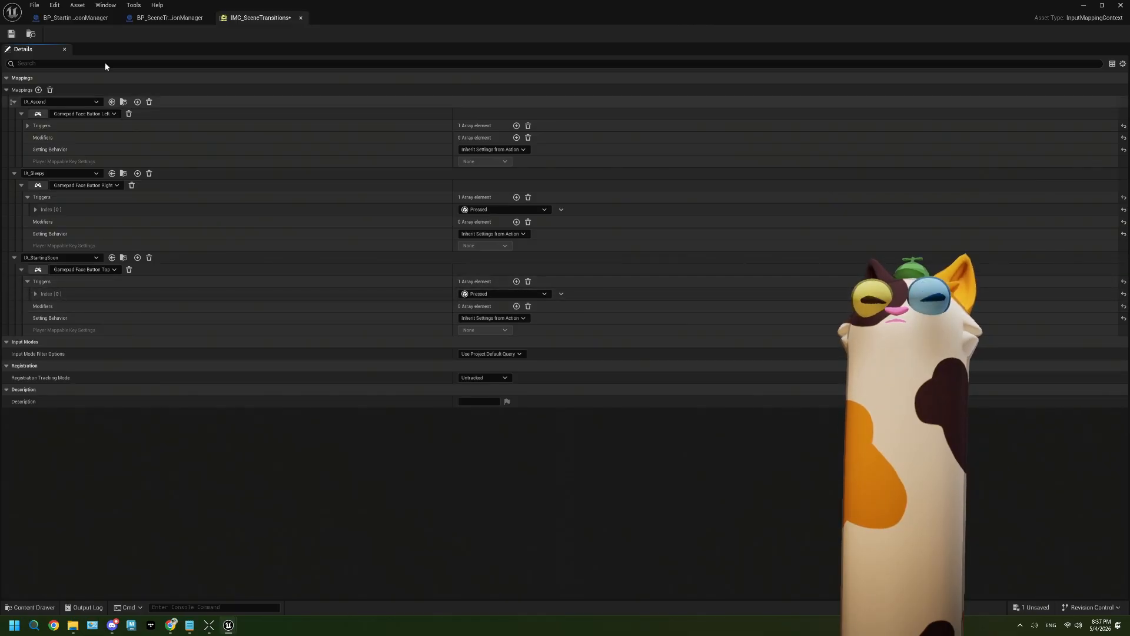
pyautogui.click(11, 34)
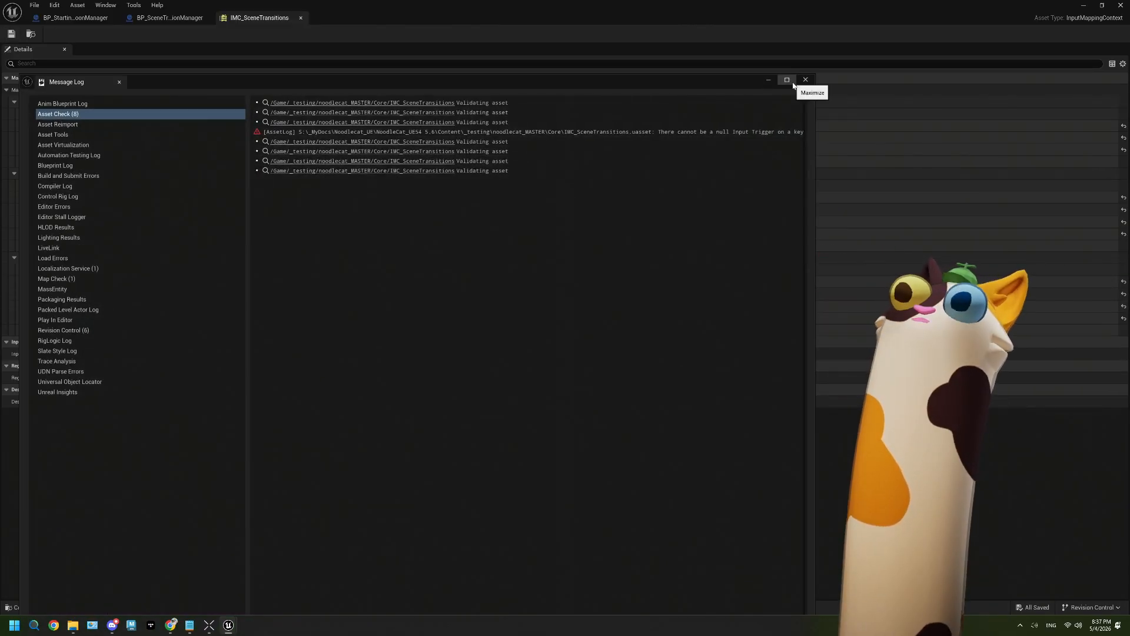
pyautogui.moveTo(623, 88); pyautogui.dragTo(594, 52)
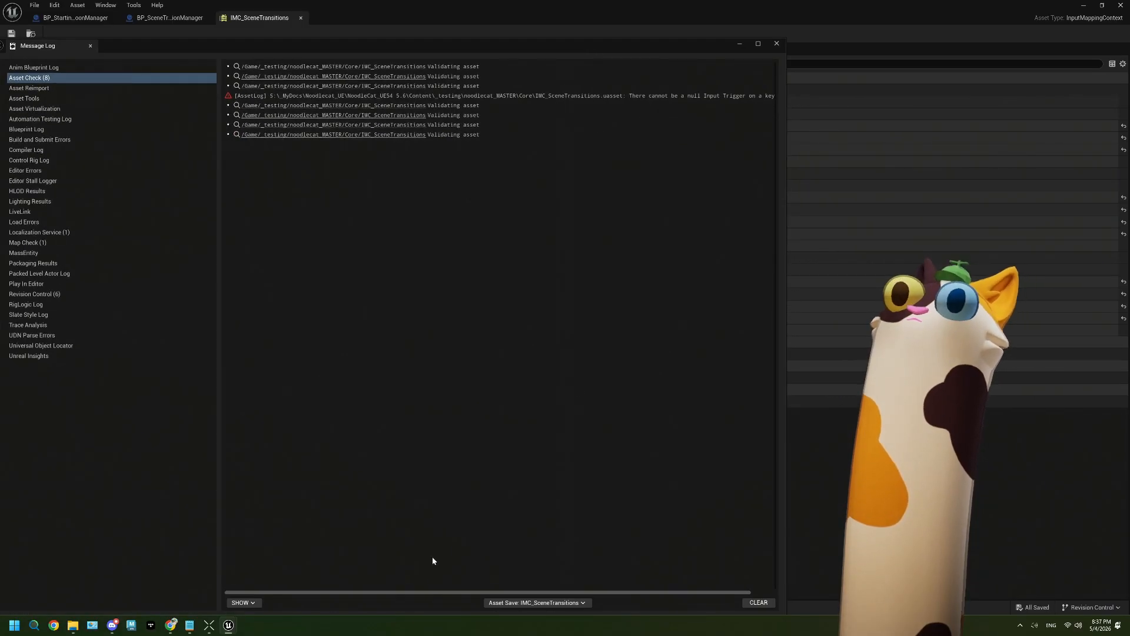
pyautogui.moveTo(414, 593); pyautogui.dragTo(464, 592)
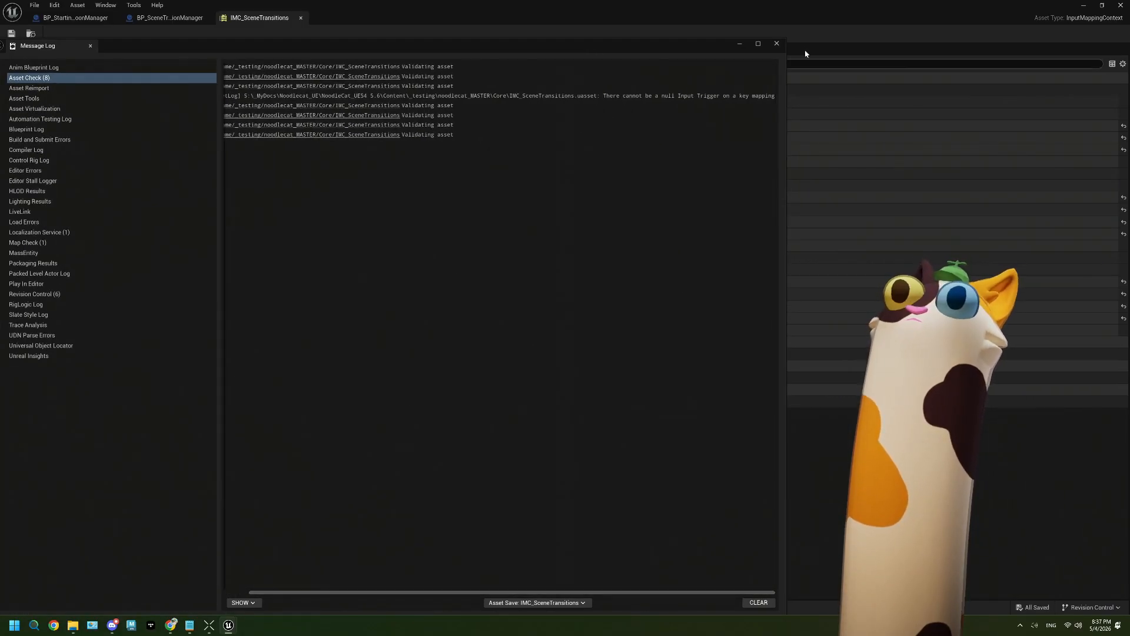
pyautogui.click(779, 45)
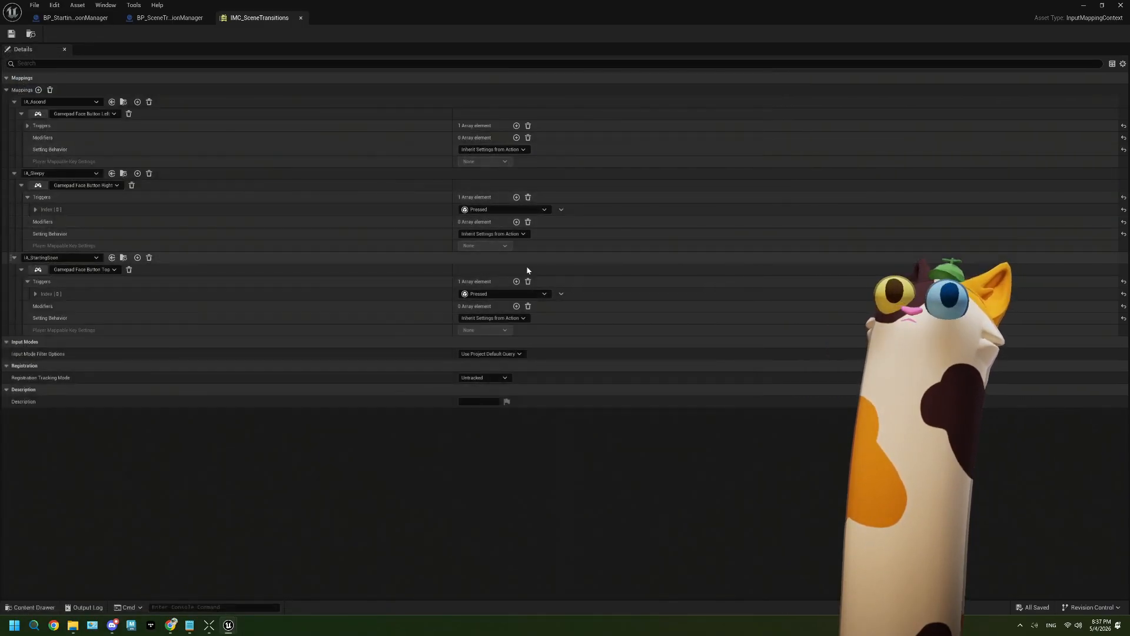
# Change the IA_StartingSoon trigger to Down, save IMC_SceneTransitions and dismiss the message log
pyautogui.click(505, 297)
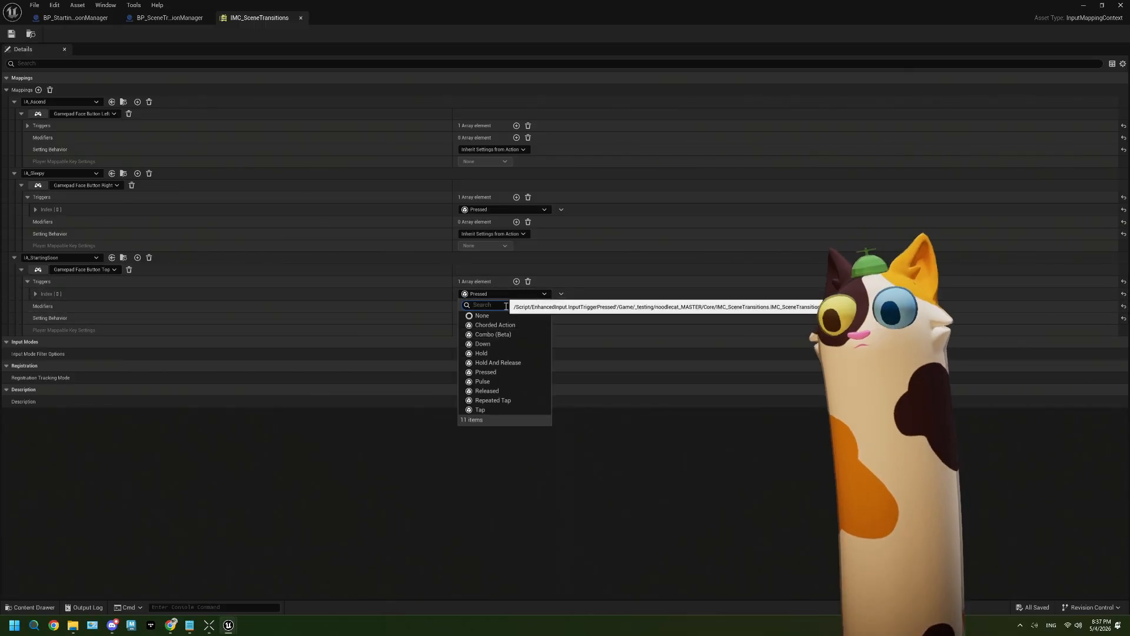
pyautogui.click(507, 337)
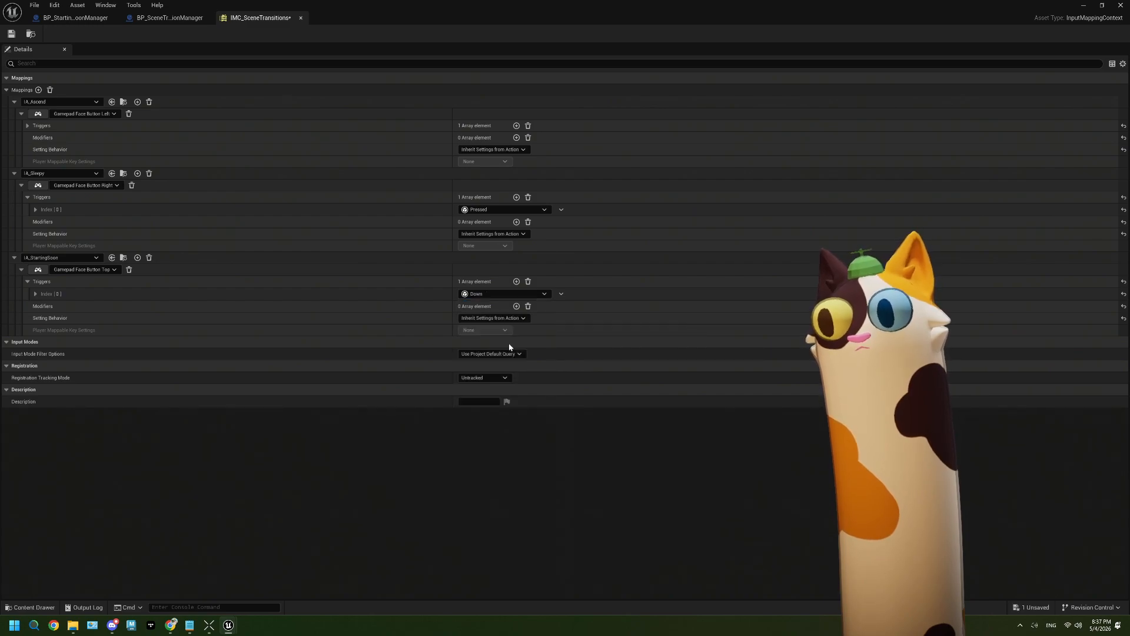
pyautogui.click(12, 34)
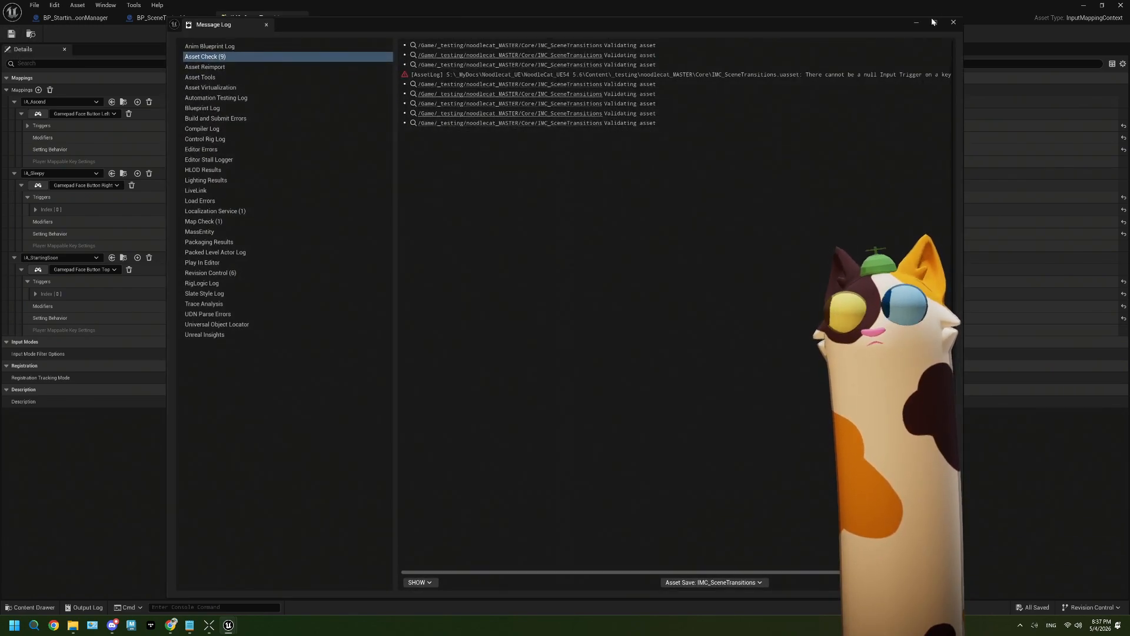
pyautogui.click(949, 26)
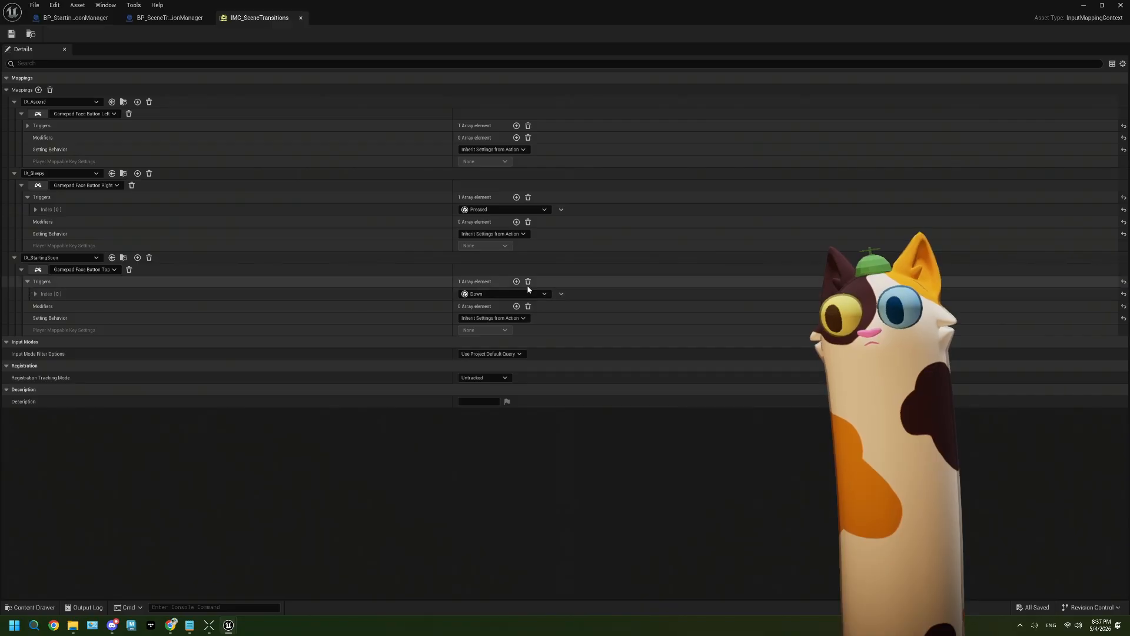
# Clear the IA_StartingSoon binding's triggers, add a fresh Pressed trigger and save IMC_SceneTransitions
pyautogui.click(528, 281)
pyautogui.click(517, 282)
pyautogui.click(518, 294)
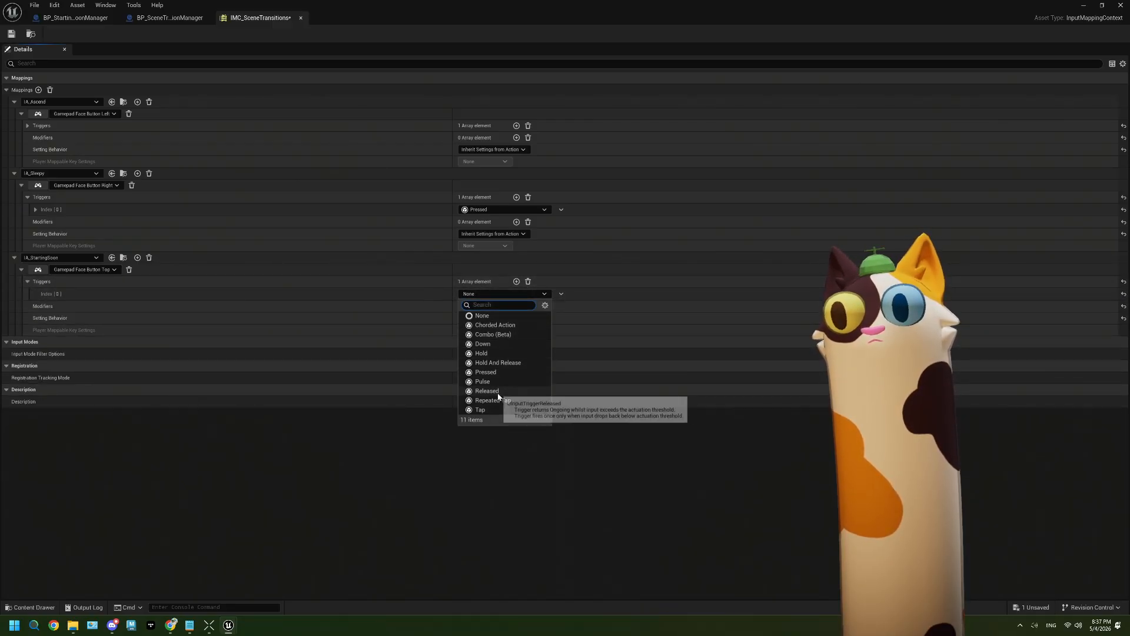
pyautogui.click(492, 374)
pyautogui.click(493, 374)
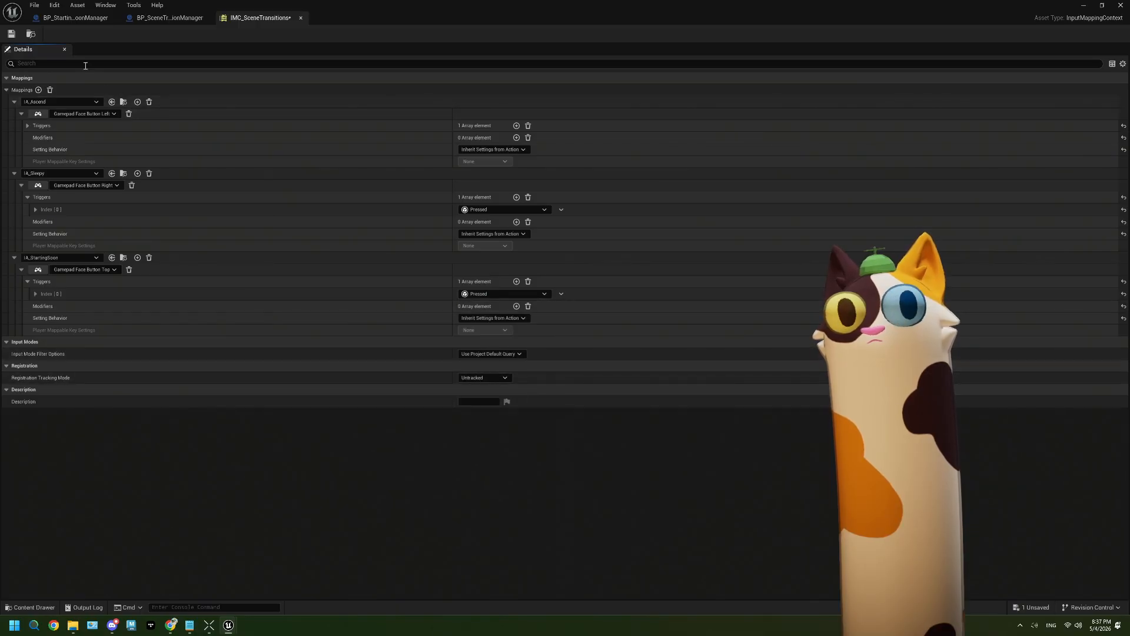
pyautogui.click(10, 34)
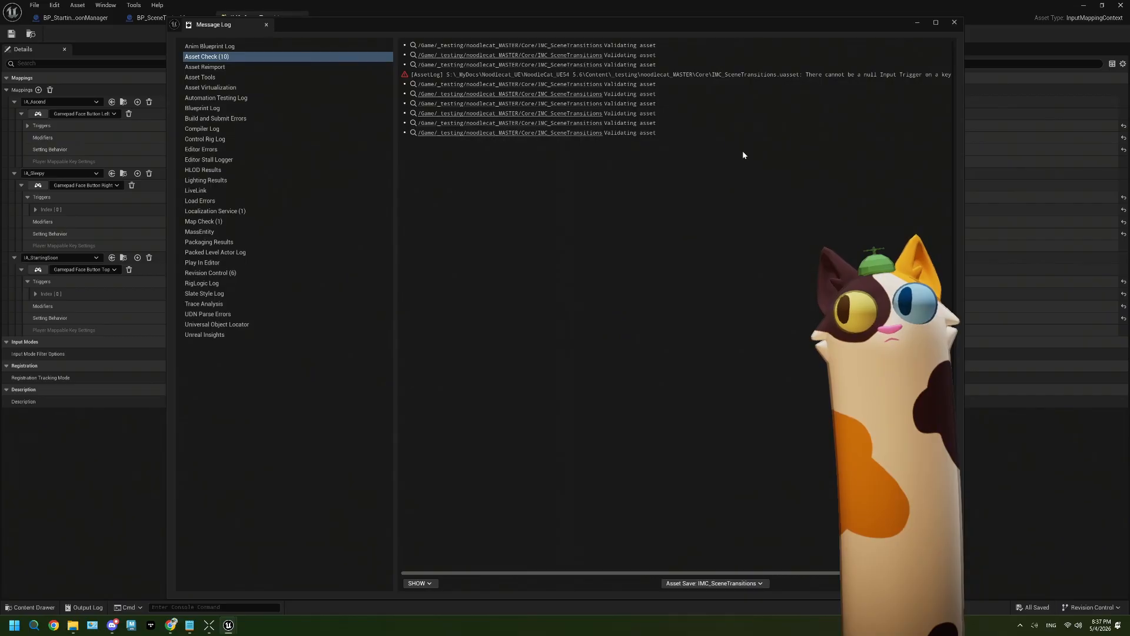
pyautogui.click(952, 23)
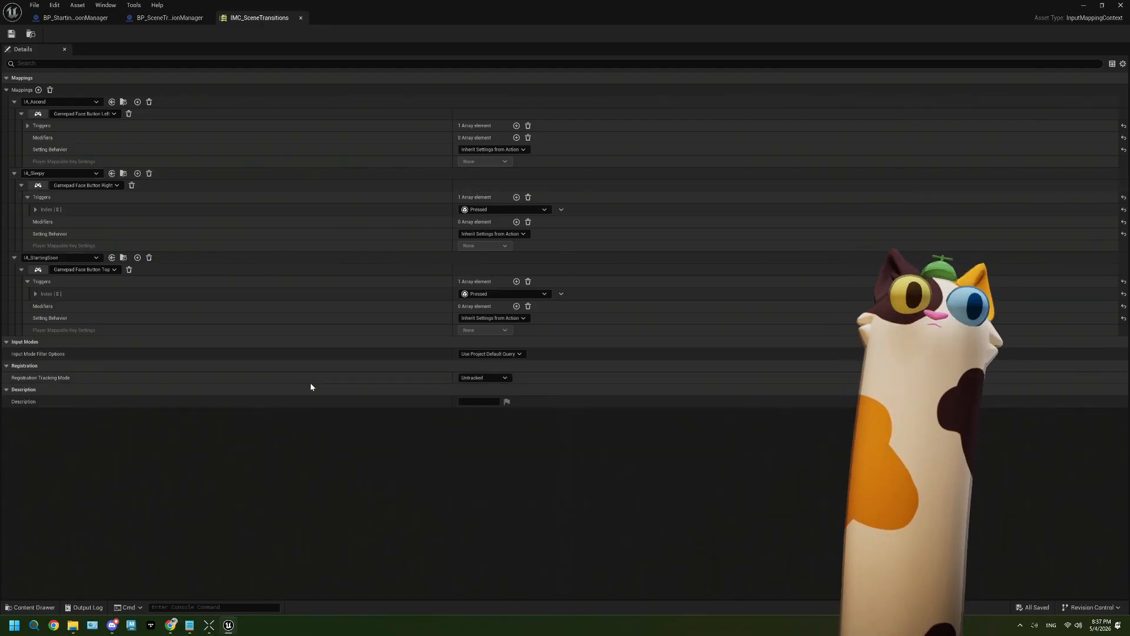
# Add a modifier entry left at None to the IA_StartingSoon binding and save IMC_SceneTransitions
pyautogui.click(522, 319)
pyautogui.click(522, 318)
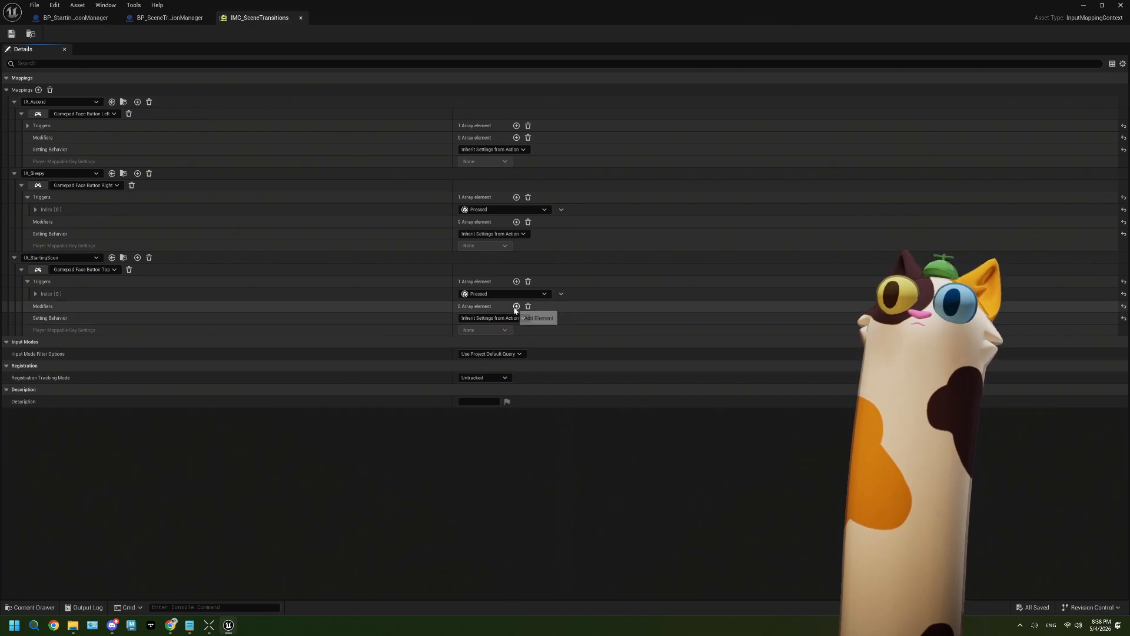
pyautogui.click(517, 306)
pyautogui.click(511, 318)
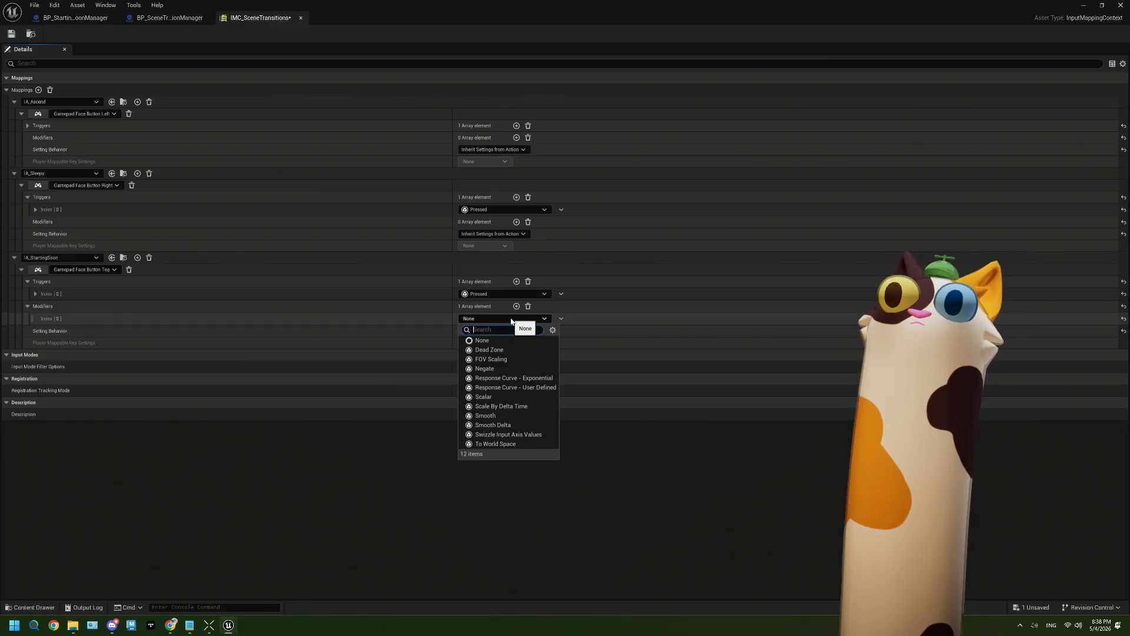
pyautogui.click(511, 319)
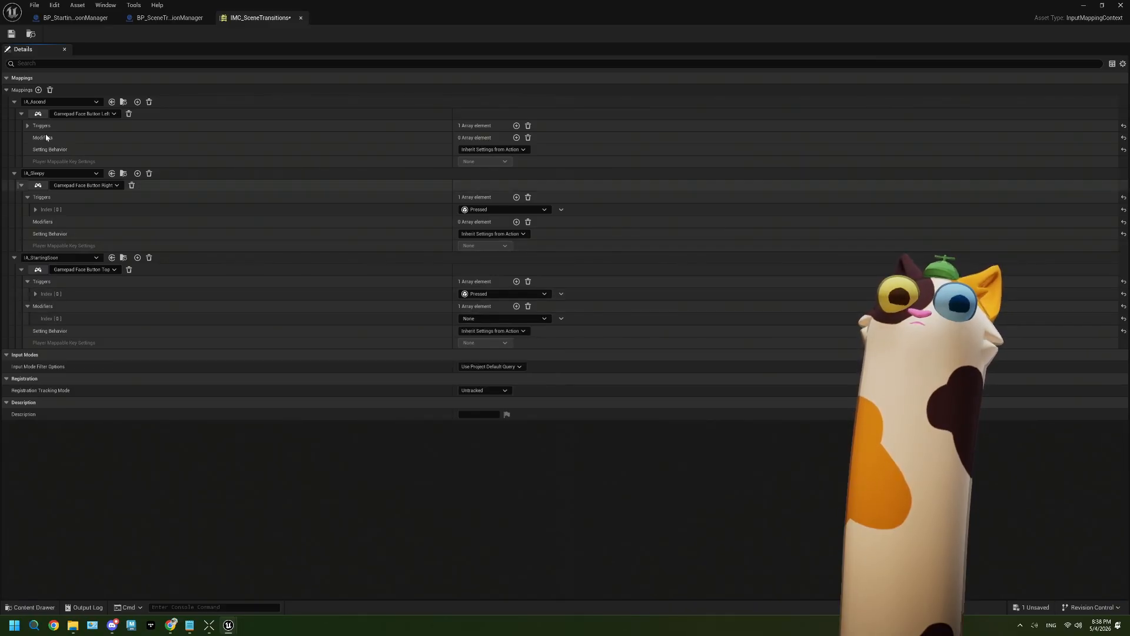
pyautogui.click(12, 33)
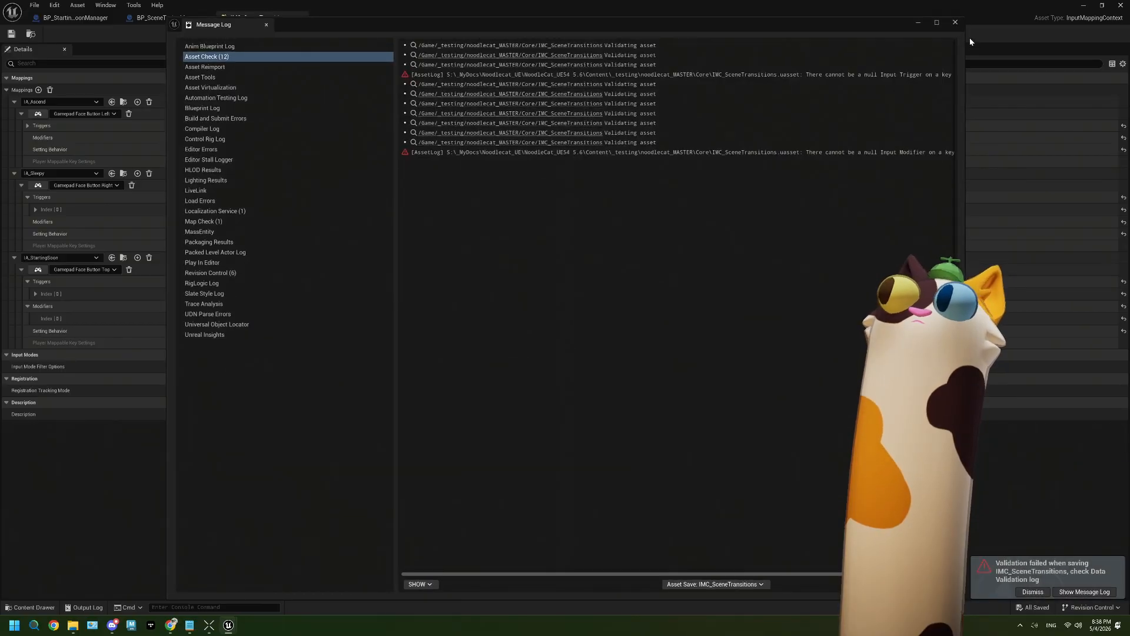
pyautogui.click(955, 22)
# Set the IA_StartingSoon binding's modifier to Dead Zone and save IMC_SceneTransitions
pyautogui.click(505, 318)
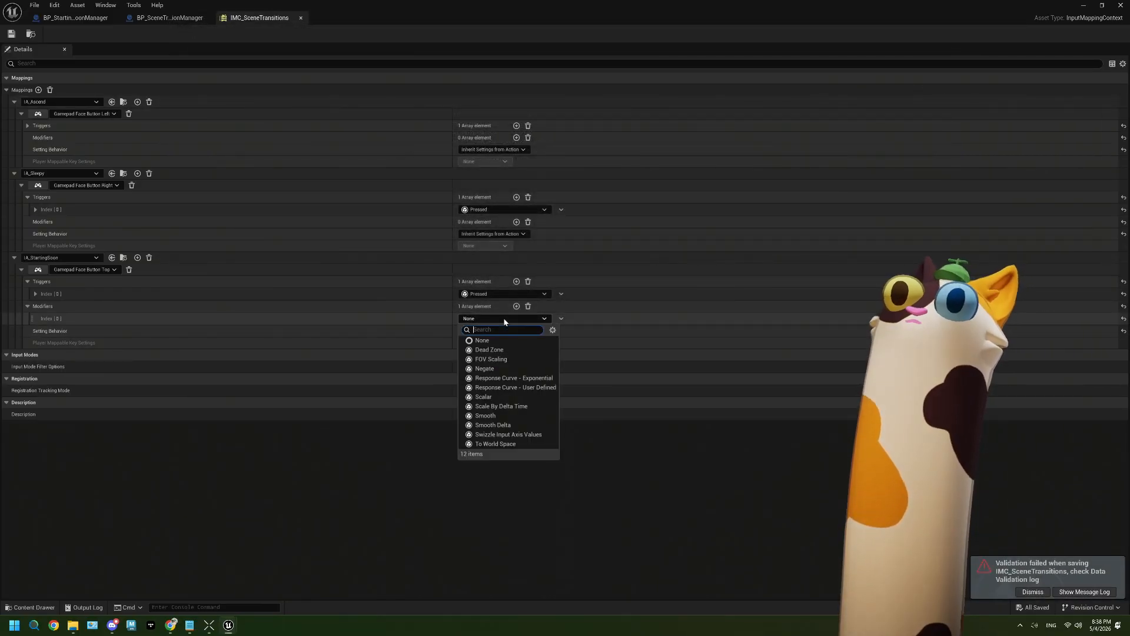
pyautogui.click(505, 347)
pyautogui.click(11, 33)
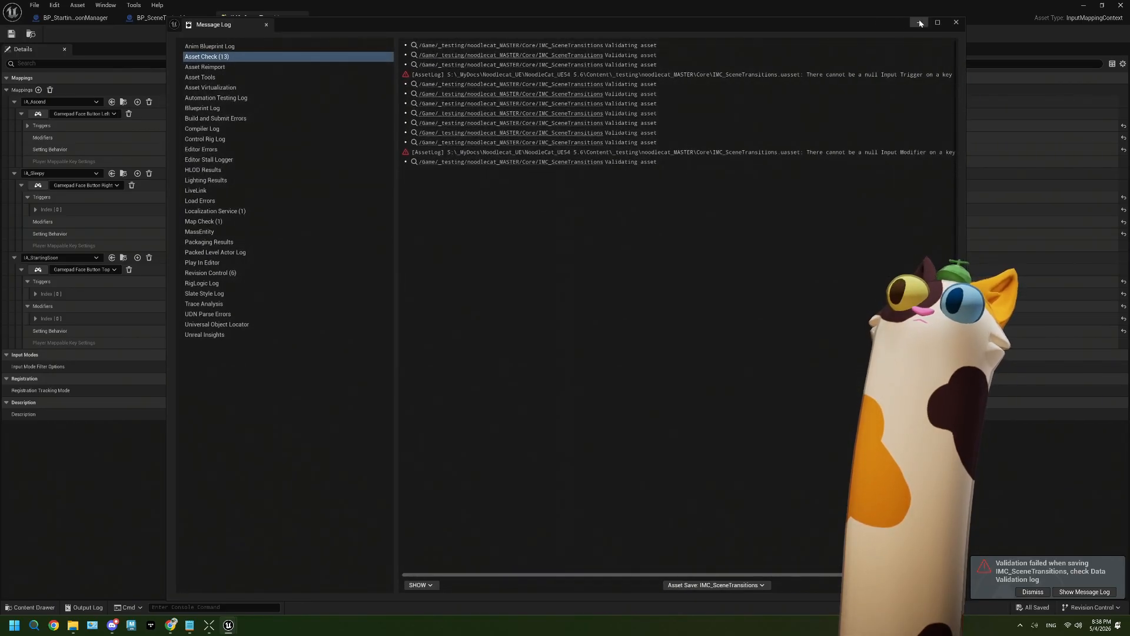
pyautogui.click(956, 23)
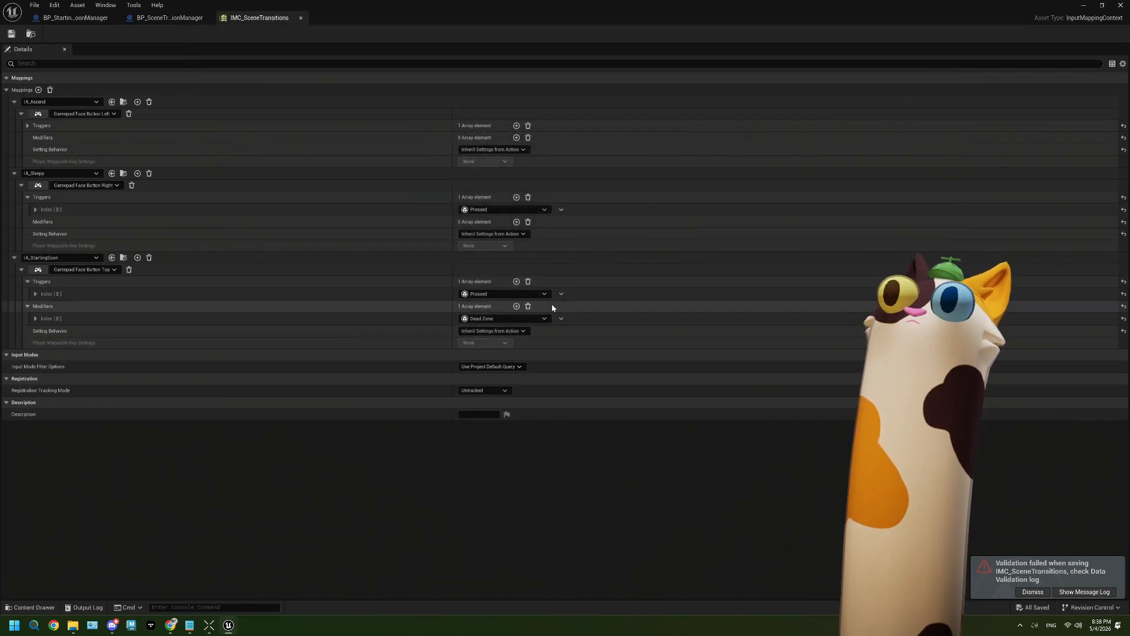
# Remove all modifiers from the IA_StartingSoon binding, save IMC_SceneTransitions and close the message log
pyautogui.click(527, 306)
pyautogui.click(11, 33)
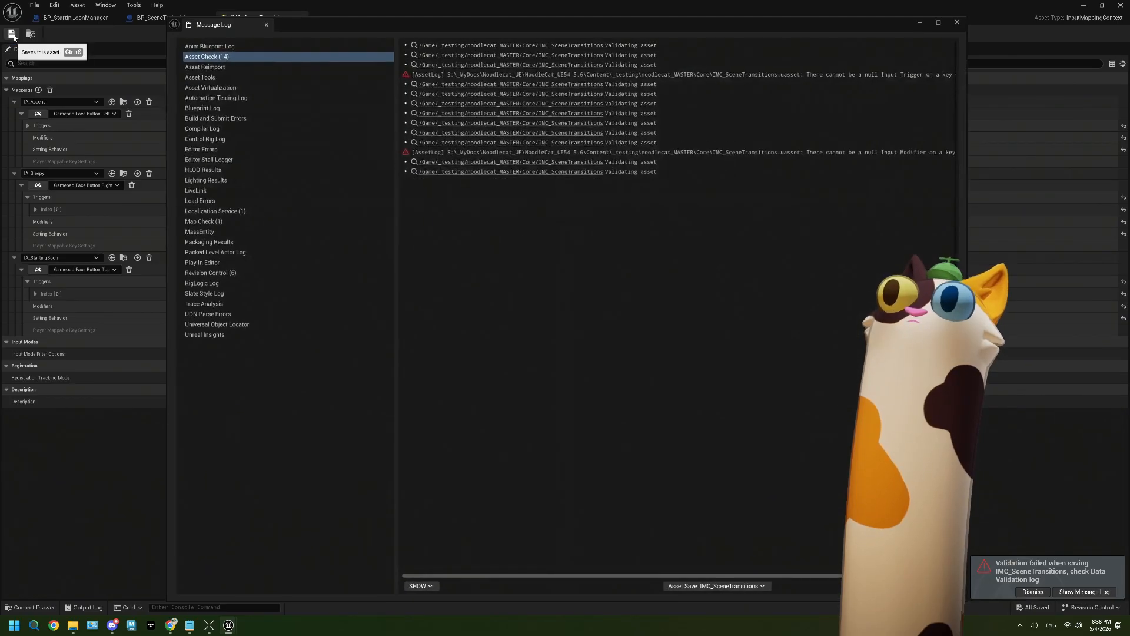
pyautogui.click(956, 22)
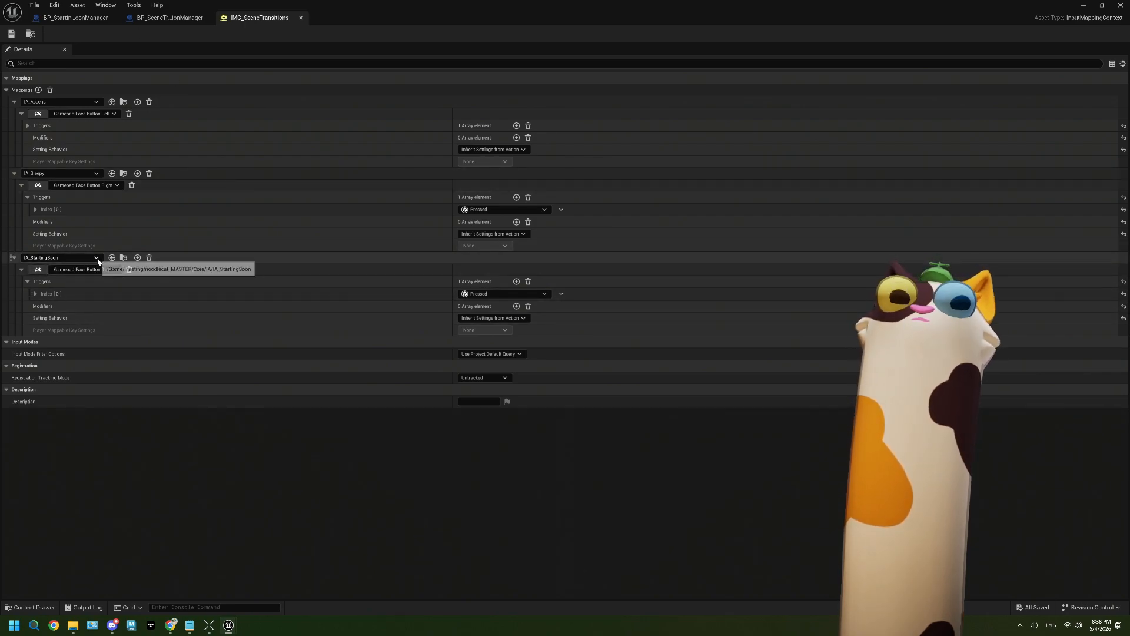
# Move the asset editor window clear of the Content Browser and open IA_StartingSoon from the Core/IA folder
pyautogui.moveTo(421, 12); pyautogui.dragTo(412, 553)
pyautogui.doubleClick(268, 435)
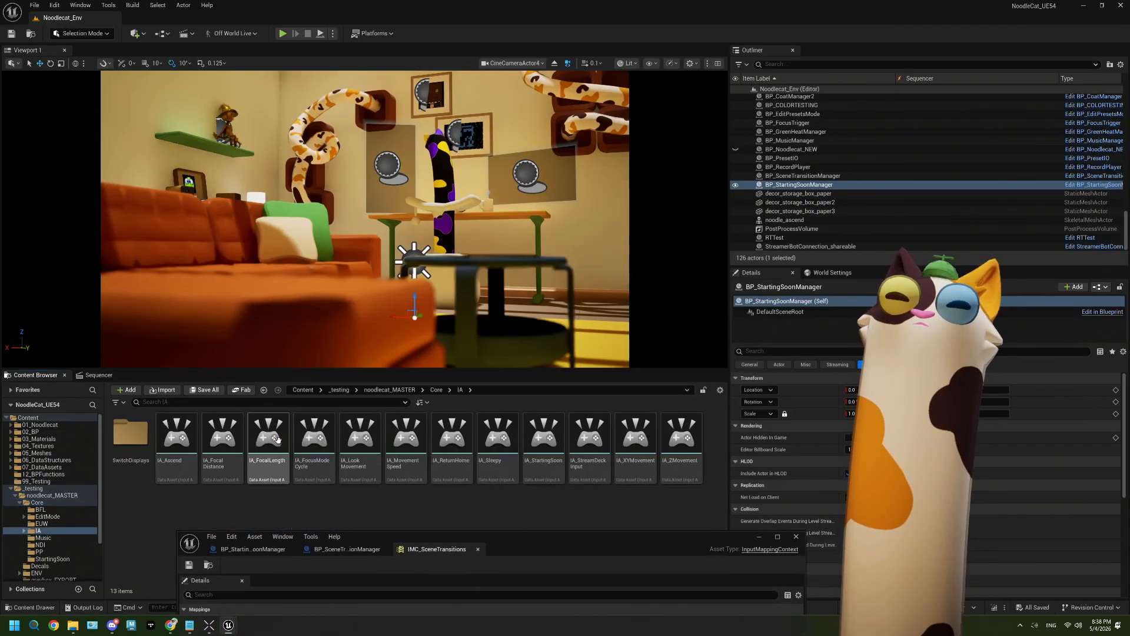
pyautogui.click(556, 452)
pyautogui.doubleClick(555, 452)
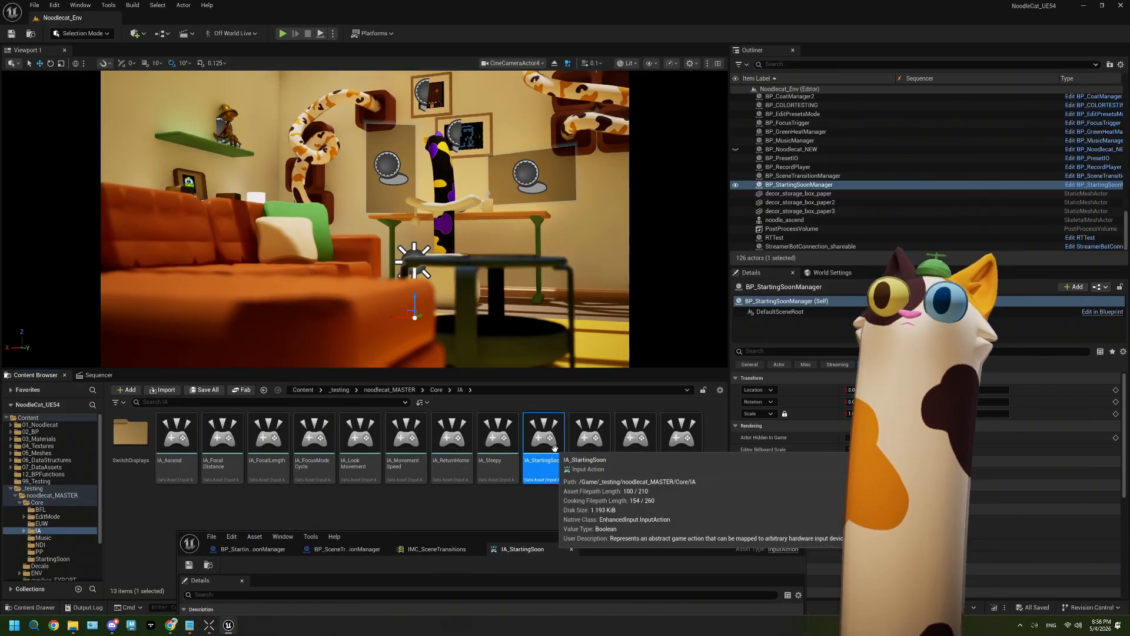
# Enlarge the asset editor window and try adding a trigger entry to IA_StartingSoon, removing it again
pyautogui.moveTo(598, 542); pyautogui.dragTo(593, 525)
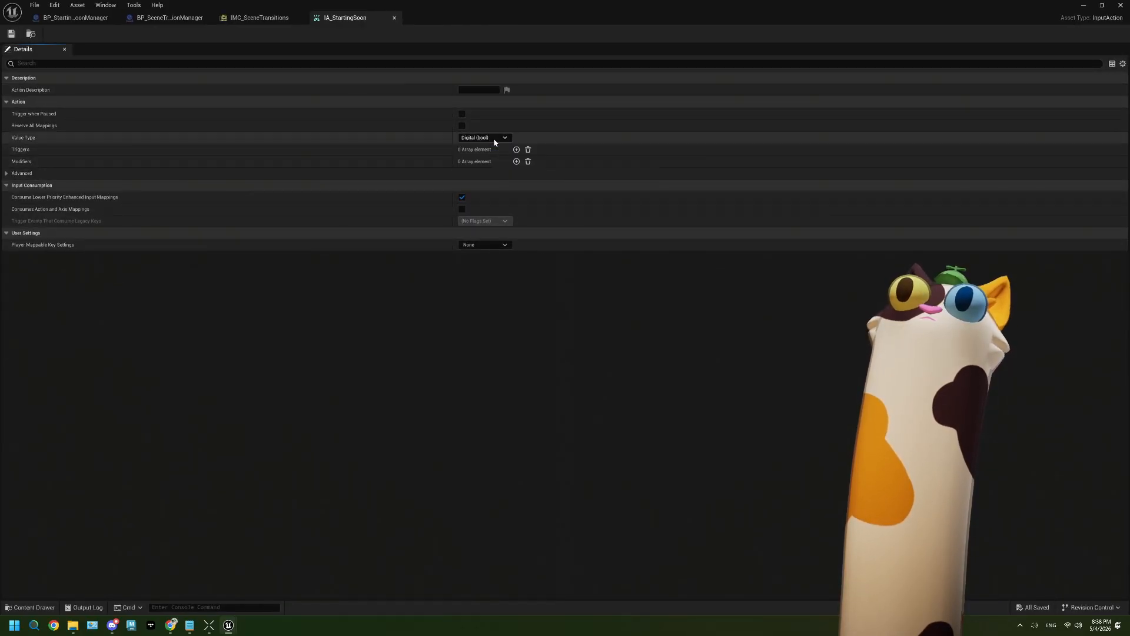
pyautogui.click(517, 150)
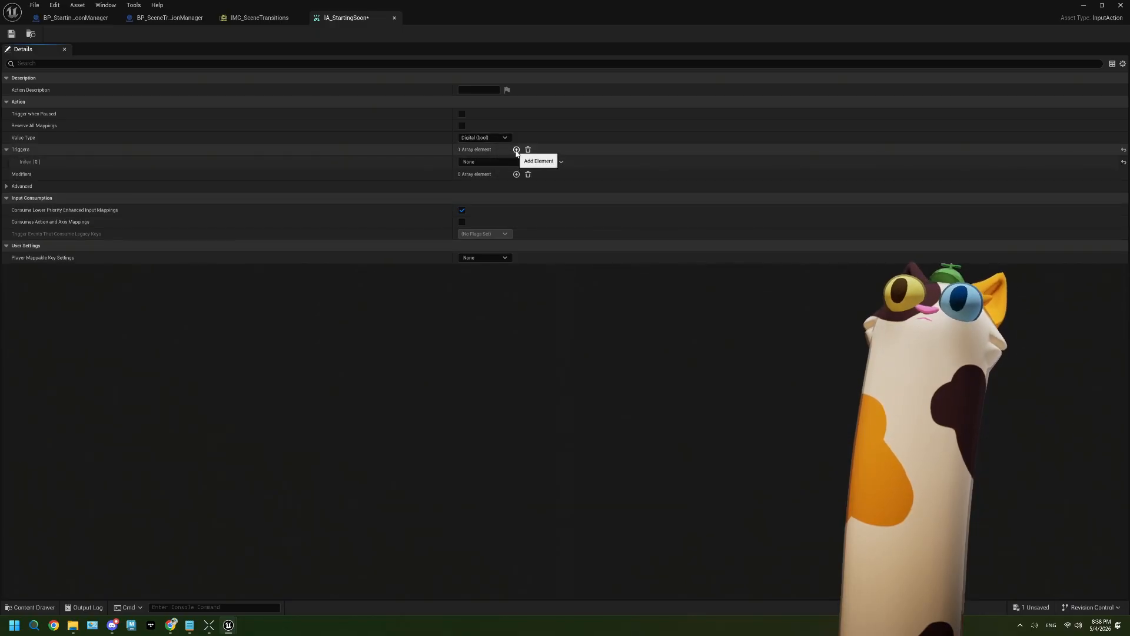
pyautogui.click(518, 161)
pyautogui.click(519, 162)
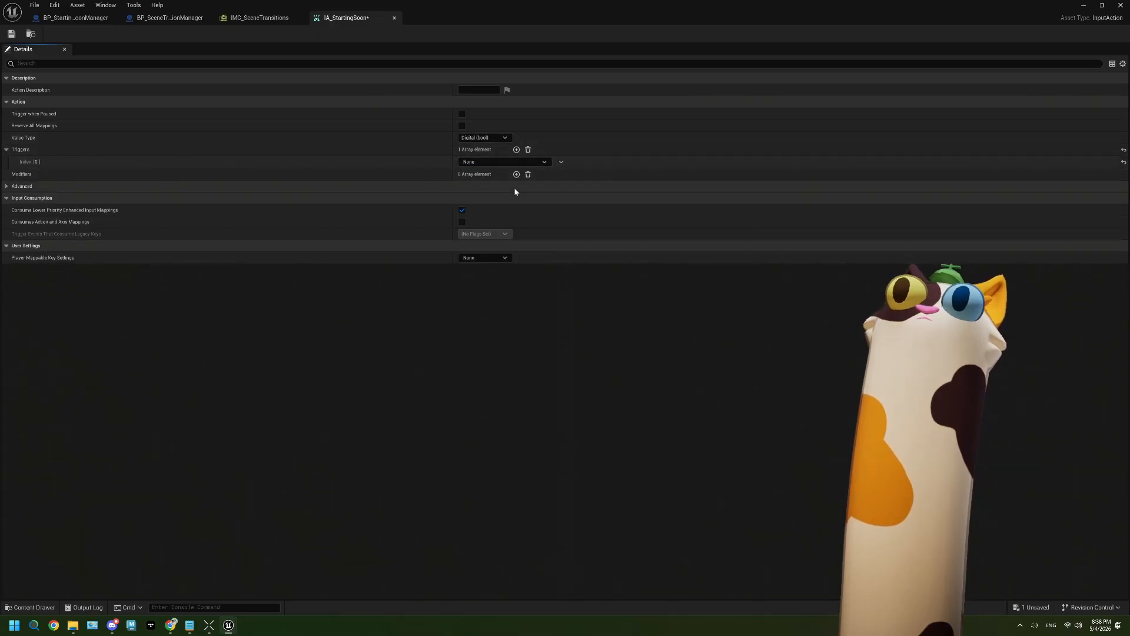
pyautogui.click(528, 151)
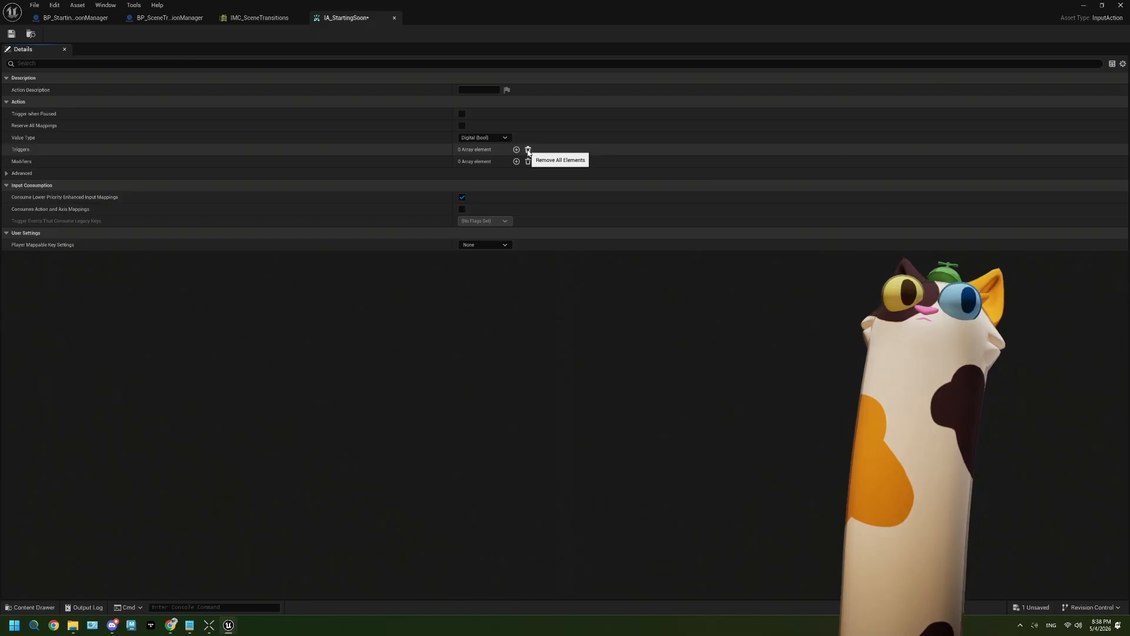
pyautogui.click(10, 176)
pyautogui.click(10, 176)
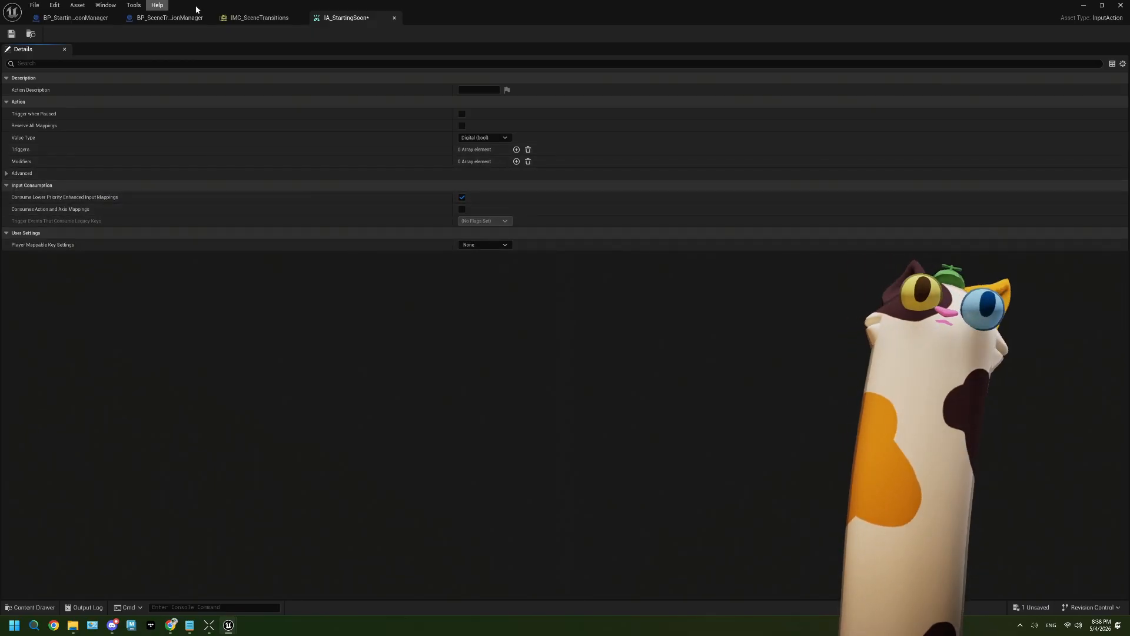
# Open IMC_SceneTransitions in the property matrix editor and close its Grid pane
pyautogui.click(252, 18)
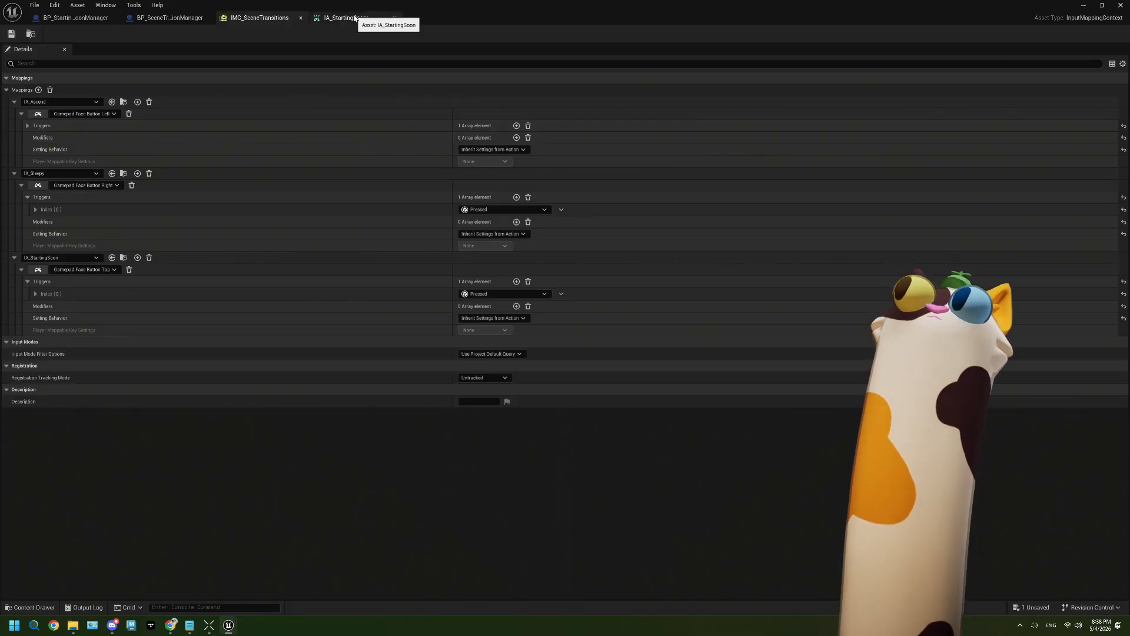
pyautogui.click(1112, 63)
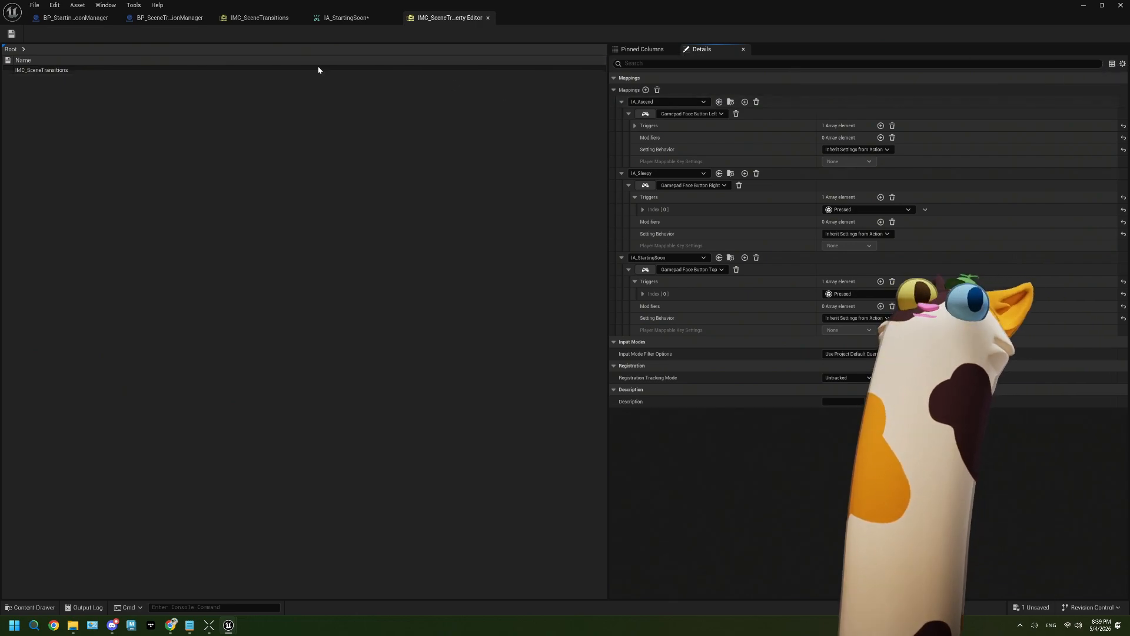
pyautogui.click(1122, 63)
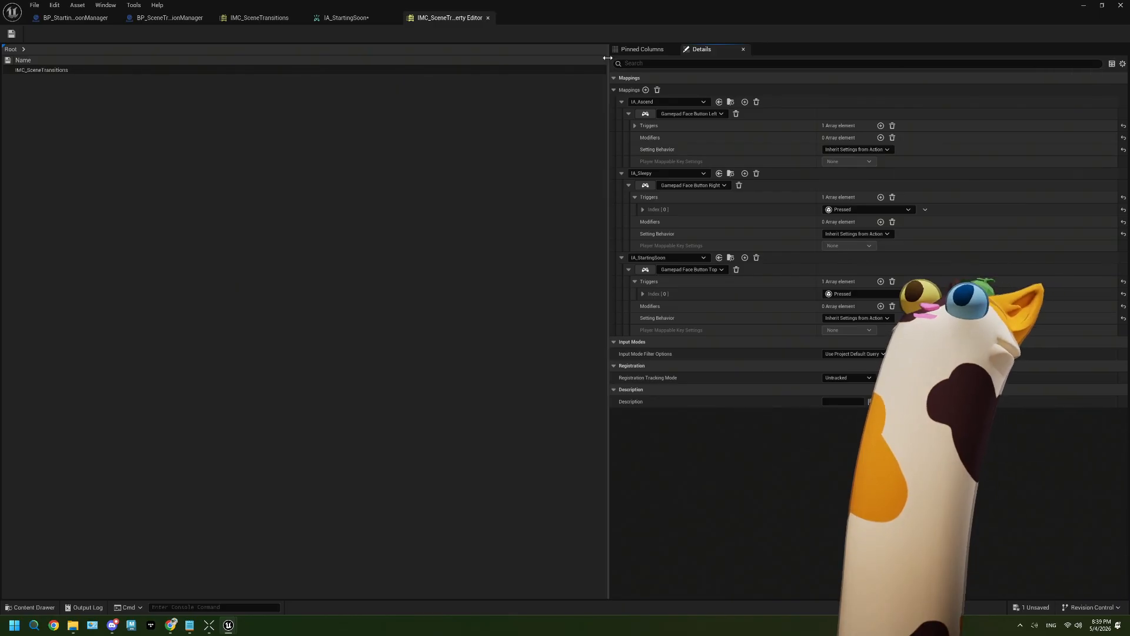
pyautogui.click(3, 49)
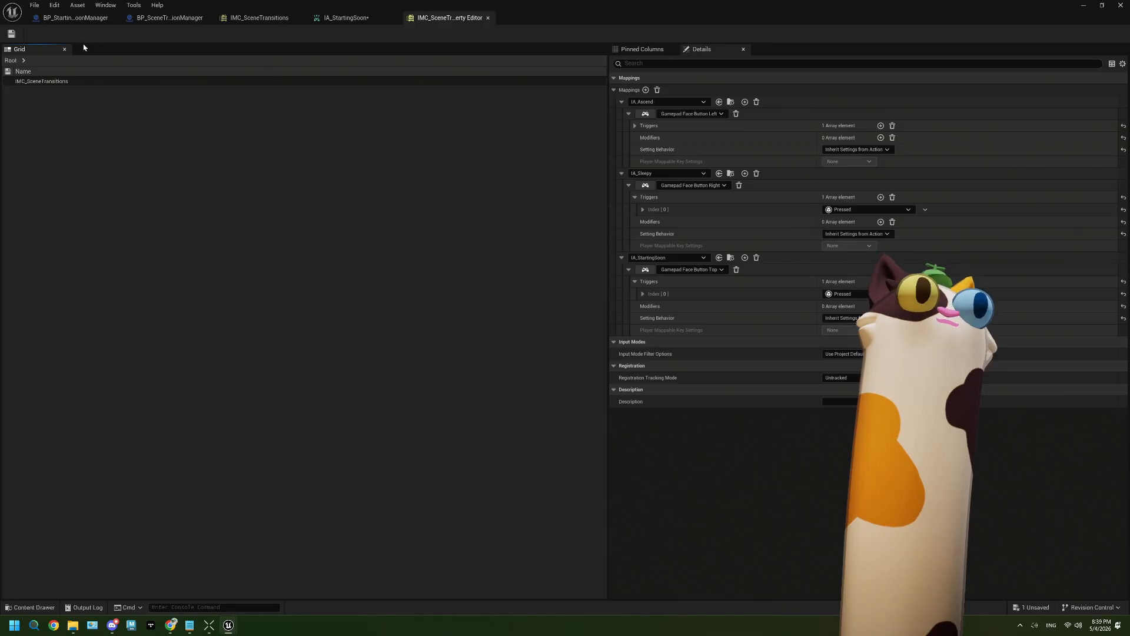
pyautogui.click(65, 50)
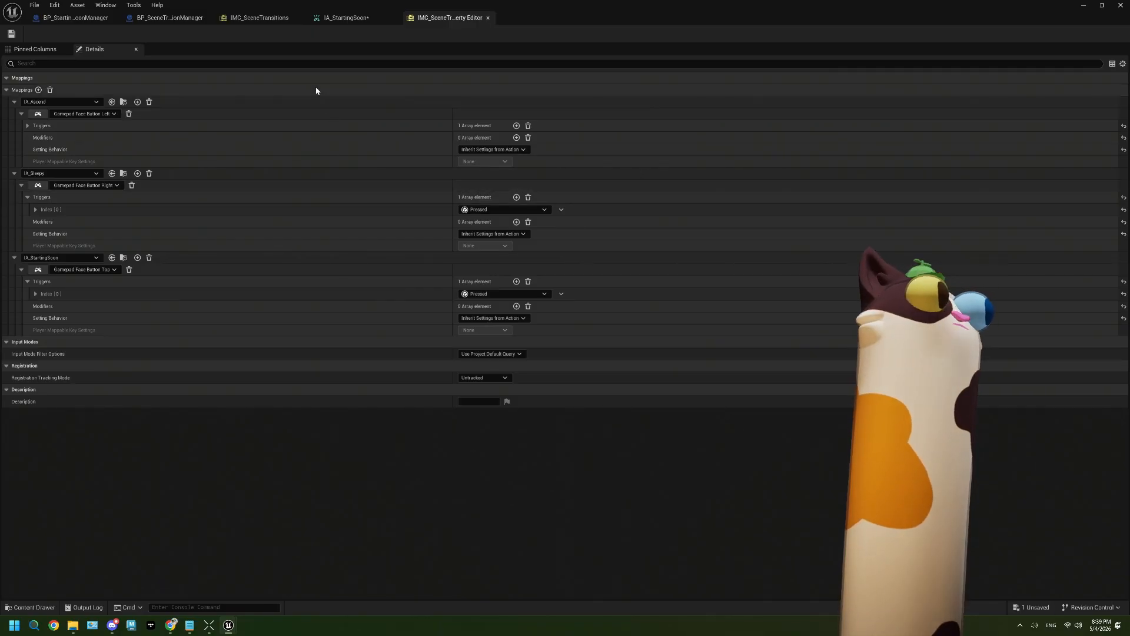
# Check the IA_StartingSoon settings, save IMC_SceneTransitions from its property editor and close the message log
pyautogui.click(347, 18)
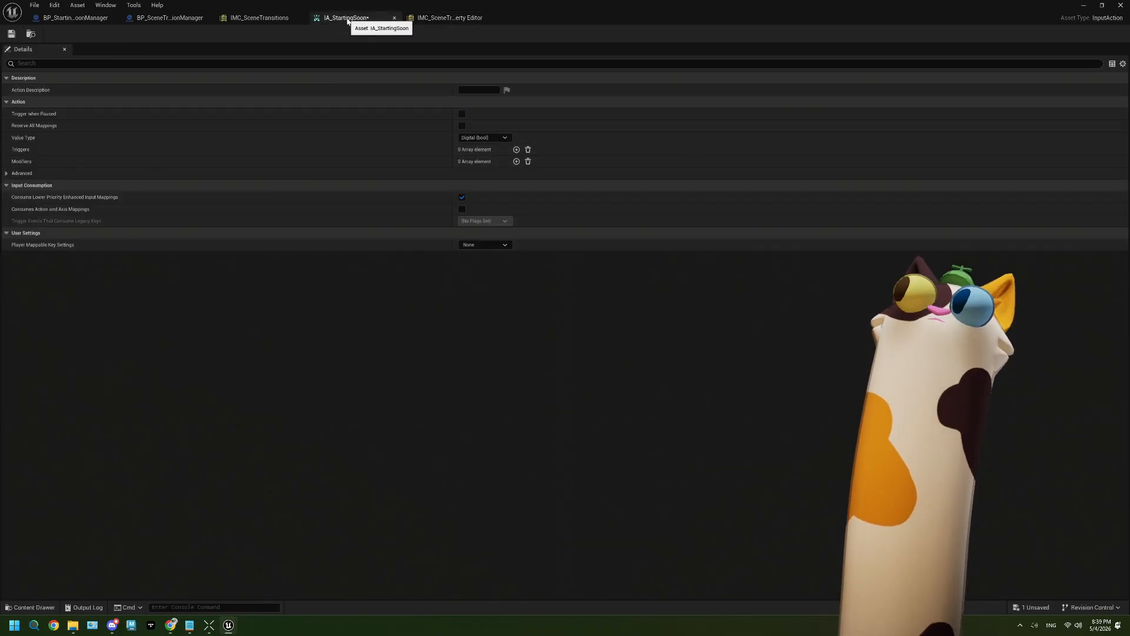
pyautogui.click(443, 18)
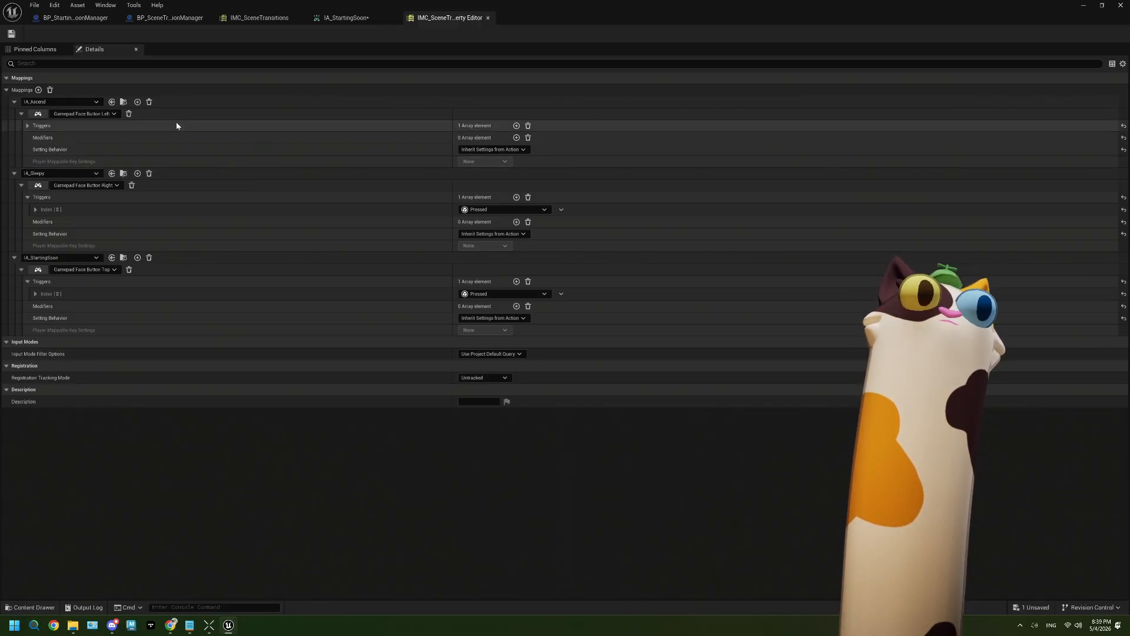
pyautogui.click(13, 34)
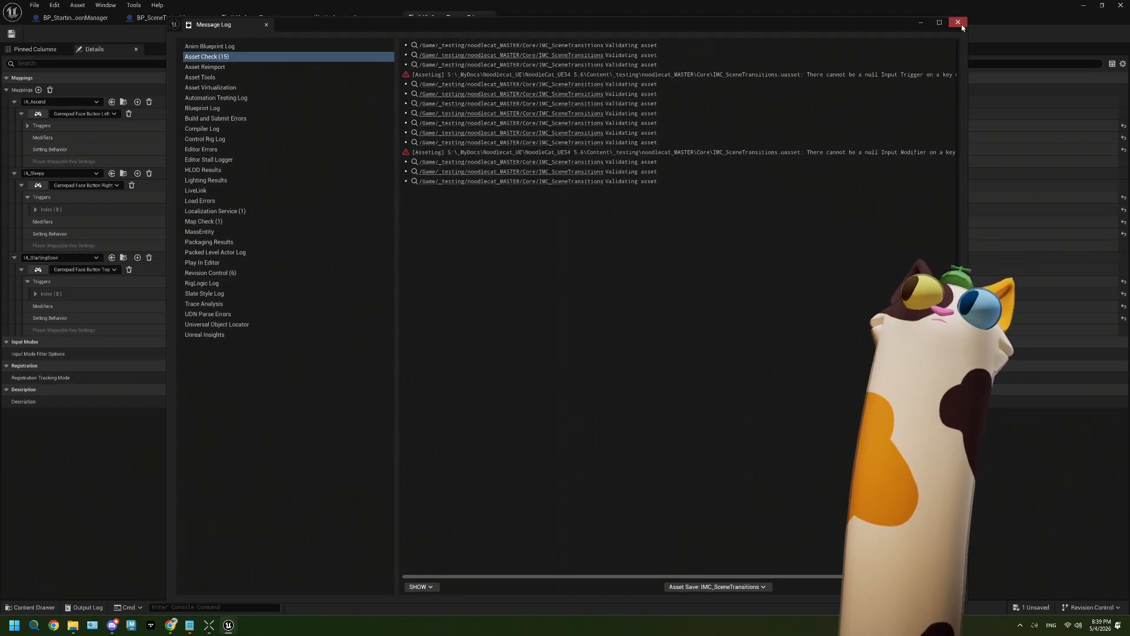
pyautogui.click(958, 23)
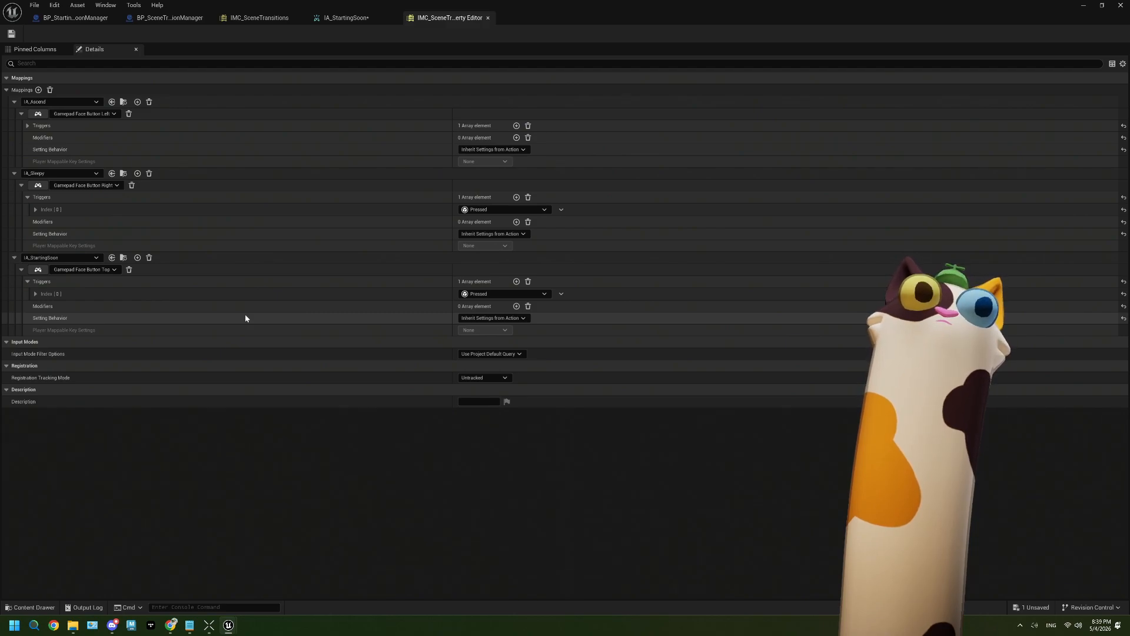
# Examine the third mapping entry and its trigger in Pinned Columns, and close that pane
pyautogui.click(39, 50)
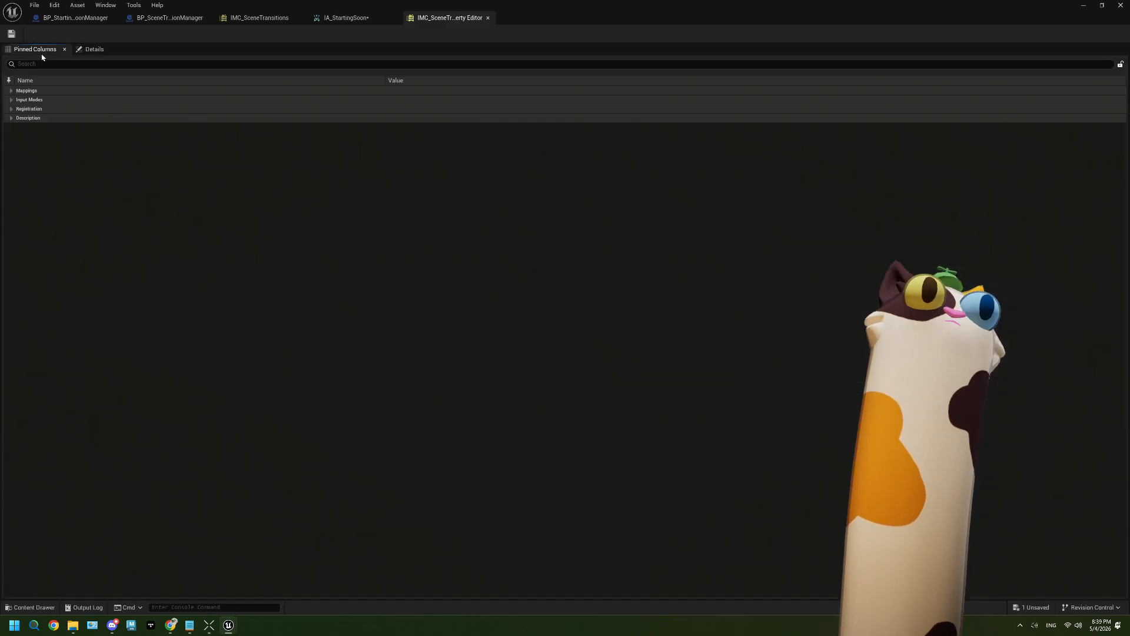
pyautogui.click(12, 91)
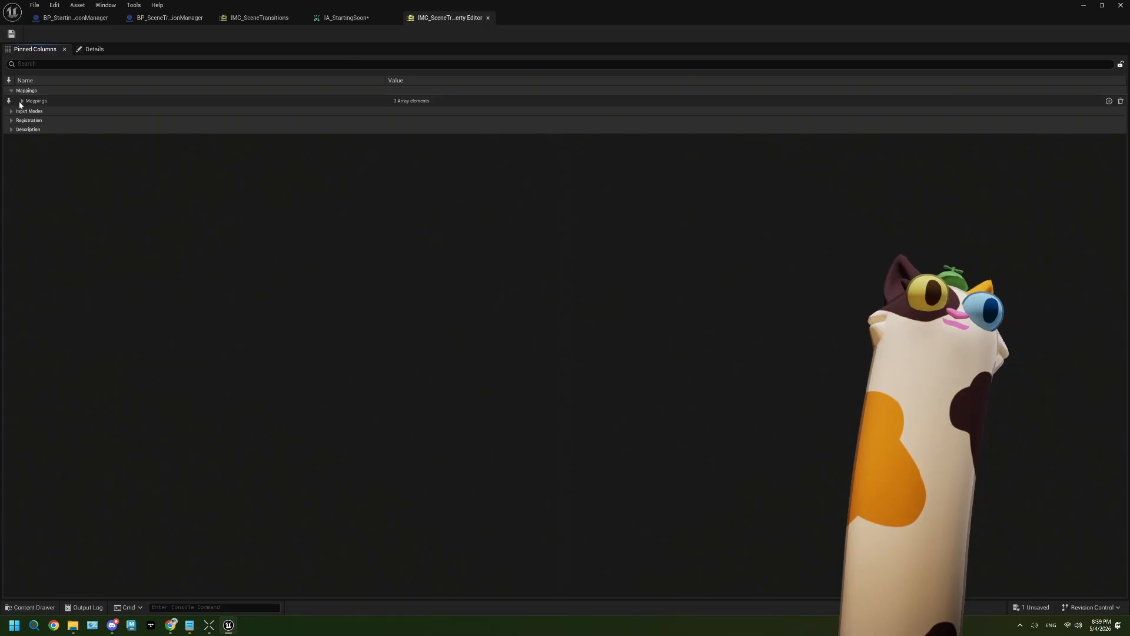
pyautogui.click(21, 103)
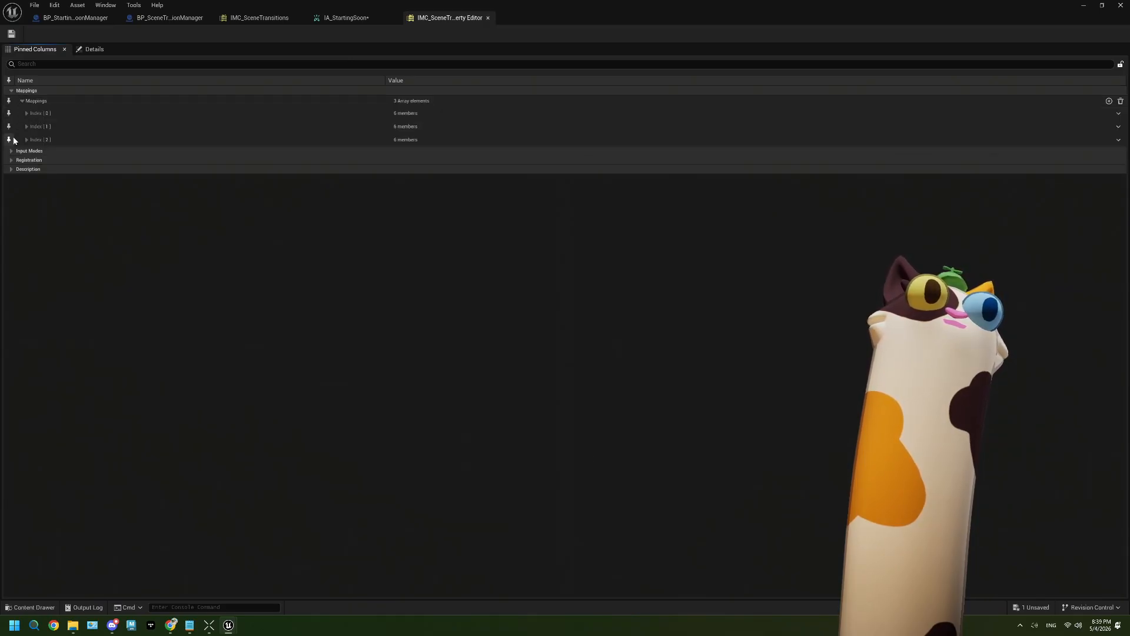
pyautogui.click(25, 140)
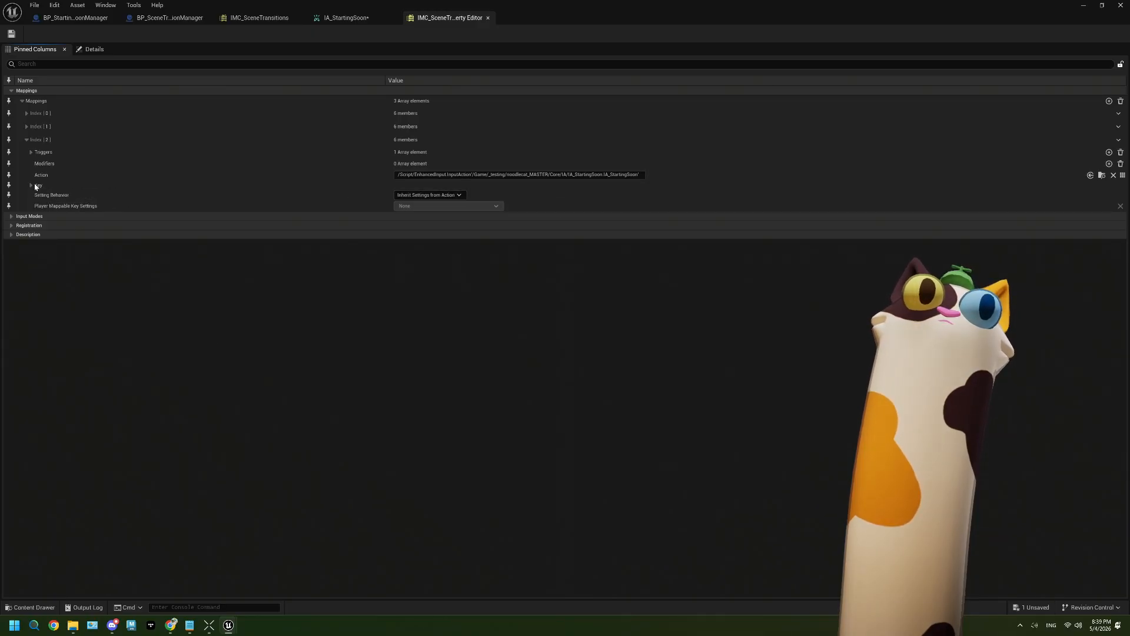
pyautogui.click(30, 152)
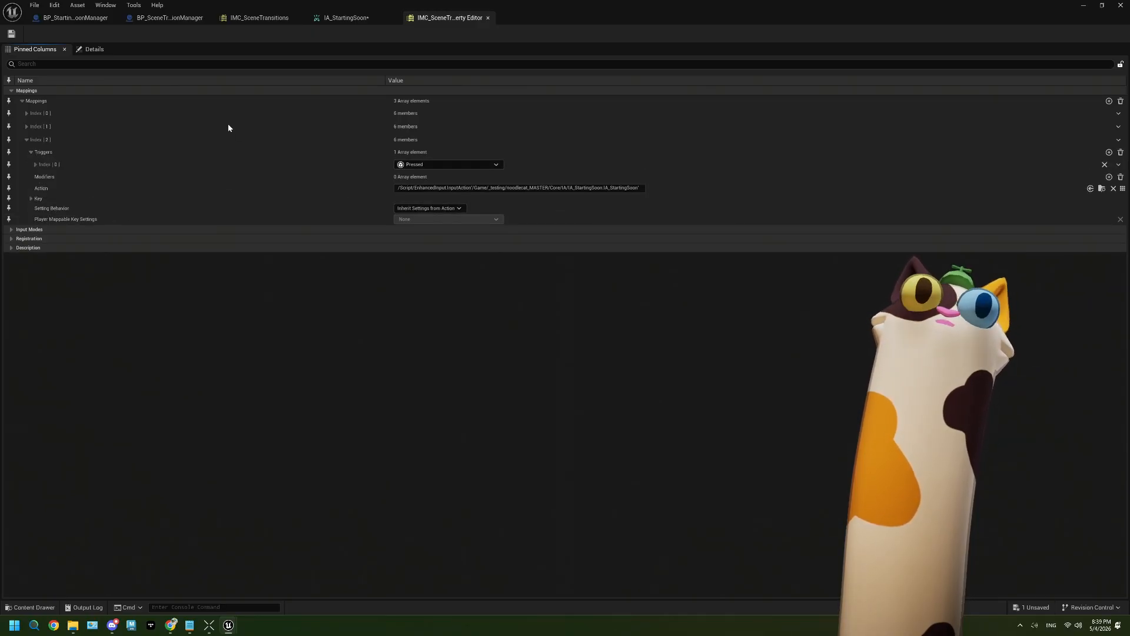
pyautogui.click(65, 50)
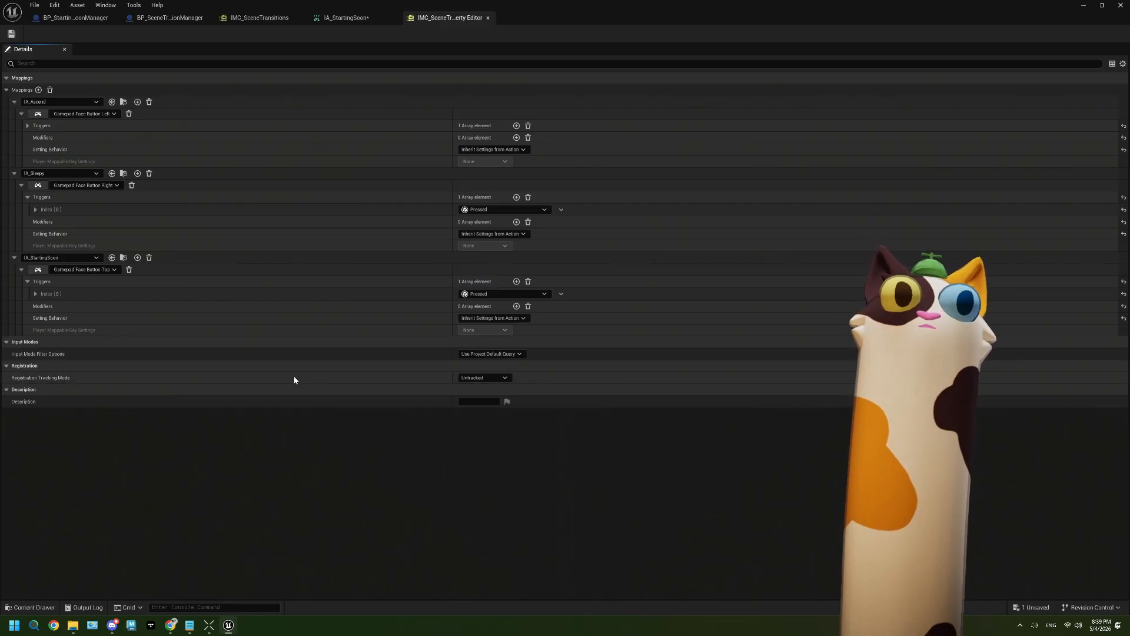
# Compare the trigger settings of the IA_StartingSoon and IA_Ascend bindings, including the Actuation Threshold of IA_StartingSoon
pyautogui.click(353, 22)
pyautogui.click(428, 19)
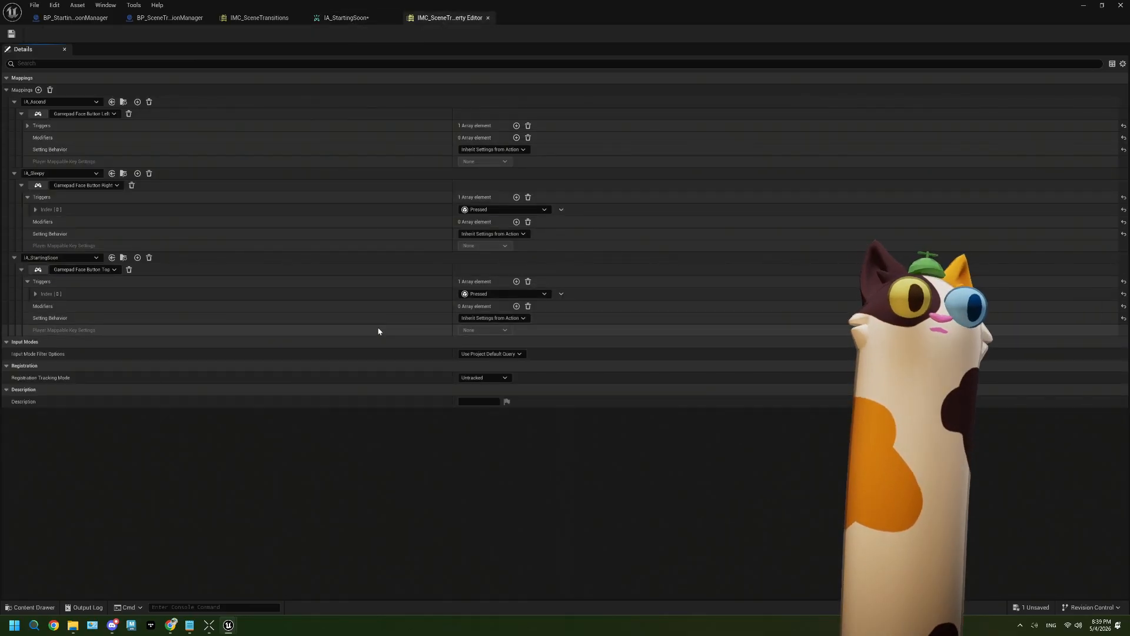
pyautogui.click(34, 294)
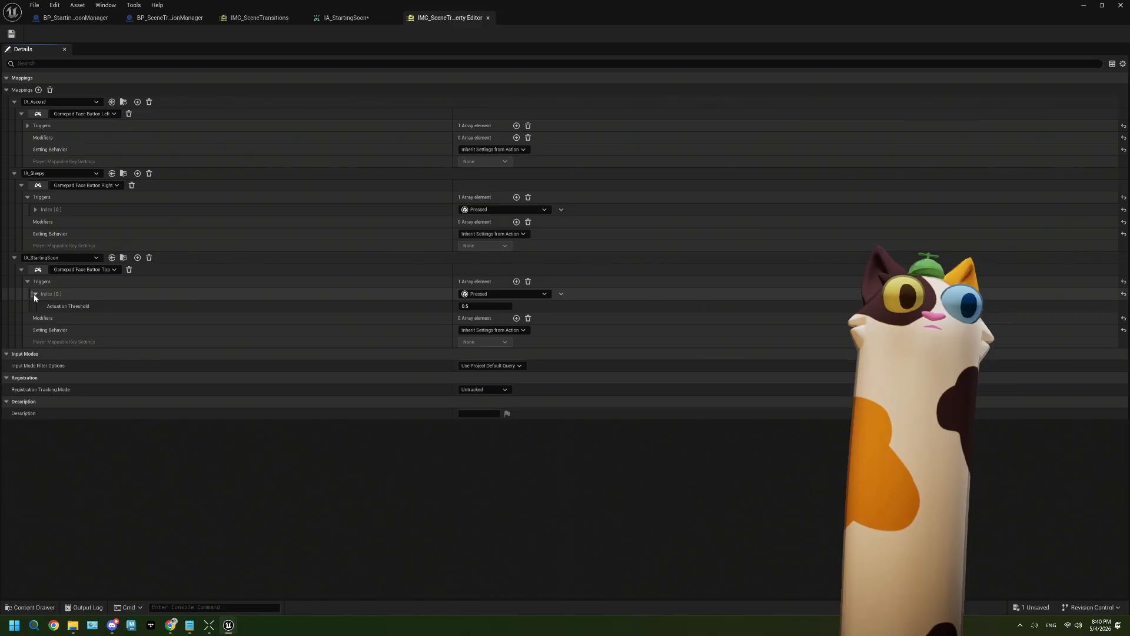
pyautogui.click(35, 294)
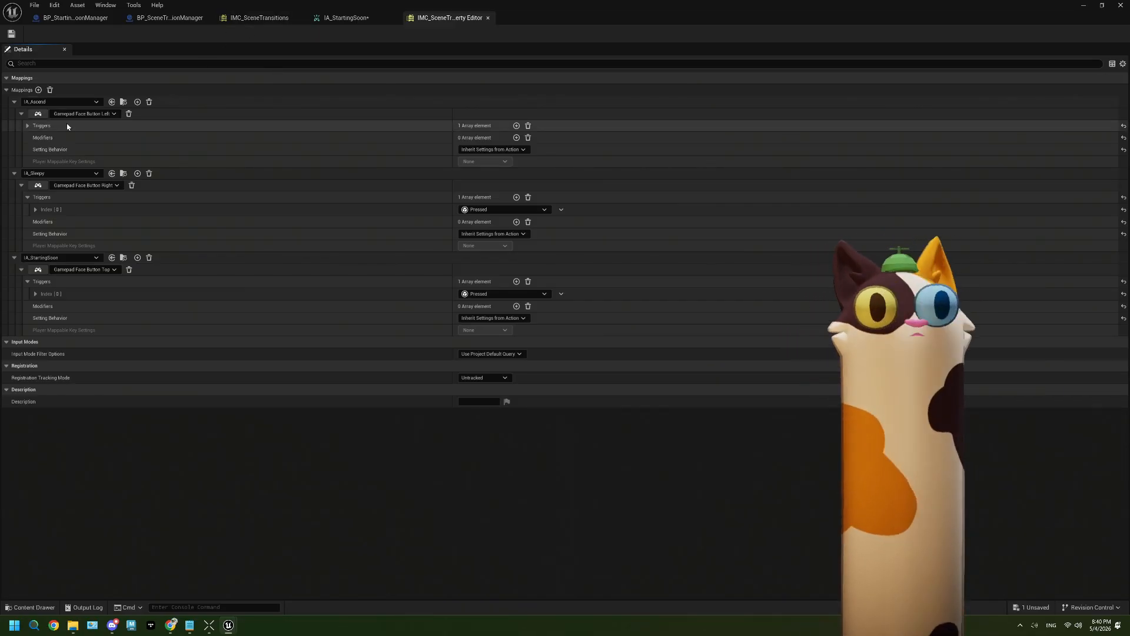
pyautogui.click(26, 125)
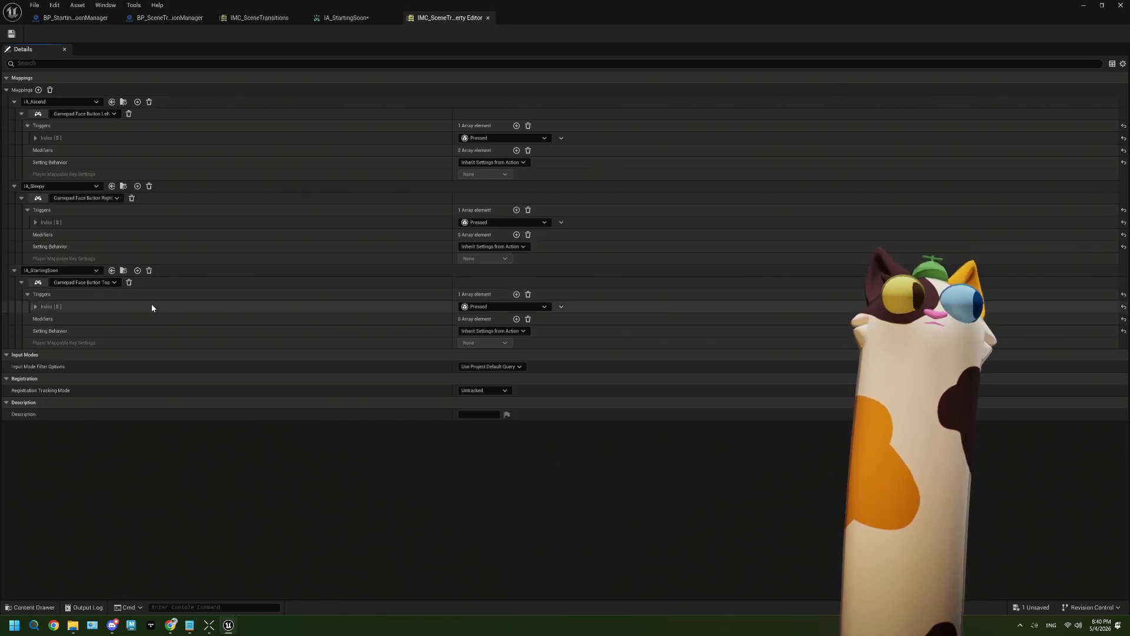
pyautogui.click(36, 307)
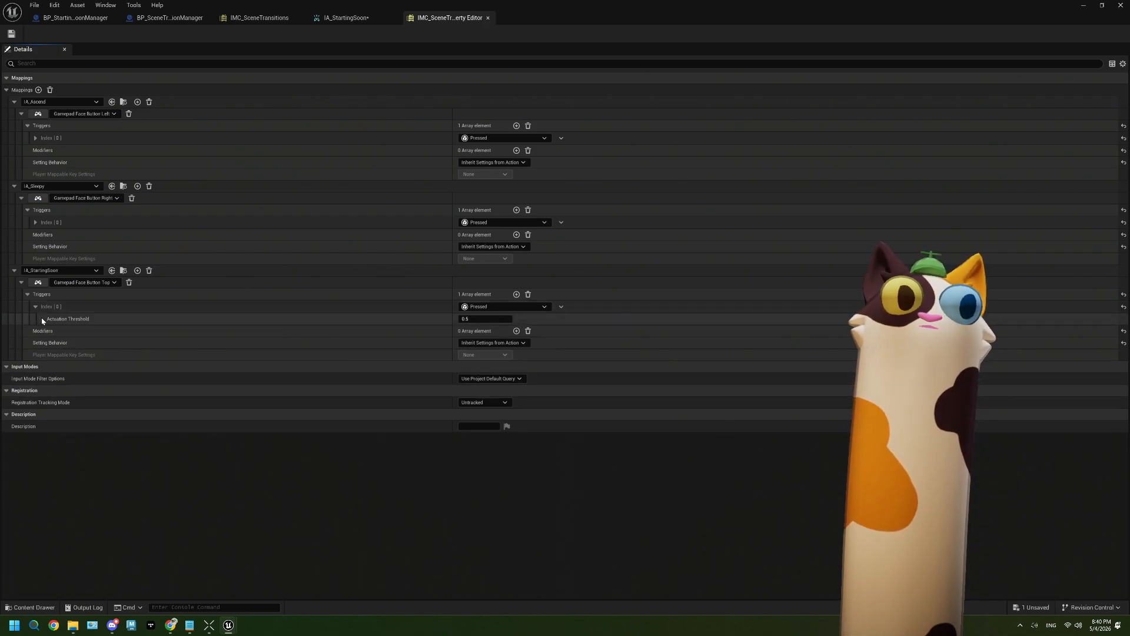
pyautogui.click(35, 307)
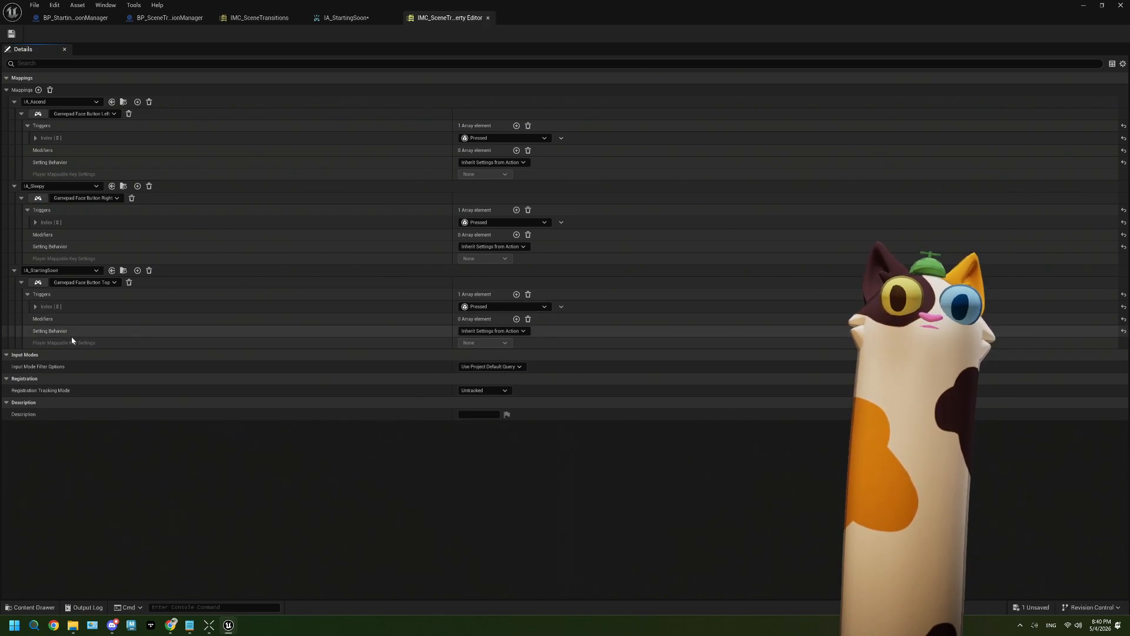
# Save IMC_SceneTransitions, read the full asset check messages and close the message log
pyautogui.click(9, 35)
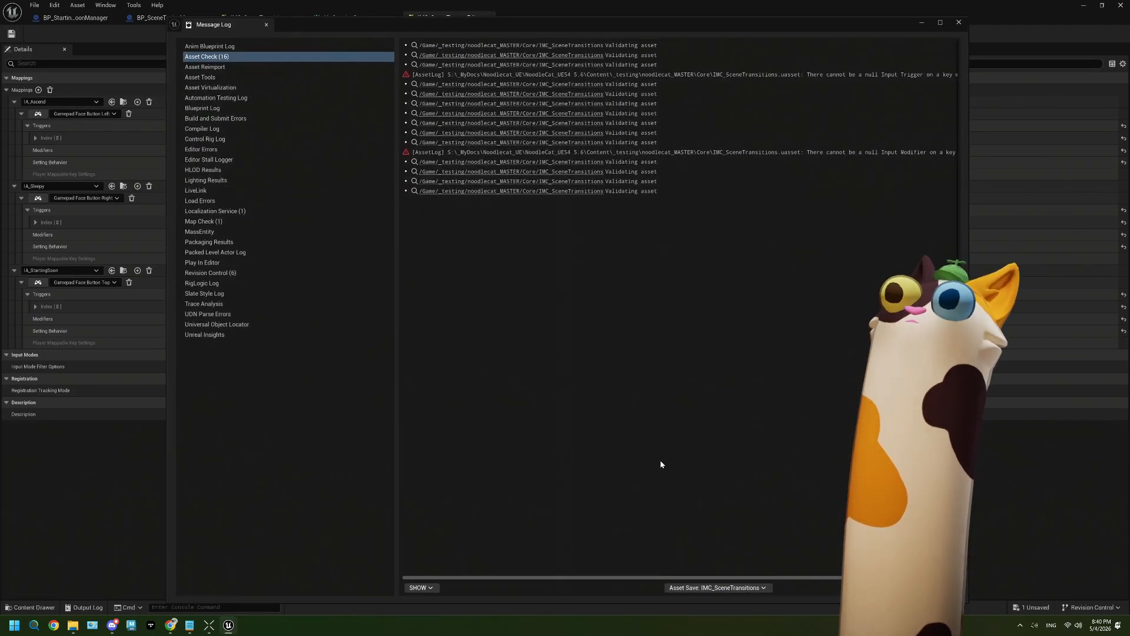
pyautogui.moveTo(690, 579); pyautogui.dragTo(782, 568)
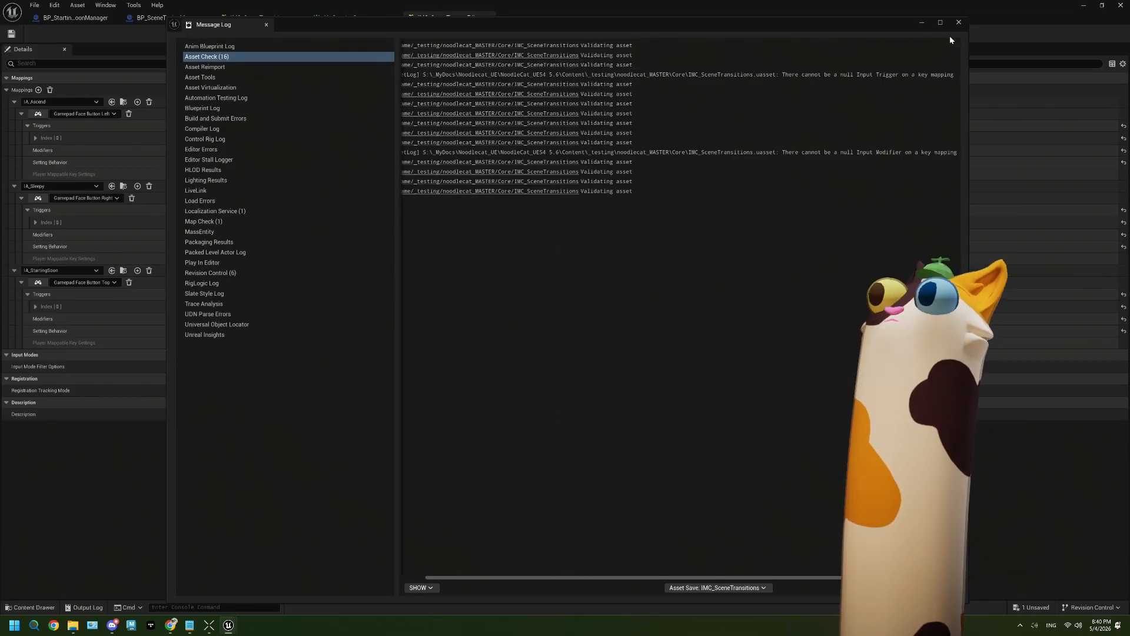
pyautogui.click(957, 23)
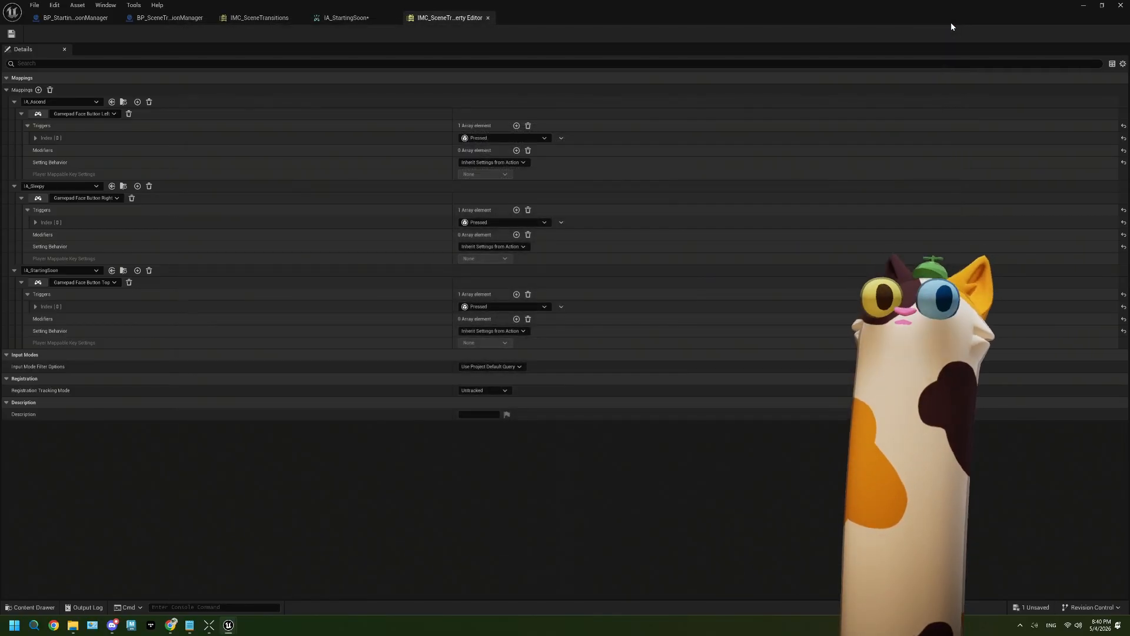
# Remove the Gamepad Face Button Top binding of IA_StartingSoon, save IMC_SceneTransitions, and undo the removal
pyautogui.rightClick(482, 328)
pyautogui.rightClick(474, 323)
pyautogui.rightClick(474, 323)
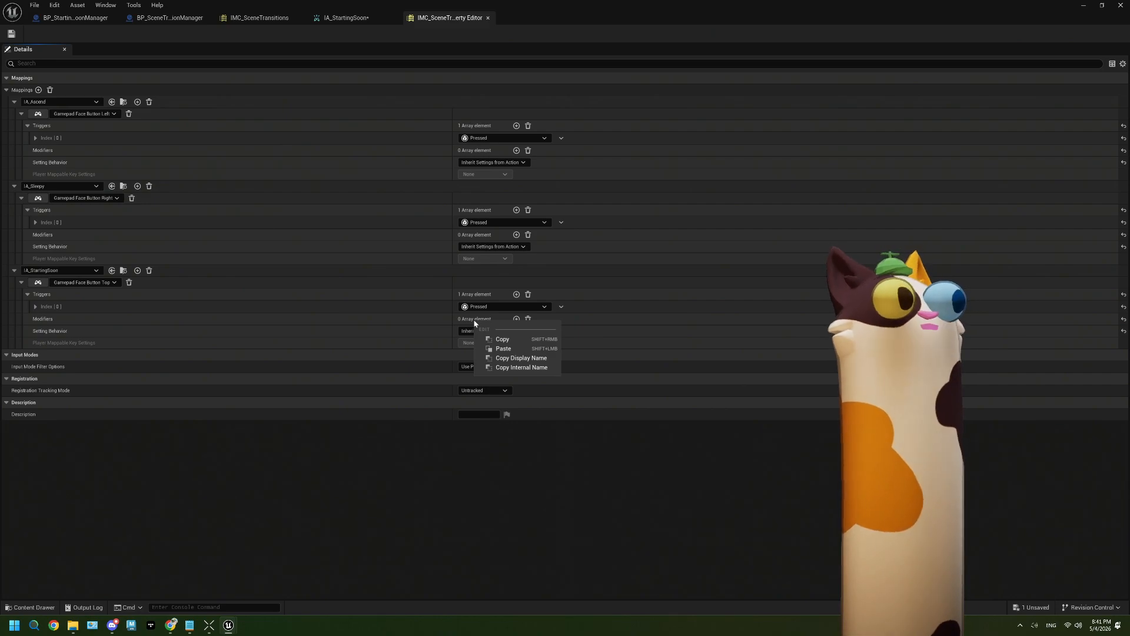
pyautogui.click(128, 283)
pyautogui.click(16, 33)
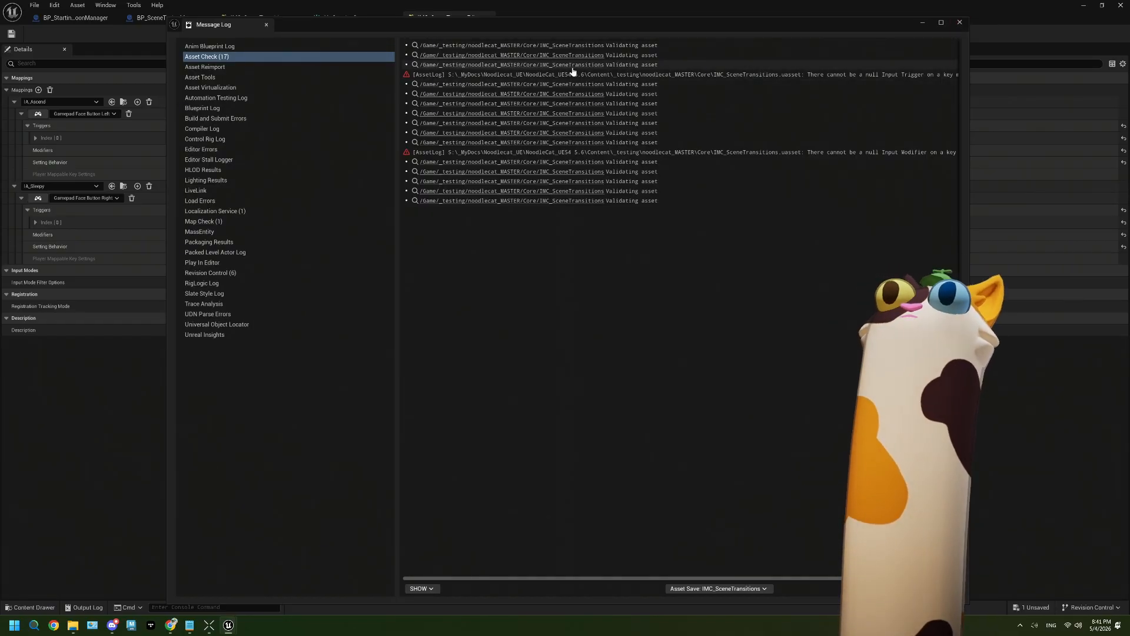
pyautogui.click(640, 66)
pyautogui.click(959, 23)
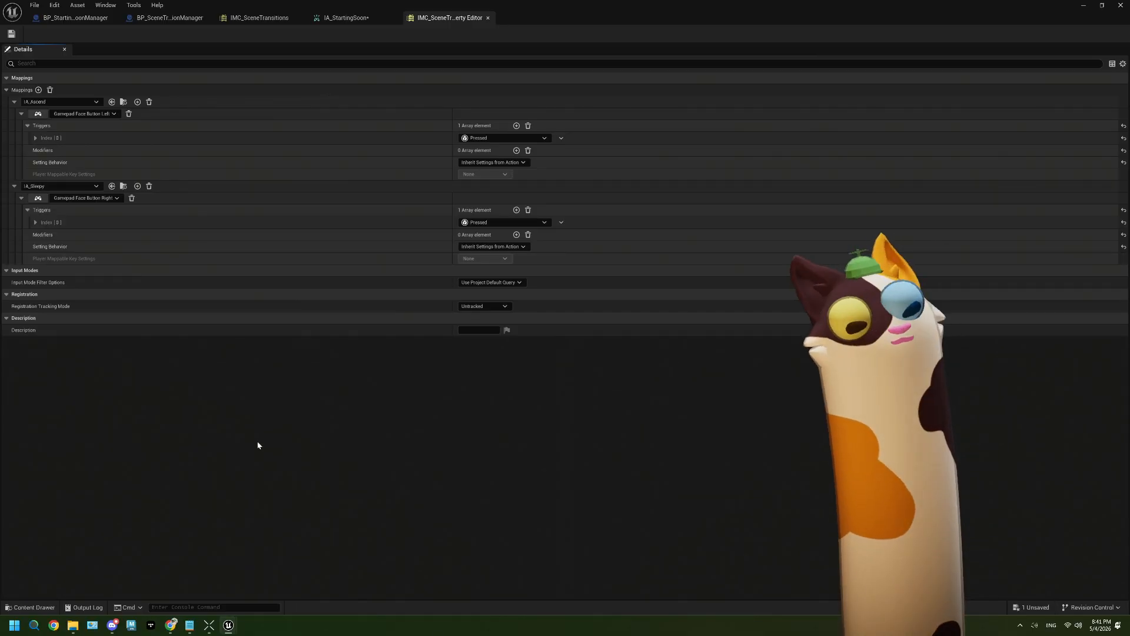
pyautogui.hotkey('ctrl', 'z')
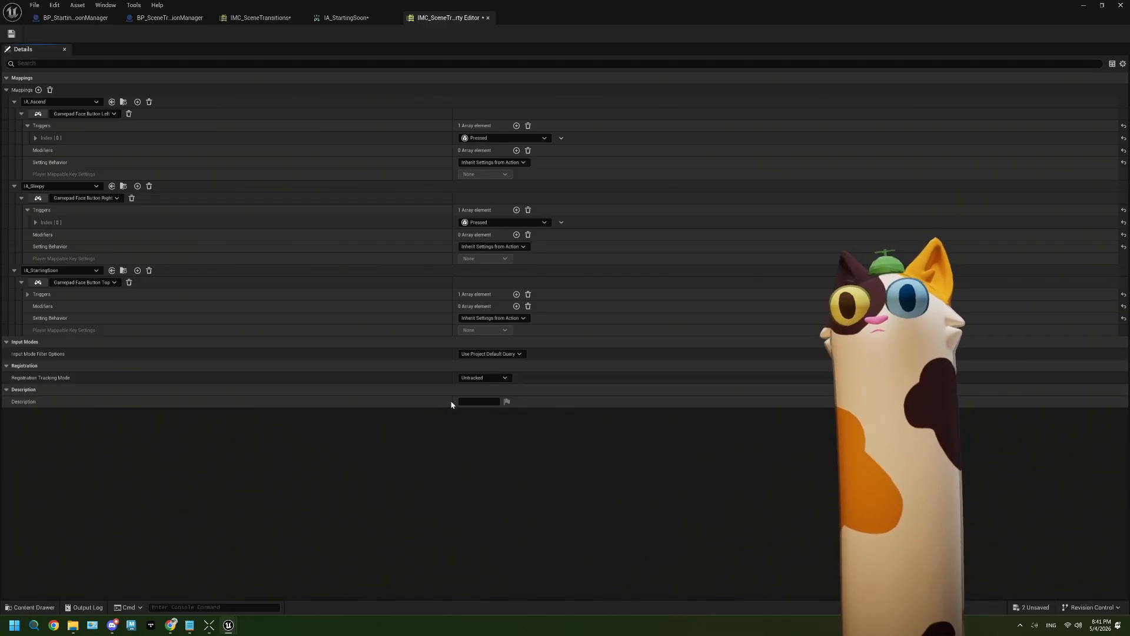
# Reassign the Gamepad Face Button Top mapping from IA_StartingSoon to IA_Sleepy and save IMC_SceneTransitions
pyautogui.click(87, 273)
pyautogui.click(97, 416)
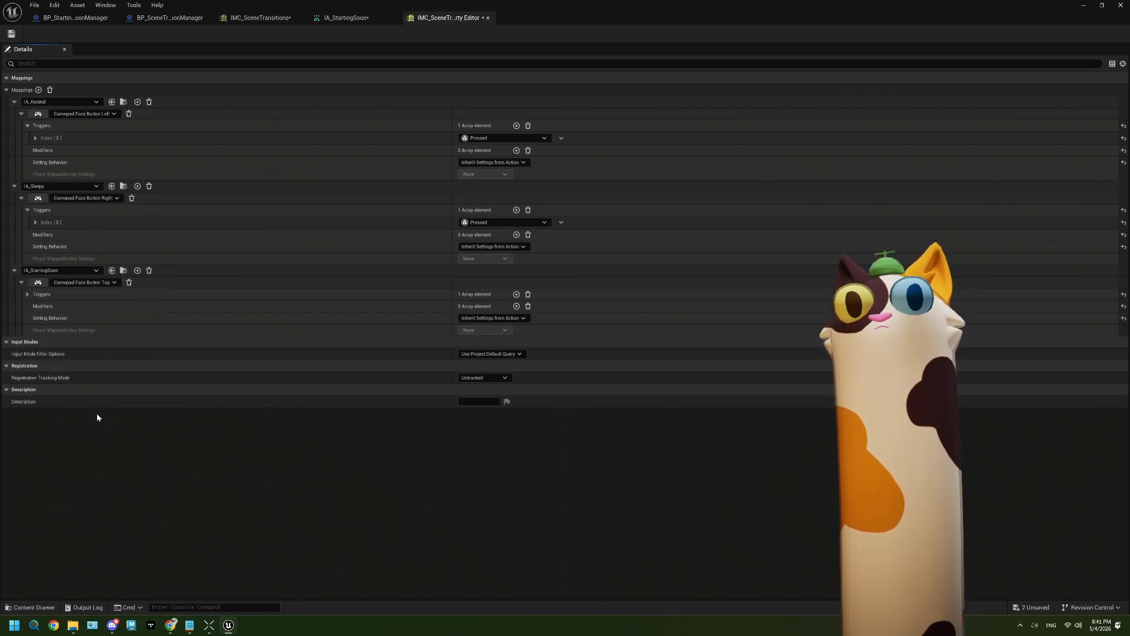
pyautogui.click(11, 35)
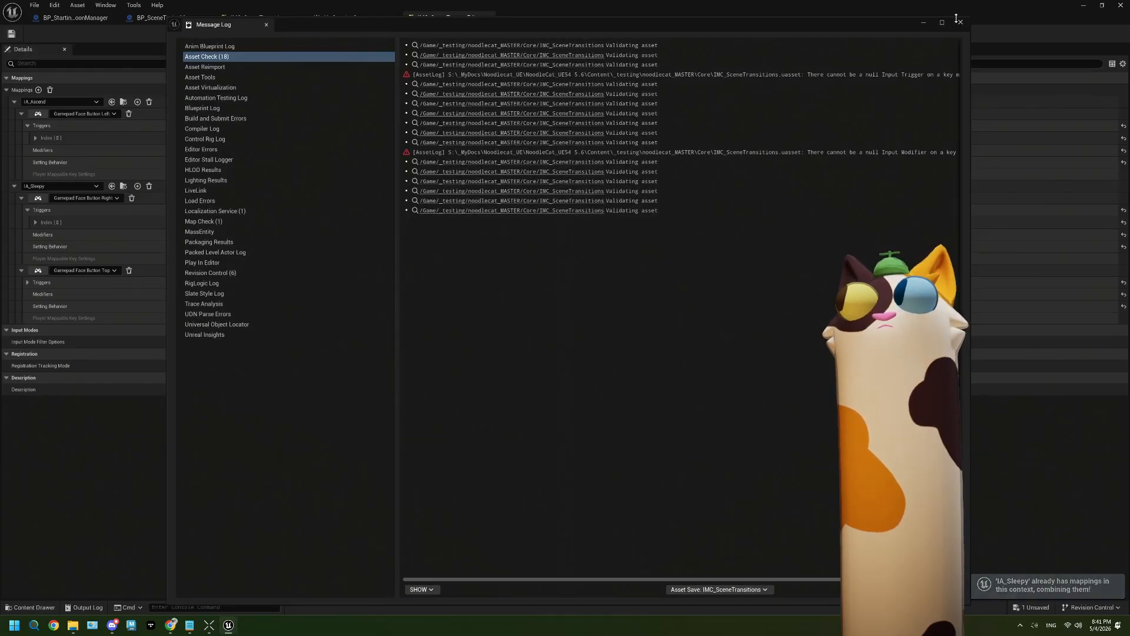
# Undo the reassignment to IA_Sleepy, expand the restored IA_StartingSoon mapping, save IMC_SceneTransitions, and close the message log and asset editor
pyautogui.hotkey('ctrl', 'z')
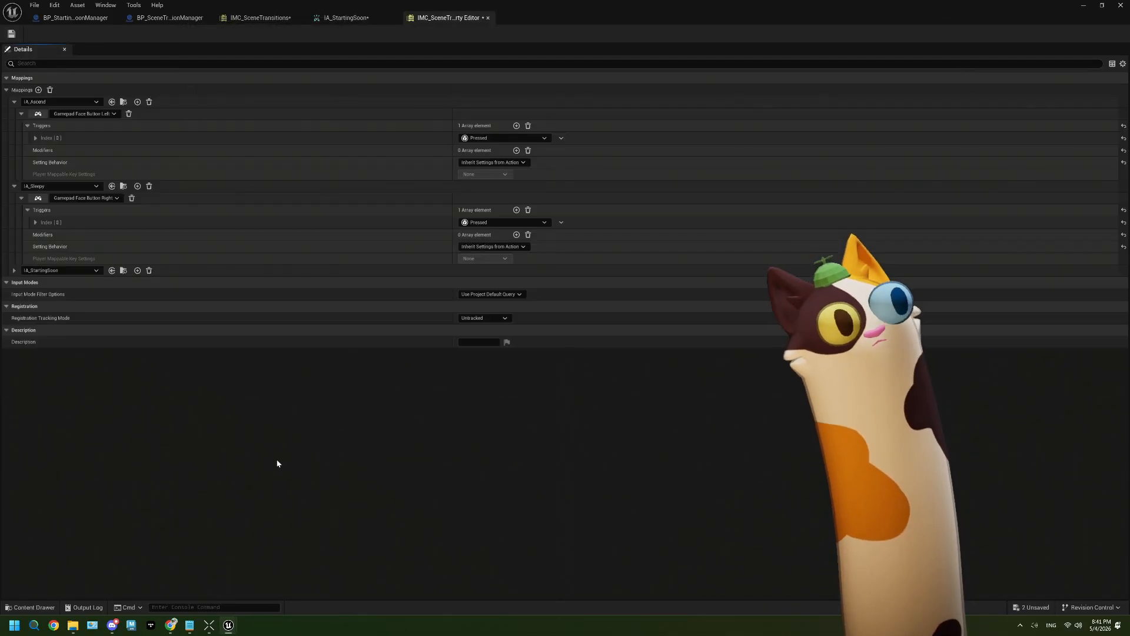
pyautogui.click(15, 270)
pyautogui.click(22, 282)
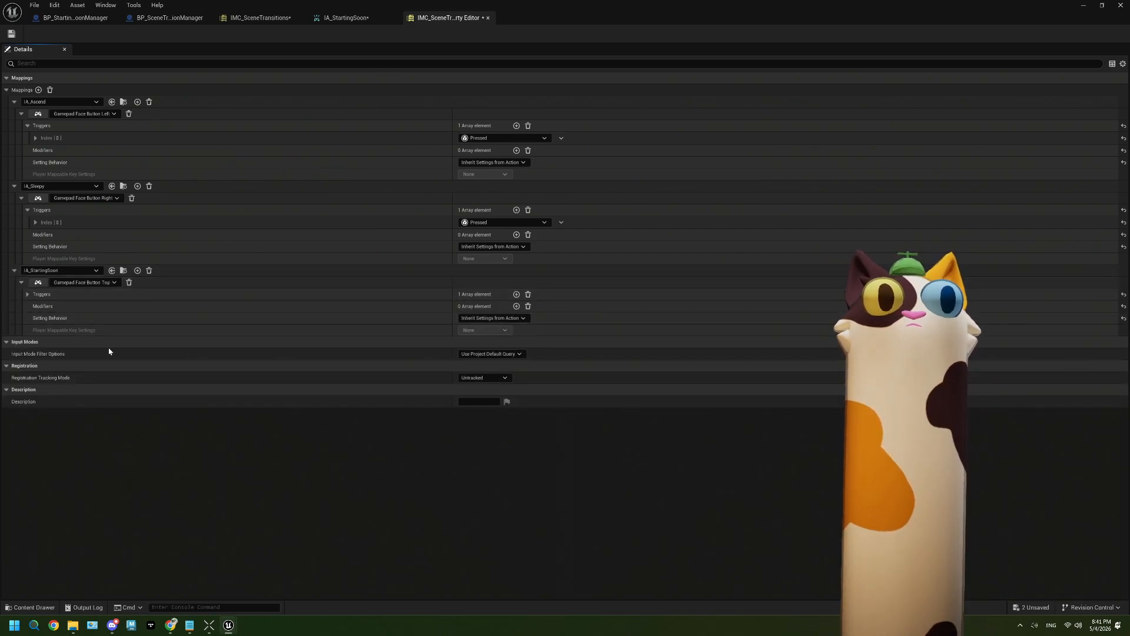
pyautogui.click(12, 34)
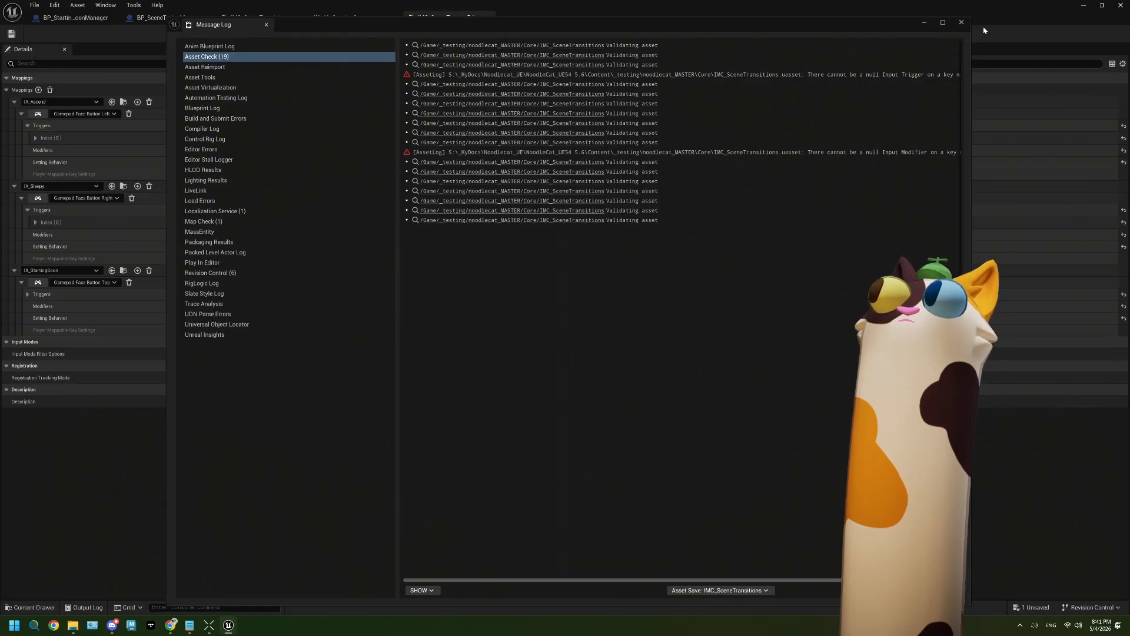
pyautogui.click(962, 22)
pyautogui.click(1120, 5)
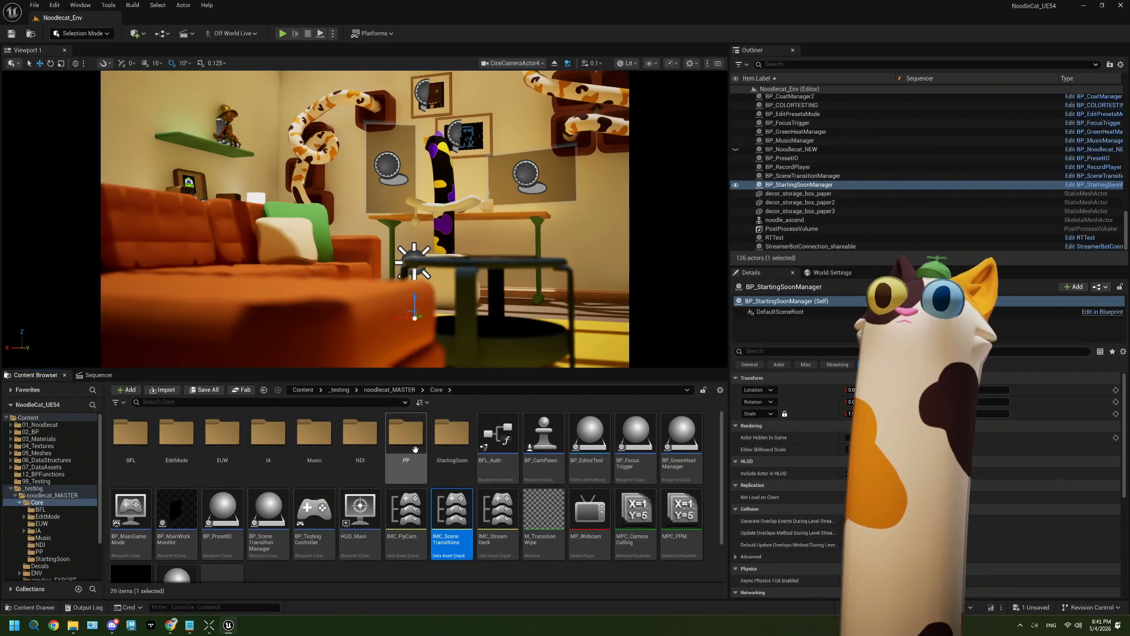
# Reopen IMC_SceneTransitions from the Core folder, save it again, and close the message log and the asset editor
pyautogui.doubleClick(462, 526)
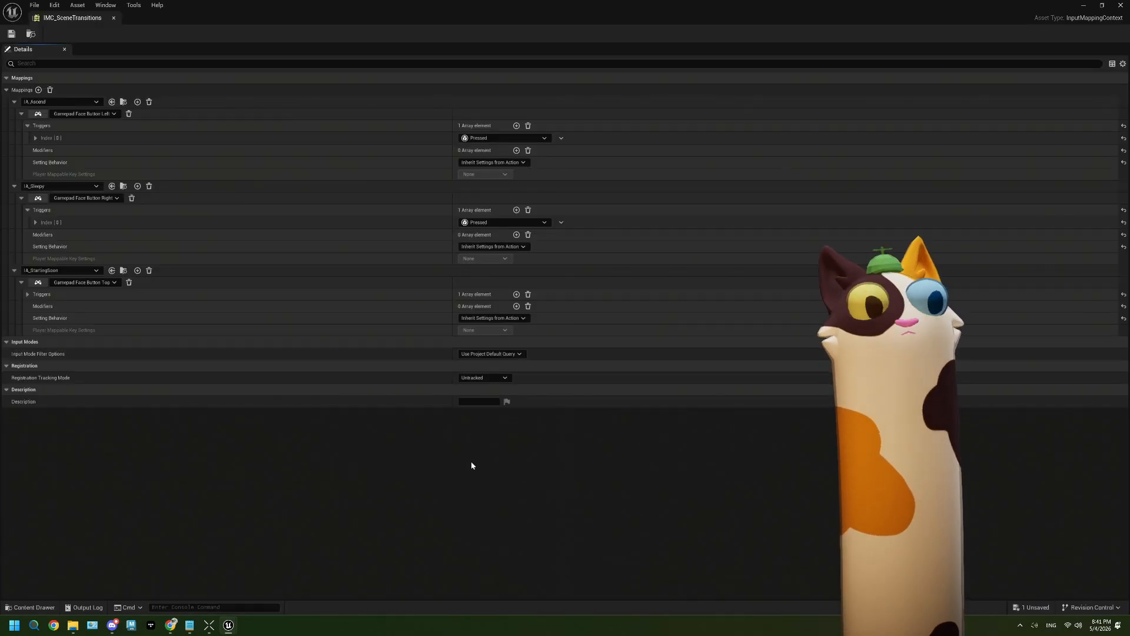
pyautogui.click(11, 34)
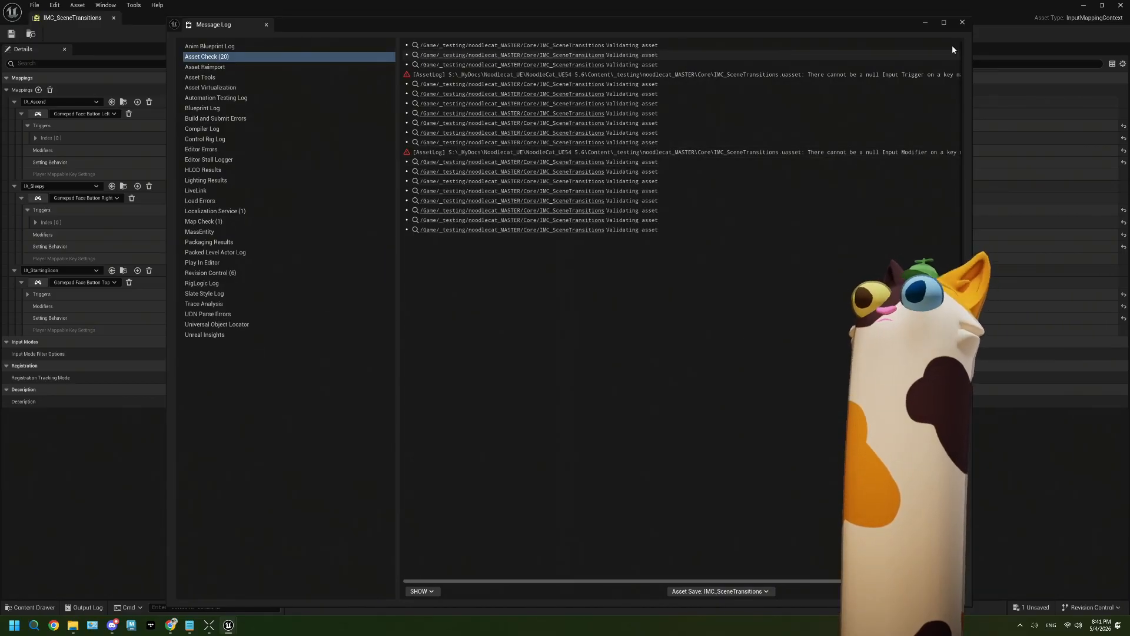
pyautogui.click(963, 22)
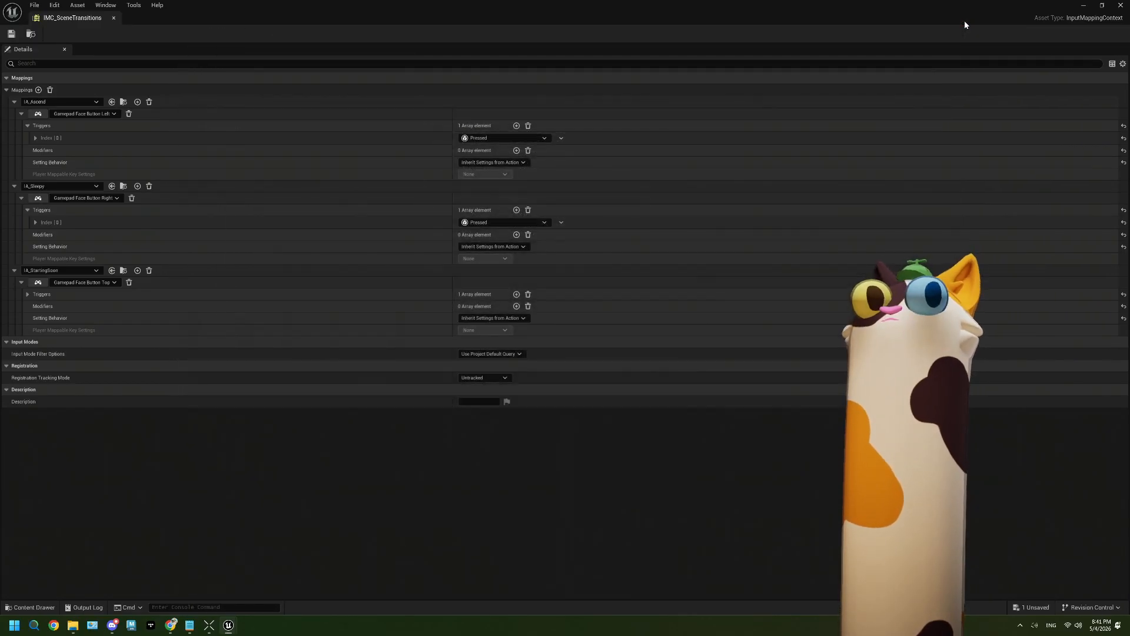
pyautogui.click(1121, 6)
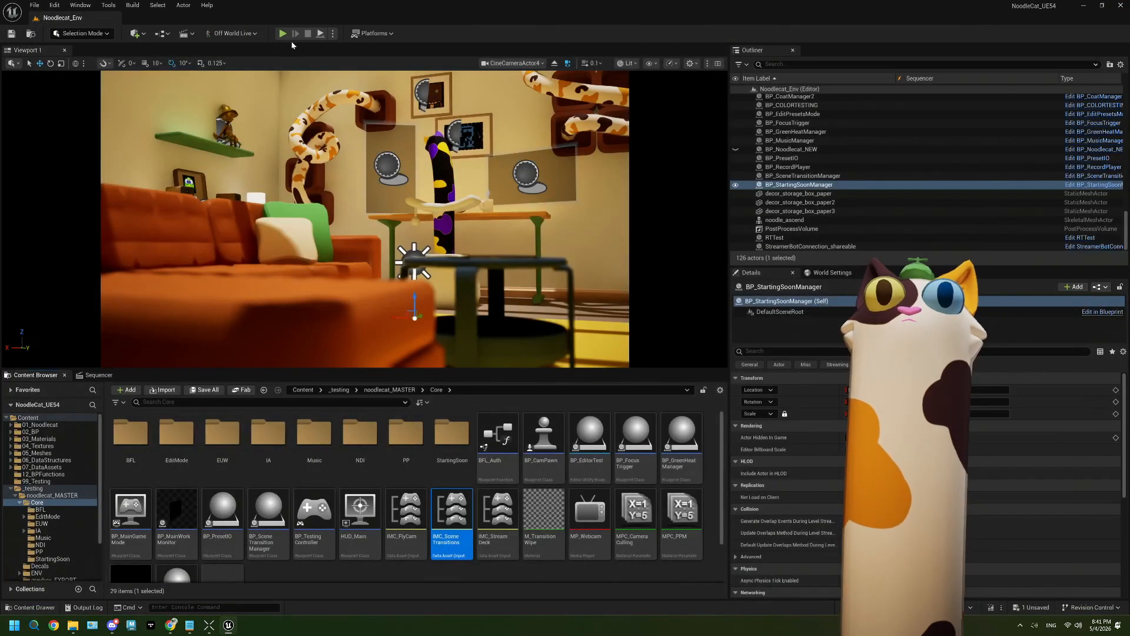
# Test-play the level, stop it, read the Play In Editor errors in full, and close the message log
pyautogui.hotkey('alt', 'p')
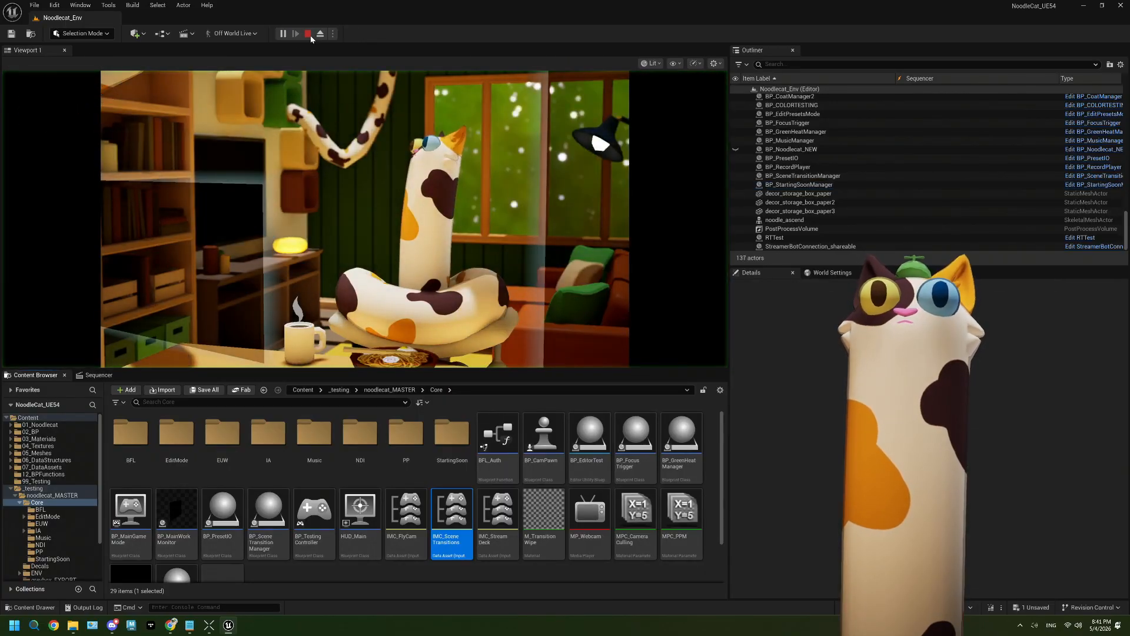
pyautogui.click(308, 34)
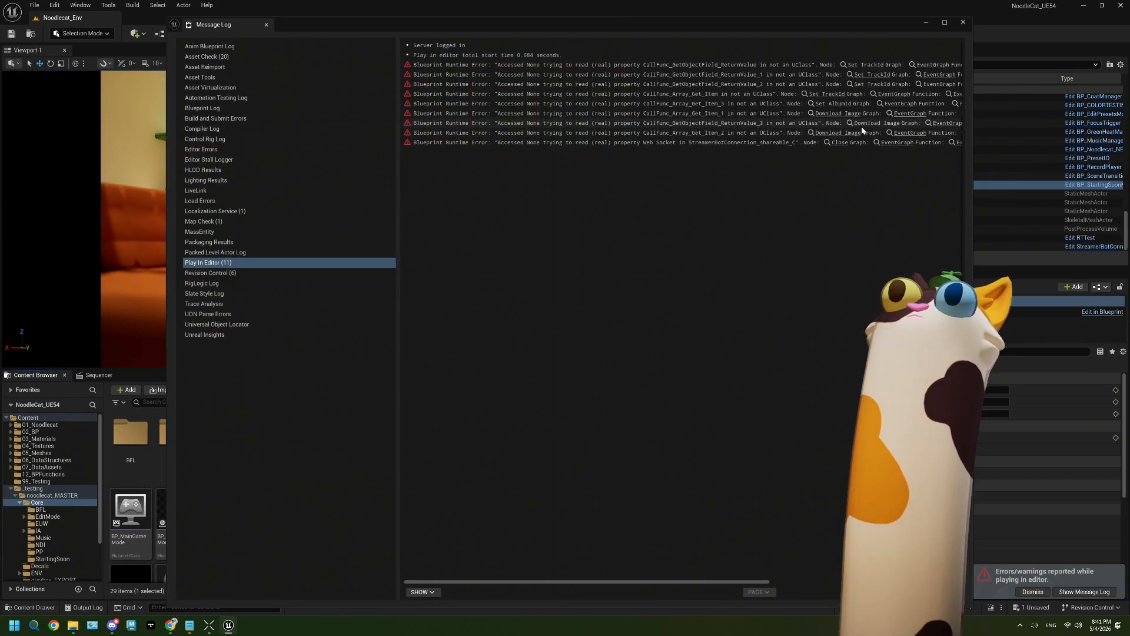
pyautogui.moveTo(728, 581); pyautogui.dragTo(920, 582)
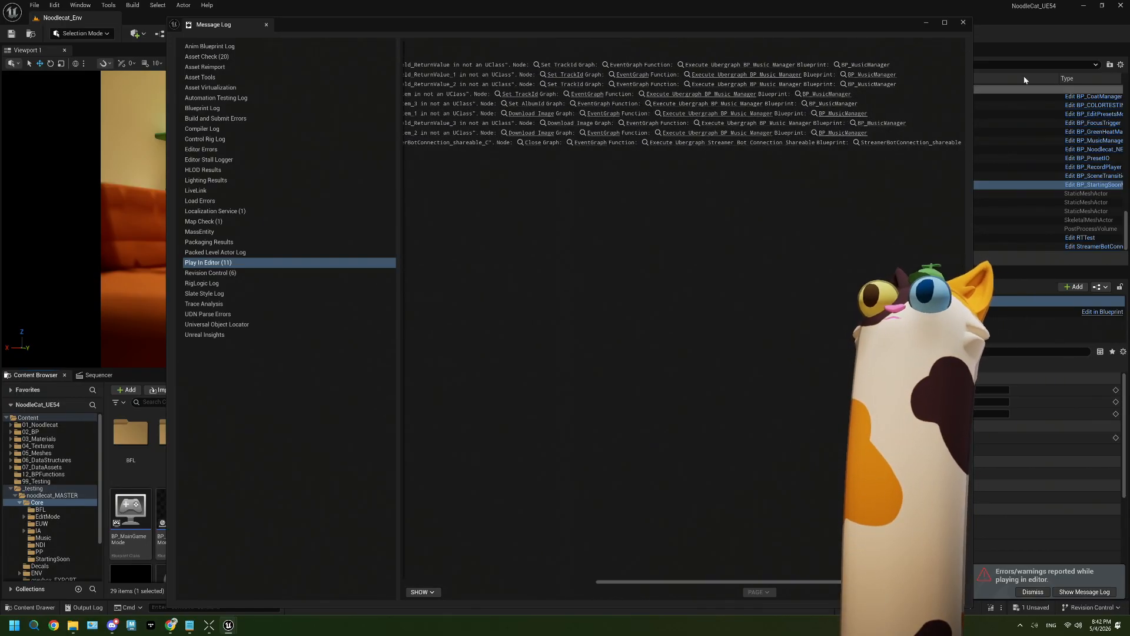
pyautogui.click(963, 23)
# Recheck the mappings in IMC_SceneTransitions, look into the StartingSoon folder, and return to the Core folder
pyautogui.doubleClick(467, 525)
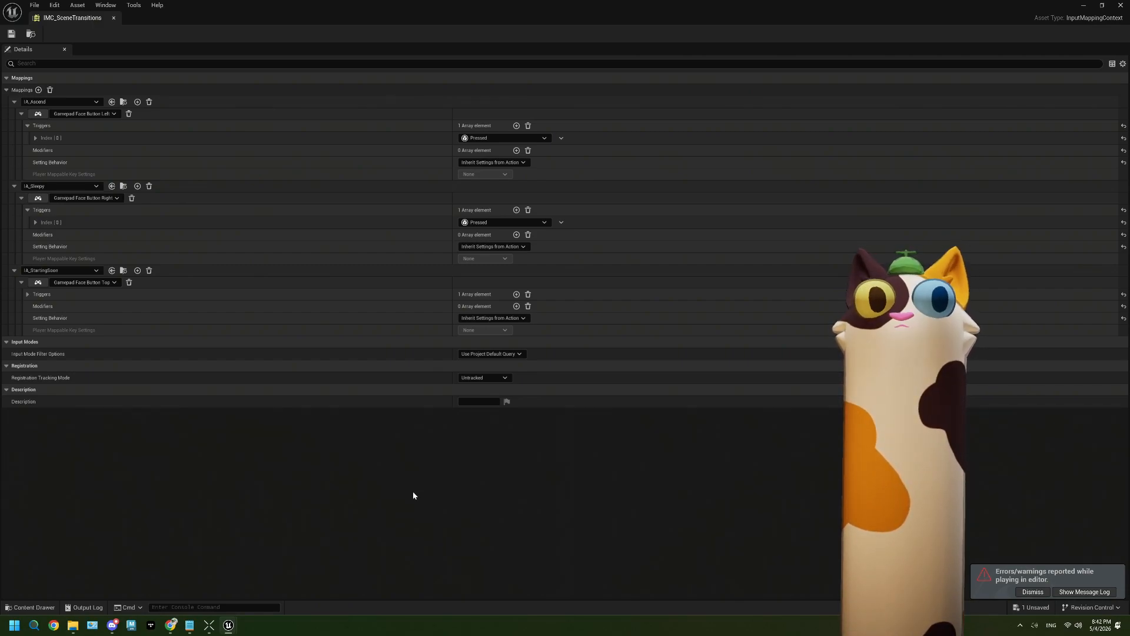
pyautogui.click(1120, 5)
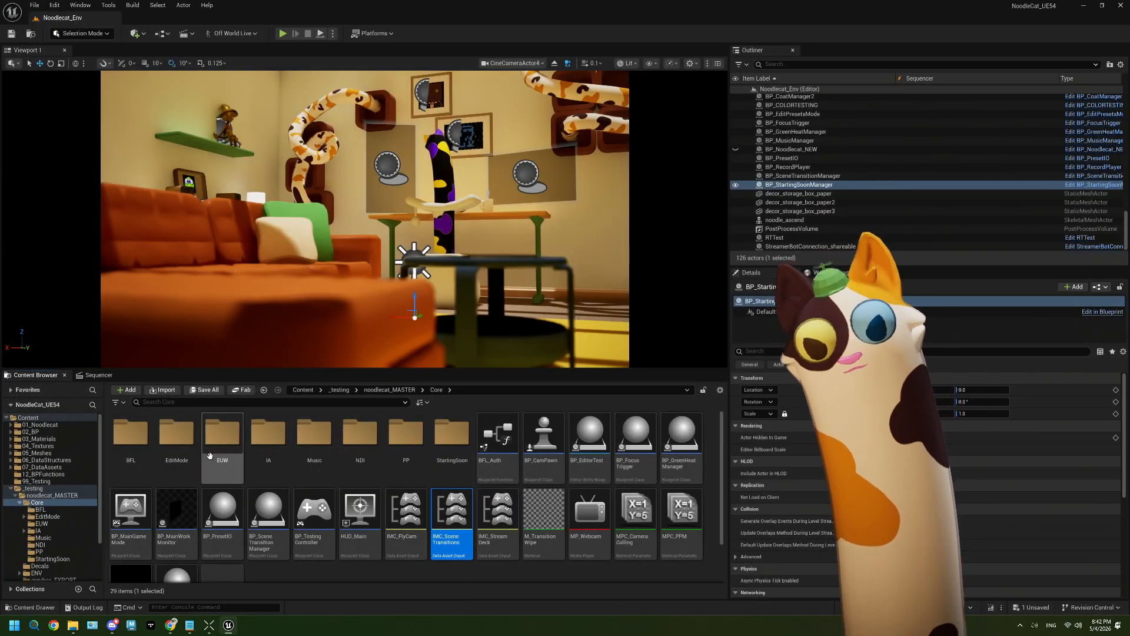
pyautogui.doubleClick(452, 438)
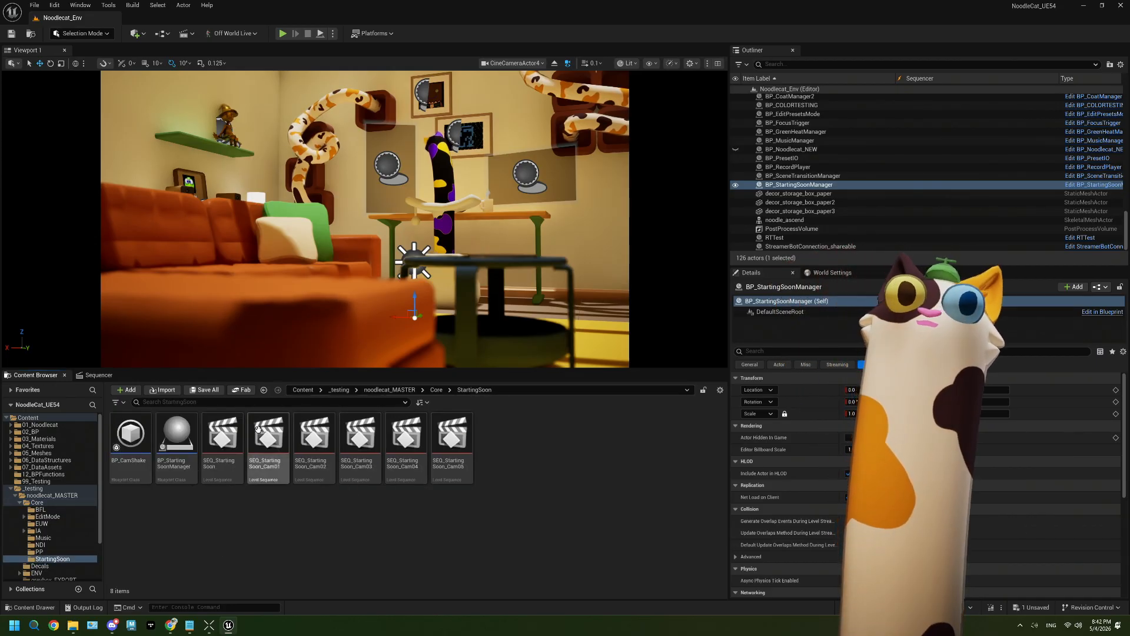
pyautogui.click(436, 390)
# Open BP_SceneTransitionManager and examine its event graph, including the Add Mapping Context setup and the transition wipe events
pyautogui.click(268, 512)
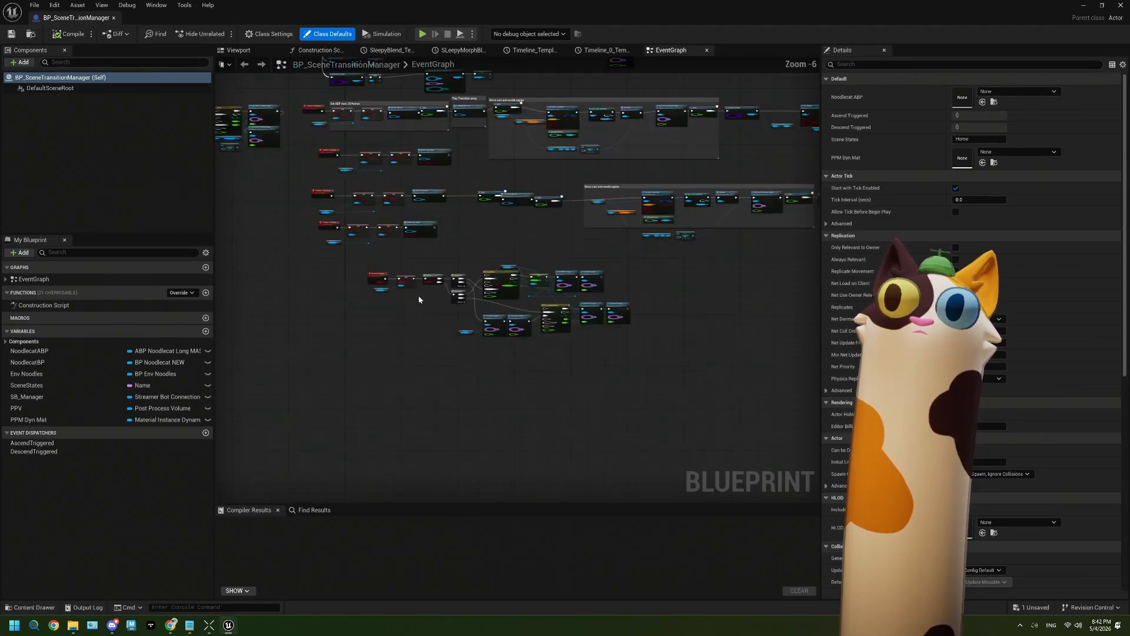
pyautogui.scroll(3, 427, 337)
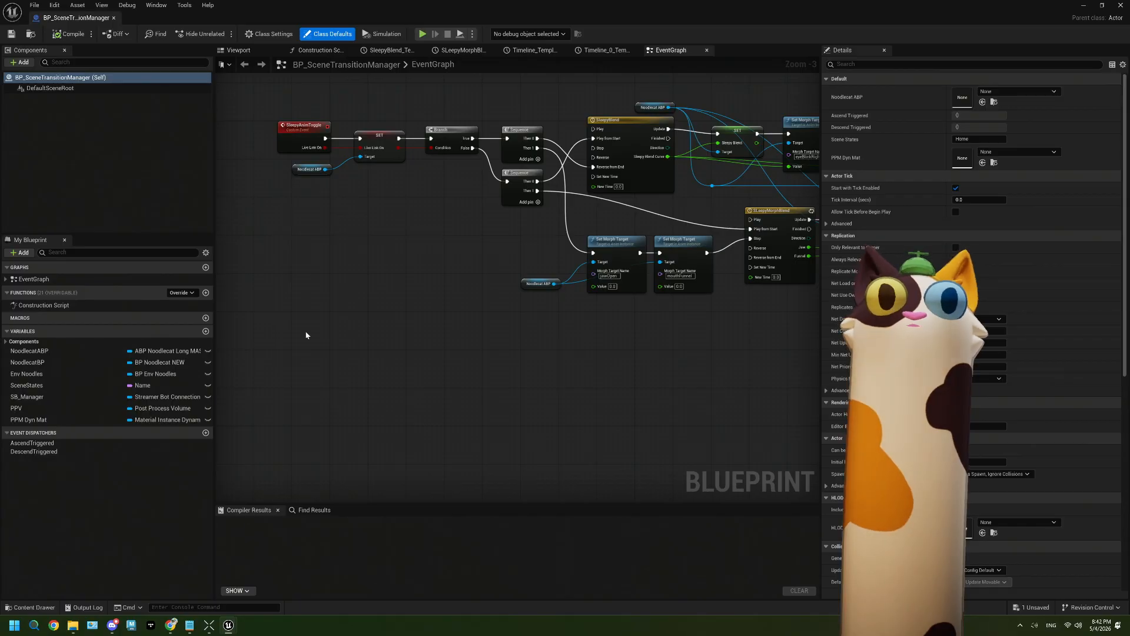
pyautogui.moveTo(353, 278); pyautogui.dragTo(383, 313, button='right')
pyautogui.scroll(-2, 373, 183)
pyautogui.moveTo(377, 153); pyautogui.dragTo(380, 377, button='right')
pyautogui.moveTo(616, 476); pyautogui.dragTo(648, 398, button='right')
pyautogui.moveTo(412, 134); pyautogui.dragTo(416, 218, button='right')
pyautogui.scroll(3, 417, 218)
pyautogui.scroll(2, 416, 218)
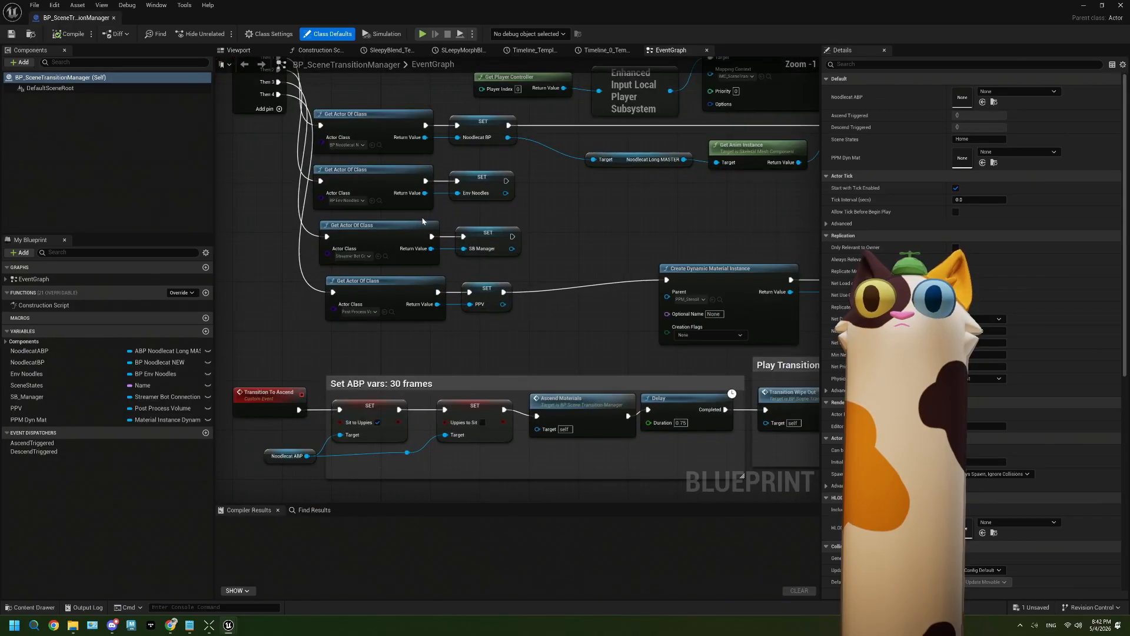
pyautogui.moveTo(610, 338); pyautogui.dragTo(581, 331, button='right')
pyautogui.moveTo(524, 210); pyautogui.dragTo(535, 299, button='right')
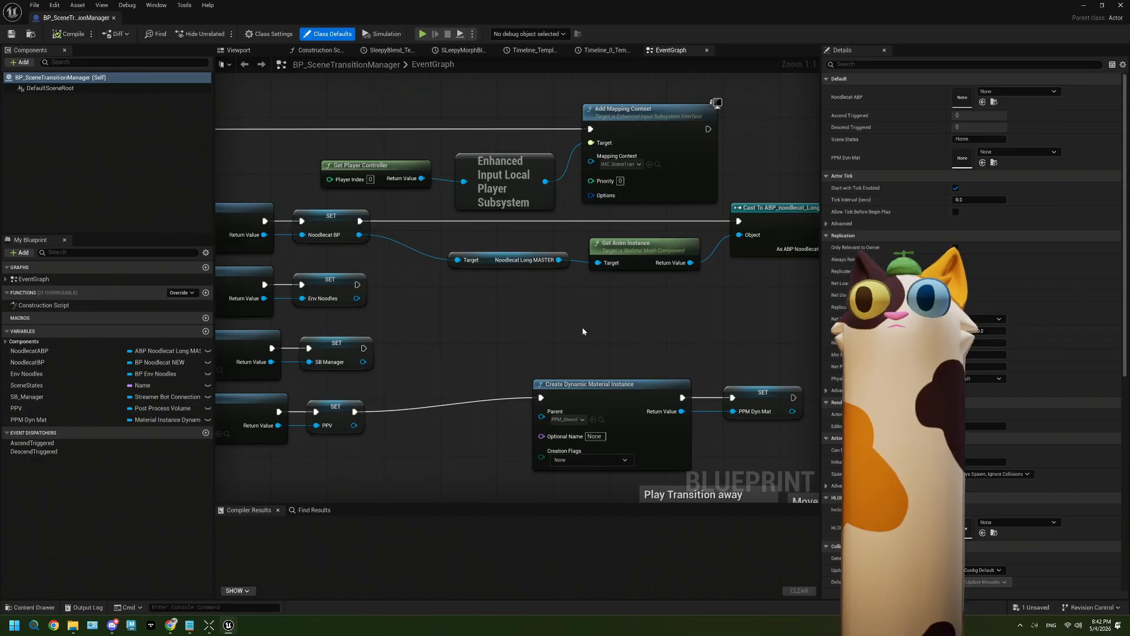
pyautogui.scroll(-5, 583, 332)
pyautogui.scroll(4, 598, 242)
pyautogui.scroll(-5, 605, 260)
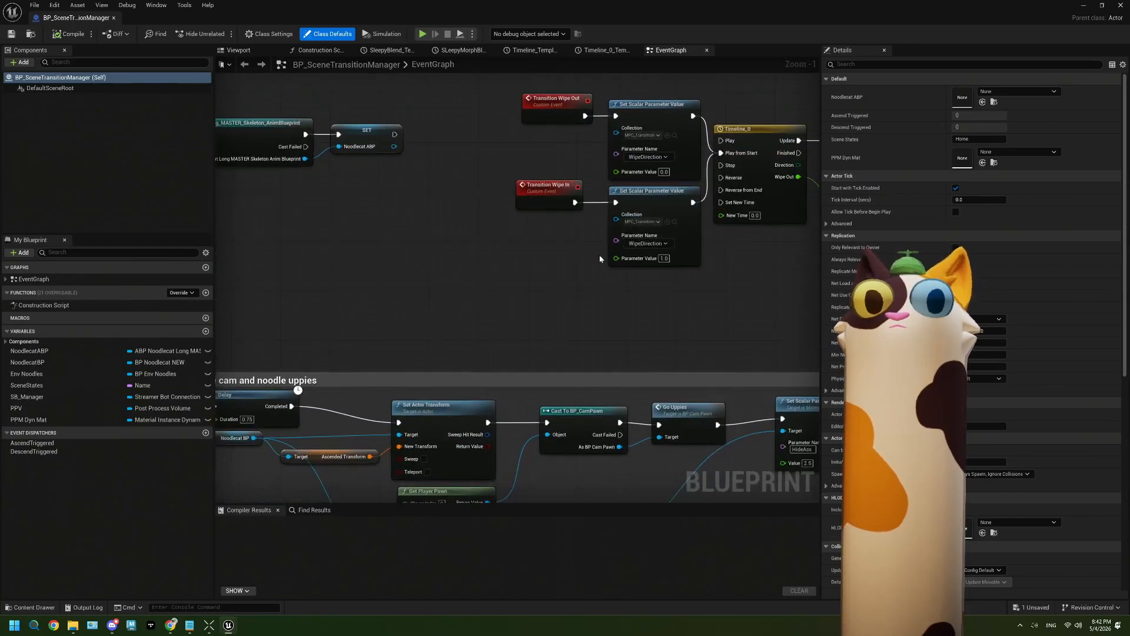
pyautogui.scroll(4, 436, 357)
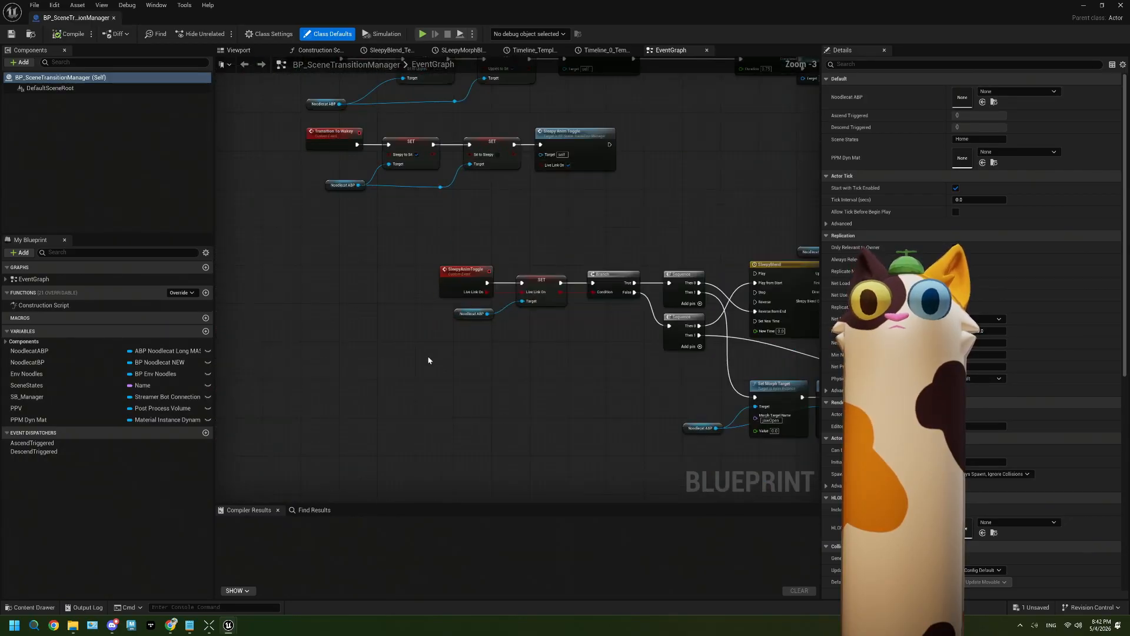
# Trace the Sleepy Anim Toggle call in Transition To Sleepy to its custom event and review the neighbouring transition events
pyautogui.click(456, 268)
pyautogui.scroll(-3, 390, 269)
pyautogui.moveTo(391, 270); pyautogui.dragTo(480, 356, button='right')
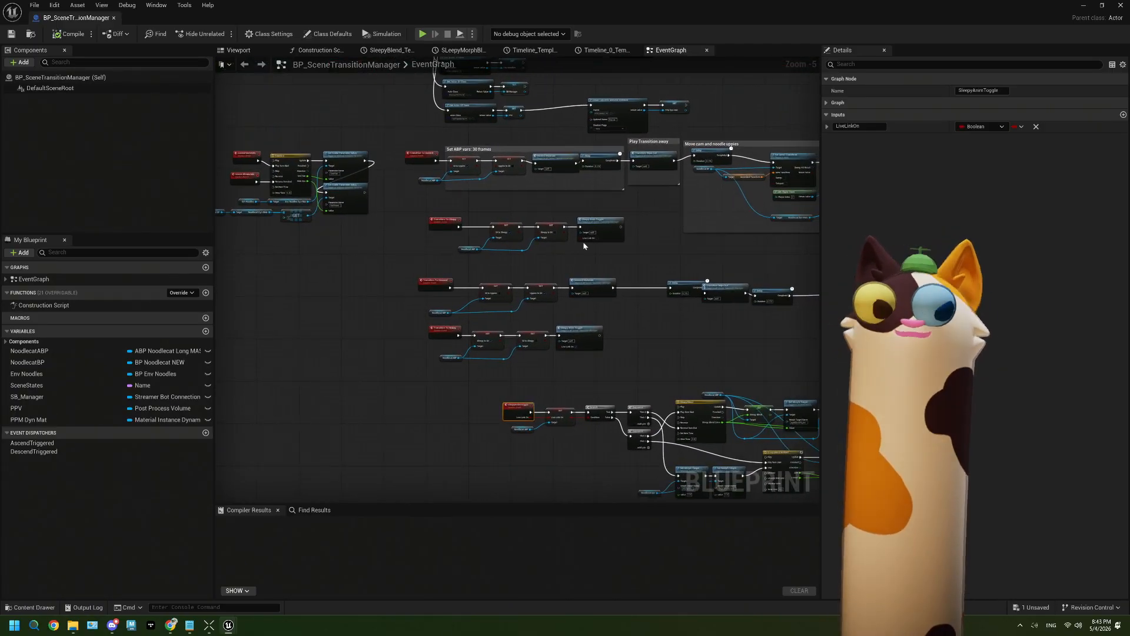
pyautogui.scroll(3, 576, 259)
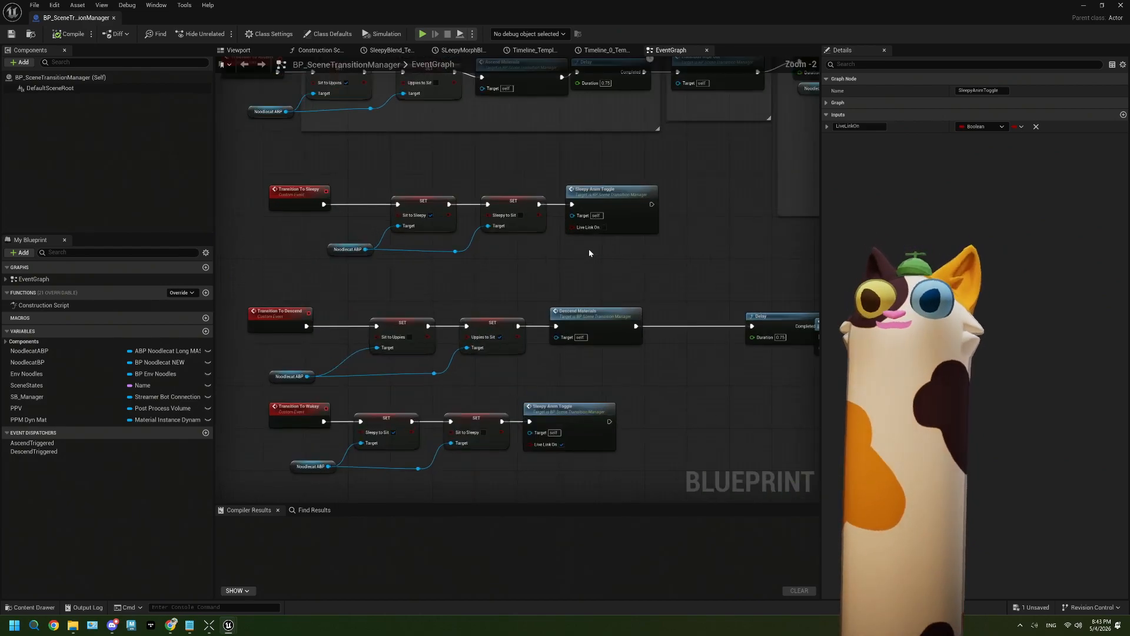
pyautogui.doubleClick(629, 215)
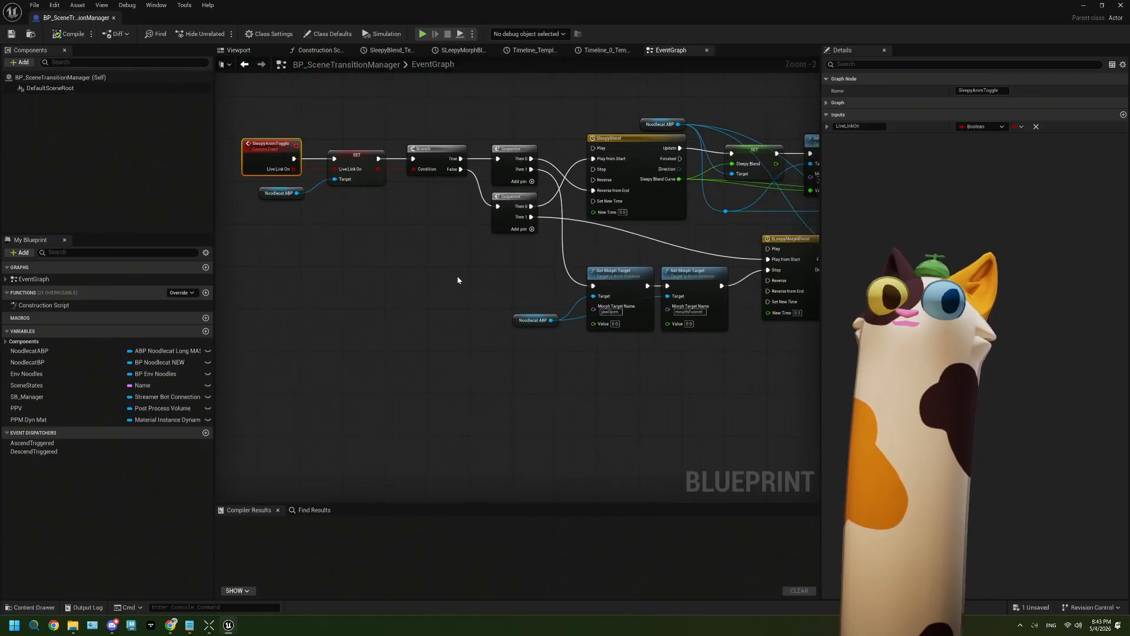
pyautogui.scroll(-3, 549, 309)
pyautogui.moveTo(460, 207); pyautogui.dragTo(518, 294, button='right')
pyautogui.moveTo(385, 210); pyautogui.dragTo(452, 275, button='right')
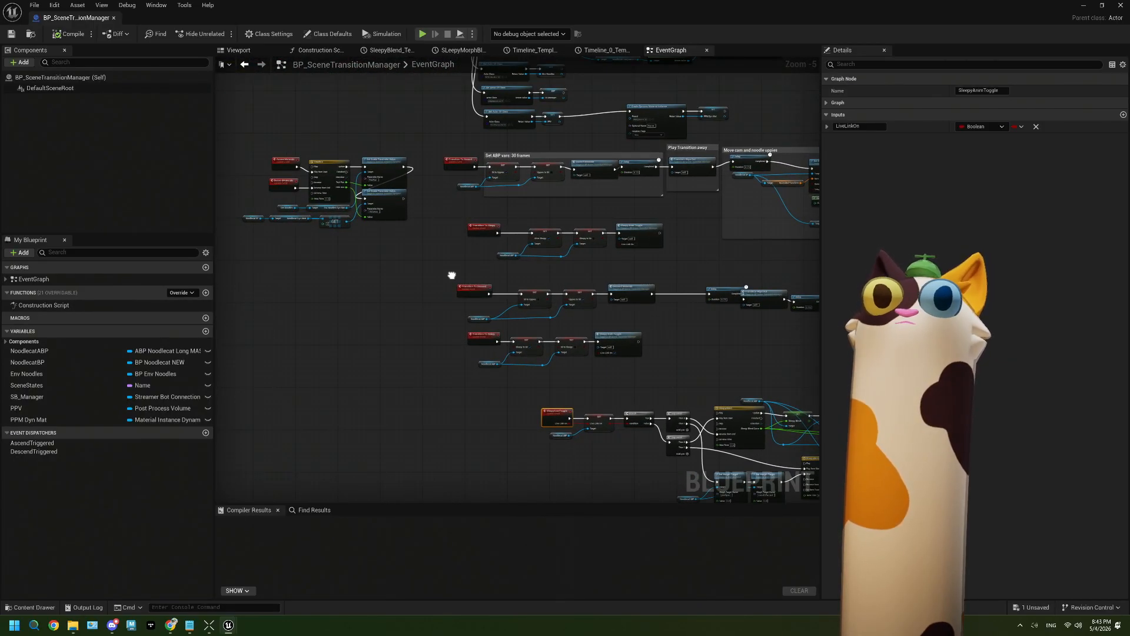
pyautogui.scroll(2, 452, 274)
pyautogui.moveTo(454, 272); pyautogui.dragTo(404, 292, button='right')
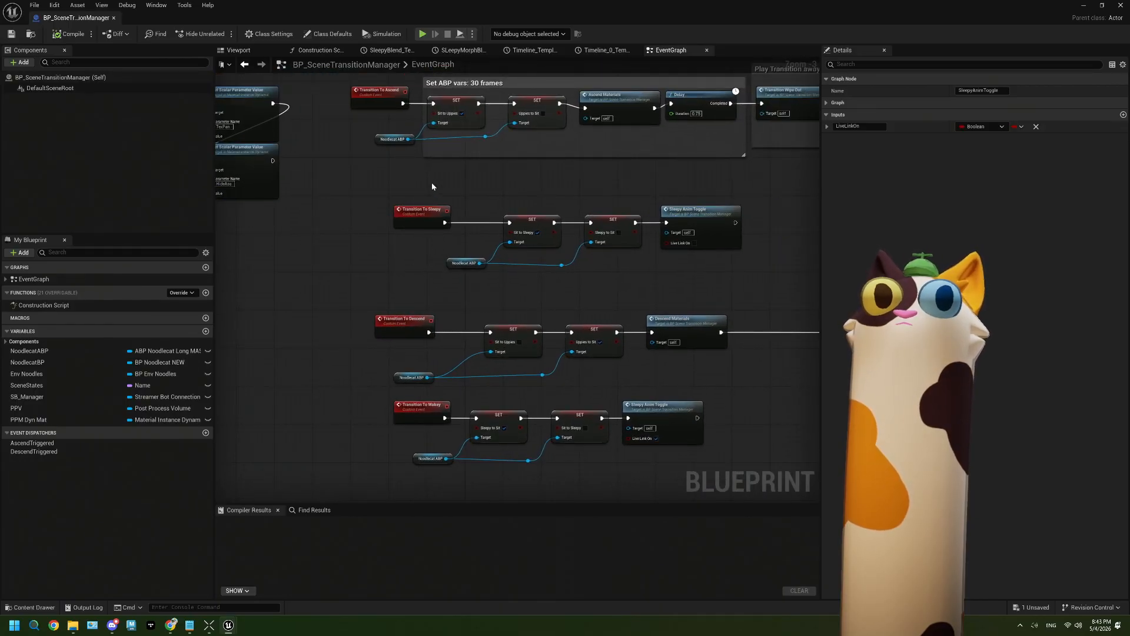
pyautogui.moveTo(432, 187); pyautogui.dragTo(454, 263, button='right')
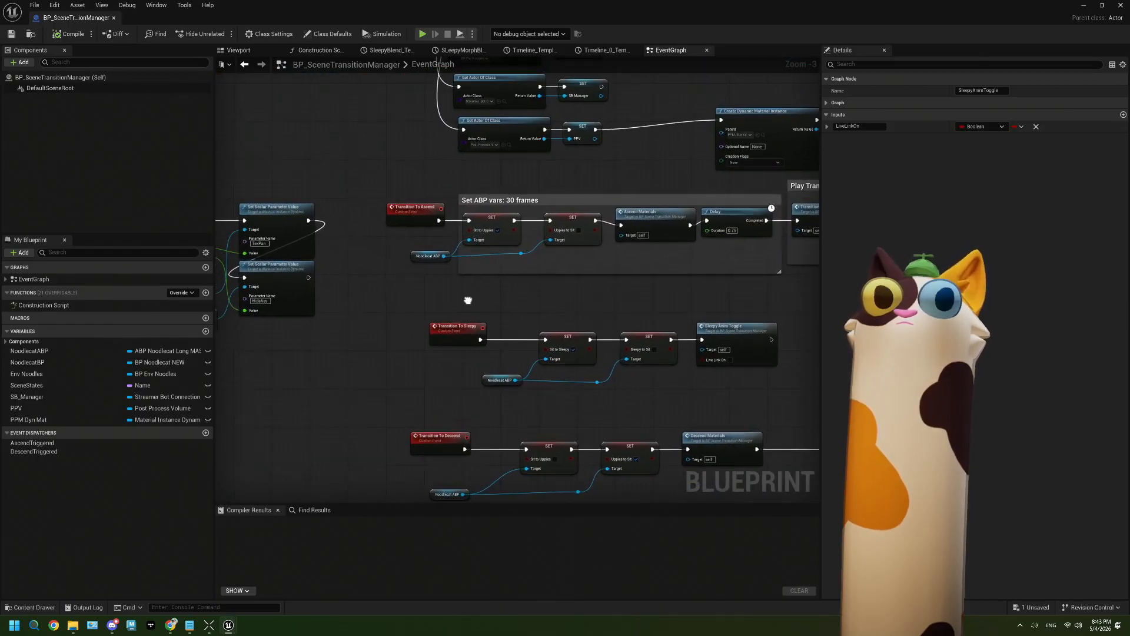
# Open the BP_CamPawn blueprint from the Core folder and examine its IA_Ascend and IA_Sleepy input action events
pyautogui.click(1084, 5)
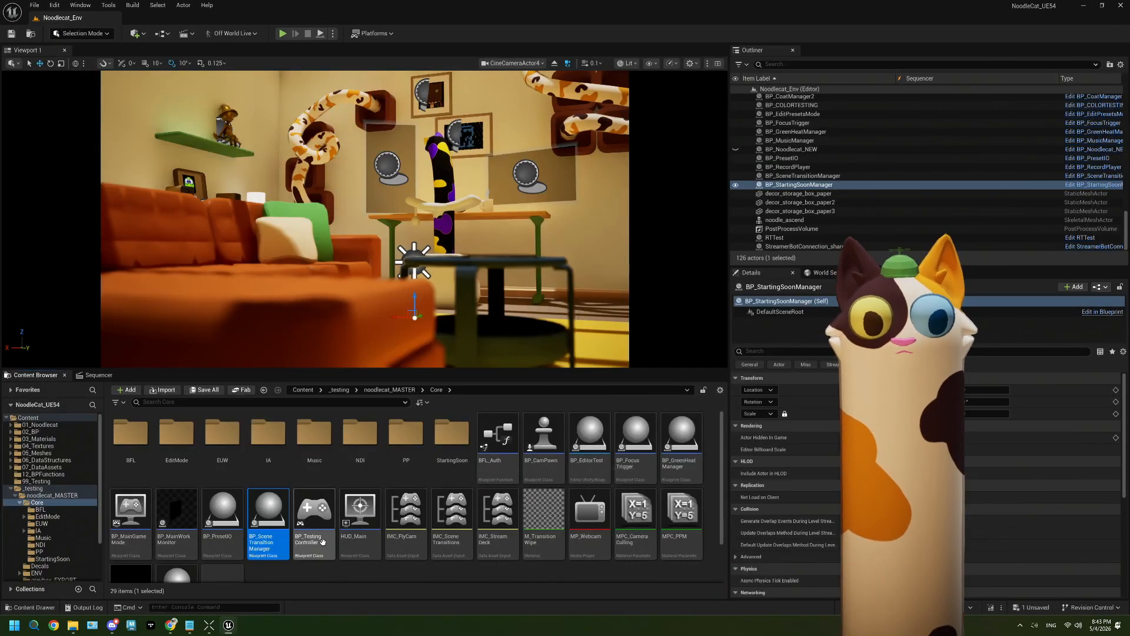
pyautogui.scroll(-1, 413, 553)
pyautogui.scroll(-1, 412, 554)
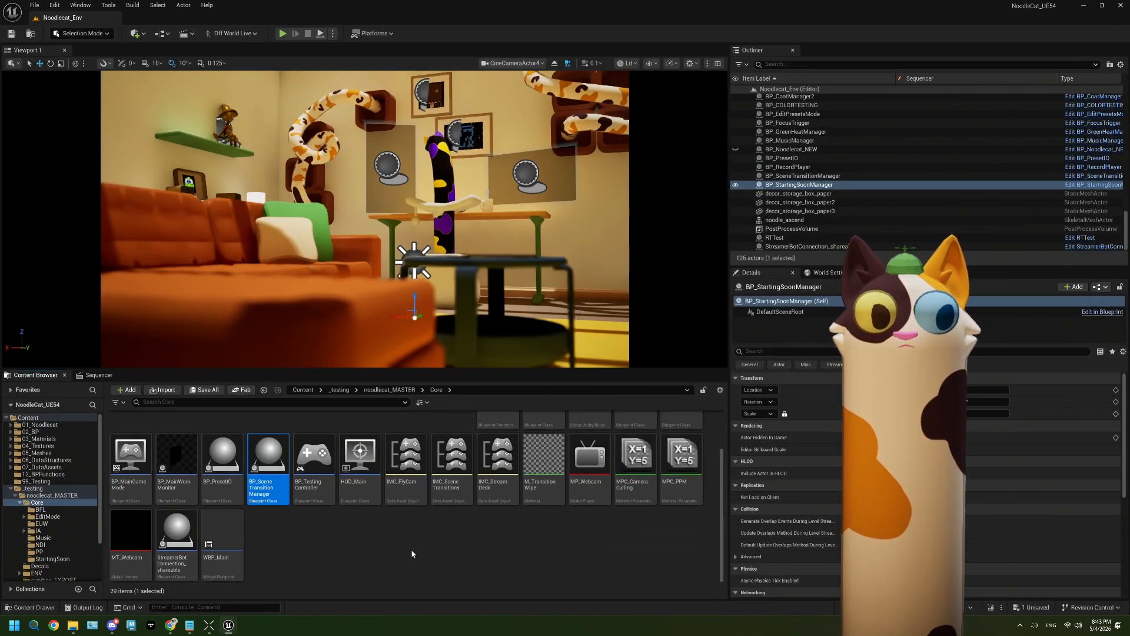
pyautogui.scroll(3, 396, 530)
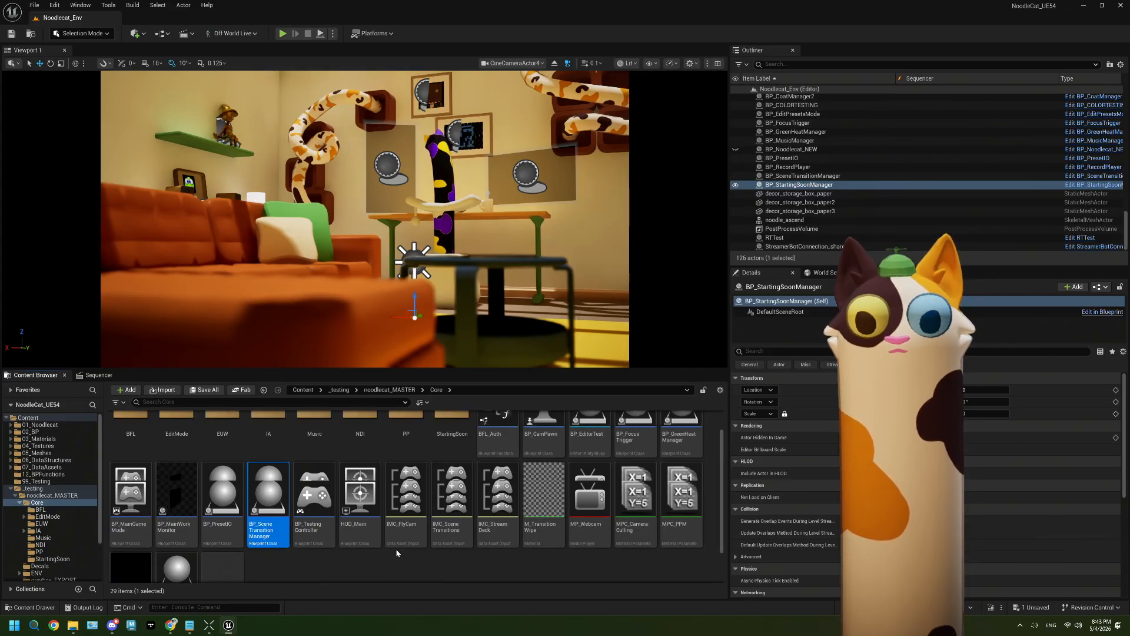
pyautogui.doubleClick(544, 447)
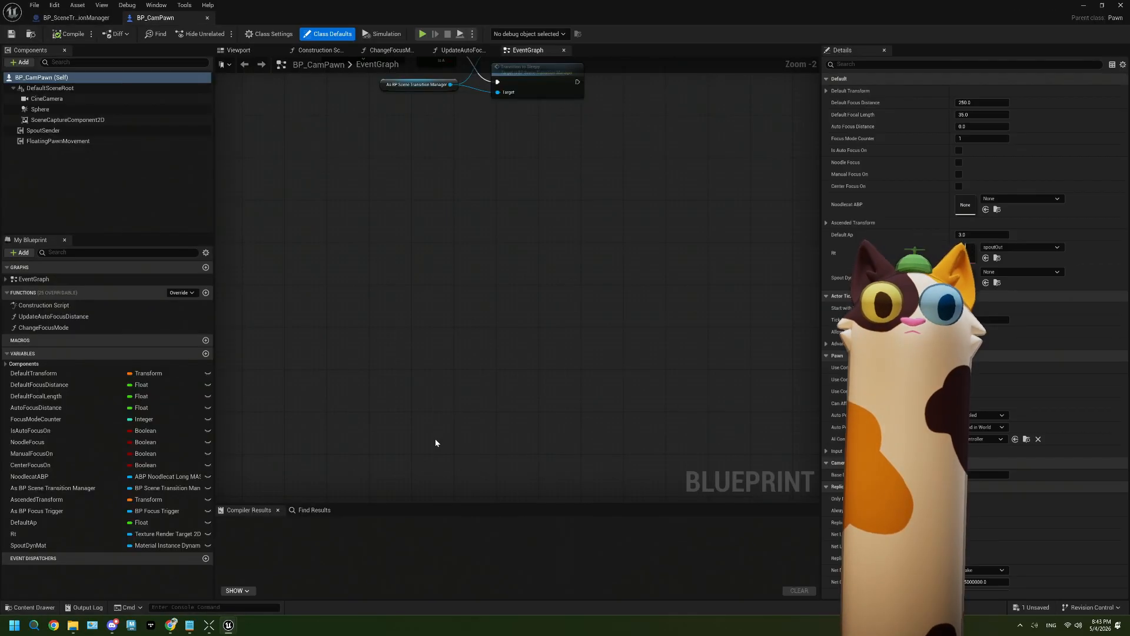
pyautogui.scroll(1, 439, 359)
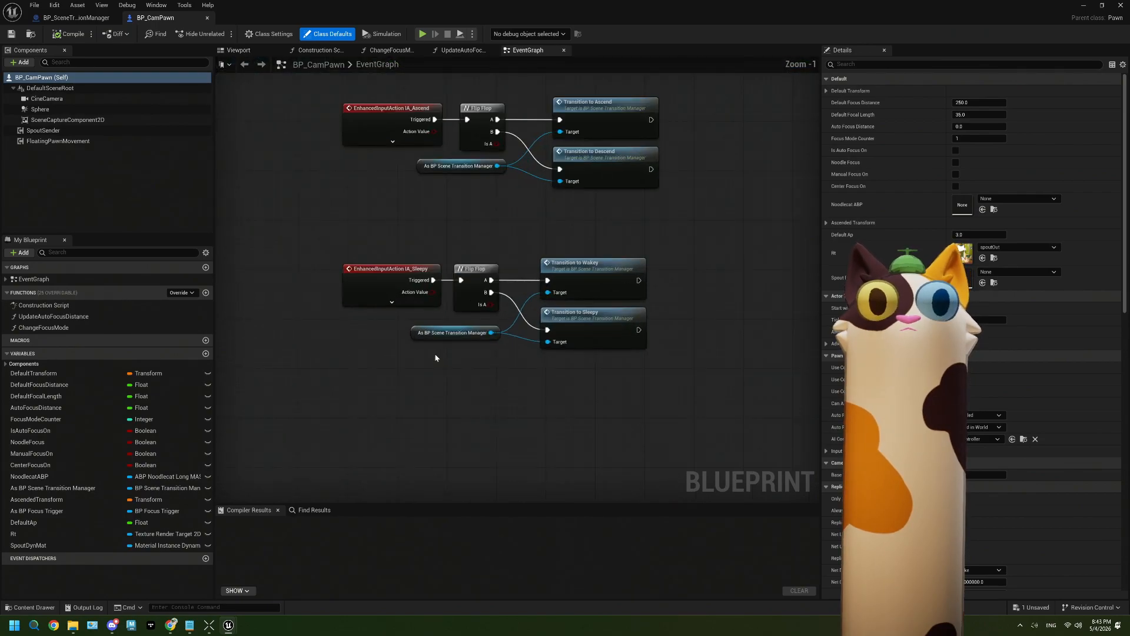
pyautogui.scroll(1, 493, 392)
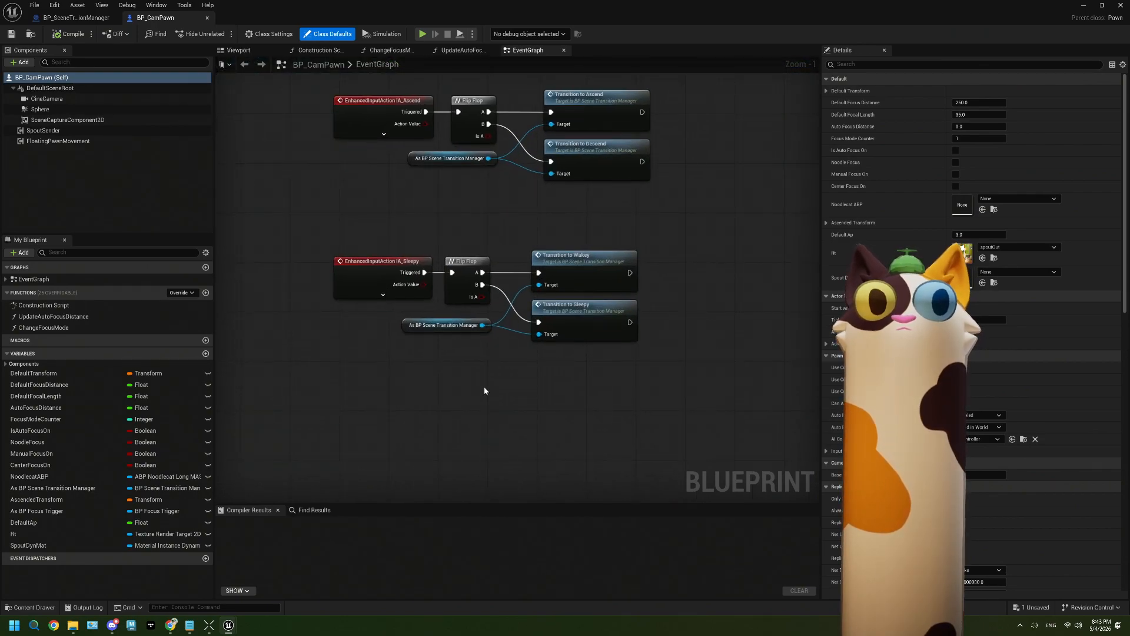
# Examine the BeginPlay section of BP_CamPawn and check which mapping contexts its two Add Mapping Context nodes use
pyautogui.scroll(-3, 484, 389)
pyautogui.moveTo(489, 202); pyautogui.dragTo(489, 330, button='right')
pyautogui.moveTo(500, 100); pyautogui.dragTo(470, 355, button='right')
pyautogui.moveTo(464, 143); pyautogui.dragTo(463, 295, button='right')
pyautogui.moveTo(430, 88); pyautogui.dragTo(464, 303, button='right')
pyautogui.moveTo(520, 137); pyautogui.dragTo(500, 252, button='right')
pyautogui.rightClick(507, 50)
pyautogui.moveTo(468, 104); pyautogui.dragTo(462, 209, button='right')
pyautogui.moveTo(519, 166); pyautogui.dragTo(489, 280, button='right')
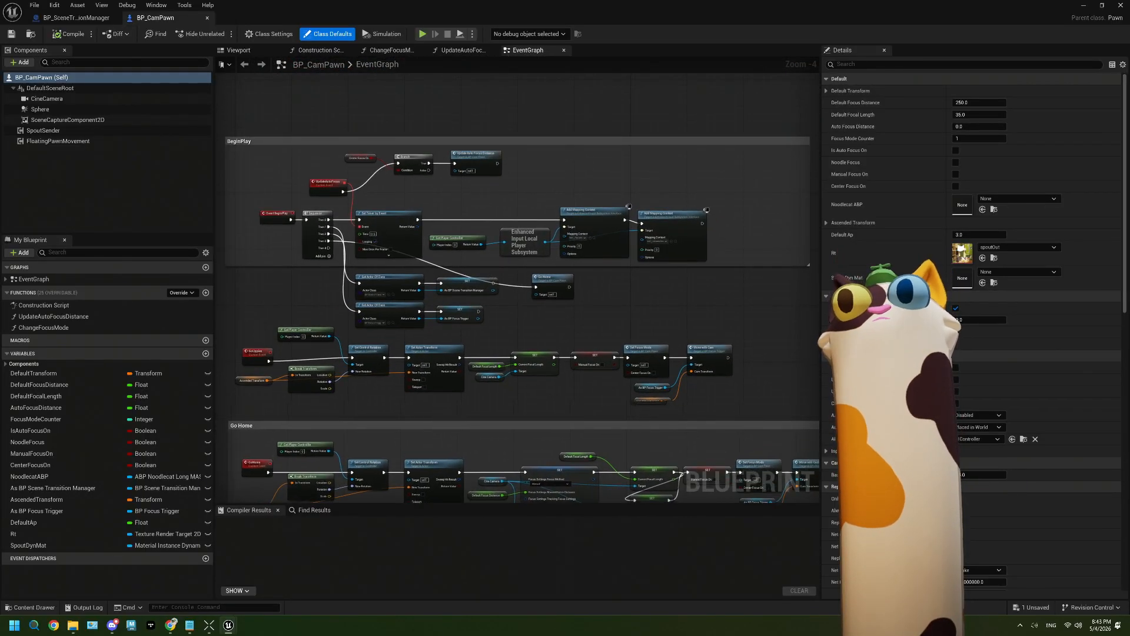
pyautogui.scroll(3, 633, 310)
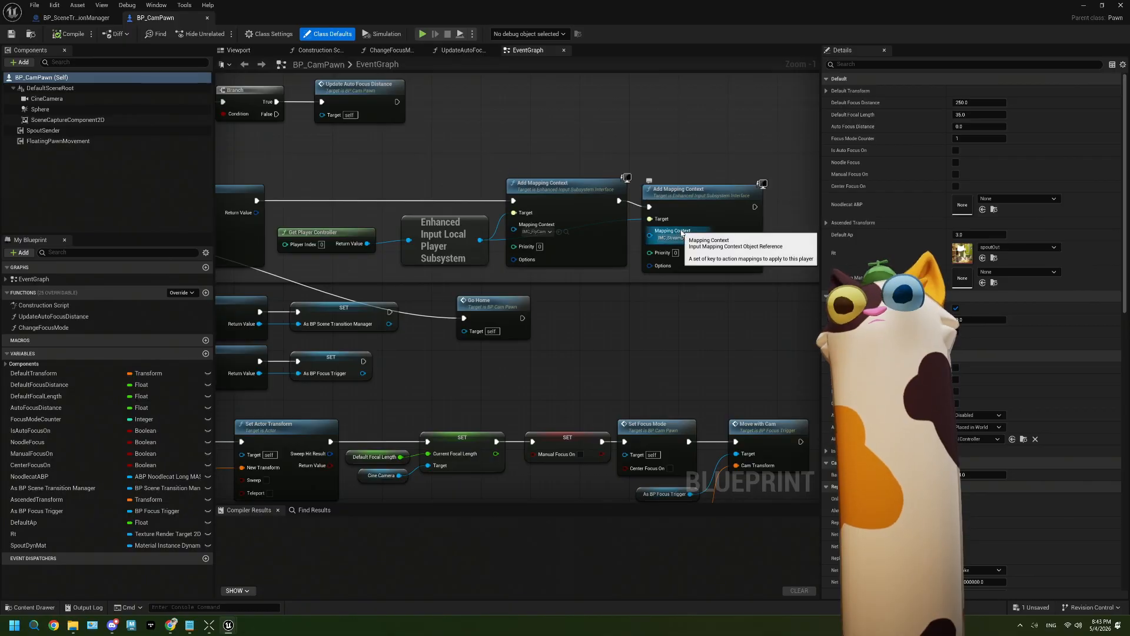
pyautogui.scroll(-4, 686, 244)
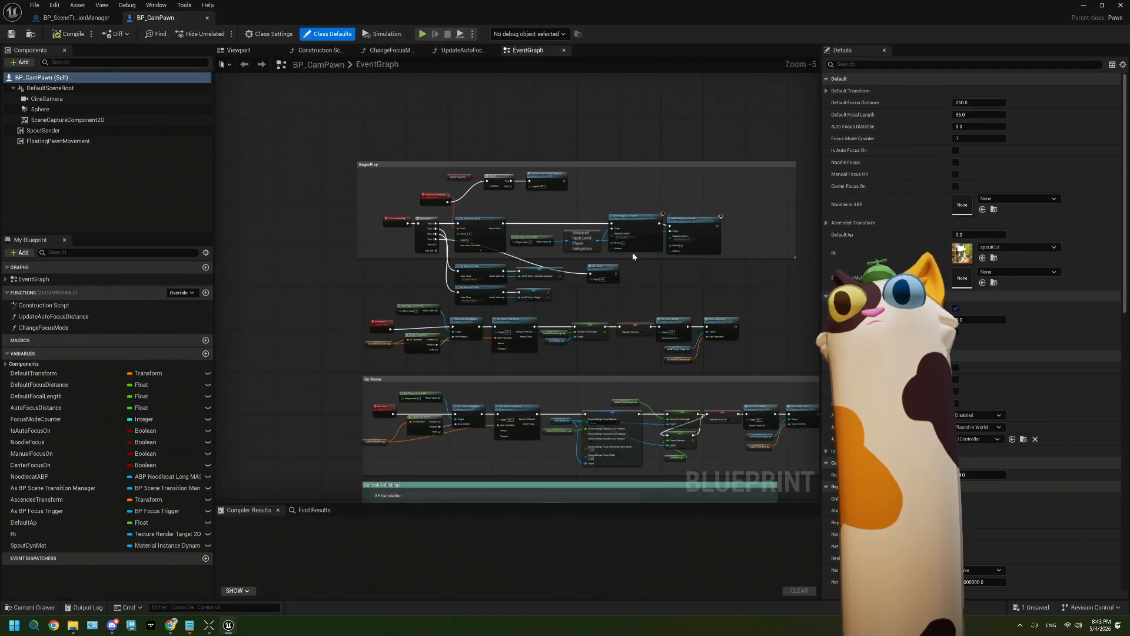
# Review the BeginPlay mapping contexts in BP_CamPawn, then examine how the IA_Ascend and IA_Sleepy events toggle their transitions
pyautogui.scroll(3, 633, 252)
pyautogui.scroll(-4, 634, 257)
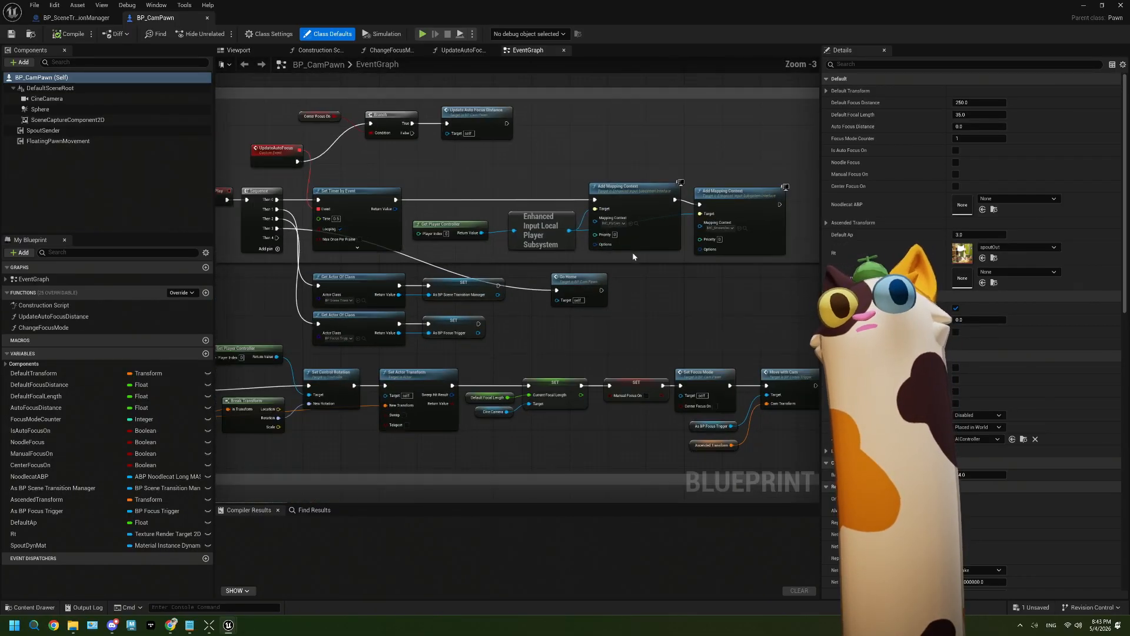
pyautogui.moveTo(631, 418); pyautogui.dragTo(590, 295, button='right')
pyautogui.moveTo(619, 475); pyautogui.dragTo(547, 278, button='right')
pyautogui.moveTo(532, 421); pyautogui.dragTo(511, 272, button='right')
pyautogui.moveTo(540, 383); pyautogui.dragTo(547, 275, button='right')
pyautogui.scroll(1, 437, 369)
pyautogui.scroll(2, 438, 373)
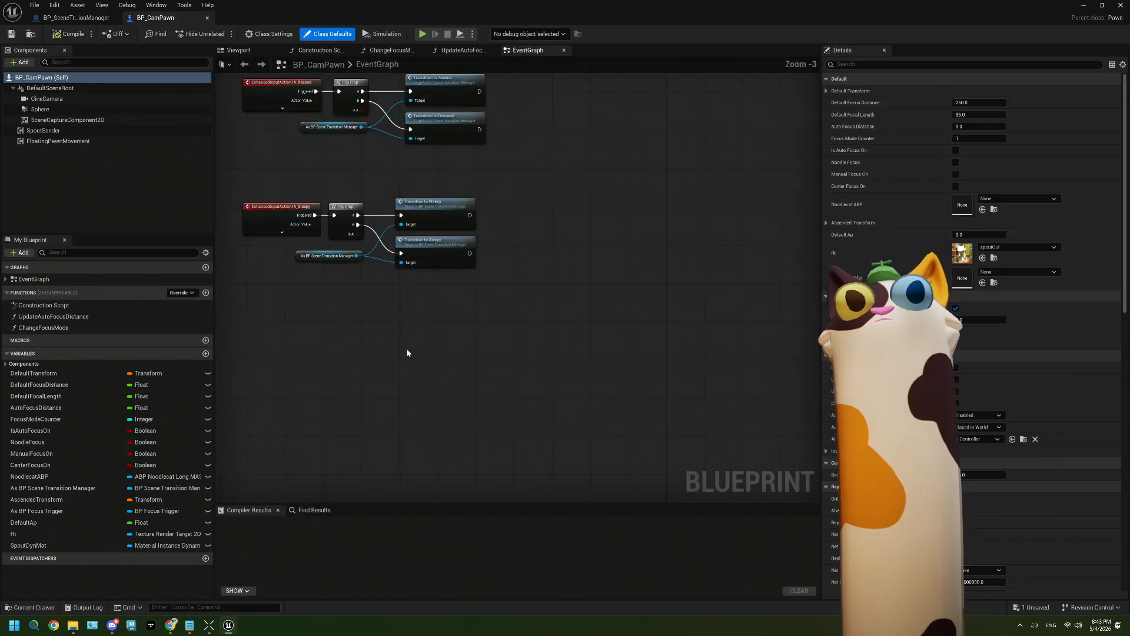
pyautogui.moveTo(407, 347); pyautogui.dragTo(485, 394, button='right')
pyautogui.scroll(1, 485, 394)
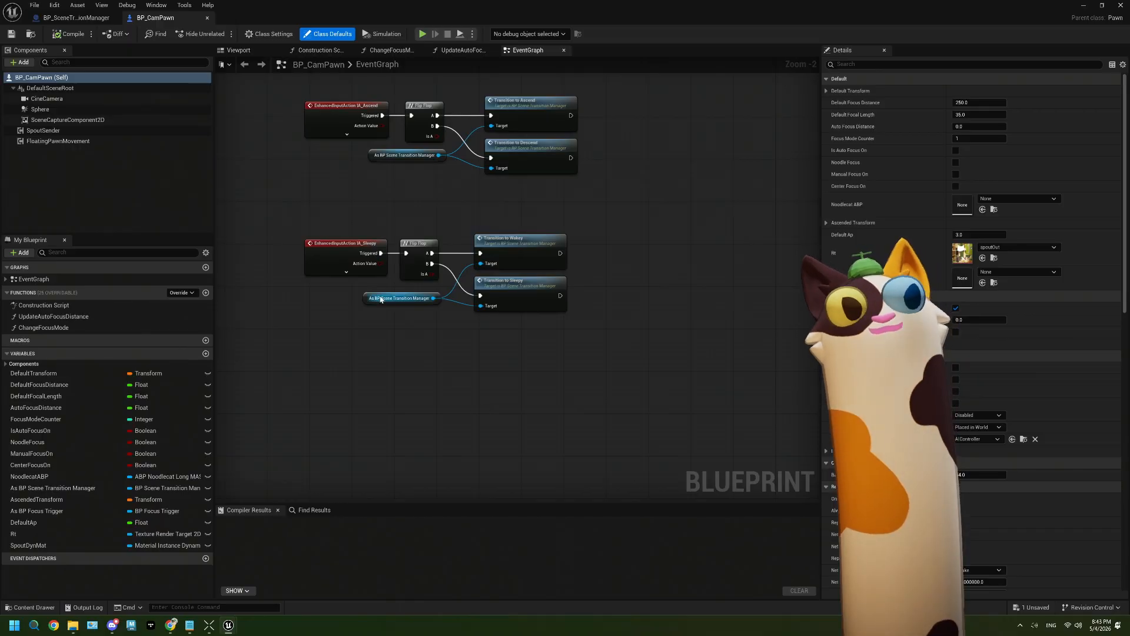
pyautogui.moveTo(437, 318); pyautogui.dragTo(493, 341, button='right')
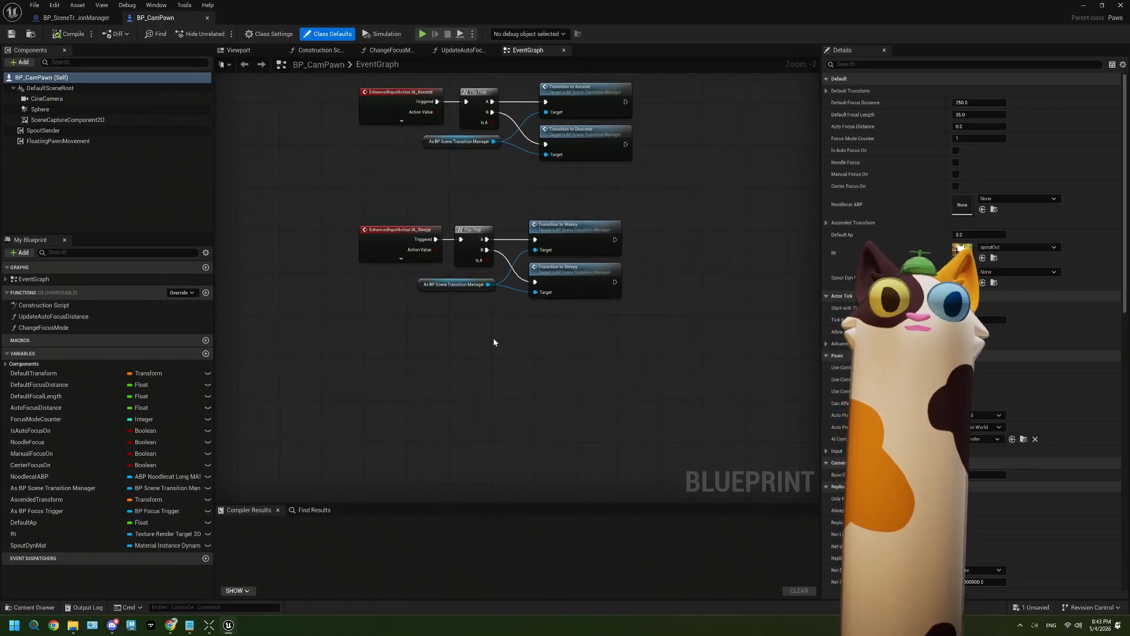
pyautogui.scroll(1, 444, 349)
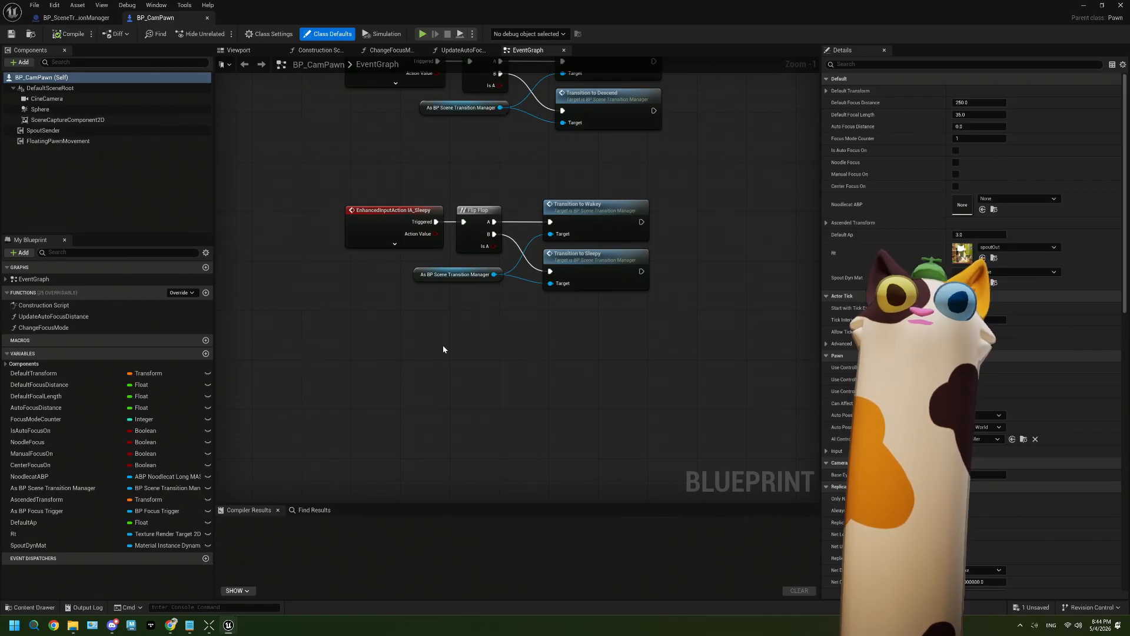
pyautogui.scroll(-4, 447, 340)
pyautogui.scroll(3, 534, 370)
pyautogui.moveTo(533, 370); pyautogui.dragTo(572, 466, button='right')
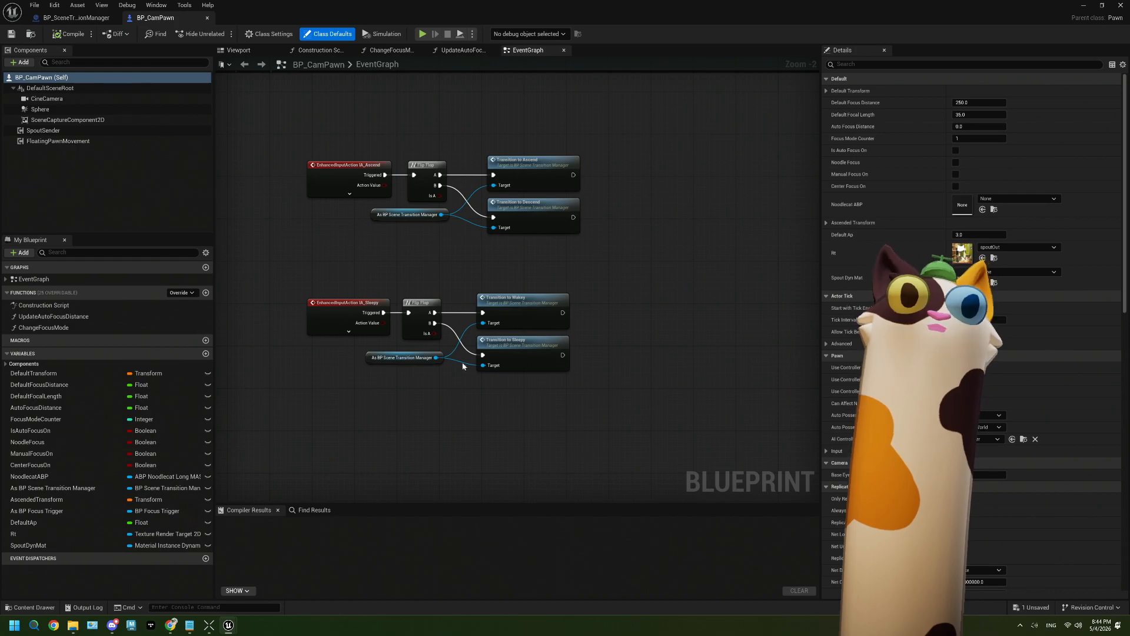
pyautogui.moveTo(408, 471); pyautogui.dragTo(422, 439, button='right')
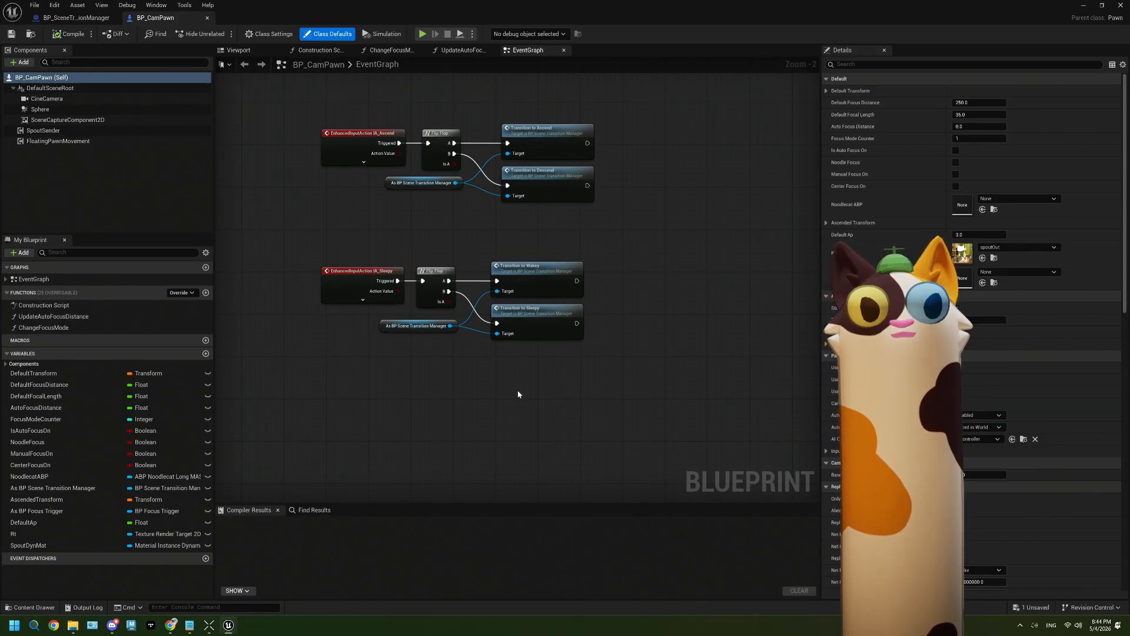
# Add an EnhancedInputAction IA_StartingSoon event below the IA_Sleepy chain, shift it slightly and keep its extra pins collapsed
pyautogui.moveTo(517, 389); pyautogui.dragTo(530, 382, button='right')
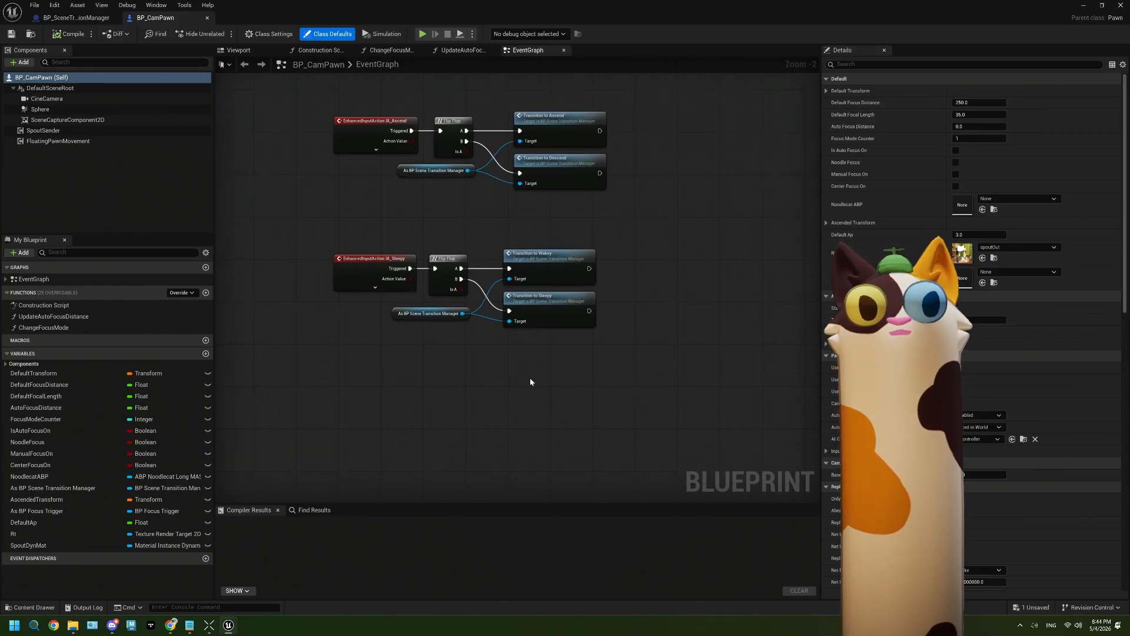
pyautogui.rightClick(345, 372)
pyautogui.write('enhanced')
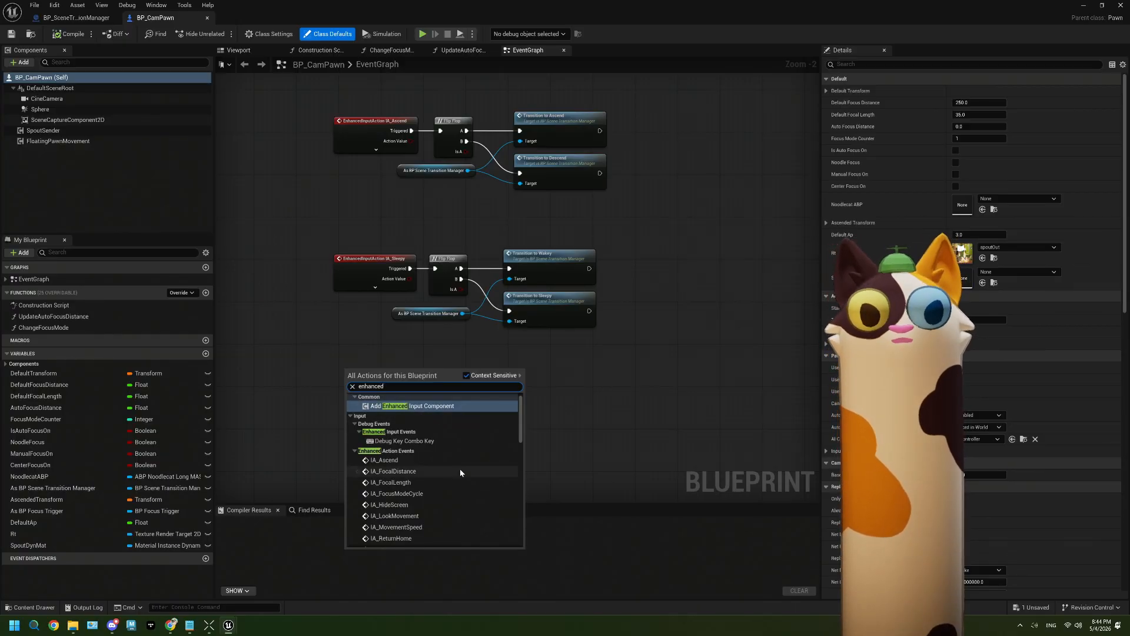
pyautogui.scroll(-3, 460, 468)
pyautogui.click(435, 510)
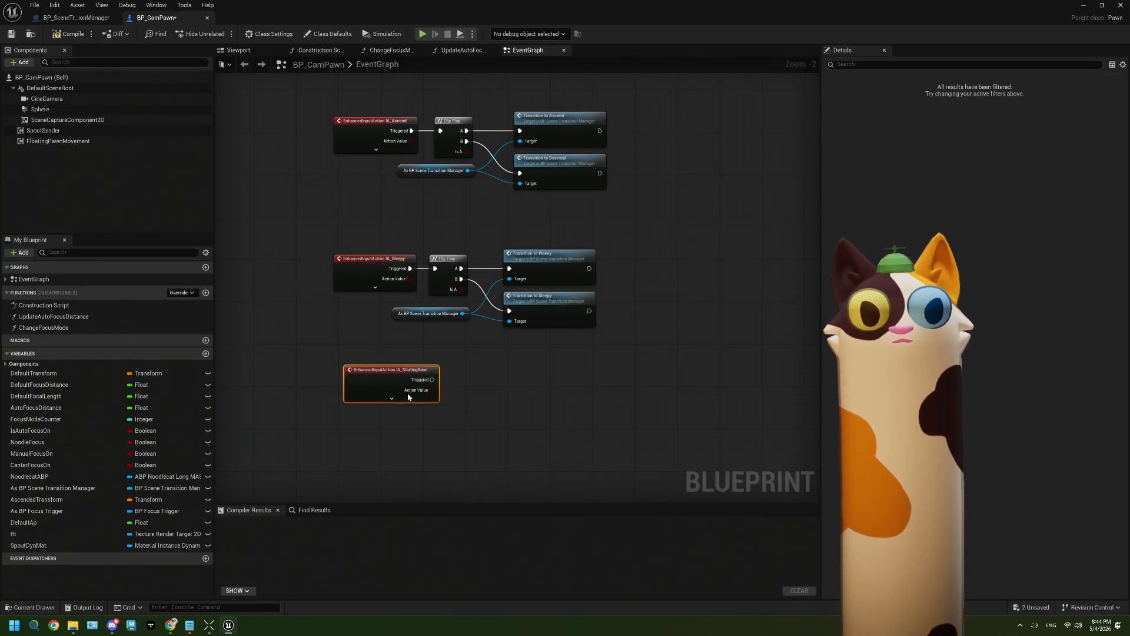
pyautogui.scroll(2, 369, 359)
pyautogui.click(354, 354)
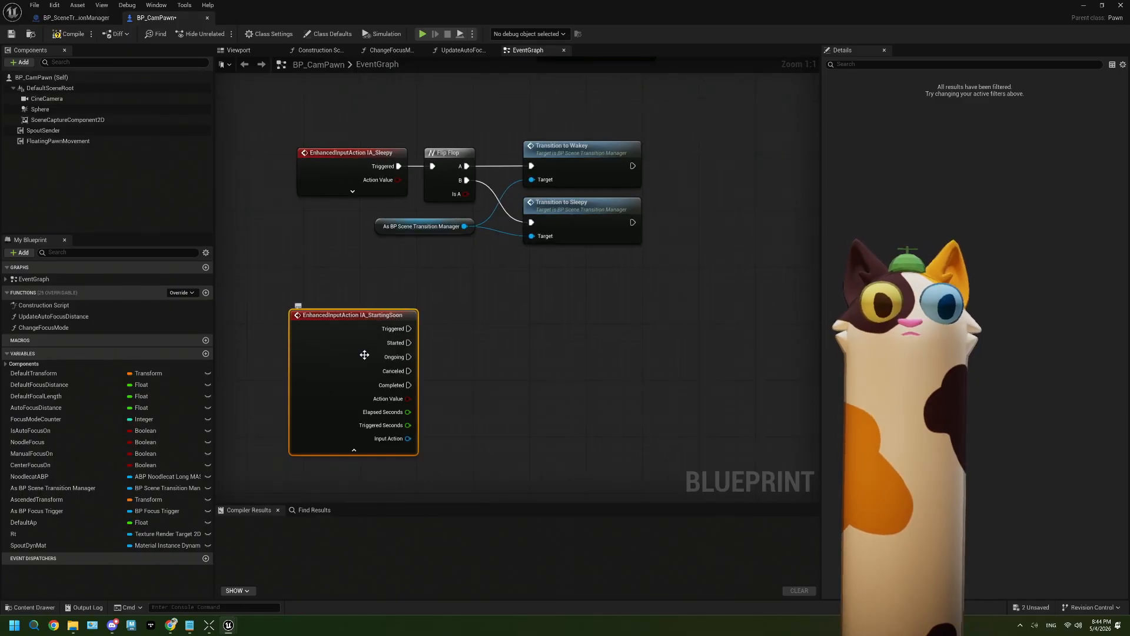
pyautogui.moveTo(461, 416); pyautogui.dragTo(453, 381, button='right')
pyautogui.moveTo(331, 333); pyautogui.dragTo(328, 333)
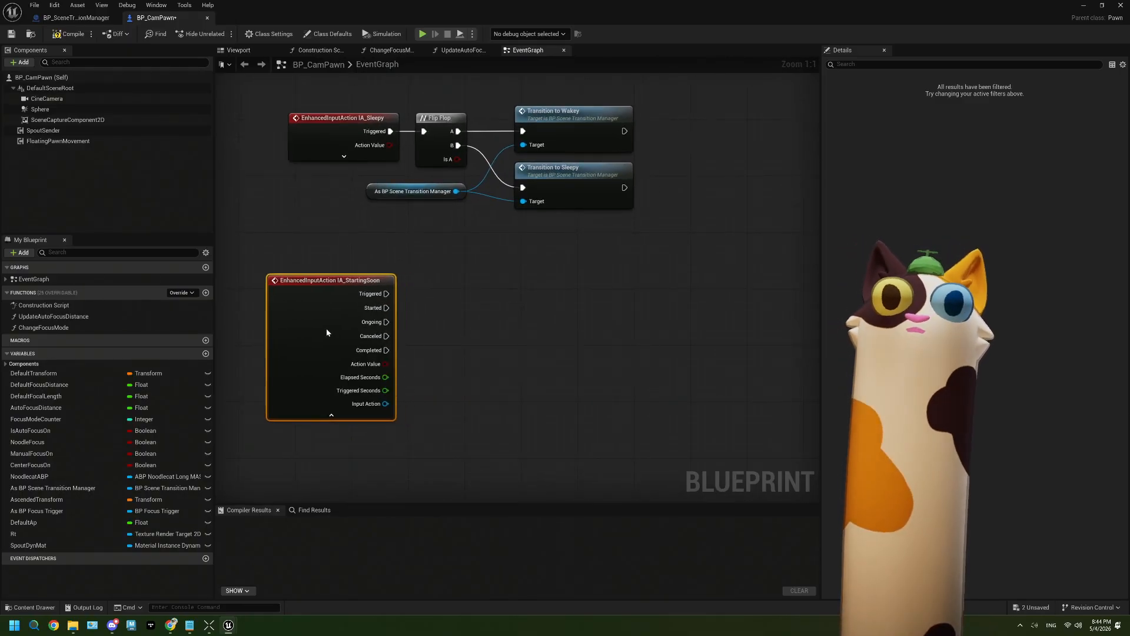
pyautogui.click(332, 414)
# Duplicate the IA_Sleepy chain's Flip Flop node and connect IA_StartingSoon's Triggered output to the copy
pyautogui.click(432, 165)
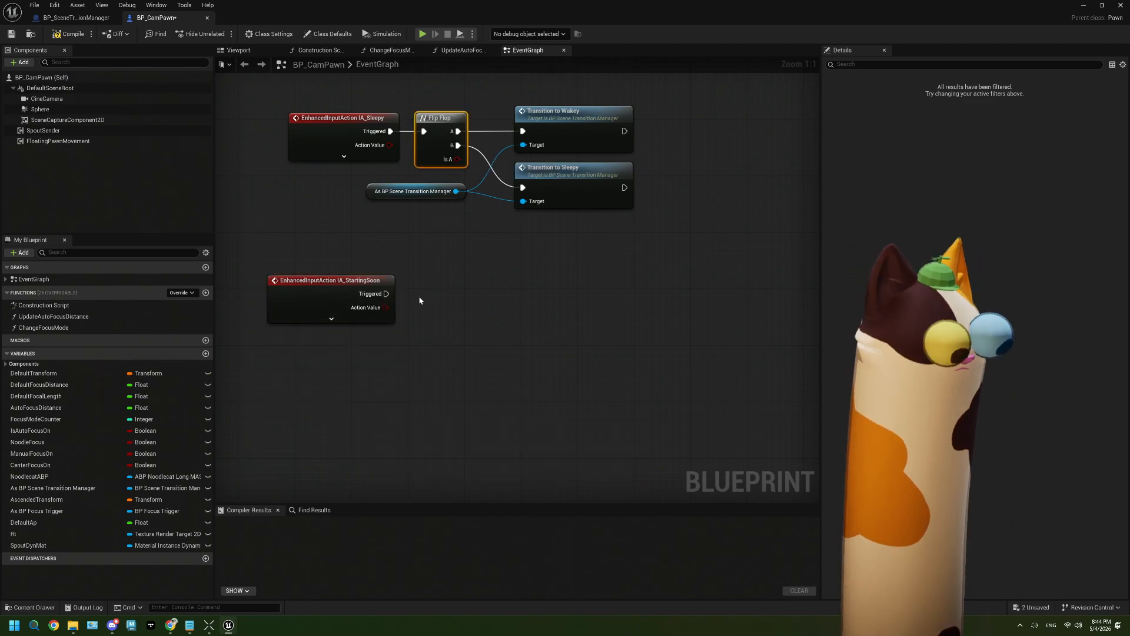
pyautogui.hotkey('ctrl', 'c')
pyautogui.hotkey('ctrl', 'v')
pyautogui.moveTo(386, 293); pyautogui.dragTo(439, 286)
pyautogui.moveTo(533, 316); pyautogui.dragTo(431, 282, button='right')
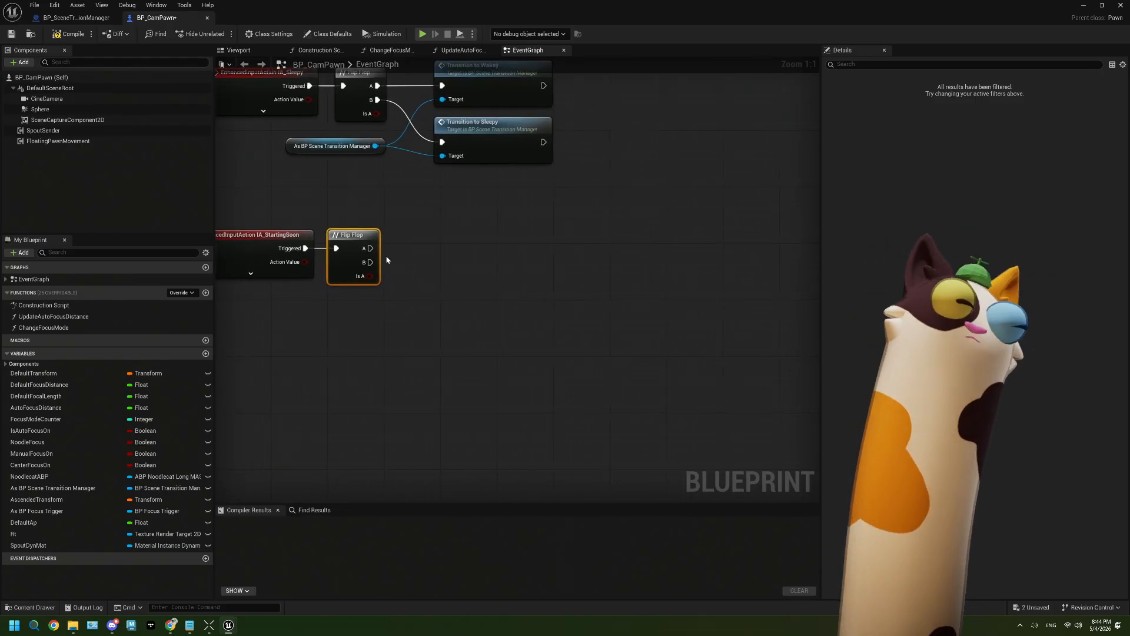
# Survey the surrounding BP_CamPawn graph and compare the IA_StartingSoon chain with the IA_Ascend and IA_Sleepy chains
pyautogui.scroll(-2, 396, 266)
pyautogui.scroll(-6, 397, 269)
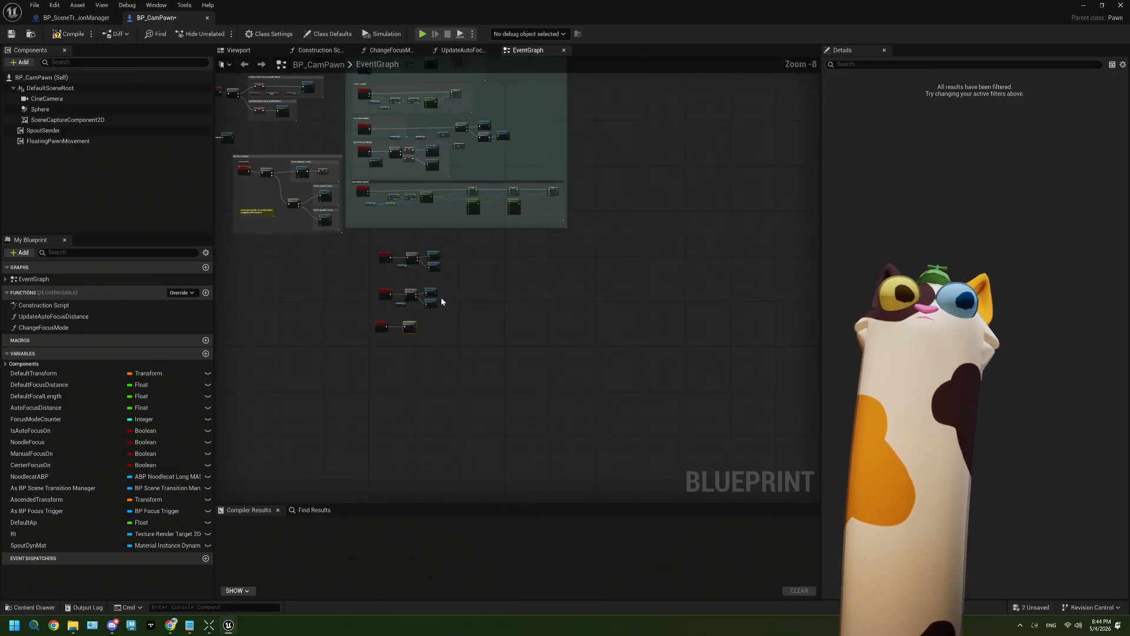
pyautogui.scroll(6, 437, 298)
pyautogui.scroll(-5, 436, 299)
pyautogui.moveTo(404, 138); pyautogui.dragTo(395, 101, button='right')
pyautogui.scroll(6, 409, 385)
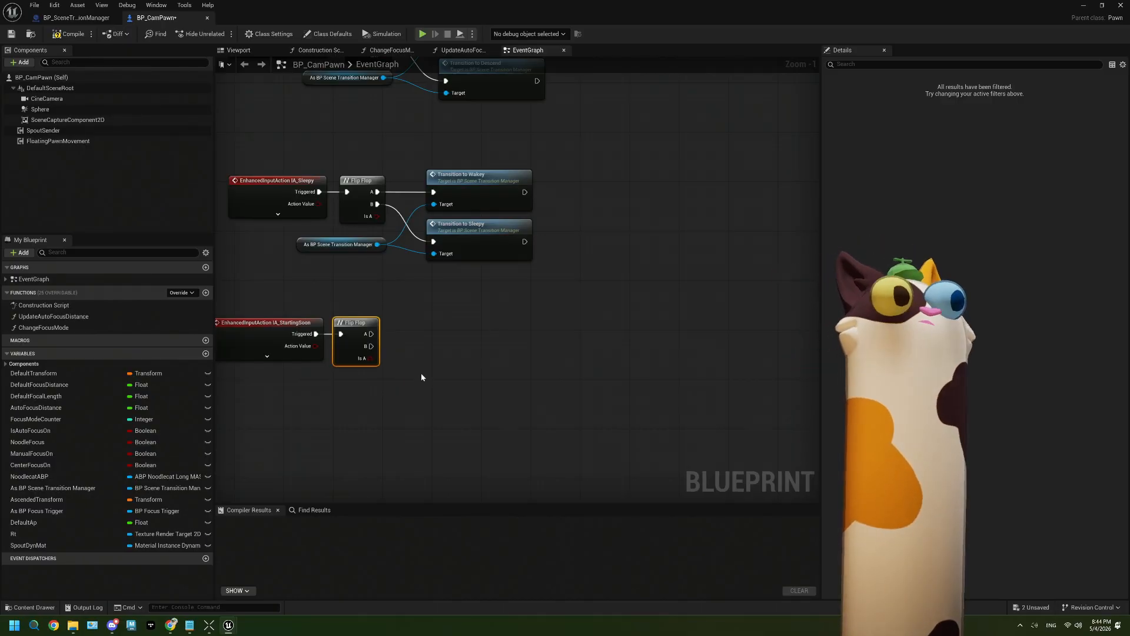
pyautogui.moveTo(422, 373); pyautogui.dragTo(498, 347, button='right')
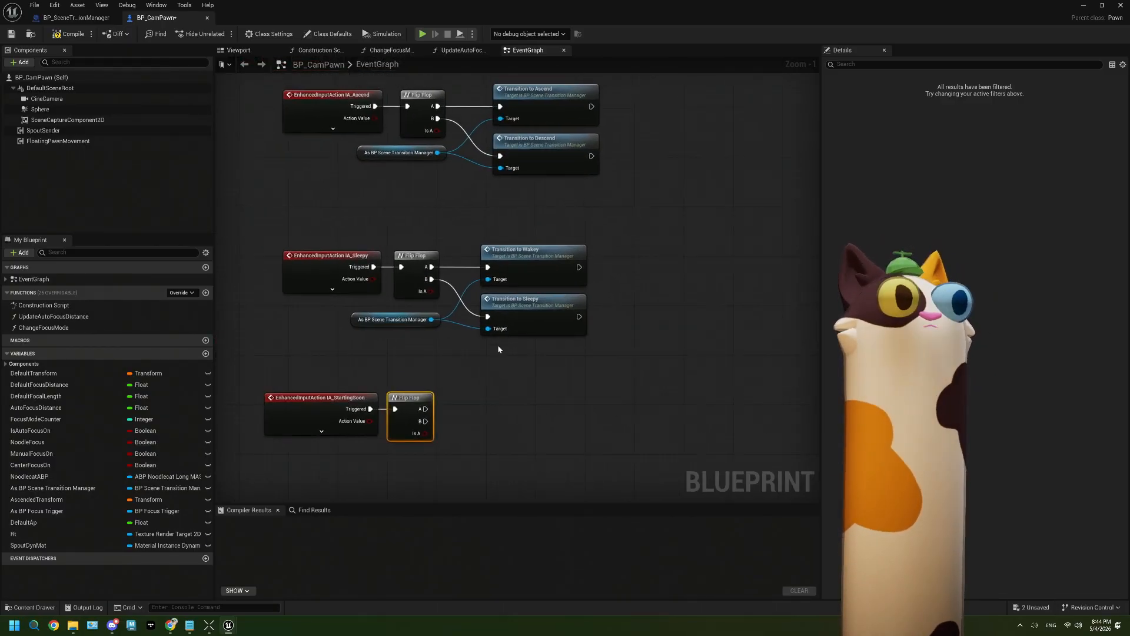
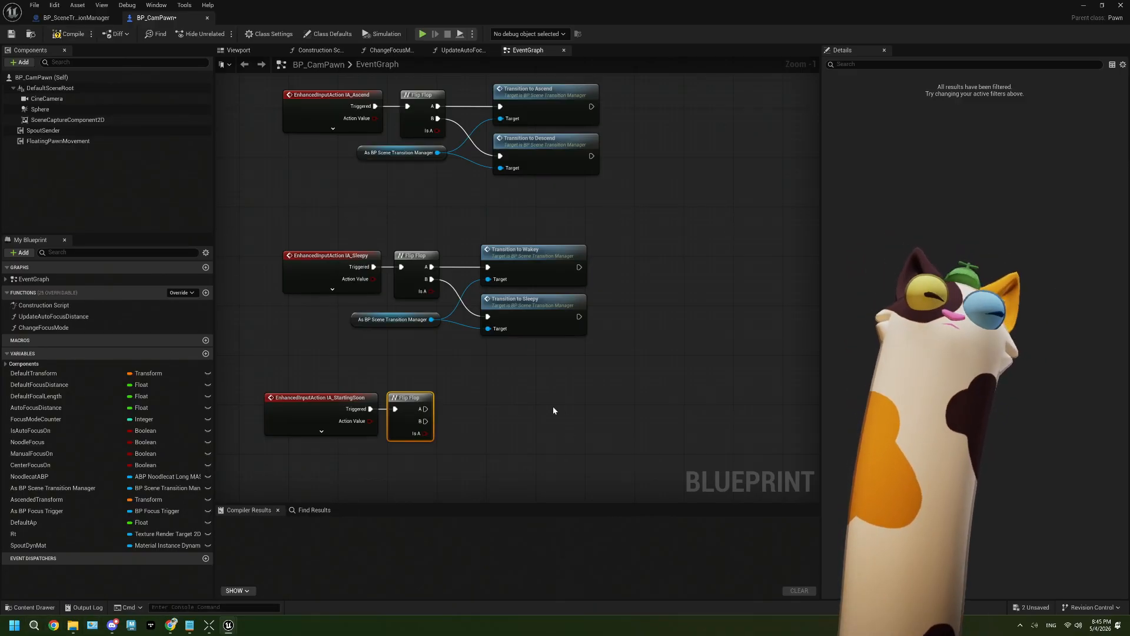
pyautogui.moveTo(525, 424); pyautogui.dragTo(528, 393, button='right')
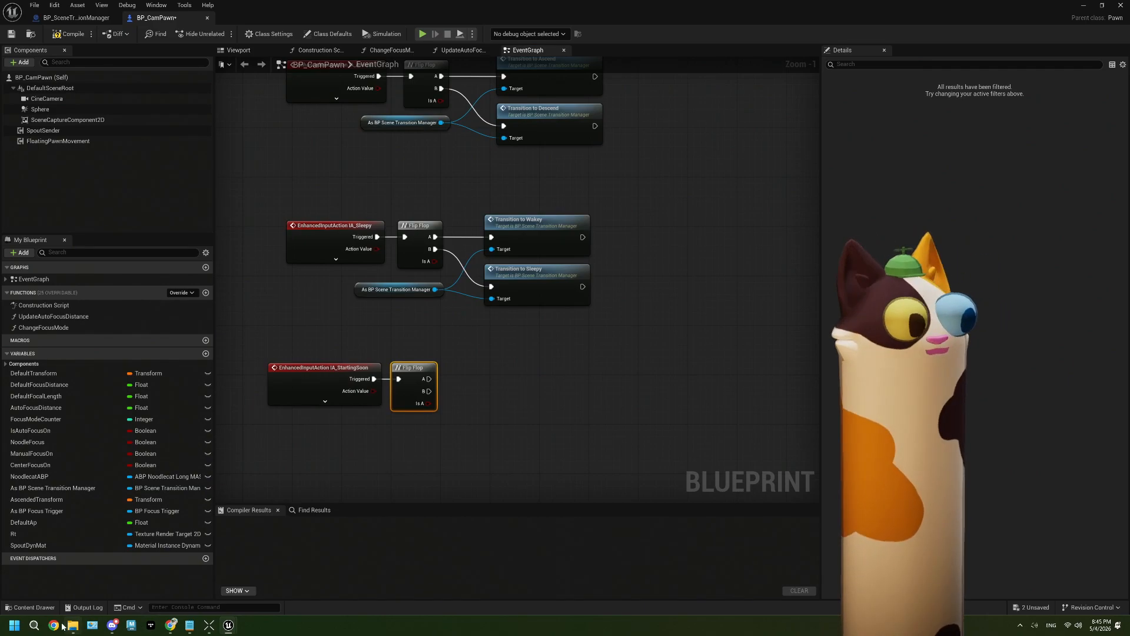
# Launch Paint and fill the blank canvas with black, then return to the BP_CamPawn graph
pyautogui.click(44, 625)
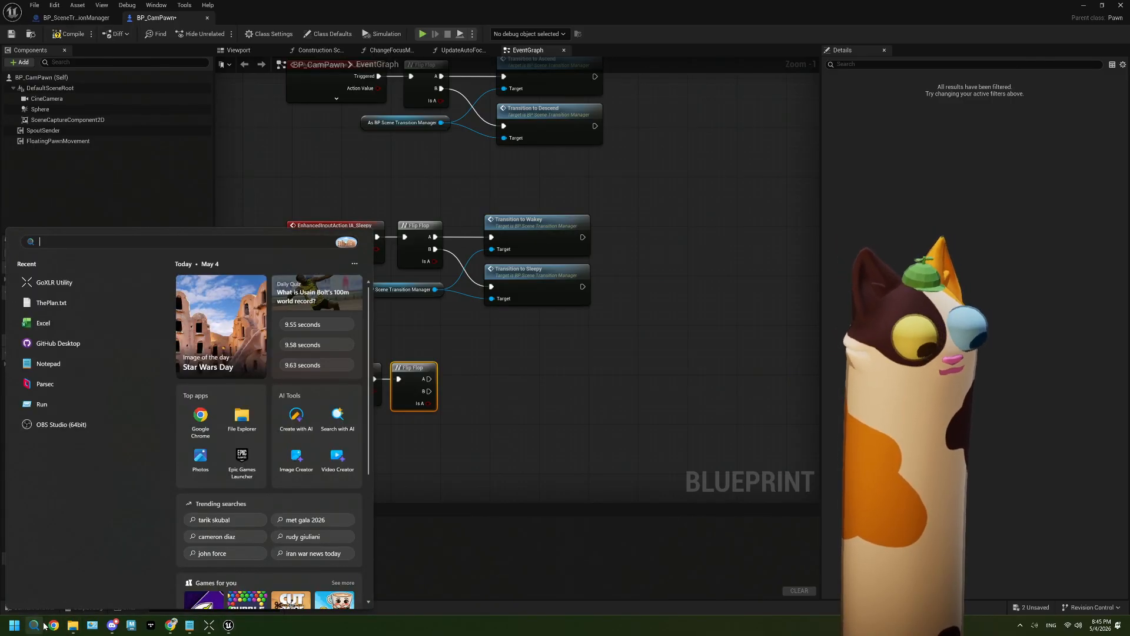
pyautogui.write('paint')
pyautogui.press('Return')
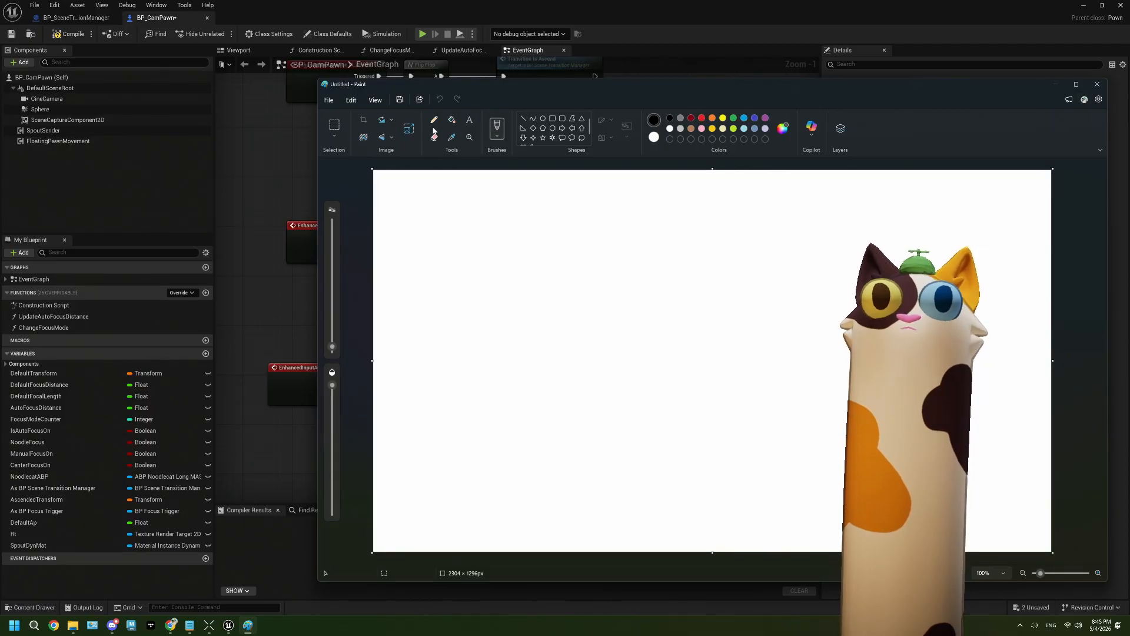
pyautogui.click(451, 119)
pyautogui.click(544, 226)
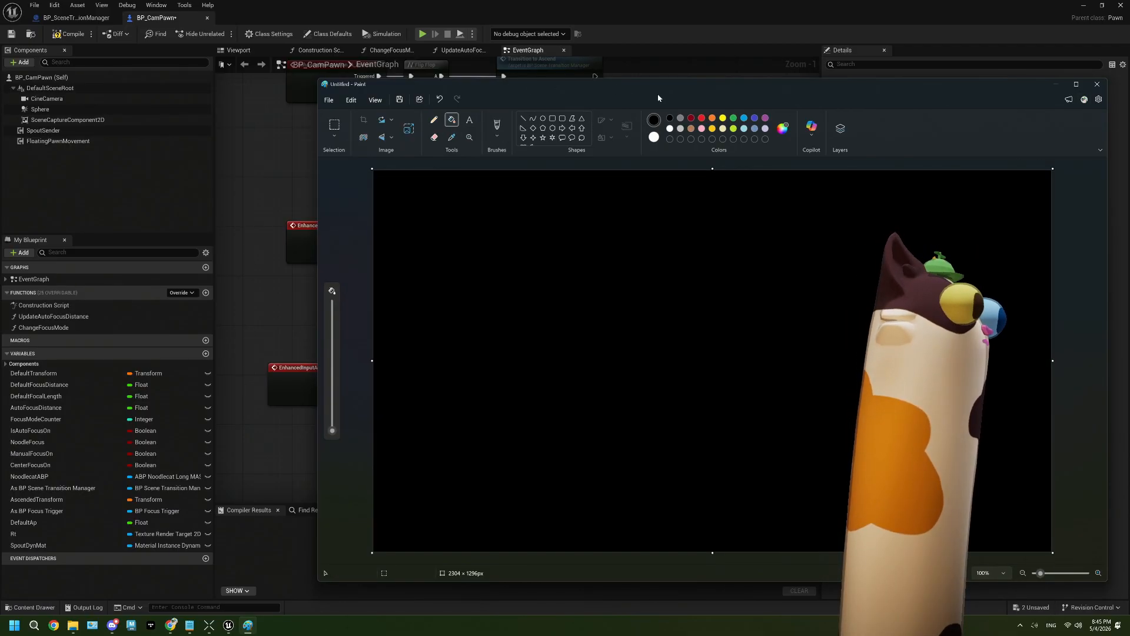
pyautogui.moveTo(639, 92)
pyautogui.mouseDown()
pyautogui.moveTo(430, 86)
pyautogui.moveTo(382, 54)
pyautogui.mouseUp()
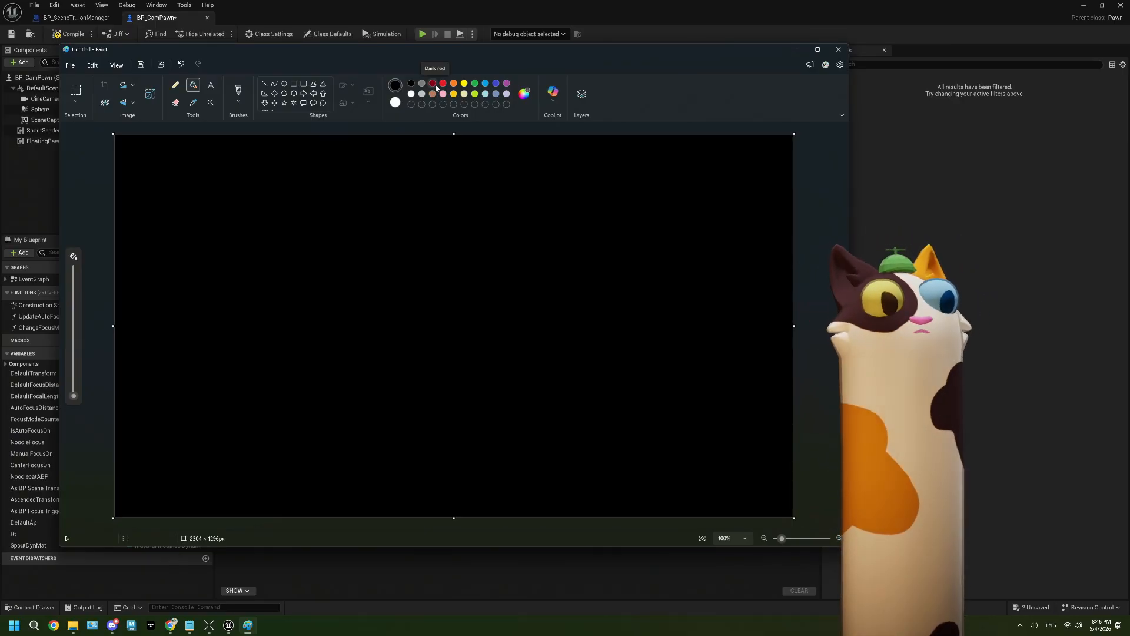
pyautogui.click(798, 51)
# Create an event dispatcher named OnStartingSoon in BP_CamPawn
pyautogui.scroll(-6, 507, 295)
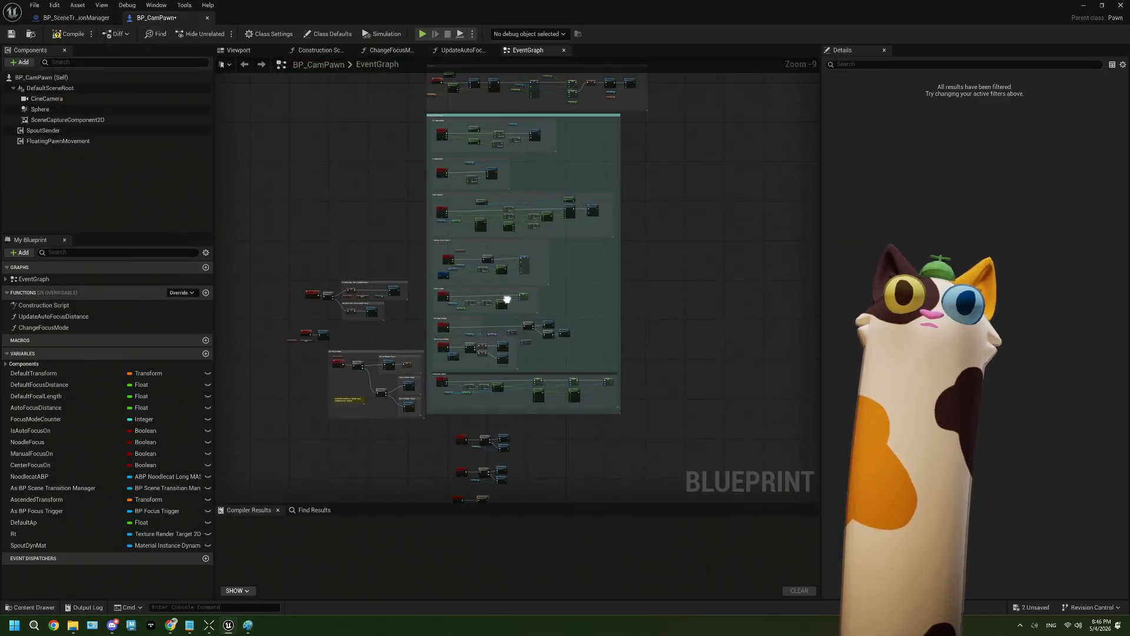
pyautogui.scroll(6, 507, 294)
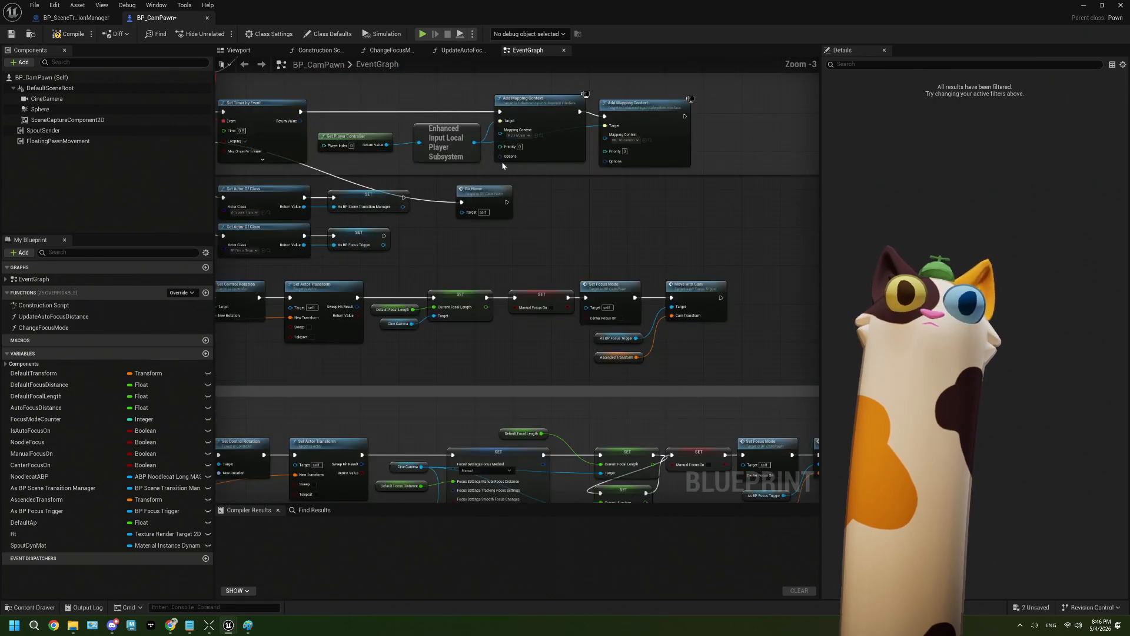
pyautogui.scroll(-6, 503, 166)
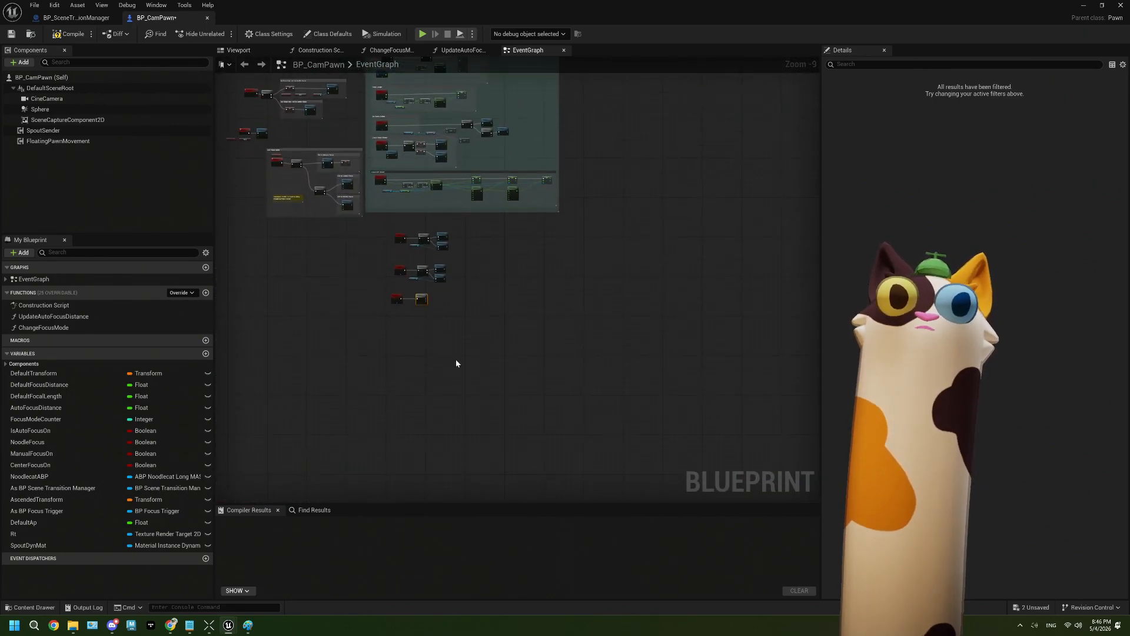
pyautogui.scroll(10, 459, 361)
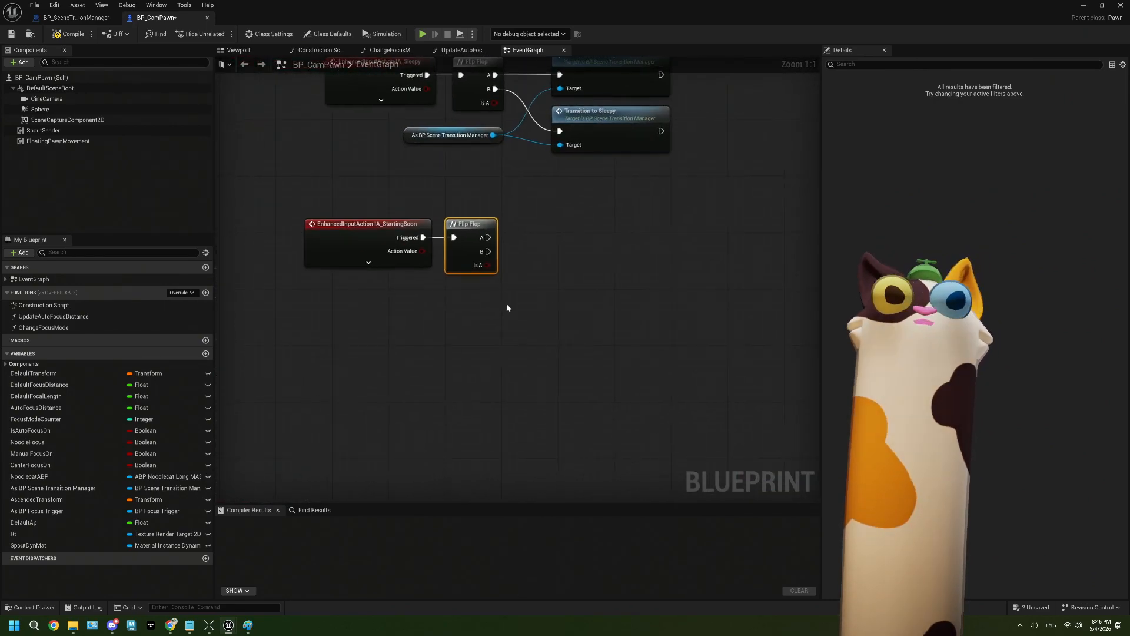
pyautogui.moveTo(530, 234); pyautogui.dragTo(487, 317, button='right')
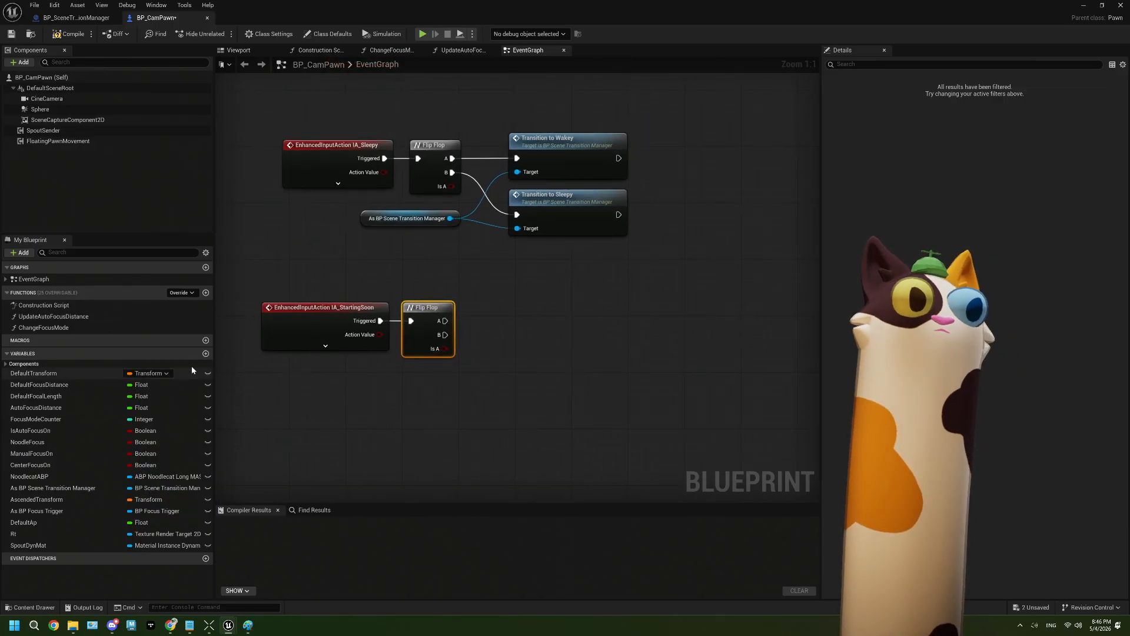
pyautogui.scroll(-2, 412, 390)
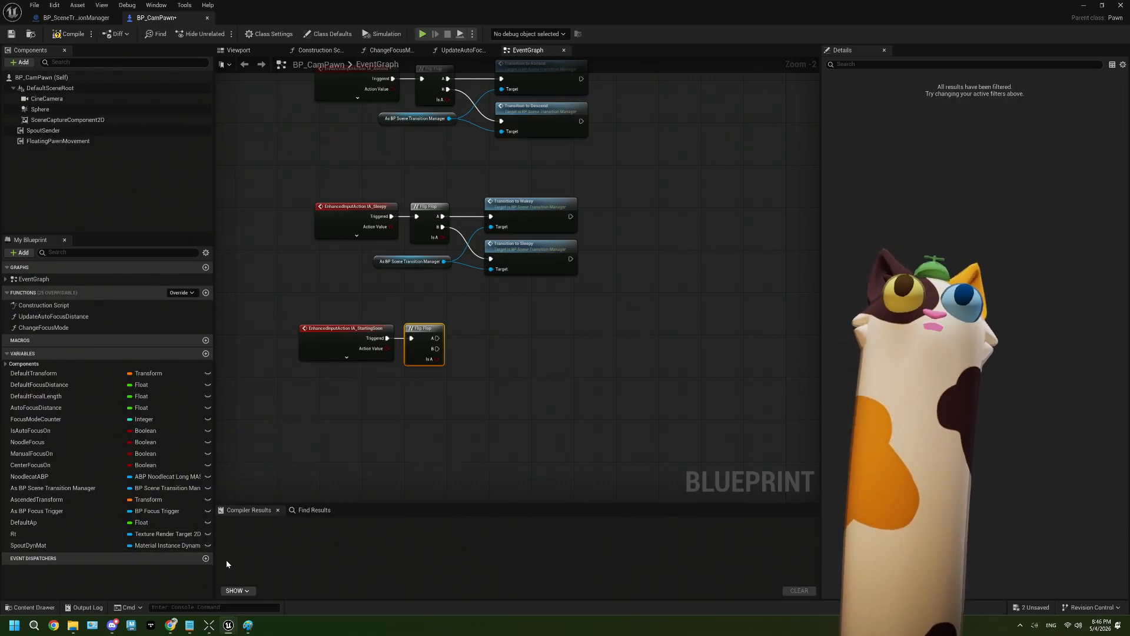
pyautogui.click(206, 558)
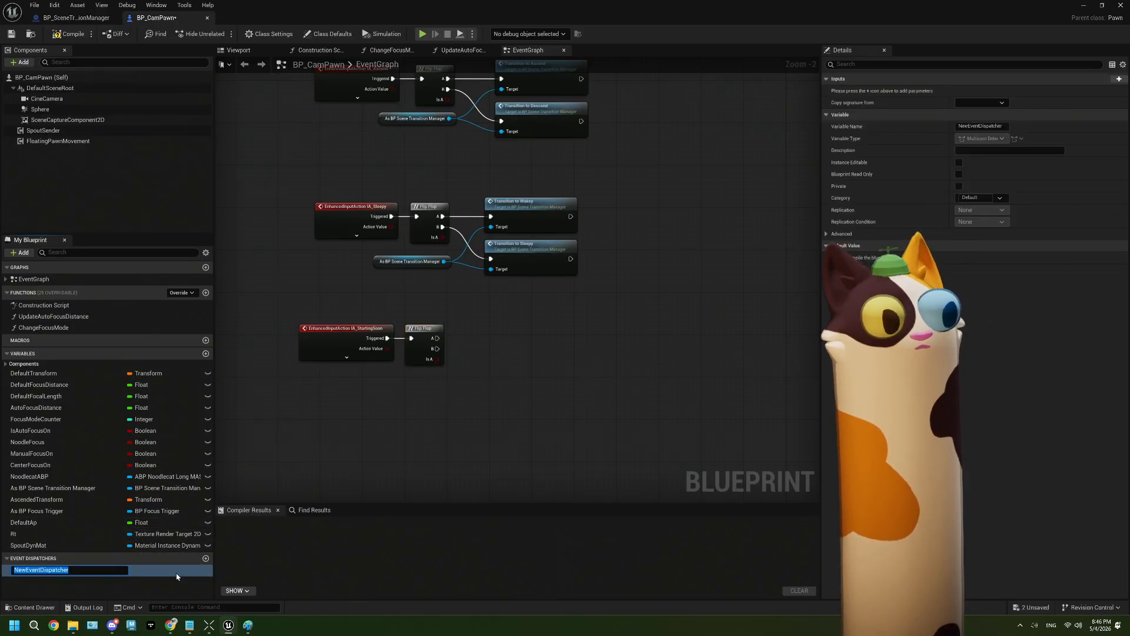
pyautogui.write('O')
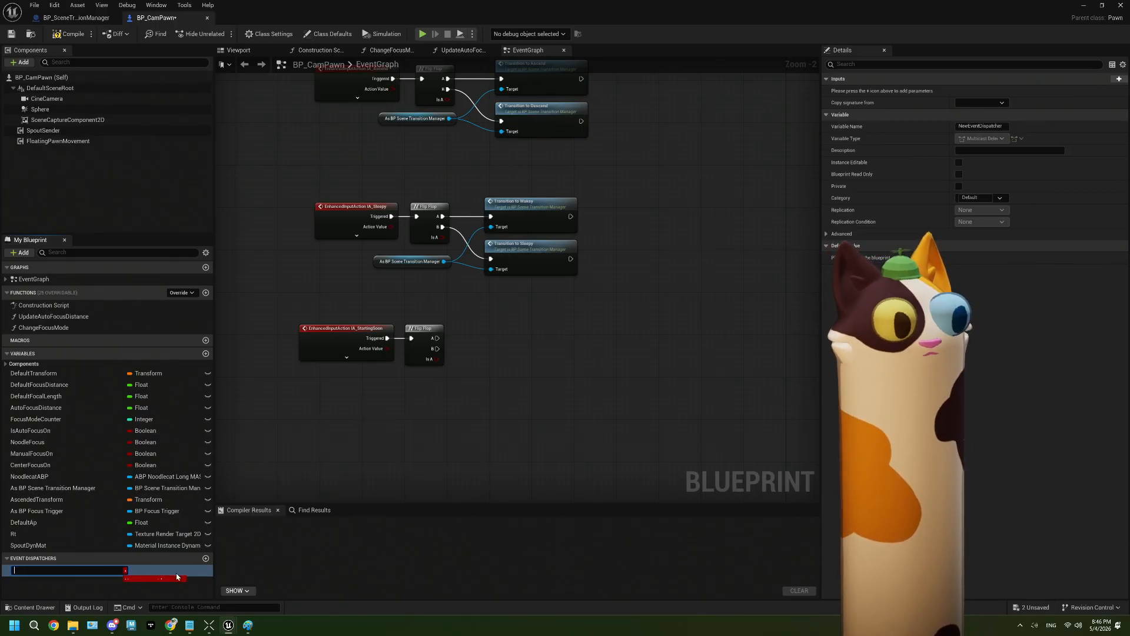
pyautogui.write('O')
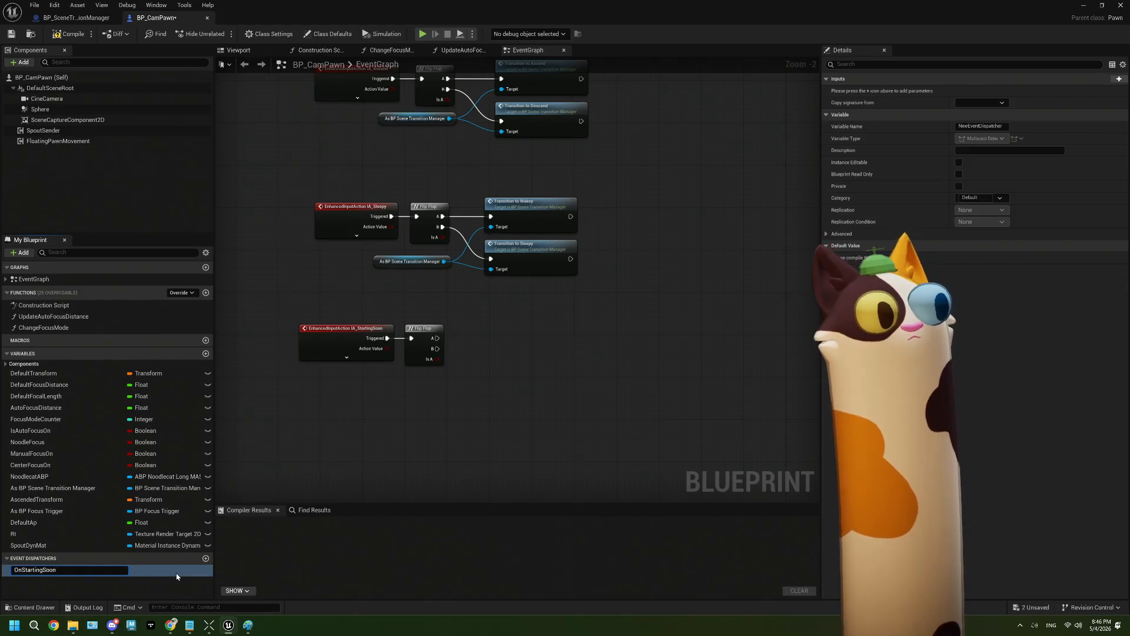
pyautogui.write('nStartingSoon')
pyautogui.press('Return')
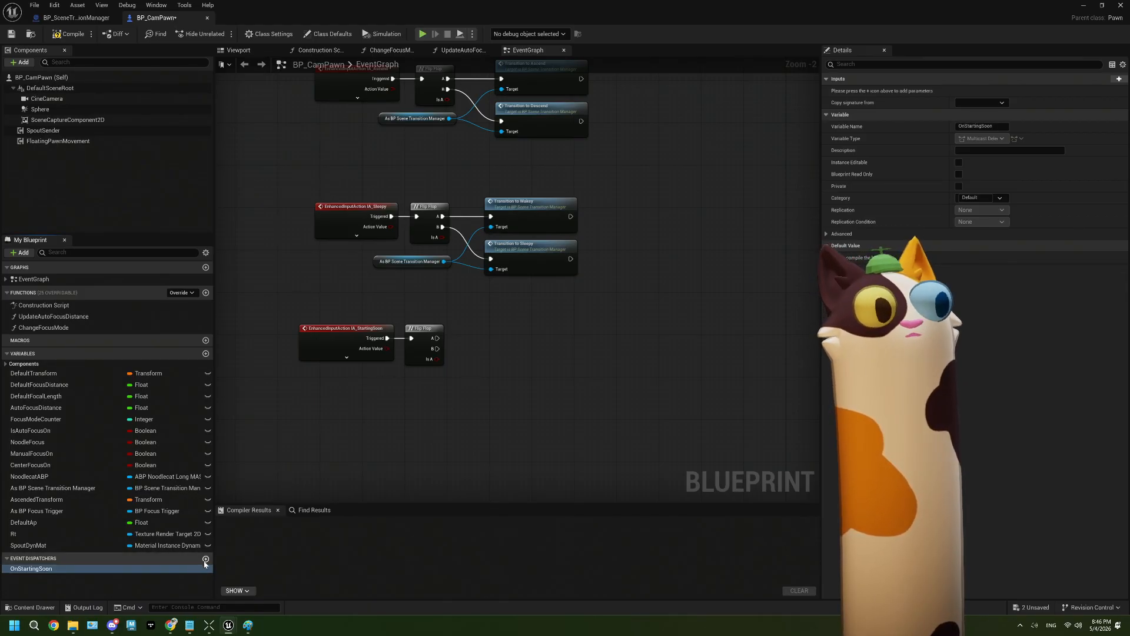
# Create a second event dispatcher named OnStartingSoonStop
pyautogui.click(206, 558)
pyautogui.write('OnStartingS')
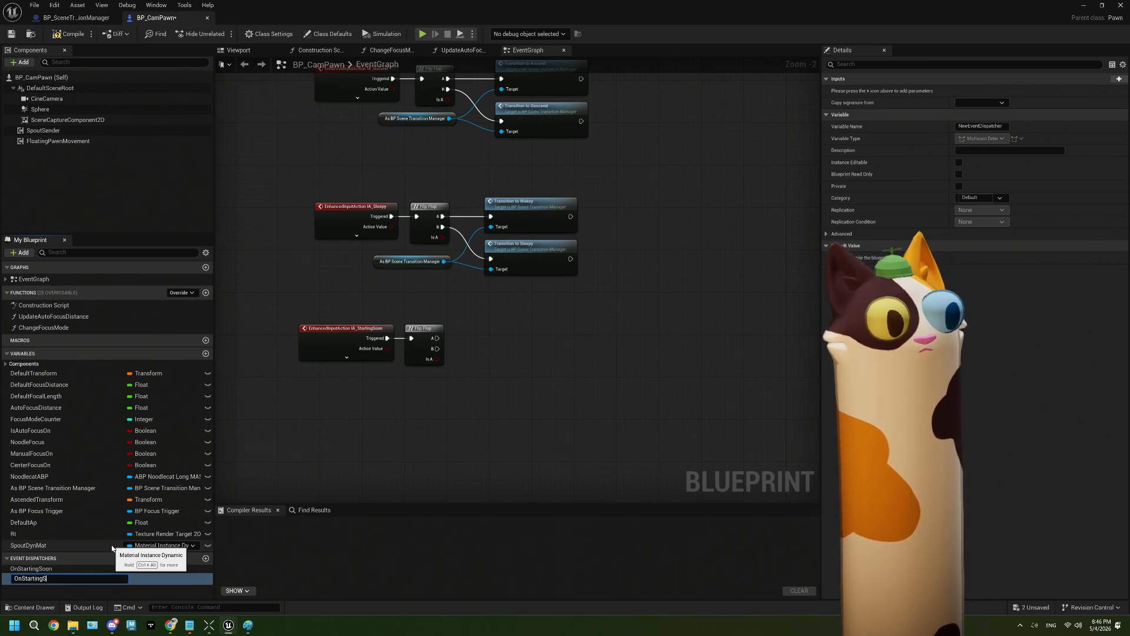
pyautogui.write('oonS')
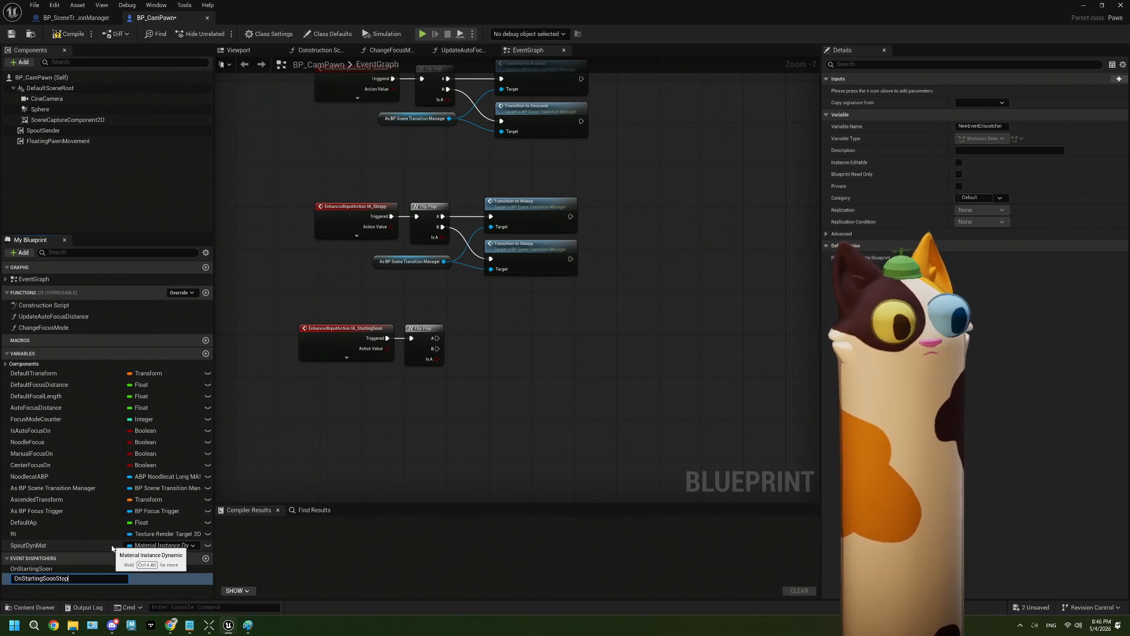
pyautogui.write('top')
pyautogui.press('Return')
# Call OnStartingSoon from output A and OnStartingSoonStop from output B of the IA_StartingSoon Flip Flop
pyautogui.moveTo(35, 569); pyautogui.dragTo(485, 338)
pyautogui.click(497, 347)
pyautogui.moveTo(37, 577); pyautogui.dragTo(486, 380)
pyautogui.click(498, 384)
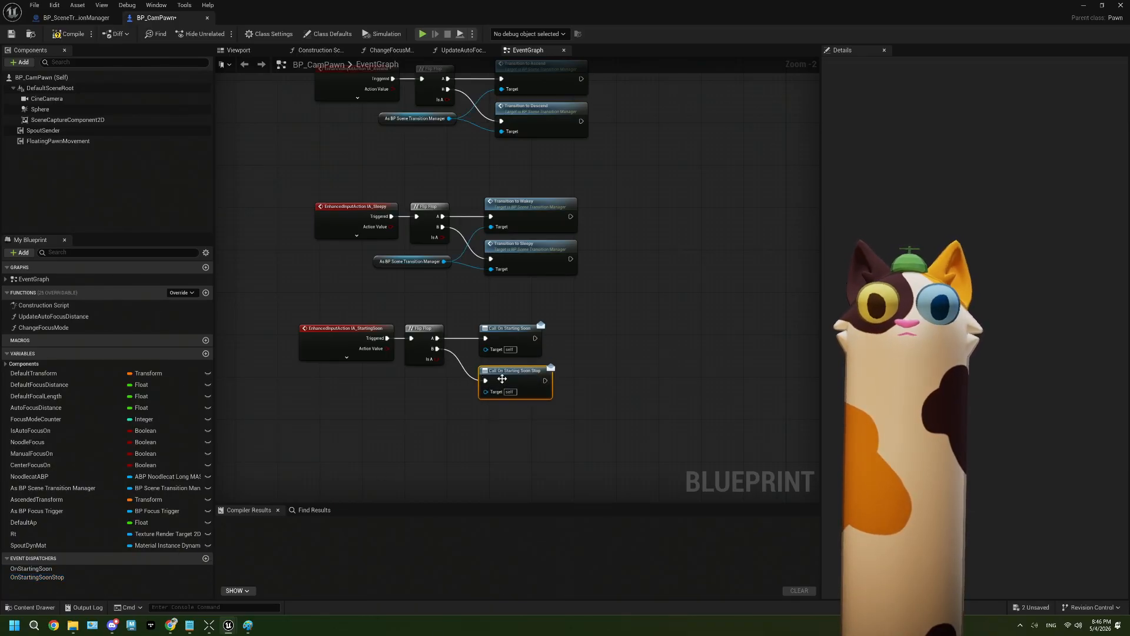
# Compile and save BP_CamPawn, and open the BP_StartingSoonManager blueprint from the StartingSoon content folder
pyautogui.click(69, 33)
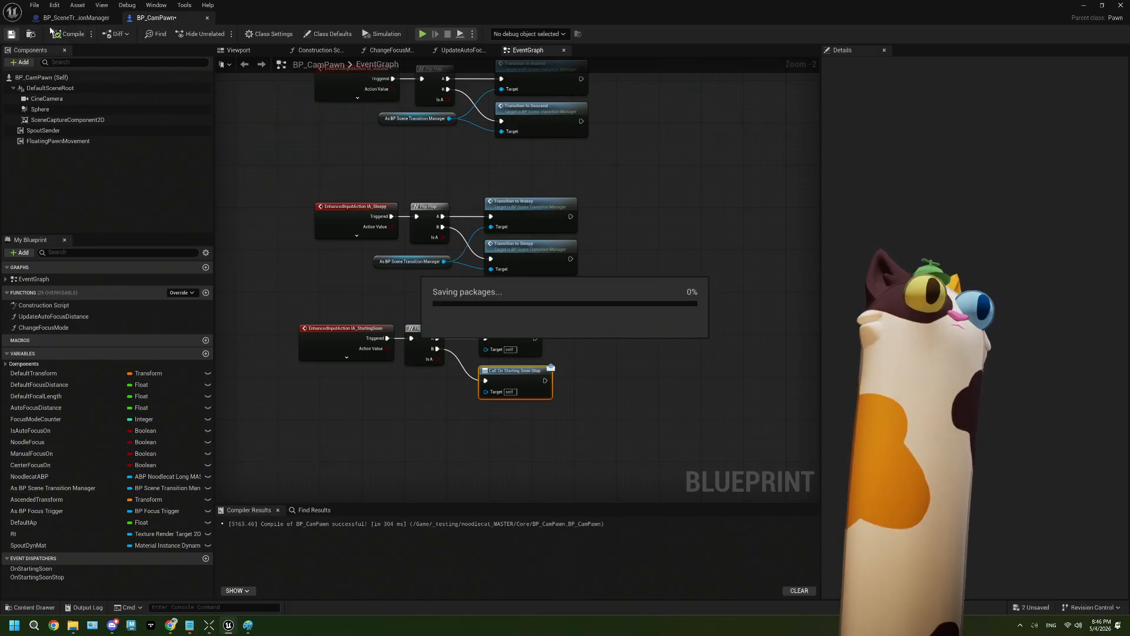
pyautogui.click(76, 17)
pyautogui.moveTo(670, 23); pyautogui.dragTo(464, 551)
pyautogui.doubleClick(452, 445)
pyautogui.click(171, 449)
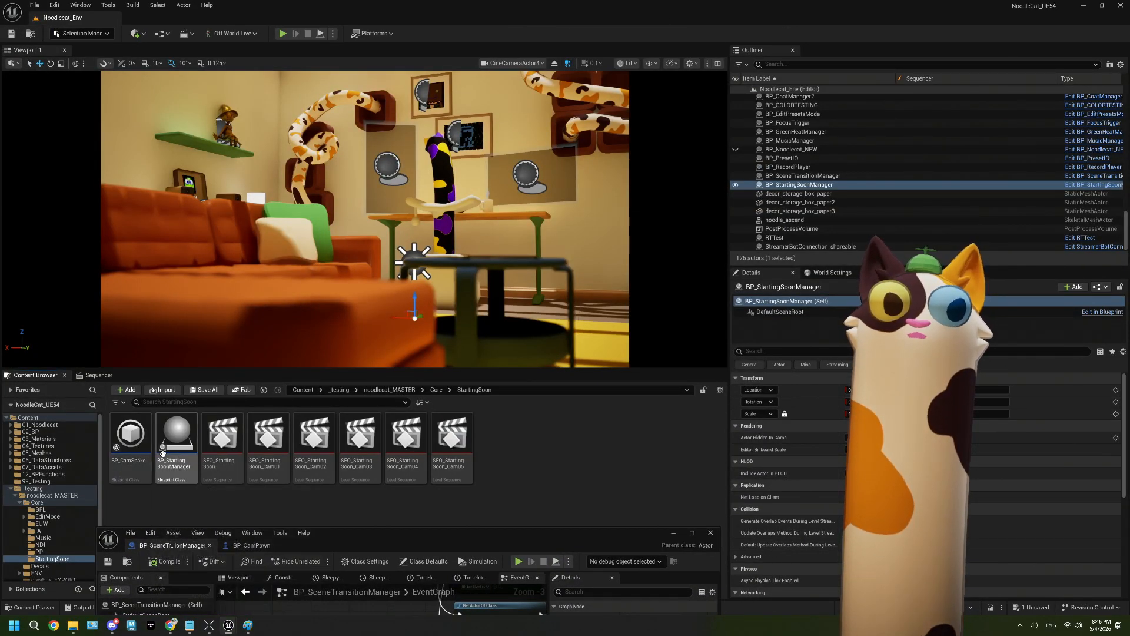
pyautogui.doubleClick(169, 450)
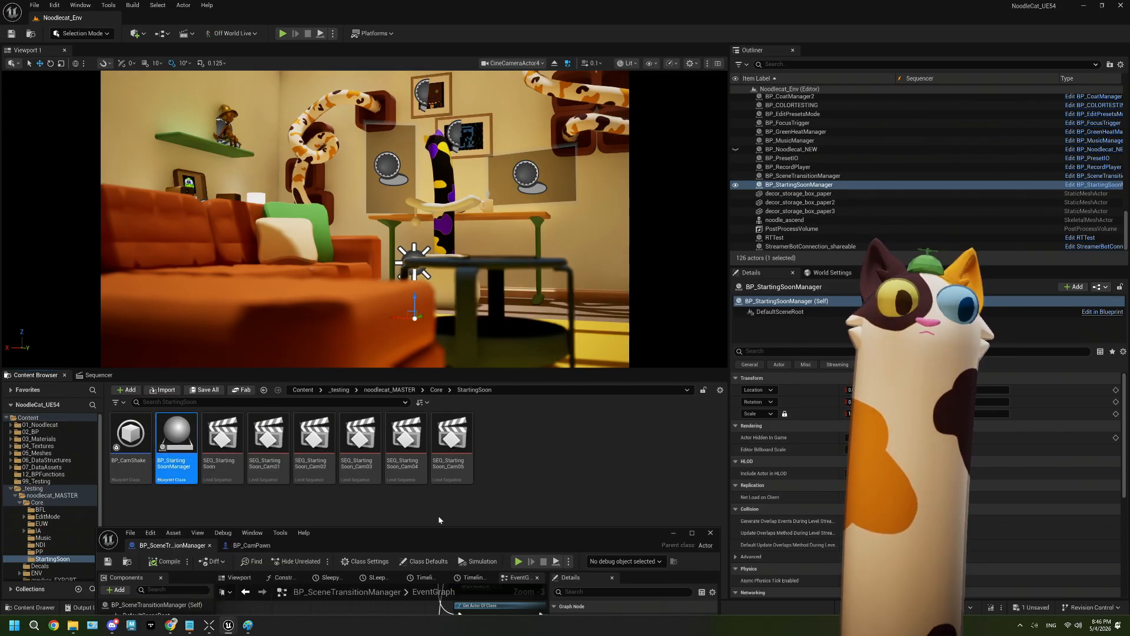
pyautogui.doubleClick(488, 540)
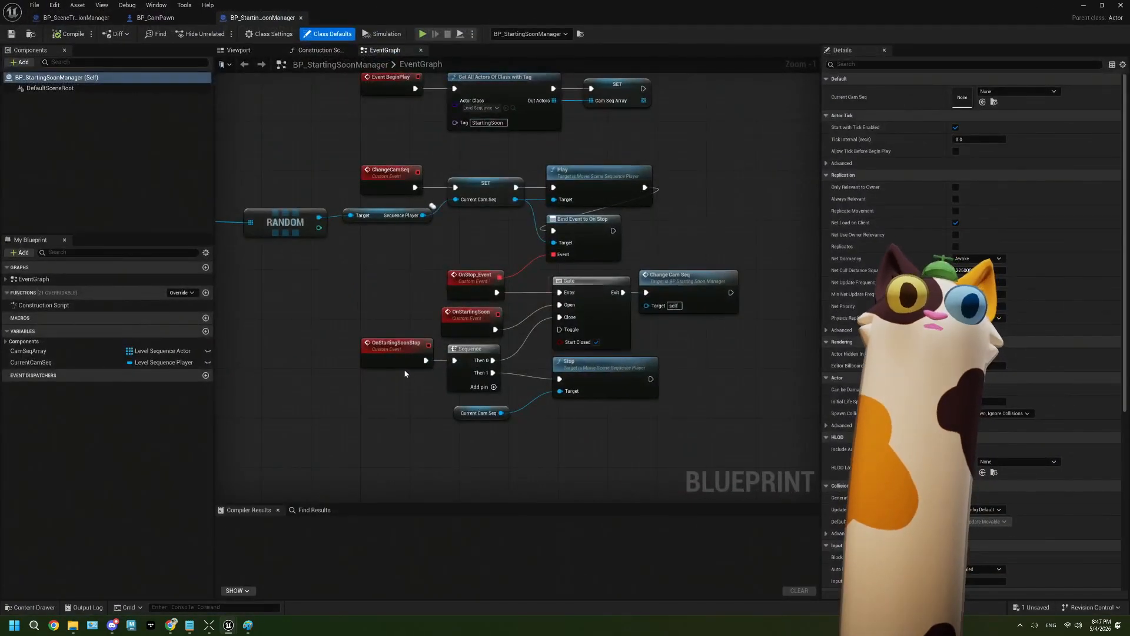
# Try to add a pawn getter after the Cam Seq Array SET node, and delete the wrongly placed Get Spawnables node
pyautogui.scroll(-1, 420, 384)
pyautogui.moveTo(420, 384); pyautogui.dragTo(475, 418, button='right')
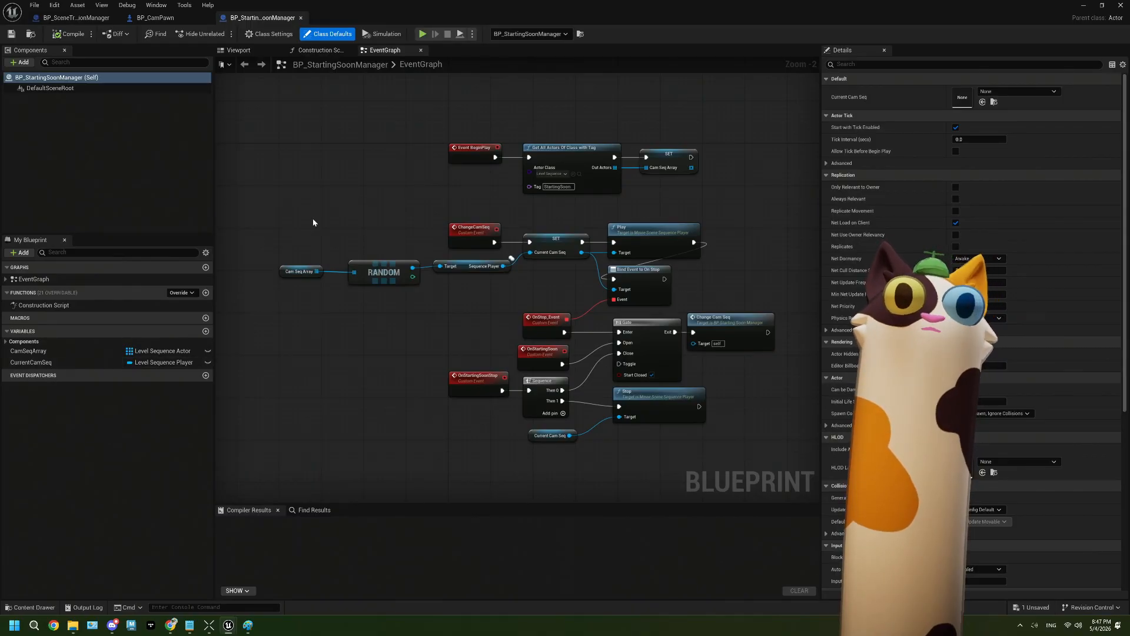
pyautogui.moveTo(324, 206); pyautogui.dragTo(303, 253, button='right')
pyautogui.click(577, 222)
pyautogui.moveTo(580, 224); pyautogui.dragTo(690, 240)
pyautogui.moveTo(661, 237); pyautogui.dragTo(587, 224, button='right')
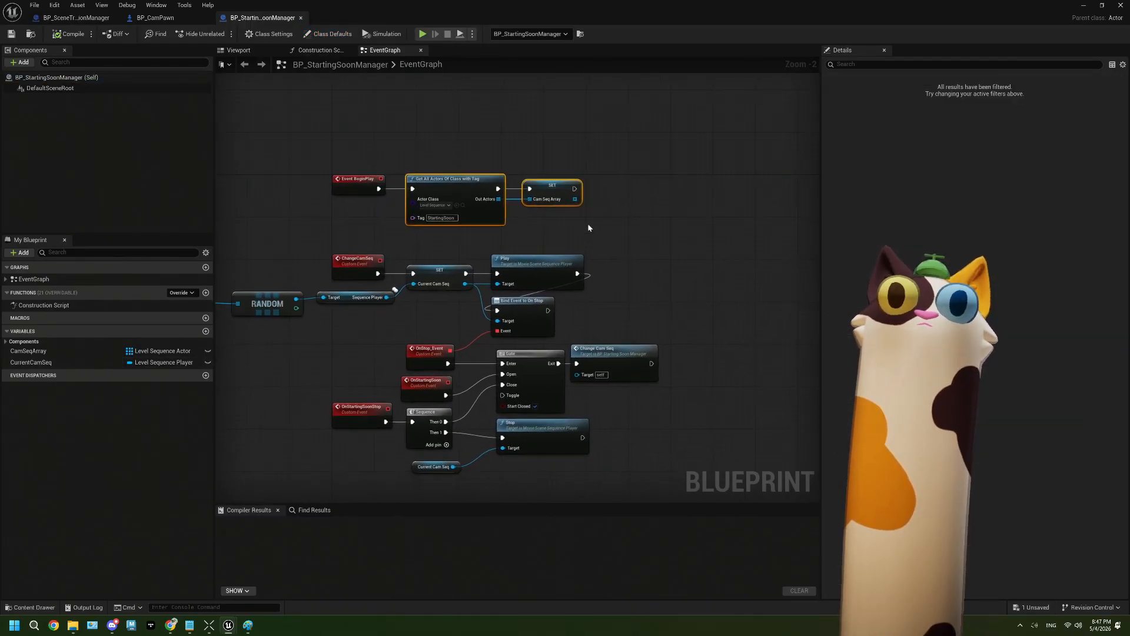
pyautogui.scroll(2, 587, 224)
pyautogui.moveTo(573, 180); pyautogui.dragTo(521, 186, button='right')
pyautogui.moveTo(514, 183); pyautogui.dragTo(571, 187)
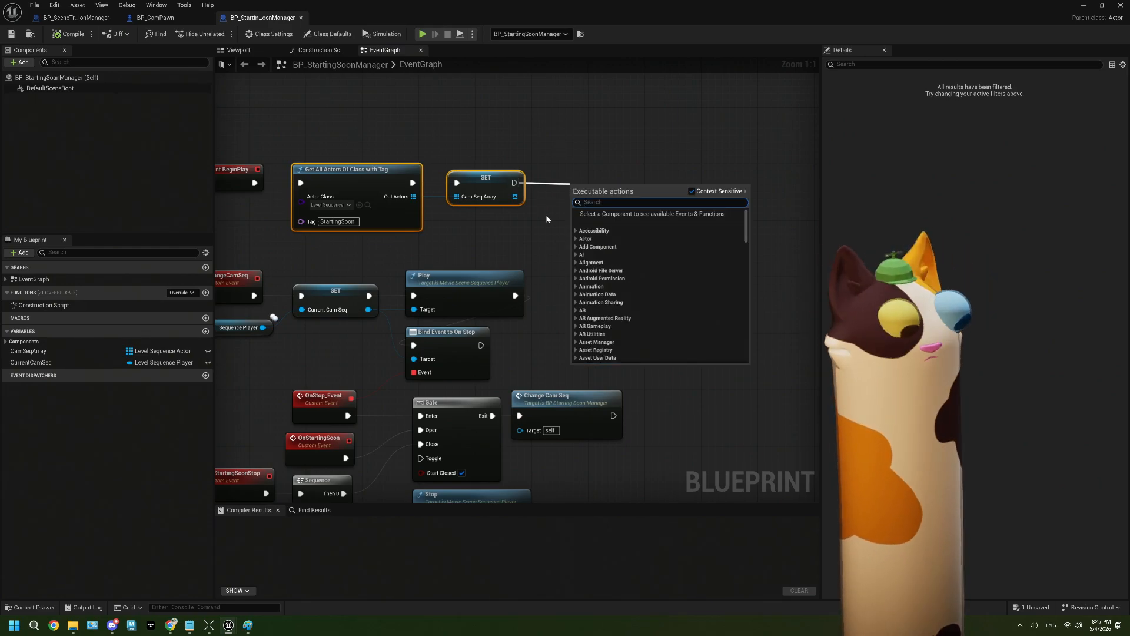
pyautogui.write('get spawn')
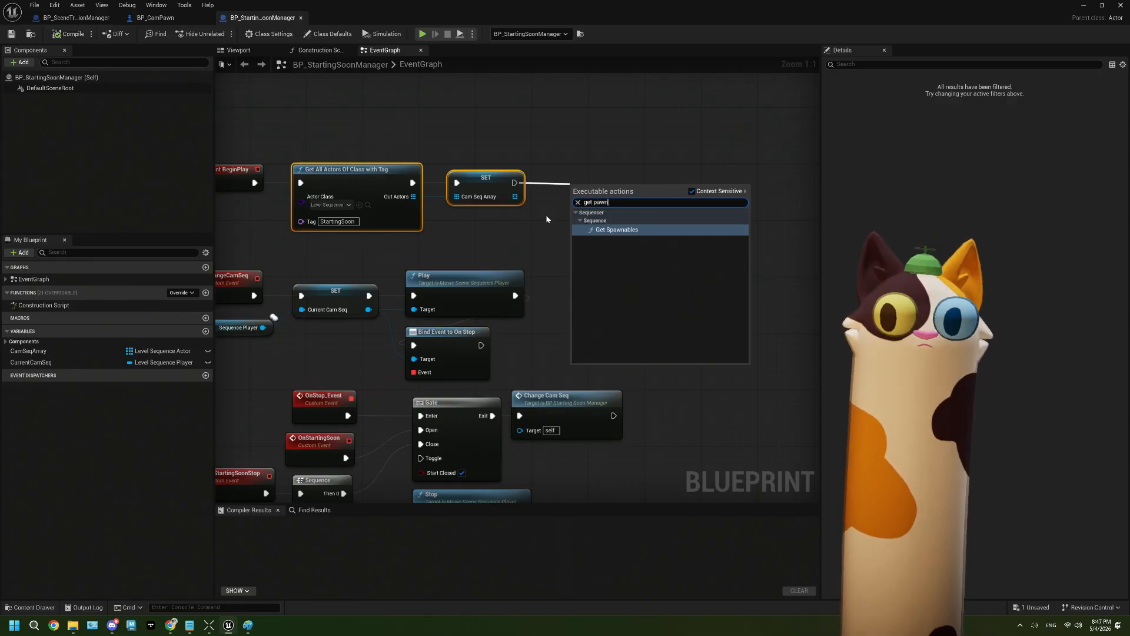
pyautogui.press('Return')
pyautogui.moveTo(596, 175); pyautogui.dragTo(622, 203)
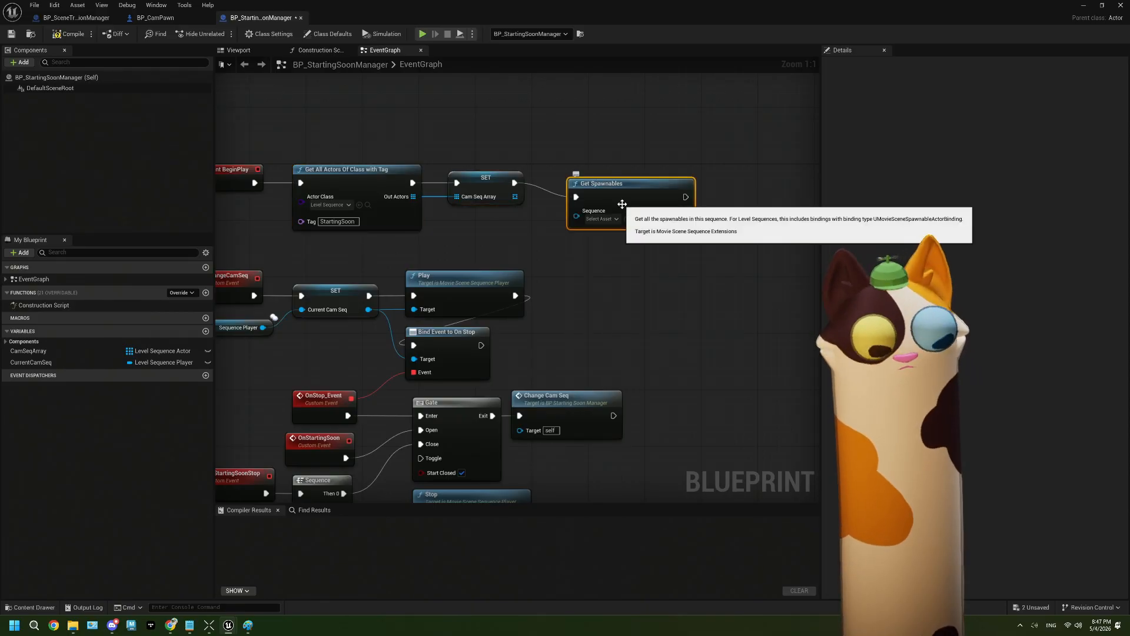
pyautogui.press('Delete')
pyautogui.moveTo(514, 182); pyautogui.dragTo(560, 184)
pyautogui.write('pawn')
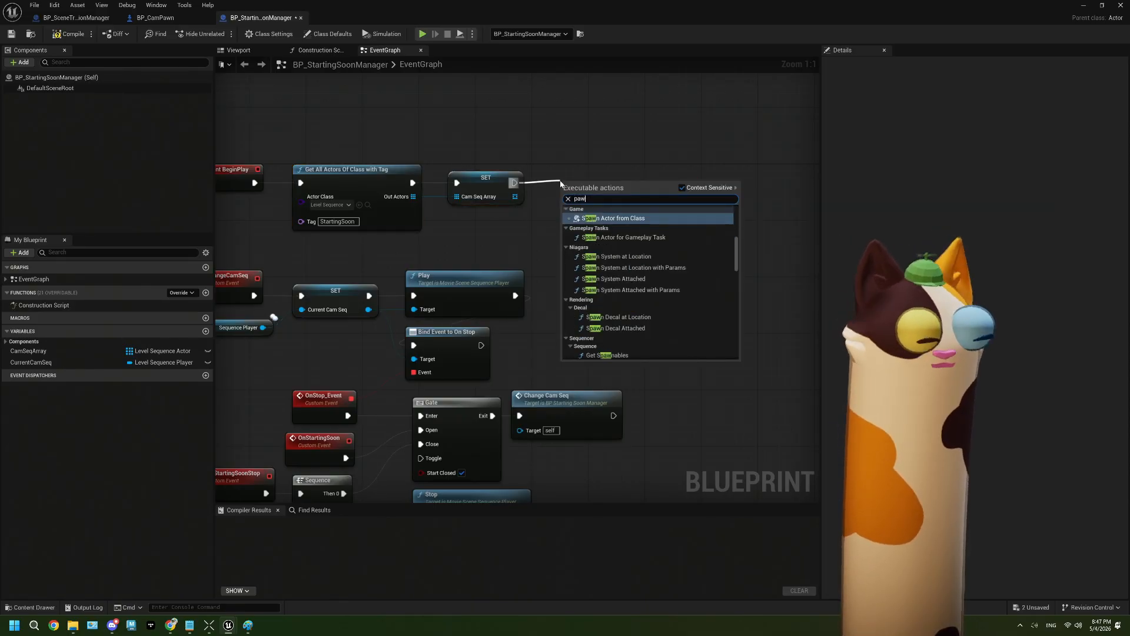
pyautogui.press('BackSpace')
pyautogui.press('BackSpace')
pyautogui.press('BackSpace')
pyautogui.press('BackSpace')
pyautogui.write('get pa')
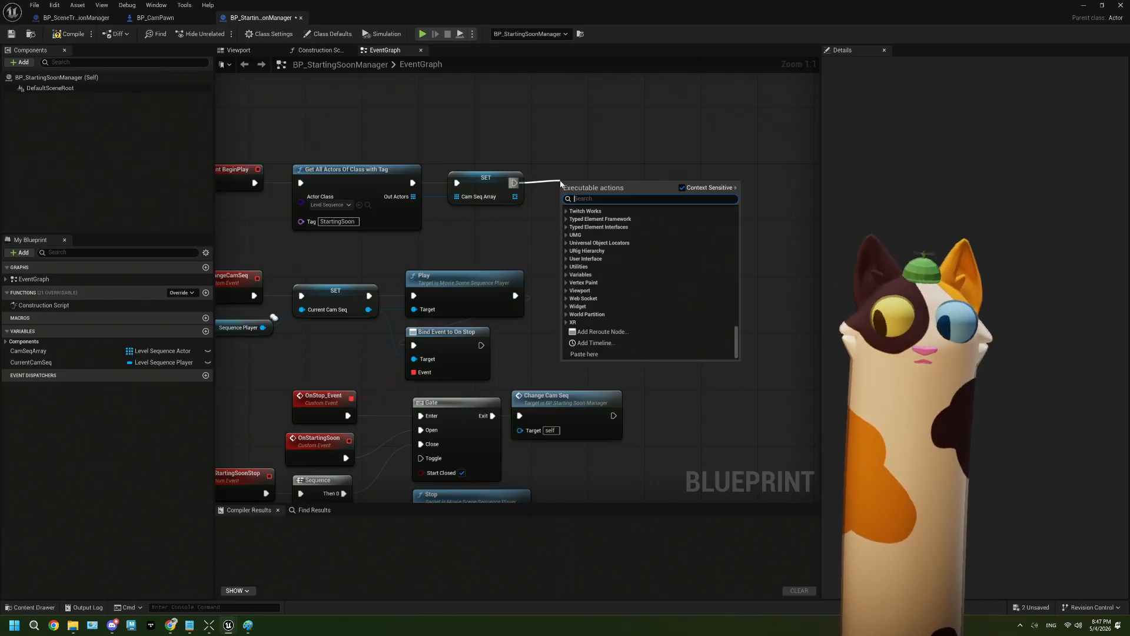
pyautogui.write('wn')
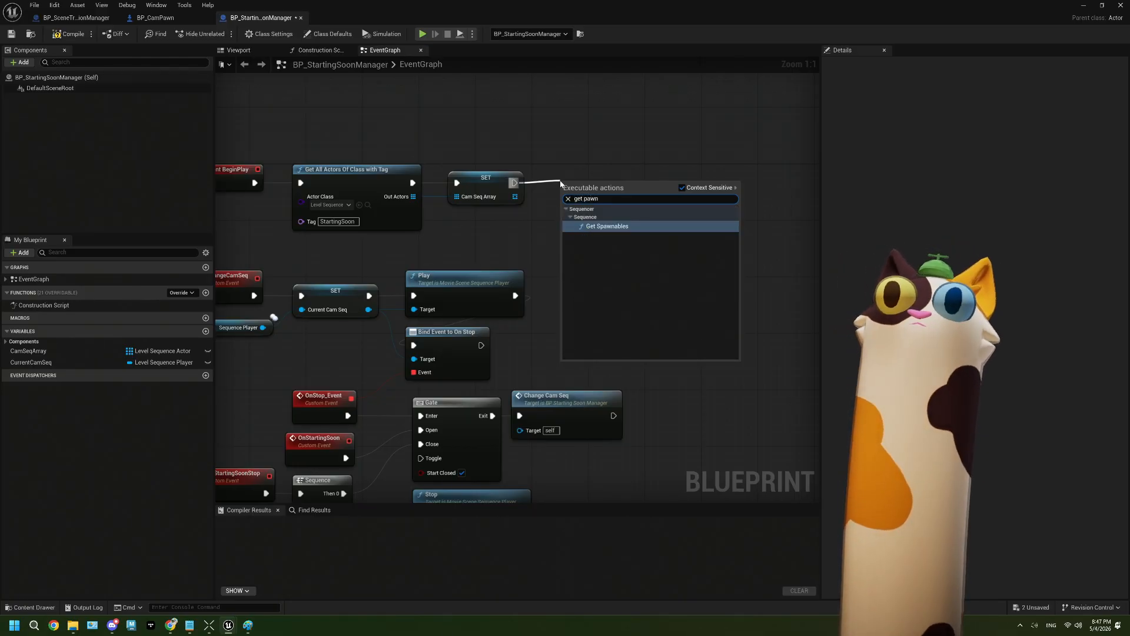
pyautogui.press('Escape')
# Add a Get Player Pawn node below the Cam Seq Array SET node and shift the SET node to make room
pyautogui.rightClick(532, 138)
pyautogui.write('getpa')
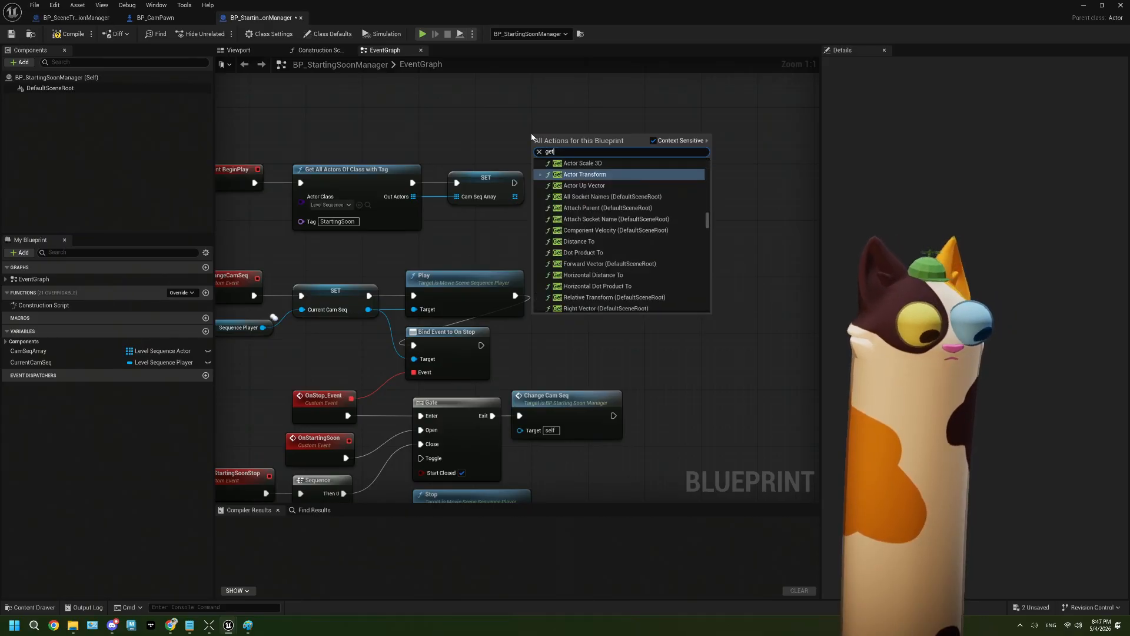
pyautogui.press('BackSpace')
pyautogui.press('BackSpace')
pyautogui.write('pawn')
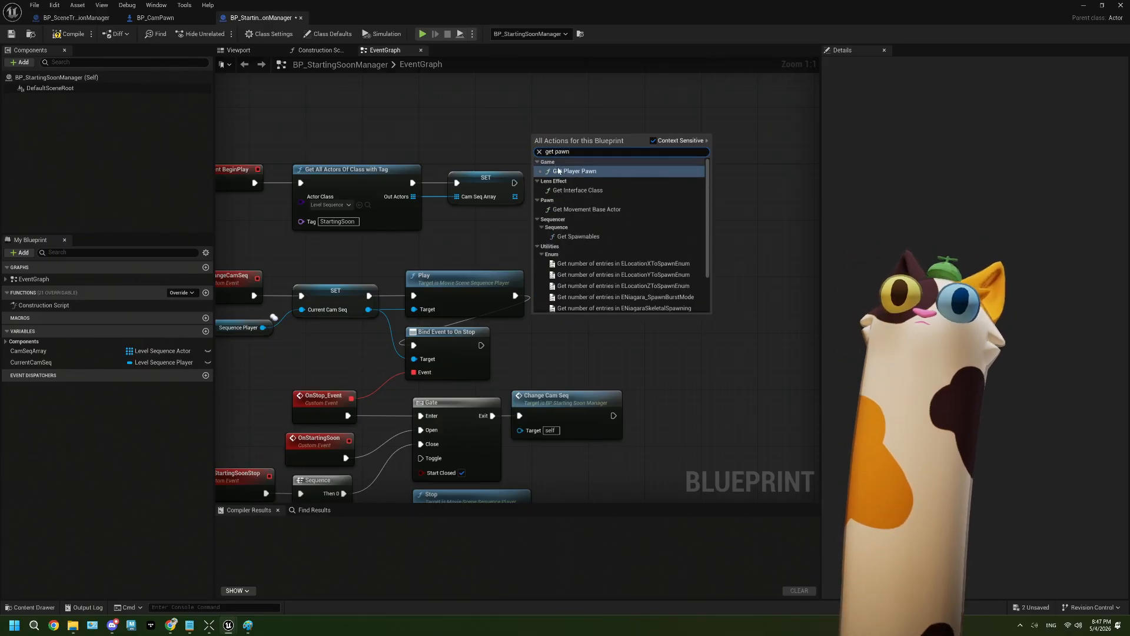
pyautogui.click(558, 170)
pyautogui.moveTo(608, 144); pyautogui.dragTo(530, 231)
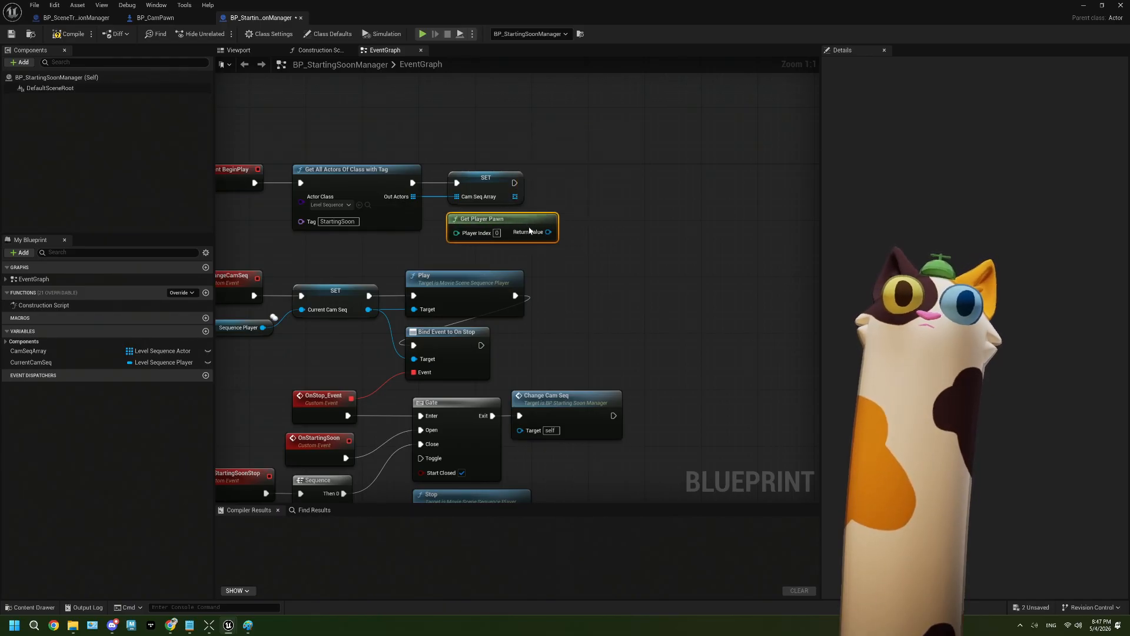
pyautogui.moveTo(481, 202); pyautogui.dragTo(419, 185, button='right')
pyautogui.moveTo(426, 164); pyautogui.dragTo(462, 164)
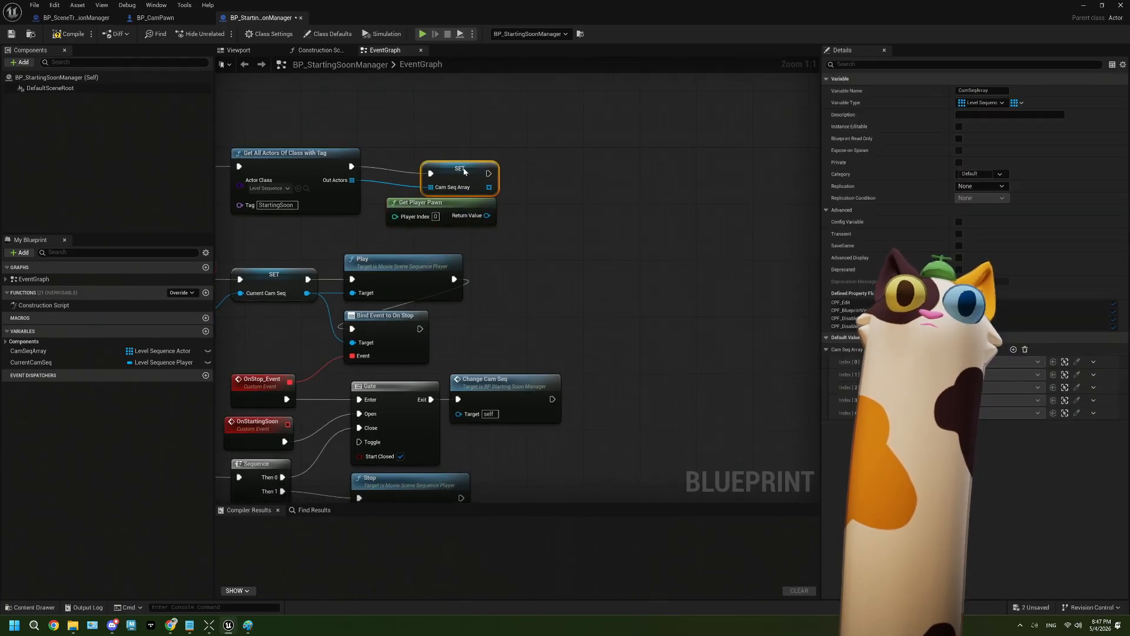
# Cast the player pawn's Return Value to BP_CamPawn and place the cast right after the Cam Seq Array SET node
pyautogui.moveTo(485, 216); pyautogui.dragTo(573, 214)
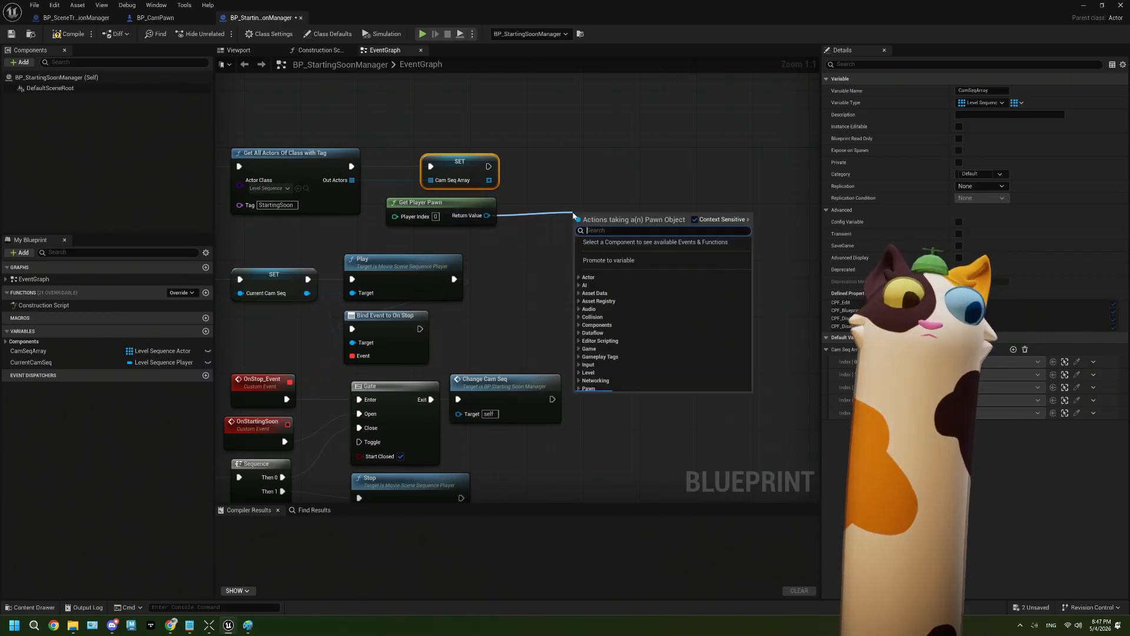
pyautogui.write('cas')
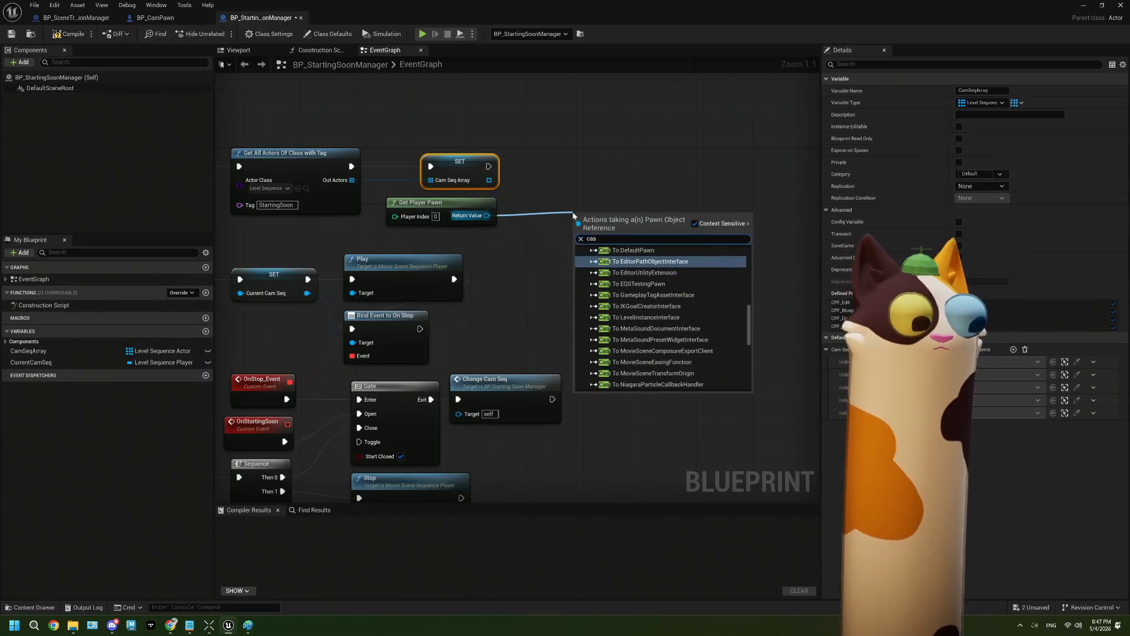
pyautogui.write('t to bp')
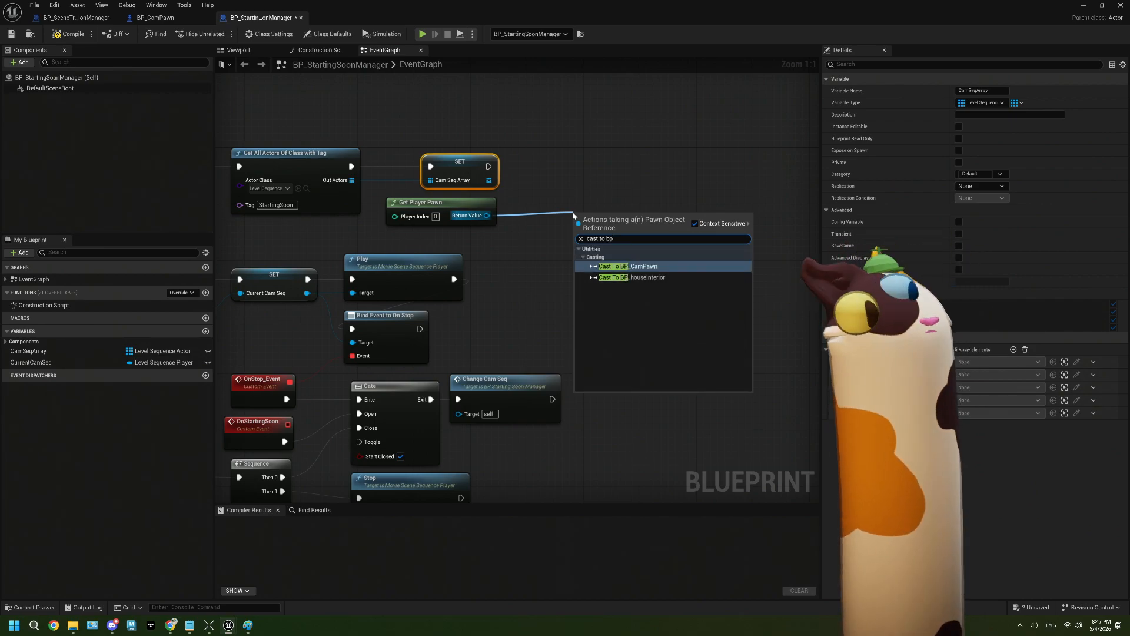
pyautogui.click(627, 266)
pyautogui.moveTo(607, 221); pyautogui.dragTo(560, 166)
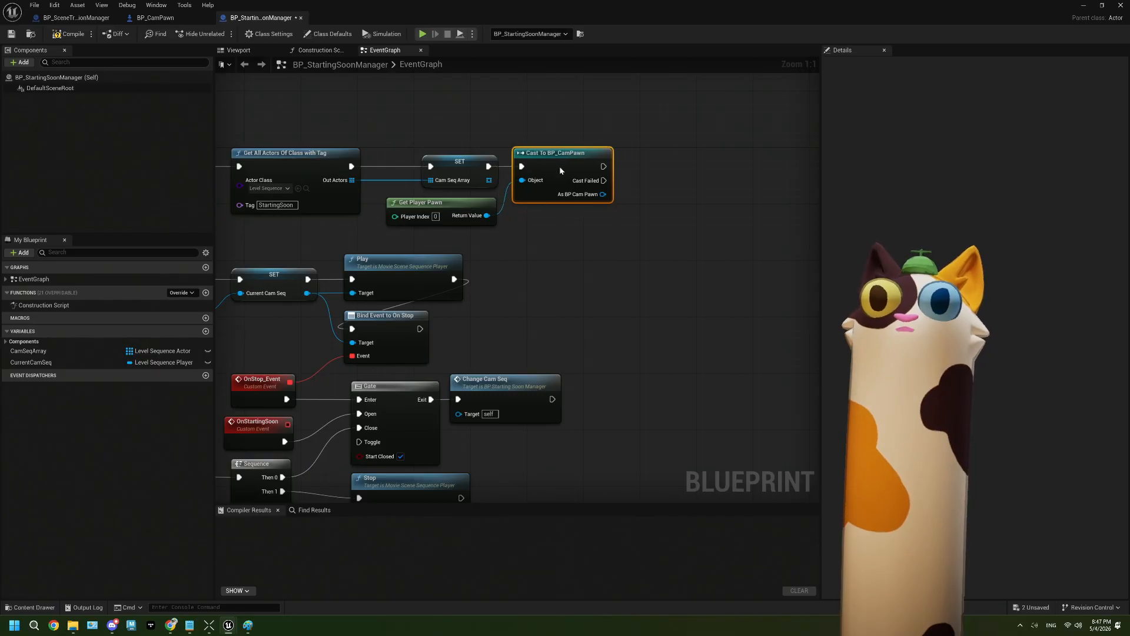
pyautogui.moveTo(622, 238); pyautogui.dragTo(573, 232, button='right')
pyautogui.moveTo(554, 188); pyautogui.dragTo(585, 190)
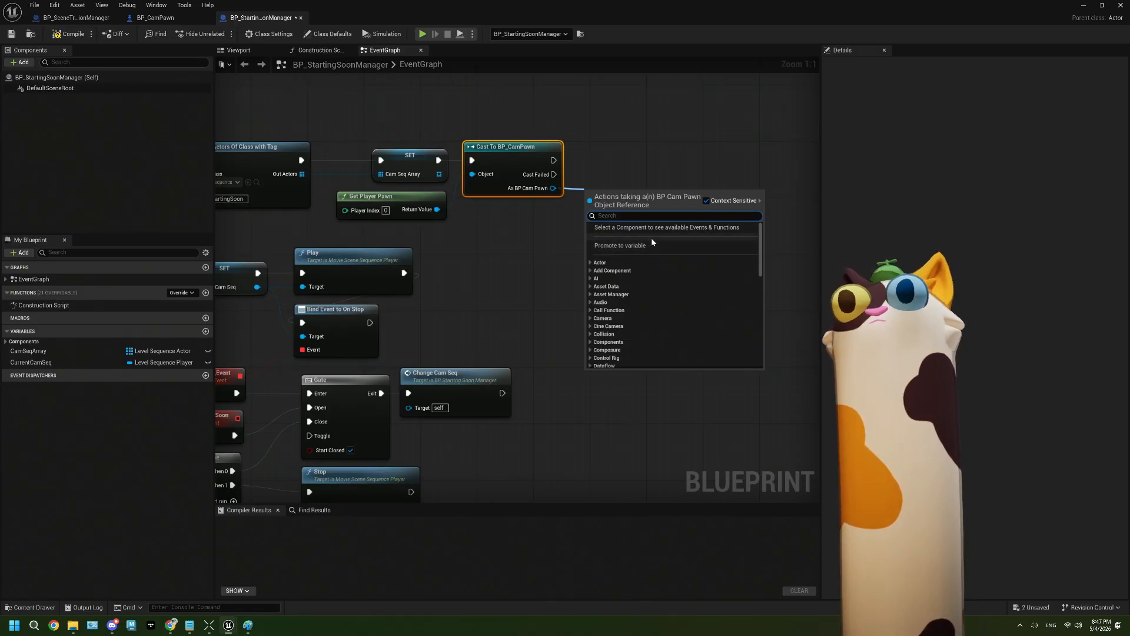
pyautogui.click(538, 252)
pyautogui.moveTo(530, 242); pyautogui.dragTo(437, 247, button='right')
# Add Assign On Starting Soon from the As BP Cam Pawn output and position its bind node beside the cast
pyautogui.moveTo(459, 194); pyautogui.dragTo(513, 196)
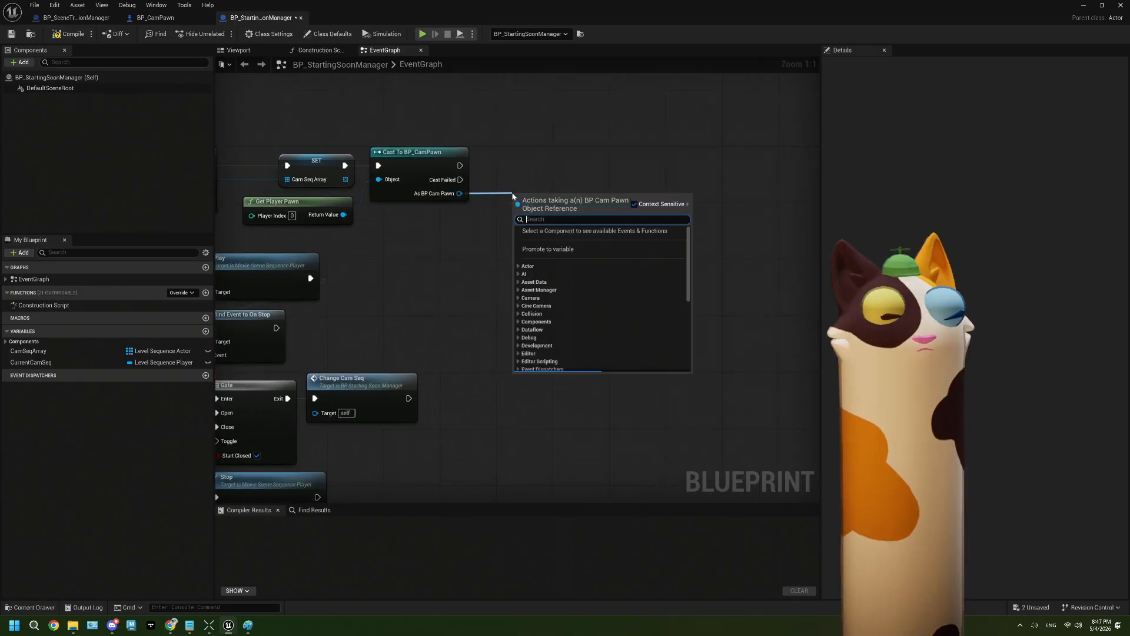
pyautogui.write('bo')
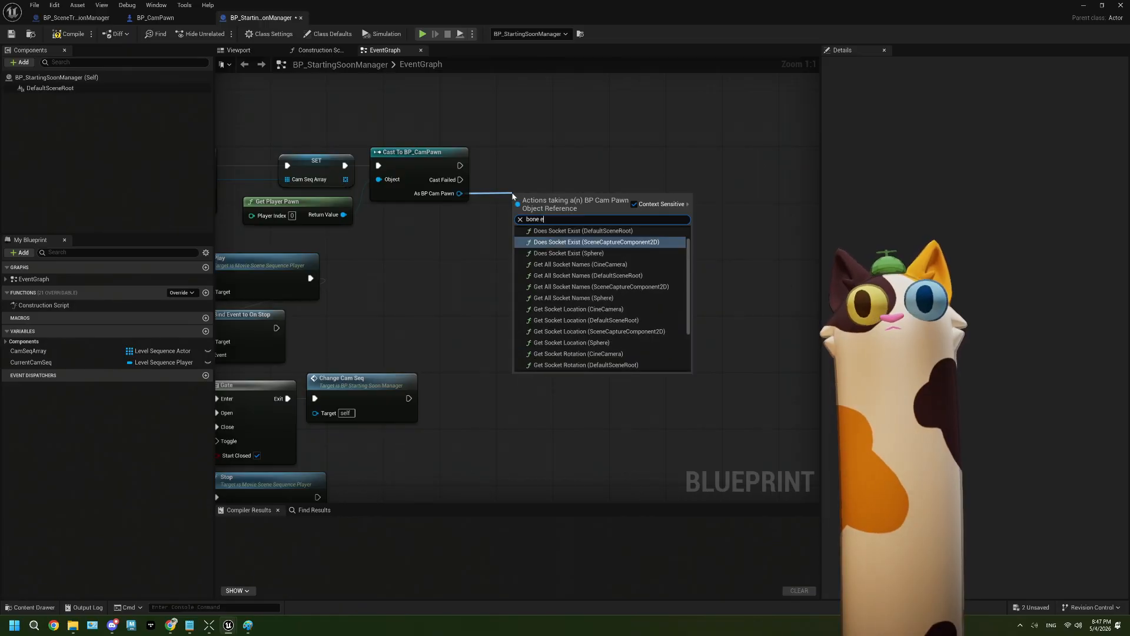
pyautogui.press('BackSpace')
pyautogui.write('in')
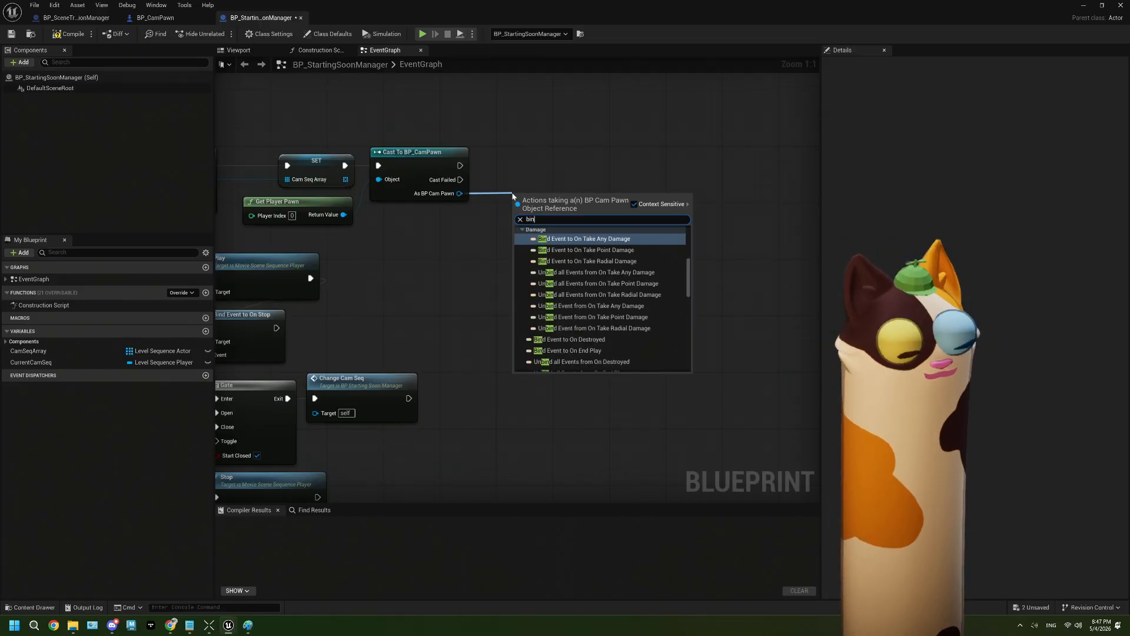
pyautogui.write('d event')
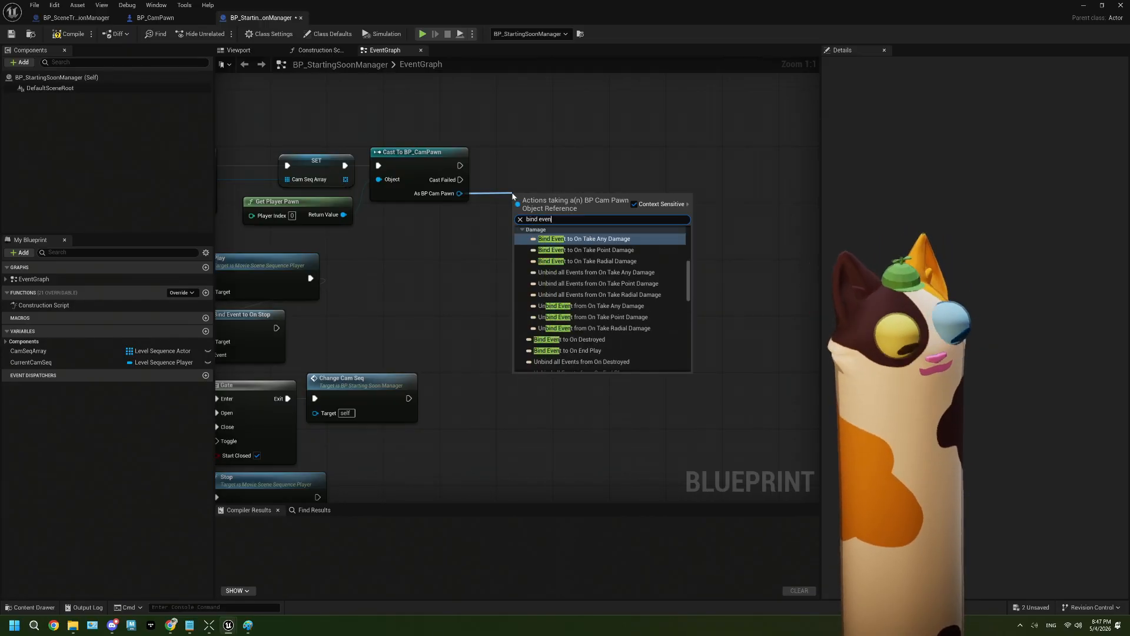
pyautogui.press('BackSpace')
pyautogui.press('BackSpace')
pyautogui.press('BackSpace')
pyautogui.press('BackSpace')
pyautogui.press('BackSpace')
pyautogui.press('BackSpace')
pyautogui.press('BackSpace')
pyautogui.press('BackSpace')
pyautogui.press('BackSpace')
pyautogui.write('sta')
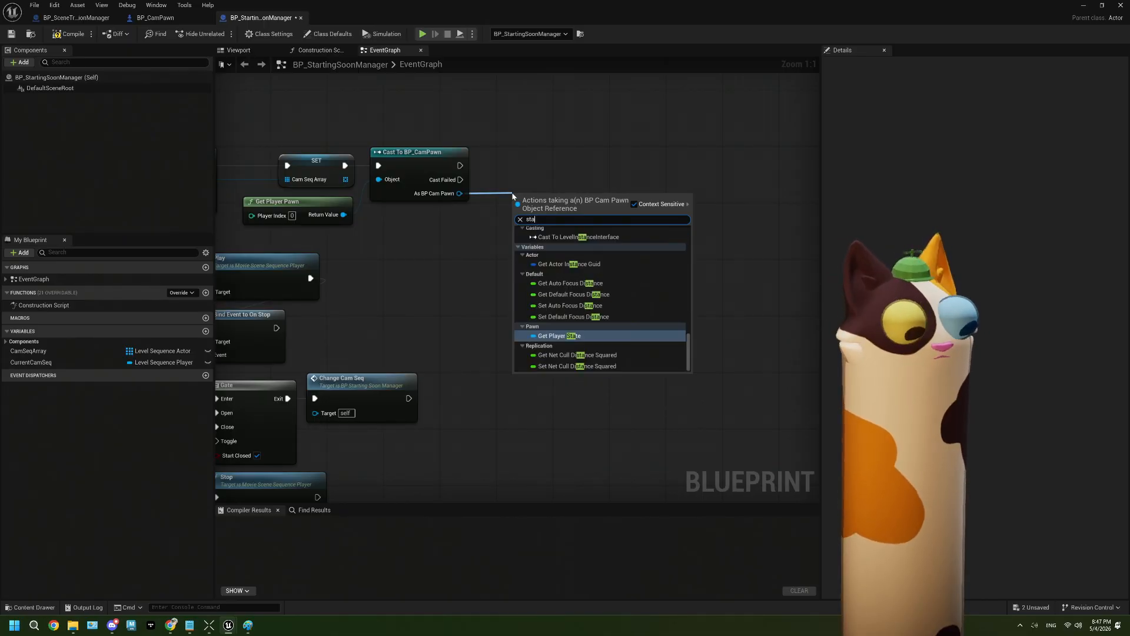
pyautogui.write('rting soon')
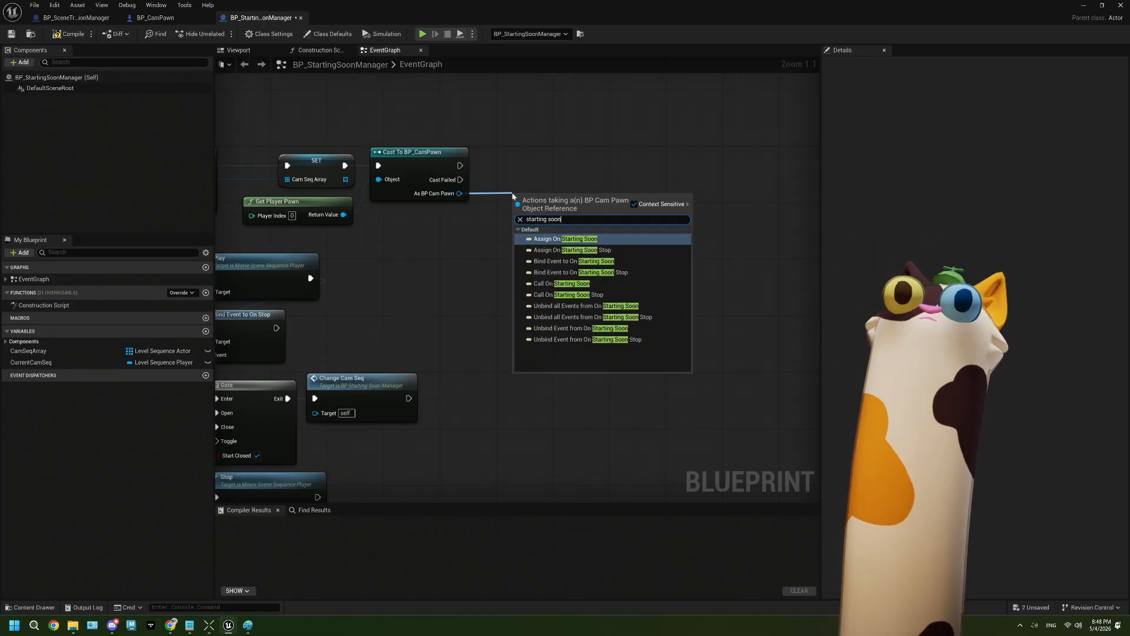
pyautogui.click(593, 242)
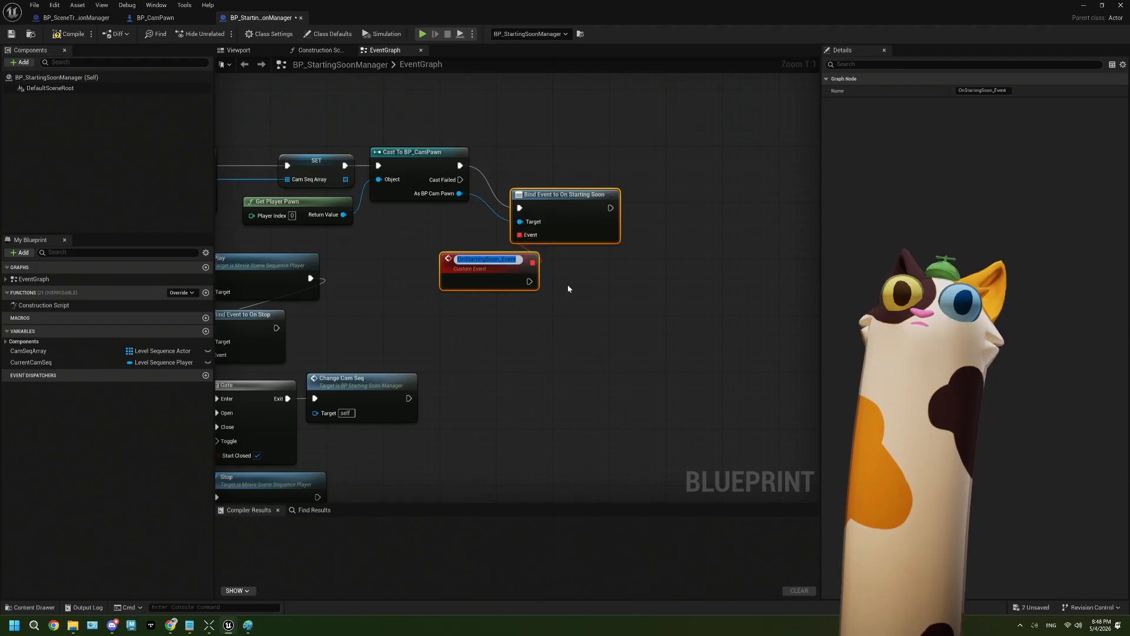
pyautogui.press('Return')
pyautogui.moveTo(565, 176); pyautogui.dragTo(565, 172)
# Replace the generated custom event on the On Starting Soon bind node with a link to the existing OnStartingSoon event
pyautogui.moveTo(551, 252); pyautogui.dragTo(671, 235, button='right')
pyautogui.moveTo(593, 252); pyautogui.dragTo(542, 244)
pyautogui.moveTo(541, 297); pyautogui.dragTo(622, 268, button='right')
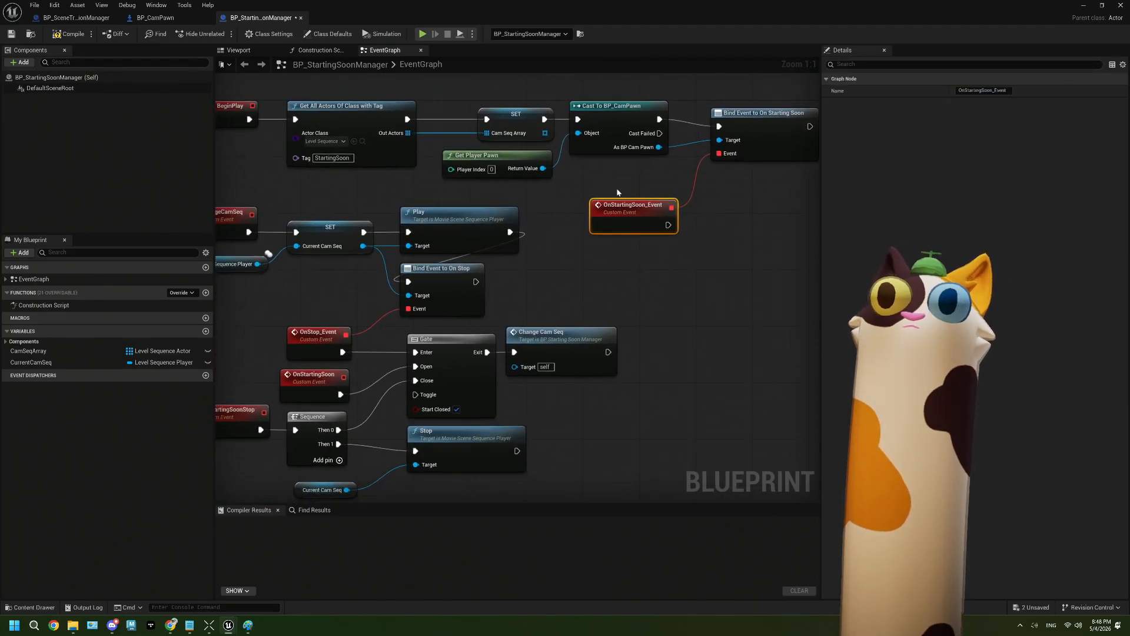
pyautogui.press('Delete')
pyautogui.scroll(-1, 663, 244)
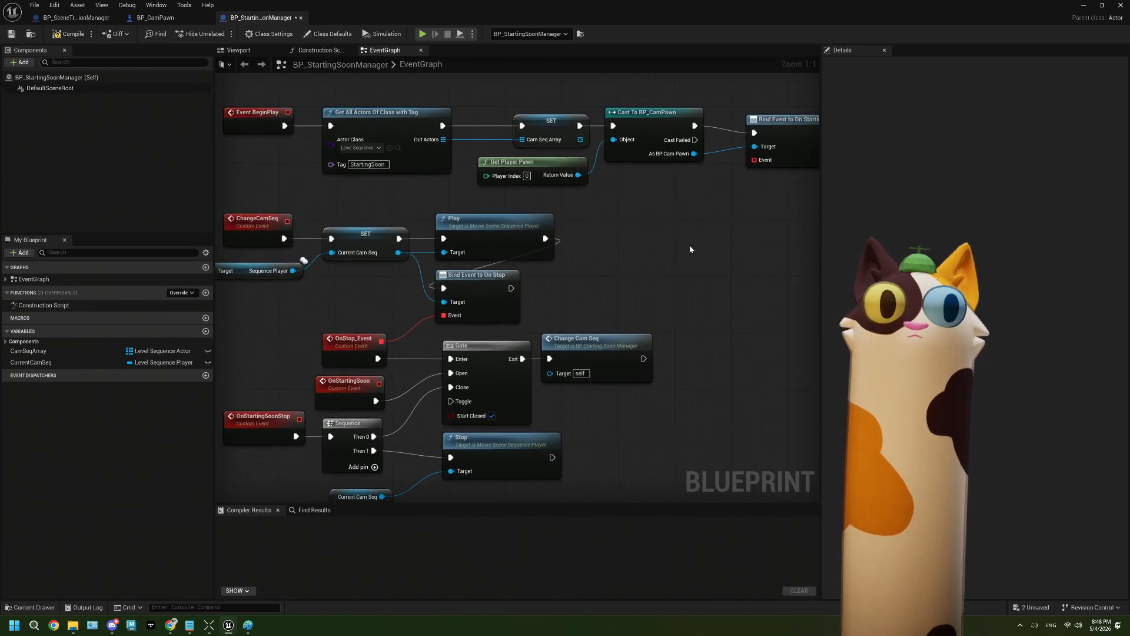
pyautogui.moveTo(746, 171); pyautogui.dragTo(418, 367)
pyautogui.moveTo(661, 359); pyautogui.dragTo(514, 338, button='right')
pyautogui.click(635, 134)
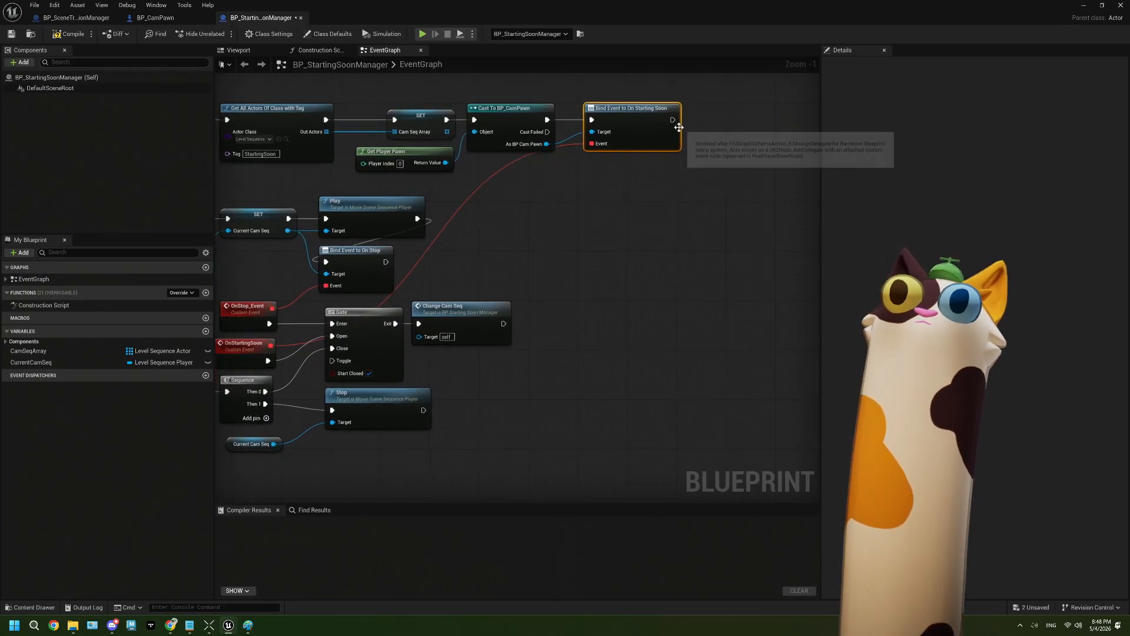
# Add a Bind Event to On Starting Soon Stop from the pawn reference, chained after the first bind and linked to the existing OnStartingSoonStop event
pyautogui.moveTo(547, 144); pyautogui.dragTo(602, 198)
pyautogui.write('stop')
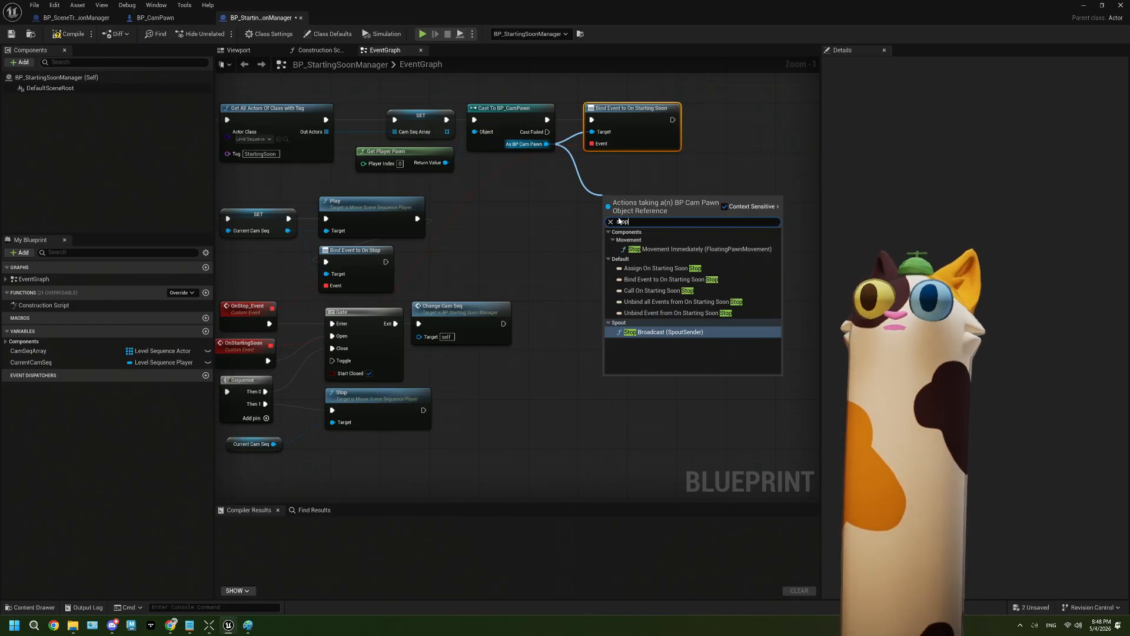
pyautogui.click(665, 279)
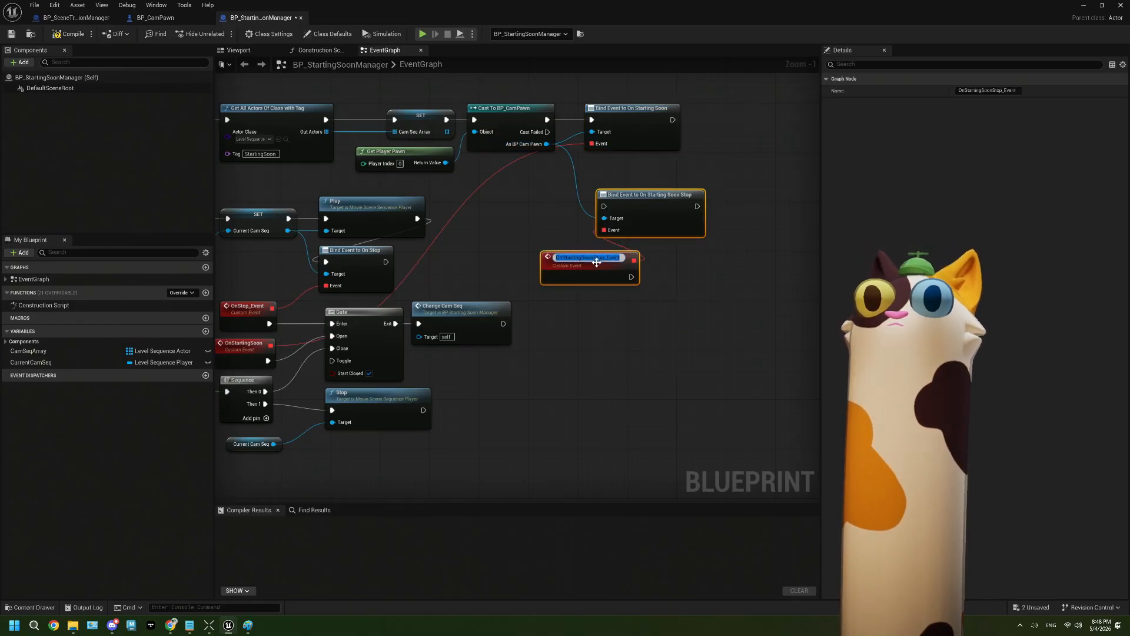
pyautogui.press('Return')
pyautogui.moveTo(606, 269); pyautogui.dragTo(709, 170)
pyautogui.moveTo(744, 109); pyautogui.dragTo(665, 166)
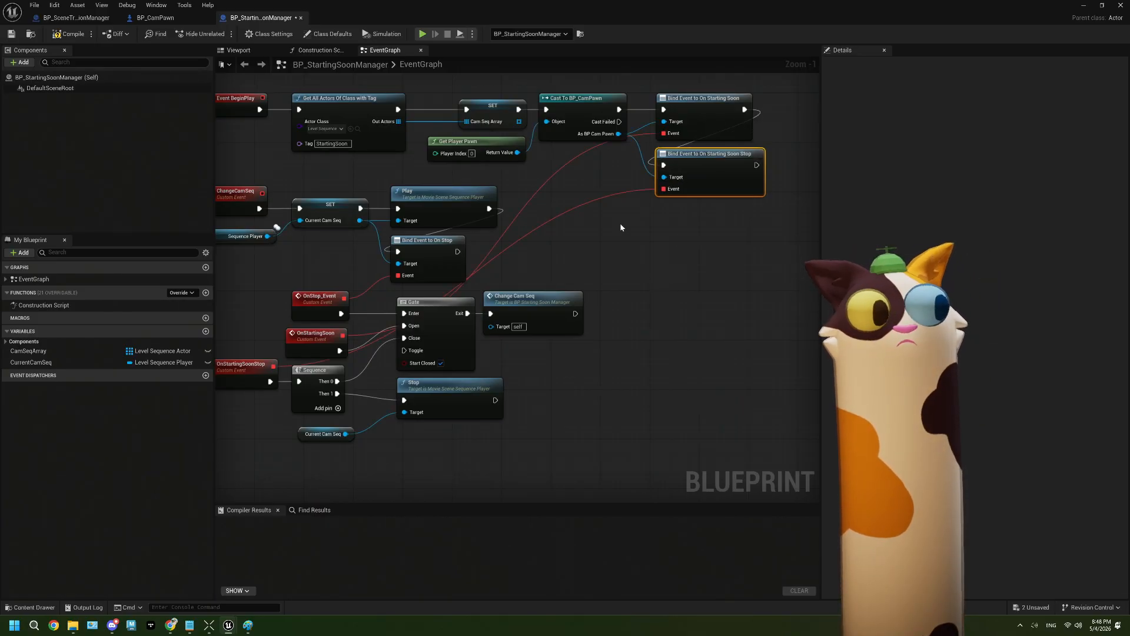
pyautogui.scroll(-1, 621, 227)
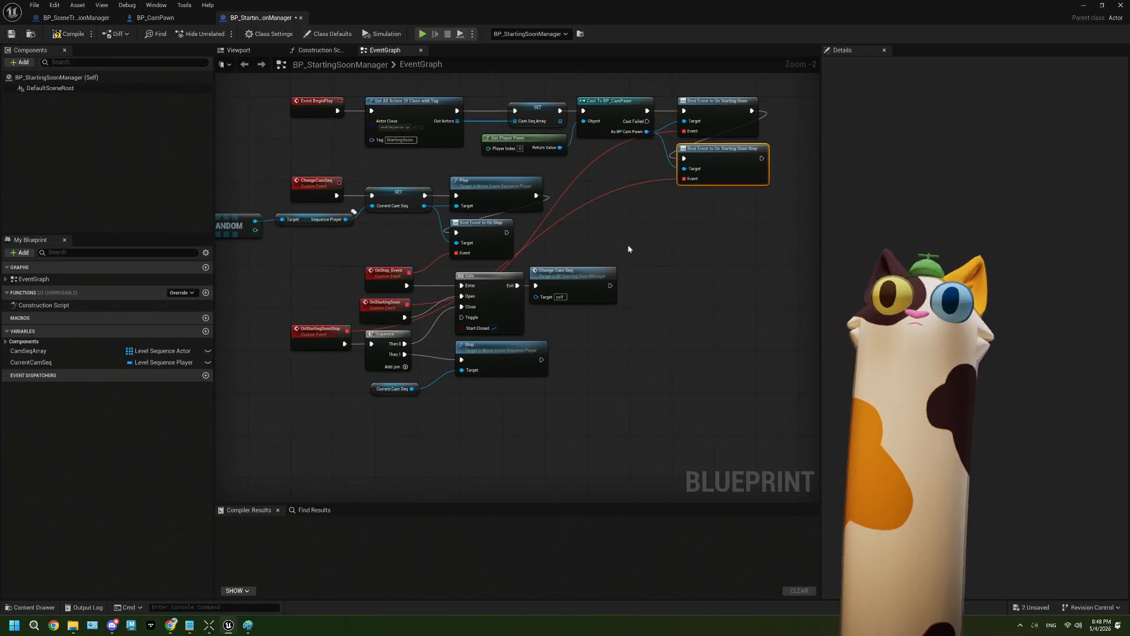
# Compile and save BP_StartingSoonManager with its two new dispatcher bindings
pyautogui.moveTo(622, 375); pyautogui.dragTo(599, 376, button='right')
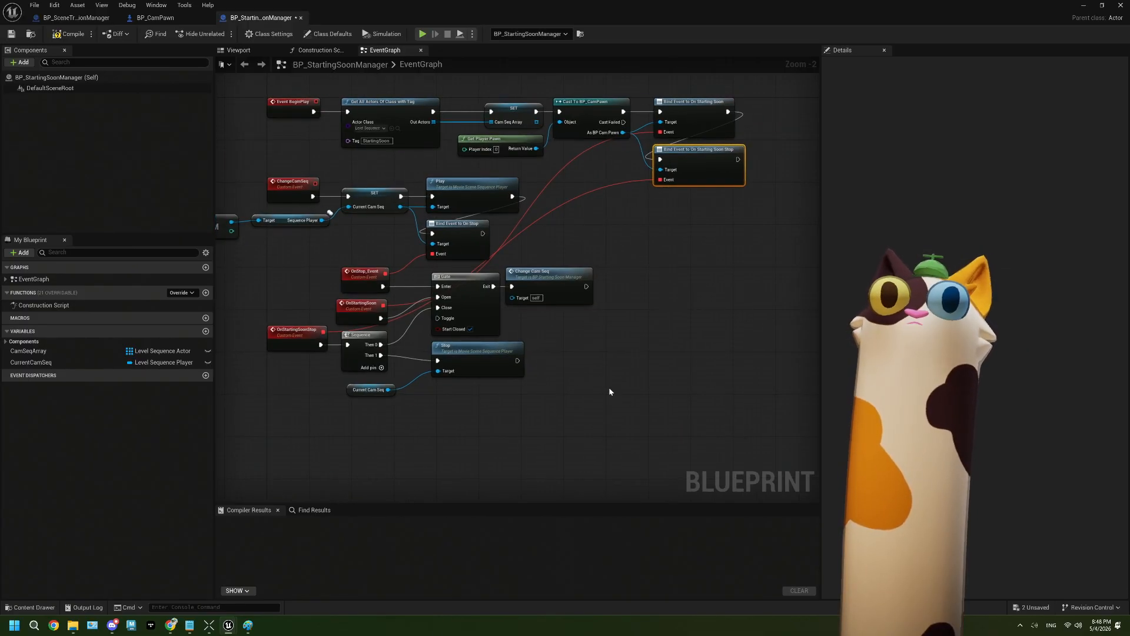
pyautogui.moveTo(635, 239); pyautogui.dragTo(677, 231, button='right')
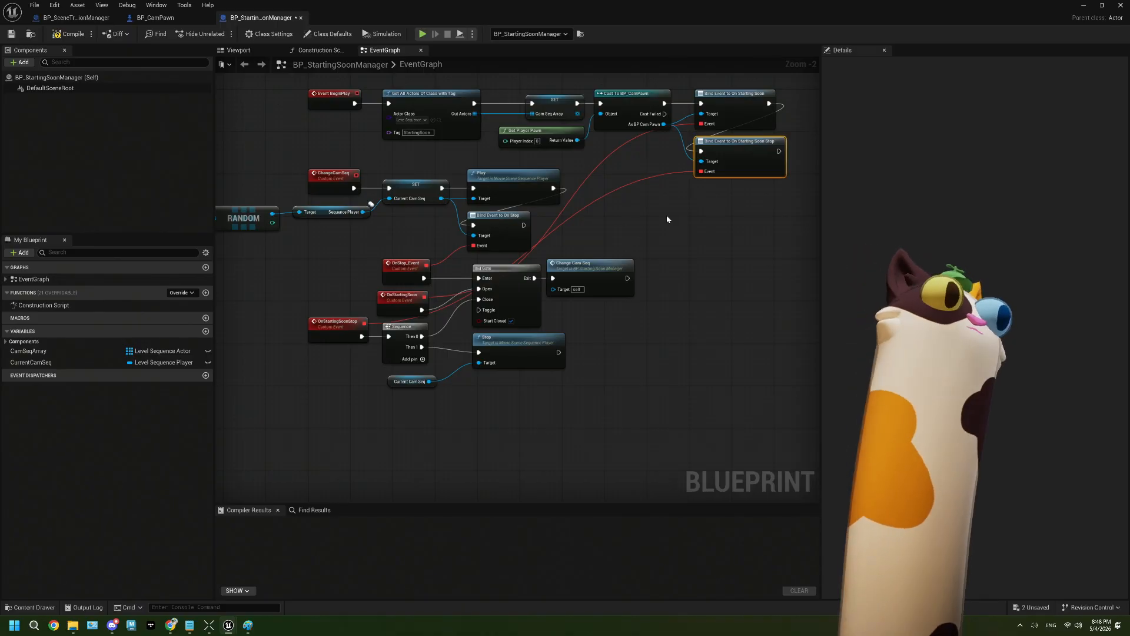
pyautogui.click(67, 37)
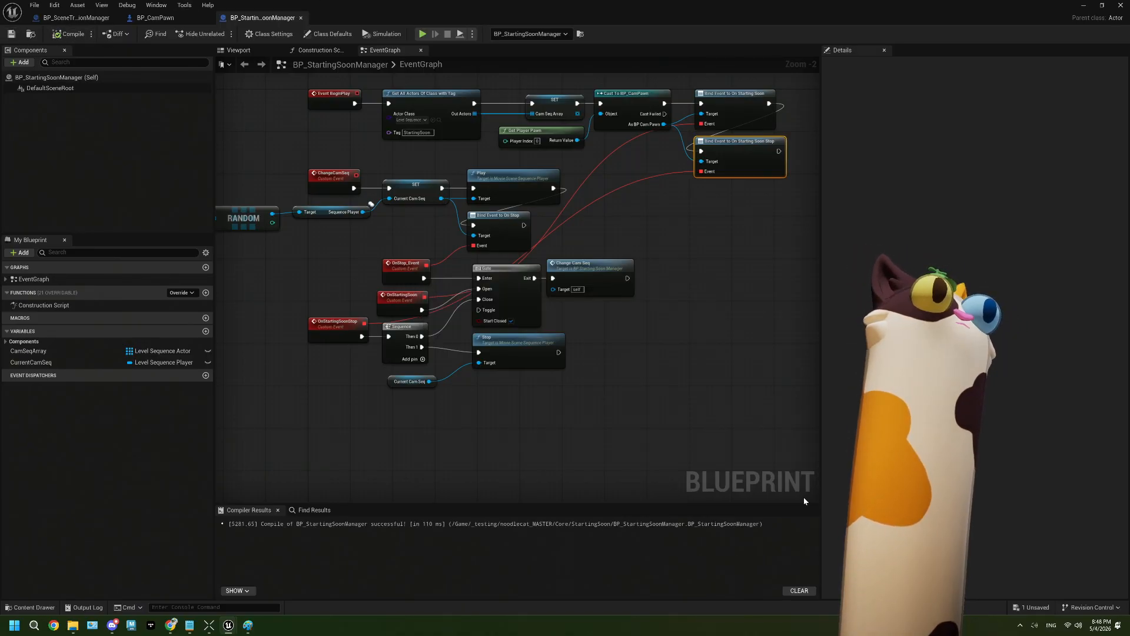
# Open the IMC_SceneTransitions mapping context from the Core folder, save it and dismiss the message log
pyautogui.hotkey('alt', 'Tab')
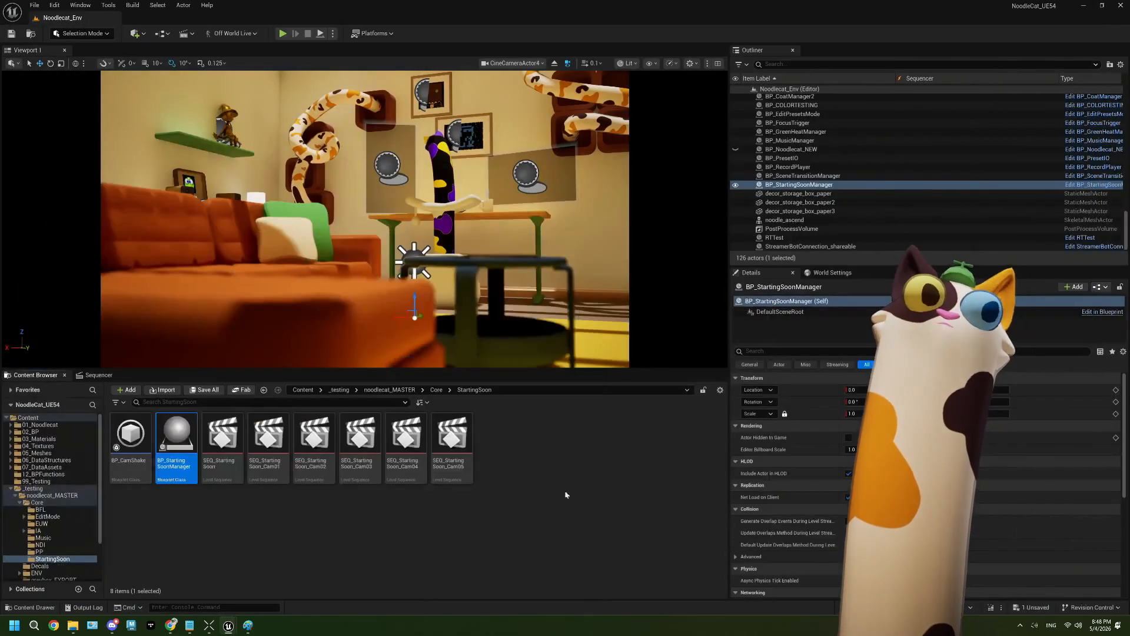
pyautogui.click(440, 391)
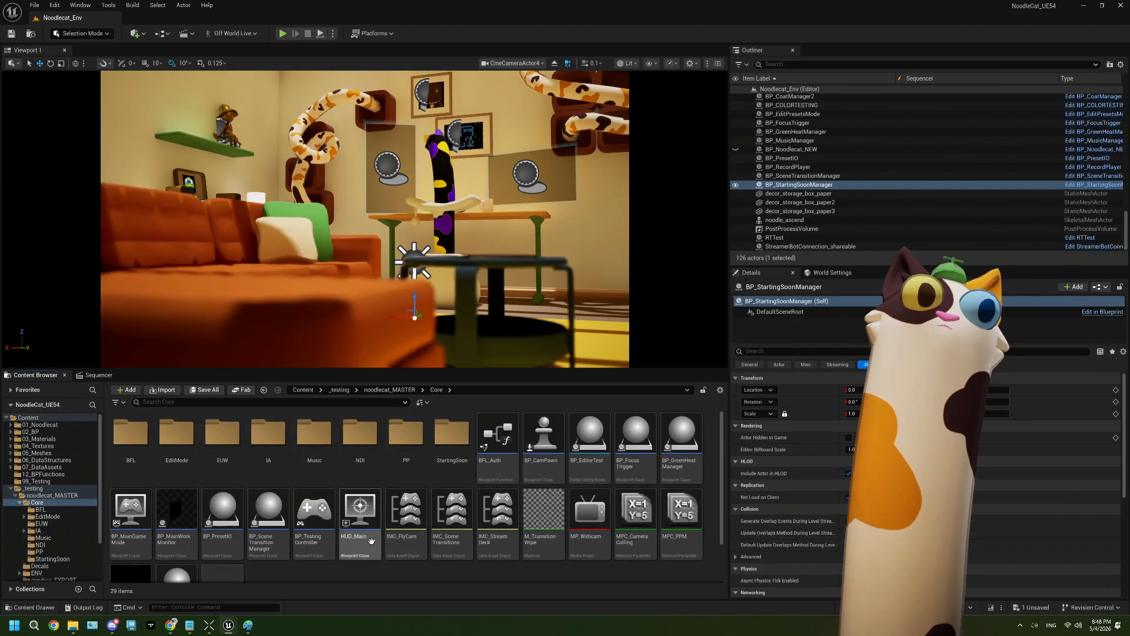
pyautogui.click(469, 517)
pyautogui.doubleClick(452, 511)
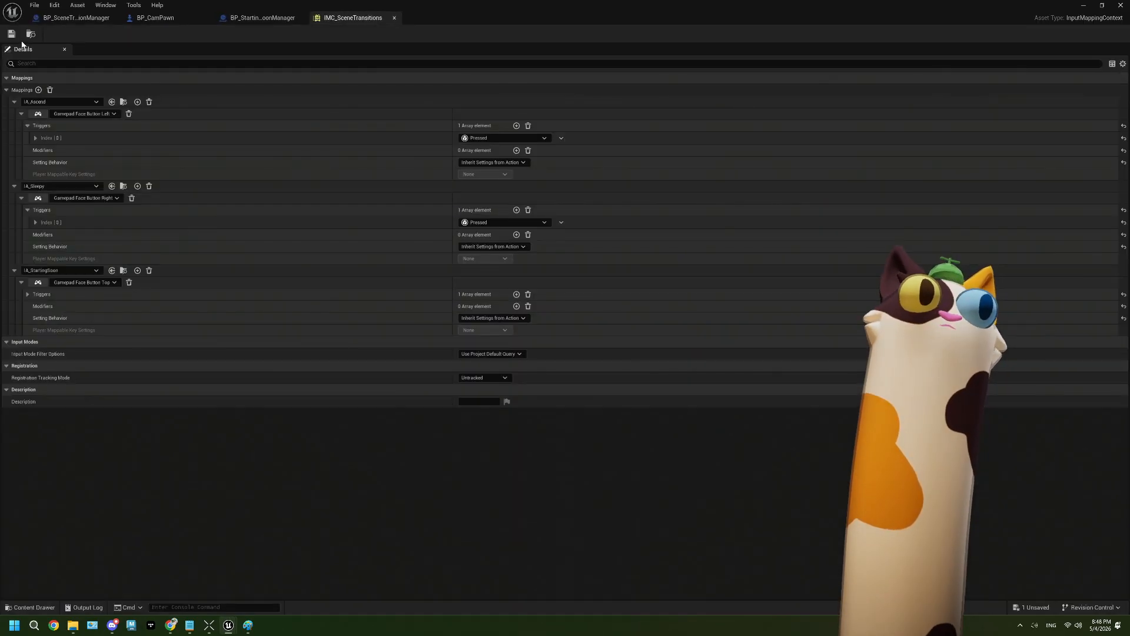
pyautogui.hotkey('ctrl', 's')
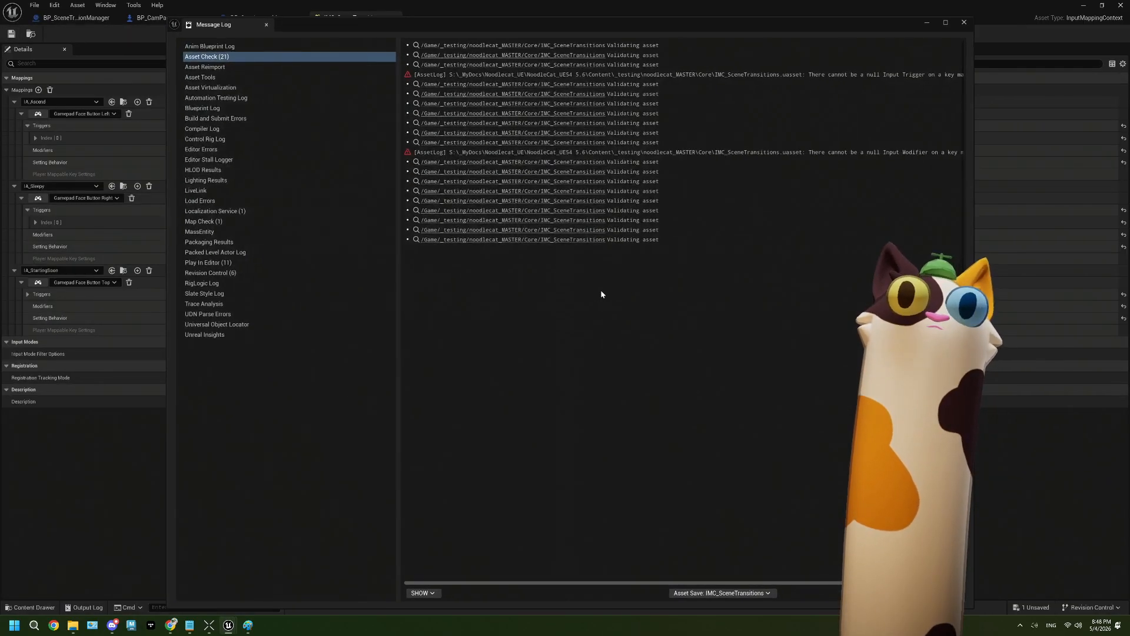
pyautogui.click(964, 22)
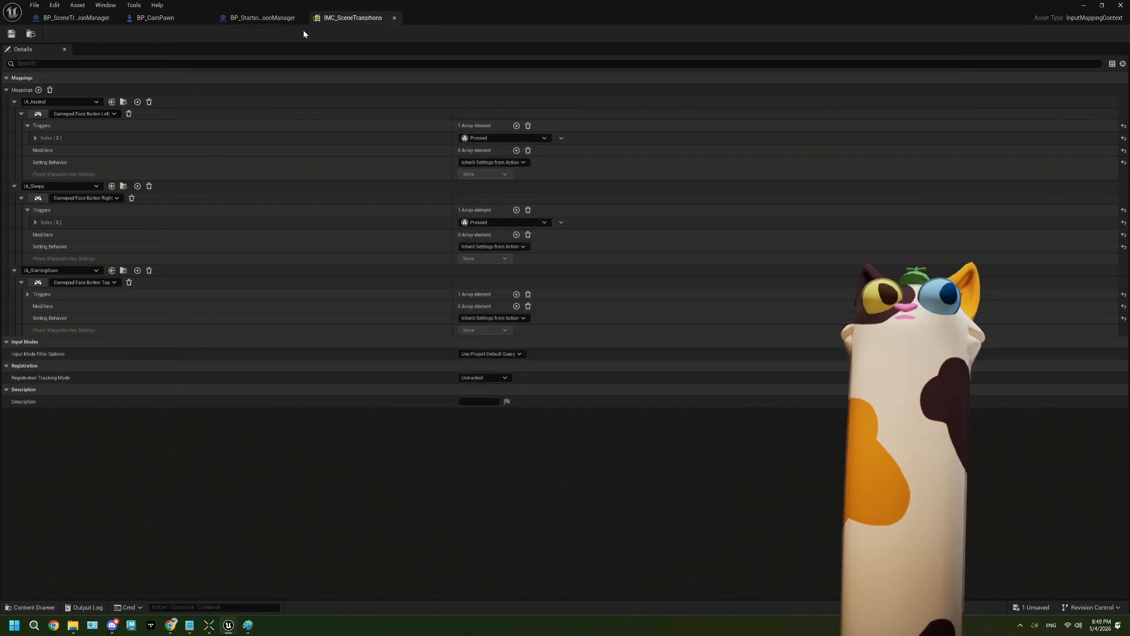
# Set the second Add Mapping Context node in BP_CamPawn to IMC_SceneTransitions, straighten its connection, and compile and save the blueprint
pyautogui.click(156, 18)
pyautogui.scroll(-4, 617, 211)
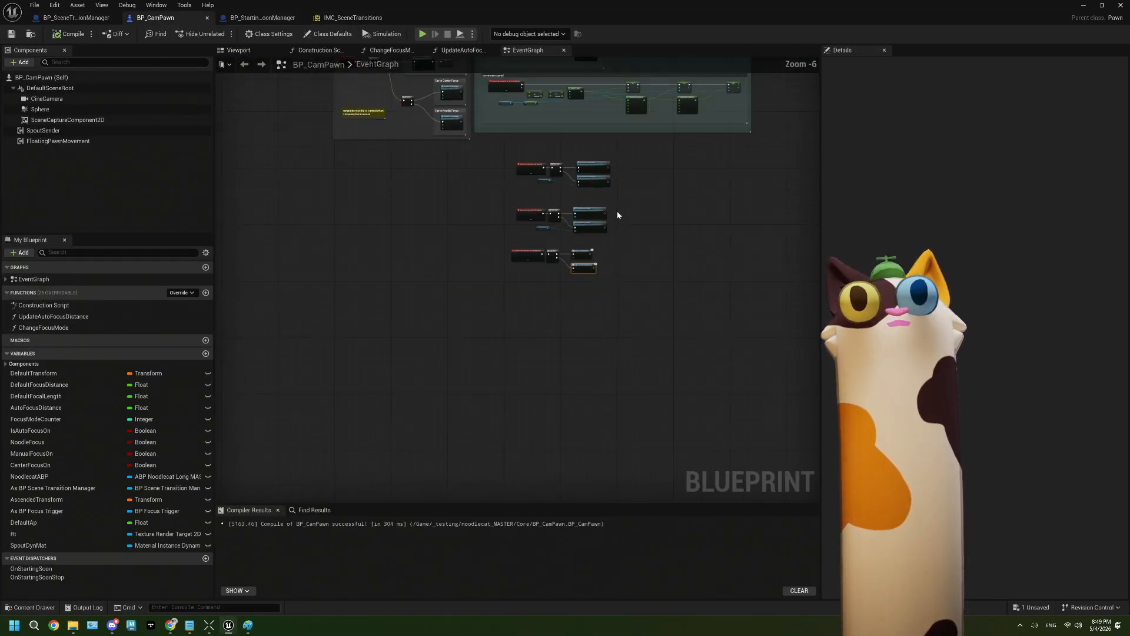
pyautogui.moveTo(511, 167); pyautogui.dragTo(467, 296, button='right')
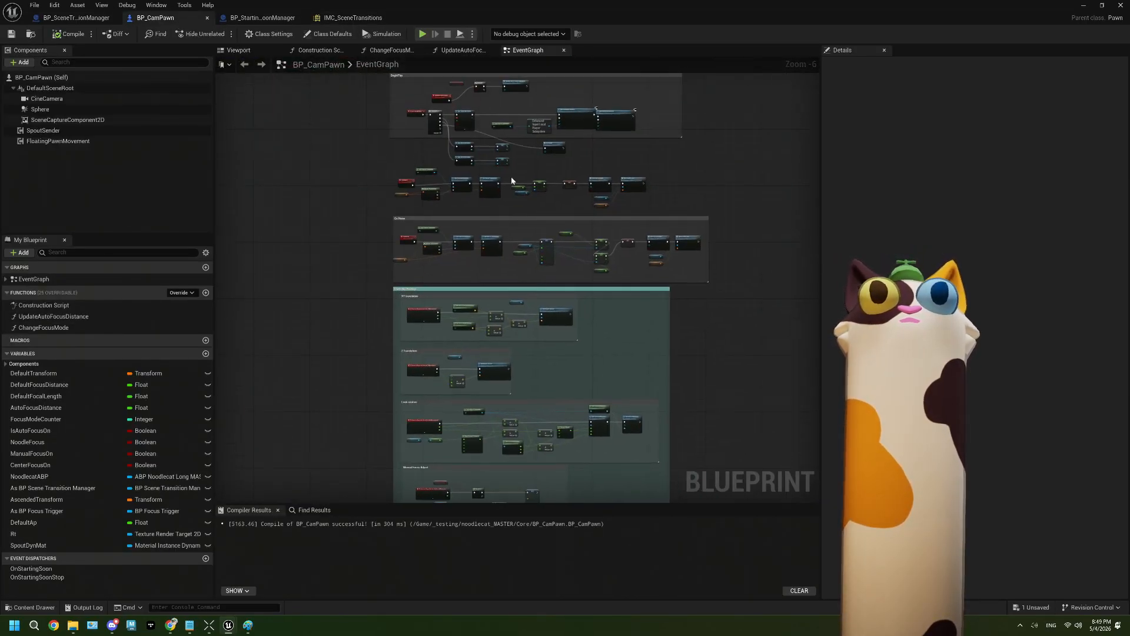
pyautogui.moveTo(498, 202); pyautogui.dragTo(462, 253, button='right')
pyautogui.scroll(5, 634, 160)
pyautogui.moveTo(514, 205); pyautogui.dragTo(661, 189, button='right')
pyautogui.scroll(1, 576, 183)
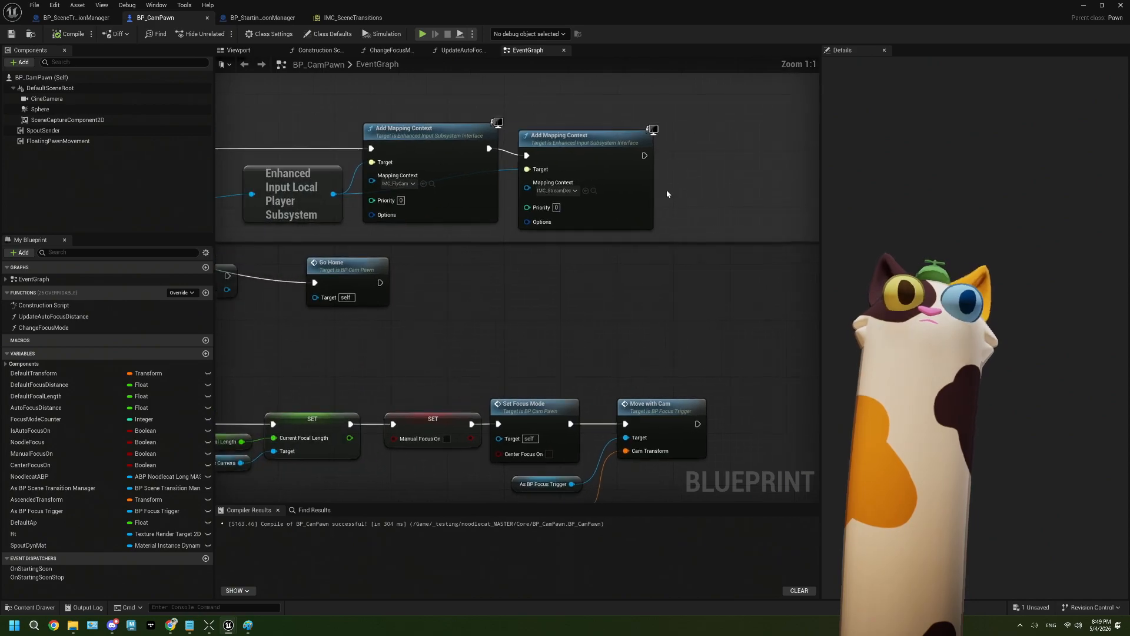
pyautogui.click(614, 167)
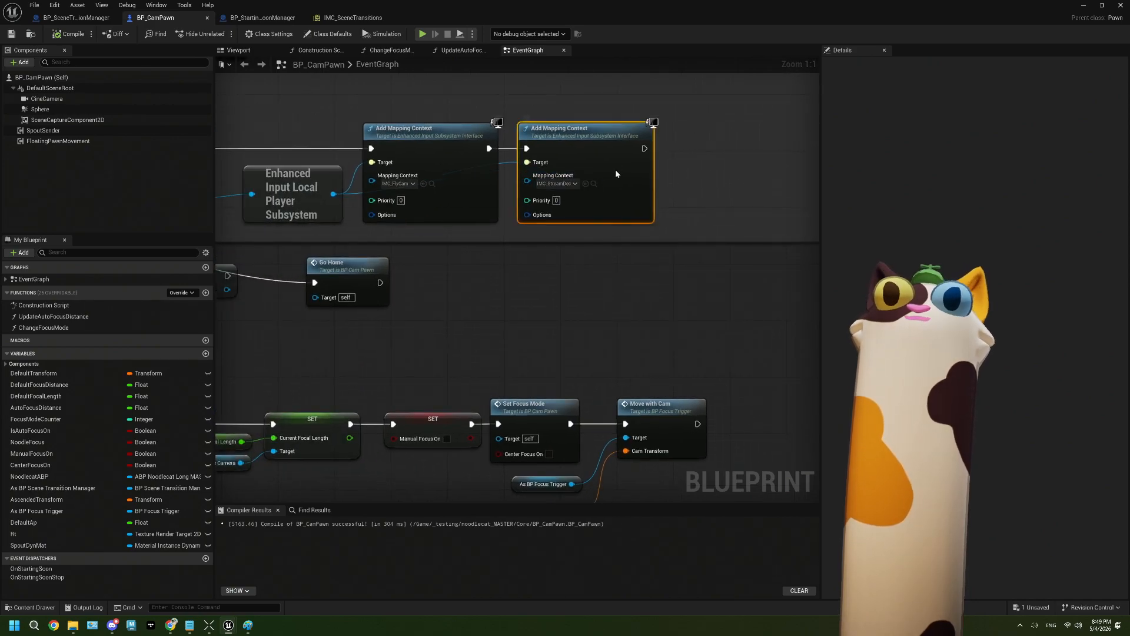
pyautogui.click(568, 184)
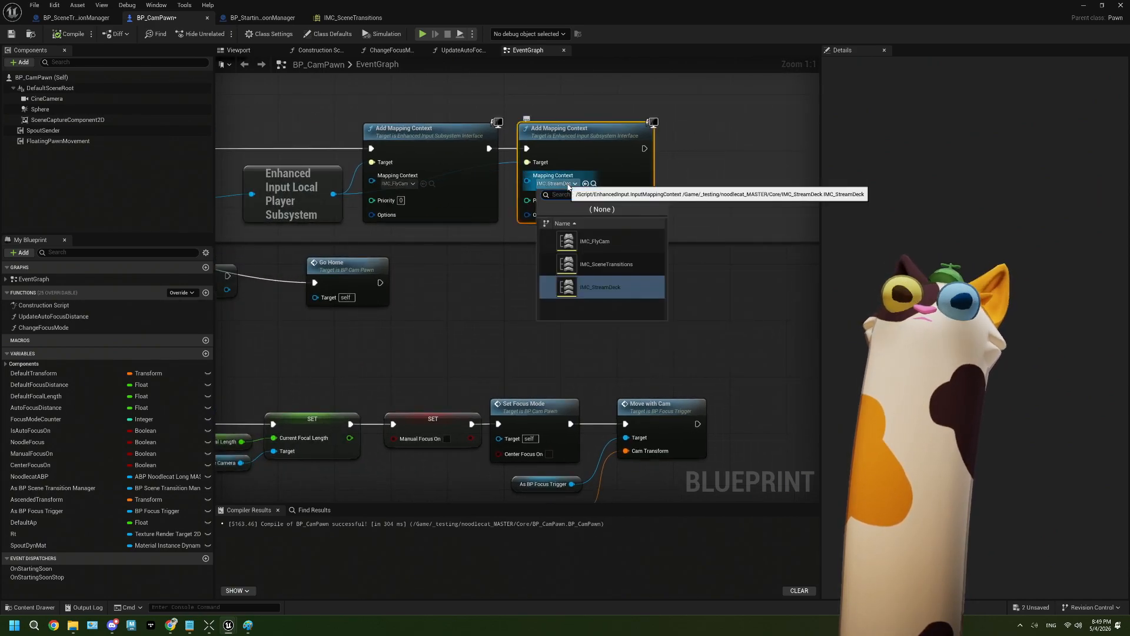
pyautogui.click(585, 265)
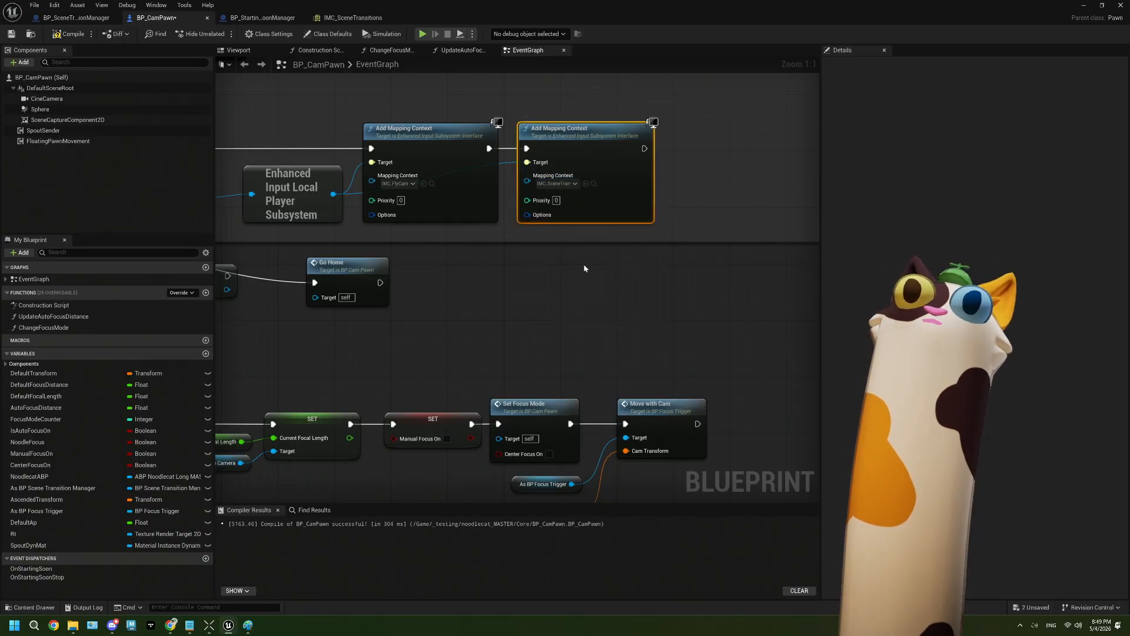
pyautogui.click(13, 35)
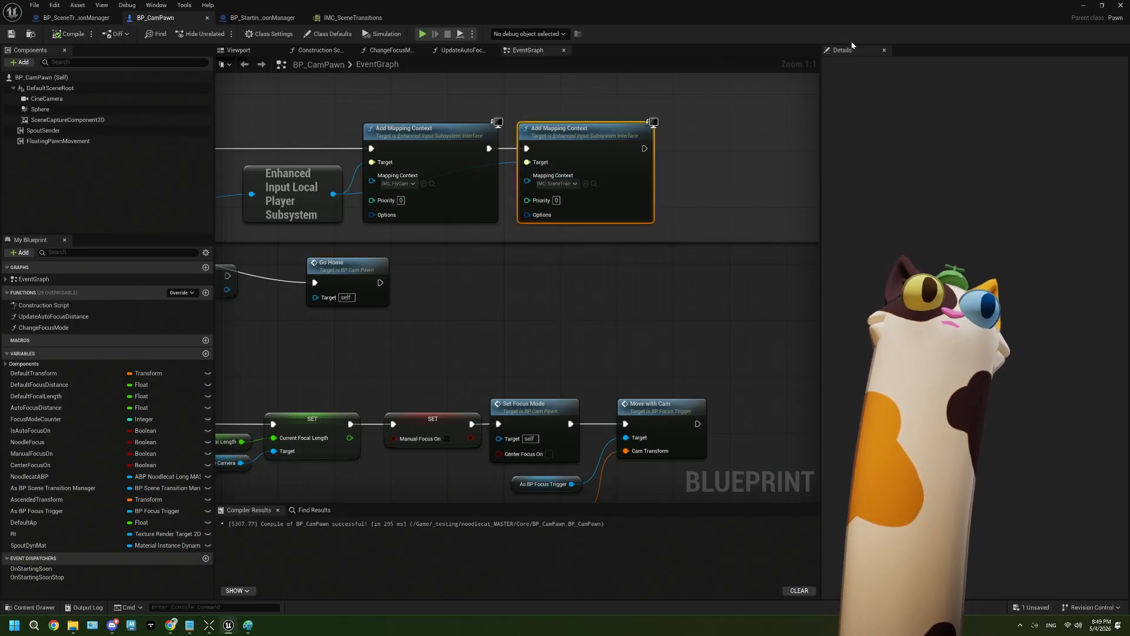
# Return to the IMC_SceneTransitions asset, save it once more and close the message log
pyautogui.hotkey('alt', 'Tab')
pyautogui.doubleClick(468, 524)
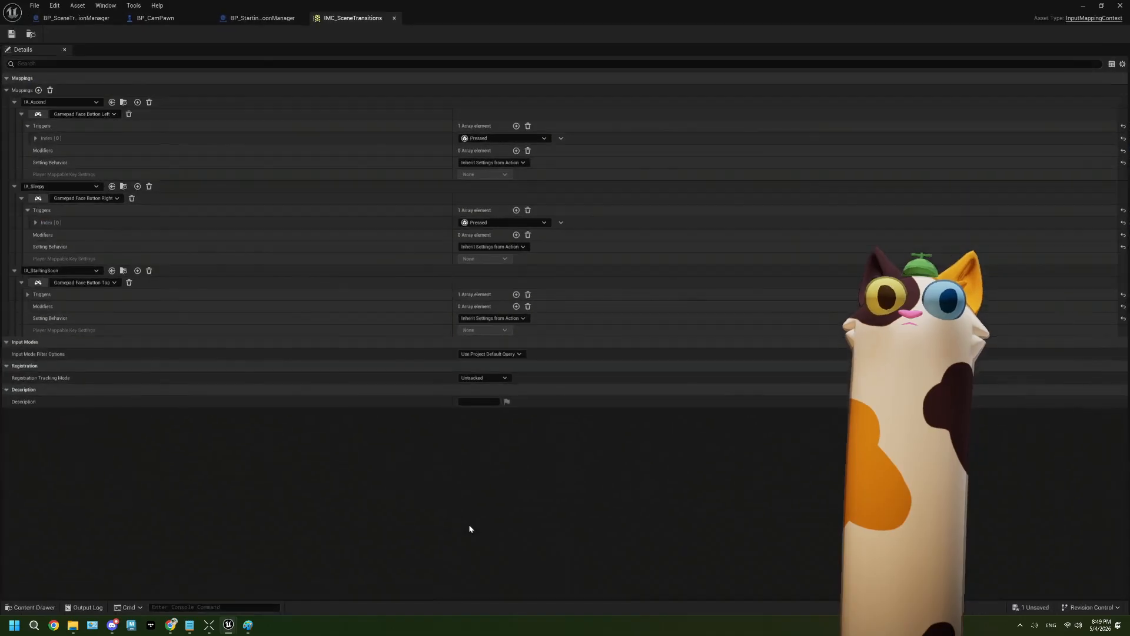
pyautogui.click(11, 35)
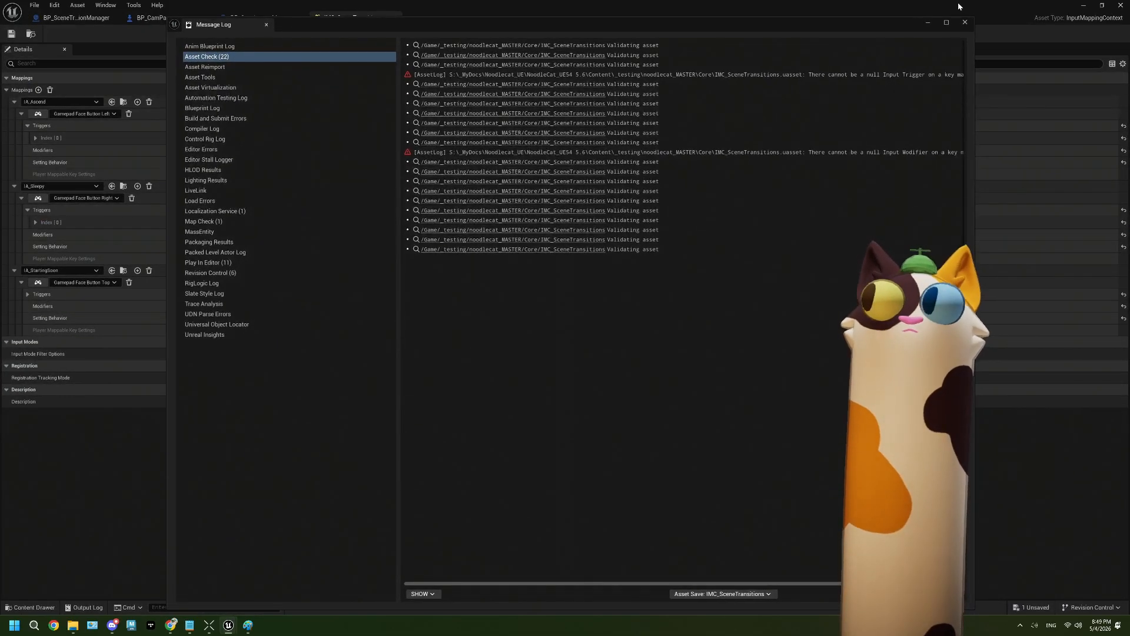
pyautogui.click(965, 22)
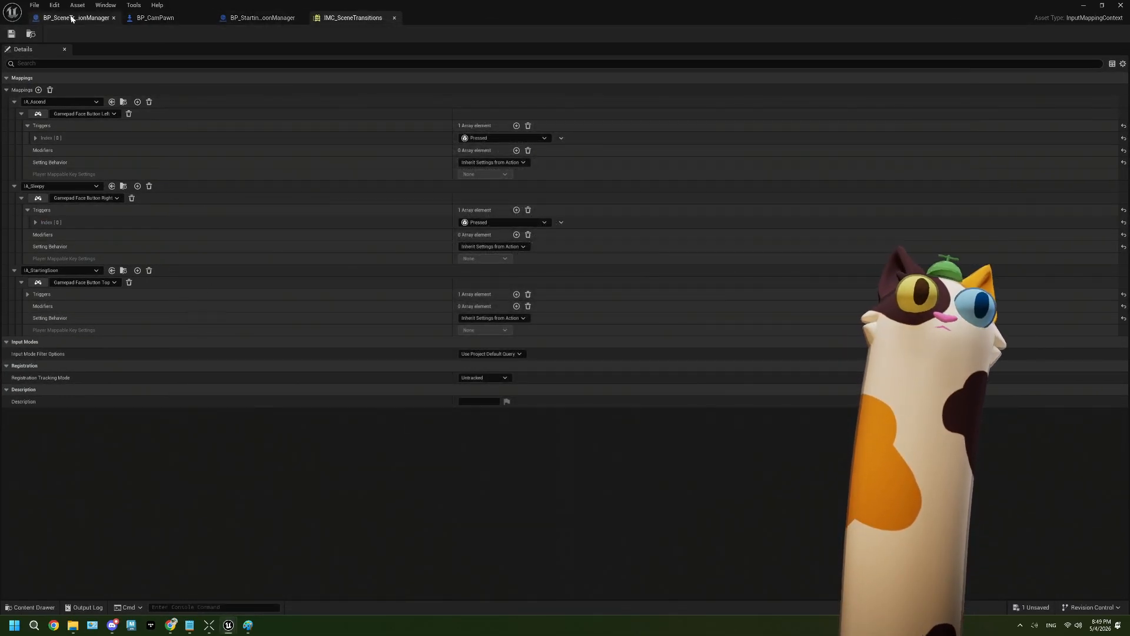
# Check the starting-soon manager's event graph and the mapping contexts assigned in BP_CamPawn's two Add Mapping Context nodes
pyautogui.click(74, 18)
pyautogui.click(263, 17)
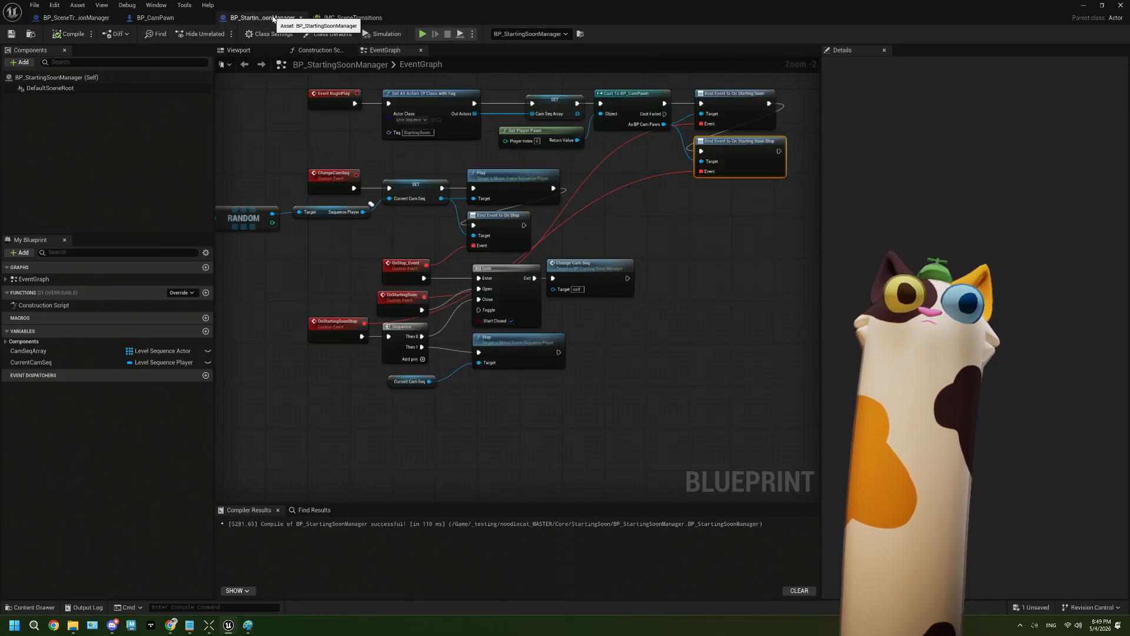
pyautogui.click(176, 16)
pyautogui.scroll(-4, 550, 264)
pyautogui.scroll(2, 550, 263)
pyautogui.moveTo(550, 263); pyautogui.dragTo(559, 260, button='right')
pyautogui.scroll(2, 519, 212)
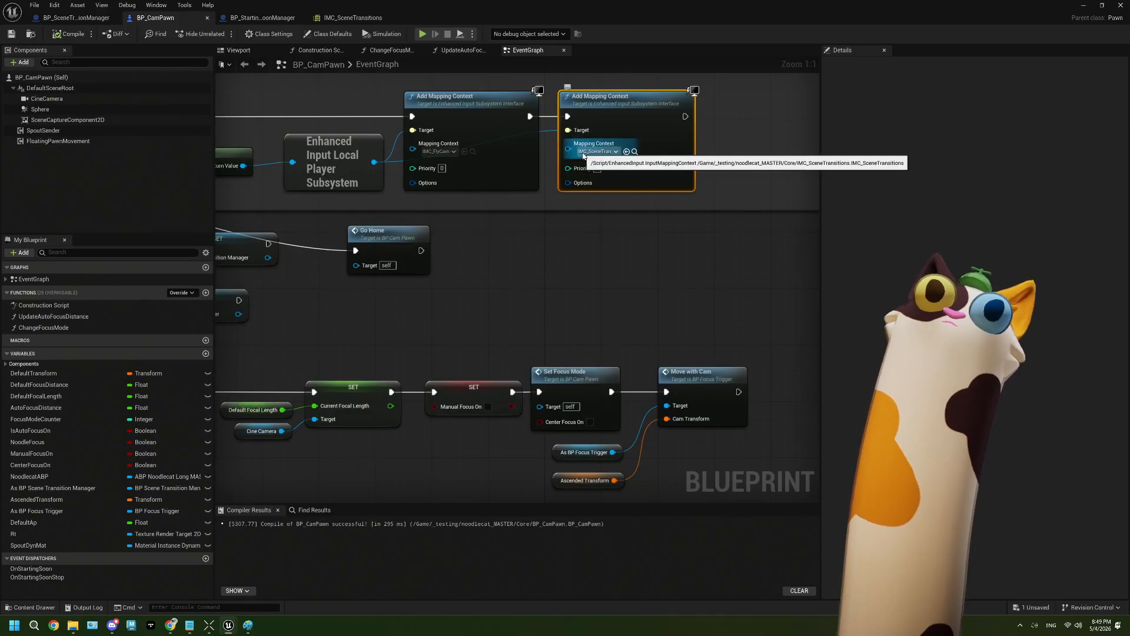
pyautogui.click(494, 287)
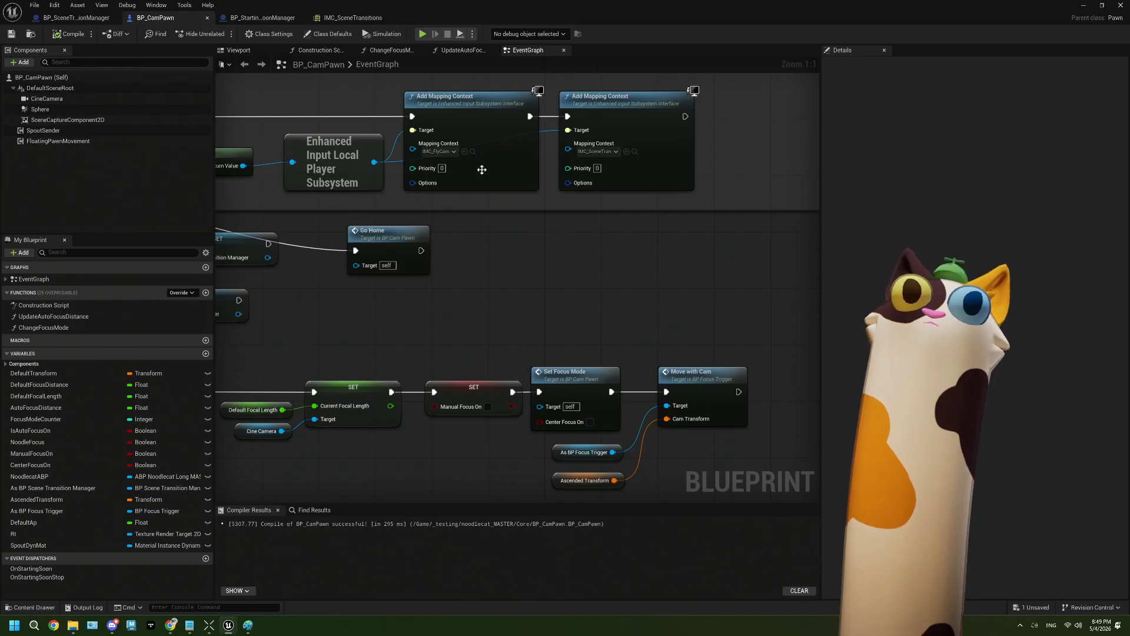
# Add a Print String node after Call On Starting Soon in BP_CamPawn's IA_StartingSoon event chain
pyautogui.scroll(-5, 530, 294)
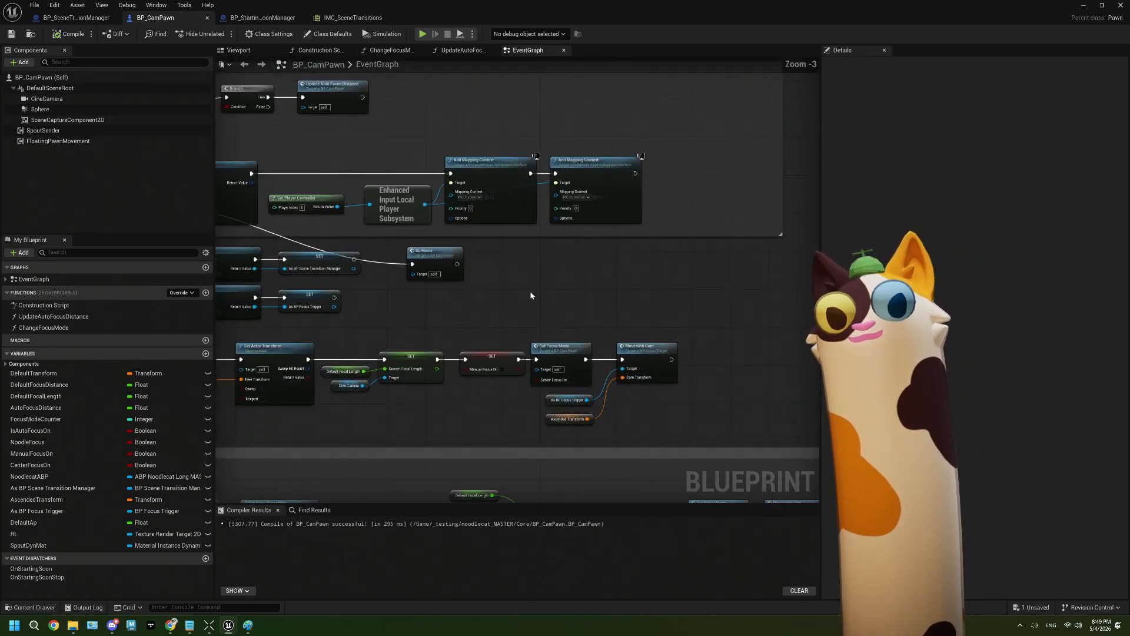
pyautogui.scroll(-3, 417, 356)
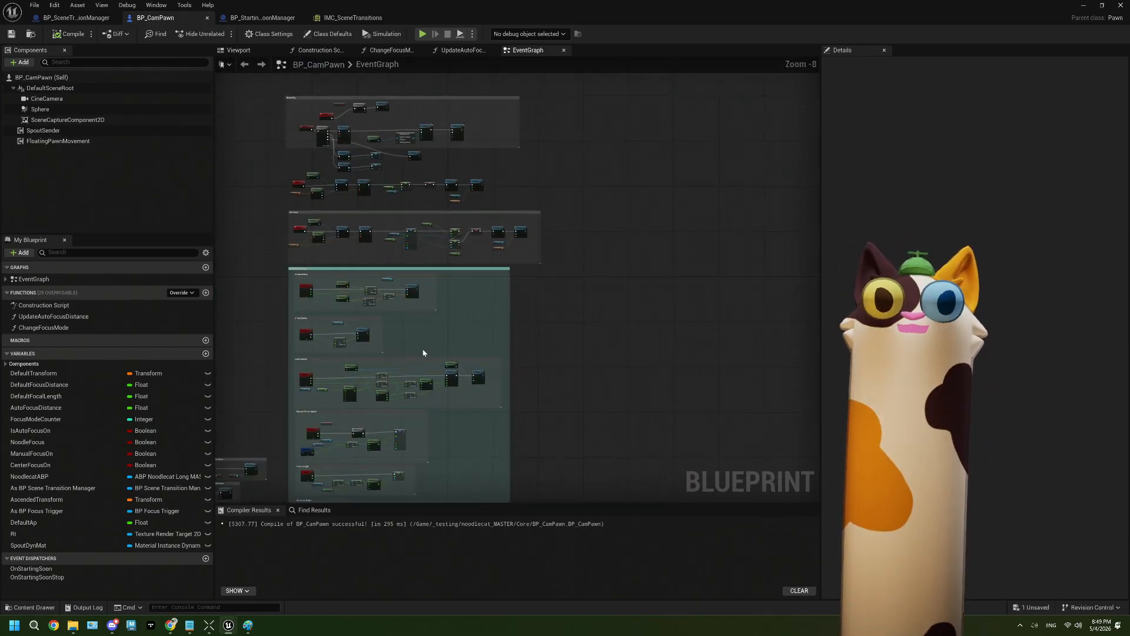
pyautogui.moveTo(424, 362); pyautogui.dragTo(466, 276, button='right')
pyautogui.scroll(6, 442, 402)
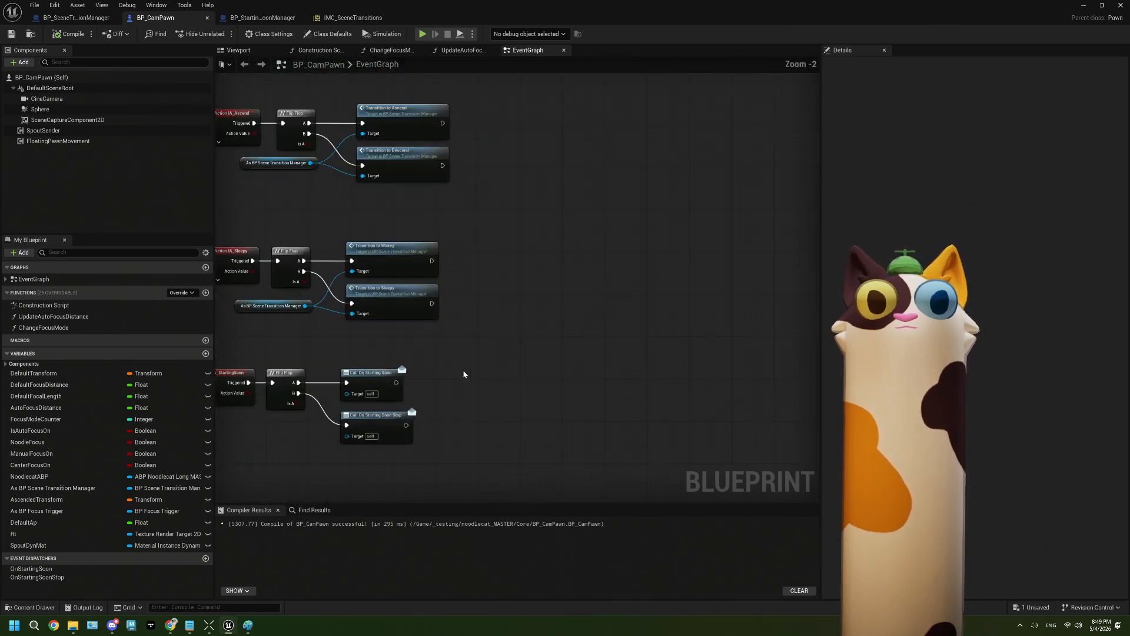
pyautogui.scroll(2, 521, 404)
pyautogui.moveTo(534, 254); pyautogui.dragTo(588, 363)
pyautogui.click(645, 368)
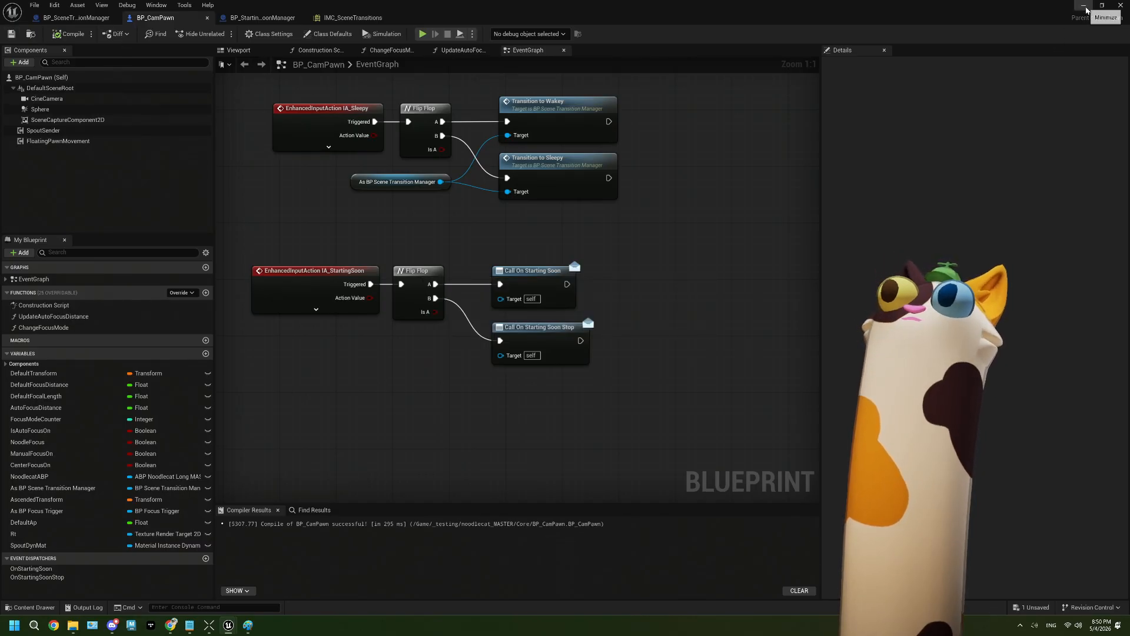
pyautogui.moveTo(566, 284); pyautogui.dragTo(626, 259)
pyautogui.write('print')
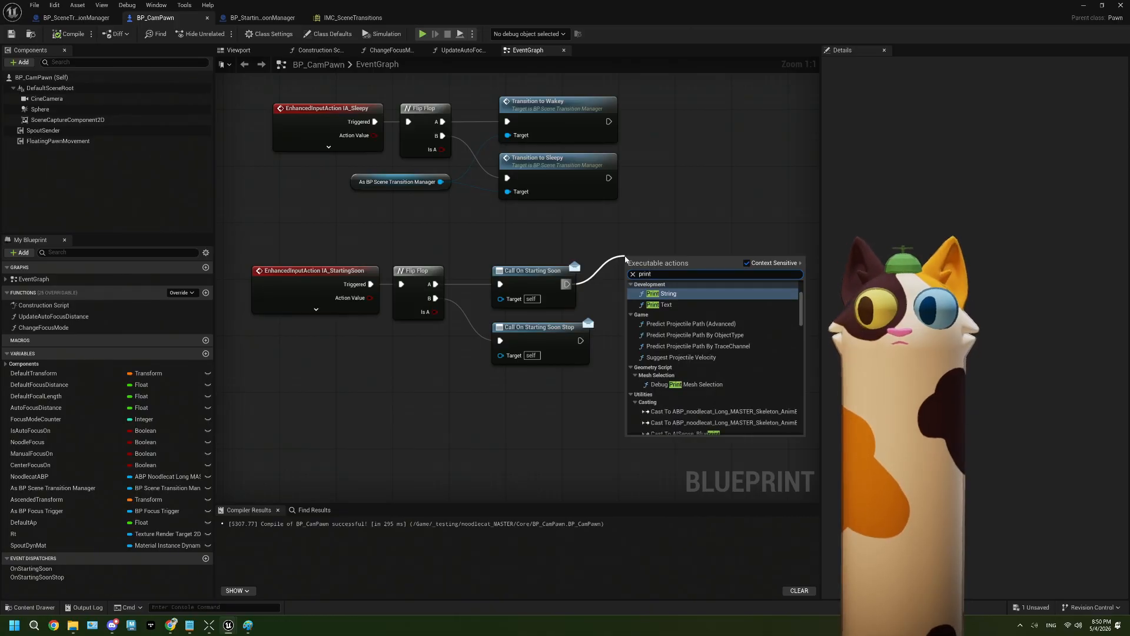
pyautogui.press('Return')
# Set the Print String's In String to "starting soon", then compile and save BP_CamPawn
pyautogui.click(667, 284)
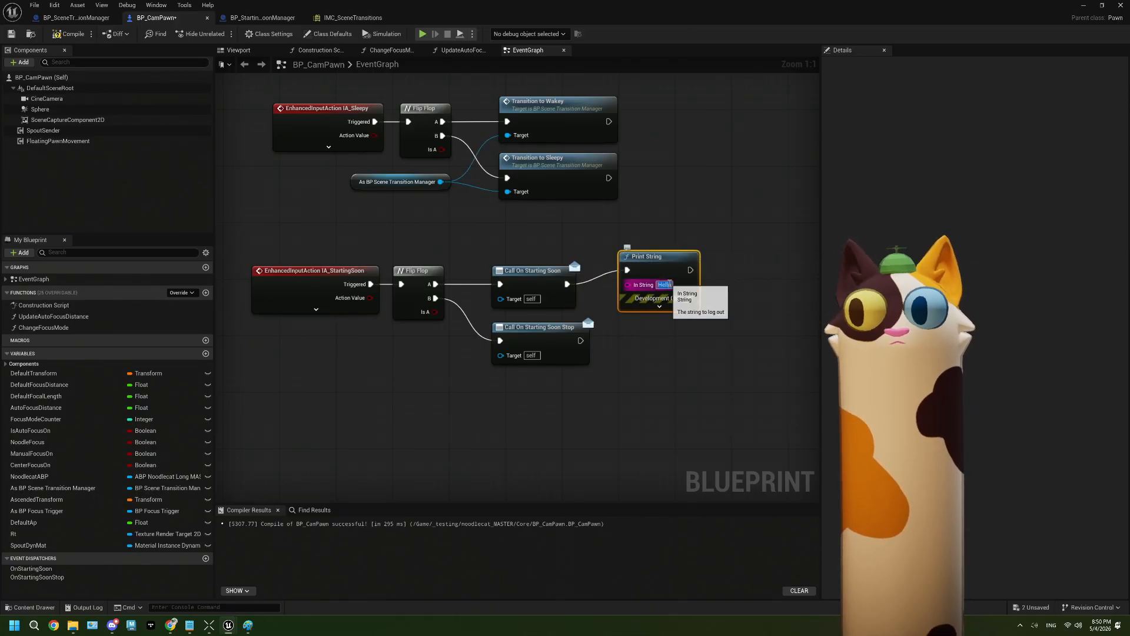
pyautogui.write('starting soo')
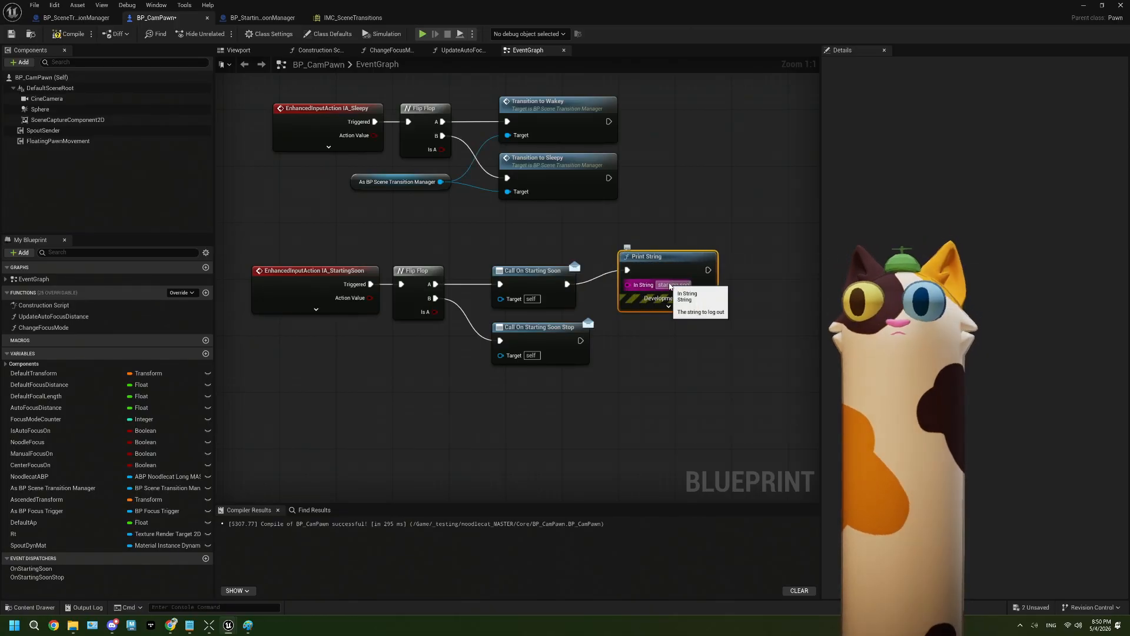
pyautogui.write('n')
pyautogui.click(691, 373)
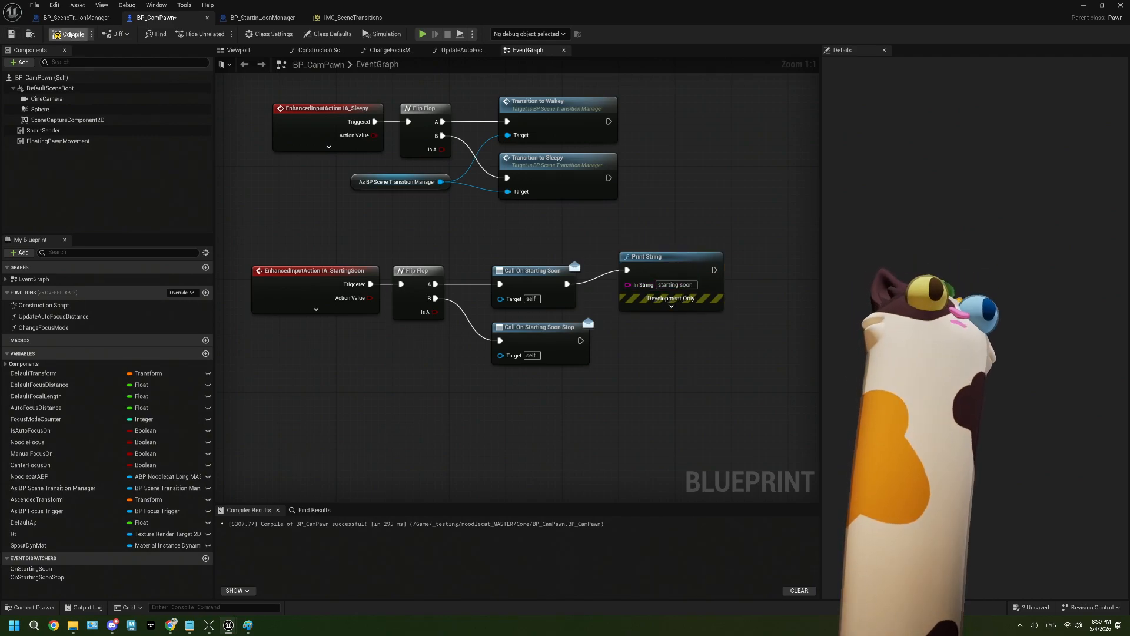
pyautogui.click(10, 34)
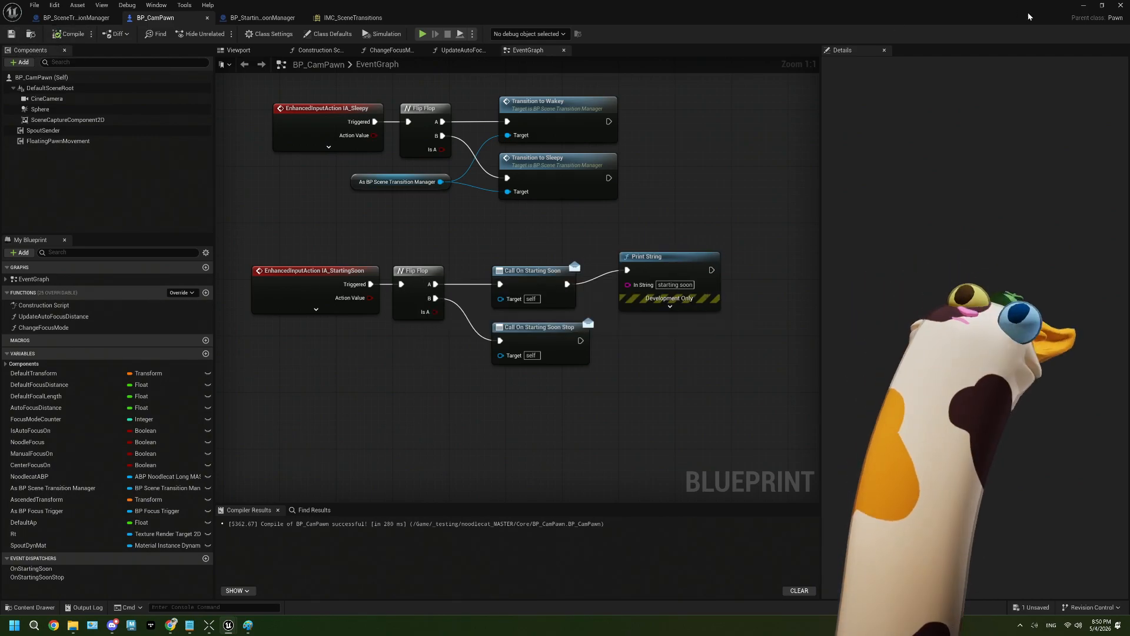
# Open the BP_MusicManager blueprint from the Core/Music folder
pyautogui.click(1082, 6)
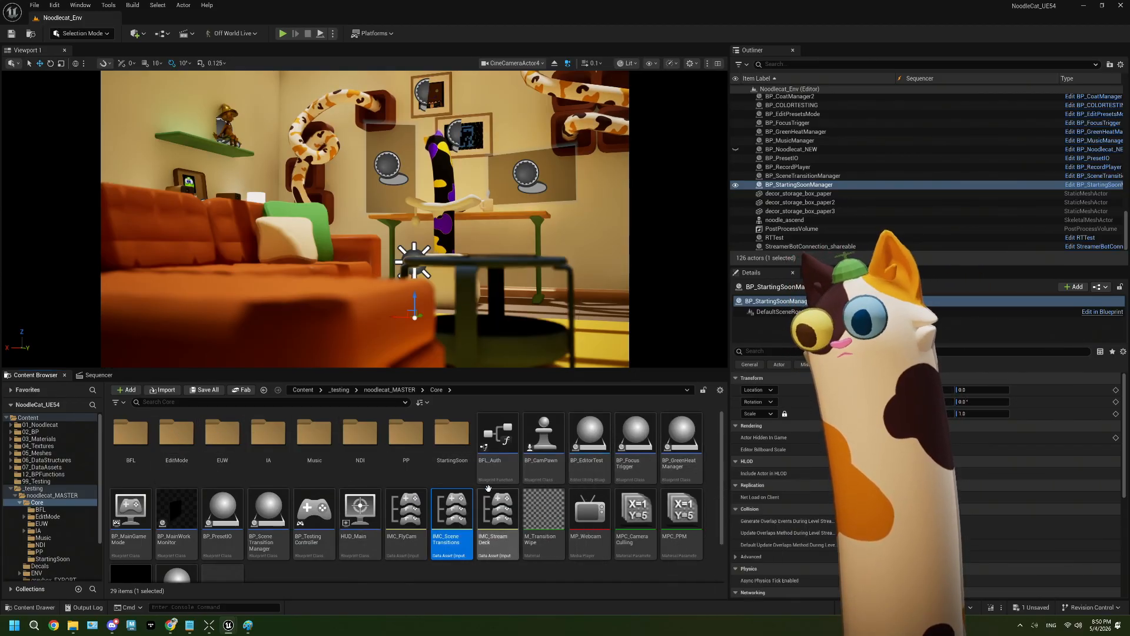
pyautogui.doubleClick(315, 449)
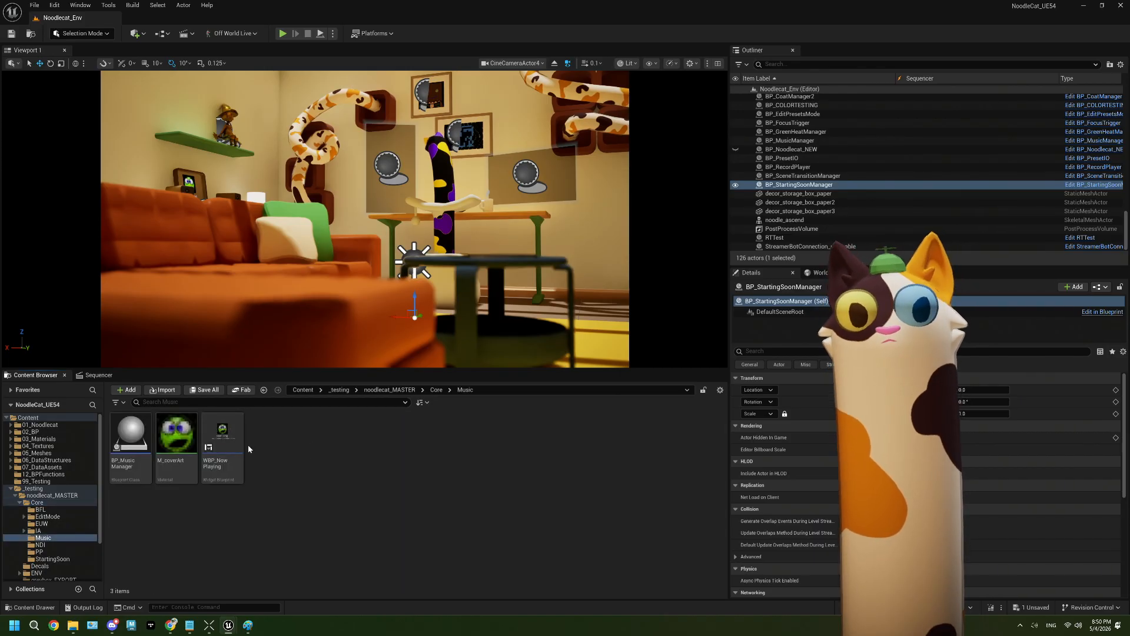
pyautogui.doubleClick(133, 447)
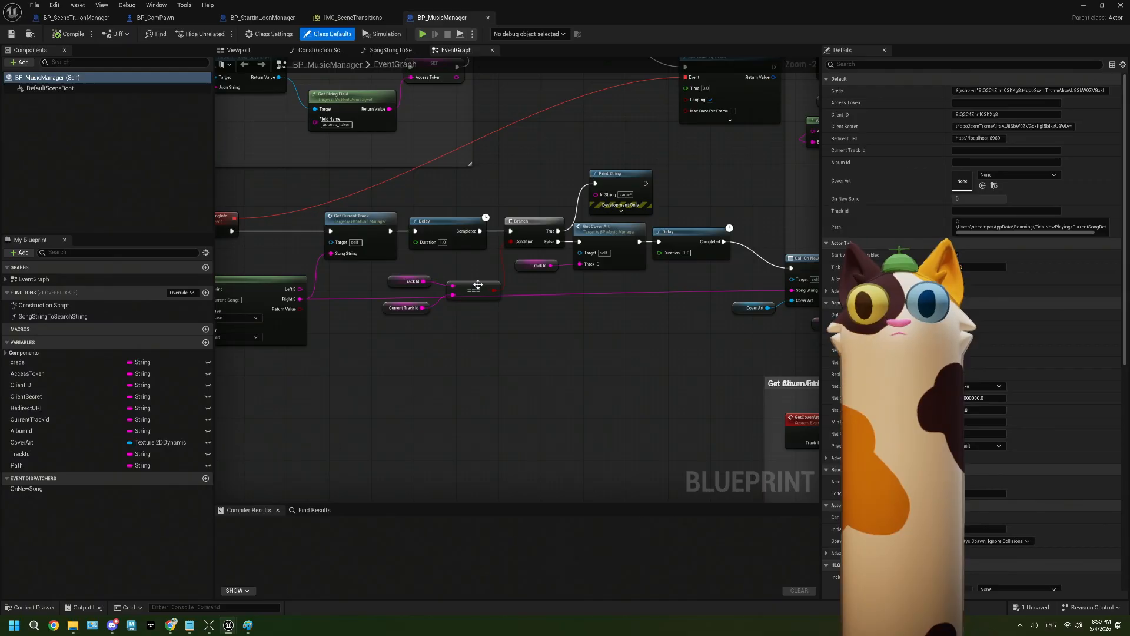
# Delete the Print String node wired to the Branch's True output in BP_MusicManager's event graph
pyautogui.click(478, 285)
pyautogui.scroll(1, 549, 369)
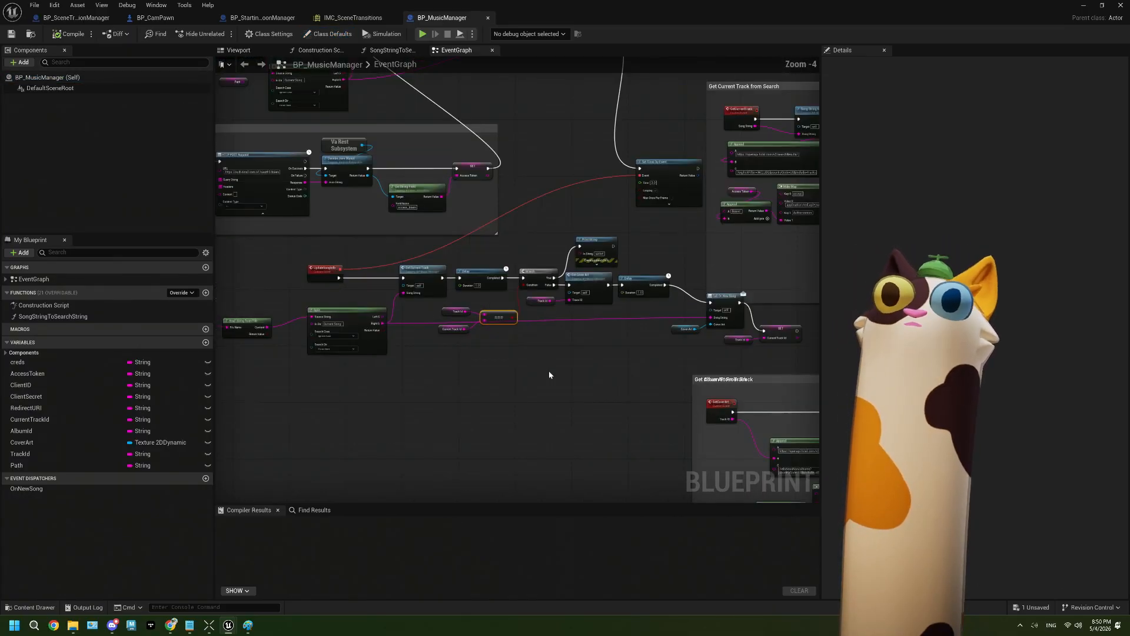
pyautogui.moveTo(548, 370); pyautogui.dragTo(382, 430, button='right')
pyautogui.click(468, 214)
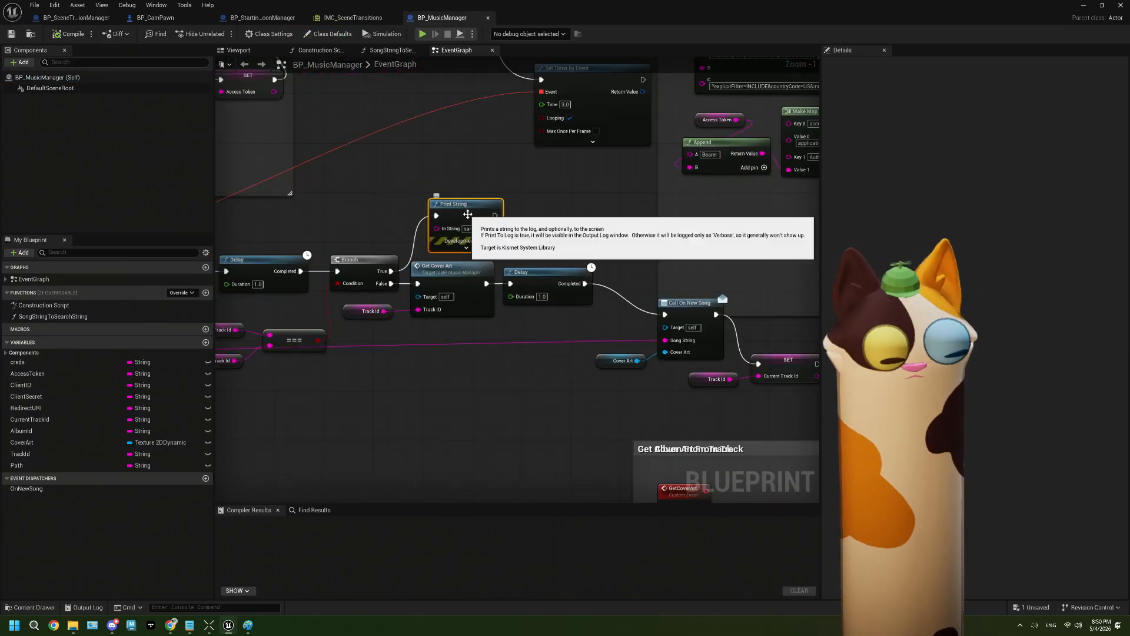
pyautogui.scroll(-5, 534, 351)
pyautogui.scroll(4, 496, 278)
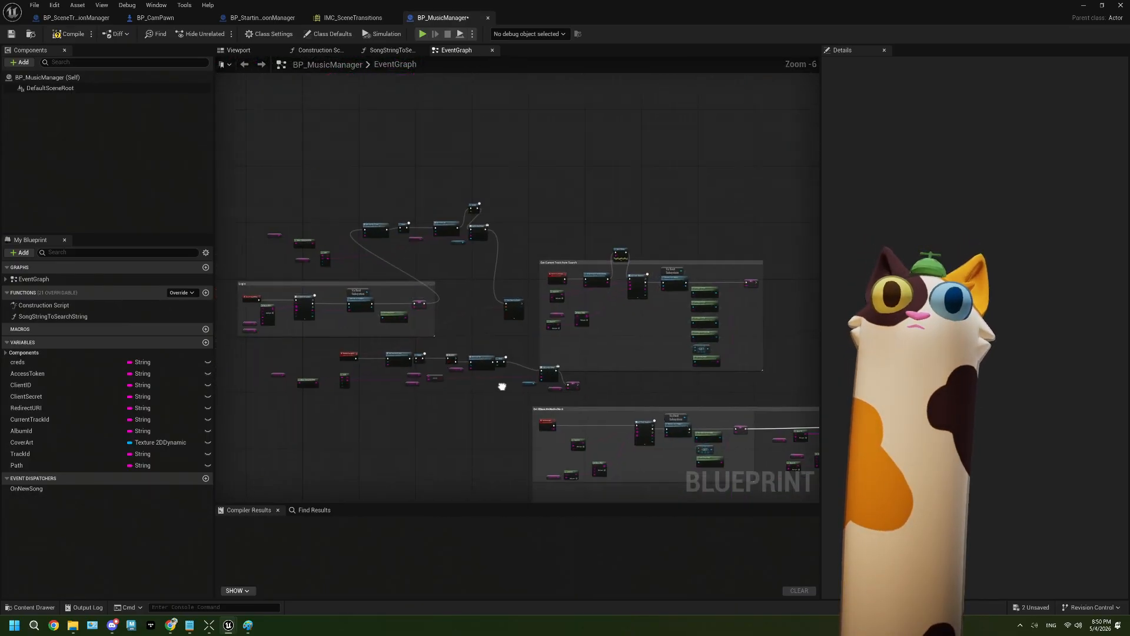
# Replace the Print String in Get Current Track from Search with a direct execution link to HTTP GET Request, then compile and close BP_MusicManager
pyautogui.moveTo(424, 282); pyautogui.dragTo(824, 255, button='right')
pyautogui.scroll(-3, 565, 287)
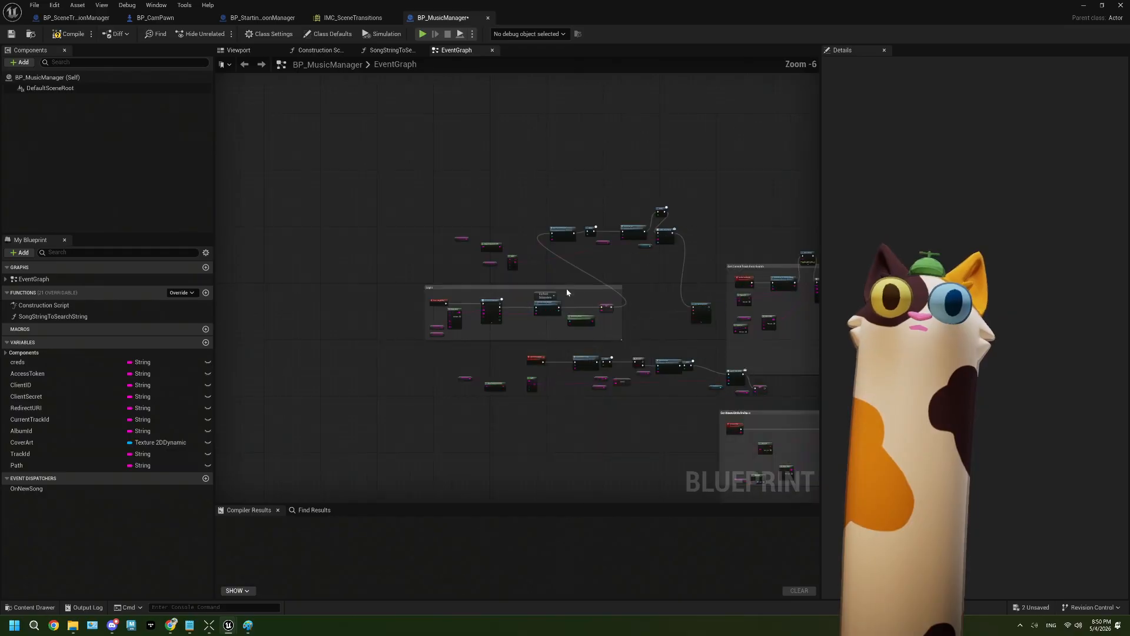
pyautogui.moveTo(694, 302); pyautogui.dragTo(321, 347, button='right')
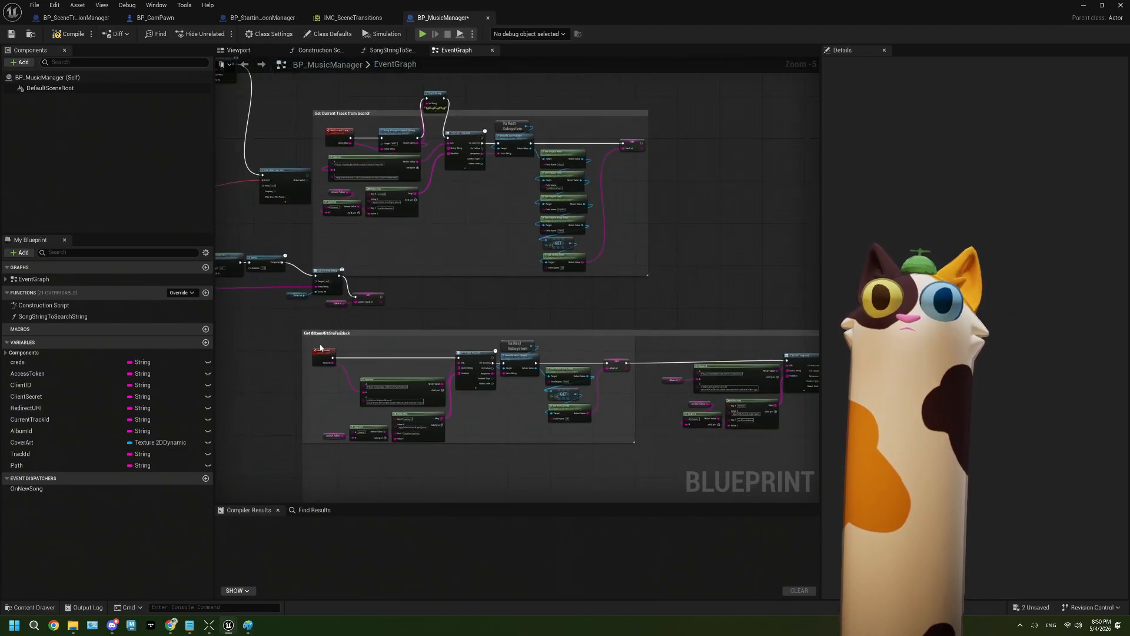
pyautogui.scroll(3, 405, 178)
pyautogui.click(455, 150)
pyautogui.press('Delete')
pyautogui.moveTo(423, 233); pyautogui.dragTo(484, 233)
pyautogui.click(56, 34)
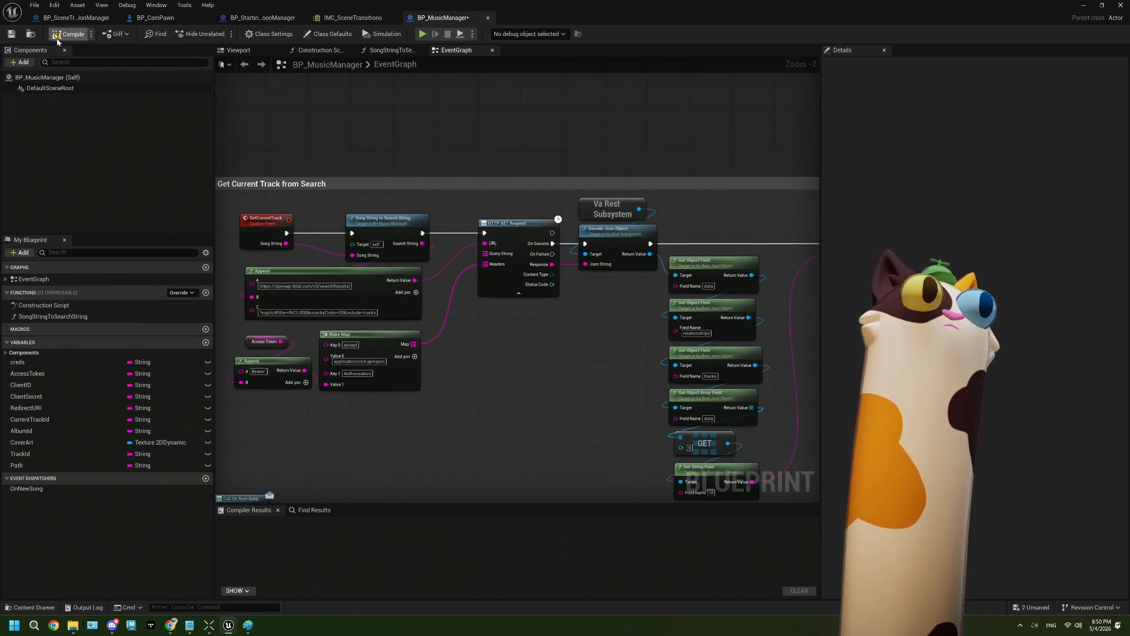
pyautogui.click(487, 18)
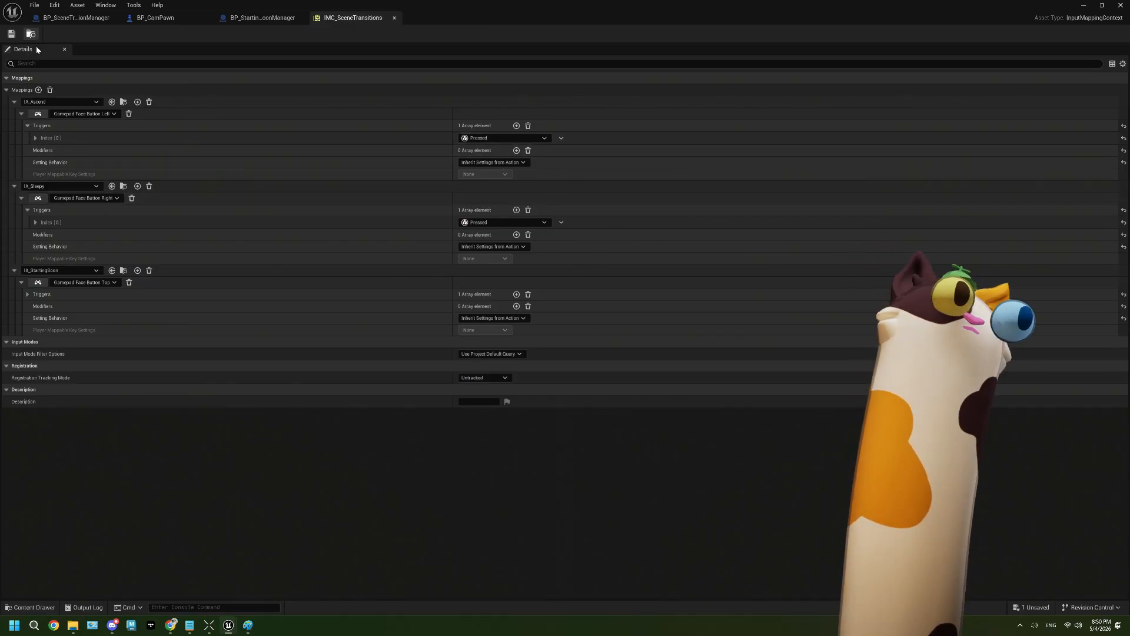
# Save the IMC_SceneTransitions mapping context and close the asset check message log
pyautogui.click(12, 34)
pyautogui.click(954, 24)
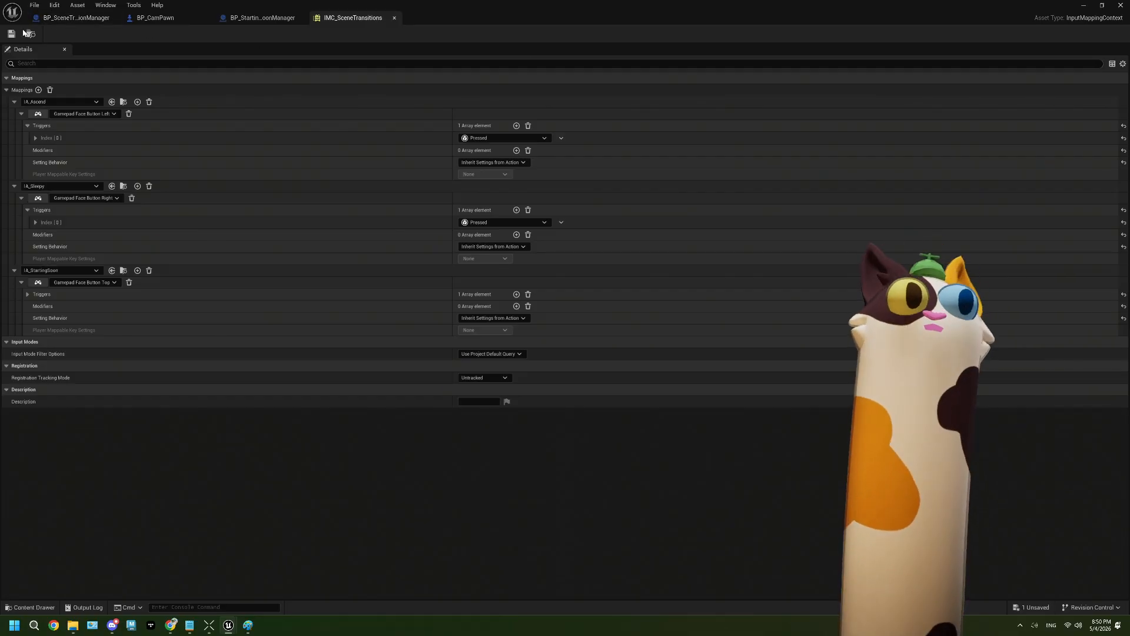
pyautogui.hotkey('ctrl', 's')
pyautogui.click(967, 22)
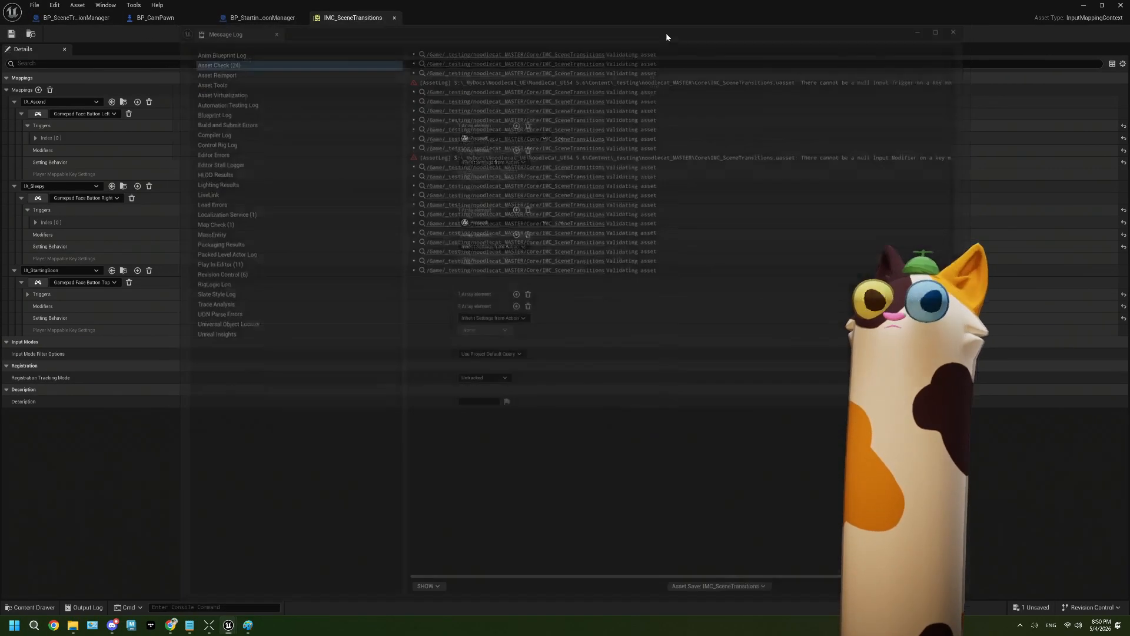
# Check BP_StartingSoonManager's event graph, then return to the Noodlecat_Env level and play it to test the starting-soon input
pyautogui.click(263, 18)
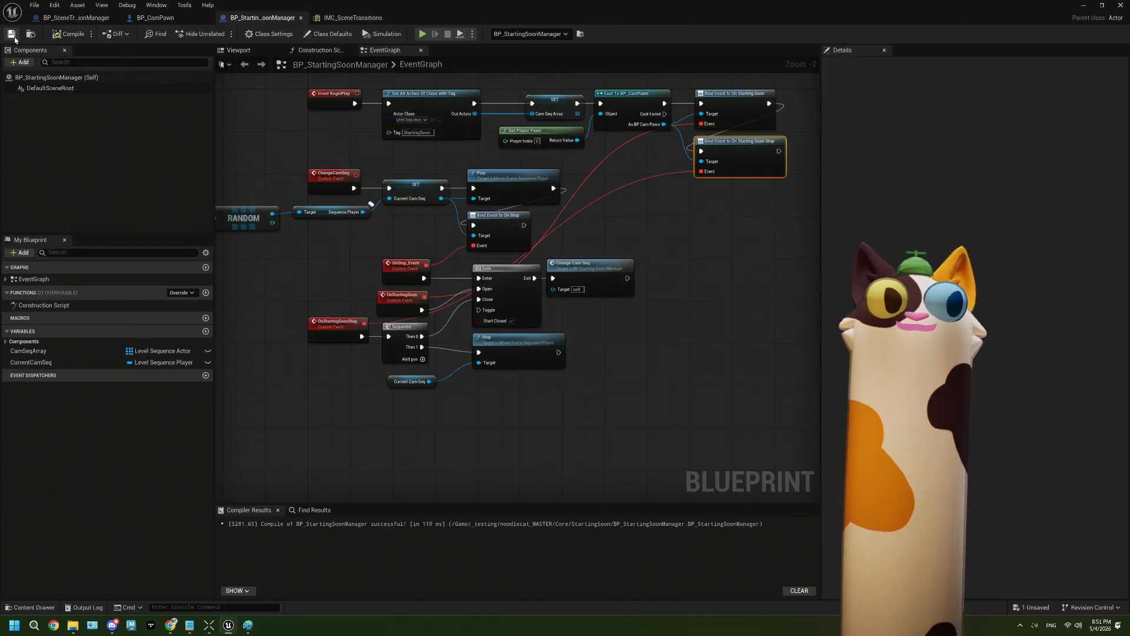
pyautogui.click(1083, 6)
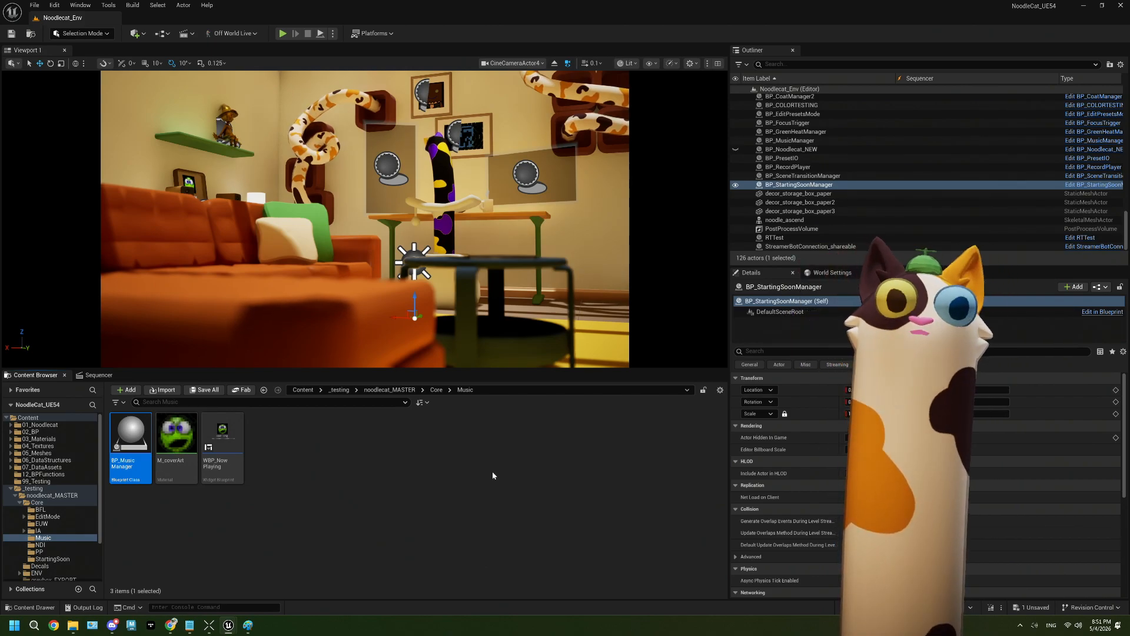
pyautogui.click(492, 473)
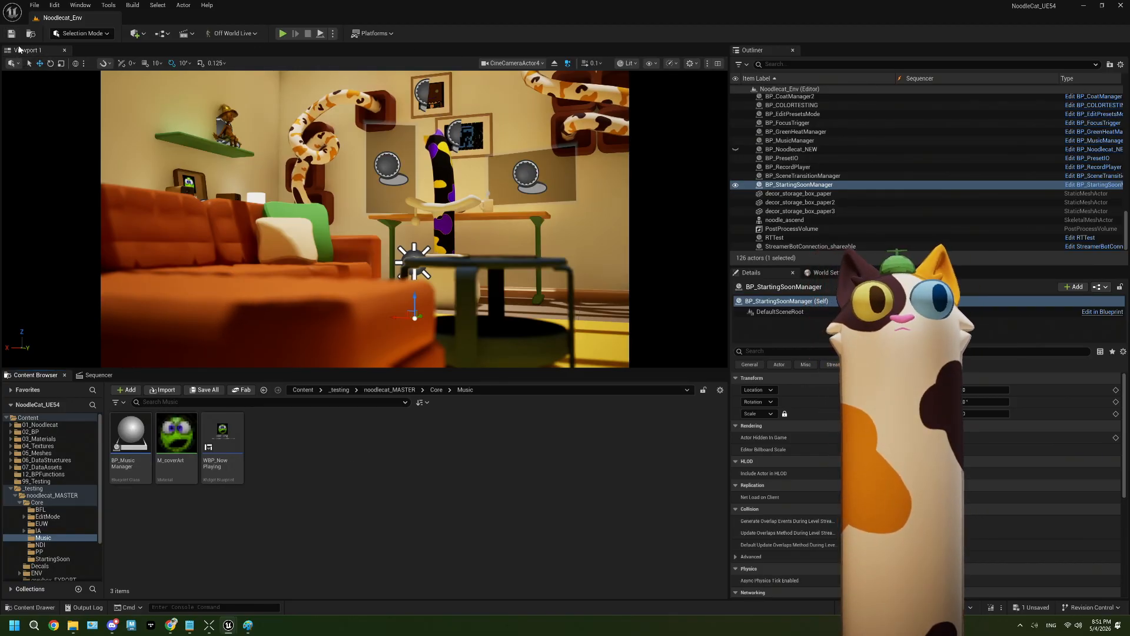
pyautogui.click(283, 34)
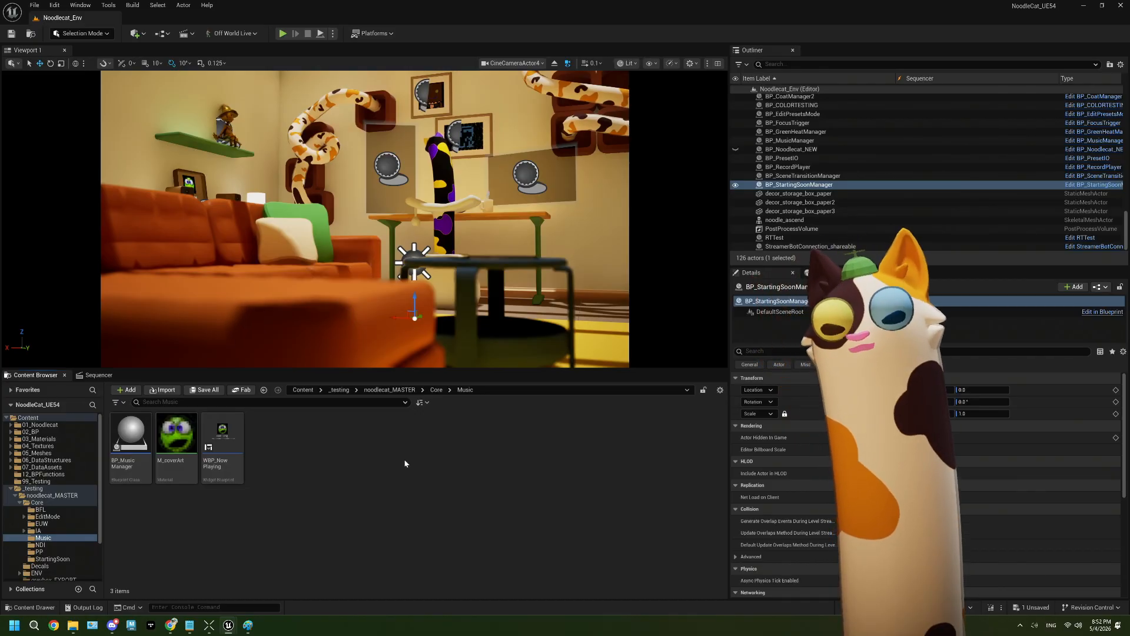
# Open IMC_SceneTransitions from the Core folder, map IA_StartingSoon to the Slash key, and save the asset
pyautogui.click(437, 390)
pyautogui.scroll(-2, 427, 493)
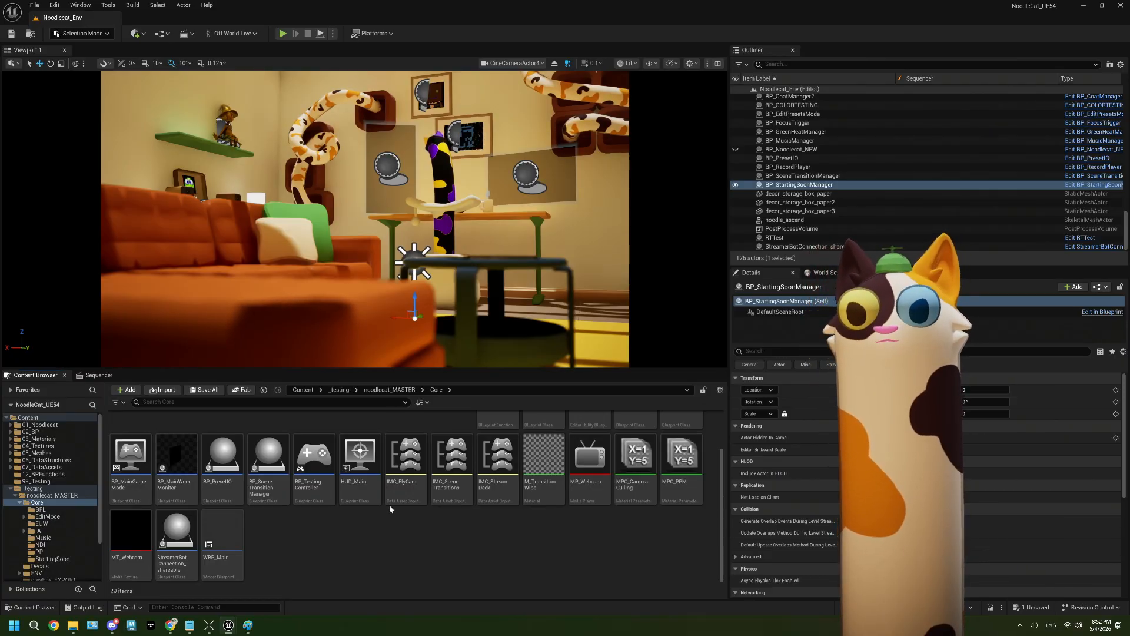
pyautogui.doubleClick(451, 462)
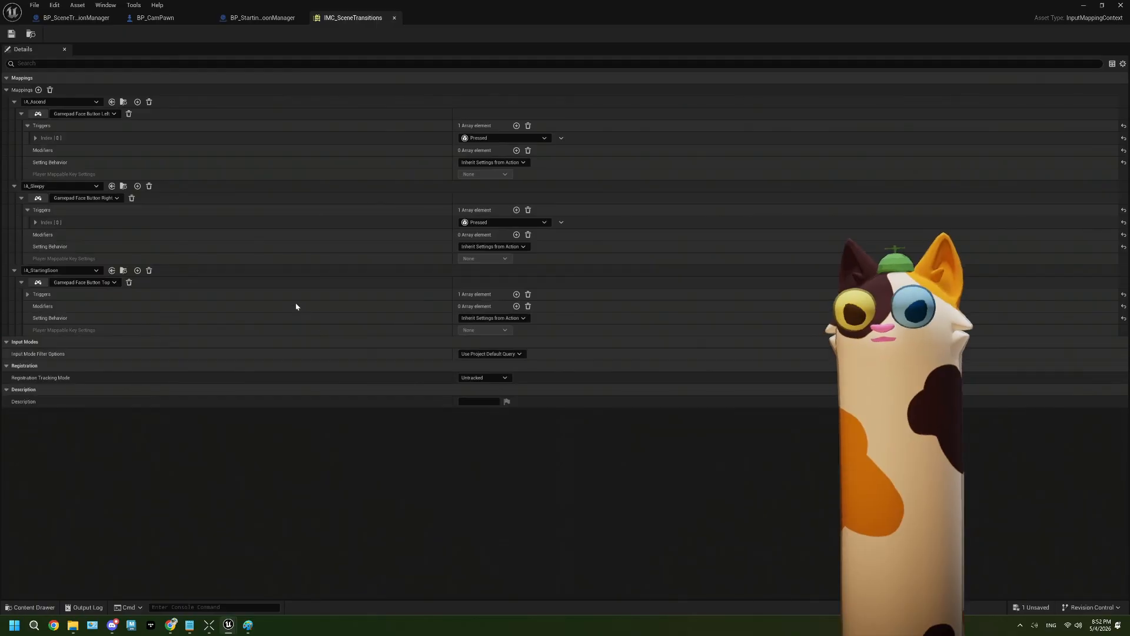
pyautogui.click(75, 284)
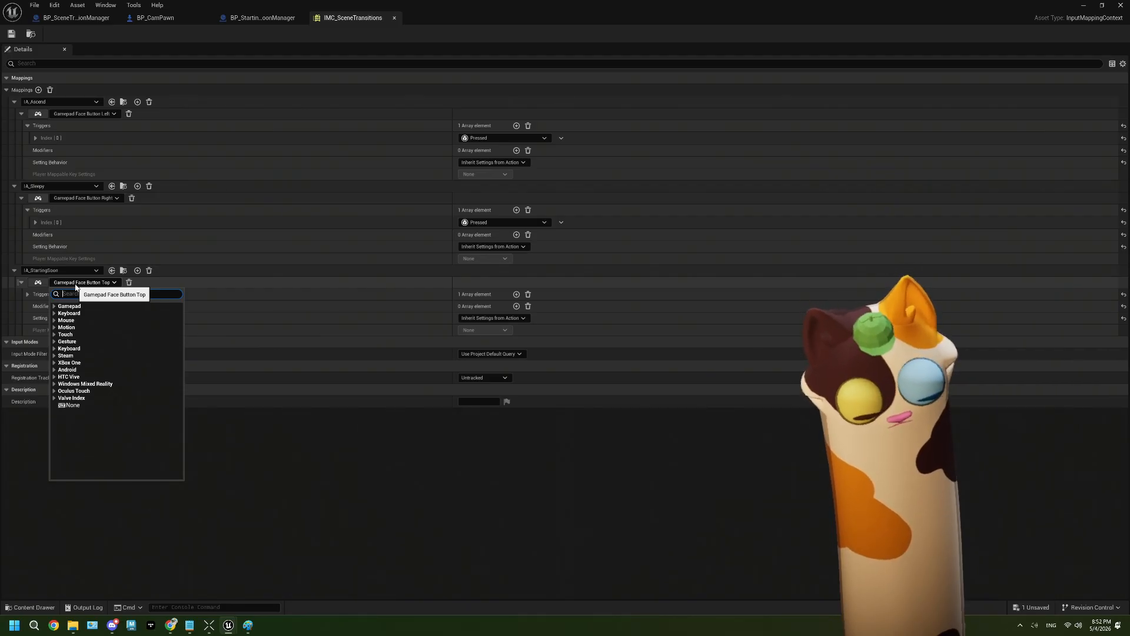
pyautogui.write('/')
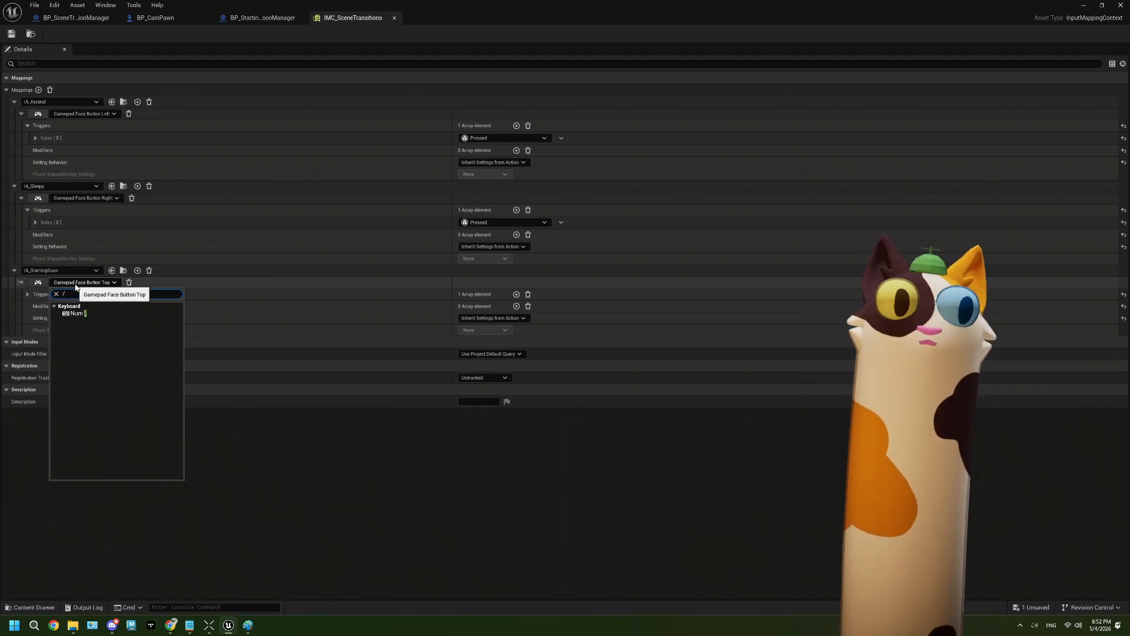
pyautogui.click(204, 397)
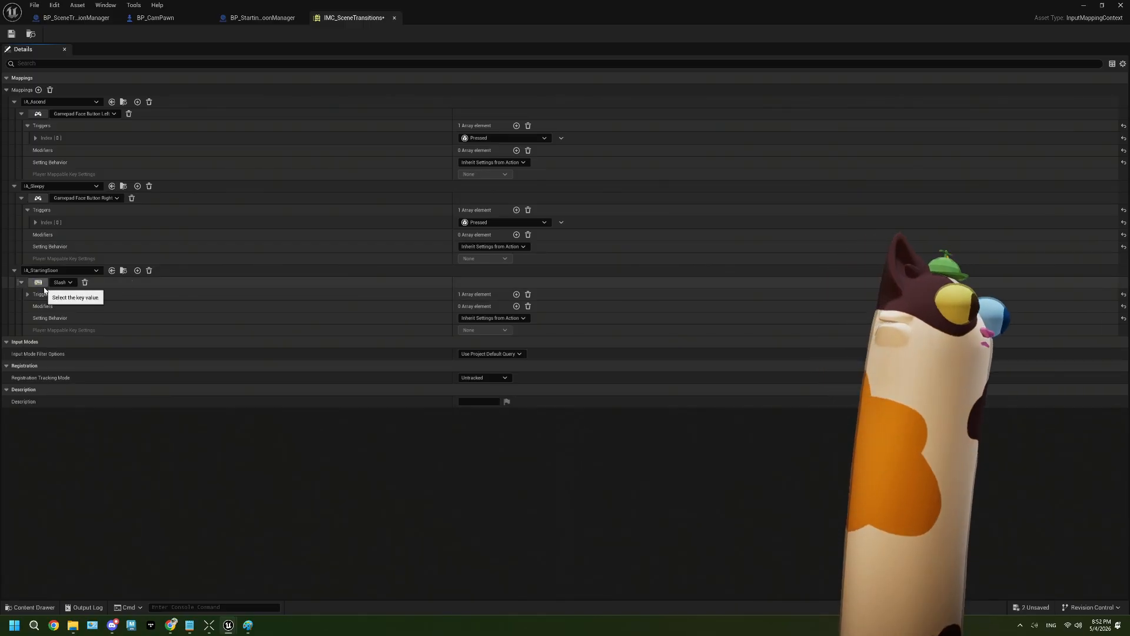
pyautogui.click(12, 33)
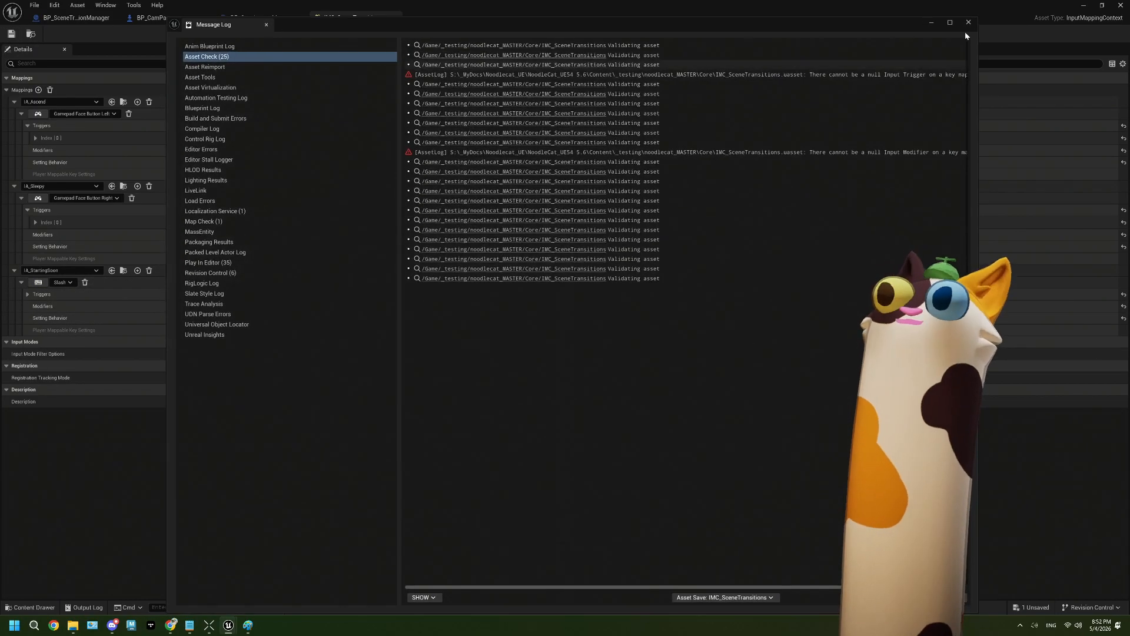
pyautogui.click(968, 22)
# Play the Noodlecat_Env level to test the remapped starting-soon input, then stop the session and close the message log
pyautogui.click(1084, 5)
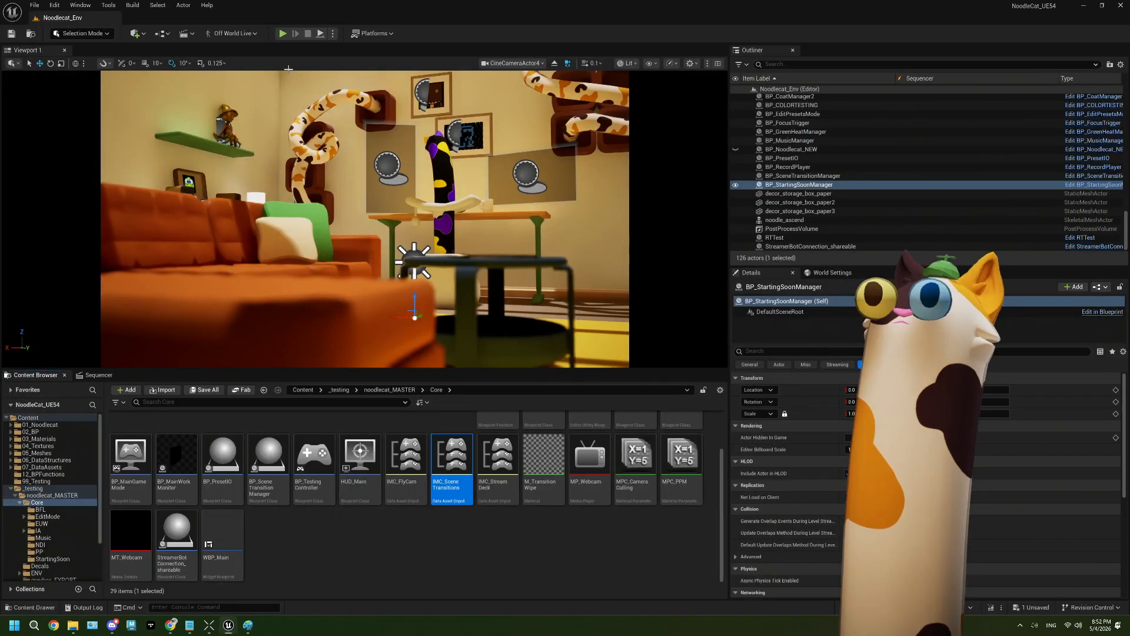
pyautogui.click(283, 34)
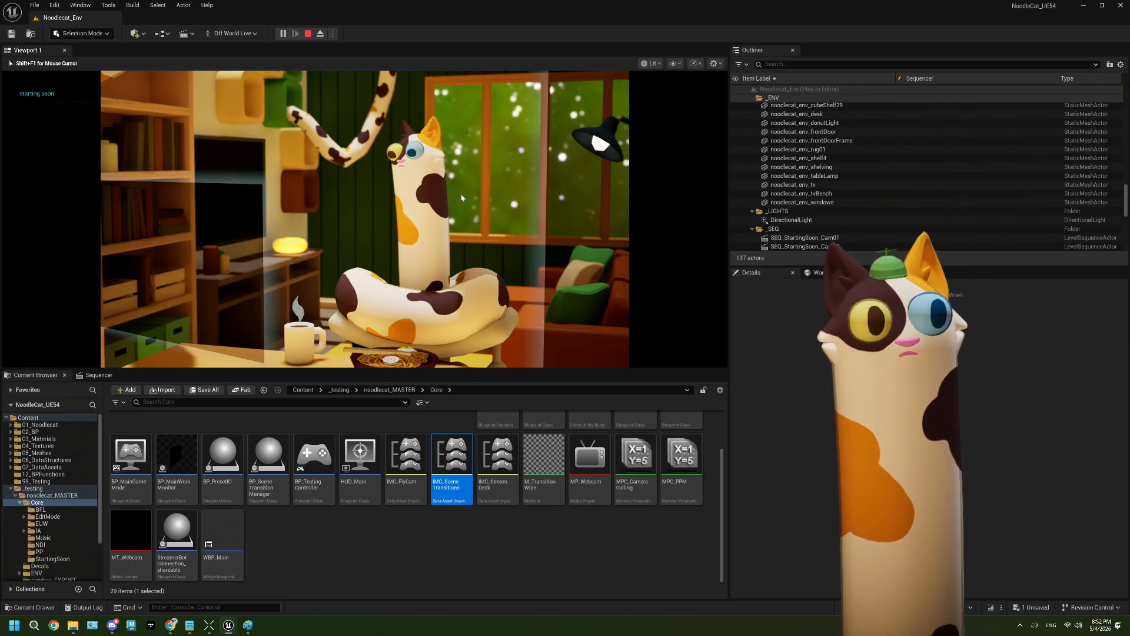
pyautogui.press('Escape')
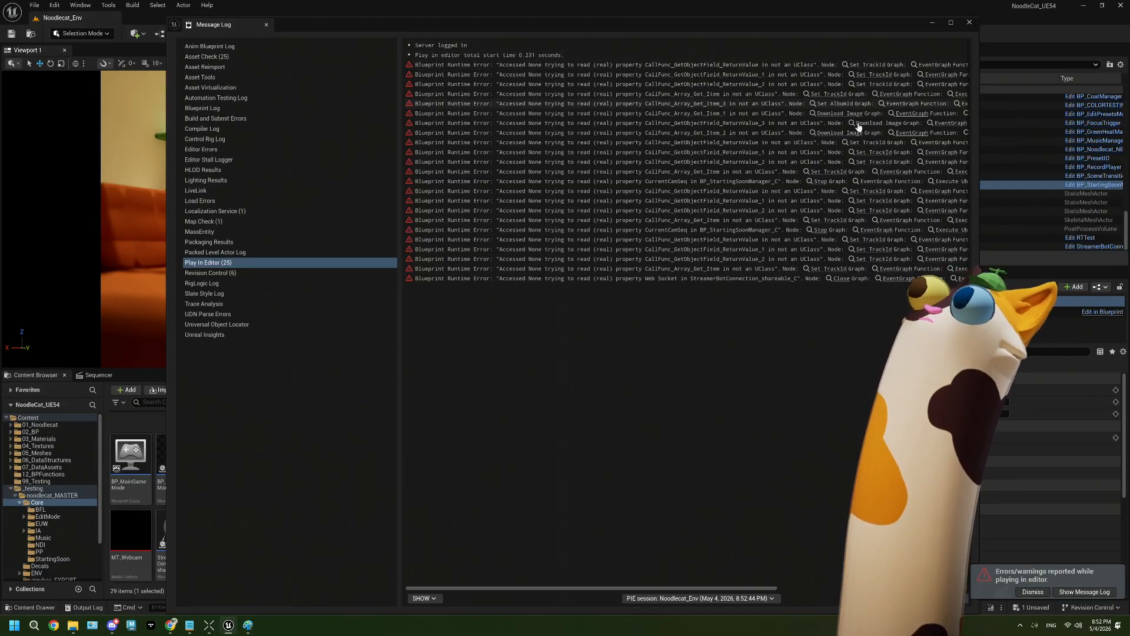
pyautogui.click(970, 22)
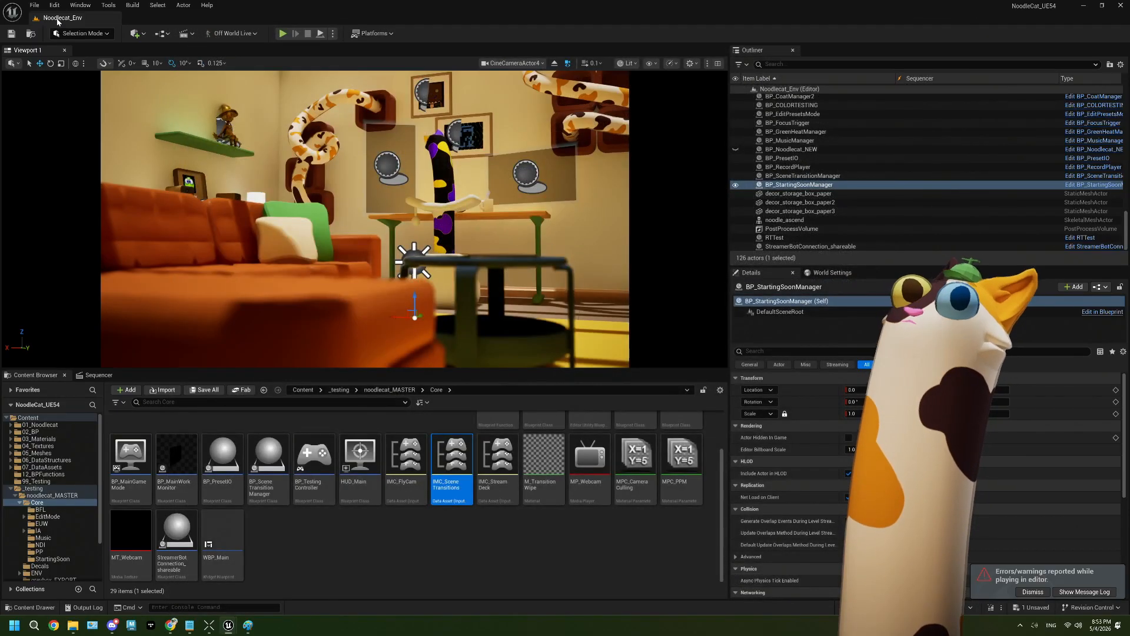
# Look through the level's starting-soon sequences and cameras in the outliner and select CineCameraActor4
pyautogui.click(467, 521)
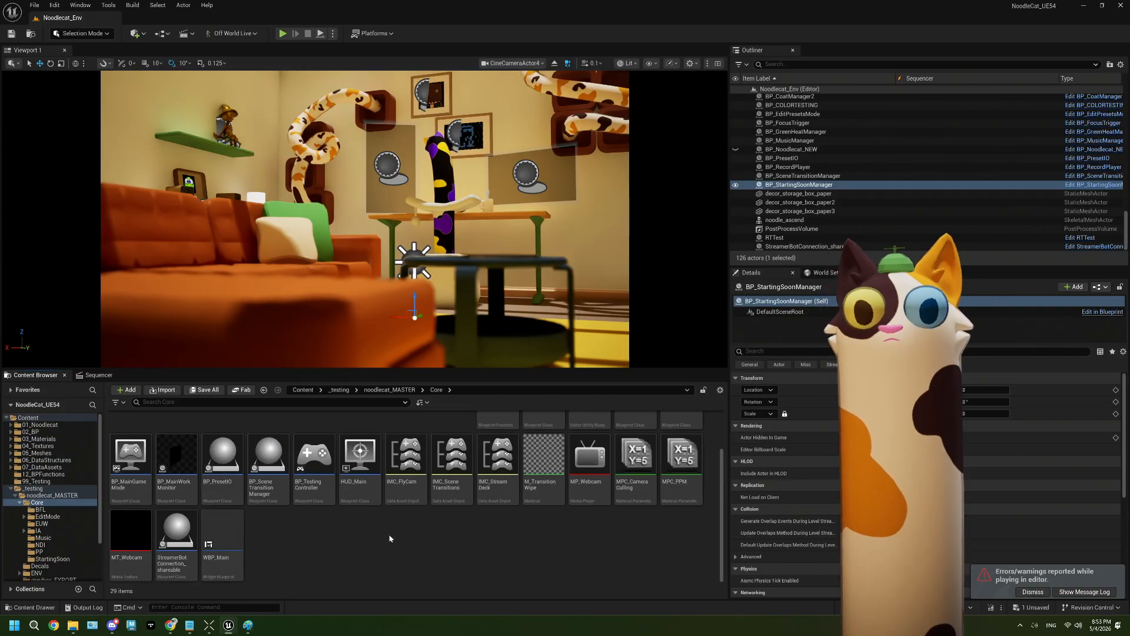
pyautogui.scroll(2, 389, 530)
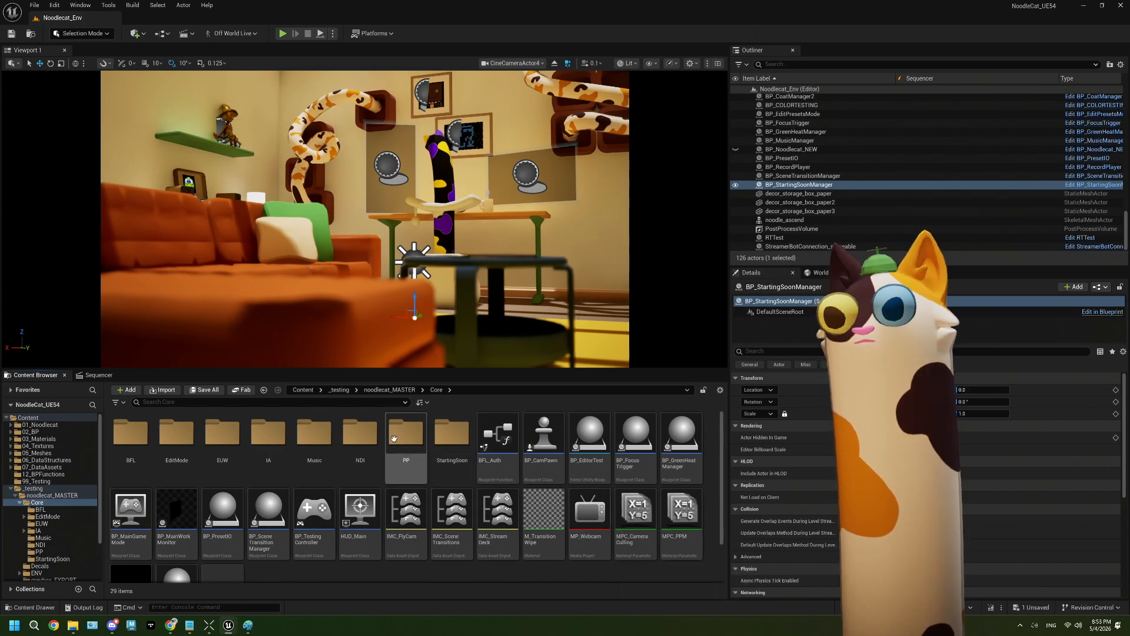
pyautogui.scroll(10, 945, 202)
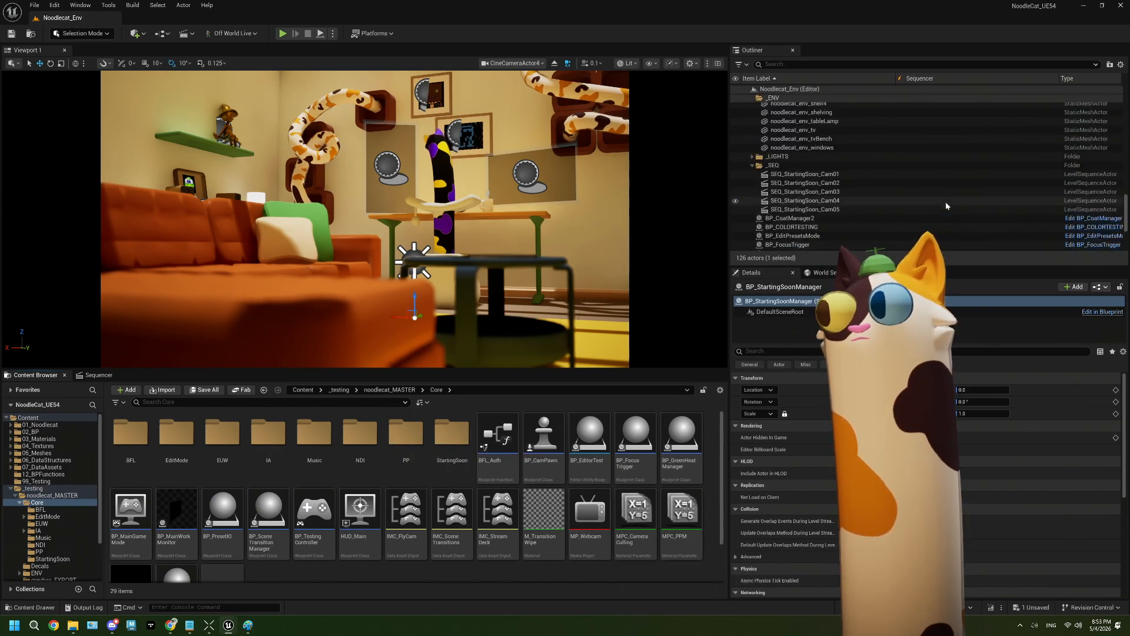
pyautogui.scroll(3, 945, 201)
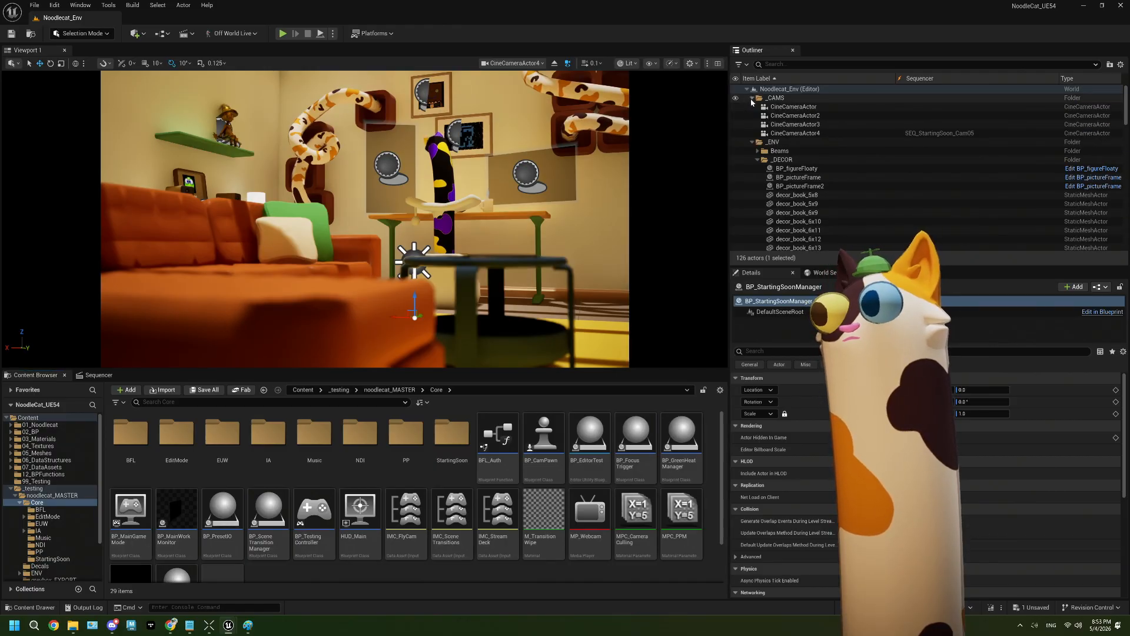
pyautogui.click(954, 134)
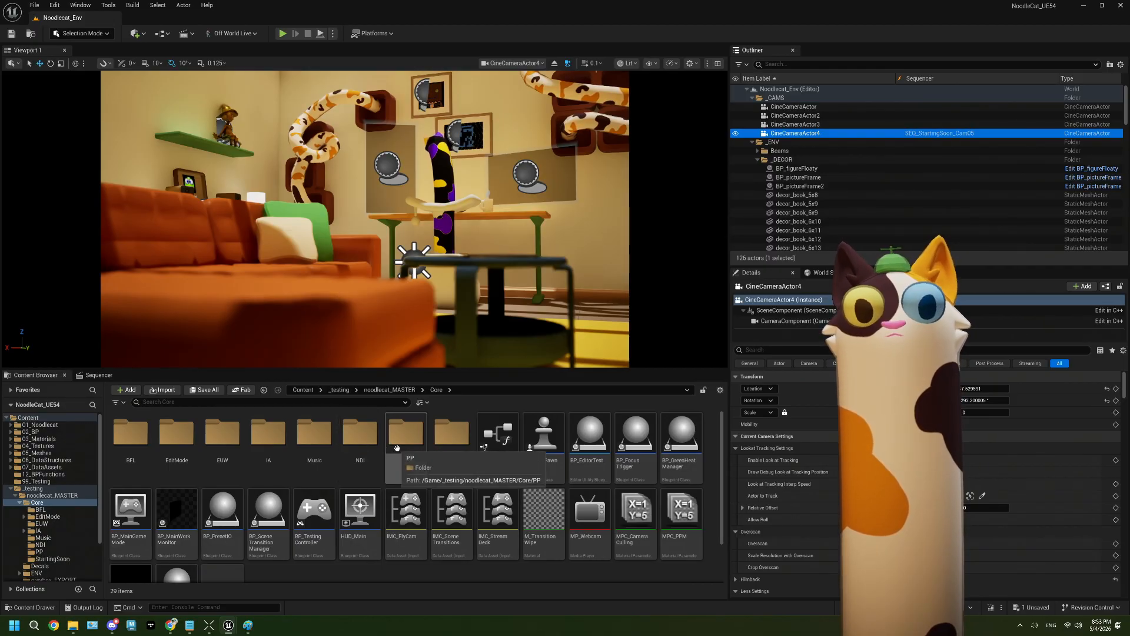
# Open BP_StartingSoonManager from the StartingSoon folder and examine how its event graph picks, plays and stops the camera sequences
pyautogui.doubleClick(452, 434)
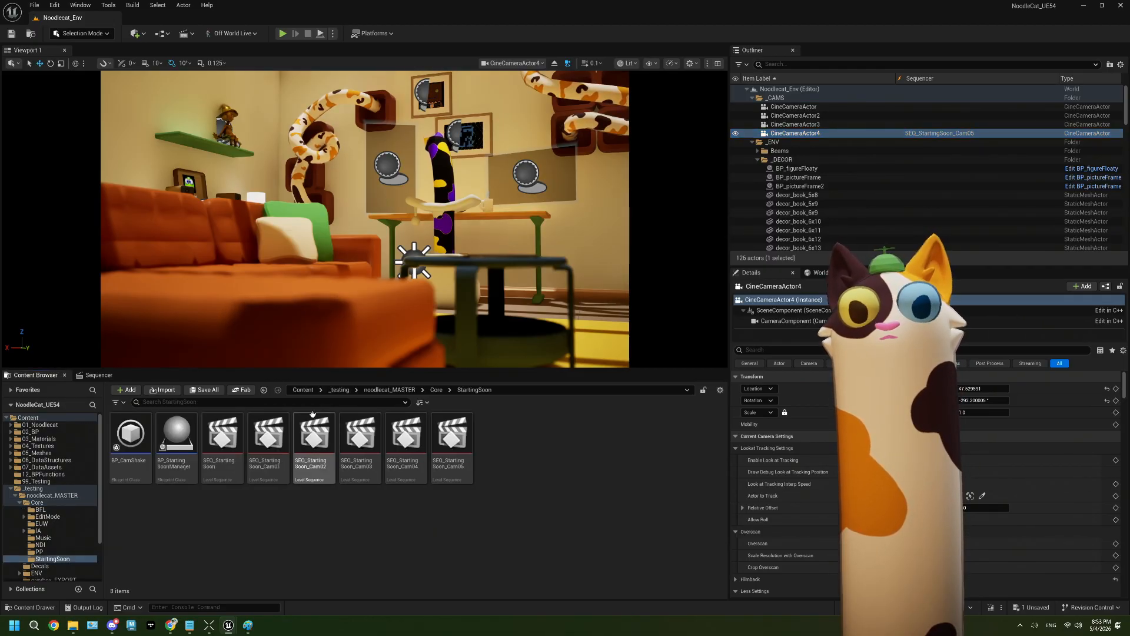
pyautogui.doubleClick(177, 439)
pyautogui.moveTo(521, 280)
pyautogui.mouseDown(button='right')
pyautogui.moveTo(554, 266)
pyautogui.moveTo(504, 271)
pyautogui.mouseUp(button='right')
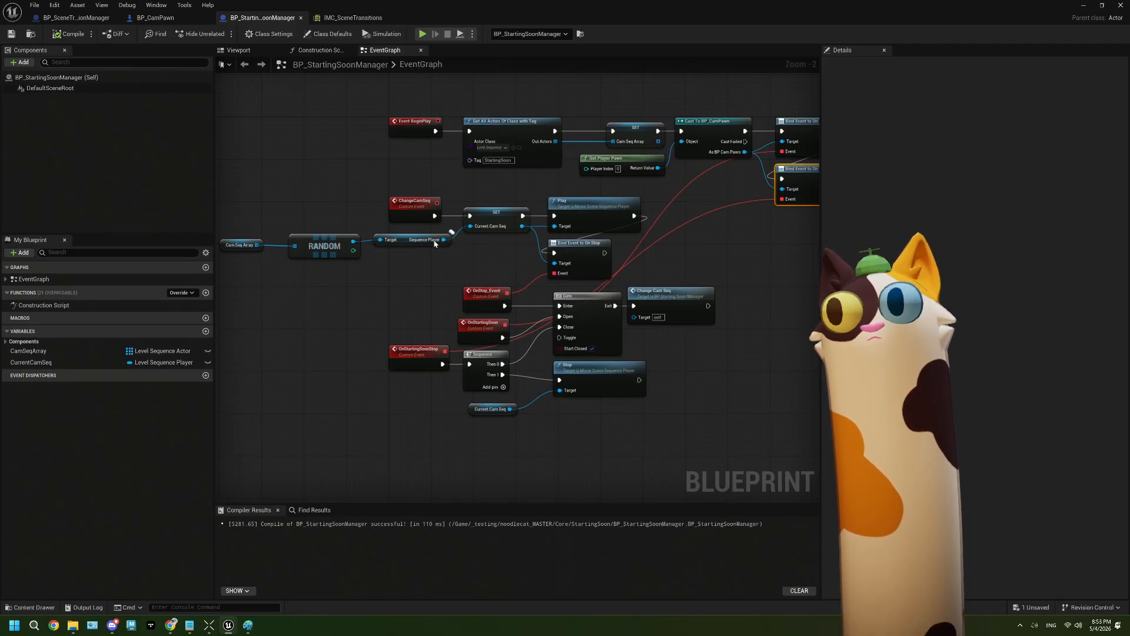
pyautogui.scroll(1, 465, 266)
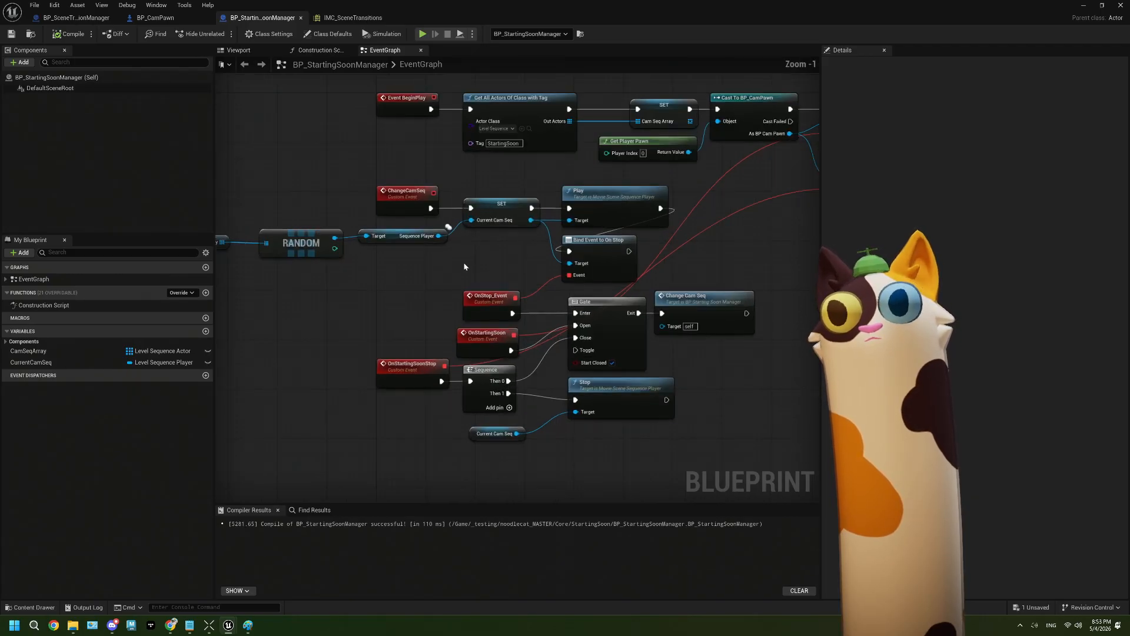
pyautogui.click(194, 25)
pyautogui.click(231, 20)
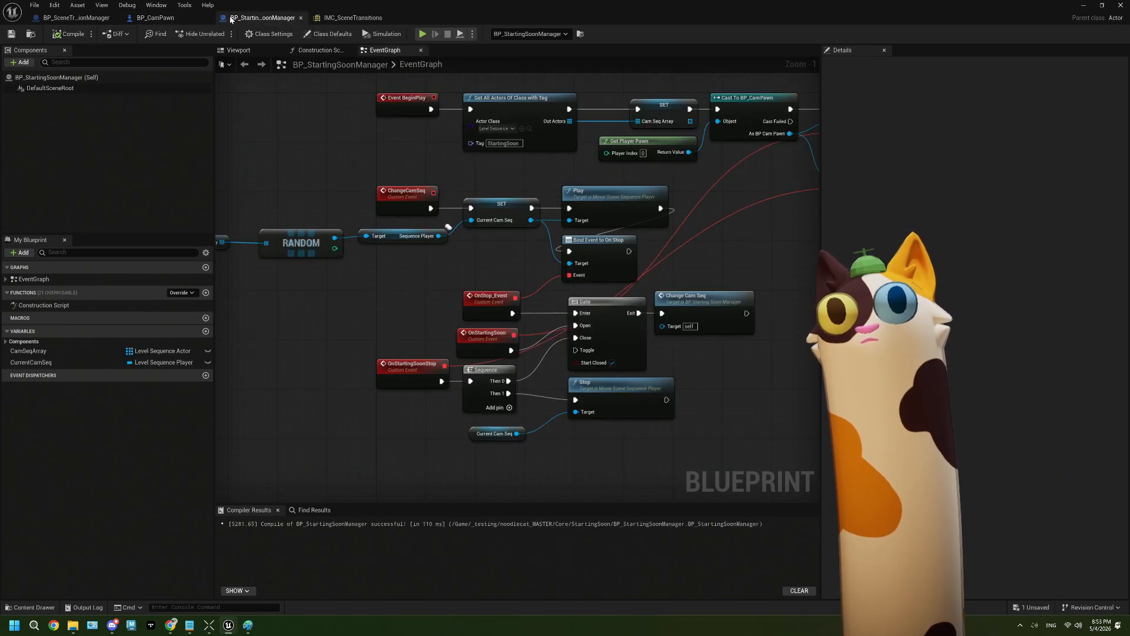
# Delete the "starting soon" Print String after Call On Starting Soon in BP_CamPawn, then compile and save the blueprint
pyautogui.click(171, 18)
pyautogui.click(713, 293)
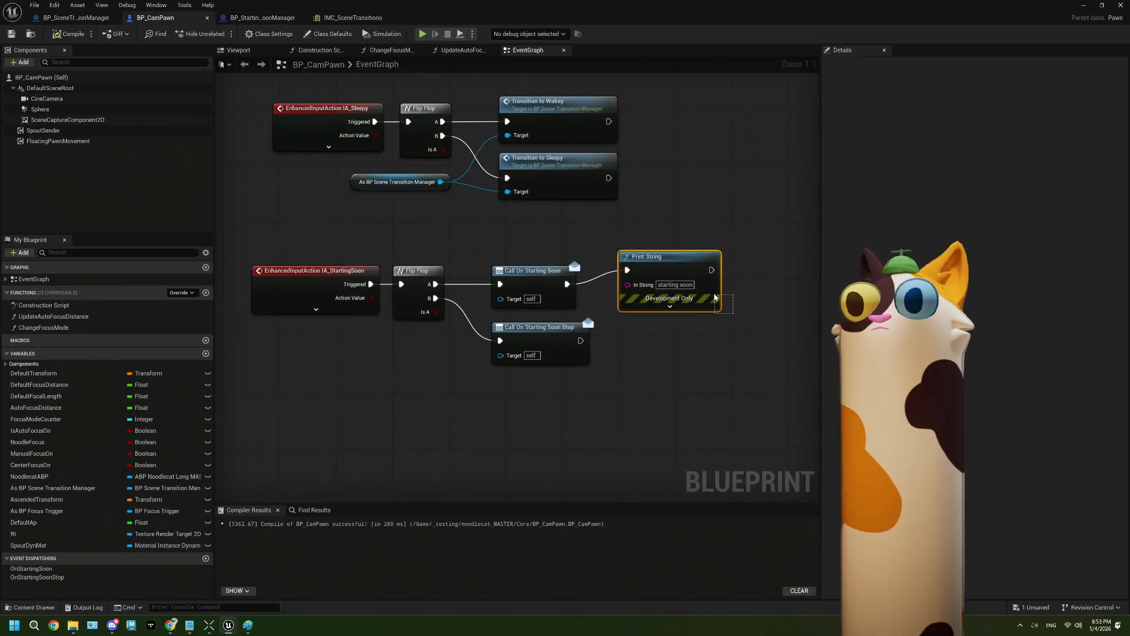
pyautogui.press('Delete')
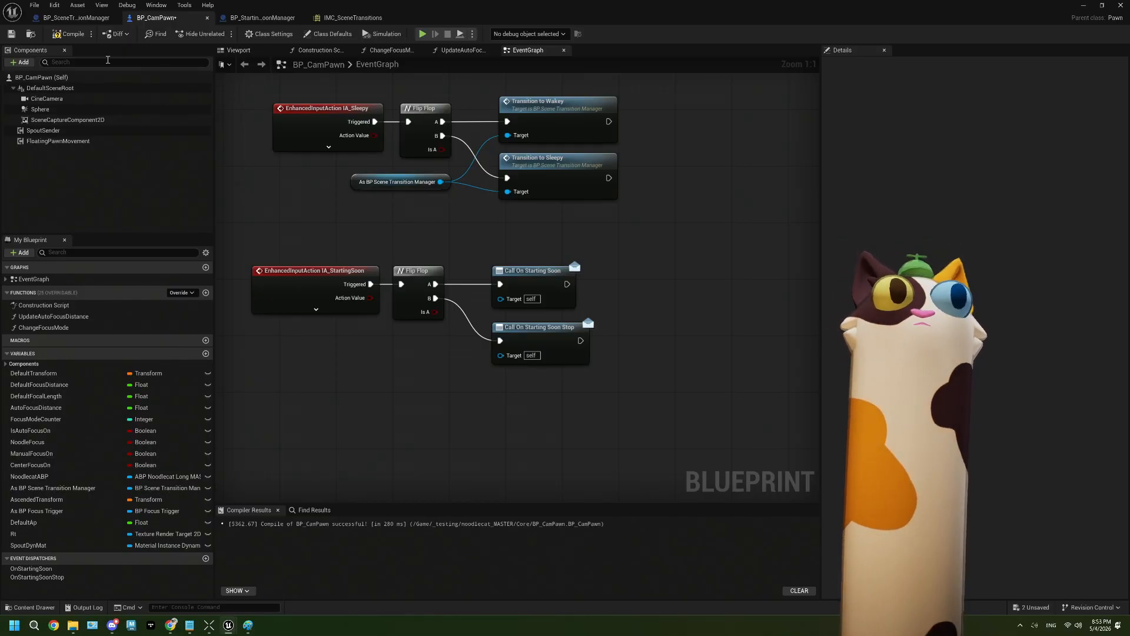
pyautogui.click(12, 34)
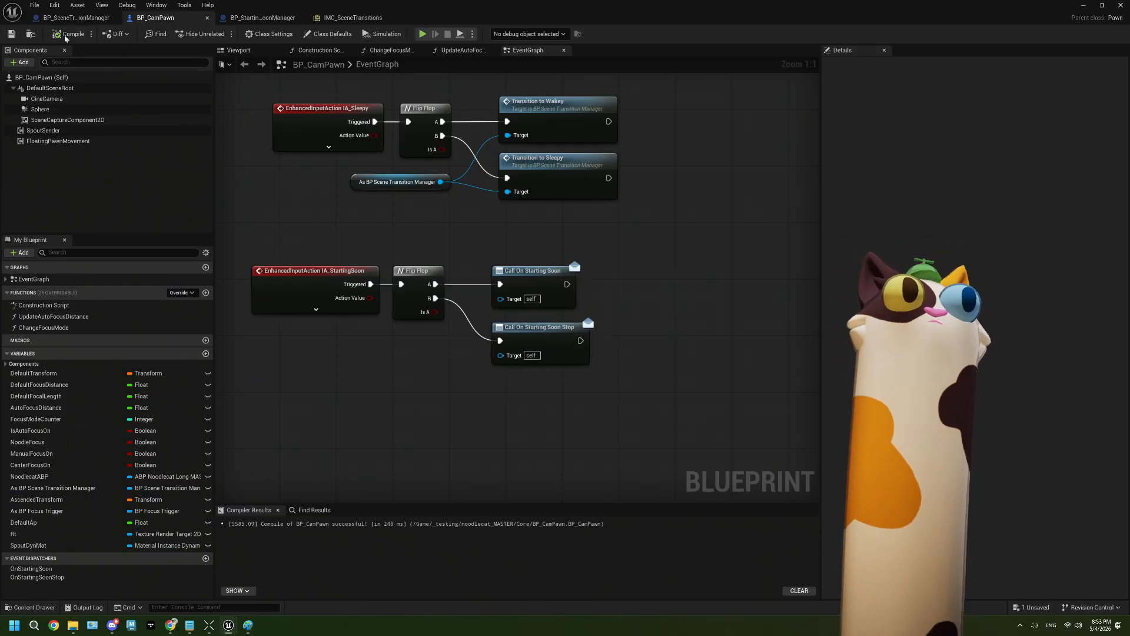
# Open BP_StartingSoonManager's event graph and move the OnStartingSoon event away from the Gate to make room for another node
pyautogui.click(263, 18)
pyautogui.moveTo(497, 254); pyautogui.dragTo(380, 178, button='right')
pyautogui.moveTo(634, 184); pyautogui.dragTo(528, 255, button='right')
pyautogui.moveTo(426, 294); pyautogui.dragTo(580, 229, button='right')
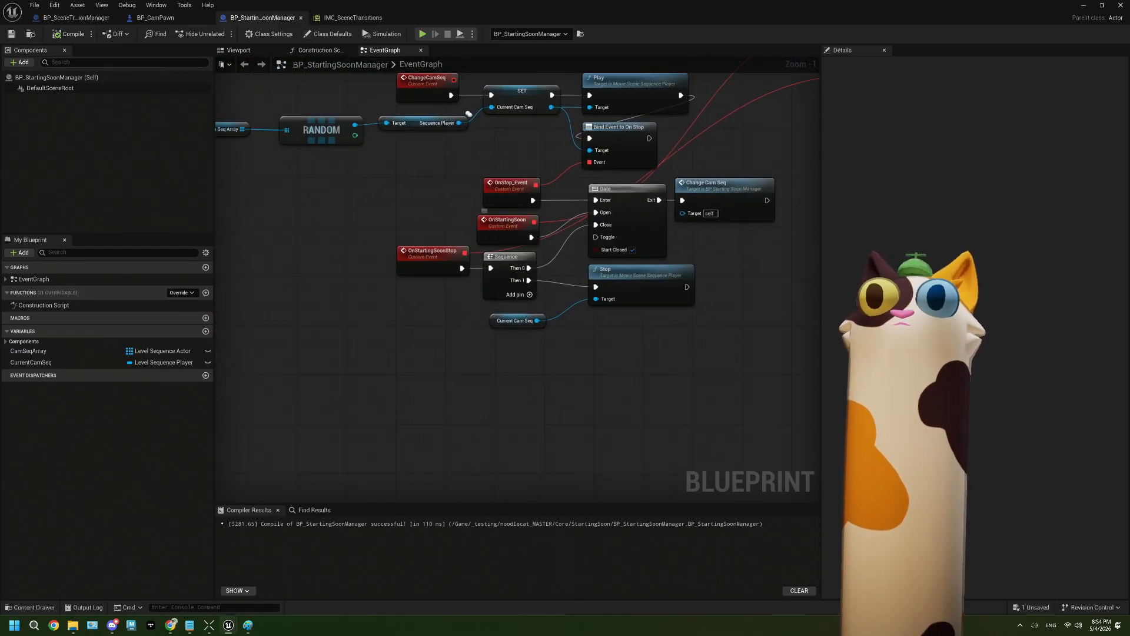
pyautogui.moveTo(504, 225); pyautogui.dragTo(614, 213, button='right')
pyautogui.moveTo(613, 213); pyautogui.dragTo(400, 232)
# Insert the copied "starting soon" Print String between the OnStartingSoon event and the Gate's Open input, then compile the blueprint
pyautogui.hotkey('ctrl', 'v')
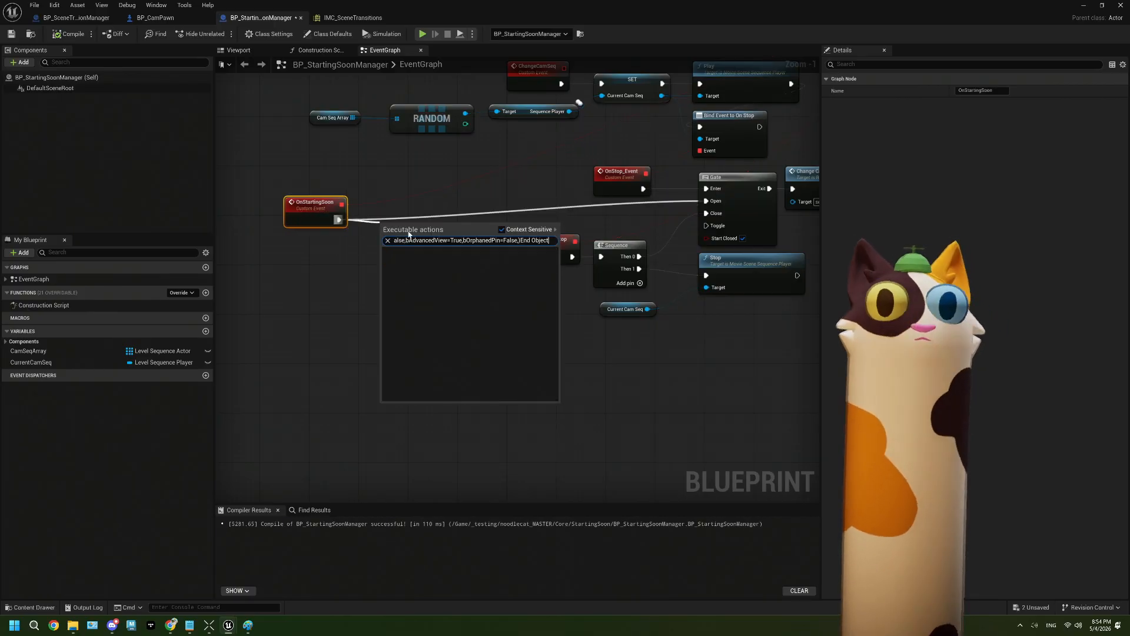
pyautogui.click(377, 249)
pyautogui.hotkey('ctrl', 'v')
pyautogui.moveTo(338, 219); pyautogui.dragTo(386, 263)
pyautogui.moveTo(460, 263); pyautogui.dragTo(718, 202)
pyautogui.click(71, 34)
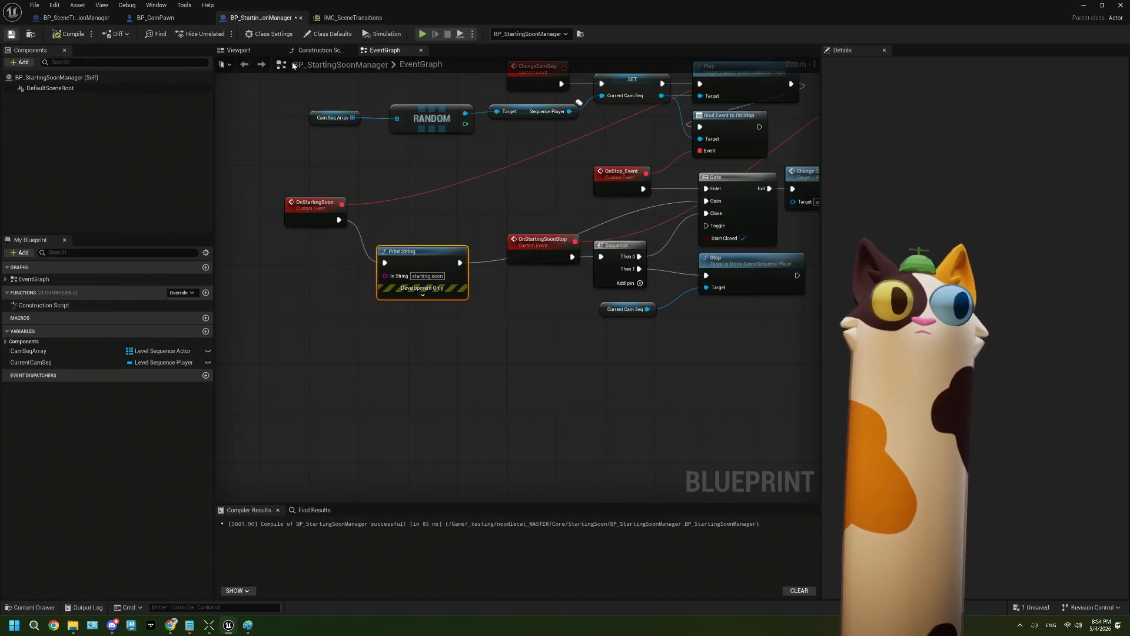
# Play the Noodlecat_Env level to check for the OnStartingSoon debug print, then stop the session and close the message log
pyautogui.click(1082, 6)
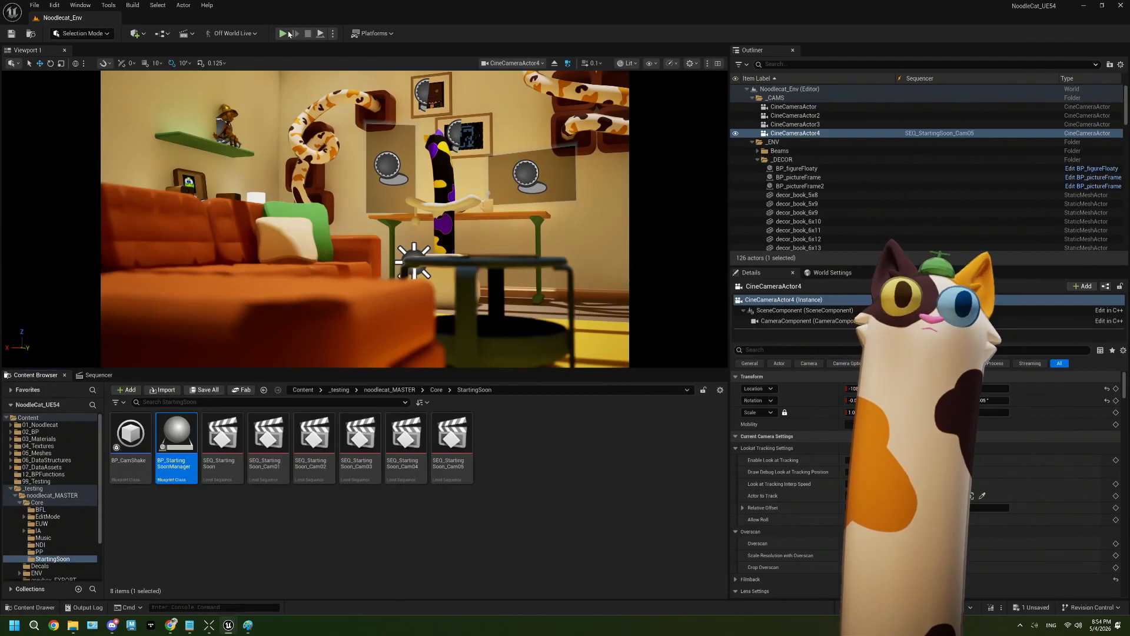
pyautogui.hotkey('alt', 'p')
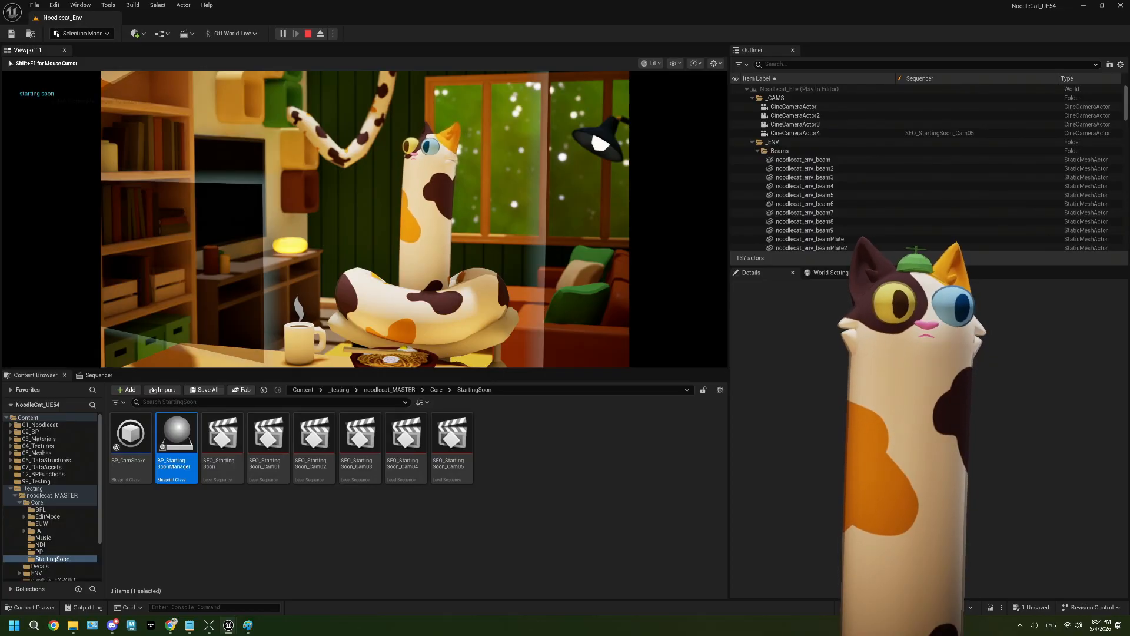
pyautogui.press('Escape')
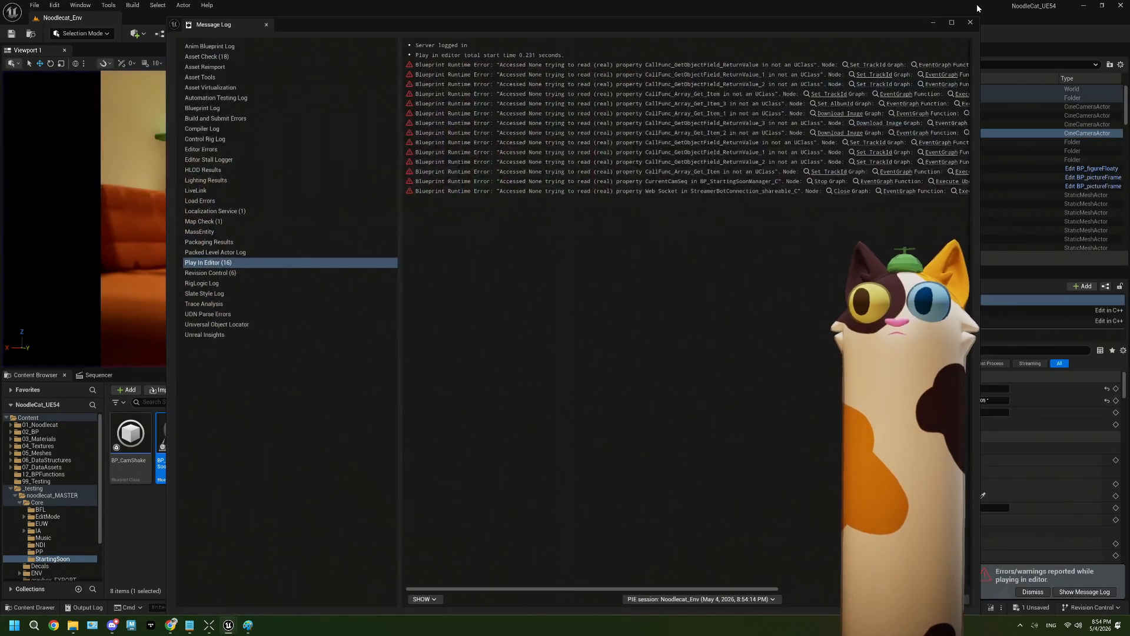
pyautogui.click(968, 24)
# Delete the Print String after OnStartingSoon in BP_StartingSoonManager and reconnect the event directly to the Gate's Open input
pyautogui.doubleClick(173, 443)
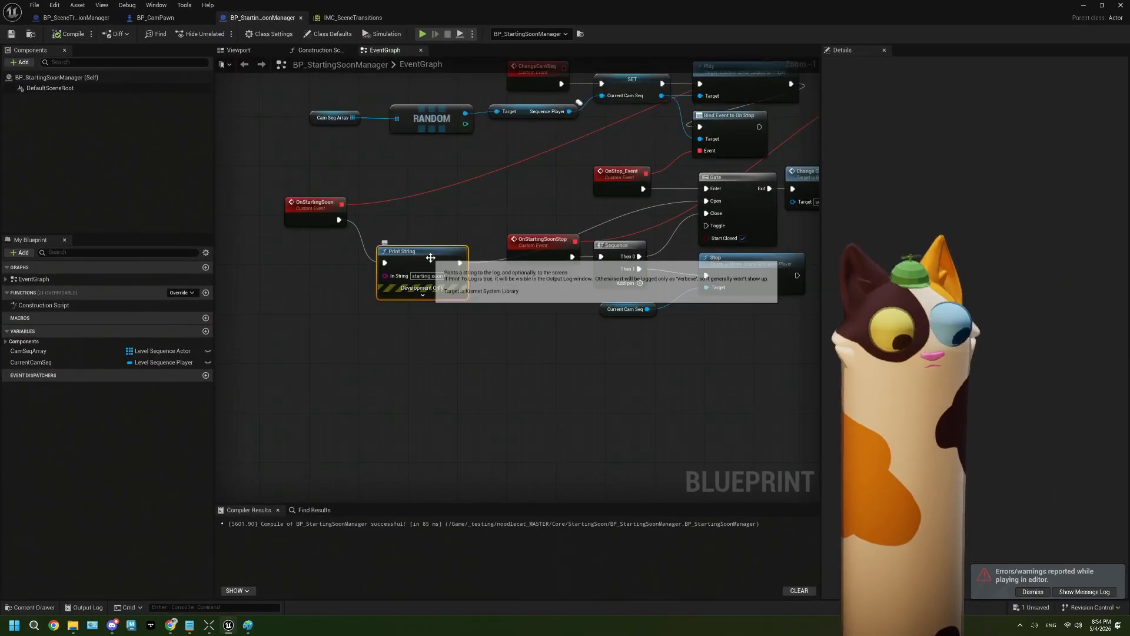
pyautogui.press('Delete')
pyautogui.moveTo(339, 220); pyautogui.dragTo(706, 200)
# Move the ChangeCamSeq event back and insert the copied Print String between it and the SET Current Cam Seq node
pyautogui.moveTo(815, 246); pyautogui.dragTo(599, 267, button='right')
pyautogui.moveTo(621, 209); pyautogui.dragTo(639, 211)
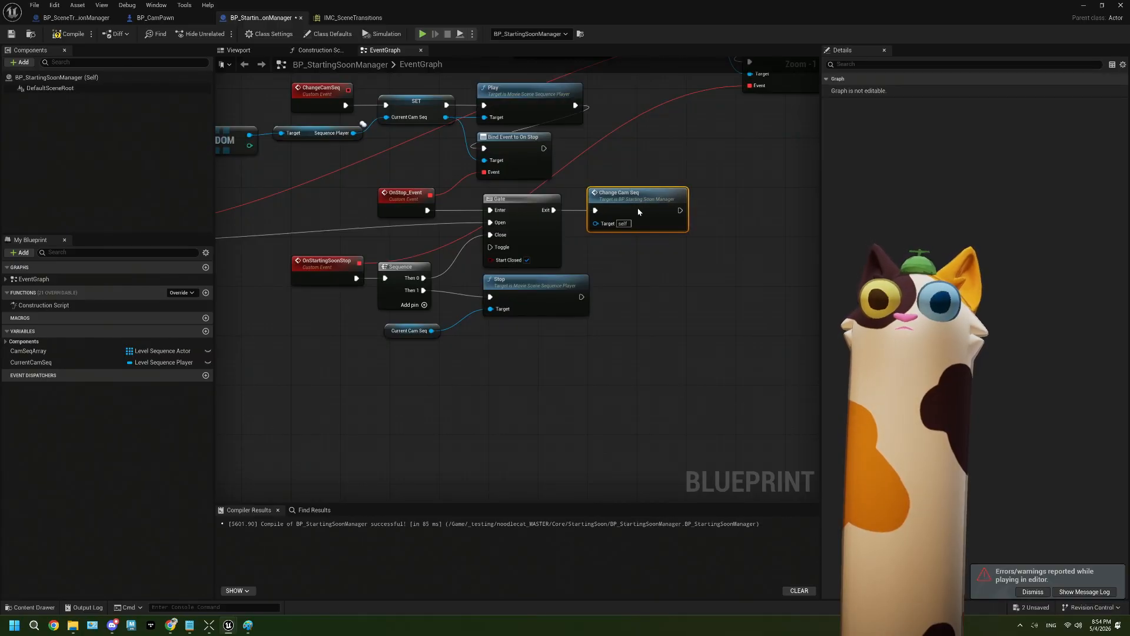
pyautogui.moveTo(639, 212); pyautogui.dragTo(515, 191, button='right')
pyautogui.moveTo(515, 191); pyautogui.dragTo(436, 160)
pyautogui.press('Escape')
pyautogui.hotkey('ctrl', 'v')
pyautogui.moveTo(510, 161); pyautogui.dragTo(578, 192)
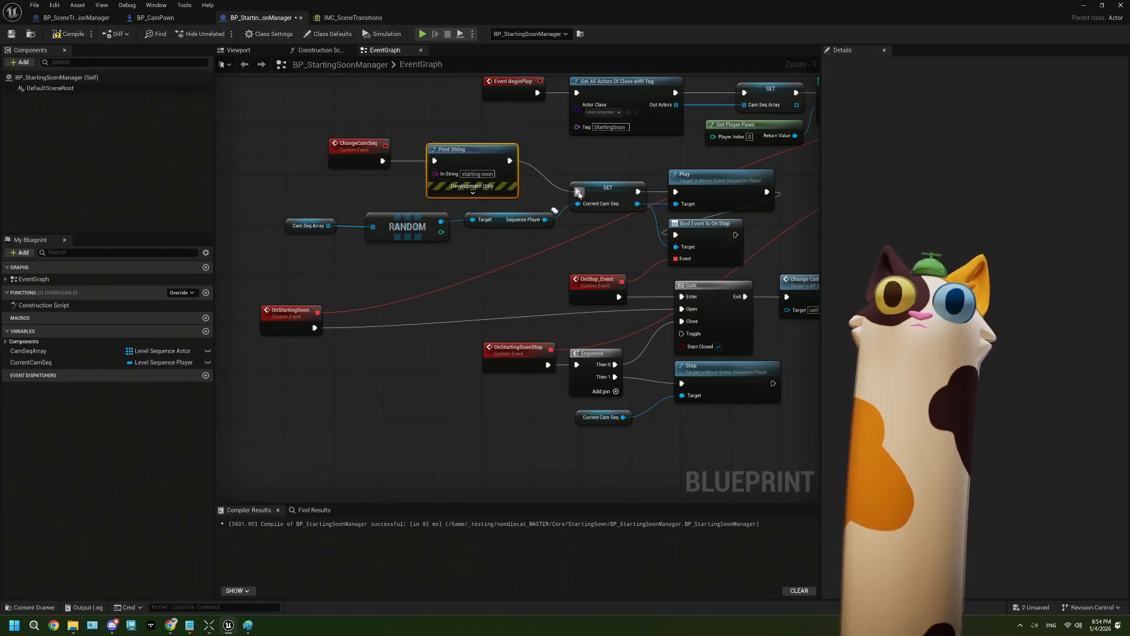
# Set the ChangeCamSeq Print String's text to "change cam seq", then compile and save BP_StartingSoonManager
pyautogui.click(478, 175)
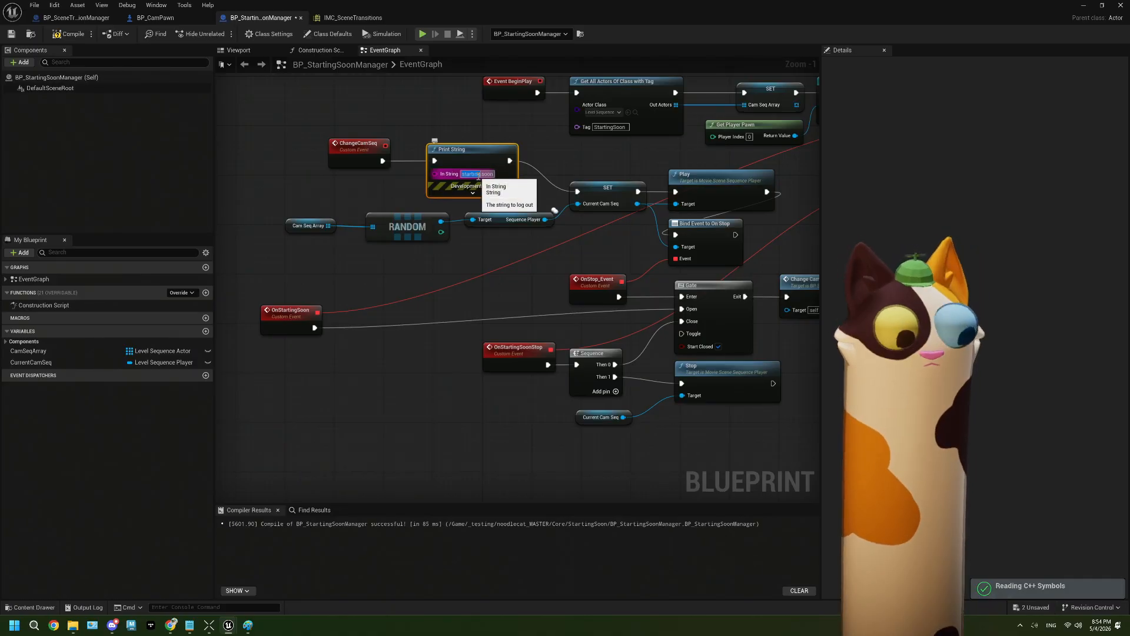
pyautogui.press('BackSpace')
pyautogui.write('dhange')
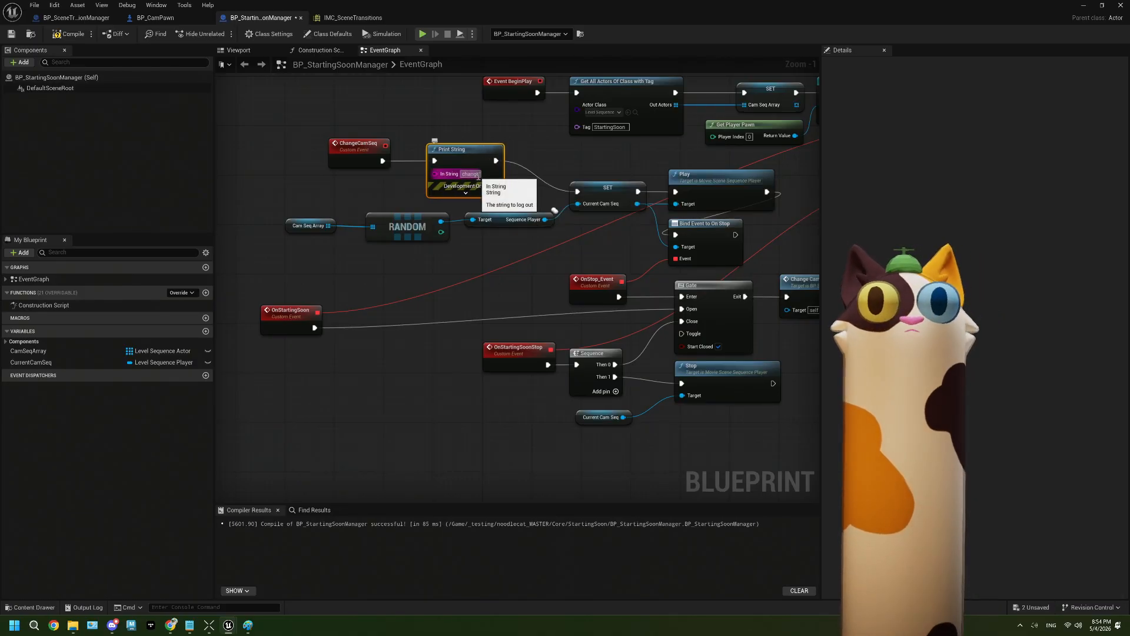
pyautogui.write(' cam seq')
pyautogui.click(373, 110)
pyautogui.click(56, 35)
pyautogui.click(11, 34)
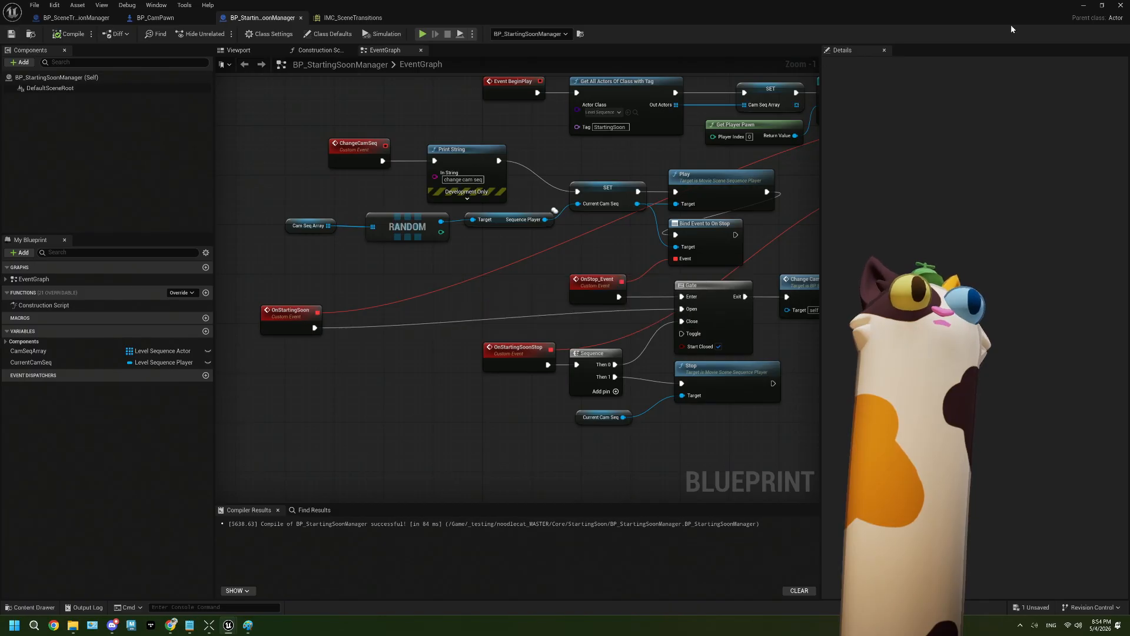
# Play the level to check for the "change cam seq" debug print, then stop the session and close the message log
pyautogui.click(1083, 4)
pyautogui.hotkey('alt', 'p')
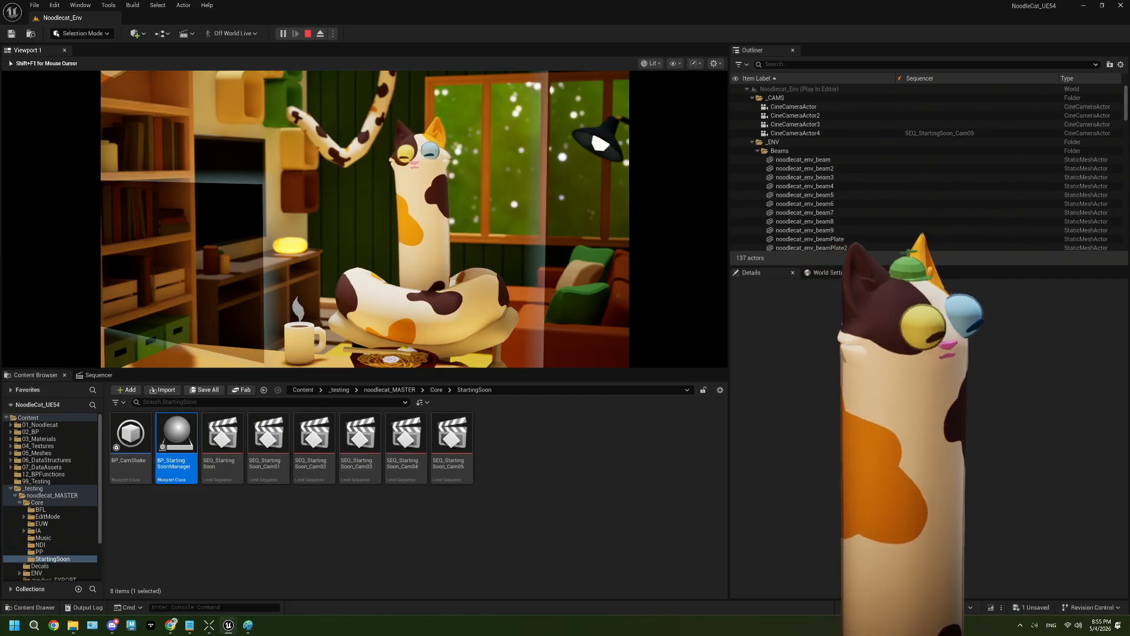
pyautogui.press('Escape')
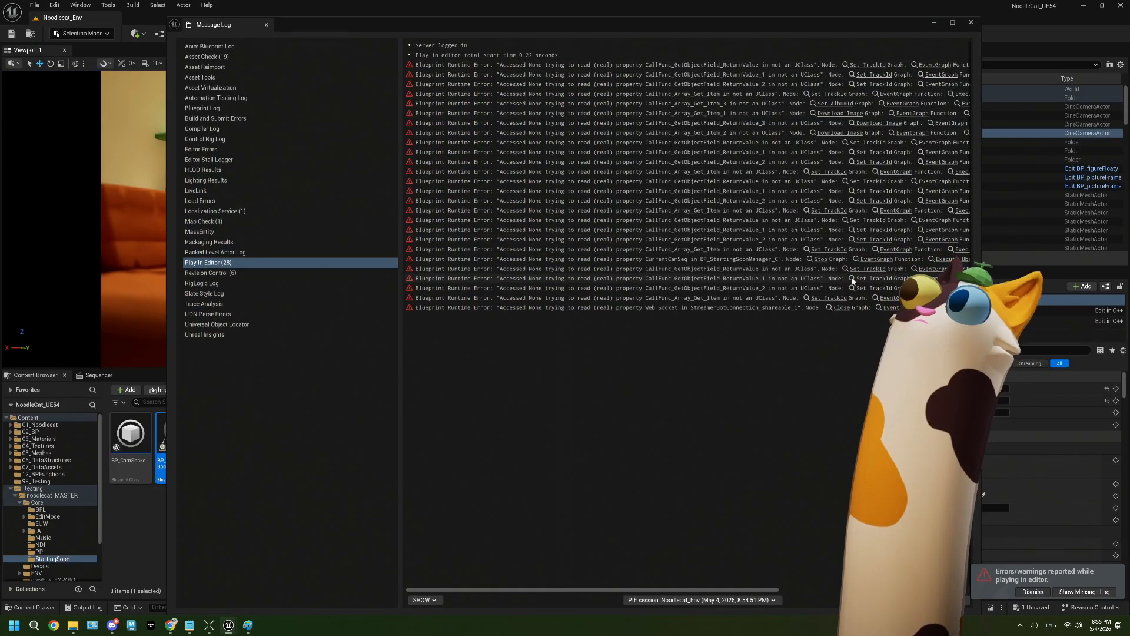
pyautogui.click(971, 22)
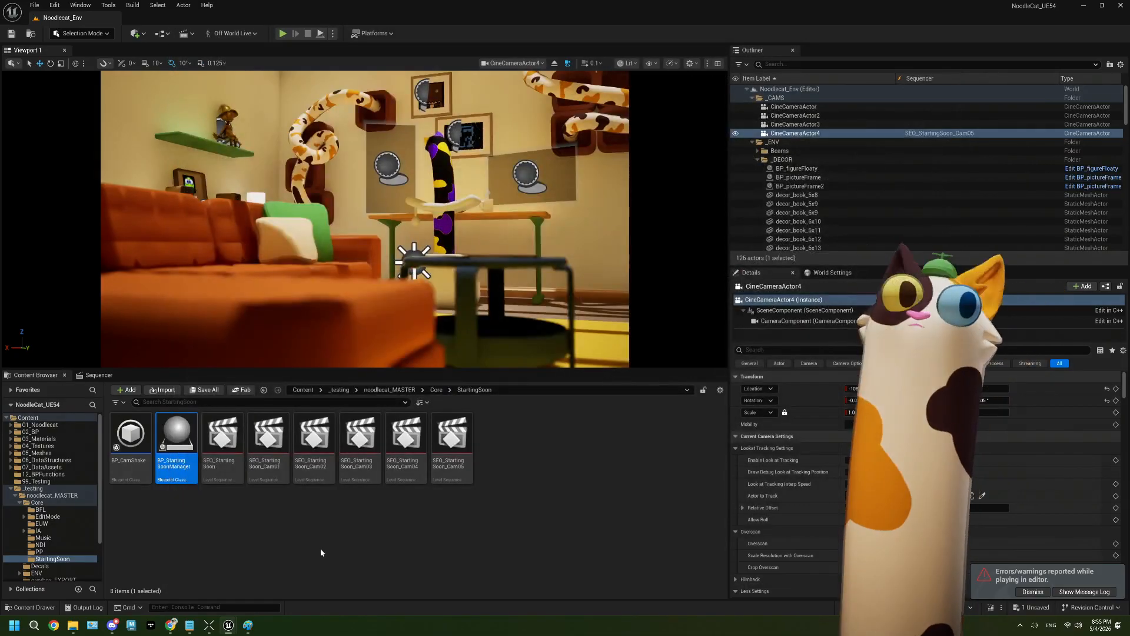
# Reopen the message log, find the CurrentCamSeq runtime error from BP_StartingSoonManager and jump to its Stop node
pyautogui.click(1065, 591)
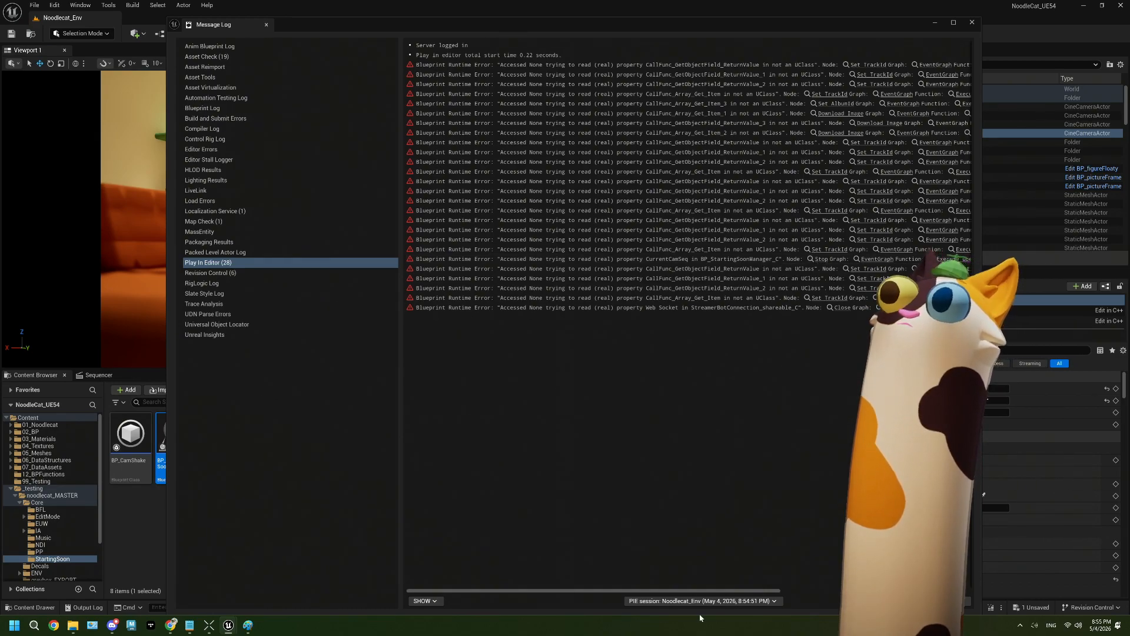
pyautogui.moveTo(695, 591); pyautogui.dragTo(885, 590)
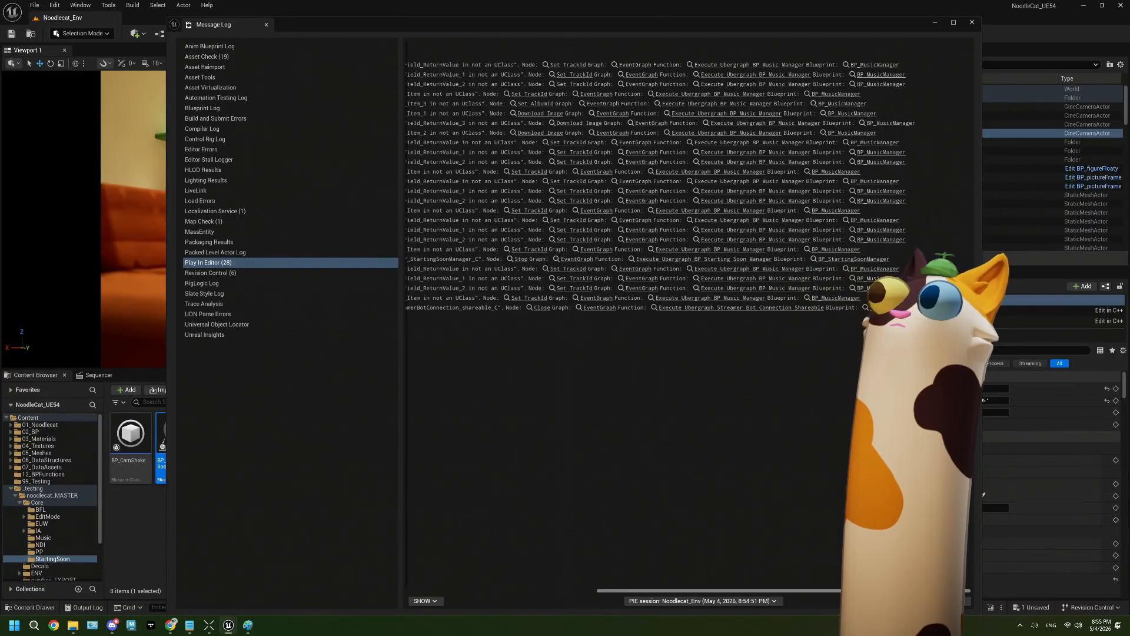
pyautogui.hscroll(-3, 825, 566)
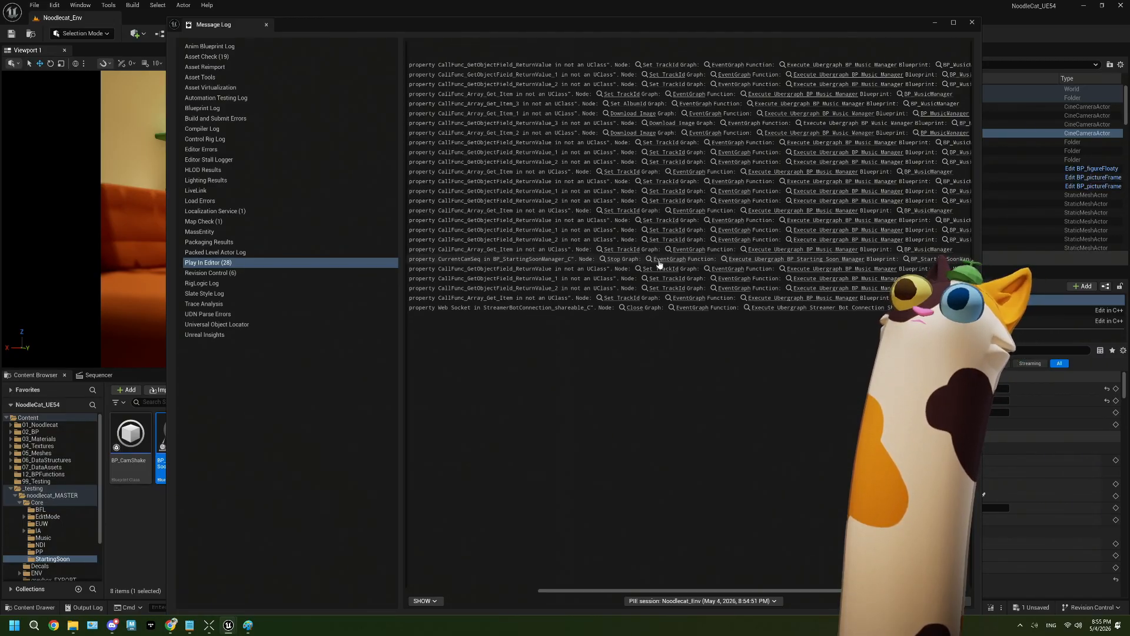
pyautogui.click(616, 263)
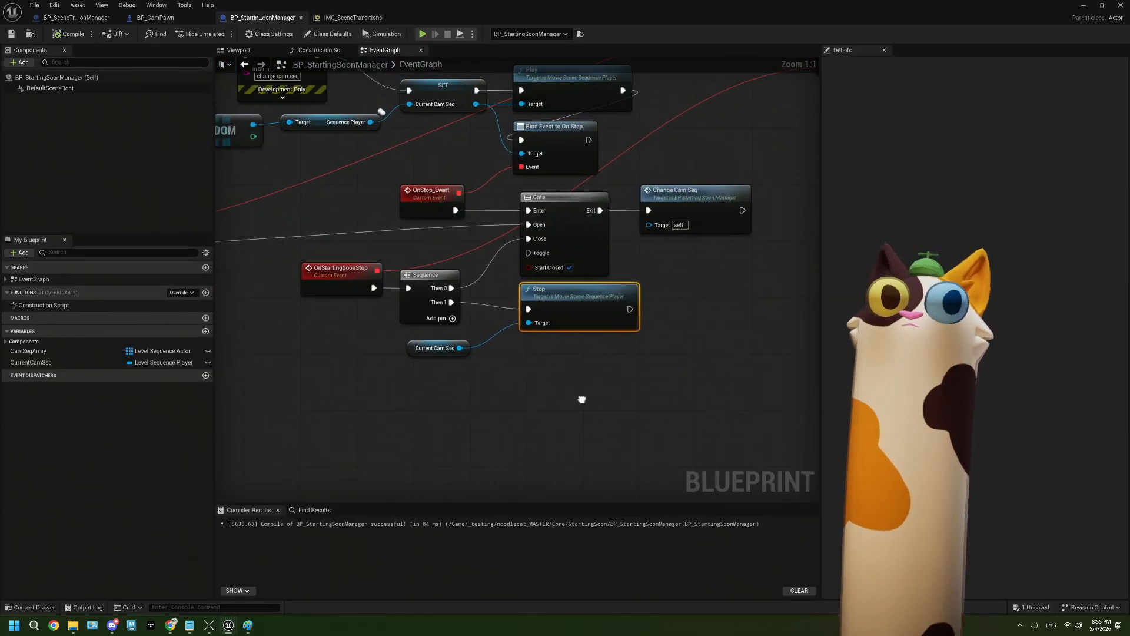
# Examine the CamSeqArray variable and trace how the OnStartingSoon, OnStop and ChangeCamSeq events connect through the Gate
pyautogui.scroll(-1, 584, 404)
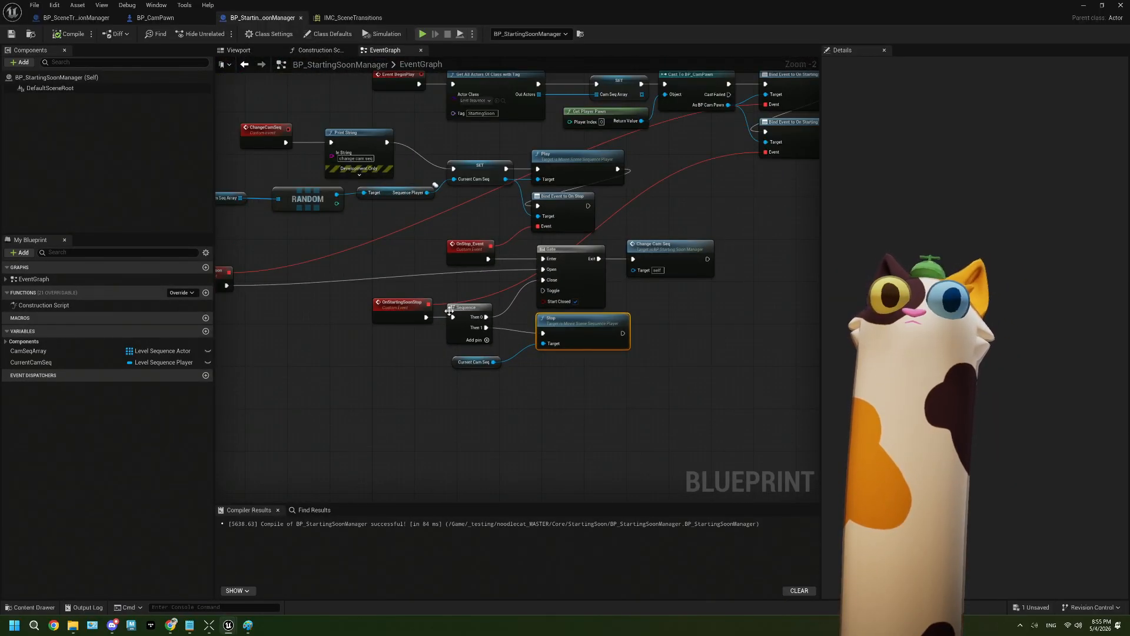
pyautogui.moveTo(348, 301); pyautogui.dragTo(416, 314, button='right')
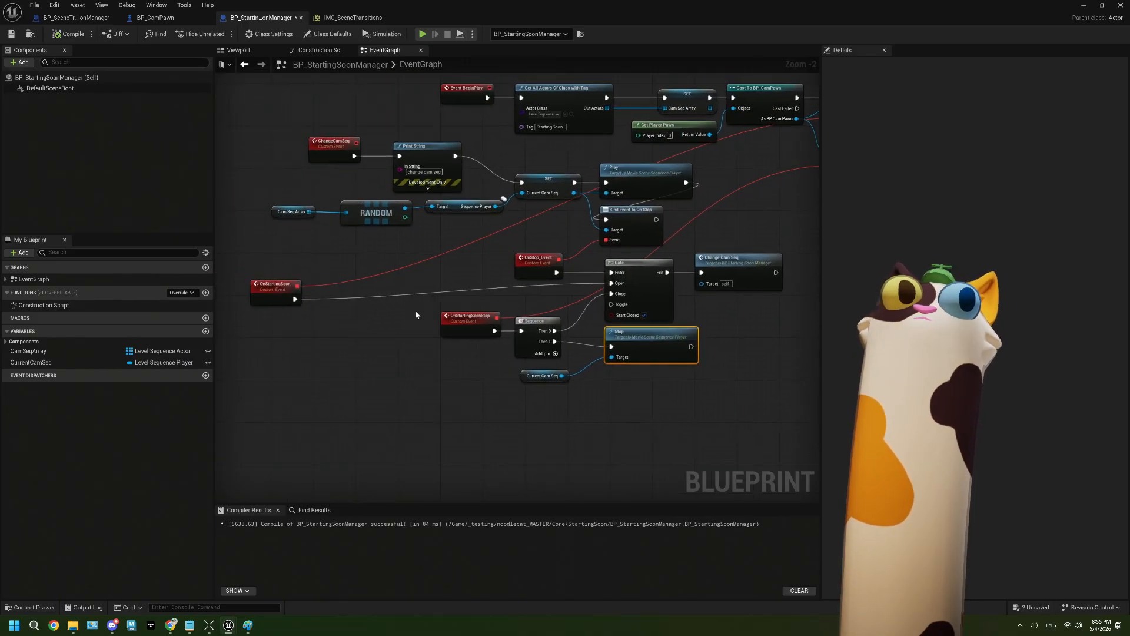
pyautogui.click(70, 353)
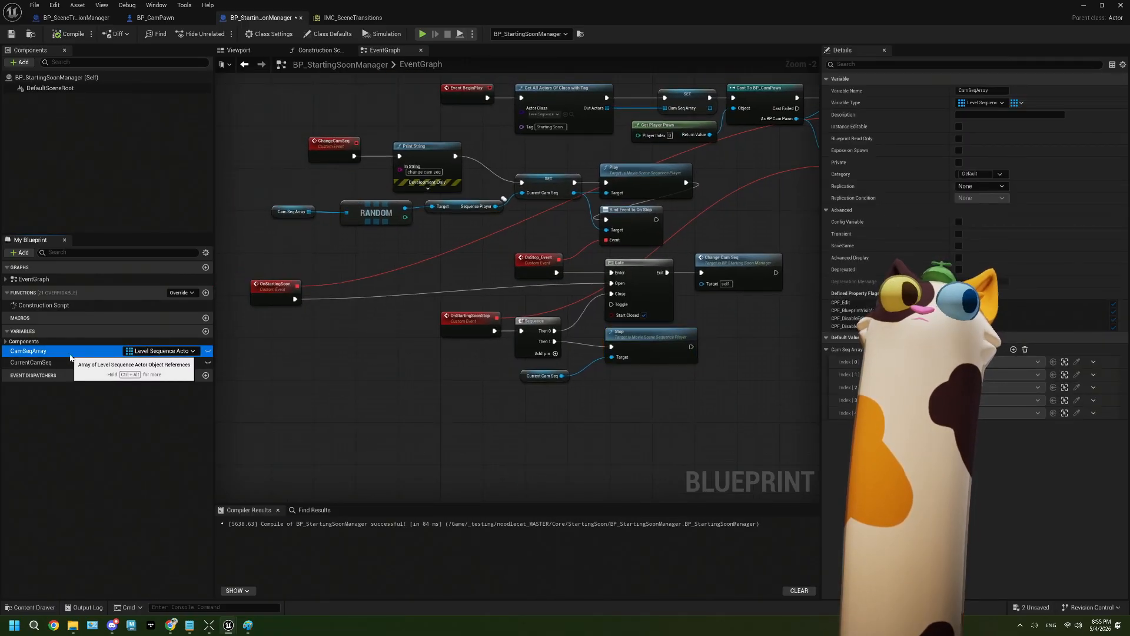
pyautogui.moveTo(641, 207); pyautogui.dragTo(531, 240, button='right')
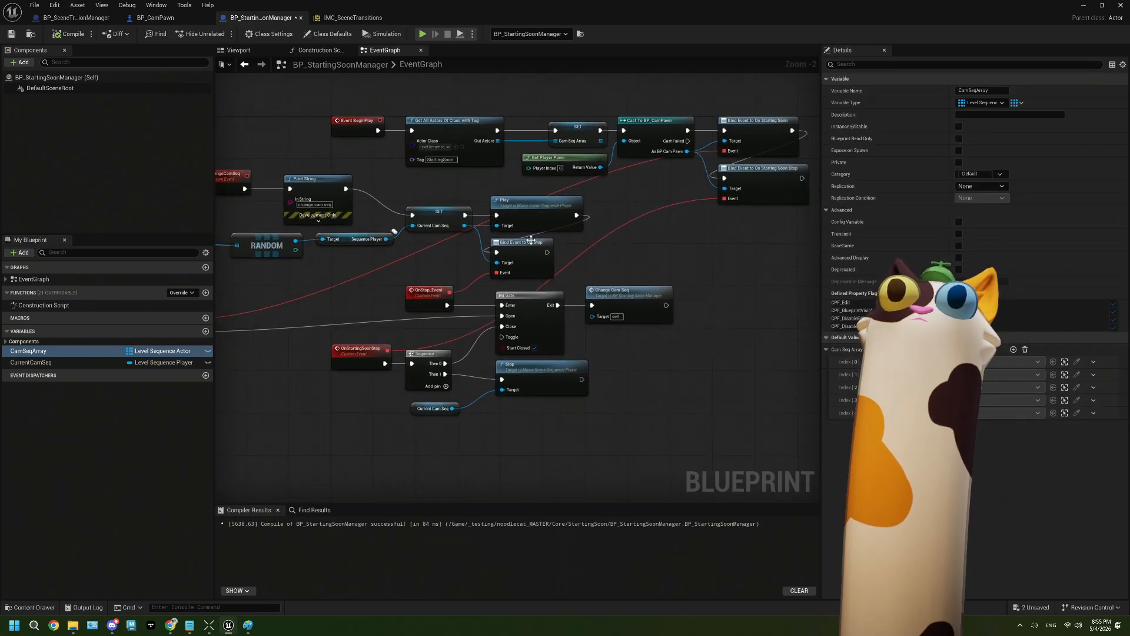
pyautogui.moveTo(356, 245); pyautogui.dragTo(474, 231, button='right')
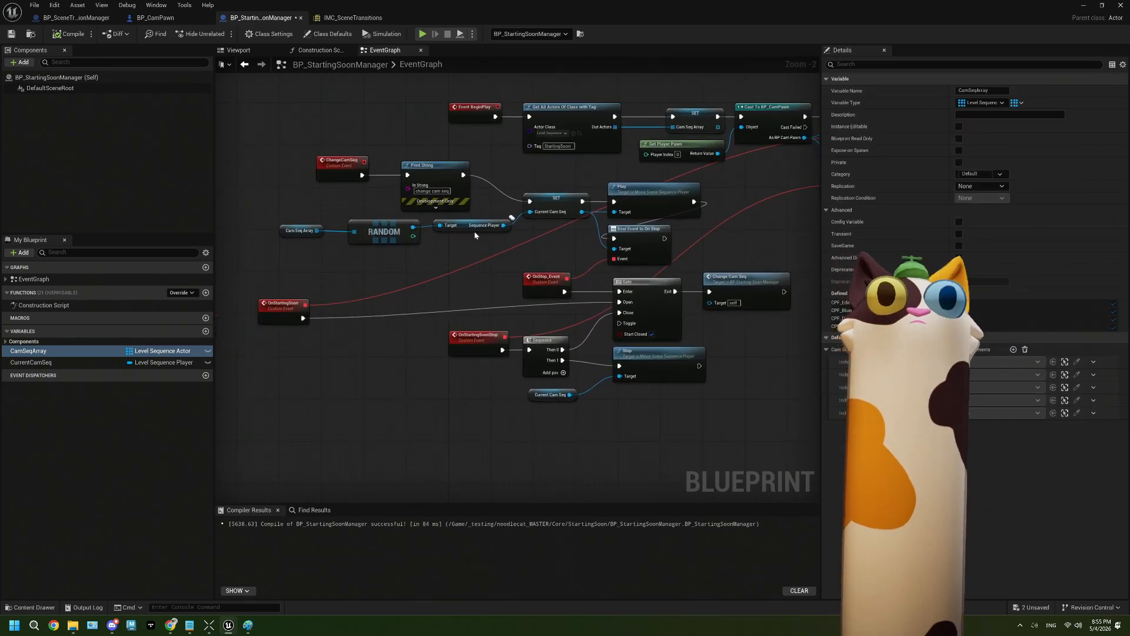
pyautogui.scroll(1, 475, 231)
pyautogui.scroll(1, 474, 232)
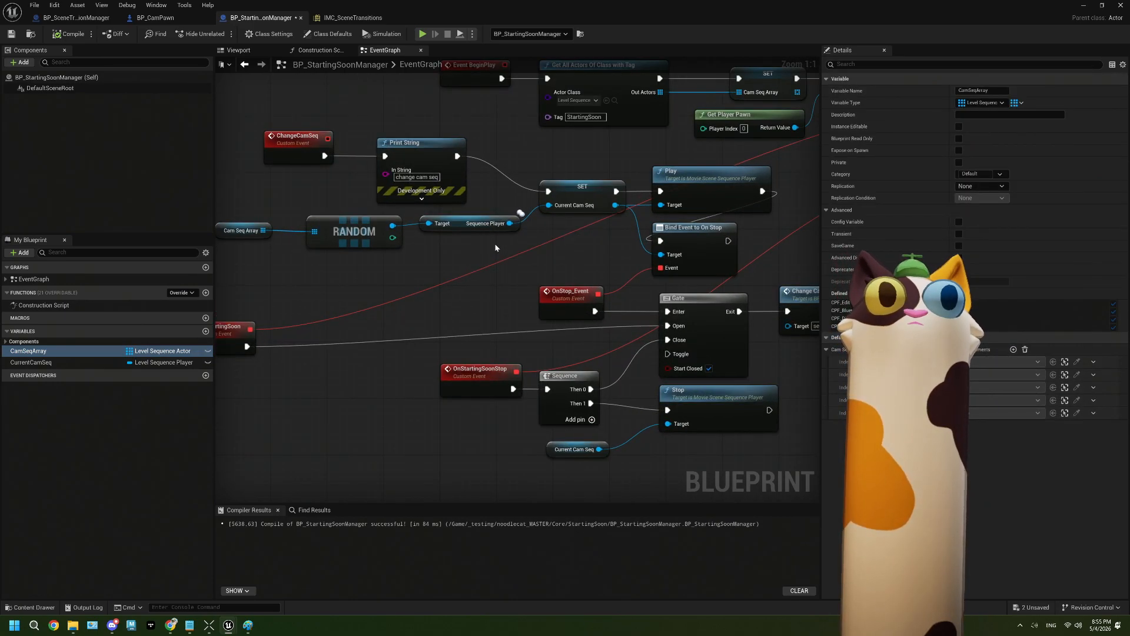
pyautogui.moveTo(495, 242); pyautogui.dragTo(465, 238, button='right')
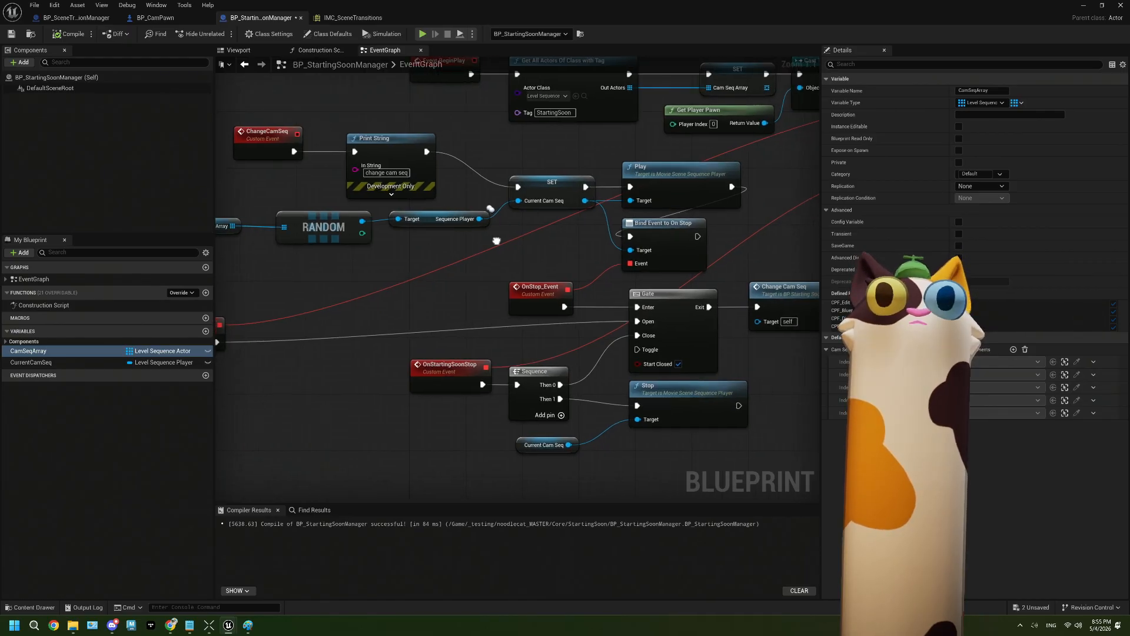
pyautogui.click(406, 156)
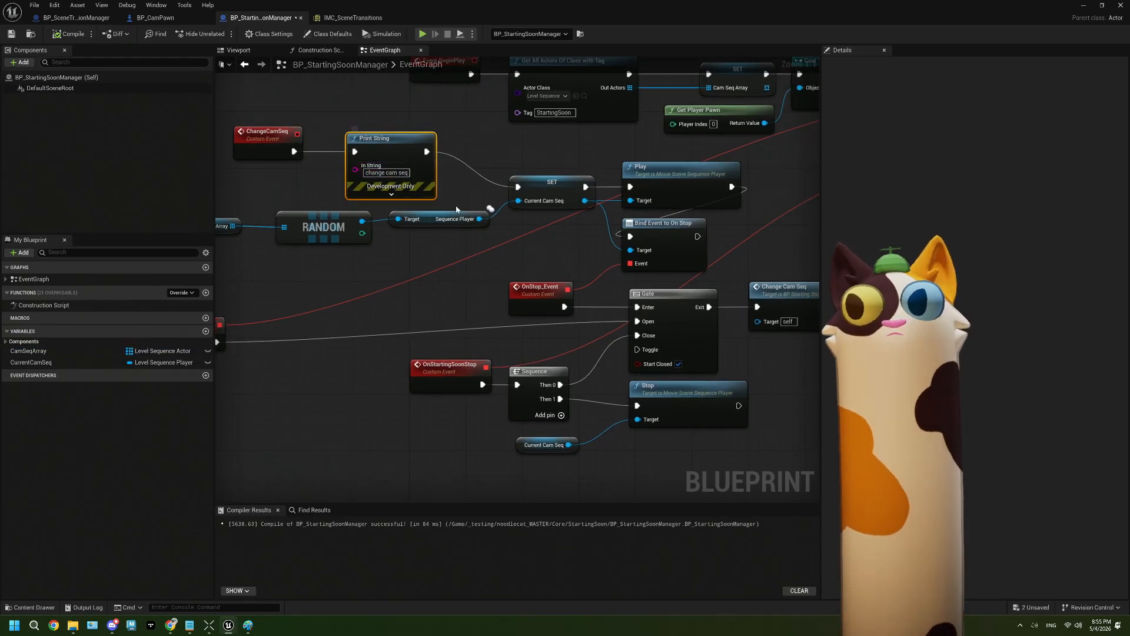
pyautogui.moveTo(456, 209); pyautogui.dragTo(424, 199, button='right')
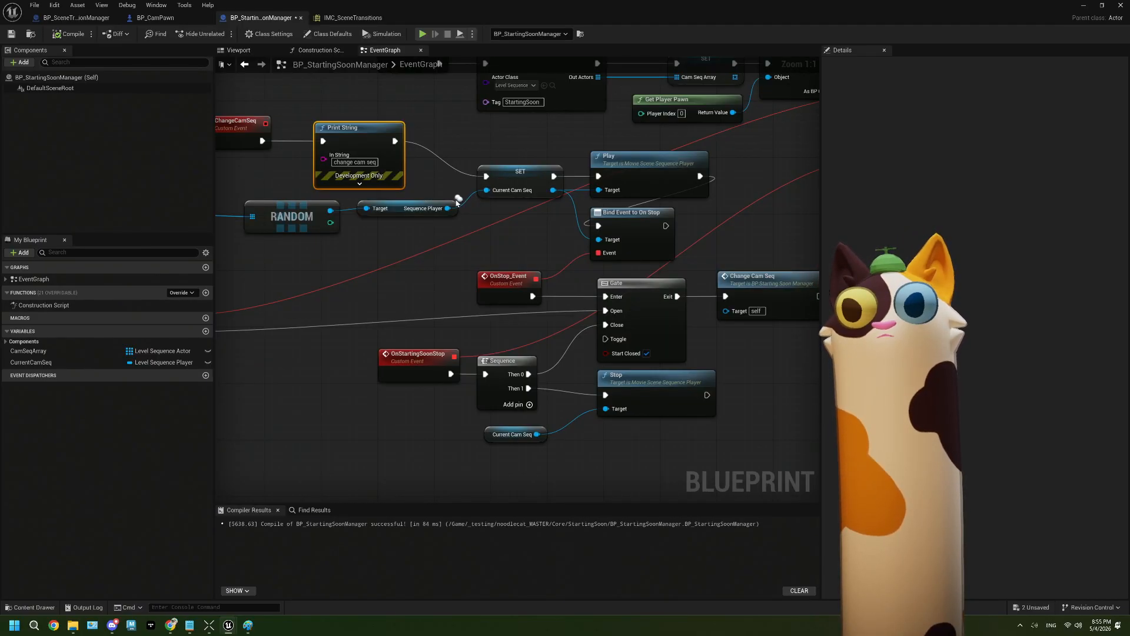
pyautogui.scroll(-1, 452, 203)
pyautogui.moveTo(550, 335); pyautogui.dragTo(551, 266, button='right')
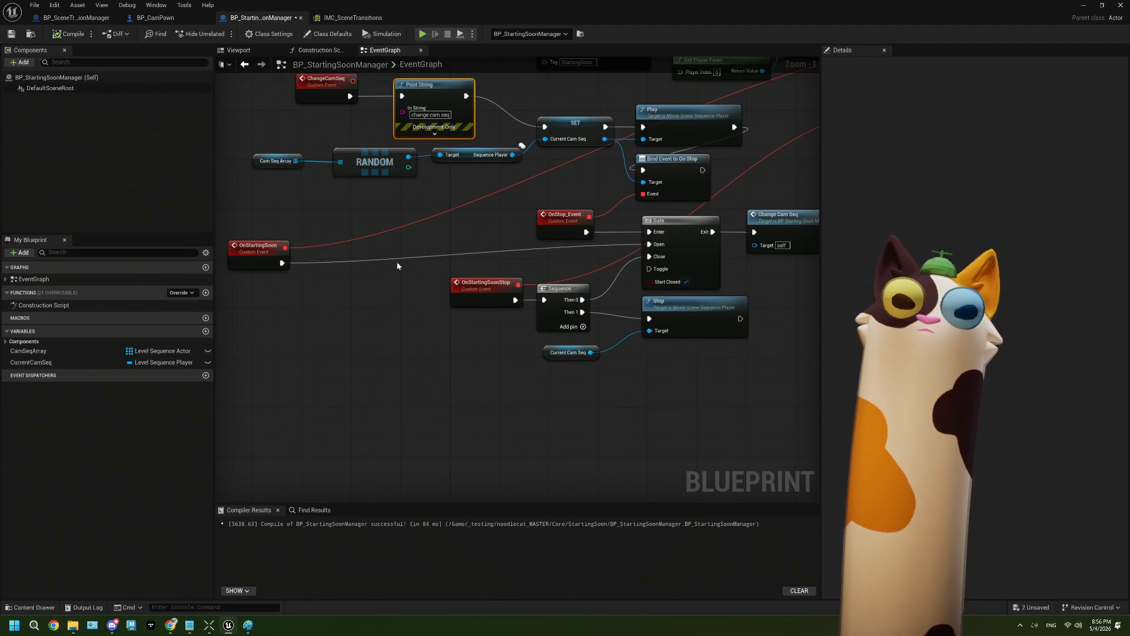
pyautogui.moveTo(429, 279); pyautogui.dragTo(376, 276, button='right')
pyautogui.moveTo(499, 284); pyautogui.dragTo(399, 280, button='right')
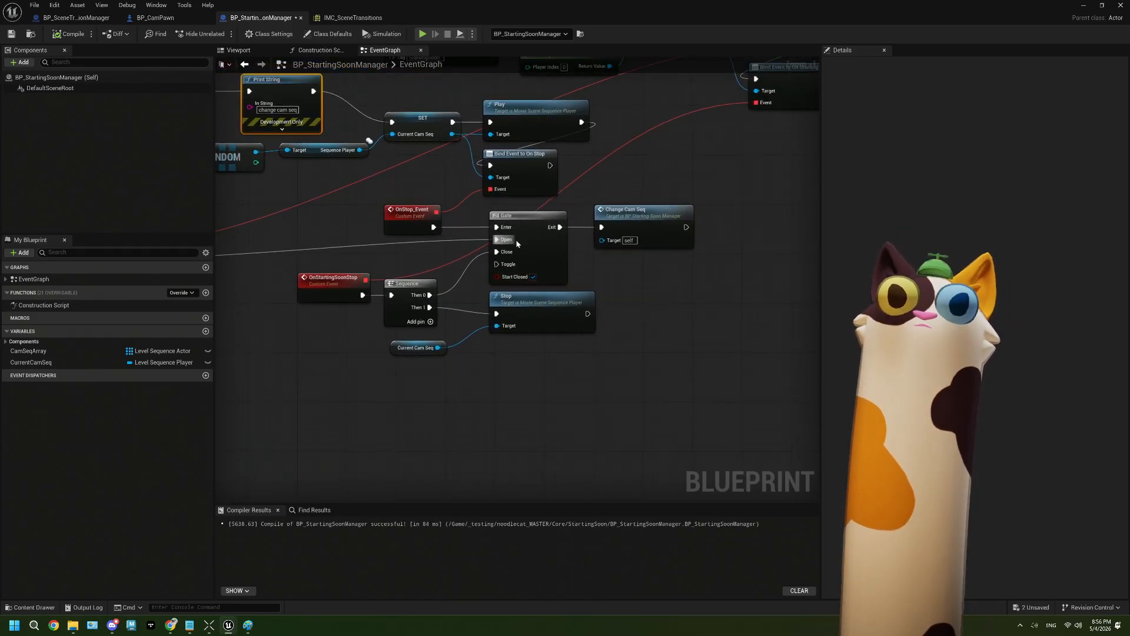
# Move the OnStartingSoon event next to the Gate, just above the OnStartingSoonStop event
pyautogui.moveTo(574, 235); pyautogui.dragTo(693, 234, button='right')
pyautogui.moveTo(229, 253); pyautogui.dragTo(460, 253)
pyautogui.moveTo(526, 249); pyautogui.dragTo(419, 260, button='right')
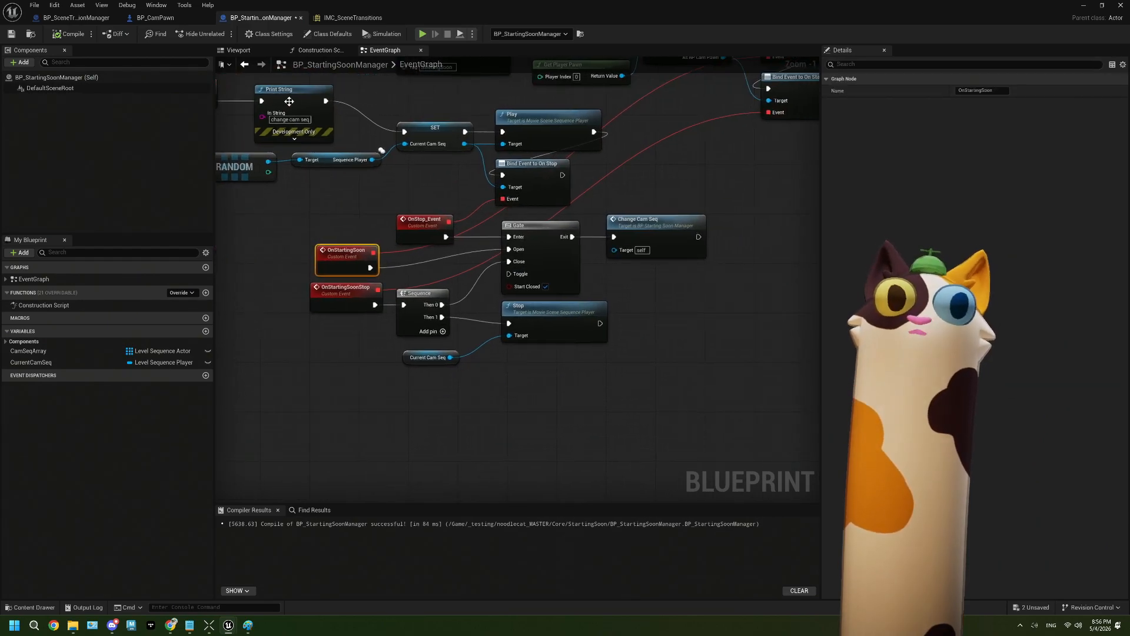
# Add a copy of the Print String below the Change Cam Seq call and set its text to "exit"
pyautogui.click(291, 94)
pyautogui.hotkey('ctrl', 'v')
pyautogui.moveTo(646, 298); pyautogui.dragTo(516, 266, button='right')
pyautogui.moveTo(462, 242); pyautogui.dragTo(563, 260)
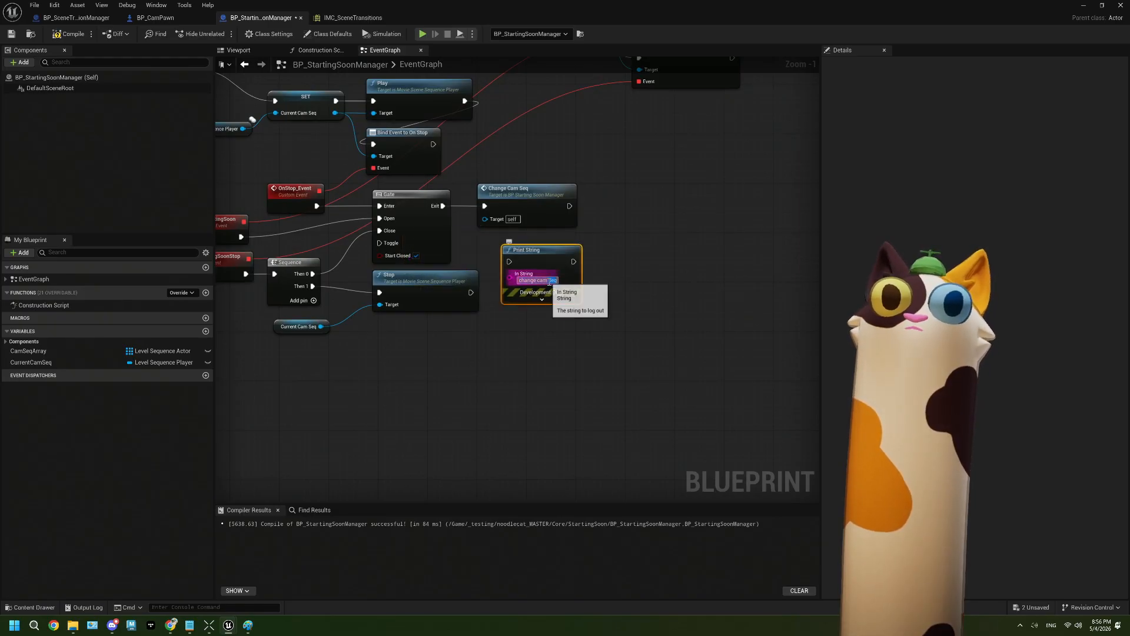
pyautogui.press('BackSpace')
pyautogui.press('BackSpace')
pyautogui.press('BackSpace')
pyautogui.press('BackSpace')
pyautogui.press('BackSpace')
pyautogui.press('BackSpace')
pyautogui.press('BackSpace')
pyautogui.press('BackSpace')
pyautogui.press('BackSpace')
pyautogui.press('BackSpace')
pyautogui.press('BackSpace')
pyautogui.press('BackSpace')
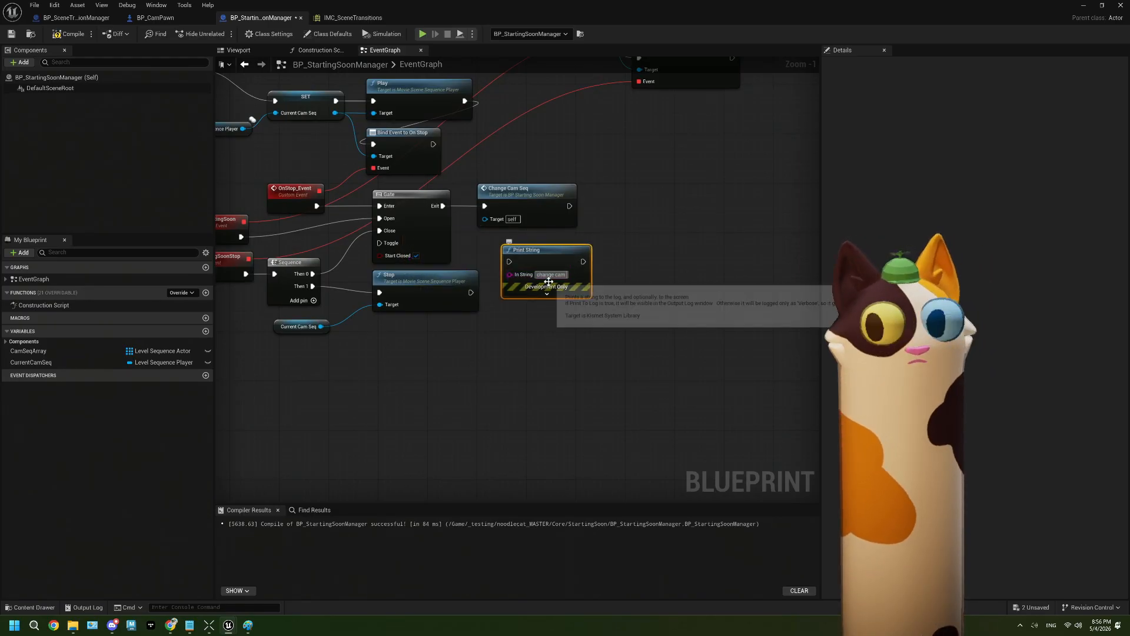
pyautogui.write('exit')
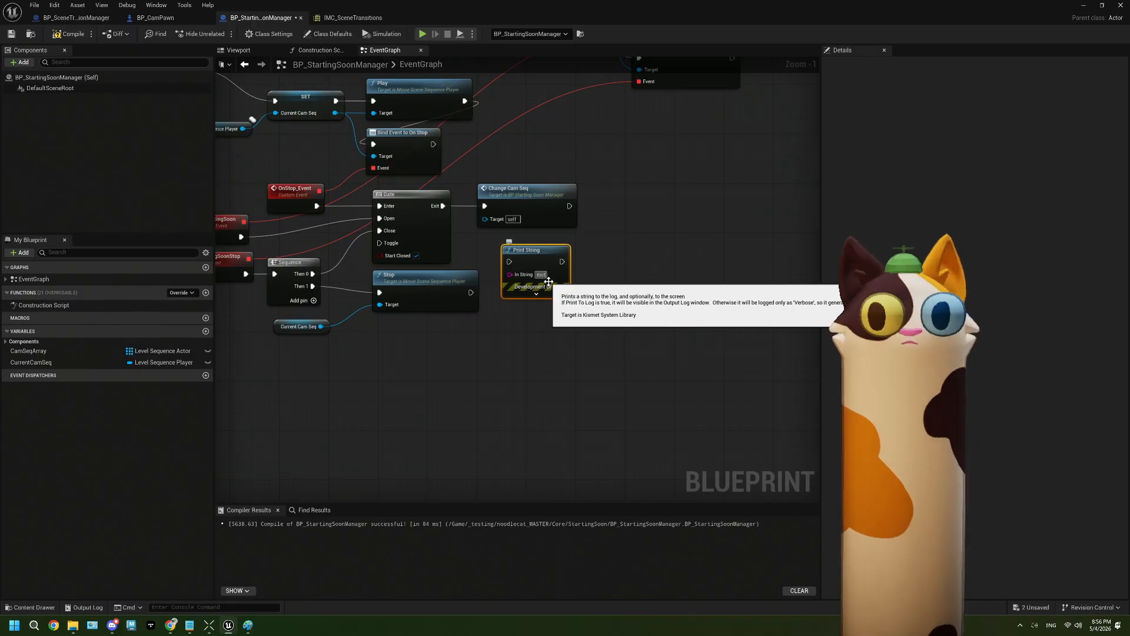
# Move Change Cam Seq farther out, wire the "exit" Print String between the Gate's Exit and Change Cam Seq, then compile and save
pyautogui.moveTo(517, 202); pyautogui.dragTo(751, 189)
pyautogui.moveTo(443, 206); pyautogui.dragTo(720, 194)
pyautogui.click(69, 33)
pyautogui.click(11, 33)
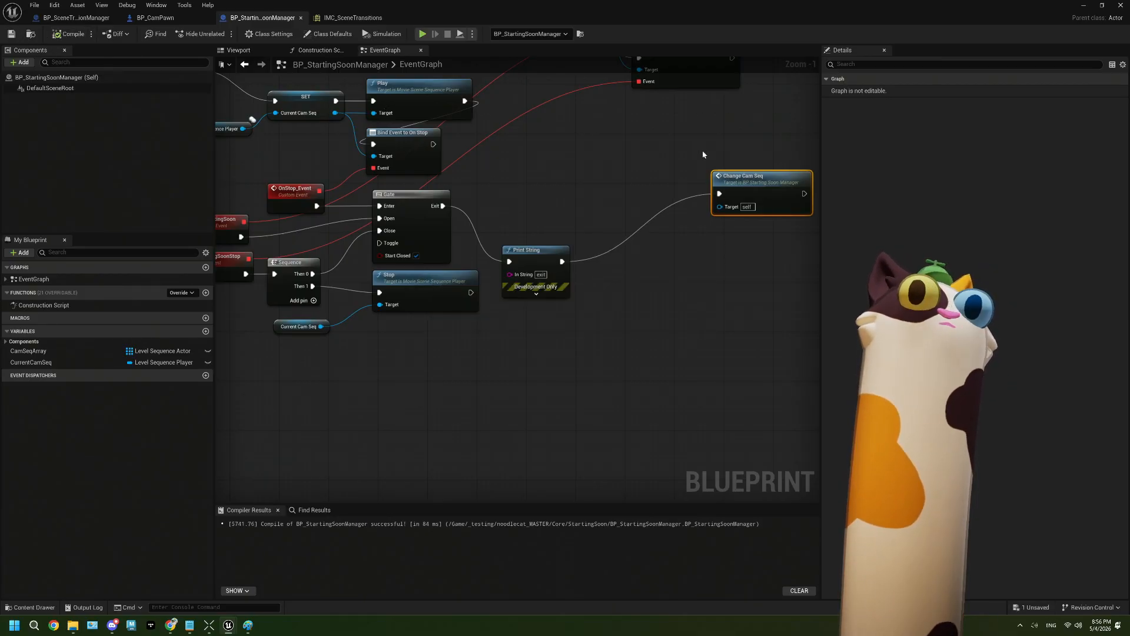
# Run a play test of the level with the "exit" Print String in place, and end it
pyautogui.click(1084, 5)
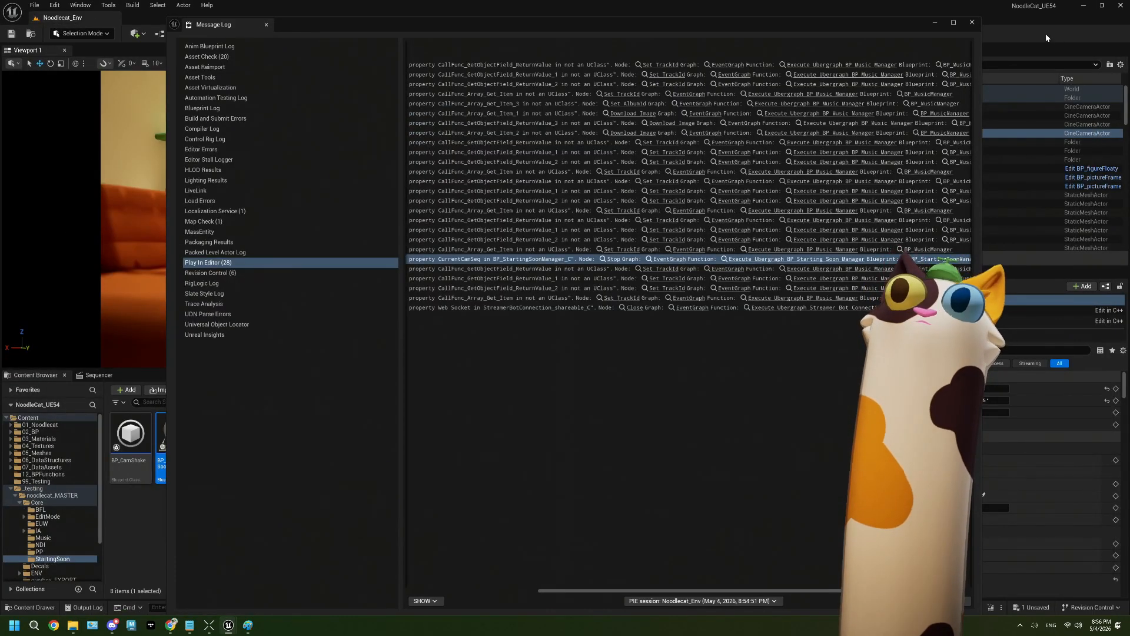
pyautogui.click(971, 23)
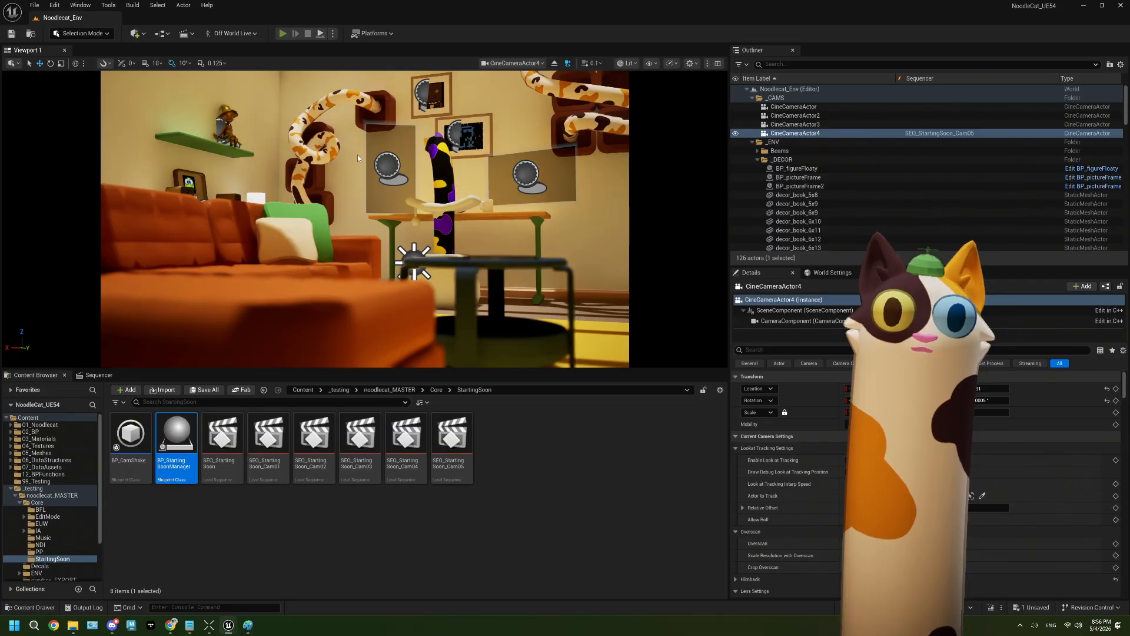
pyautogui.hotkey('alt', 'p')
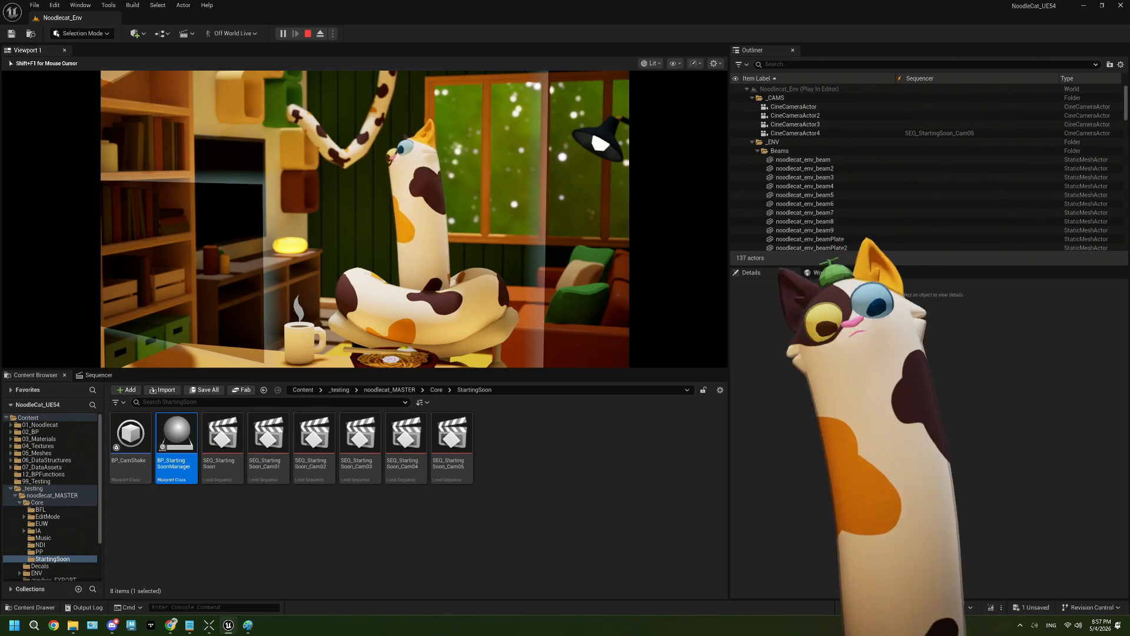
pyautogui.press('Escape')
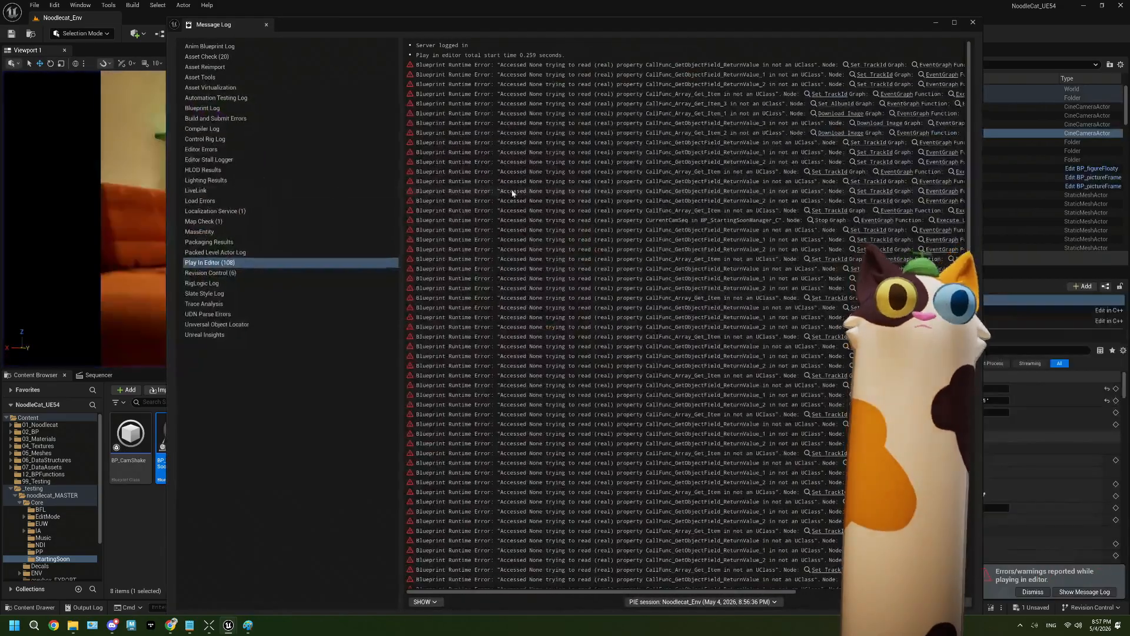
# Examine the Play In Editor runtime errors in the Message Log, looking for entries from BP_StartingSoonManager
pyautogui.scroll(-10, 736, 230)
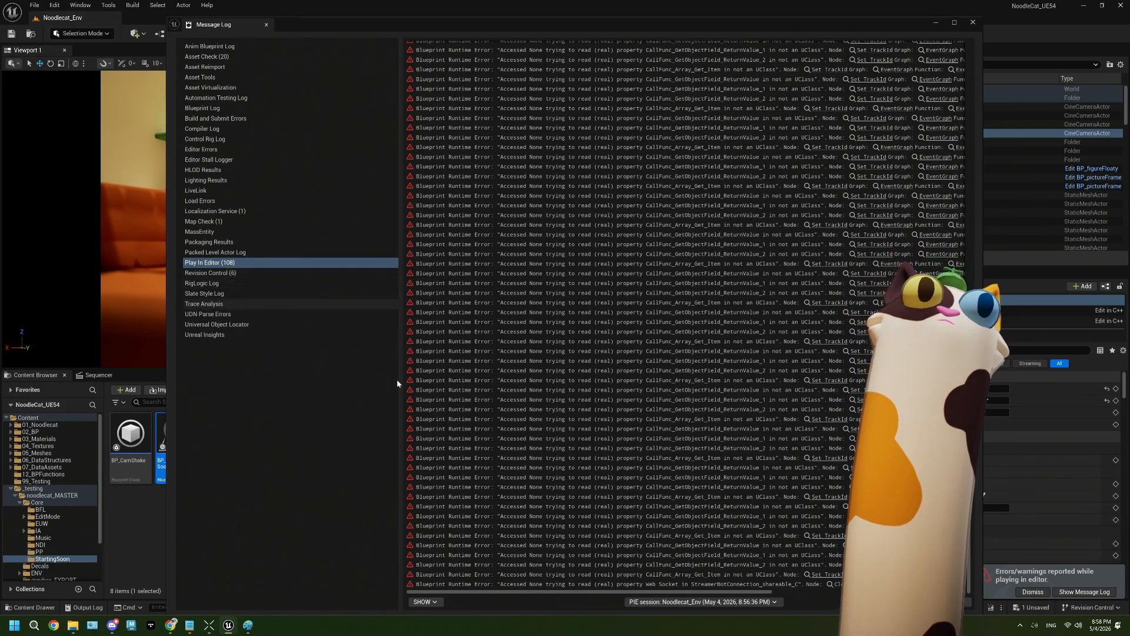
pyautogui.click(236, 57)
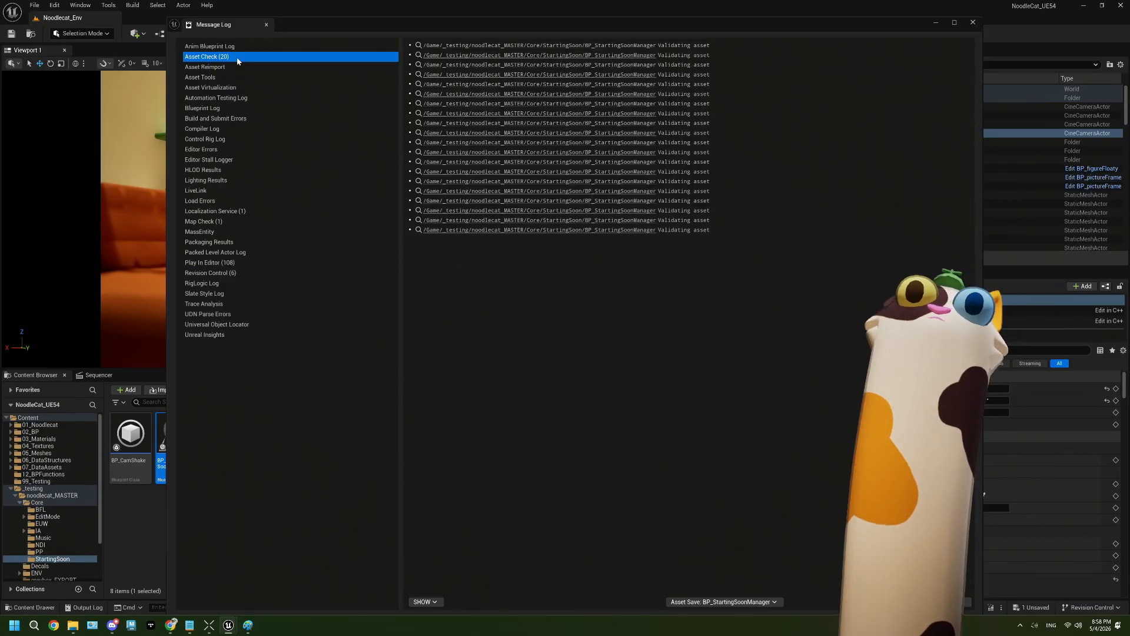
pyautogui.click(210, 263)
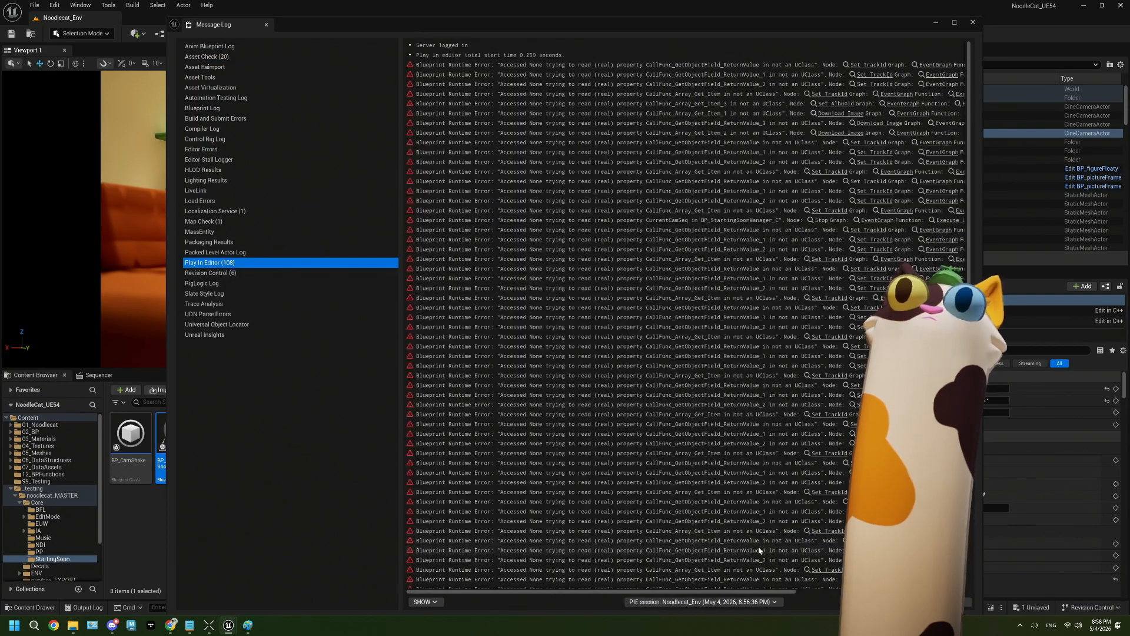
pyautogui.click(215, 211)
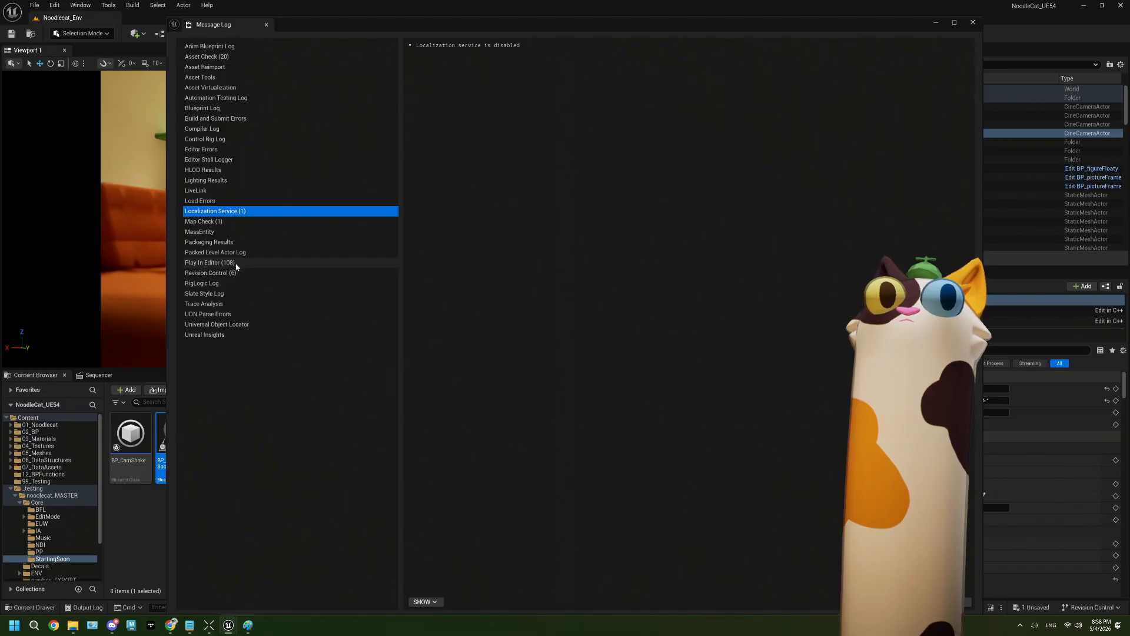
pyautogui.click(210, 262)
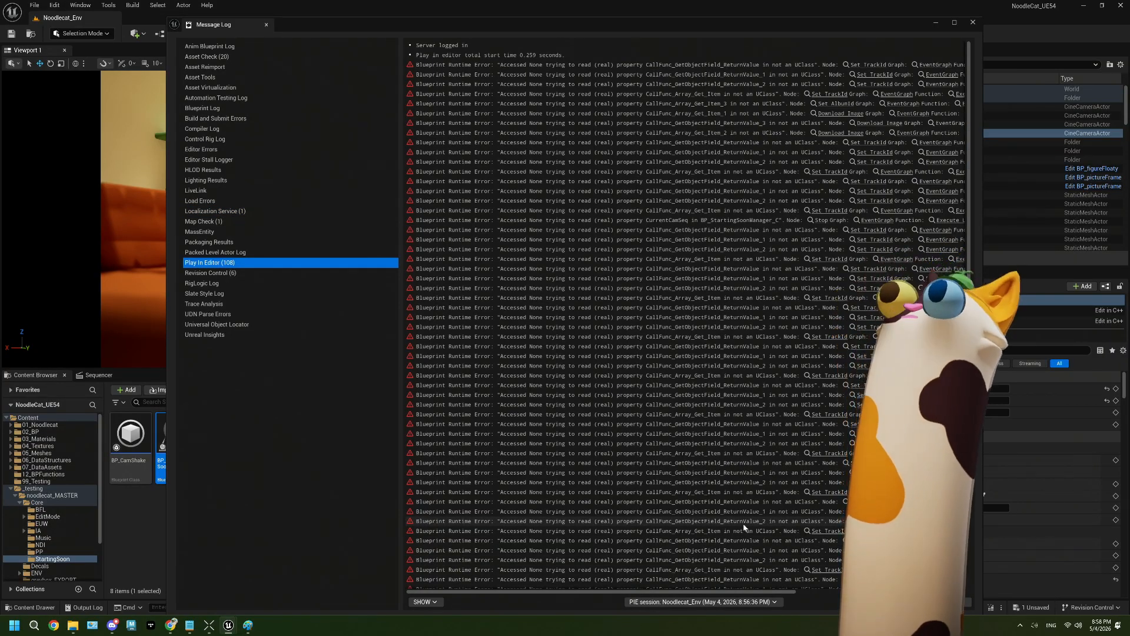
pyautogui.moveTo(726, 597); pyautogui.dragTo(895, 597)
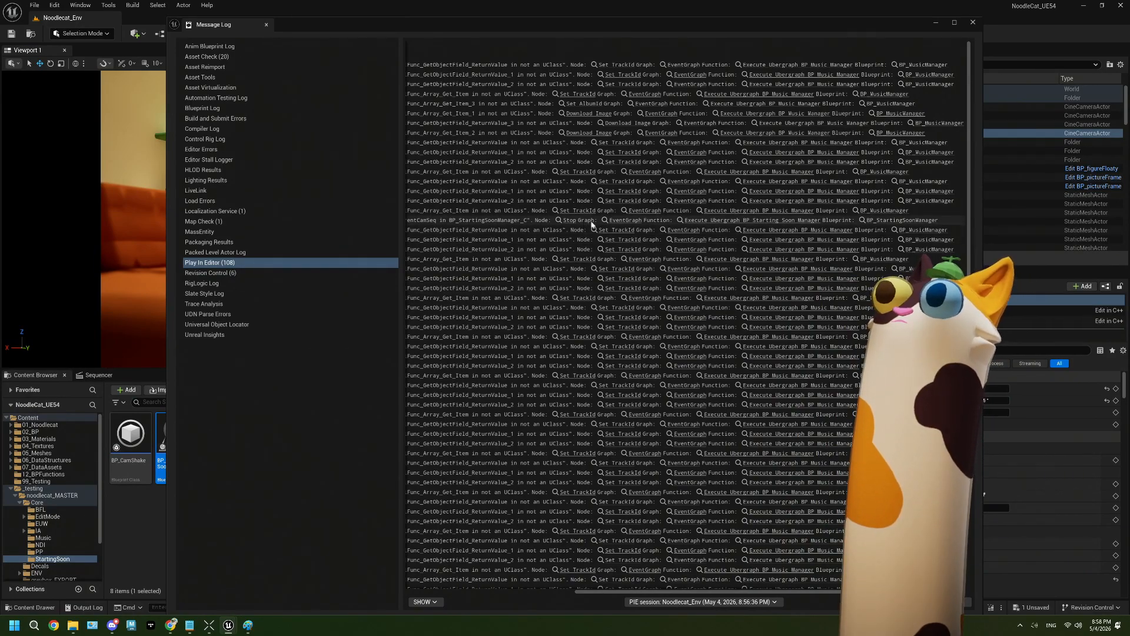
pyautogui.scroll(-4, 924, 223)
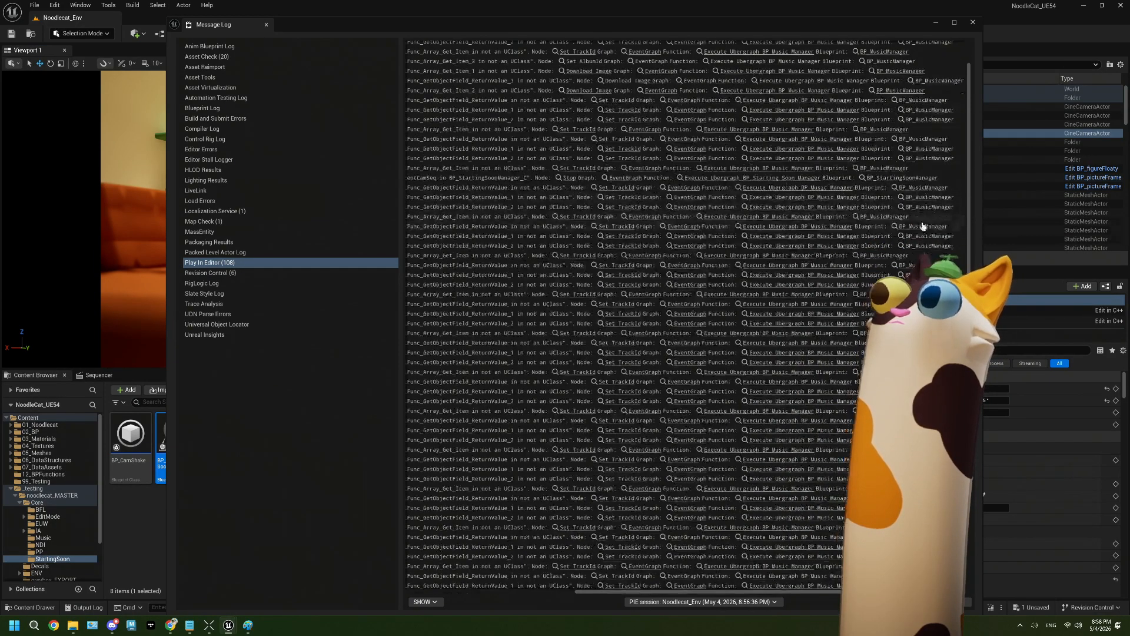
pyautogui.scroll(-12, 926, 226)
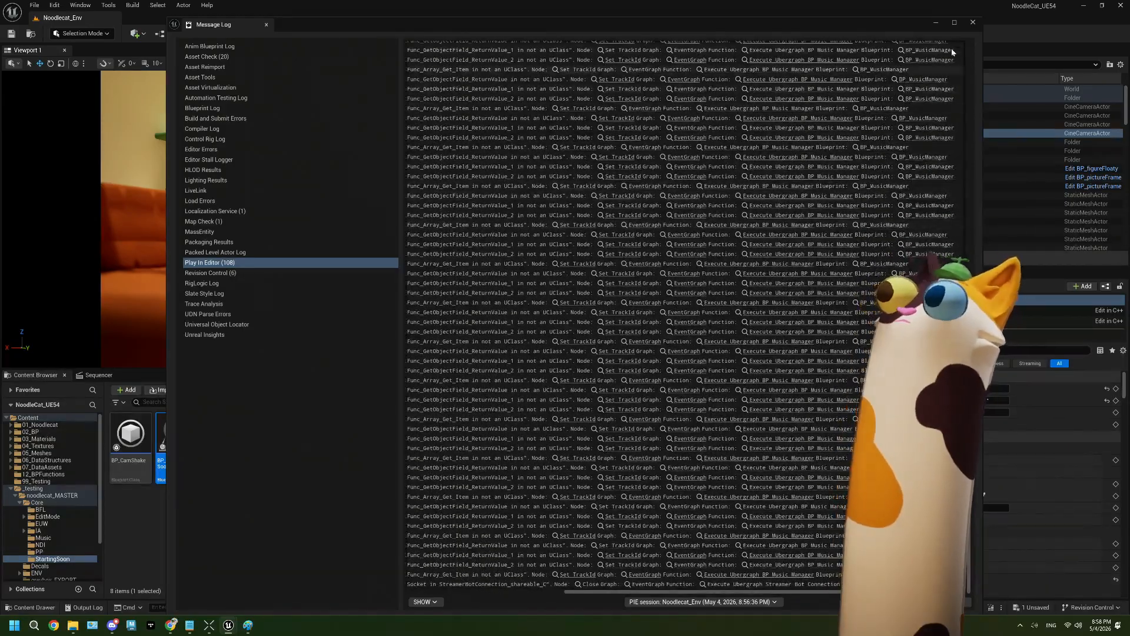
pyautogui.click(974, 22)
# In BP_StartingSoonManager, delete the "exit" Print String and wire the Gate's Exit straight to Change Cam Seq, moved back beside it
pyautogui.doubleClick(186, 483)
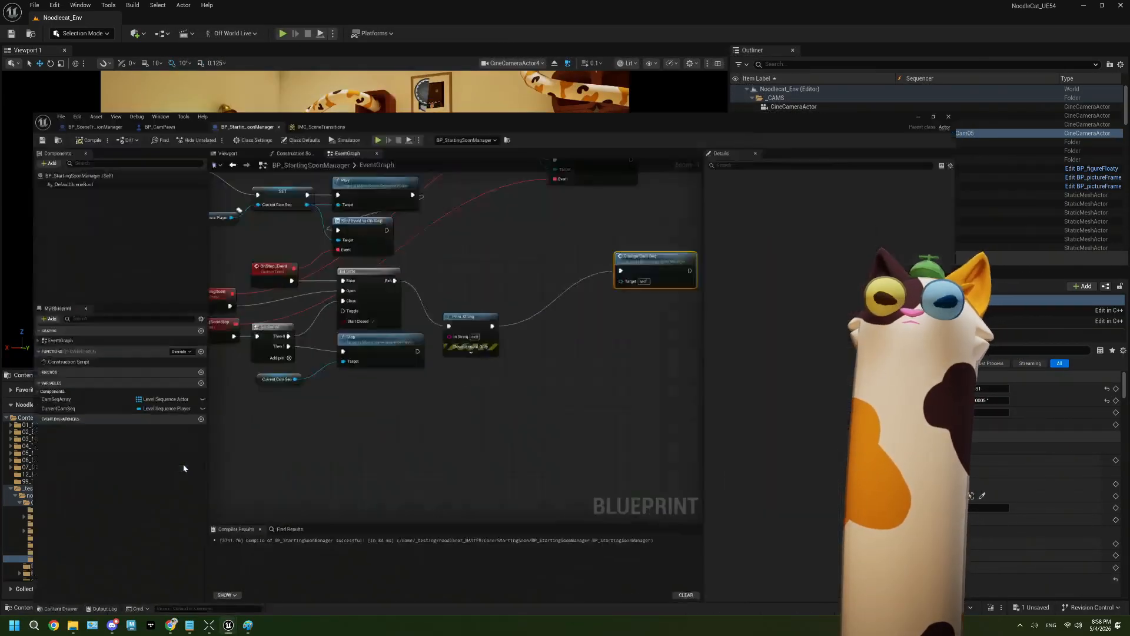
pyautogui.click(544, 254)
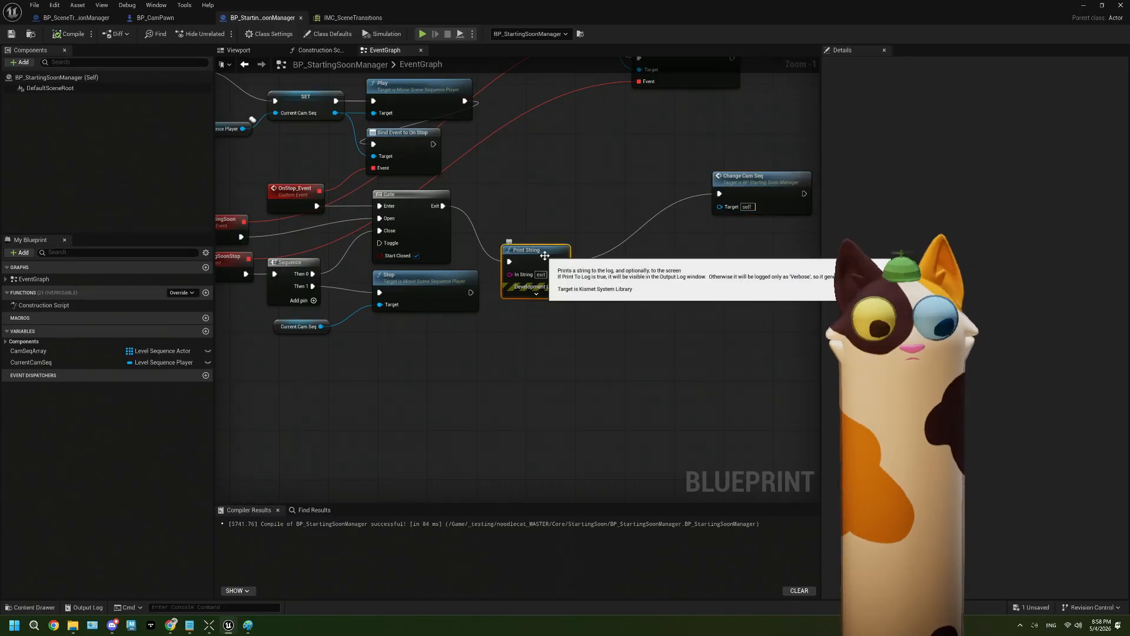
pyautogui.press('Delete')
pyautogui.moveTo(443, 206); pyautogui.dragTo(505, 186)
pyautogui.moveTo(463, 241); pyautogui.dragTo(455, 328, button='right')
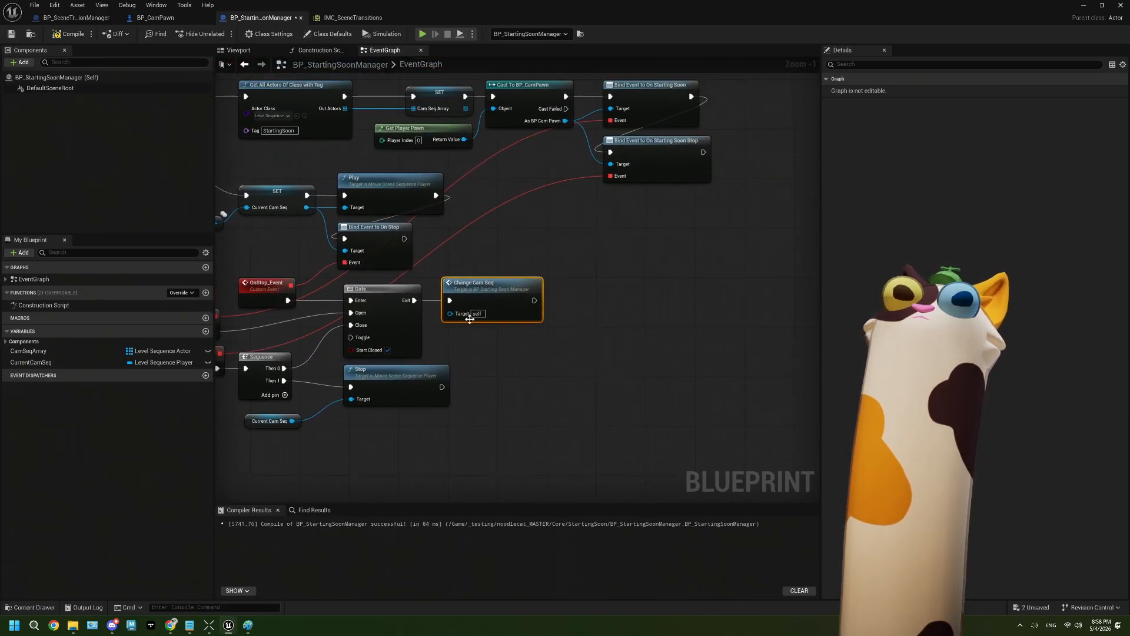
# Review the flow from BeginPlay through the OnStartingSoon and OnStop_Event events into the Gate, including its Start Closed option
pyautogui.moveTo(521, 190); pyautogui.dragTo(621, 240, button='right')
pyautogui.click(512, 163)
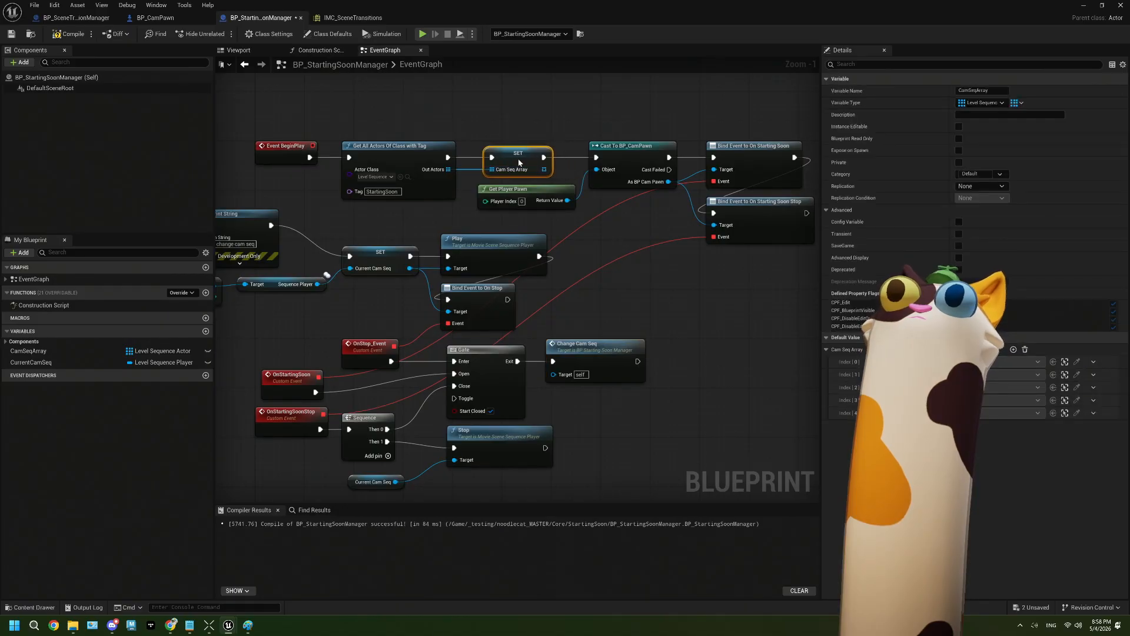
pyautogui.moveTo(512, 163); pyautogui.dragTo(624, 167, button='right')
pyautogui.moveTo(286, 340); pyautogui.dragTo(371, 313, button='right')
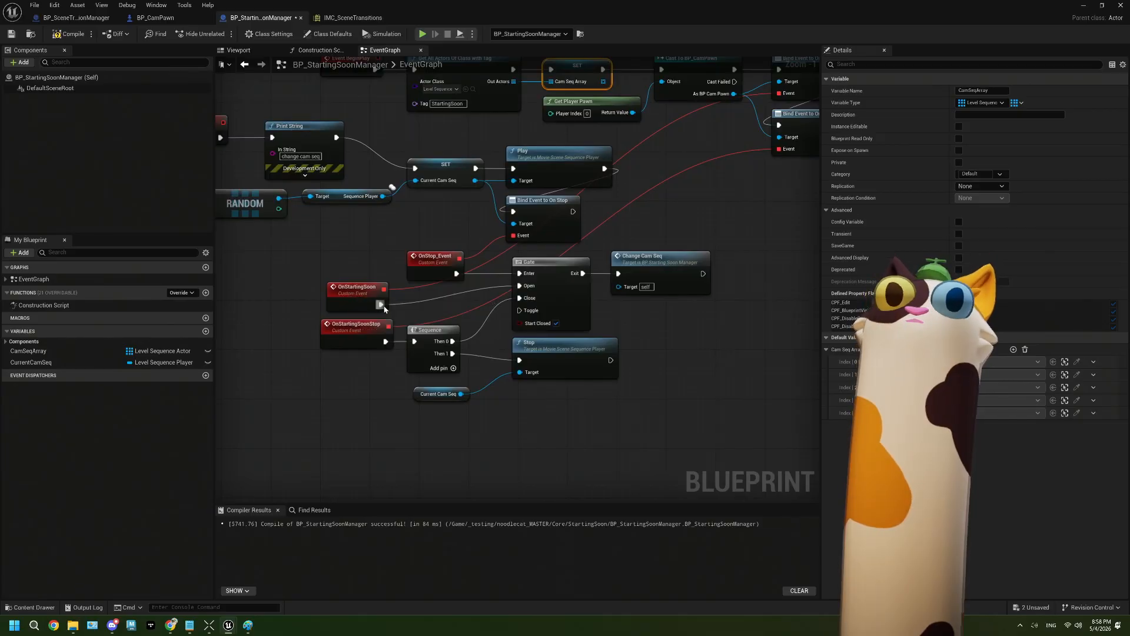
pyautogui.click(568, 278)
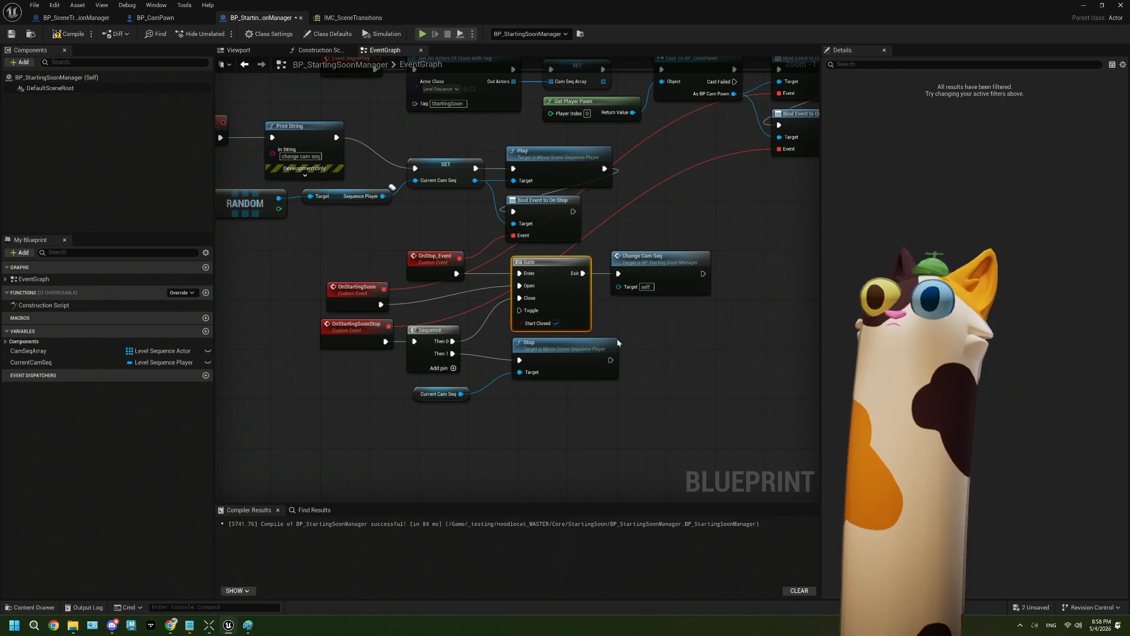
pyautogui.click(556, 323)
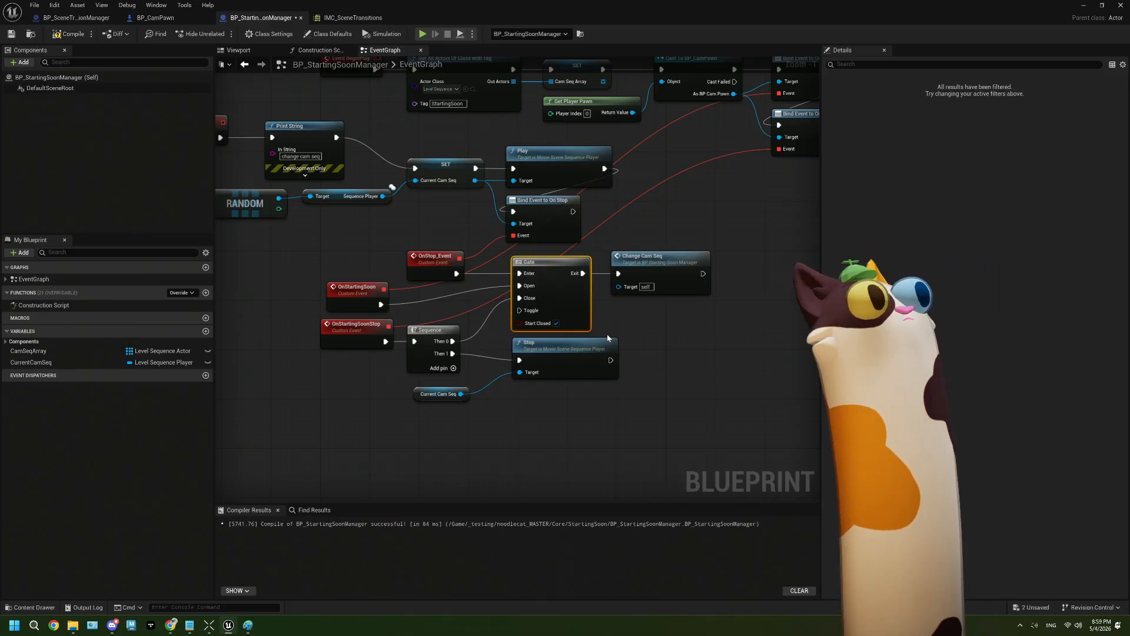
pyautogui.moveTo(603, 321); pyautogui.dragTo(605, 337, button='right')
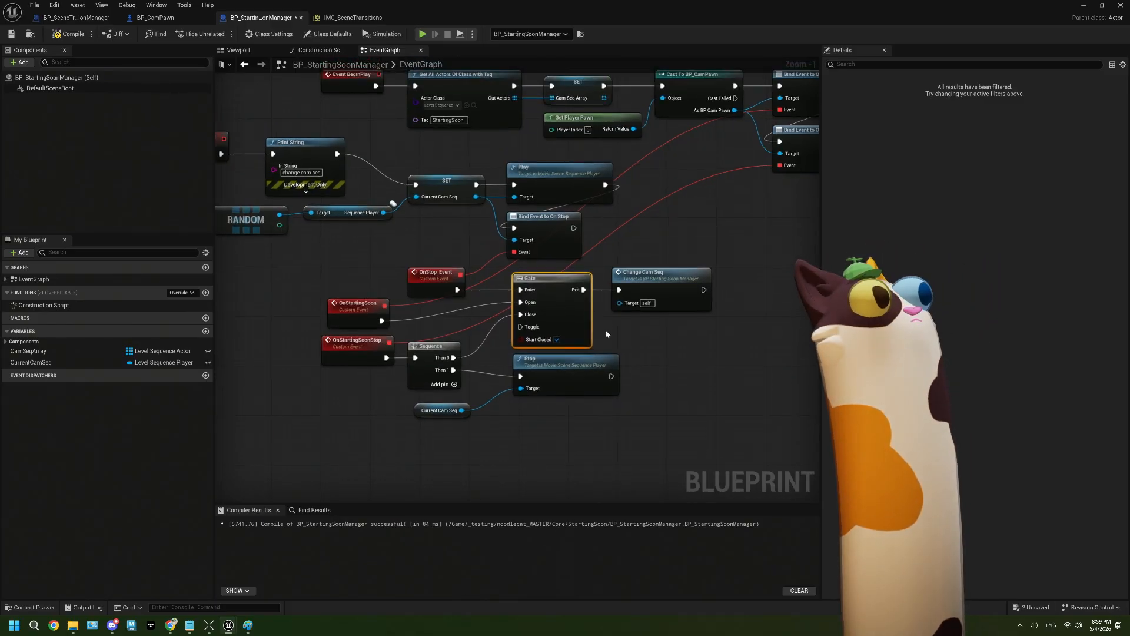
pyautogui.click(652, 363)
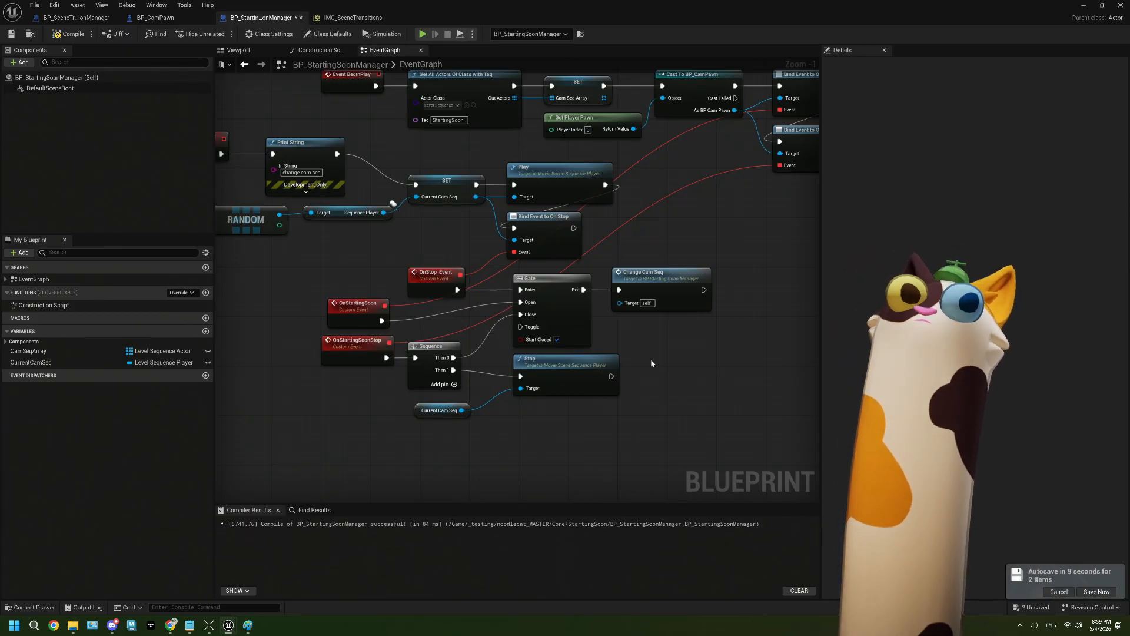
pyautogui.moveTo(543, 262); pyautogui.dragTo(624, 261, button='right')
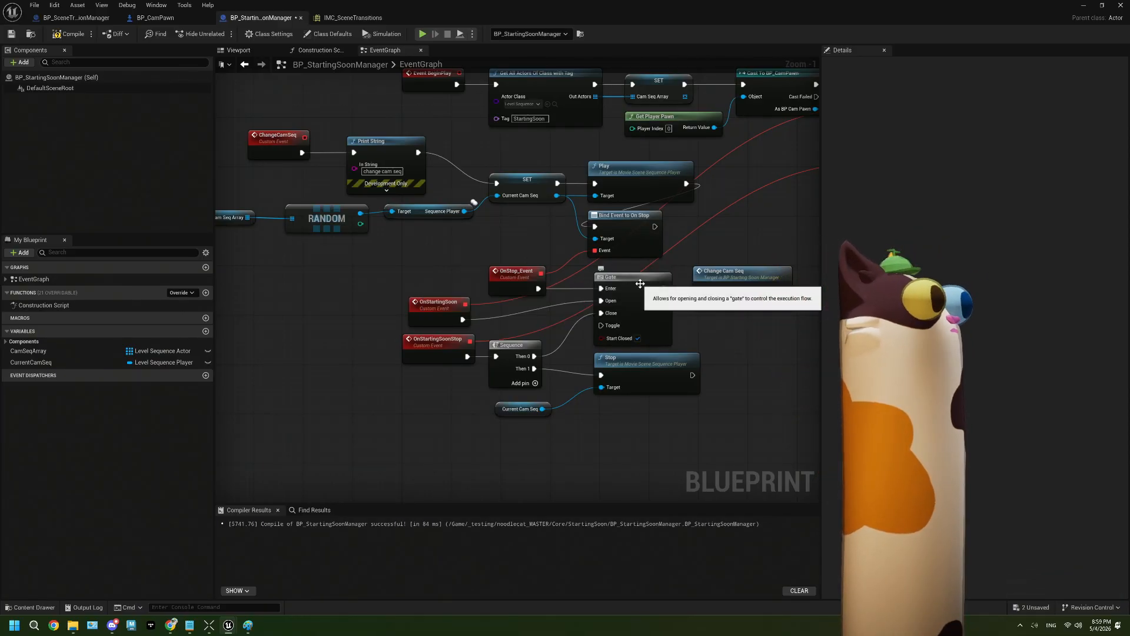
pyautogui.moveTo(444, 310); pyautogui.dragTo(359, 262, button='right')
pyautogui.click(348, 266)
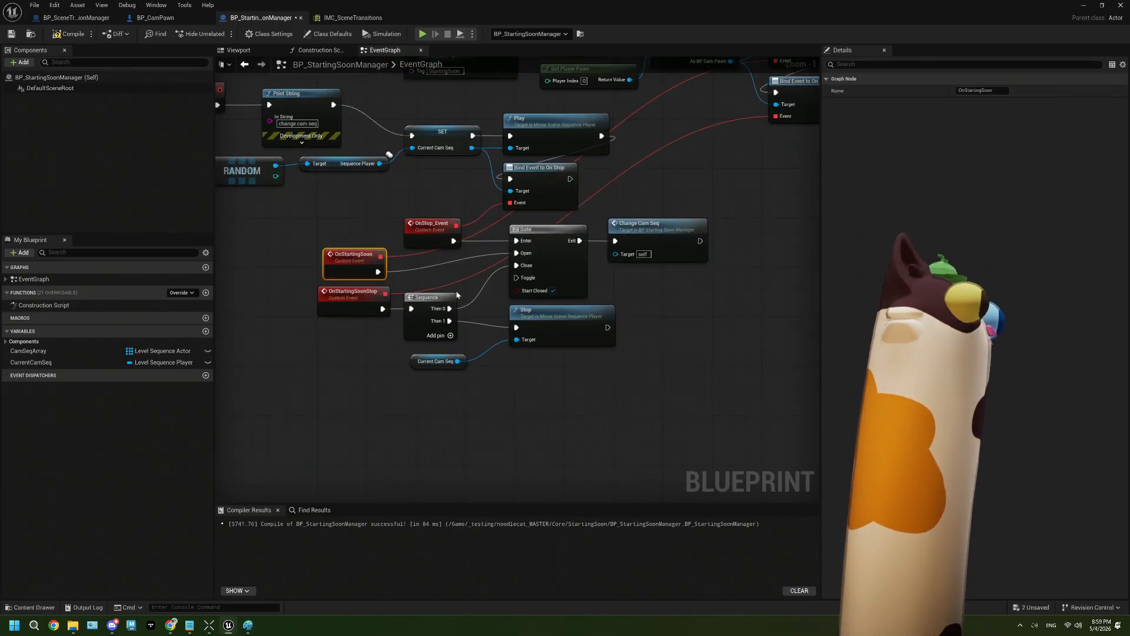
# Move the OnStartingSoonStop event with its Sequence, Stop and Current Cam Seq nodes down, away from the Gate
pyautogui.moveTo(447, 267); pyautogui.dragTo(488, 218, button='right')
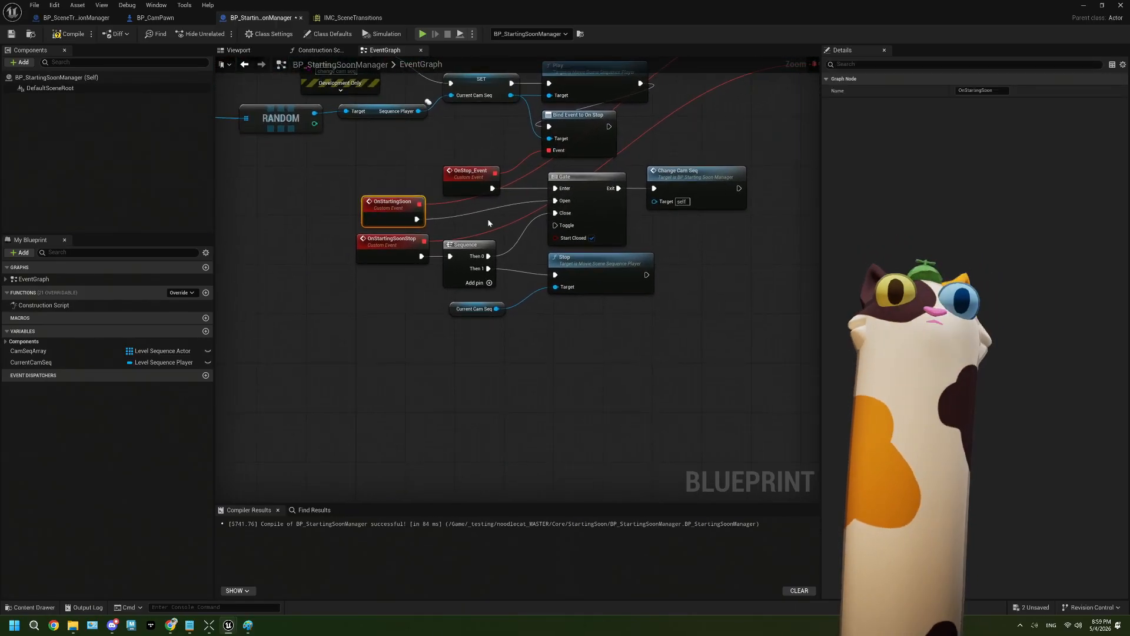
pyautogui.moveTo(551, 347); pyautogui.dragTo(390, 260)
pyautogui.moveTo(579, 282); pyautogui.dragTo(521, 374)
# Insert a Sequence node between OnStartingSoon and the Gate, with Then 0 wired to Open
pyautogui.moveTo(455, 233); pyautogui.dragTo(531, 239, button='right')
pyautogui.moveTo(470, 216)
pyautogui.mouseDown()
pyautogui.moveTo(414, 216)
pyautogui.moveTo(464, 230)
pyautogui.mouseUp()
pyautogui.press('s')
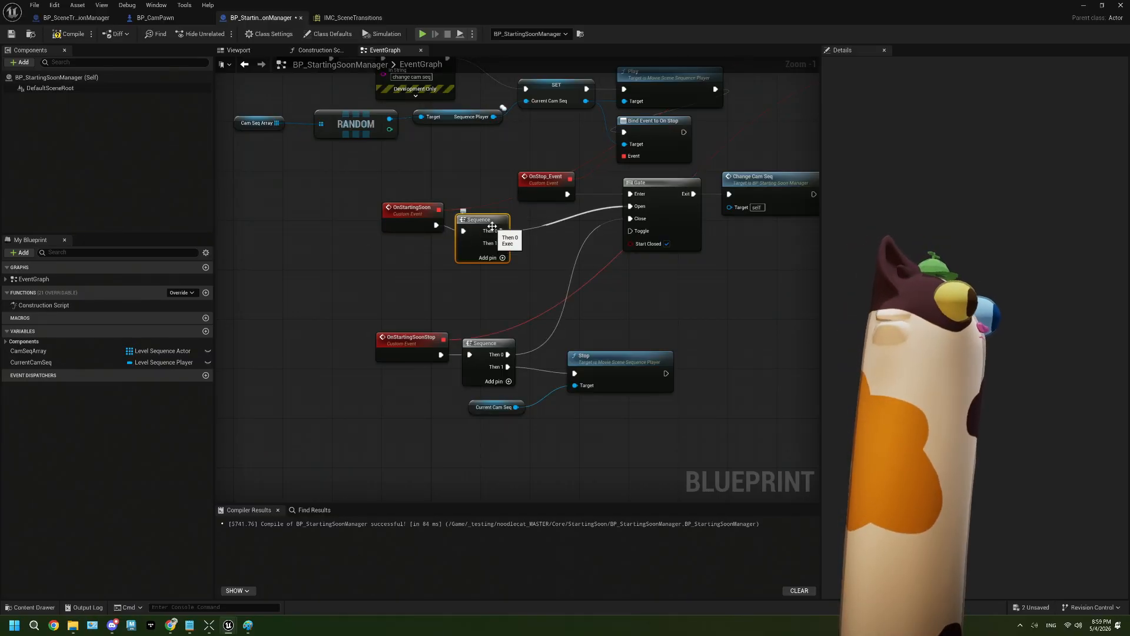
pyautogui.moveTo(492, 226)
pyautogui.mouseDown()
pyautogui.moveTo(505, 219)
pyautogui.moveTo(492, 219)
pyautogui.mouseUp()
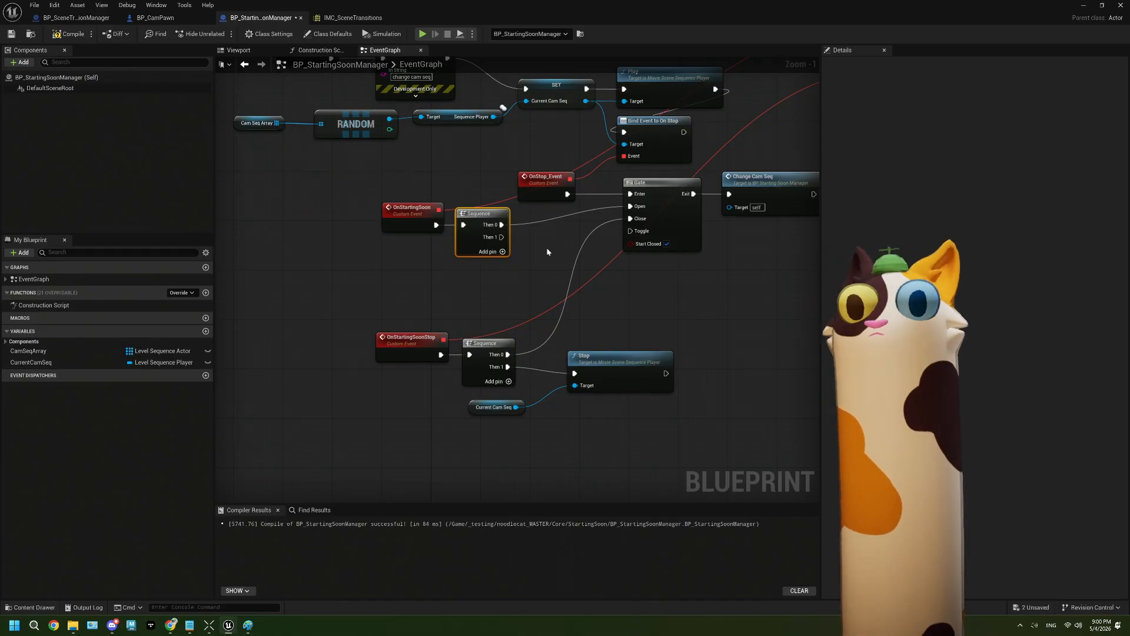
# Duplicate the Cam Seq Array, Random, Sequence Player, SET and Play nodes below, wire Then 1 to the copied SET, then compile and save
pyautogui.moveTo(400, 168); pyautogui.dragTo(233, 113)
pyautogui.keyDown('shift'); pyautogui.moveTo(474, 140); pyautogui.dragTo(460, 125); pyautogui.keyUp('shift')
pyautogui.keyDown('shift'); pyautogui.click(537, 94); pyautogui.keyUp('shift')
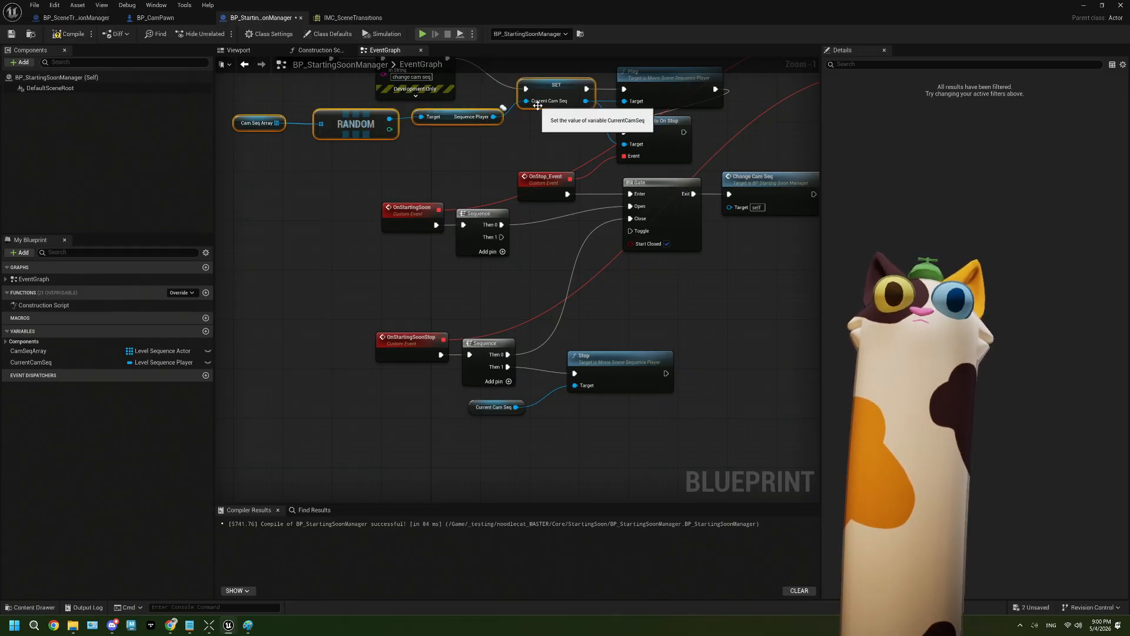
pyautogui.moveTo(633, 72); pyautogui.dragTo(605, 94, button='right')
pyautogui.keyDown('shift'); pyautogui.click(606, 94); pyautogui.keyUp('shift')
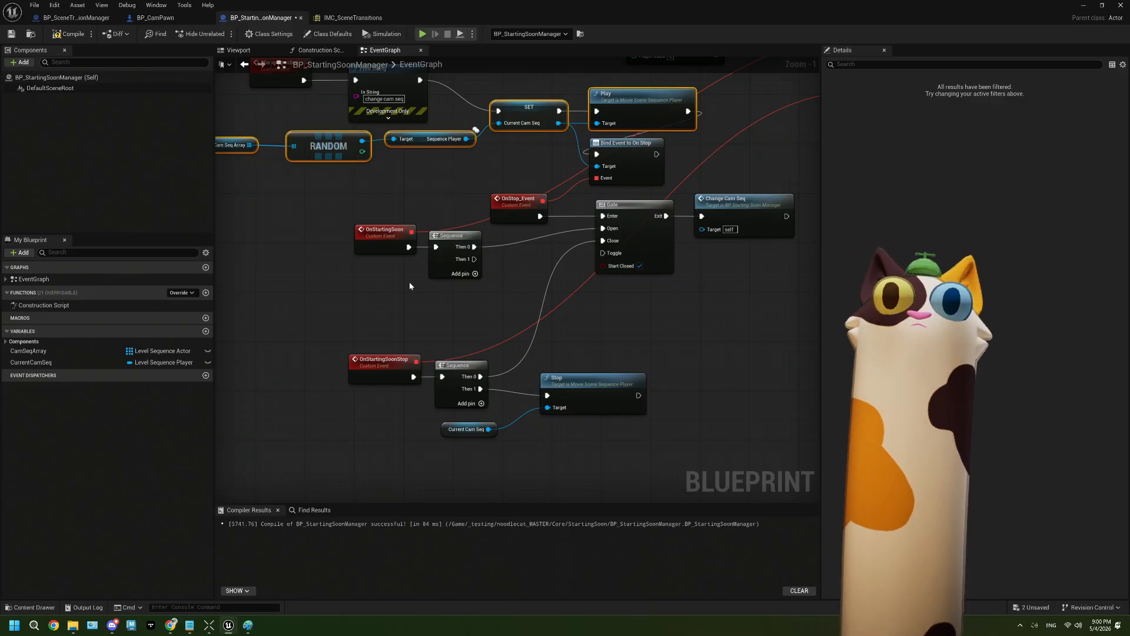
pyautogui.hotkey('ctrl', 'v')
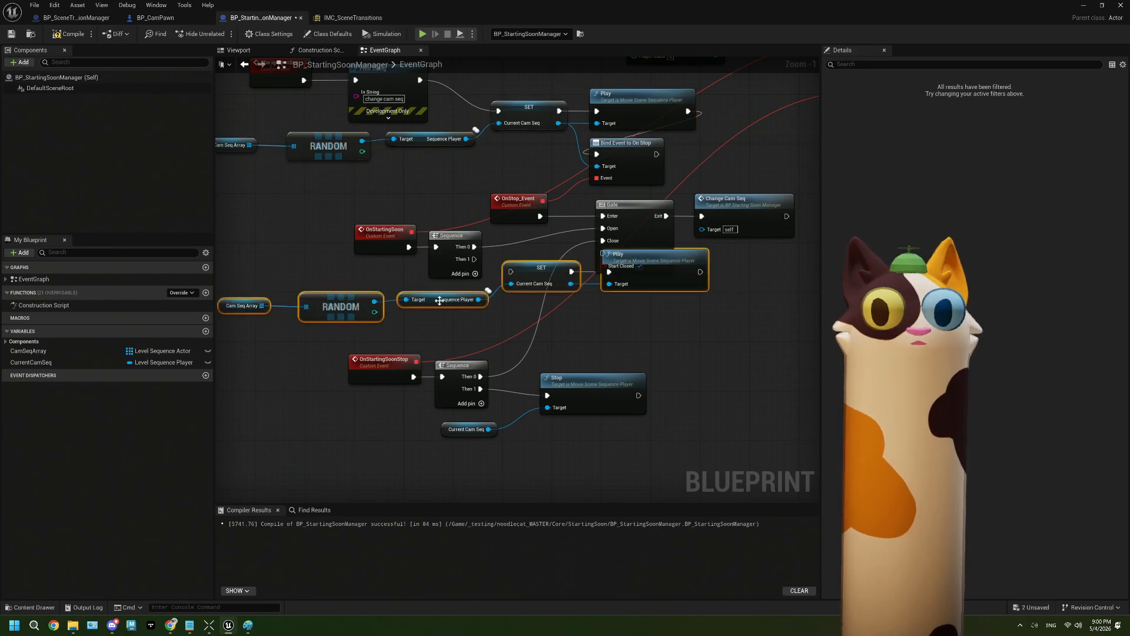
pyautogui.moveTo(533, 294); pyautogui.dragTo(521, 309)
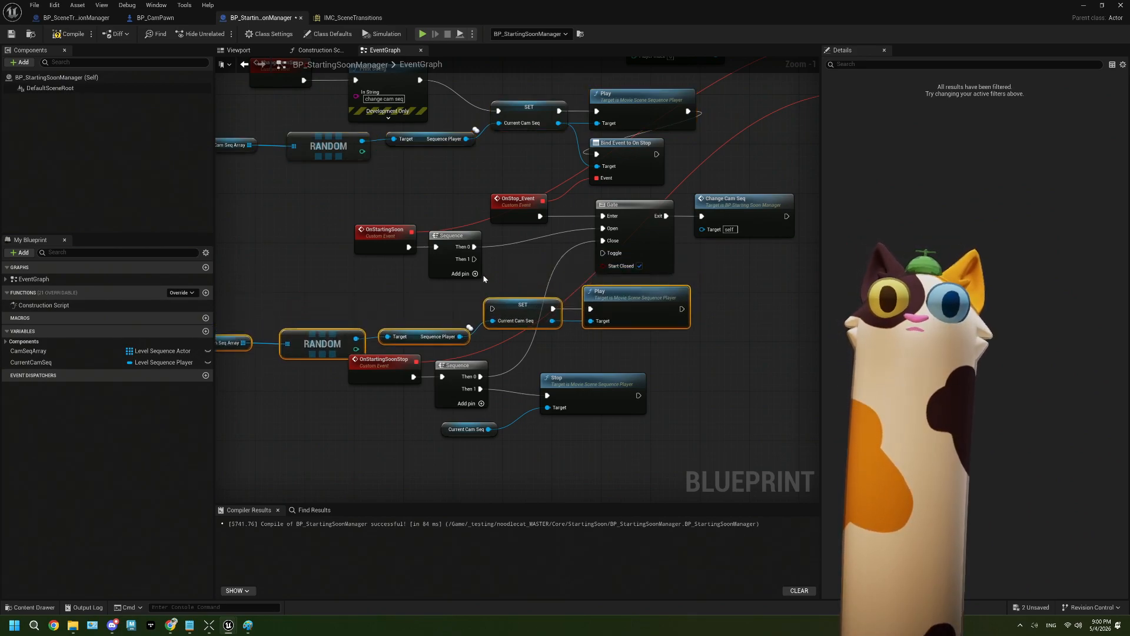
pyautogui.moveTo(474, 259); pyautogui.dragTo(493, 308)
pyautogui.press('F7')
pyautogui.hotkey('ctrl', 's')
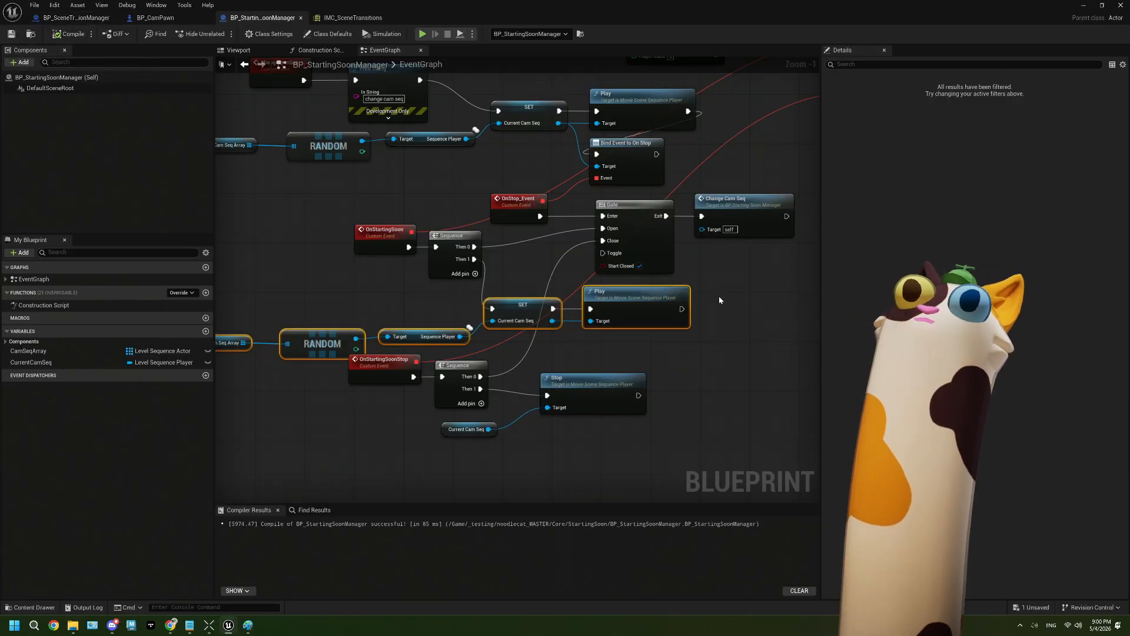
# Delete the duplicated Cam Seq Array, Random, Sequence Player, SET and Play nodes
pyautogui.moveTo(571, 323); pyautogui.dragTo(639, 299, button='right')
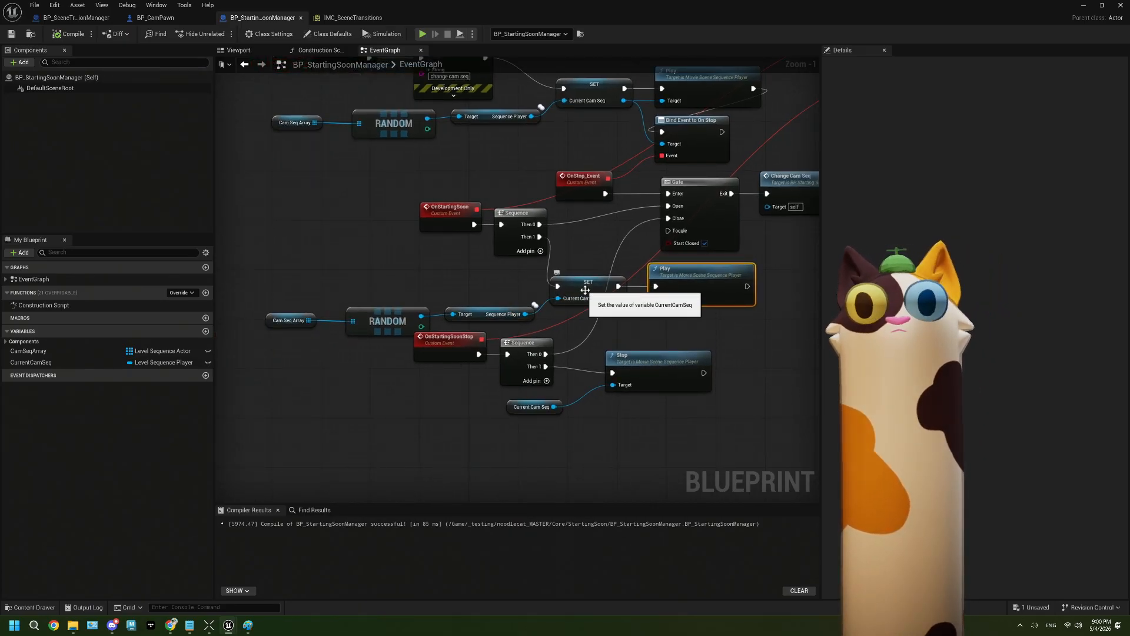
pyautogui.moveTo(585, 290); pyautogui.dragTo(522, 303, button='right')
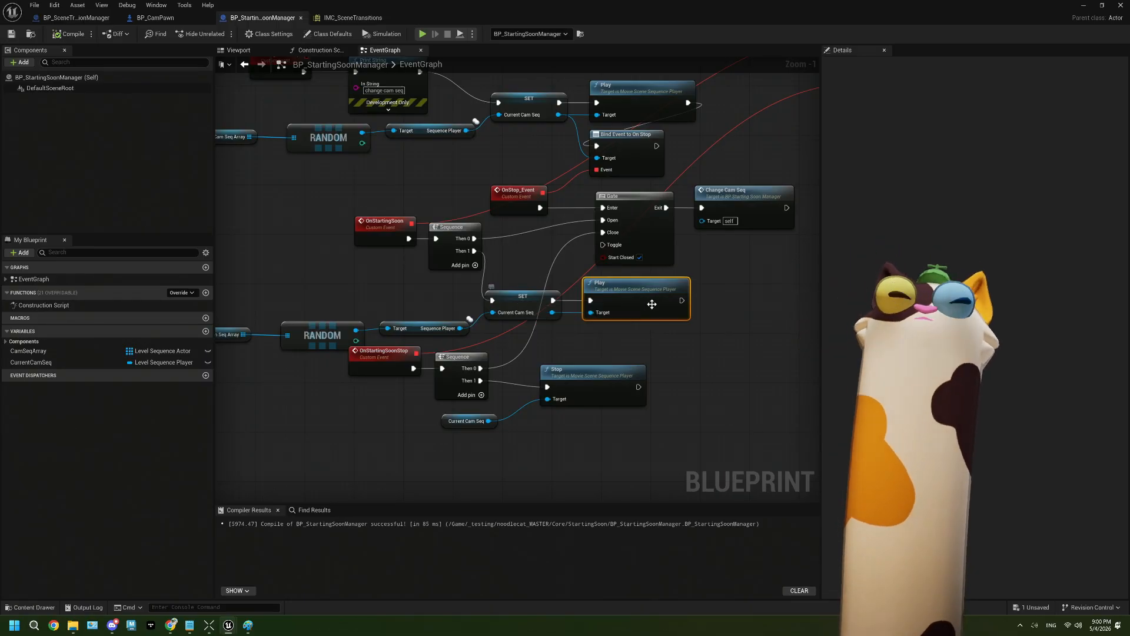
pyautogui.press('Delete')
pyautogui.click(502, 312)
pyautogui.press('Delete')
pyautogui.click(439, 328)
pyautogui.moveTo(238, 316); pyautogui.dragTo(372, 336)
pyautogui.press('Delete')
# Wire Then 1 of the OnStartingSoon Sequence to the original SET Current Cam Seq node
pyautogui.moveTo(474, 250); pyautogui.dragTo(424, 313, button='right')
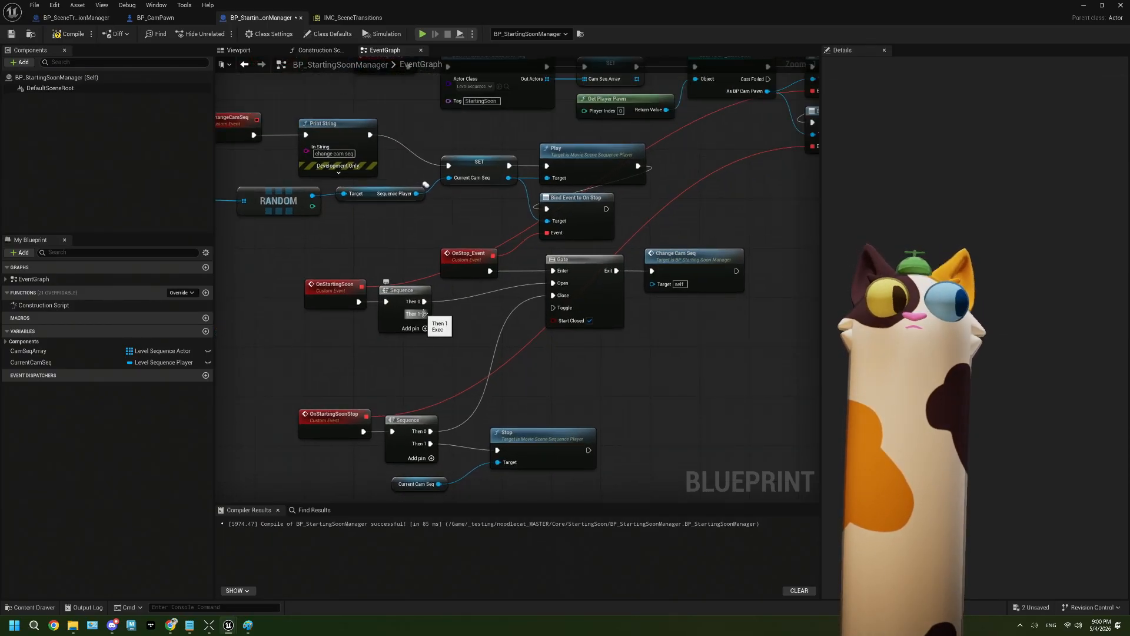
pyautogui.moveTo(424, 313); pyautogui.dragTo(448, 166)
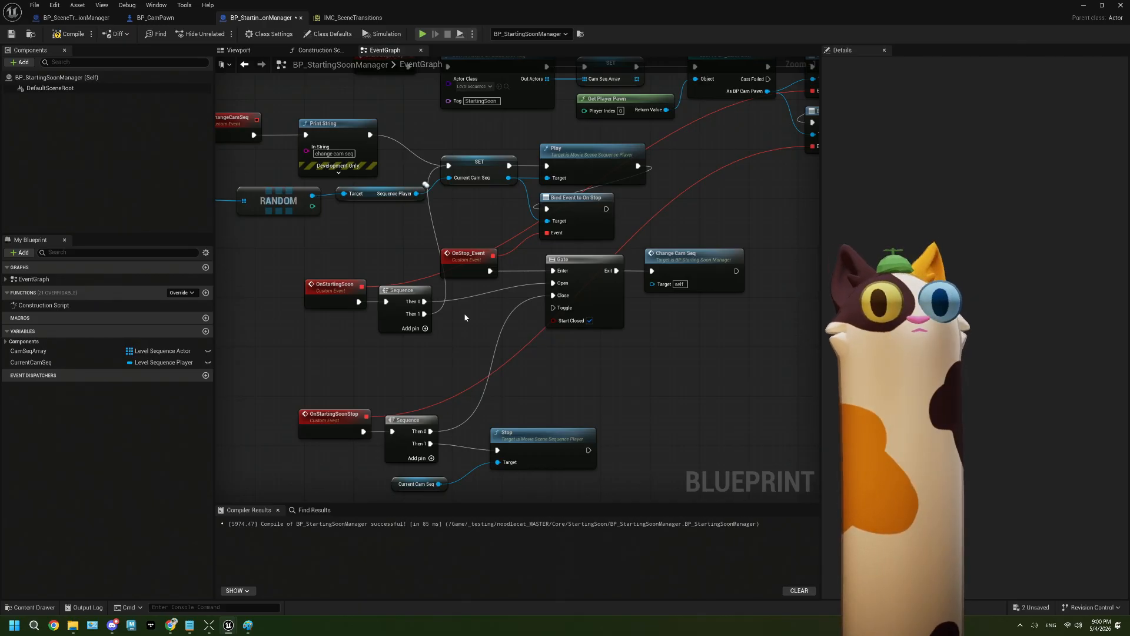
# Compile and save BP_StartingSoonManager, then play the Noodlecat_Env level to test the starting-soon camera sequences and stop the session
pyautogui.moveTo(462, 328); pyautogui.dragTo(536, 324, button='right')
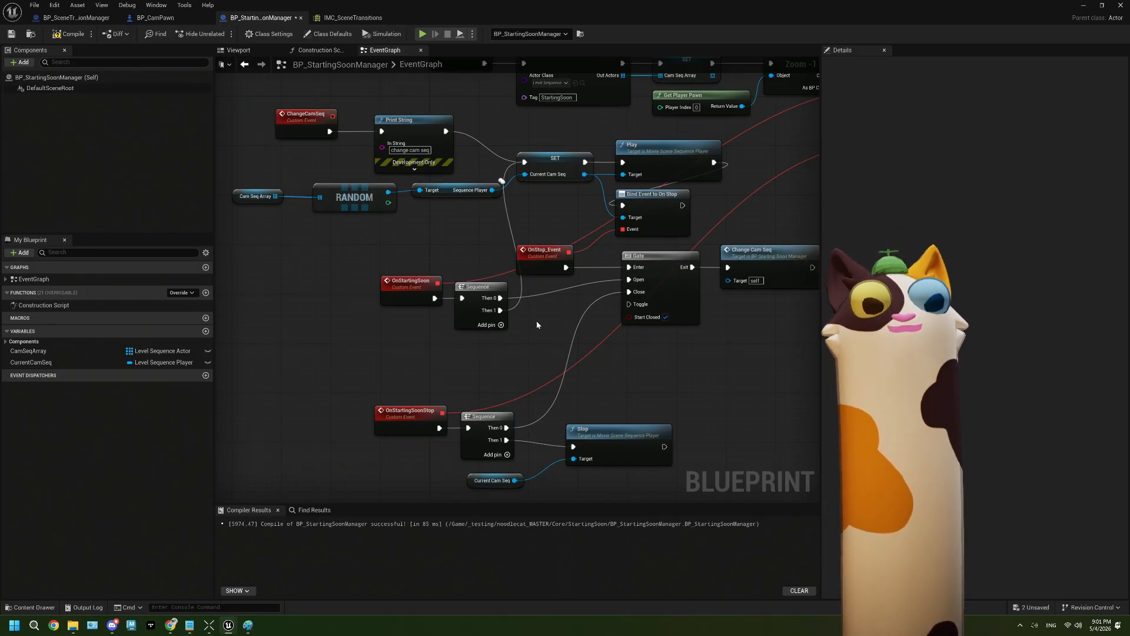
pyautogui.moveTo(536, 321); pyautogui.dragTo(479, 303, button='right')
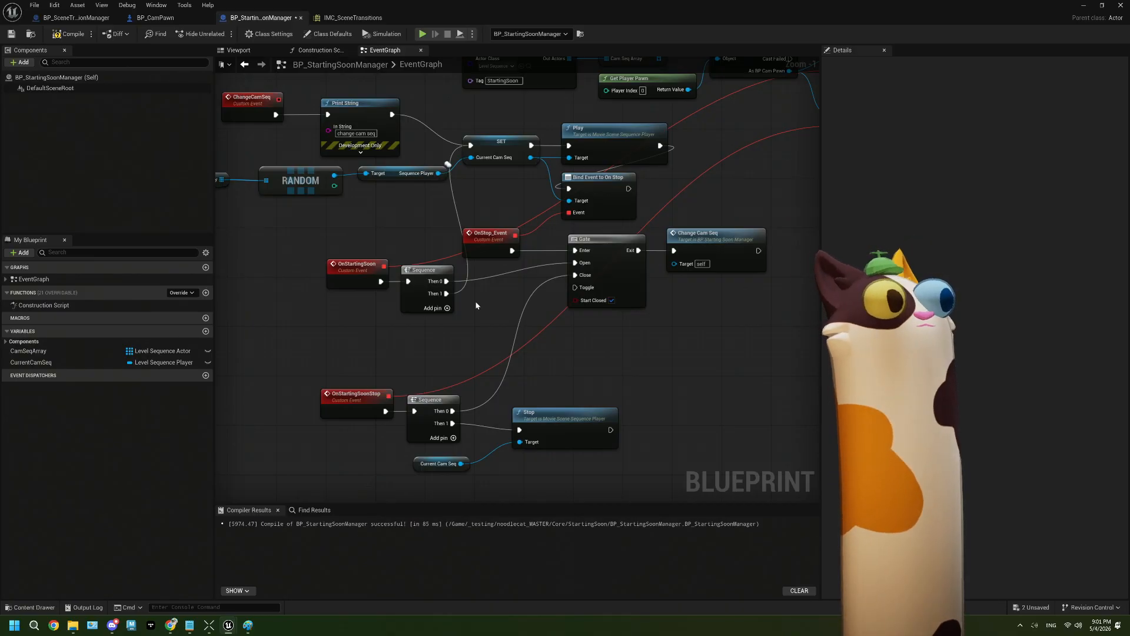
pyautogui.click(66, 34)
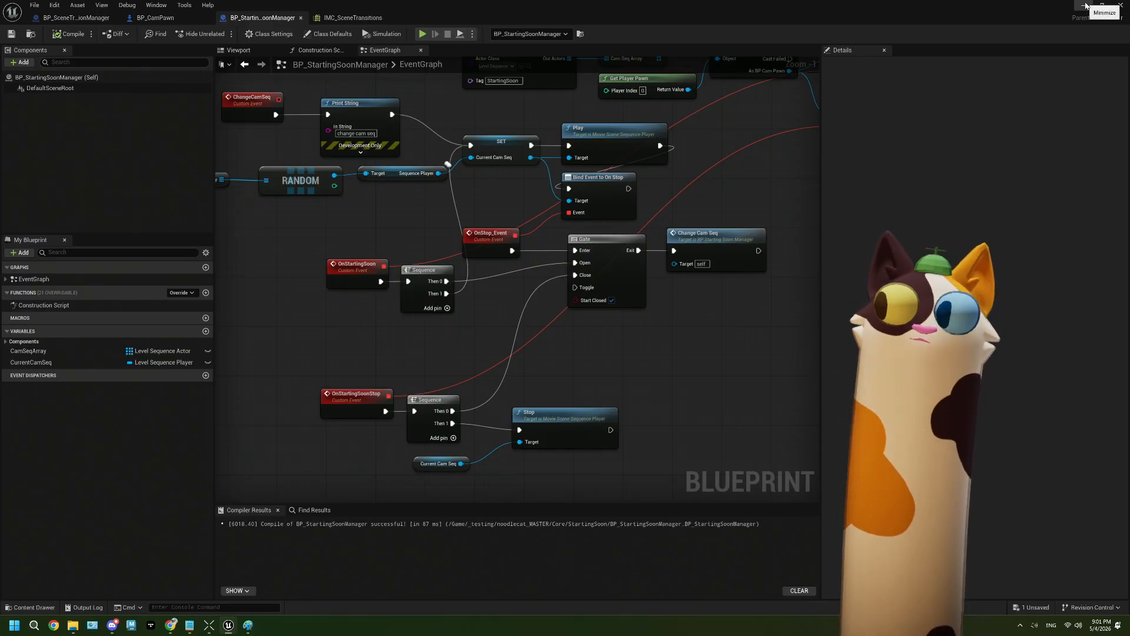
pyautogui.click(1085, 6)
pyautogui.click(283, 35)
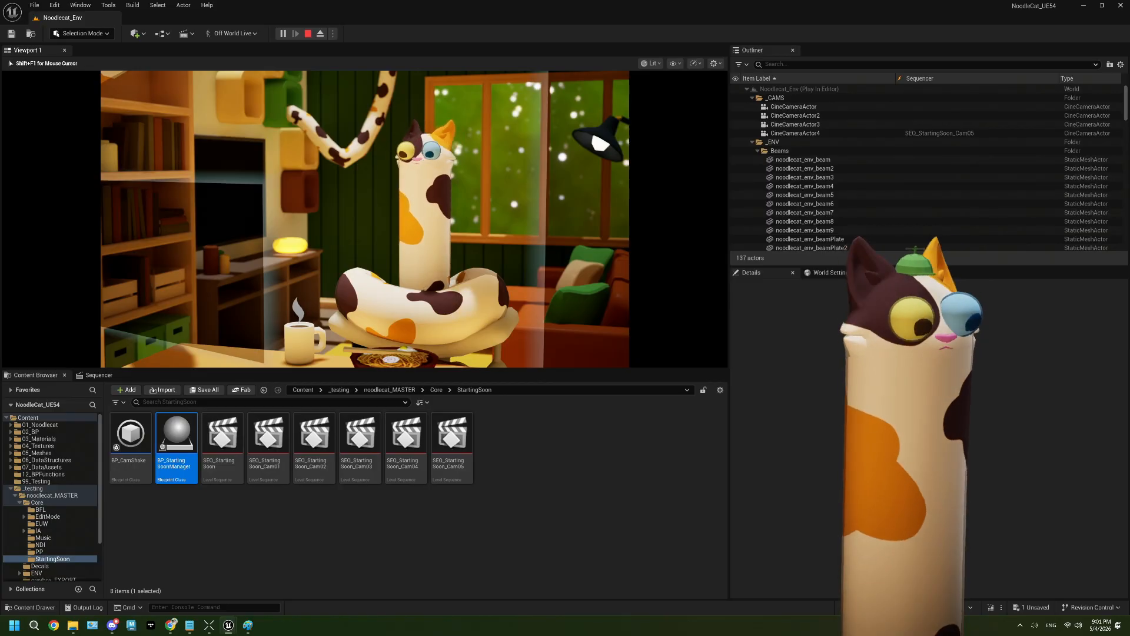
pyautogui.press('Escape')
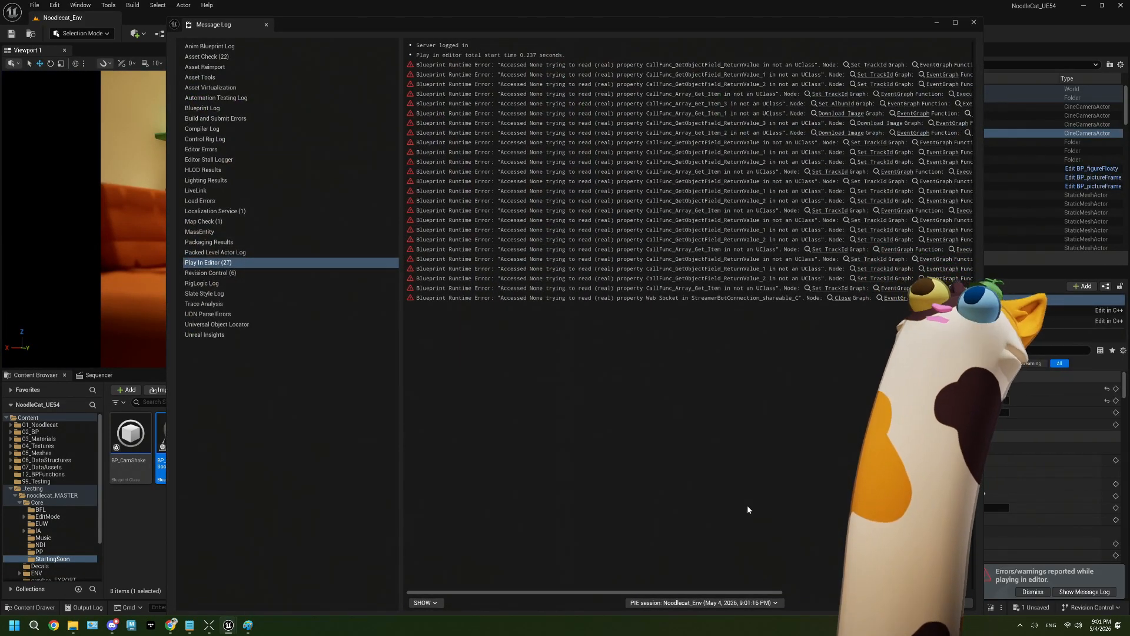
# Read the Play In Editor runtime errors across their full width and close the Message Log
pyautogui.moveTo(739, 592); pyautogui.dragTo(575, 571)
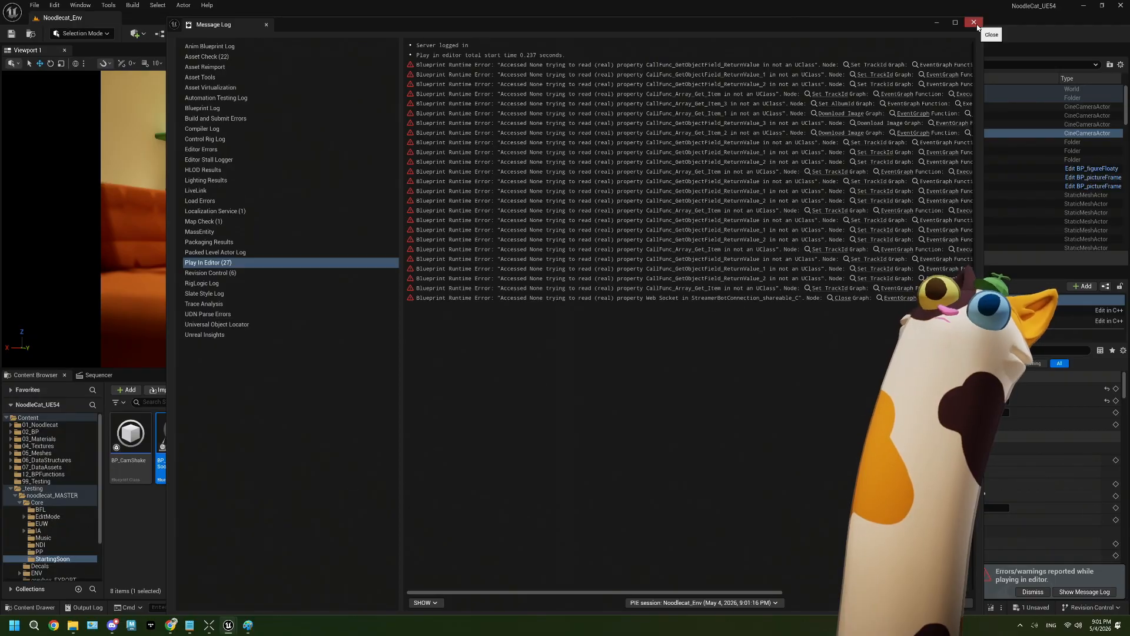
pyautogui.moveTo(700, 593); pyautogui.dragTo(890, 592)
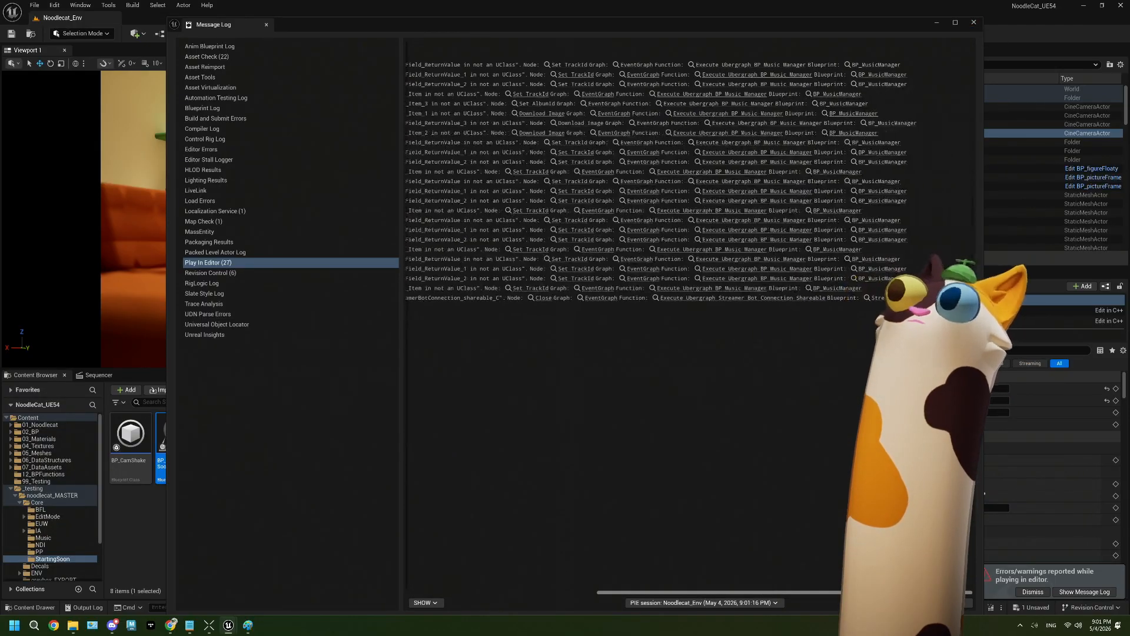
pyautogui.click(973, 21)
pyautogui.click(415, 503)
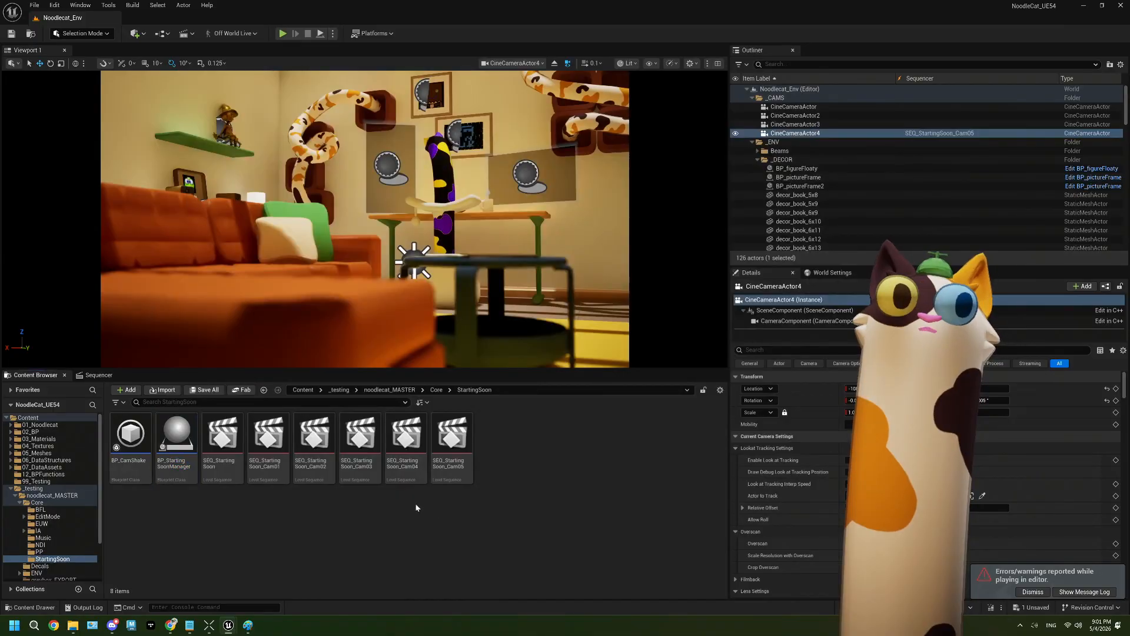
# Check the Core folder's contents, return to its StartingSoon folder and reopen BP_StartingSoonManager
pyautogui.click(435, 389)
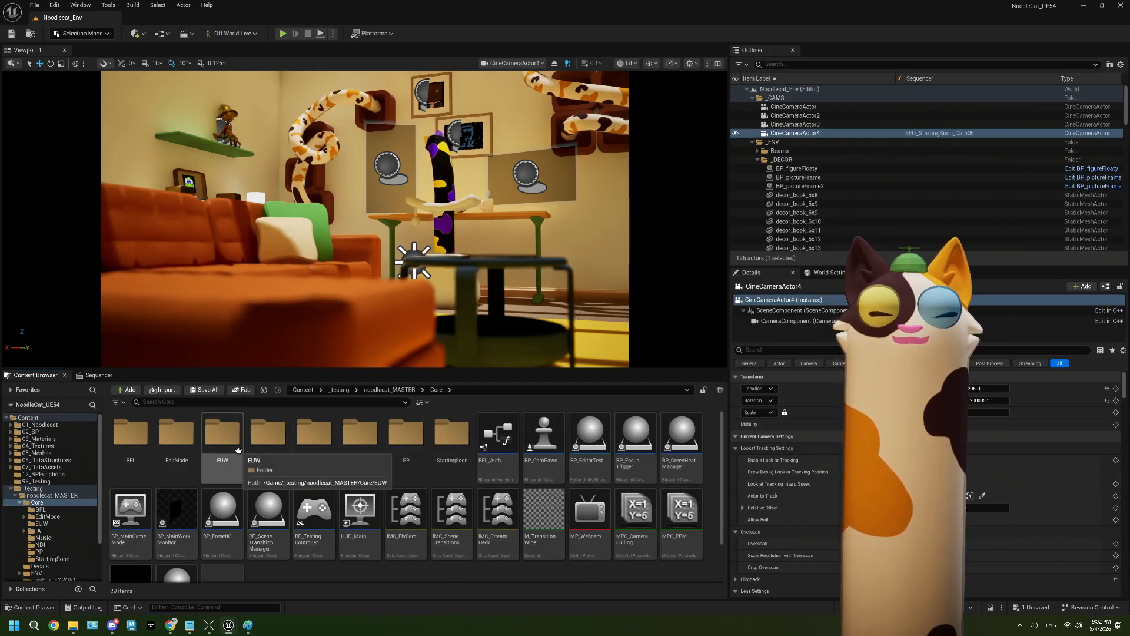
pyautogui.scroll(-1, 364, 473)
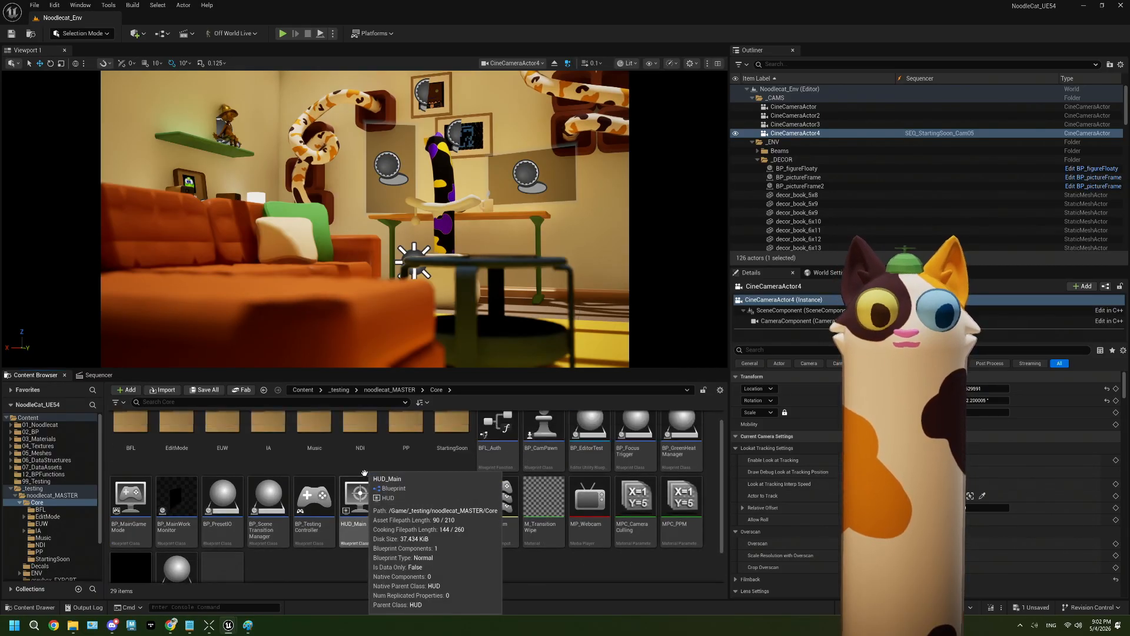
pyautogui.scroll(1, 368, 477)
pyautogui.click(467, 446)
pyautogui.doubleClick(467, 447)
pyautogui.doubleClick(176, 439)
pyautogui.moveTo(369, 297); pyautogui.dragTo(411, 345, button='right')
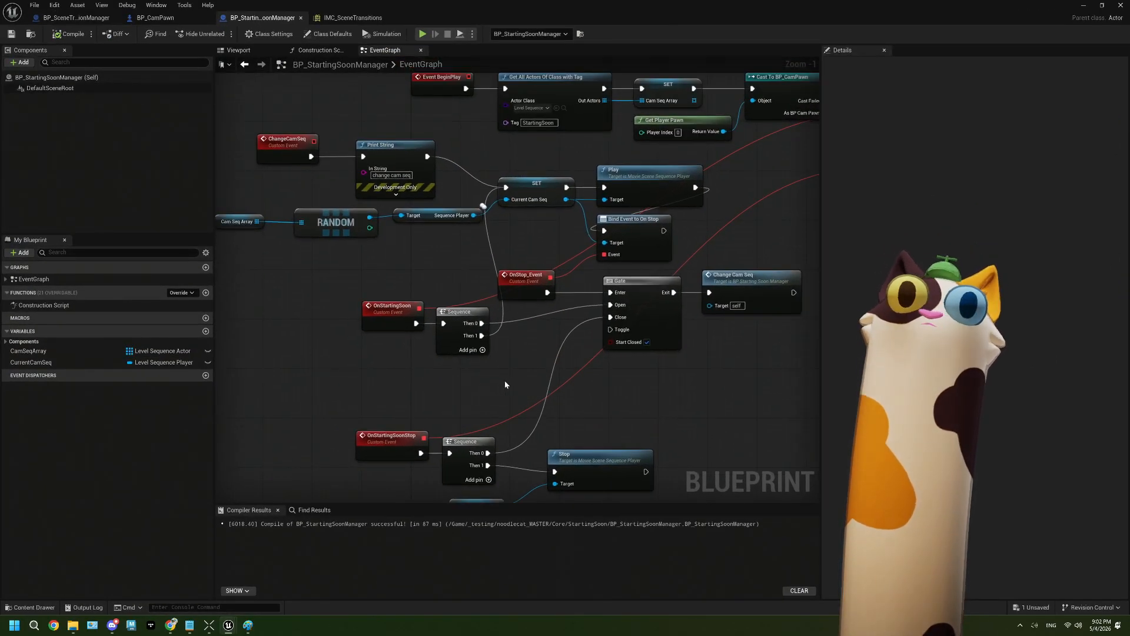
# Move OnStop_Event away from the Gate and insert a copy of the Print String node between it and the Gate's Enter
pyautogui.scroll(1, 593, 321)
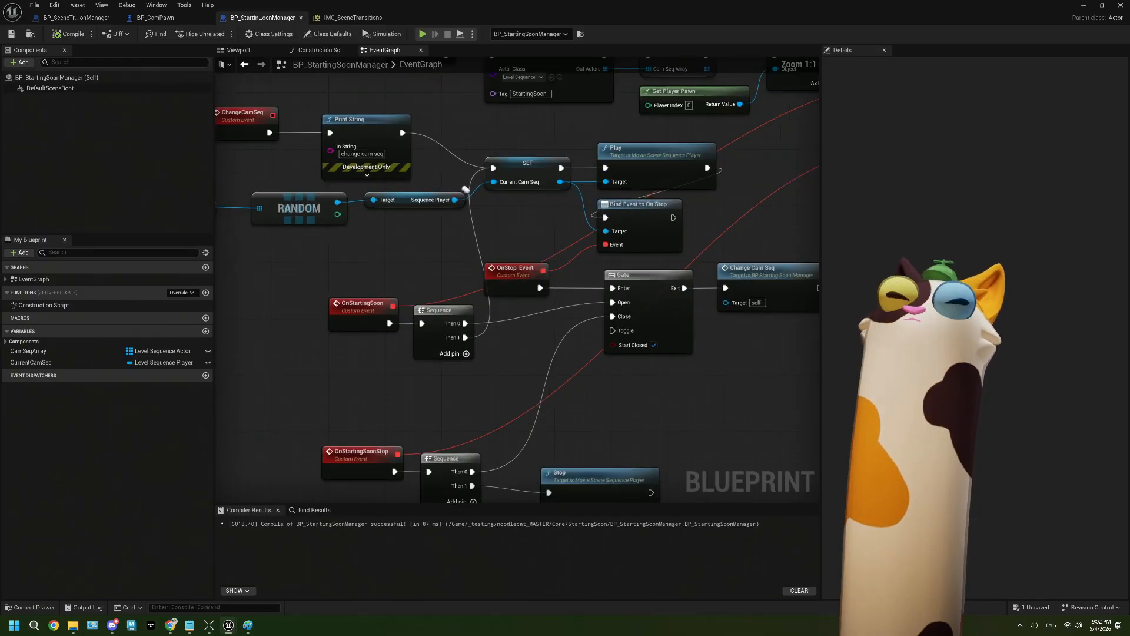
pyautogui.moveTo(567, 342); pyautogui.dragTo(552, 337, button='right')
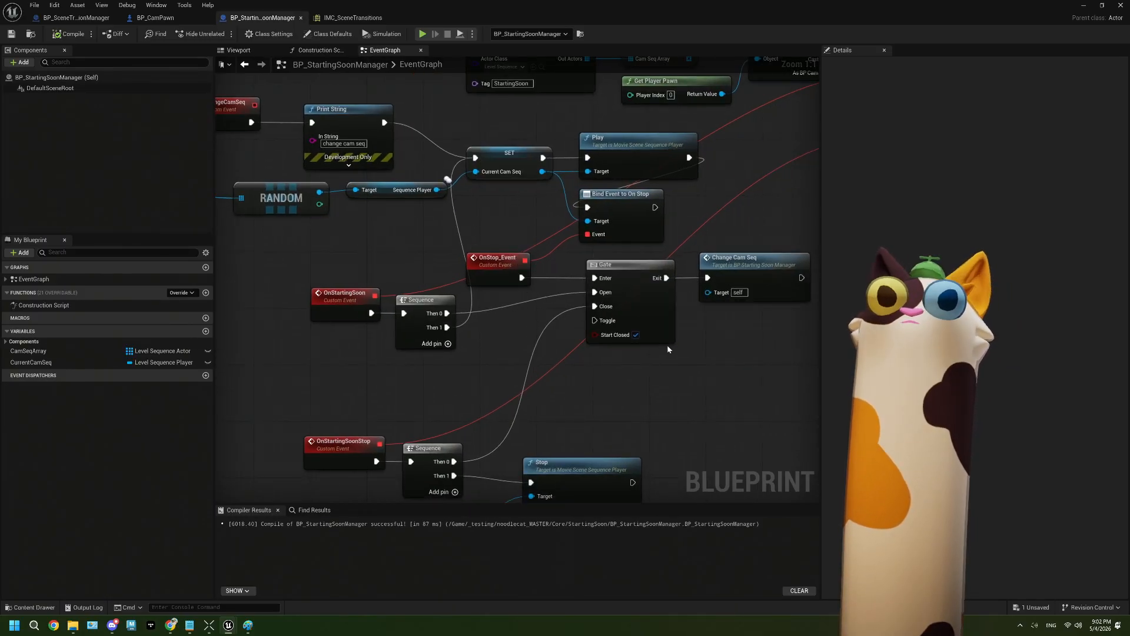
pyautogui.moveTo(540, 345); pyautogui.dragTo(578, 350, button='right')
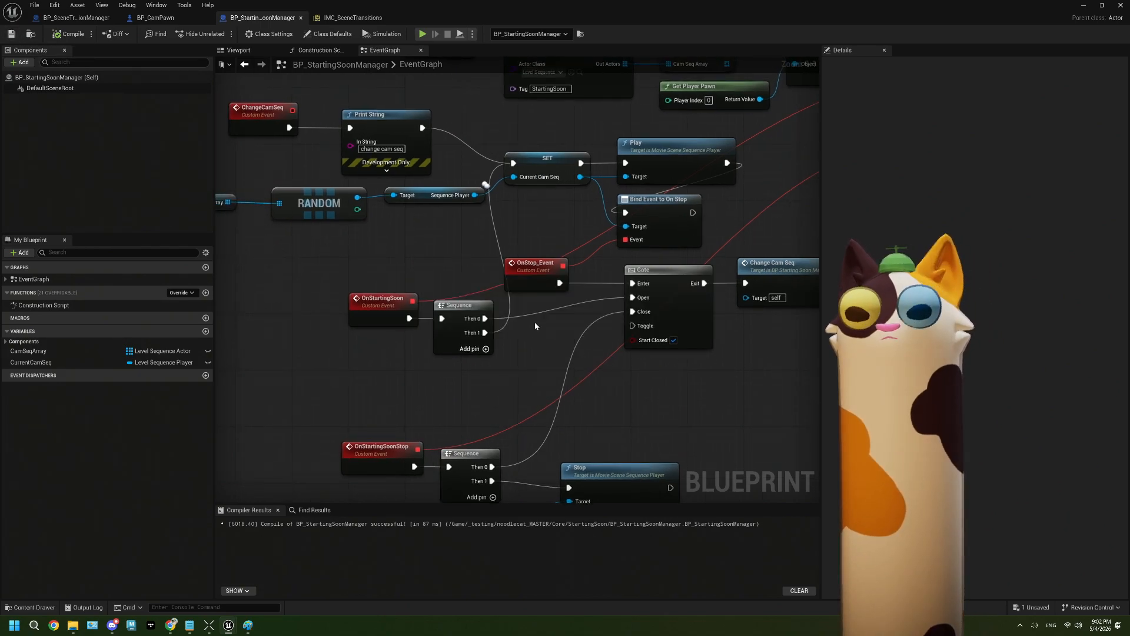
pyautogui.moveTo(531, 274); pyautogui.dragTo(430, 260)
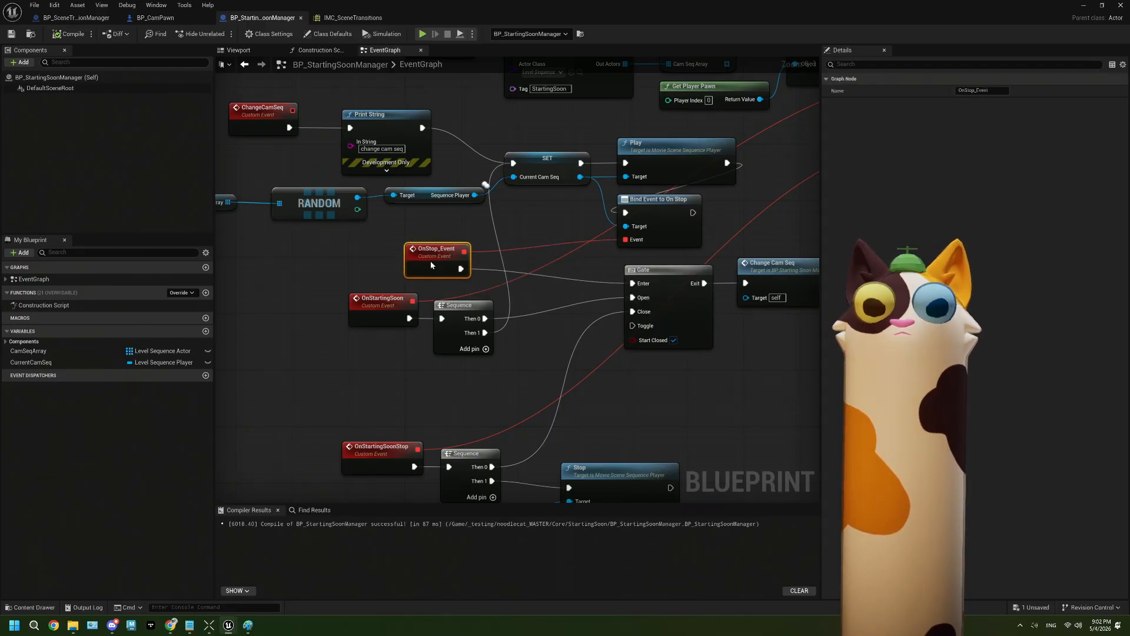
pyautogui.click(382, 123)
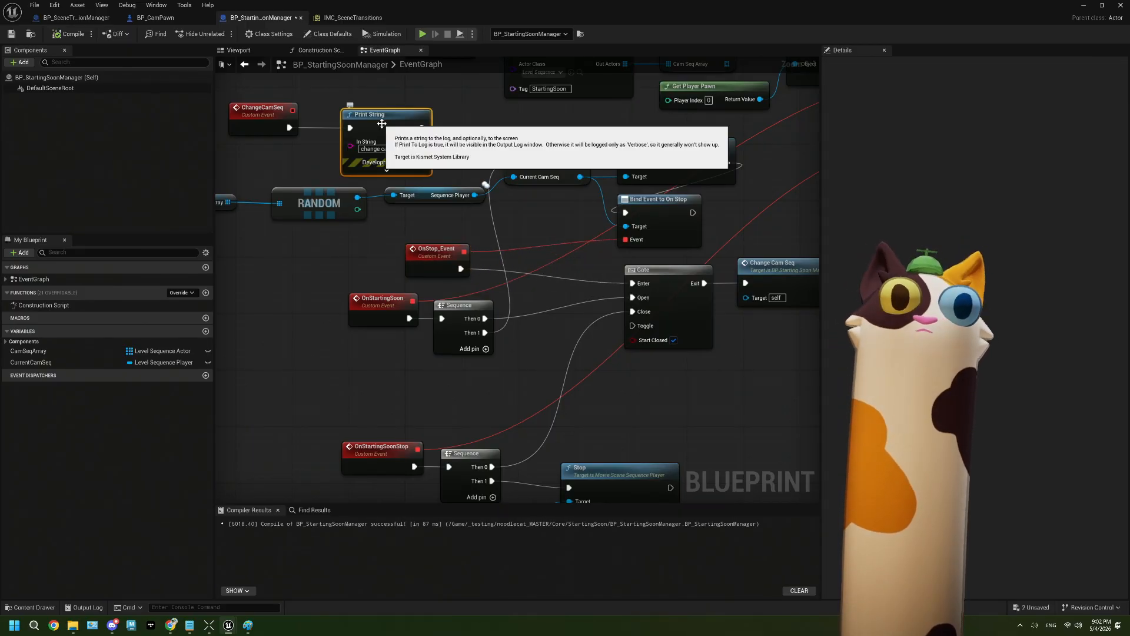
pyautogui.hotkey('ctrl', 'c')
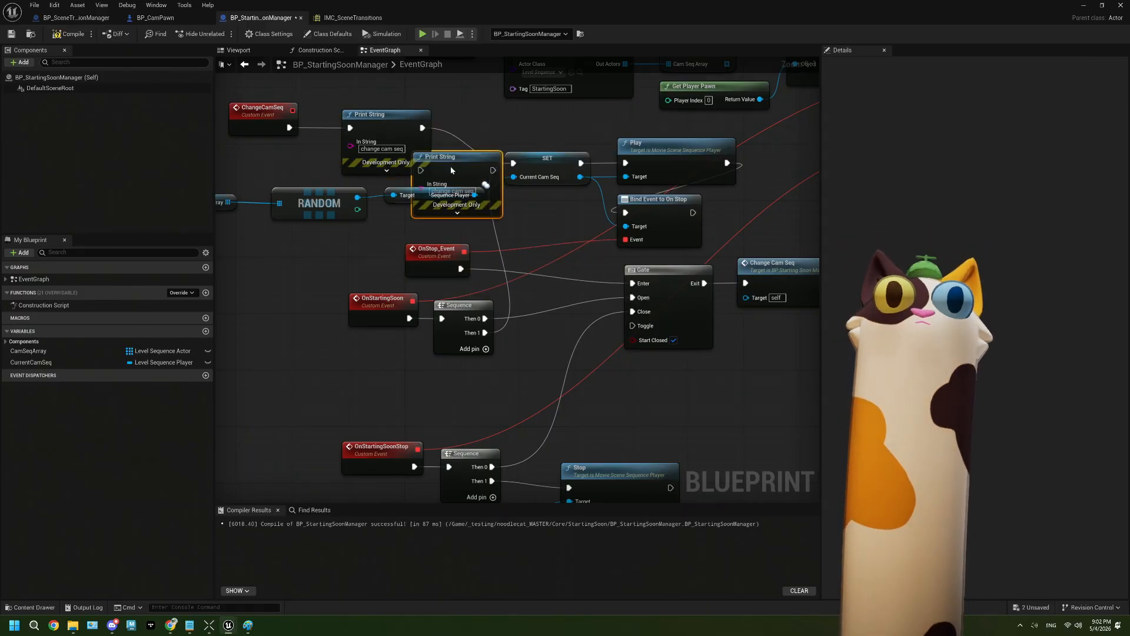
pyautogui.hotkey('ctrl', 'v')
pyautogui.moveTo(461, 268); pyautogui.dragTo(527, 312)
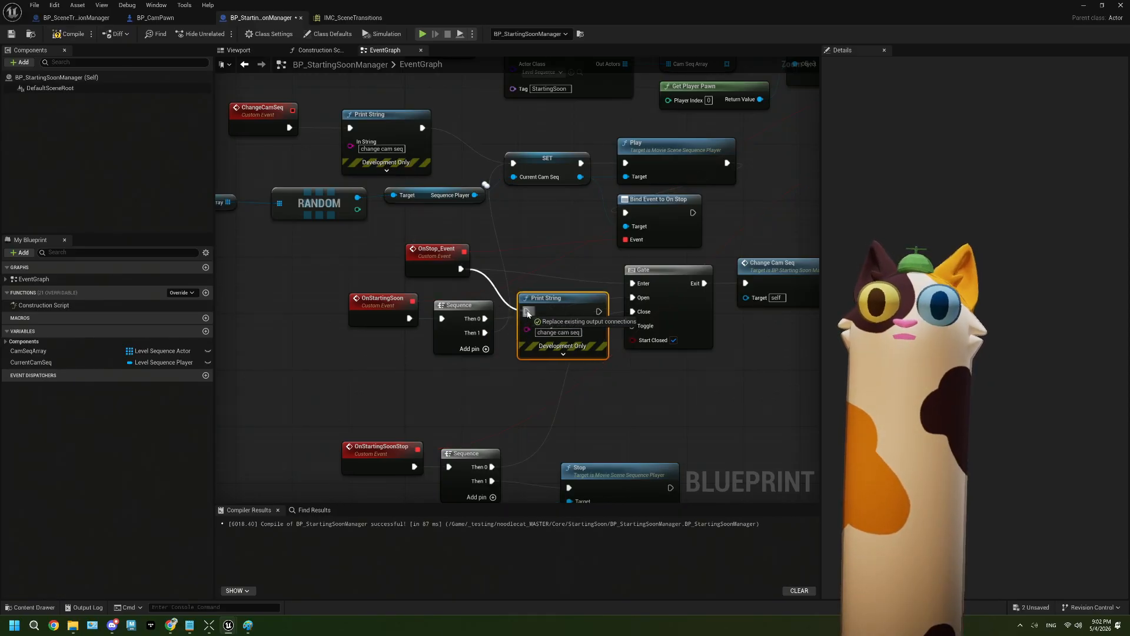
pyautogui.moveTo(599, 311); pyautogui.dragTo(648, 289)
pyautogui.moveTo(565, 340); pyautogui.dragTo(556, 273)
# Set the copied Print String's In String to "stop", then compile and save the blueprint
pyautogui.click(552, 297)
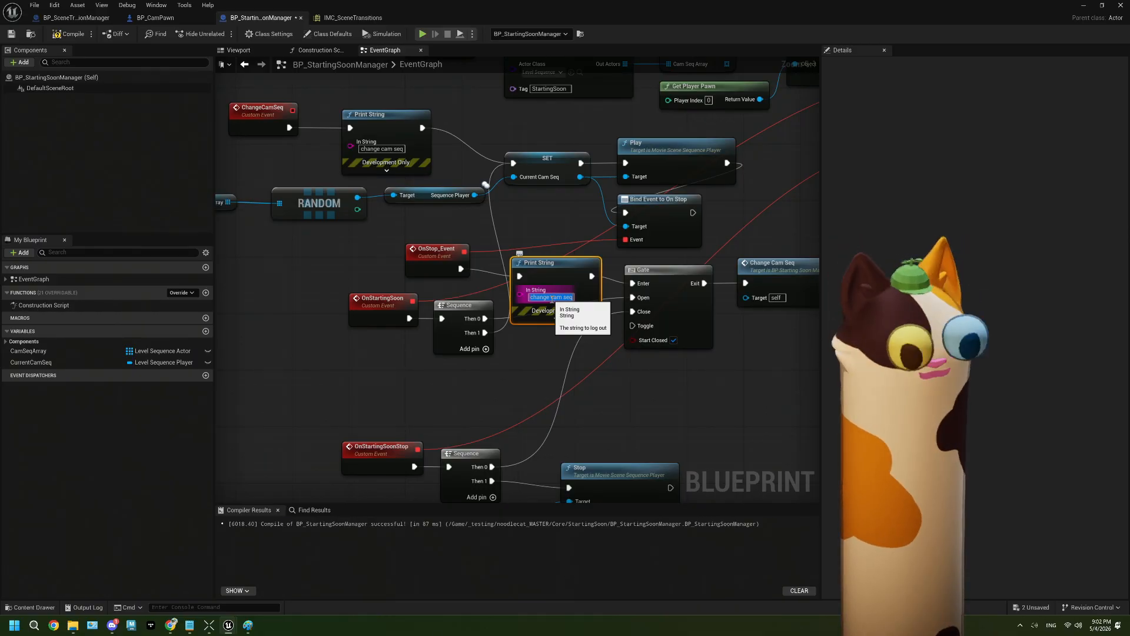
pyautogui.write('stop')
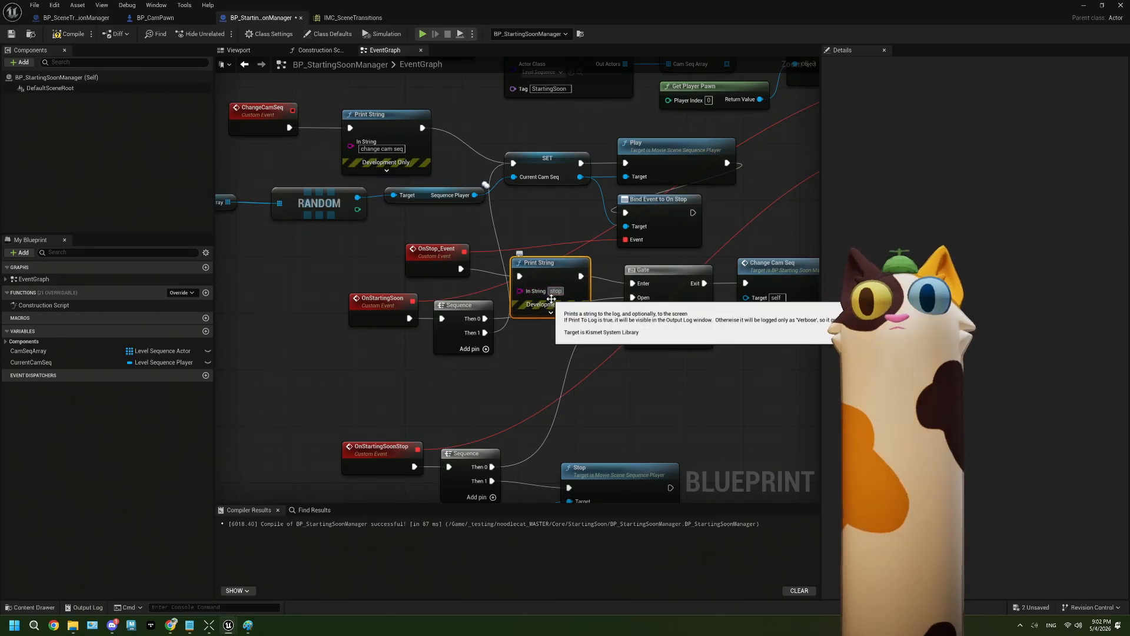
pyautogui.click(69, 33)
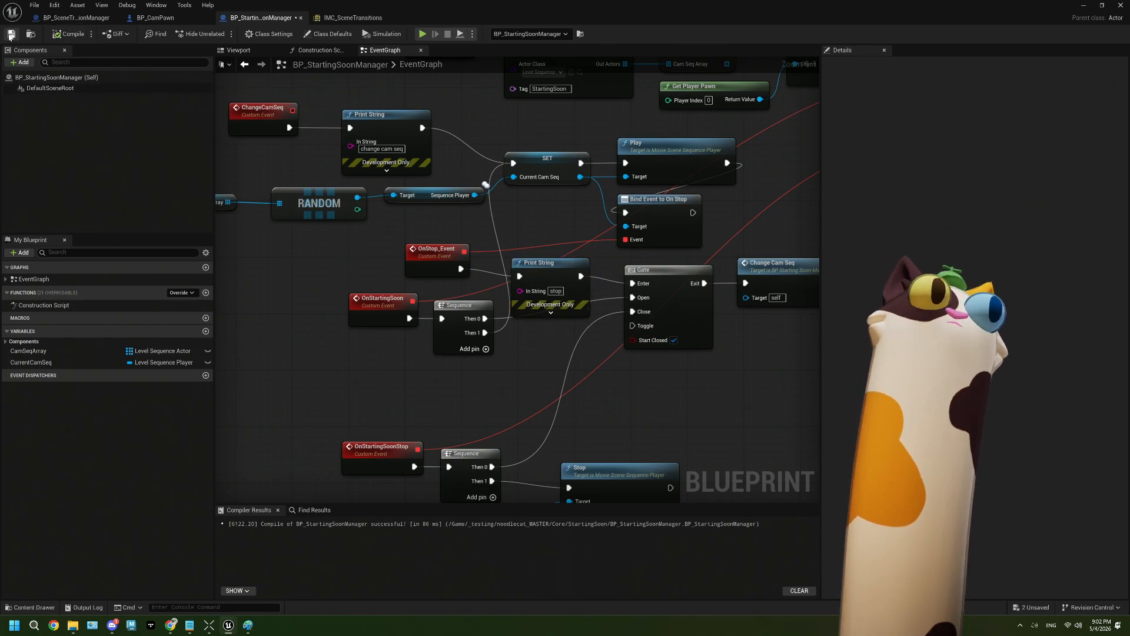
pyautogui.click(11, 34)
# Play the level to check when the debug strings print, then stop the session and close the Message Log
pyautogui.scroll(-2, 677, 281)
pyautogui.scroll(2, 678, 282)
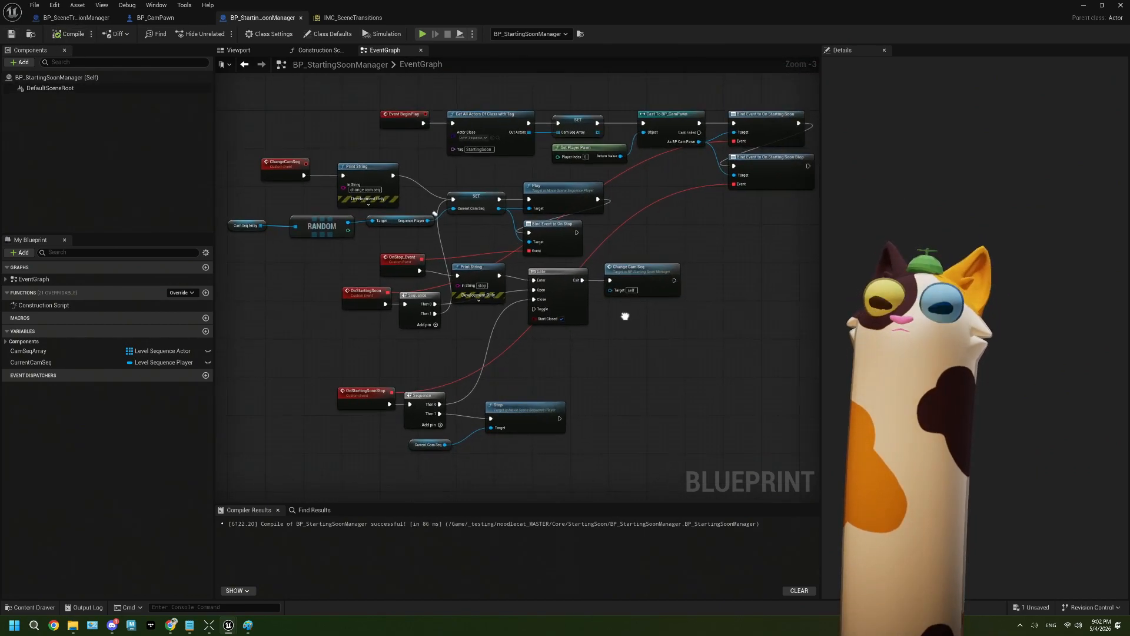
pyautogui.moveTo(536, 312); pyautogui.dragTo(554, 312, button='right')
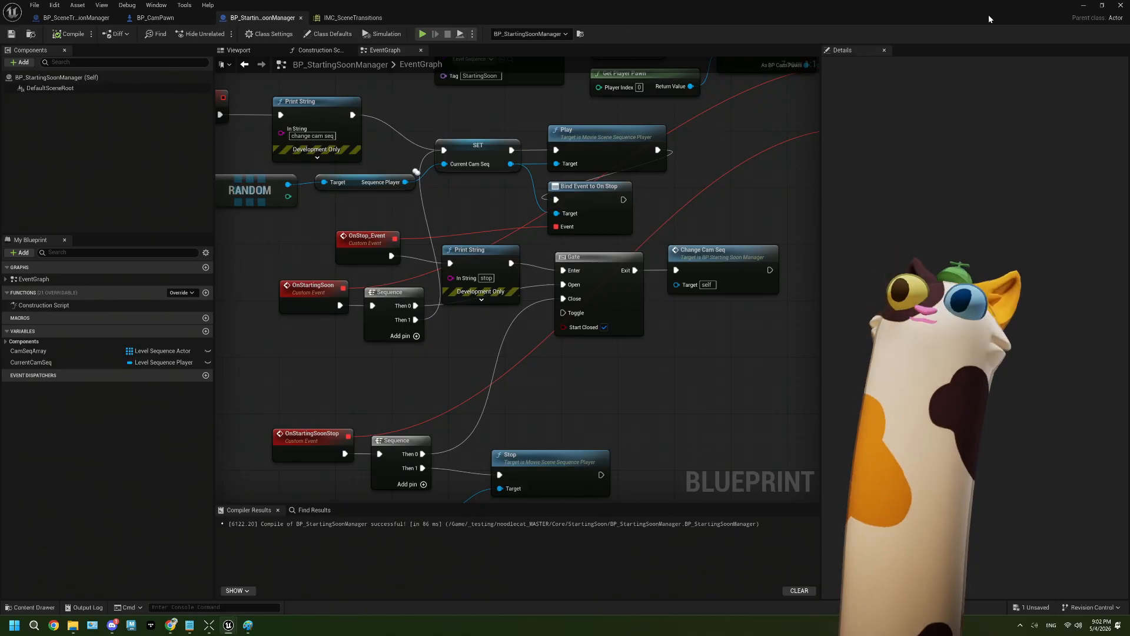
pyautogui.click(1082, 7)
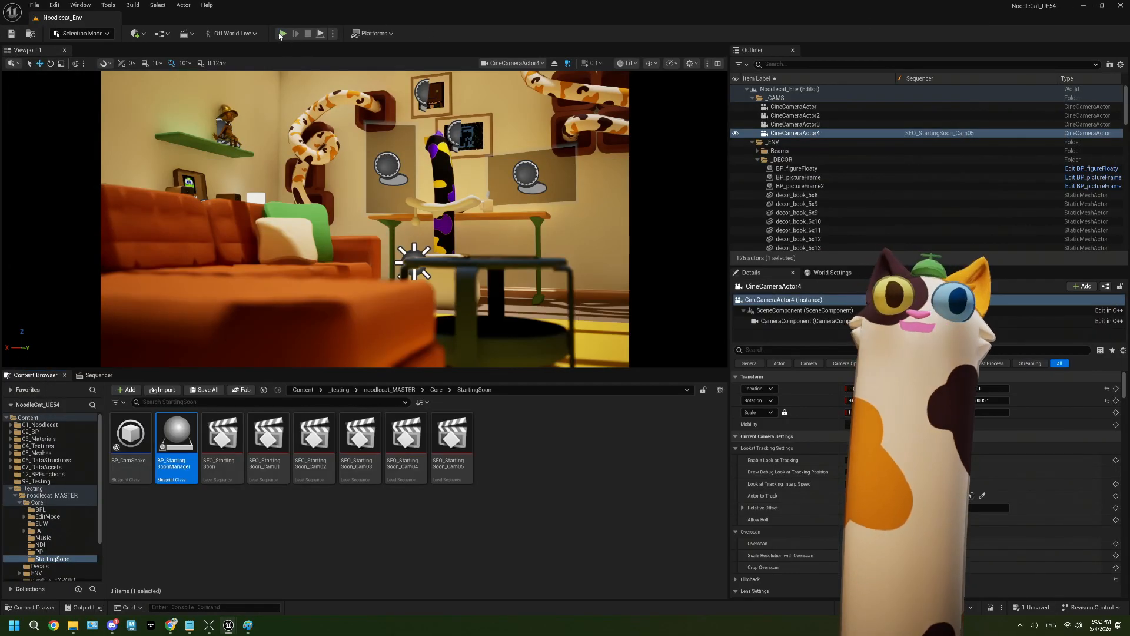
pyautogui.hotkey('alt', 'p')
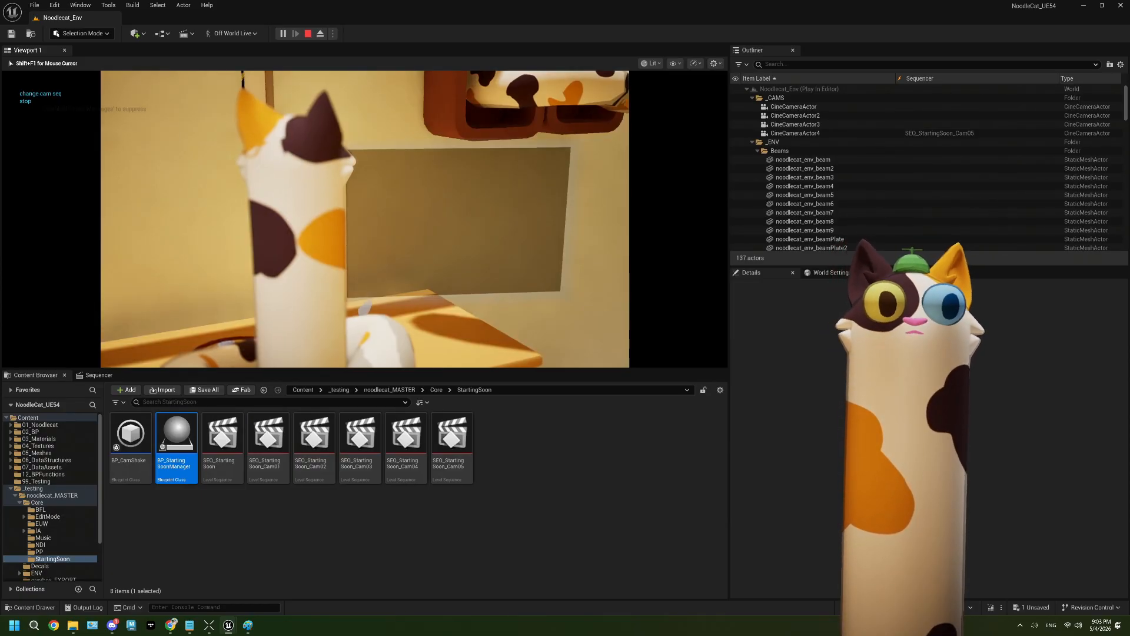
pyautogui.press('Escape')
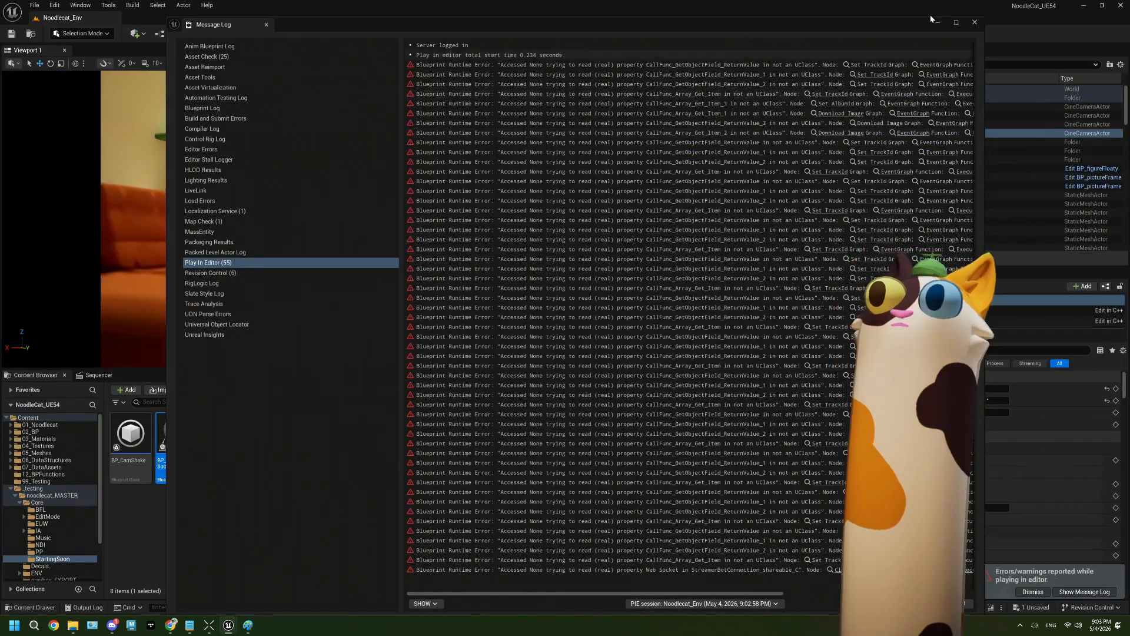
pyautogui.click(975, 22)
# Reopen BP_StartingSoonManager, delete the "stop" Print String, and wire OnStop_Event directly to the Gate's Enter
pyautogui.doubleClick(172, 425)
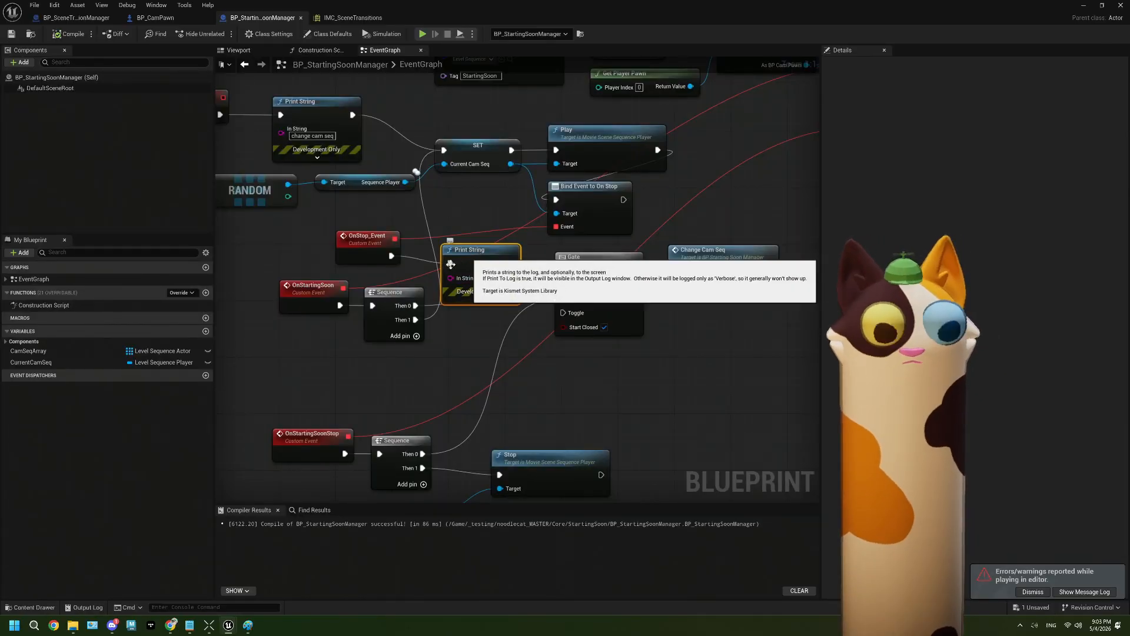
pyautogui.press('Delete')
pyautogui.moveTo(391, 255); pyautogui.dragTo(557, 270)
pyautogui.moveTo(364, 252); pyautogui.dragTo(390, 262)
# Delete the "change cam seq" Print String, connect ChangeCamSeq directly to SET Current Cam Seq, and compile and save
pyautogui.moveTo(307, 189); pyautogui.dragTo(421, 217, button='right')
pyautogui.click(423, 143)
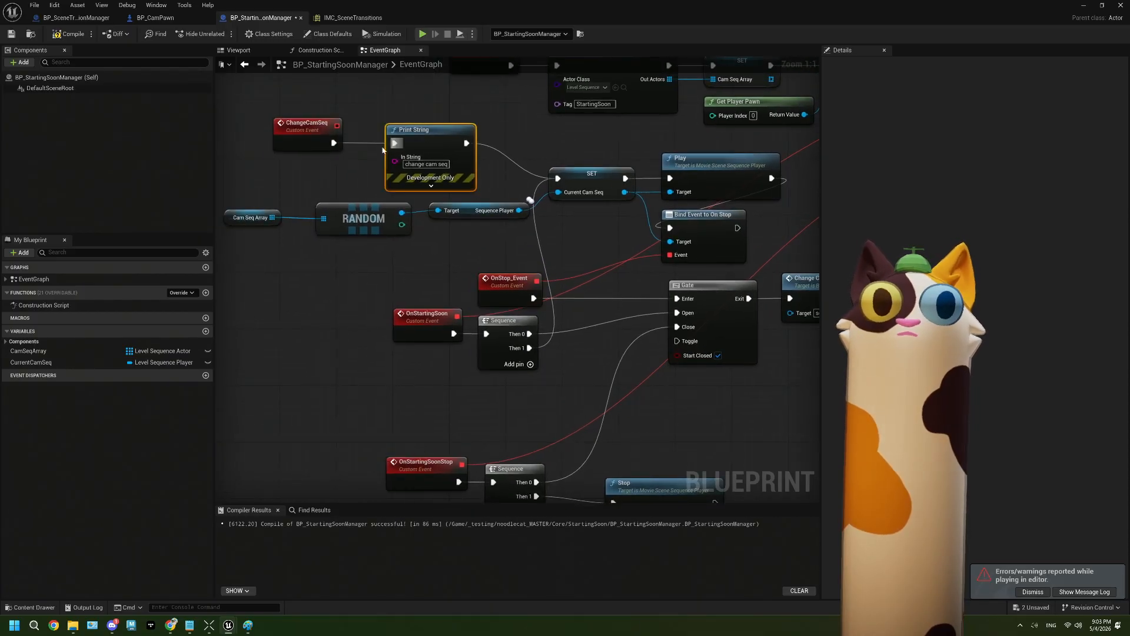
pyautogui.press('Delete')
pyautogui.moveTo(334, 142); pyautogui.dragTo(483, 171)
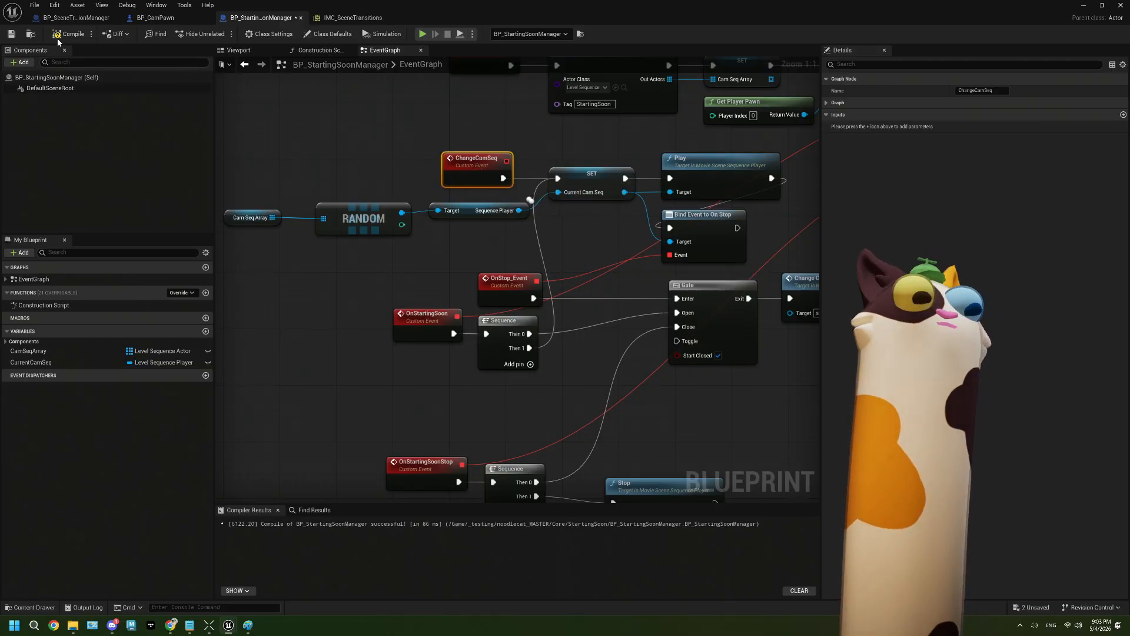
pyautogui.press('F7')
pyautogui.click(10, 34)
# Open SEQ_StartingSoon_Cam01 in Sequencer, extend its Camera Cuts section to the end of the playback range, and save the sequence
pyautogui.click(1084, 6)
pyautogui.doubleClick(223, 439)
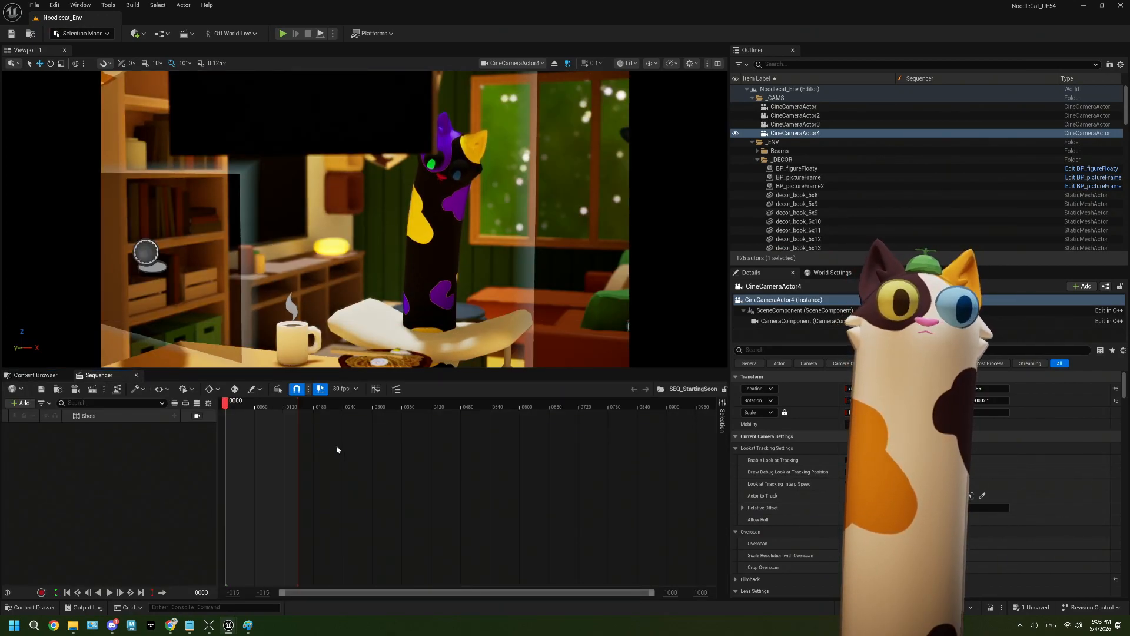
pyautogui.click(136, 375)
pyautogui.click(268, 438)
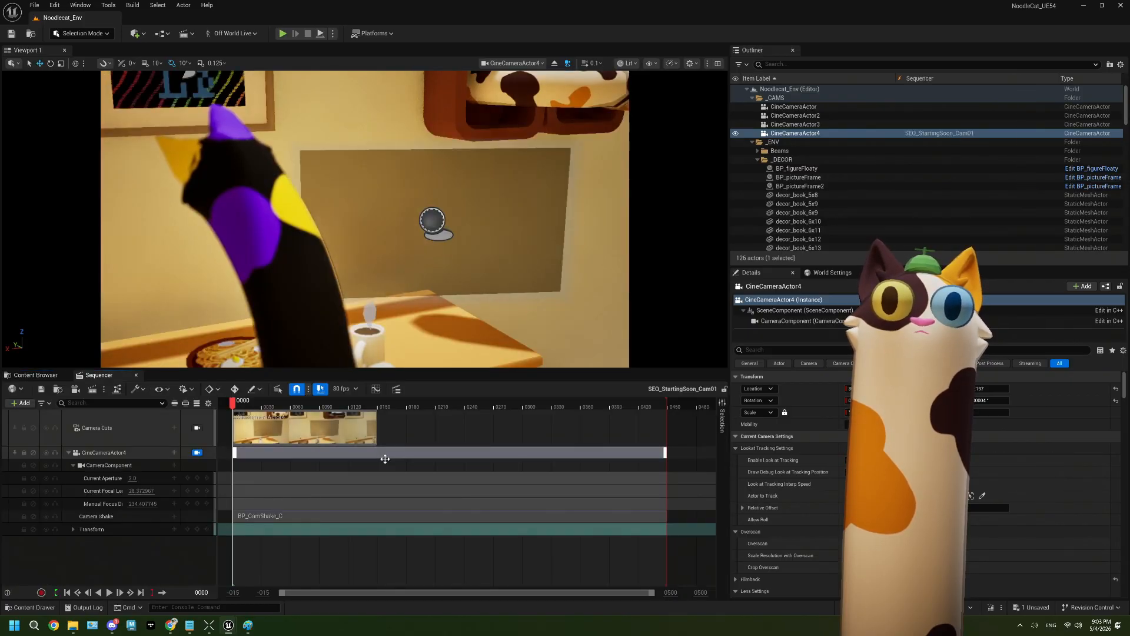
pyautogui.click(370, 430)
pyautogui.moveTo(377, 425); pyautogui.dragTo(667, 418)
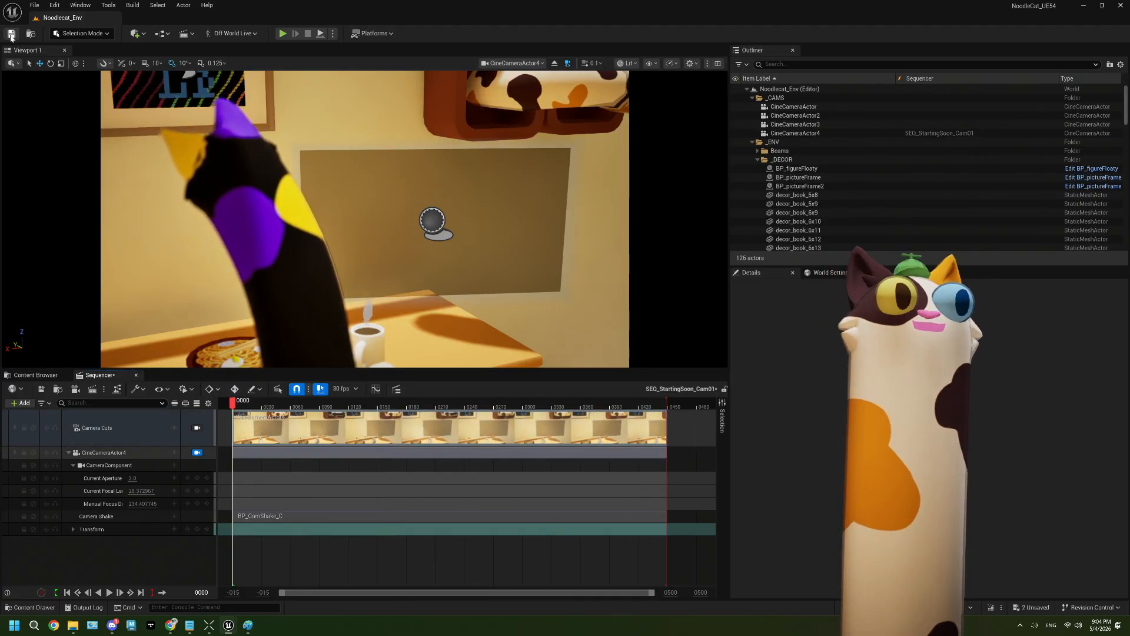
pyautogui.click(41, 389)
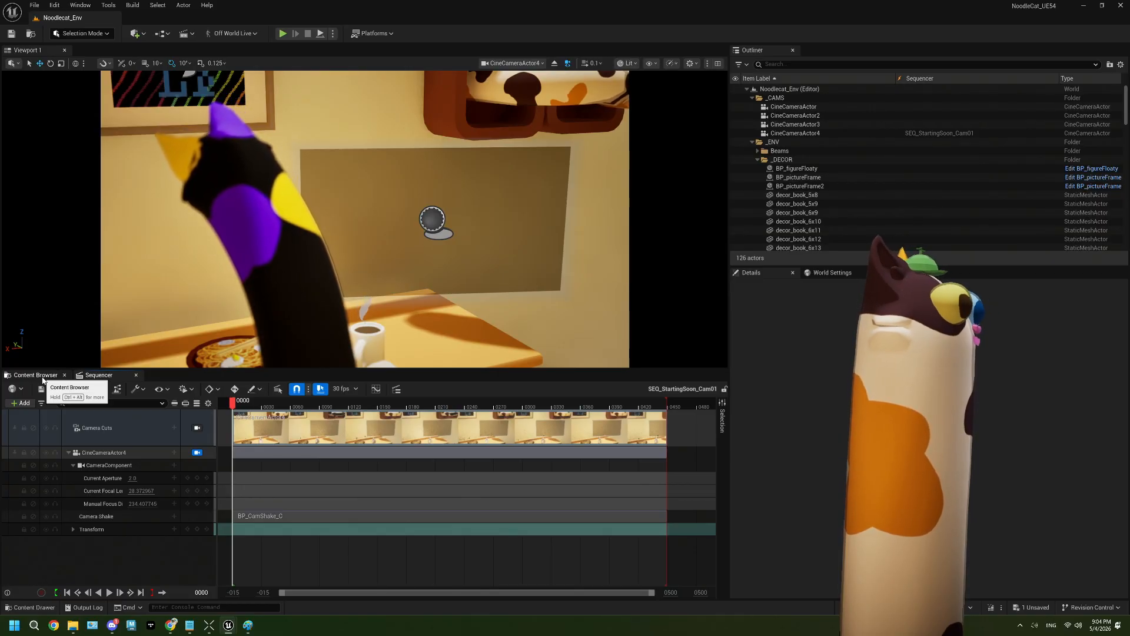
# Open SEQ_StartingSoon_Cam02, extend its Camera Cuts section to the end of the playback range, and save it
pyautogui.click(41, 376)
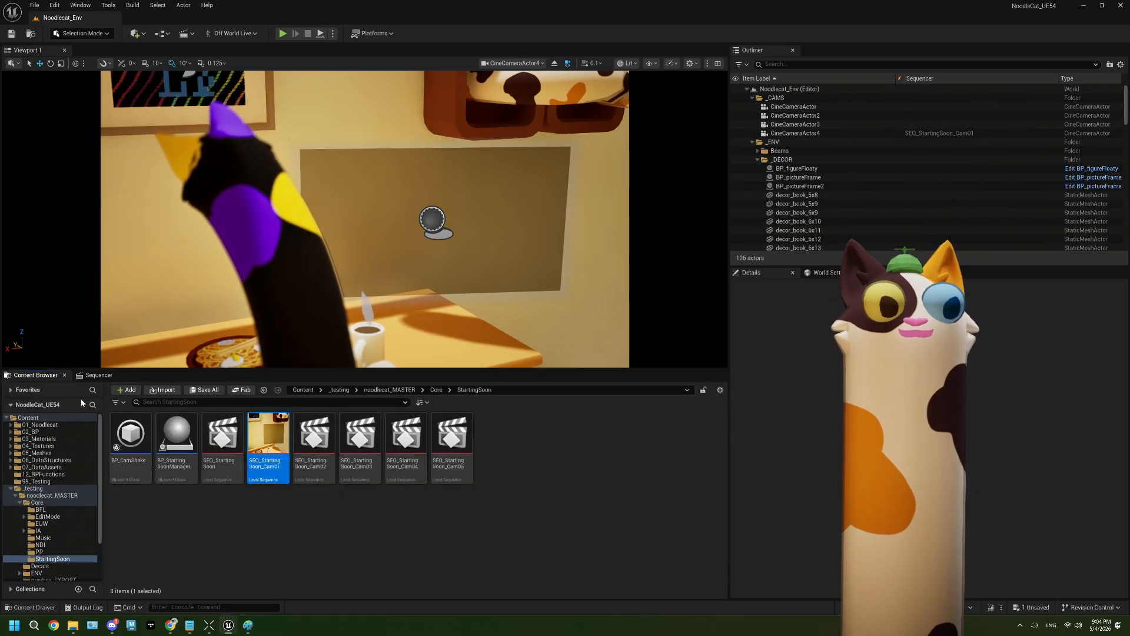
pyautogui.click(329, 441)
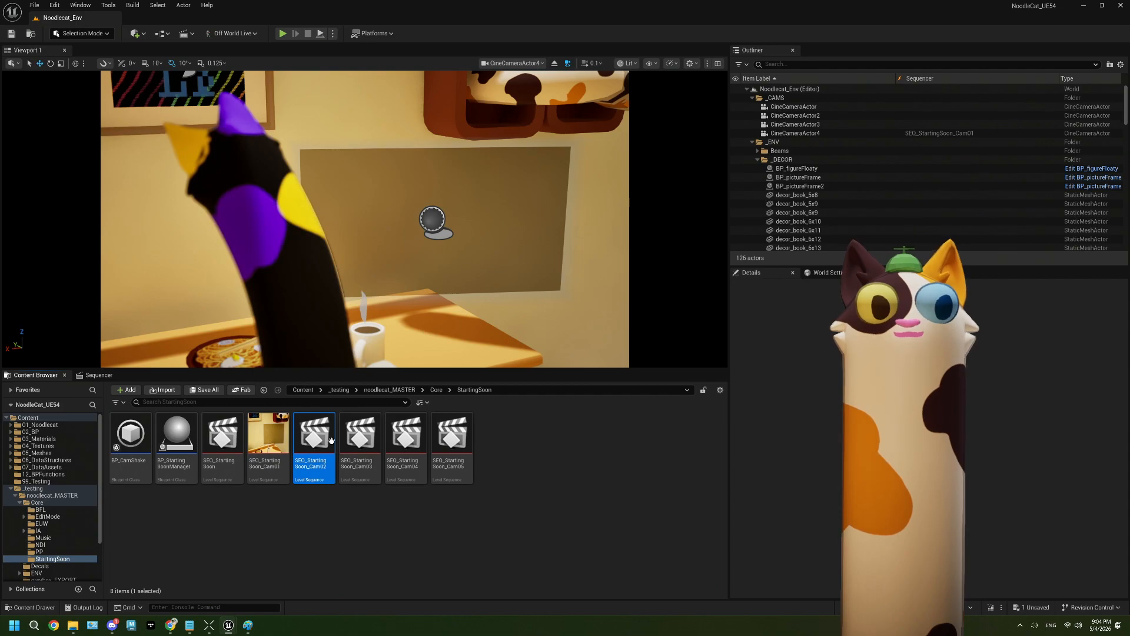
pyautogui.doubleClick(331, 440)
pyautogui.moveTo(378, 423); pyautogui.dragTo(665, 428)
pyautogui.click(12, 33)
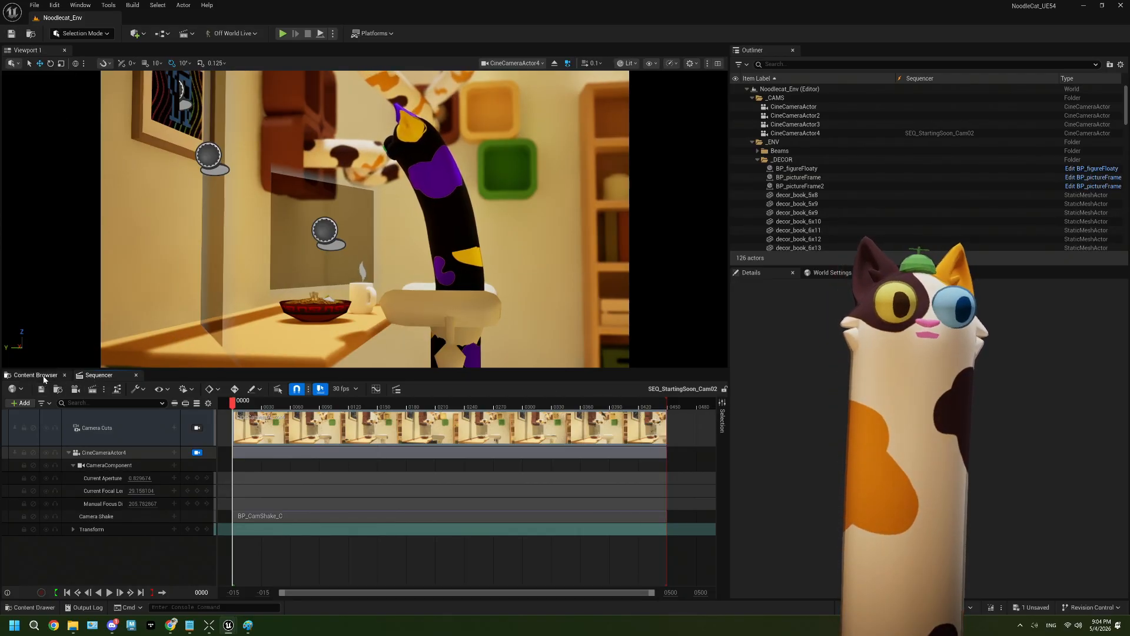
# Open SEQ_StartingSoon_Cam03, extend its Camera Cuts section to the end of the playback range, and save the sequence
pyautogui.click(43, 379)
pyautogui.click(354, 439)
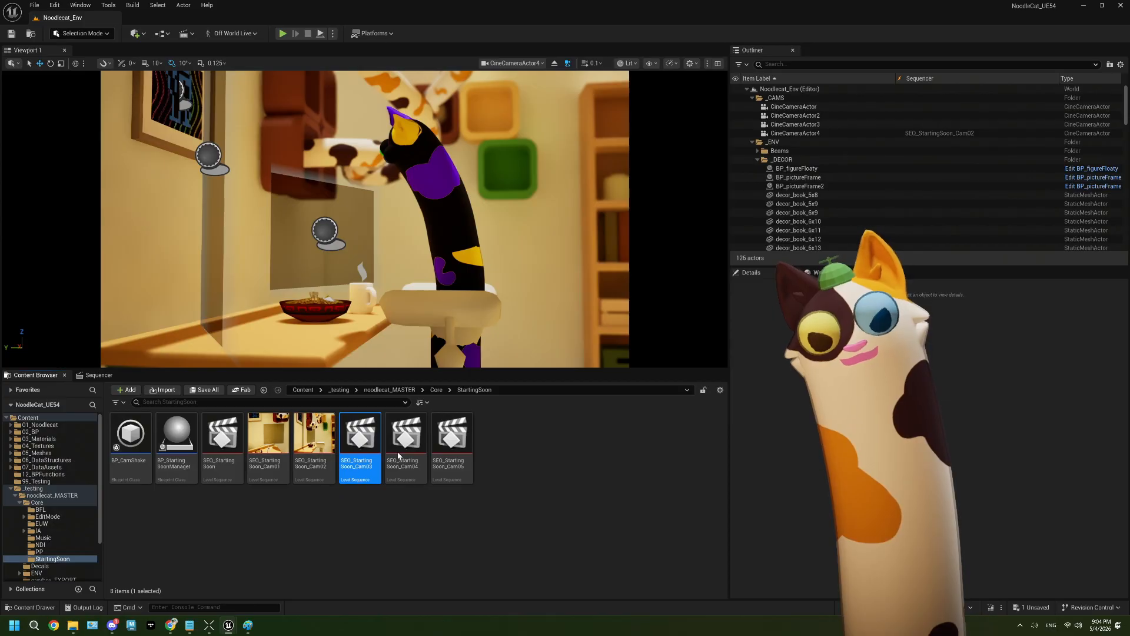
pyautogui.press('Return')
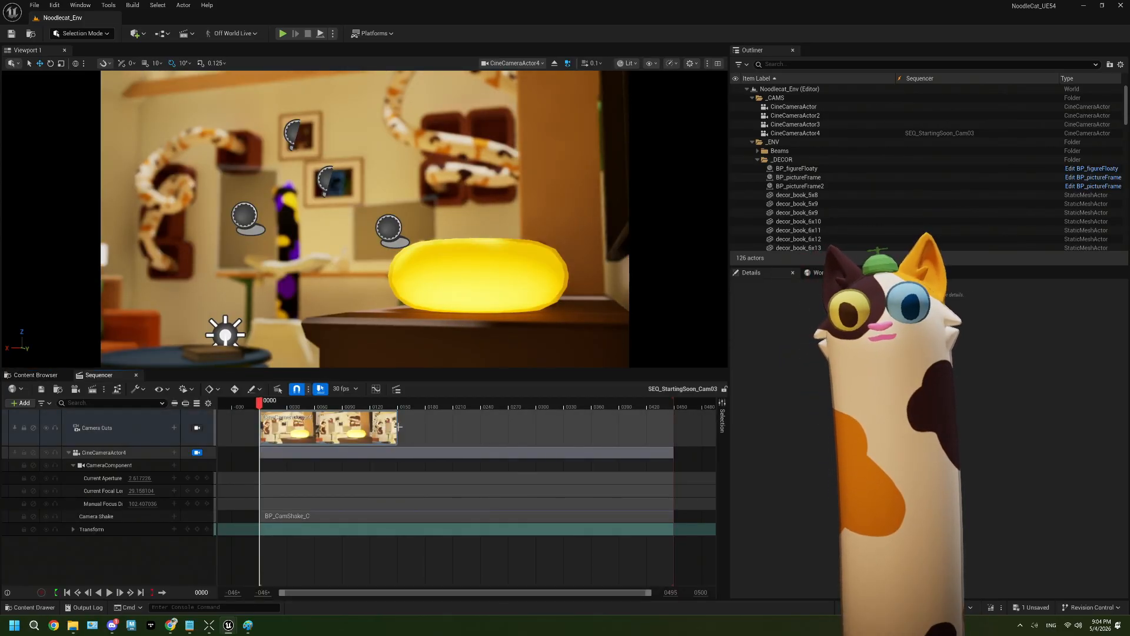
pyautogui.moveTo(397, 427); pyautogui.dragTo(674, 432)
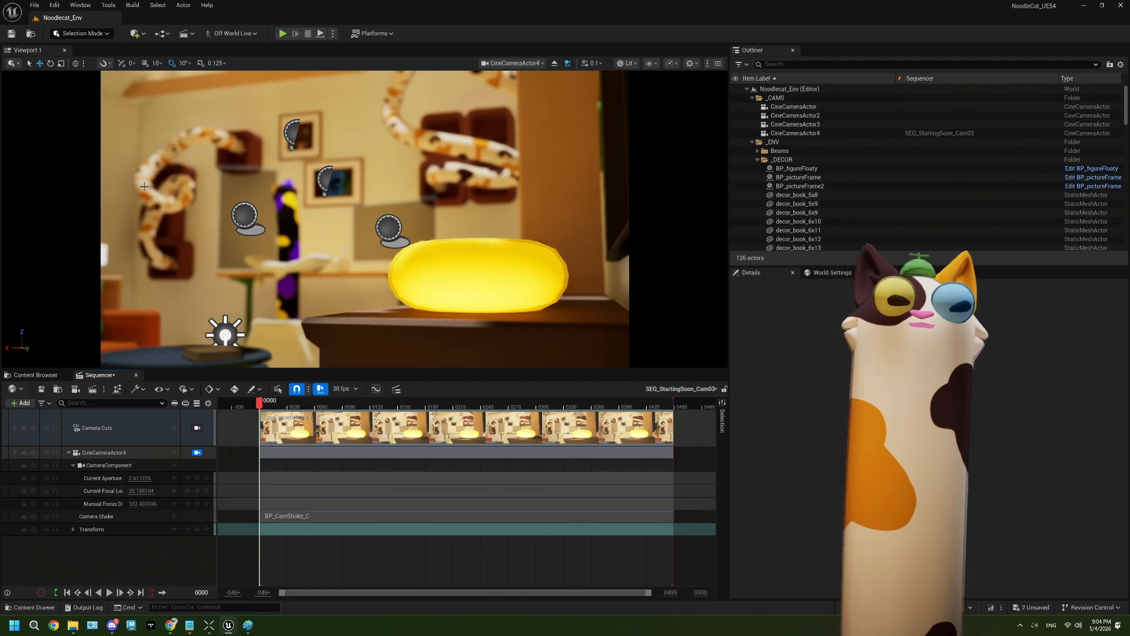
pyautogui.click(42, 389)
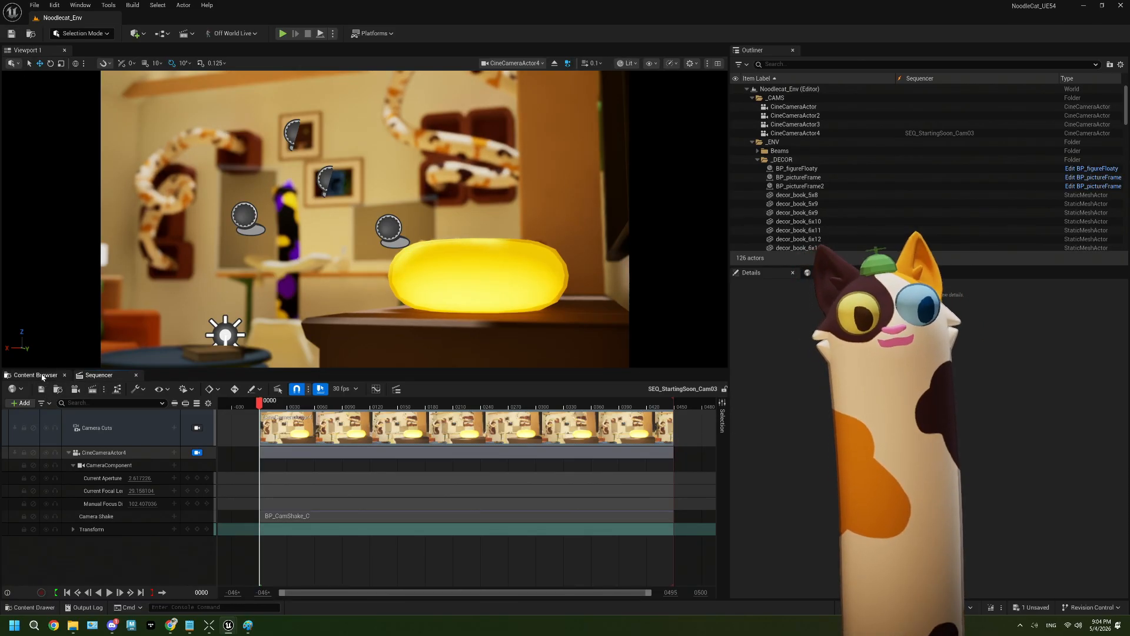
# Open SEQ_StartingSoon_Cam04, extend its Camera Cuts section to the end of the playback range, and save the sequence
pyautogui.click(35, 375)
pyautogui.click(421, 447)
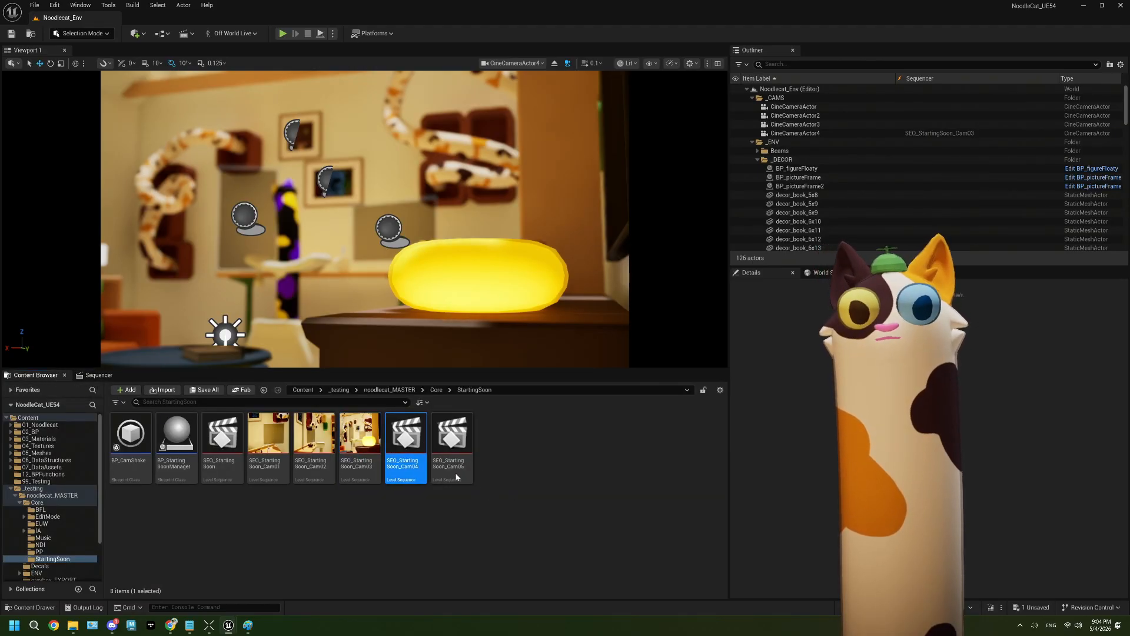
pyautogui.doubleClick(407, 438)
pyautogui.moveTo(395, 425); pyautogui.dragTo(674, 426)
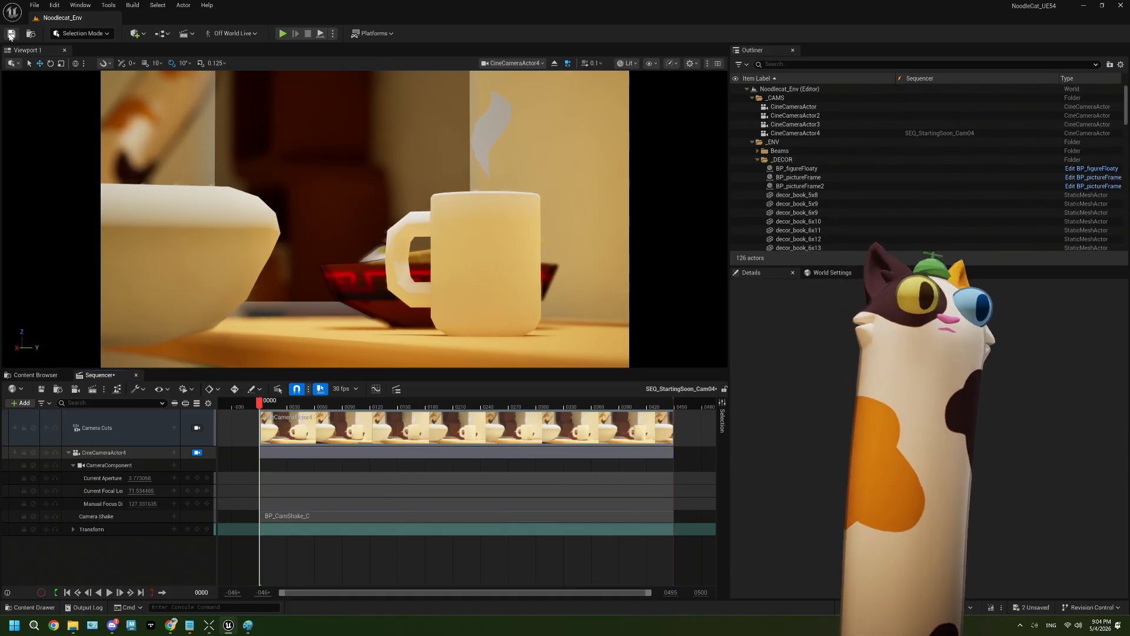
pyautogui.click(41, 388)
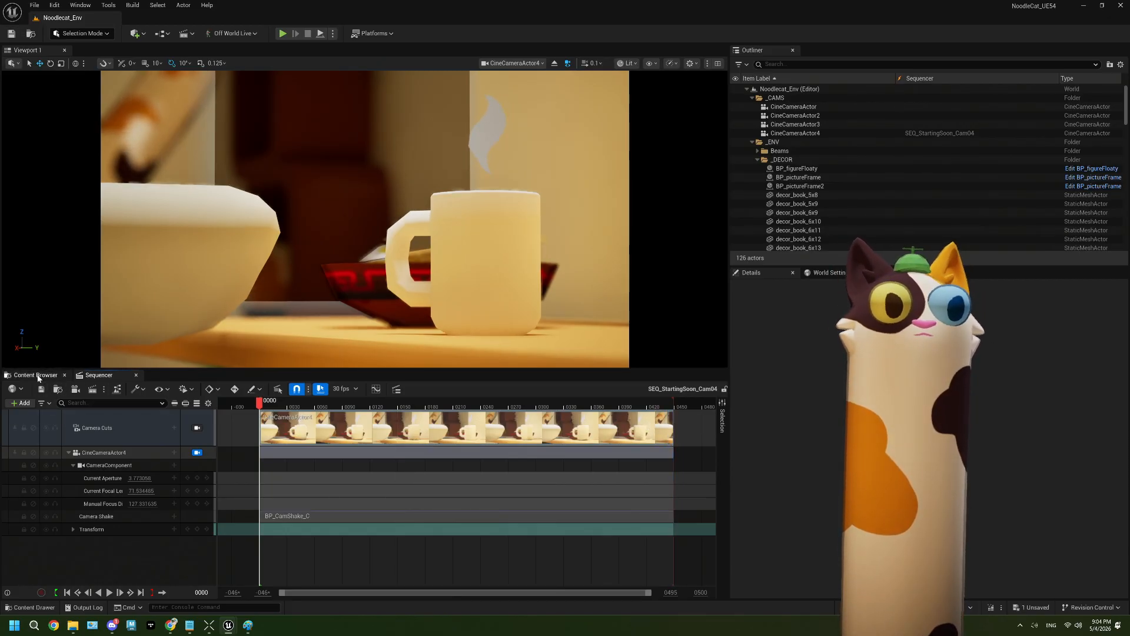
# Open SEQ_StartingSoon_Cam05, extend its Camera Cuts section to the end of the playback range, and save the sequence
pyautogui.click(36, 375)
pyautogui.click(448, 440)
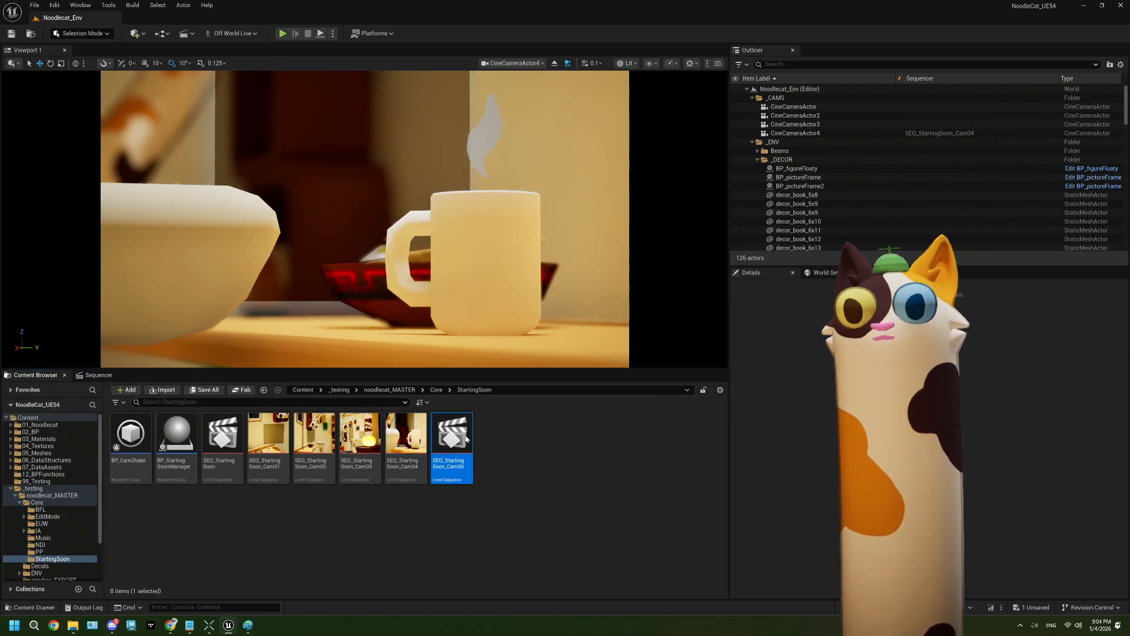
pyautogui.doubleClick(466, 439)
pyautogui.moveTo(399, 434); pyautogui.dragTo(674, 433)
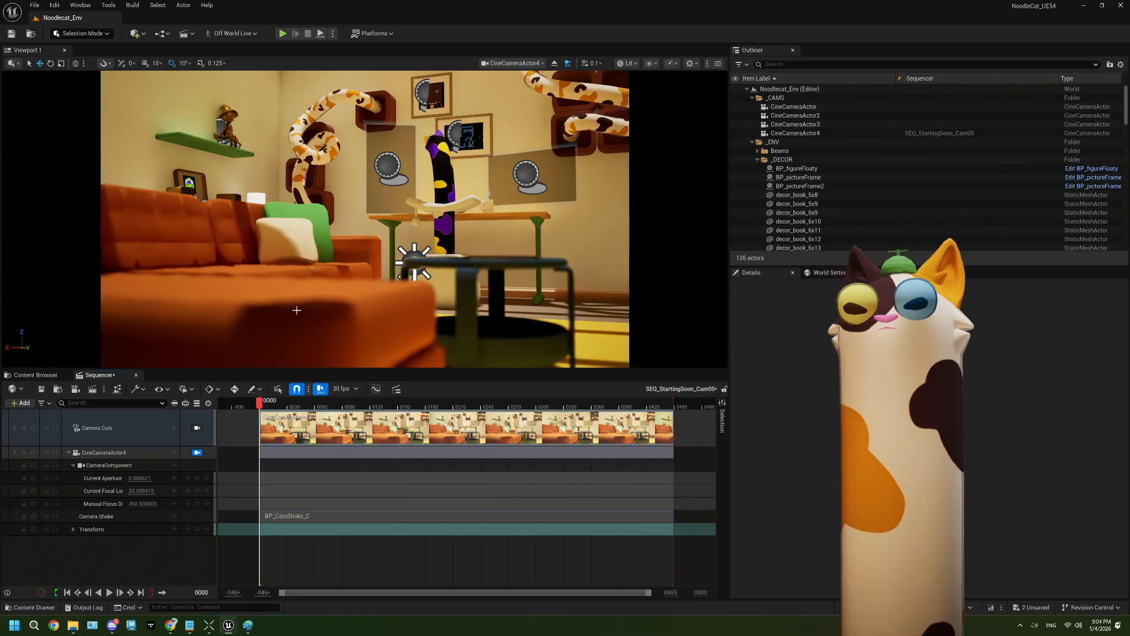
pyautogui.click(42, 390)
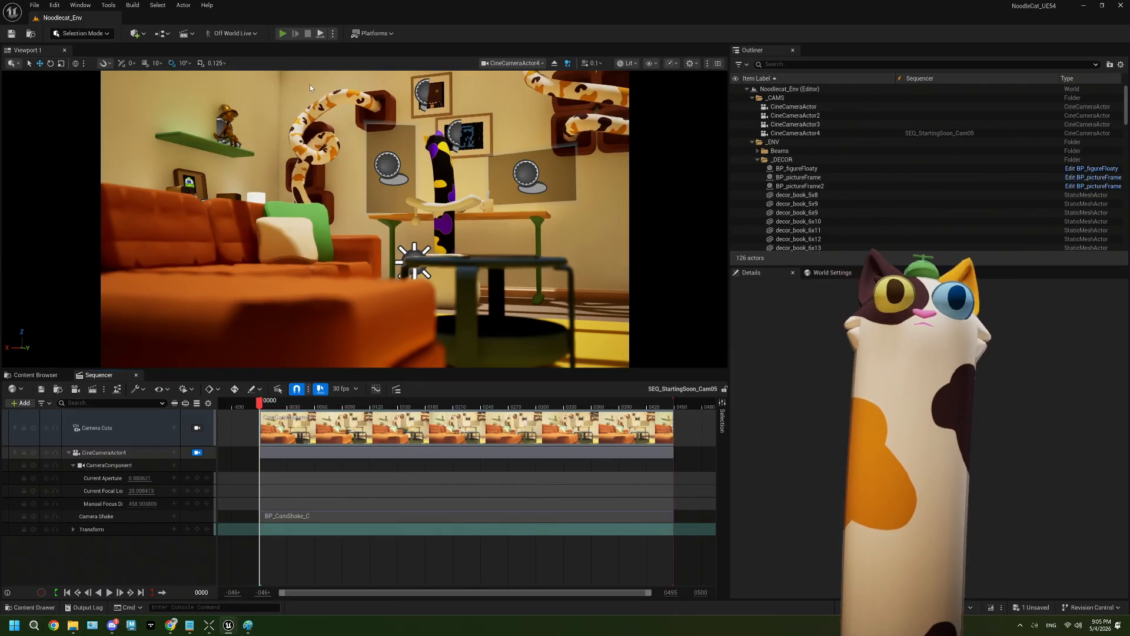
# Play the level to test the camera sequence loop, stop it, review the Play In Editor errors, and close the Message Log
pyautogui.hotkey('alt', 'p')
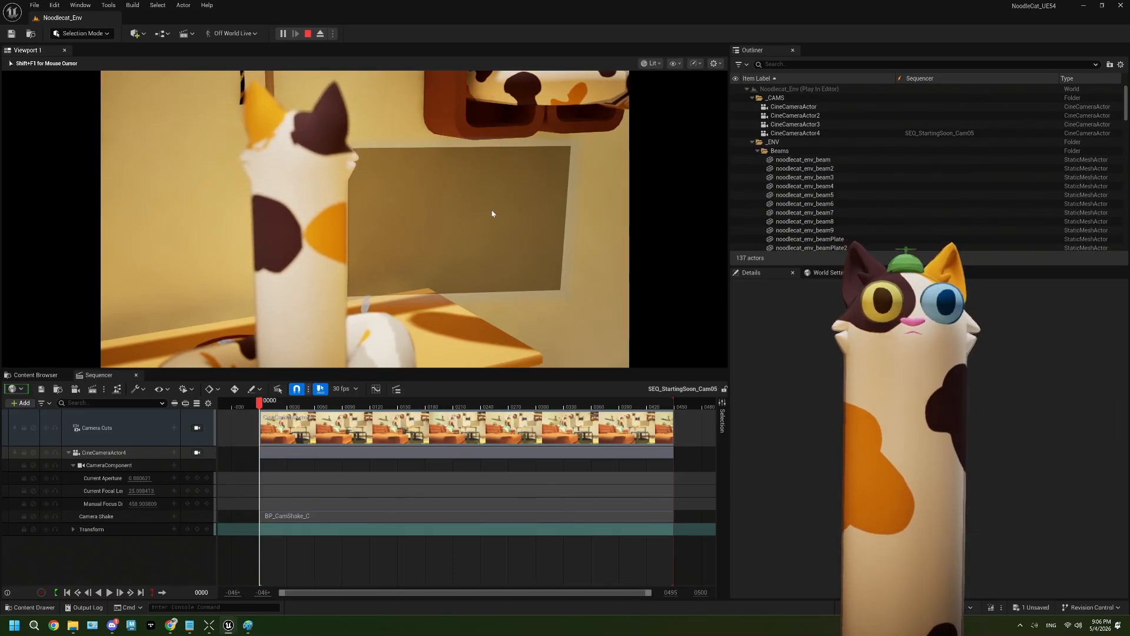
pyautogui.press('Escape')
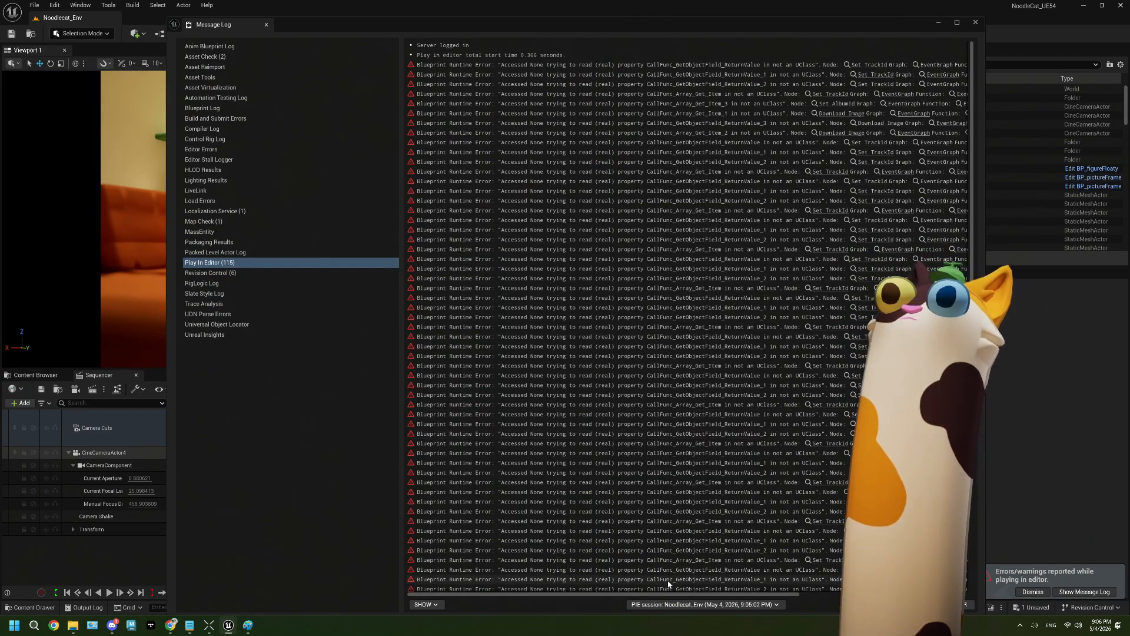
pyautogui.moveTo(672, 599); pyautogui.dragTo(842, 599)
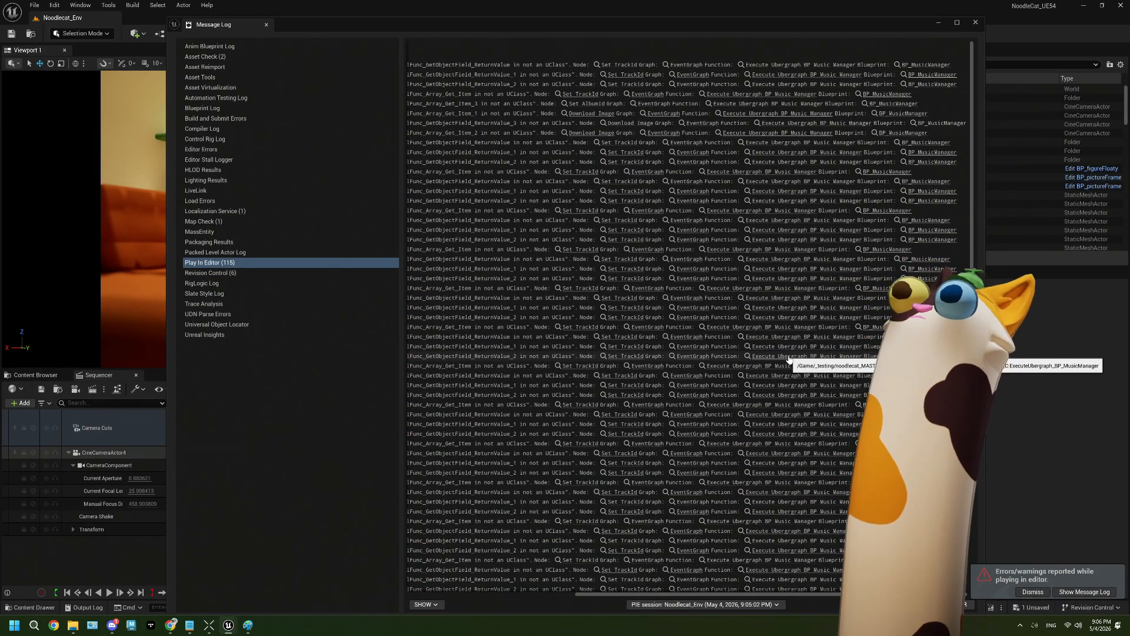
pyautogui.scroll(-1, 789, 360)
pyautogui.scroll(-10, 788, 360)
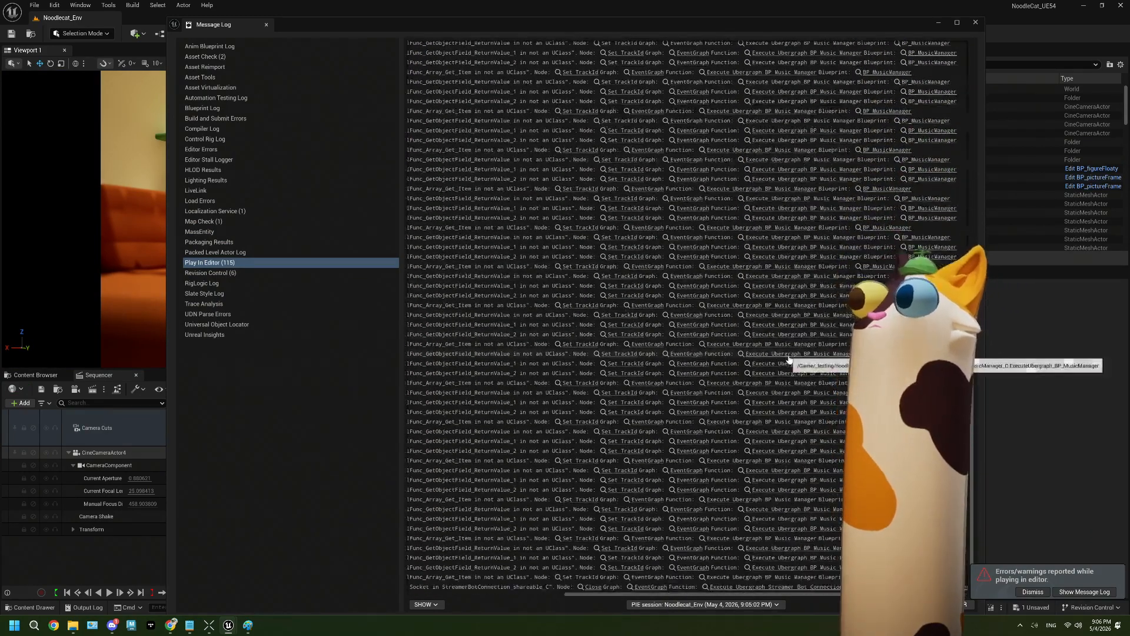
pyautogui.scroll(10, 789, 360)
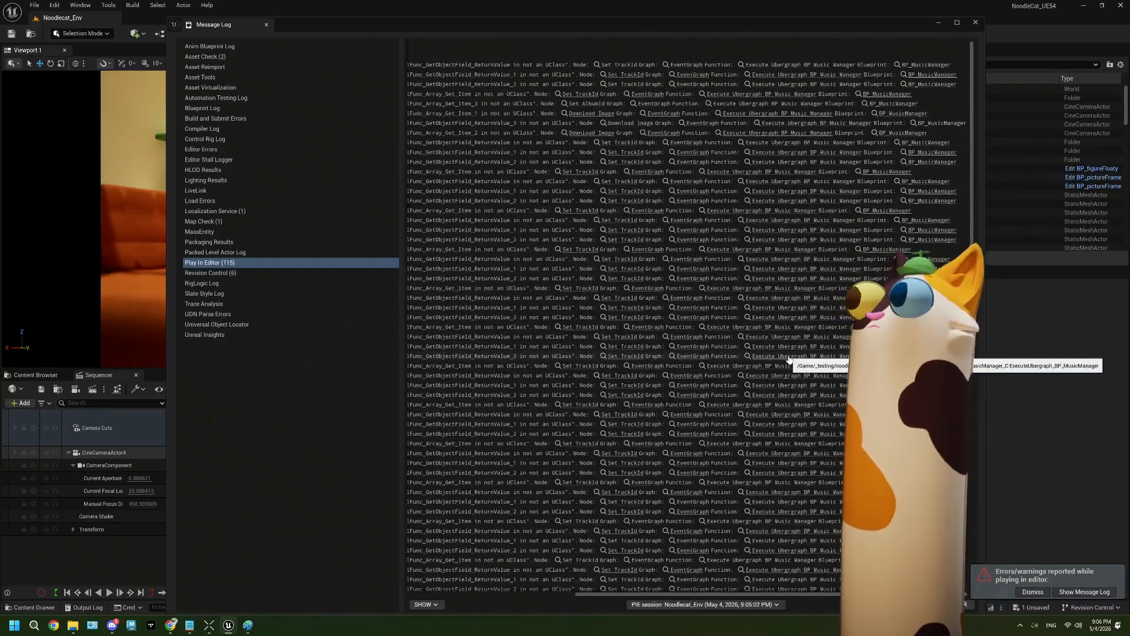
pyautogui.click(980, 24)
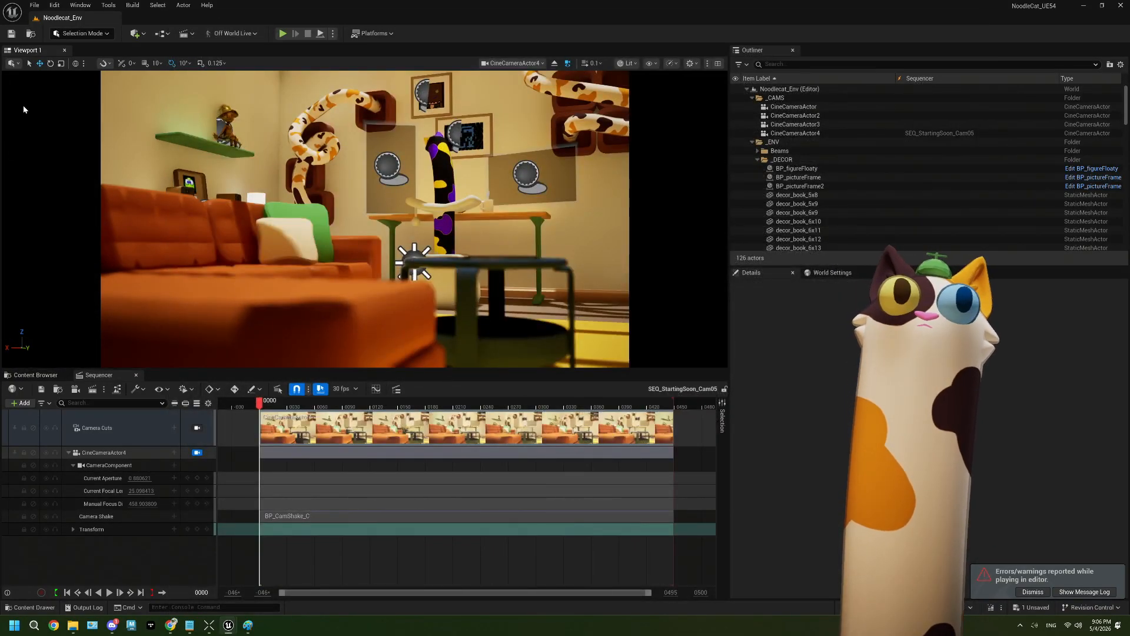
# Reopen BP_StartingSoonManager to check the ChangeCamSeq and Gate wiring in its event graph, then return to the level
pyautogui.click(35, 375)
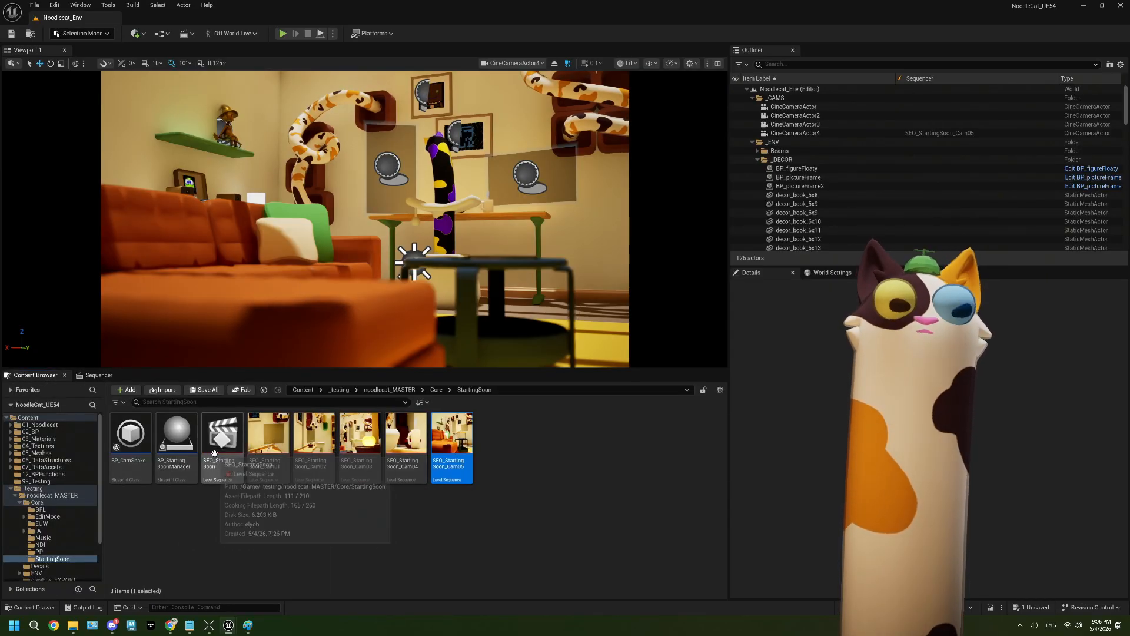
pyautogui.click(183, 444)
pyautogui.doubleClick(183, 444)
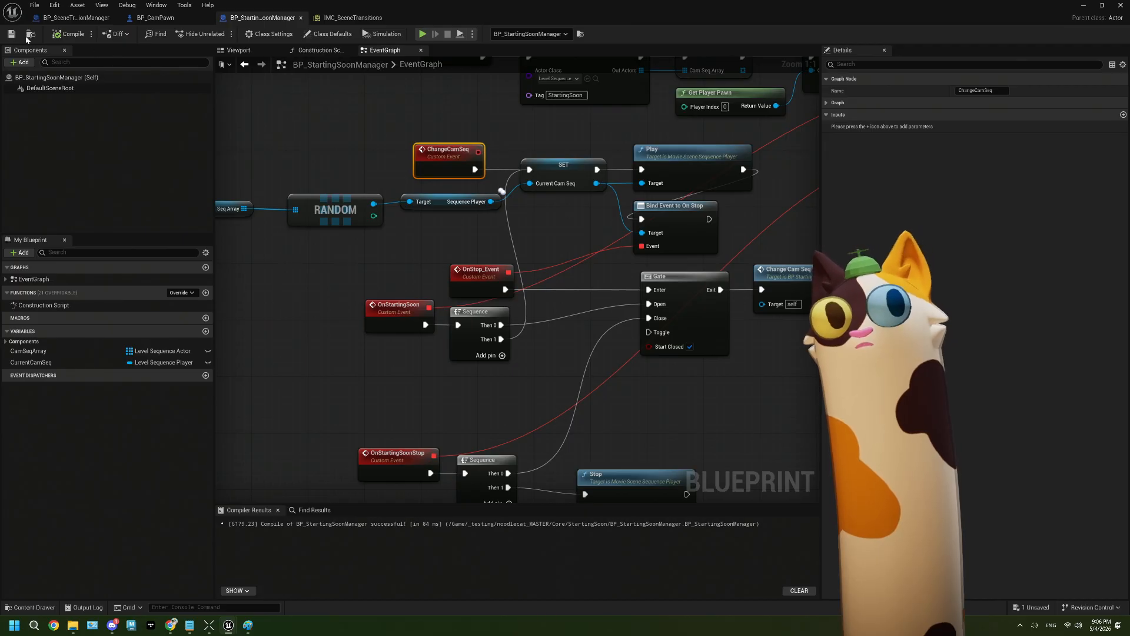
pyautogui.click(1081, 7)
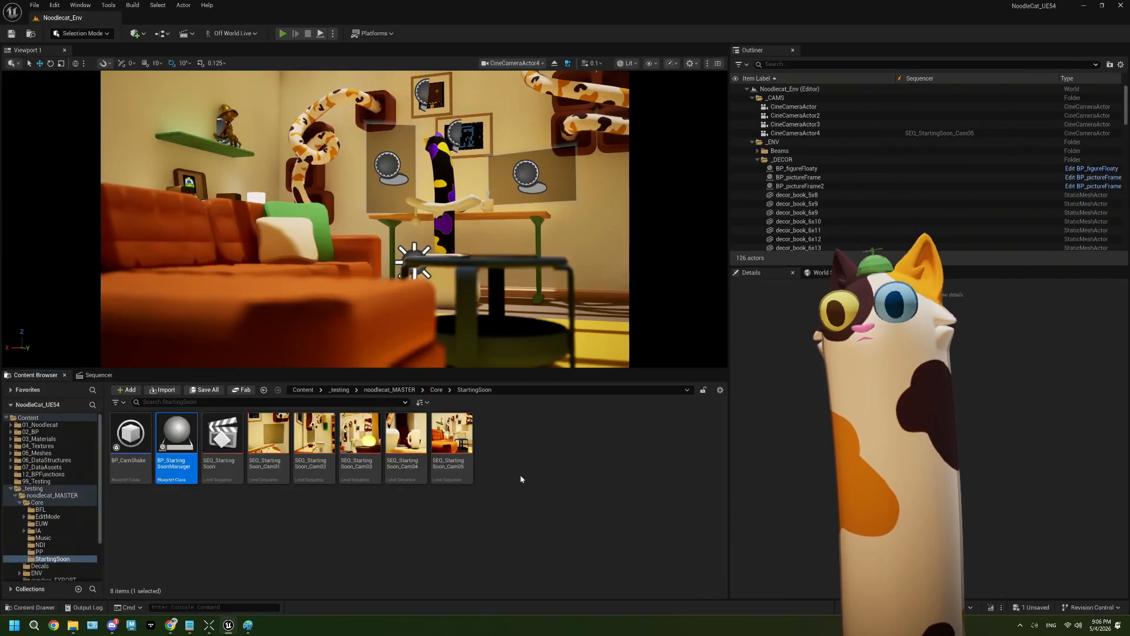
# Play the level again to watch the camera sequences switch, then stop the session and dismiss the Message Log
pyautogui.hotkey('alt', 'p')
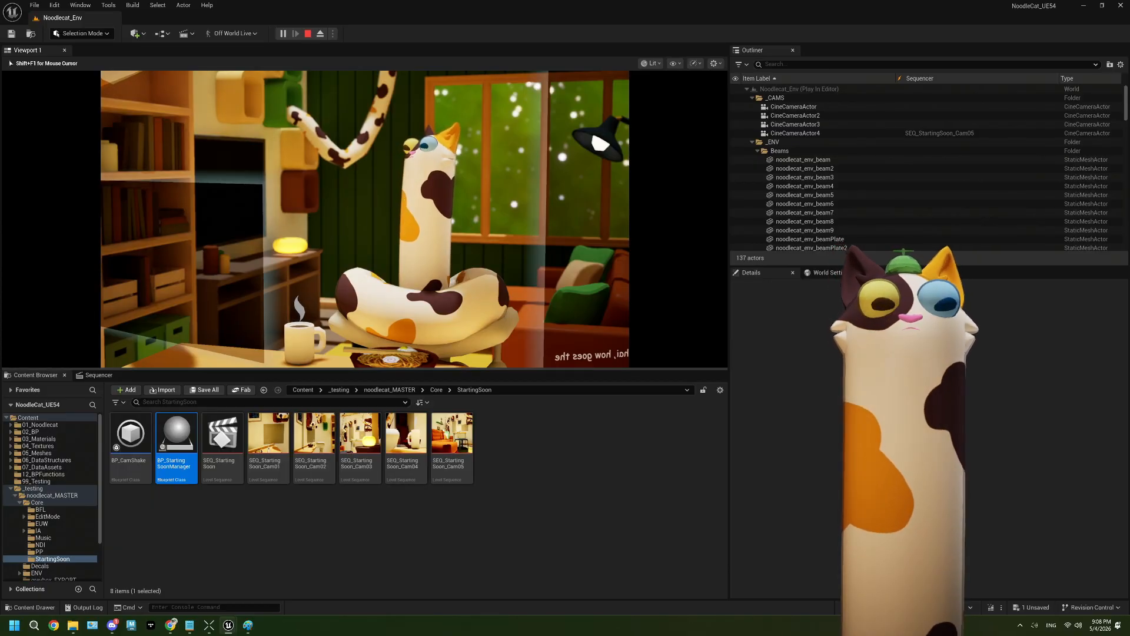
pyautogui.press('Escape')
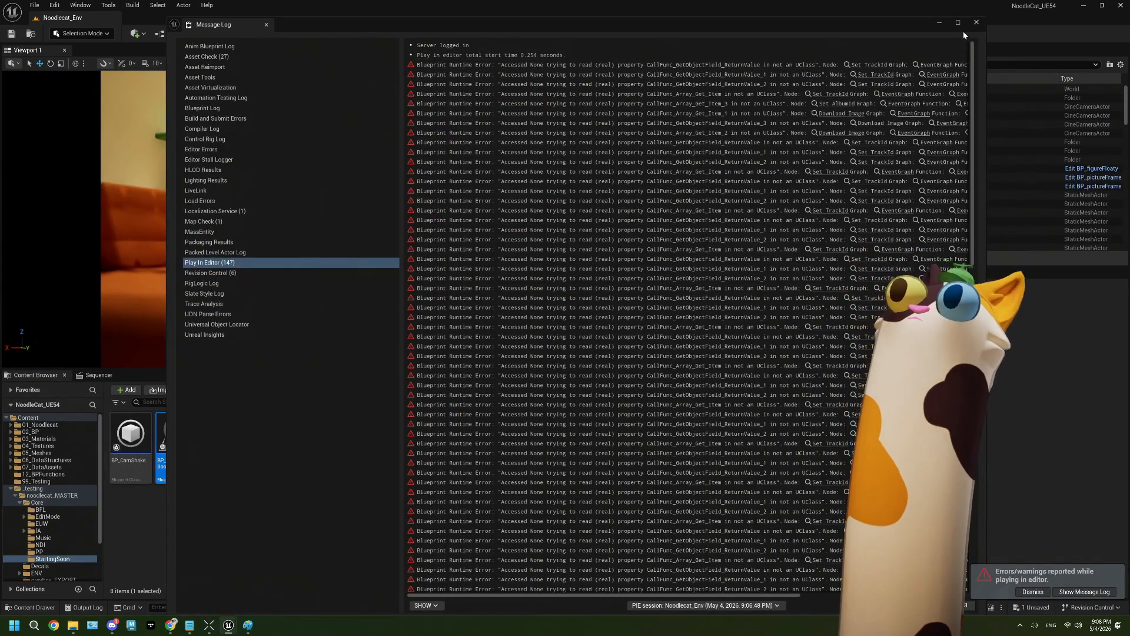
pyautogui.click(962, 33)
# Filter the details by "expo" and compare the exposure settings of CineCameraActor and CineCameraActor4
pyautogui.click(822, 132)
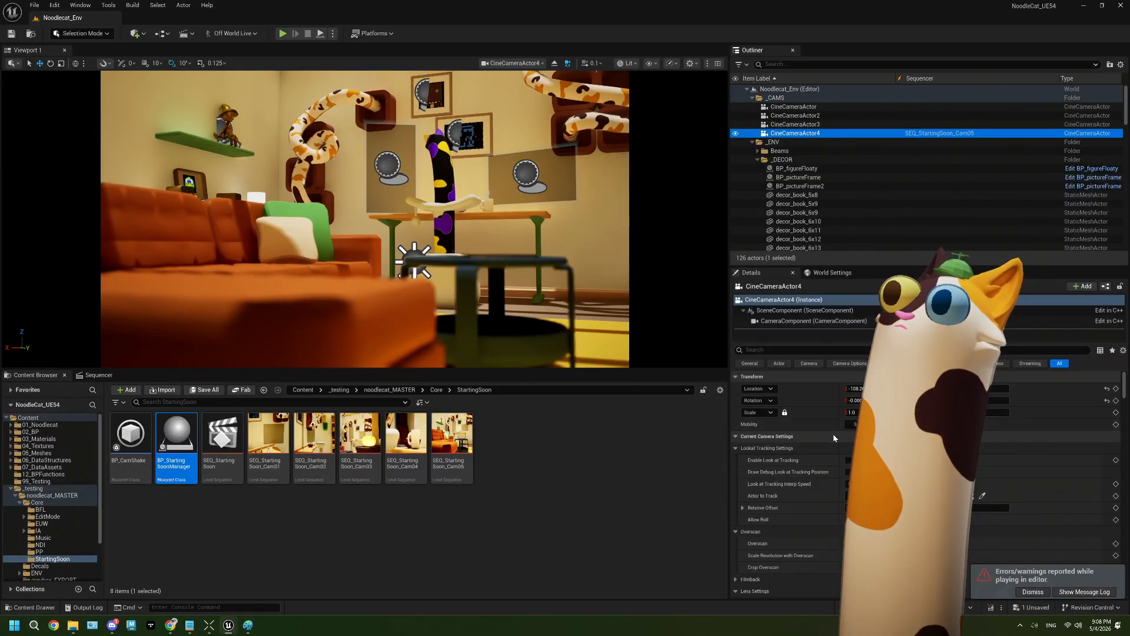
pyautogui.click(793, 107)
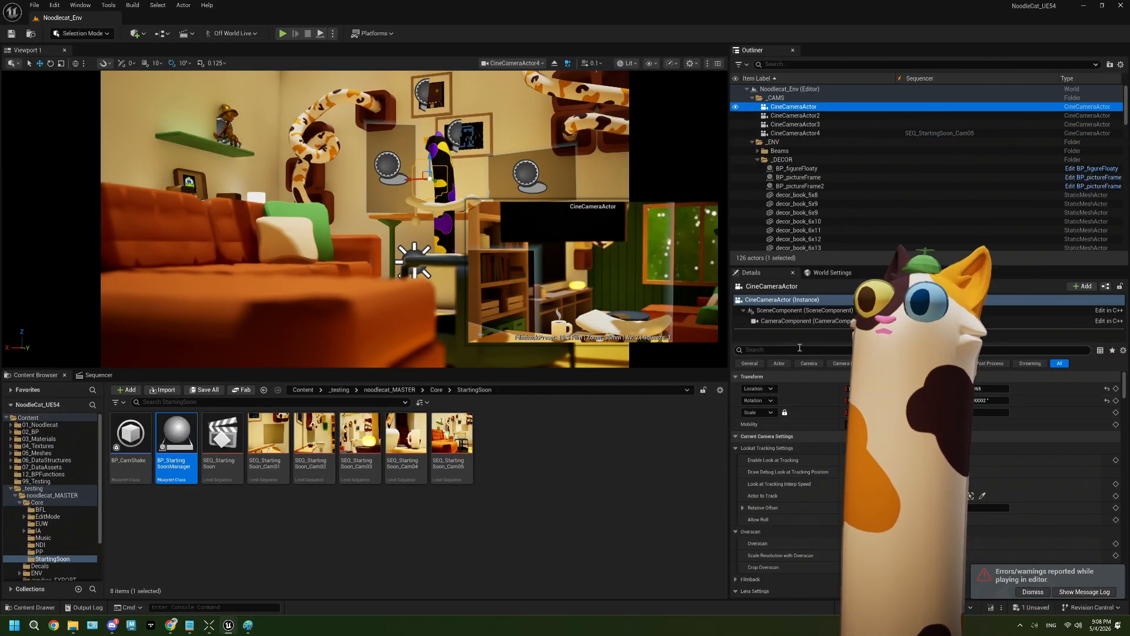
pyautogui.write('xpo')
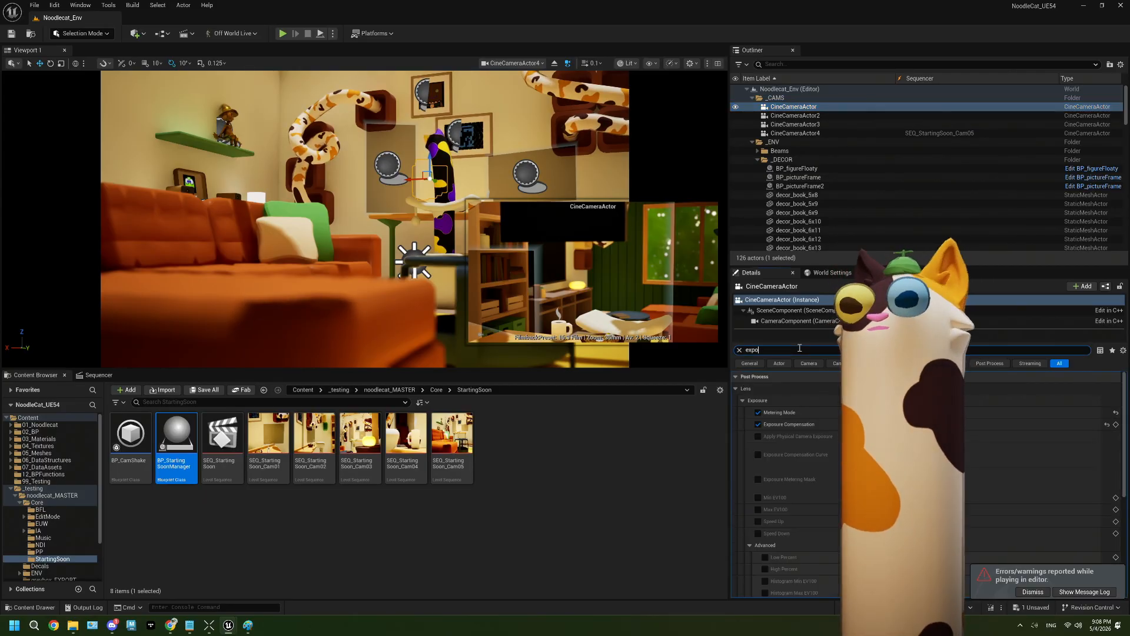
pyautogui.click(796, 133)
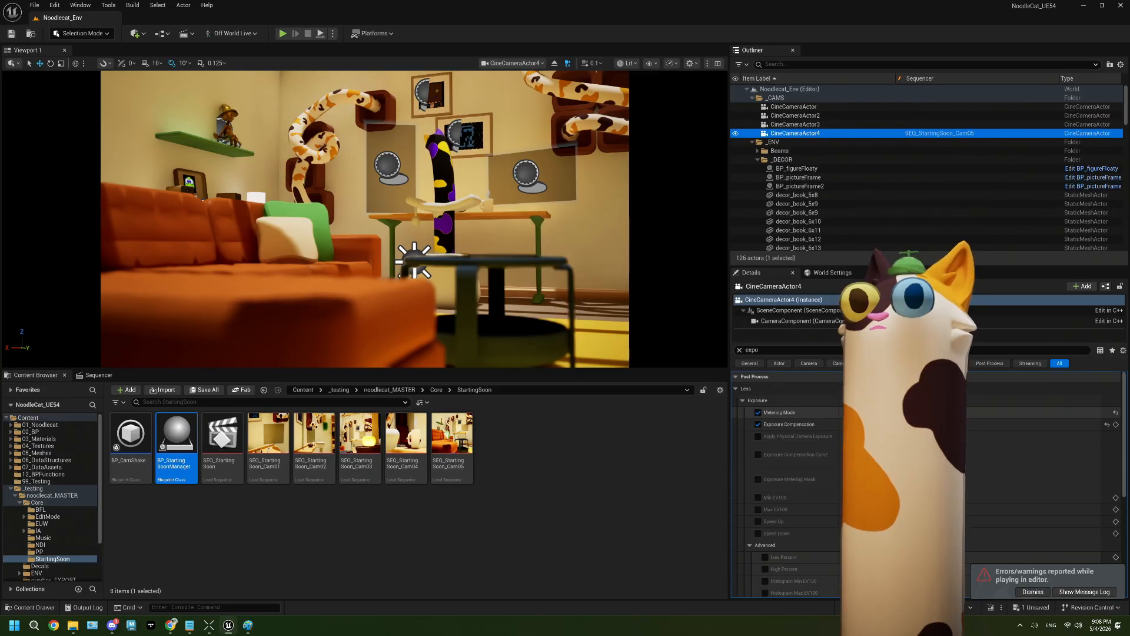
# Open SEQ_StartingSoon_Cam01 and inspect CineCameraActor4's CameraComponent with its Current Aperture and Current Focal Length tracks
pyautogui.click(276, 422)
pyautogui.doubleClick(276, 422)
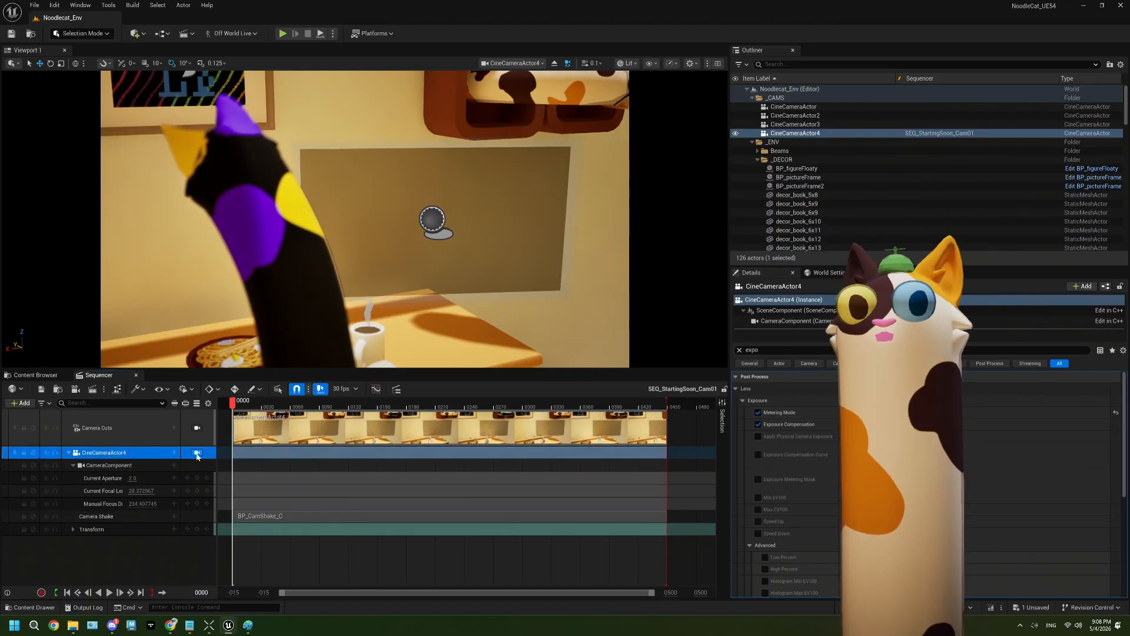
pyautogui.click(132, 465)
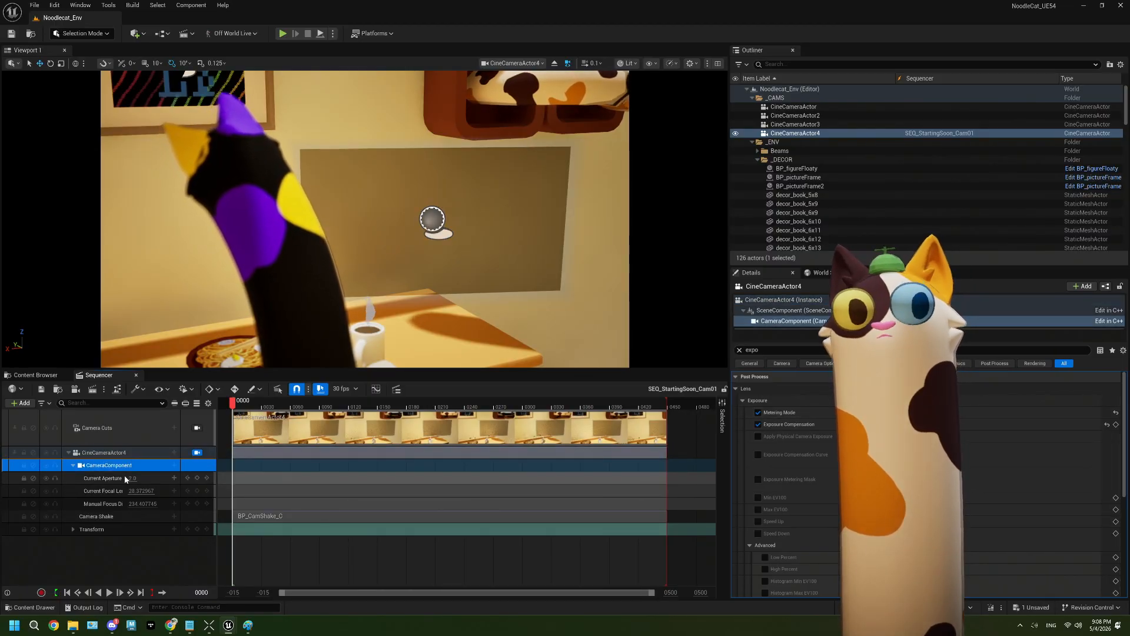
pyautogui.click(116, 491)
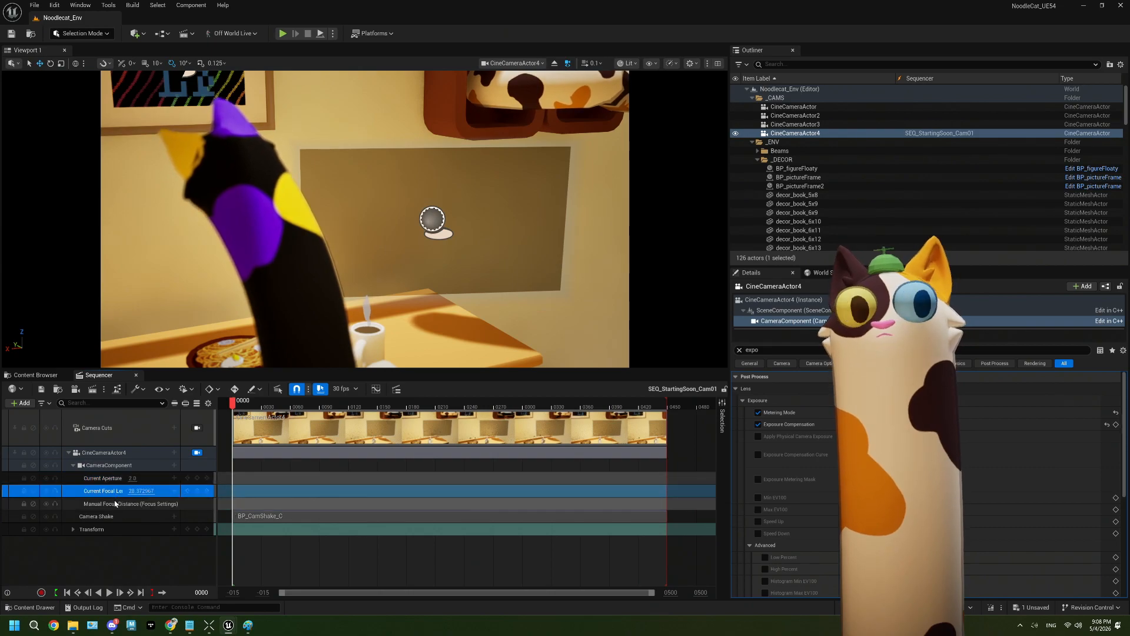
pyautogui.keyDown('shift'); pyautogui.click(108, 481); pyautogui.keyUp('shift')
pyautogui.click(108, 483)
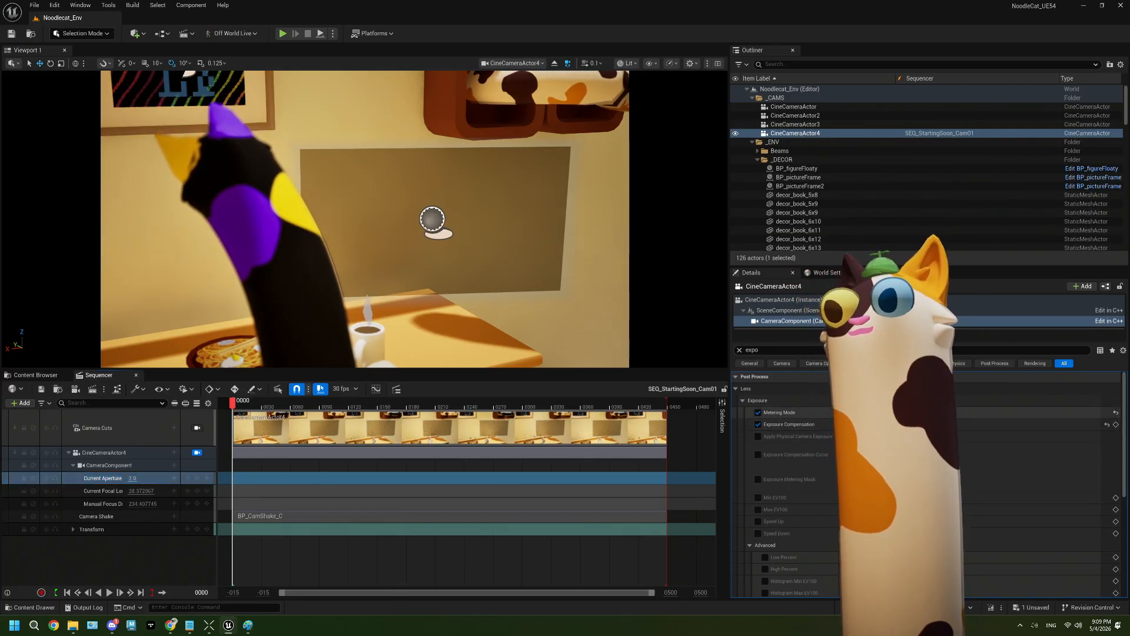
# Try another Metering Mode on CineCameraActor4's CameraComponent, set it back to Manual, and reselect the actor instance
pyautogui.click(942, 424)
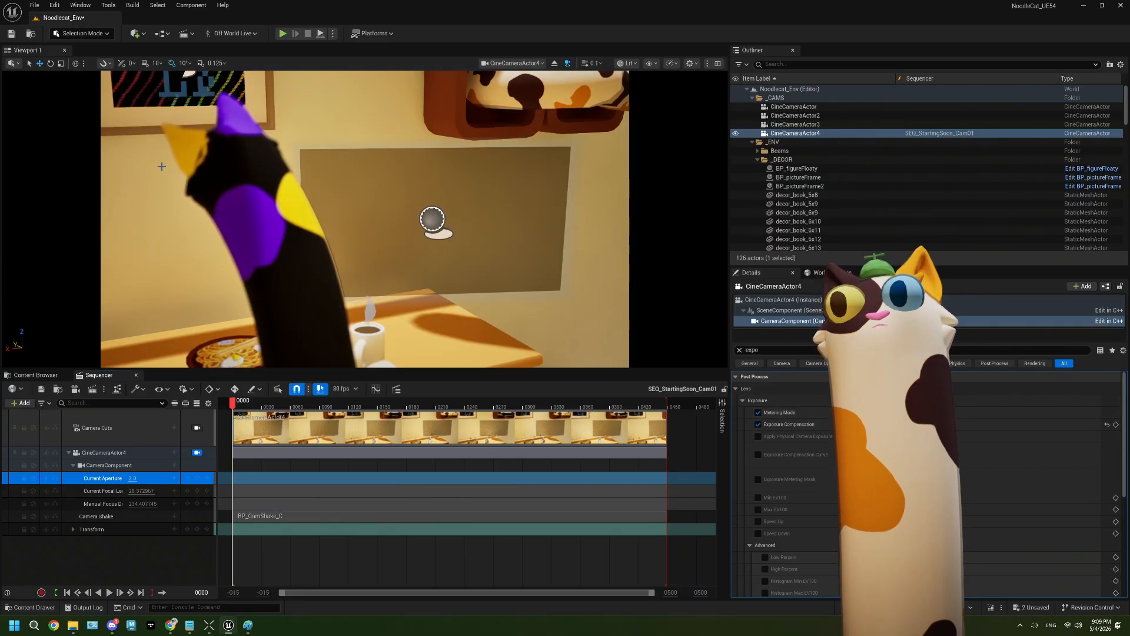
pyautogui.click(941, 412)
pyautogui.click(942, 430)
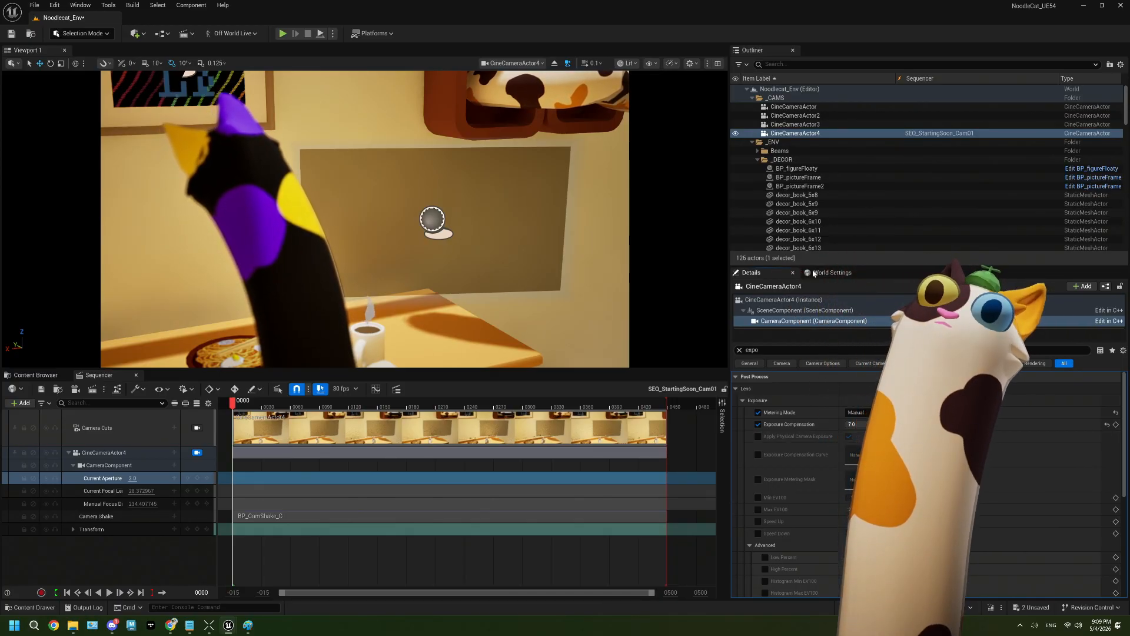
pyautogui.click(824, 300)
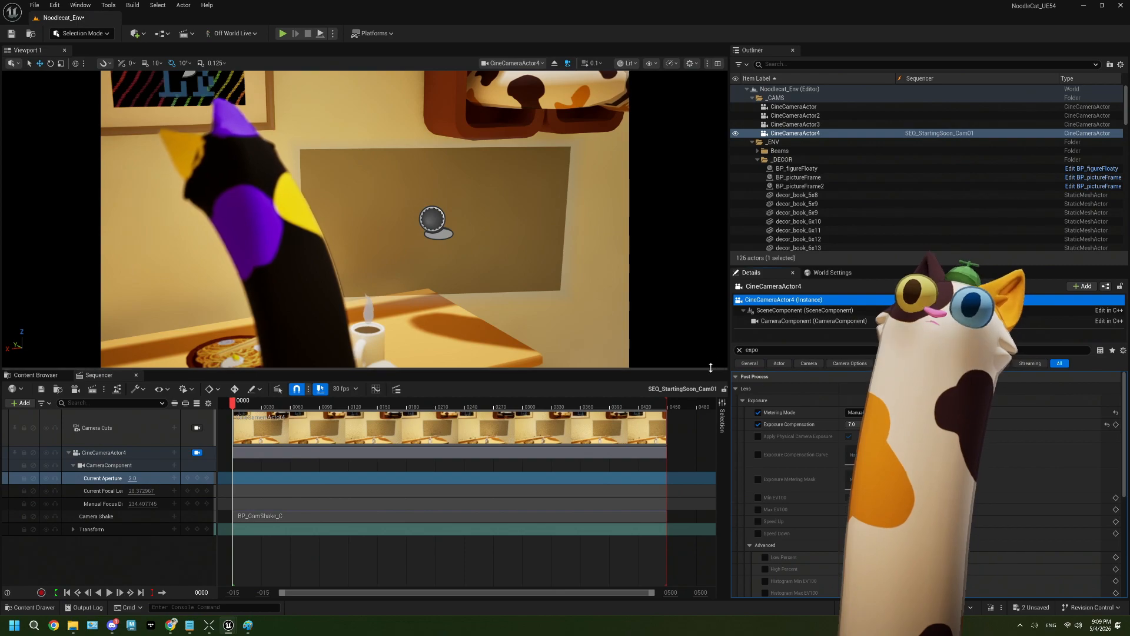
# Clear the details filter and open the SEQ_StartingSoon_Cam02 level sequence
pyautogui.click(739, 350)
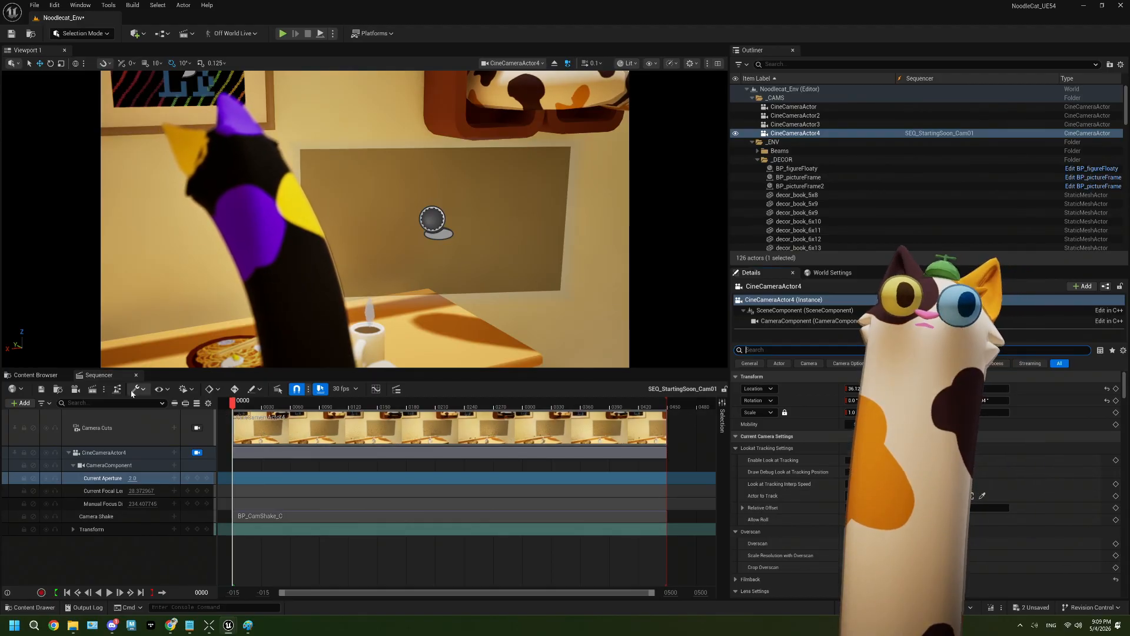
pyautogui.click(54, 378)
pyautogui.click(316, 442)
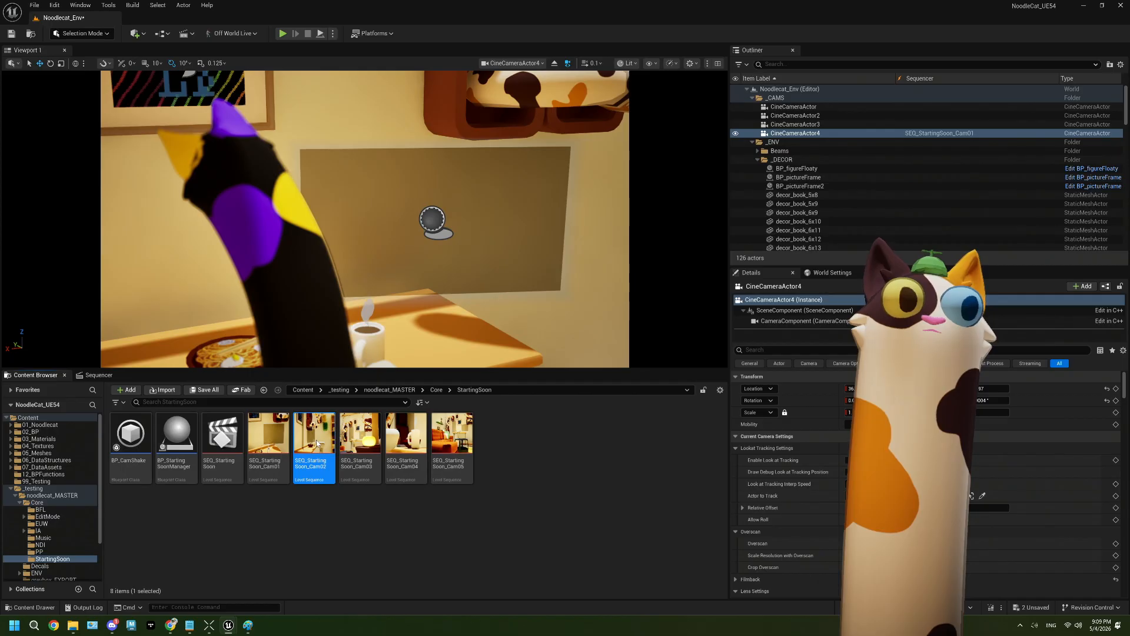
pyautogui.doubleClick(317, 442)
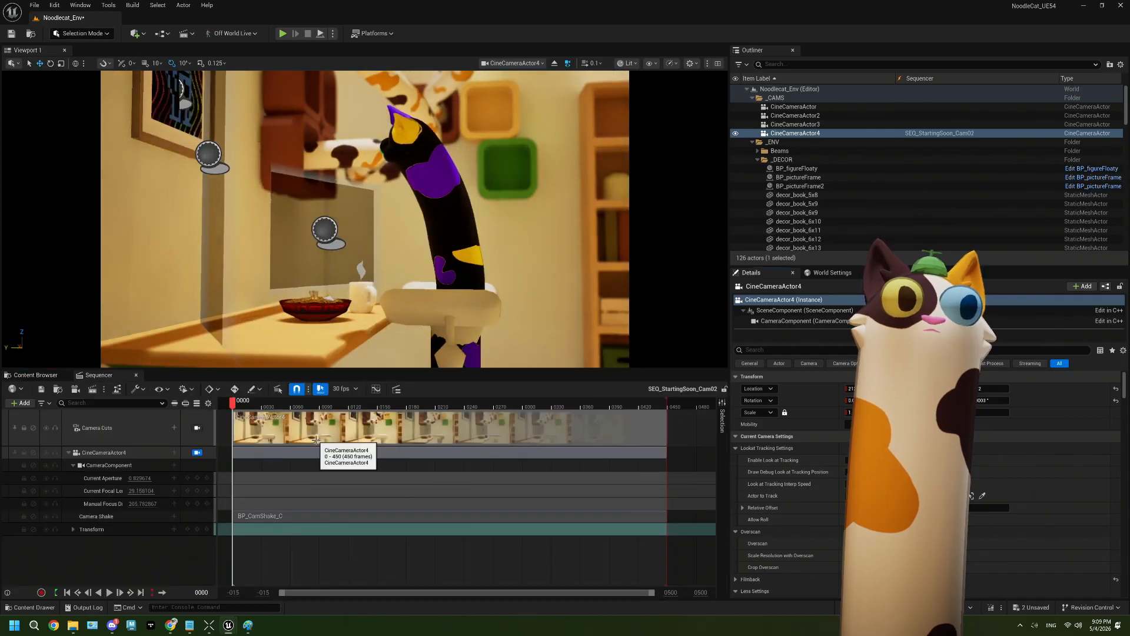
# Set CineCameraActor4's Current Aperture to 3 in SEQ_StartingSoon_Cam02, then save the level and the sequence
pyautogui.click(142, 490)
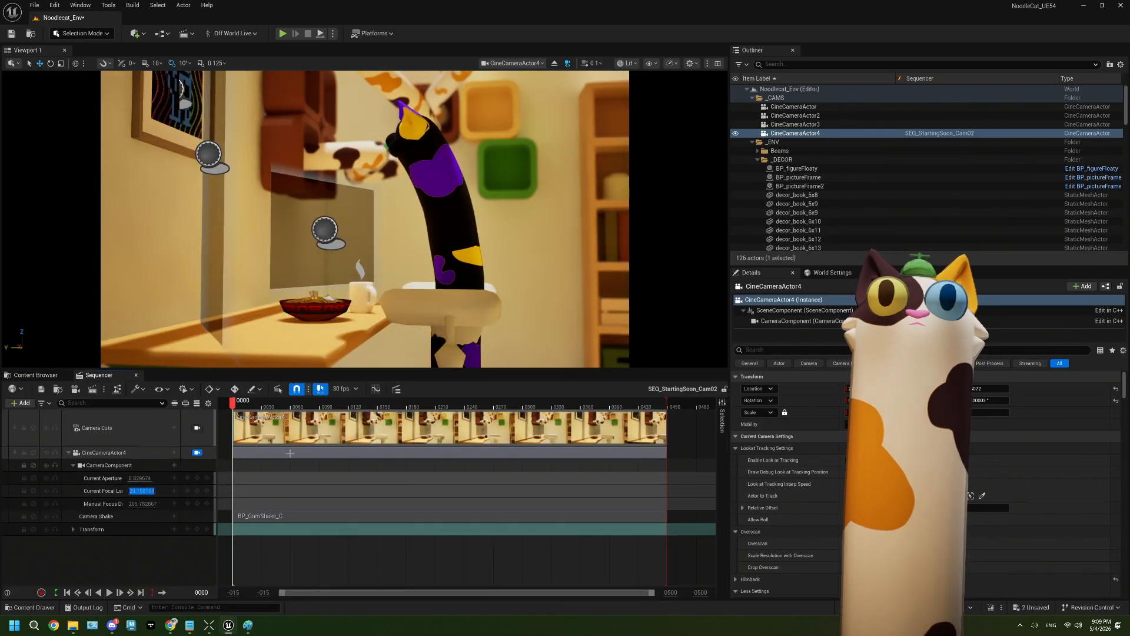
pyautogui.click(131, 479)
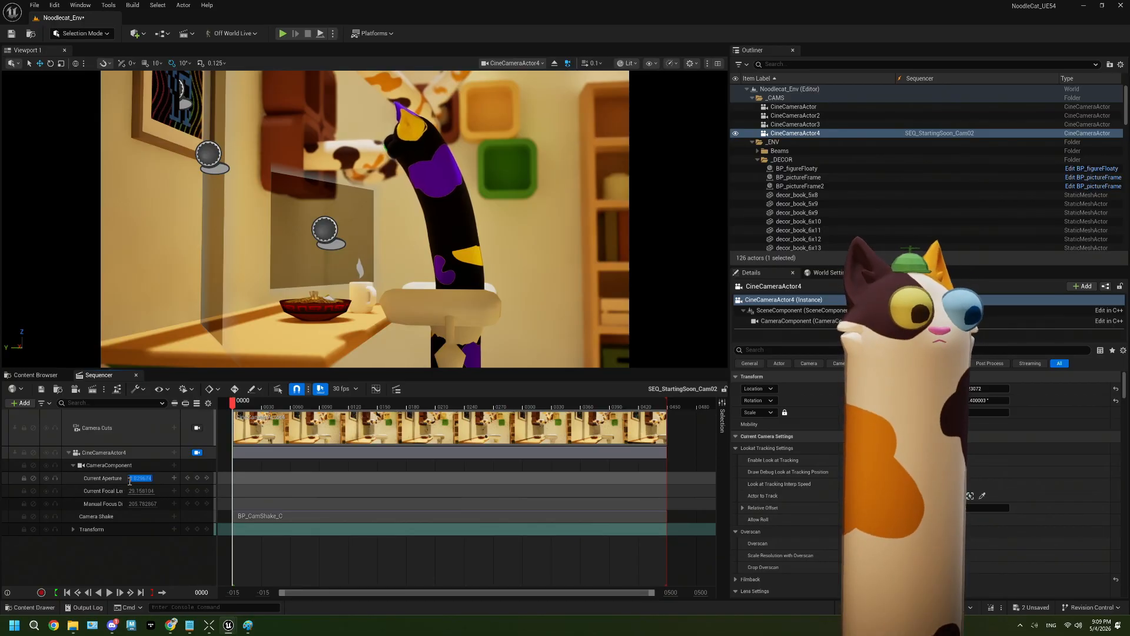
pyautogui.write('3')
pyautogui.press('Return')
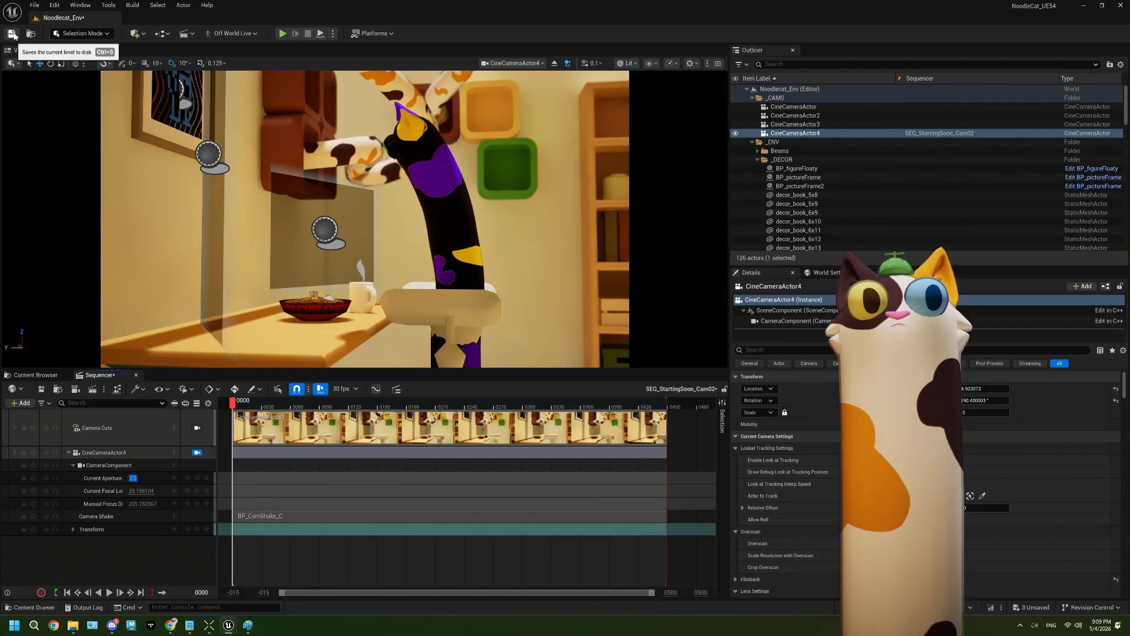
pyautogui.click(14, 36)
pyautogui.click(41, 389)
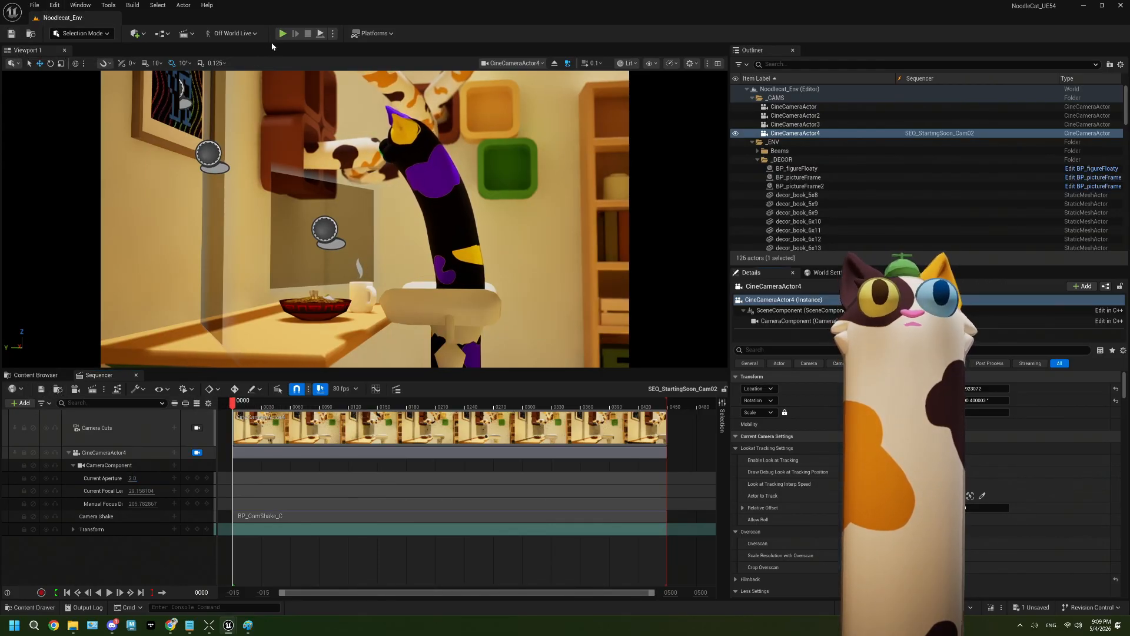
# Play the level to compare the cameras' look with the changed Cam02 aperture, then stop and dismiss the Message Log
pyautogui.hotkey('alt', 'p')
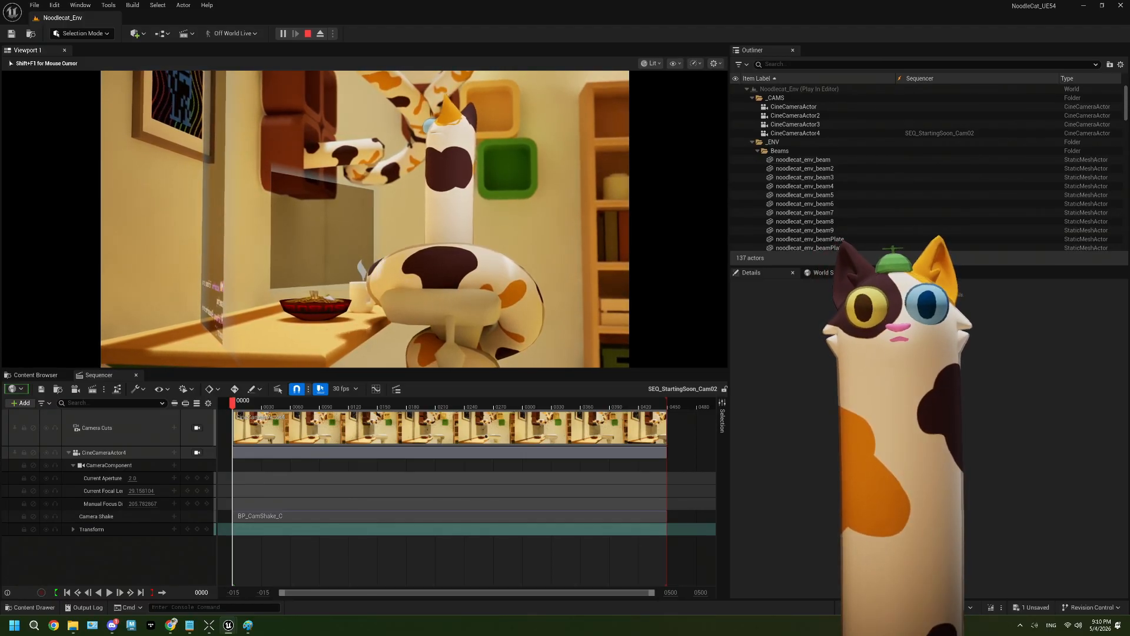
pyautogui.press('Escape')
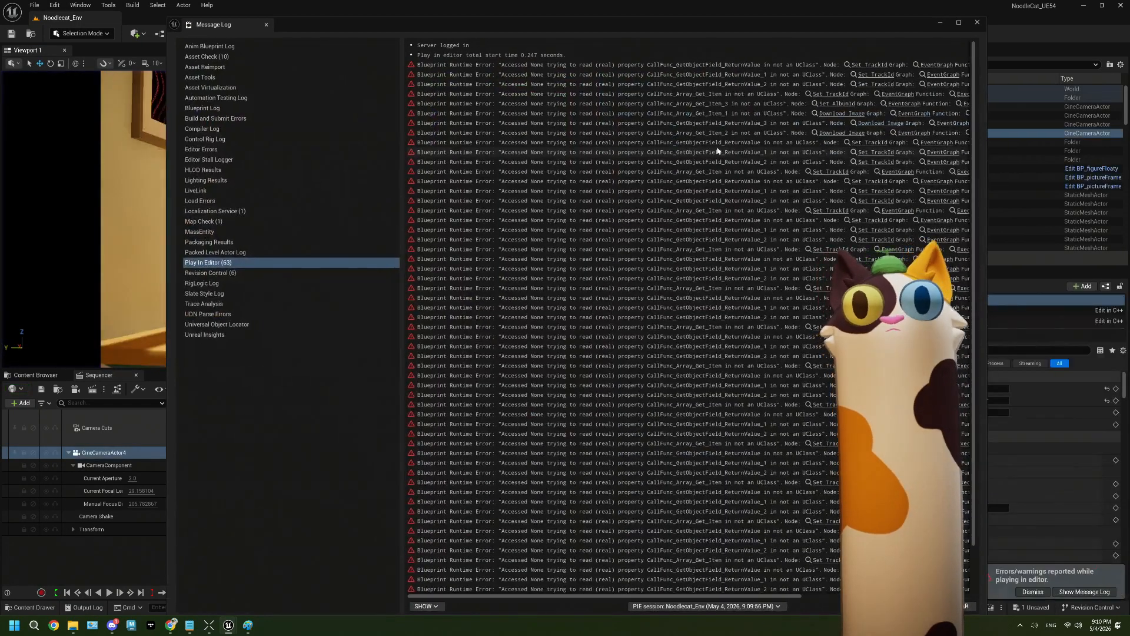
pyautogui.click(978, 22)
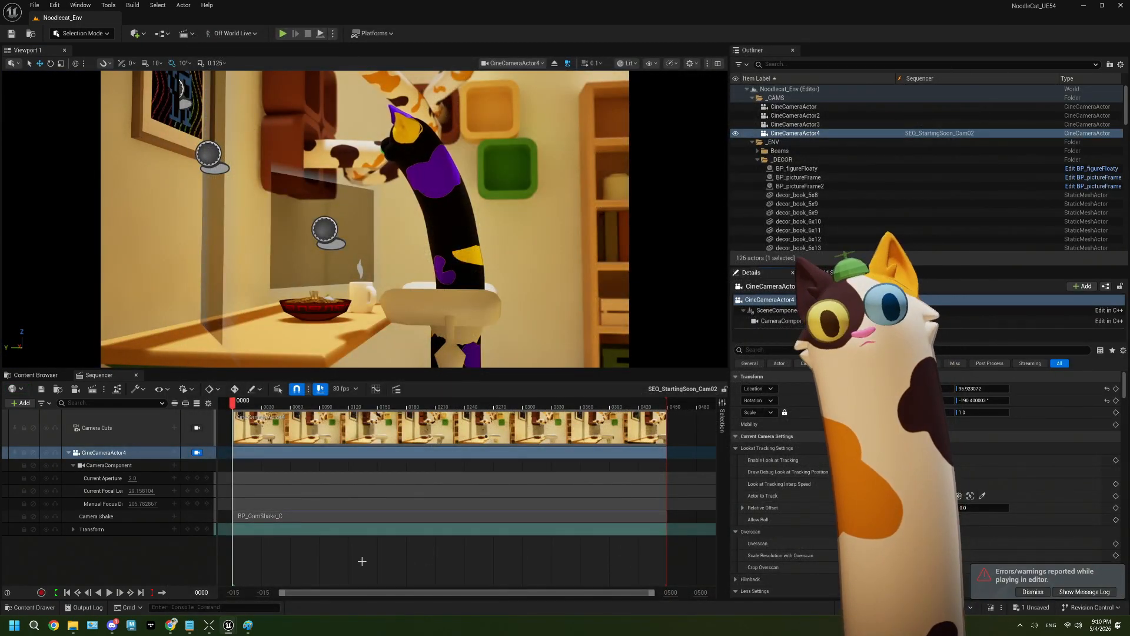
# Open SEQ_StartingSoon_Cam03 and set CineCameraActor4's Current Aperture to 2
pyautogui.click(39, 376)
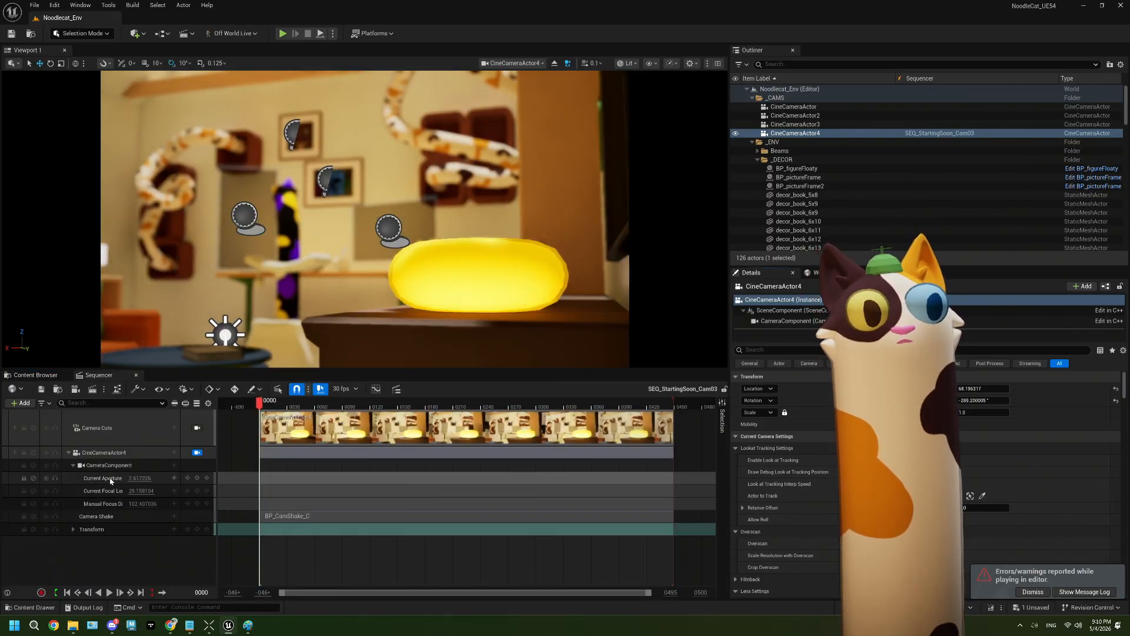
pyautogui.click(147, 478)
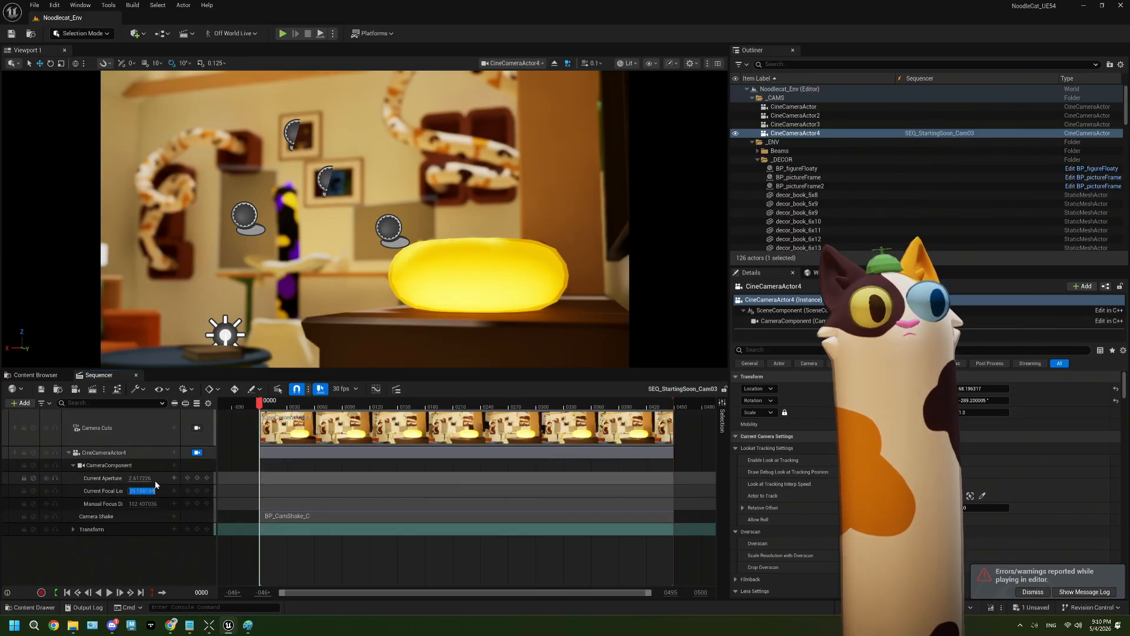
pyautogui.write('2')
pyautogui.press('Return')
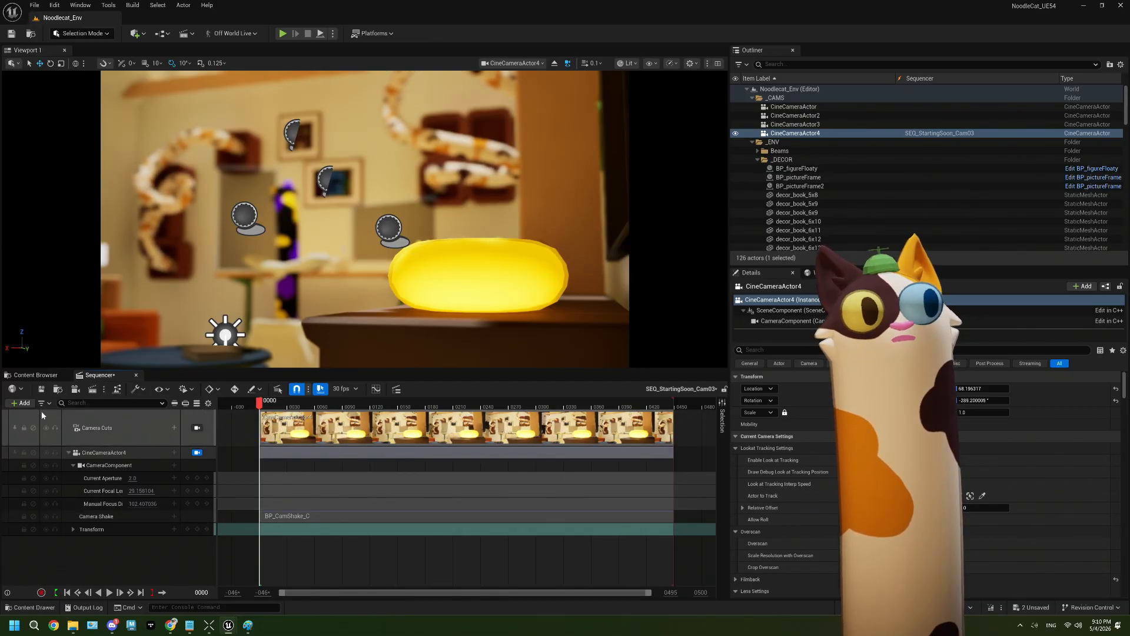
# Open SEQ_StartingSoon_Cam04, give CineCameraActor4 the same Current Aperture as the previous camera sequence, and save the sequence
pyautogui.click(35, 375)
pyautogui.click(419, 436)
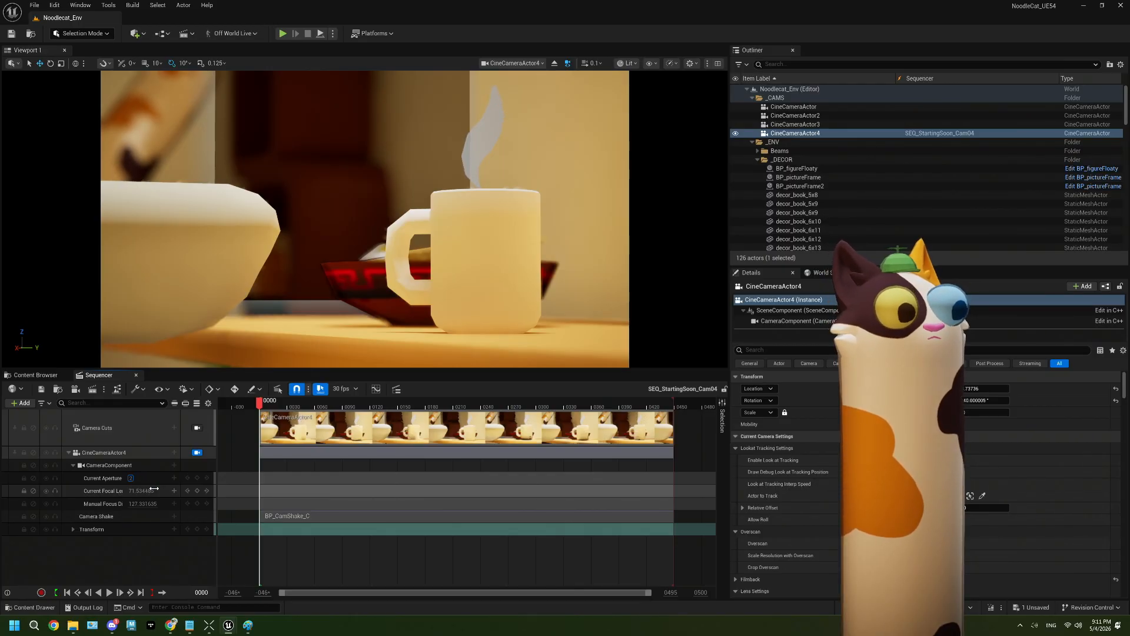
pyautogui.press('Return')
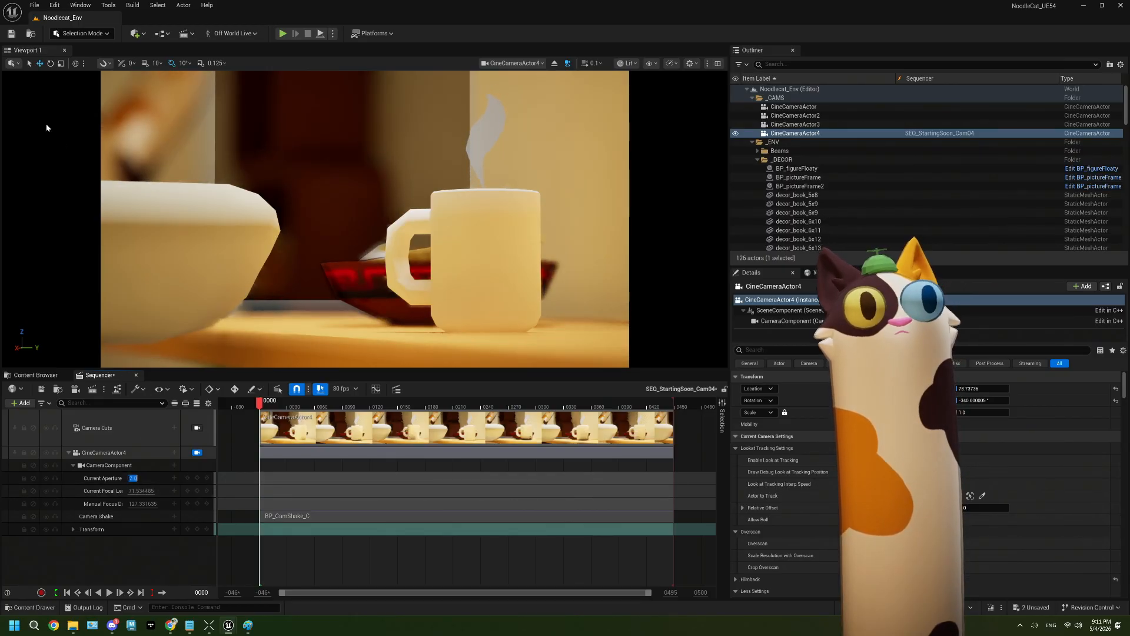
pyautogui.click(41, 389)
# Open SEQ_StartingSoon_Cam05, give CineCameraActor4 the matching Current Aperture, and save the level
pyautogui.click(44, 377)
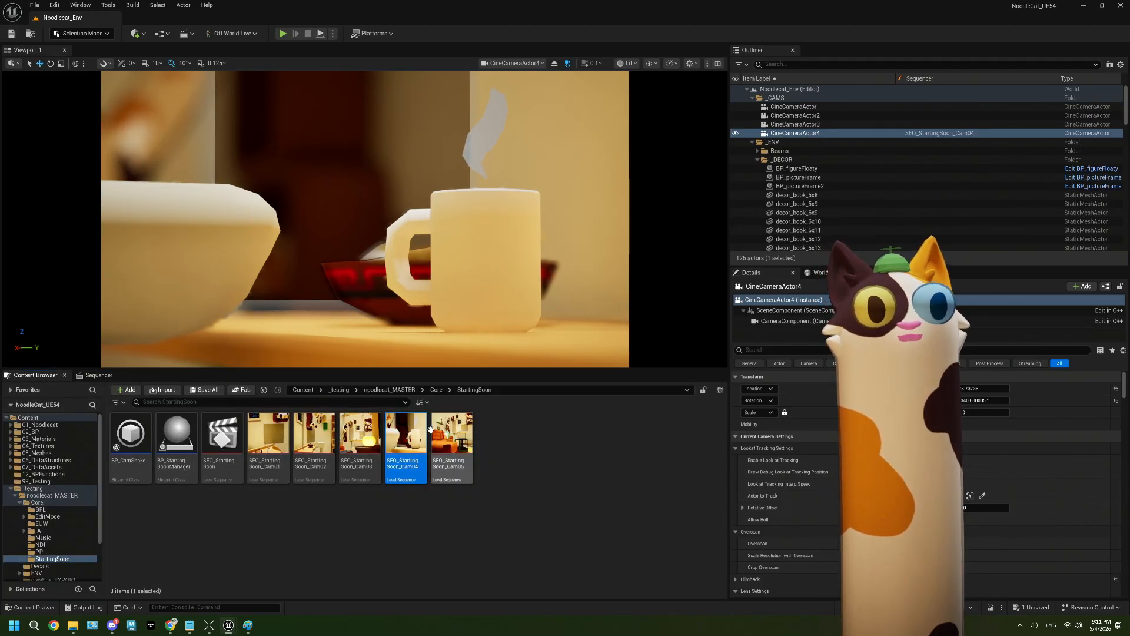
pyautogui.press('Return')
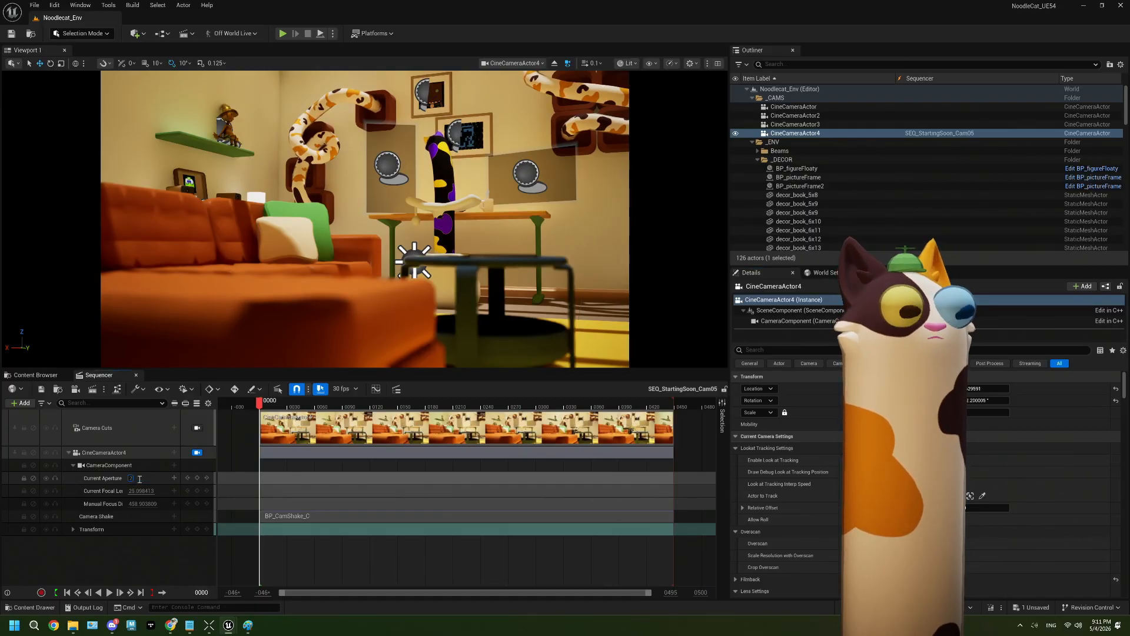
pyautogui.press('Return')
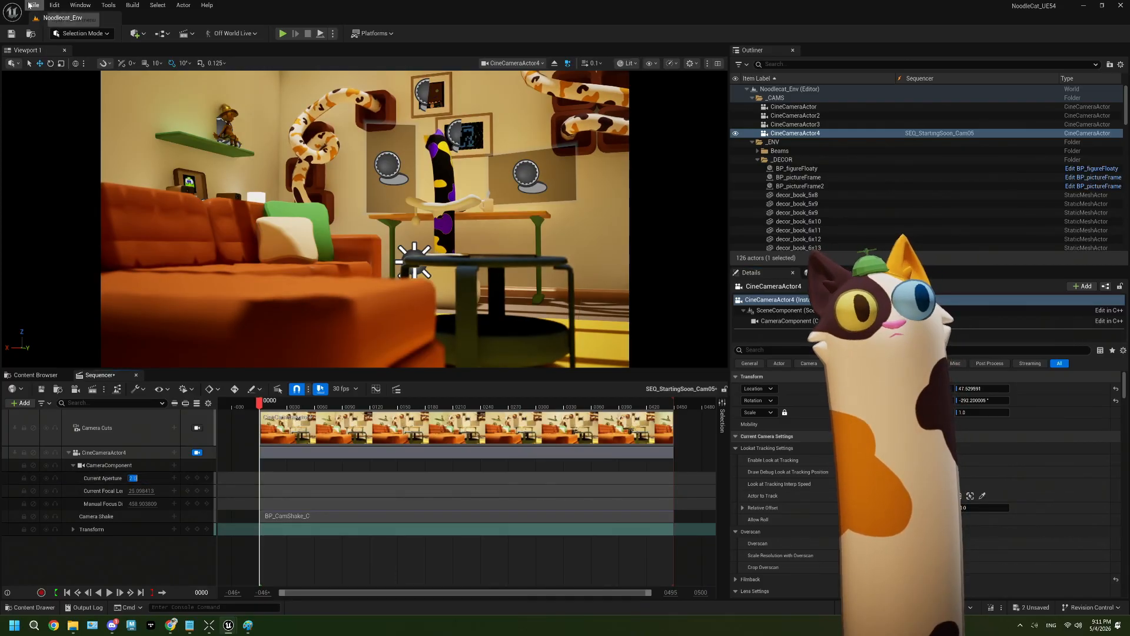
pyautogui.click(12, 35)
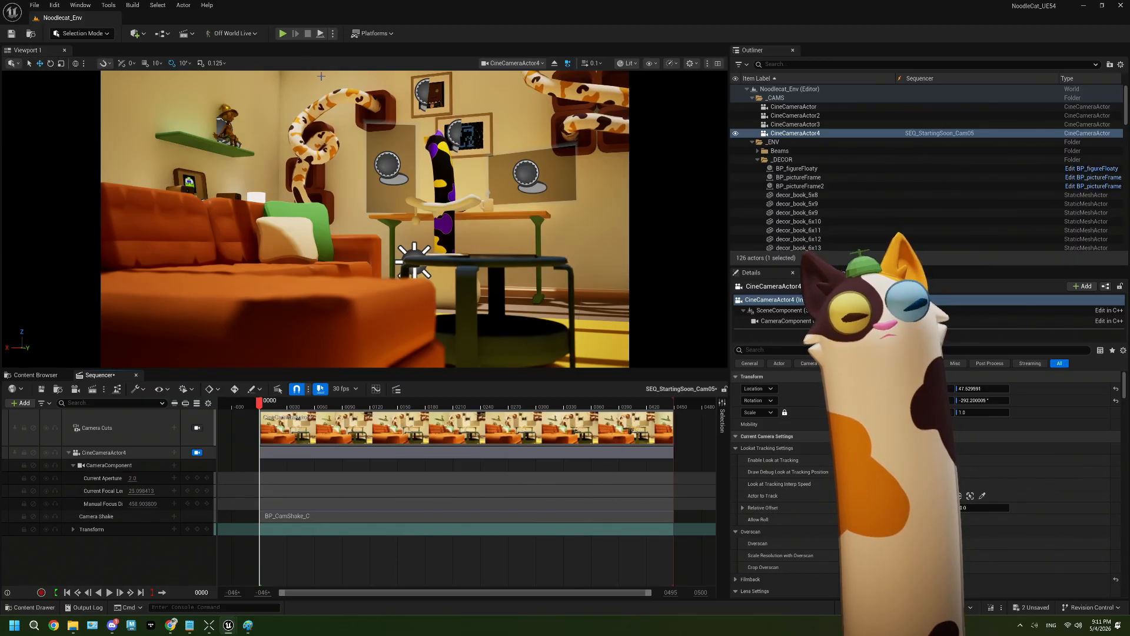
# Play the level to watch the camera sequences, stop it, and examine the Play In Editor errors before closing the Message Log
pyautogui.hotkey('alt', 'p')
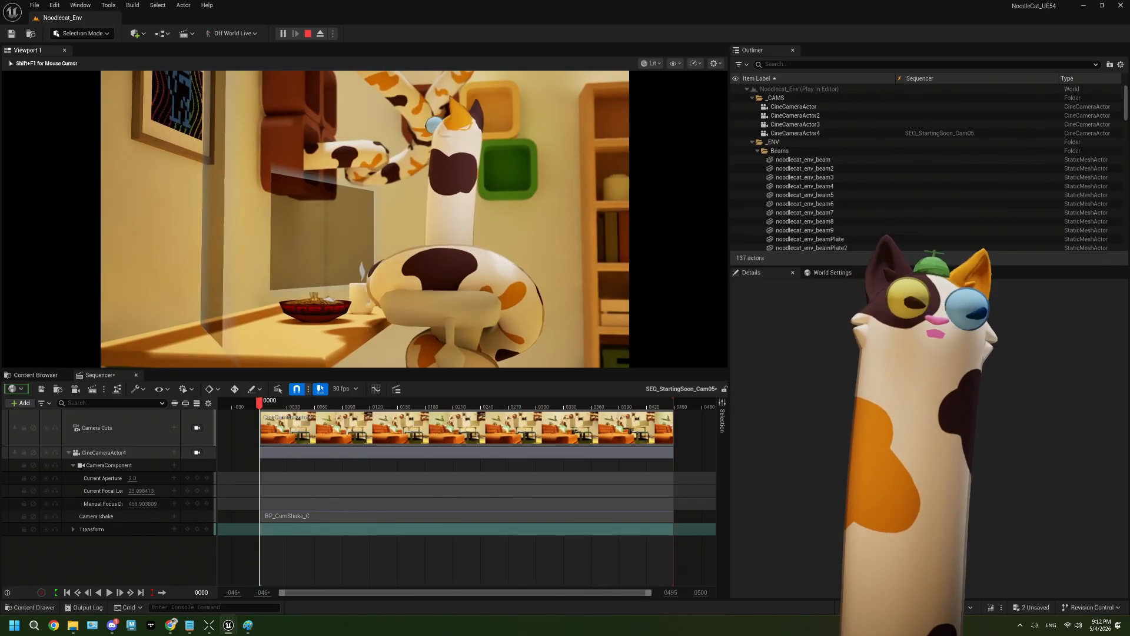
pyautogui.press('Escape')
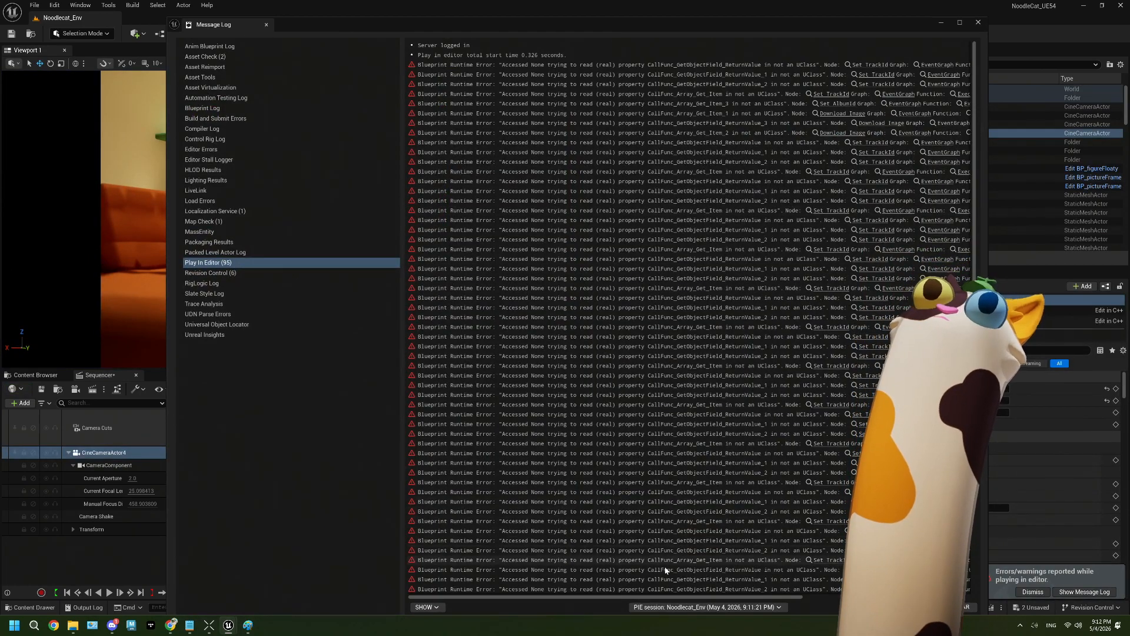
pyautogui.moveTo(626, 596); pyautogui.dragTo(827, 584)
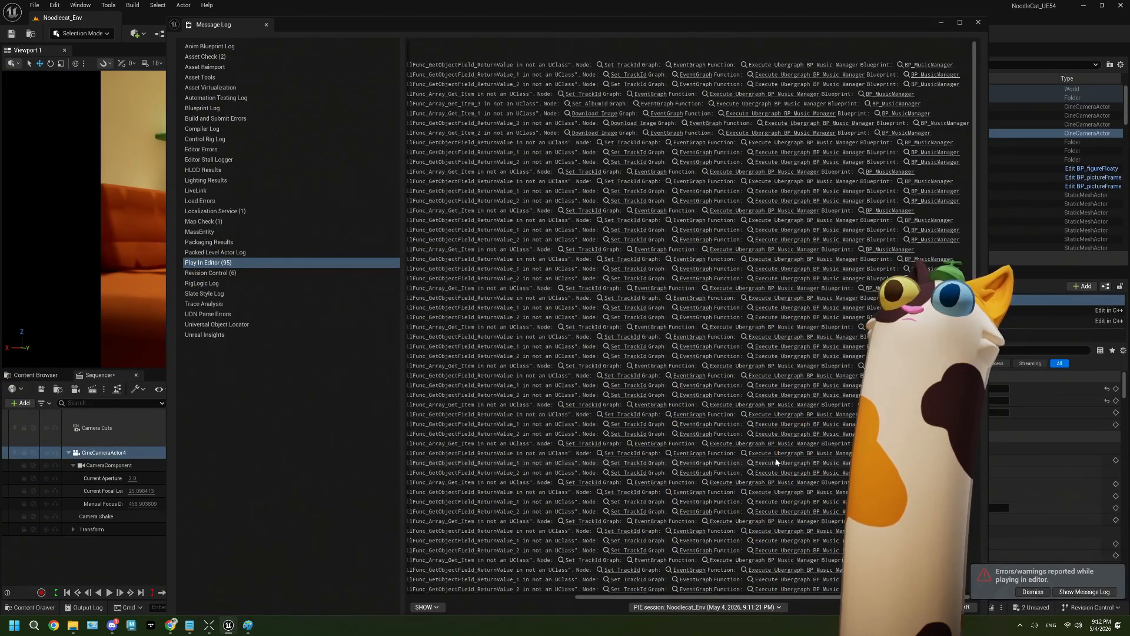
pyautogui.scroll(-5, 797, 449)
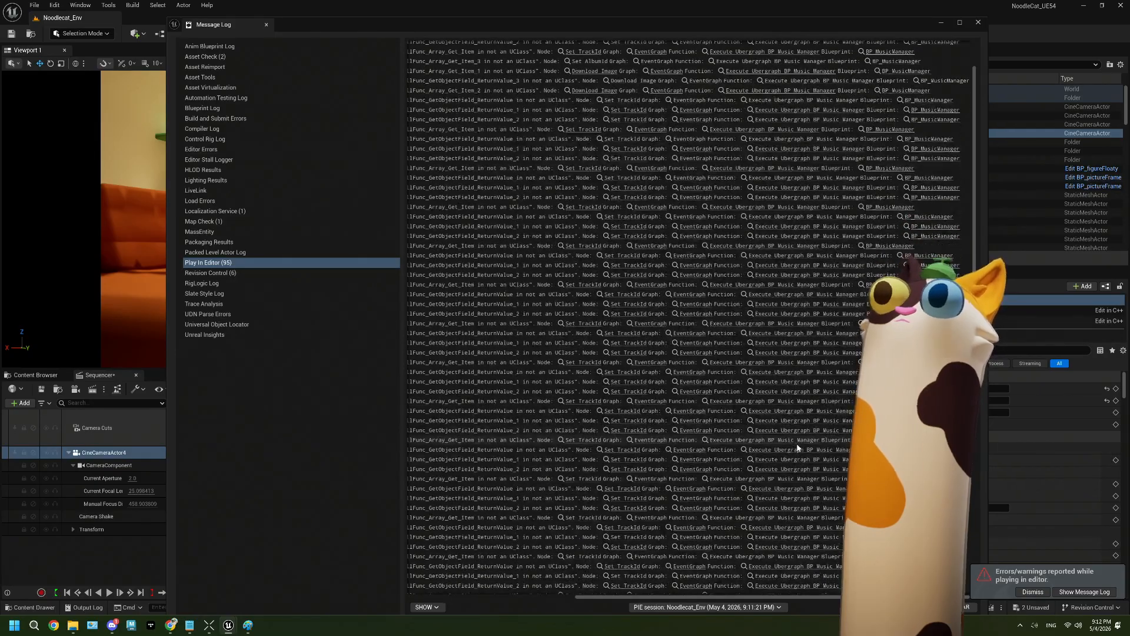
pyautogui.scroll(-5, 797, 448)
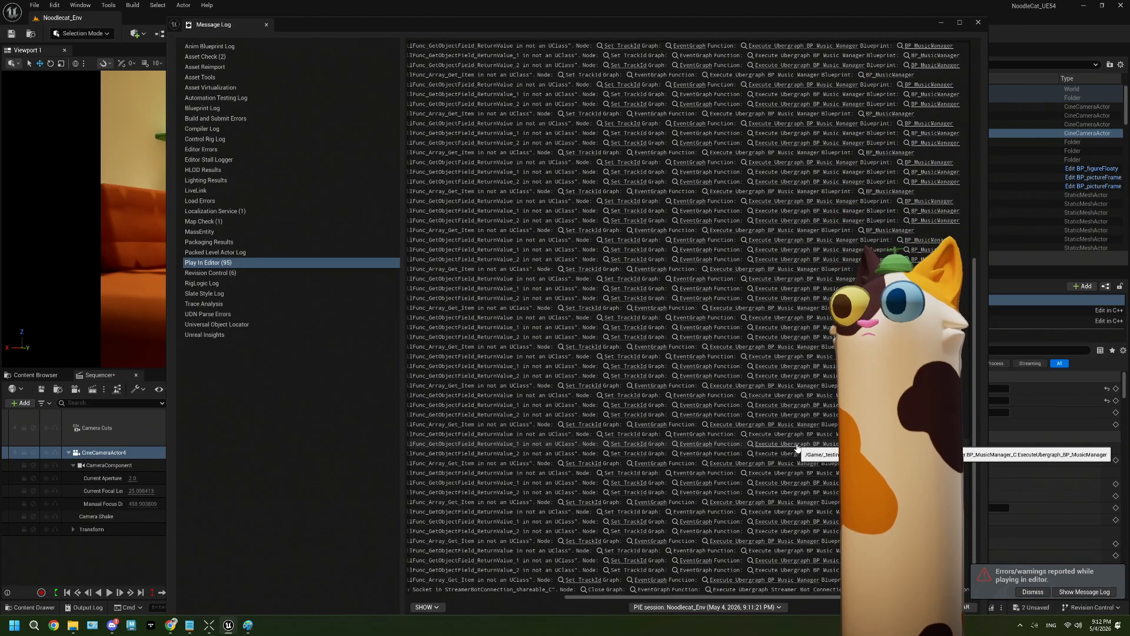
pyautogui.scroll(10, 797, 449)
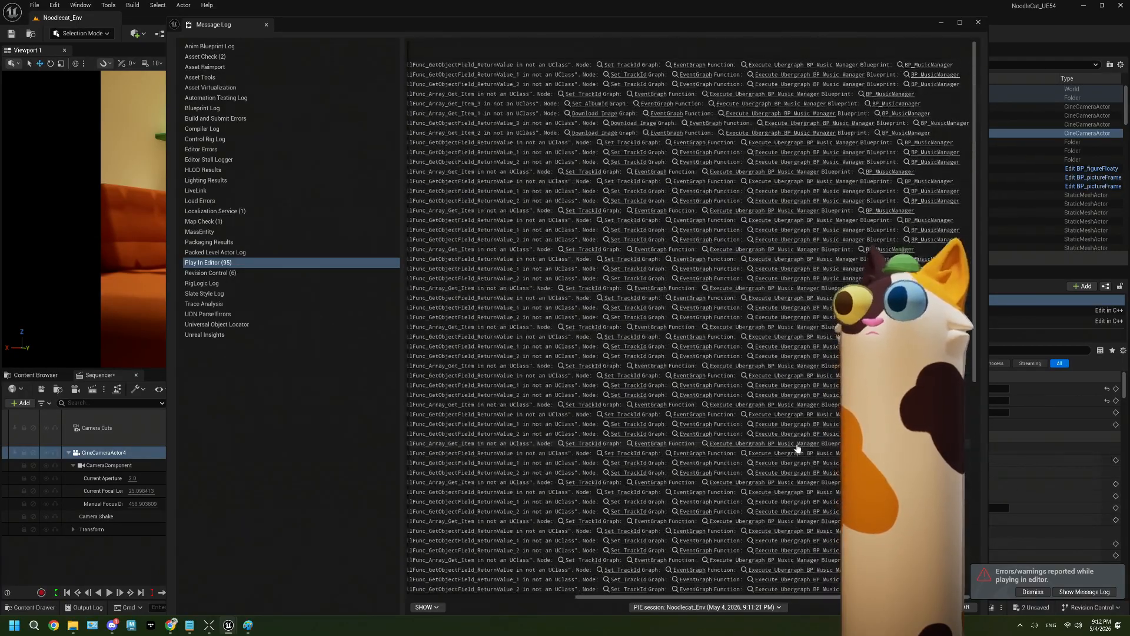
pyautogui.click(978, 23)
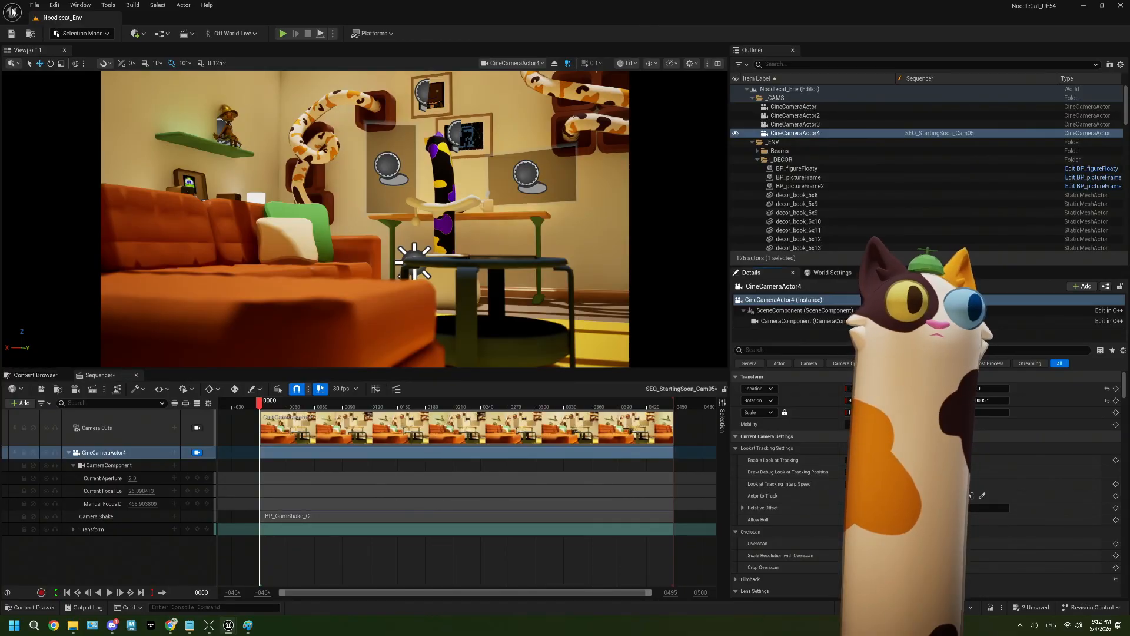
# Save the level and open BP_StartingSoonManager's event graph at the OnStop_Event and Gate nodes
pyautogui.click(11, 34)
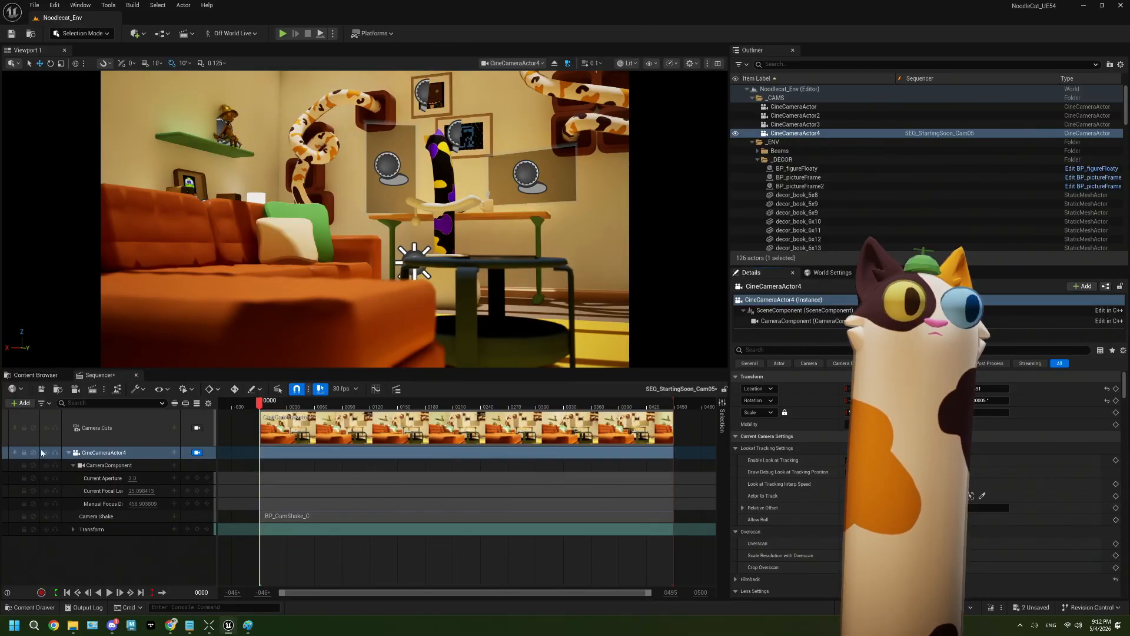
pyautogui.click(42, 378)
pyautogui.doubleClick(176, 443)
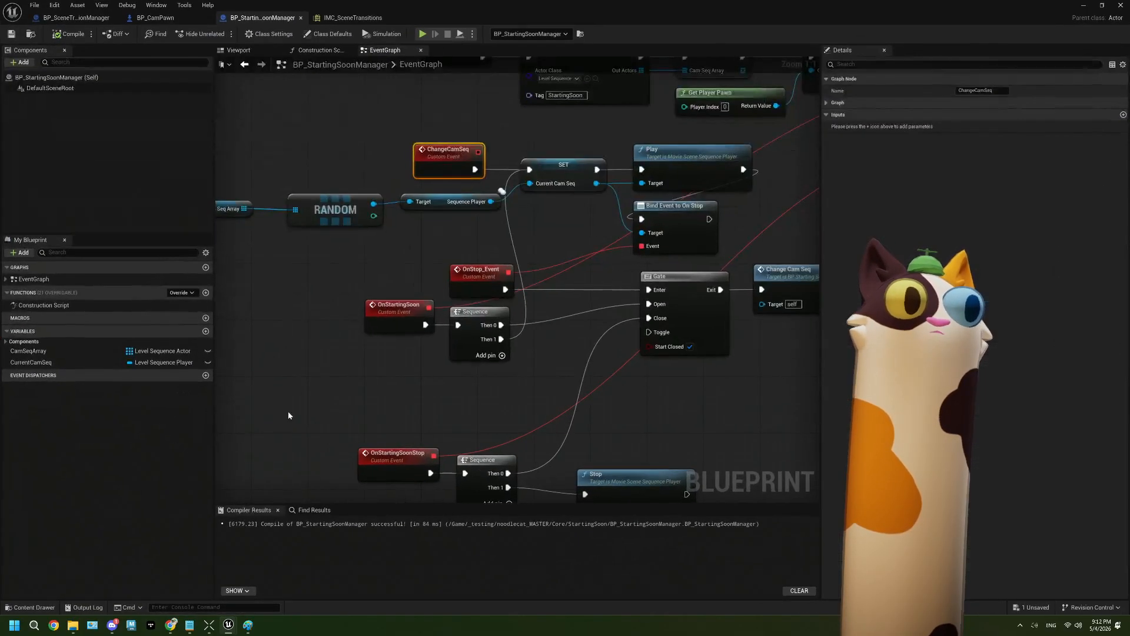
pyautogui.scroll(-1, 612, 339)
pyautogui.moveTo(624, 402); pyautogui.dragTo(563, 355, button='right')
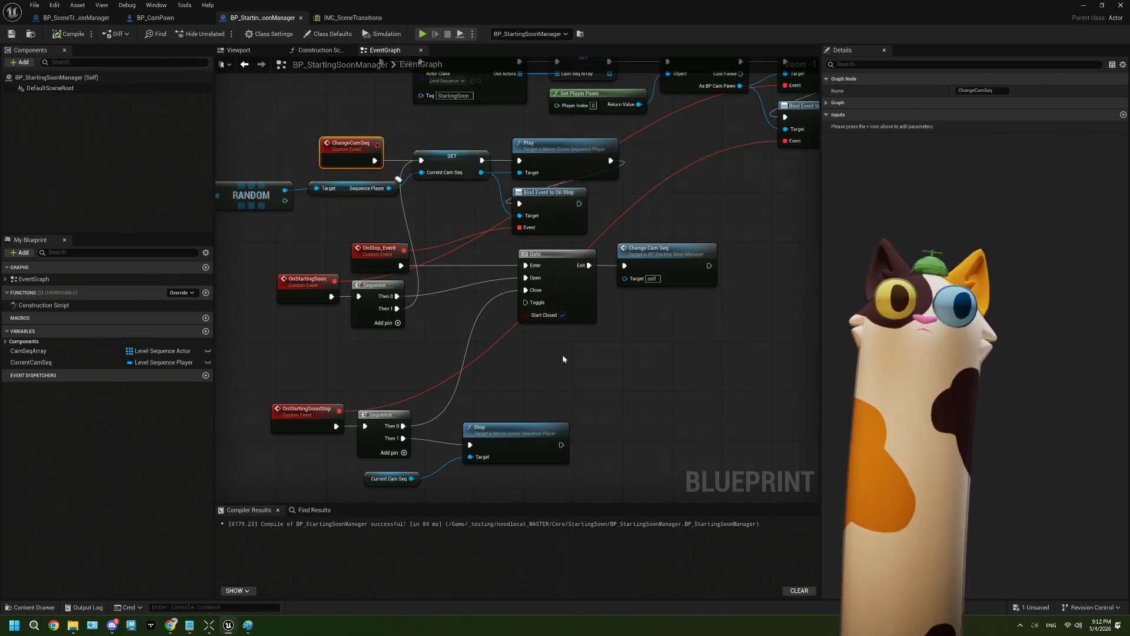
pyautogui.moveTo(515, 336); pyautogui.dragTo(567, 336, button='right')
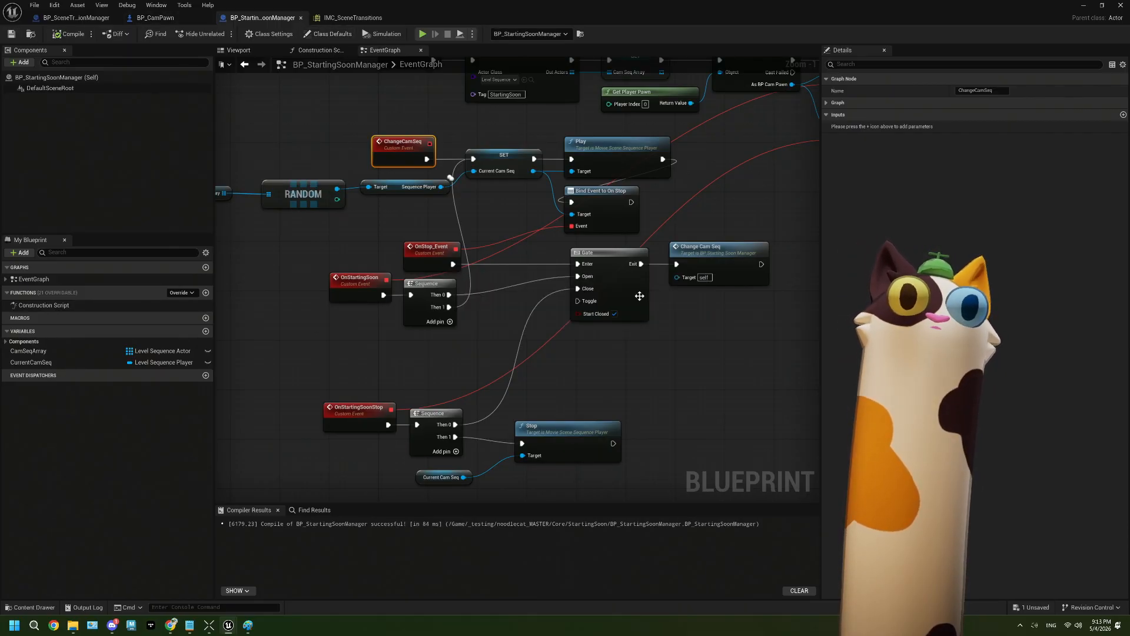
# Insert a Print String node with the text "stopped" between OnStop_Event and the Gate's Enter input, then compile and save the blueprint
pyautogui.moveTo(452, 264); pyautogui.dragTo(491, 302)
pyautogui.write('print')
pyautogui.press('Return')
pyautogui.click(524, 326)
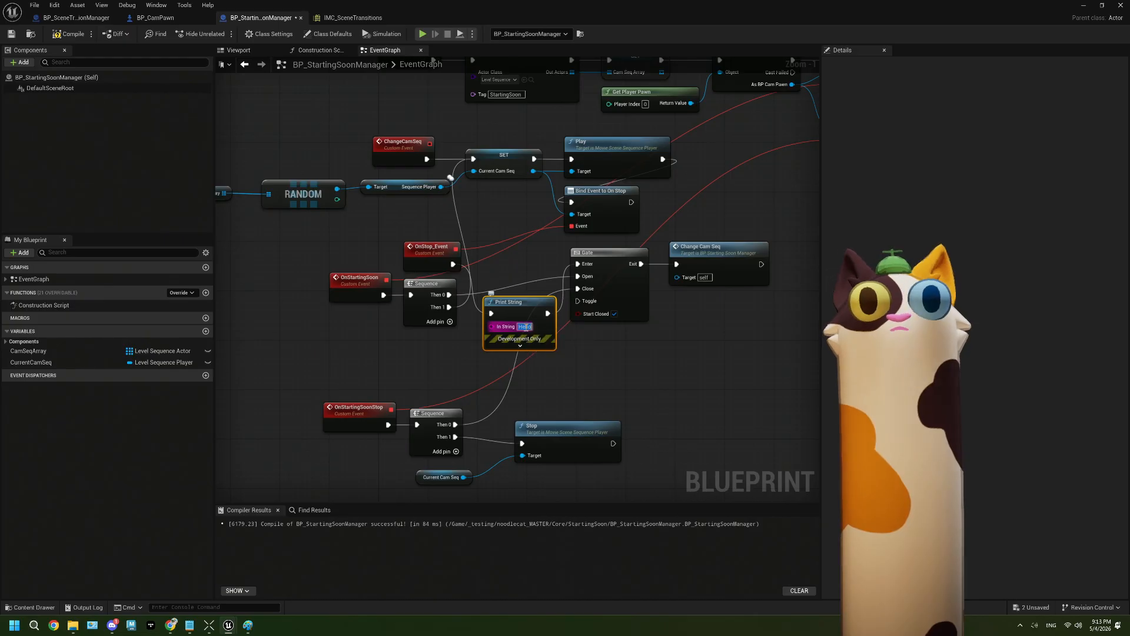
pyautogui.write('stopped')
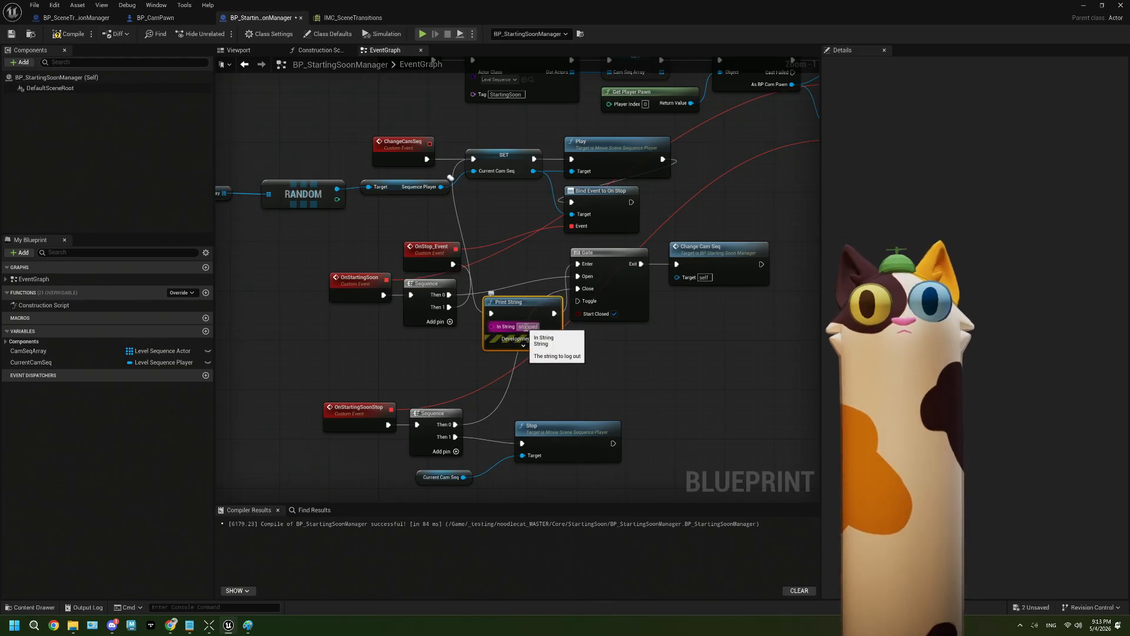
pyautogui.click(594, 359)
pyautogui.click(65, 34)
pyautogui.click(12, 34)
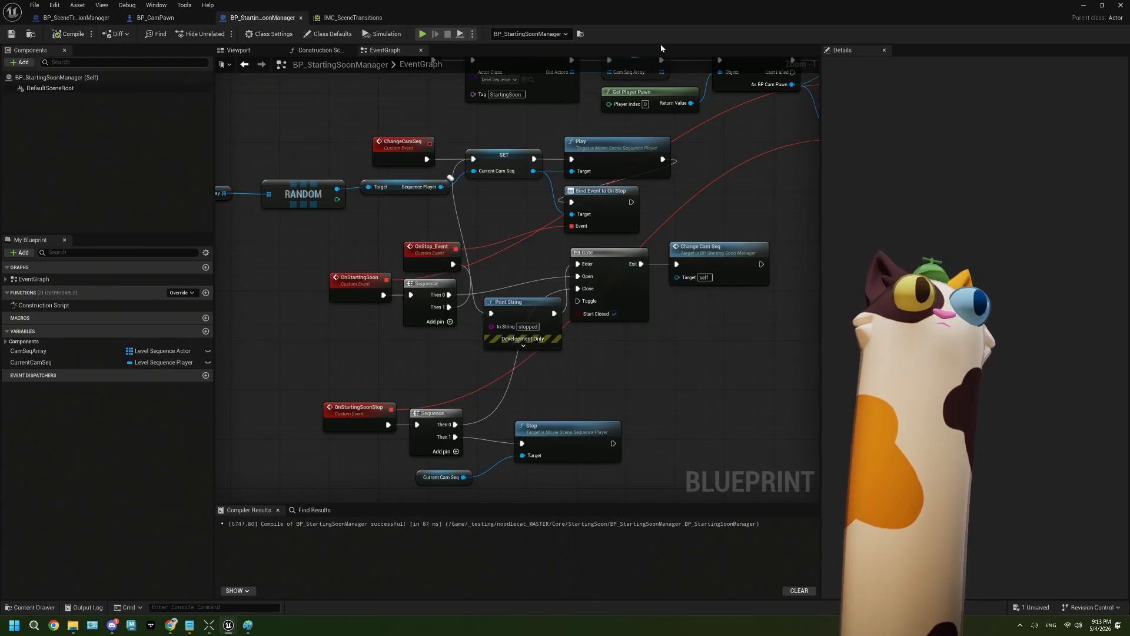
# Play the level to check whether the "stopped" message prints, stop it, close the Message Log, and return to BP_StartingSoonManager
pyautogui.click(1084, 5)
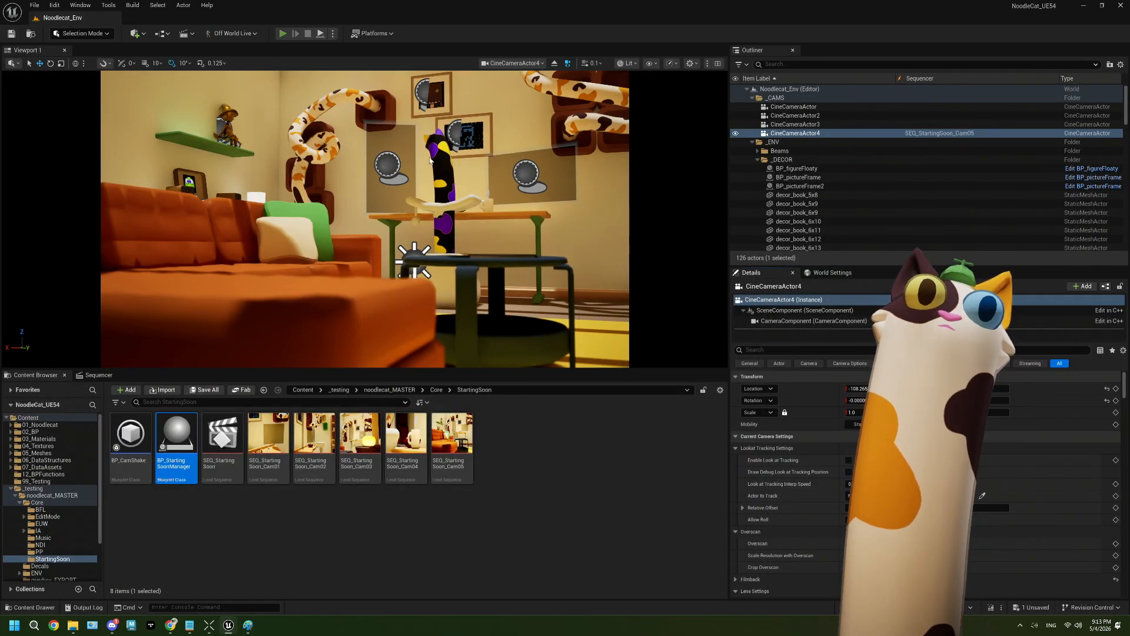
pyautogui.hotkey('alt', 'p')
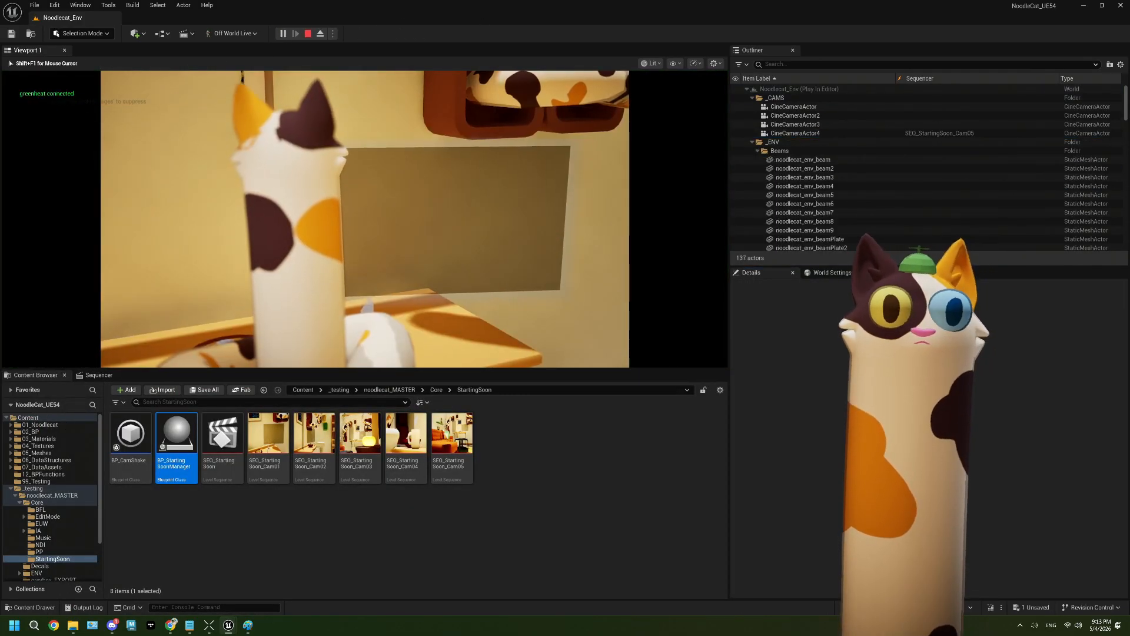
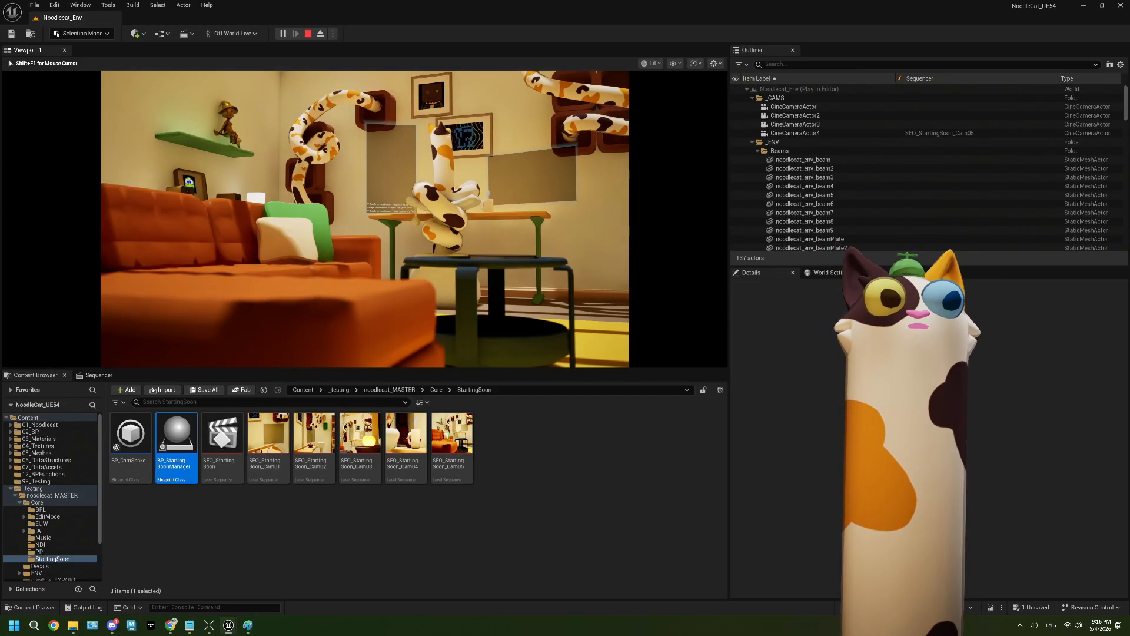
pyautogui.press('Escape')
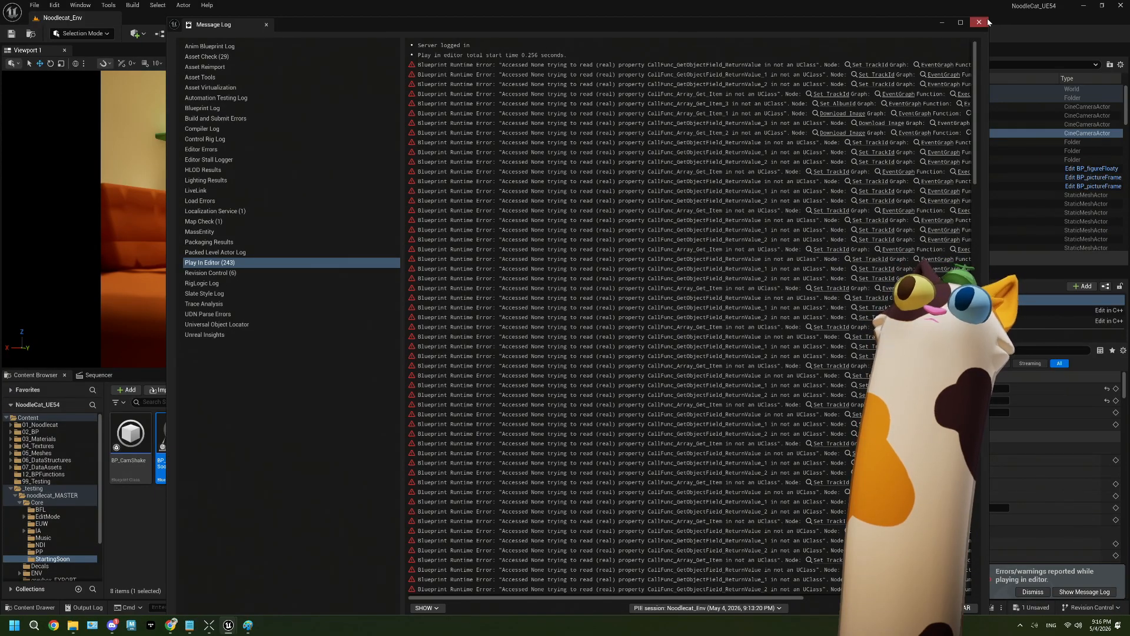
pyautogui.click(979, 22)
pyautogui.hotkey('alt', 'Tab')
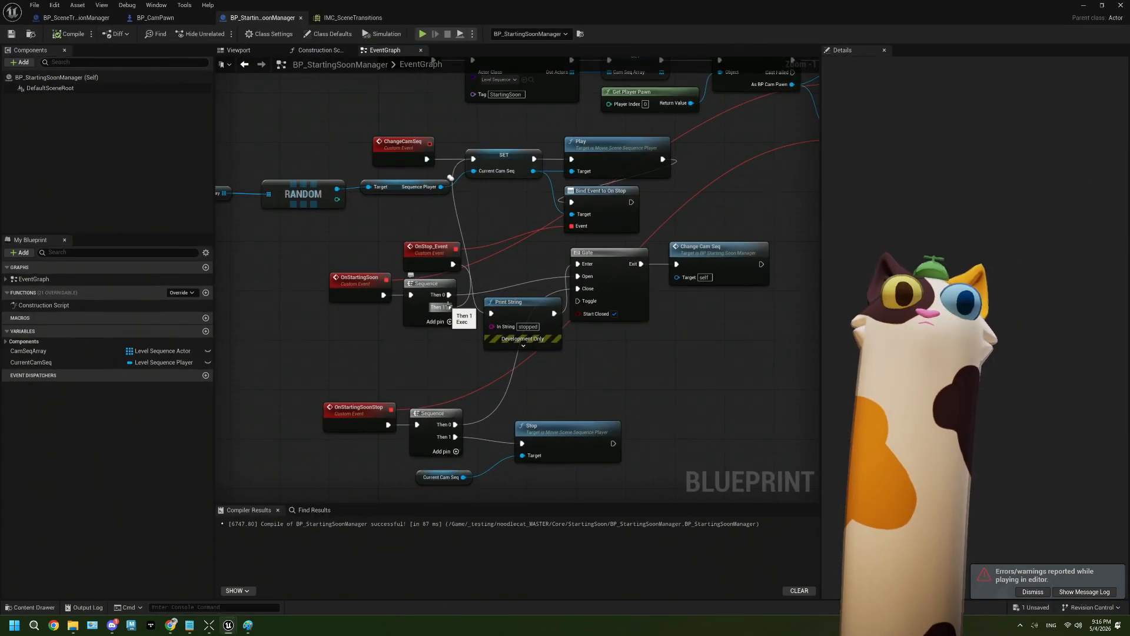
# Move the Print String node between OnStop_Event and the Gate, and search the Current Cam Seq output's actions for "end"
pyautogui.moveTo(541, 324); pyautogui.dragTo(531, 269)
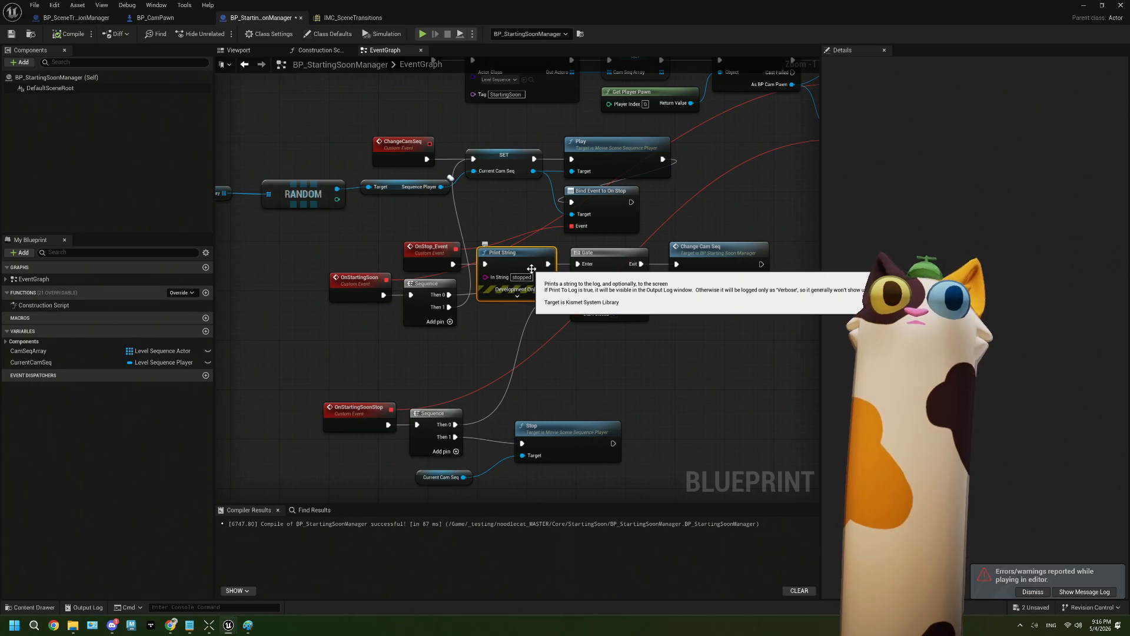
pyautogui.moveTo(596, 236); pyautogui.dragTo(640, 180, button='right')
pyautogui.moveTo(579, 115); pyautogui.dragTo(303, 261)
pyautogui.write('end')
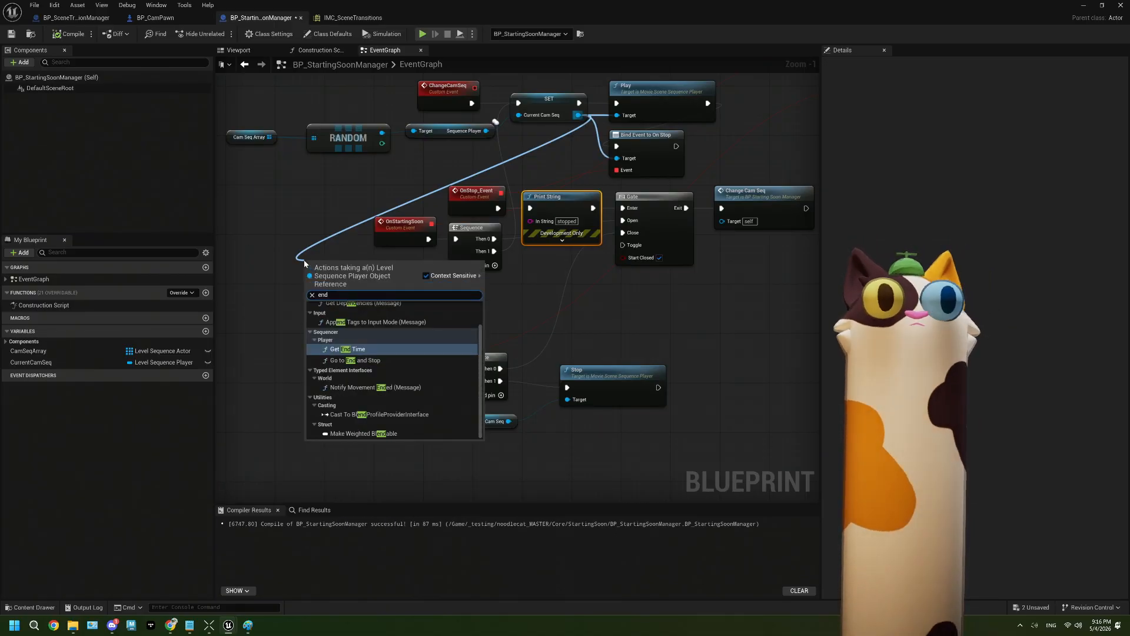
pyautogui.scroll(2, 371, 353)
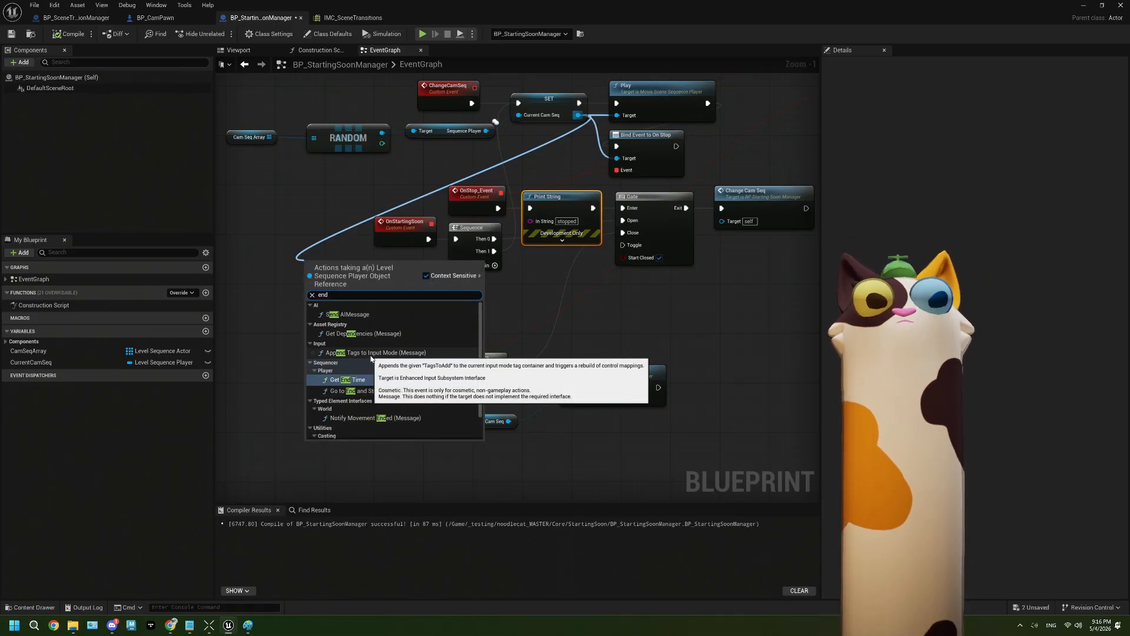
pyautogui.click(286, 303)
# Add a Bind Event to On Finished node for Current Cam Seq, chain it after Bind Event to On Stop, and bind it to OnStop_Event
pyautogui.moveTo(578, 116); pyautogui.dragTo(249, 228)
pyautogui.write('event')
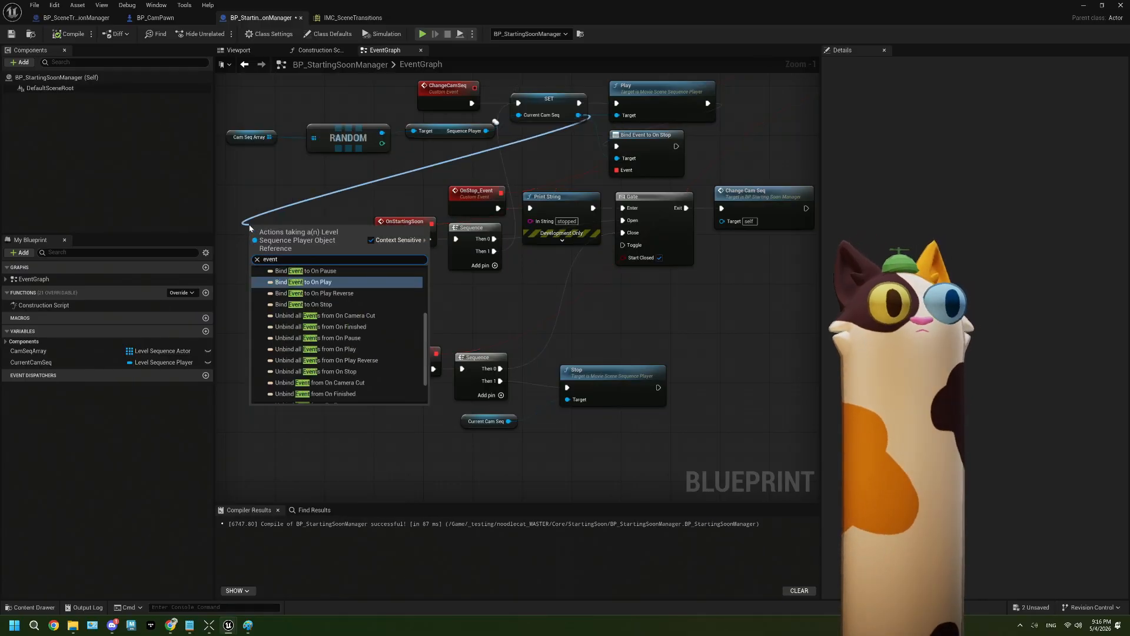
pyautogui.scroll(-3, 347, 304)
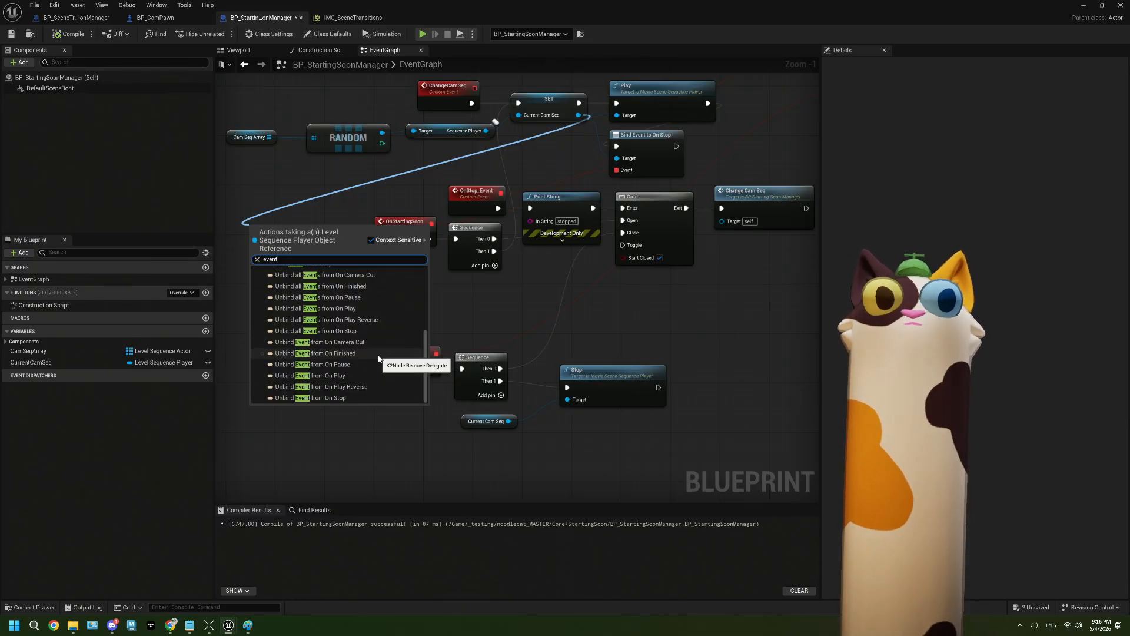
pyautogui.scroll(5, 378, 358)
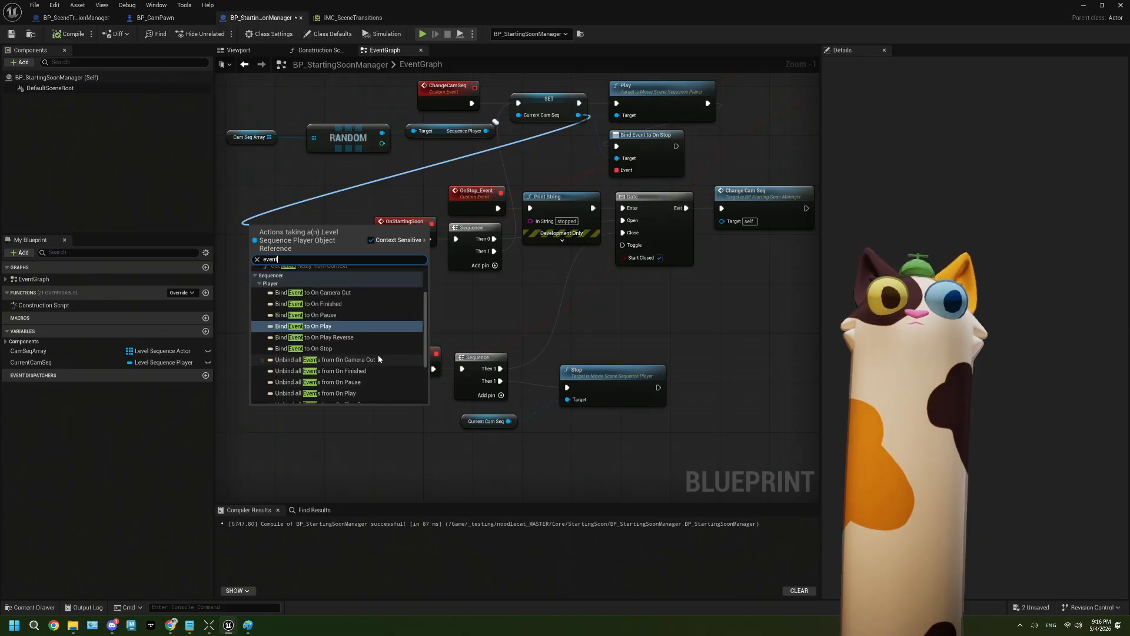
pyautogui.scroll(1, 378, 359)
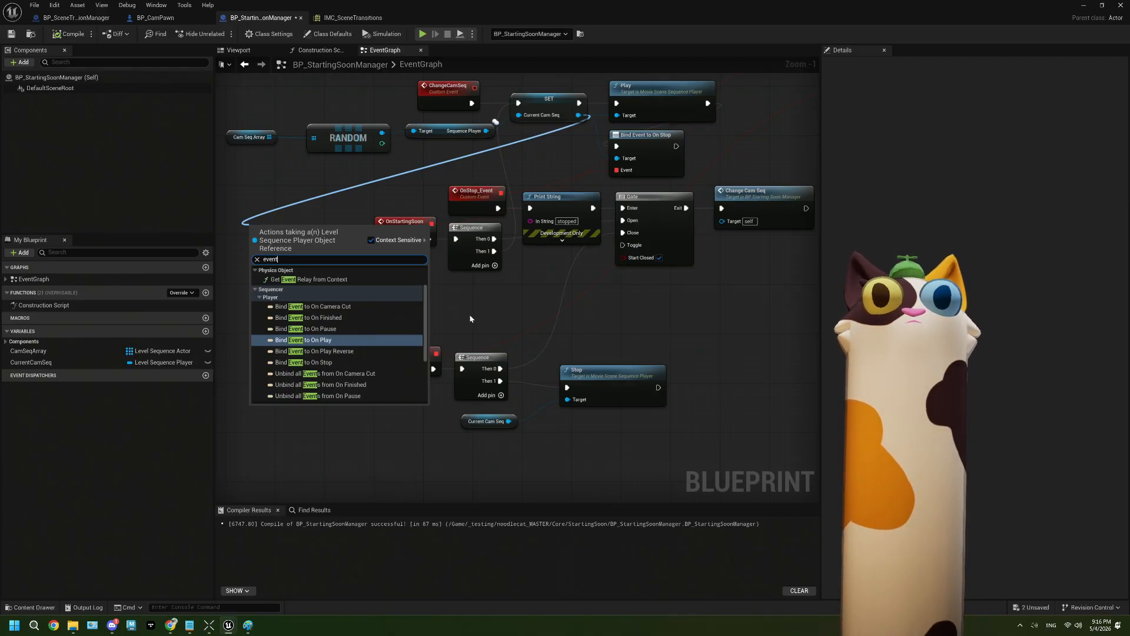
pyautogui.scroll(-1, 406, 332)
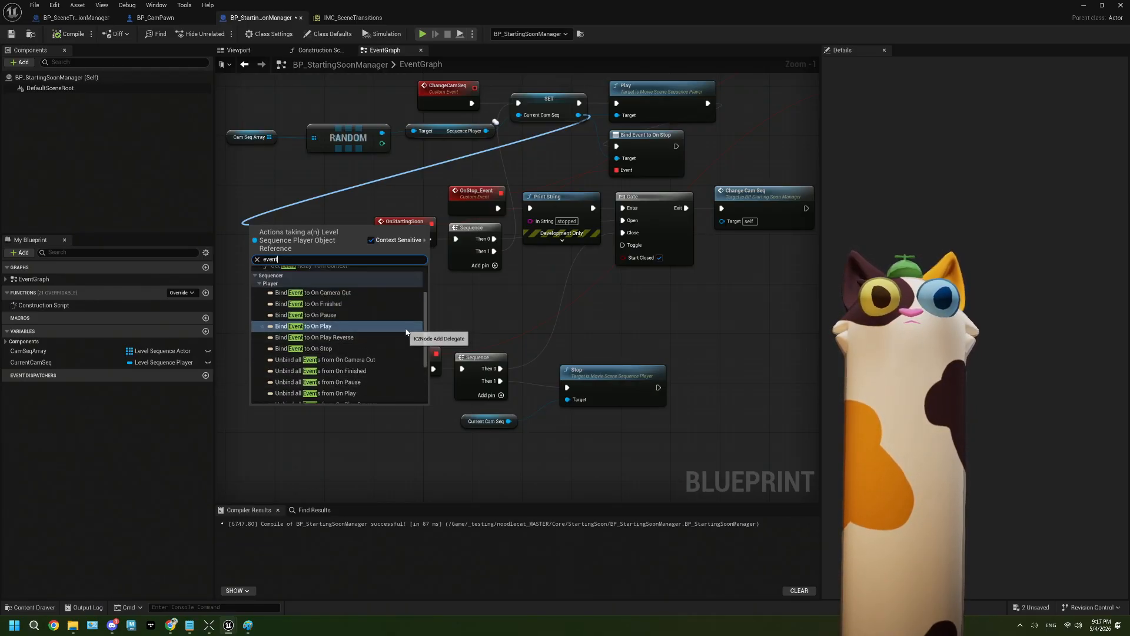
pyautogui.click(369, 306)
pyautogui.moveTo(304, 253); pyautogui.dragTo(756, 154)
pyautogui.moveTo(676, 146); pyautogui.dragTo(501, 192)
# Compile and save the BP_StartingSoonManager blueprint
pyautogui.moveTo(607, 263); pyautogui.dragTo(636, 337, button='right')
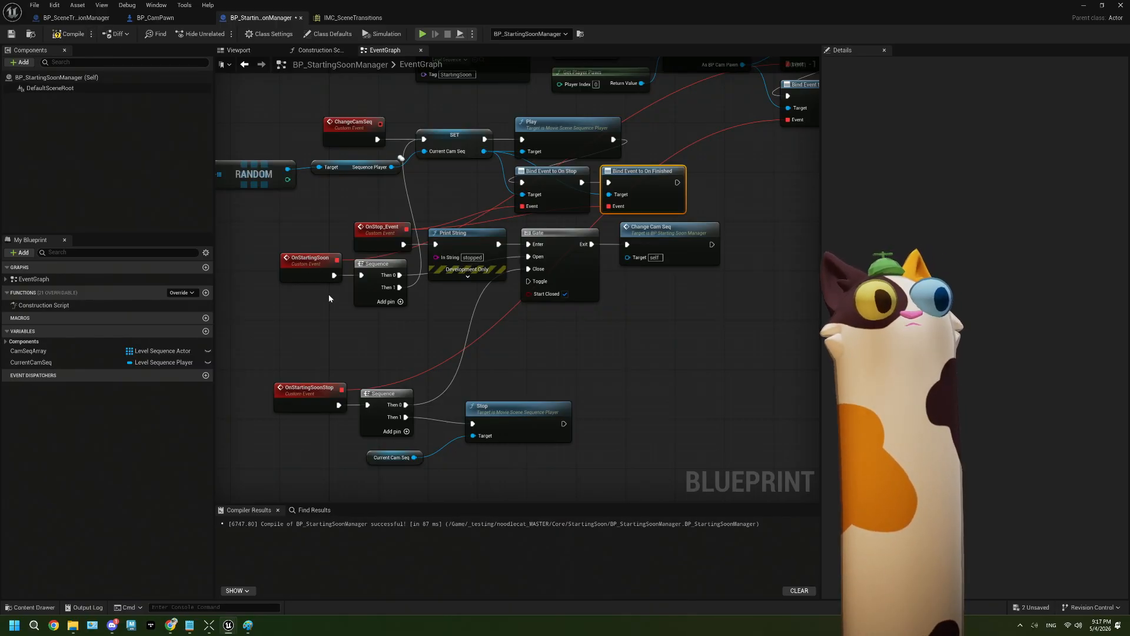
pyautogui.moveTo(428, 340); pyautogui.dragTo(474, 342, button='right')
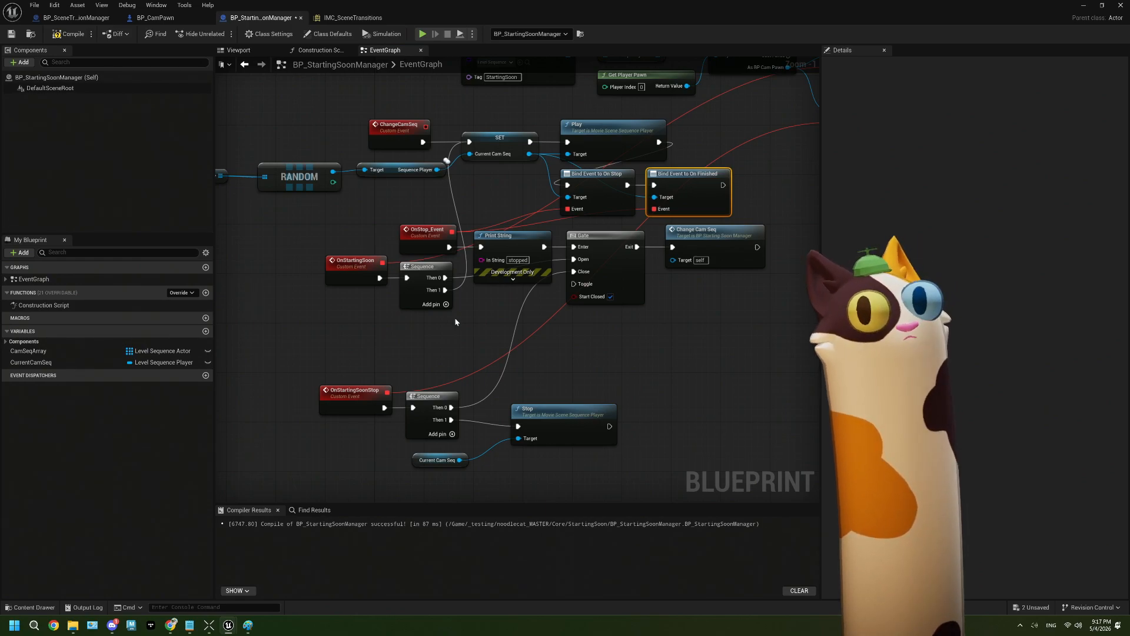
pyautogui.click(69, 34)
pyautogui.click(12, 33)
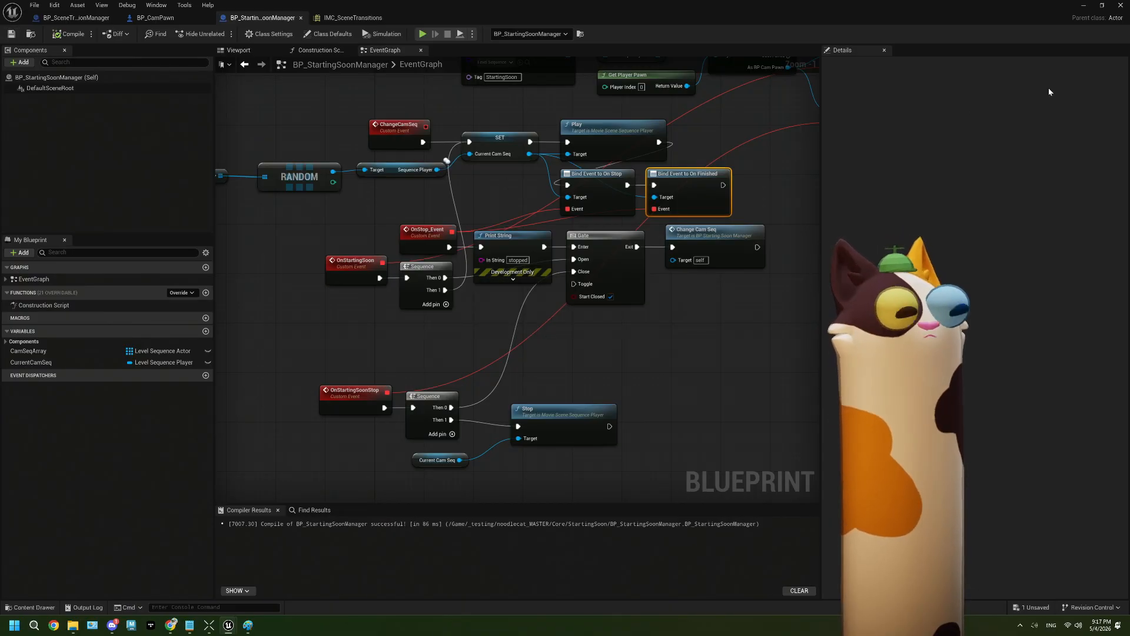
# Play the level to test the On Finished binding, stop it, close the Message Log, and return to the blueprint
pyautogui.click(1083, 5)
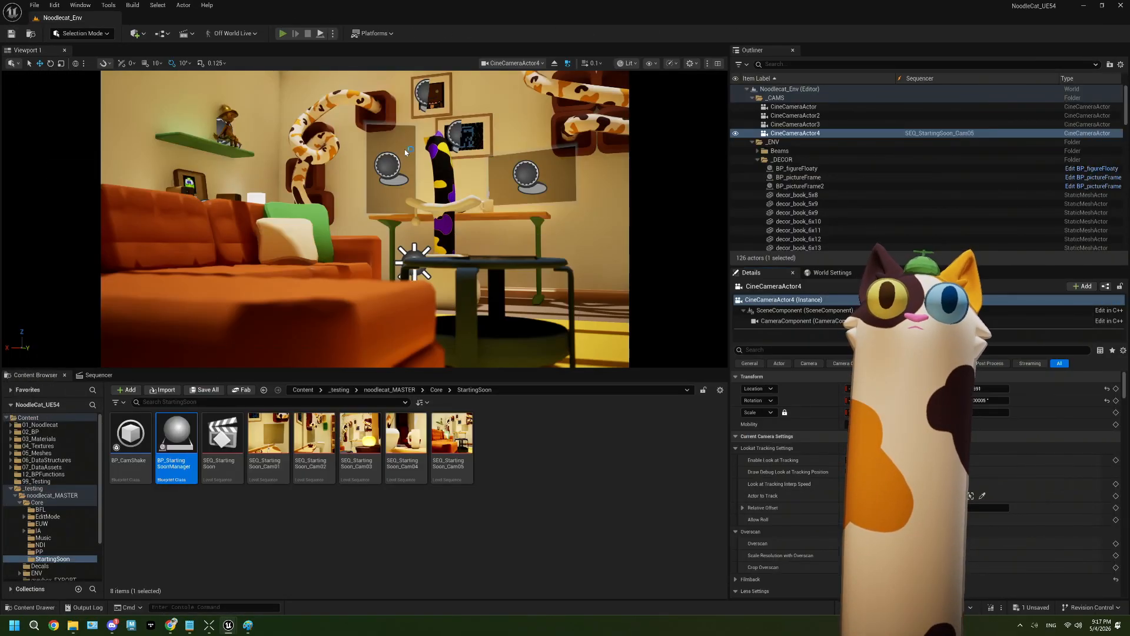
pyautogui.hotkey('alt', 'p')
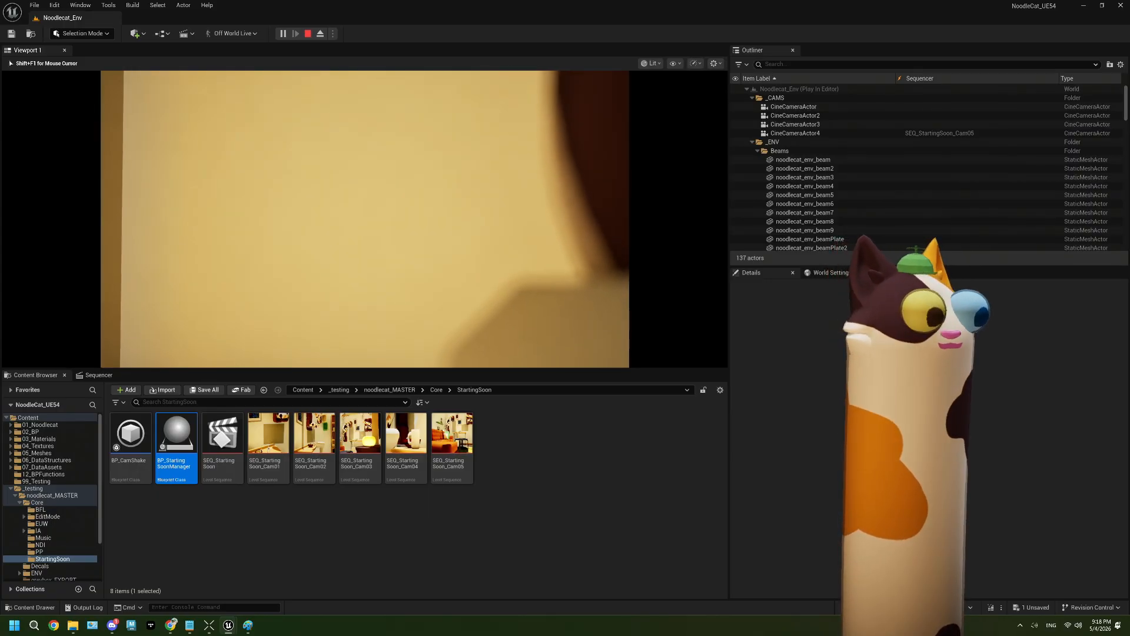
pyautogui.press('Escape')
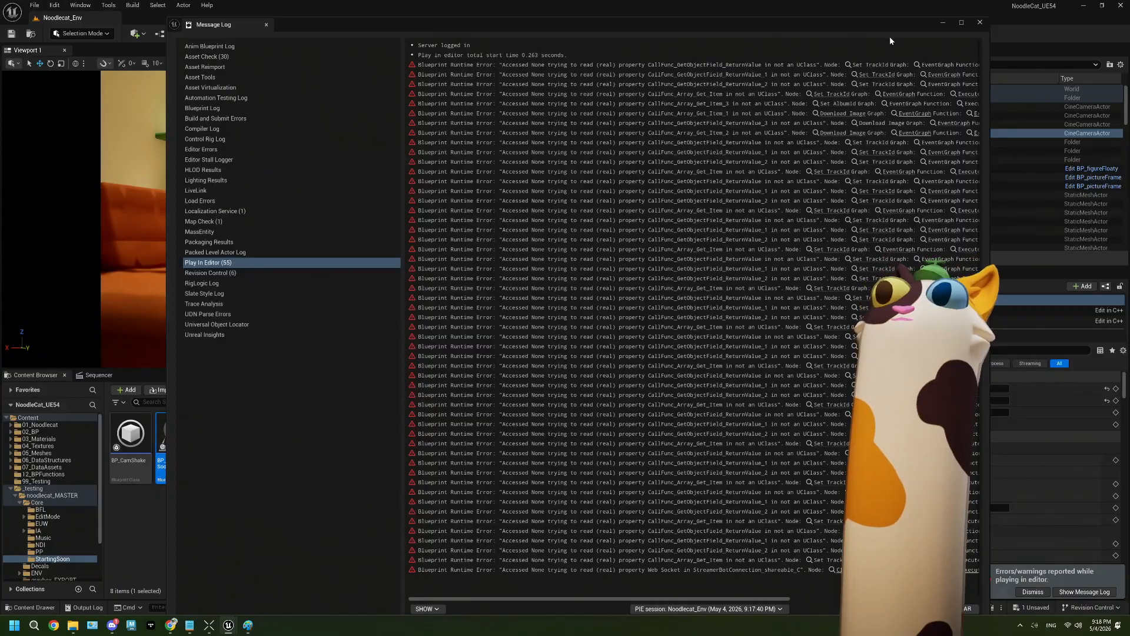
pyautogui.click(981, 25)
pyautogui.hotkey('alt', 'Tab')
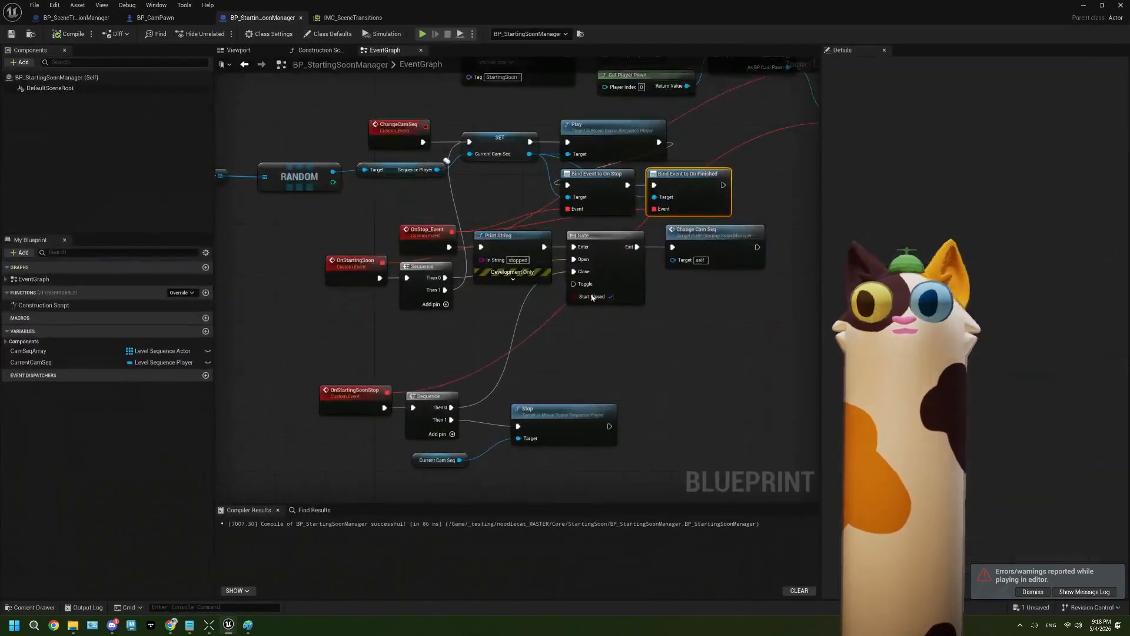
# Try removing the Bind Event to On Finished node, compiling and saving the blueprint, and undo the removal
pyautogui.press('Delete')
pyautogui.click(59, 34)
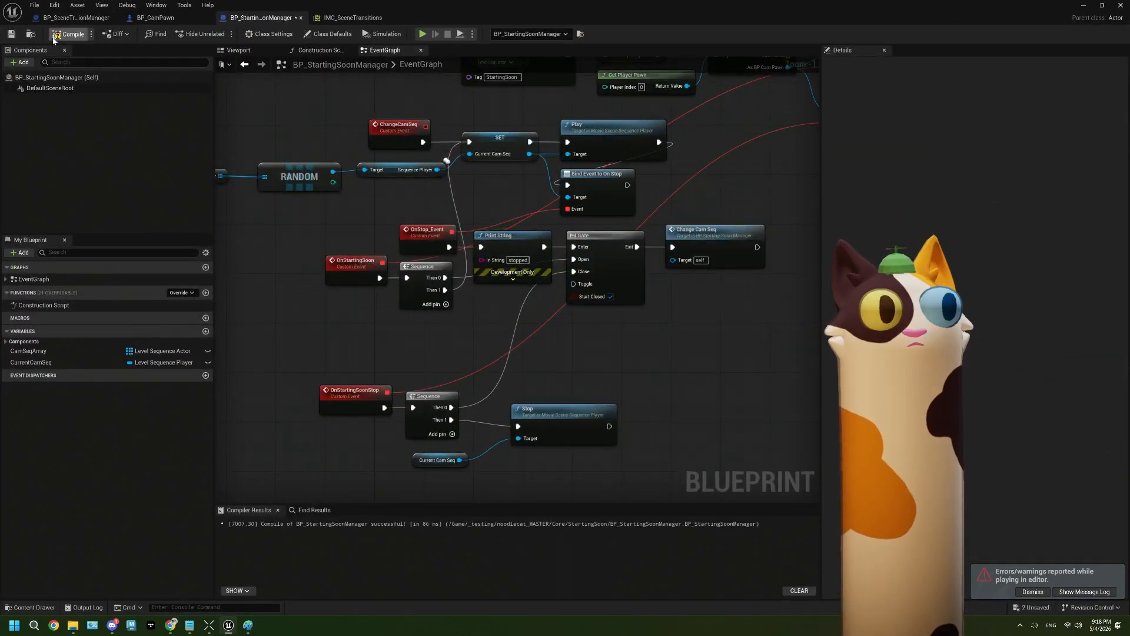
pyautogui.click(11, 33)
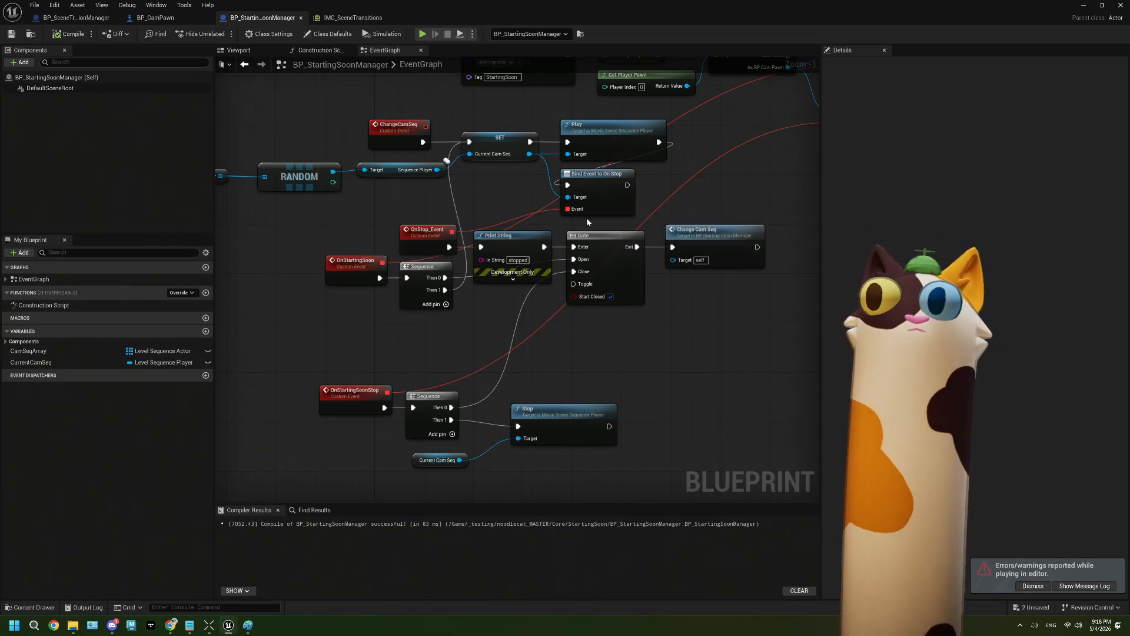
pyautogui.hotkey('ctrl', 'z')
# Delete the Bind Event to On Stop node, connect Play's execution output to Bind Event to On Finished, and compile and save the blueprint
pyautogui.click(598, 206)
pyautogui.press('Delete')
pyautogui.moveTo(659, 142); pyautogui.dragTo(654, 185)
pyautogui.click(66, 34)
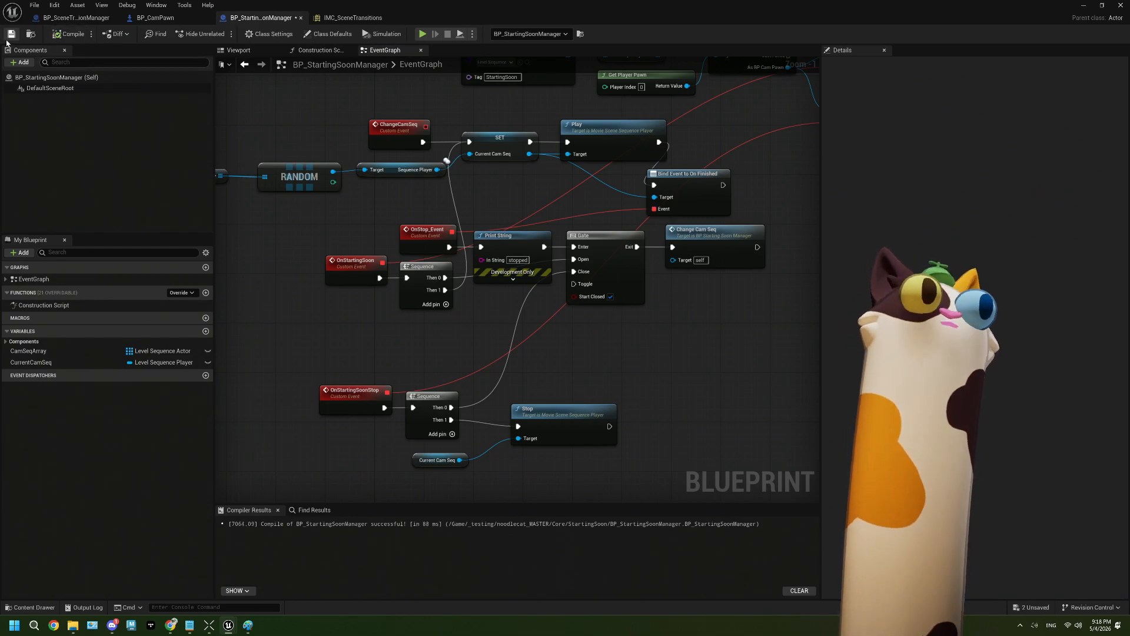
# Play the level to watch whether the camera sequences change with only the On Finished binding, stop it, and close the Message Log
pyautogui.click(1084, 4)
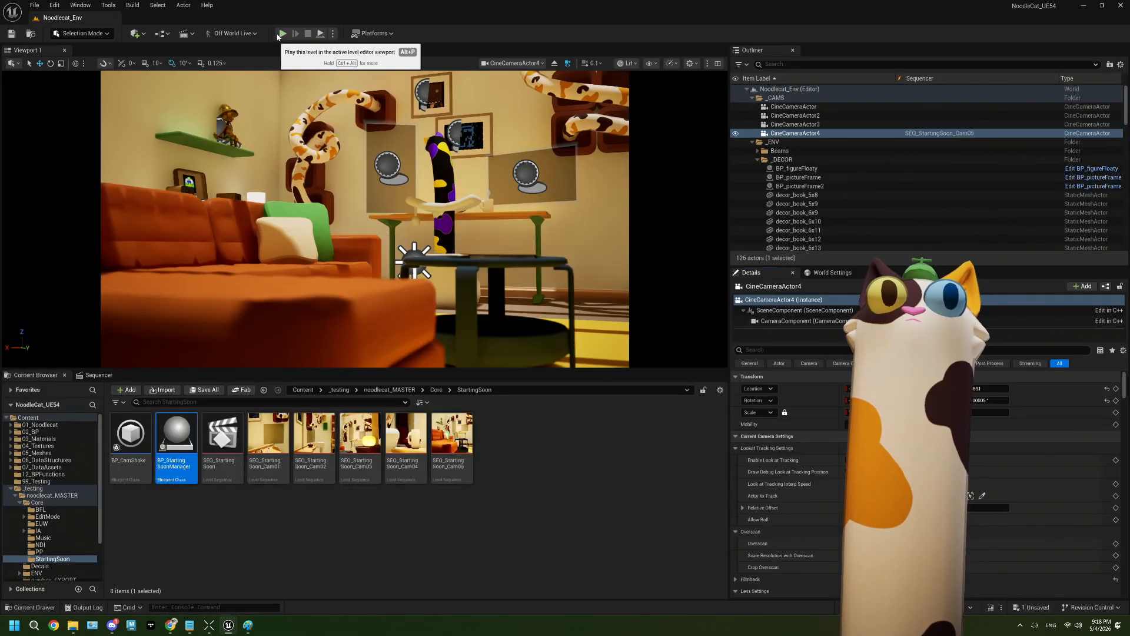
pyautogui.hotkey('alt', 'p')
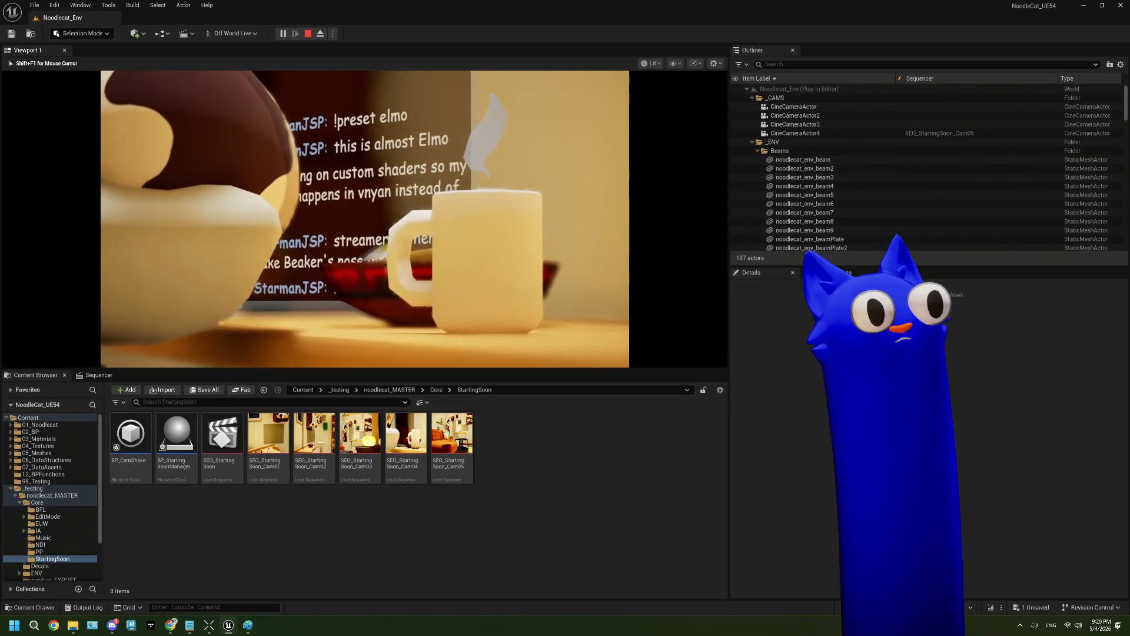
pyautogui.press('Escape')
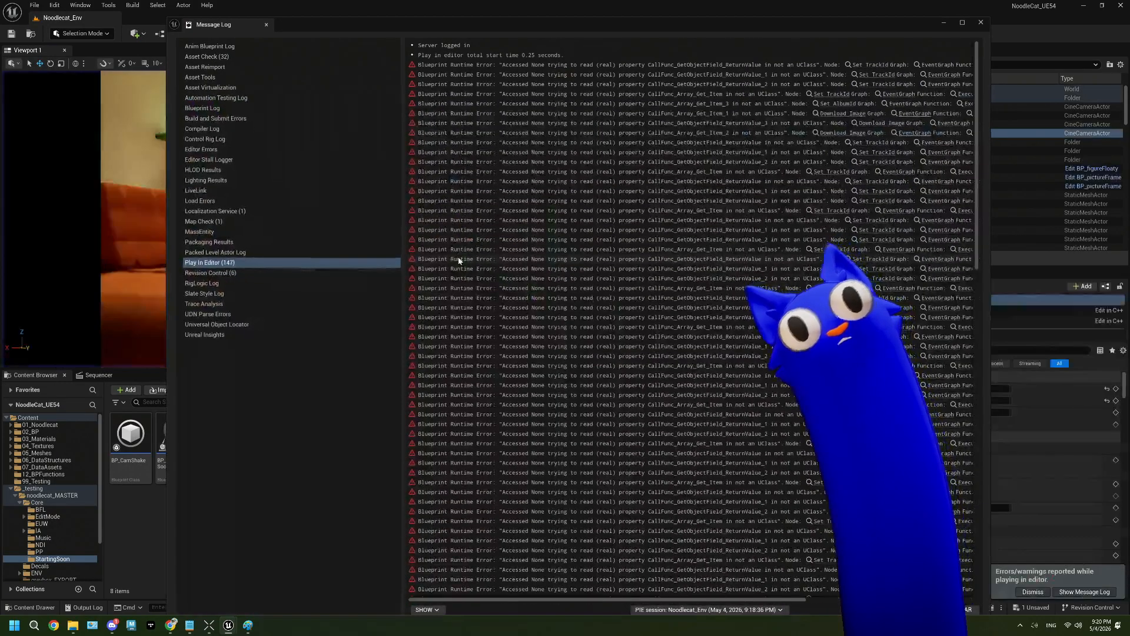
pyautogui.click(980, 22)
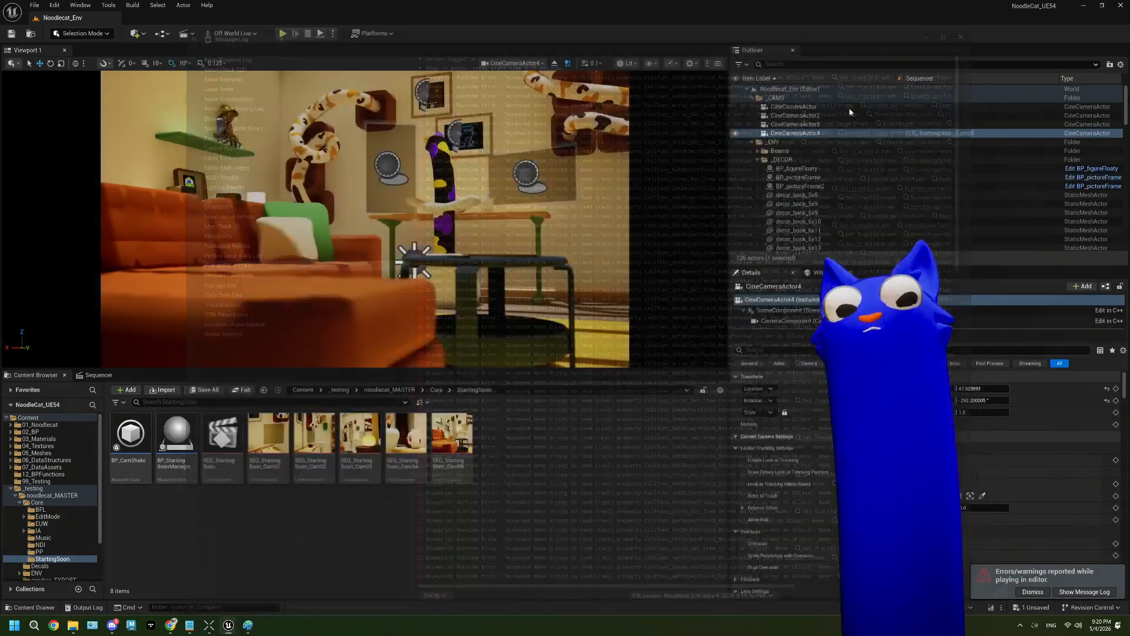
# Reopen BP_StartingSoonManager, delete the Print String node, and connect OnStop_Event directly to the Gate's Enter input
pyautogui.doubleClick(177, 462)
pyautogui.moveTo(484, 292); pyautogui.dragTo(473, 320, button='right')
pyautogui.click(507, 271)
pyautogui.press('Delete')
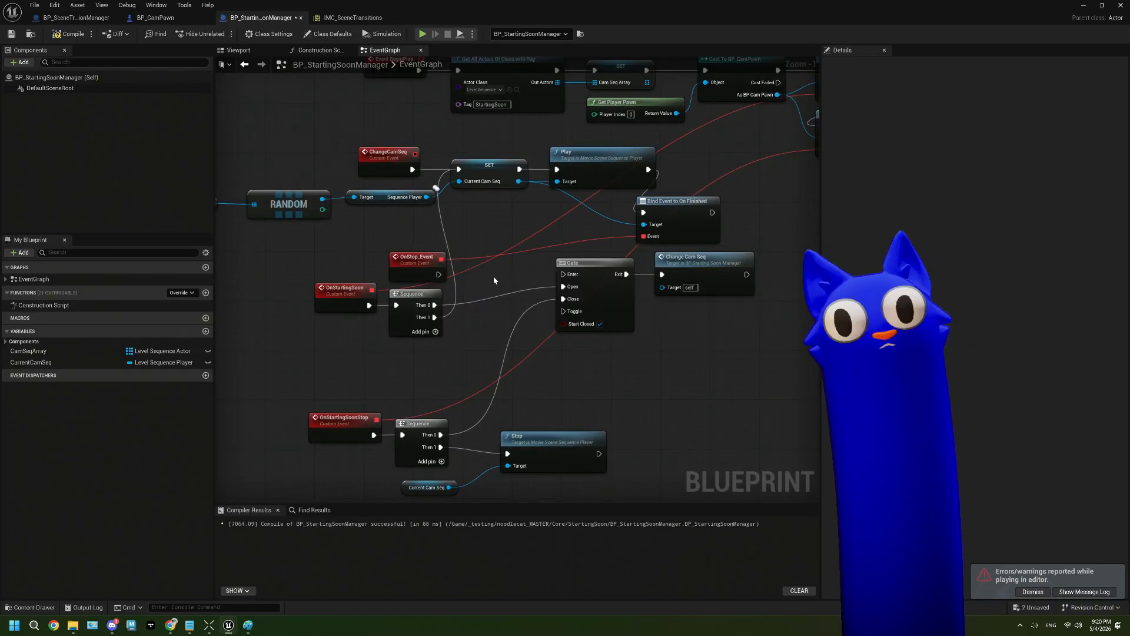
pyautogui.moveTo(438, 274); pyautogui.dragTo(563, 273)
# Add a third output to OnStartingSoon's Sequence node and move the link leading to the SET node from Then 1 to Then 2
pyautogui.moveTo(534, 317); pyautogui.dragTo(410, 385, button='right')
pyautogui.moveTo(541, 298); pyautogui.dragTo(677, 235, button='right')
pyautogui.moveTo(497, 323); pyautogui.dragTo(501, 246, button='right')
pyautogui.moveTo(484, 200); pyautogui.dragTo(481, 226, button='right')
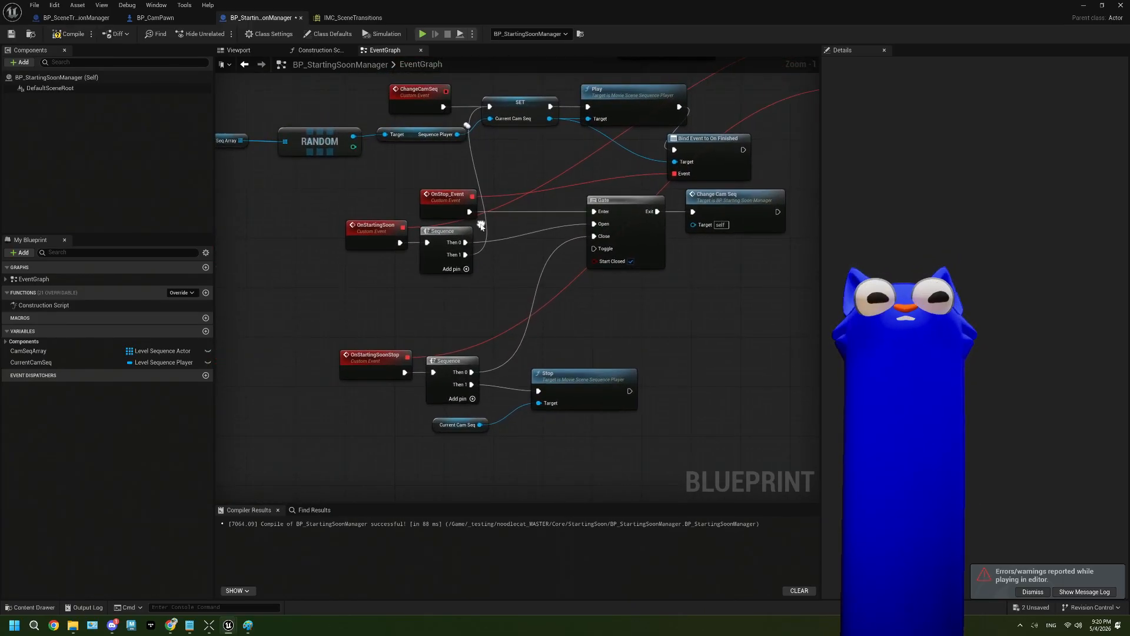
pyautogui.click(466, 269)
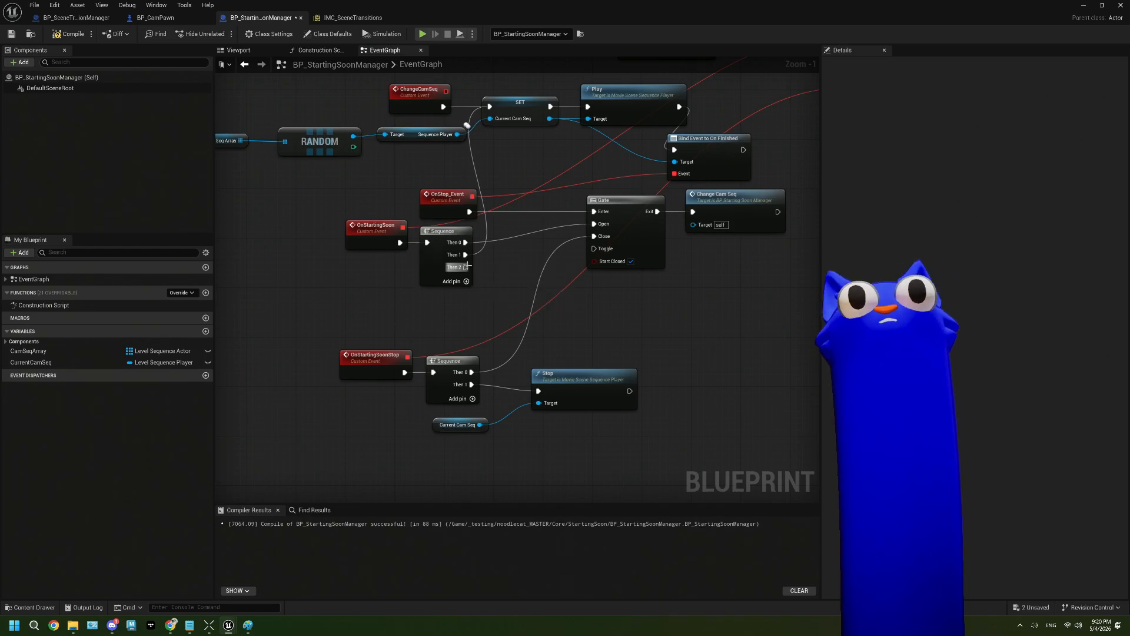
pyautogui.keyDown('ctrl'); pyautogui.moveTo(465, 254); pyautogui.dragTo(466, 267); pyautogui.keyUp('ctrl')
# Add a Set Scalar Parameter Value node and place it below and left of the OnStartingSoon event
pyautogui.moveTo(370, 305); pyautogui.dragTo(369, 287, button='right')
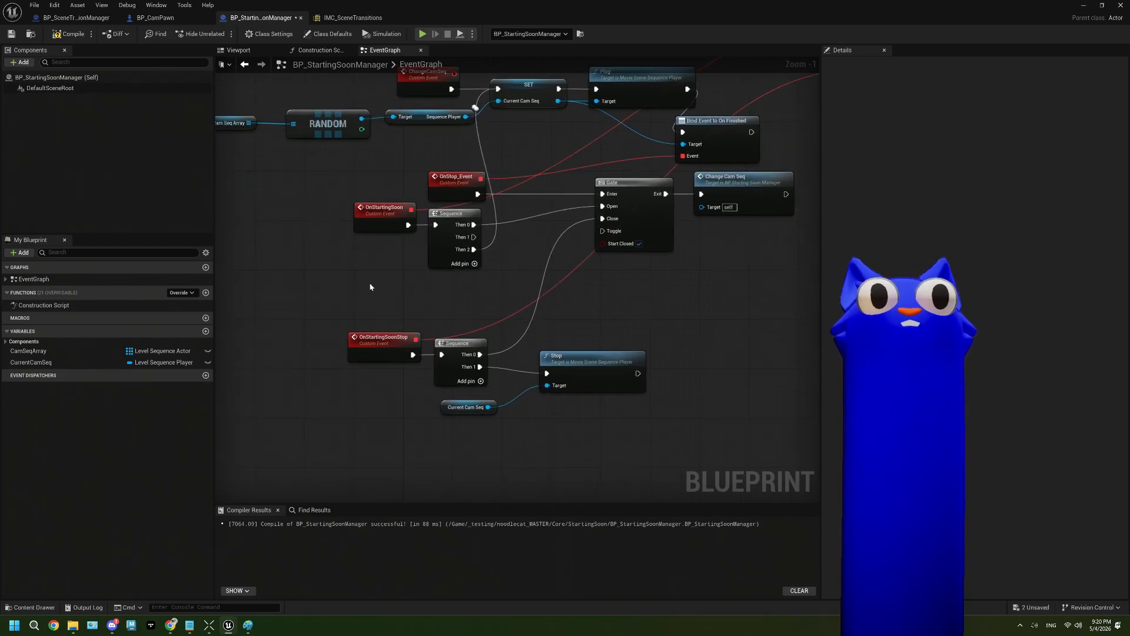
pyautogui.rightClick(370, 287)
pyautogui.write('set paramet')
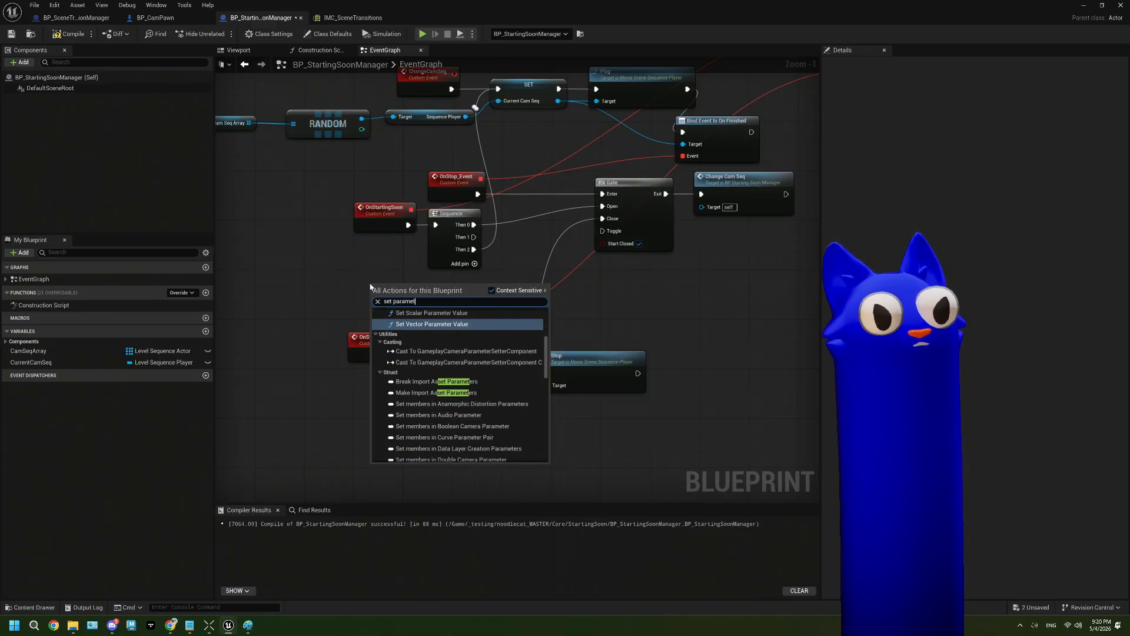
pyautogui.scroll(2, 457, 347)
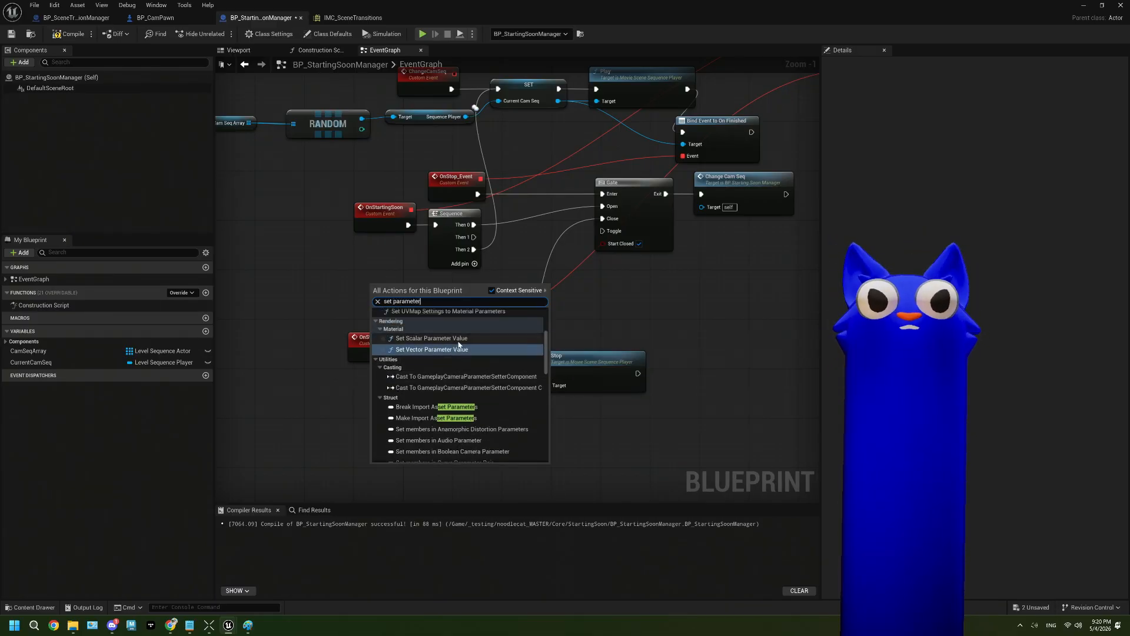
pyautogui.click(458, 342)
pyautogui.moveTo(406, 290); pyautogui.dragTo(290, 240)
# Set the Set Scalar Parameter Value node to MPC_CameraCulling, CameraCull and 0.0, and place it beside Then 1 of OnStartingSoon's Sequence node
pyautogui.click(281, 268)
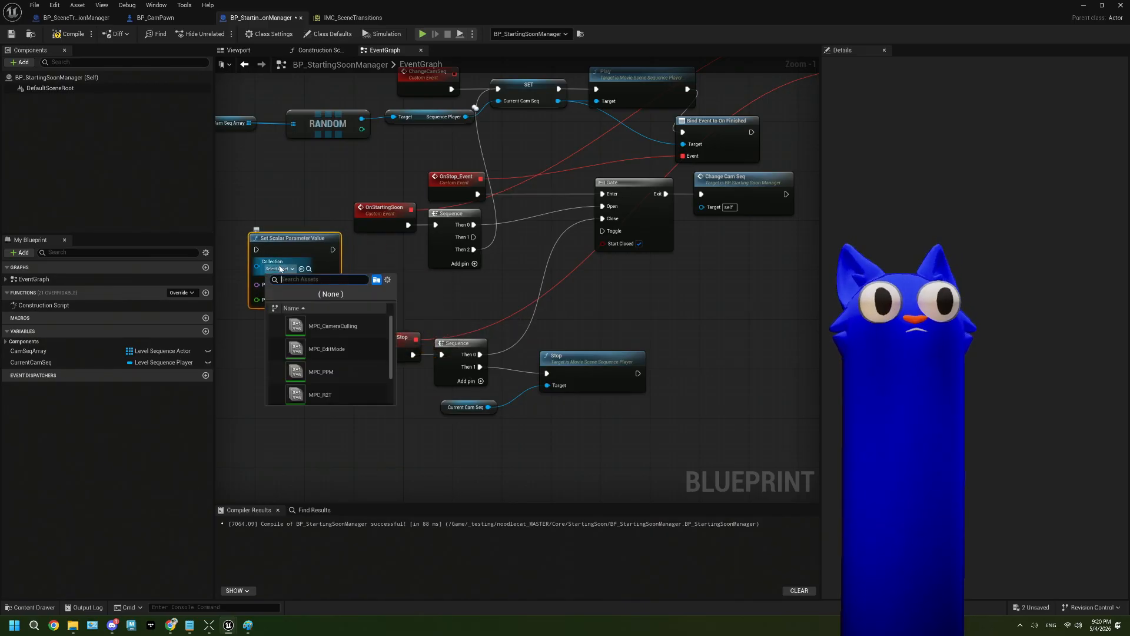
pyautogui.click(333, 325)
pyautogui.click(286, 291)
pyautogui.click(312, 300)
pyautogui.click(305, 305)
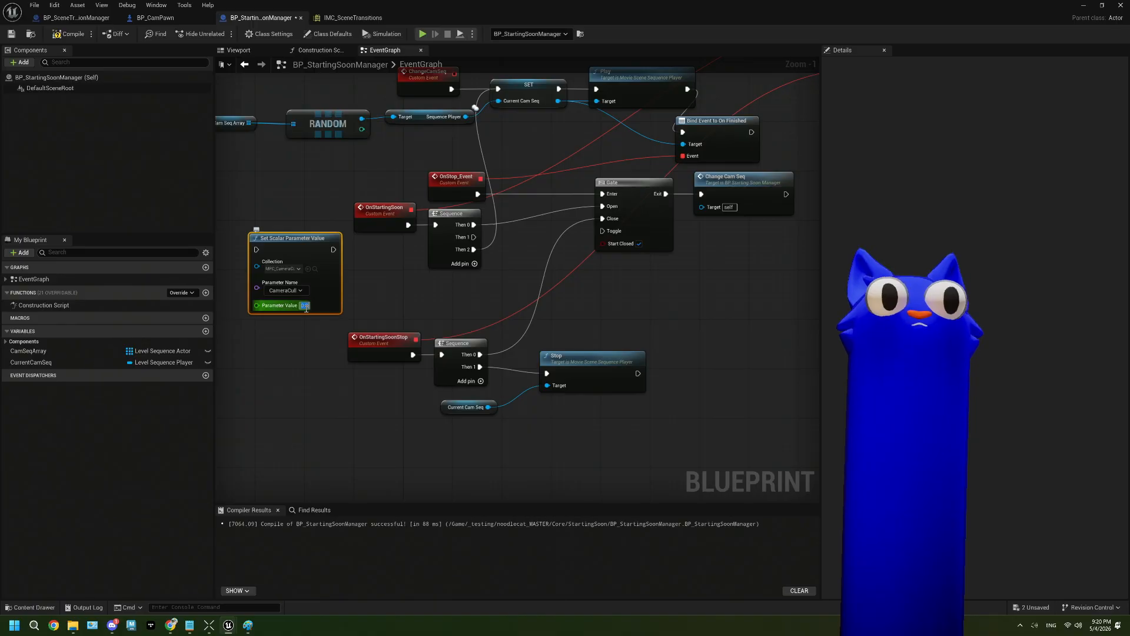
pyautogui.click(373, 303)
pyautogui.moveTo(258, 240); pyautogui.dragTo(516, 244)
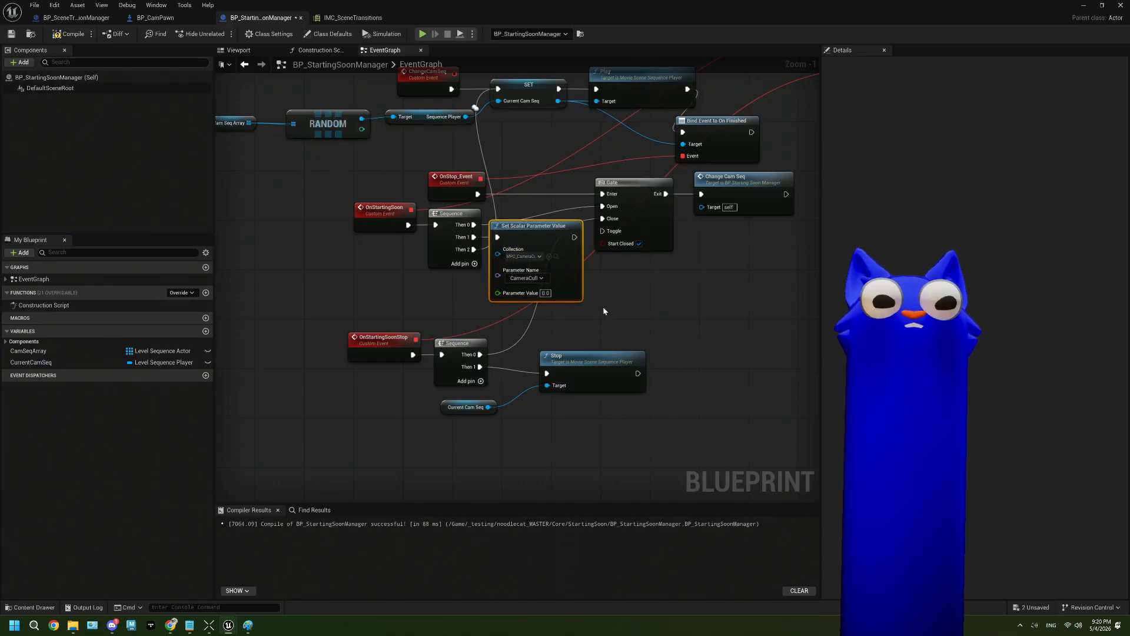
# Duplicate the Set Scalar Parameter Value node beyond the Stop node and add a third output to OnStartingSoonStop's Sequence node
pyautogui.moveTo(603, 311); pyautogui.dragTo(581, 298, button='right')
pyautogui.hotkey('ctrl', 'd')
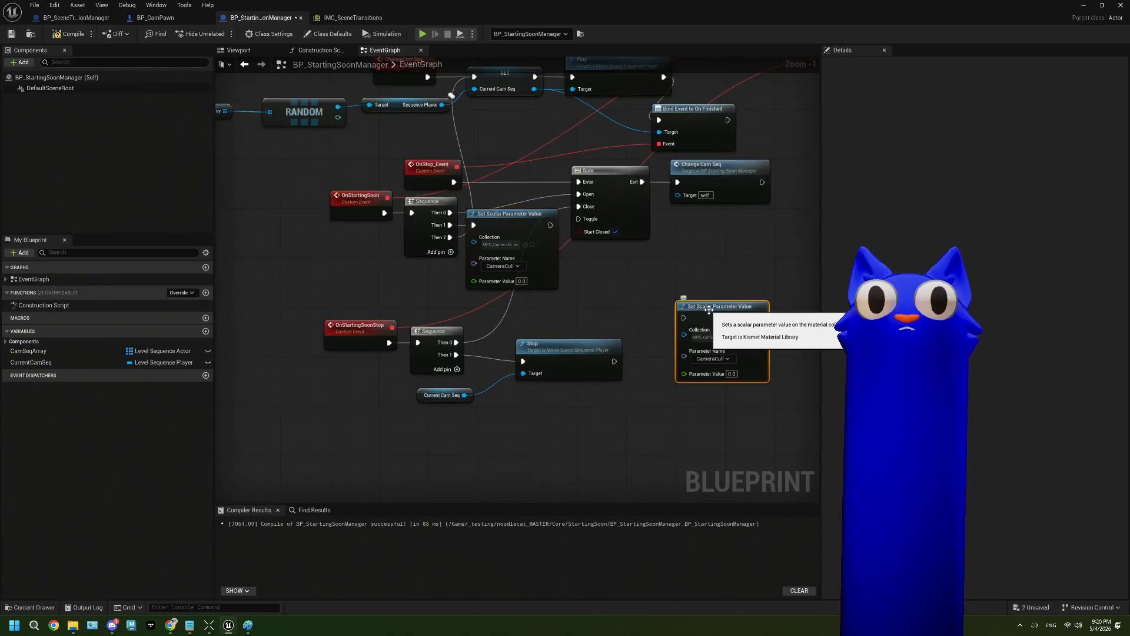
pyautogui.moveTo(709, 310); pyautogui.dragTo(690, 335)
pyautogui.moveTo(556, 392); pyautogui.dragTo(540, 318, button='right')
pyautogui.click(441, 295)
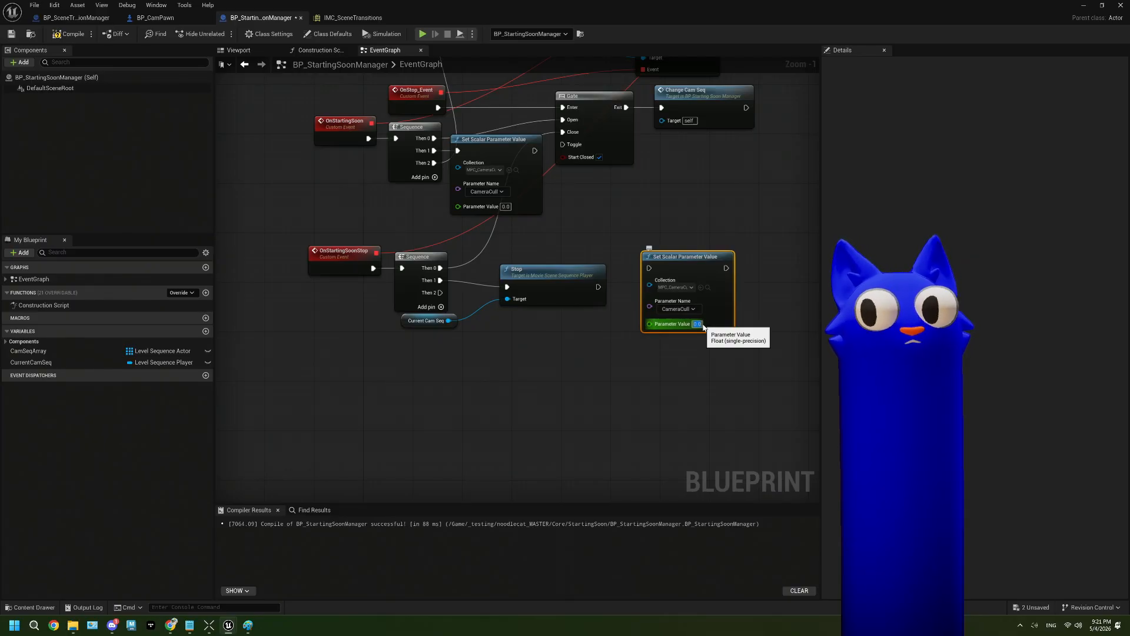
pyautogui.click(713, 322)
pyautogui.moveTo(574, 232); pyautogui.dragTo(618, 301, button='right')
pyautogui.moveTo(405, 246); pyautogui.dragTo(425, 245, button='right')
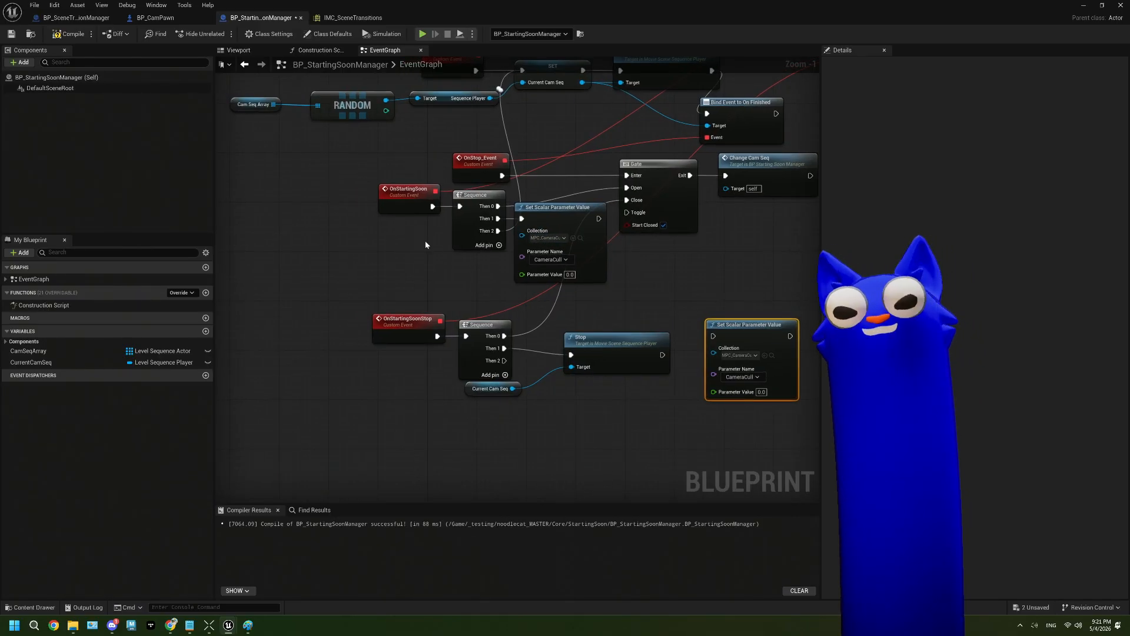
# Move OnStartingSoon away from its Sequence node and add a Get Scalar Parameter Value node set to MPC_CameraCulling and CameraCull
pyautogui.moveTo(437, 243); pyautogui.dragTo(525, 246, button='right')
pyautogui.moveTo(489, 213); pyautogui.dragTo(328, 214)
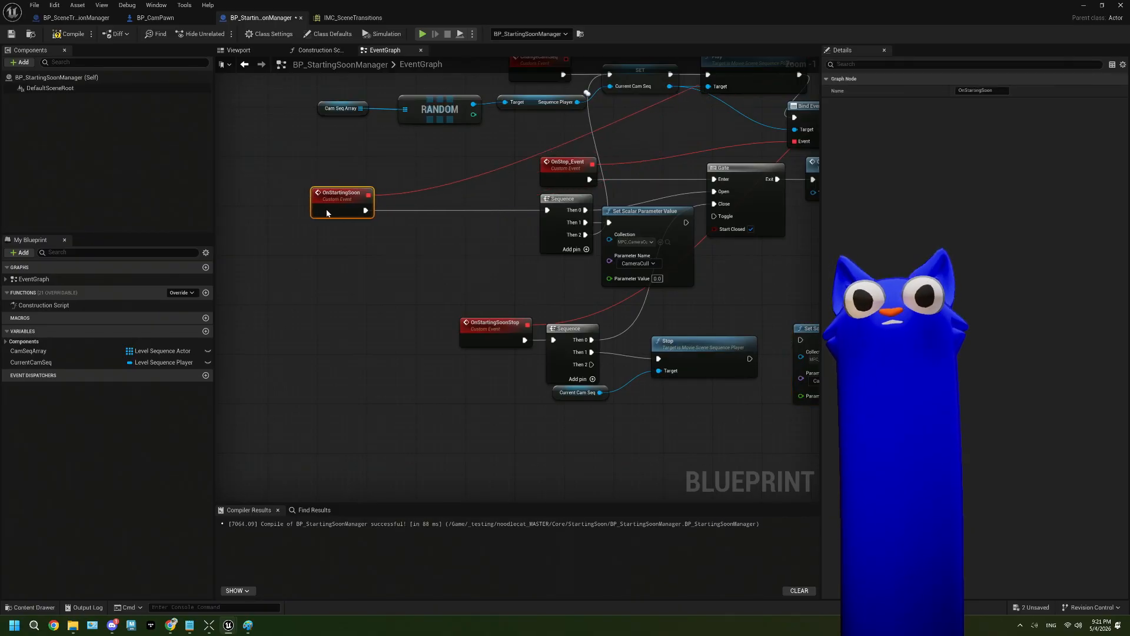
pyautogui.click(377, 244)
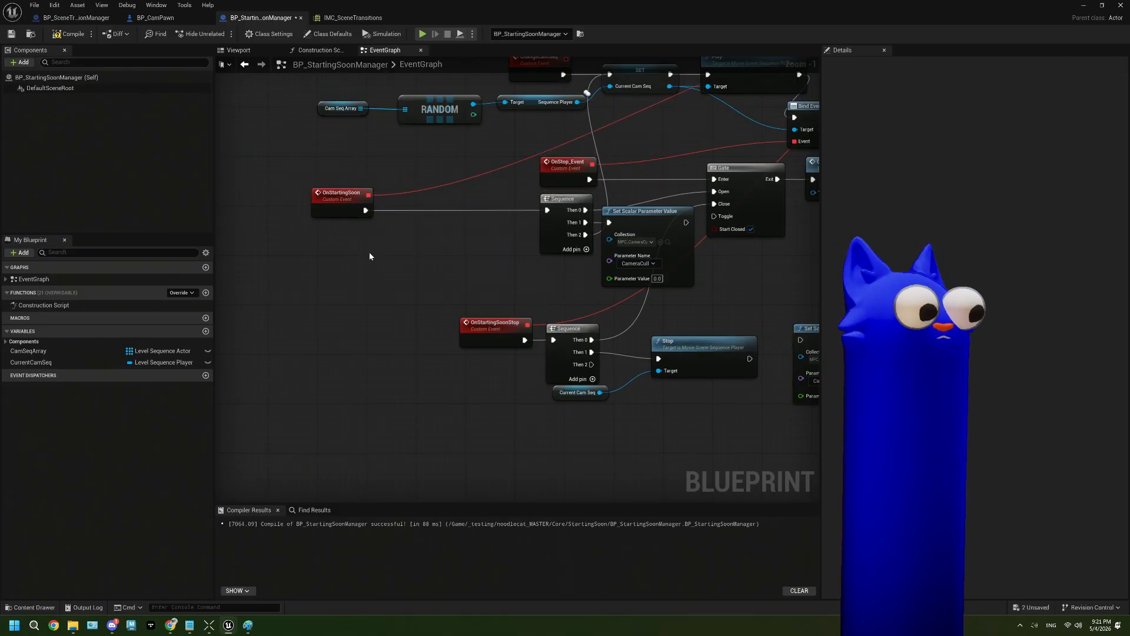
pyautogui.rightClick(370, 255)
pyautogui.write('get sc')
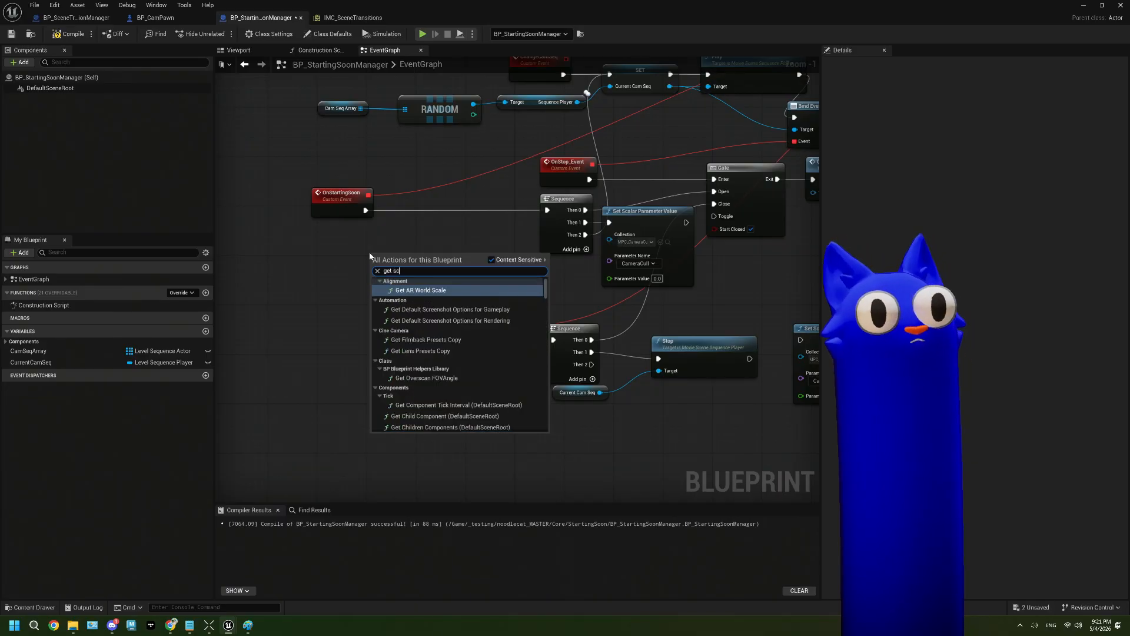
pyautogui.write('al par')
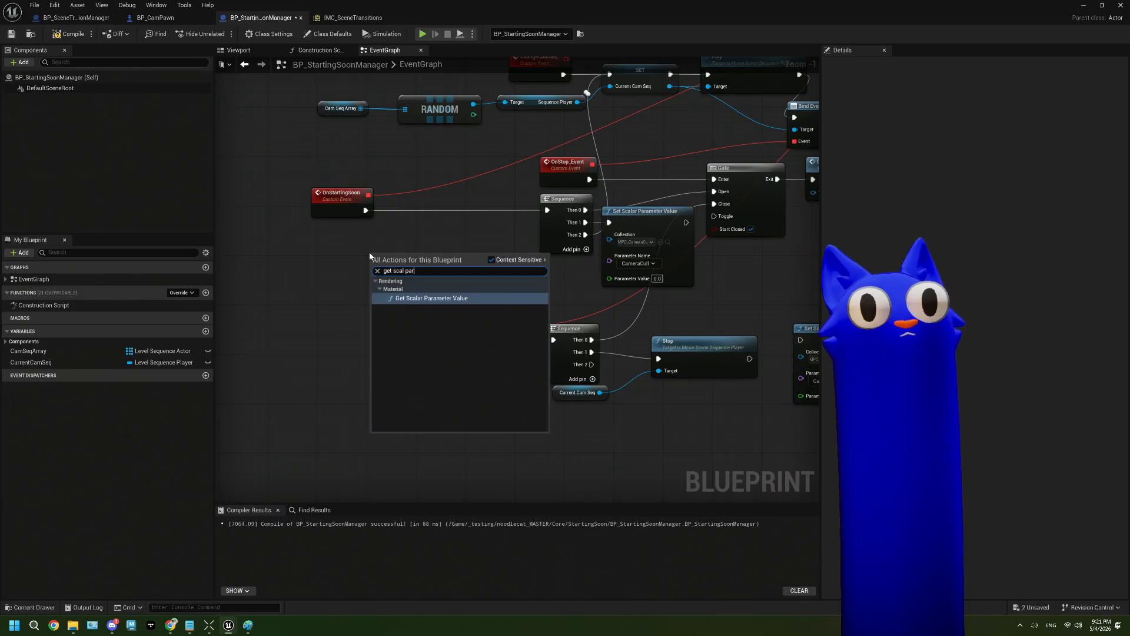
pyautogui.click(436, 298)
pyautogui.click(399, 285)
pyautogui.click(440, 342)
pyautogui.click(435, 307)
pyautogui.click(436, 313)
# Place the Get Scalar Parameter Value node beneath OnStartingSoon and connect the event's execution output to it
pyautogui.moveTo(441, 262); pyautogui.dragTo(398, 255)
pyautogui.moveTo(324, 254); pyautogui.dragTo(393, 250)
pyautogui.moveTo(367, 211); pyautogui.dragTo(325, 247)
pyautogui.moveTo(394, 242); pyautogui.dragTo(388, 239)
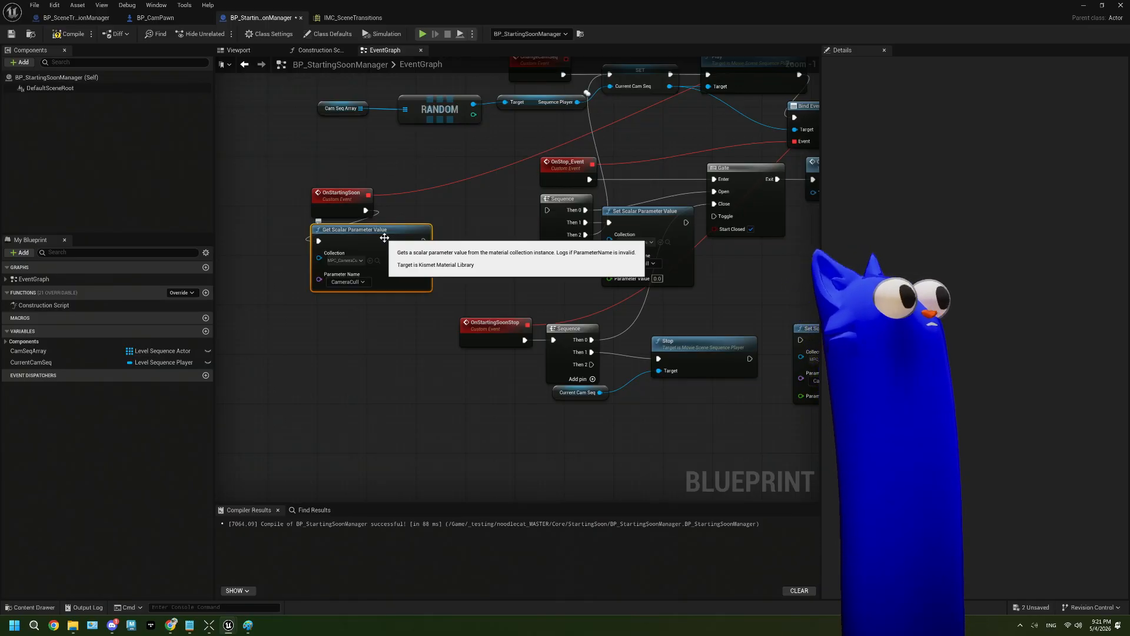
# Promote the Get Scalar Parameter Value result to a variable named OriginalCamCull and connect its SET node to the Sequence node
pyautogui.moveTo(422, 253); pyautogui.dragTo(442, 209)
pyautogui.click(485, 265)
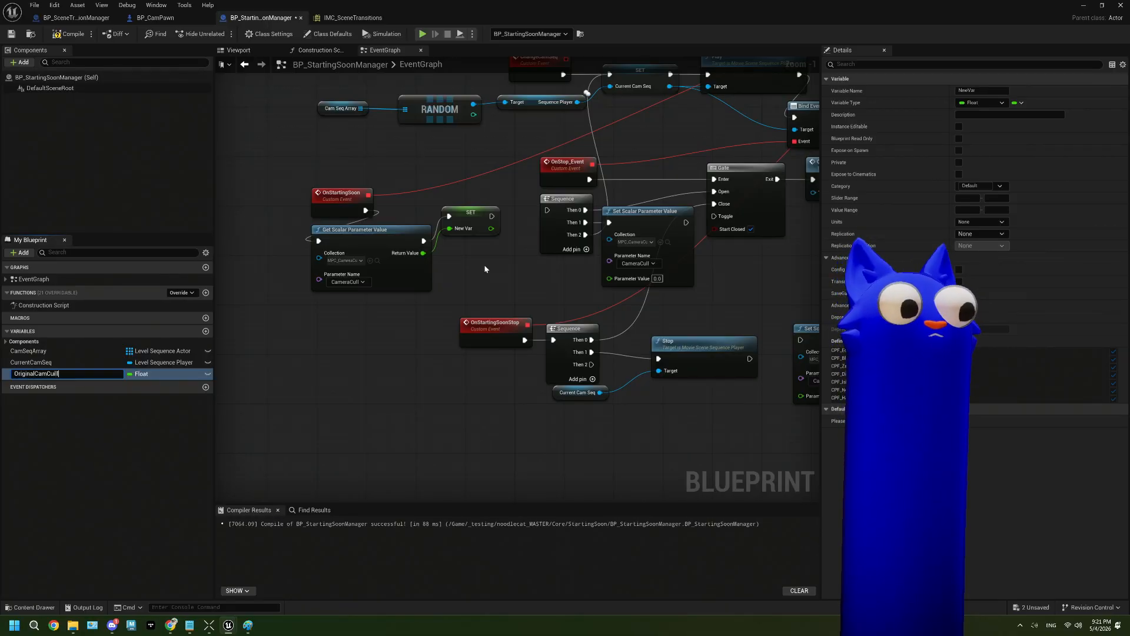
pyautogui.write('ll')
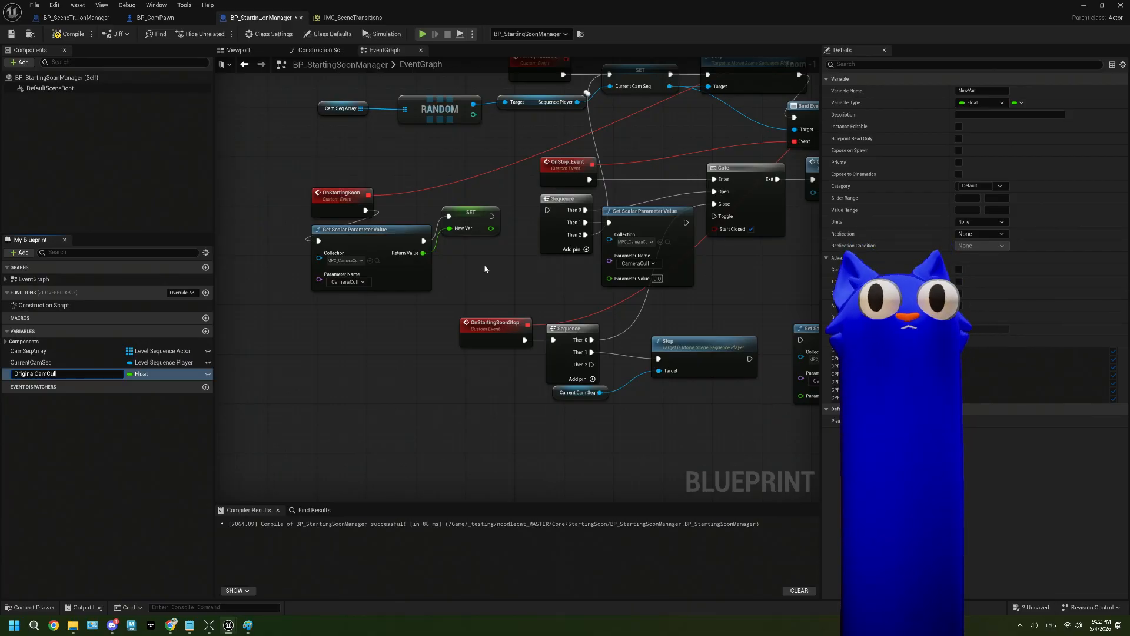
pyautogui.moveTo(366, 210); pyautogui.dragTo(405, 206)
pyautogui.click(405, 206)
pyautogui.moveTo(511, 216); pyautogui.dragTo(547, 210)
pyautogui.moveTo(472, 224); pyautogui.dragTo(478, 220)
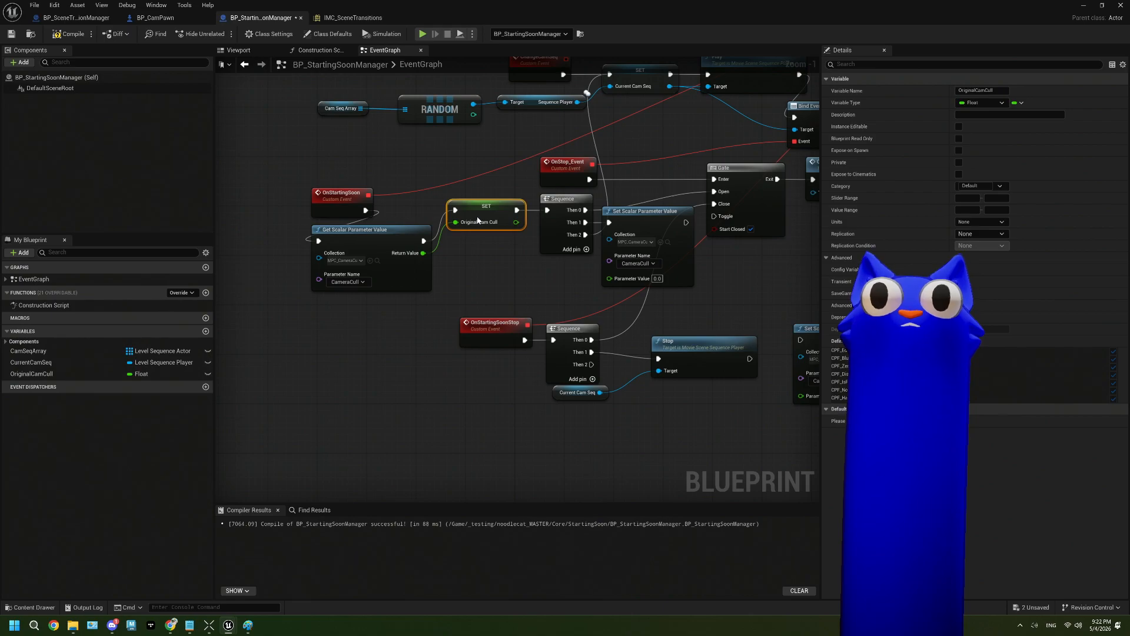
# Feed OriginalCamCull into the duplicated Set Scalar Parameter Value node, connect Stop's execution output to that node, and compile
pyautogui.moveTo(518, 272); pyautogui.dragTo(345, 192, button='right')
pyautogui.moveTo(33, 374); pyautogui.dragTo(628, 314)
pyautogui.click(571, 335)
pyautogui.moveTo(575, 278); pyautogui.dragTo(640, 266)
pyautogui.click(65, 36)
# Play the level to watch the starting-soon cameras with the culling changes, stop it, and close the Message Log
pyautogui.click(1084, 6)
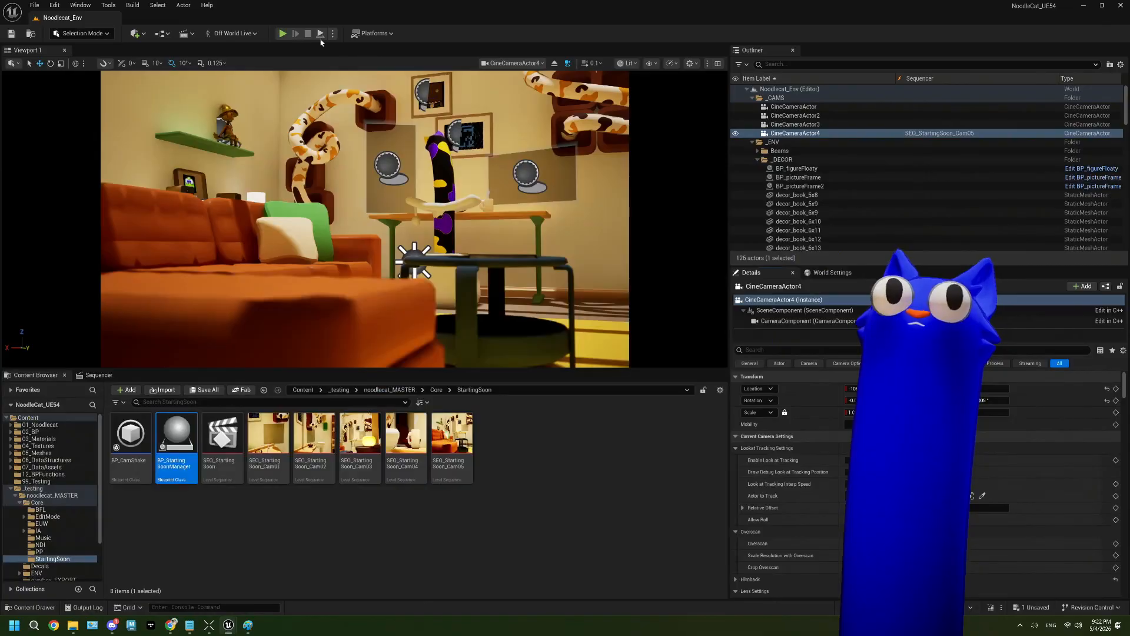
pyautogui.hotkey('alt', 'p')
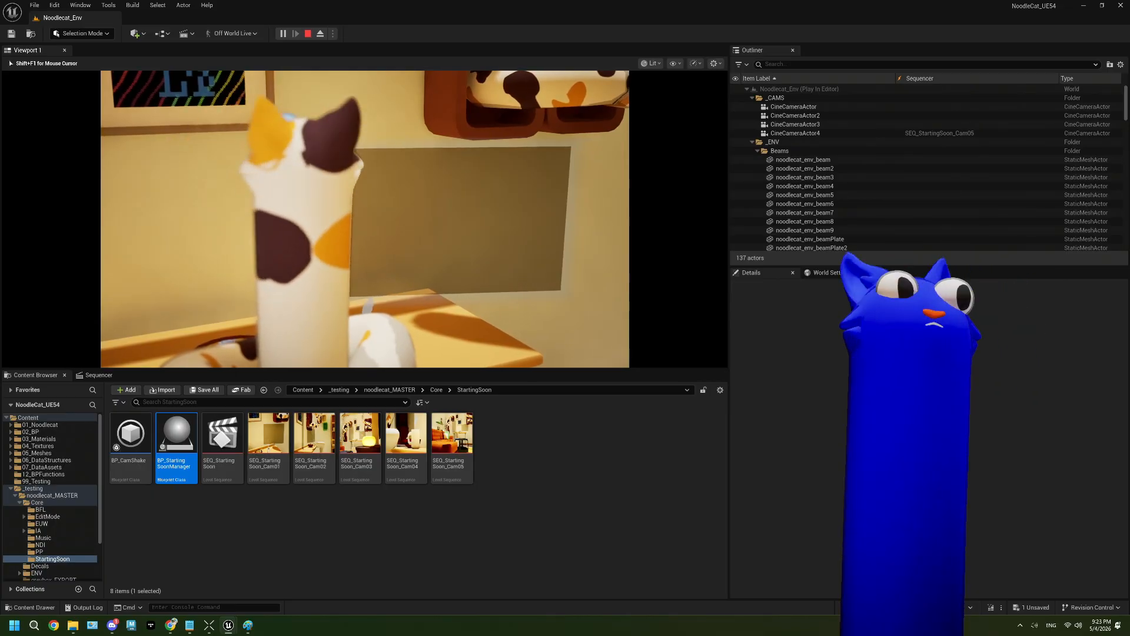
pyautogui.press('Escape')
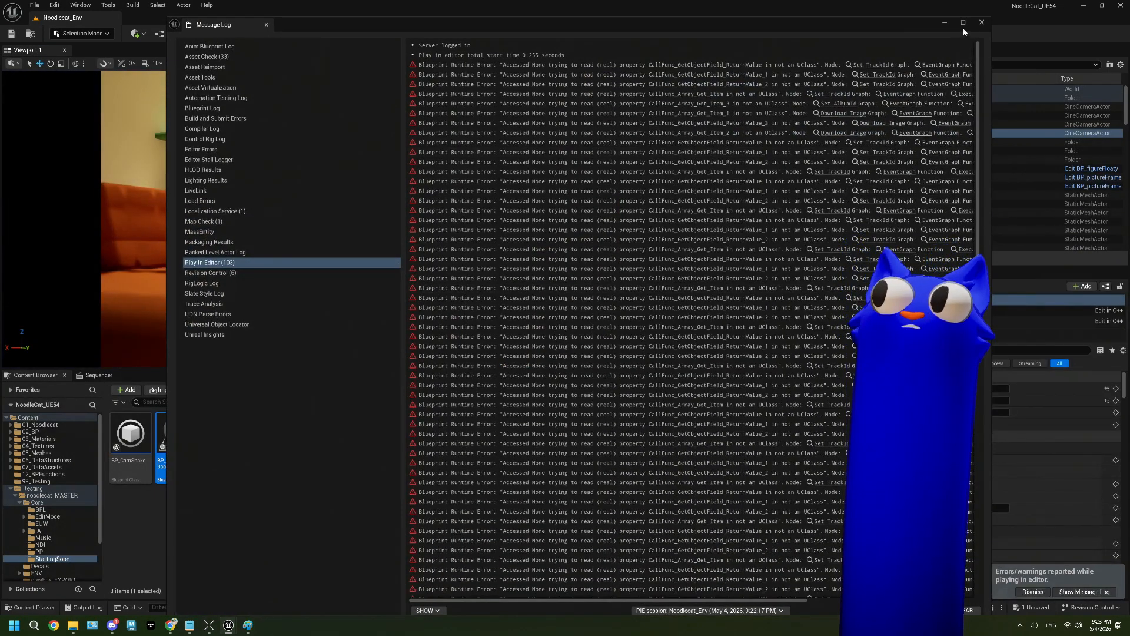
pyautogui.click(981, 22)
# Reopen BP_StartingSoonManager, delete the scalar parameter nodes with their OriginalCamCull nodes, and reconnect OnStartingSoon directly to its Sequence node
pyautogui.doubleClick(179, 438)
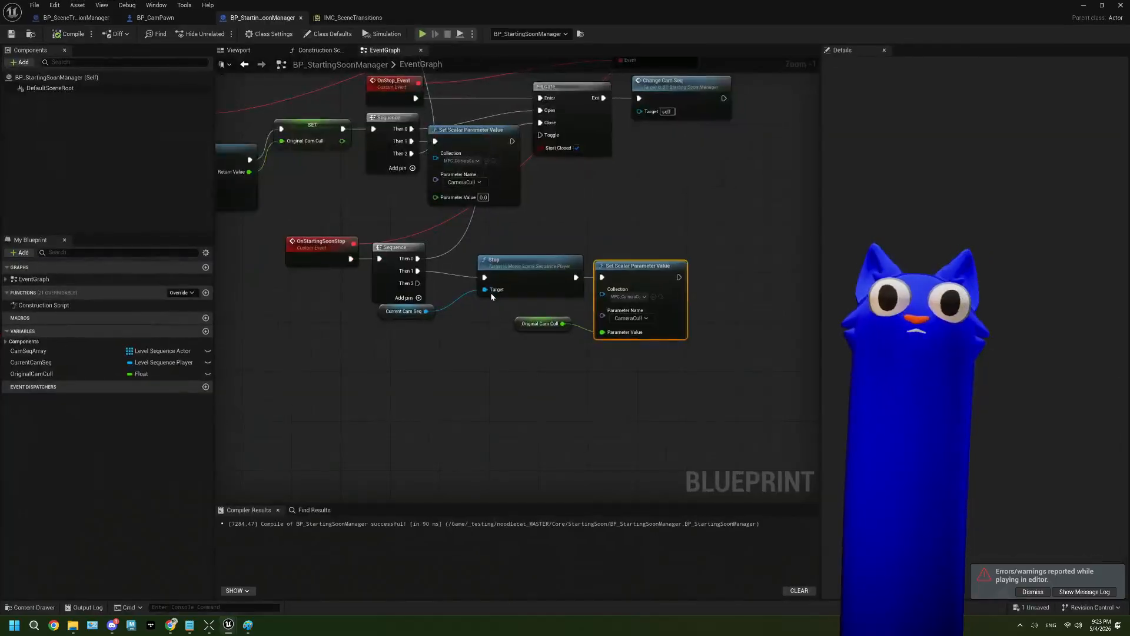
pyautogui.moveTo(628, 379); pyautogui.dragTo(555, 331)
pyautogui.press('Delete')
pyautogui.moveTo(513, 326); pyautogui.dragTo(626, 355, button='right')
pyautogui.moveTo(427, 228); pyautogui.dragTo(362, 187)
pyautogui.press('Delete')
pyautogui.moveTo(304, 159); pyautogui.dragTo(485, 158)
pyautogui.click(587, 167)
pyautogui.press('Delete')
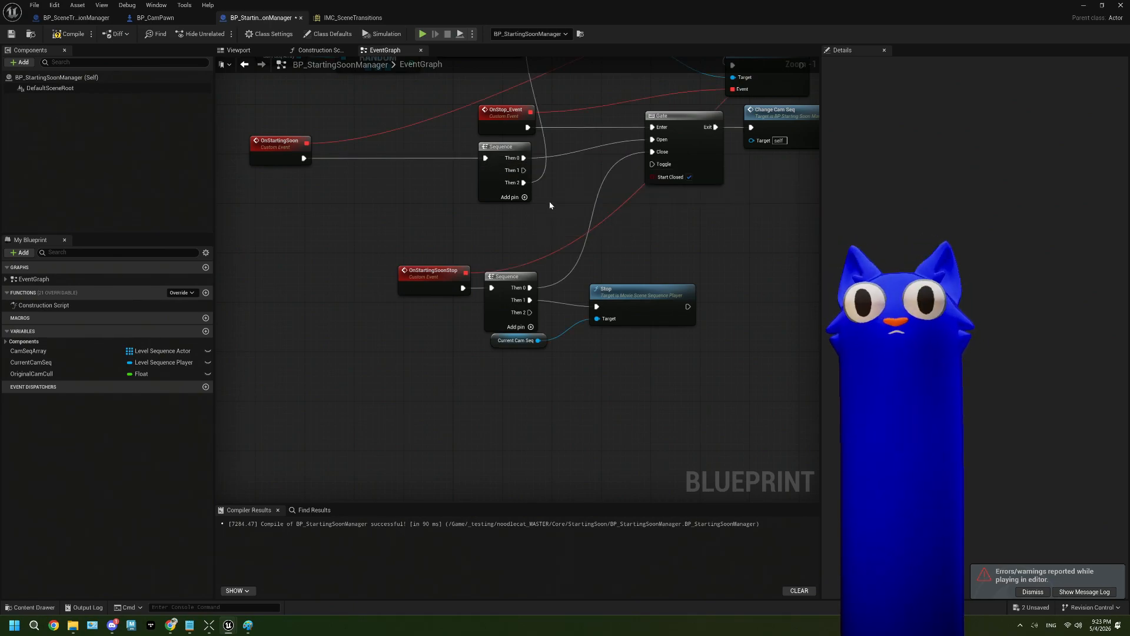
# Move the Then 2 link to Then 1, remove the spare output, bring OnStartingSoon near its Sequence node, then compile and save
pyautogui.keyDown('ctrl'); pyautogui.moveTo(524, 183); pyautogui.dragTo(524, 170); pyautogui.keyUp('ctrl')
pyautogui.rightClick(524, 182)
pyautogui.click(564, 229)
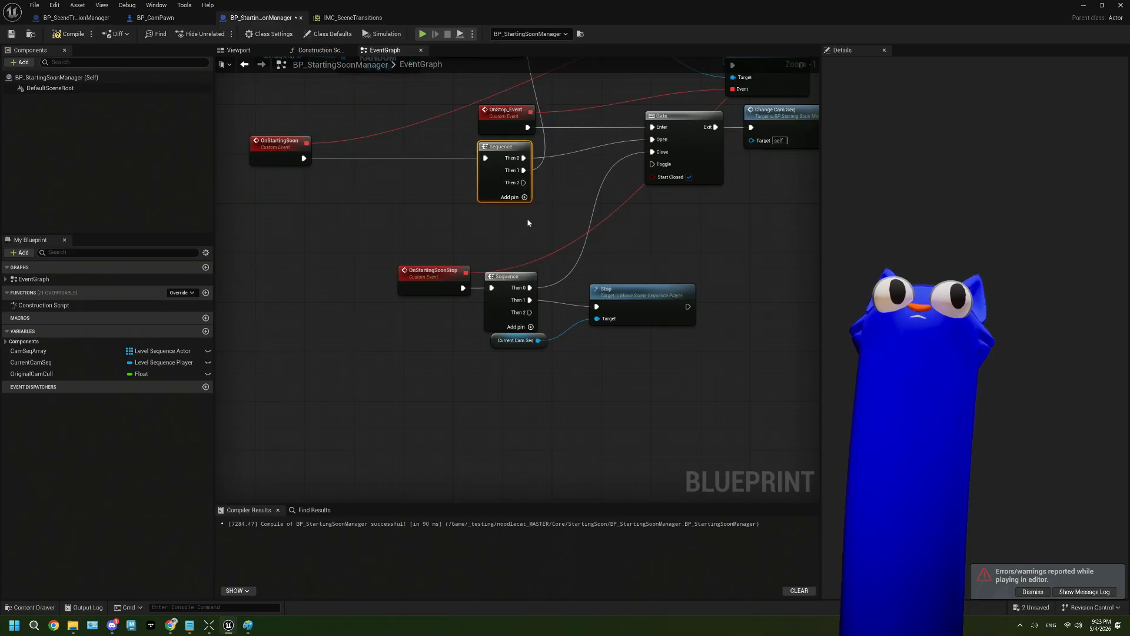
pyautogui.moveTo(287, 150); pyautogui.dragTo(380, 152)
pyautogui.press('F7')
pyautogui.hotkey('ctrl', 's')
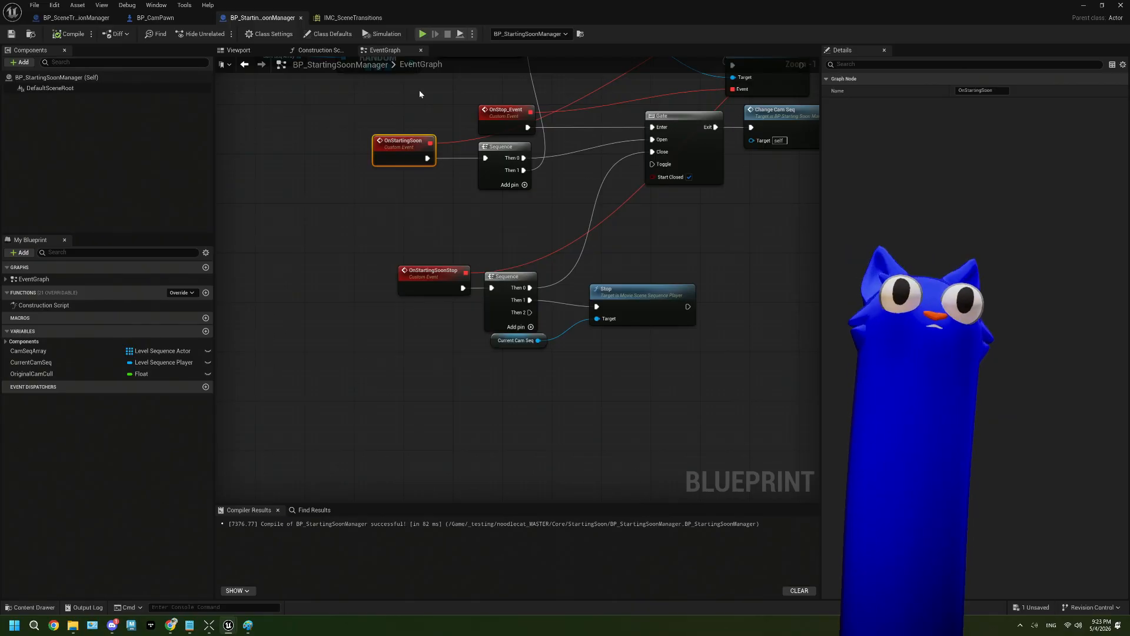
# Close the IMC_SceneTransitions editor and open SEQ_StartingSoon_Cam01 in Sequencer
pyautogui.click(396, 19)
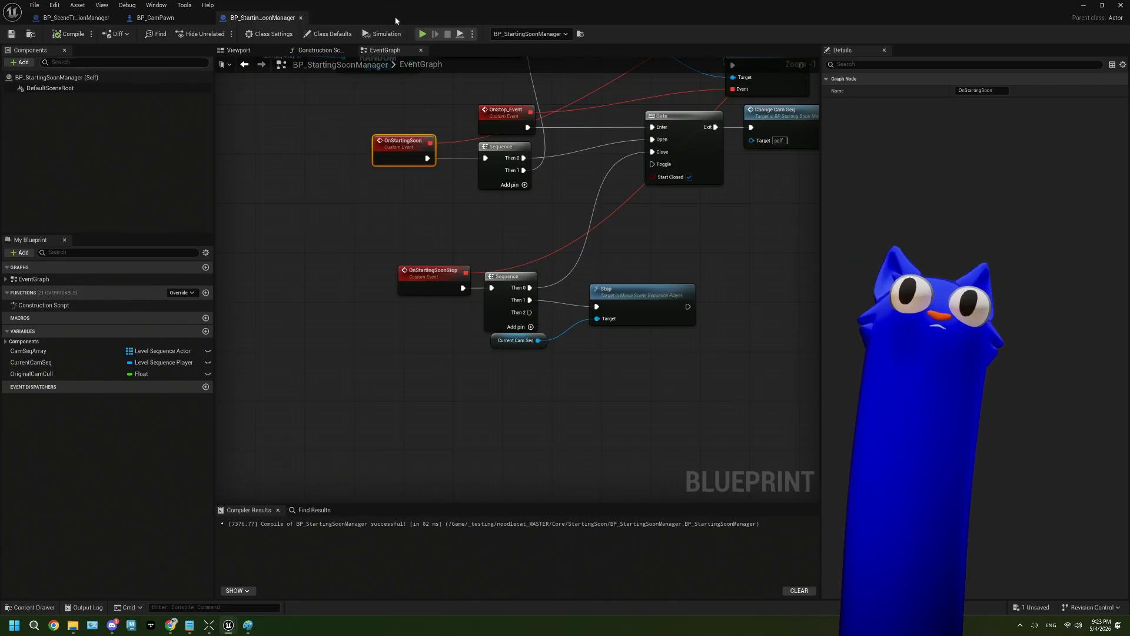
pyautogui.click(157, 19)
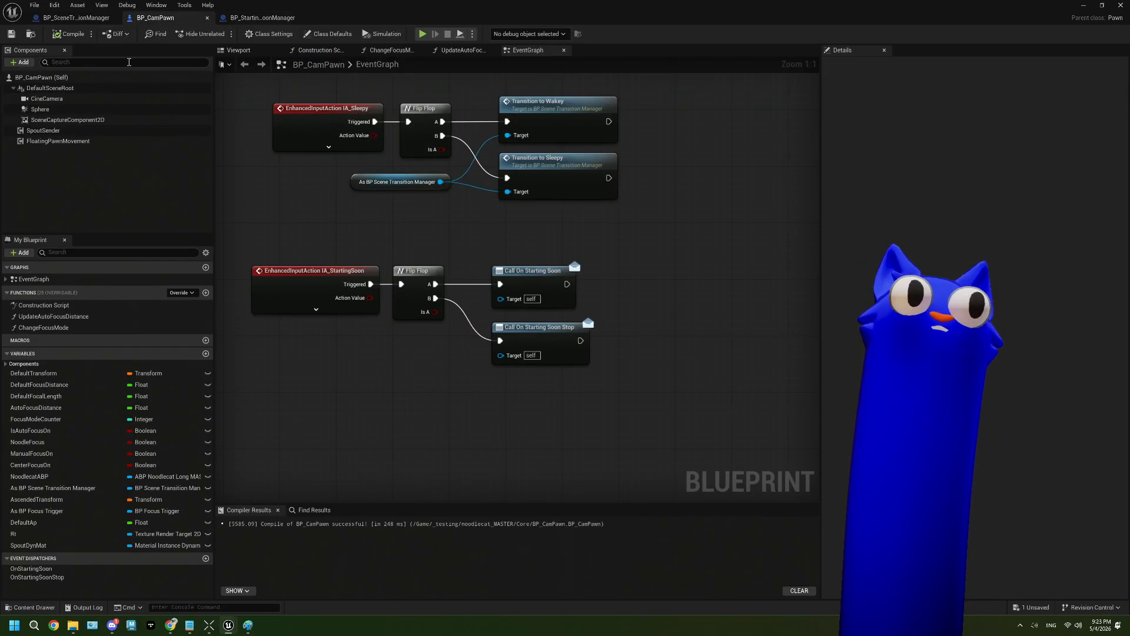
pyautogui.click(1083, 5)
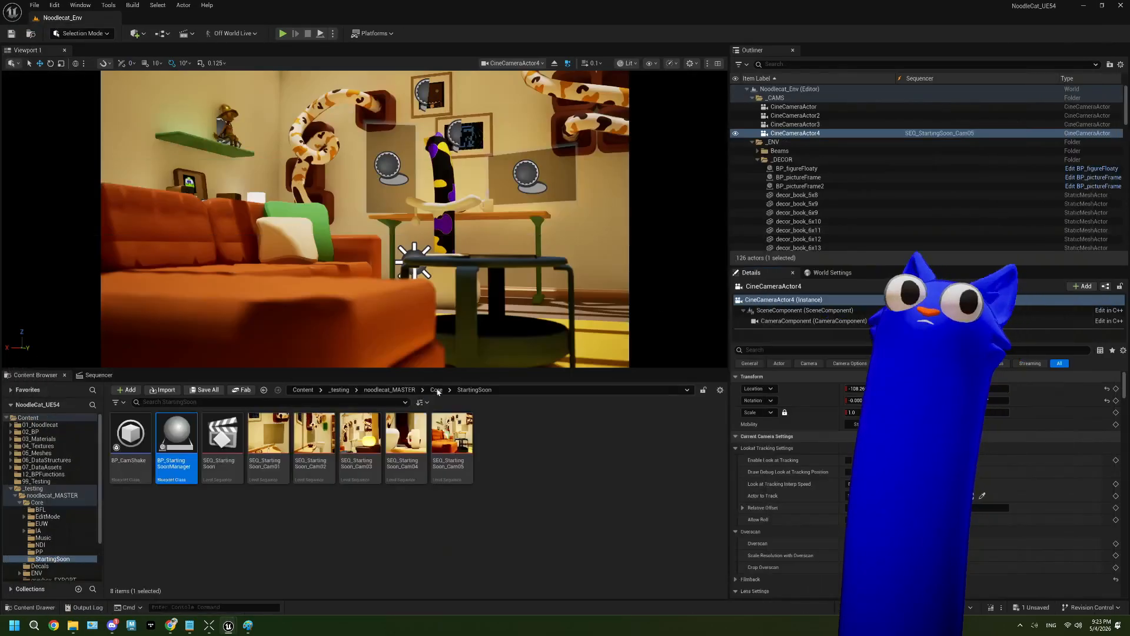
pyautogui.doubleClick(268, 454)
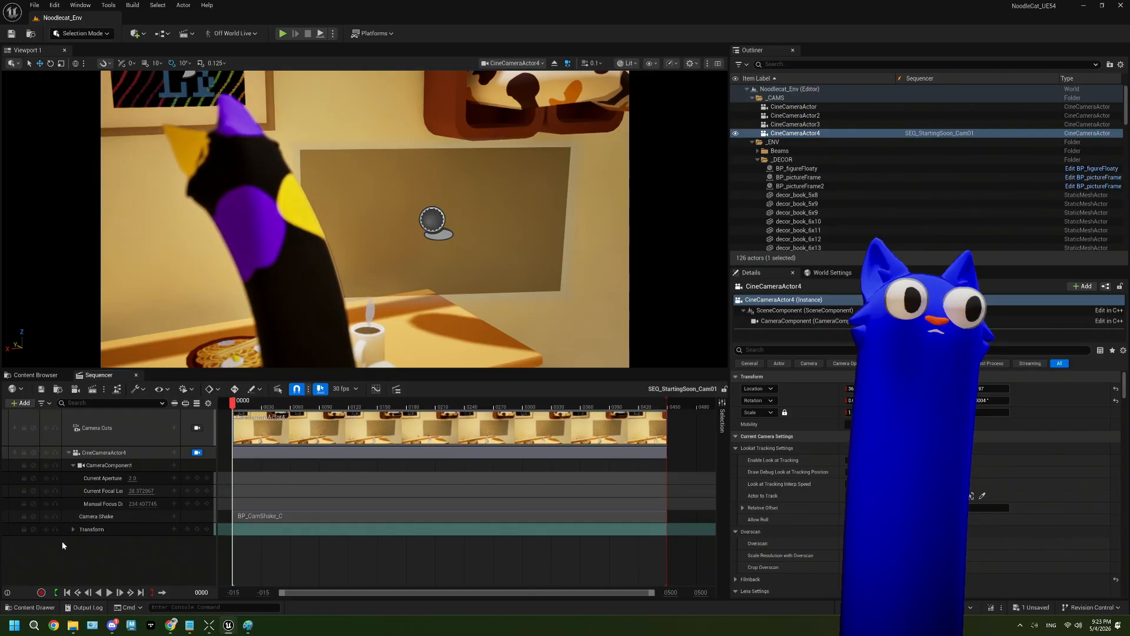
# Add a Material Parameter Collection track for MPC_CameraCulling to SEQ_StartingSoon_Cam01
pyautogui.click(23, 403)
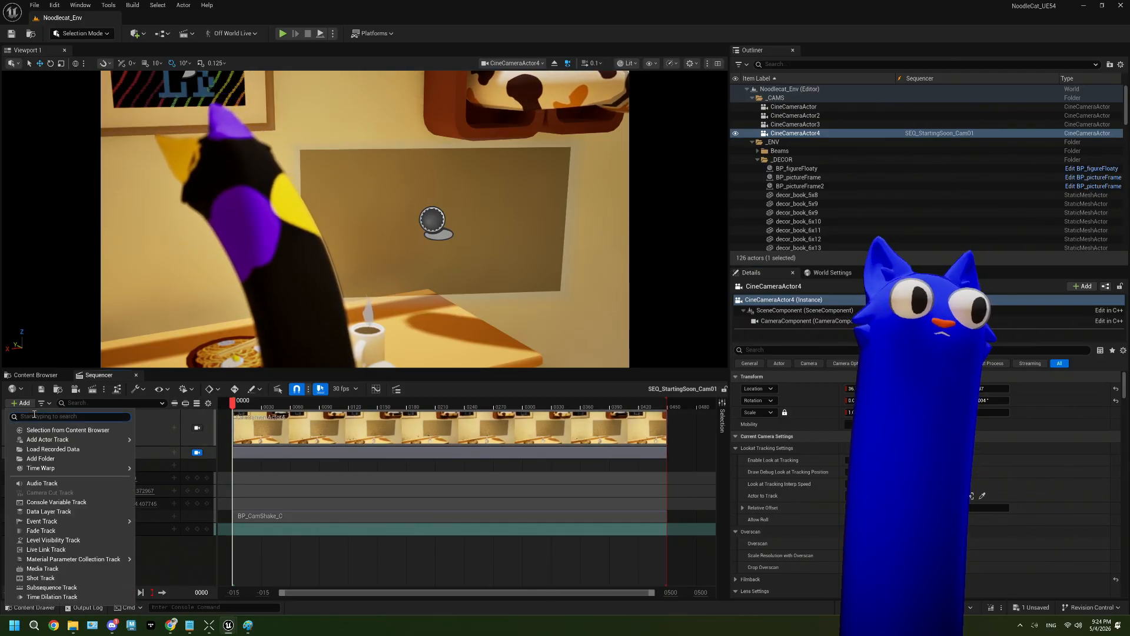
pyautogui.write('ma')
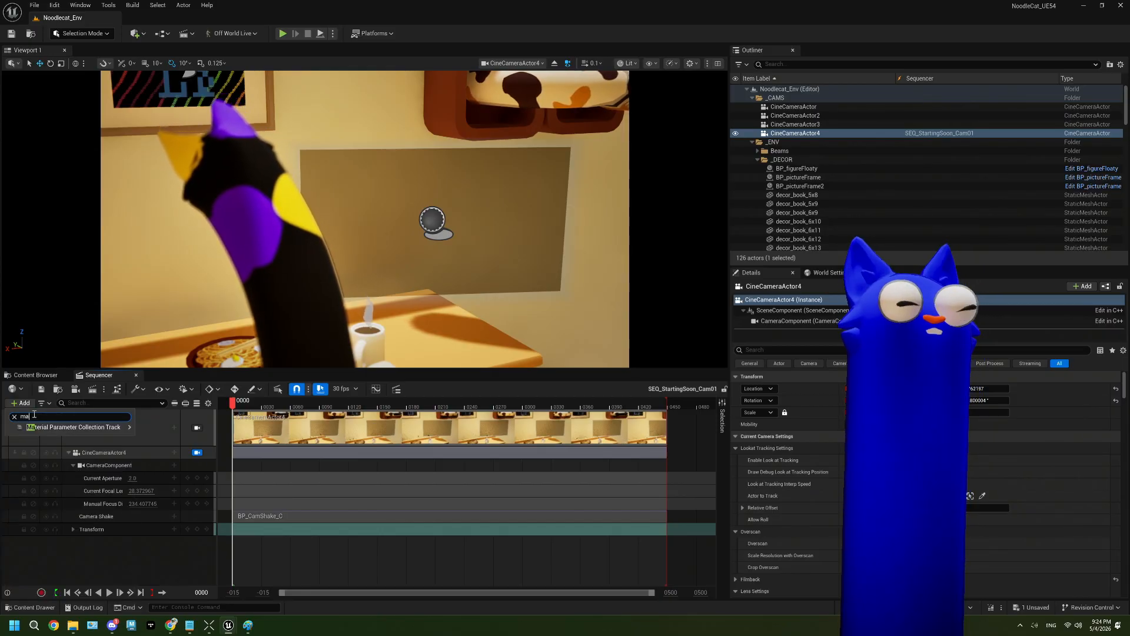
pyautogui.moveTo(76, 430)
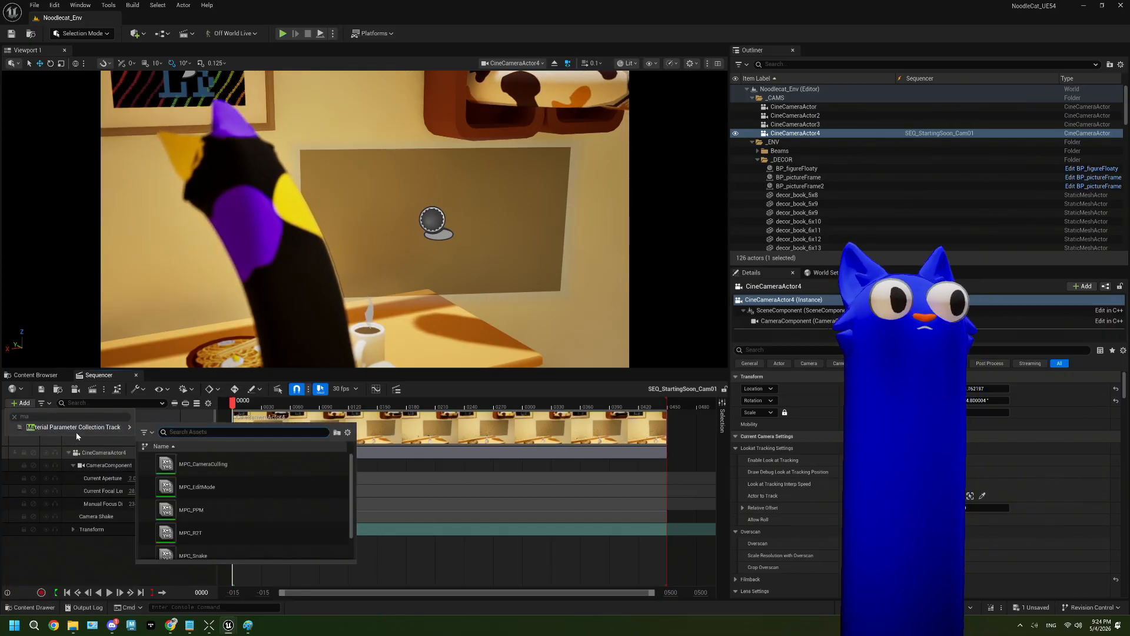
pyautogui.click(195, 459)
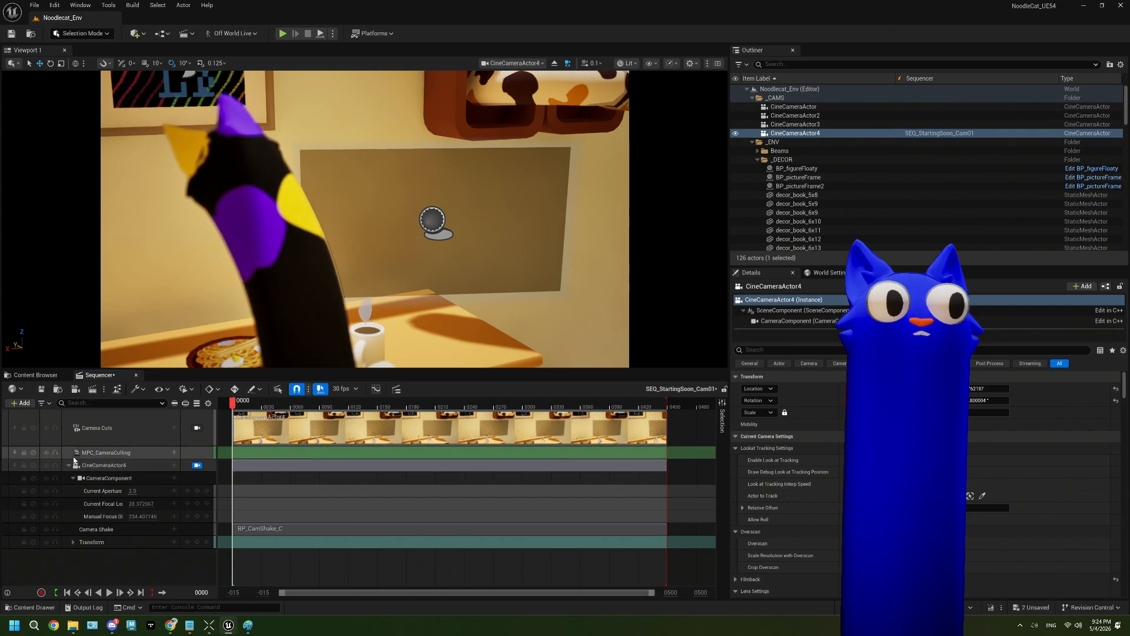
# Add an absolute section to the MPC_CameraCulling track and expand the track
pyautogui.click(154, 454)
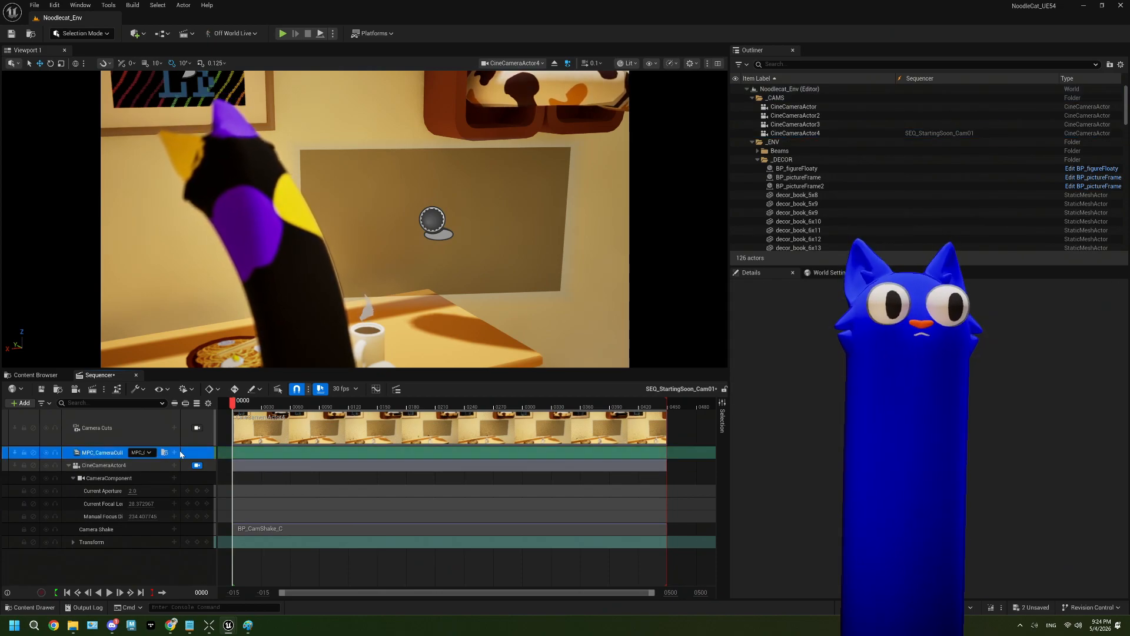
pyautogui.click(174, 454)
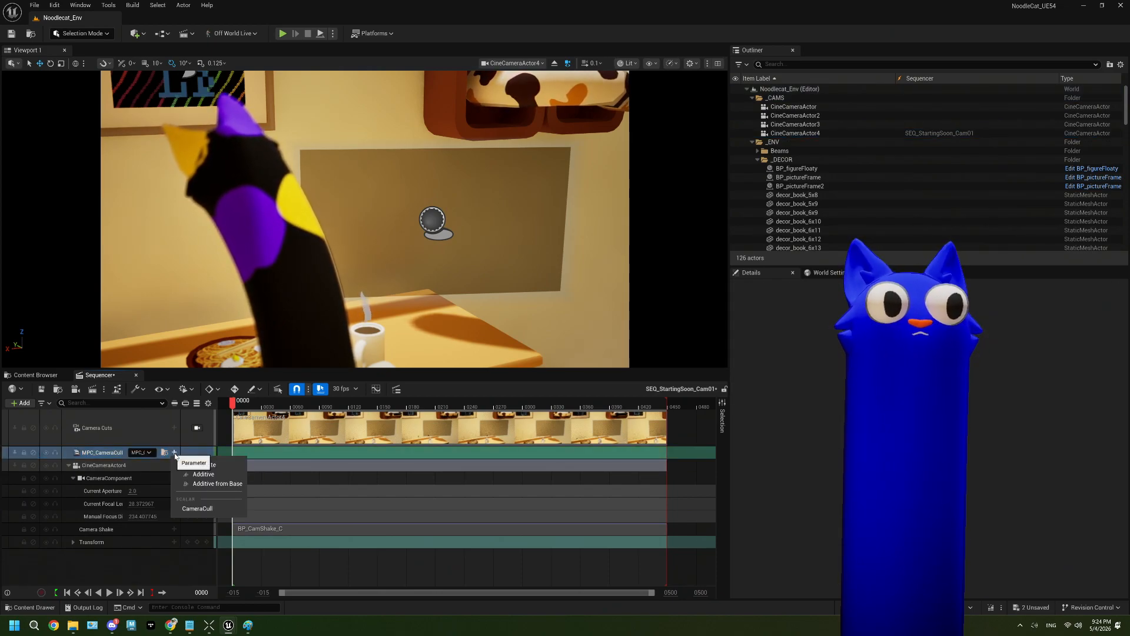
pyautogui.click(220, 465)
pyautogui.click(68, 452)
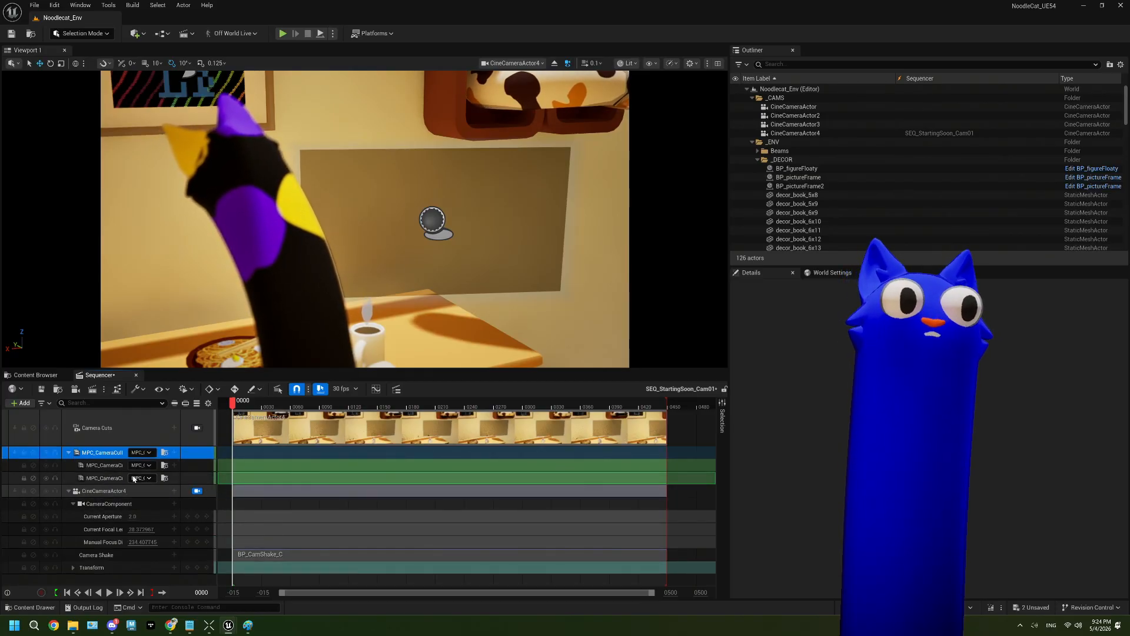
# Widen the track list and delete the extra lower MPC_CameraCulling row in SEQ_StartingSoon_Cam01
pyautogui.rightClick(66, 479)
pyautogui.click(63, 478)
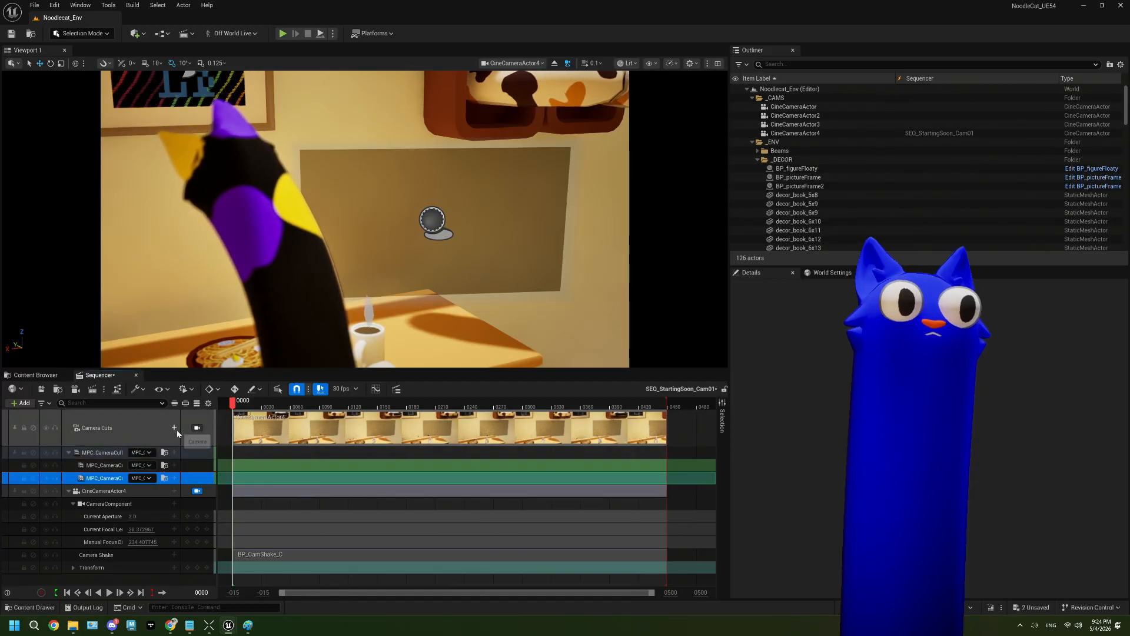
pyautogui.moveTo(215, 430); pyautogui.dragTo(271, 427)
pyautogui.click(136, 478)
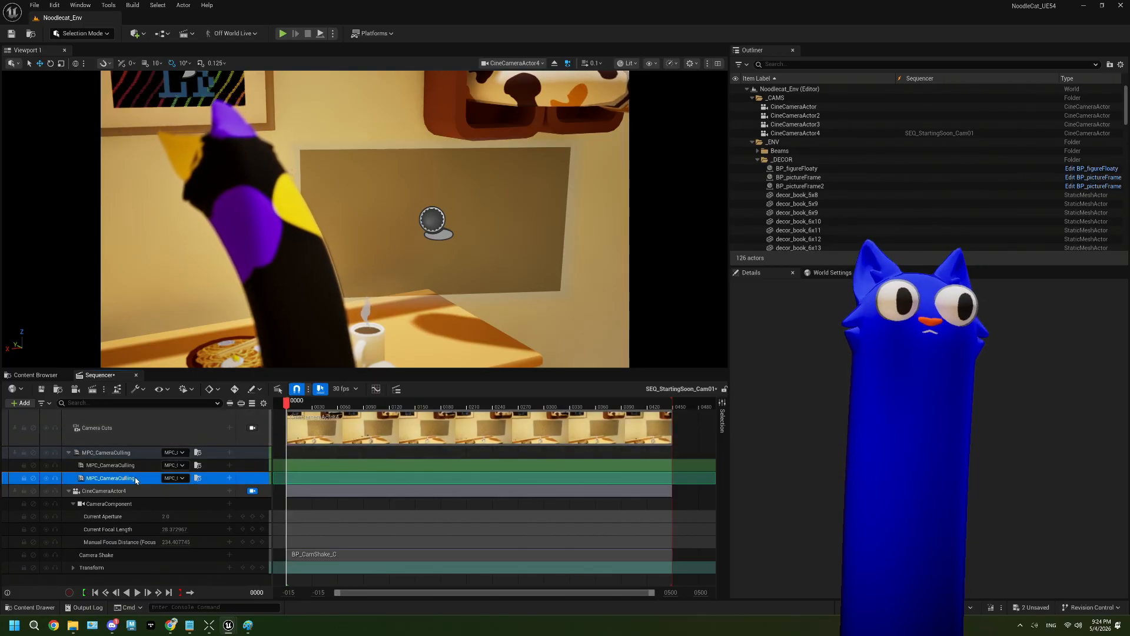
pyautogui.rightClick(136, 478)
pyautogui.click(132, 482)
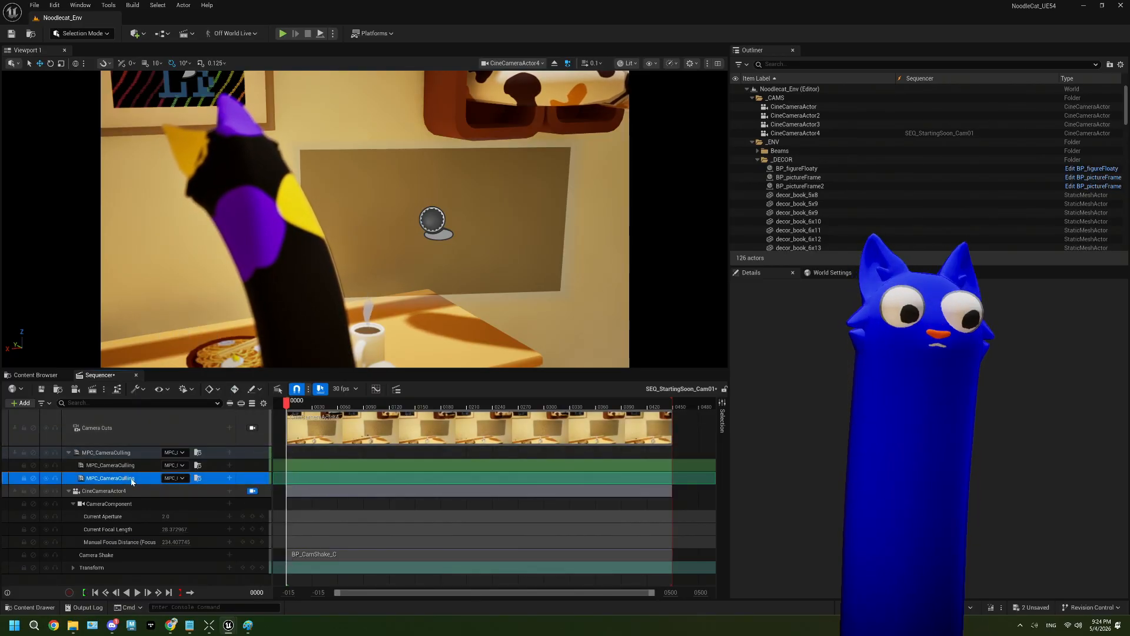
pyautogui.press('Delete')
# Add the CameraCull parameter to the MPC_CameraCulling track and set its value to 0.0 at frame 0
pyautogui.click(171, 452)
pyautogui.click(182, 452)
pyautogui.press('Escape')
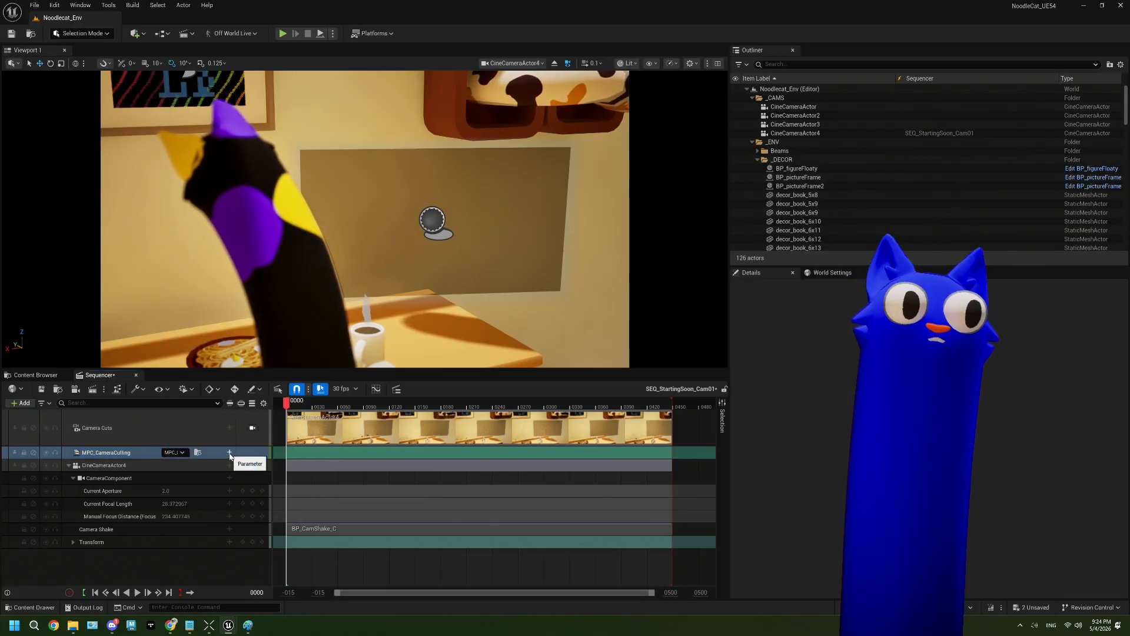
pyautogui.click(230, 452)
pyautogui.click(253, 508)
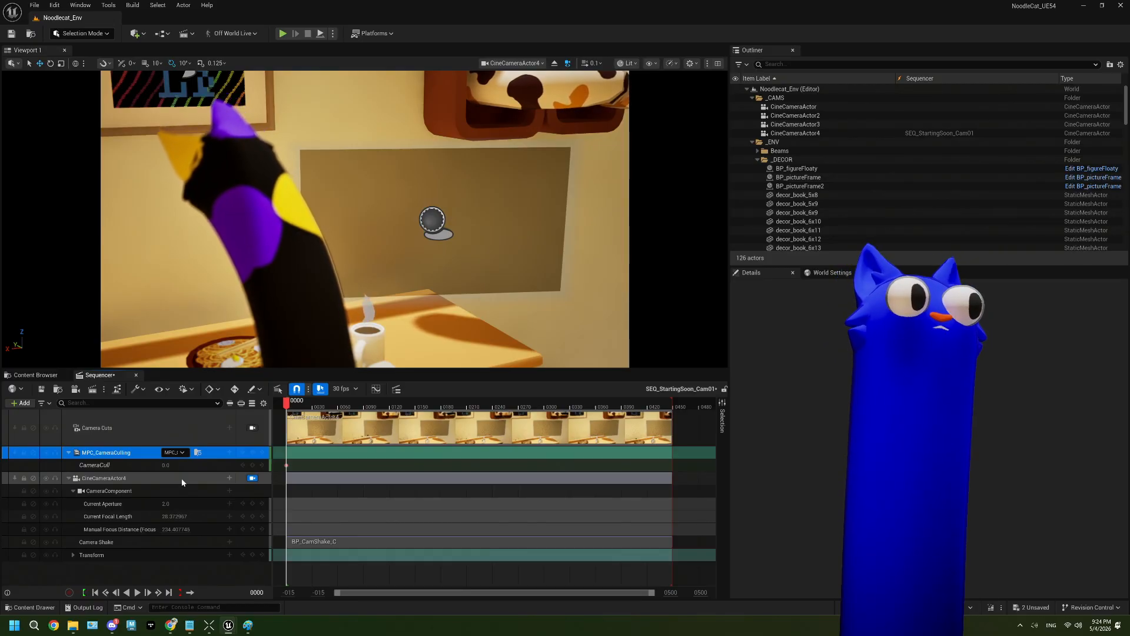
pyautogui.click(166, 465)
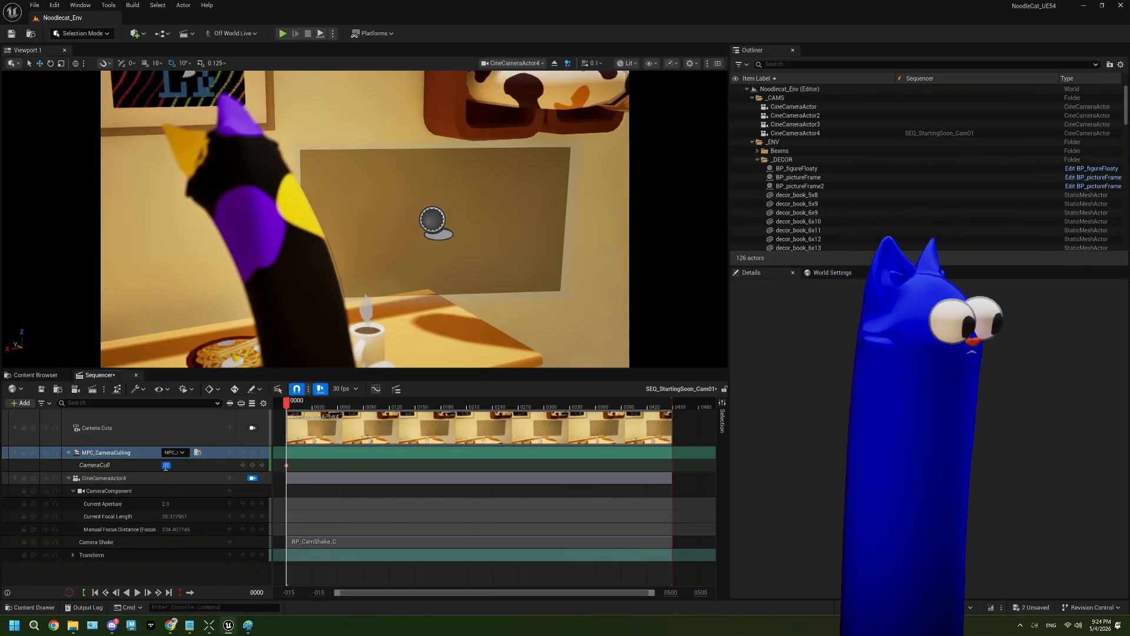
pyautogui.press('Tab')
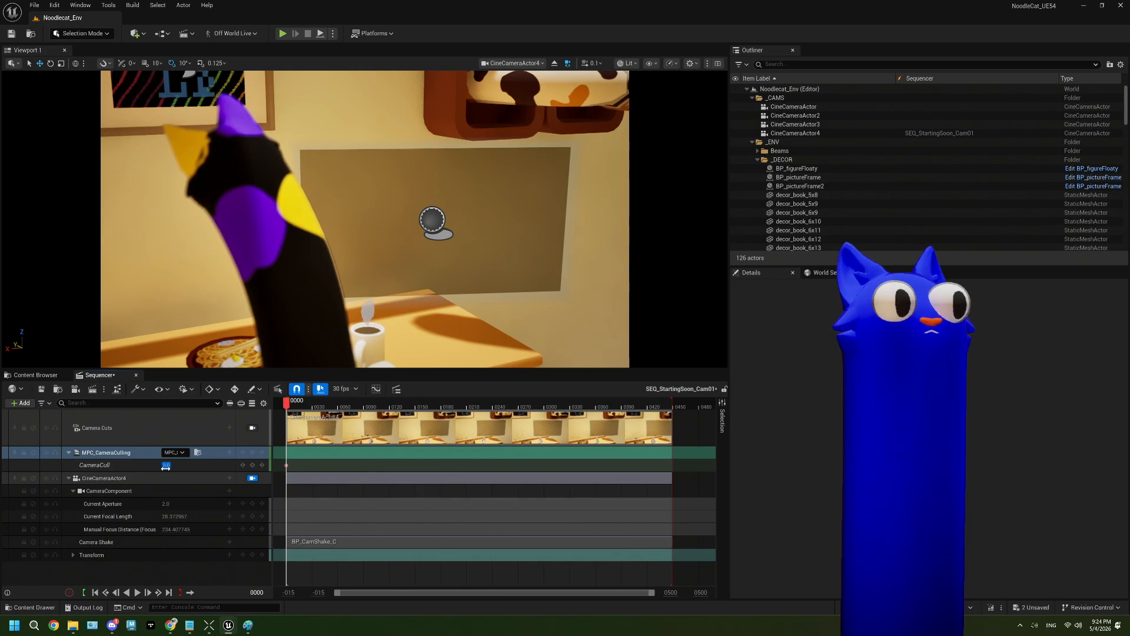
pyautogui.click(165, 465)
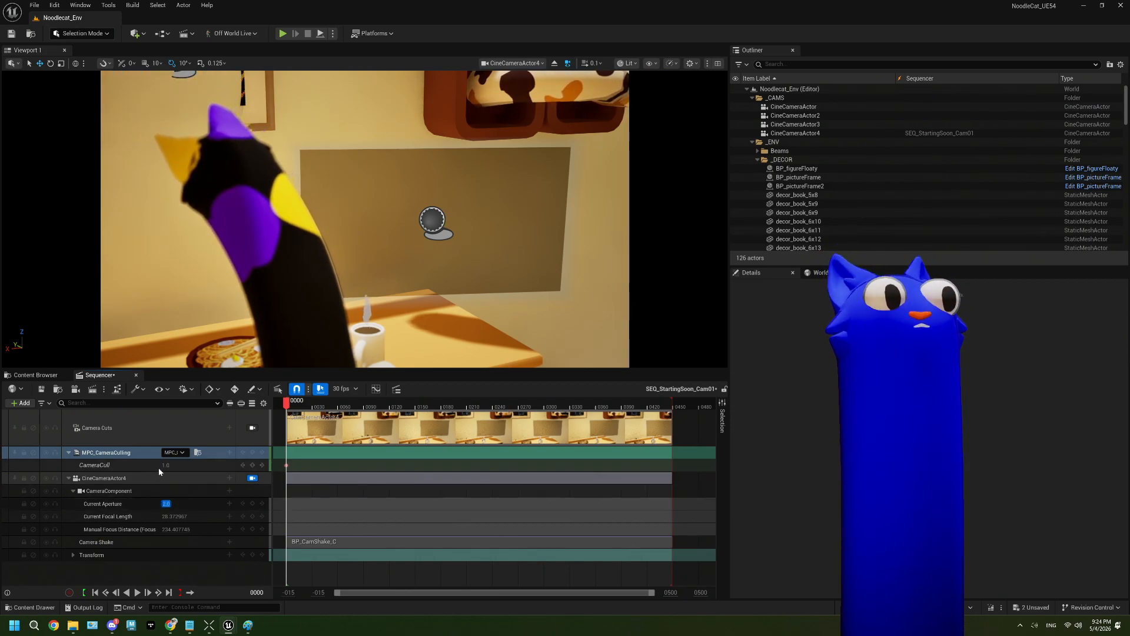
pyautogui.press('Return')
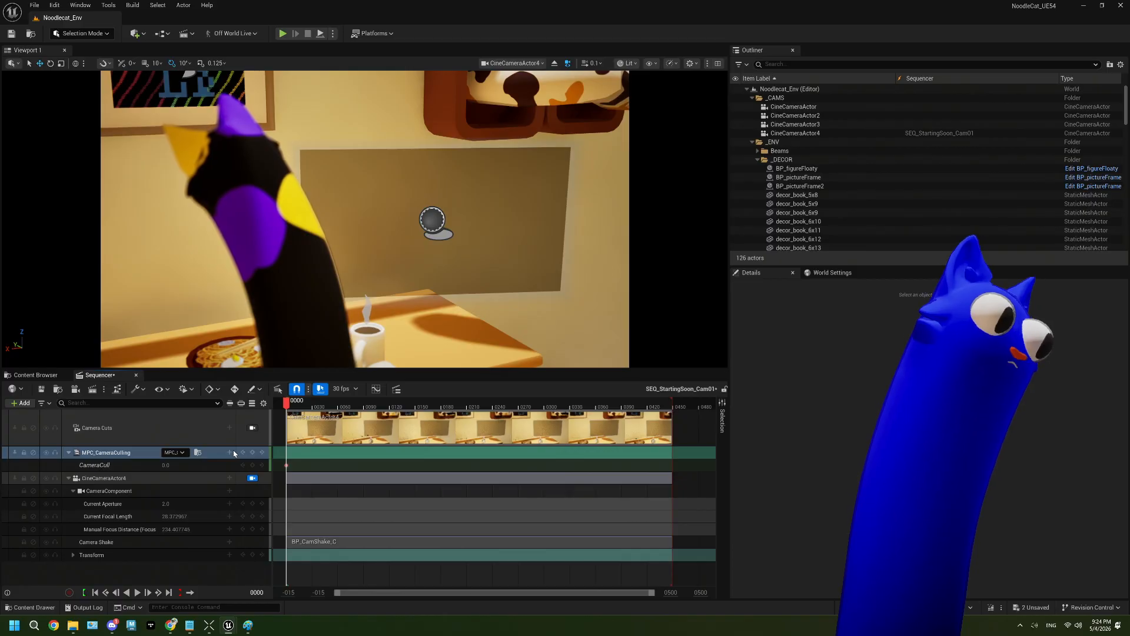
# Copy the MPC_CameraCulling track from SEQ_StartingSoon_Cam01, paste it into SEQ_StartingSoon_Cam02, and save
pyautogui.click(186, 451)
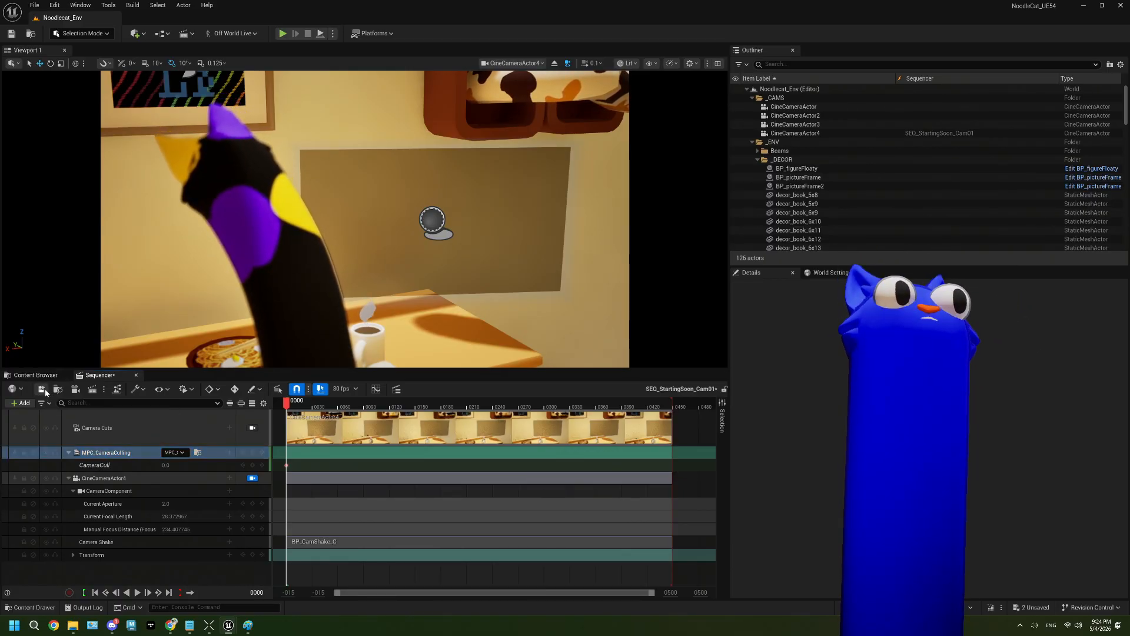
pyautogui.click(36, 375)
pyautogui.doubleClick(313, 438)
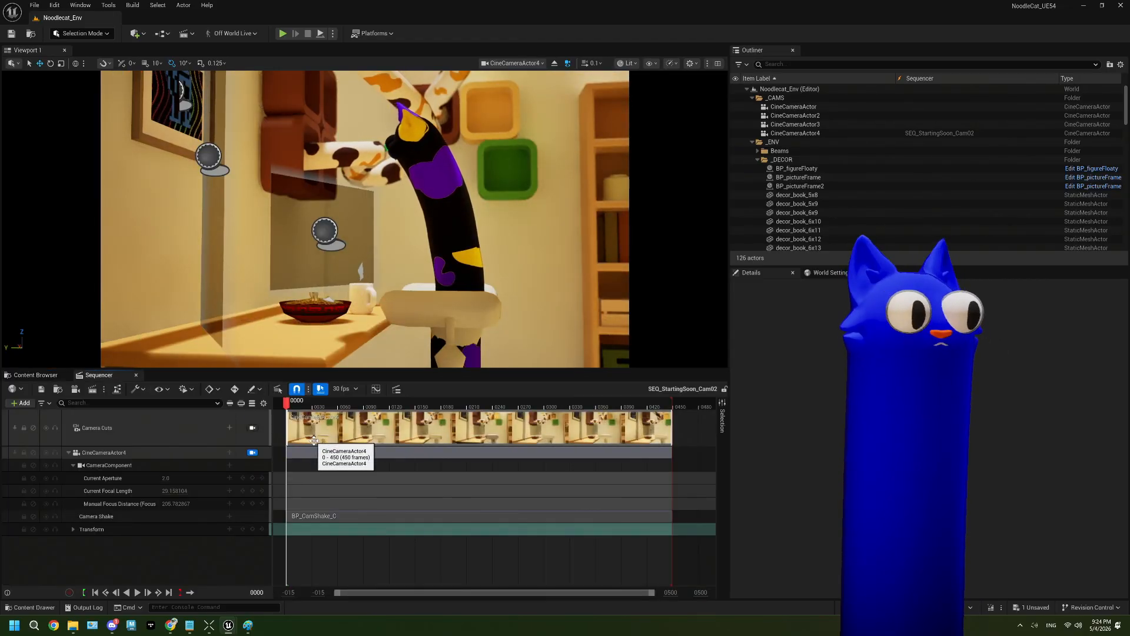
pyautogui.click(192, 433)
pyautogui.click(158, 567)
pyautogui.hotkey('ctrl', 'v')
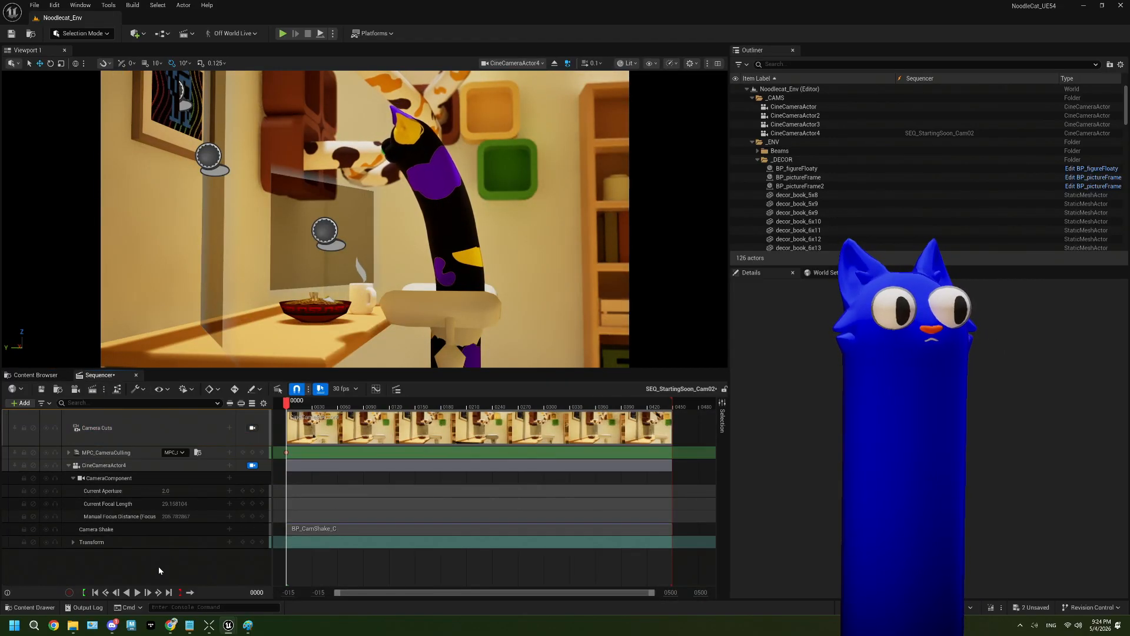
pyautogui.hotkey('ctrl', 's')
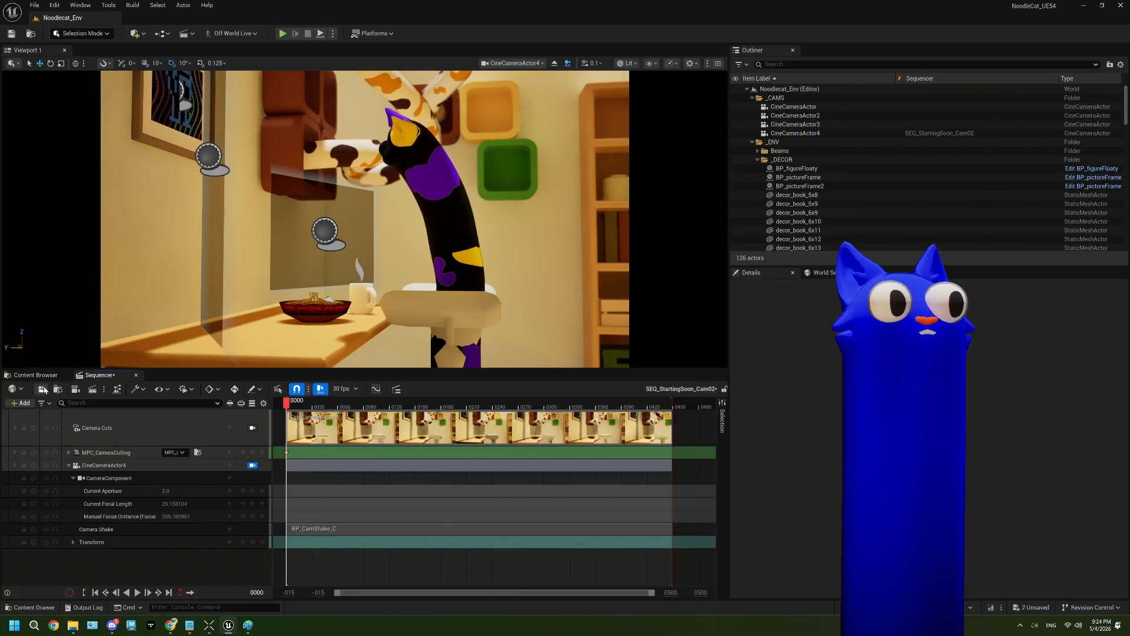
# Open SEQ_StartingSoon_Cam03, paste the copied MPC_CameraCulling track into it, and save the sequence
pyautogui.click(36, 375)
pyautogui.click(363, 440)
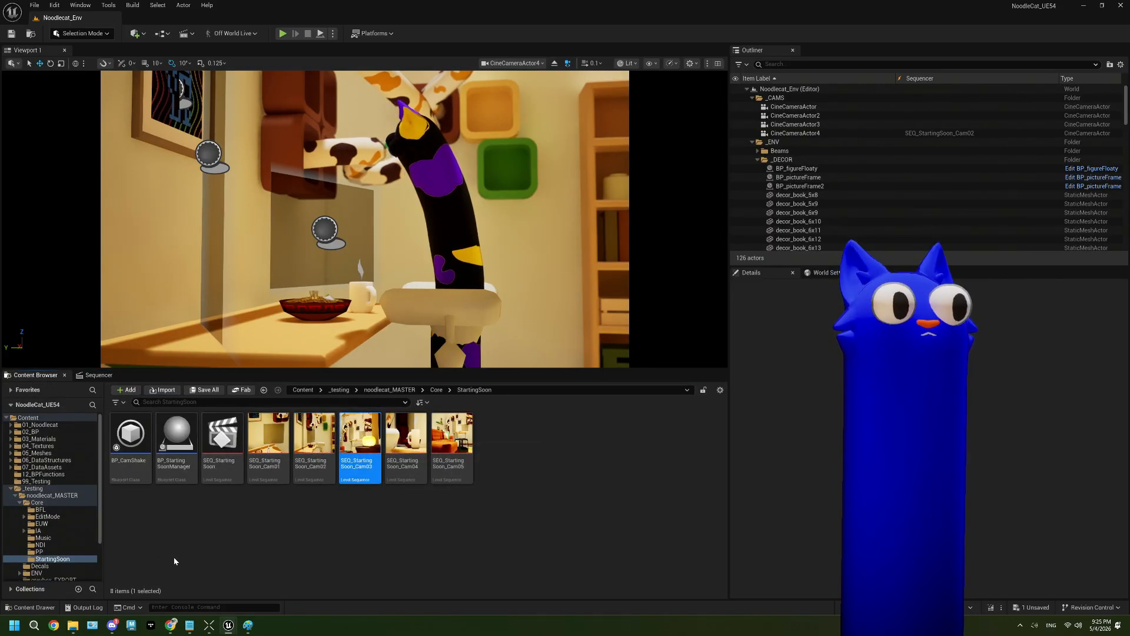
pyautogui.press('Return')
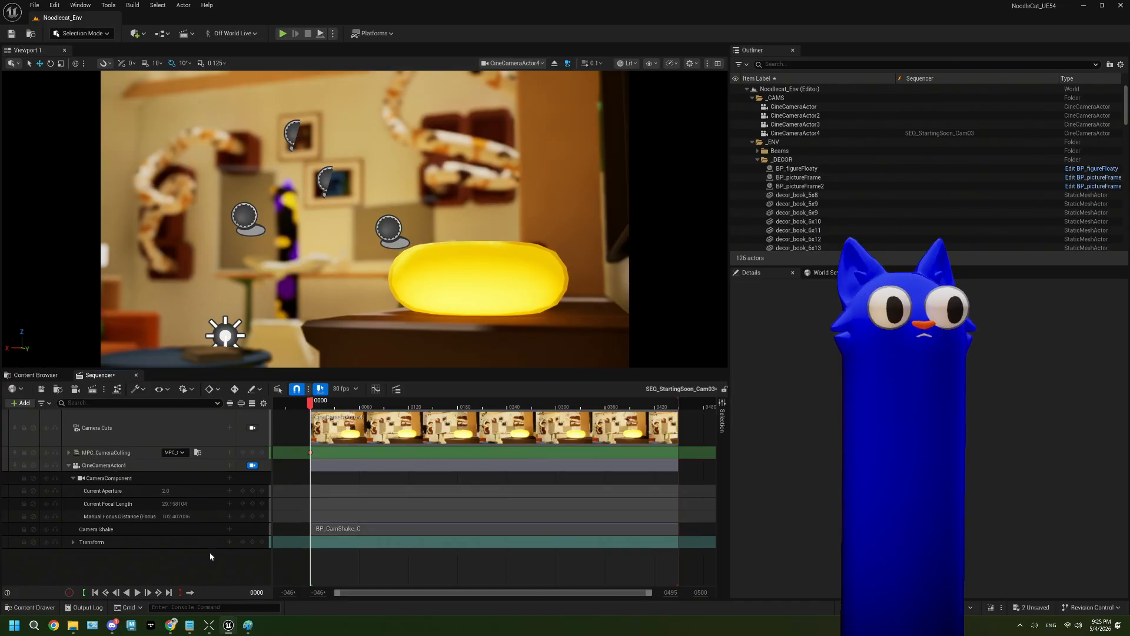
pyautogui.click(42, 390)
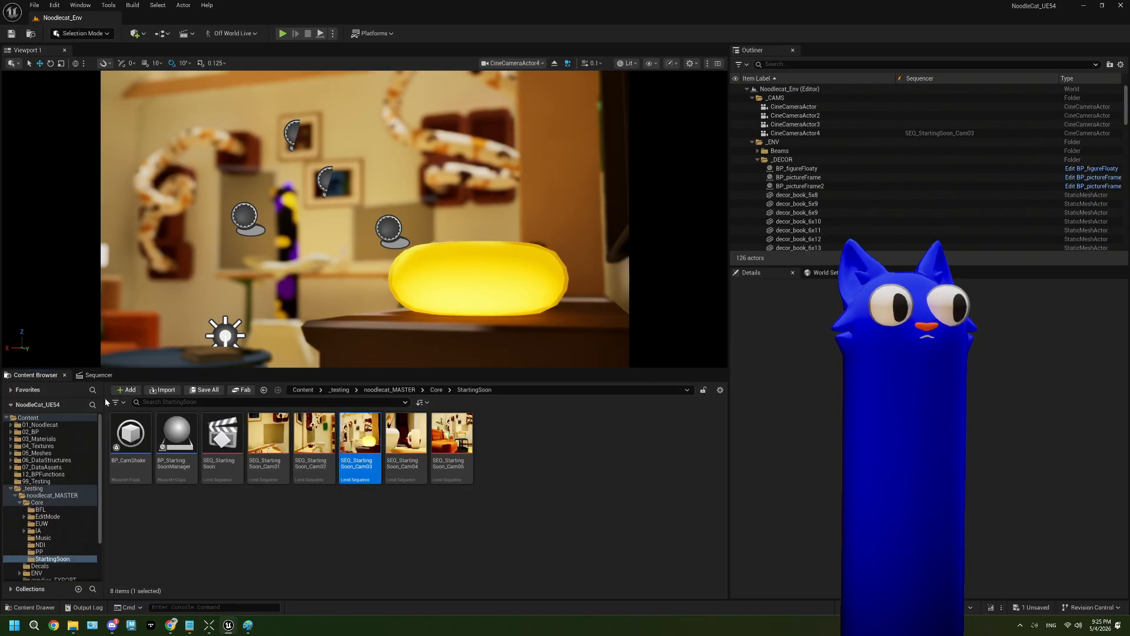
# Open SEQ_StartingSoon_Cam04, paste the copied MPC_CameraCulling track into it, and save the sequence
pyautogui.press('Right')
pyautogui.press('Return')
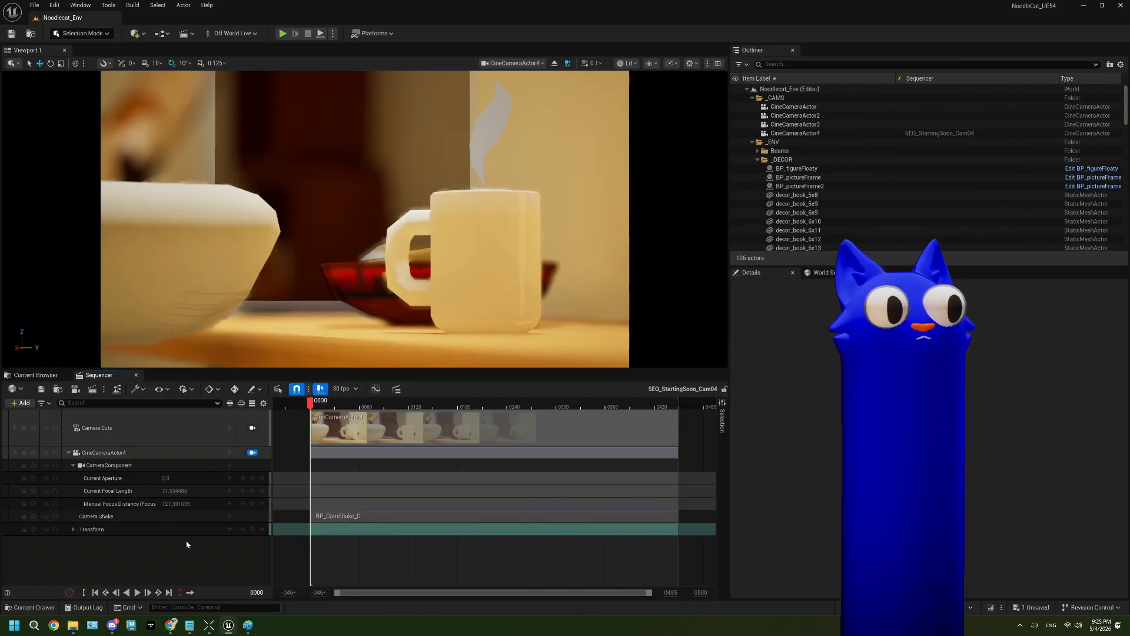
pyautogui.click(42, 390)
# Open SEQ_StartingSoon_Cam05, paste the copied MPC_CameraCulling track into it, and save the sequence
pyautogui.doubleClick(434, 465)
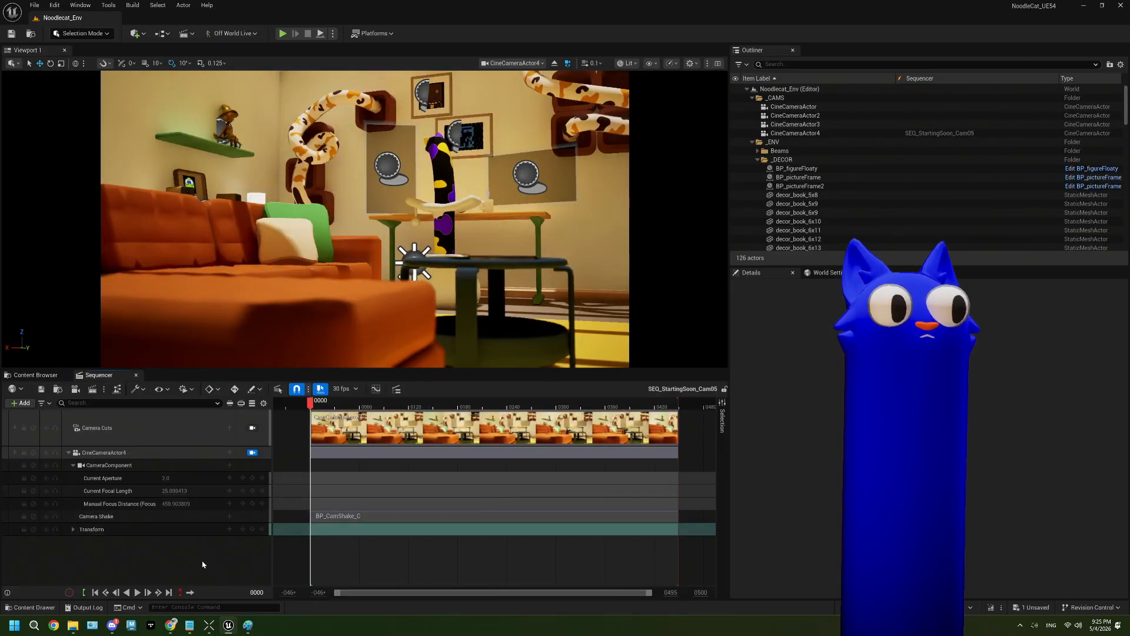
pyautogui.hotkey('ctrl', 'v')
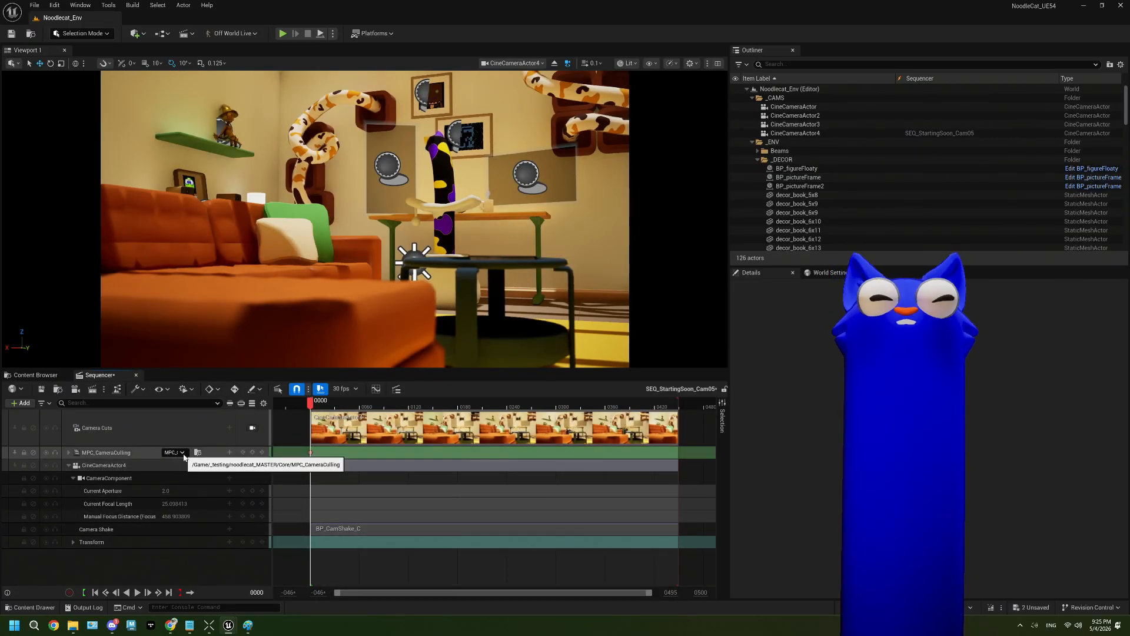
pyautogui.click(41, 391)
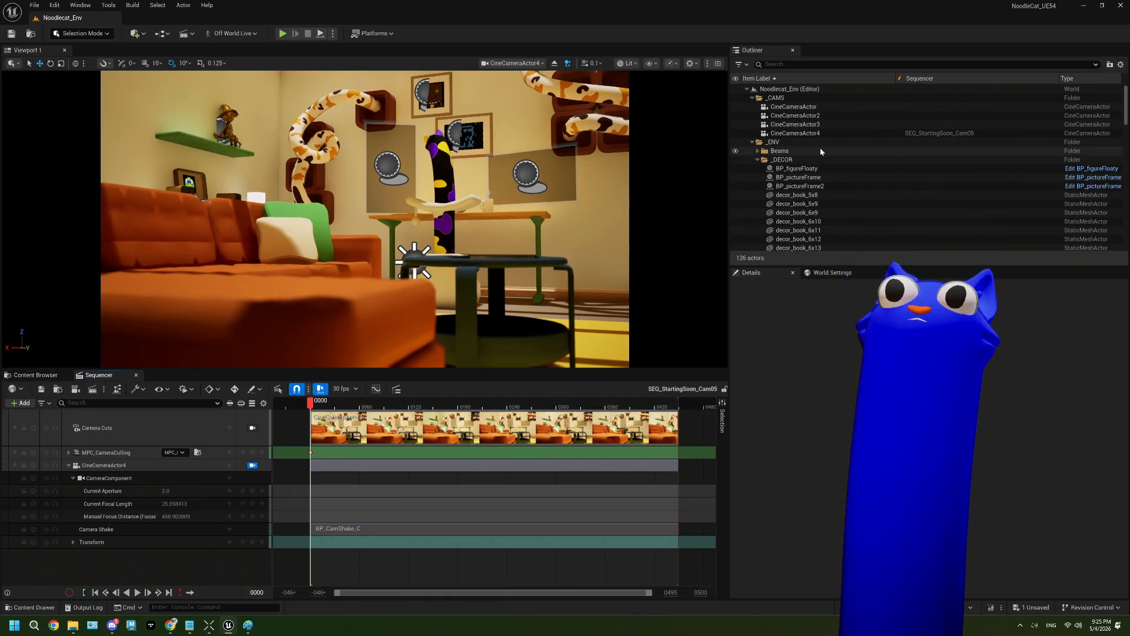
# Return CineCameraActor4's exposure Metering Mode to its default, disable its Exposure Compensation override, and save the level
pyautogui.click(796, 133)
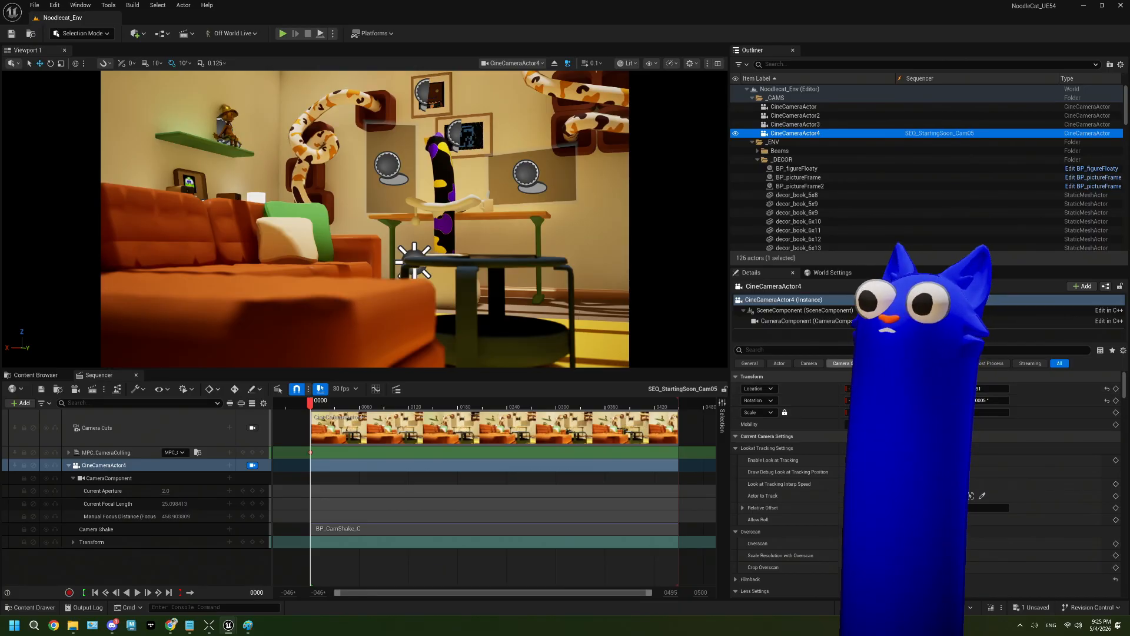
pyautogui.click(809, 350)
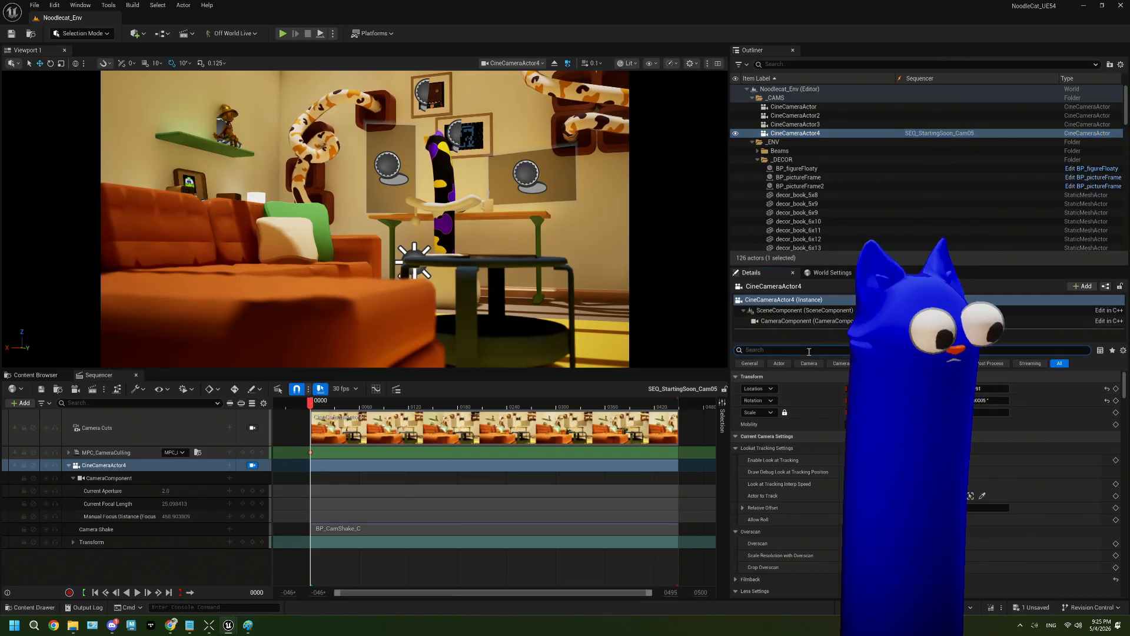
pyautogui.write('expo')
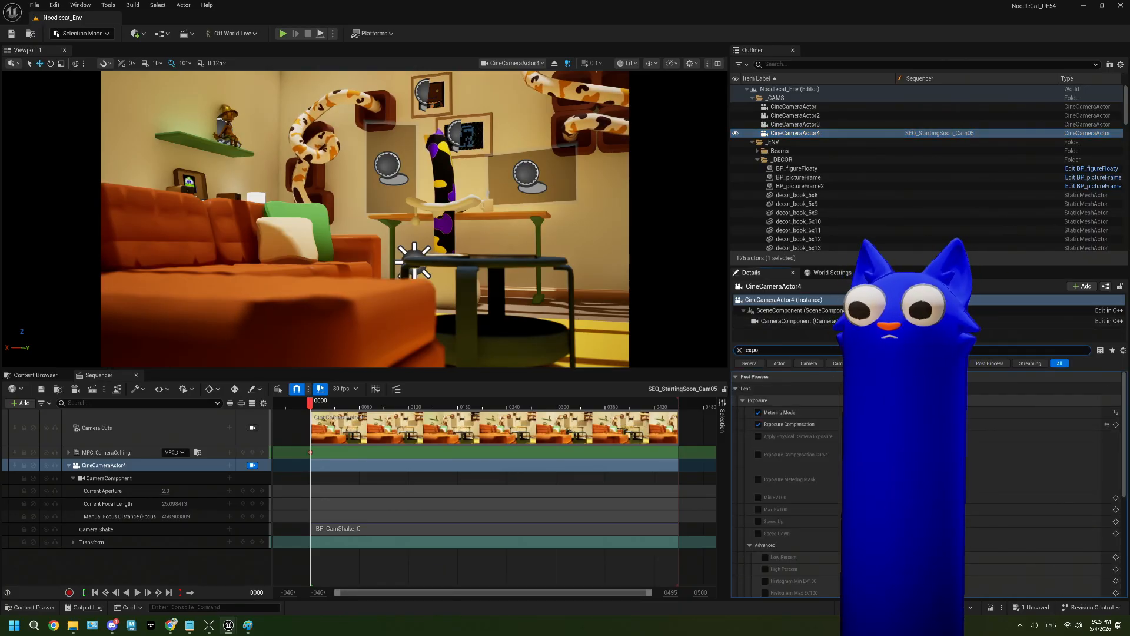
pyautogui.click(851, 422)
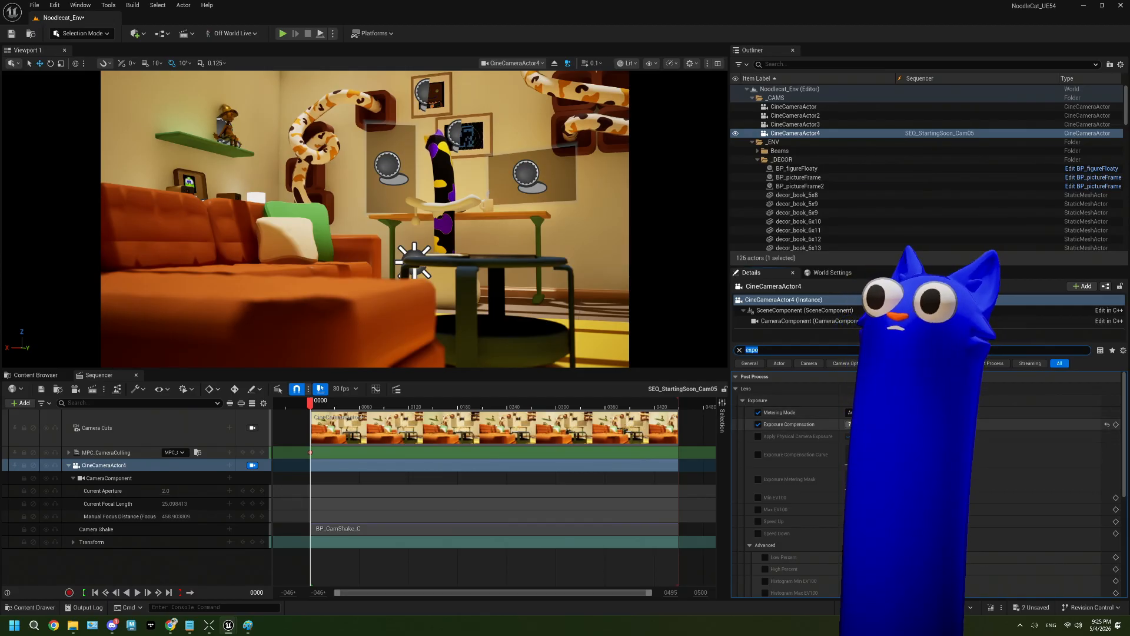
pyautogui.click(759, 424)
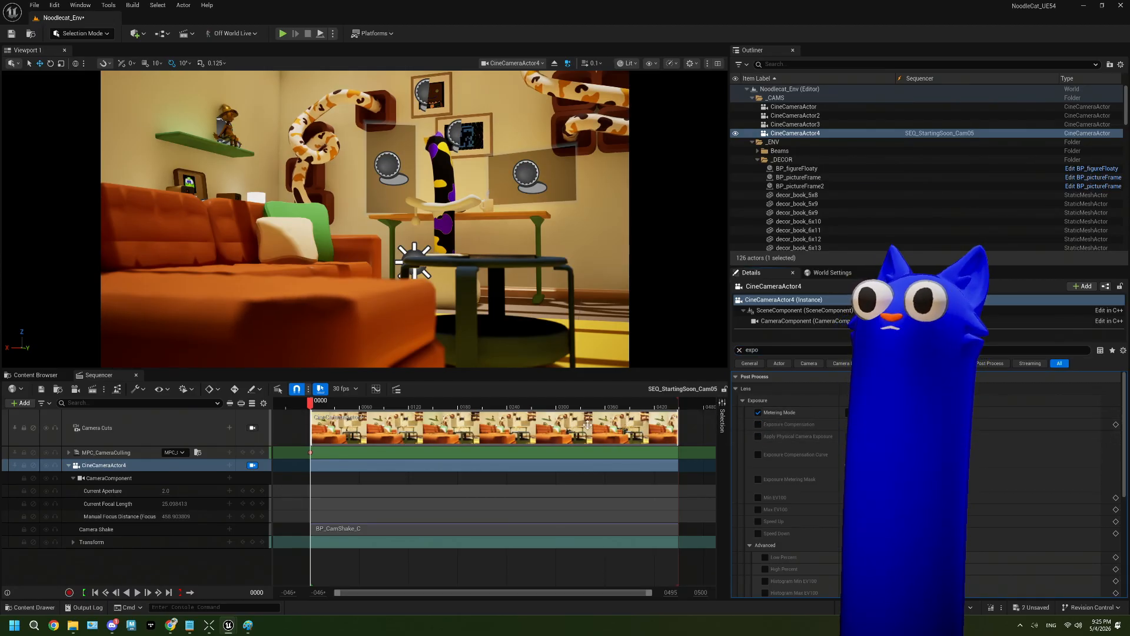
pyautogui.hotkey('ctrl', 's')
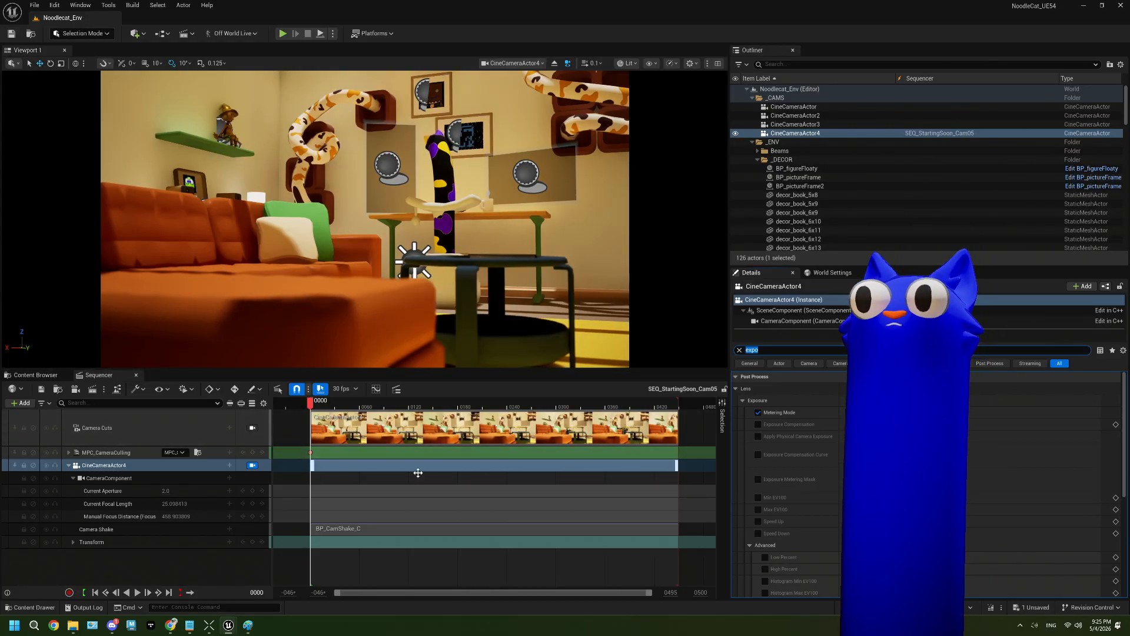
# Reopen SEQ_StartingSoon_Cam04, raise the camera's Current Aperture to about 4.8, and save the sequence
pyautogui.click(35, 375)
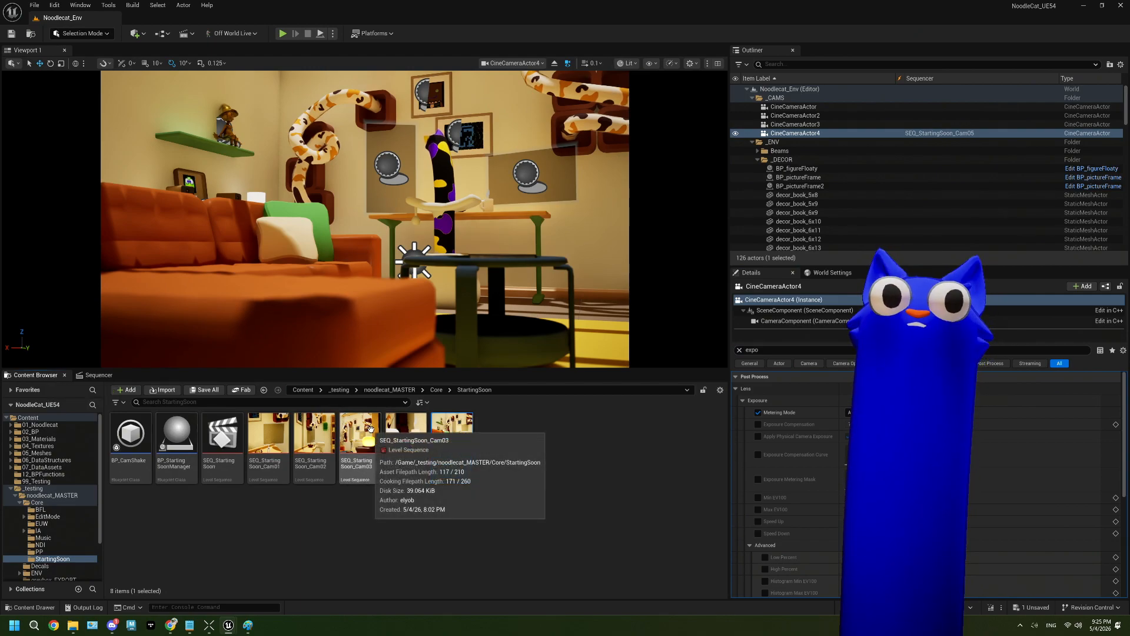
pyautogui.doubleClick(407, 434)
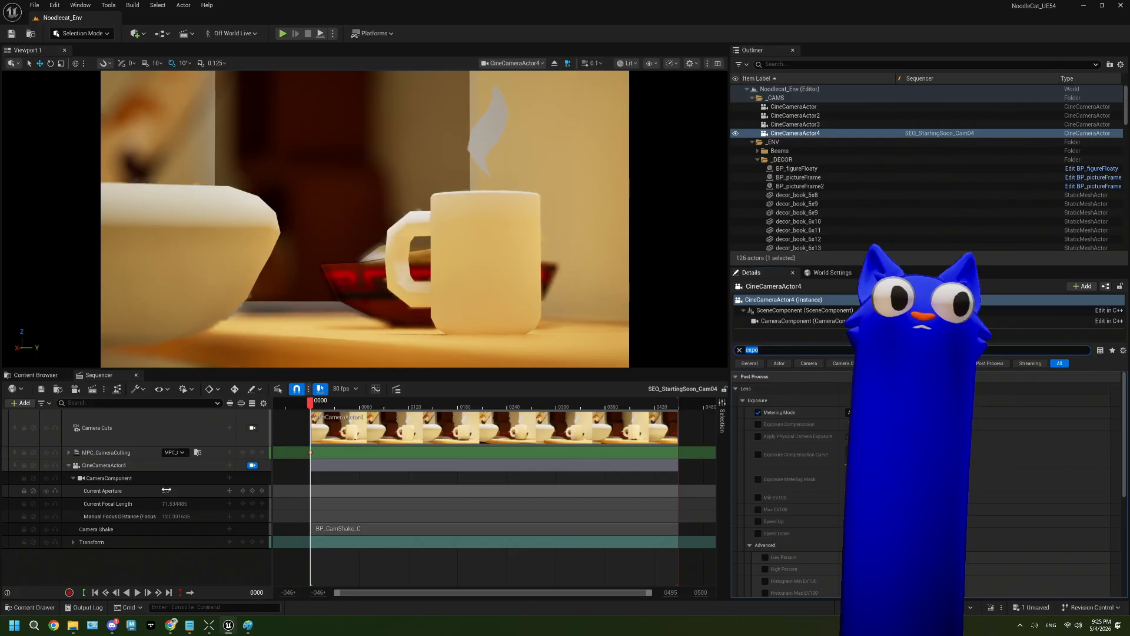
pyautogui.moveTo(171, 490); pyautogui.dragTo(194, 490)
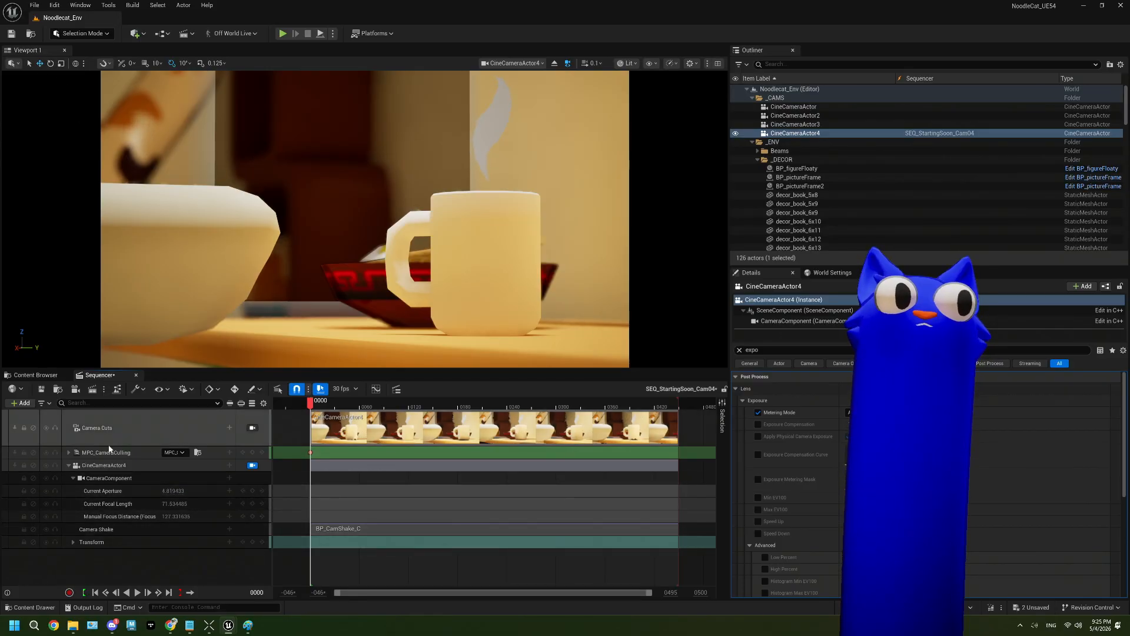
pyautogui.hotkey('ctrl', 's')
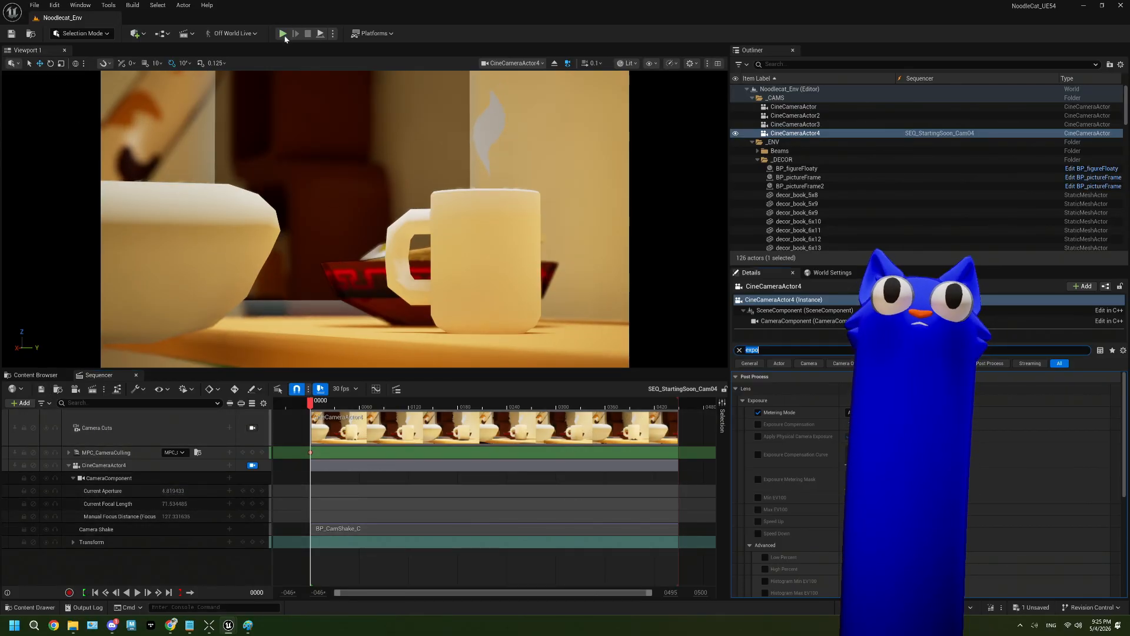
# Play the level to preview the starting-soon camera shots, and stop the session
pyautogui.hotkey('alt', 'p')
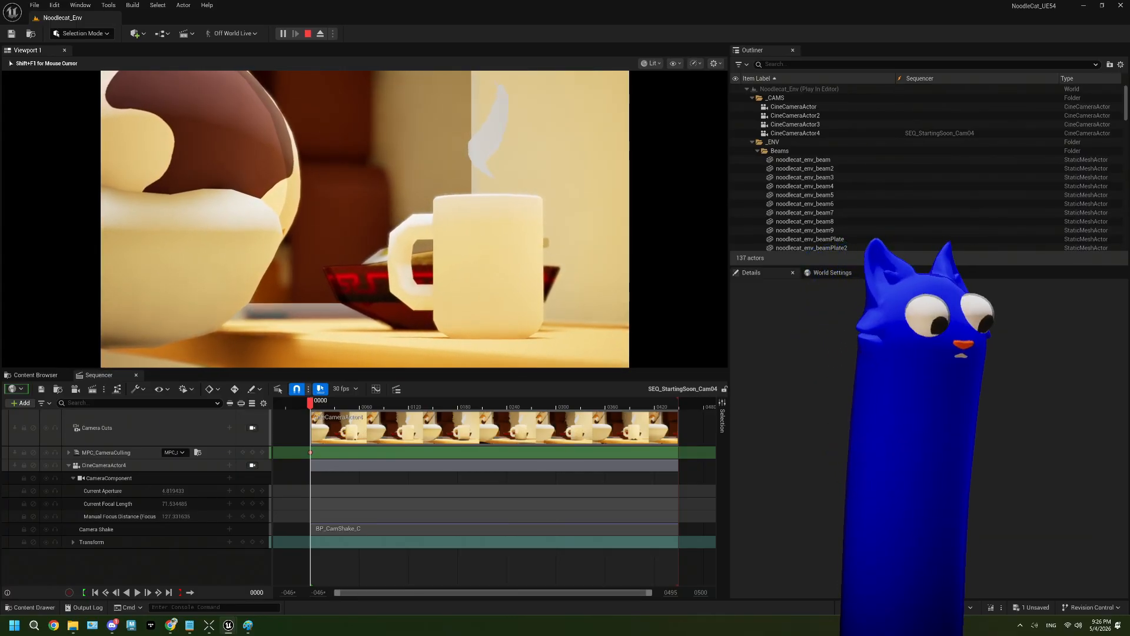
pyautogui.press('Escape')
pyautogui.click(983, 23)
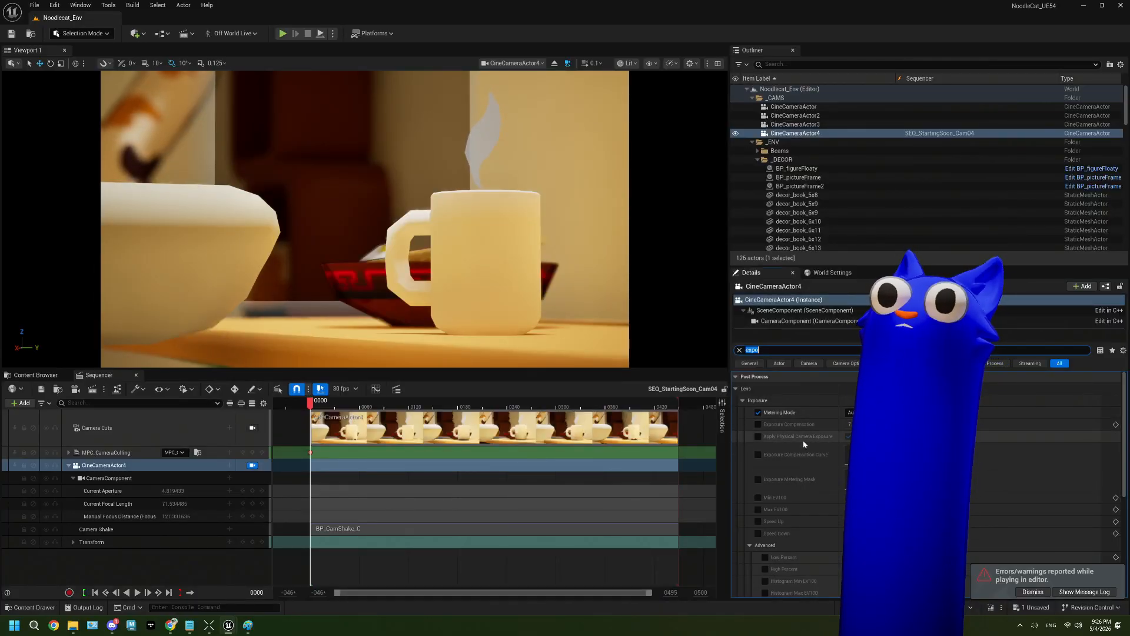
# Clear the property filter and examine CineCameraActor4's lens, focus, exposure and post-process settings
pyautogui.press('BackSpace')
pyautogui.scroll(-10, 801, 435)
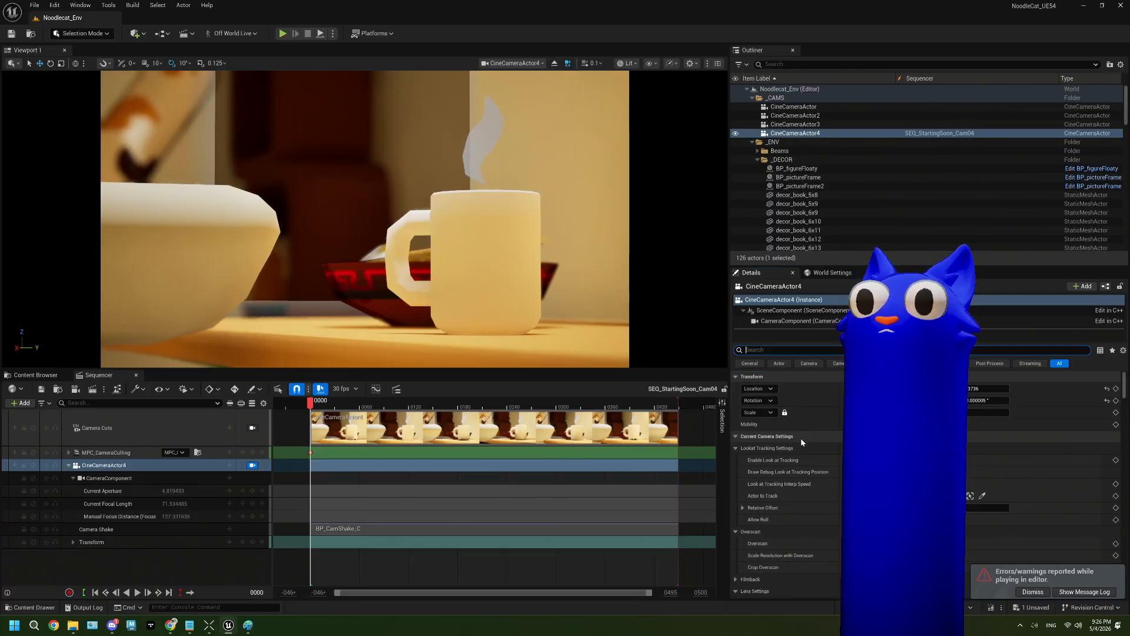
pyautogui.scroll(-12, 801, 450)
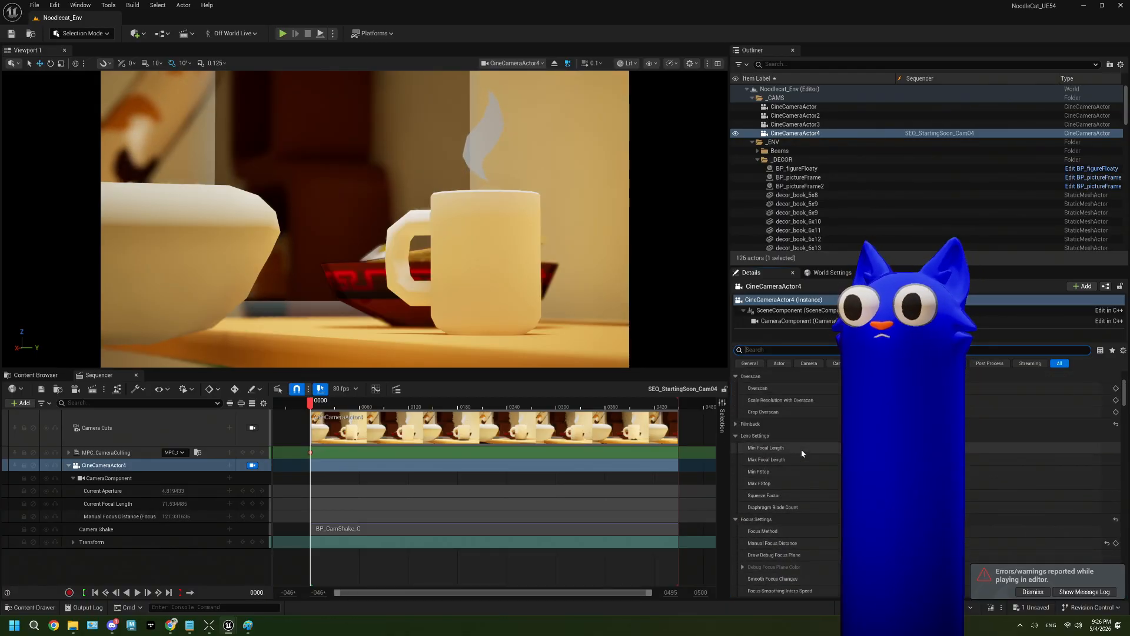
pyautogui.scroll(-10, 800, 449)
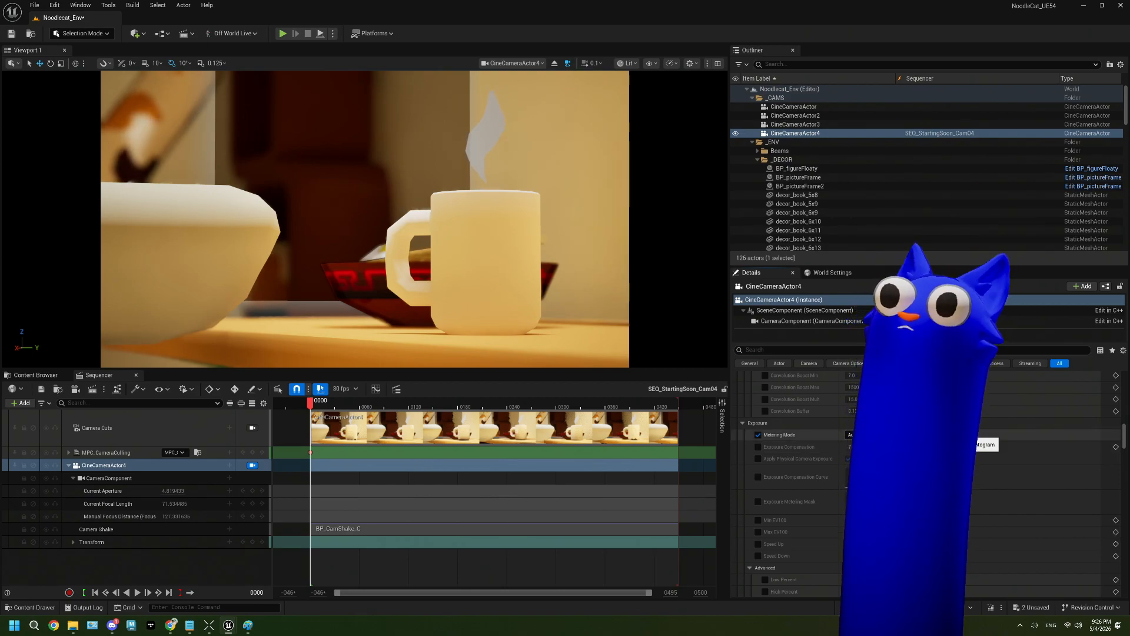
pyautogui.scroll(-6, 789, 455)
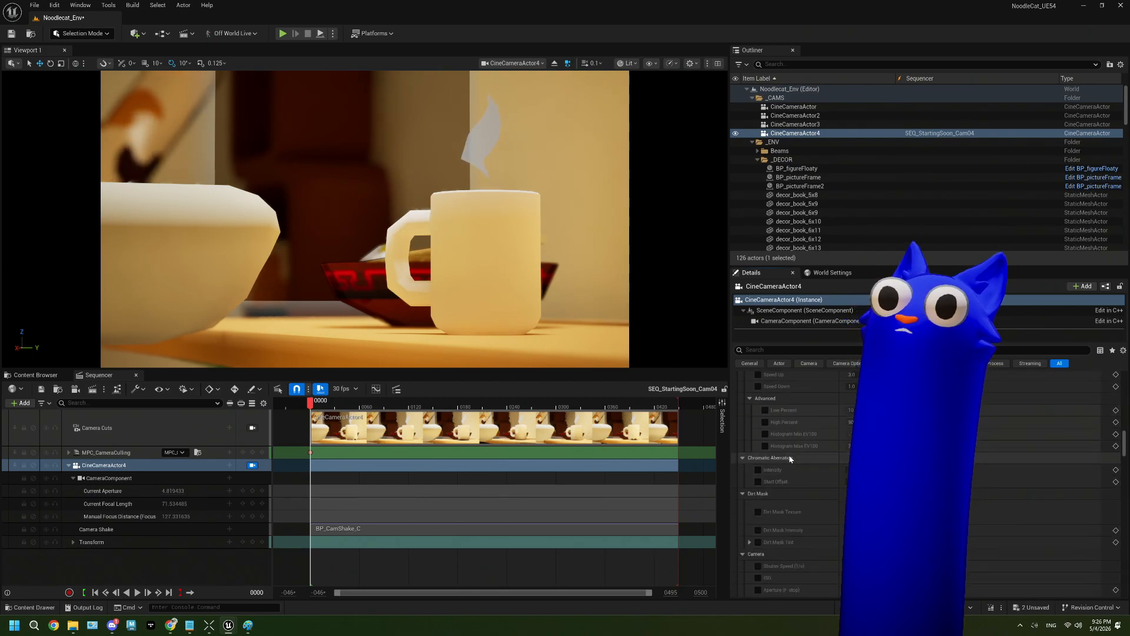
pyautogui.scroll(-8, 788, 454)
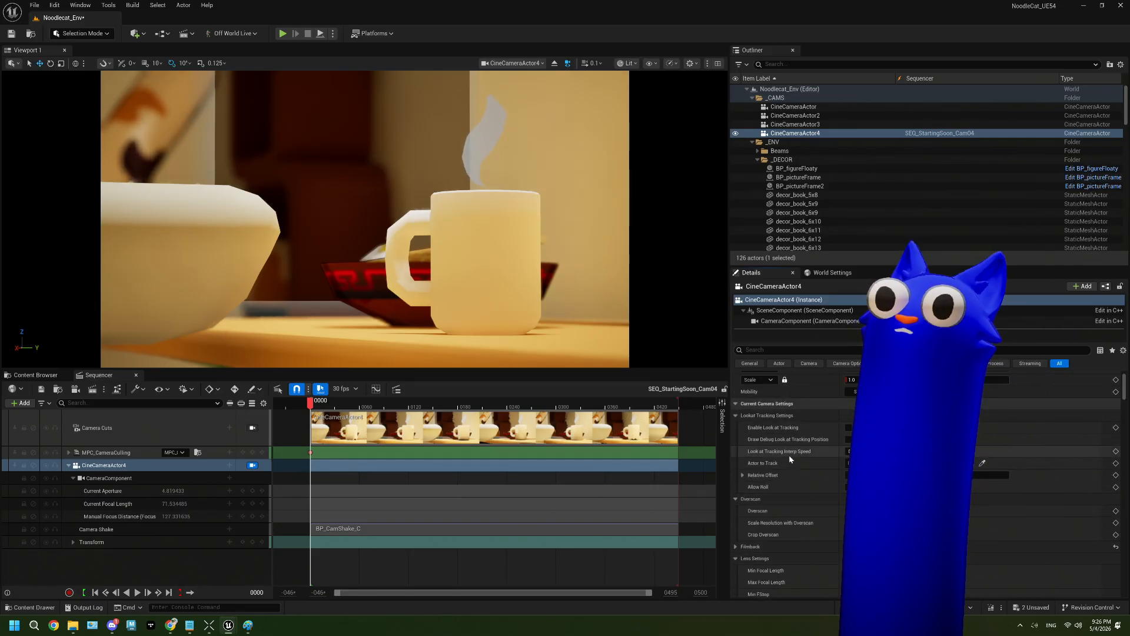
pyautogui.scroll(-2, 789, 458)
pyautogui.scroll(-8, 789, 454)
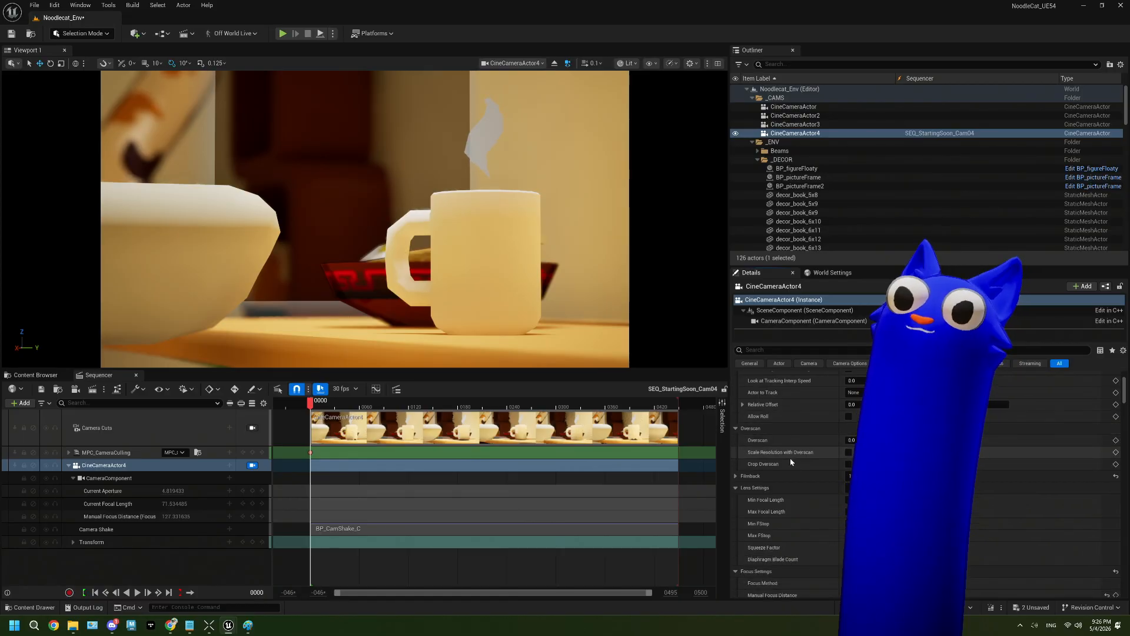
pyautogui.scroll(-10, 791, 465)
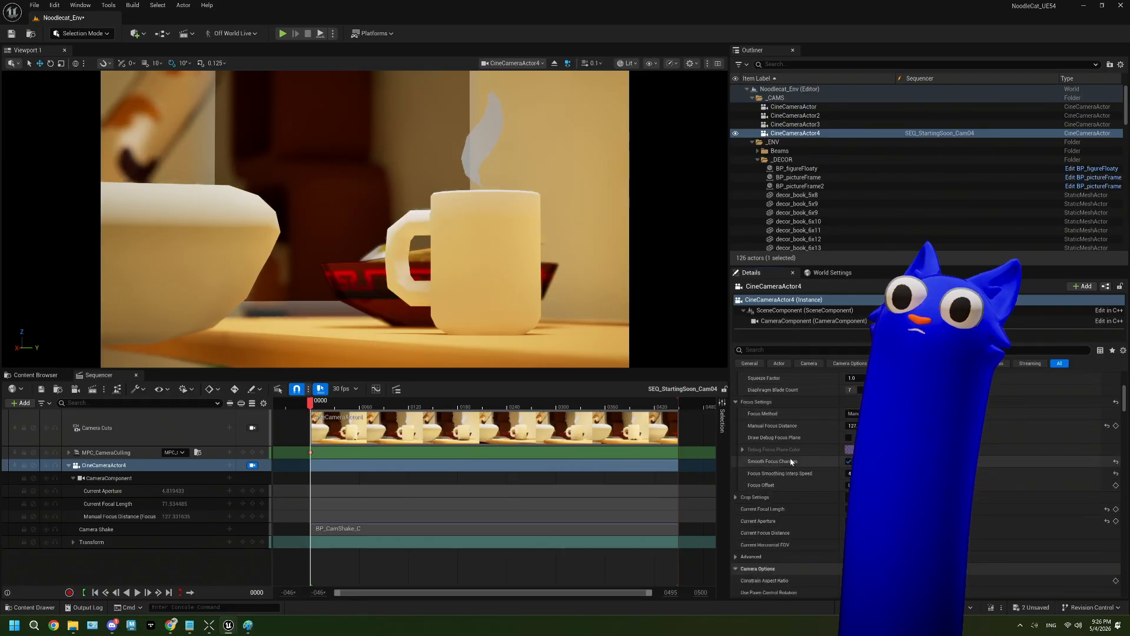
pyautogui.scroll(-10, 801, 484)
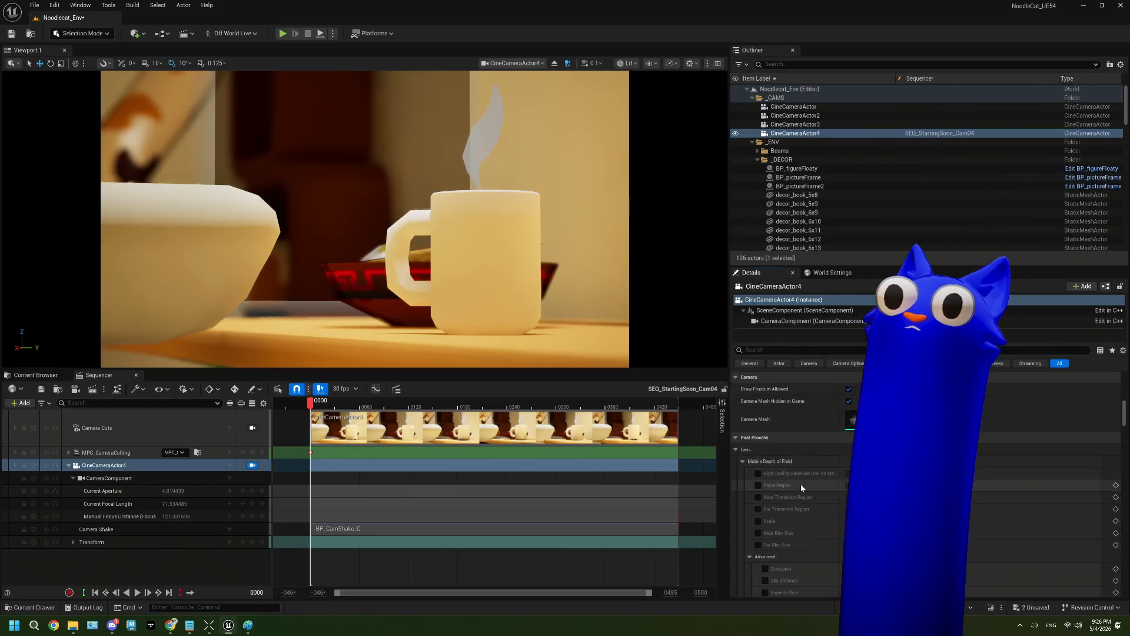
# Enable the Exposure Compensation override in the post-process exposure settings of CineCameraActor4
pyautogui.scroll(-5, 800, 486)
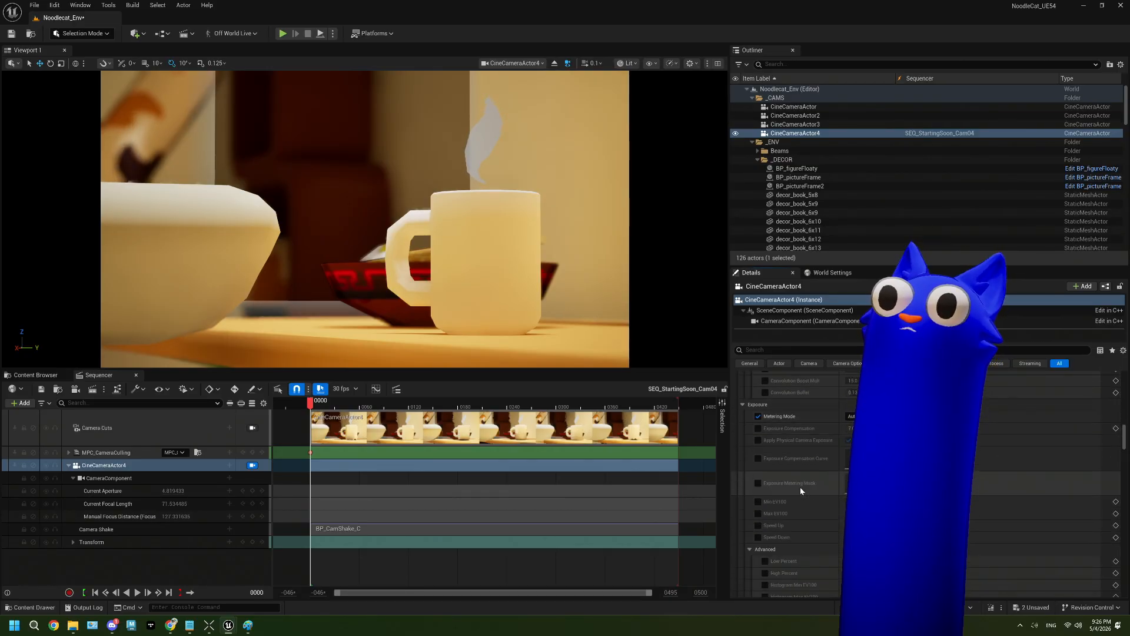
pyautogui.click(759, 499)
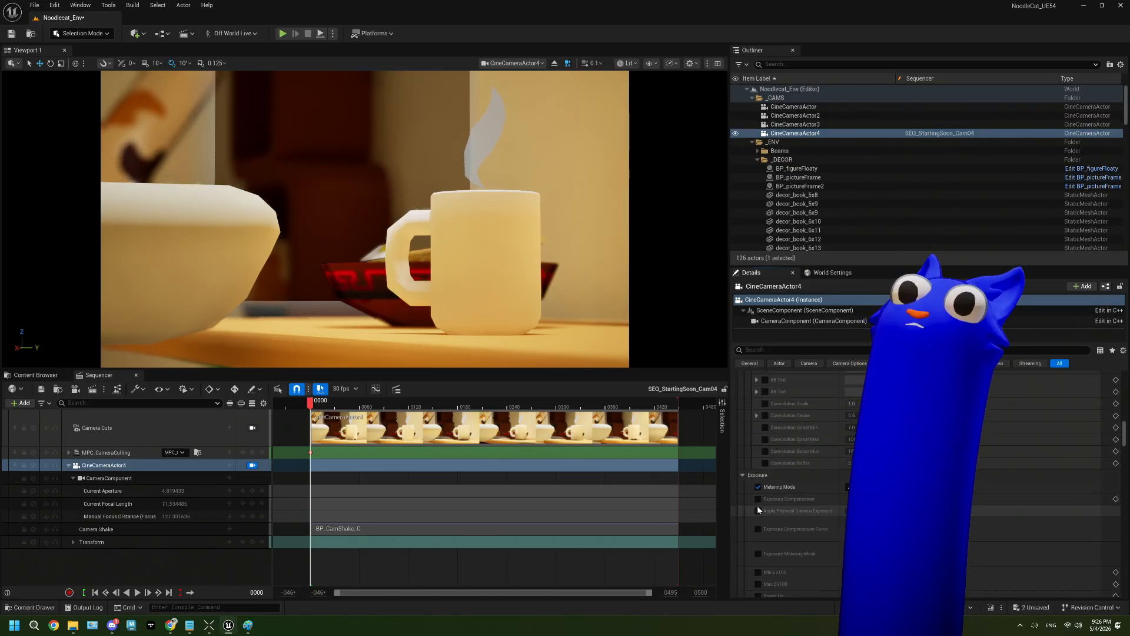
pyautogui.scroll(-2, 799, 491)
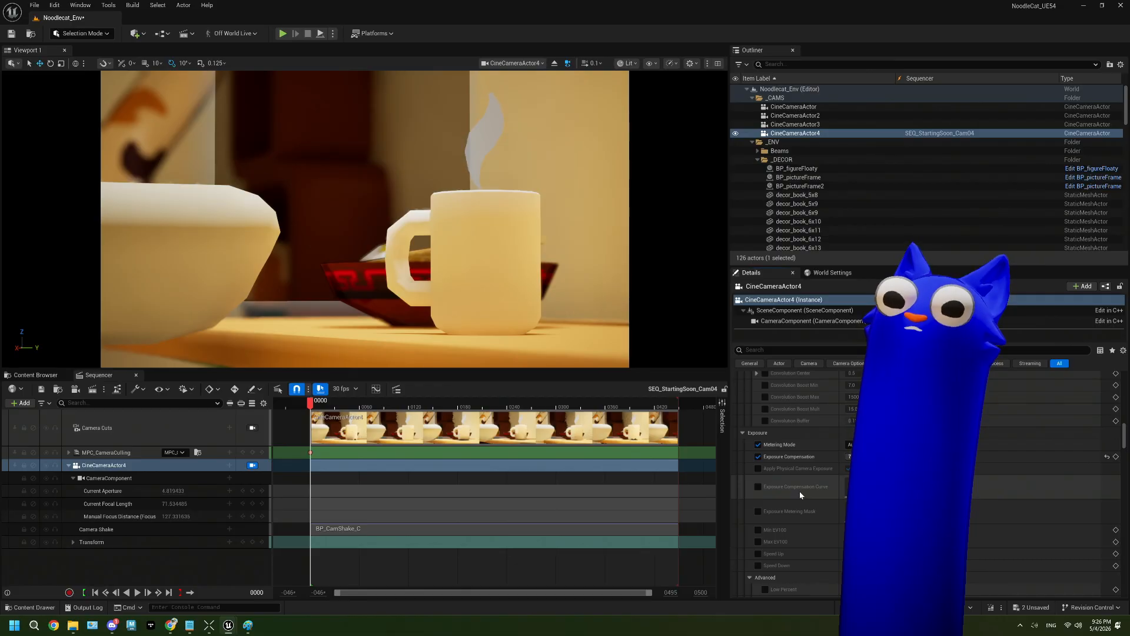
pyautogui.scroll(-1, 799, 491)
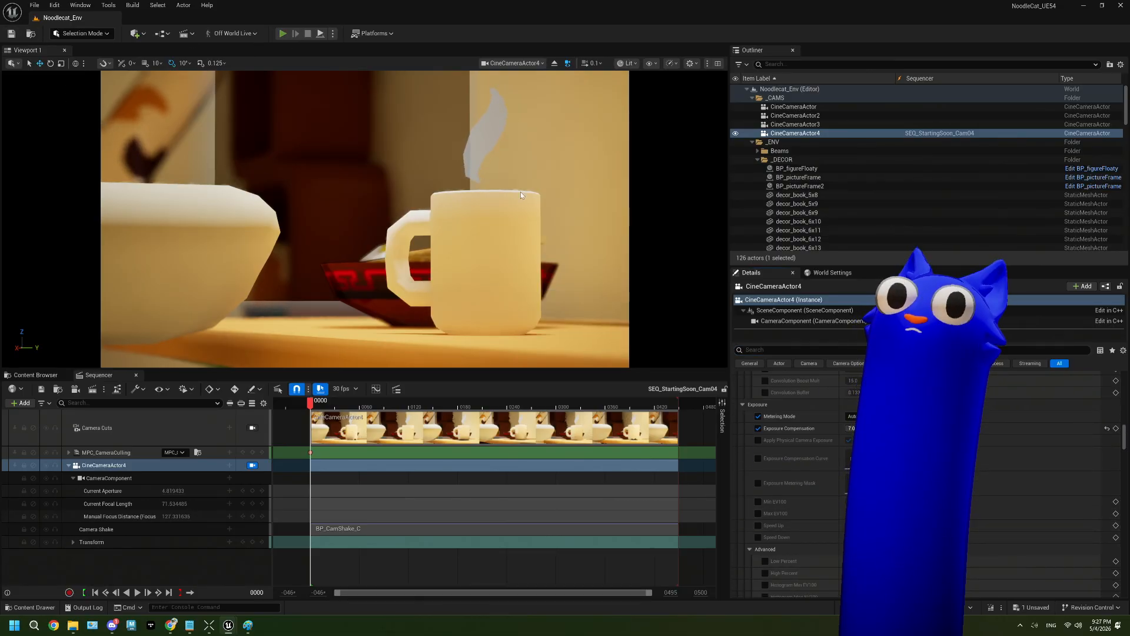
# Play the level in the editor to check the camera exposure, stop it and close the message log
pyautogui.hotkey('alt', 'p')
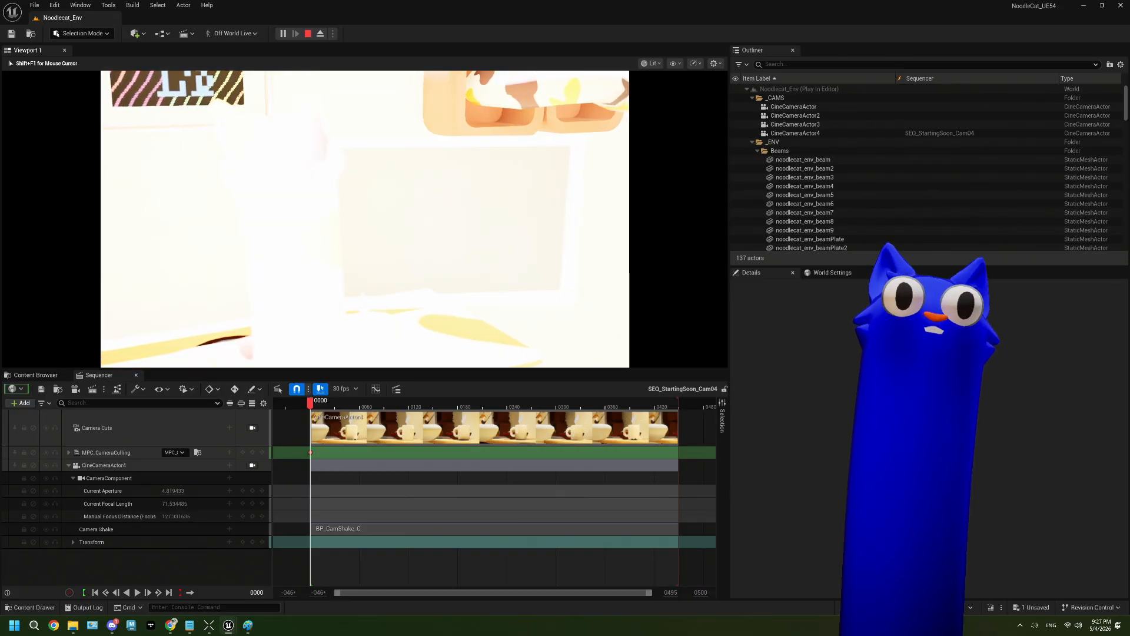
pyautogui.press('Escape')
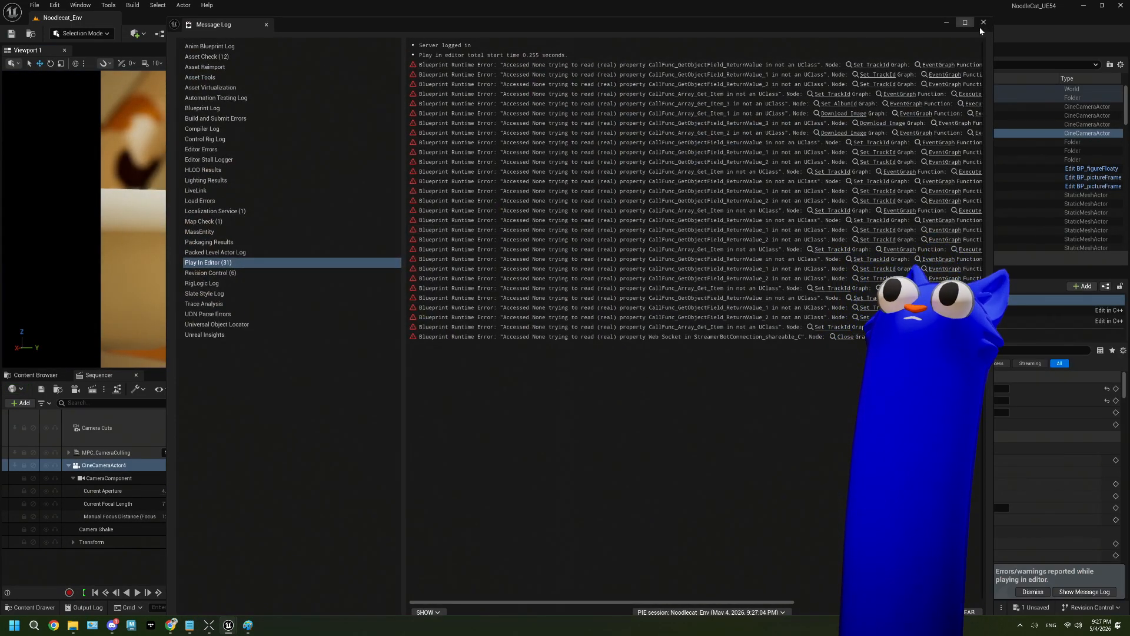
pyautogui.click(984, 23)
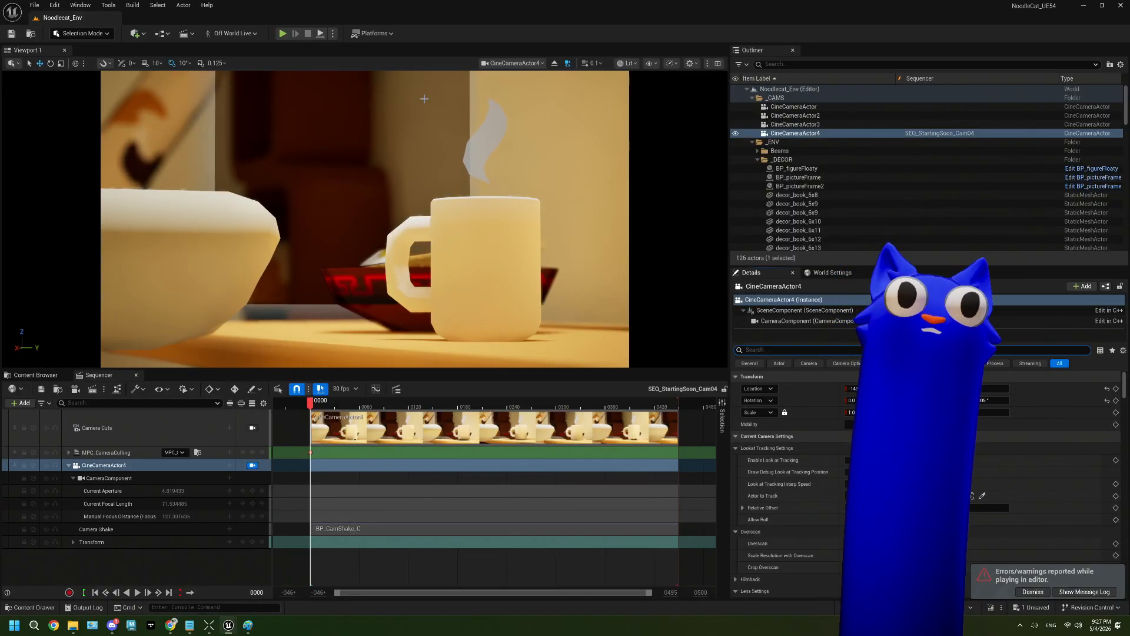
# Set the viewport exposure for CineCameraActor4 to use Game Settings
pyautogui.click(512, 63)
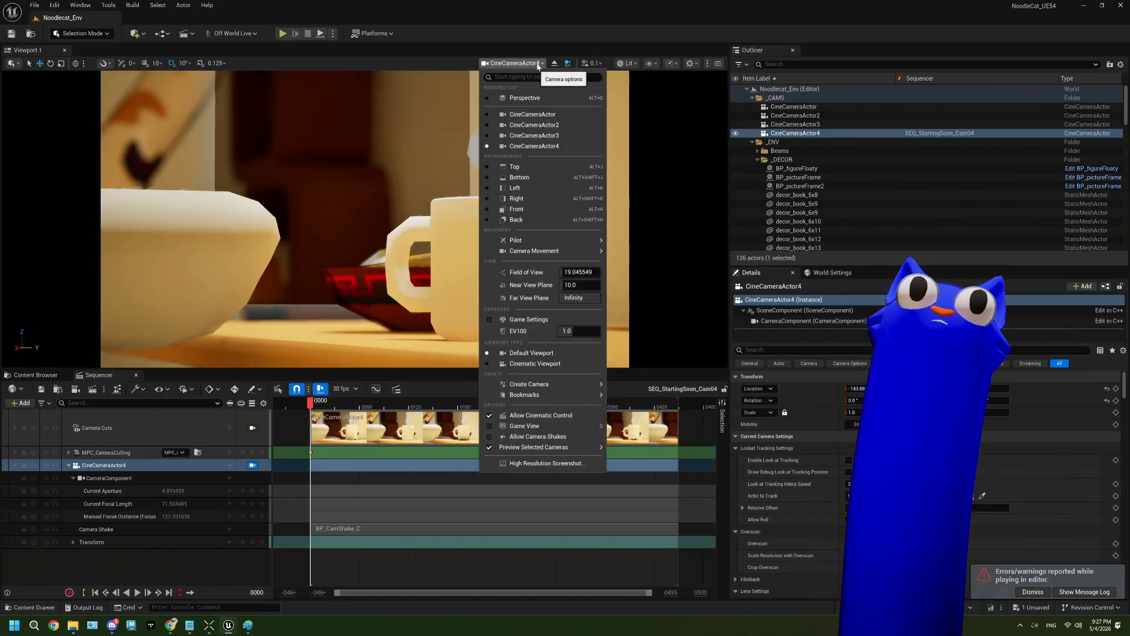
pyautogui.click(499, 321)
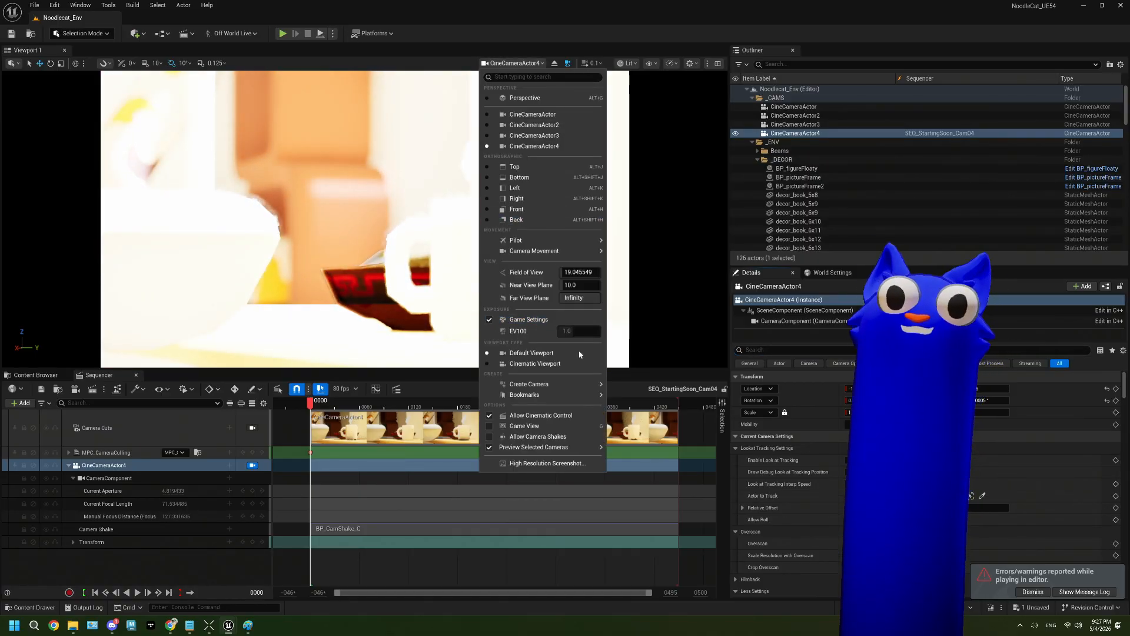
pyautogui.press('Escape')
# Lower the Exposure Compensation value of CineCameraActor4 and save the level
pyautogui.scroll(-15, 833, 488)
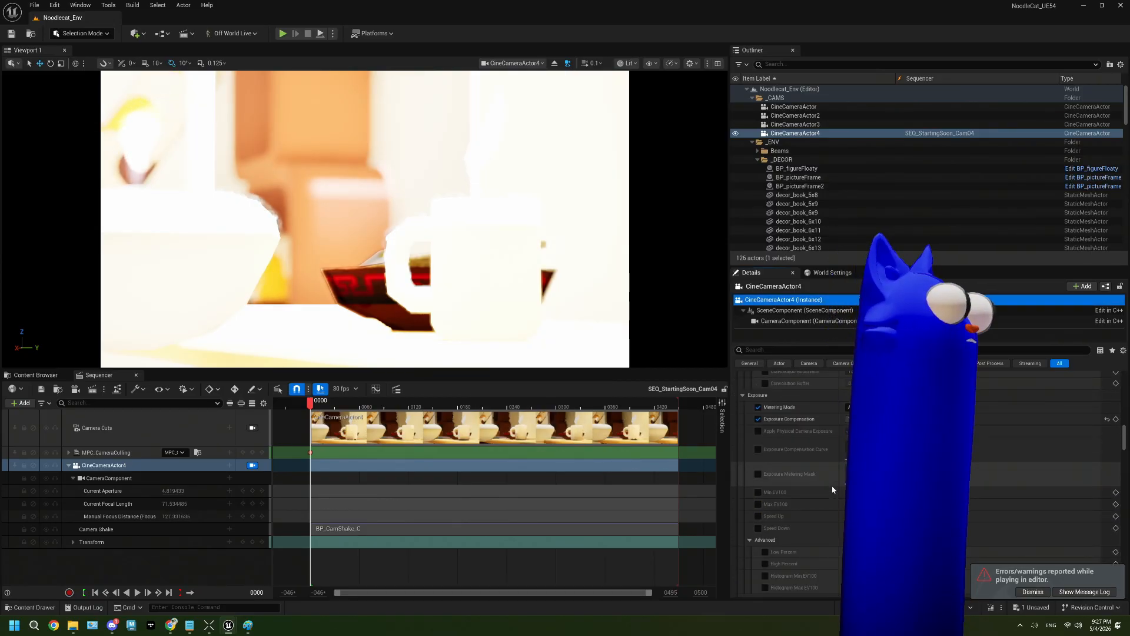
pyautogui.scroll(-10, 832, 489)
pyautogui.scroll(-15, 832, 490)
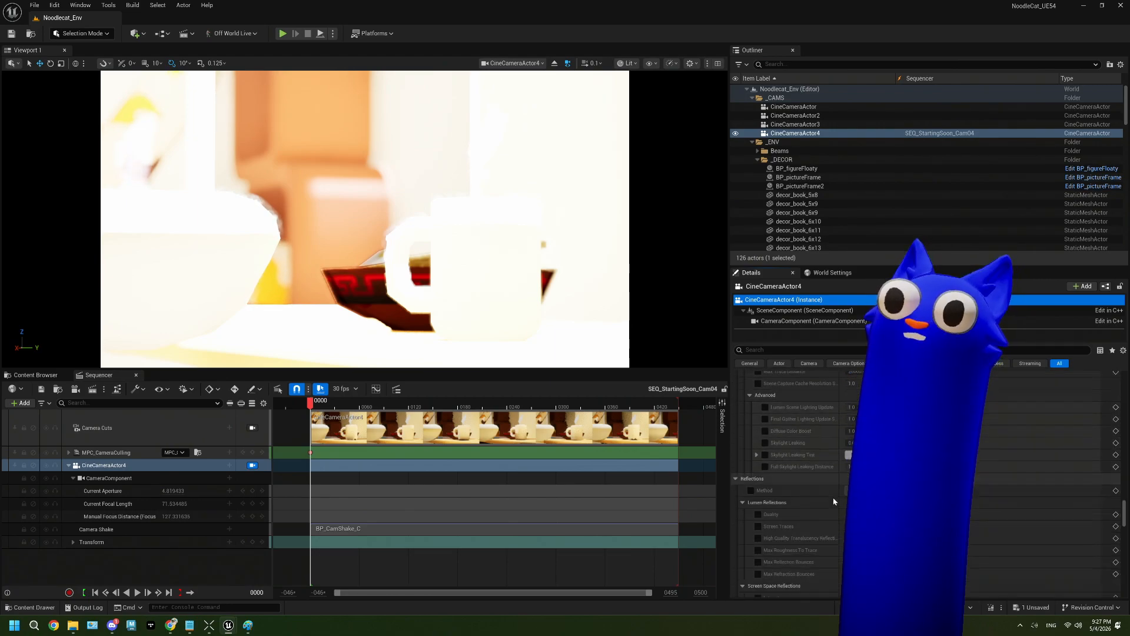
pyautogui.scroll(10, 834, 501)
pyautogui.scroll(8, 834, 501)
pyautogui.scroll(2, 833, 501)
pyautogui.moveTo(872, 463); pyautogui.dragTo(851, 463)
pyautogui.click(14, 35)
# Play the level to examine the exposure of the starting-soon camera shots, then stop the session
pyautogui.hotkey('alt', 'p')
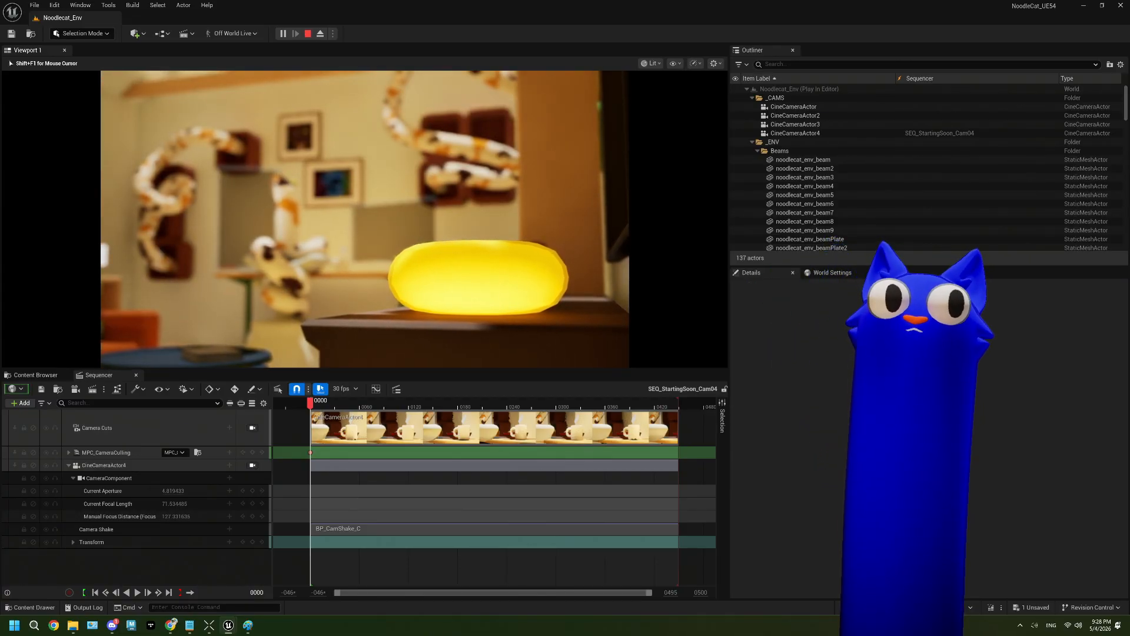
pyautogui.press('Escape')
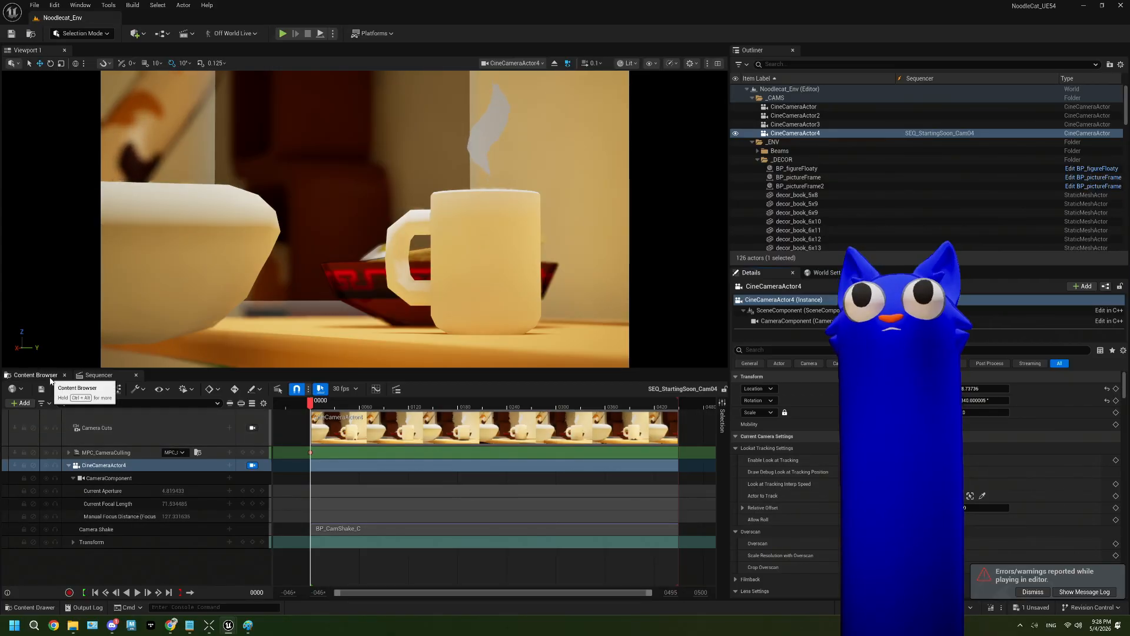
# Inspect the section properties of the BP_CamShake camera shake in the SEQ_StartingSoon_Cam04 sequence
pyautogui.click(346, 529)
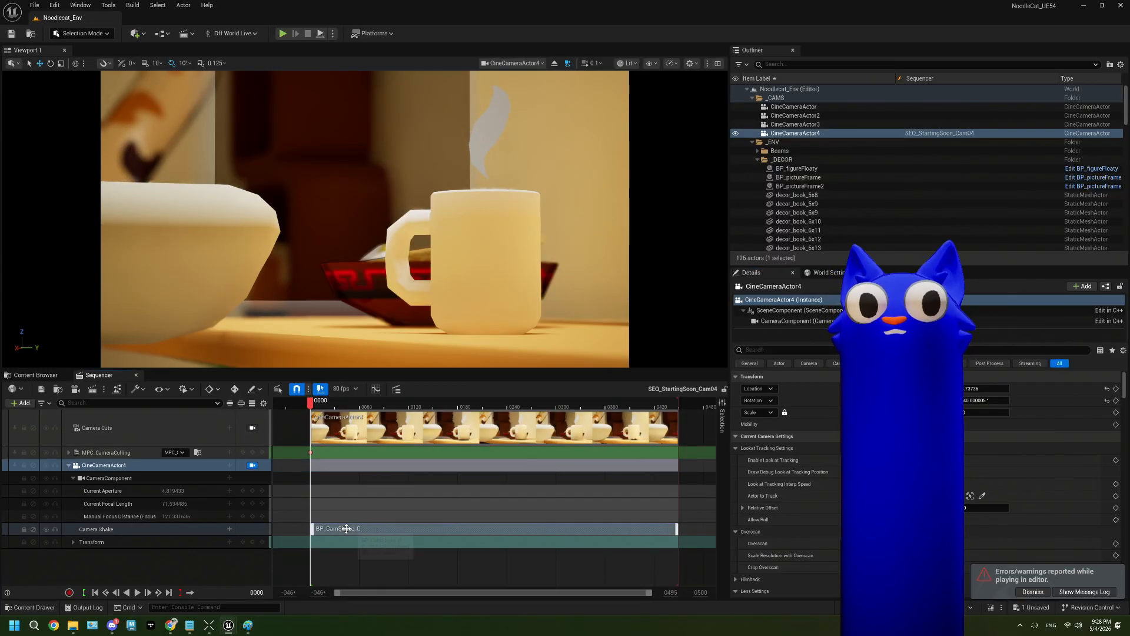
pyautogui.rightClick(346, 528)
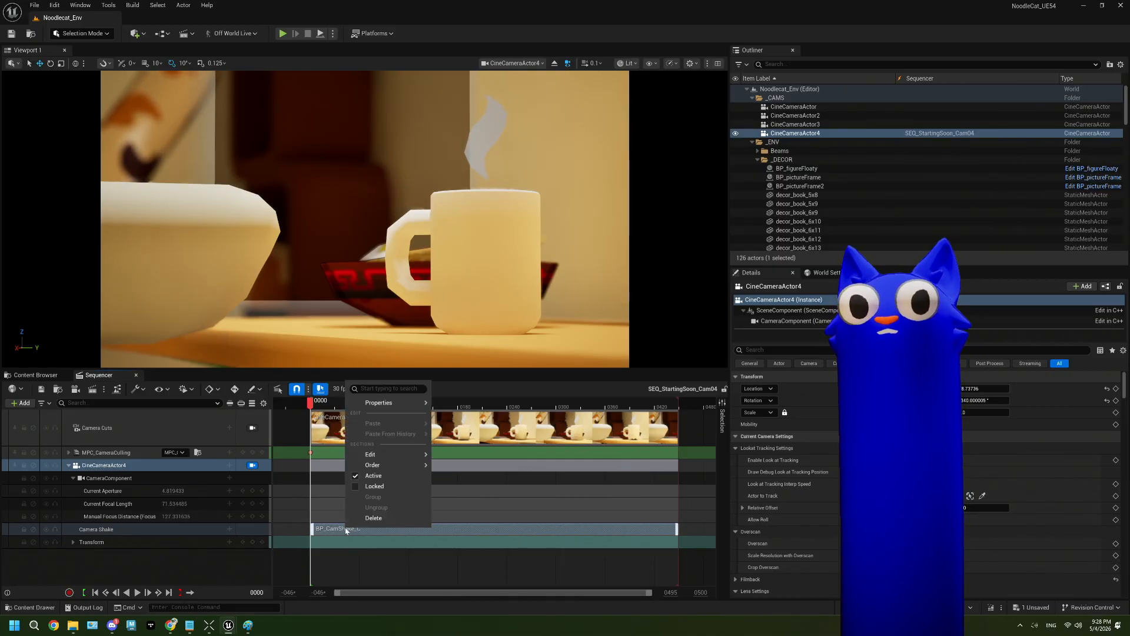
pyautogui.moveTo(403, 404)
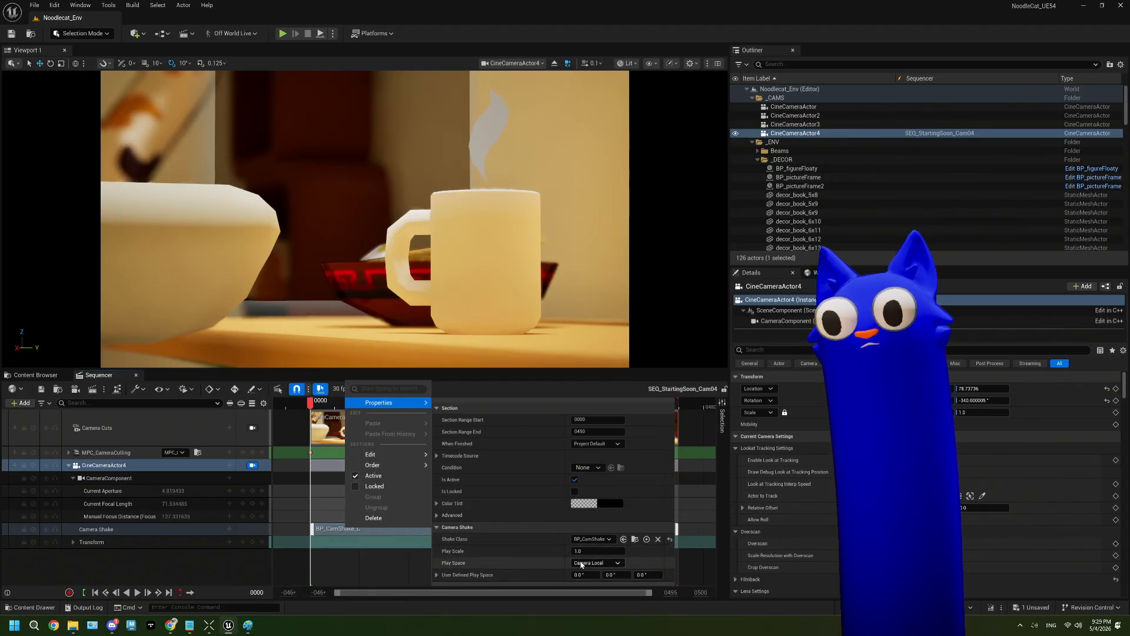
pyautogui.click(203, 569)
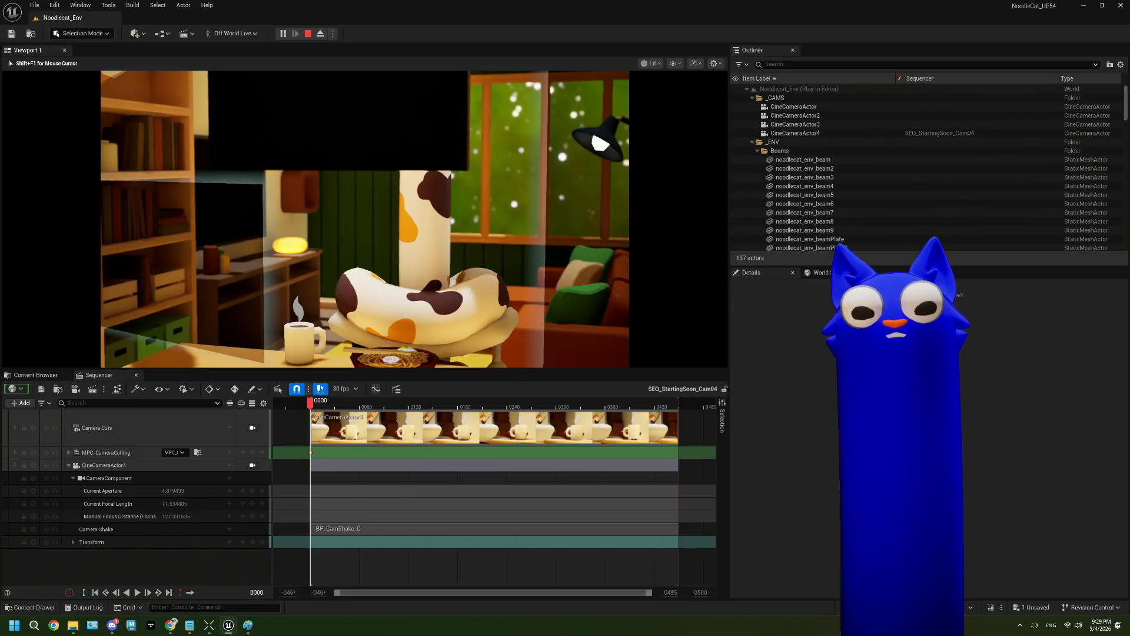
# Stop the running play session and close the message log
pyautogui.press('Escape')
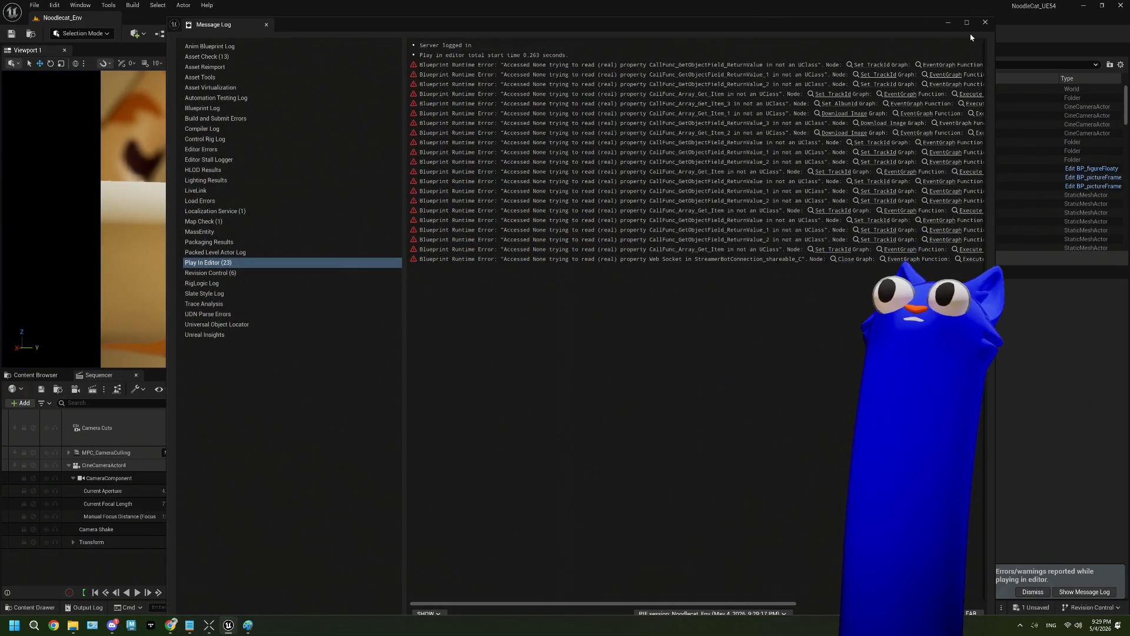
pyautogui.click(985, 23)
# Open BP_StartingSoonManager and insert a Branch between the ChangeCamSeq event and the Current Cam Seq setter
pyautogui.click(35, 375)
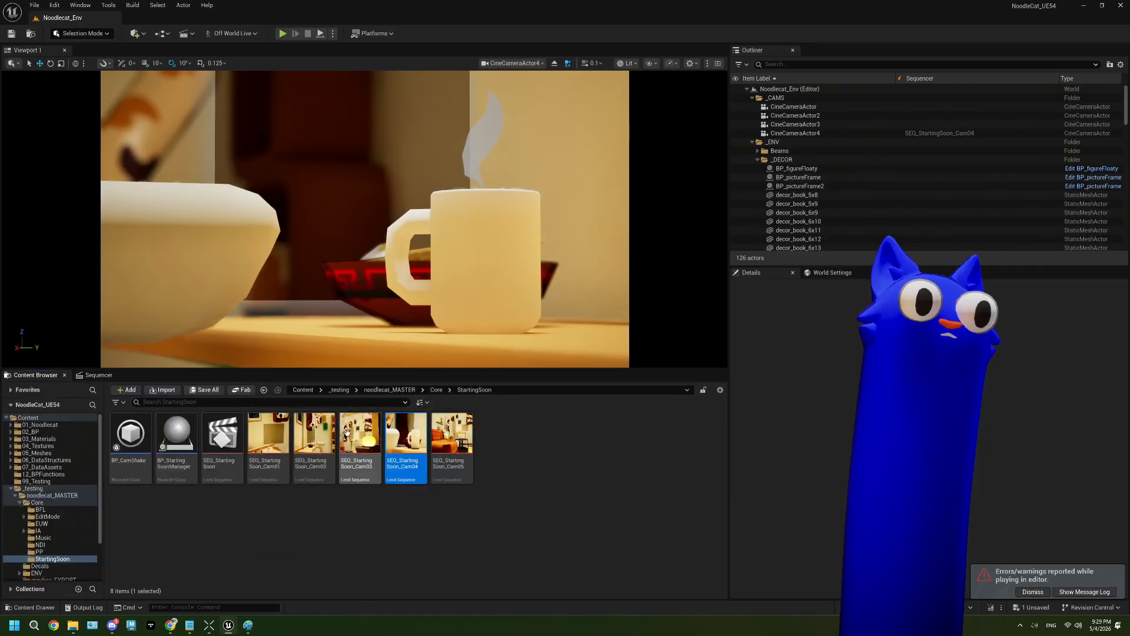
pyautogui.doubleClick(179, 442)
pyautogui.scroll(-2, 386, 305)
pyautogui.moveTo(412, 197); pyautogui.dragTo(494, 335, button='right')
pyautogui.scroll(3, 423, 315)
pyautogui.moveTo(575, 200); pyautogui.dragTo(268, 206)
pyautogui.moveTo(267, 206); pyautogui.dragTo(362, 206, button='right')
pyautogui.moveTo(362, 206); pyautogui.dragTo(604, 185)
pyautogui.moveTo(573, 202); pyautogui.dragTo(628, 192, button='right')
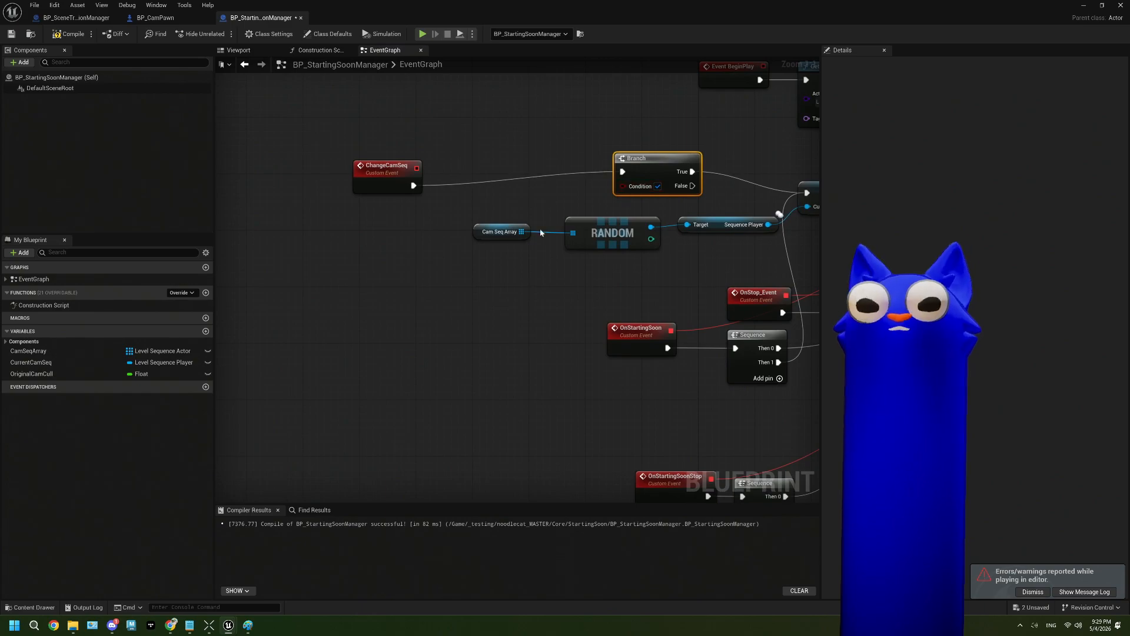
# Move the Cam Seq Array, Random and Sequence Player nodes further down and left, clear of the Branch
pyautogui.moveTo(462, 212); pyautogui.dragTo(620, 277)
pyautogui.moveTo(596, 250); pyautogui.dragTo(627, 263, button='right')
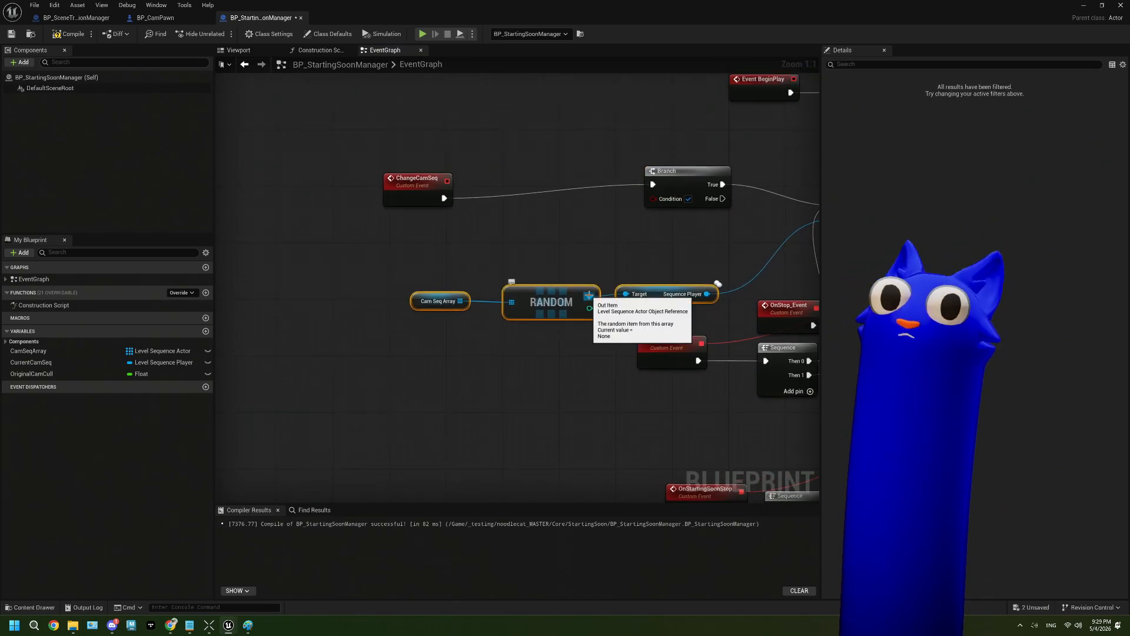
pyautogui.moveTo(711, 301); pyautogui.dragTo(638, 303, button='right')
# Add an Equal node comparing the random Sequence Player with the CurrentCamSeq variable, and connect its result to the Branch condition
pyautogui.moveTo(634, 296); pyautogui.dragTo(474, 257)
pyautogui.write('equal')
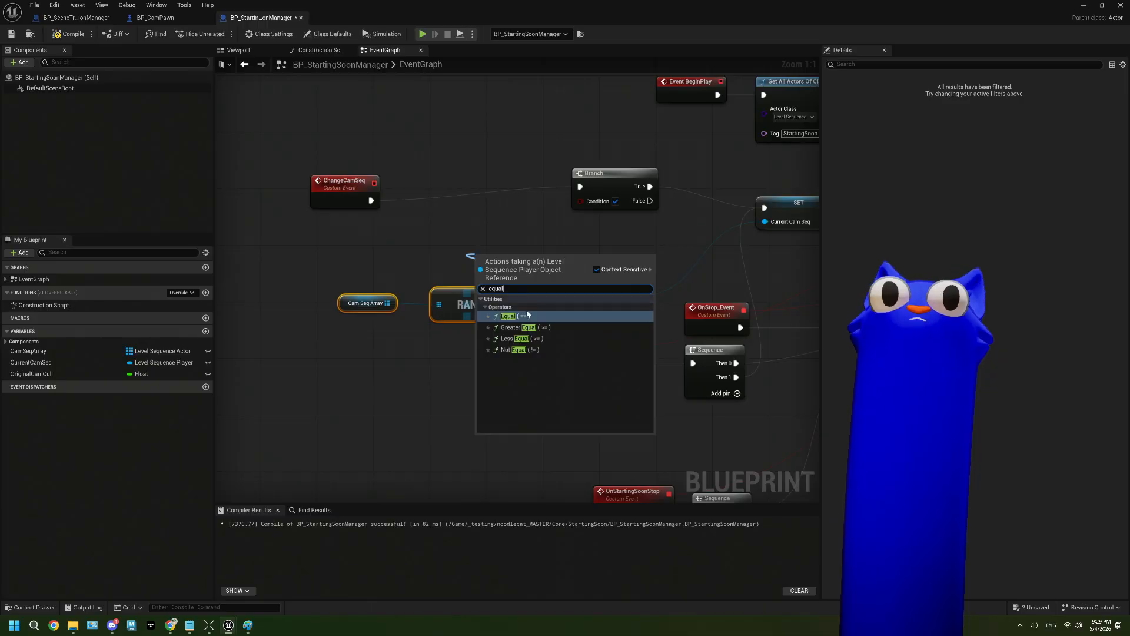
pyautogui.press('Return')
pyautogui.moveTo(516, 265); pyautogui.dragTo(580, 201)
pyautogui.moveTo(30, 362); pyautogui.dragTo(440, 254)
pyautogui.click(376, 266)
# Reroute the setter's execution link to the Branch's False output, and loop True back to the Branch input through two aligned reroute nodes
pyautogui.moveTo(602, 232); pyautogui.dragTo(473, 228, button='right')
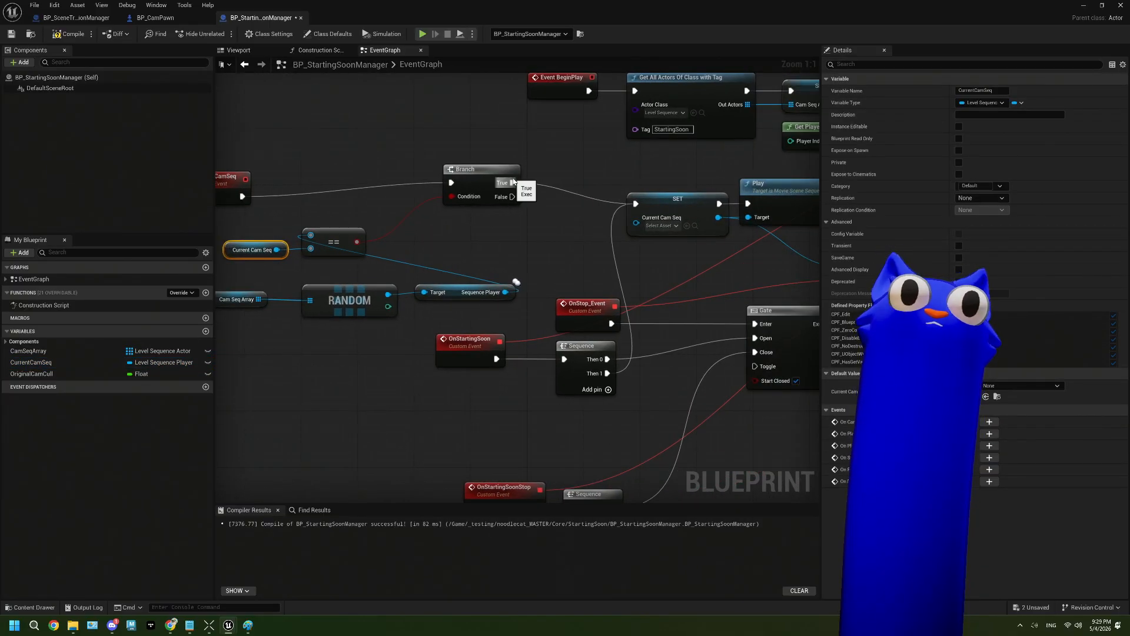
pyautogui.keyDown('ctrl'); pyautogui.moveTo(513, 182); pyautogui.dragTo(455, 185); pyautogui.keyUp('ctrl')
pyautogui.press('r')
pyautogui.press('r')
pyautogui.moveTo(586, 163); pyautogui.dragTo(458, 156)
pyautogui.click(544, 161)
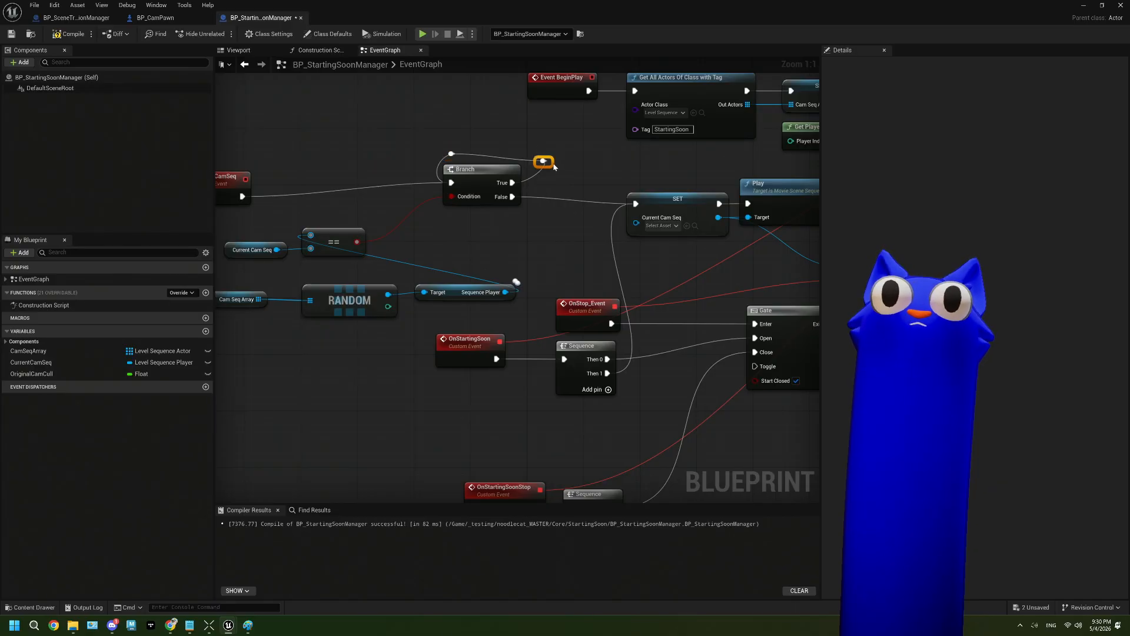
pyautogui.moveTo(546, 163); pyautogui.dragTo(529, 159)
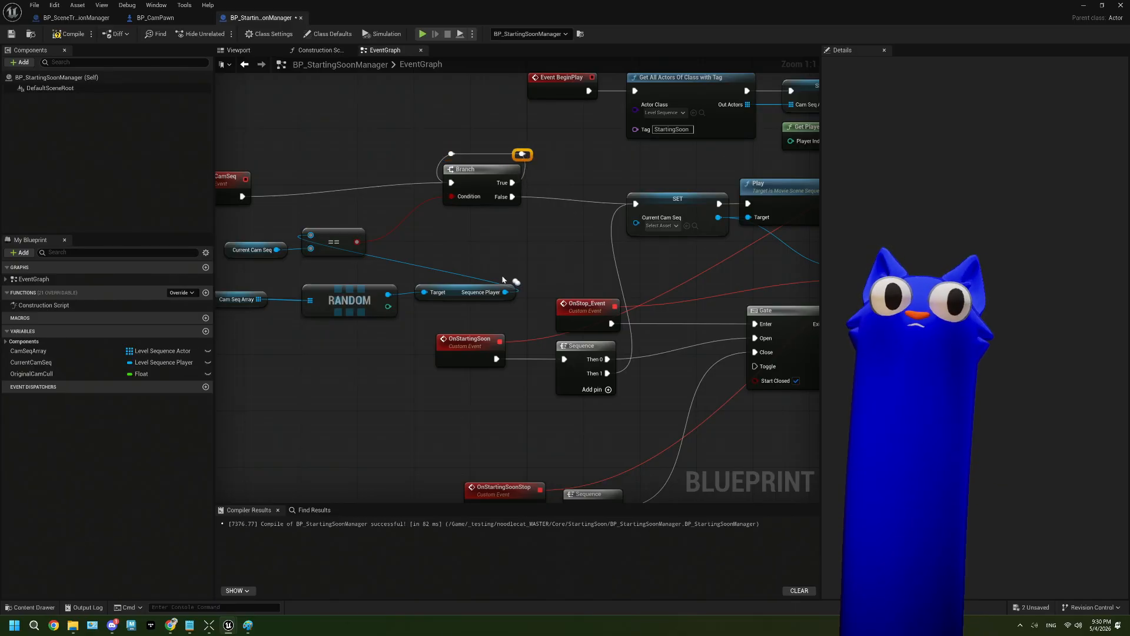
# Connect the Sequence Player output to the setter's Current Cam Seq input, then compile and save the blueprint
pyautogui.moveTo(505, 292); pyautogui.dragTo(636, 217)
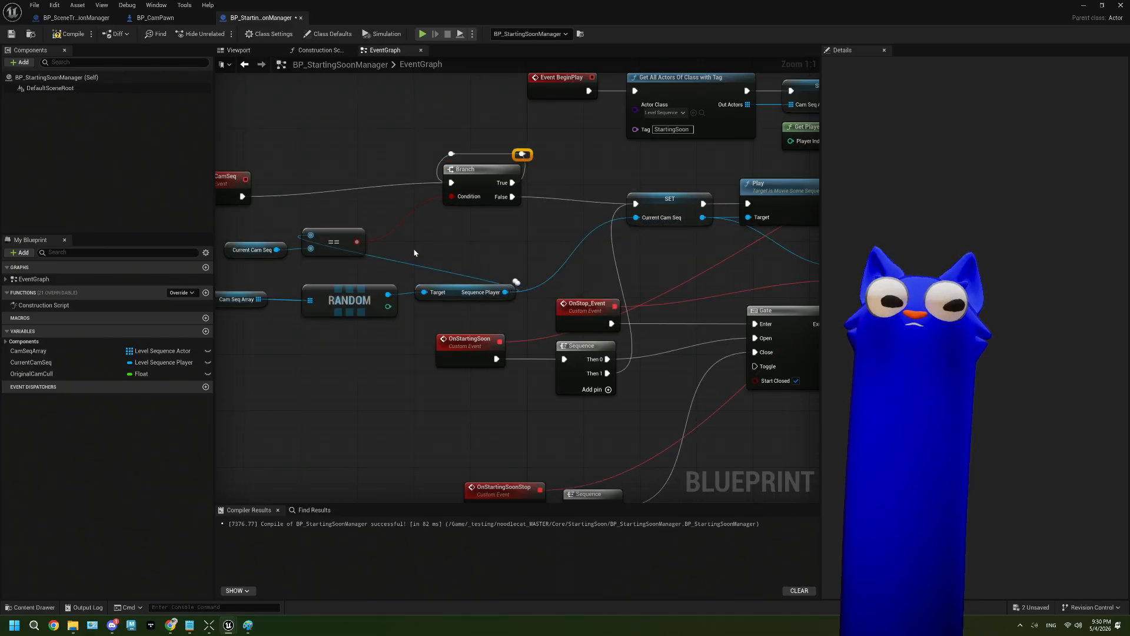
pyautogui.moveTo(419, 253); pyautogui.dragTo(469, 240, button='right')
pyautogui.click(70, 33)
pyautogui.click(11, 34)
pyautogui.moveTo(560, 241); pyautogui.dragTo(526, 239, button='right')
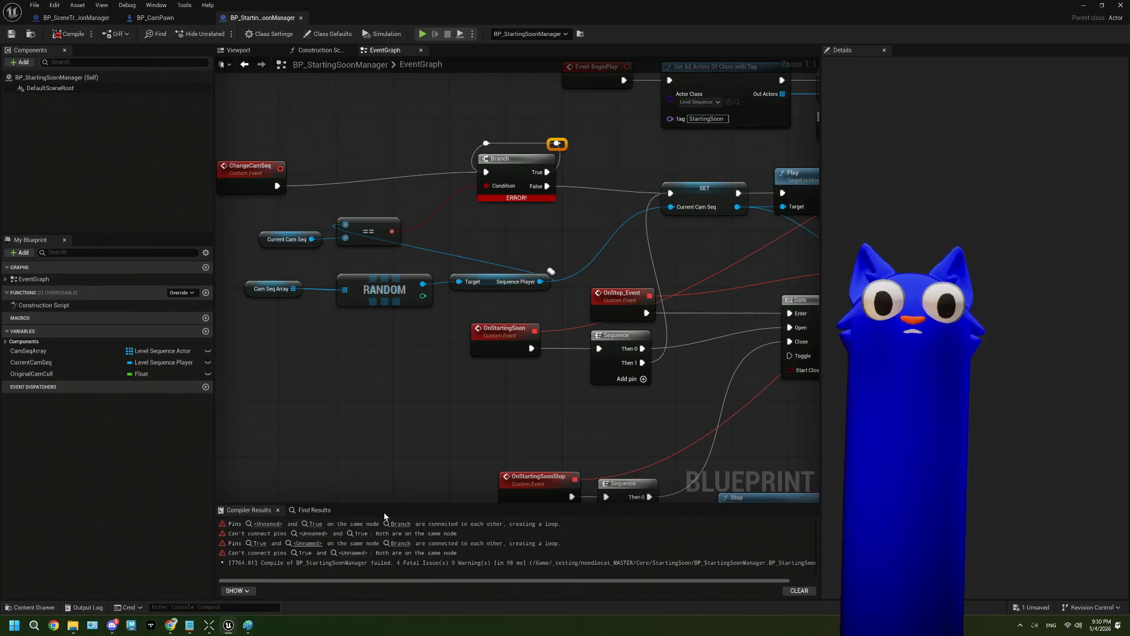
# Locate the Branch named in the compile error and delete the two reroute nodes looping its True output back
pyautogui.click(393, 524)
pyautogui.moveTo(469, 215); pyautogui.dragTo(524, 224)
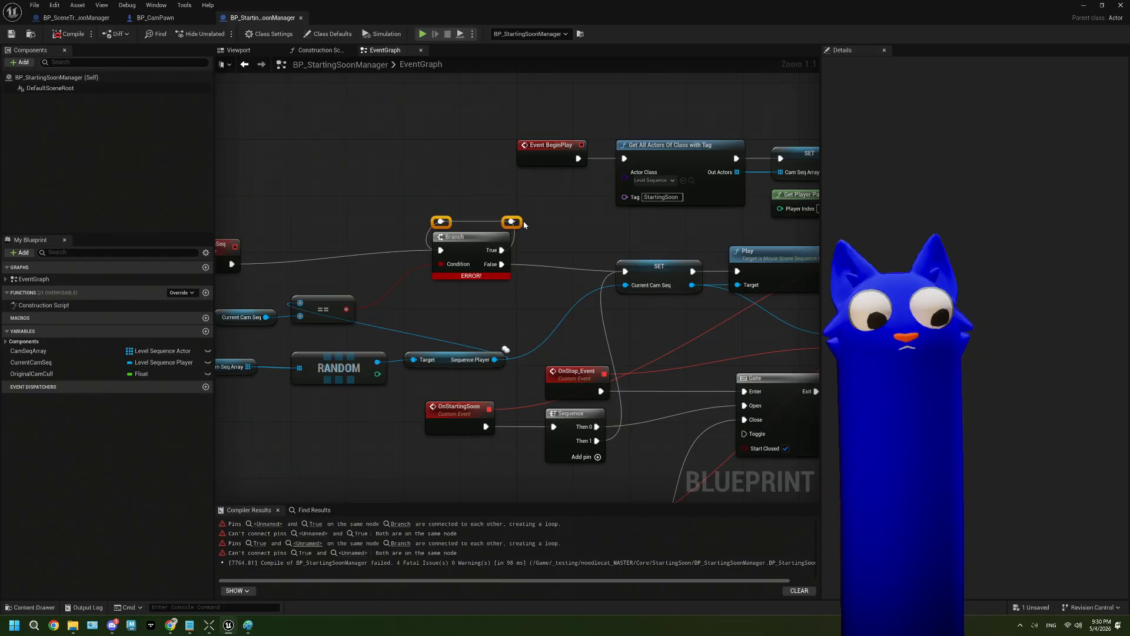
pyautogui.press('Delete')
pyautogui.moveTo(512, 303); pyautogui.dragTo(574, 280, button='right')
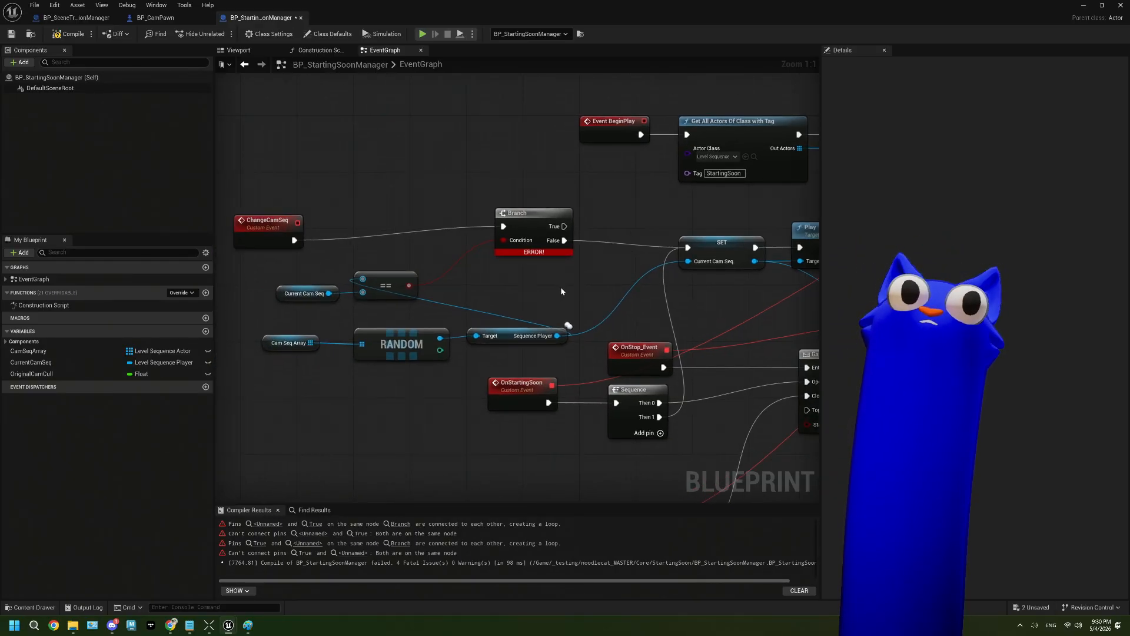
pyautogui.moveTo(563, 288); pyautogui.dragTo(552, 274, button='right')
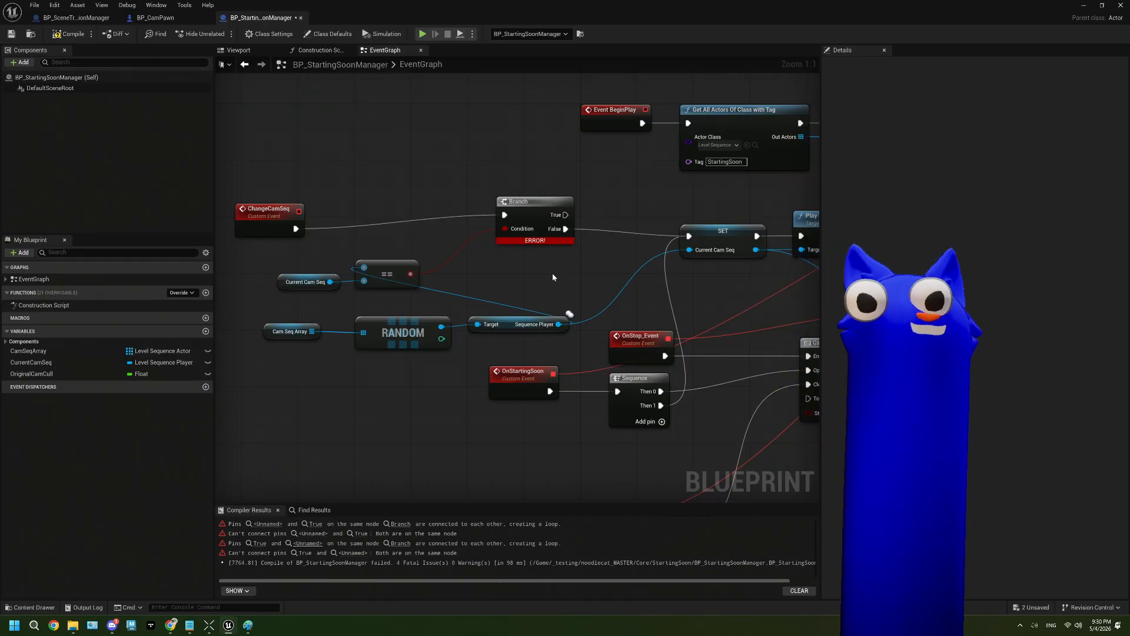
pyautogui.moveTo(524, 248); pyautogui.dragTo(478, 234, button='right')
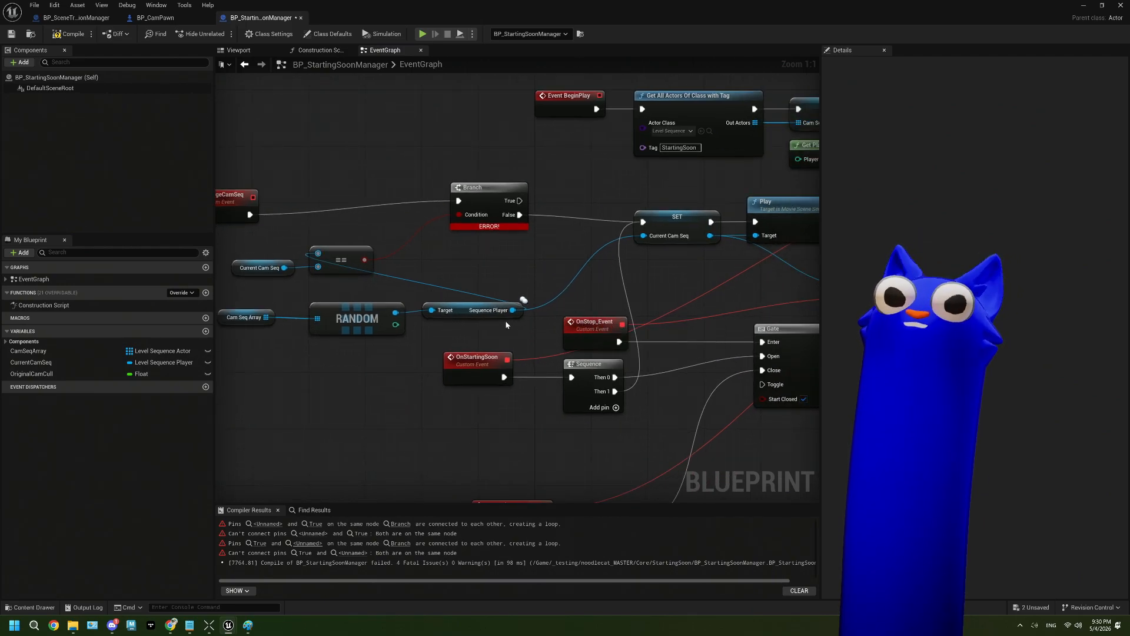
pyautogui.moveTo(408, 294); pyautogui.dragTo(441, 298, button='right')
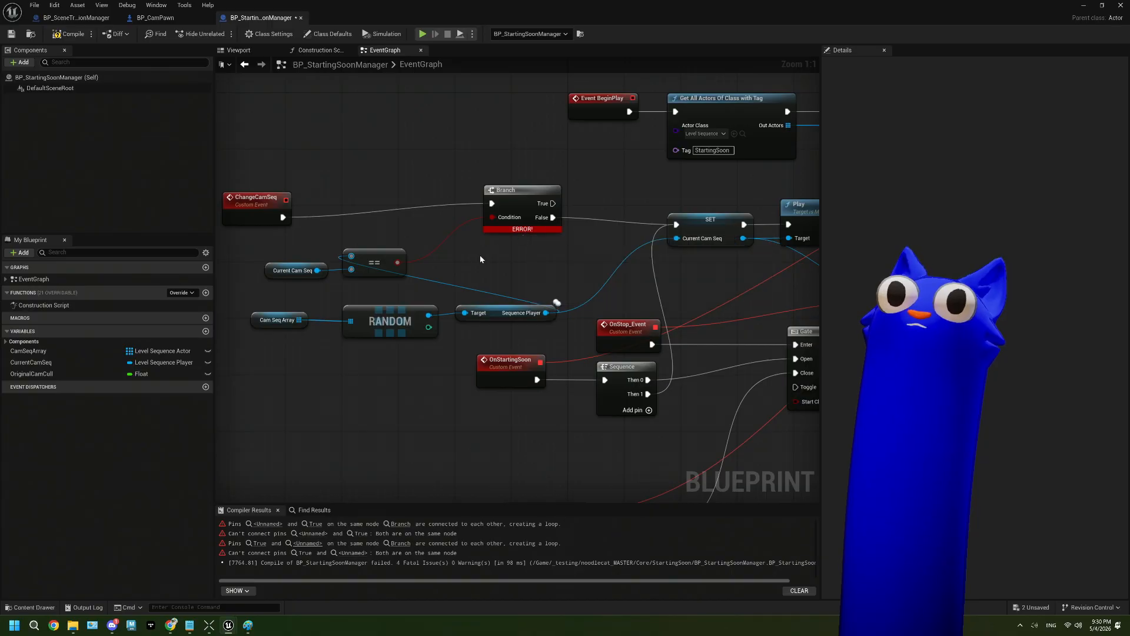
pyautogui.moveTo(481, 259); pyautogui.dragTo(499, 254, button='right')
pyautogui.moveTo(570, 198); pyautogui.dragTo(642, 180)
pyautogui.write('dela')
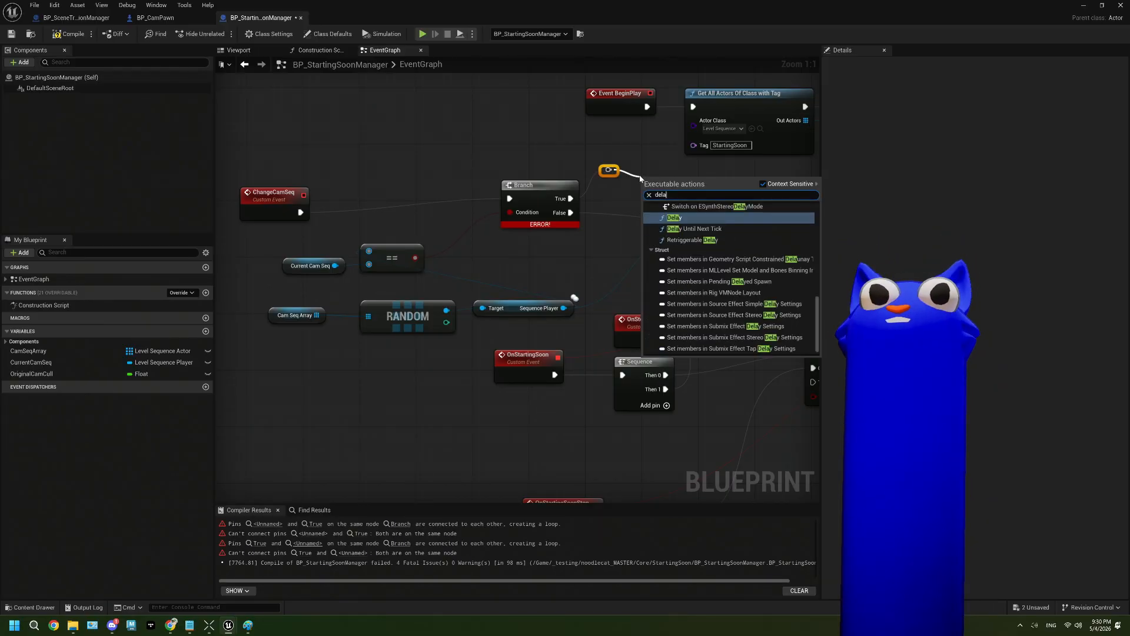
pyautogui.press('Escape')
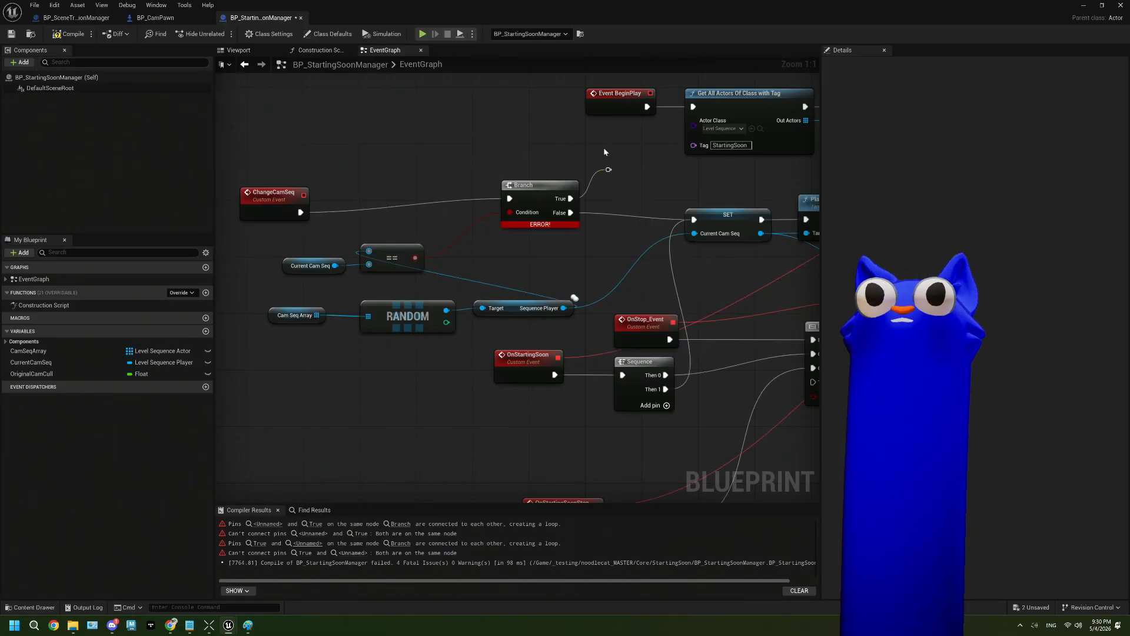
pyautogui.press('Delete')
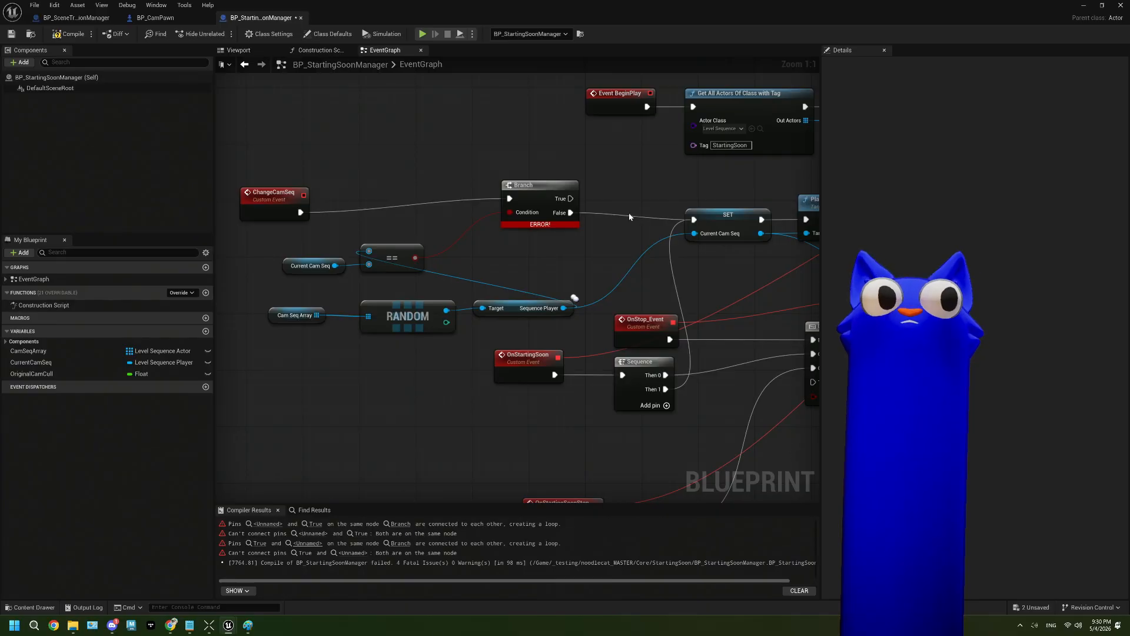
# Reposition the extra connection leaving the setter's Current Cam Seq output beside the Play node
pyautogui.moveTo(508, 257); pyautogui.dragTo(529, 255, button='right')
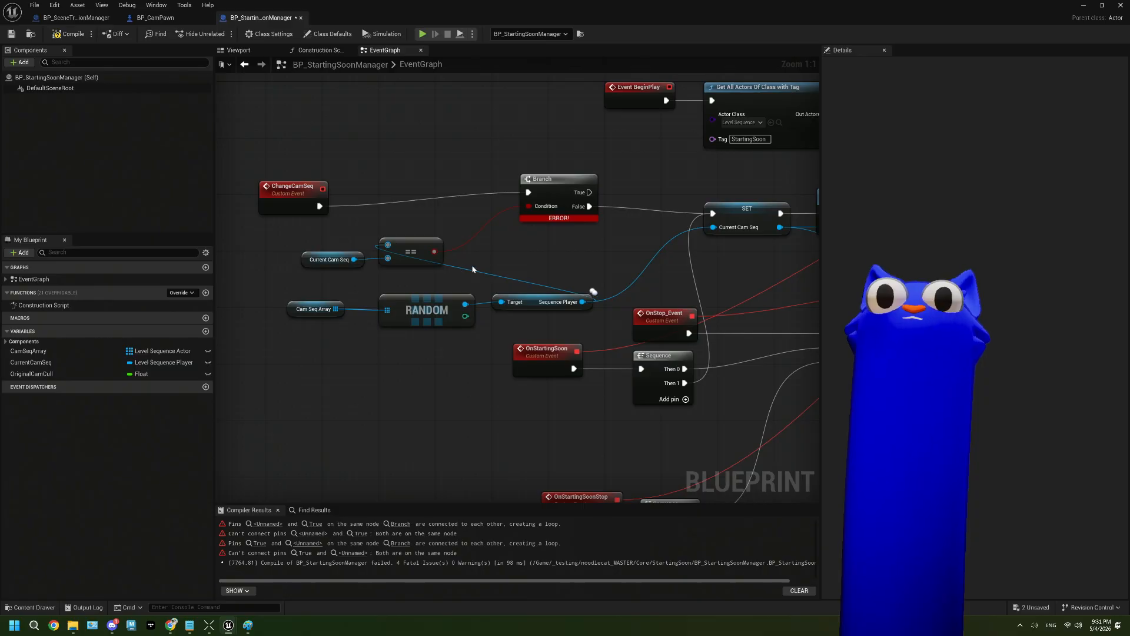
pyautogui.moveTo(501, 263); pyautogui.dragTo(483, 255, button='right')
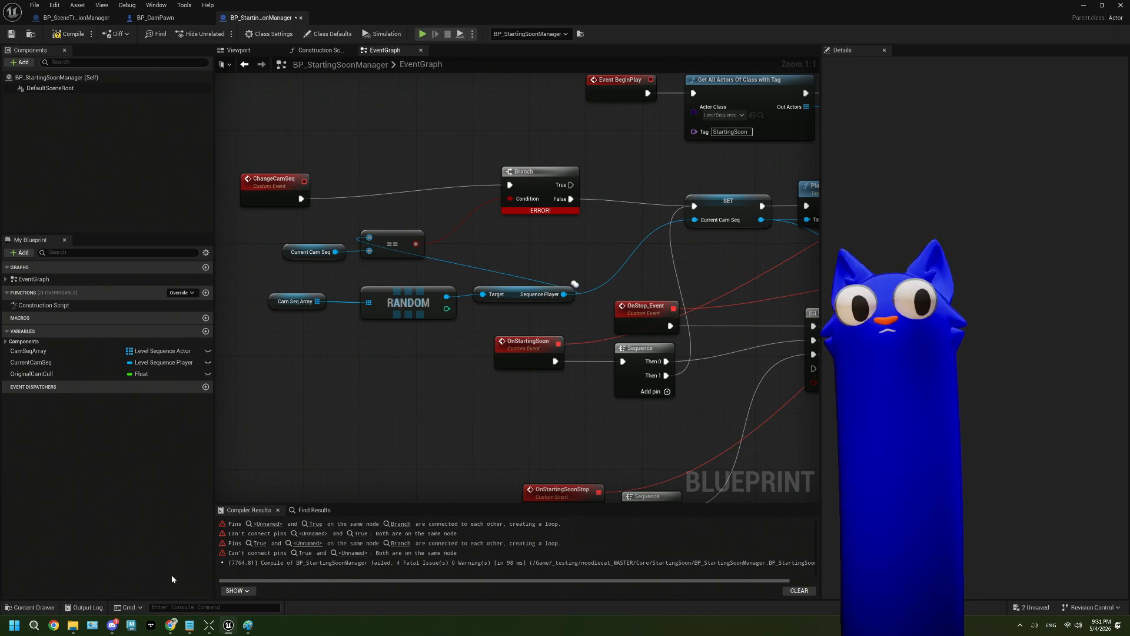
pyautogui.moveTo(556, 215); pyautogui.dragTo(540, 242, button='right')
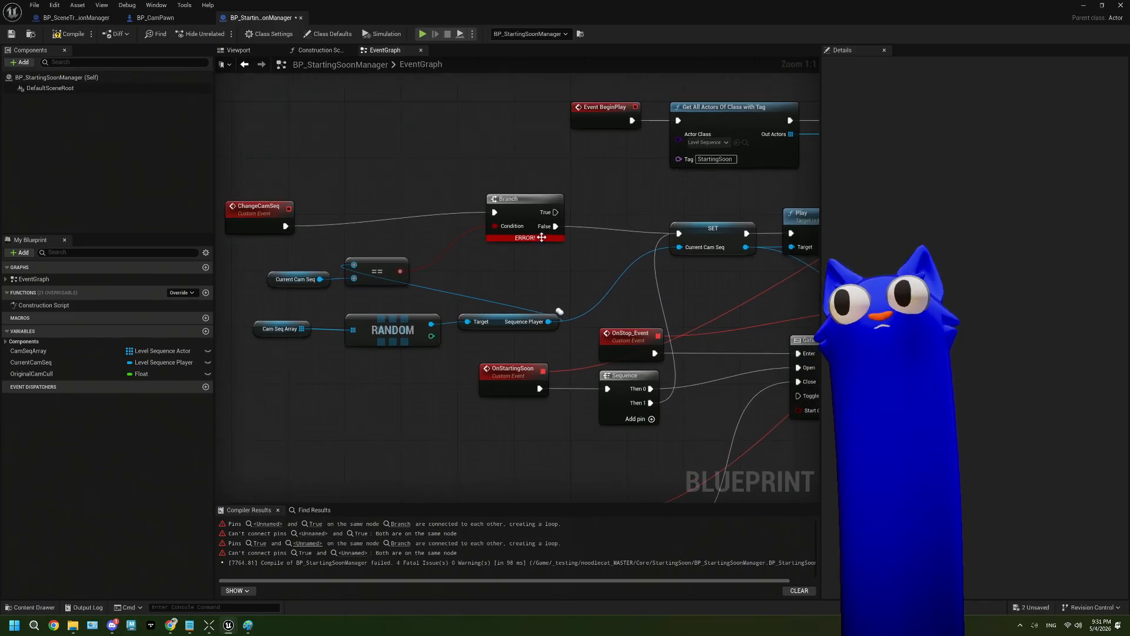
pyautogui.moveTo(581, 290); pyautogui.dragTo(465, 270, button='right')
pyautogui.moveTo(742, 246); pyautogui.dragTo(774, 197)
pyautogui.moveTo(442, 271); pyautogui.dragTo(615, 264, button='right')
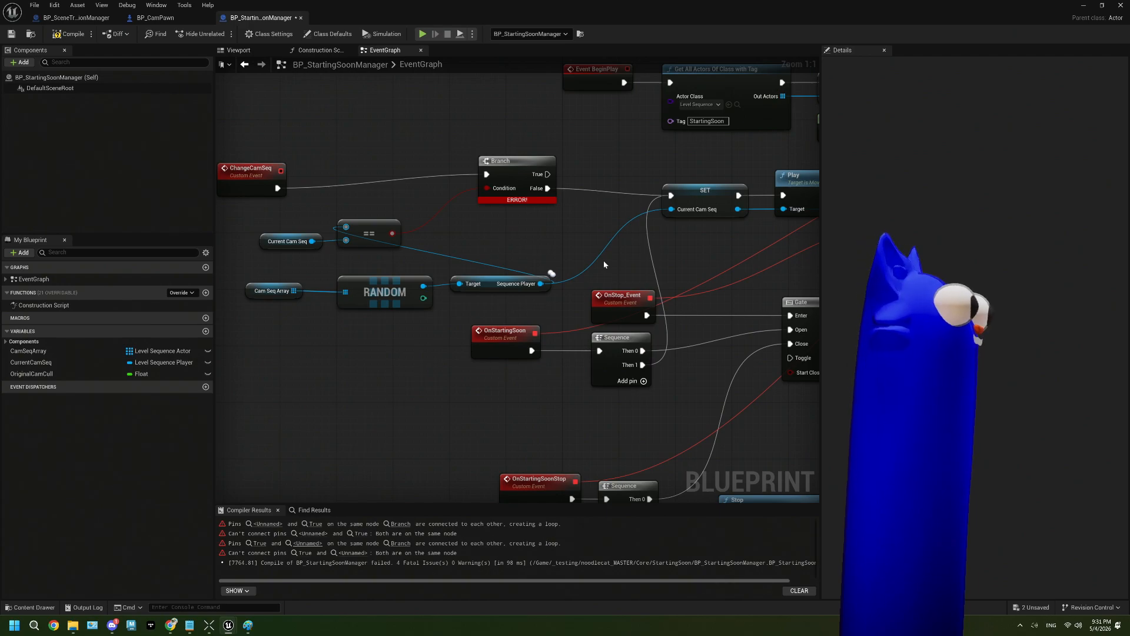
# Read the error details attached to the Branch node in the ChangeCamSeq chain
pyautogui.moveTo(547, 245); pyautogui.dragTo(545, 272, button='right')
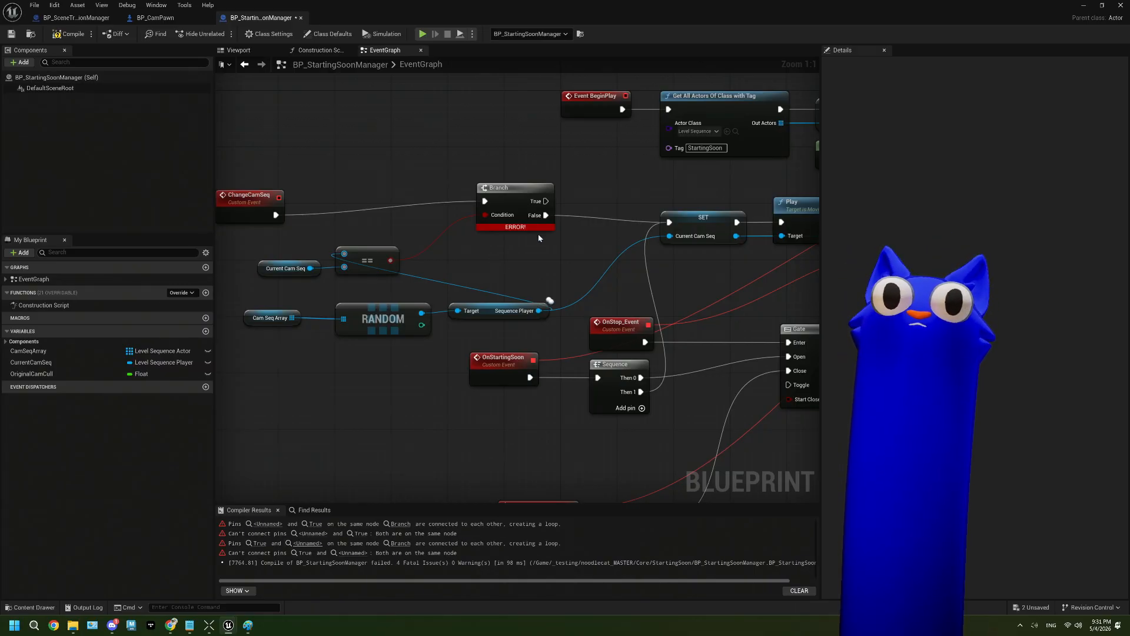
pyautogui.moveTo(541, 230)
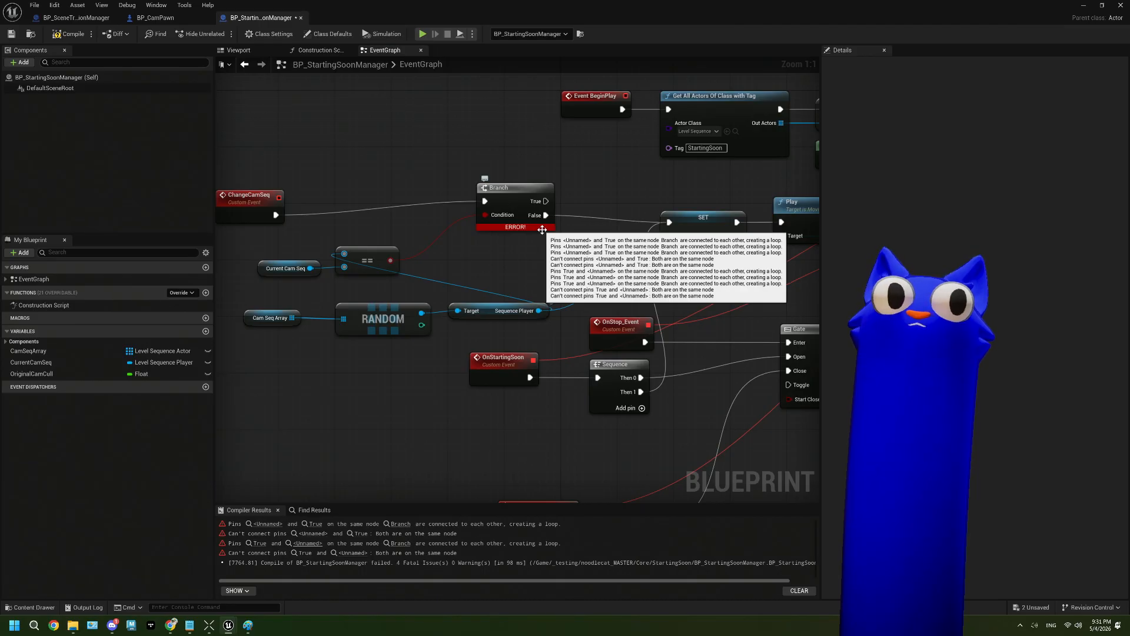
pyautogui.moveTo(528, 268); pyautogui.dragTo(548, 267, button='right')
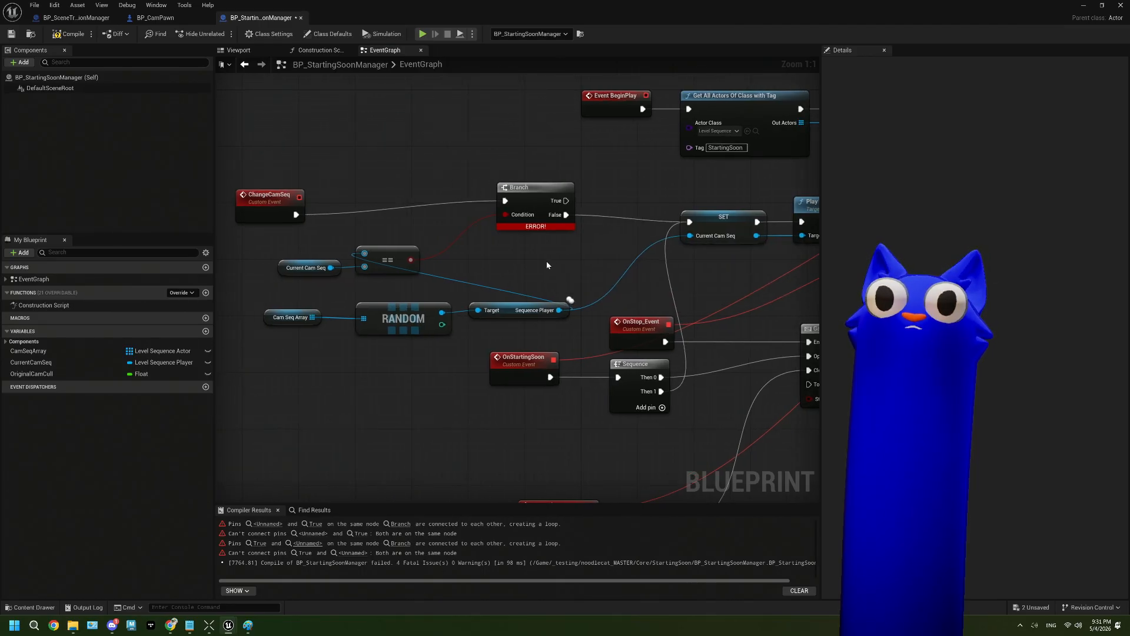
# Switch to Chrome and search the web for "ue5 get random array index dont repeat"
pyautogui.click(170, 625)
pyautogui.click(403, 53)
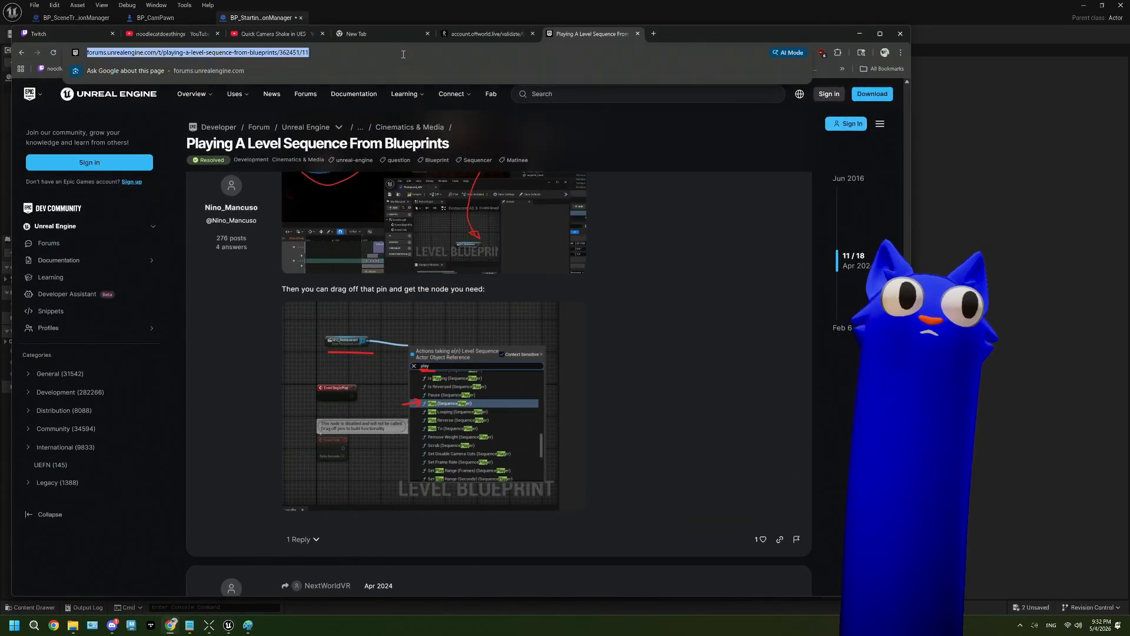
pyautogui.write('ue5')
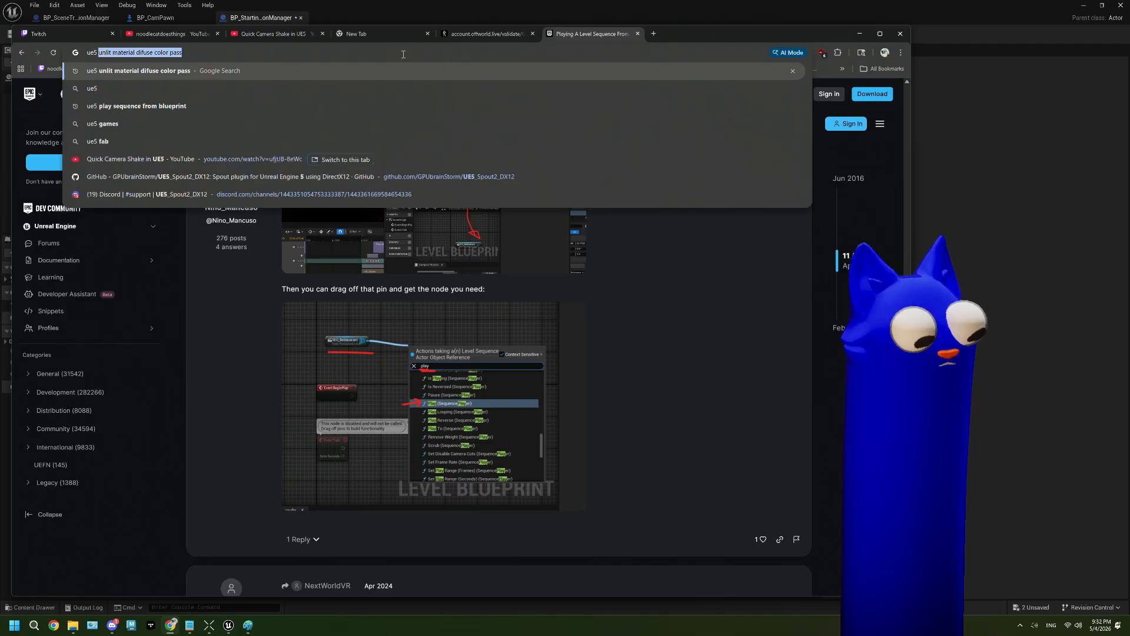
pyautogui.write(' get ran')
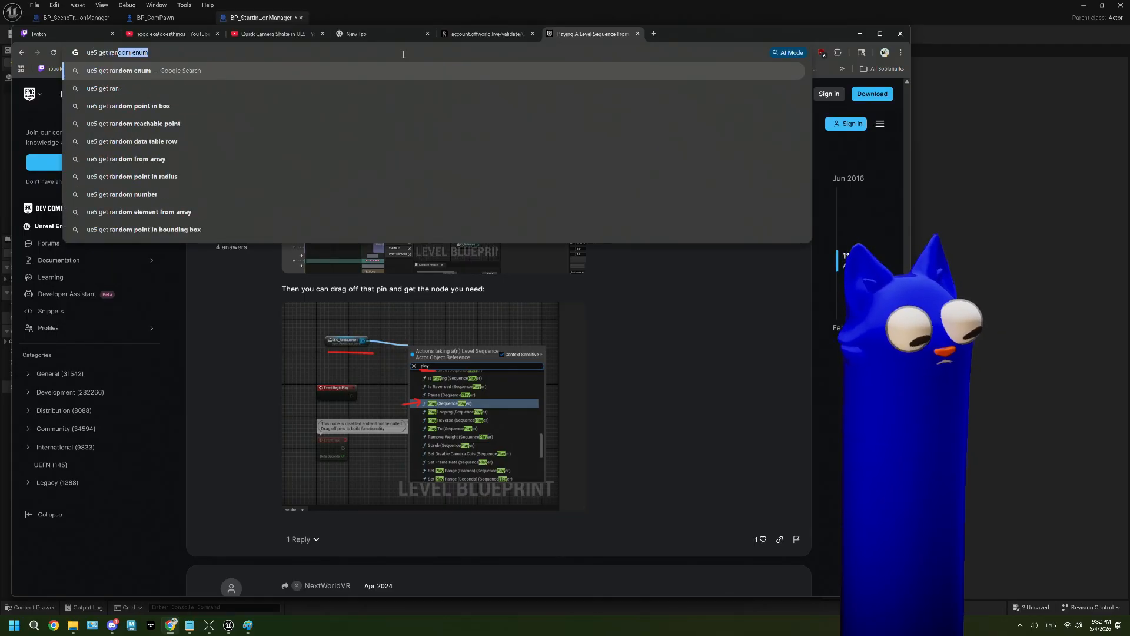
pyautogui.write('dom ae')
pyautogui.press('BackSpace')
pyautogui.press('BackSpace')
pyautogui.write('ae')
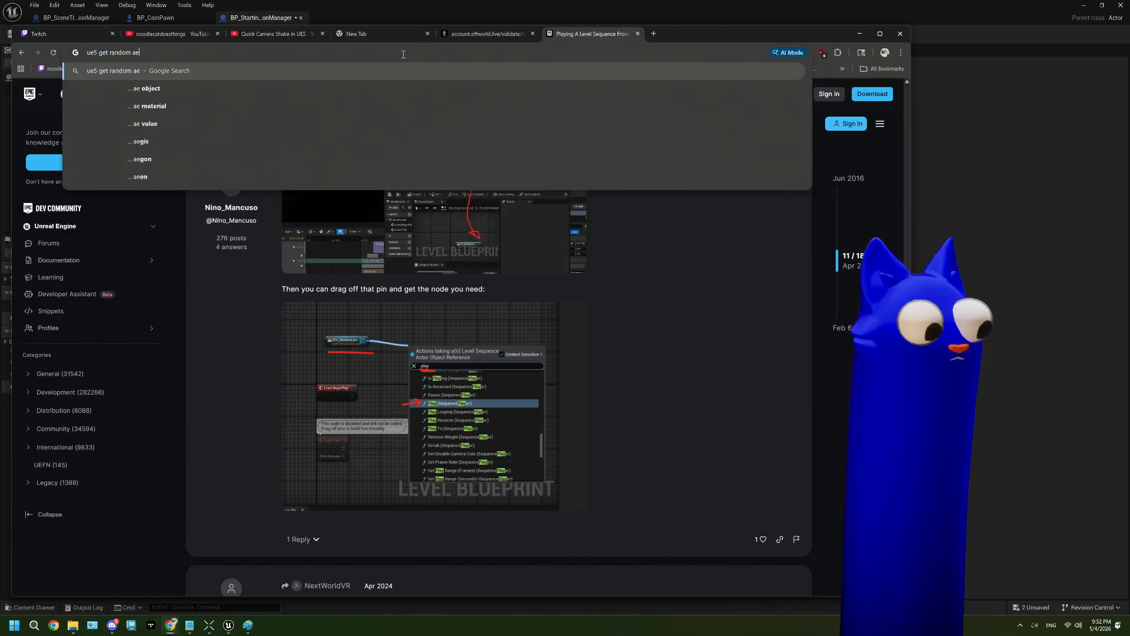
pyautogui.press('BackSpace')
pyautogui.write('rrauy')
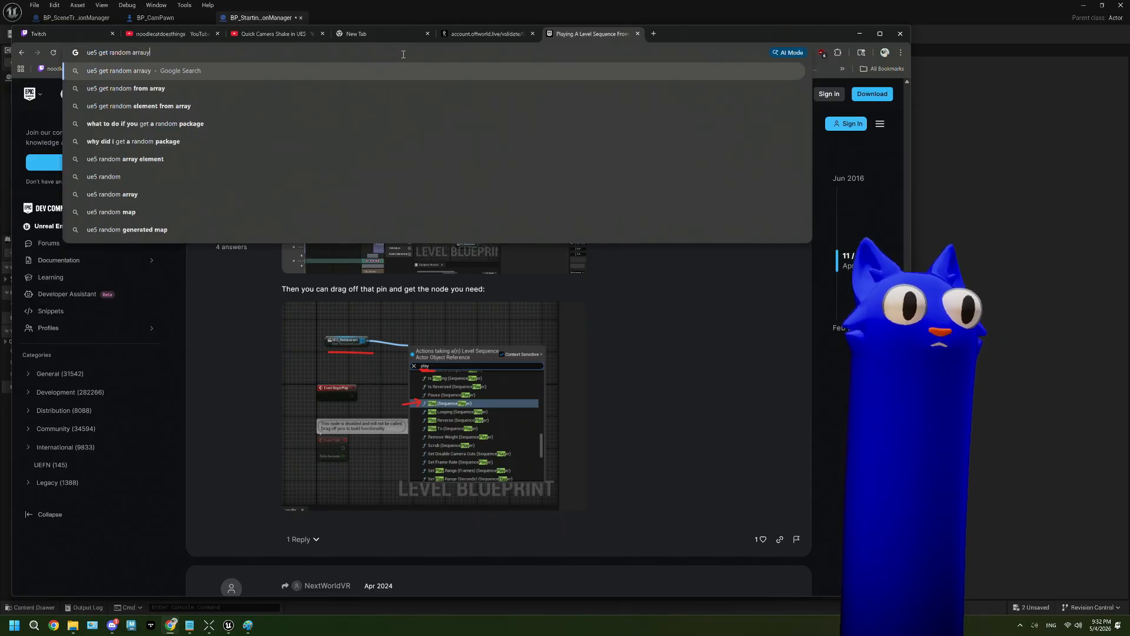
pyautogui.press('BackSpace')
pyautogui.press('BackSpace')
pyautogui.write('y inde')
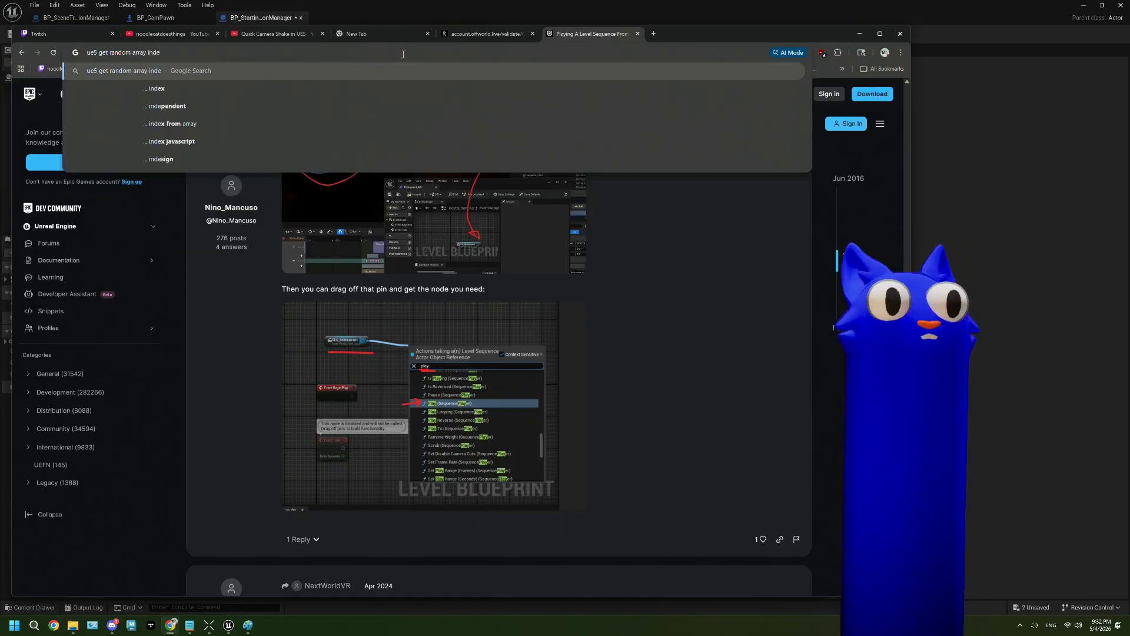
pyautogui.write('x dont repeat')
pyautogui.press('Return')
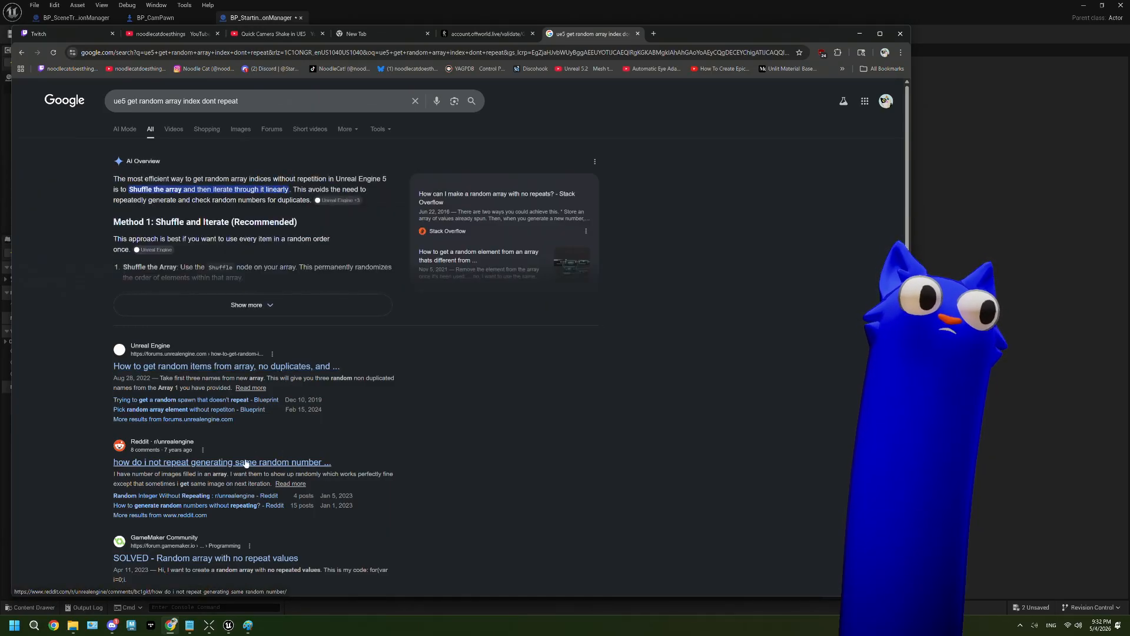
# Open the Unreal forum thread on getting random array items without duplicates and read down to its accepted solution
pyautogui.click(253, 559)
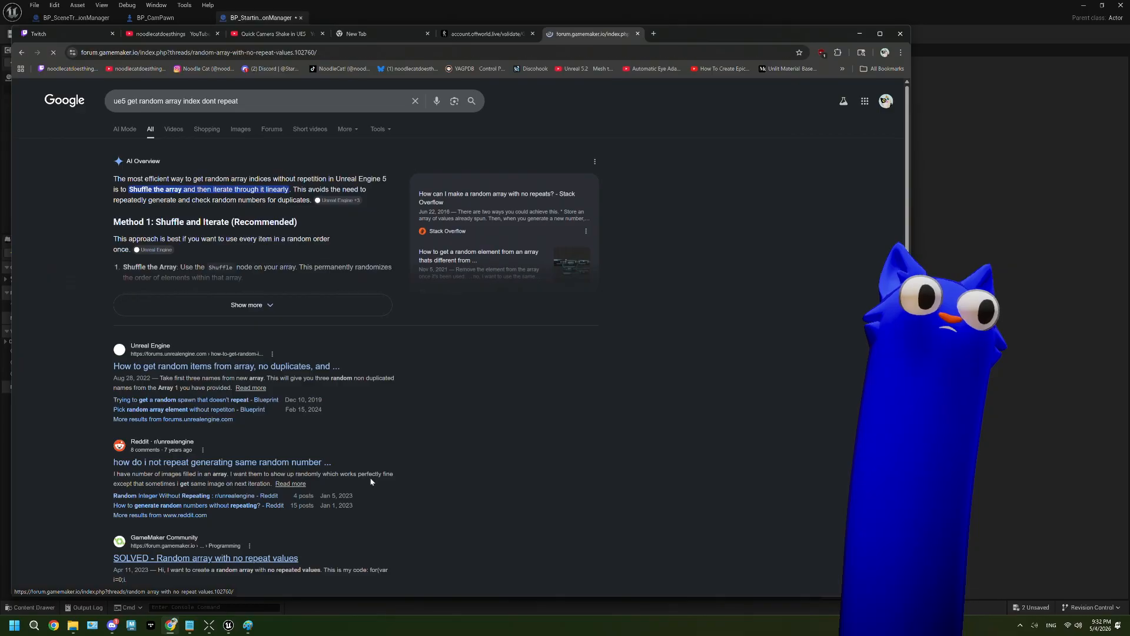
pyautogui.click(21, 52)
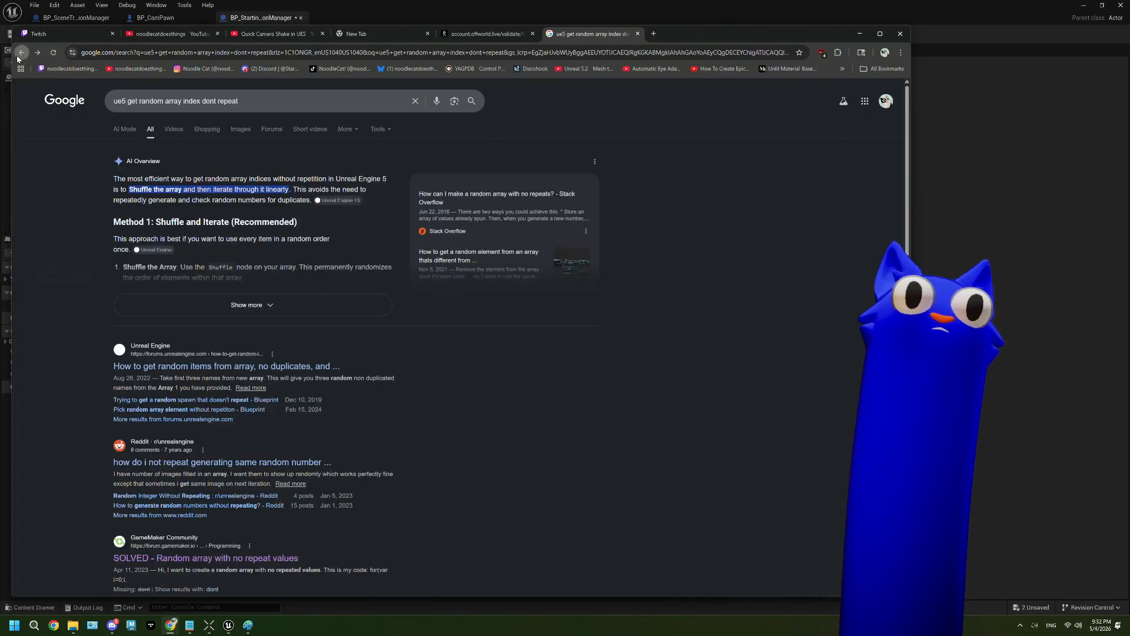
pyautogui.click(236, 366)
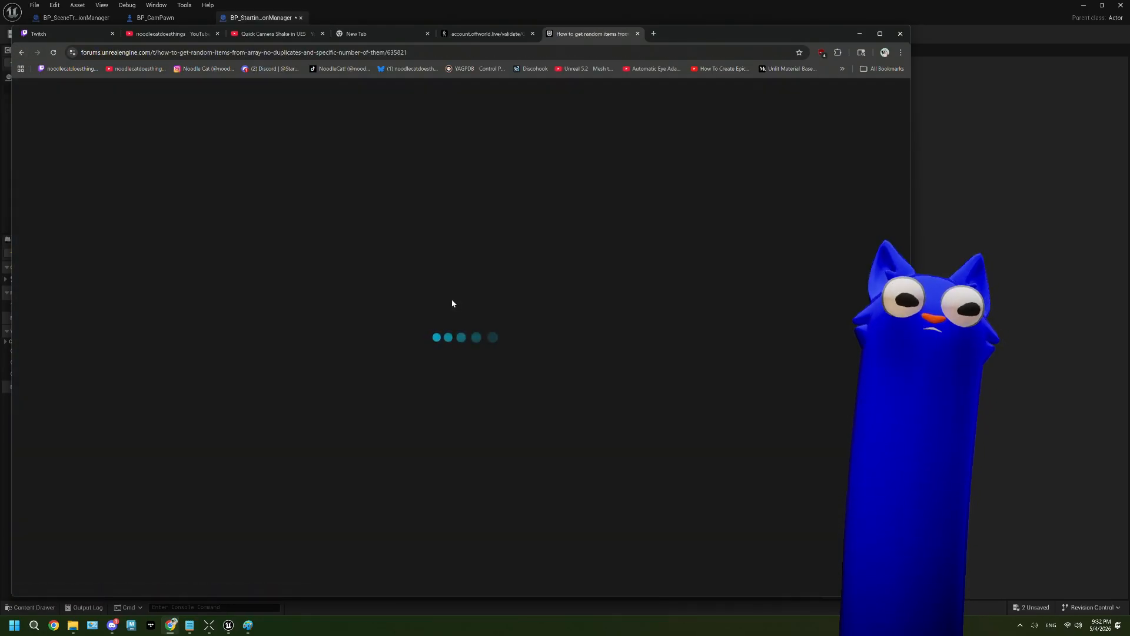
pyautogui.scroll(-2, 452, 303)
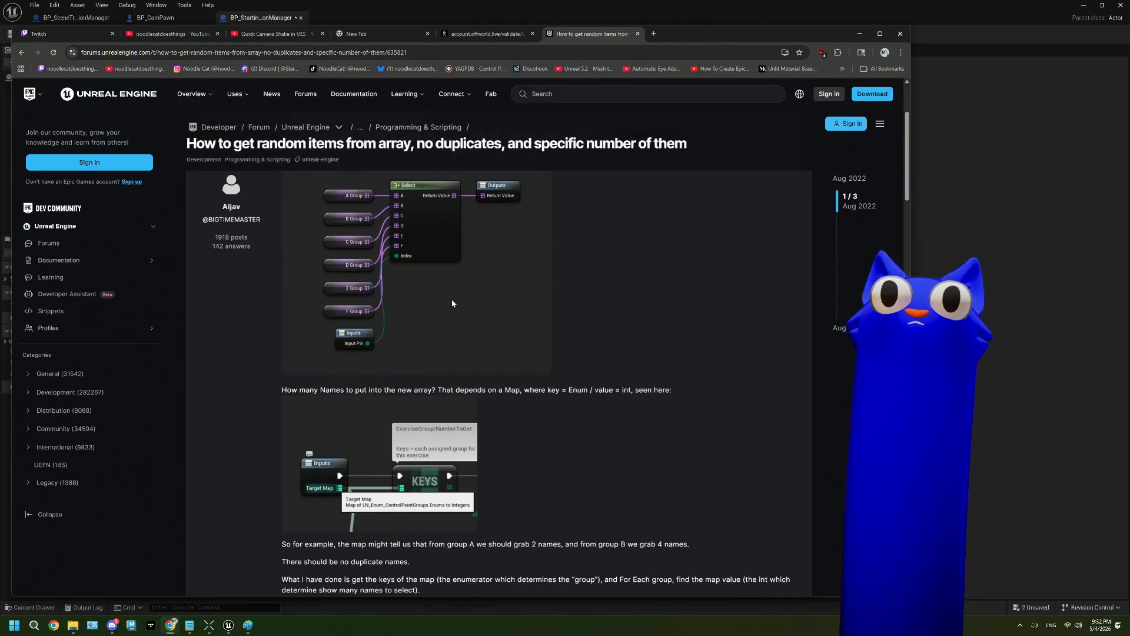
pyautogui.scroll(1, 452, 302)
pyautogui.scroll(-5, 452, 302)
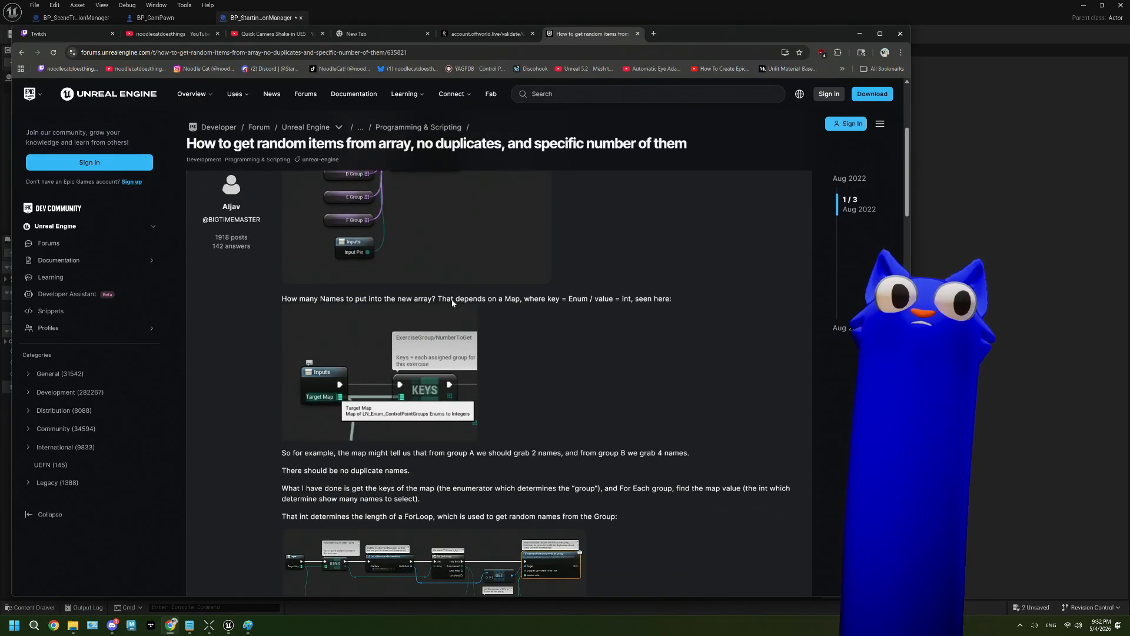
pyautogui.scroll(-7, 451, 299)
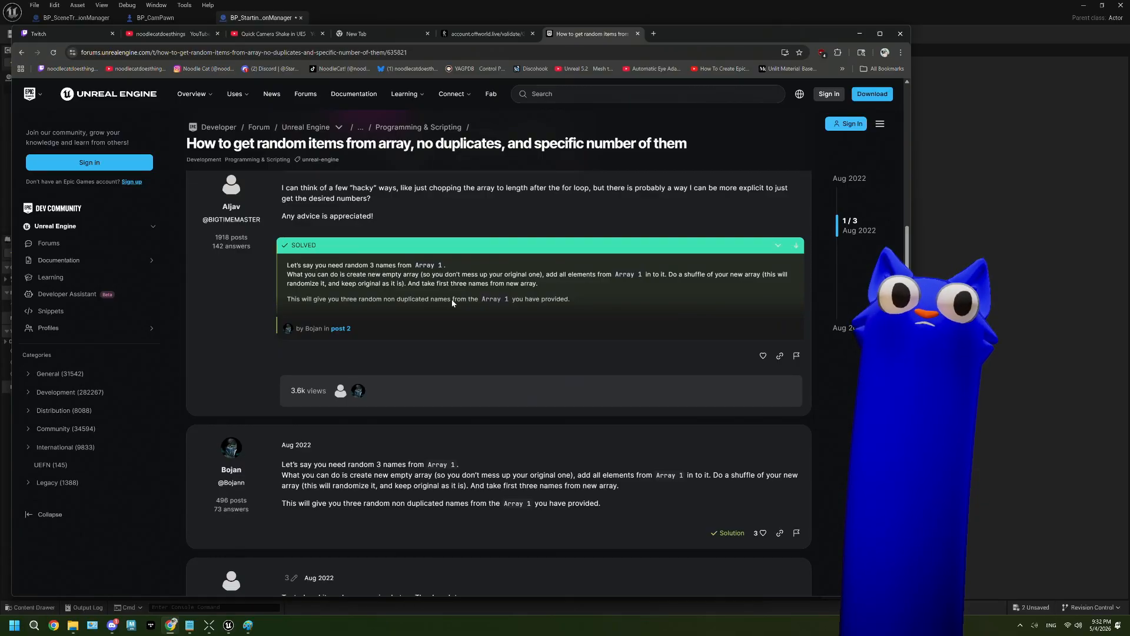
# Return to the search results and check the Stack Overflow question on randomly selecting an array item without repeats
pyautogui.click(21, 52)
pyautogui.scroll(-6, 273, 270)
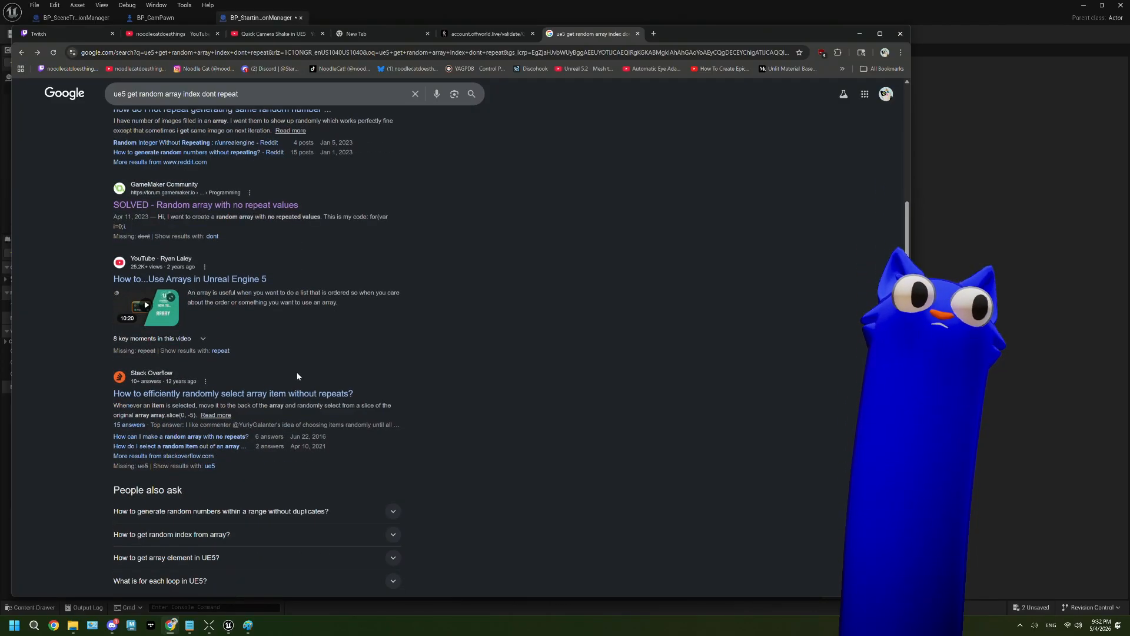
pyautogui.click(283, 393)
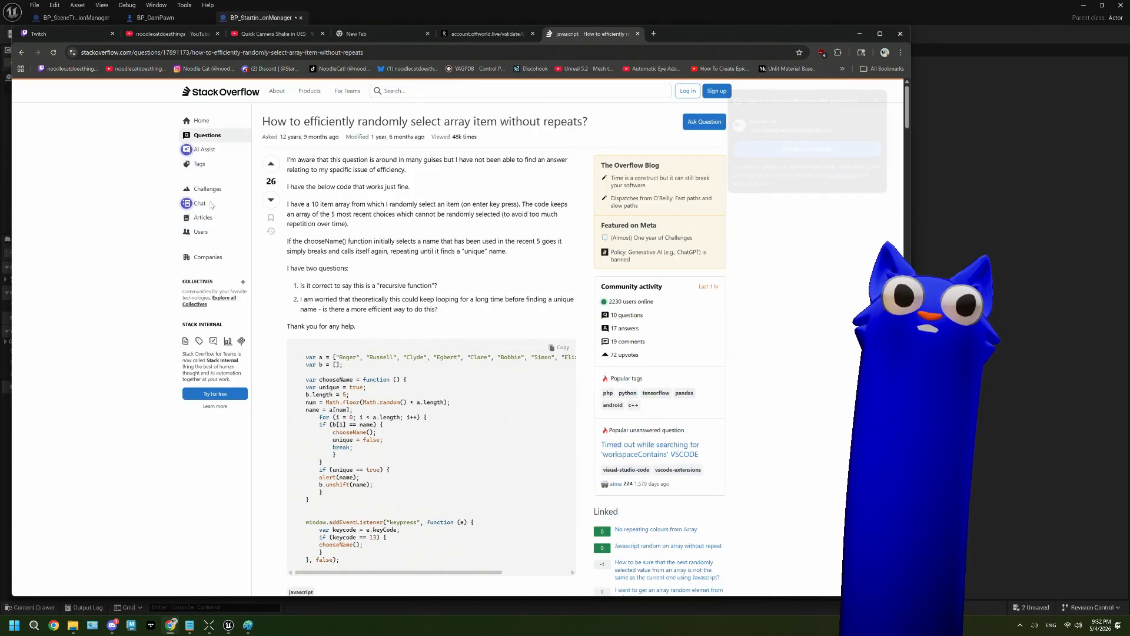
pyautogui.hotkey('alt', 'Left')
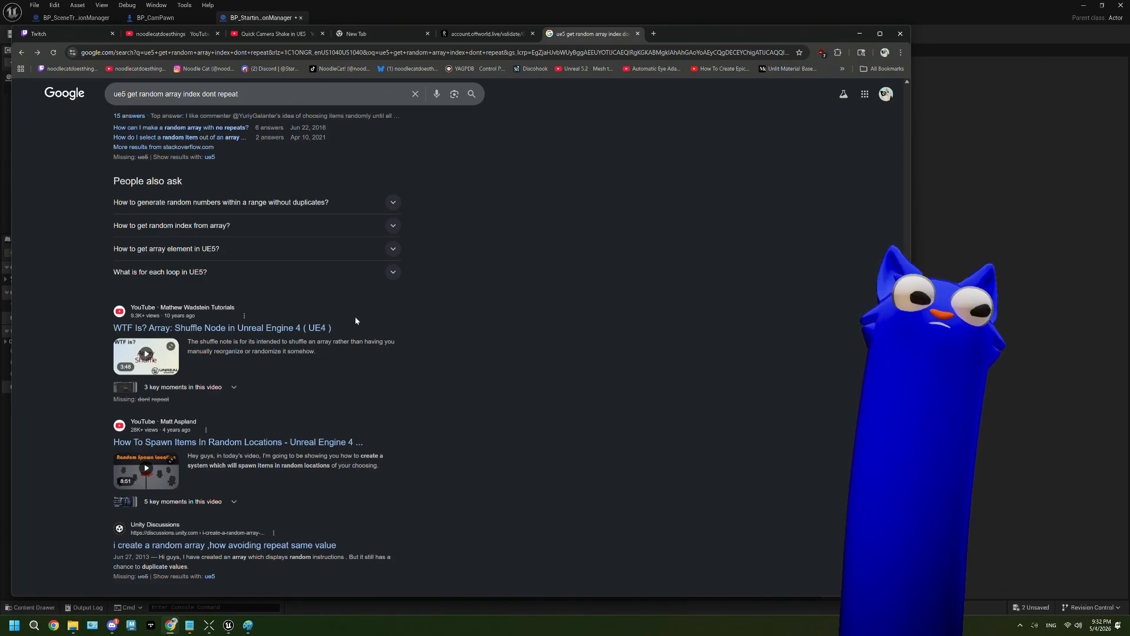
# Read the Unity Discussions thread on avoiding repeated values in a random array, and return to the Unreal blueprint editor
pyautogui.scroll(-2, 355, 320)
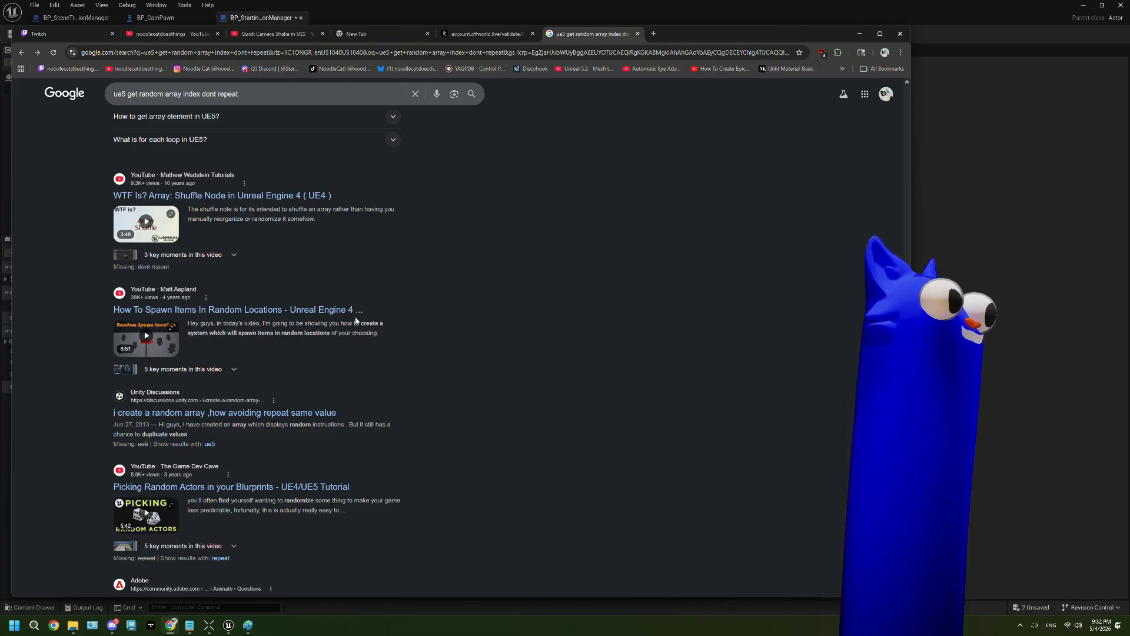
pyautogui.scroll(-1, 355, 320)
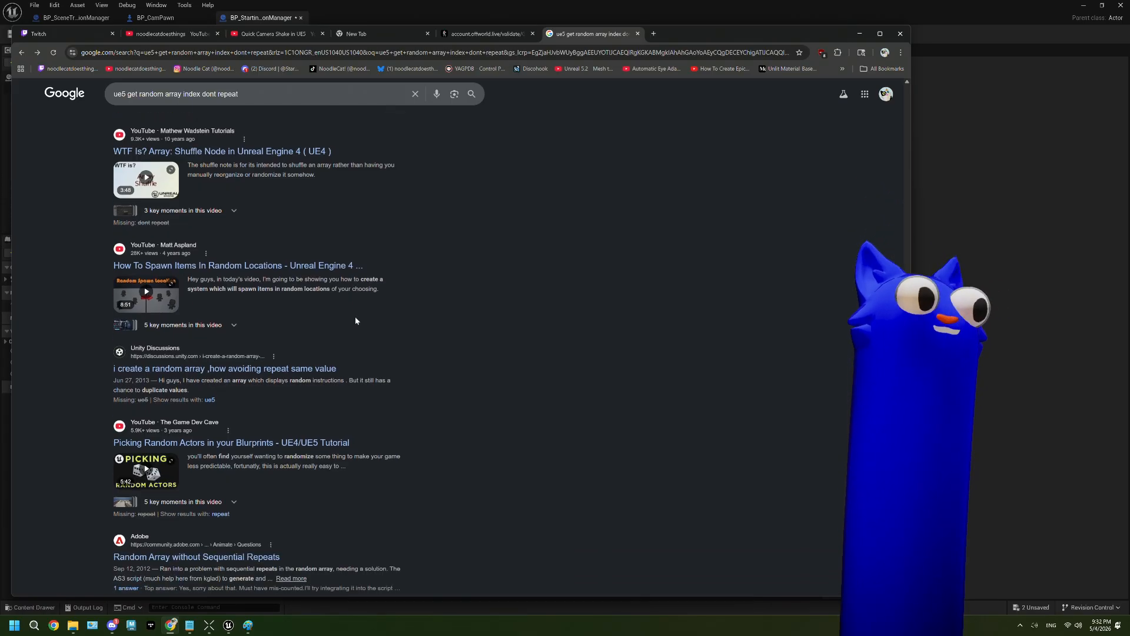
pyautogui.click(318, 369)
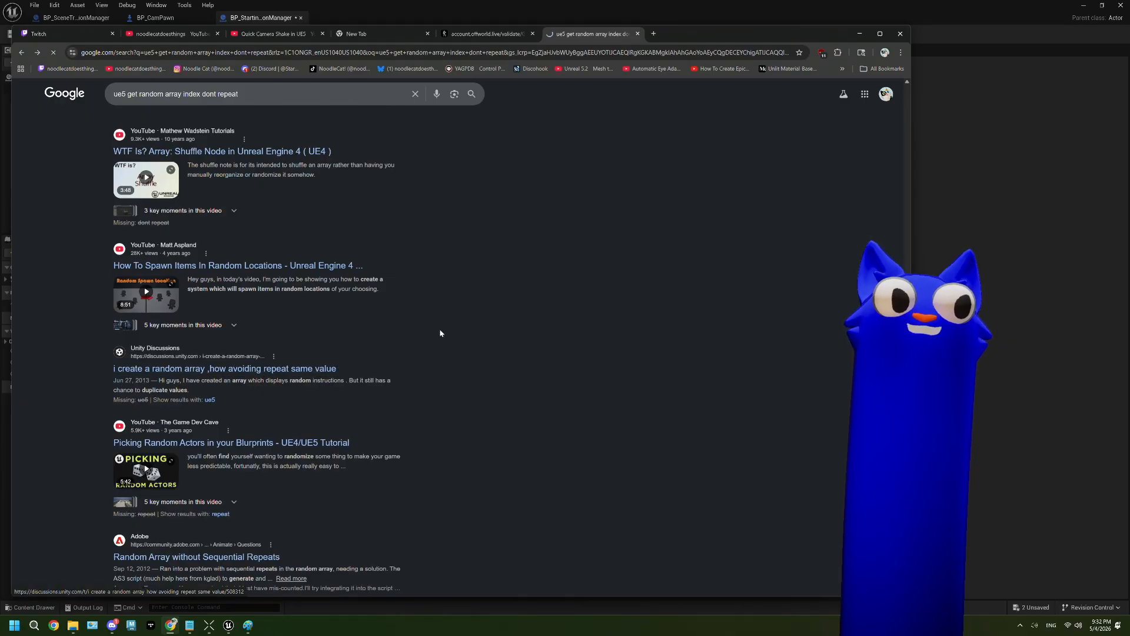
pyautogui.scroll(-10, 321, 324)
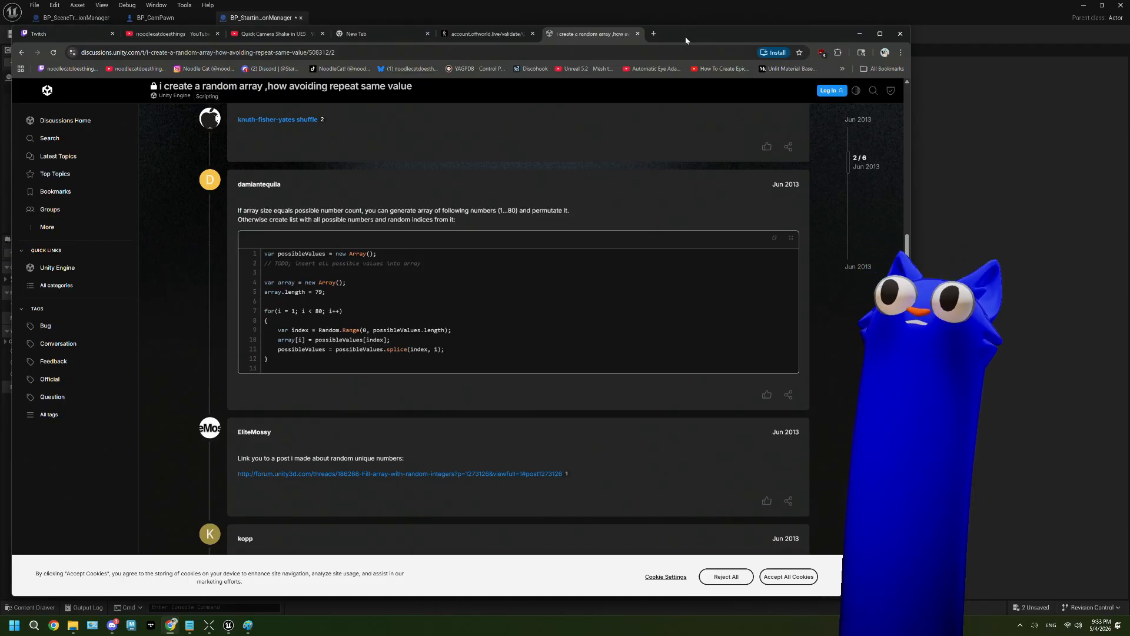
pyautogui.click(859, 33)
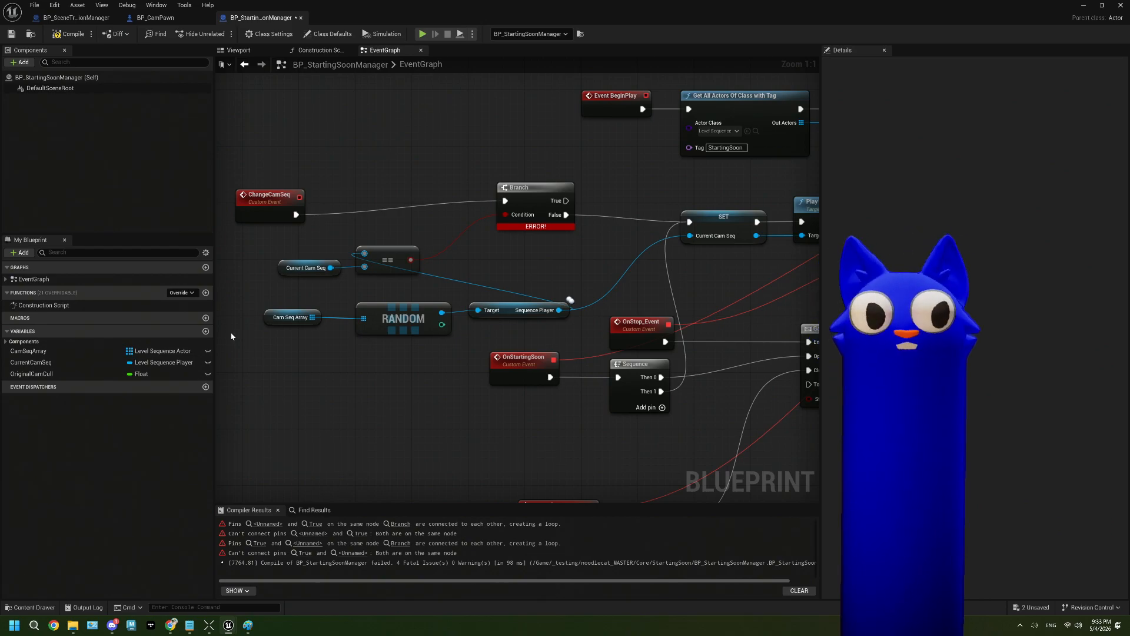
pyautogui.click(205, 293)
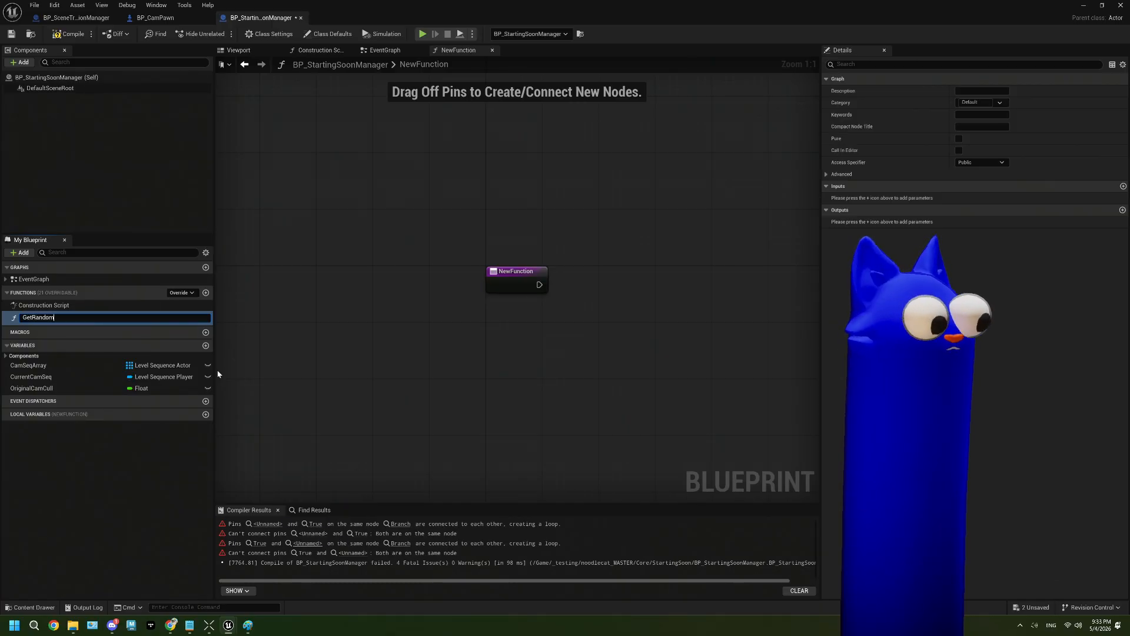
pyautogui.write('GetRandomSeq')
pyautogui.press('Return')
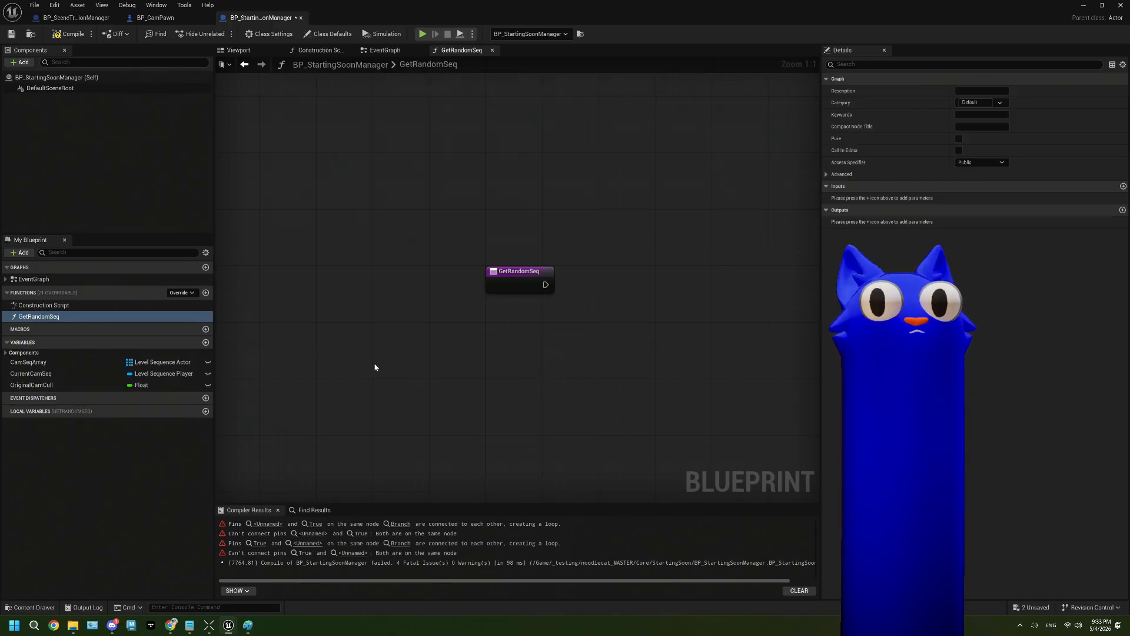
pyautogui.click(88, 366)
pyautogui.moveTo(61, 318); pyautogui.dragTo(462, 313)
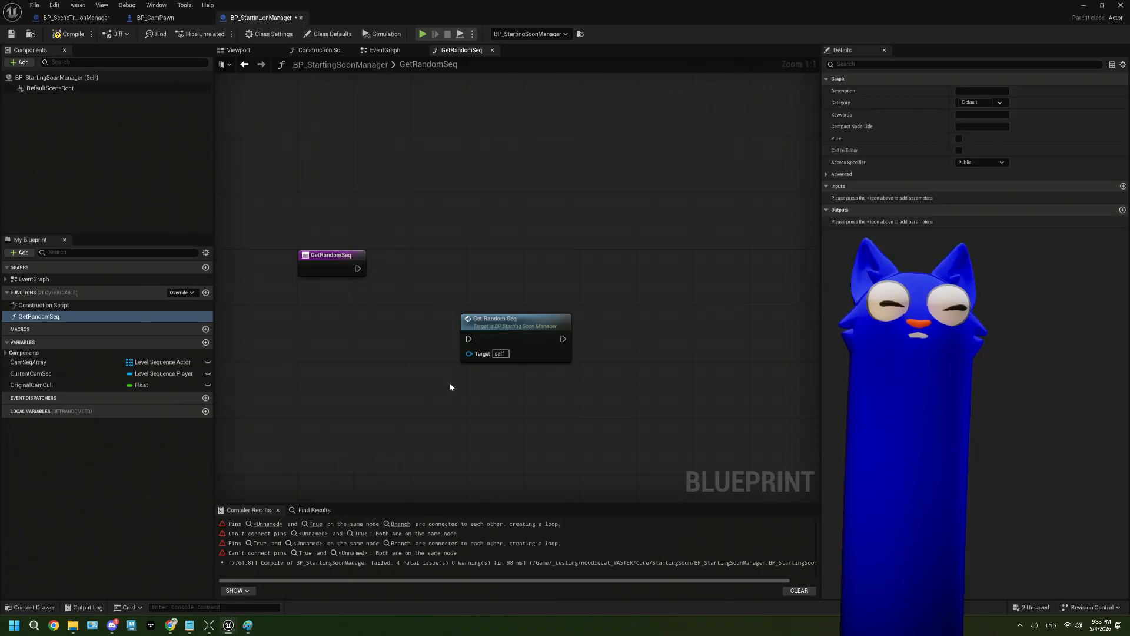
pyautogui.moveTo(514, 339); pyautogui.dragTo(526, 328)
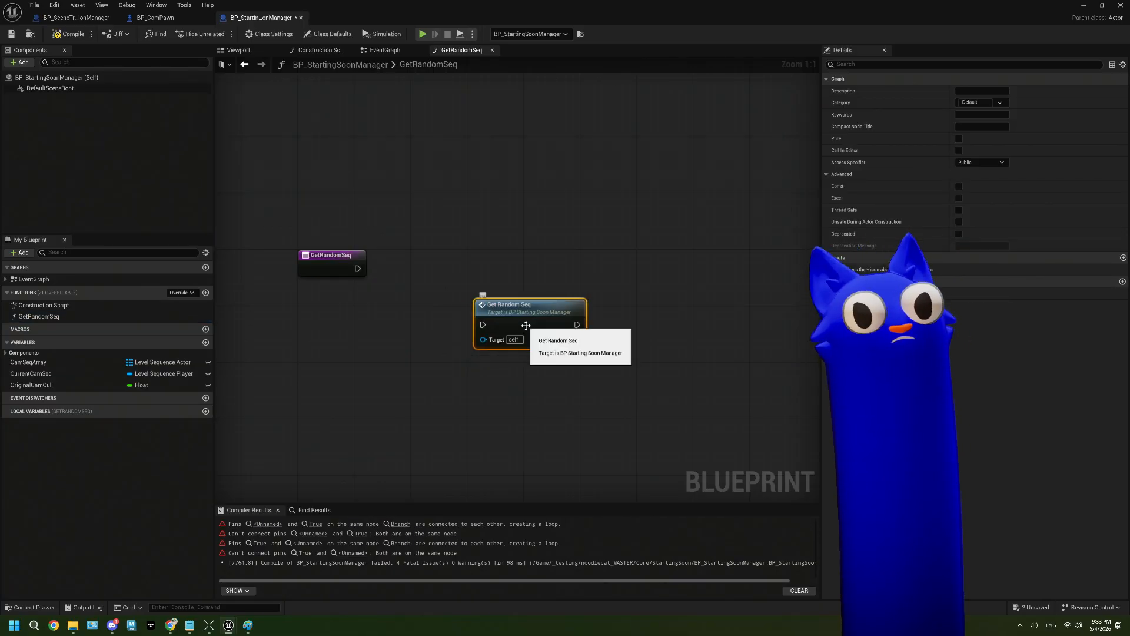
pyautogui.press('Delete')
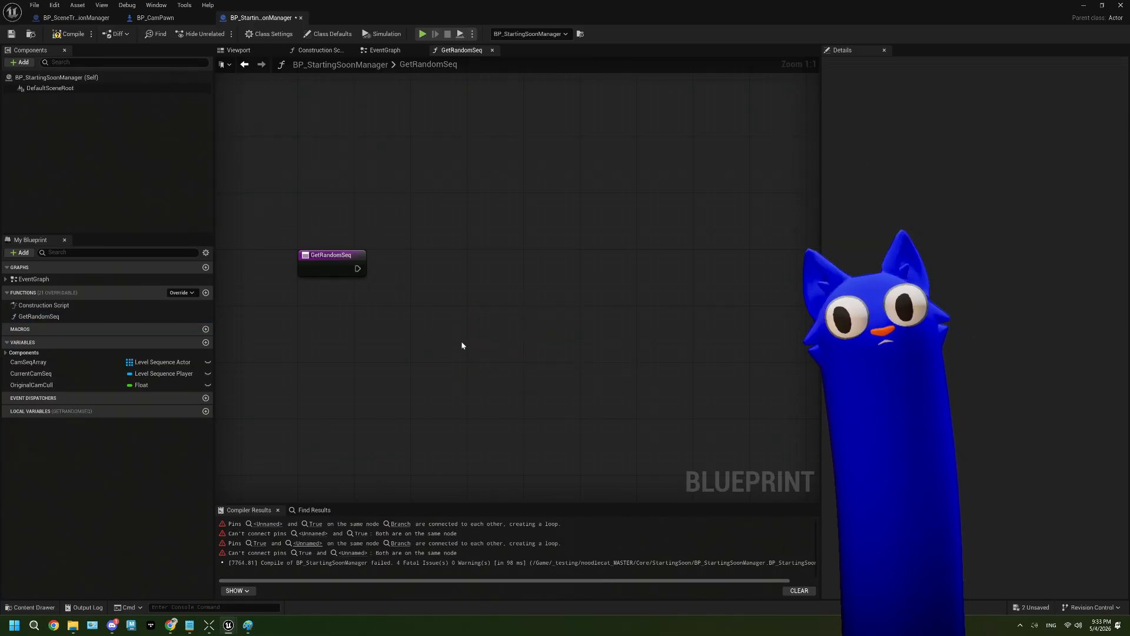
pyautogui.click(90, 317)
pyautogui.press('Delete')
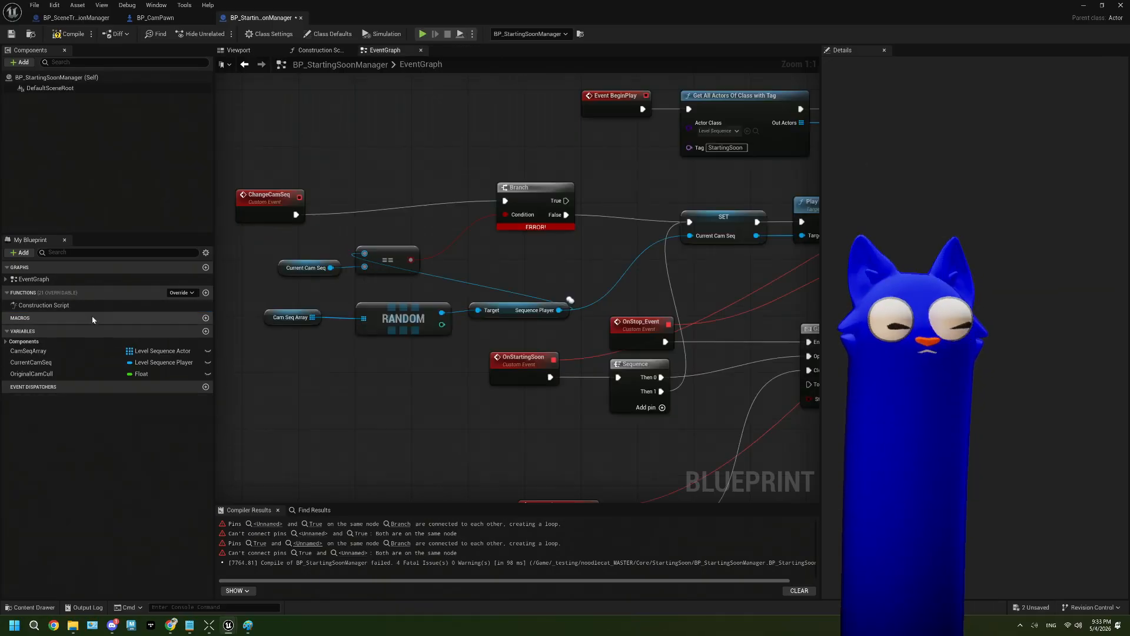
pyautogui.scroll(-2, 410, 384)
pyautogui.scroll(2, 479, 332)
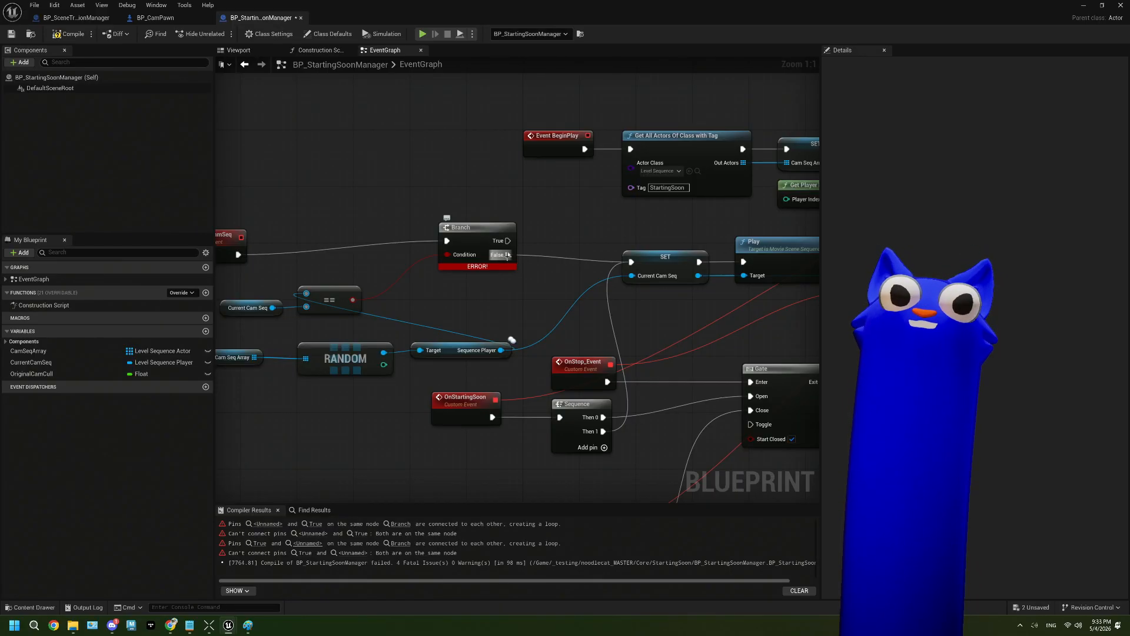
# Rearrange the Branch, Set Current Cam Seq and following Play node closer together in line with the ChangeCamSeq event
pyautogui.moveTo(487, 241); pyautogui.dragTo(465, 255)
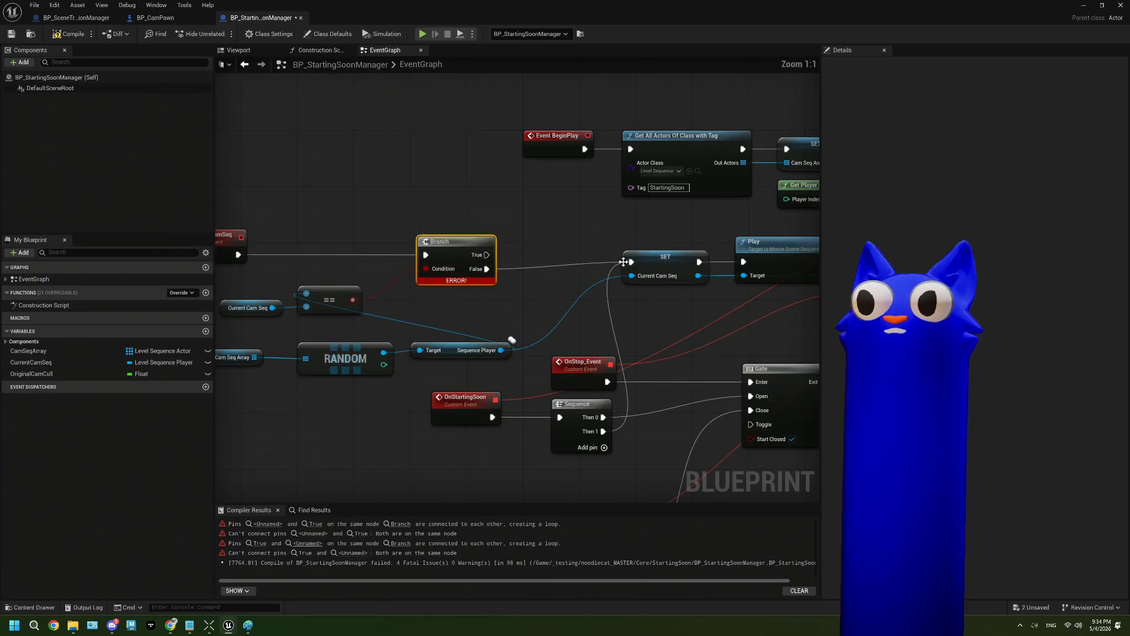
pyautogui.moveTo(662, 262); pyautogui.dragTo(651, 266)
pyautogui.moveTo(796, 249); pyautogui.dragTo(623, 230, button='right')
pyautogui.moveTo(623, 214); pyautogui.dragTo(582, 242)
pyautogui.click(553, 292)
pyautogui.moveTo(487, 297); pyautogui.dragTo(617, 278, button='right')
pyautogui.moveTo(375, 253); pyautogui.dragTo(519, 251, button='right')
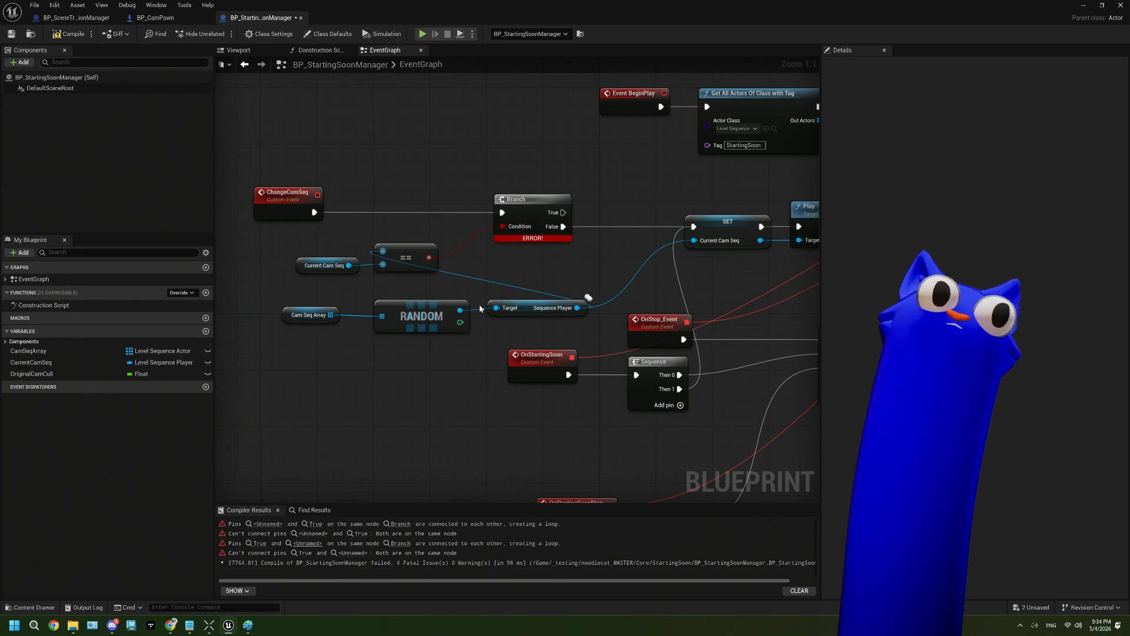
pyautogui.moveTo(593, 229); pyautogui.dragTo(553, 265, button='right')
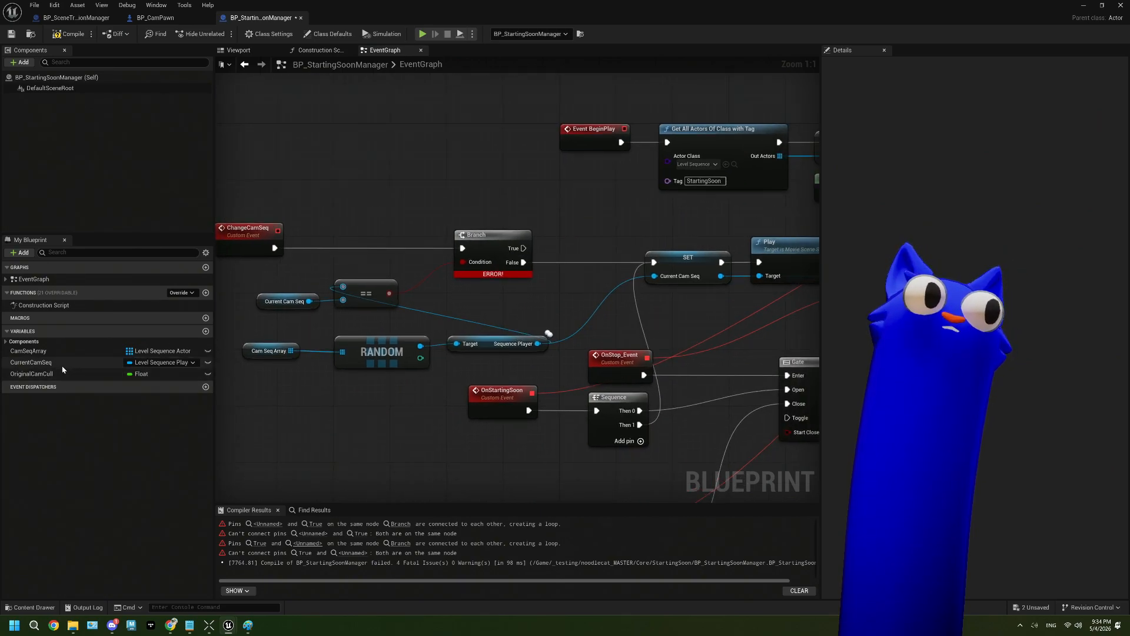
# Add a CurrentCamSeq getter feeding a copied Set Current Cam Seq node, and wire that node from the Branch's True output back to its input
pyautogui.moveTo(62, 368); pyautogui.dragTo(449, 189)
pyautogui.click(489, 202)
pyautogui.click(703, 259)
pyautogui.hotkey('ctrl', 'c')
pyautogui.hotkey('ctrl', 'v')
pyautogui.moveTo(618, 250); pyautogui.dragTo(556, 191)
pyautogui.moveTo(443, 196); pyautogui.dragTo(525, 193)
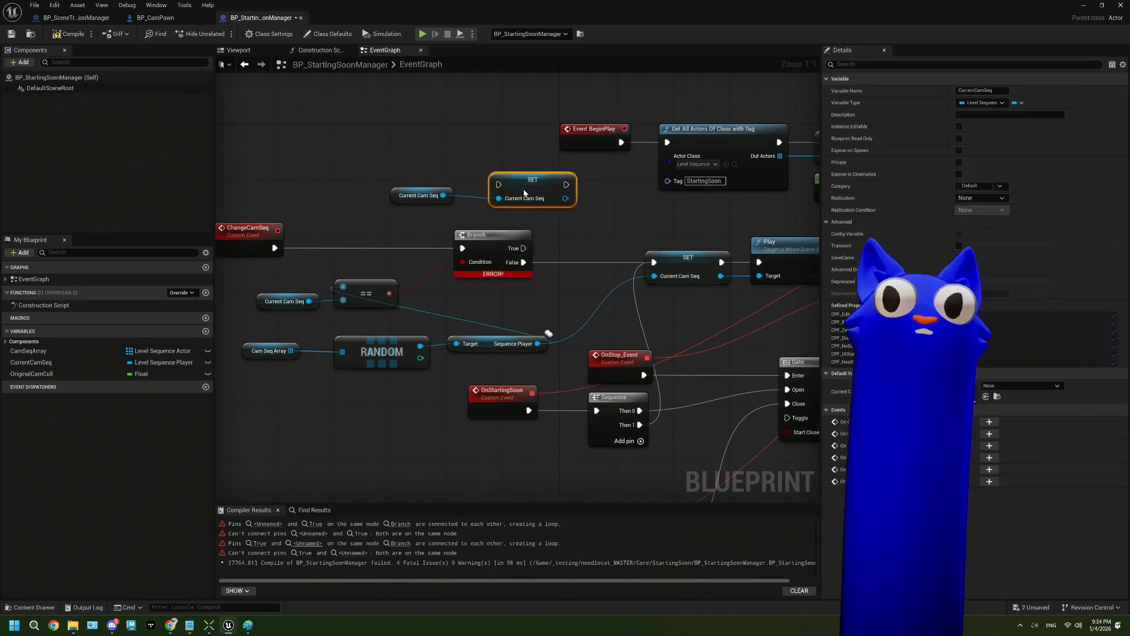
pyautogui.moveTo(524, 248); pyautogui.dragTo(463, 248)
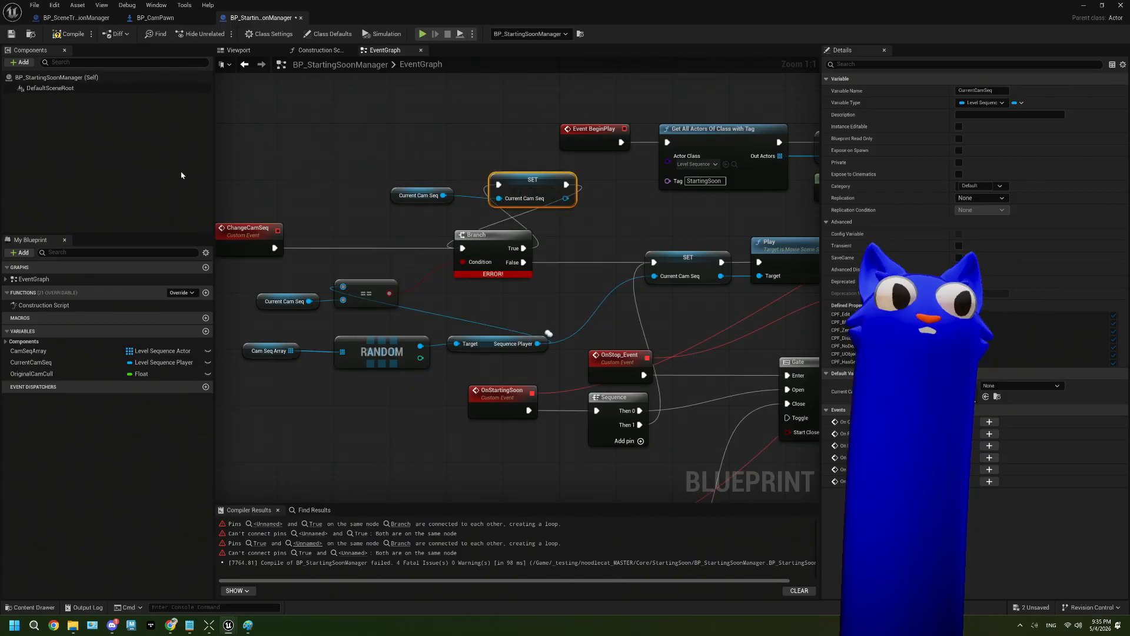
# Compile the blueprint, test the camera sequence changes by playing the level, and close the Message Log after stopping
pyautogui.click(68, 38)
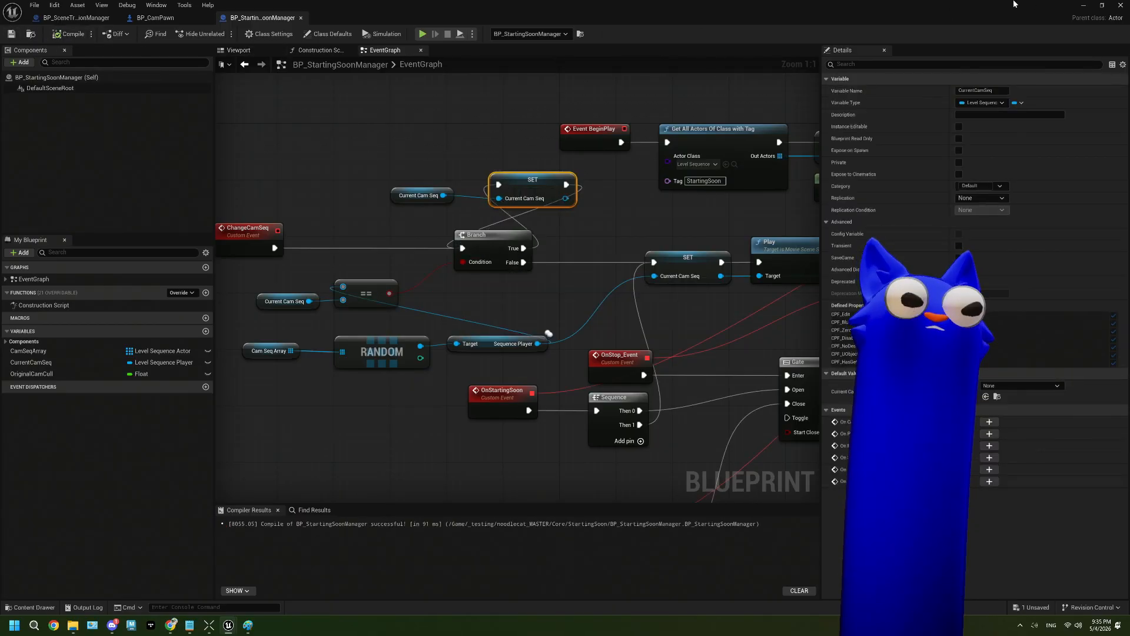
pyautogui.click(1083, 5)
pyautogui.click(283, 35)
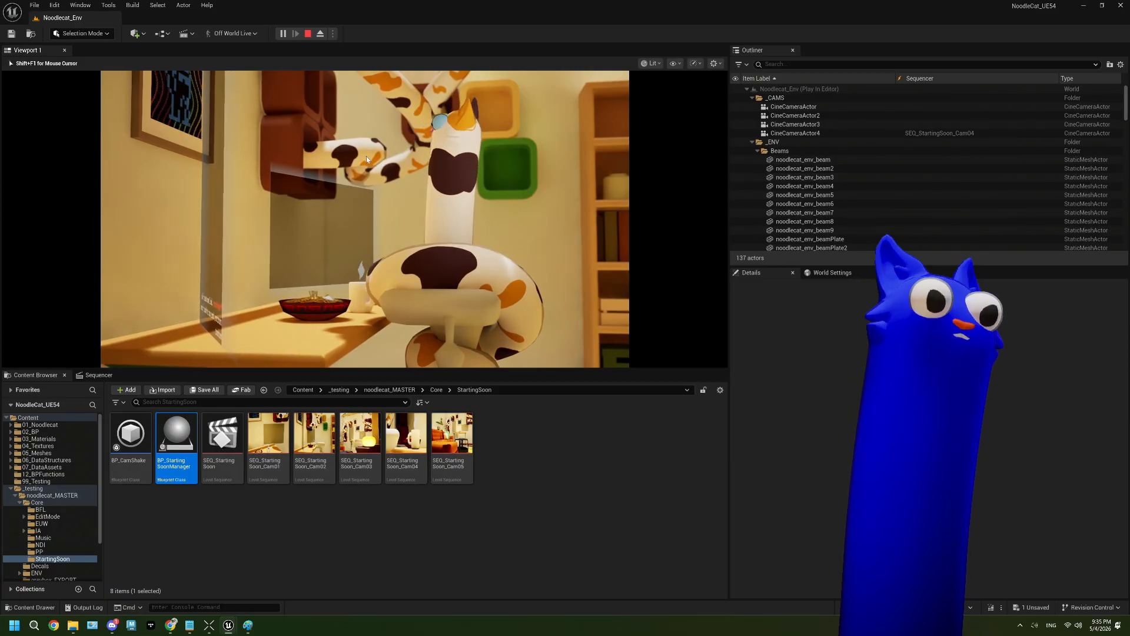
pyautogui.press('Escape')
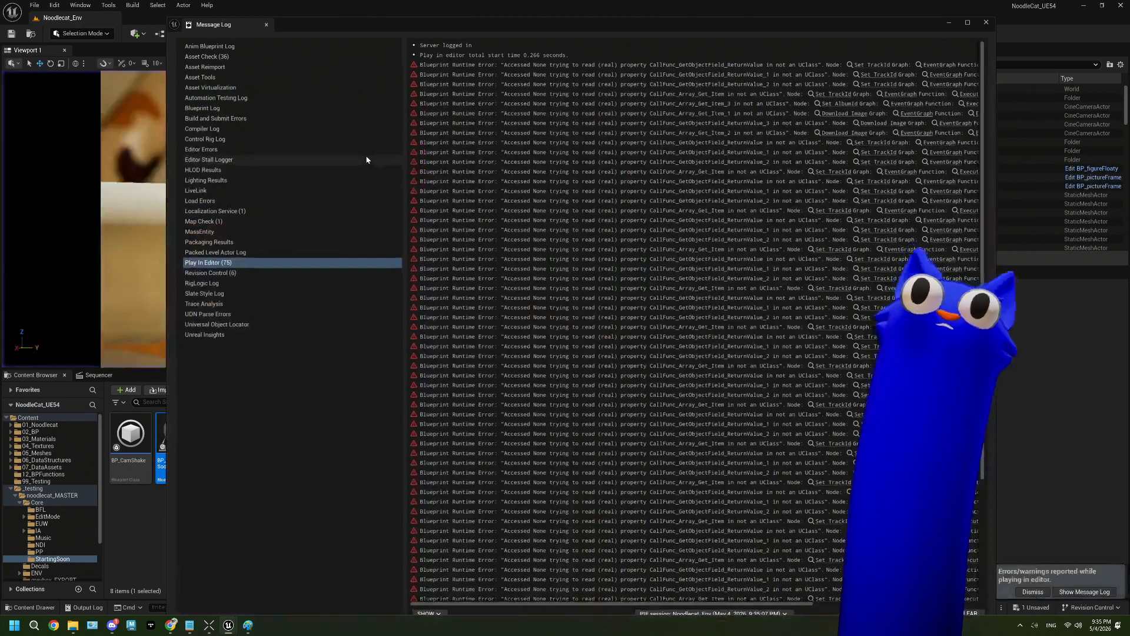
pyautogui.click(987, 23)
# Back in the blueprint, delete the copied Set node, its getter and the Branch, and connect ChangeCamSeq directly to Set Current Cam Seq
pyautogui.hotkey('alt', 'Tab')
pyautogui.moveTo(408, 134); pyautogui.dragTo(525, 206)
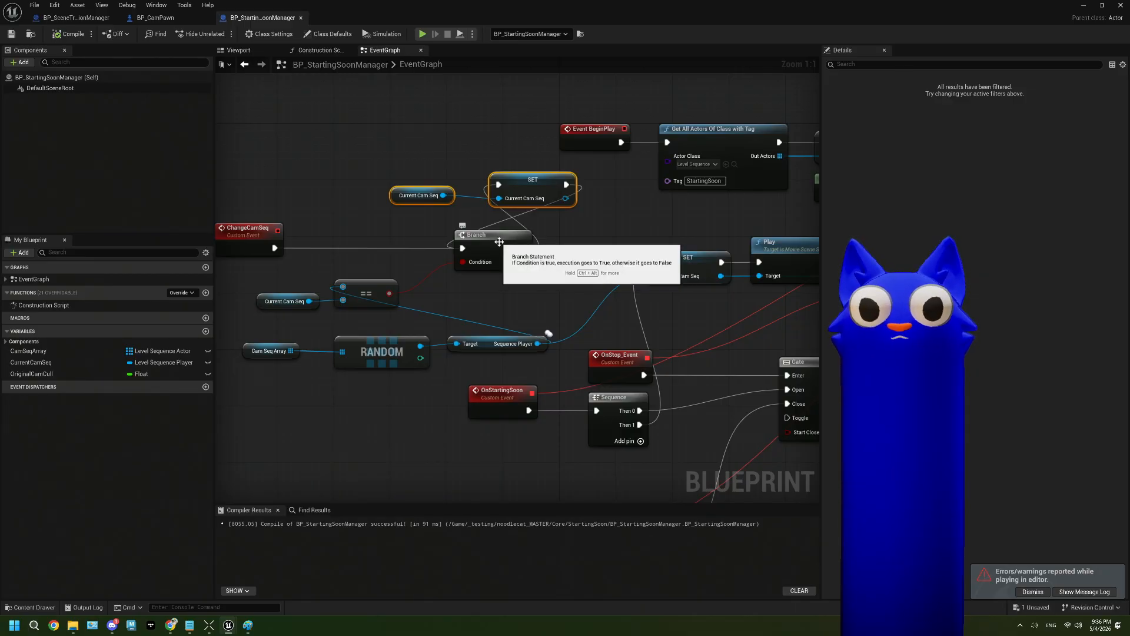
pyautogui.press('Delete')
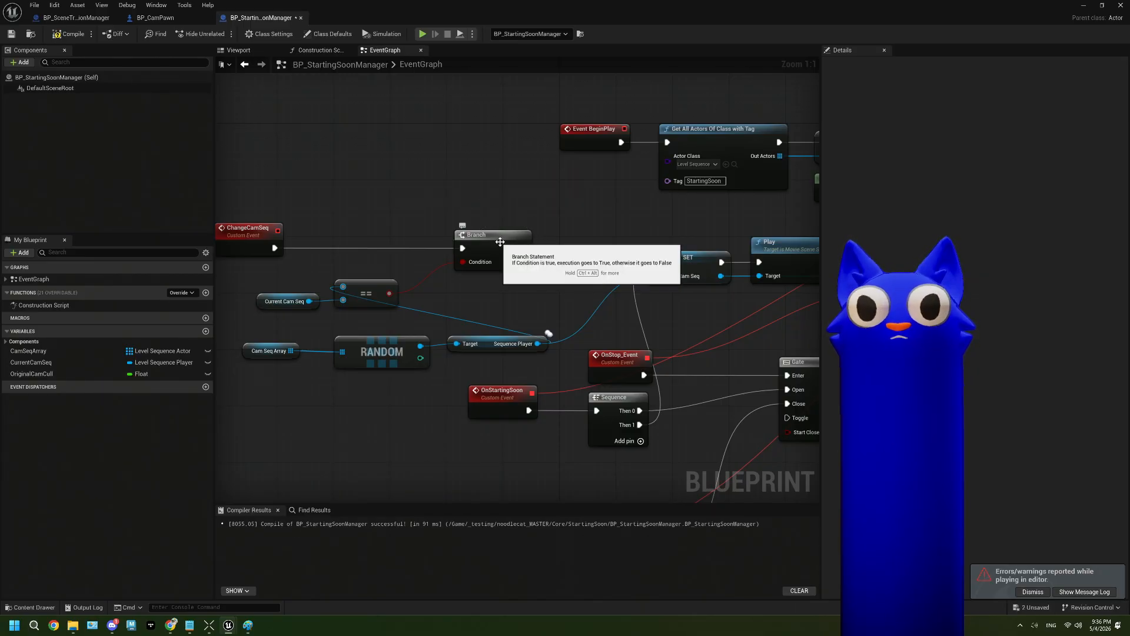
pyautogui.click(502, 267)
pyautogui.press('Delete')
pyautogui.moveTo(274, 248); pyautogui.dragTo(653, 262)
# Delete the Equal node and the Current Cam Seq getter connected to it
pyautogui.moveTo(520, 282); pyautogui.dragTo(593, 256, button='right')
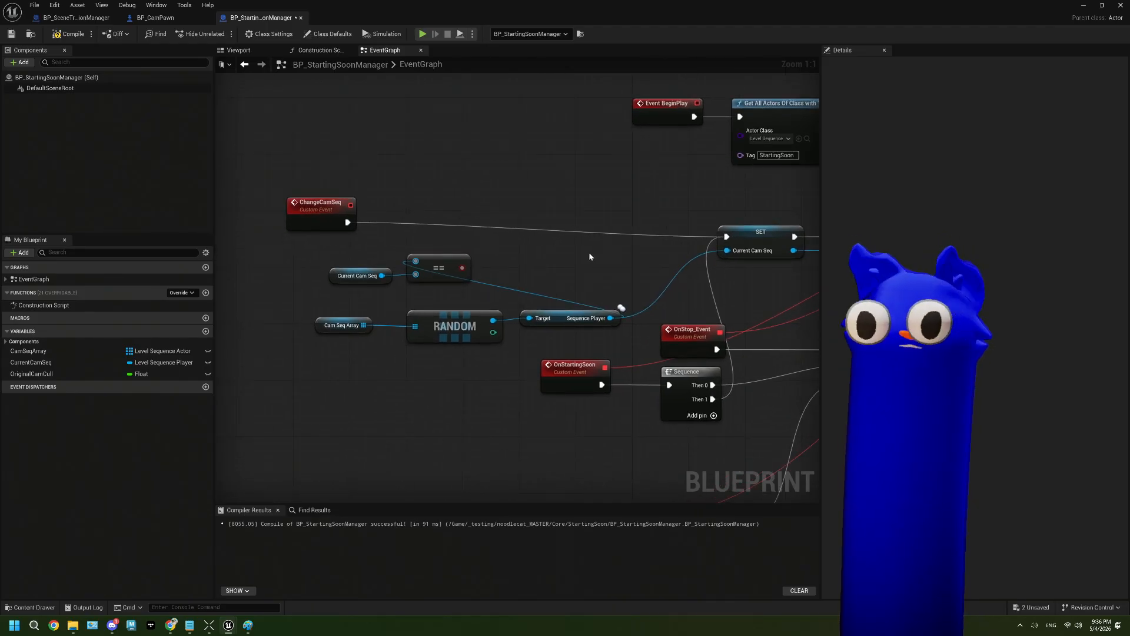
pyautogui.moveTo(365, 257); pyautogui.dragTo(437, 276)
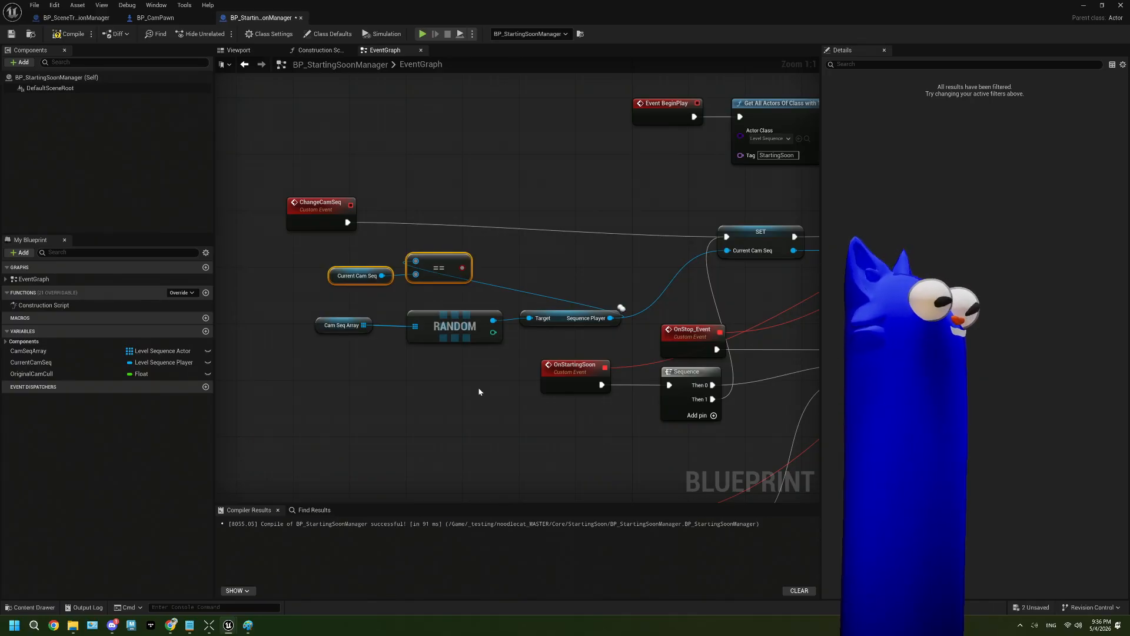
pyautogui.press('Delete')
# Move Event BeginPlay, Get All Actors Of Class with Tag and Set Cam Seq Array together, farther away from the Cast To BP_CamPawn node
pyautogui.moveTo(478, 387); pyautogui.dragTo(460, 347, button='right')
pyautogui.moveTo(305, 306); pyautogui.dragTo(681, 305, button='right')
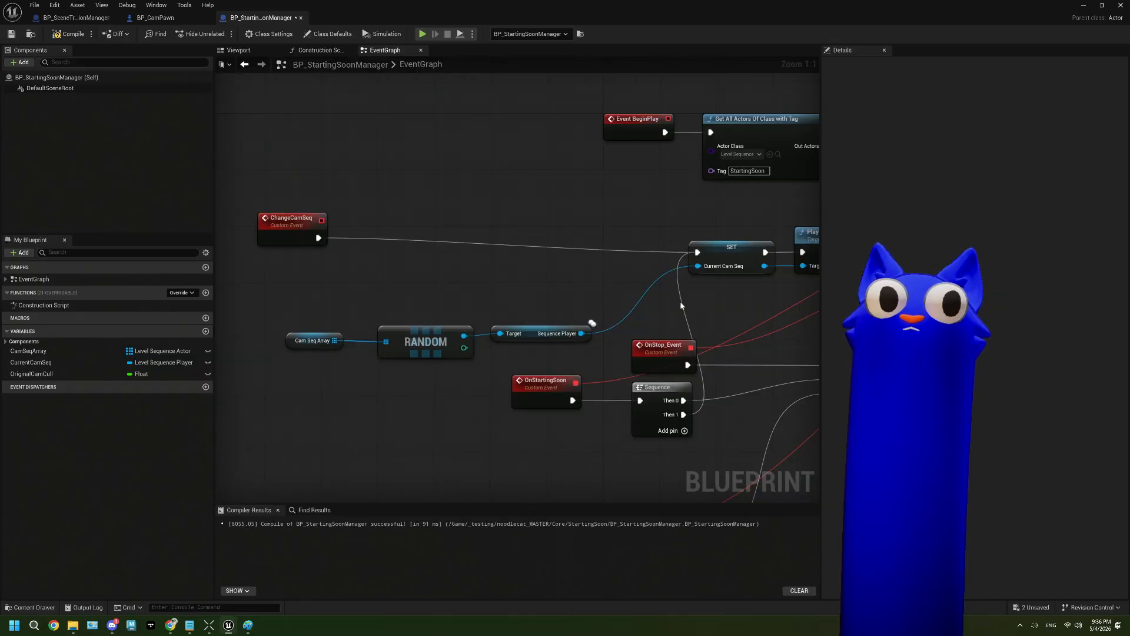
pyautogui.moveTo(459, 318); pyautogui.dragTo(454, 295, button='right')
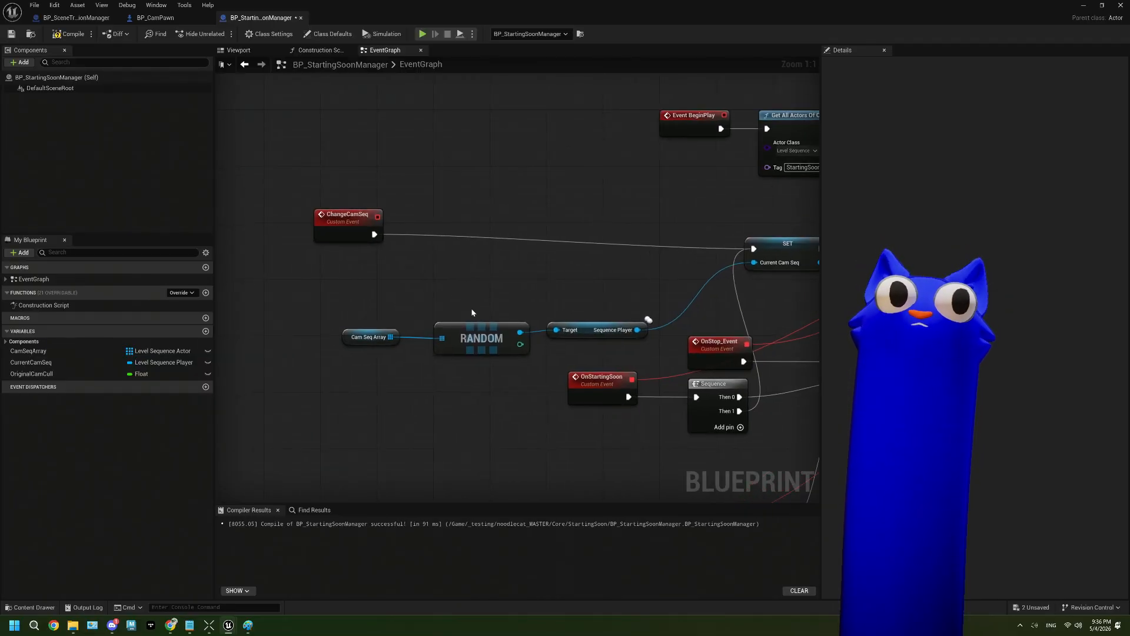
pyautogui.scroll(-1, 518, 365)
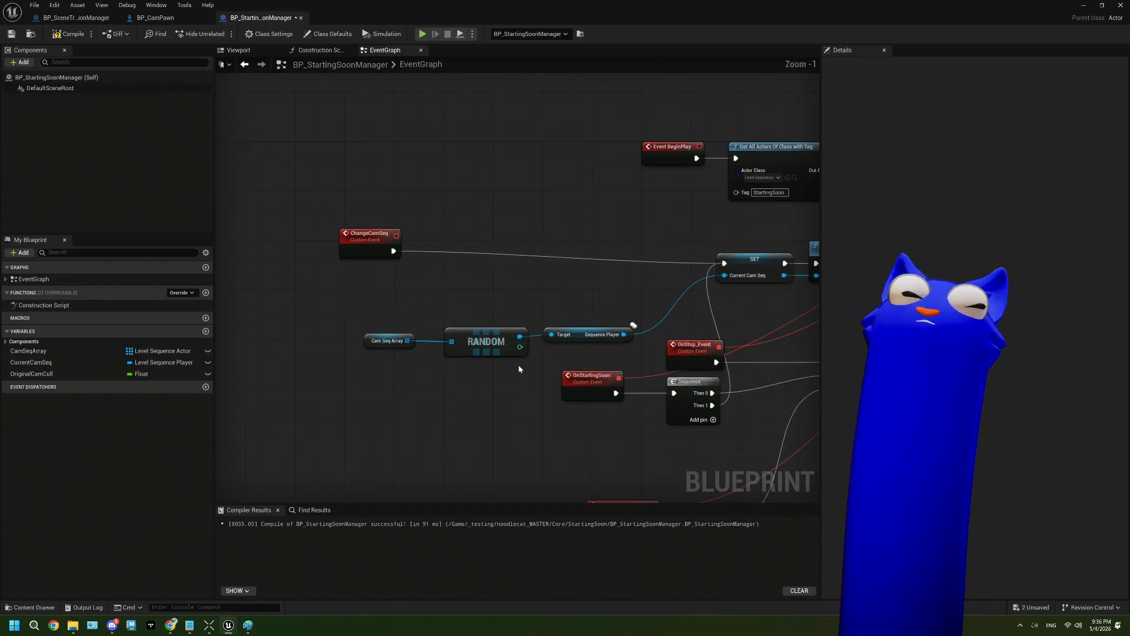
pyautogui.scroll(-1, 589, 382)
pyautogui.scroll(1, 614, 390)
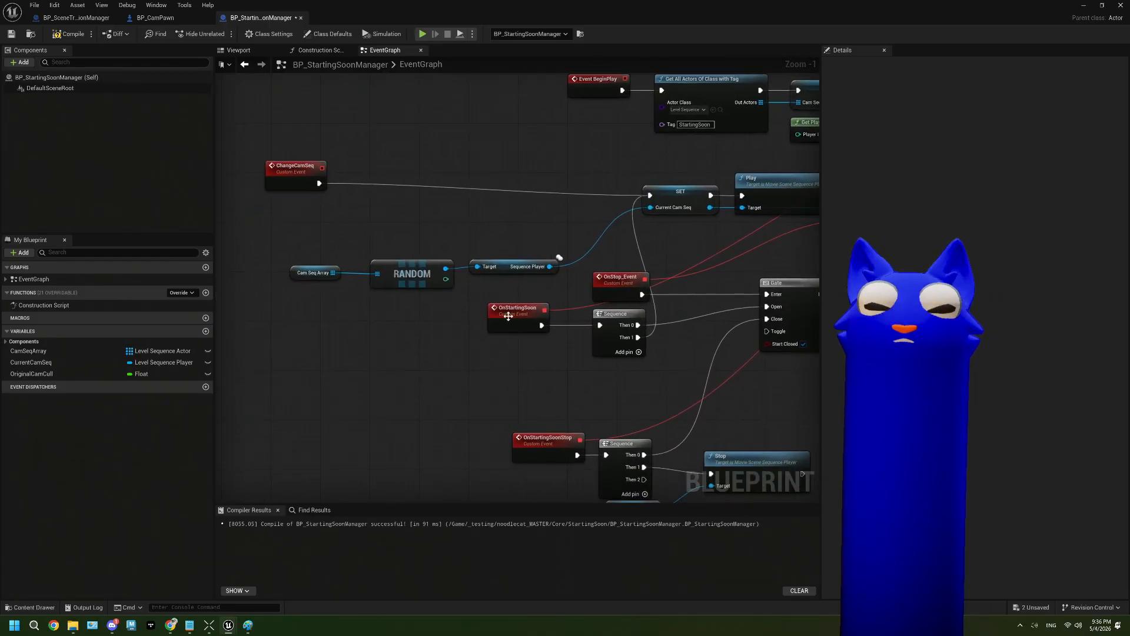
pyautogui.moveTo(657, 187); pyautogui.dragTo(505, 200, button='right')
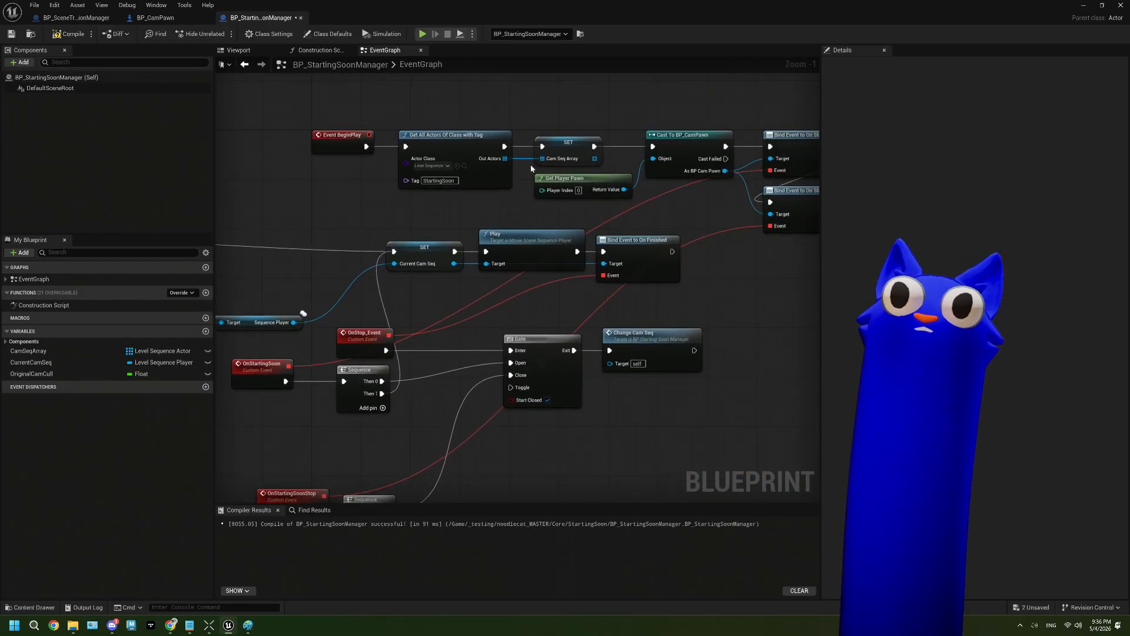
pyautogui.moveTo(334, 92); pyautogui.dragTo(393, 112, button='right')
pyautogui.moveTo(390, 114); pyautogui.dragTo(489, 166)
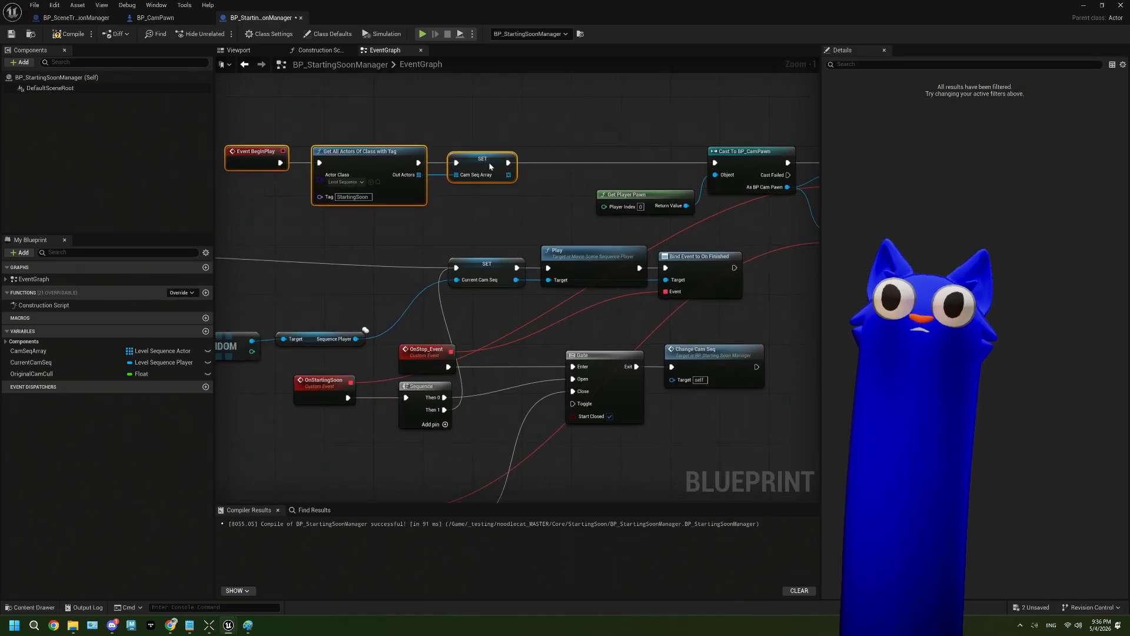
pyautogui.moveTo(386, 219); pyautogui.dragTo(613, 147, button='right')
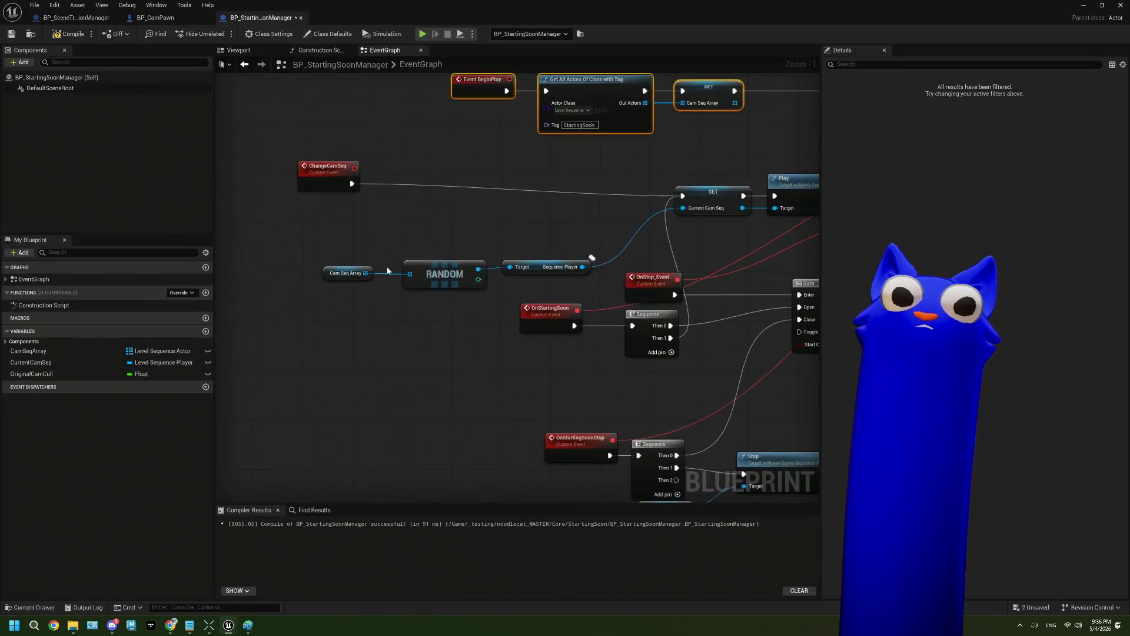
pyautogui.moveTo(447, 332); pyautogui.dragTo(431, 330, button='right')
pyautogui.moveTo(397, 244); pyautogui.dragTo(383, 286)
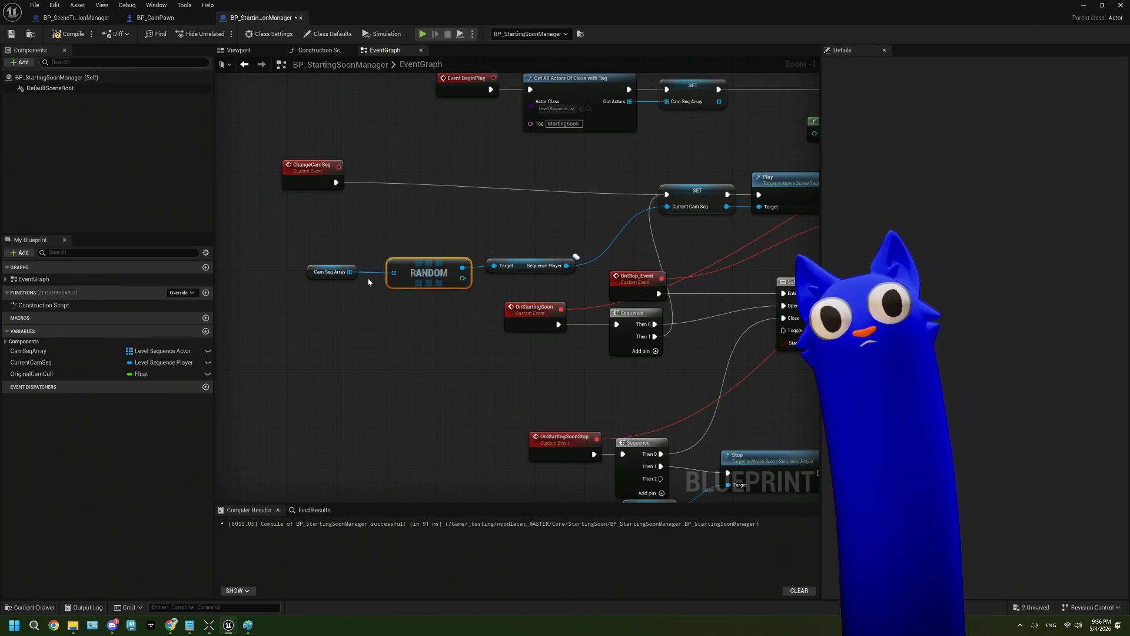
pyautogui.click(425, 312)
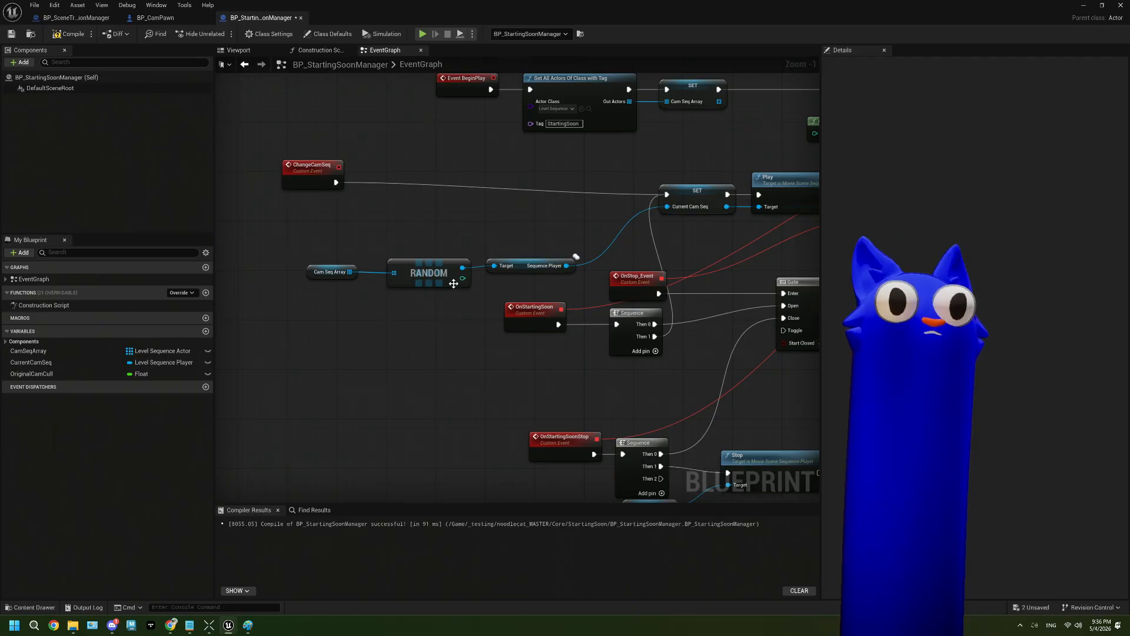
pyautogui.moveTo(460, 281)
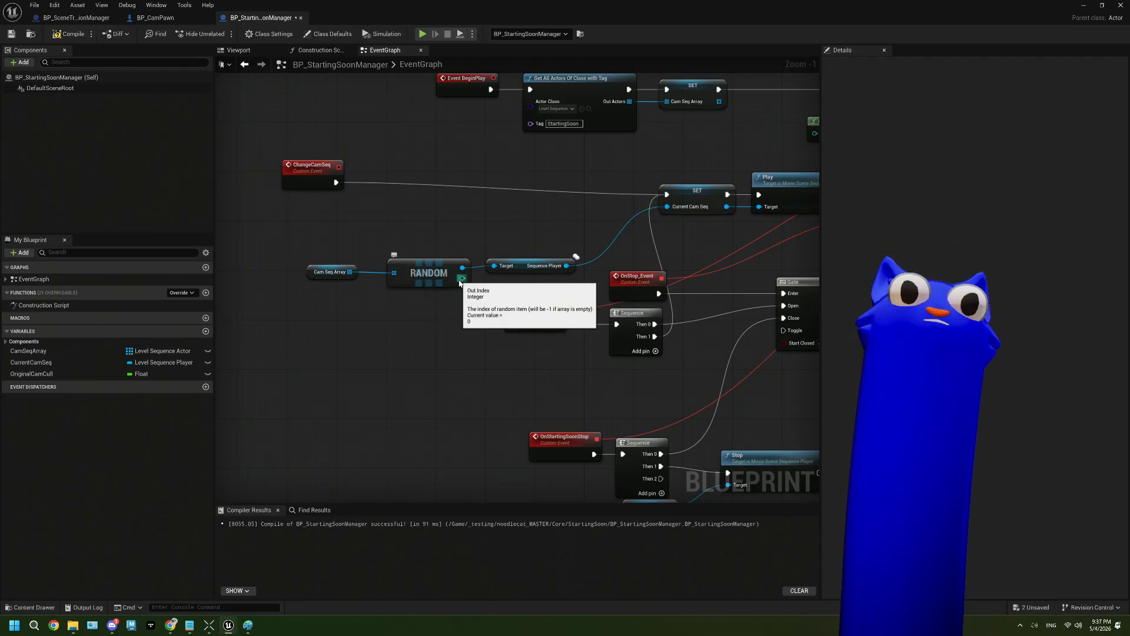
pyautogui.moveTo(462, 279); pyautogui.dragTo(458, 224)
pyautogui.write('get')
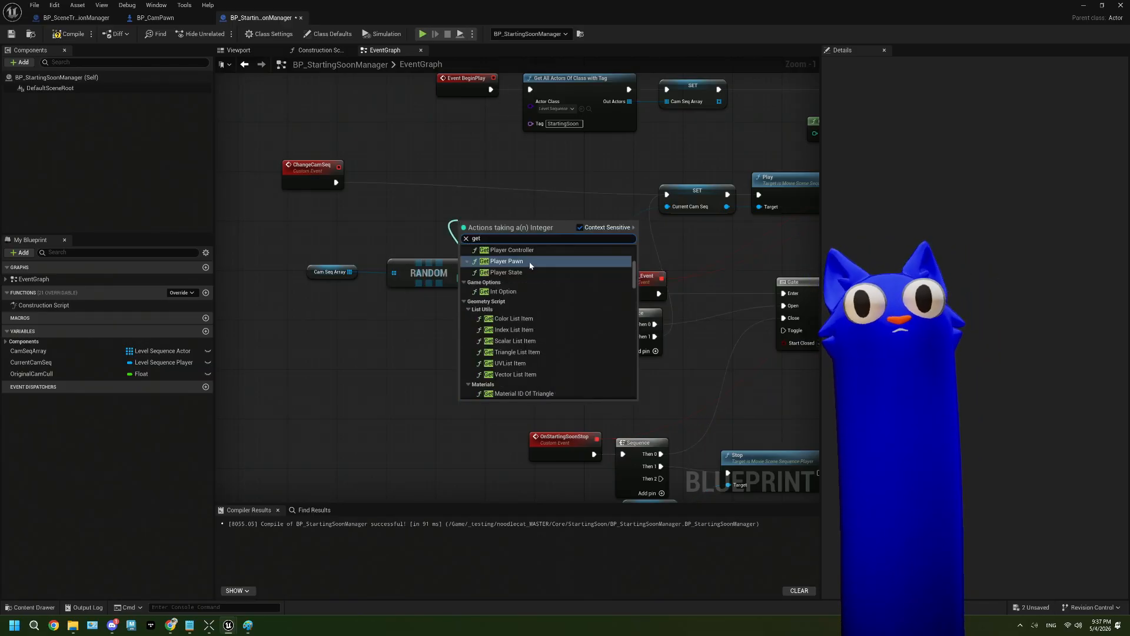
pyautogui.click(414, 234)
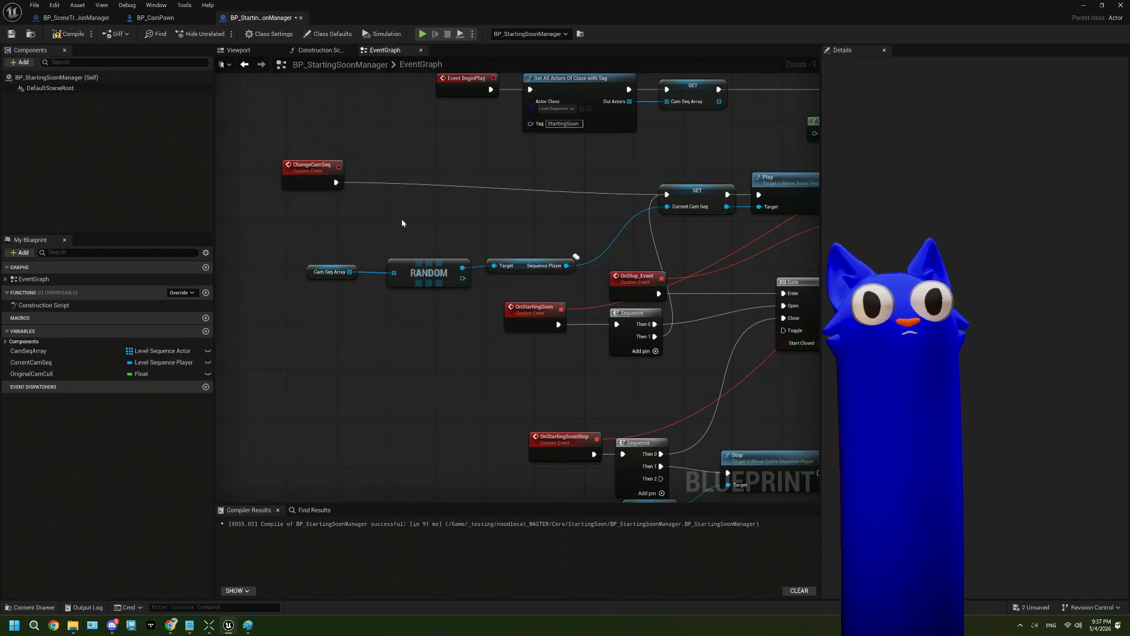
# Add an Equal (==) node fed by the Random node's Out Index, and a Branch for its result
pyautogui.moveTo(463, 278); pyautogui.dragTo(426, 237)
pyautogui.write('equa')
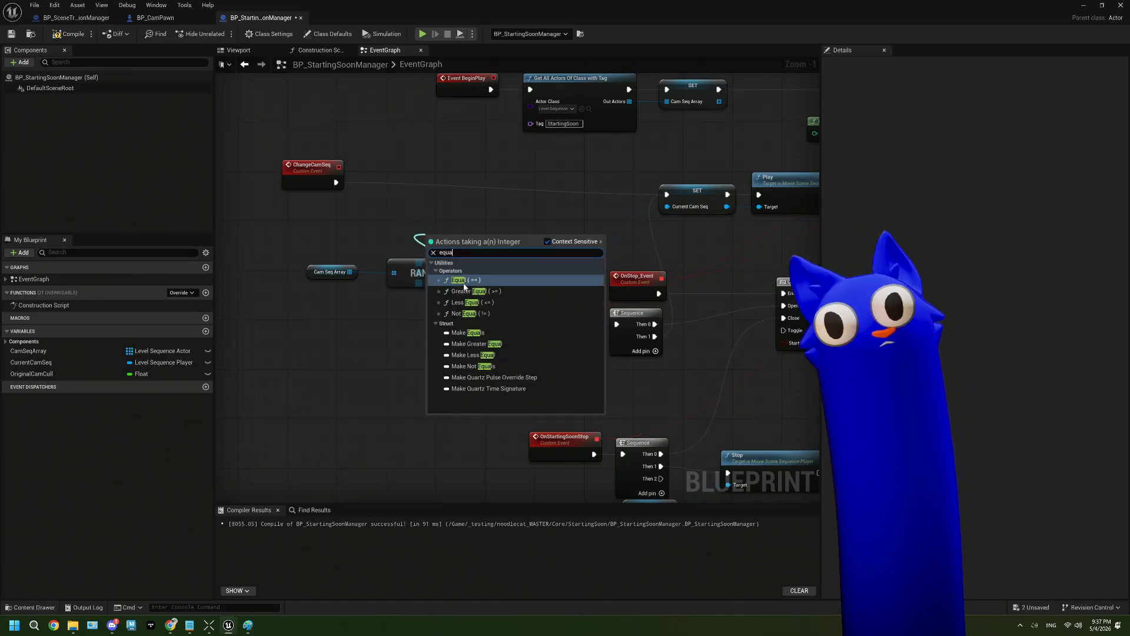
pyautogui.click(476, 280)
pyautogui.moveTo(461, 247); pyautogui.dragTo(503, 182)
pyautogui.press('b')
pyautogui.moveTo(433, 250); pyautogui.dragTo(491, 245, button='right')
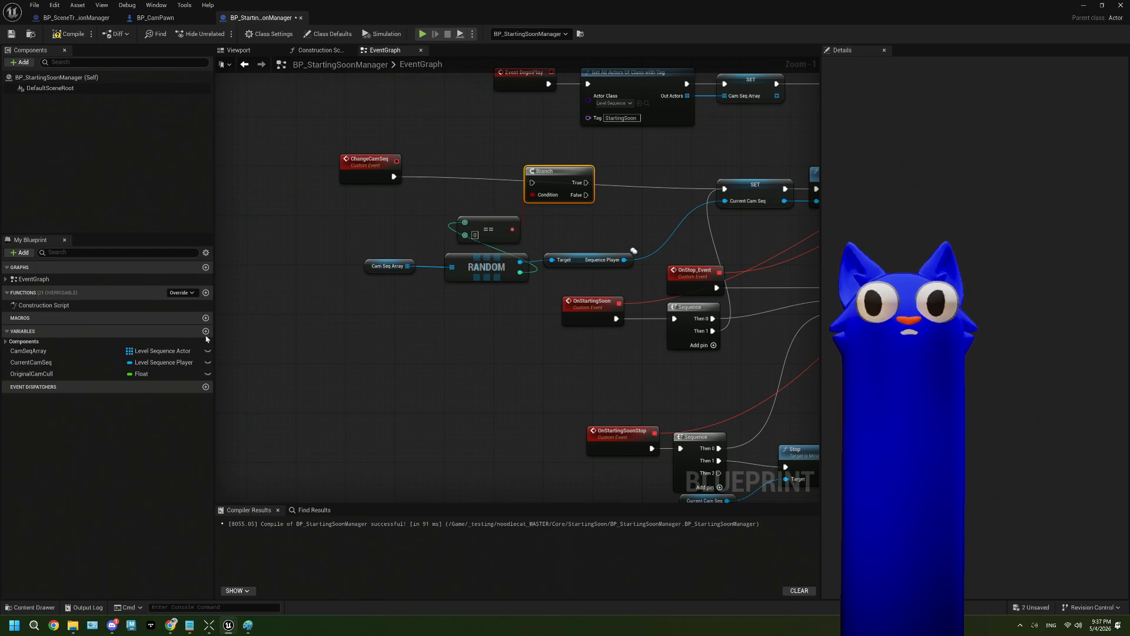
# Add a CurrentCamSeq getter and a Find Item node connected to Cam Seq Array, placed between the getter and the Equal node
pyautogui.moveTo(76, 360); pyautogui.dragTo(281, 206)
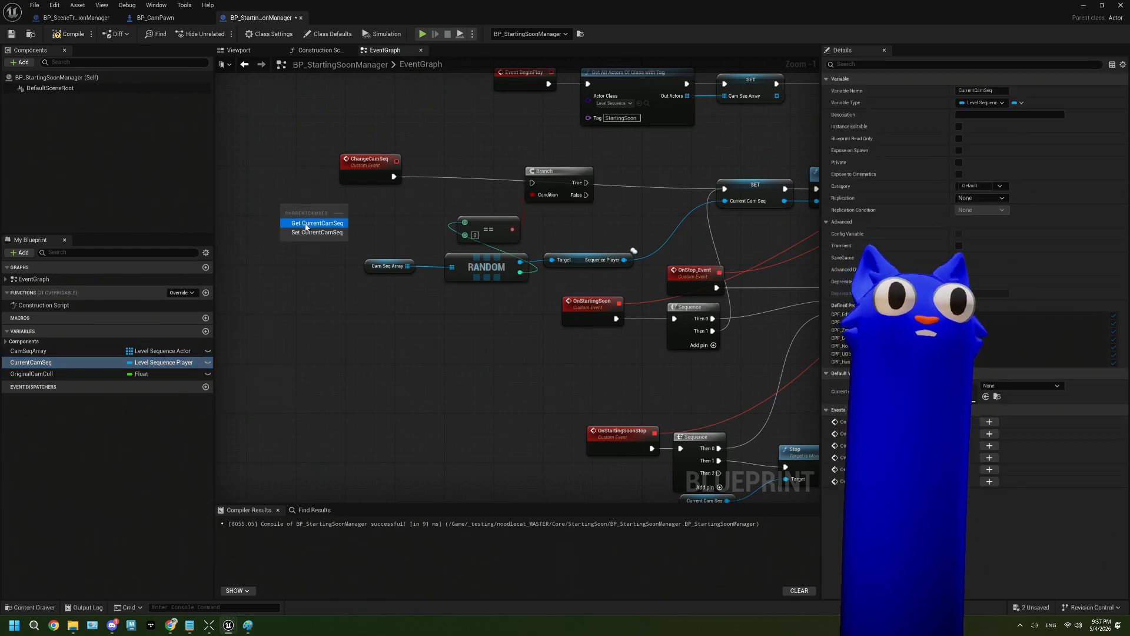
pyautogui.click(312, 223)
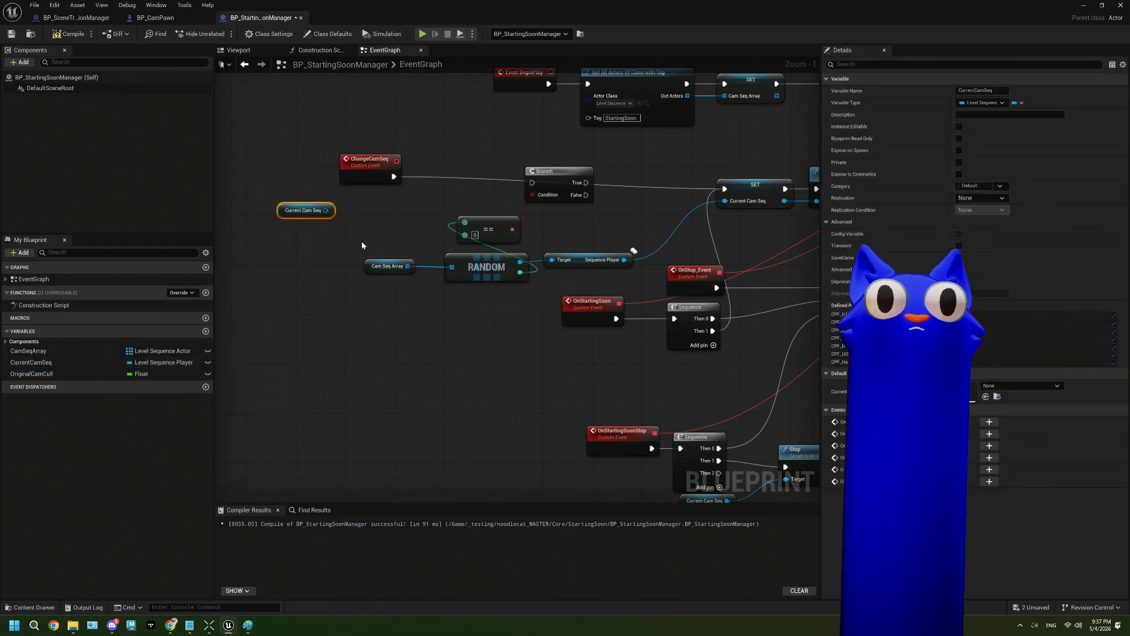
pyautogui.moveTo(408, 266); pyautogui.dragTo(377, 241)
pyautogui.write('inde')
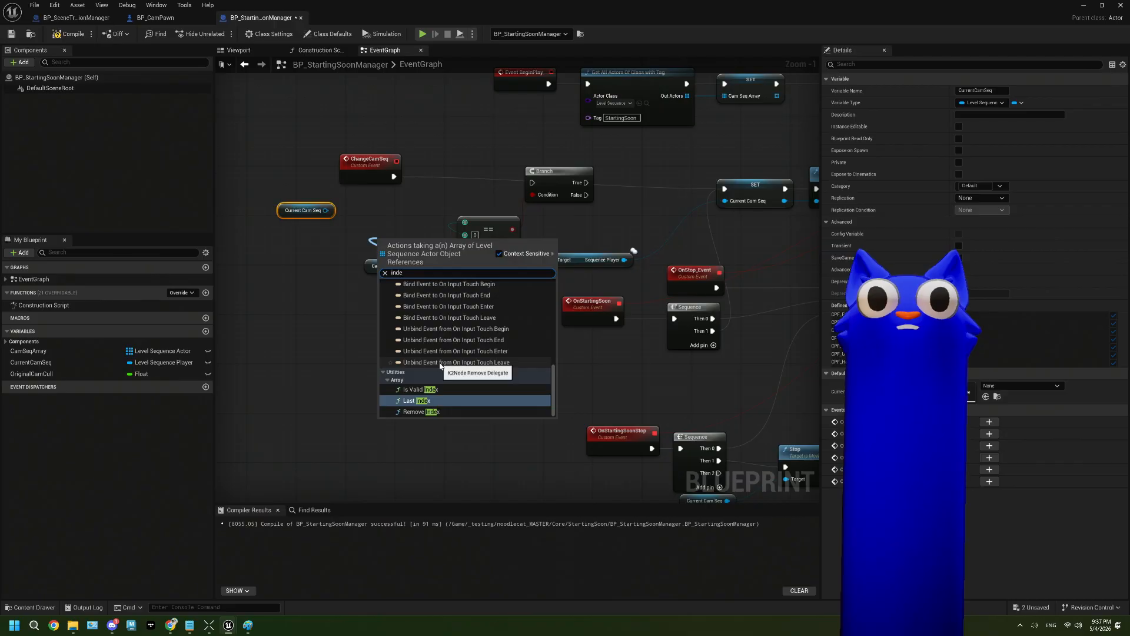
pyautogui.press('BackSpace')
pyautogui.press('BackSpace')
pyautogui.press('BackSpace')
pyautogui.press('BackSpace')
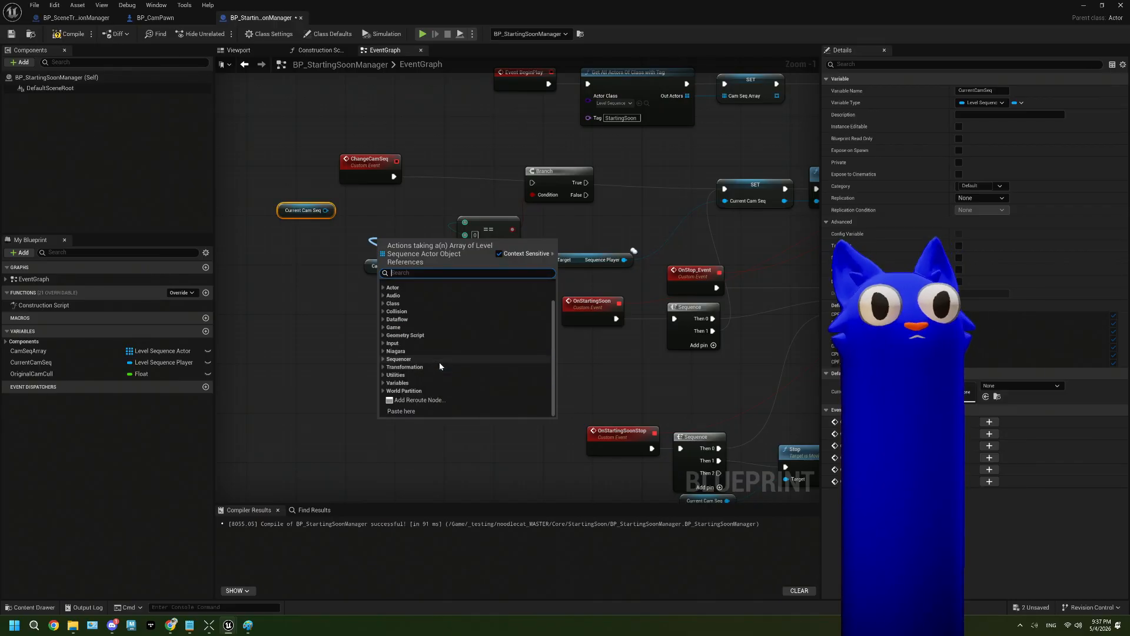
pyautogui.write('get')
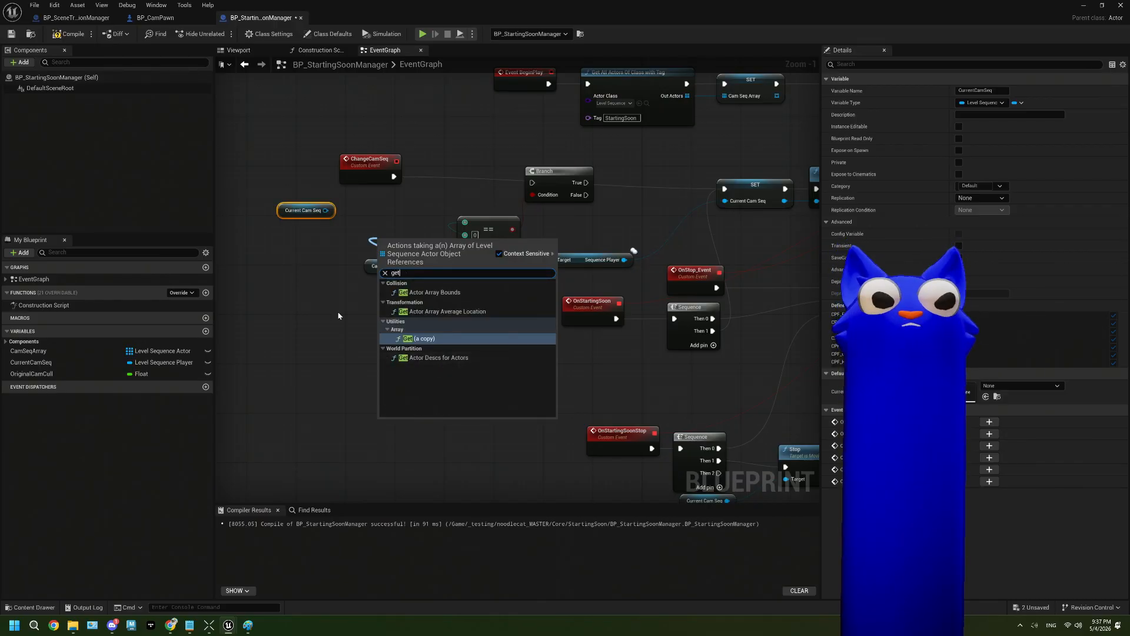
pyautogui.press('BackSpace')
pyautogui.press('BackSpace')
pyautogui.press('BackSpace')
pyautogui.write('fi')
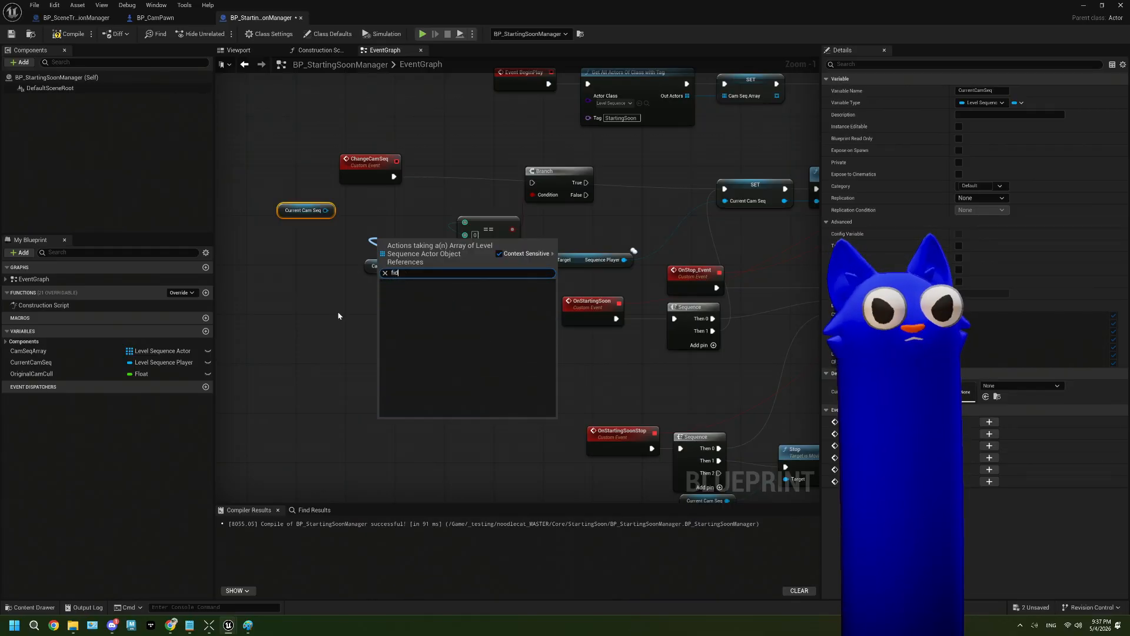
pyautogui.write('nd')
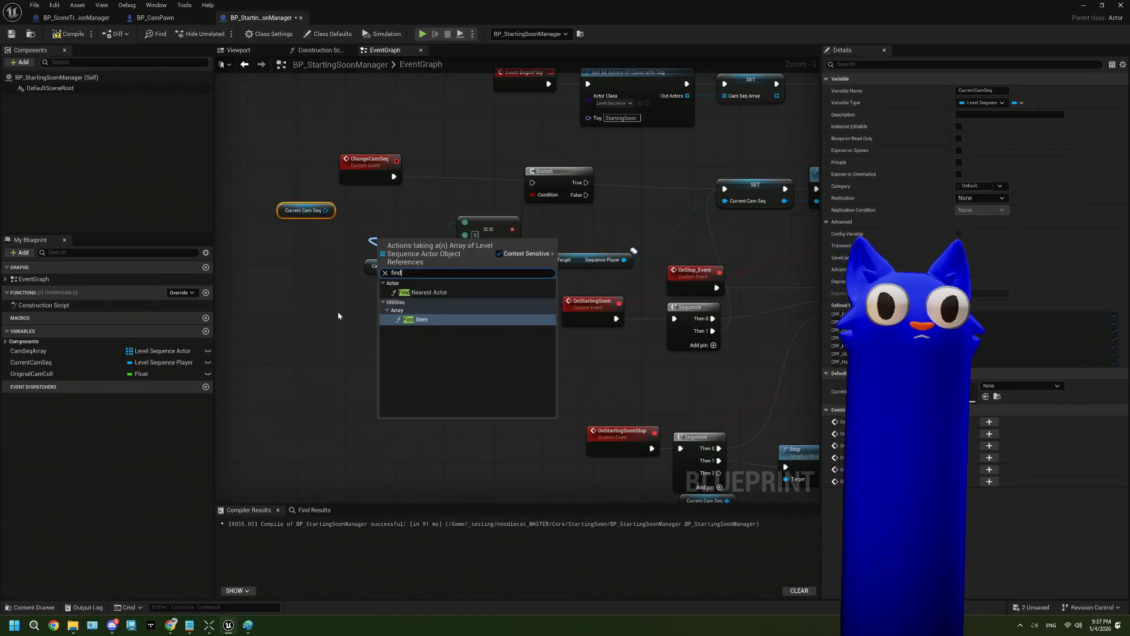
pyautogui.click(402, 319)
pyautogui.moveTo(406, 240); pyautogui.dragTo(359, 241)
pyautogui.click(373, 219)
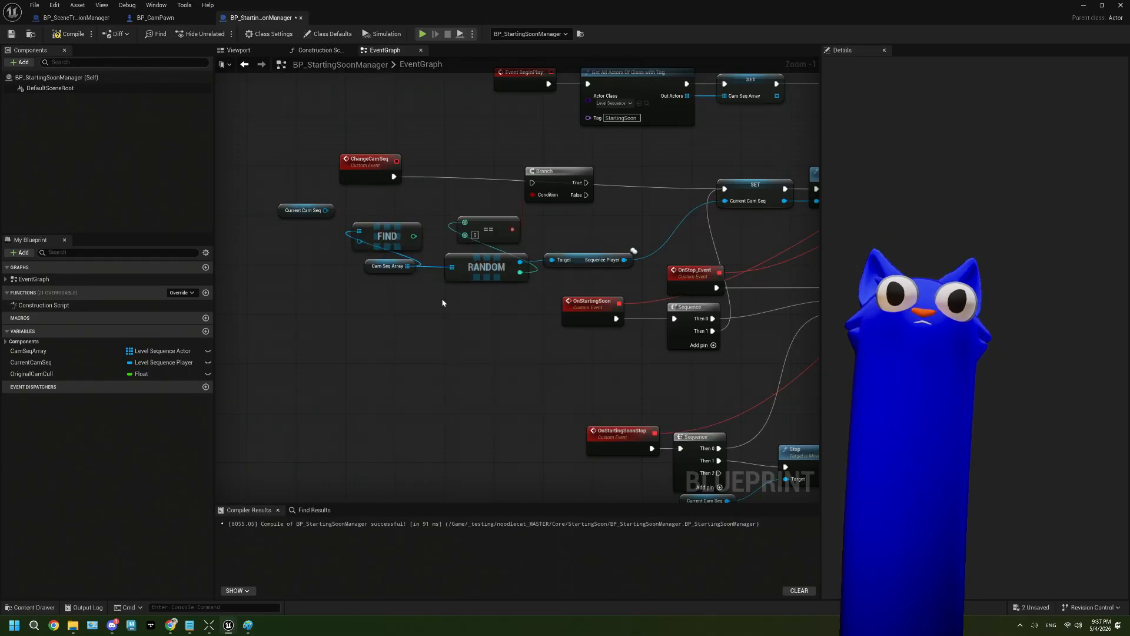
# Try adding a Get Sequence node fed by the Current Cam Seq getter
pyautogui.moveTo(325, 210); pyautogui.dragTo(283, 283)
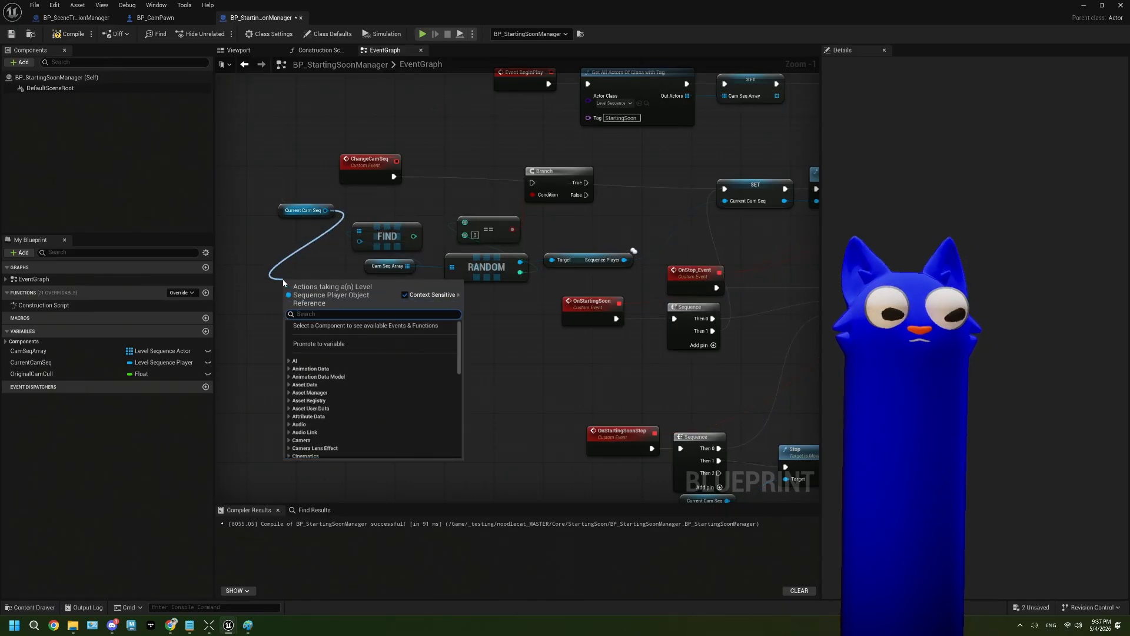
pyautogui.write('sequ')
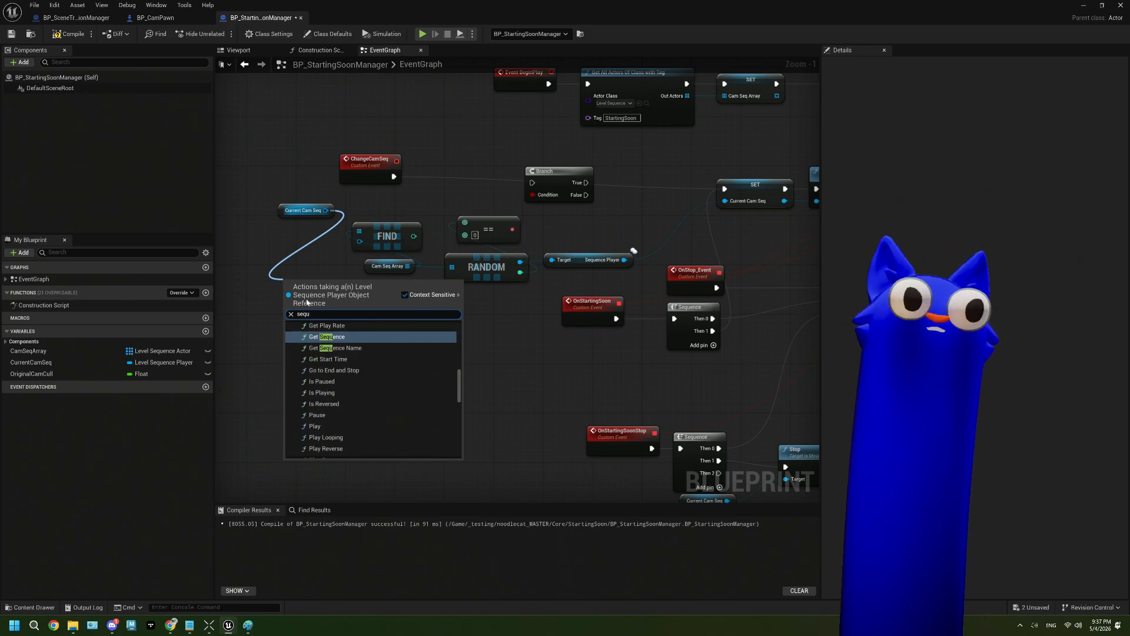
pyautogui.click(341, 337)
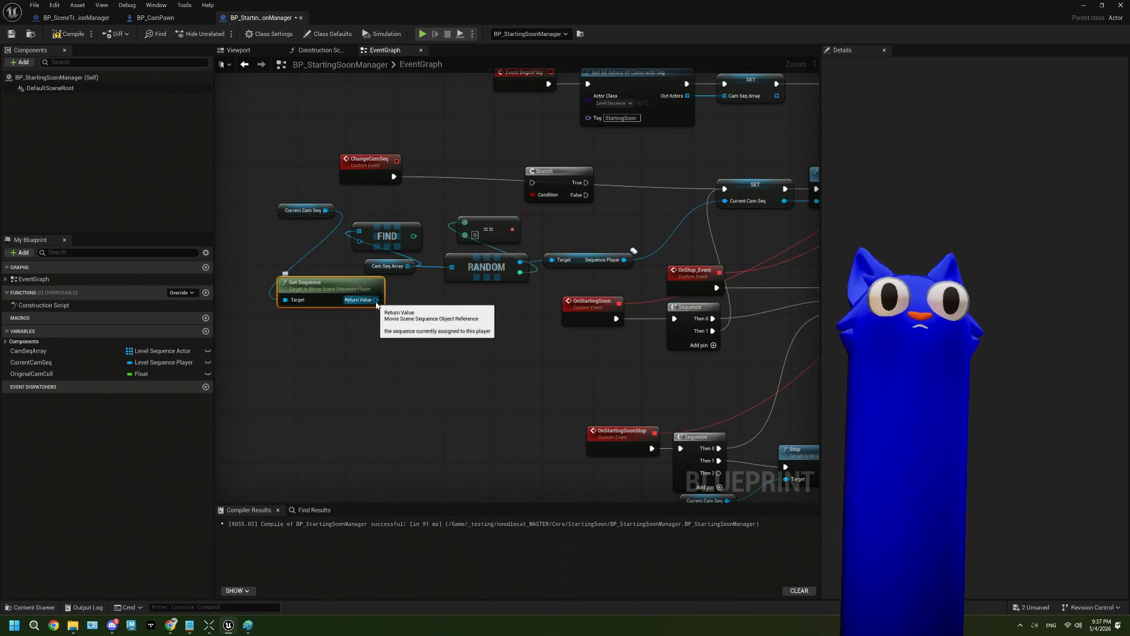
pyautogui.press('Delete')
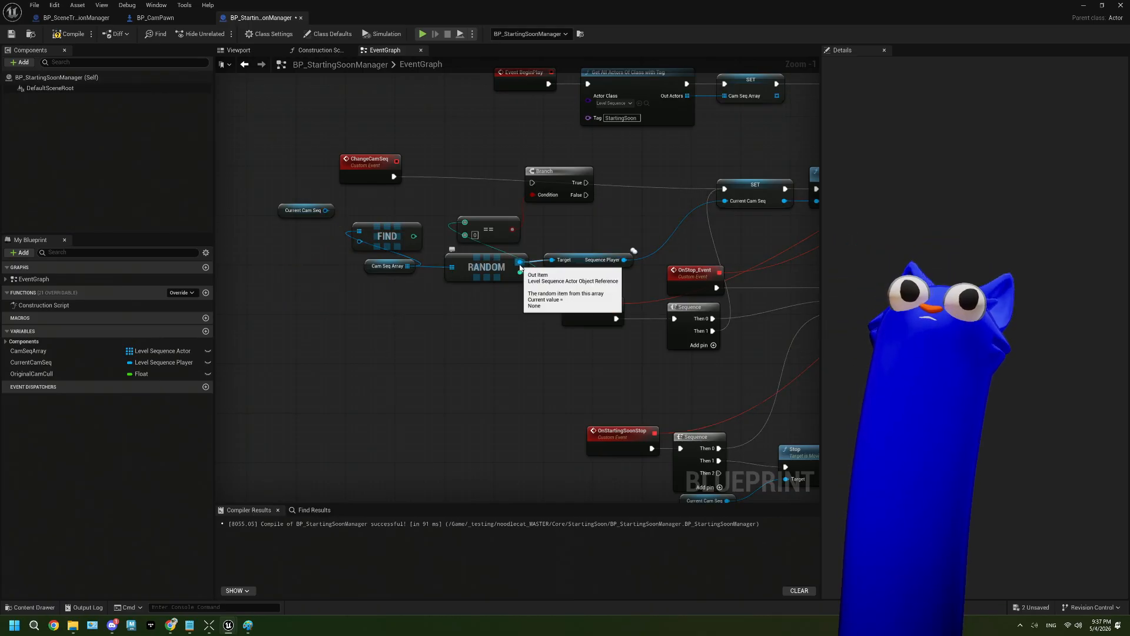
# Search the actions available for Current Cam Seq for one that returns its level sequence actor
pyautogui.moveTo(325, 211); pyautogui.dragTo(266, 244)
pyautogui.write('get ac')
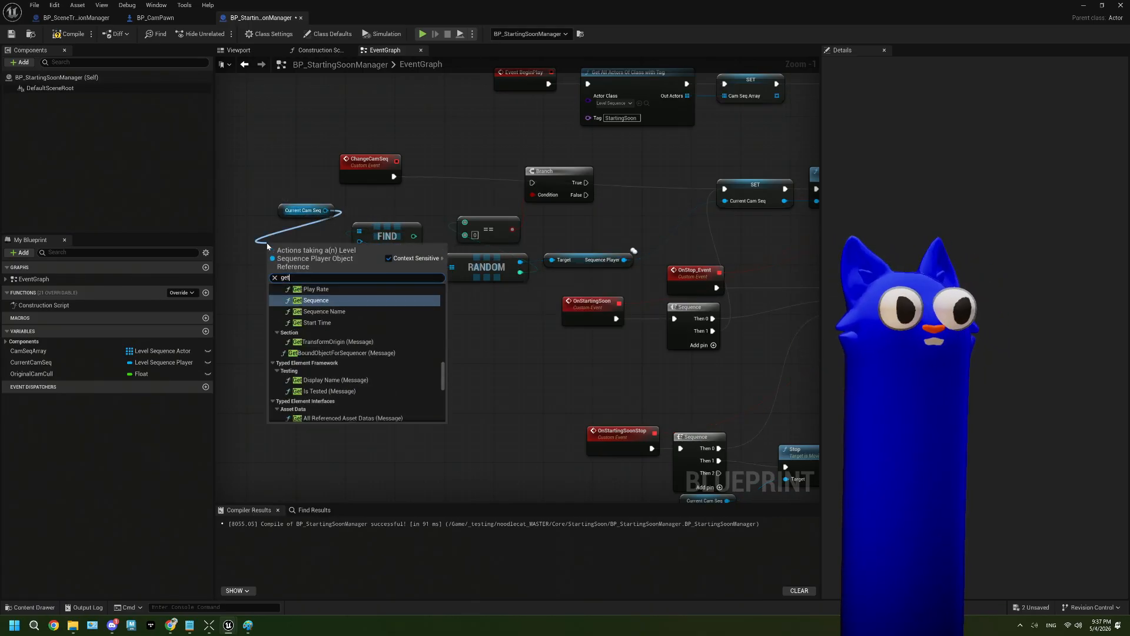
pyautogui.press('BackSpace')
pyautogui.press('BackSpace')
pyautogui.press('BackSpace')
pyautogui.press('BackSpace')
pyautogui.press('BackSpace')
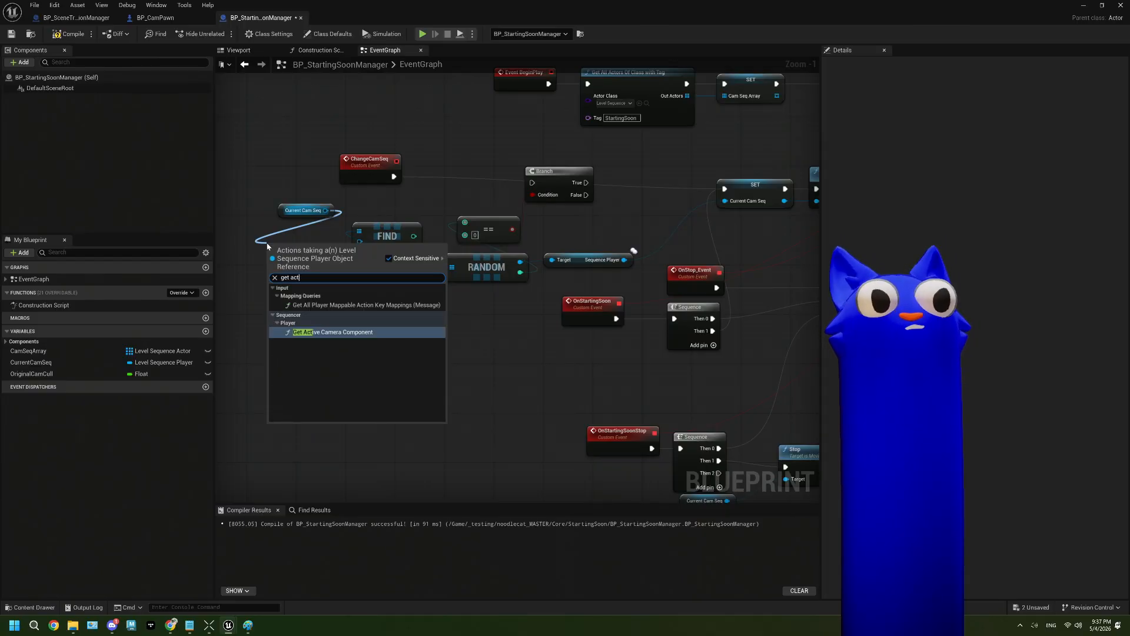
pyautogui.press('BackSpace')
pyautogui.write('actor')
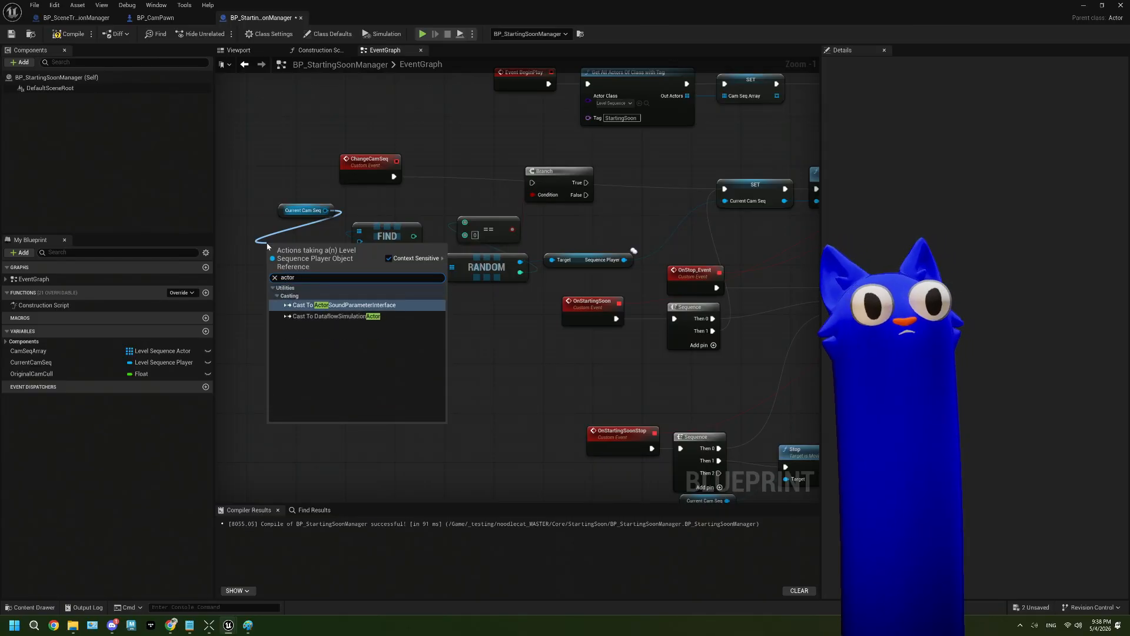
pyautogui.press('BackSpace')
pyautogui.press('BackSpace')
pyautogui.press('BackSpace')
pyautogui.press('BackSpace')
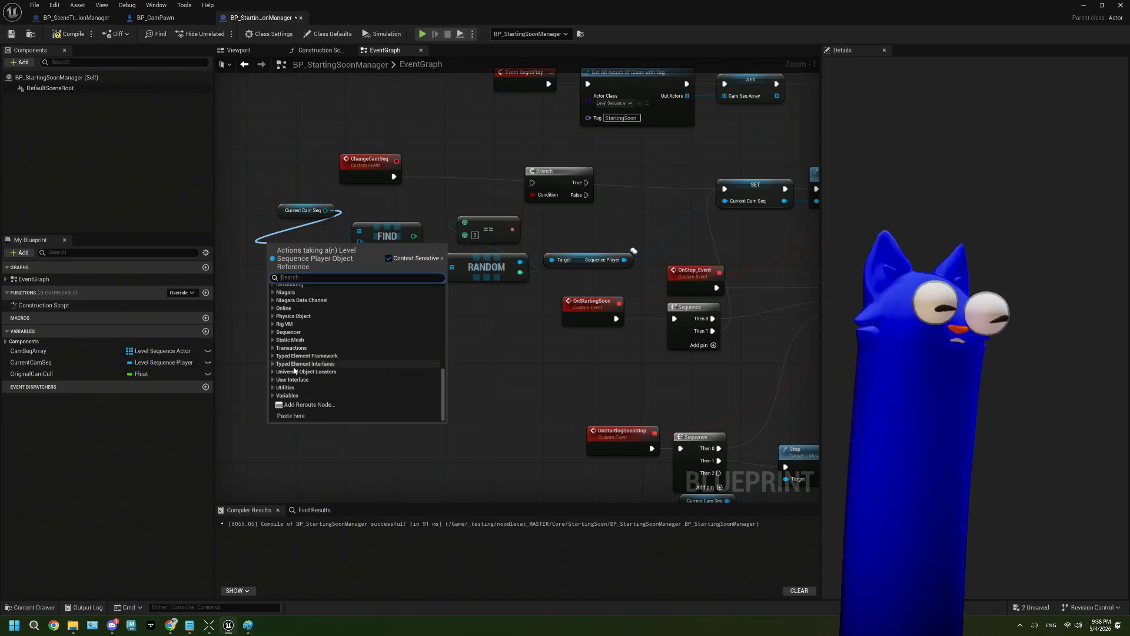
pyautogui.write('level sequen')
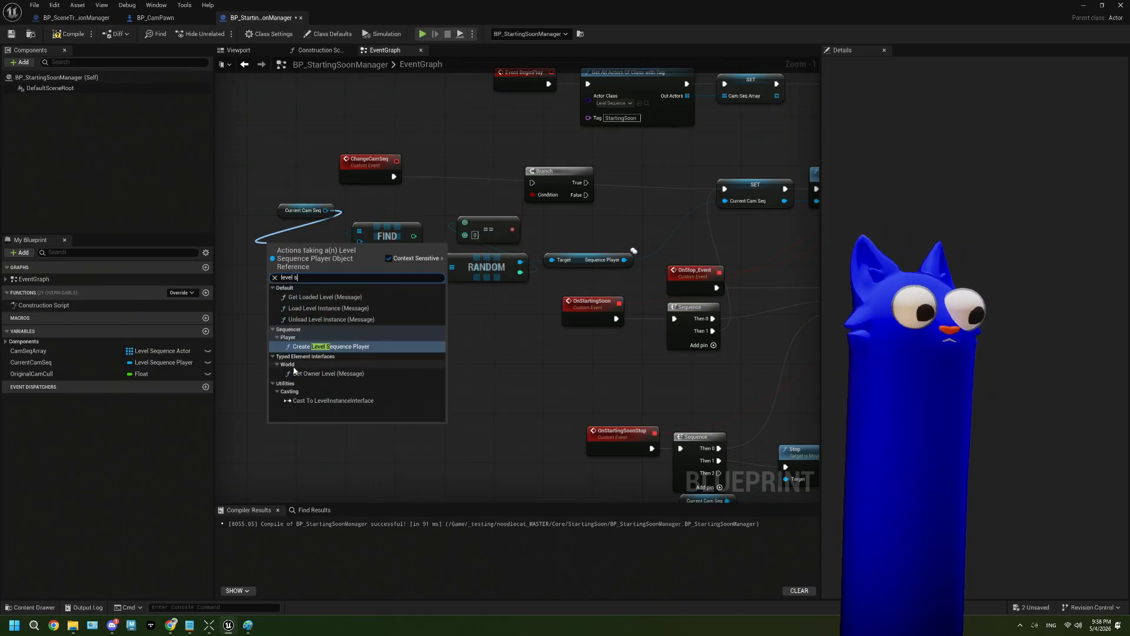
pyautogui.click(510, 434)
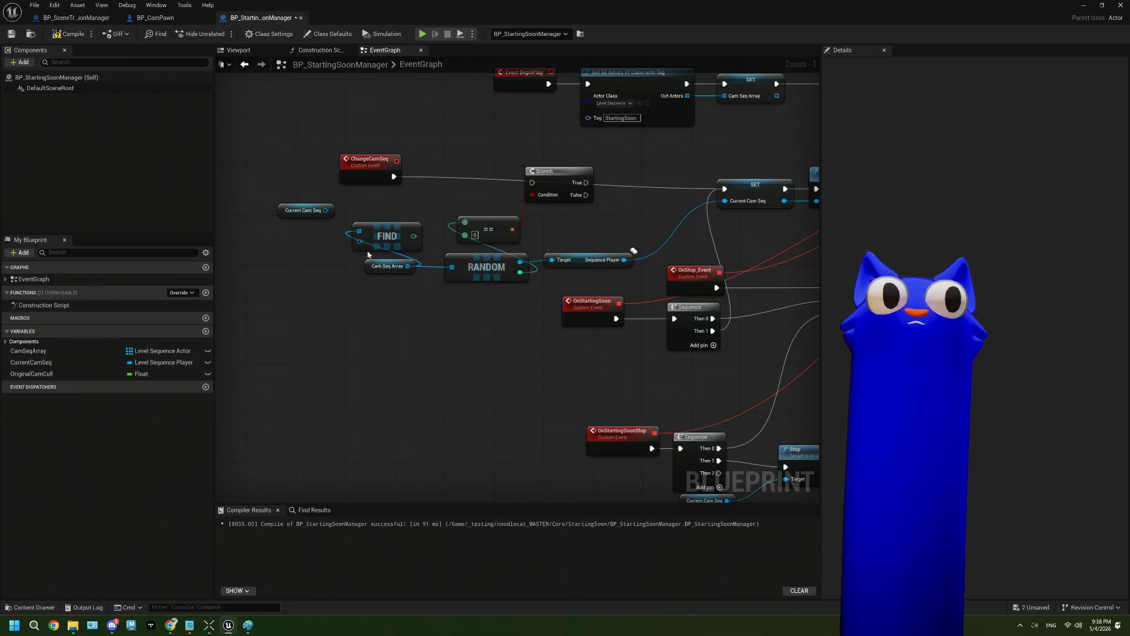
# Delete the Current Cam Seq getter, the Find node and the Equal node above the Random node
pyautogui.click(311, 213)
pyautogui.press('Delete')
pyautogui.click(399, 229)
pyautogui.press('Delete')
pyautogui.click(489, 229)
pyautogui.press('Delete')
pyautogui.moveTo(563, 226); pyautogui.dragTo(510, 228, button='right')
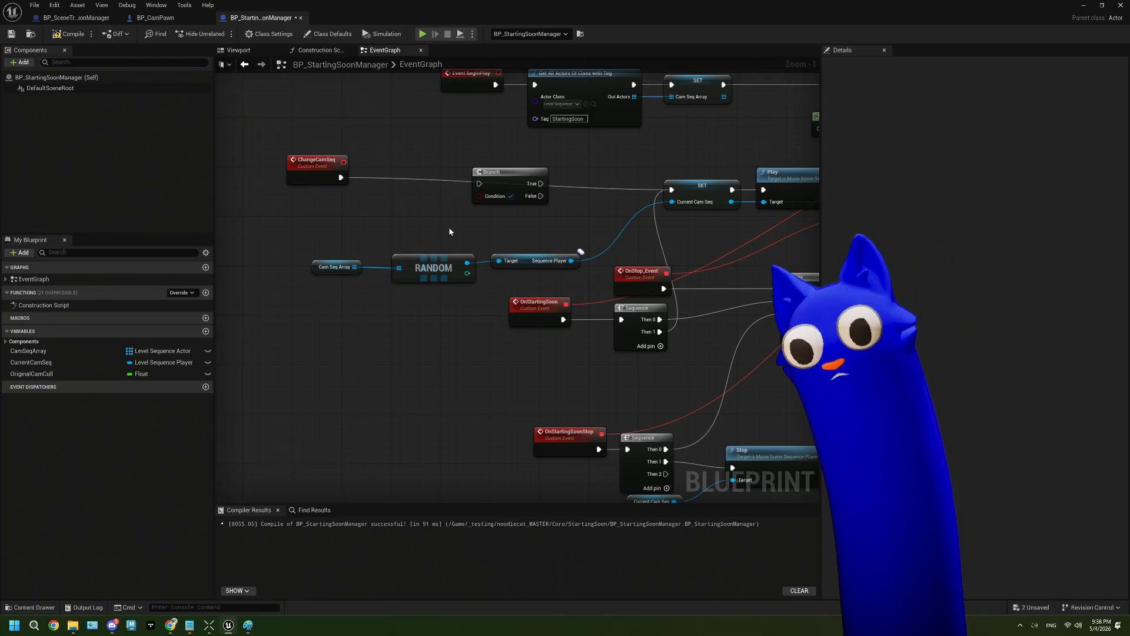
# Try adding a Random Array Item from Stream node fed by Cam Seq Array
pyautogui.moveTo(447, 228); pyautogui.dragTo(467, 218, button='right')
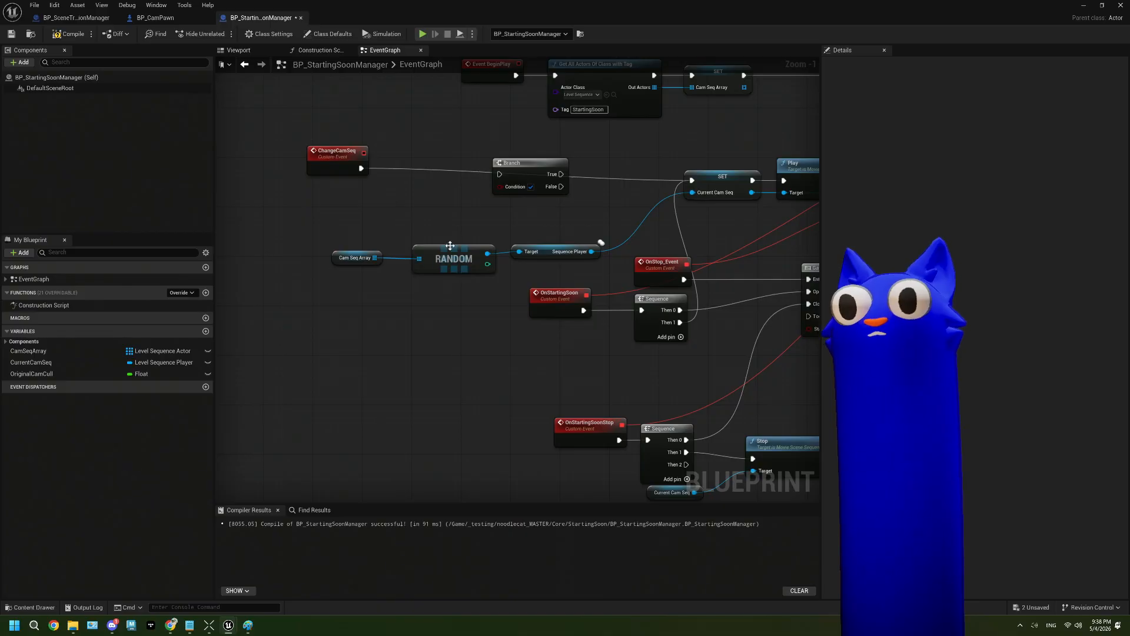
pyautogui.moveTo(375, 257); pyautogui.dragTo(345, 312)
pyautogui.write('random')
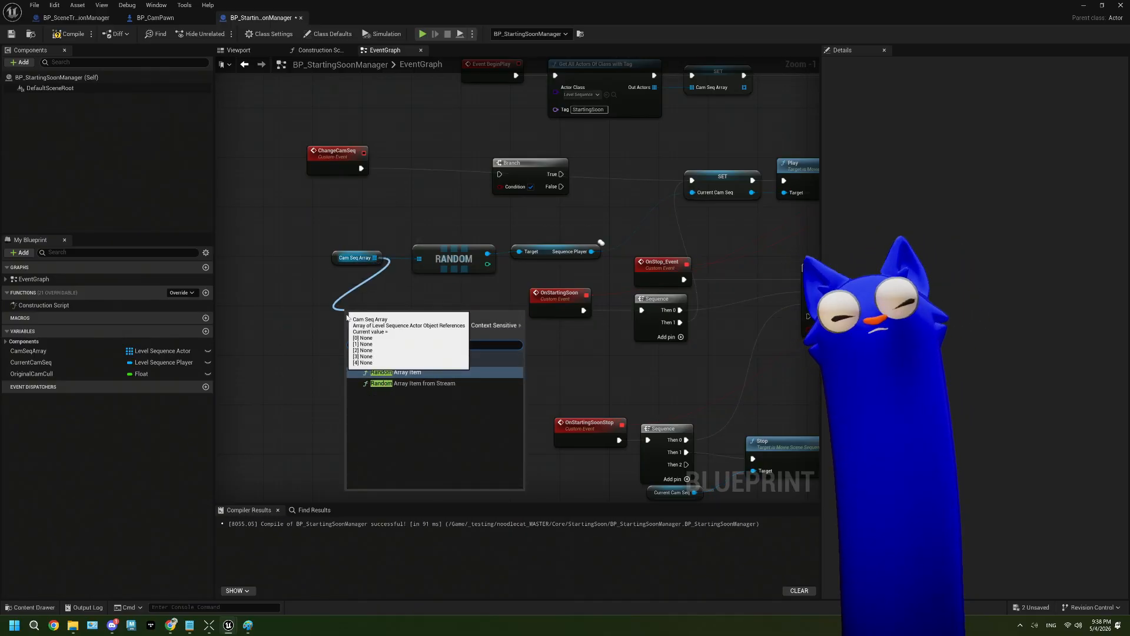
pyautogui.click(440, 383)
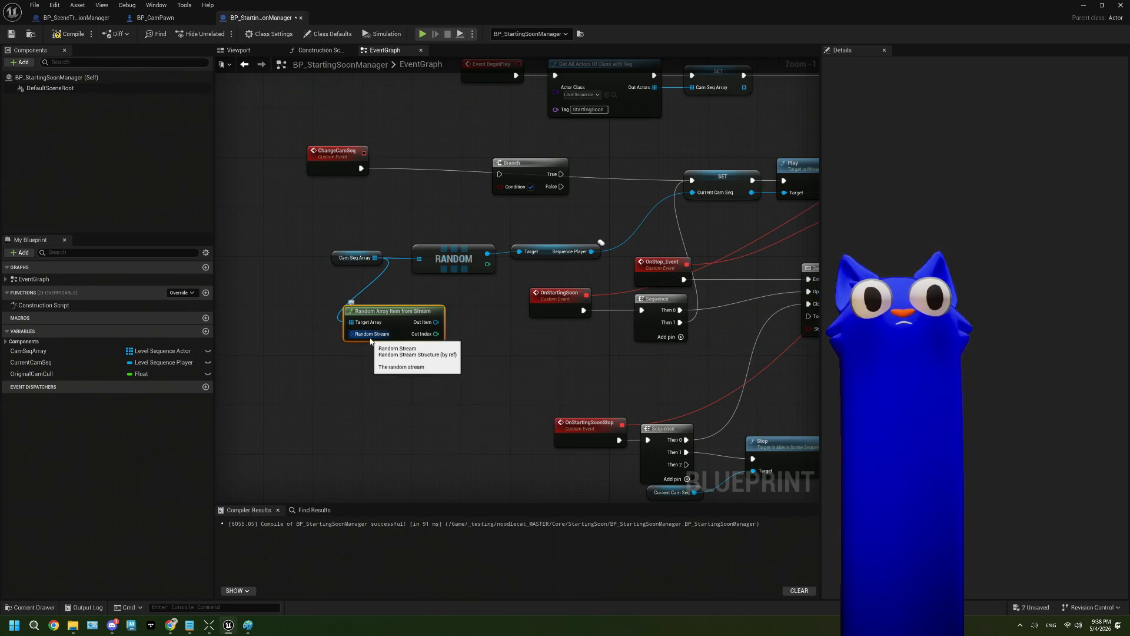
pyautogui.press('Delete')
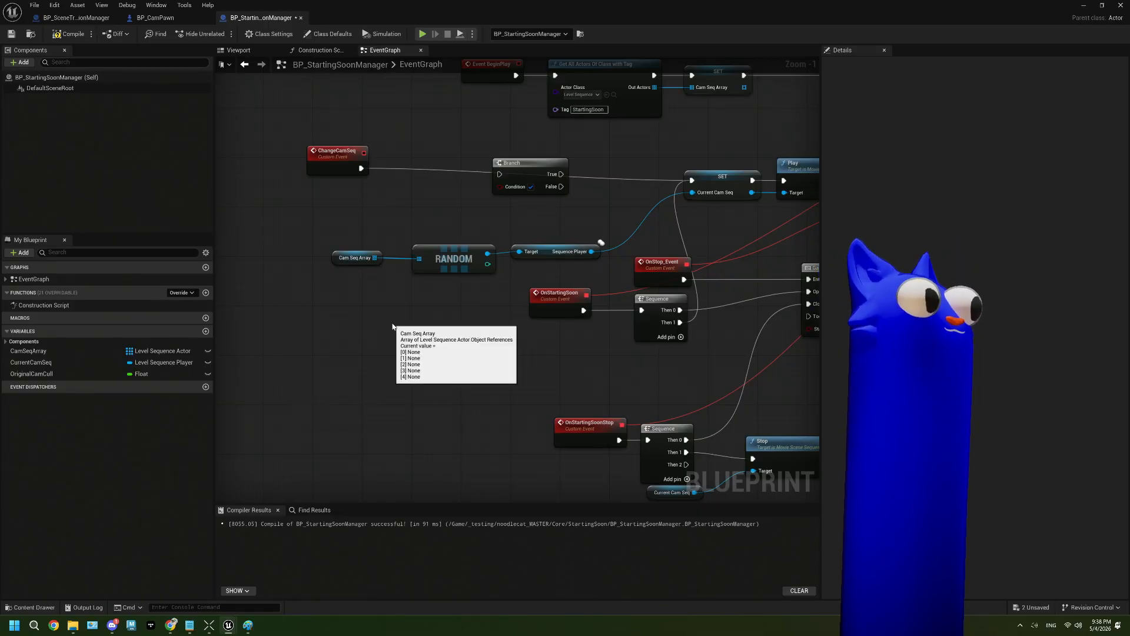
# Delete the unconnected Branch node between ChangeCamSeq and the Set Current Cam Seq node
pyautogui.moveTo(461, 312); pyautogui.dragTo(420, 321, button='right')
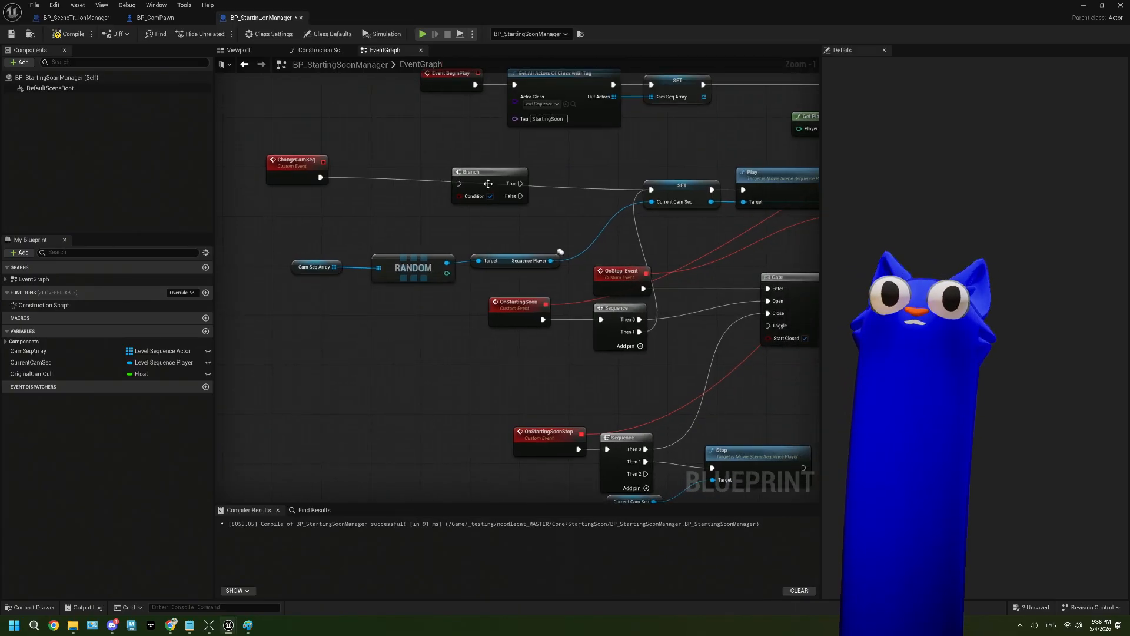
pyautogui.click(488, 184)
pyautogui.press('Delete')
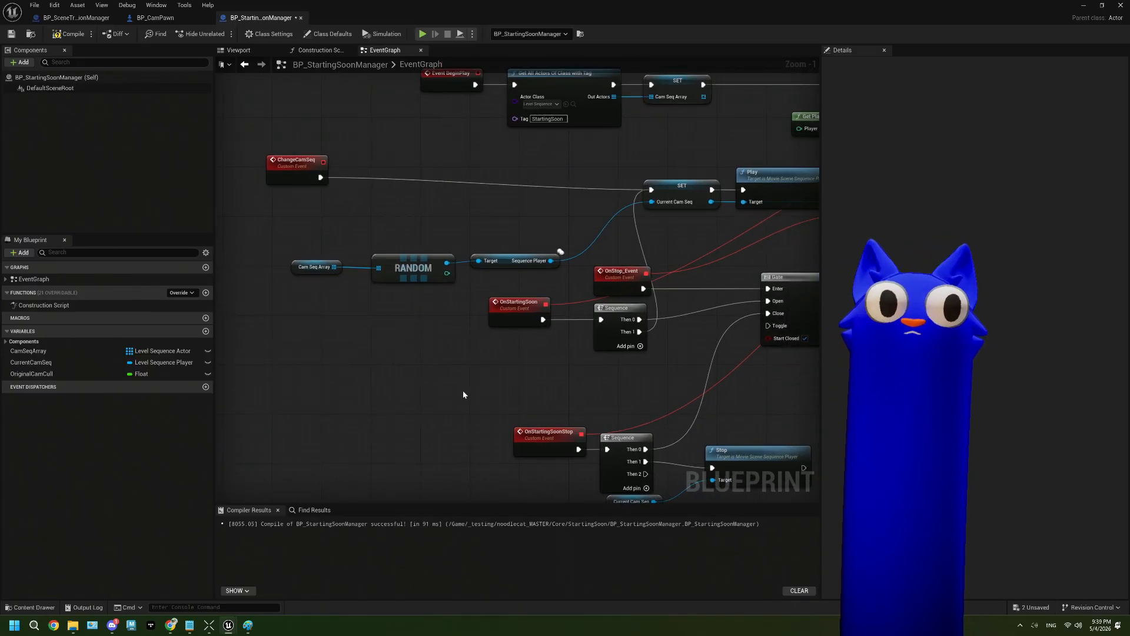
# Align ChangeCamSeq with the Set Current Cam Seq node and move Cam Seq Array and Random farther from the Sequence Player node
pyautogui.moveTo(442, 378); pyautogui.dragTo(445, 383, button='right')
pyautogui.moveTo(304, 180); pyautogui.dragTo(299, 192)
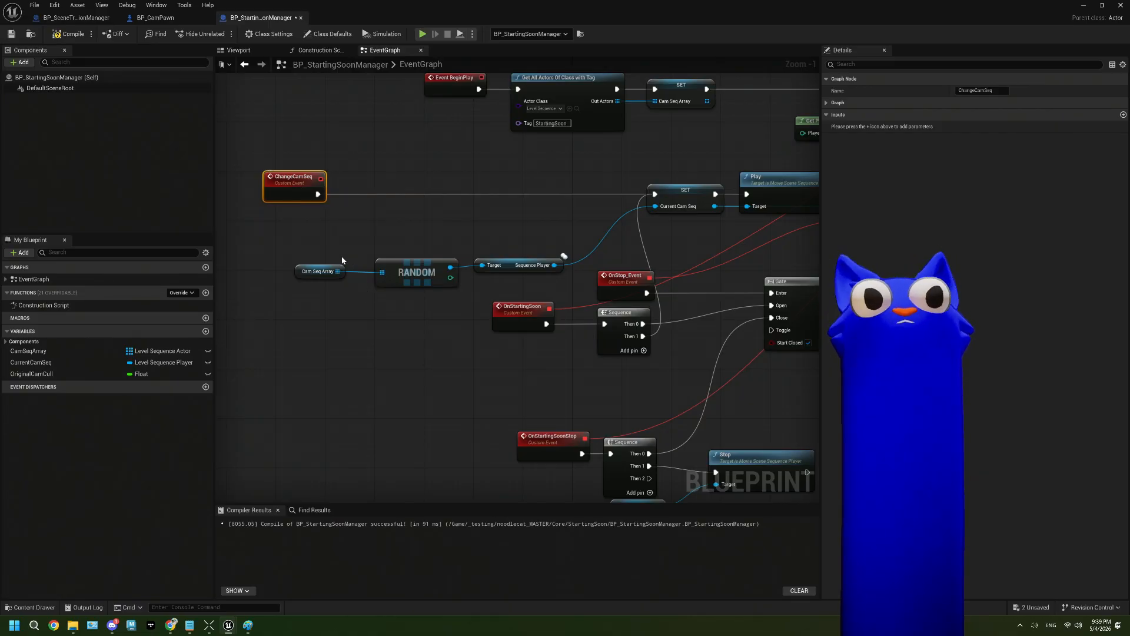
pyautogui.moveTo(328, 266)
pyautogui.mouseDown()
pyautogui.moveTo(384, 294)
pyautogui.moveTo(331, 260)
pyautogui.mouseUp()
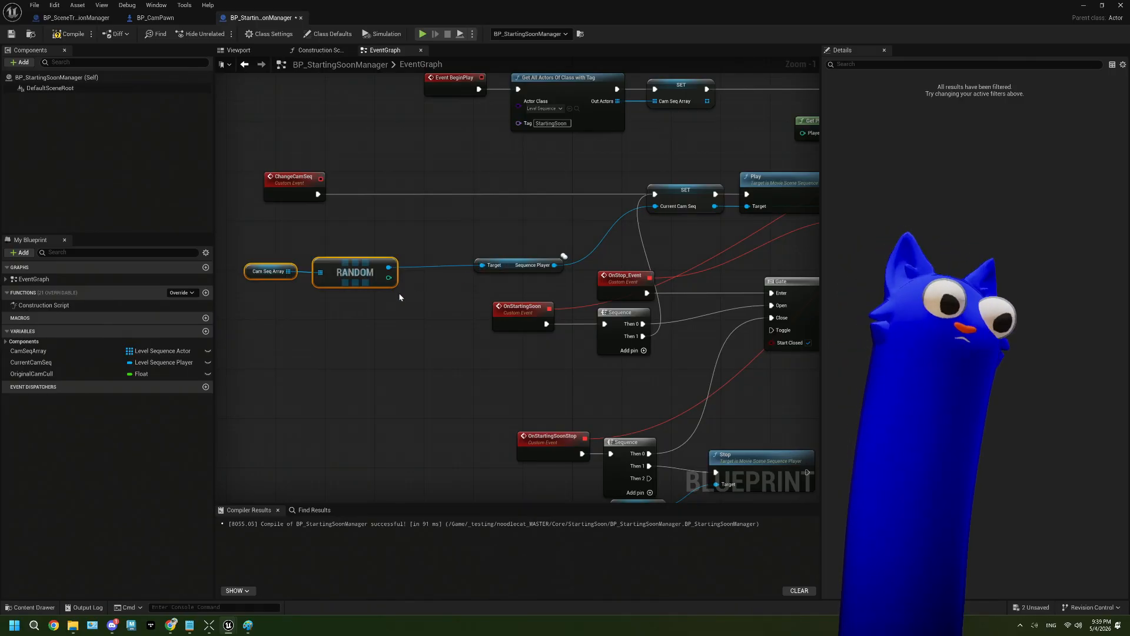
pyautogui.scroll(-2, 408, 253)
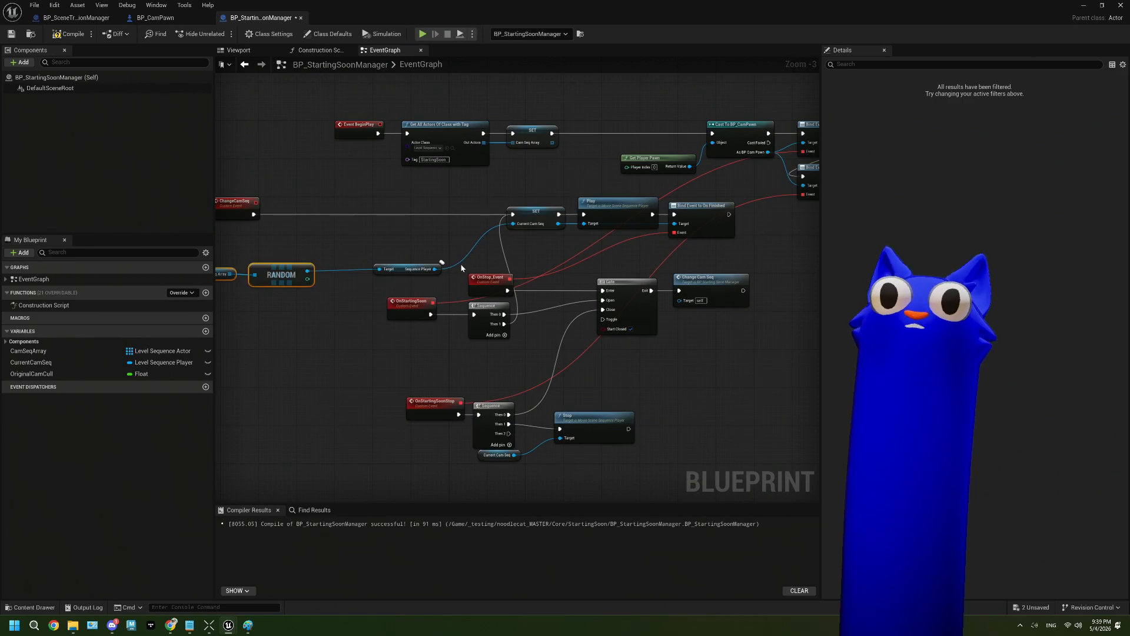
pyautogui.scroll(3, 457, 266)
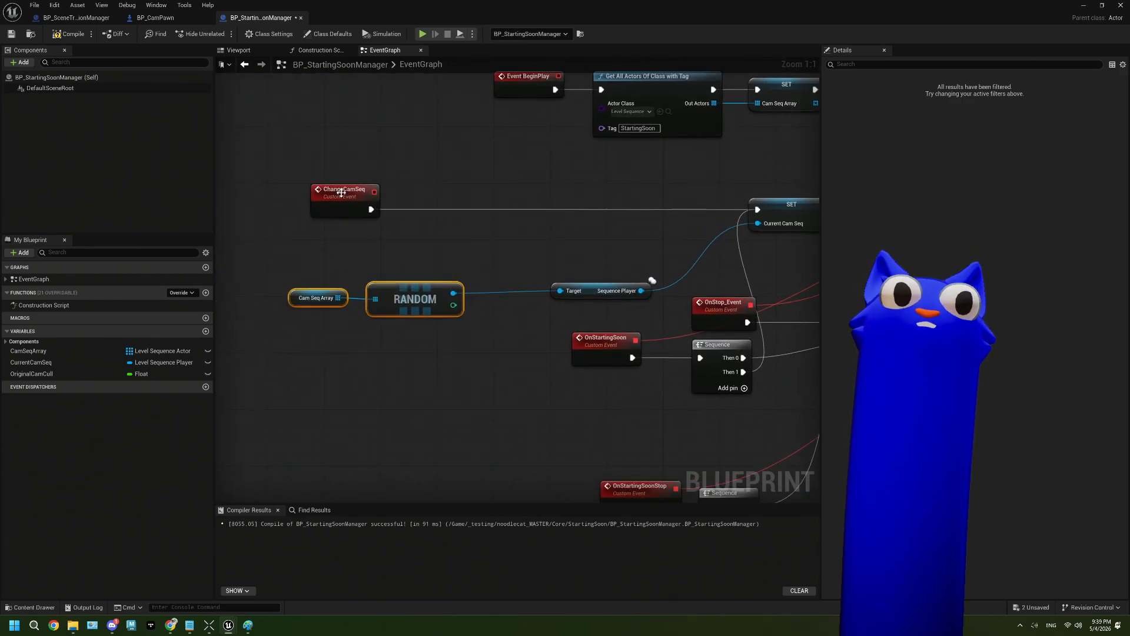
pyautogui.moveTo(305, 269); pyautogui.dragTo(337, 326)
pyautogui.moveTo(313, 263); pyautogui.dragTo(333, 346)
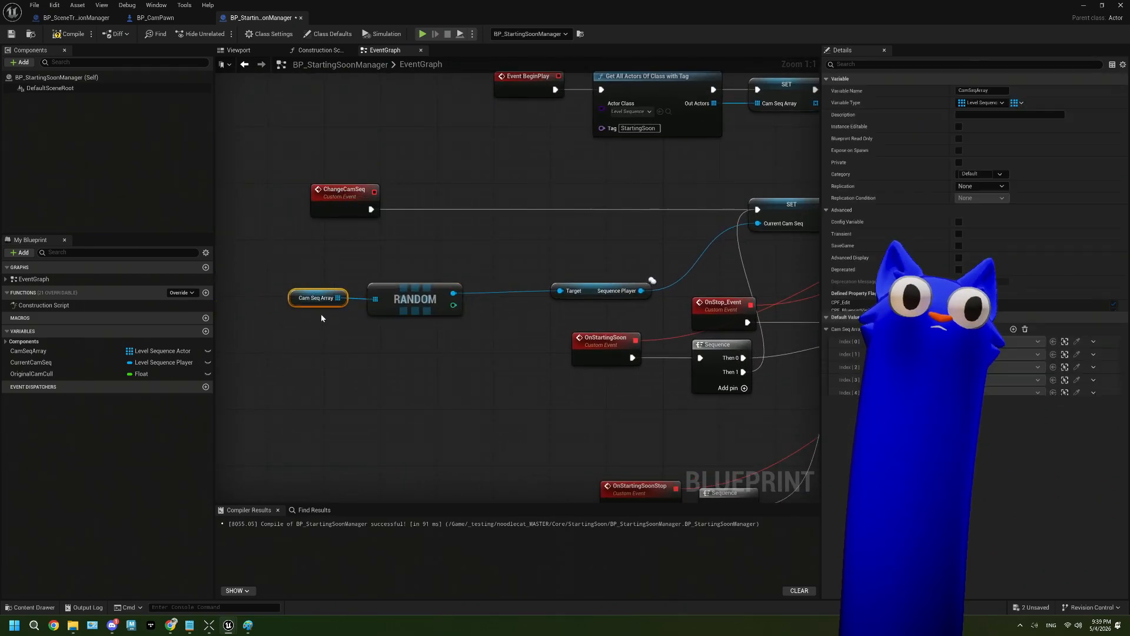
pyautogui.moveTo(298, 259); pyautogui.dragTo(419, 339)
pyautogui.moveTo(298, 256); pyautogui.dragTo(306, 282)
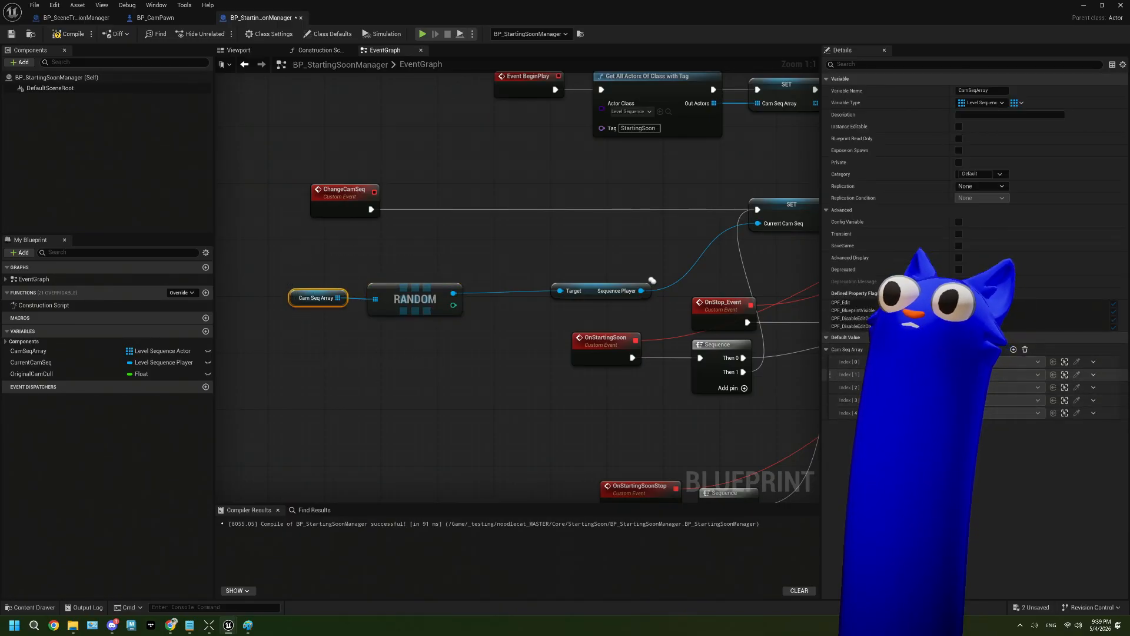
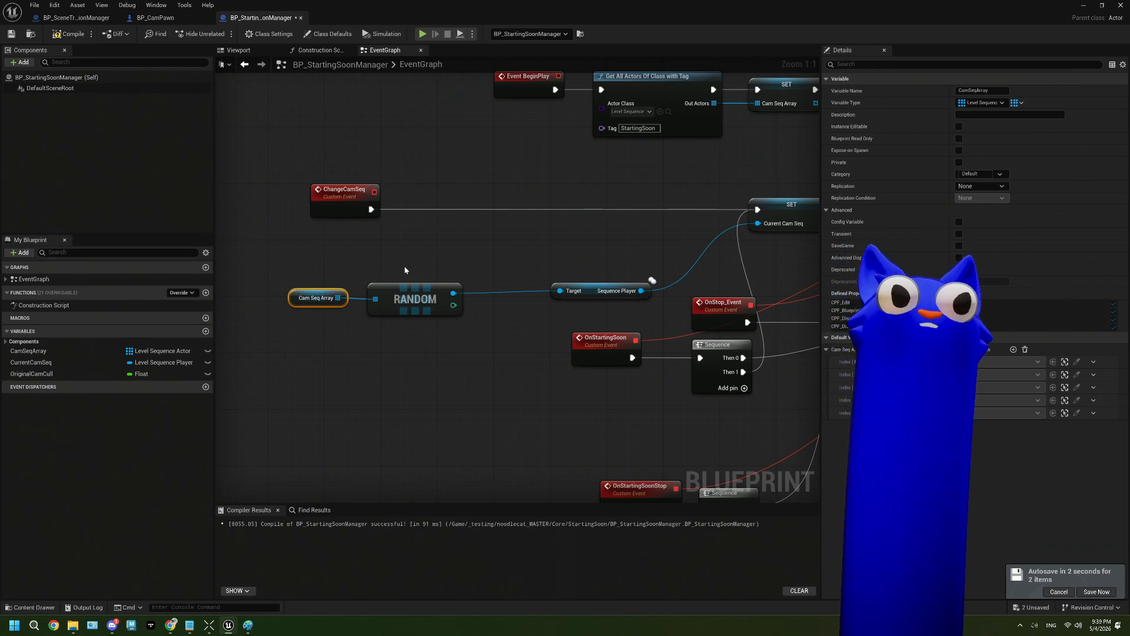
# Insert a Branch node into the execution wire between ChangeCamSeq and the Set Current Cam Seq node
pyautogui.moveTo(369, 209); pyautogui.dragTo(592, 203)
pyautogui.press('b')
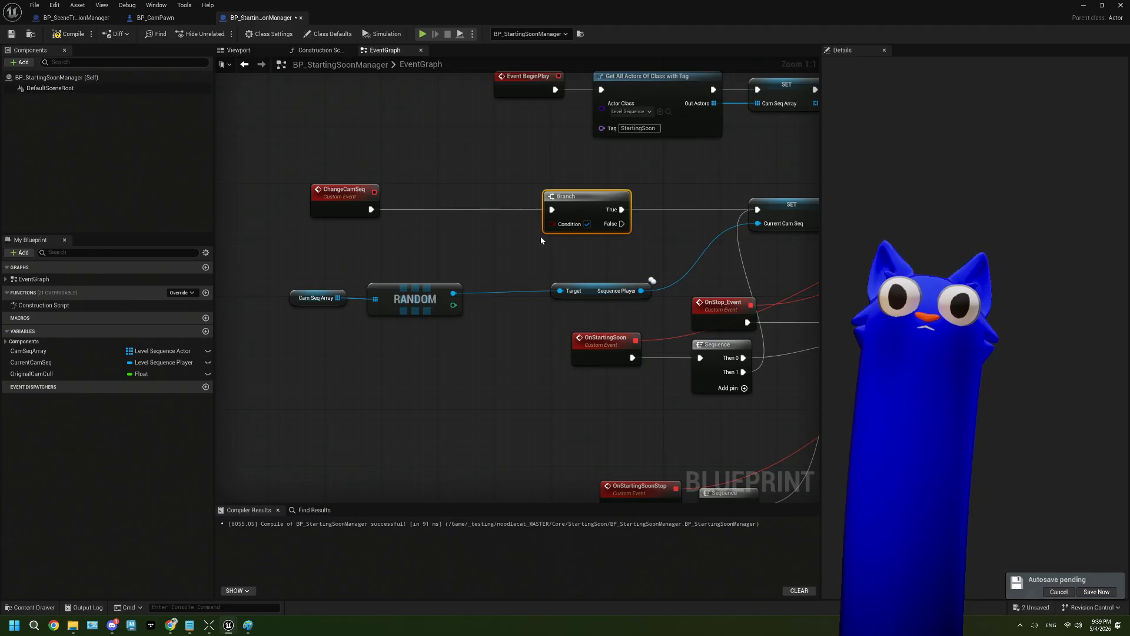
pyautogui.moveTo(542, 240); pyautogui.dragTo(557, 219, button='right')
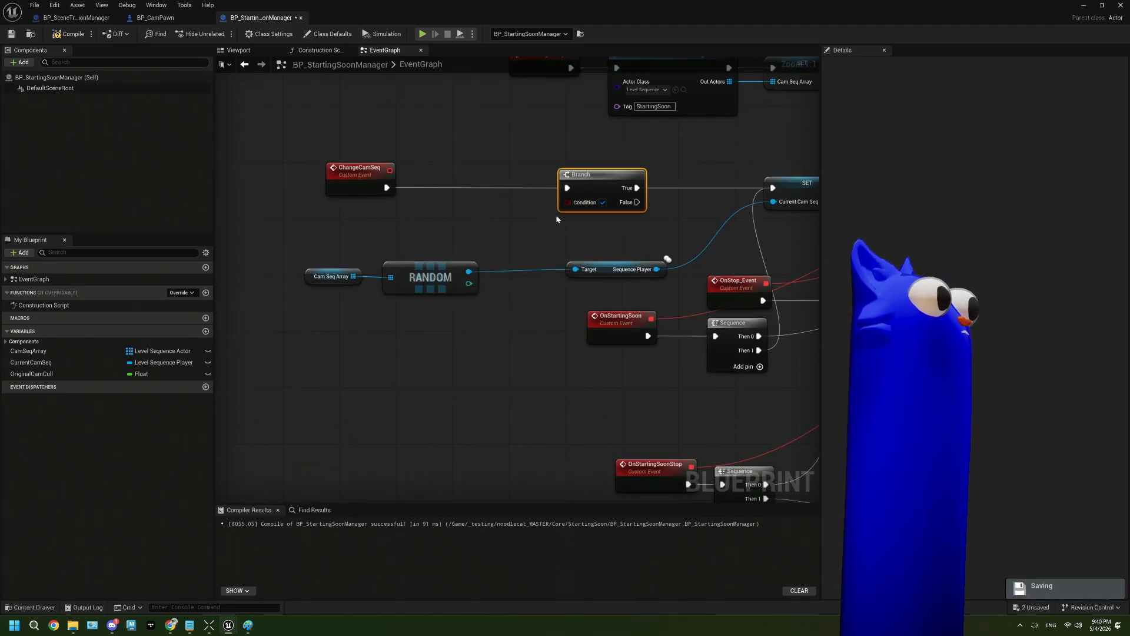
# Move Cam Seq Array, Random and Sequence Player together away from the Set node, and place Sequence Player closer to Random
pyautogui.moveTo(532, 305); pyautogui.dragTo(469, 295, button='right')
pyautogui.moveTo(267, 236); pyautogui.dragTo(417, 293)
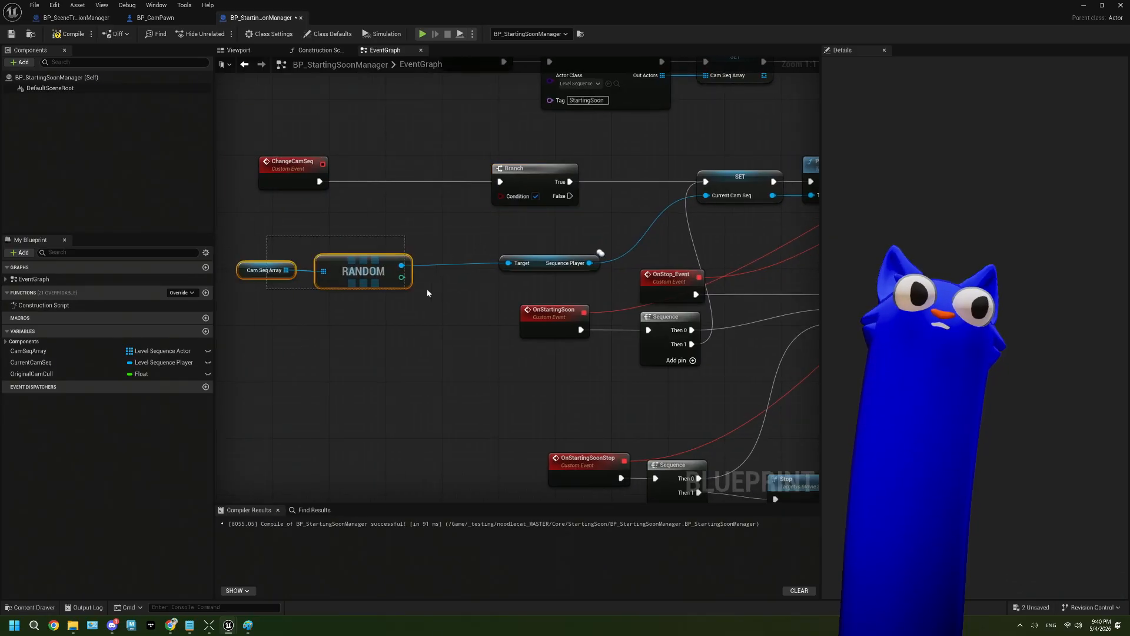
pyautogui.keyDown('shift'); pyautogui.click(523, 268); pyautogui.keyUp('shift')
pyautogui.moveTo(523, 268); pyautogui.dragTo(443, 275)
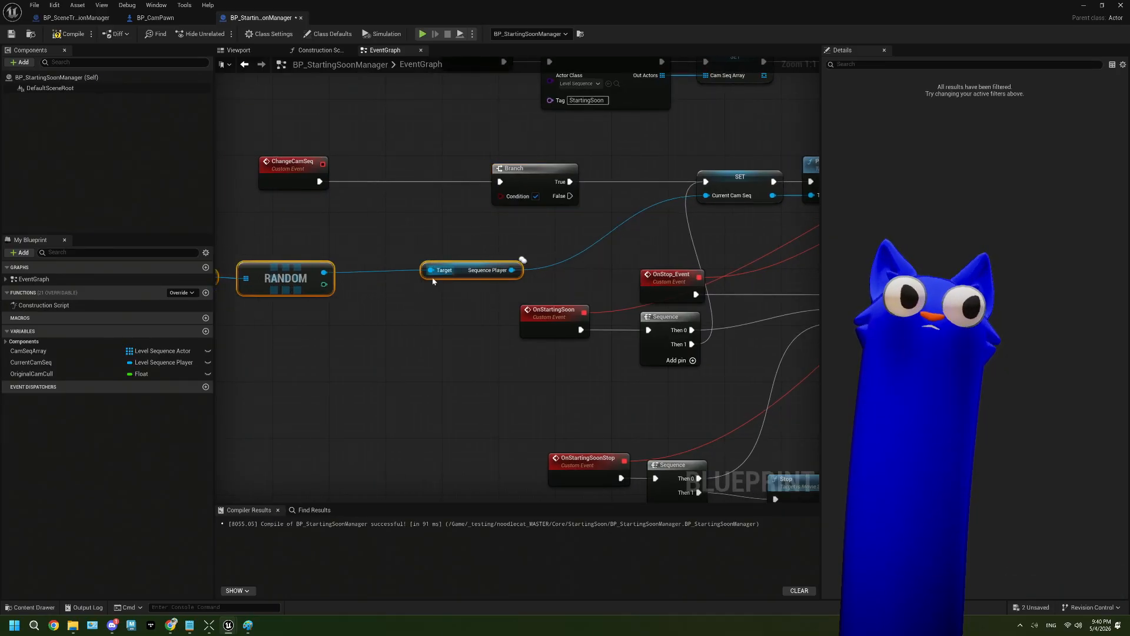
pyautogui.moveTo(332, 270); pyautogui.dragTo(438, 256, button='right')
pyautogui.click(580, 248)
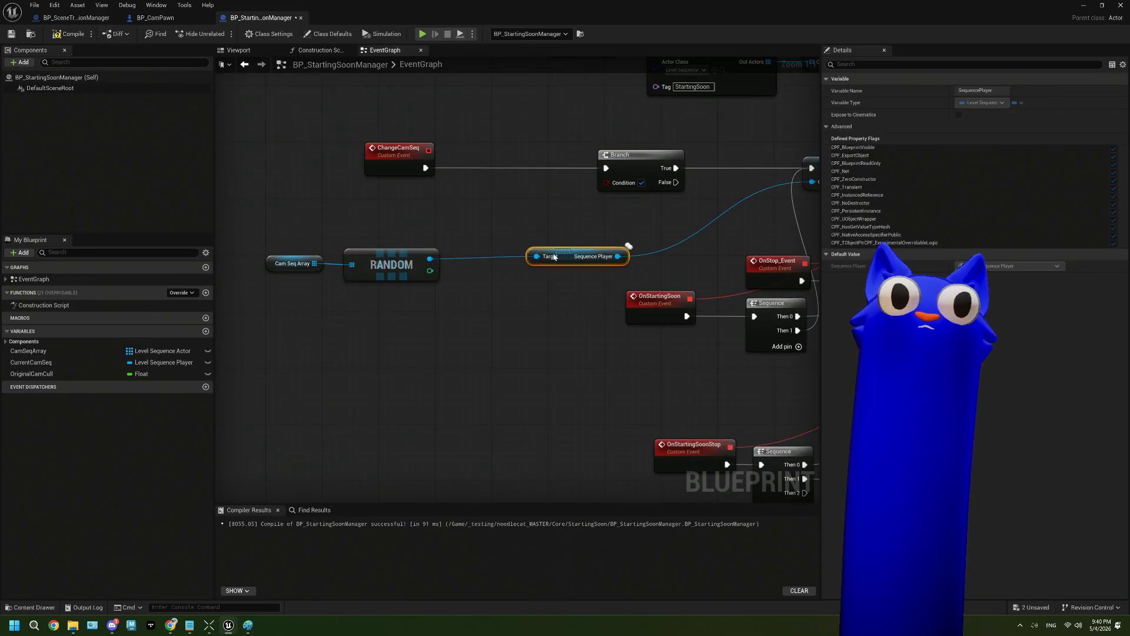
pyautogui.moveTo(567, 250); pyautogui.dragTo(504, 257)
pyautogui.moveTo(568, 239); pyautogui.dragTo(431, 252, button='right')
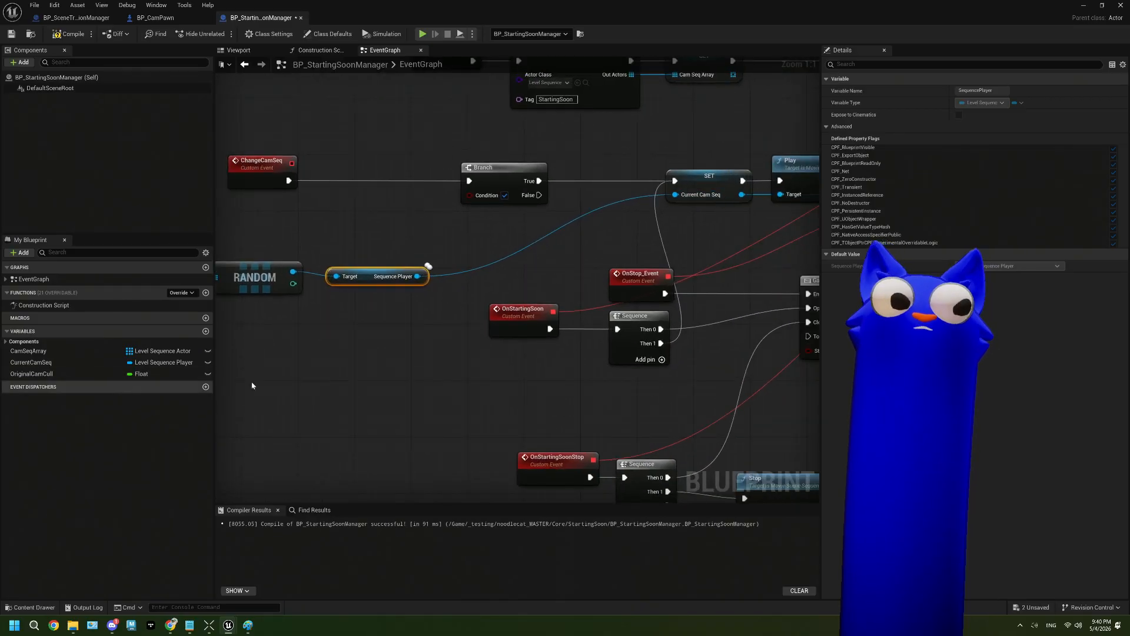
# Add a CurrentCamSeq getter and an Equal (==) node comparing it with Sequence Player, with the result wired to the Branch's Condition
pyautogui.moveTo(382, 379); pyautogui.dragTo(445, 383, button='right')
pyautogui.click(164, 364)
pyautogui.moveTo(165, 363); pyautogui.dragTo(387, 227)
pyautogui.click(321, 246)
pyautogui.write('equ')
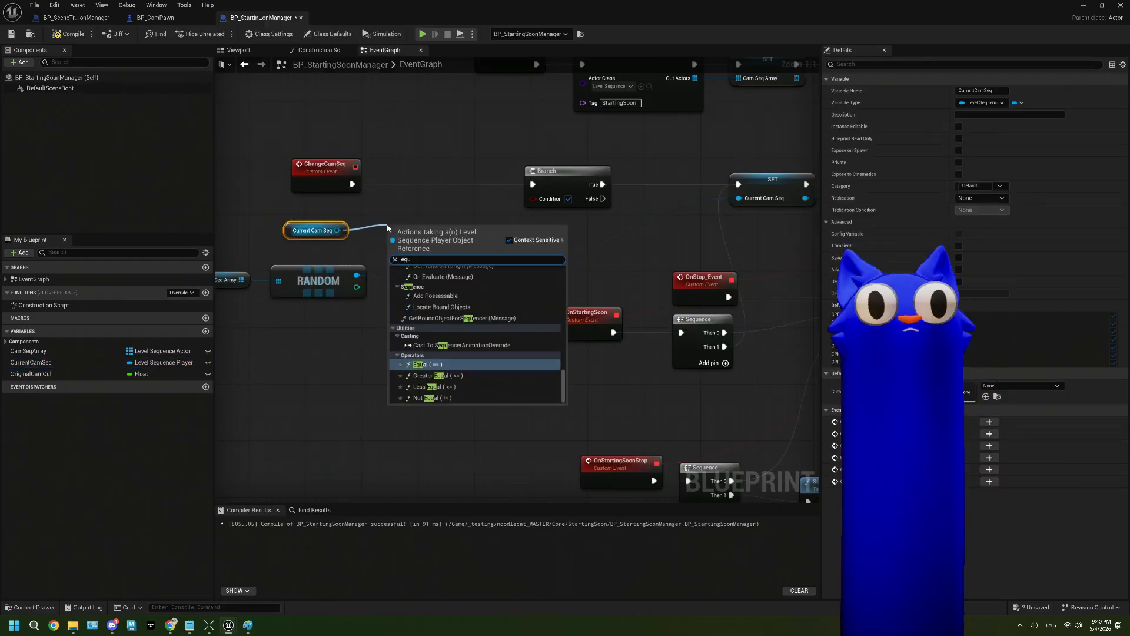
pyautogui.click(451, 364)
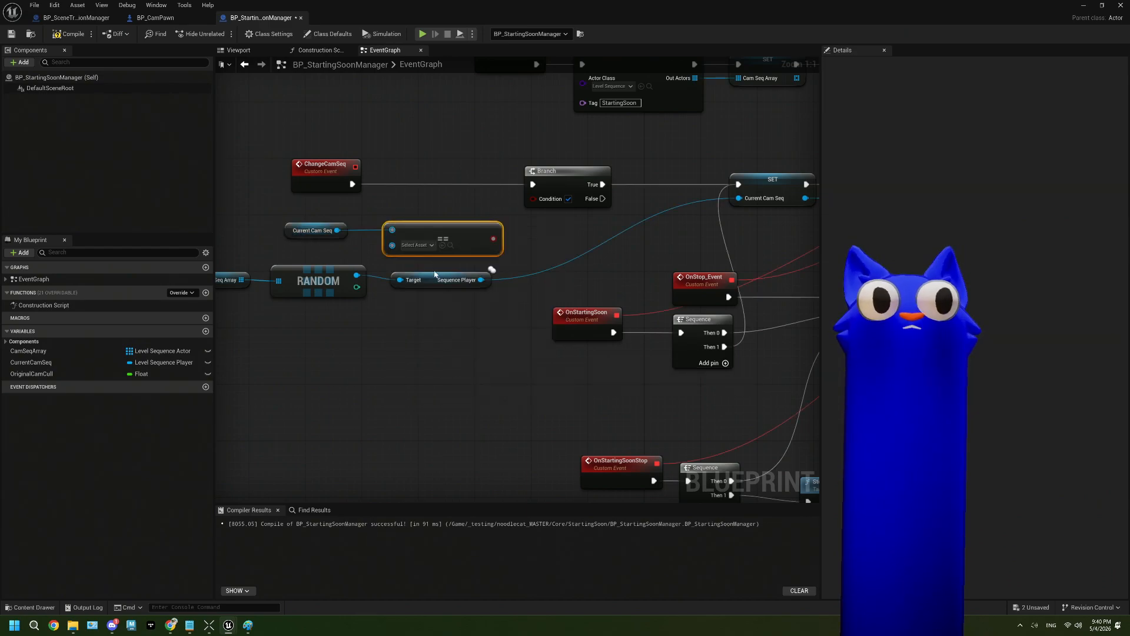
pyautogui.moveTo(482, 279); pyautogui.dragTo(535, 200)
pyautogui.moveTo(428, 229); pyautogui.dragTo(478, 238)
pyautogui.moveTo(347, 235); pyautogui.dragTo(400, 243)
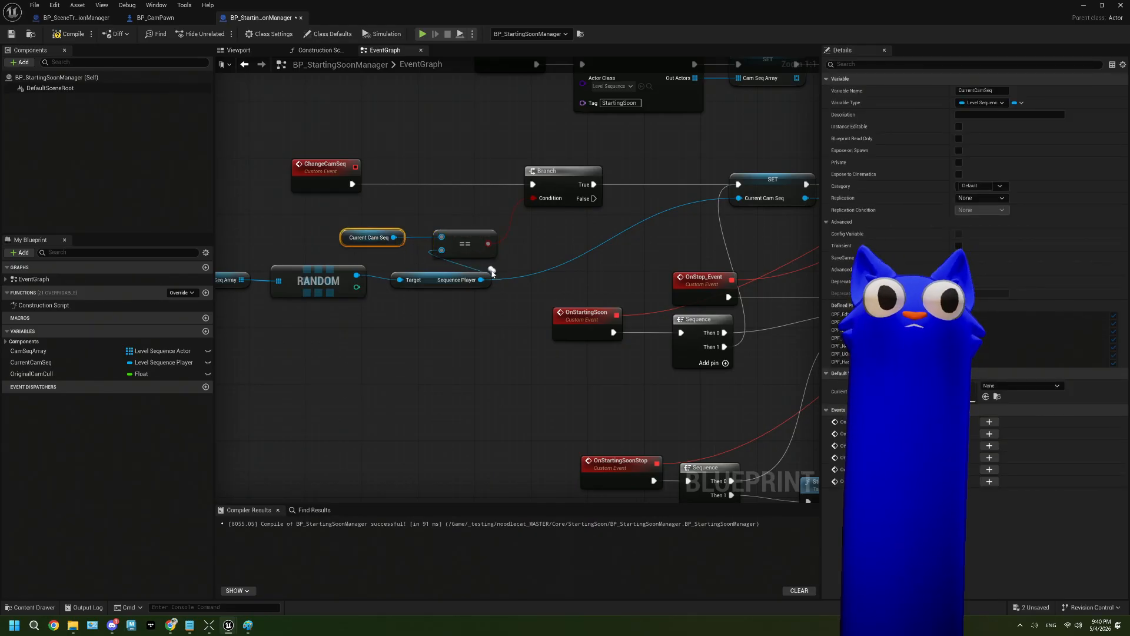
# Delete the Current Cam Seq getter and the Equal node that feeds the Branch's Condition
pyautogui.click(486, 269)
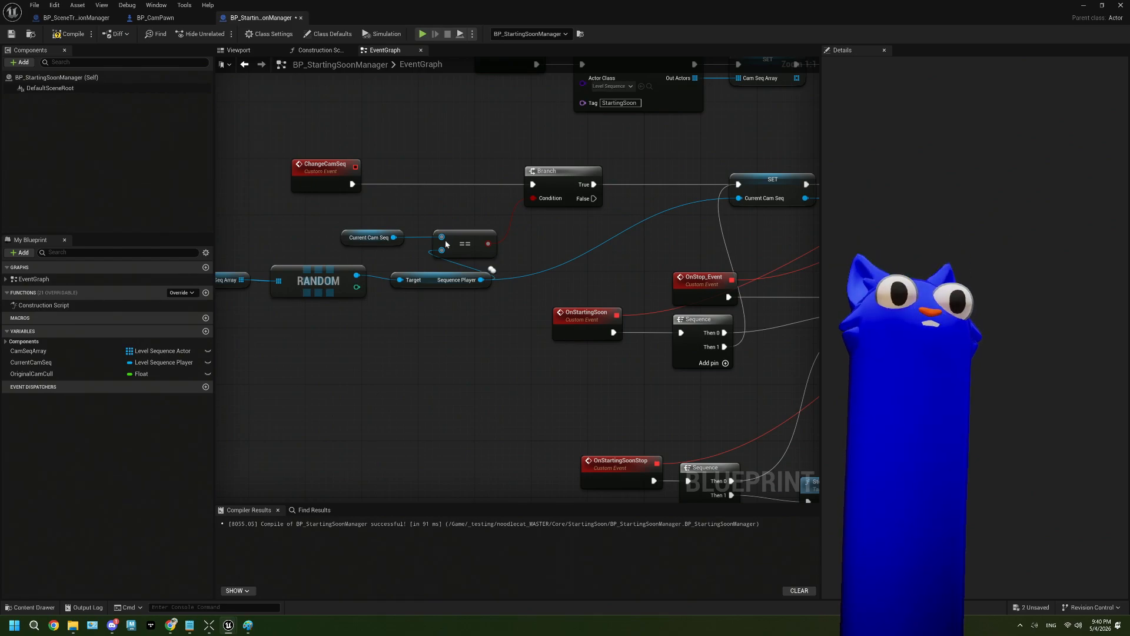
pyautogui.moveTo(359, 217); pyautogui.dragTo(502, 262)
pyautogui.press('Delete')
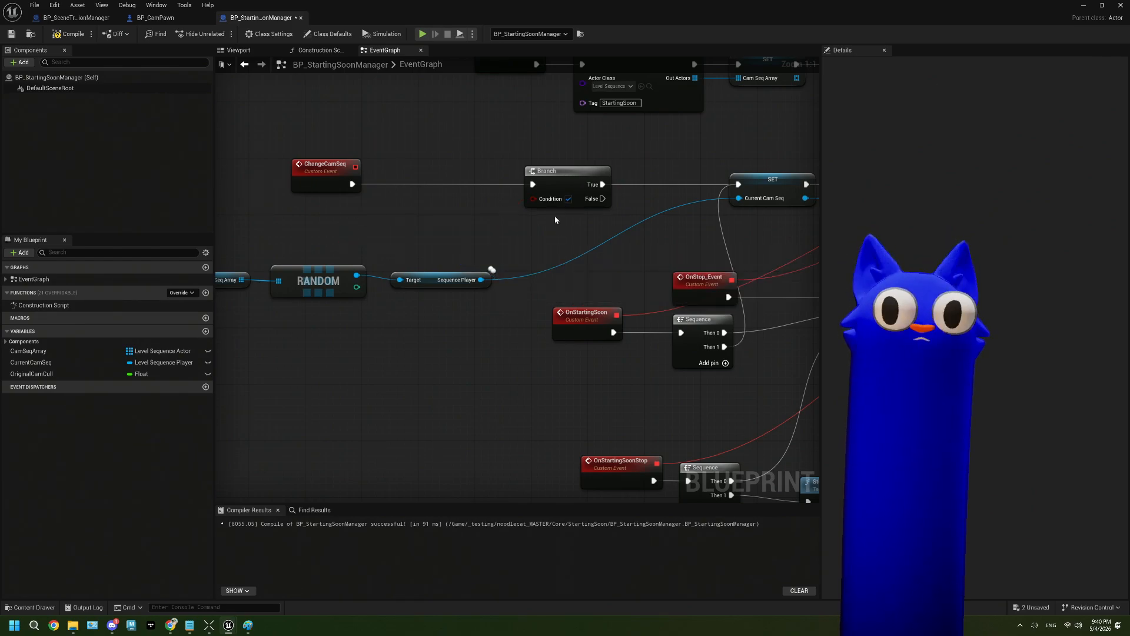
# Delete the Branch node between ChangeCamSeq and the Set Current Cam Seq node
pyautogui.click(563, 193)
pyautogui.press('Delete')
pyautogui.moveTo(467, 250); pyautogui.dragTo(560, 237, button='right')
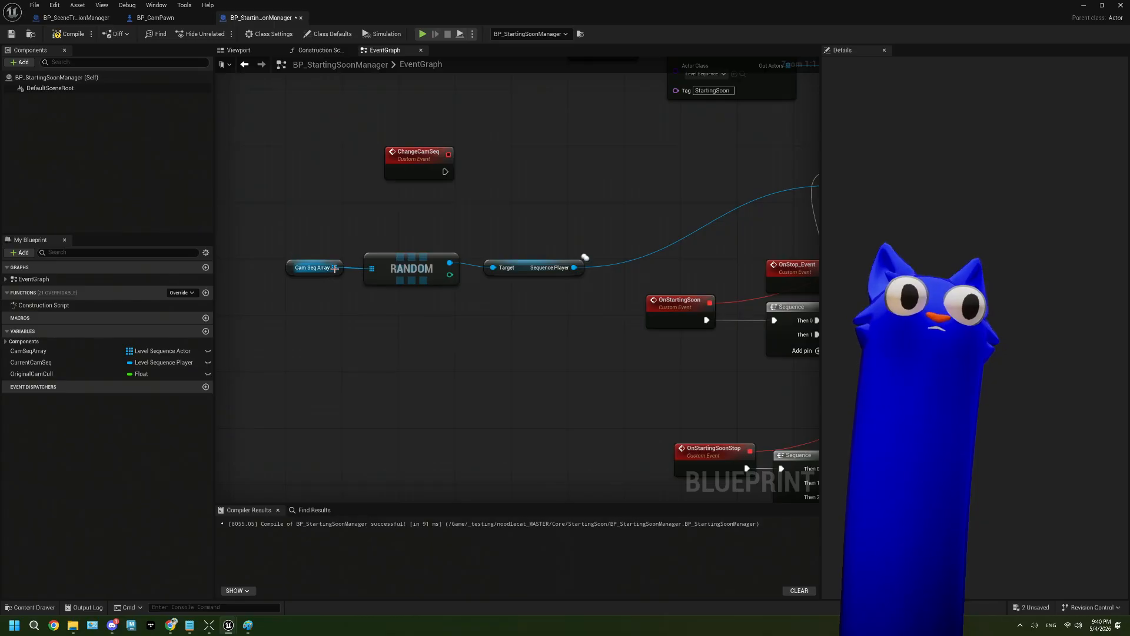
# Add a Length node fed by the Cam Seq Array getter, below the Random node
pyautogui.moveTo(334, 267); pyautogui.dragTo(355, 313)
pyautogui.write('length')
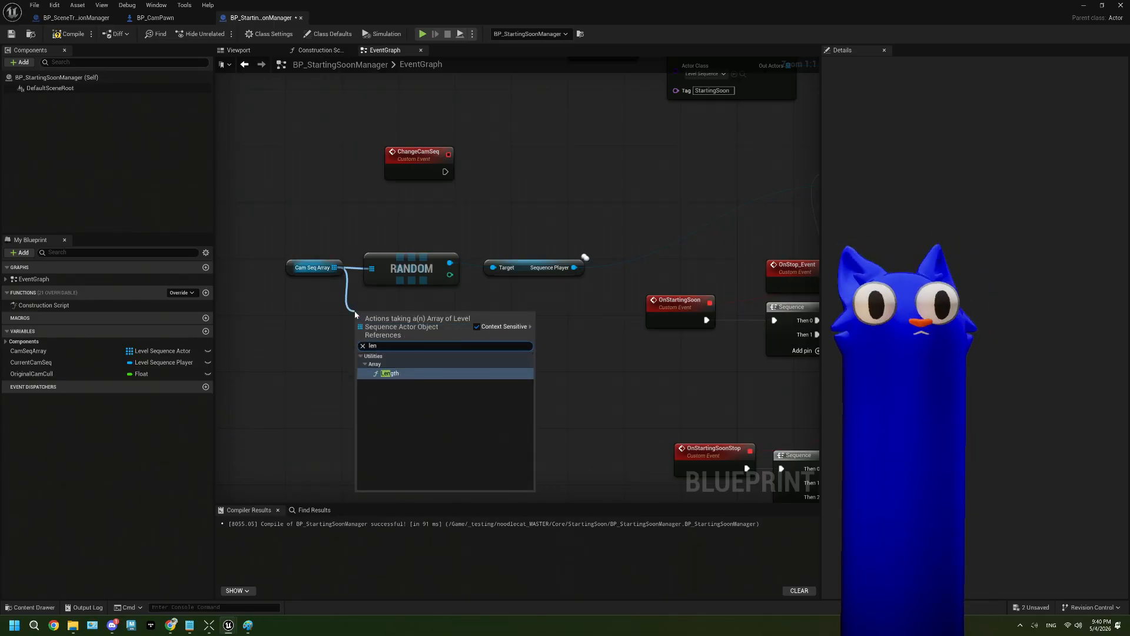
pyautogui.press('Return')
# Add a Random Integer in Range node and space it out beside the Length node, leaving a gap between them
pyautogui.rightClick(408, 381)
pyautogui.write('rand in in r')
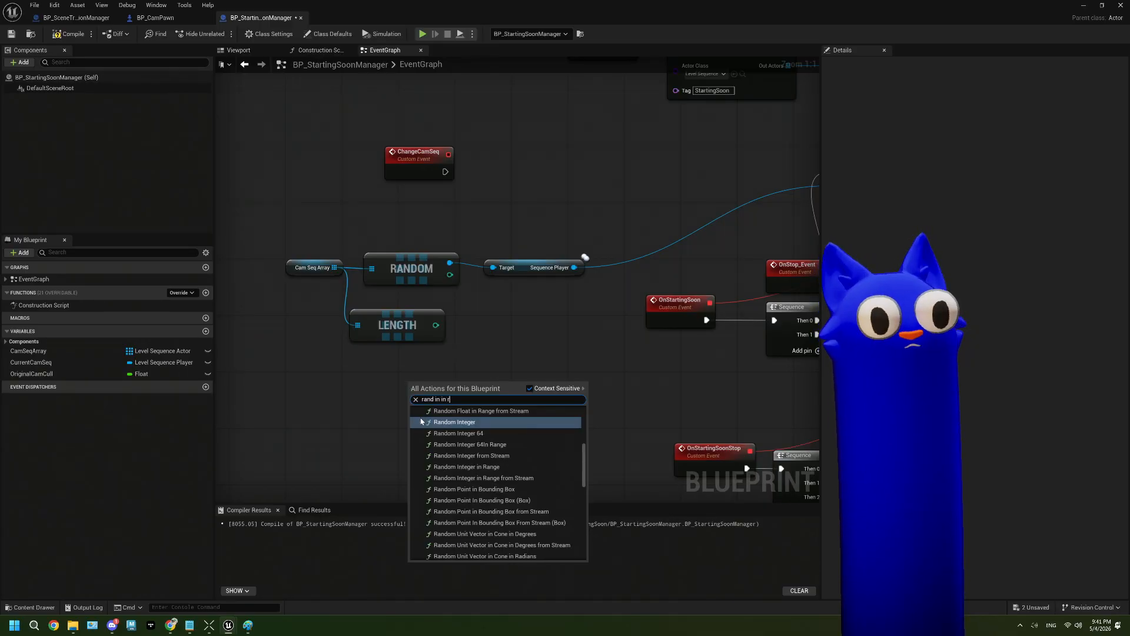
pyautogui.write('ange')
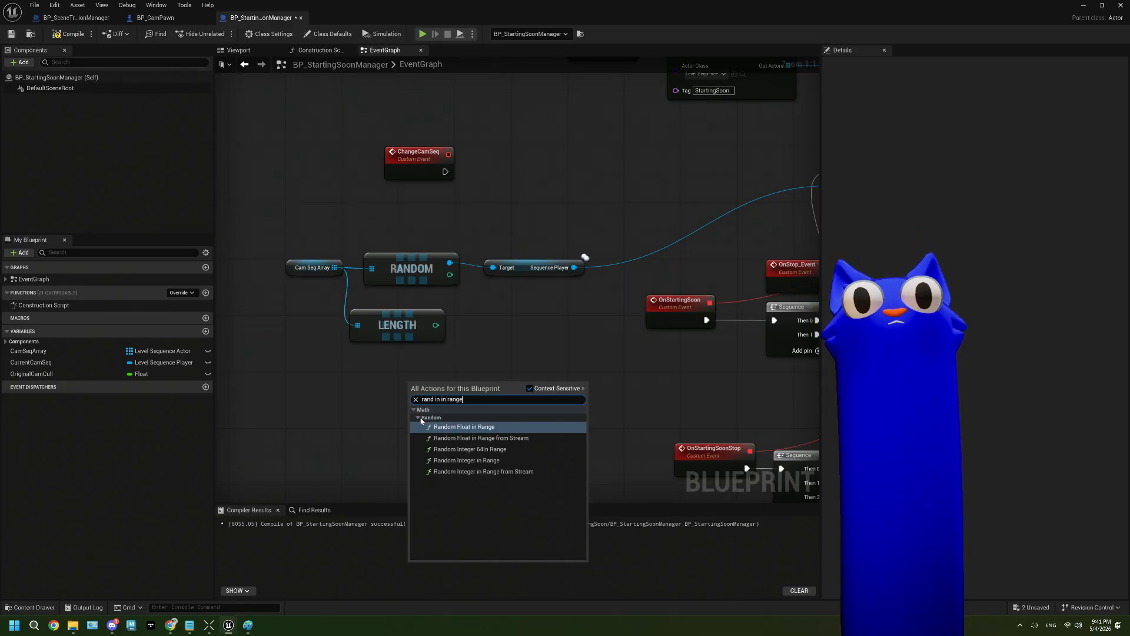
pyautogui.click(482, 460)
pyautogui.moveTo(438, 388); pyautogui.dragTo(496, 325)
pyautogui.moveTo(413, 326); pyautogui.dragTo(401, 350)
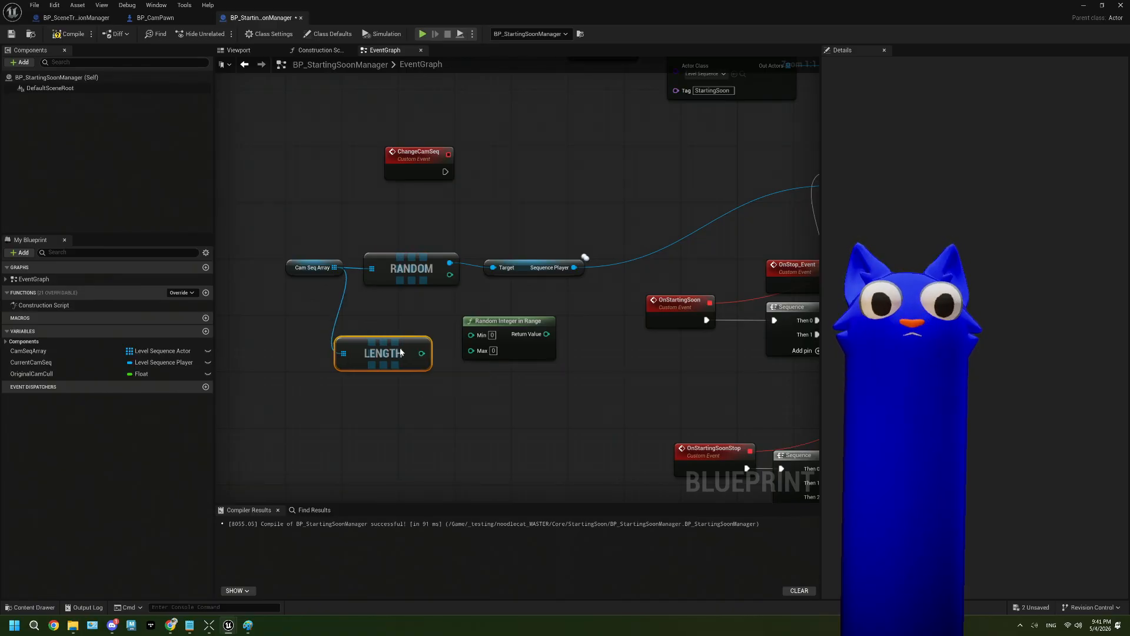
pyautogui.moveTo(507, 337); pyautogui.dragTo(570, 337)
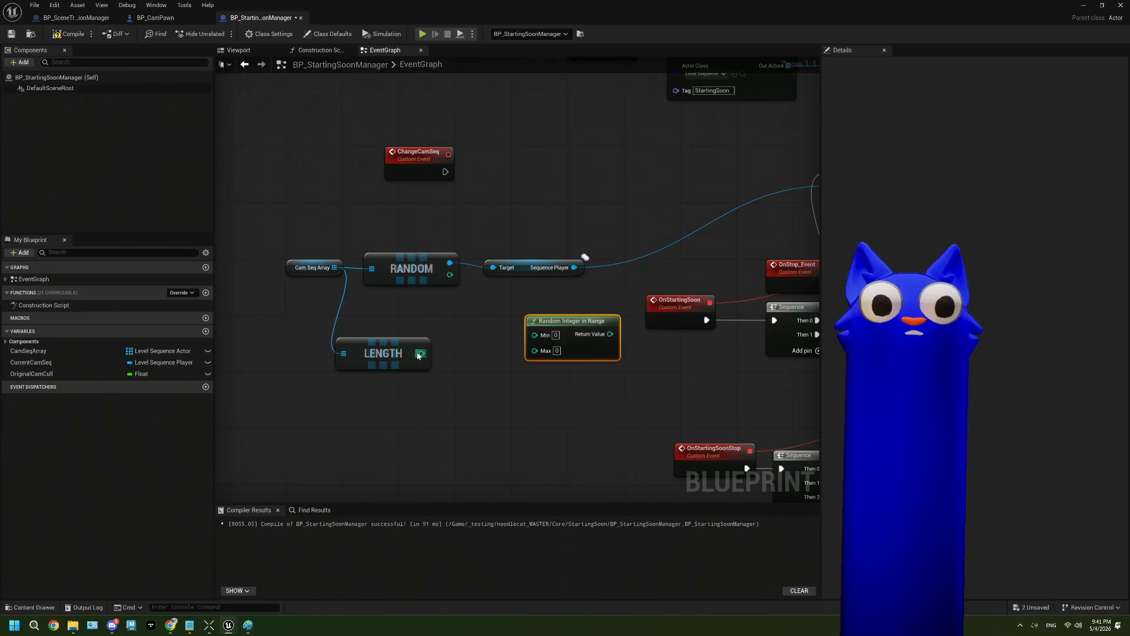
# Subtract 1 from the array Length and wire the result into the Max input of Random Integer in Range
pyautogui.moveTo(420, 353); pyautogui.dragTo(462, 360)
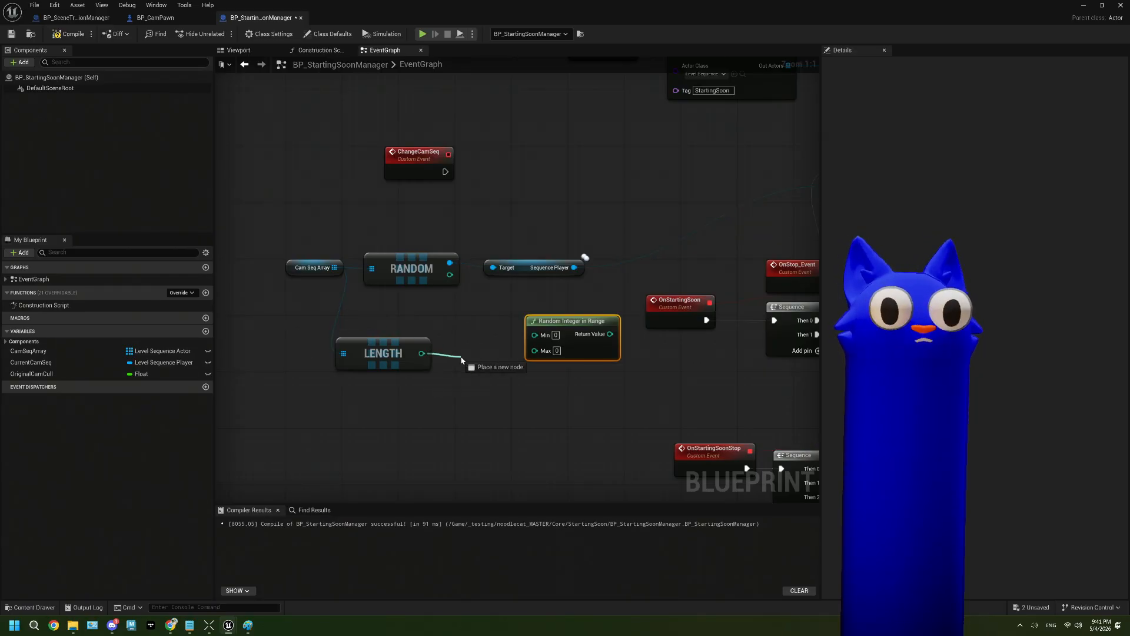
pyautogui.write('sub')
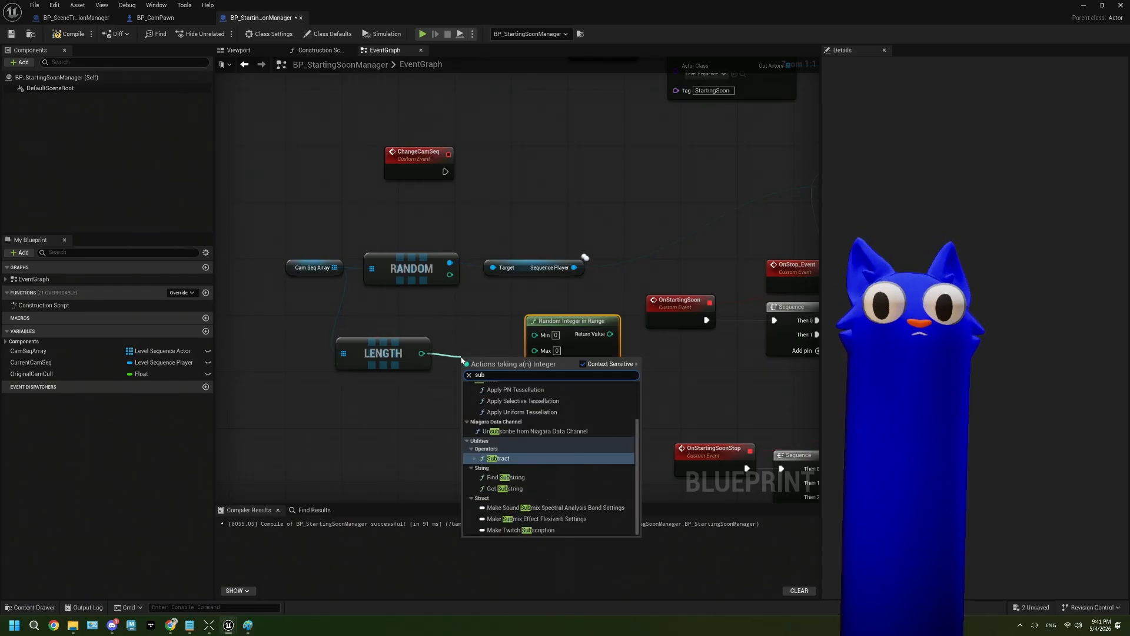
pyautogui.press('Return')
pyautogui.write('1')
pyautogui.press('Return')
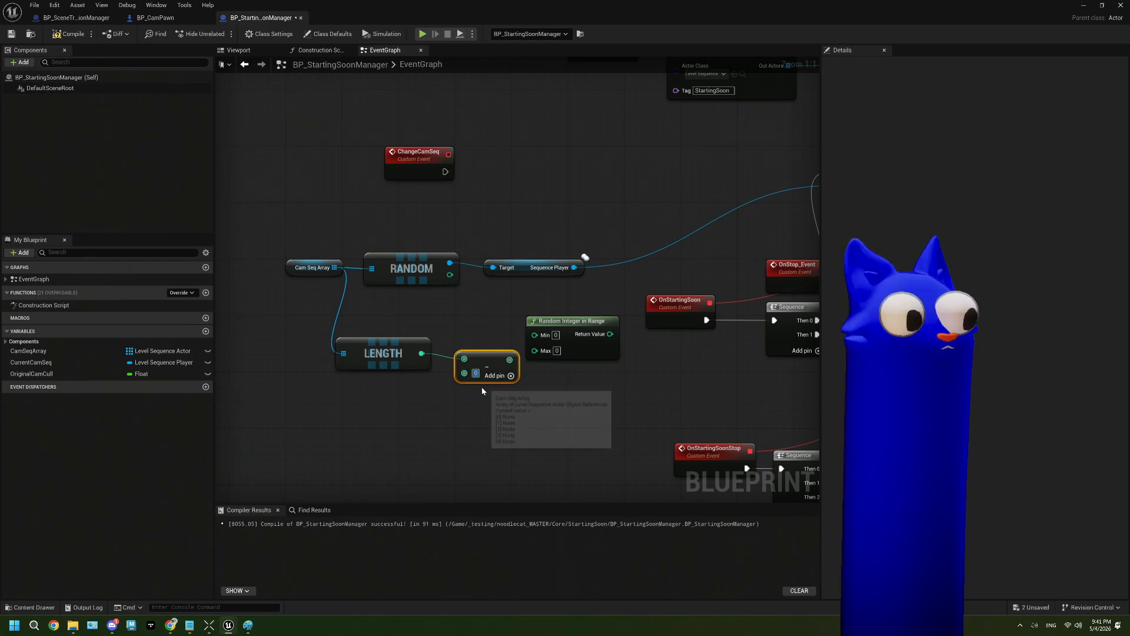
pyautogui.moveTo(482, 363); pyautogui.dragTo(550, 333)
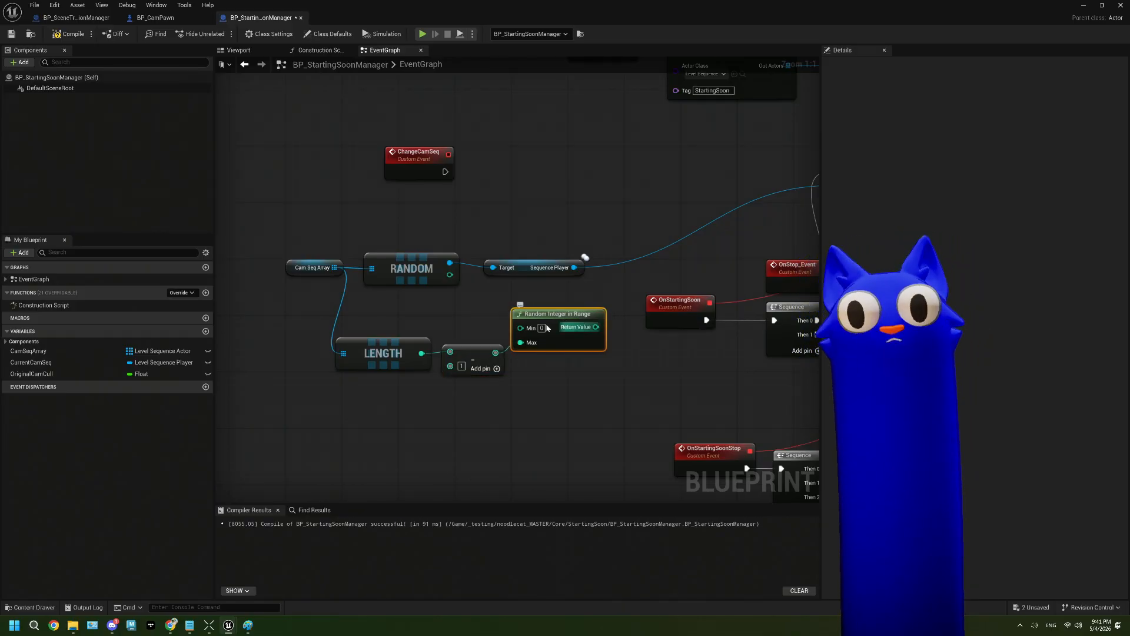
# Replace the Random node with a Get (a copy) node from Cam Seq Array, indexed by Random Integer in Range and feeding Sequence Player's Target
pyautogui.moveTo(400, 242); pyautogui.dragTo(453, 286)
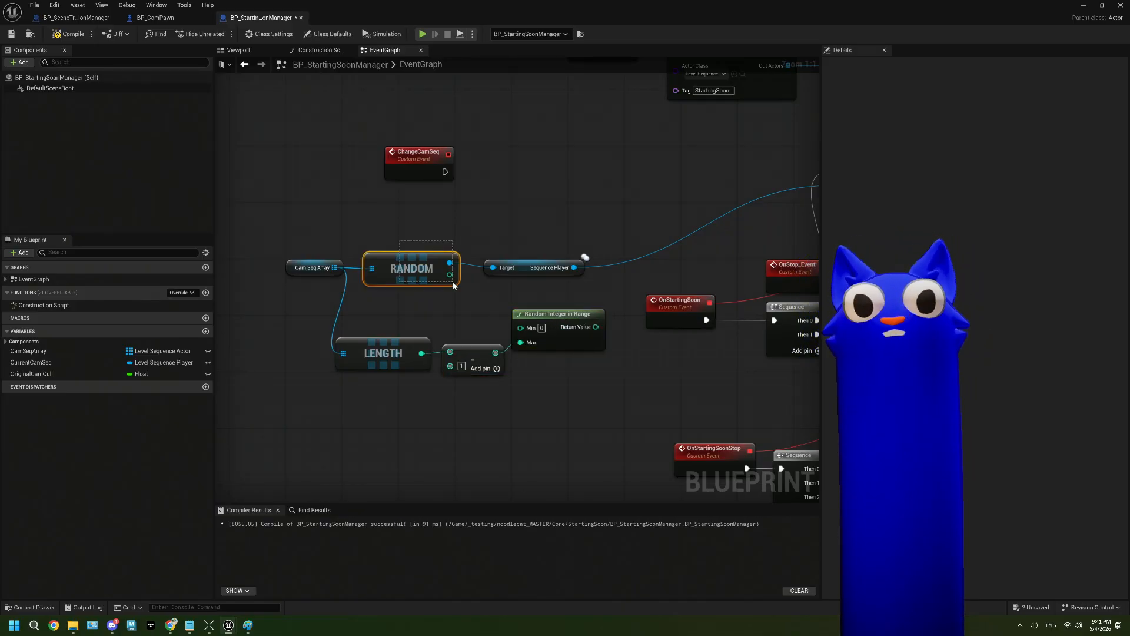
pyautogui.press('Delete')
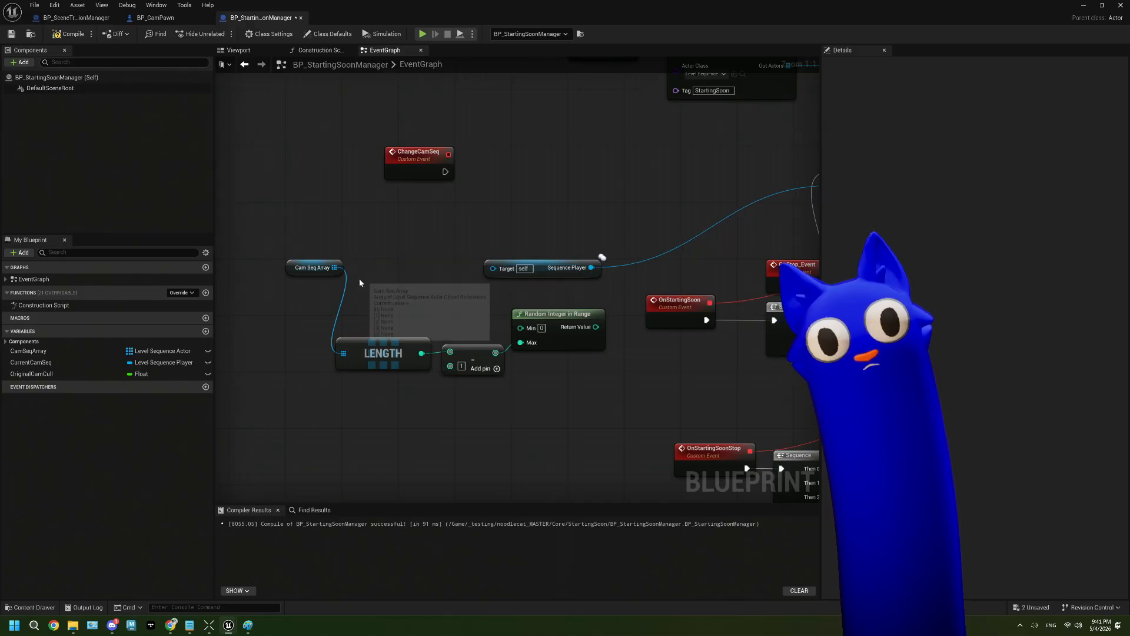
pyautogui.moveTo(334, 267); pyautogui.dragTo(384, 288)
pyautogui.write('get')
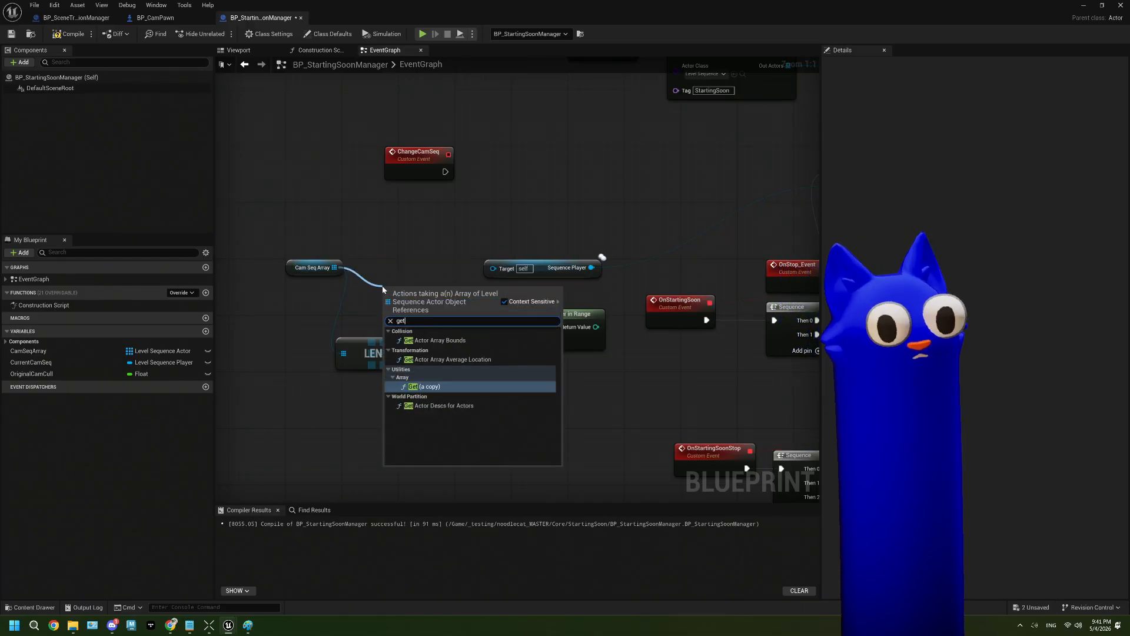
pyautogui.click(437, 386)
pyautogui.moveTo(596, 327); pyautogui.dragTo(664, 270)
# Rearrange the Cam Seq Array, Length, Subtract, Random Integer in Range, Get and Sequence Player nodes into a tidy, spaced-out layout
pyautogui.moveTo(559, 320); pyautogui.dragTo(566, 349)
pyautogui.keyDown('ctrl'); pyautogui.click(655, 279); pyautogui.keyUp('ctrl')
pyautogui.keyDown('ctrl'); pyautogui.click(468, 353); pyautogui.keyUp('ctrl')
pyautogui.keyDown('ctrl'); pyautogui.click(383, 347); pyautogui.keyUp('ctrl')
pyautogui.keyDown('ctrl'); pyautogui.click(315, 267); pyautogui.keyUp('ctrl')
pyautogui.moveTo(324, 277); pyautogui.dragTo(351, 276)
pyautogui.moveTo(732, 277); pyautogui.dragTo(511, 311, button='right')
pyautogui.moveTo(504, 311); pyautogui.dragTo(567, 304)
pyautogui.moveTo(537, 337); pyautogui.dragTo(602, 356, button='right')
pyautogui.moveTo(554, 319); pyautogui.dragTo(553, 312)
# Move the ChangeCamSeq event above Cam Seq Array and add a Branch node wired to its execution output
pyautogui.moveTo(399, 343); pyautogui.dragTo(505, 343, button='right')
pyautogui.moveTo(637, 205); pyautogui.dragTo(240, 216)
pyautogui.moveTo(369, 247); pyautogui.dragTo(422, 253, button='right')
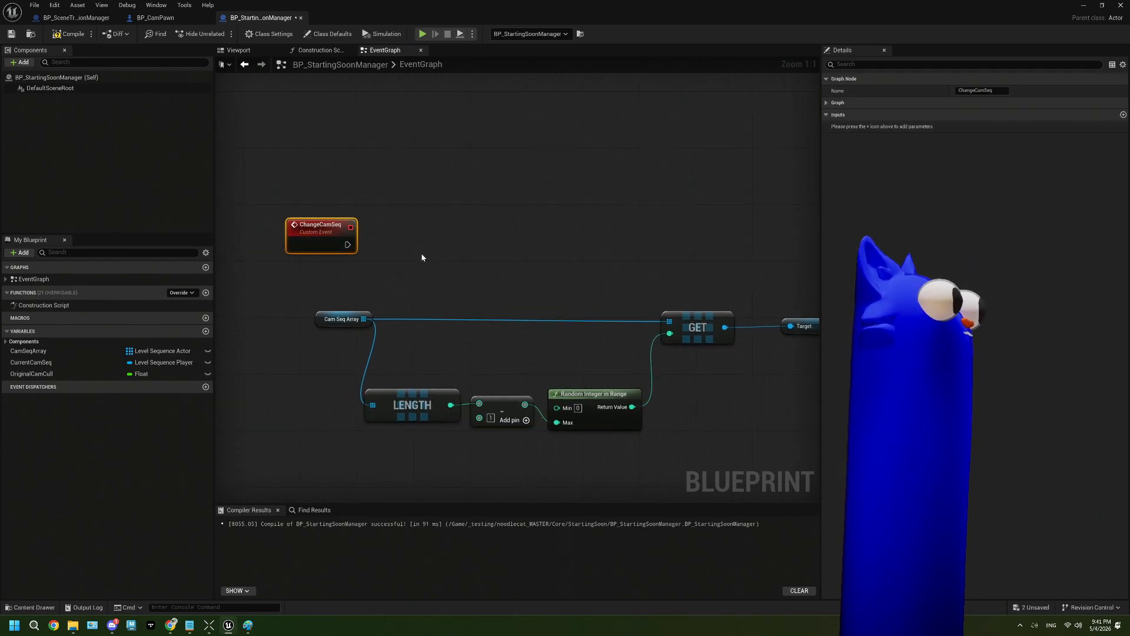
pyautogui.moveTo(352, 248); pyautogui.dragTo(549, 238)
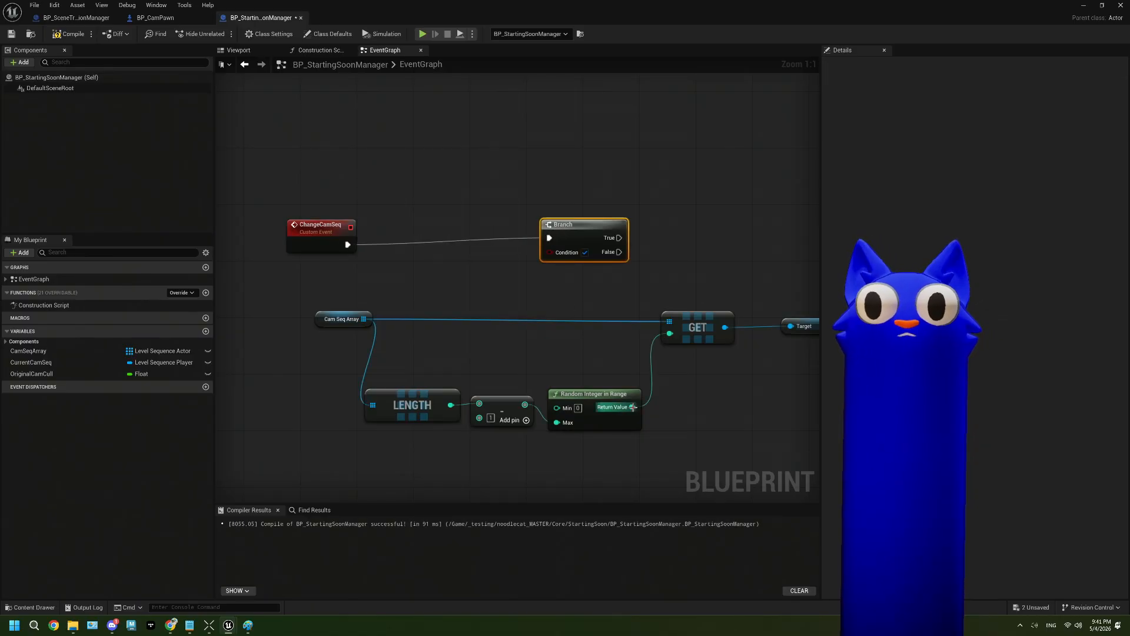
# Promote the Return Value of Random Integer in Range to a new integer variable named CurrentSeqIndex
pyautogui.scroll(-1, 706, 391)
pyautogui.moveTo(706, 391); pyautogui.dragTo(543, 387, button='right')
pyautogui.moveTo(599, 376); pyautogui.dragTo(464, 387, button='right')
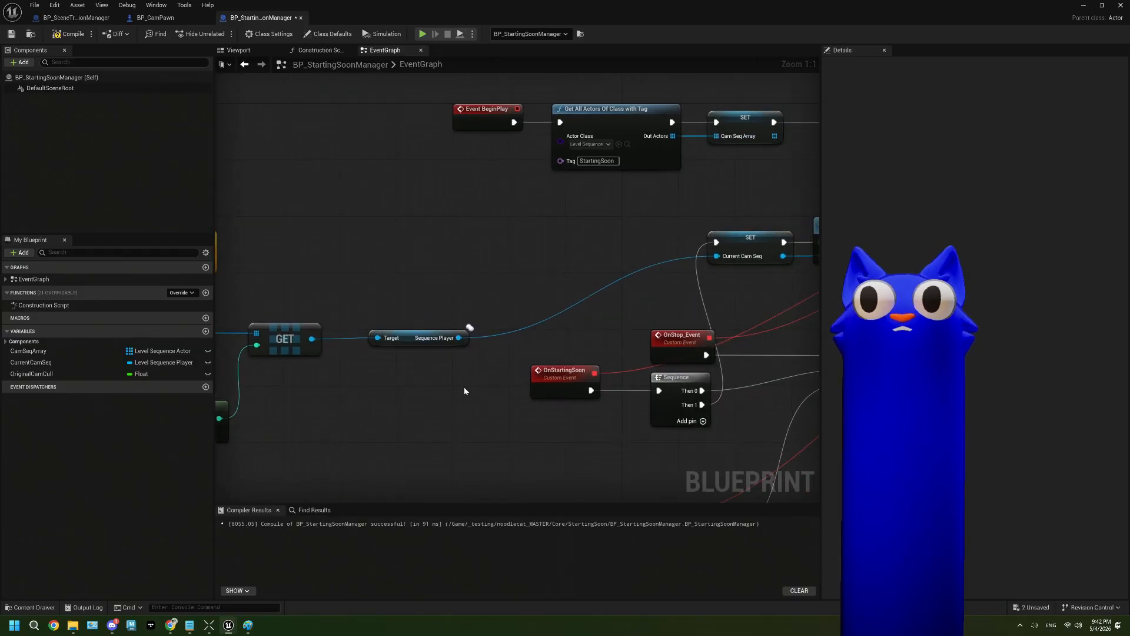
pyautogui.scroll(-3, 641, 386)
pyautogui.moveTo(638, 400); pyautogui.dragTo(465, 331, button='right')
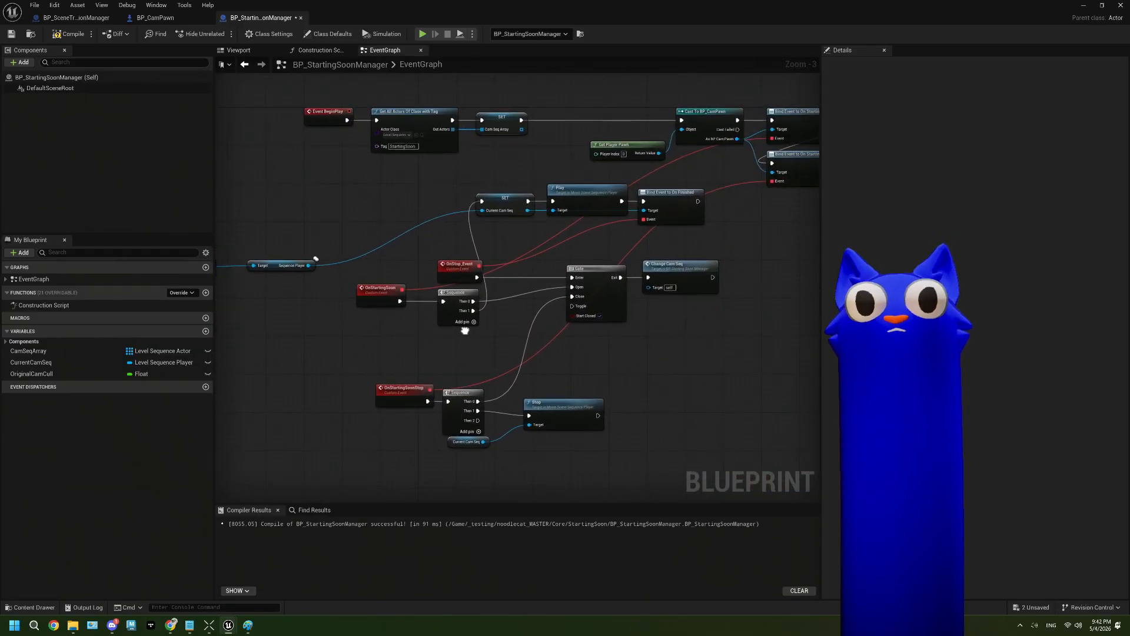
pyautogui.moveTo(483, 426); pyautogui.dragTo(669, 444, button='right')
pyautogui.scroll(3, 312, 343)
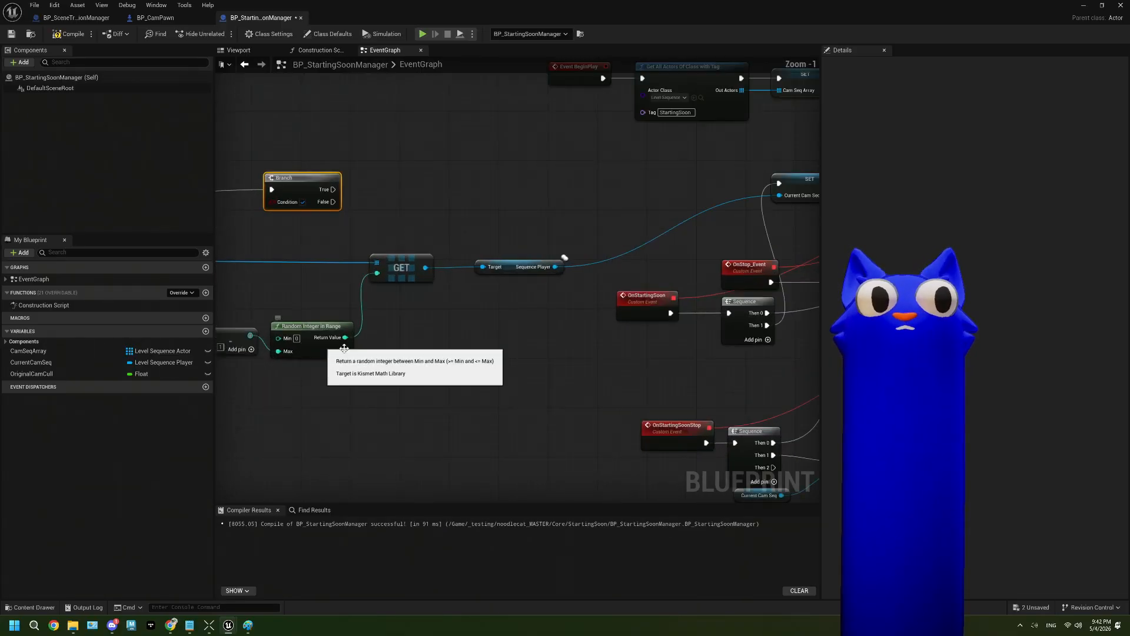
pyautogui.moveTo(359, 345); pyautogui.dragTo(415, 345, button='right')
pyautogui.moveTo(392, 339); pyautogui.dragTo(442, 340)
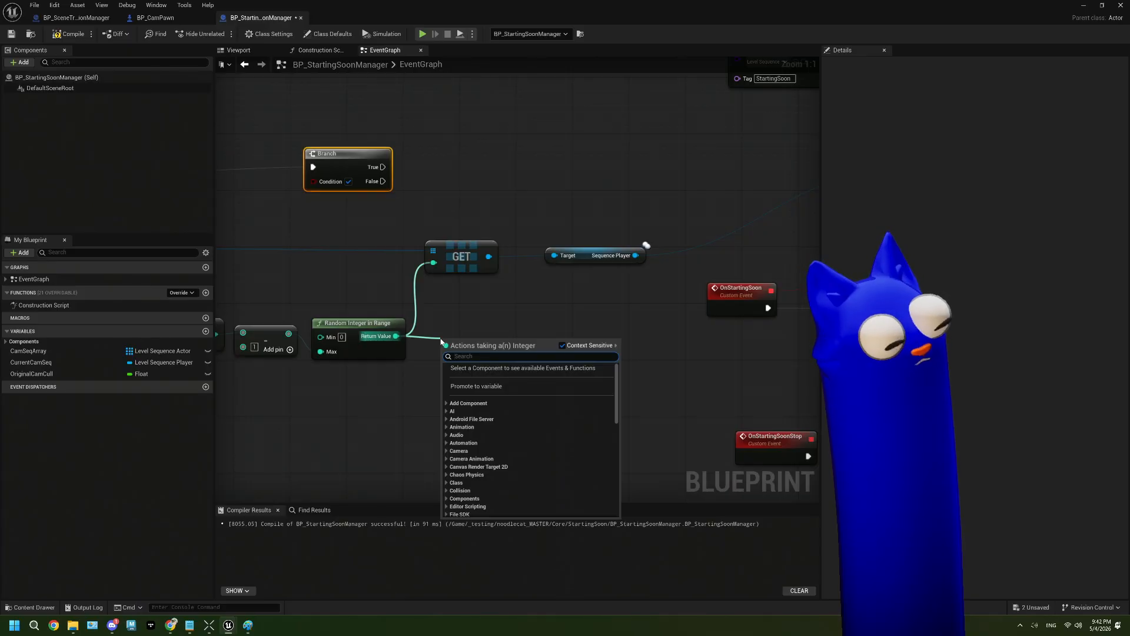
pyautogui.click(468, 385)
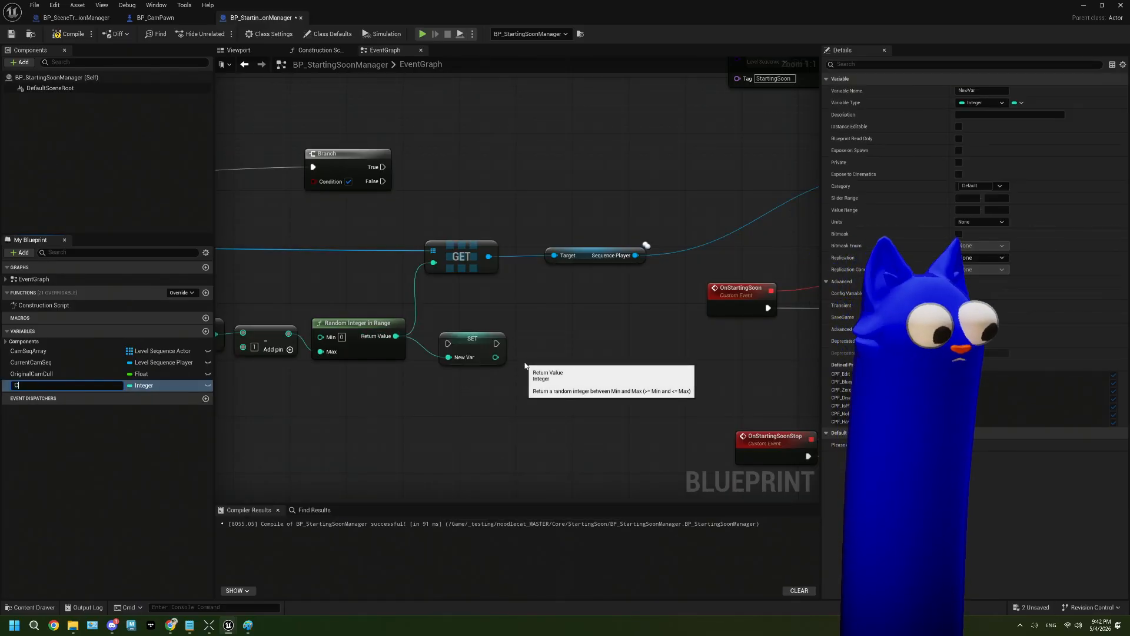
pyautogui.write('CurrentSeqInt')
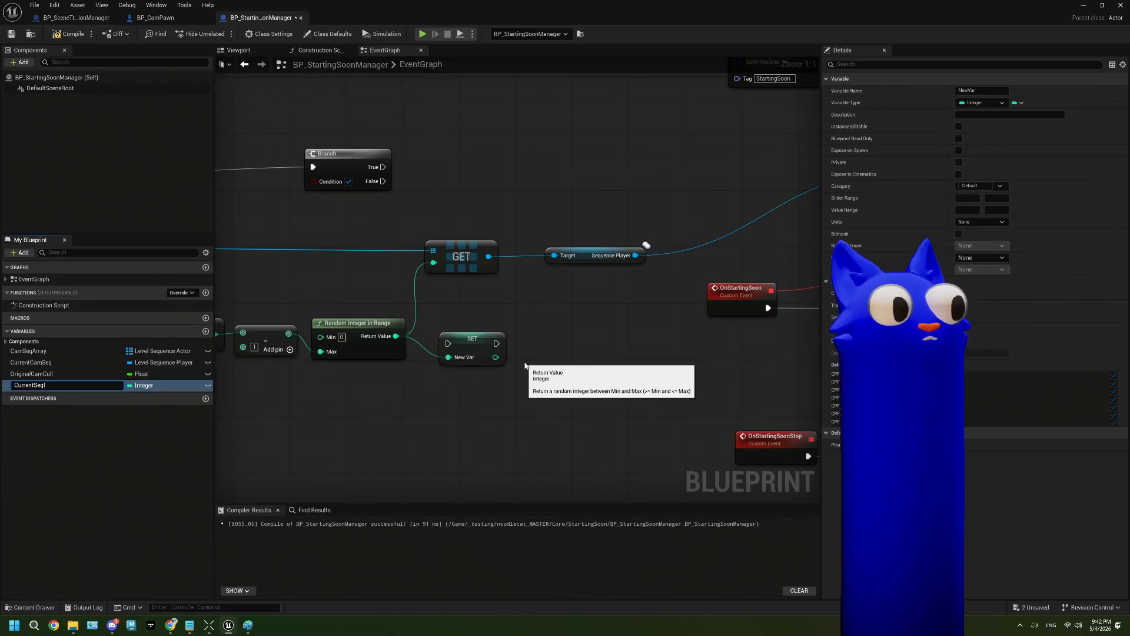
pyautogui.press('Return')
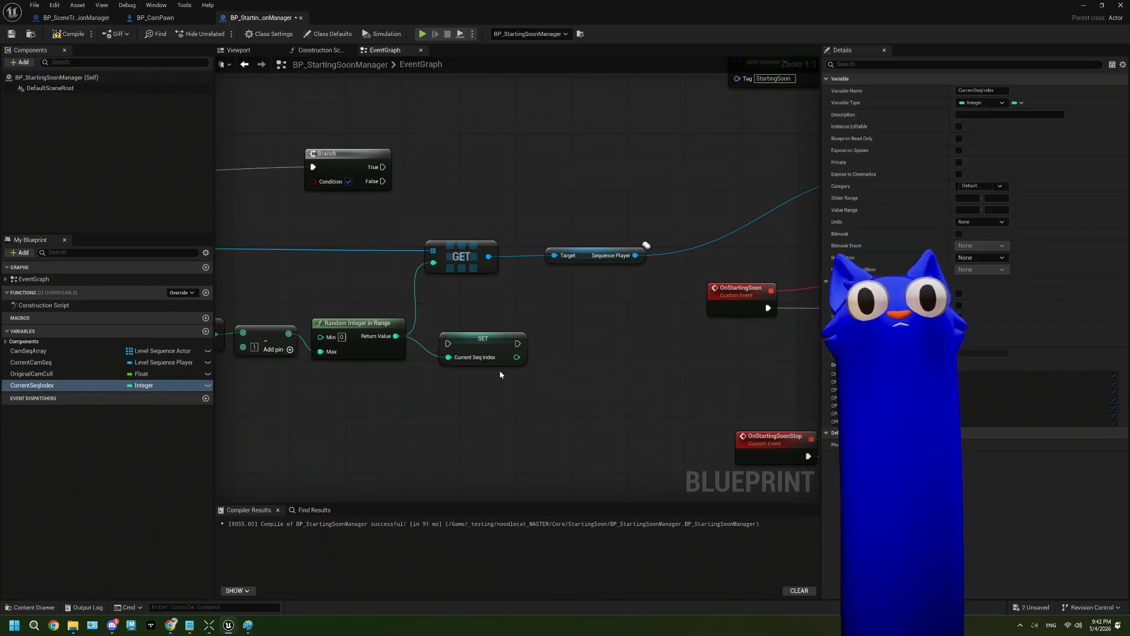
# Place the Set Current Seq Index node before Set Current Cam Seq and wire its execution output into that node
pyautogui.moveTo(490, 345); pyautogui.dragTo(633, 179)
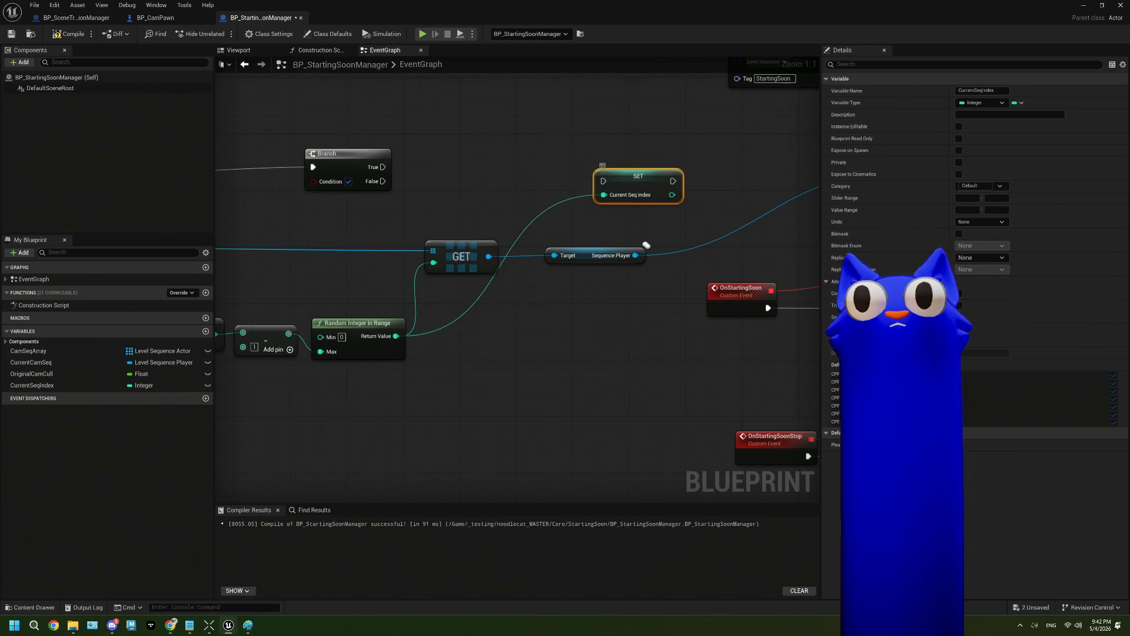
pyautogui.moveTo(672, 206); pyautogui.dragTo(419, 242, button='right')
pyautogui.moveTo(387, 217); pyautogui.dragTo(601, 196)
pyautogui.moveTo(442, 243); pyautogui.dragTo(562, 231, button='right')
pyautogui.moveTo(723, 184); pyautogui.dragTo(757, 188)
# Wire Then 1 of the Sequence after OnStartingSoon to the Set Current Seq Index node
pyautogui.moveTo(646, 248); pyautogui.dragTo(526, 246, button='right')
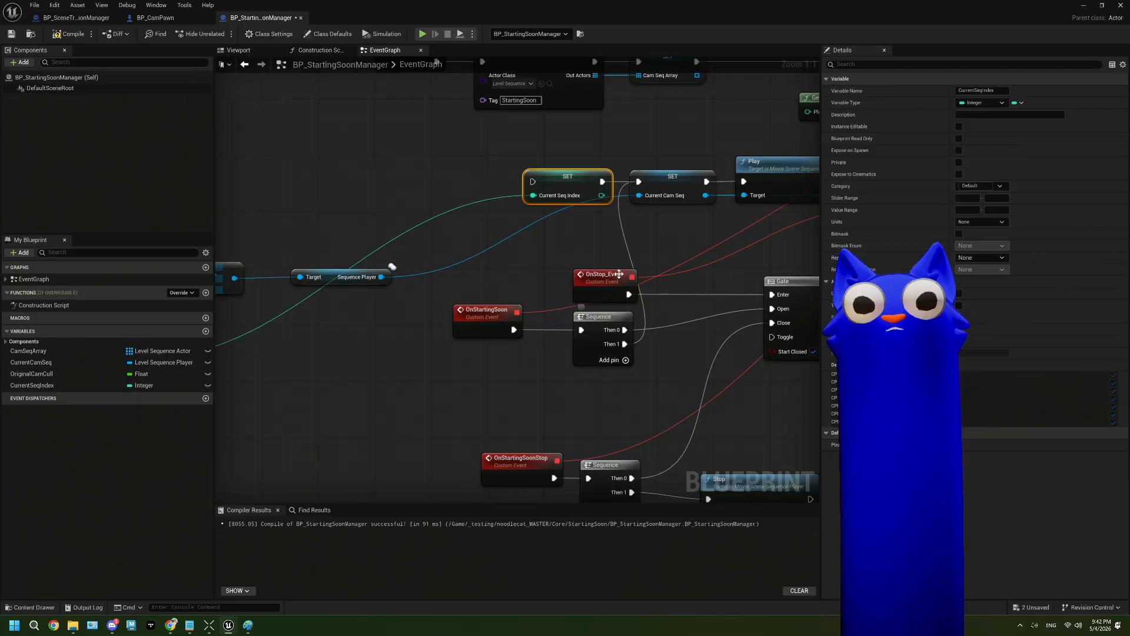
pyautogui.moveTo(528, 266); pyautogui.dragTo(547, 266, button='right')
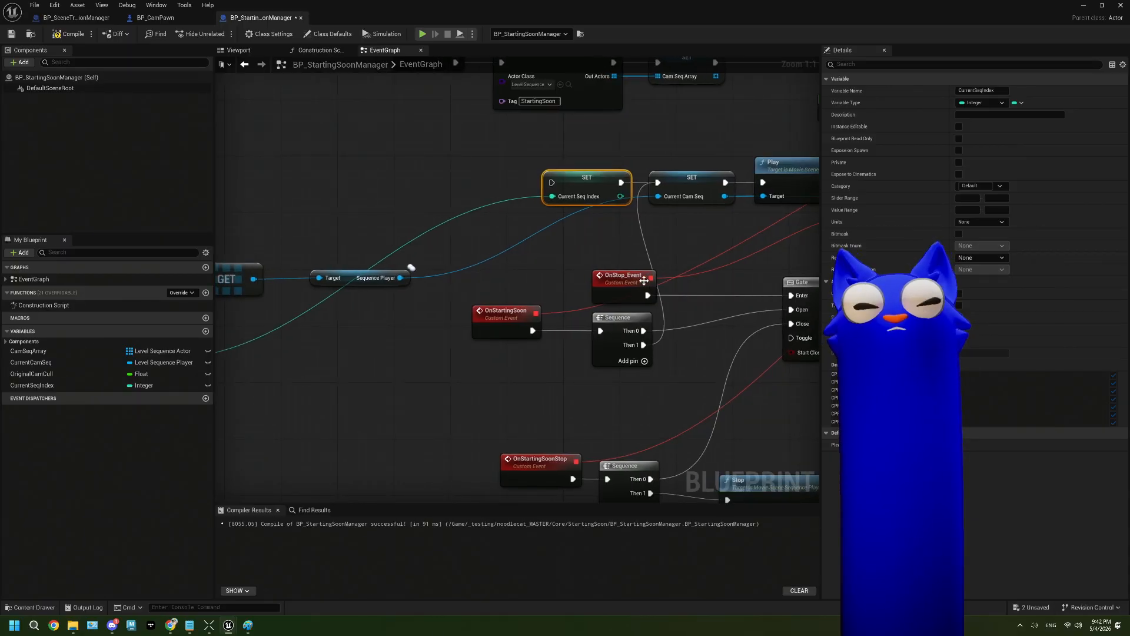
pyautogui.moveTo(642, 346); pyautogui.dragTo(551, 182)
# Connect the Branch's False output to the Set Current Seq Index node
pyautogui.moveTo(542, 247); pyautogui.dragTo(678, 265, button='right')
pyautogui.moveTo(329, 224); pyautogui.dragTo(456, 214, button='right')
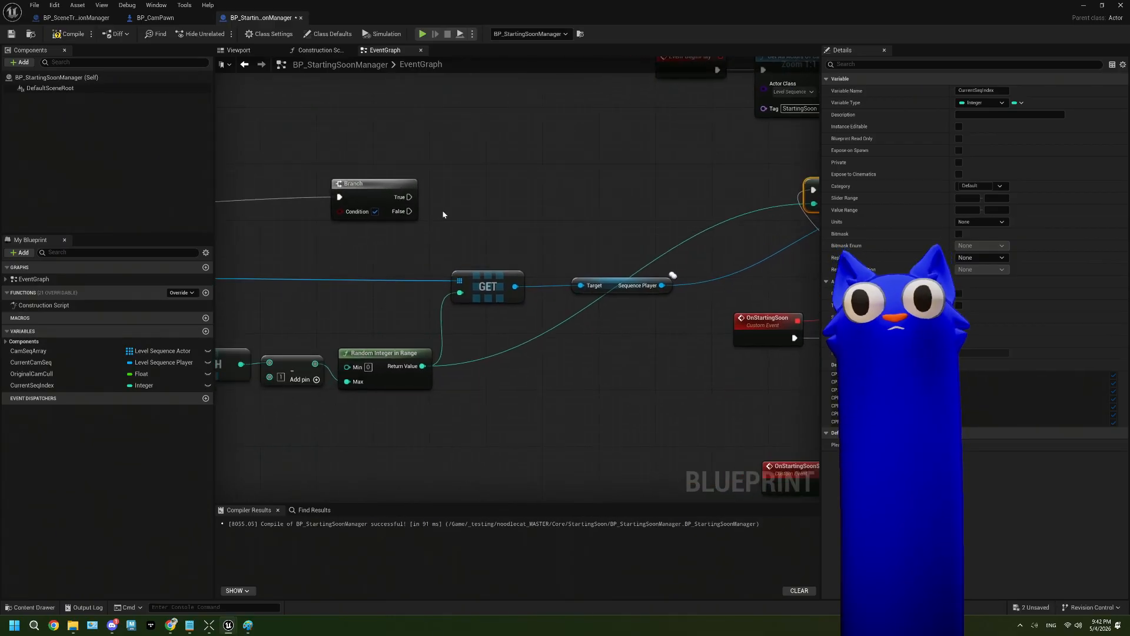
pyautogui.moveTo(371, 196); pyautogui.dragTo(357, 201)
pyautogui.moveTo(441, 229); pyautogui.dragTo(348, 228, button='right')
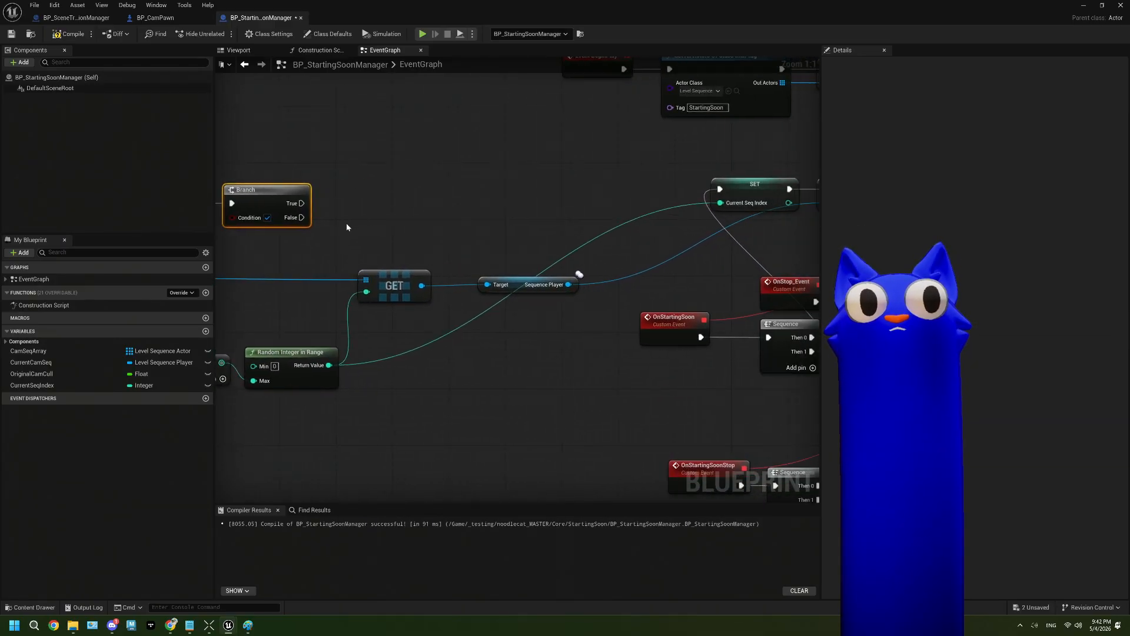
pyautogui.moveTo(302, 218); pyautogui.dragTo(720, 189)
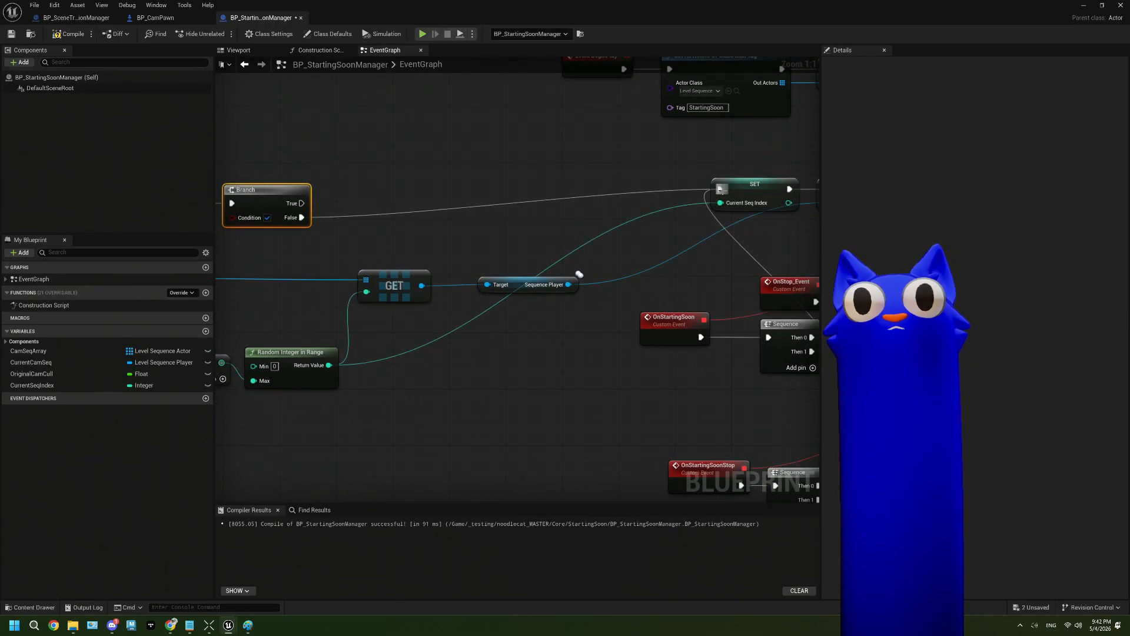
# Compare a CurrentSeqIndex getter with the random integer's Return Value in an Equal (==) node, and wire the result to the Branch's Condition
pyautogui.moveTo(245, 224); pyautogui.dragTo(555, 199, button='right')
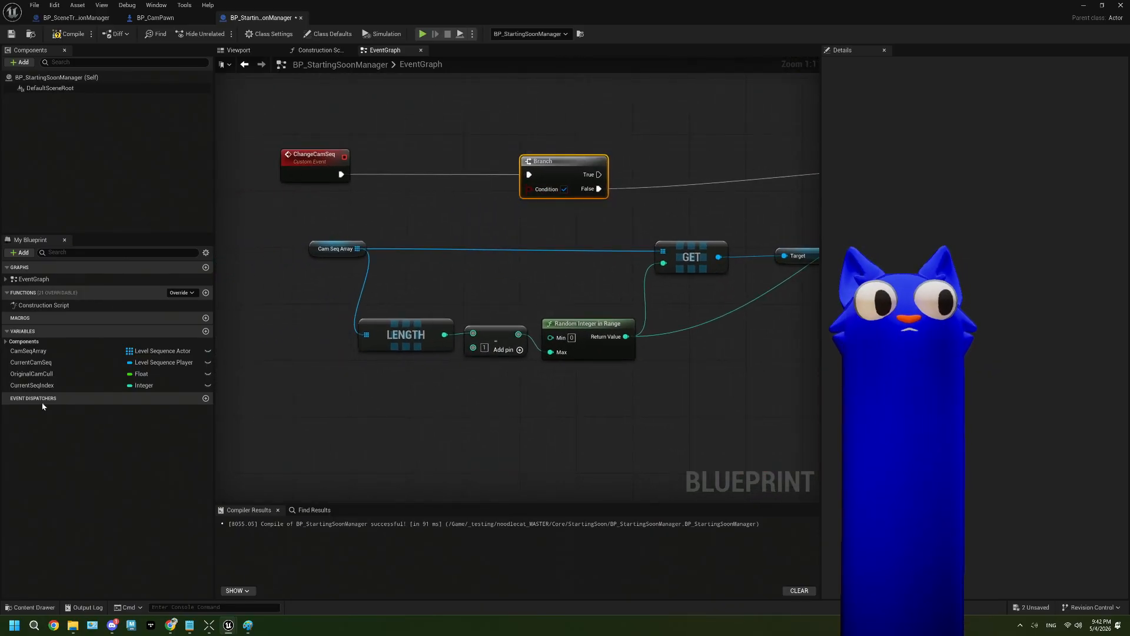
pyautogui.moveTo(31, 385); pyautogui.dragTo(365, 220)
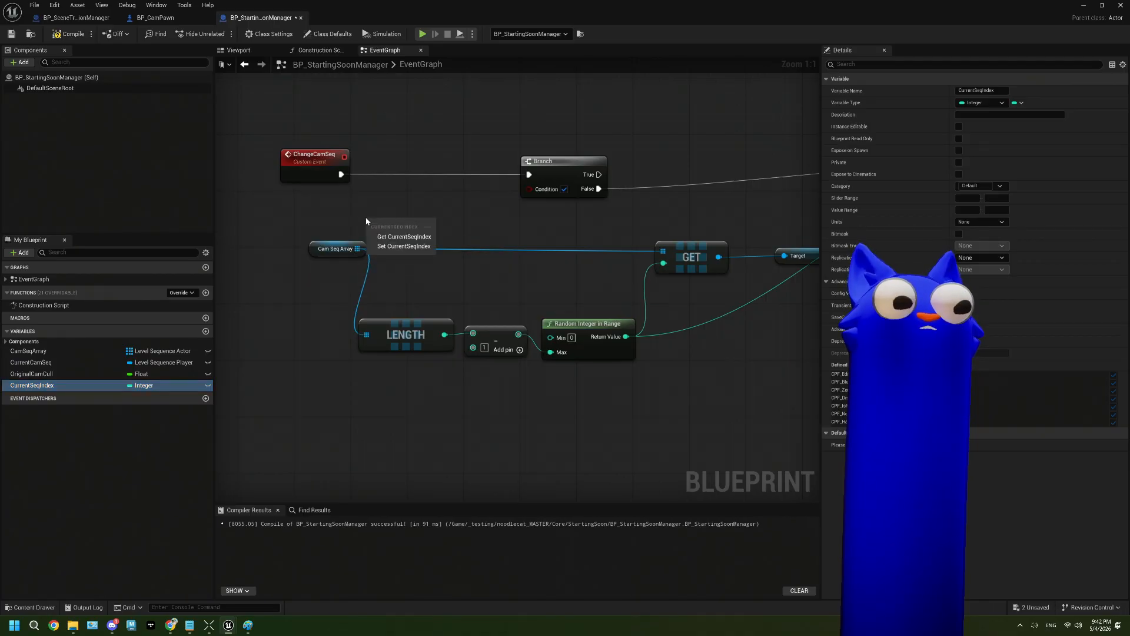
pyautogui.click(404, 236)
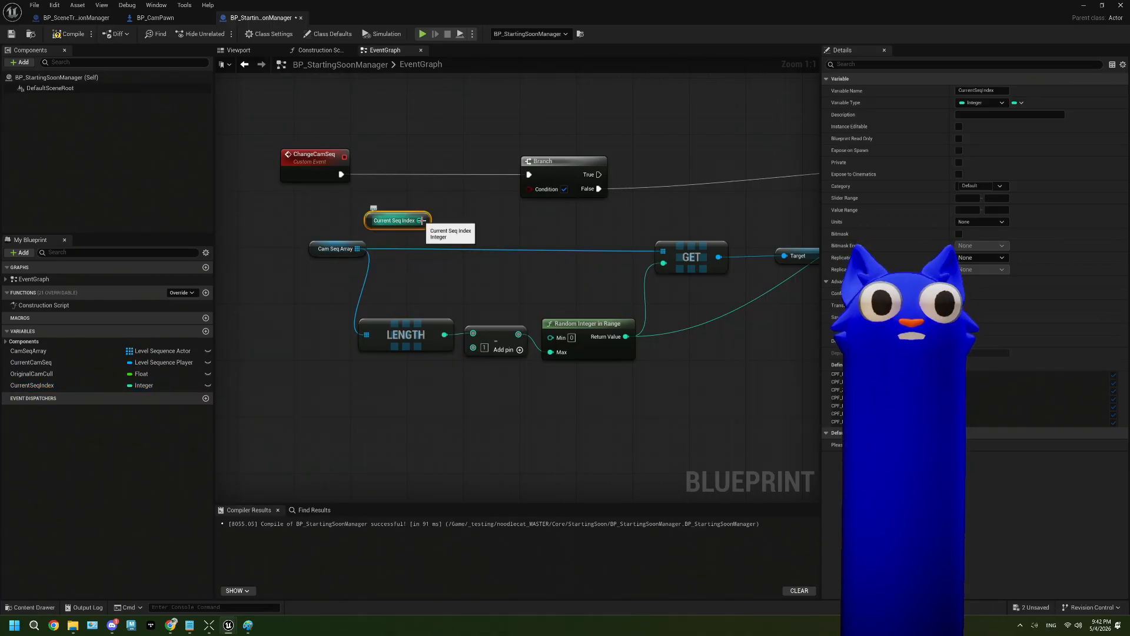
pyautogui.moveTo(421, 220); pyautogui.dragTo(457, 235)
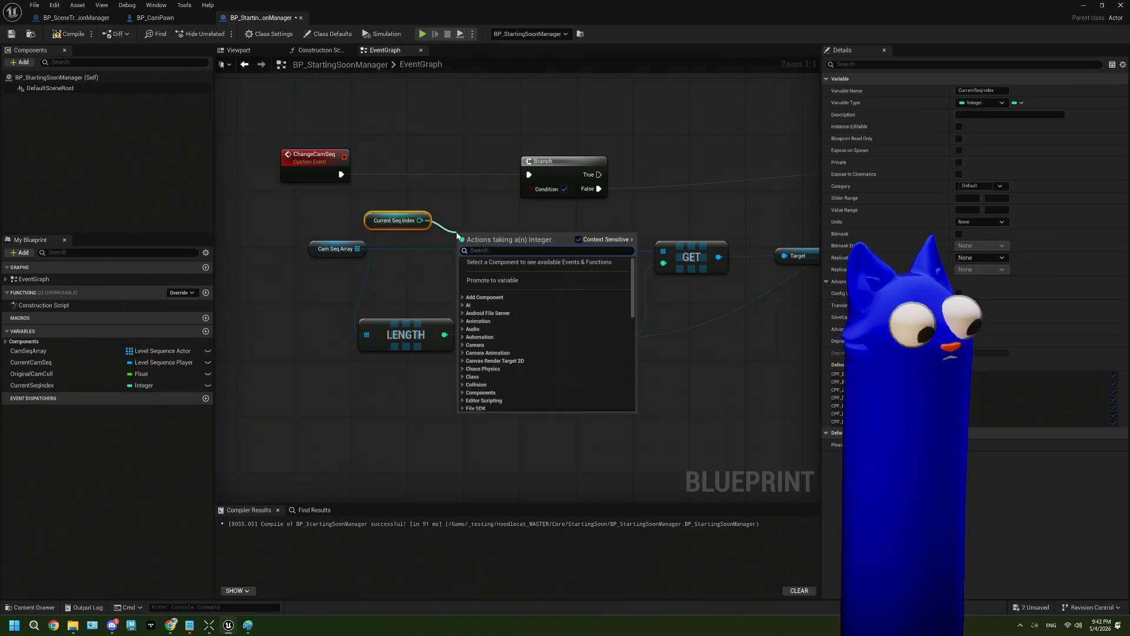
pyautogui.write('eq')
pyautogui.click(534, 275)
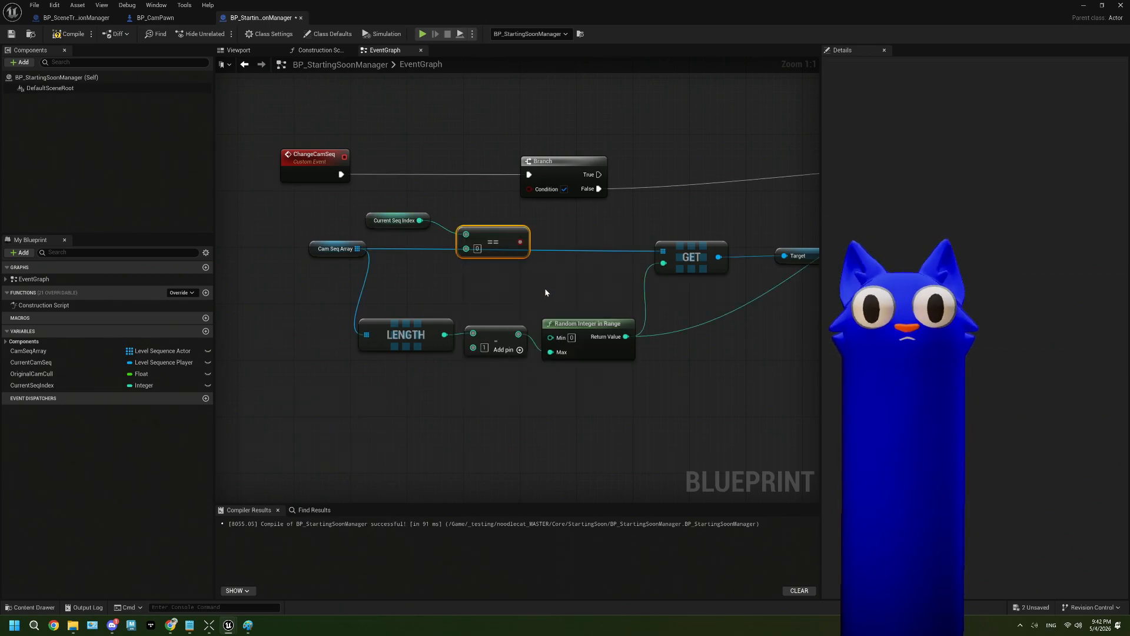
pyautogui.moveTo(625, 336); pyautogui.dragTo(529, 195)
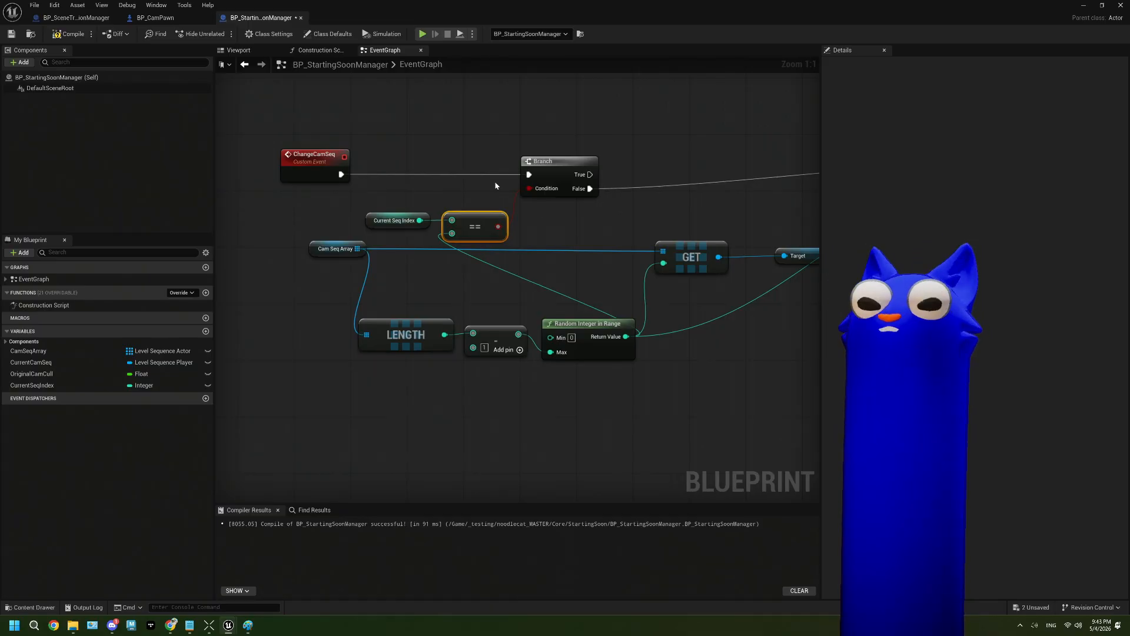
# Move the Branch, Current Seq Index and Equal nodes together farther away from the ChangeCamSeq event
pyautogui.moveTo(419, 121); pyautogui.dragTo(555, 254)
pyautogui.moveTo(564, 172); pyautogui.dragTo(641, 174)
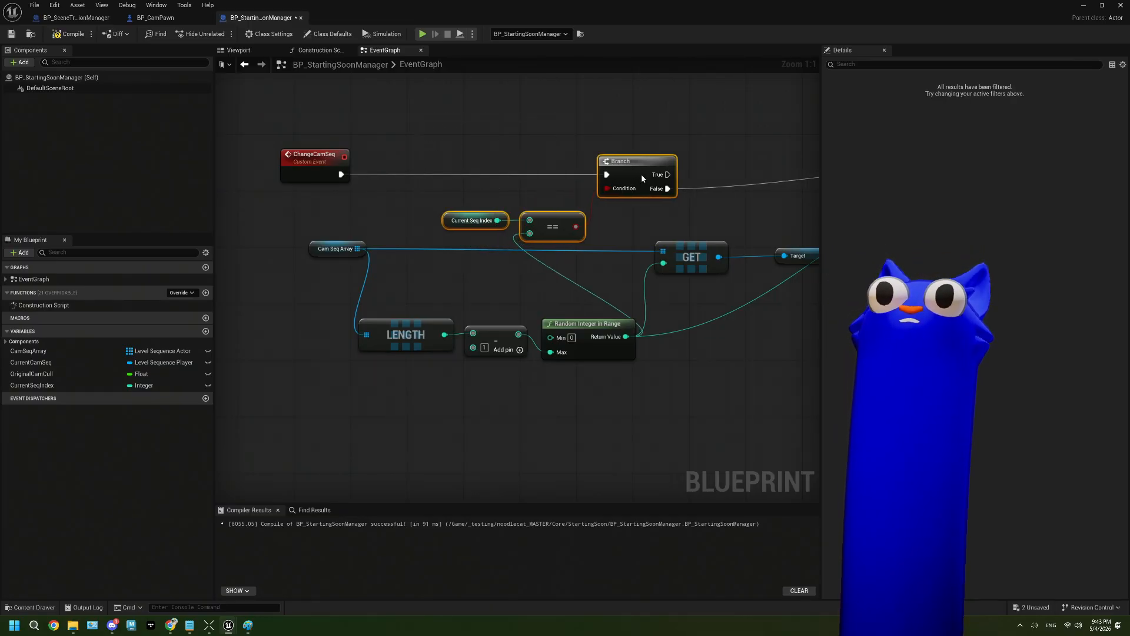
# Try looping the Branch's True output back into its own execution input through two reroute nodes, compile, and remove the reroute nodes
pyautogui.moveTo(681, 179); pyautogui.dragTo(603, 189, button='right')
pyautogui.moveTo(591, 185); pyautogui.dragTo(524, 184)
pyautogui.click(545, 155)
pyautogui.moveTo(692, 149); pyautogui.dragTo(528, 185)
pyautogui.click(68, 34)
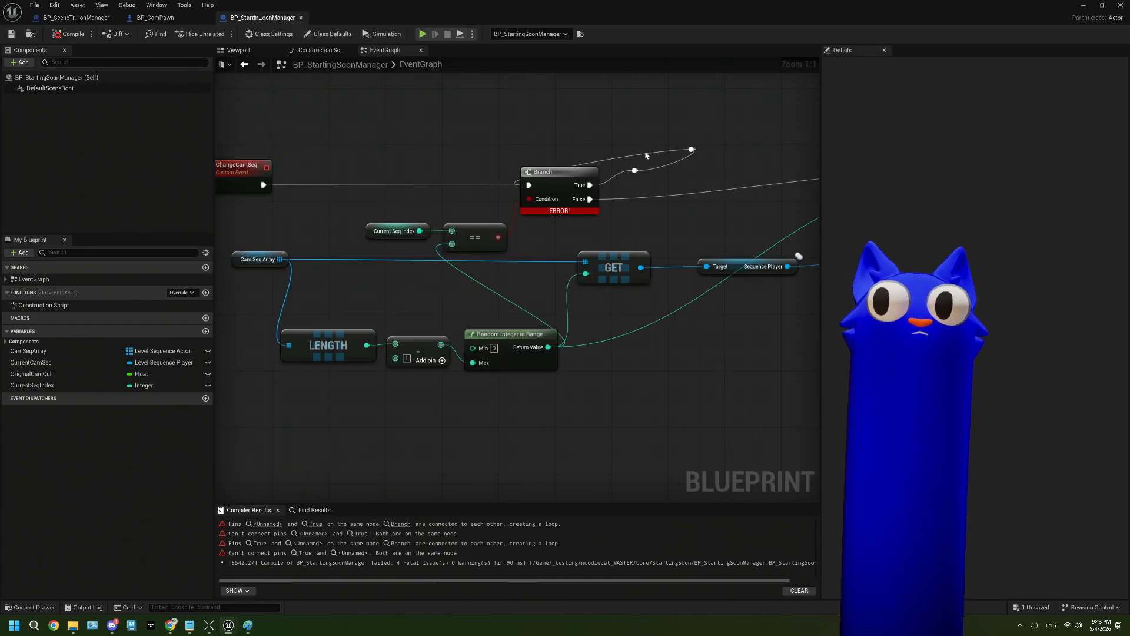
pyautogui.moveTo(625, 133); pyautogui.dragTo(692, 173)
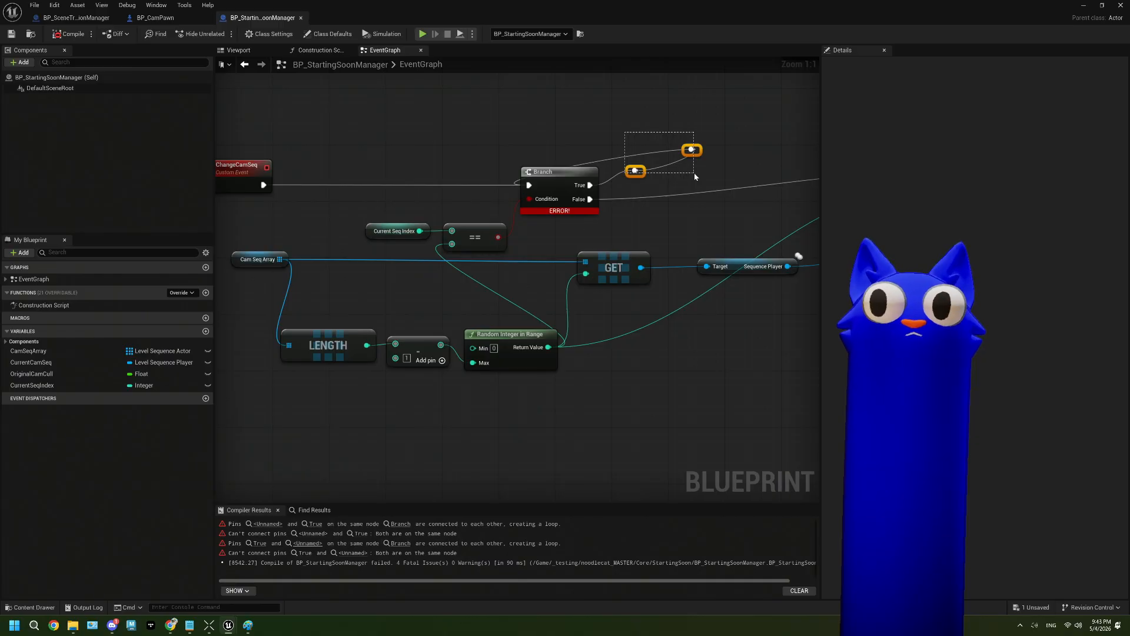
pyautogui.press('Delete')
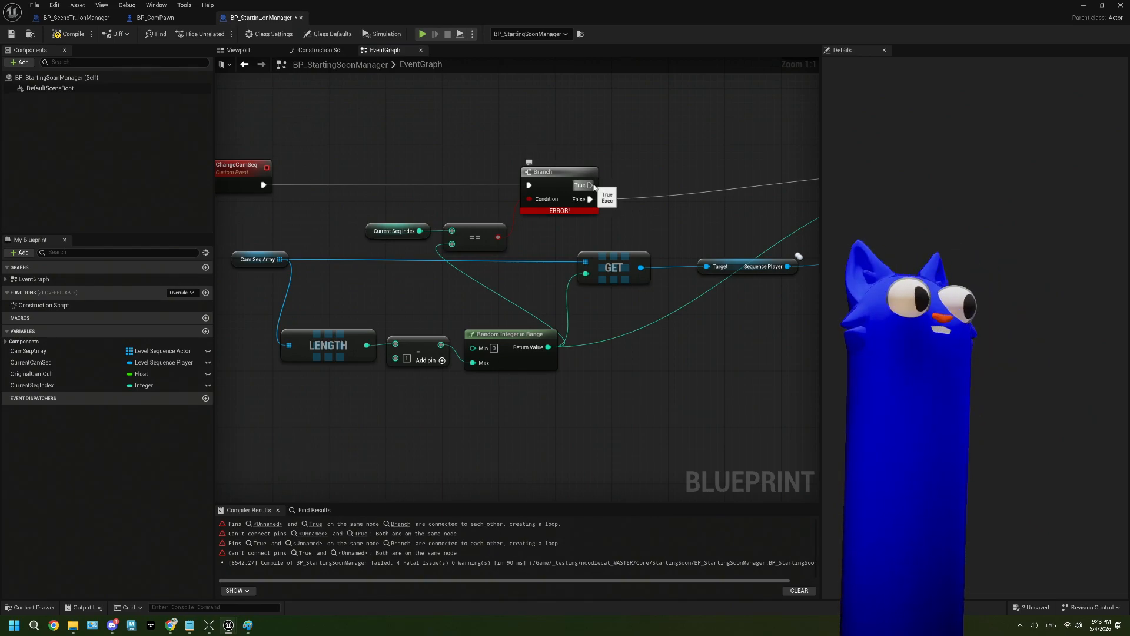
# Add a CurrentSeqIndex getter and a Set Current Seq Index node fed by it above the Branch
pyautogui.moveTo(583, 247); pyautogui.dragTo(554, 247, button='right')
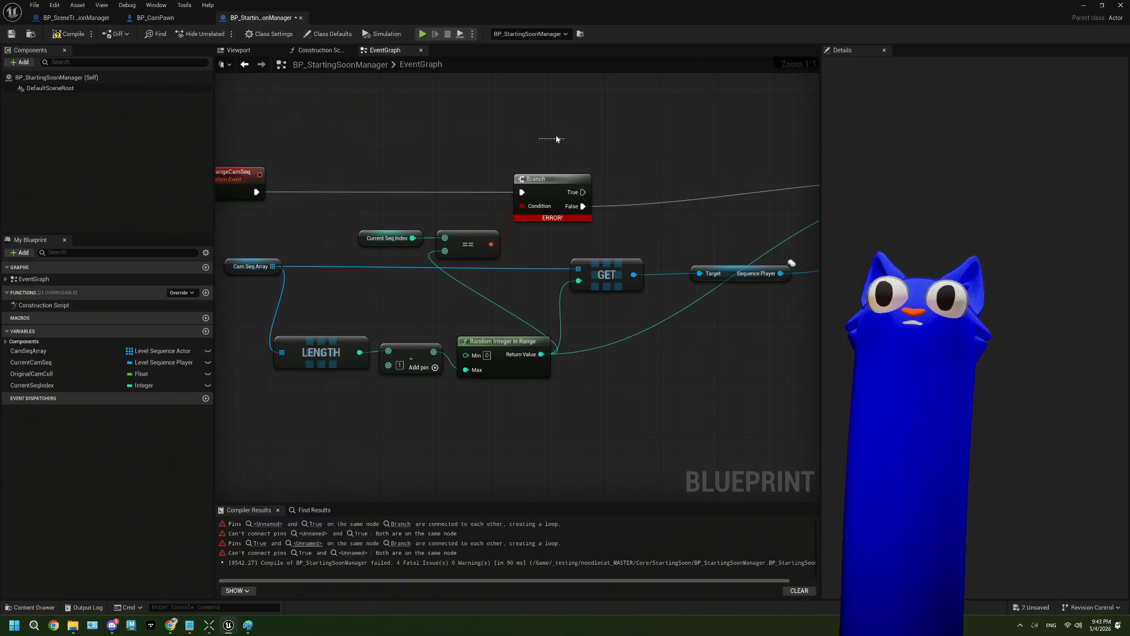
pyautogui.moveTo(573, 152); pyautogui.dragTo(550, 162, button='right')
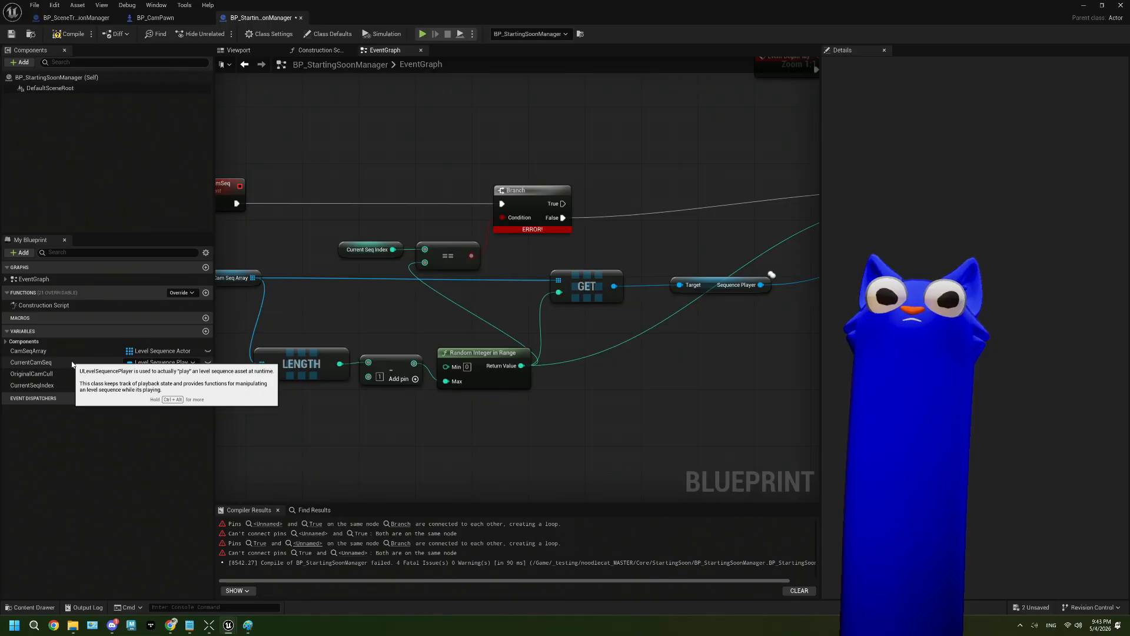
pyautogui.click(51, 387)
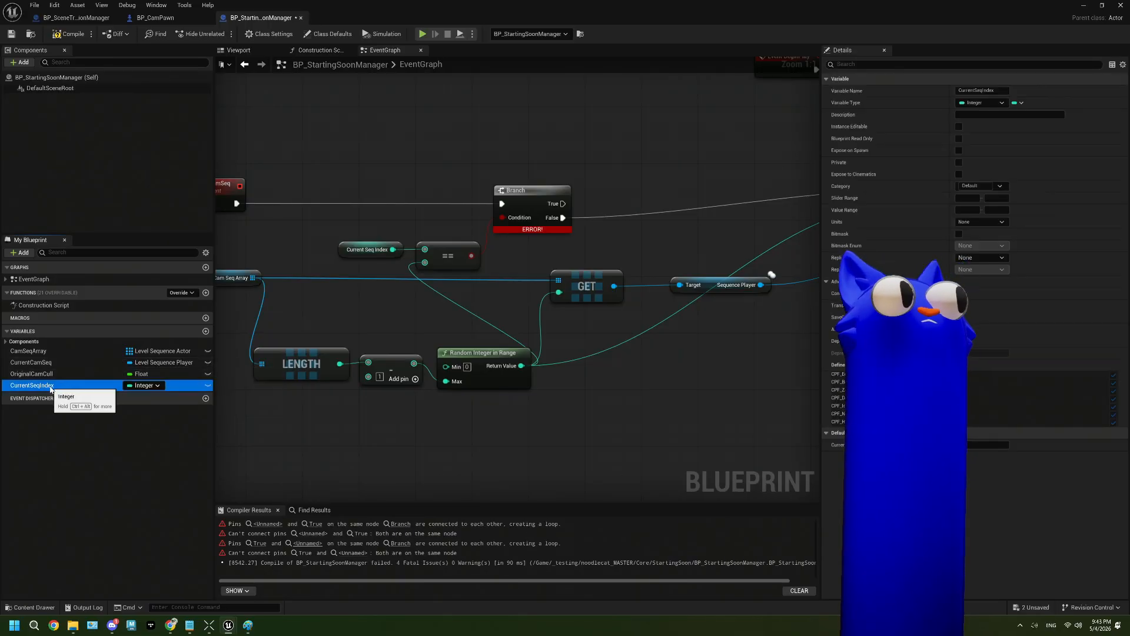
pyautogui.moveTo(51, 386); pyautogui.dragTo(451, 134)
pyautogui.click(477, 154)
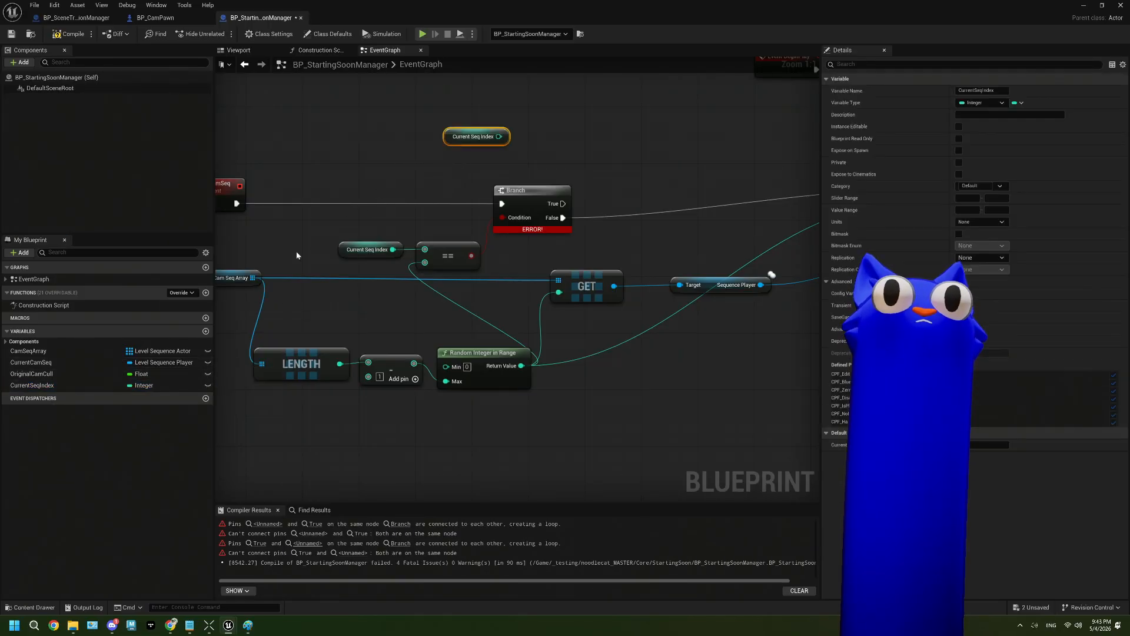
pyautogui.moveTo(55, 388); pyautogui.dragTo(553, 133)
pyautogui.click(563, 135)
# Wire the Branch's True output through the new Set node back into the Branch's execution input, and compile the blueprint
pyautogui.moveTo(563, 204); pyautogui.dragTo(552, 119)
pyautogui.moveTo(621, 120); pyautogui.dragTo(502, 203)
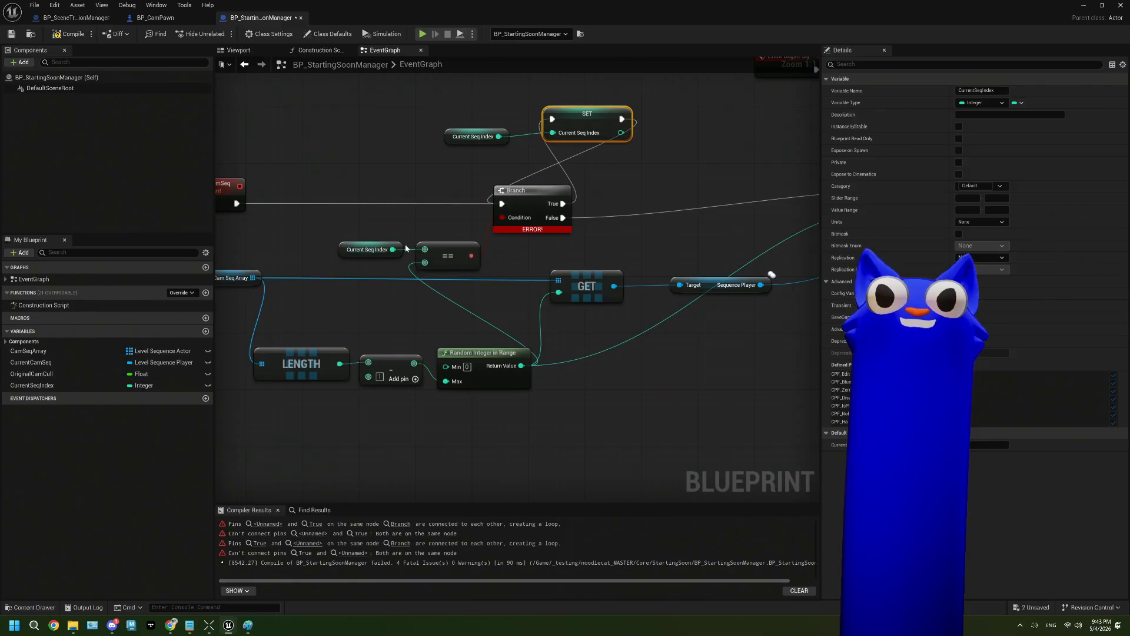
pyautogui.click(69, 34)
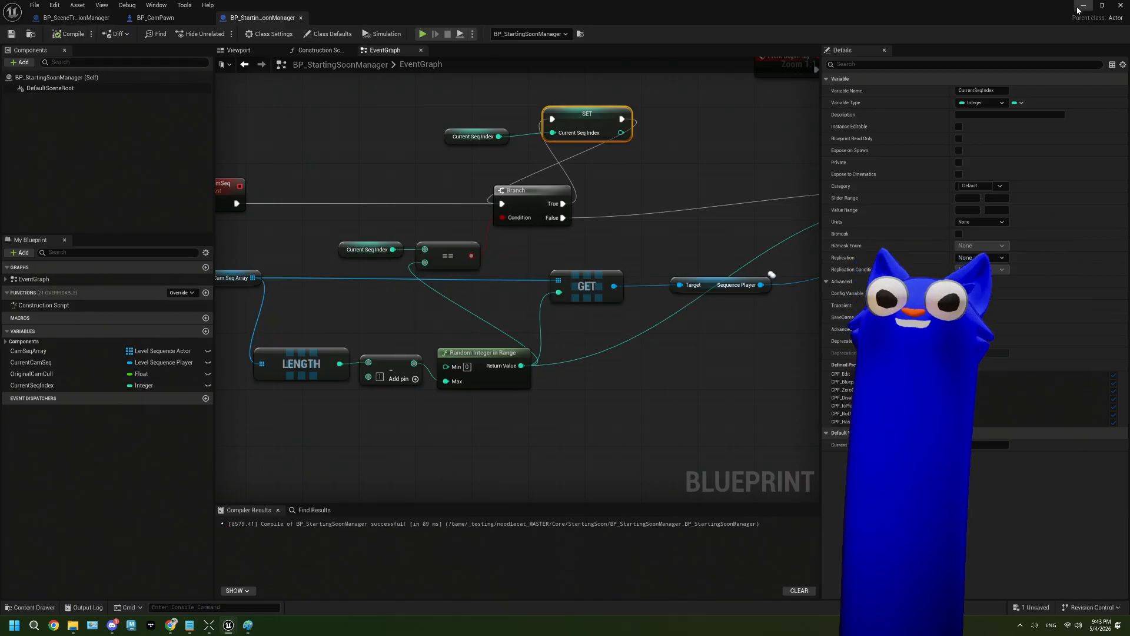
# Test the camera sequence changes by playing the Noodlecat_Env level, stop the play session and dismiss the message log
pyautogui.click(1083, 6)
pyautogui.click(282, 34)
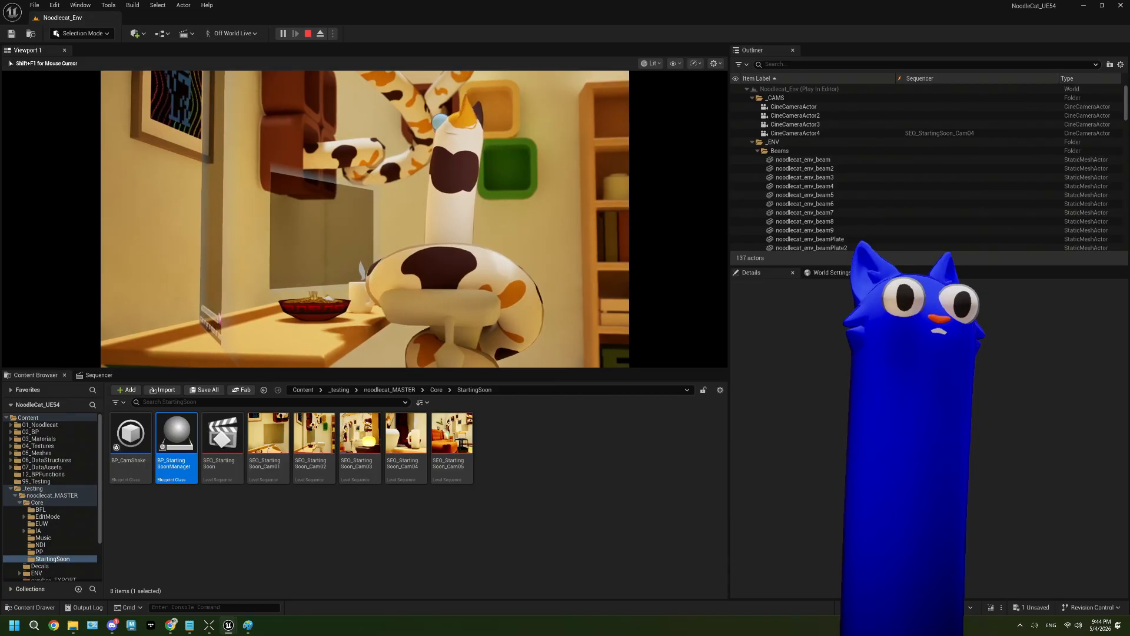
pyautogui.press('Escape')
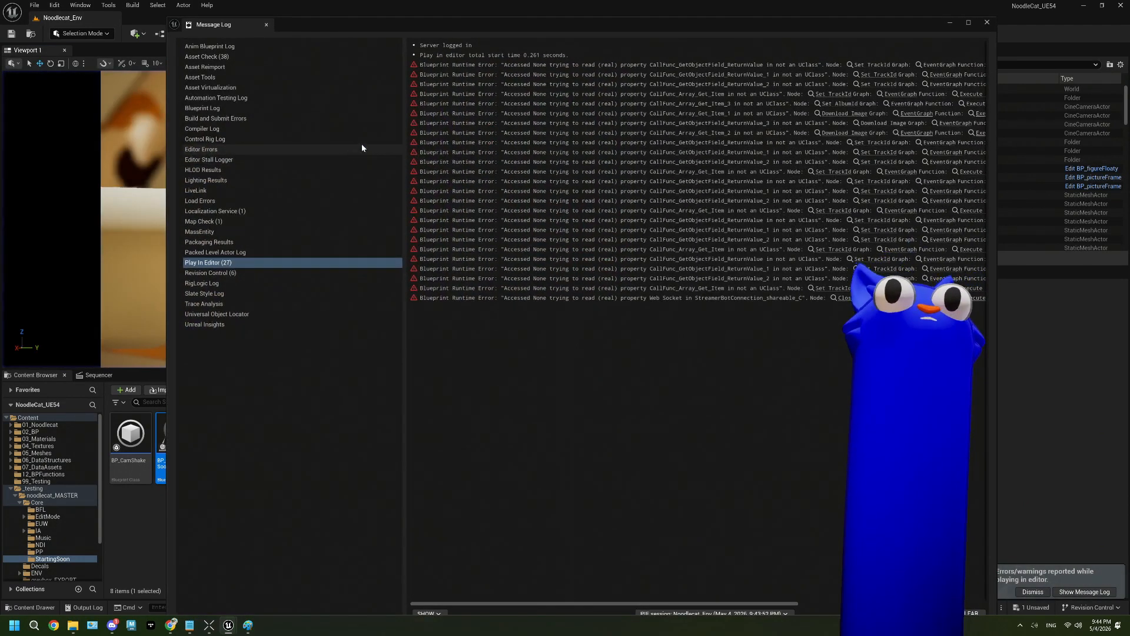
pyautogui.click(950, 23)
# Reopen BP_StartingSoonManager and delete the Set Current Seq Index node and its getter above the Branch
pyautogui.doubleClick(196, 434)
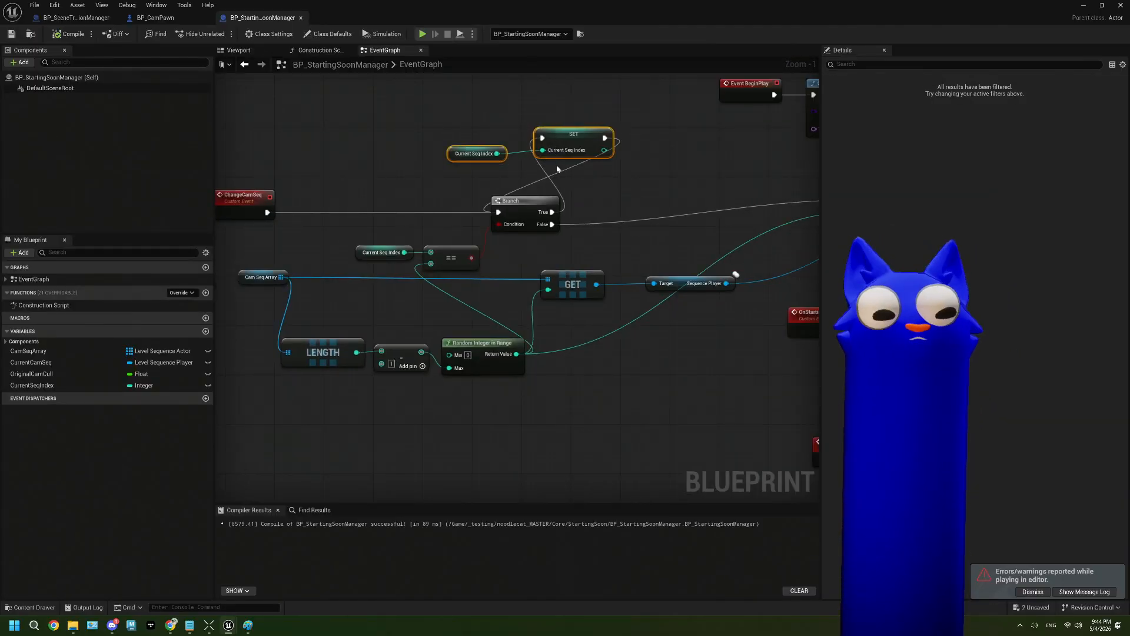
pyautogui.press('Delete')
pyautogui.scroll(-1, 518, 281)
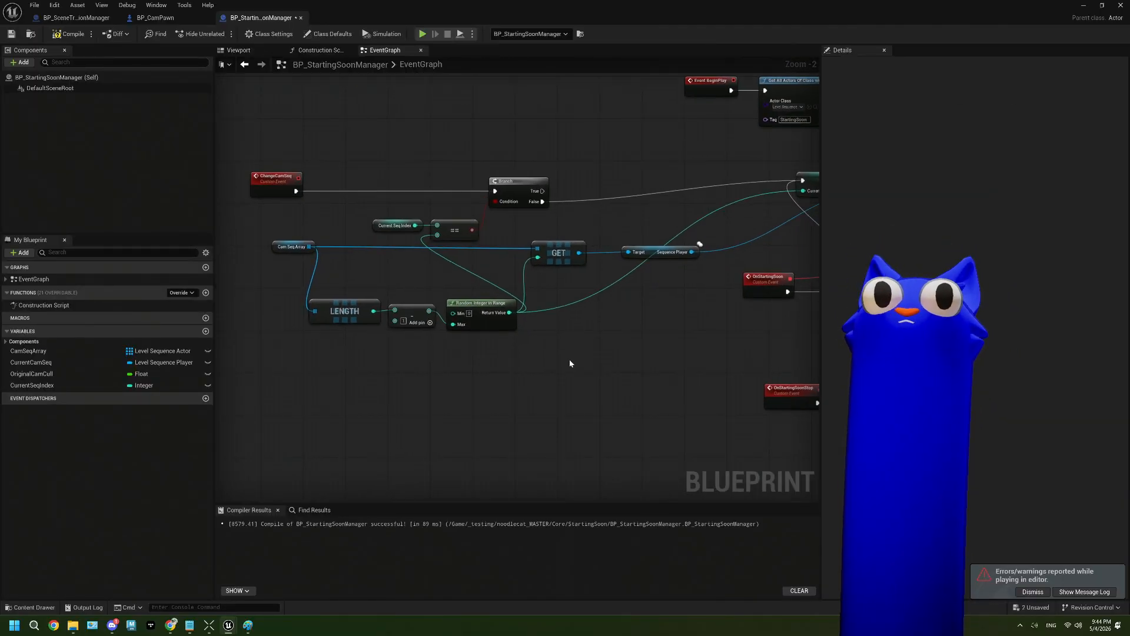
pyautogui.moveTo(593, 370); pyautogui.dragTo(529, 359)
pyautogui.click(529, 359)
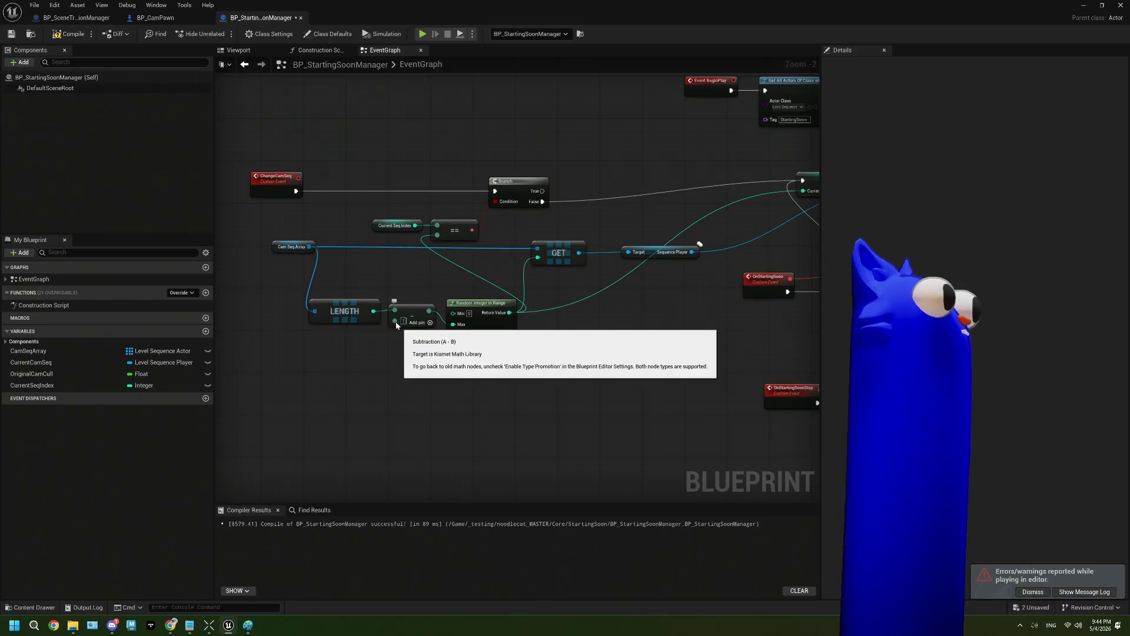
# Collapse the Cam Seq Array, Length, subtraction, Random Integer in Range and Get nodes into a function named GetRandomSeq
pyautogui.moveTo(315, 244); pyautogui.dragTo(282, 295)
pyautogui.moveTo(429, 354); pyautogui.dragTo(412, 354, button='right')
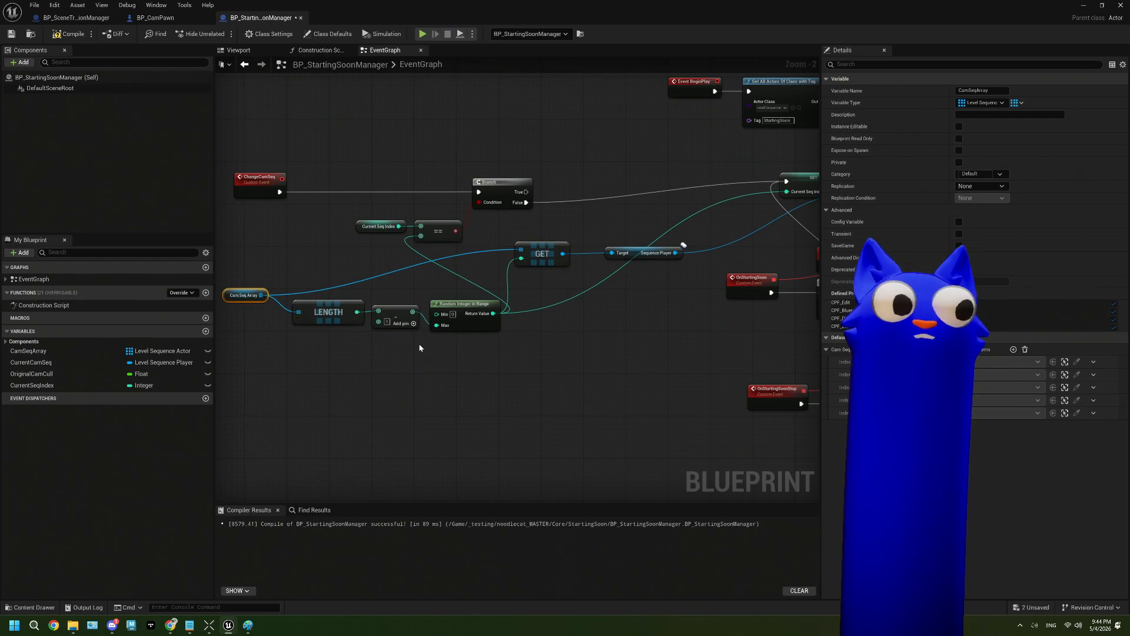
pyautogui.moveTo(253, 274); pyautogui.dragTo(578, 379)
pyautogui.moveTo(261, 251); pyautogui.dragTo(543, 344)
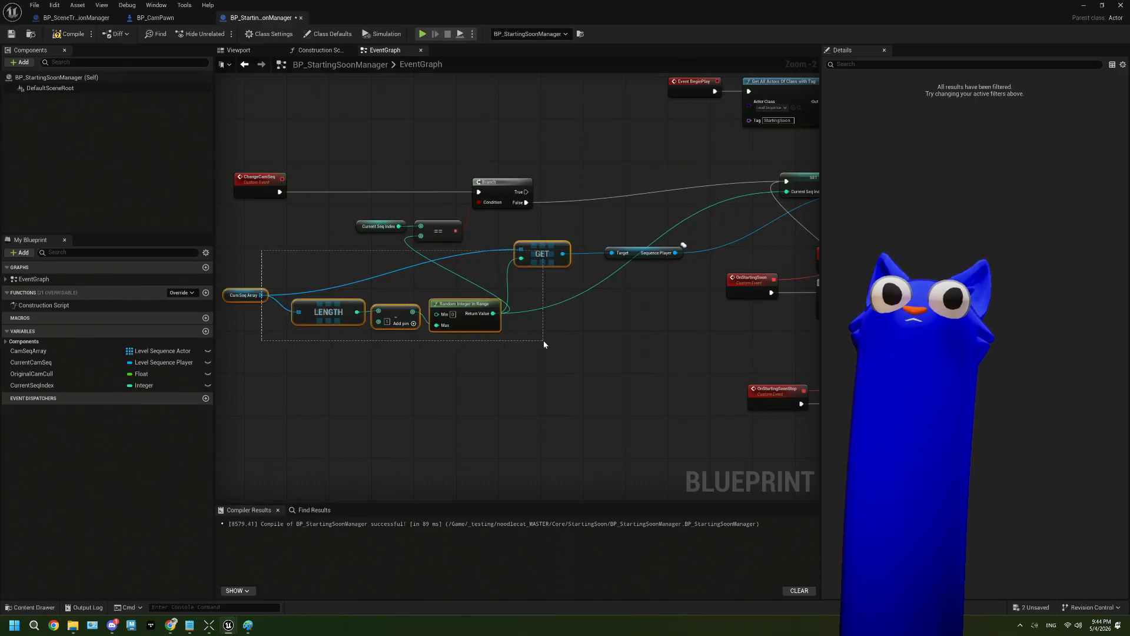
pyautogui.moveTo(543, 340); pyautogui.dragTo(543, 340)
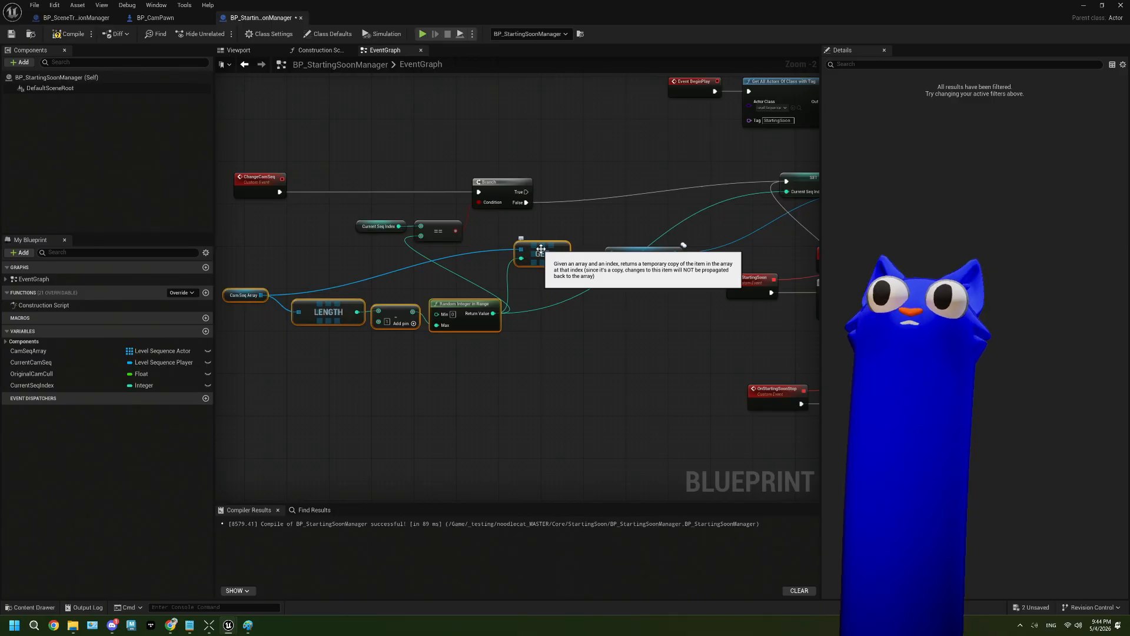
pyautogui.rightClick(541, 251)
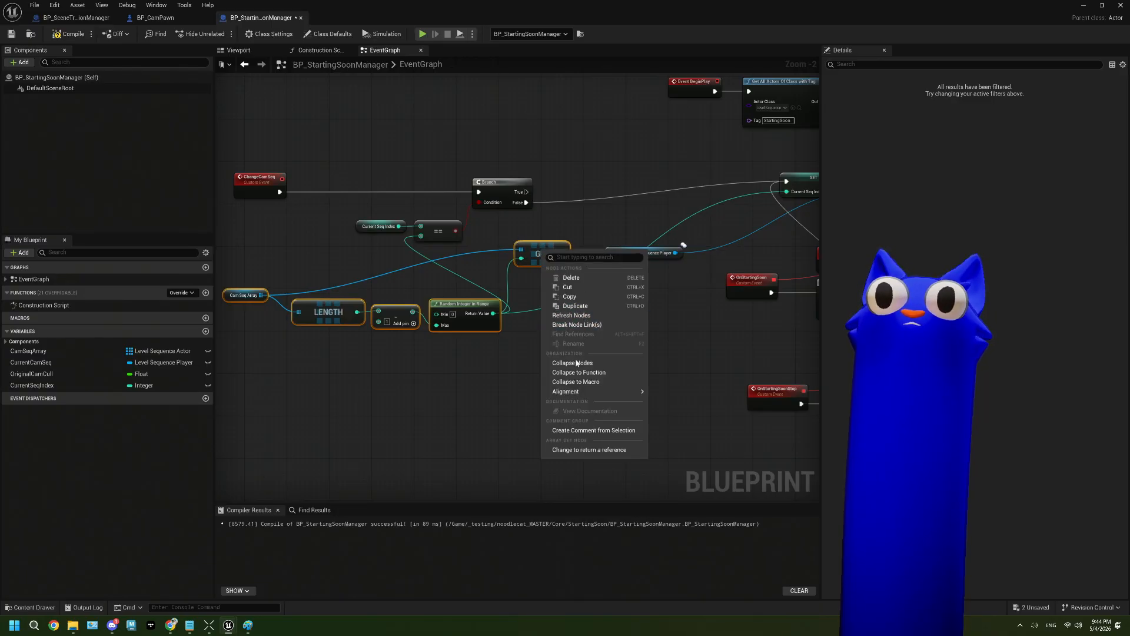
pyautogui.click(579, 372)
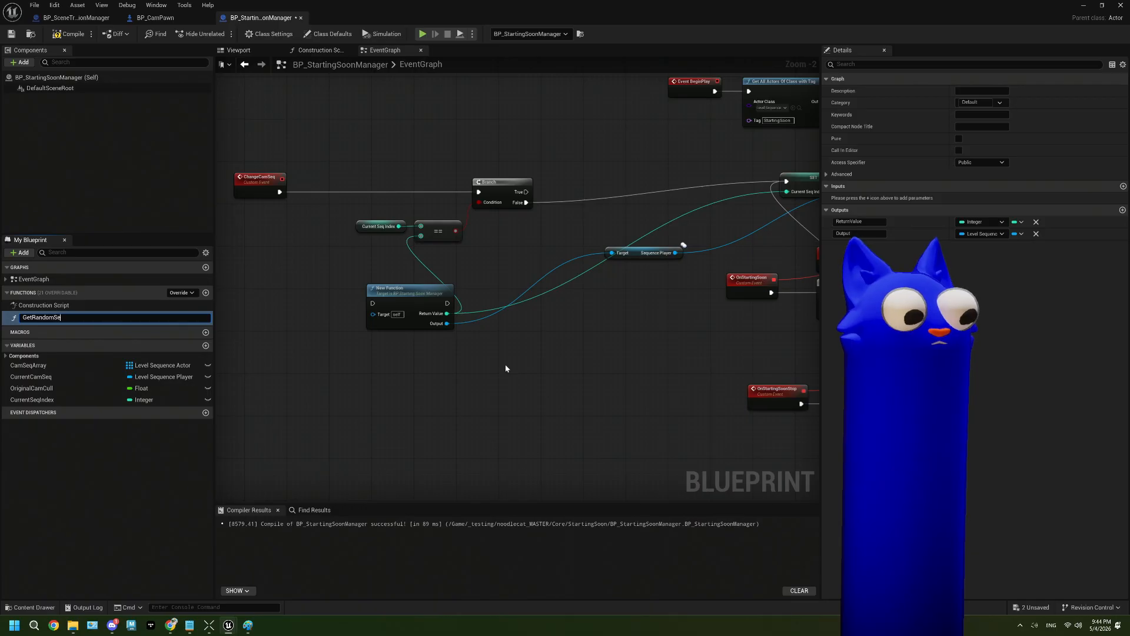
pyautogui.press('Return')
# Wire the ChangeCamSeq event into the Get Random Seq node and move the event in line with it
pyautogui.scroll(1, 489, 355)
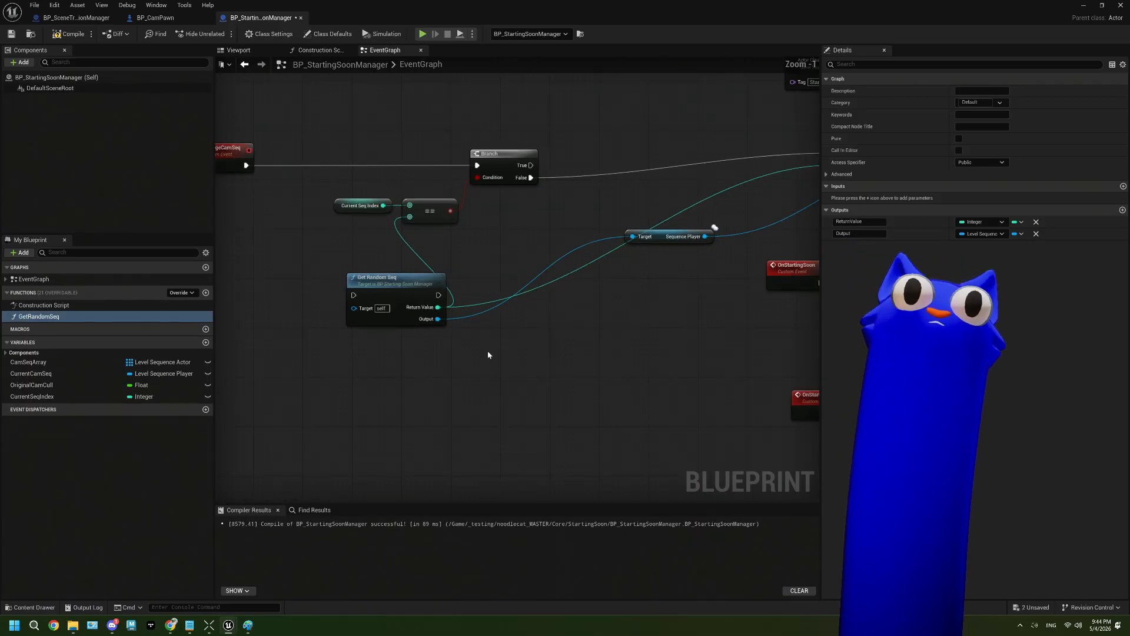
pyautogui.moveTo(236, 154); pyautogui.dragTo(353, 295)
pyautogui.click(270, 258)
pyautogui.moveTo(266, 276); pyautogui.dragTo(291, 282)
pyautogui.moveTo(518, 280); pyautogui.dragTo(458, 272, button='right')
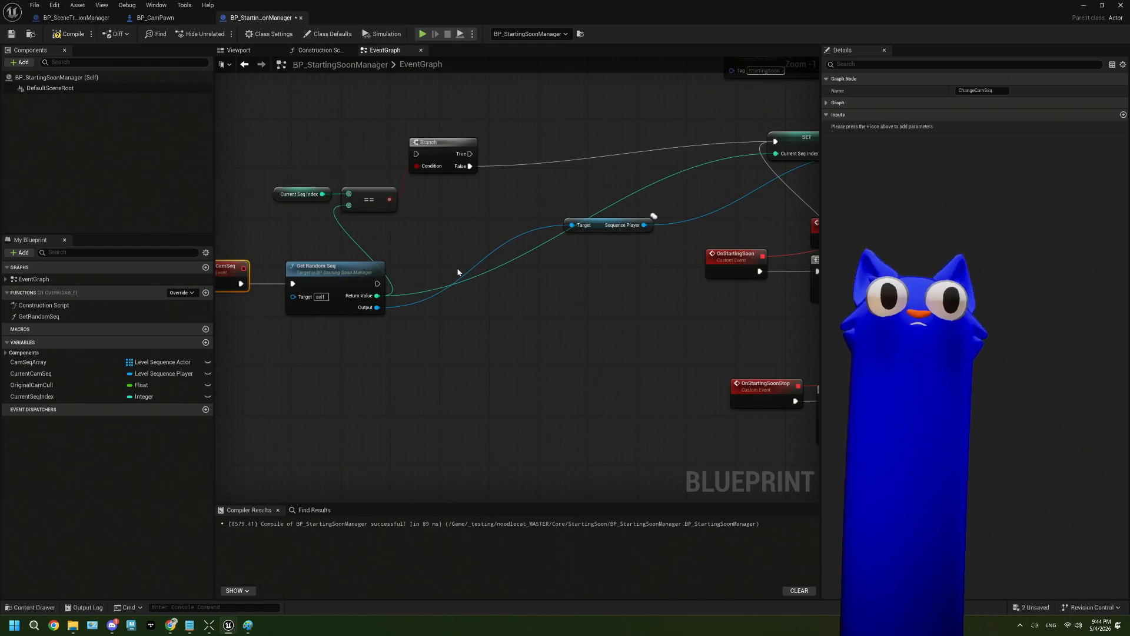
# Rename the outputs of the GetRandomSeq function to Index and Seq
pyautogui.click(333, 281)
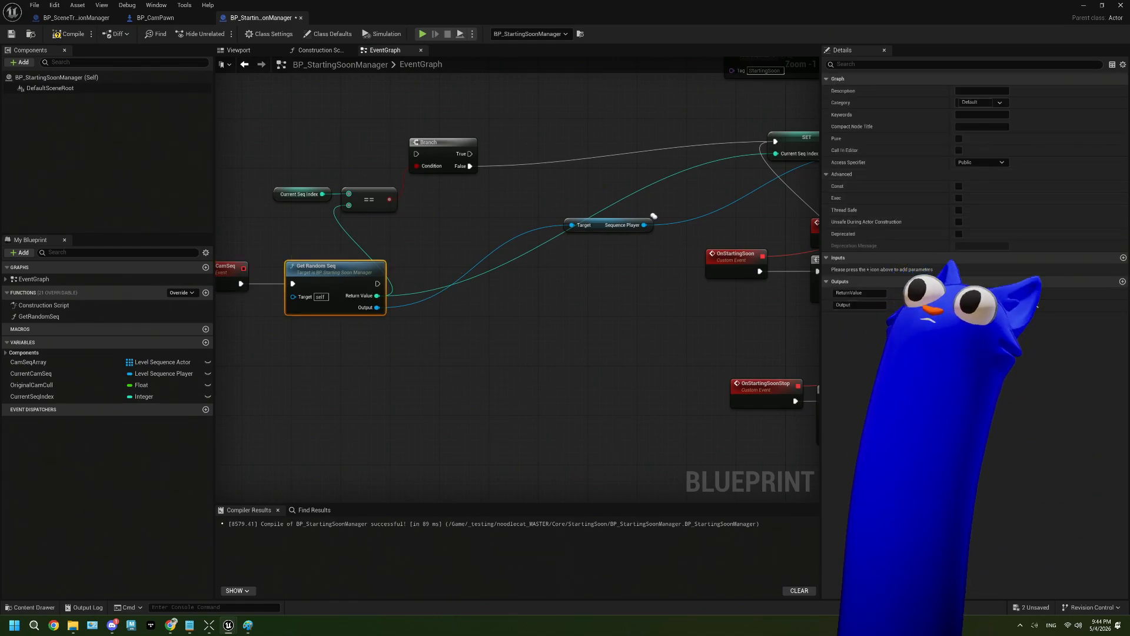
pyautogui.click(876, 294)
pyautogui.write('Index')
pyautogui.press('Tab')
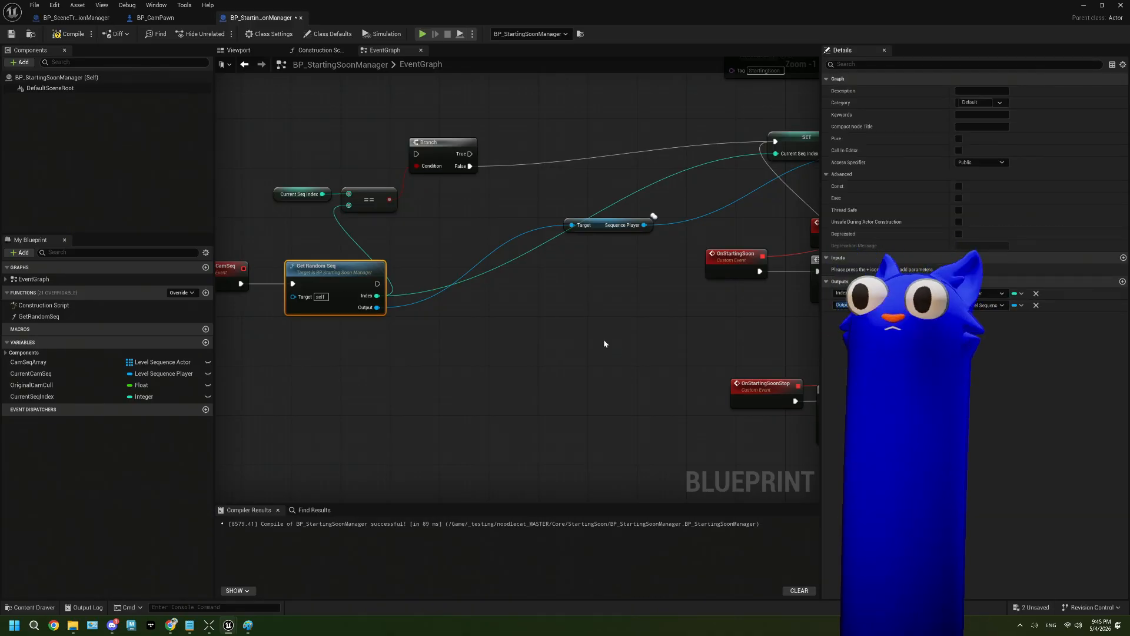
pyautogui.write('Seq')
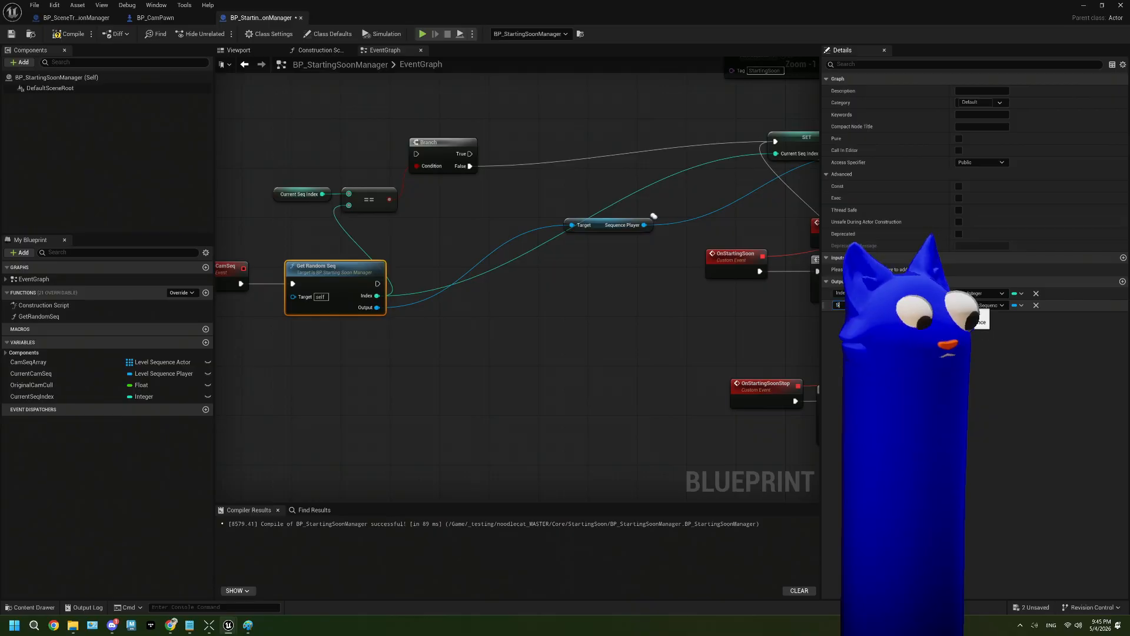
pyautogui.click(565, 323)
# Connect Get Random Seq's execution output to the Branch, and arrange the Branch, Current Seq Index and Equal nodes beside it
pyautogui.moveTo(475, 291); pyautogui.dragTo(553, 314, button='right')
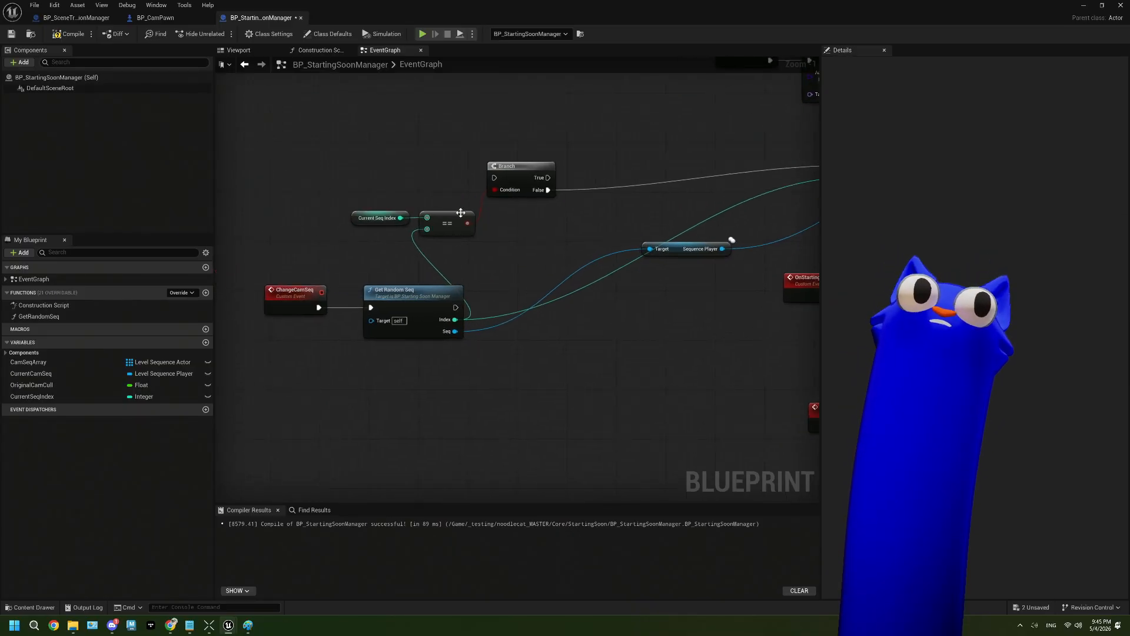
pyautogui.moveTo(454, 307); pyautogui.dragTo(494, 177)
pyautogui.moveTo(355, 160); pyautogui.dragTo(550, 255)
pyautogui.moveTo(512, 177); pyautogui.dragTo(603, 305)
pyautogui.click(538, 347)
pyautogui.moveTo(514, 406); pyautogui.dragTo(564, 350)
pyautogui.moveTo(600, 303); pyautogui.dragTo(636, 303)
pyautogui.moveTo(607, 363); pyautogui.dragTo(636, 363, button='right')
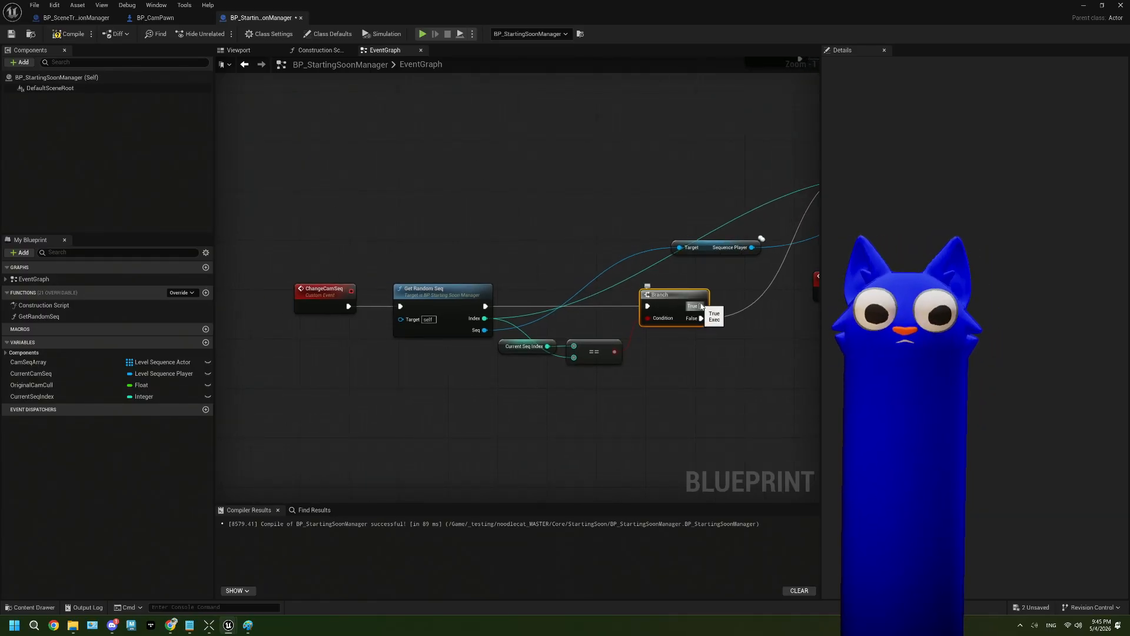
# Loop the Branch's True output back to Get Random Seq through two reroute nodes above the nodes, then compile and save
pyautogui.moveTo(701, 306); pyautogui.dragTo(478, 306)
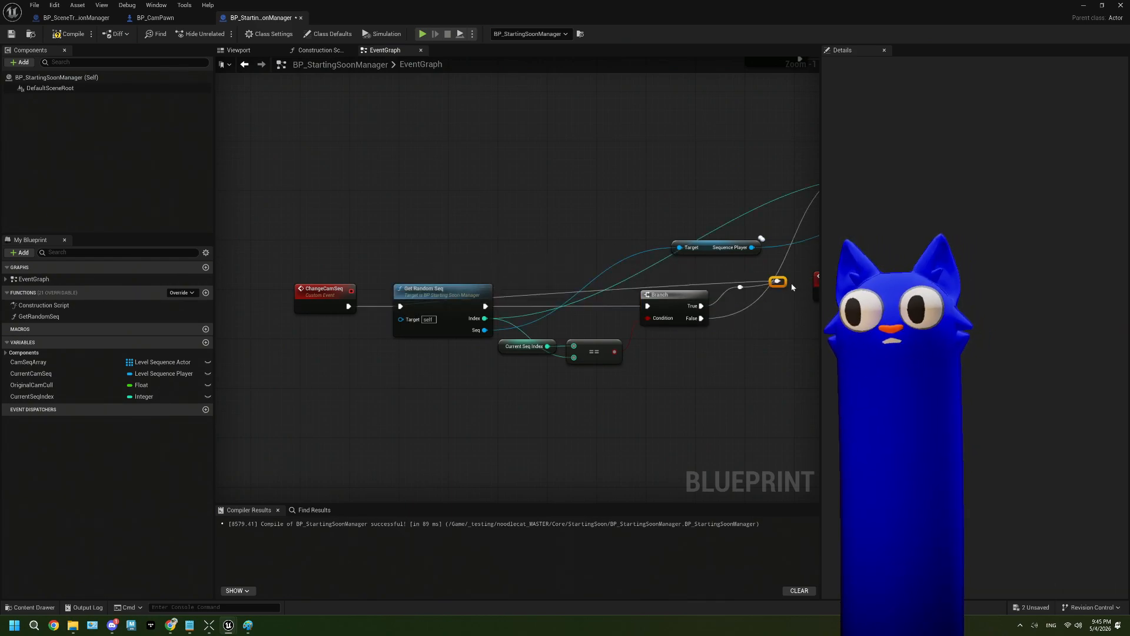
pyautogui.moveTo(778, 282); pyautogui.dragTo(400, 269)
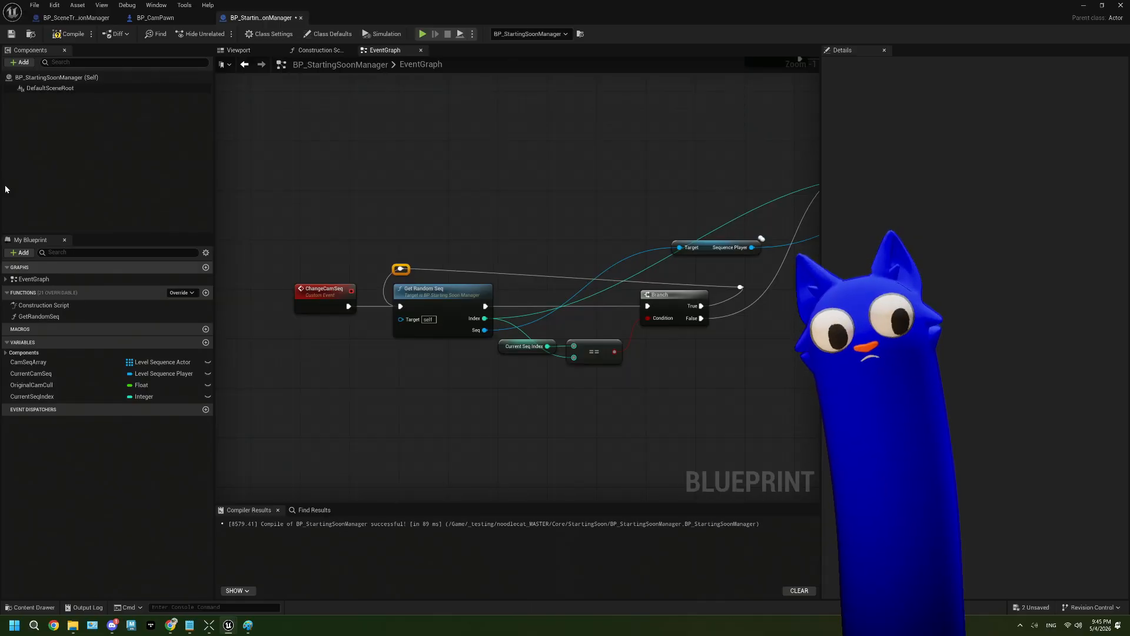
pyautogui.click(69, 34)
pyautogui.click(17, 38)
pyautogui.moveTo(403, 273); pyautogui.dragTo(726, 276)
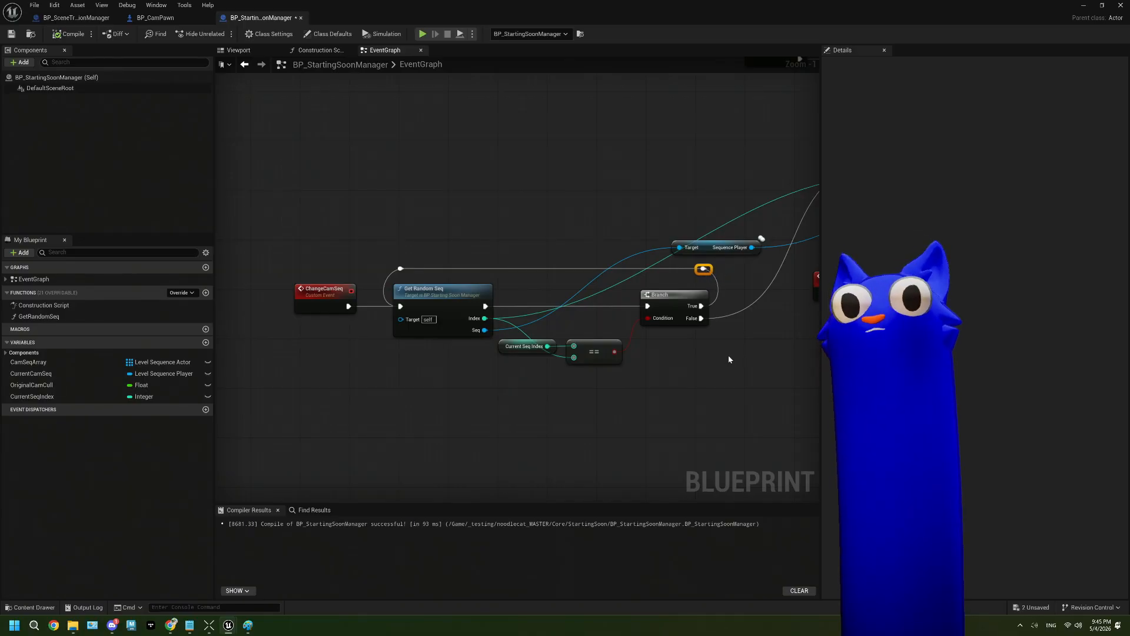
pyautogui.moveTo(732, 358); pyautogui.dragTo(662, 334, button='right')
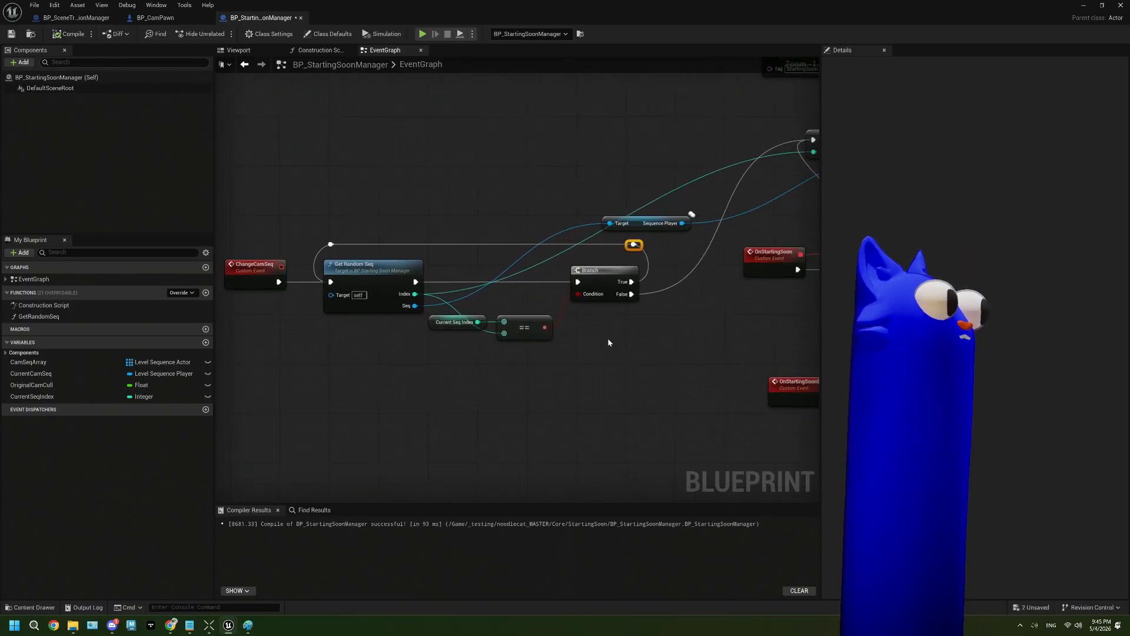
pyautogui.moveTo(603, 350); pyautogui.dragTo(222, 254)
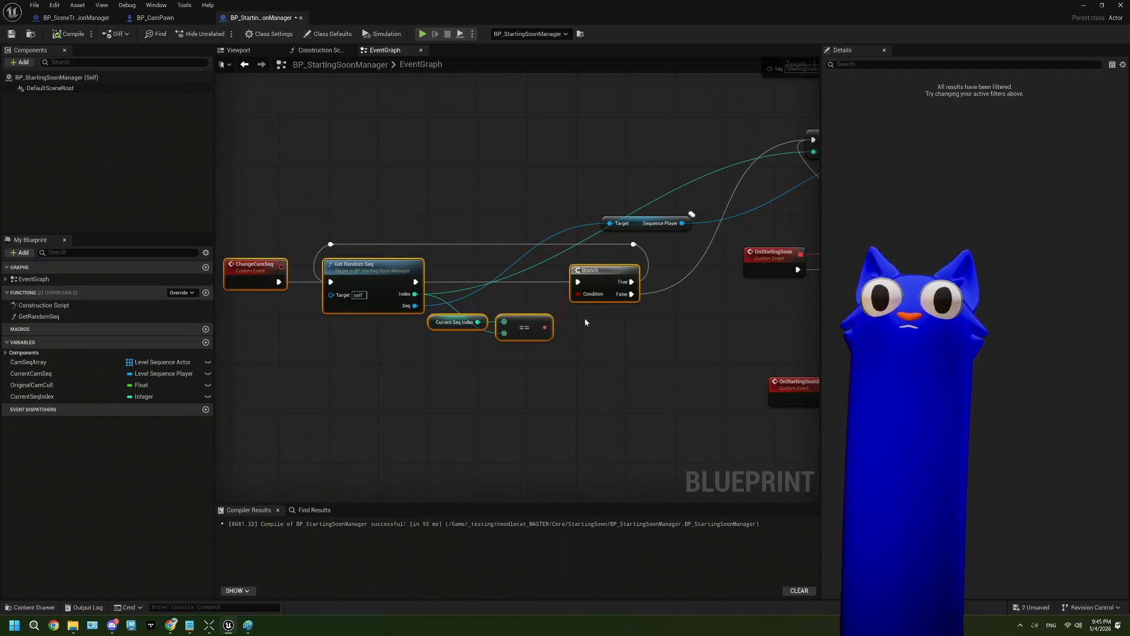
pyautogui.moveTo(603, 282); pyautogui.dragTo(616, 160)
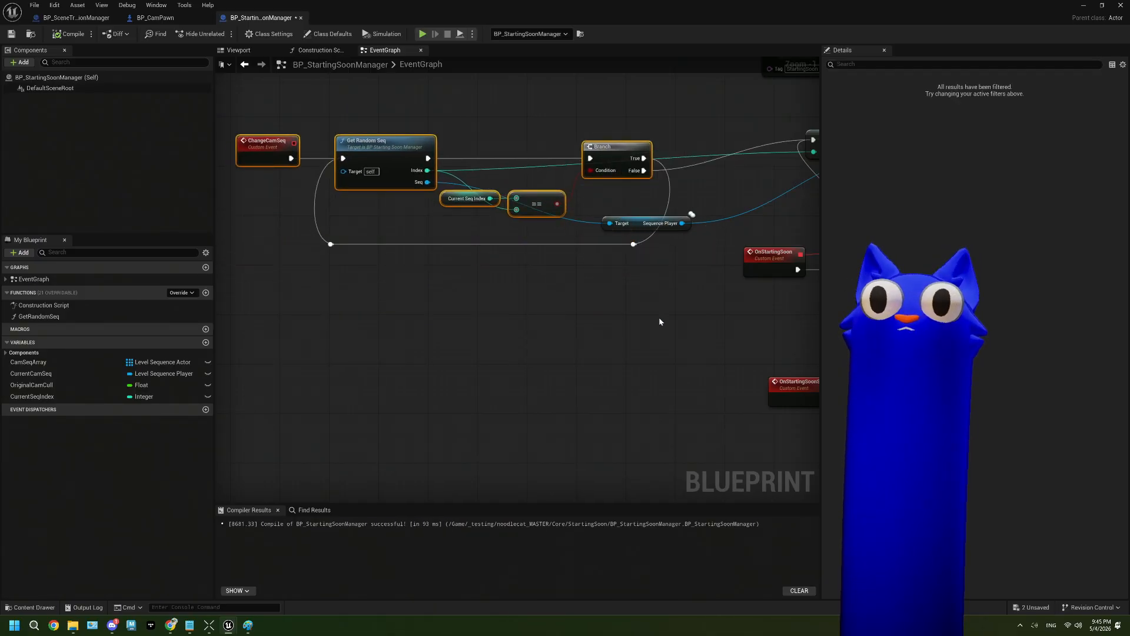
pyautogui.hotkey('ctrl', 'z')
# Move the whole ChangeCamSeq group with its reroute nodes in front of Set Current Seq Index, and place Sequence Player below the comparison
pyautogui.moveTo(220, 249); pyautogui.dragTo(663, 329)
pyautogui.moveTo(607, 279); pyautogui.dragTo(708, 125)
pyautogui.moveTo(708, 125); pyautogui.dragTo(581, 213, button='right')
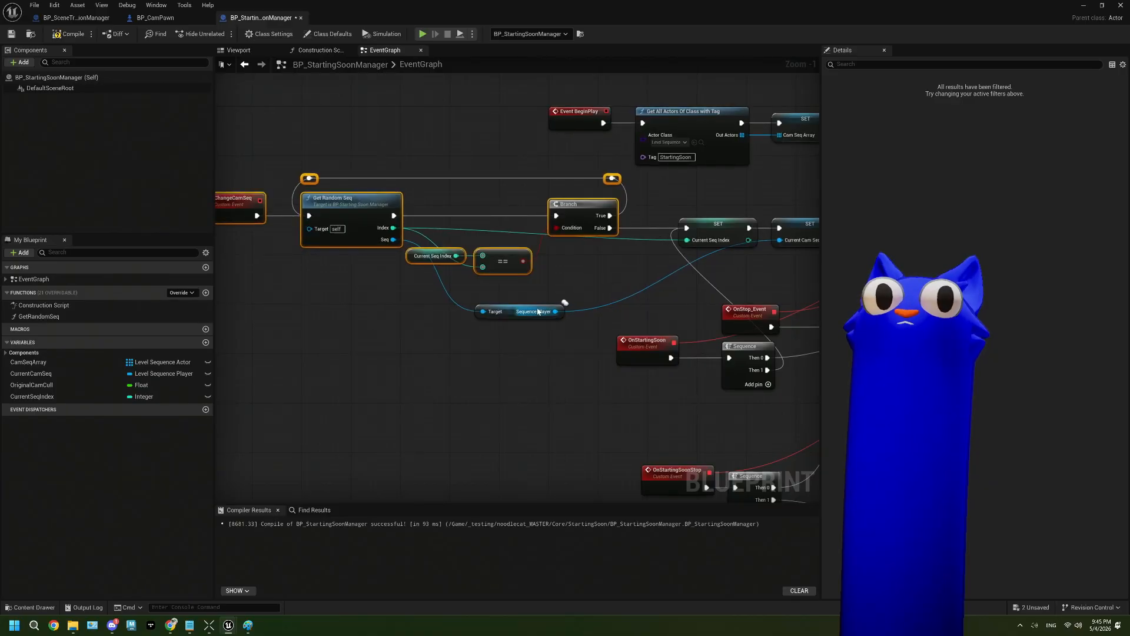
pyautogui.moveTo(546, 311); pyautogui.dragTo(511, 296)
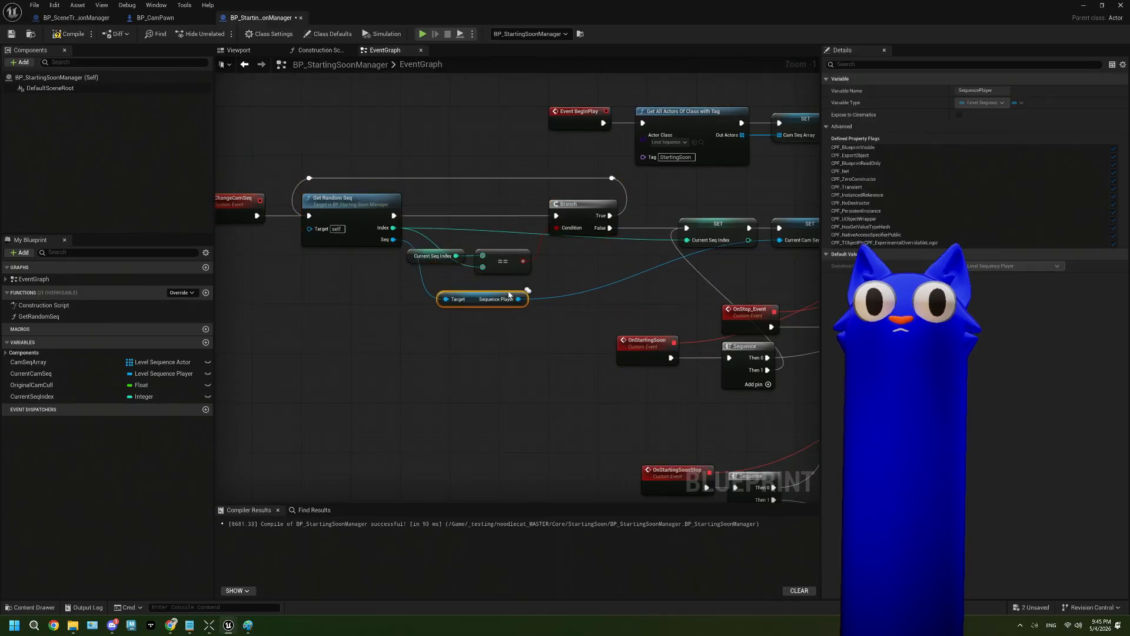
pyautogui.click(642, 307)
pyautogui.moveTo(644, 308); pyautogui.dragTo(564, 316, button='right')
pyautogui.scroll(-3, 567, 313)
pyautogui.scroll(1, 532, 332)
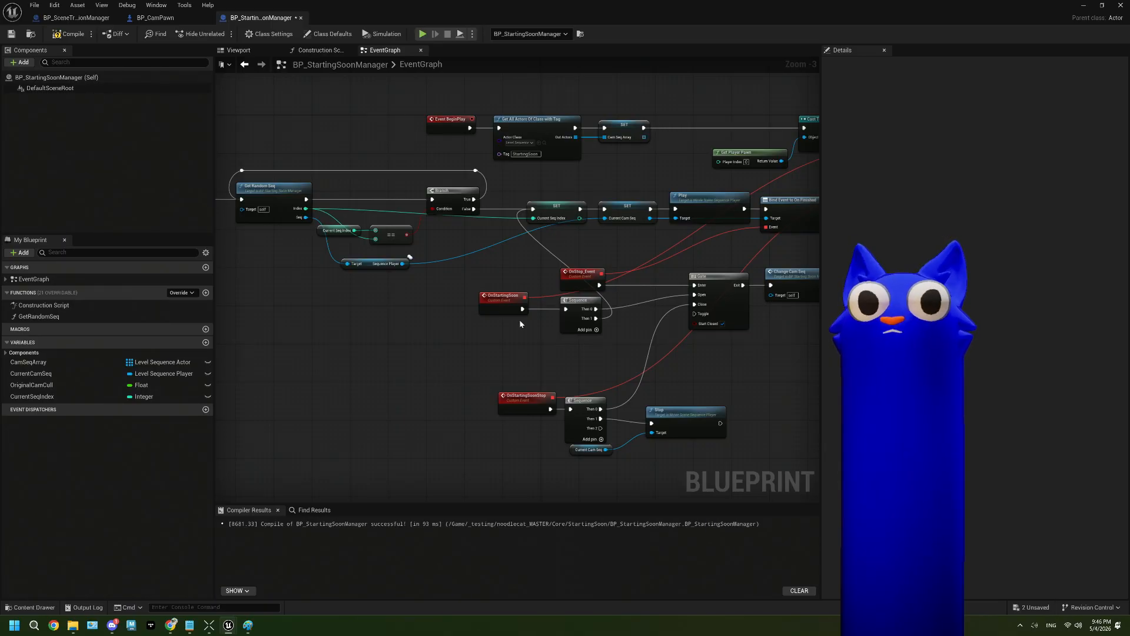
# Connect the second output of the OnStartingSoon Sequence to Get Random Seq's execution input, then compile and save the blueprint
pyautogui.moveTo(521, 323); pyautogui.dragTo(566, 325, button='right')
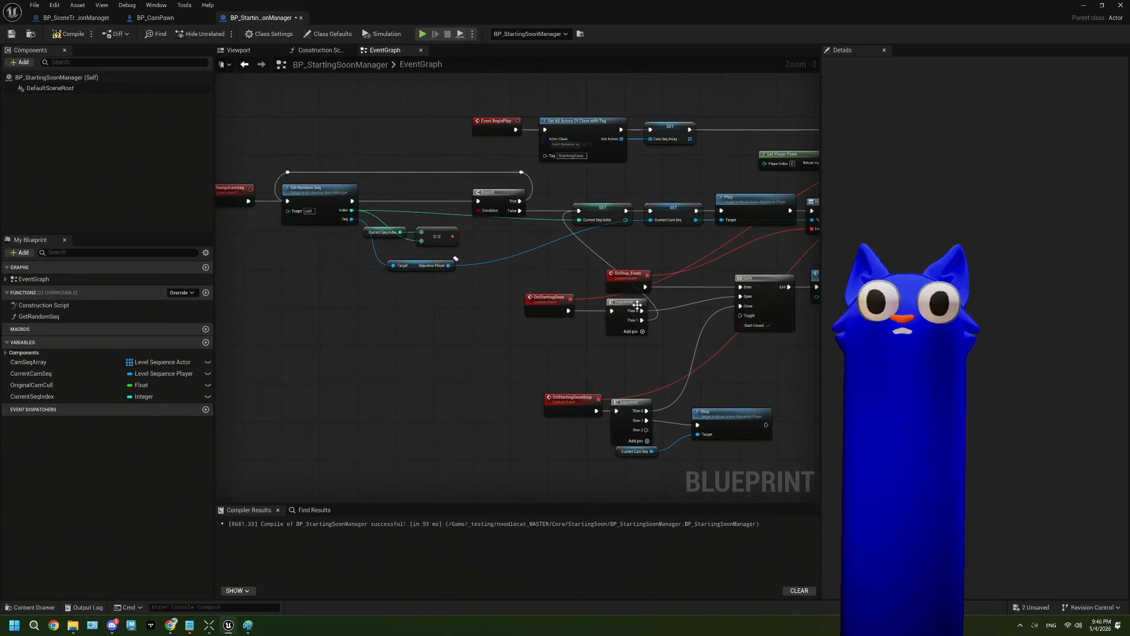
pyautogui.moveTo(642, 319); pyautogui.dragTo(288, 203)
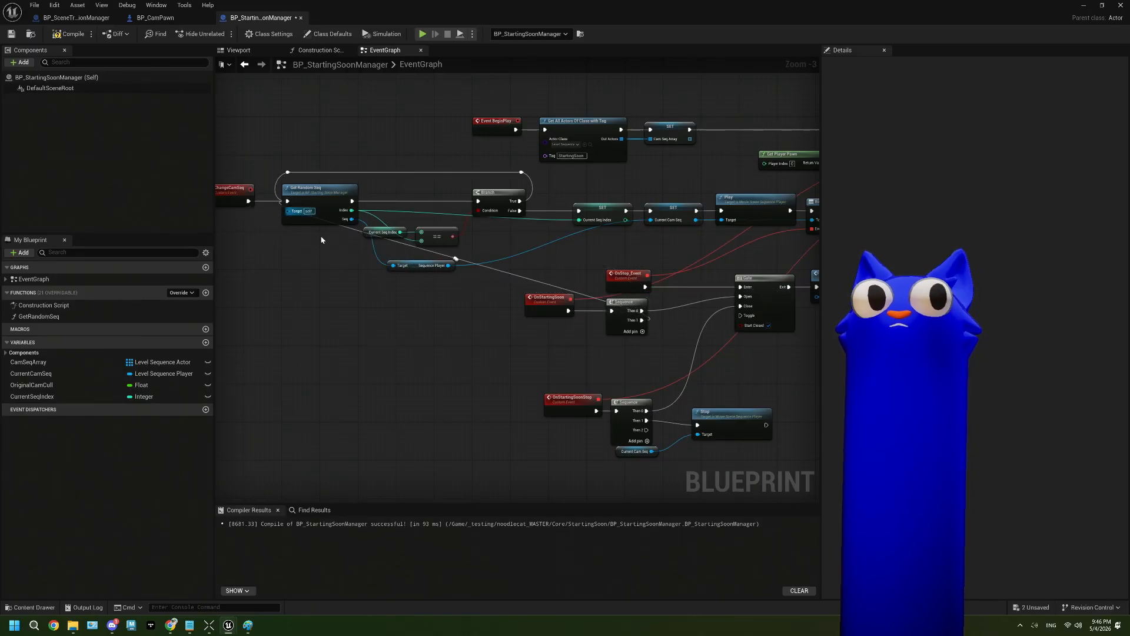
pyautogui.click(65, 34)
pyautogui.click(11, 34)
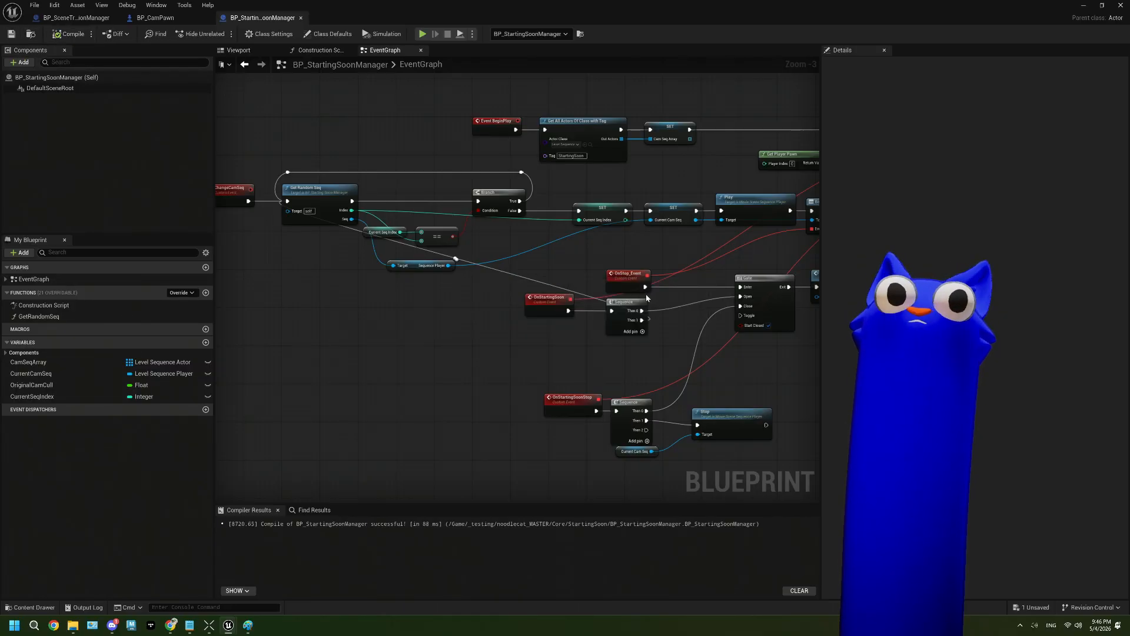
# Play the level in the editor to test the camera sequence changes, then stop and close the Message Log
pyautogui.click(1082, 5)
pyautogui.hotkey('alt', 'p')
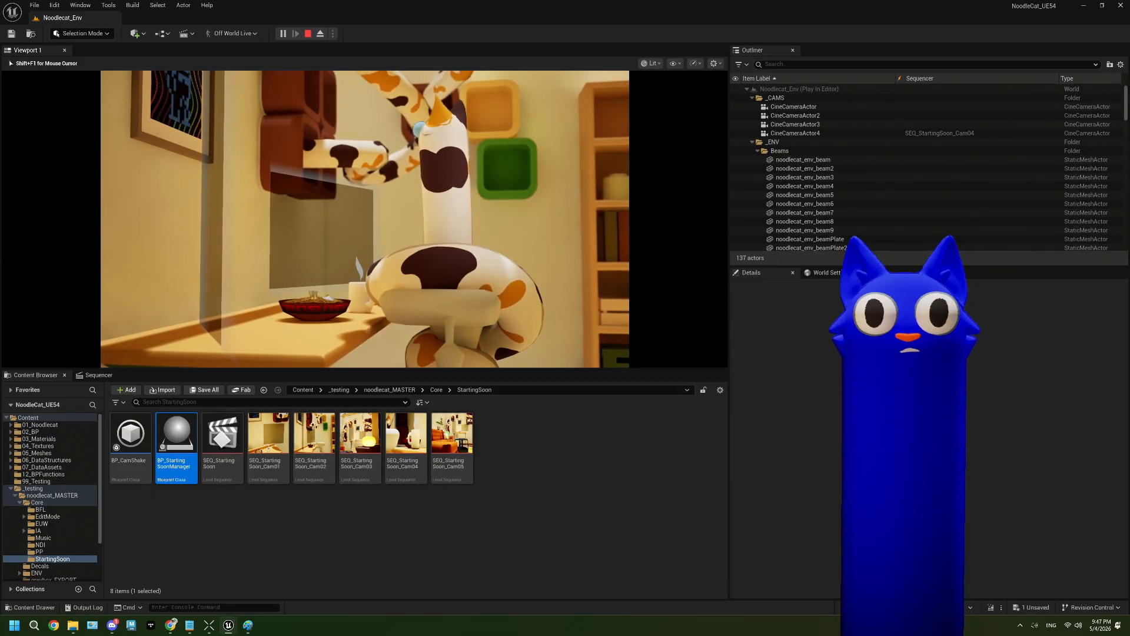
pyautogui.press('Escape')
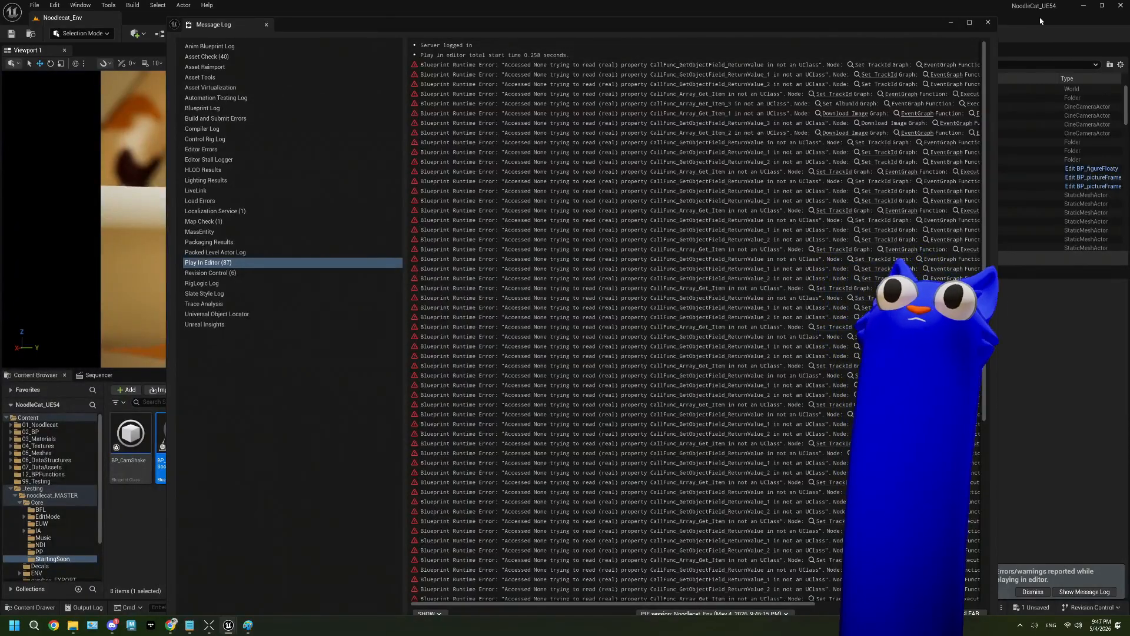
pyautogui.click(989, 22)
# Open the SEQ_StartingSoon_Cam04 level sequence for editing
pyautogui.click(538, 483)
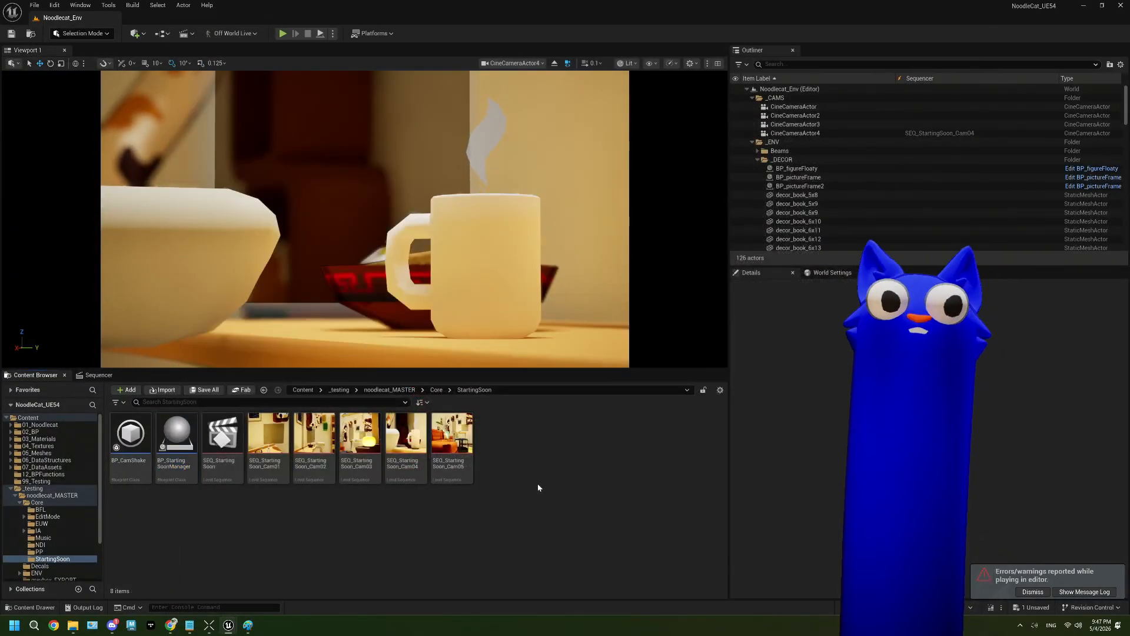
pyautogui.doubleClick(406, 436)
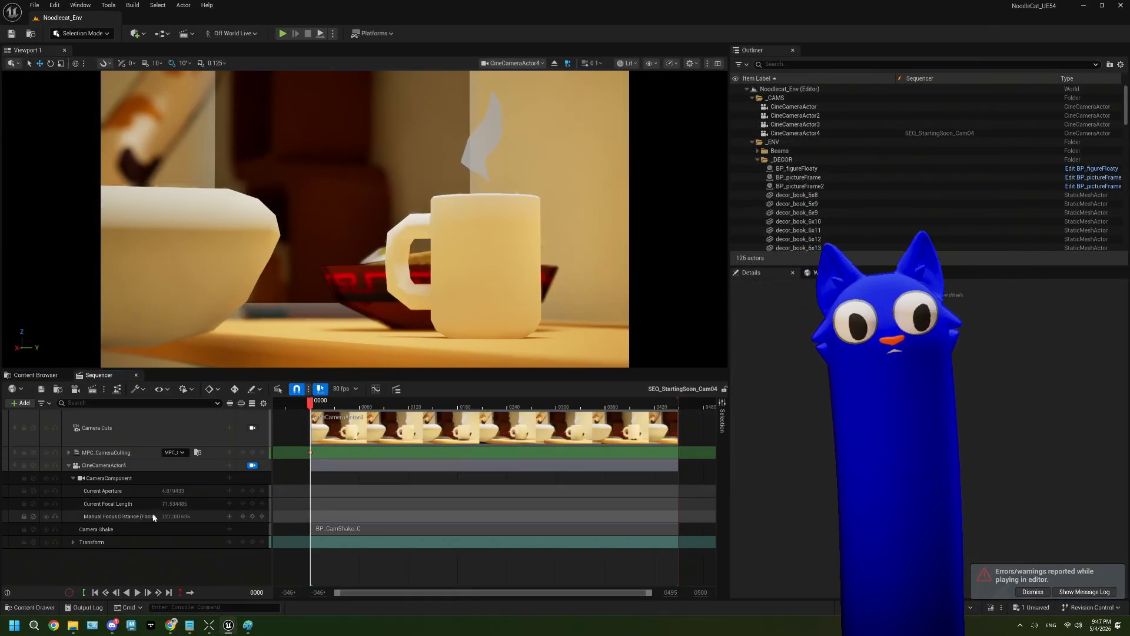
pyautogui.rightClick(161, 569)
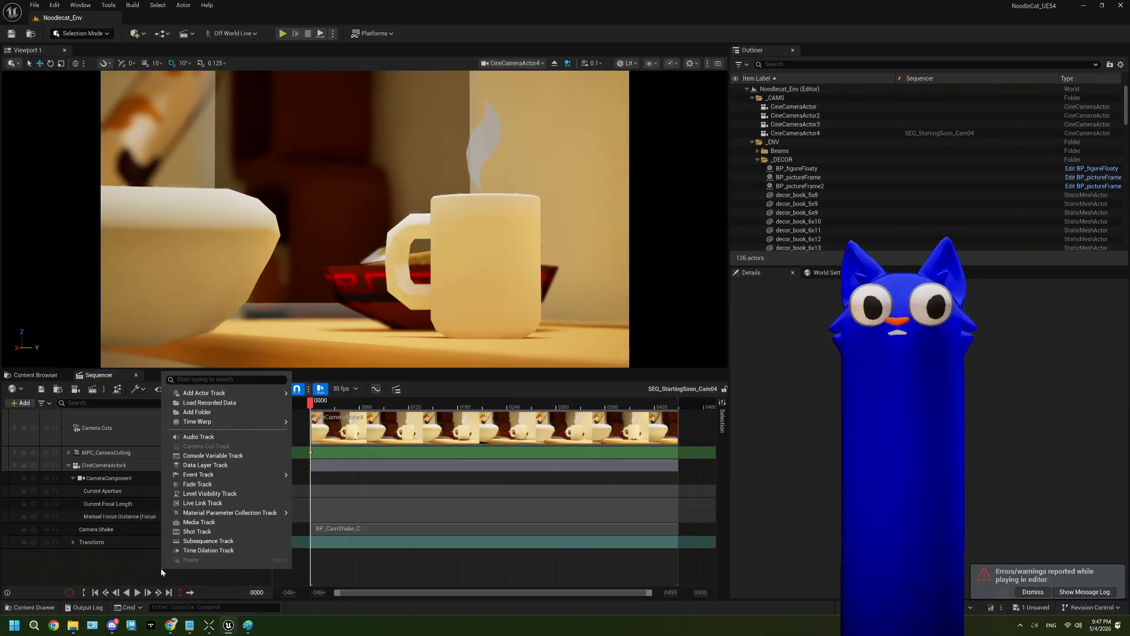
pyautogui.click(224, 523)
pyautogui.click(162, 453)
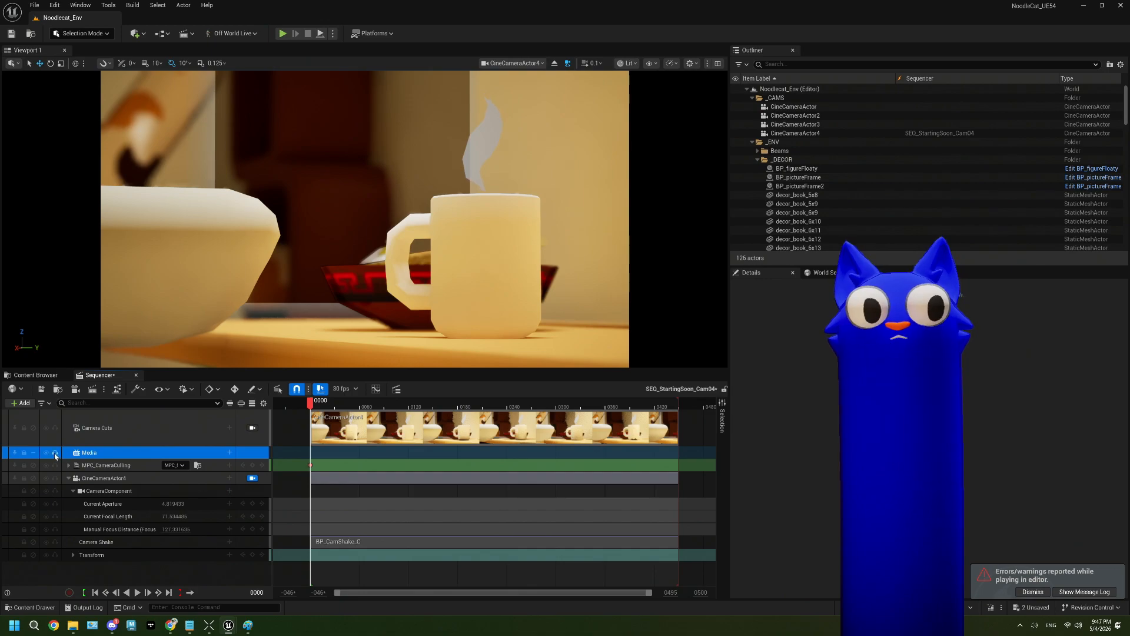
pyautogui.click(229, 452)
pyautogui.moveTo(259, 474)
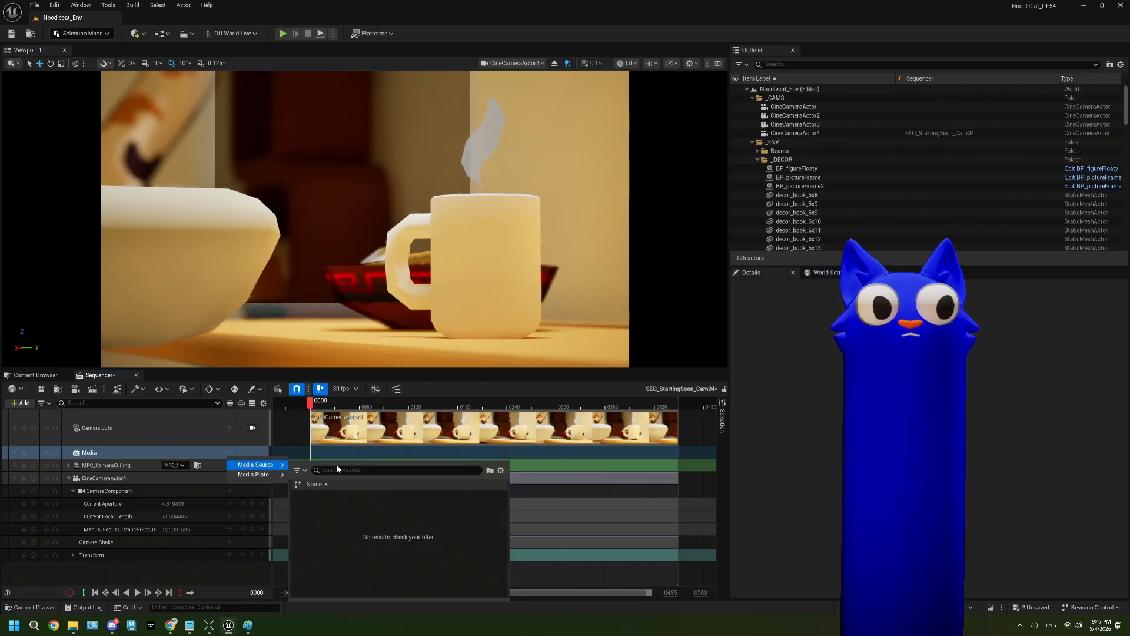
pyautogui.click(127, 567)
pyautogui.rightClick(103, 456)
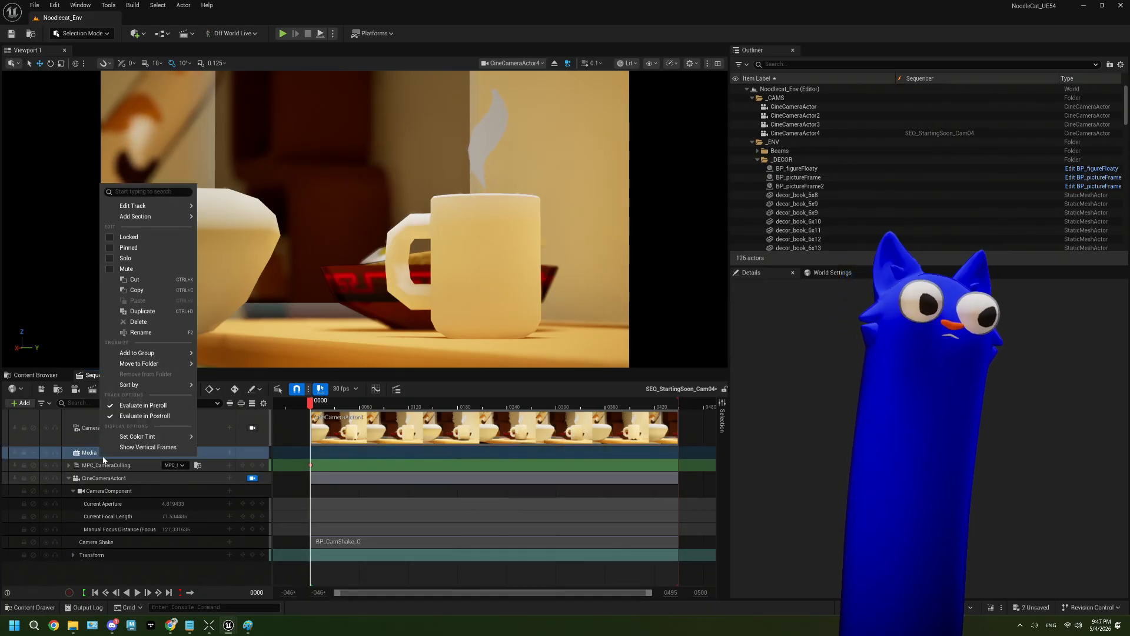
pyautogui.click(87, 452)
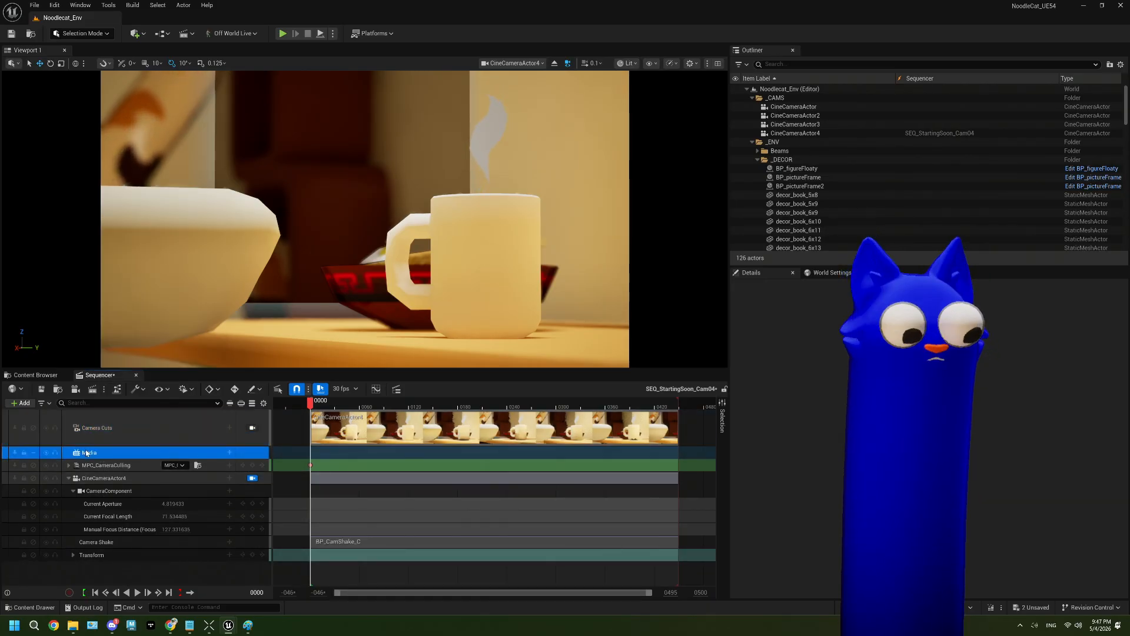
pyautogui.press('Delete')
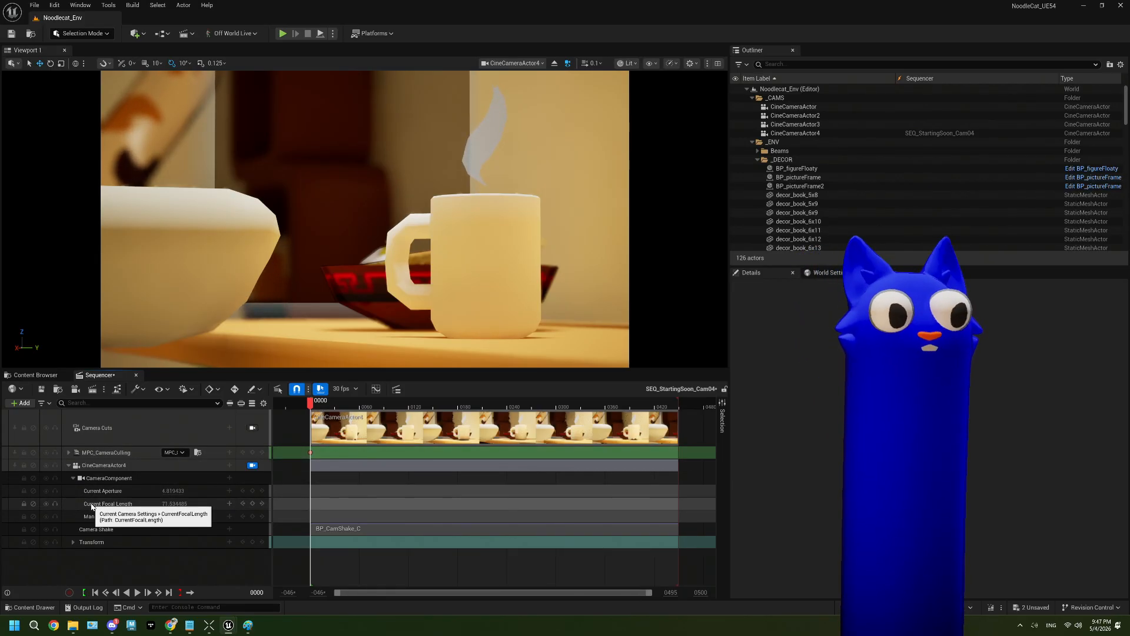
# Add a Media track to the SEQ_StartingSoon_Cam04 sequence
pyautogui.rightClick(128, 555)
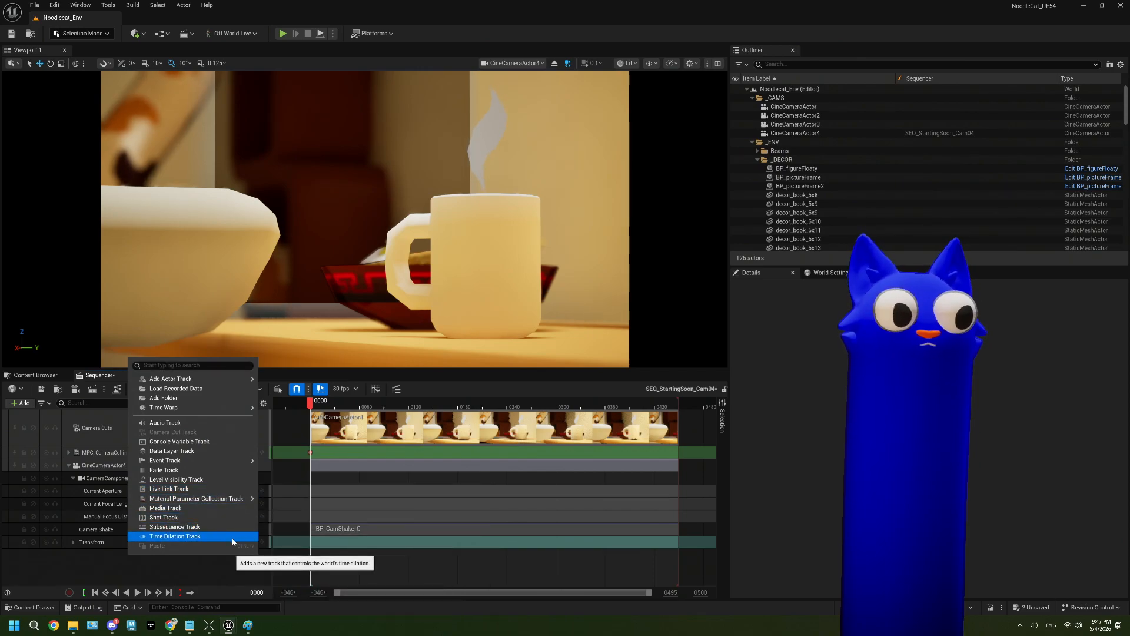
pyautogui.click(95, 562)
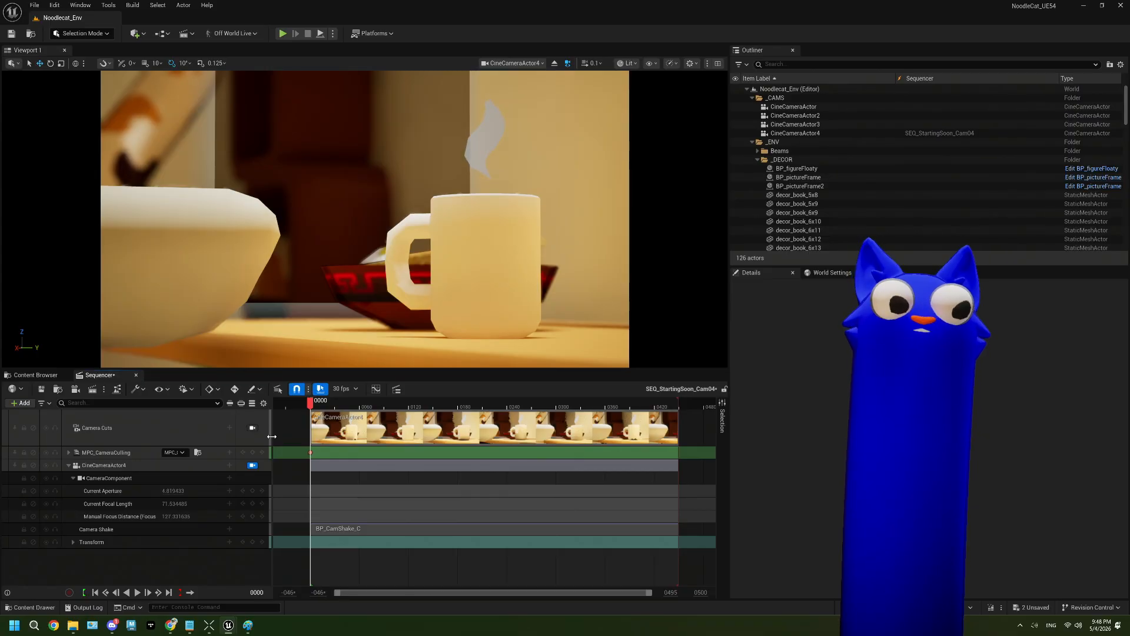
pyautogui.rightClick(205, 564)
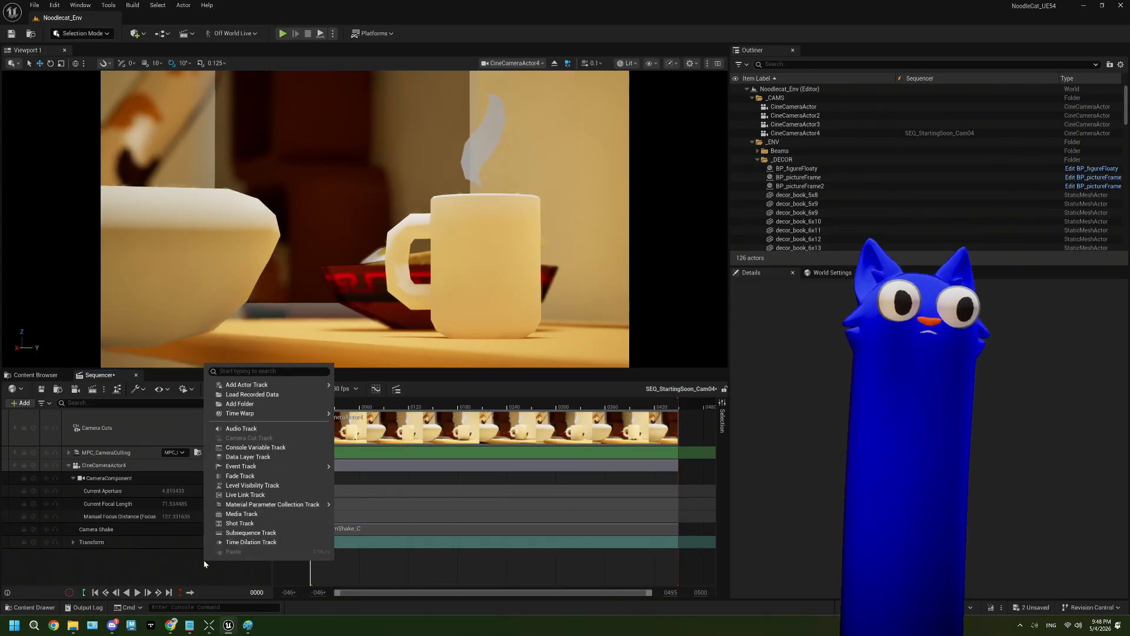
pyautogui.click(288, 515)
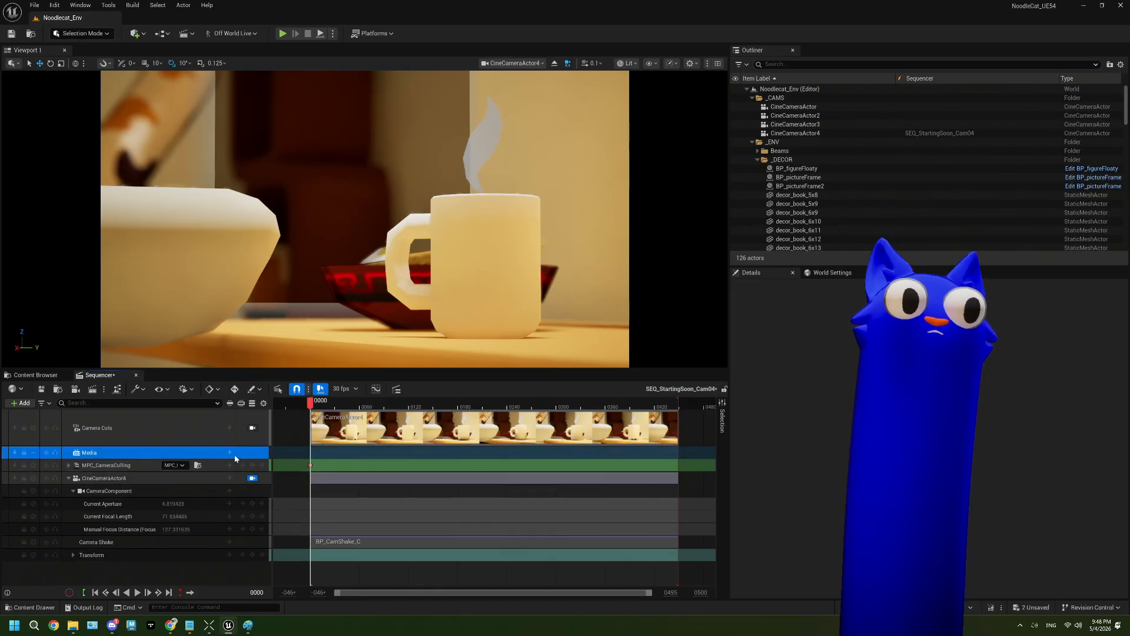
pyautogui.click(35, 375)
pyautogui.rightClick(361, 555)
pyautogui.write('media')
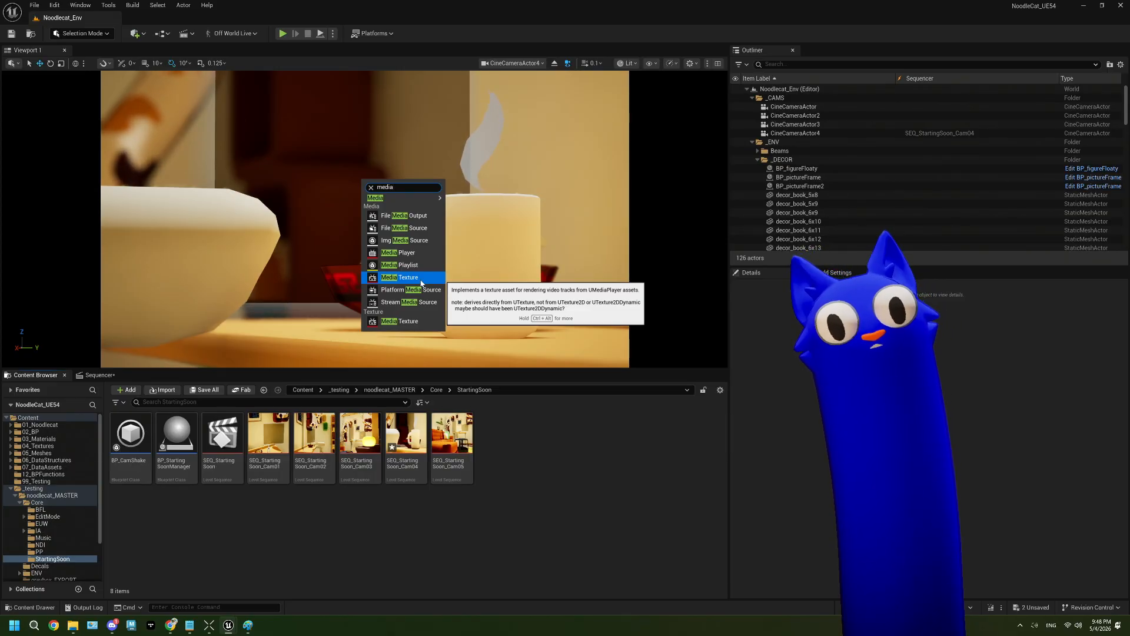
pyautogui.click(422, 230)
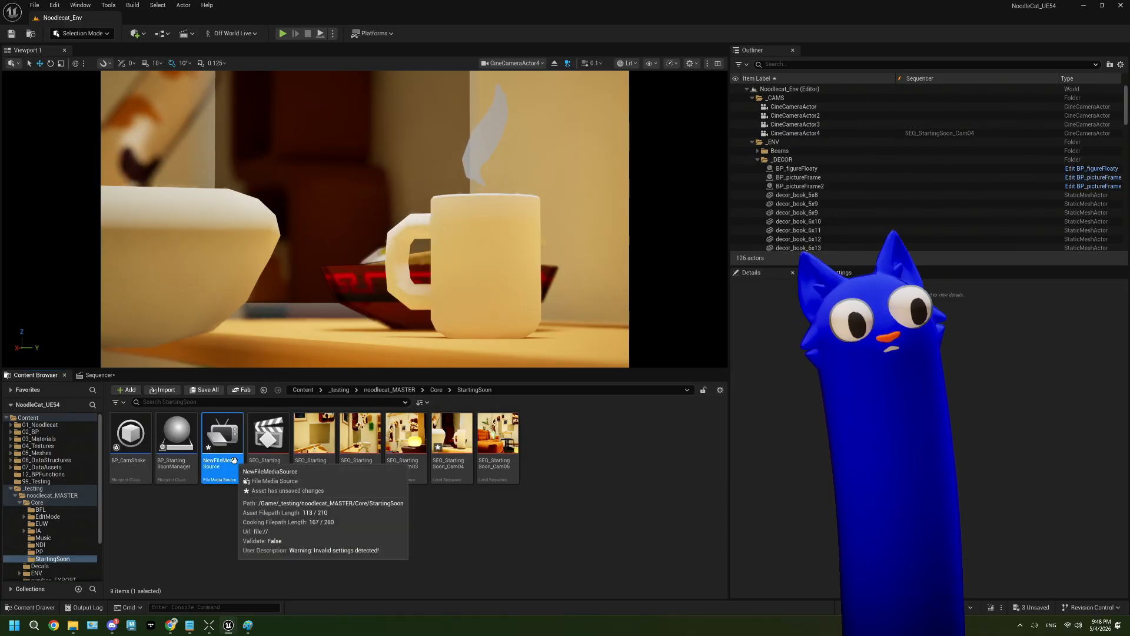
pyautogui.click(254, 509)
pyautogui.click(222, 447)
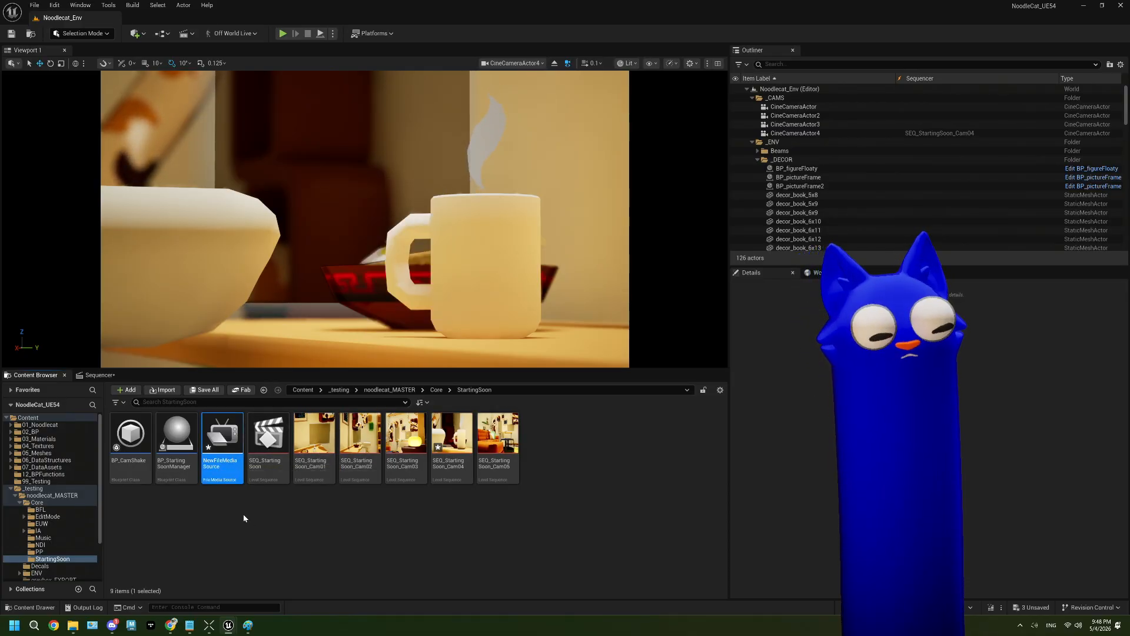
pyautogui.press('Delete')
pyautogui.click(510, 456)
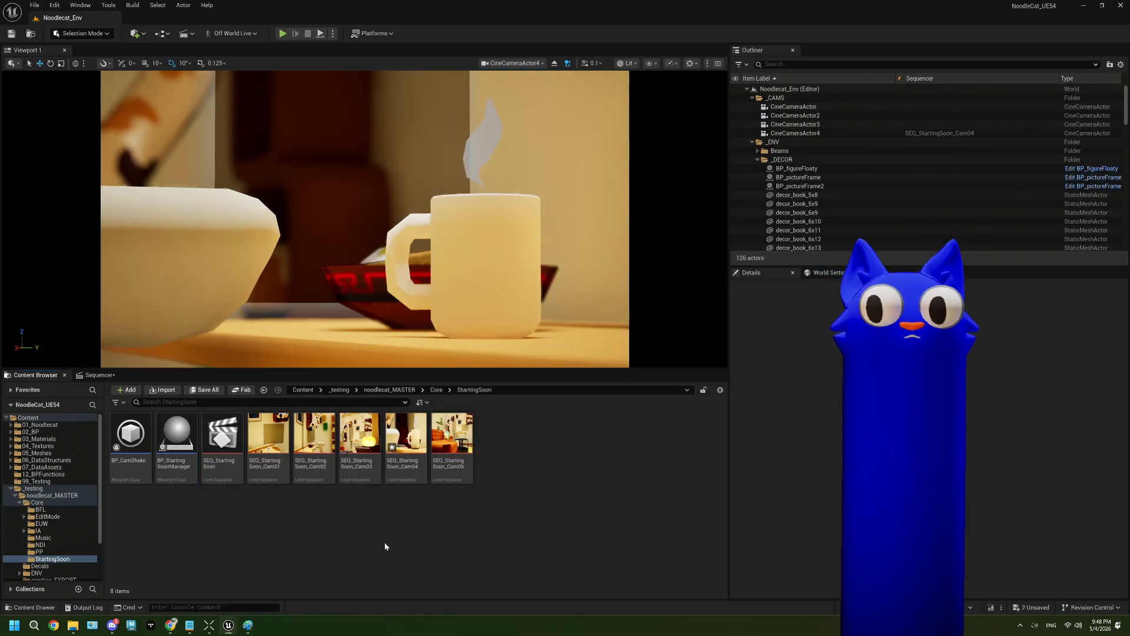
# Create an Img Media Source asset with its default name in the StartingSoon folder, then open and save it
pyautogui.rightClick(548, 468)
pyautogui.write('me')
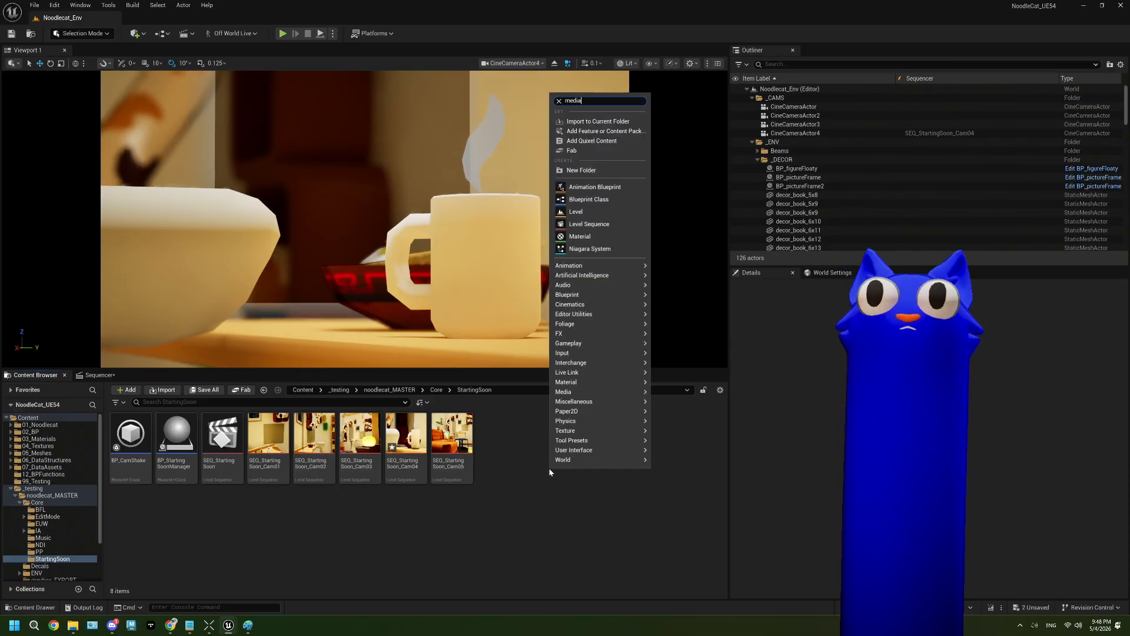
pyautogui.write('dia')
pyautogui.click(601, 158)
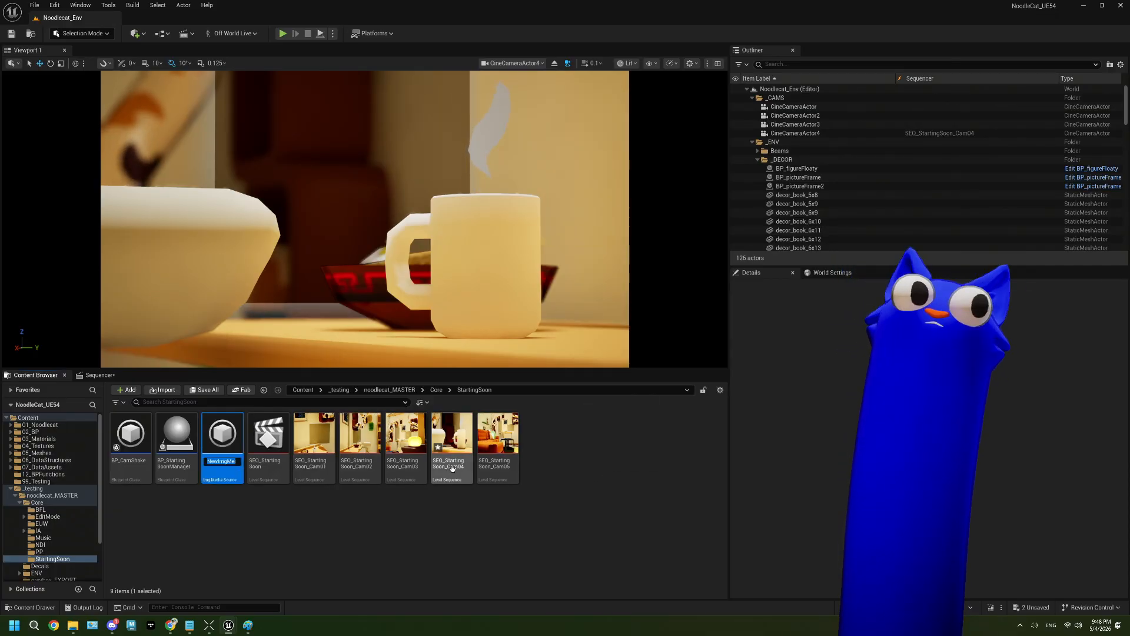
pyautogui.press('Return')
pyautogui.doubleClick(222, 442)
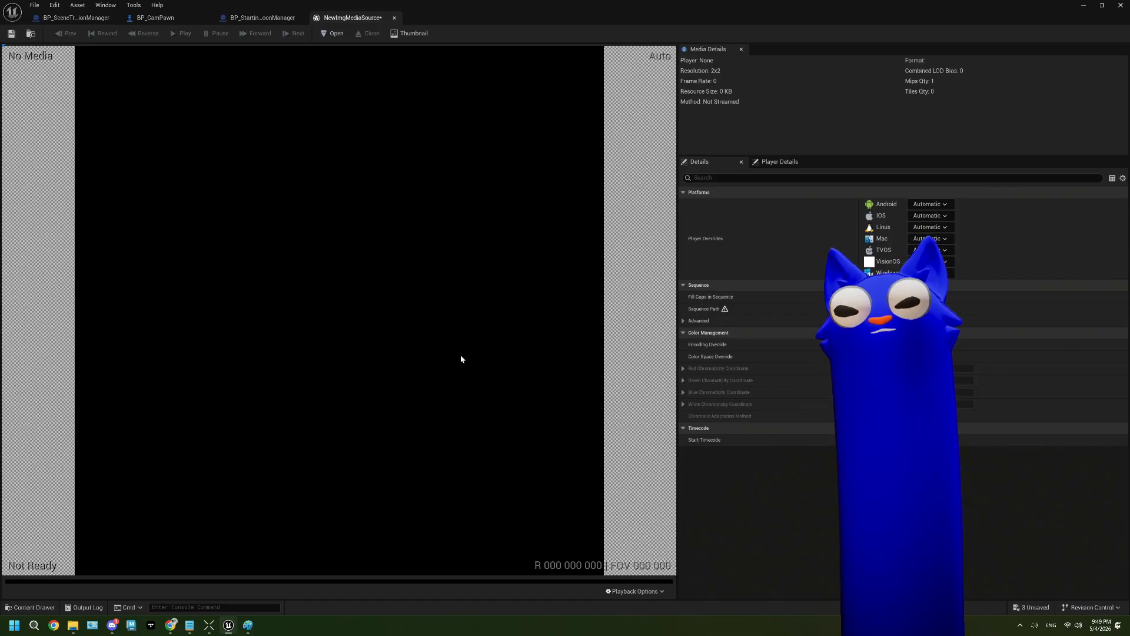
pyautogui.click(10, 33)
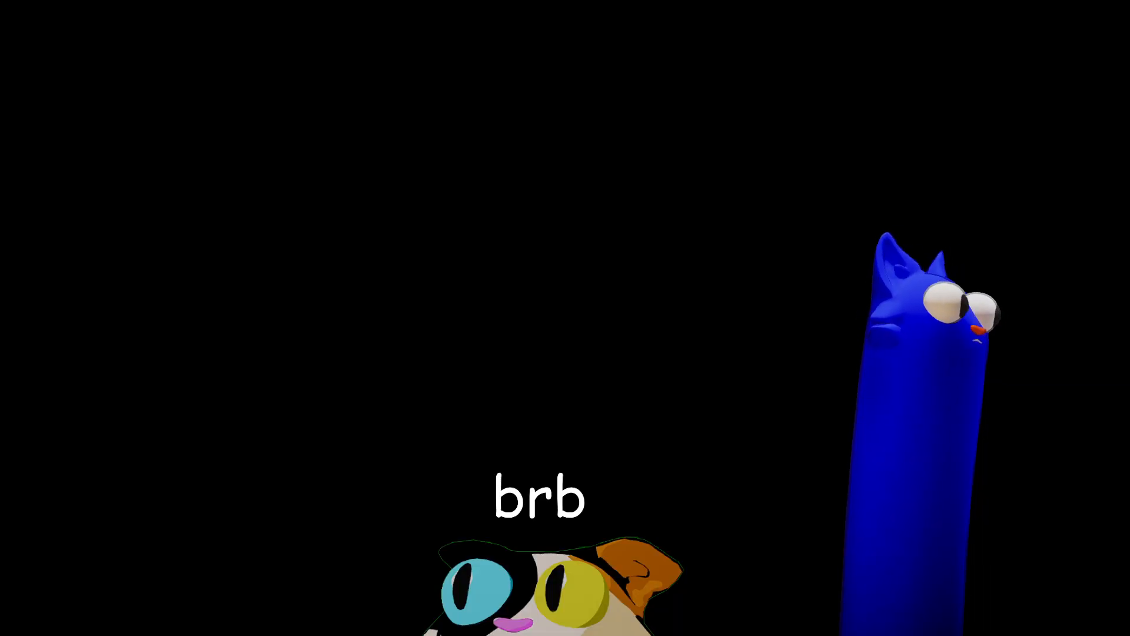
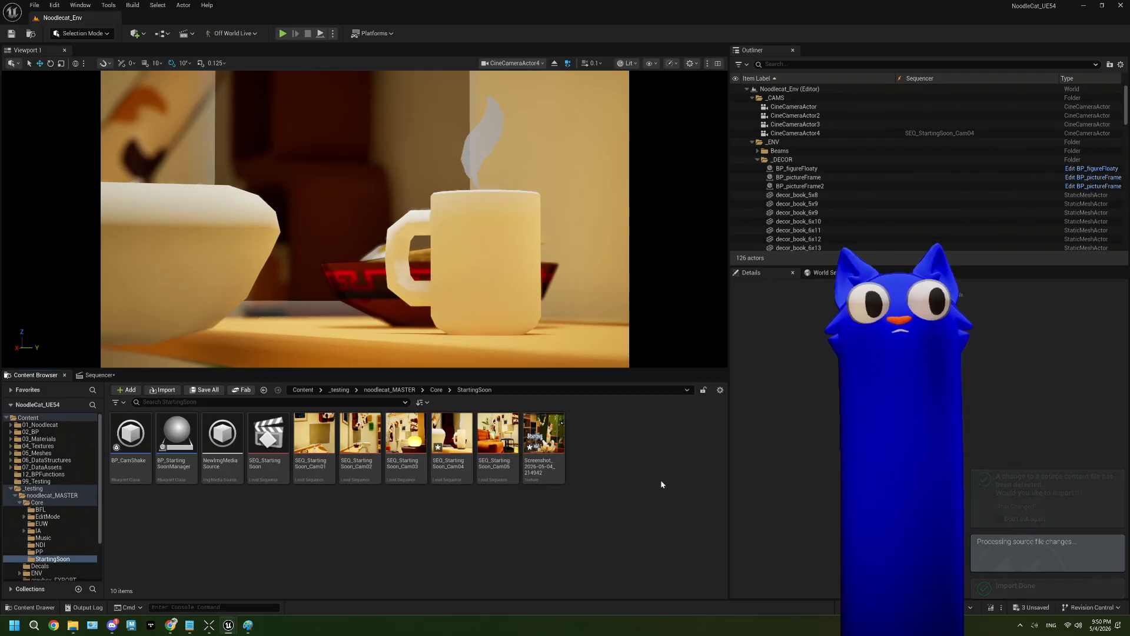
# Point NewImgMediaSource's sequence path to the StartingSoon folder holding the imported screenshot, then close both asset editors
pyautogui.doubleClick(543, 436)
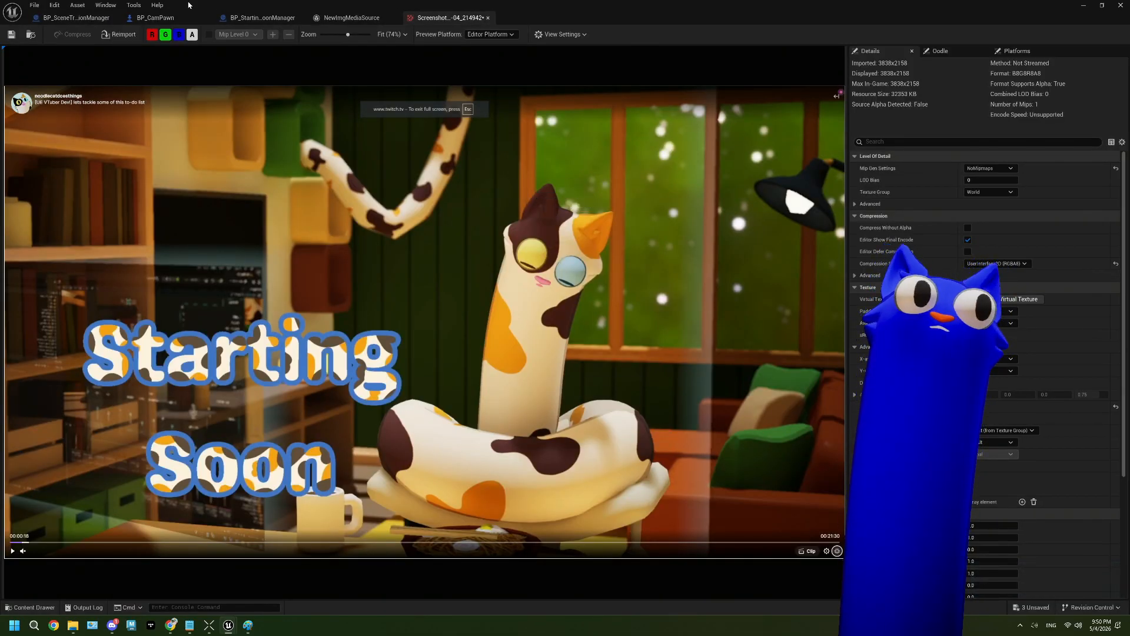
pyautogui.click(351, 18)
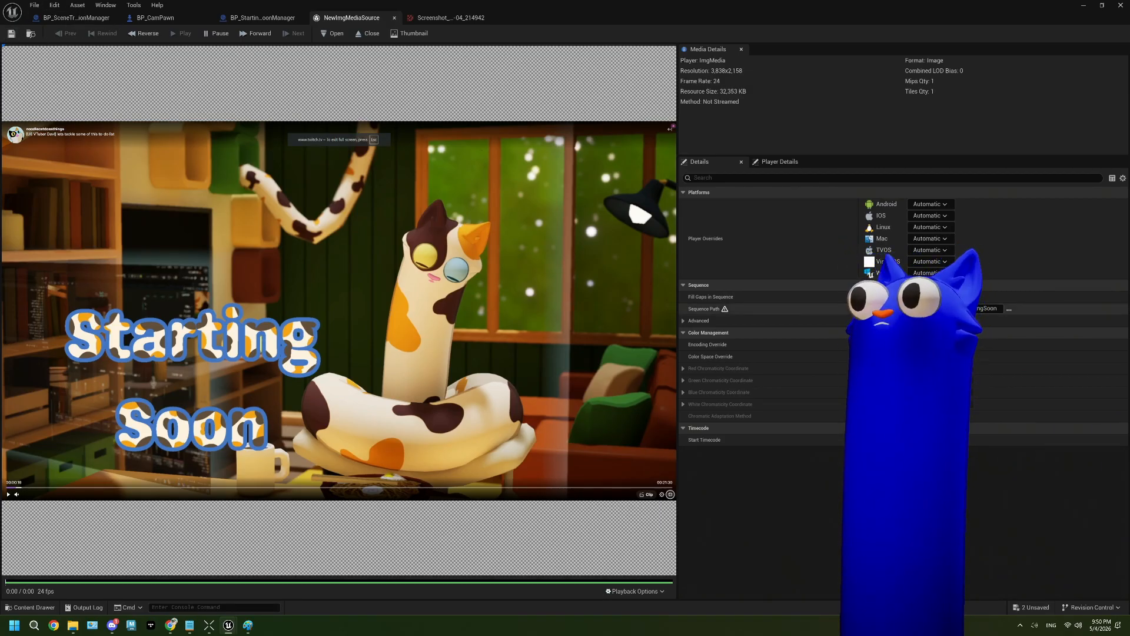
pyautogui.click(488, 18)
pyautogui.click(394, 18)
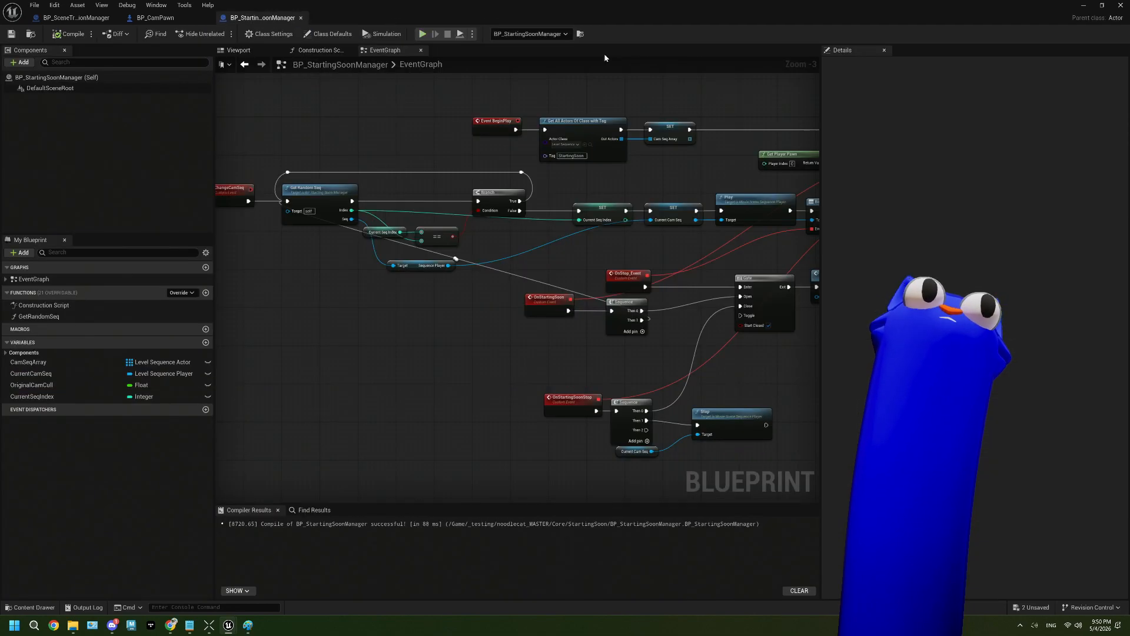
pyautogui.click(1084, 5)
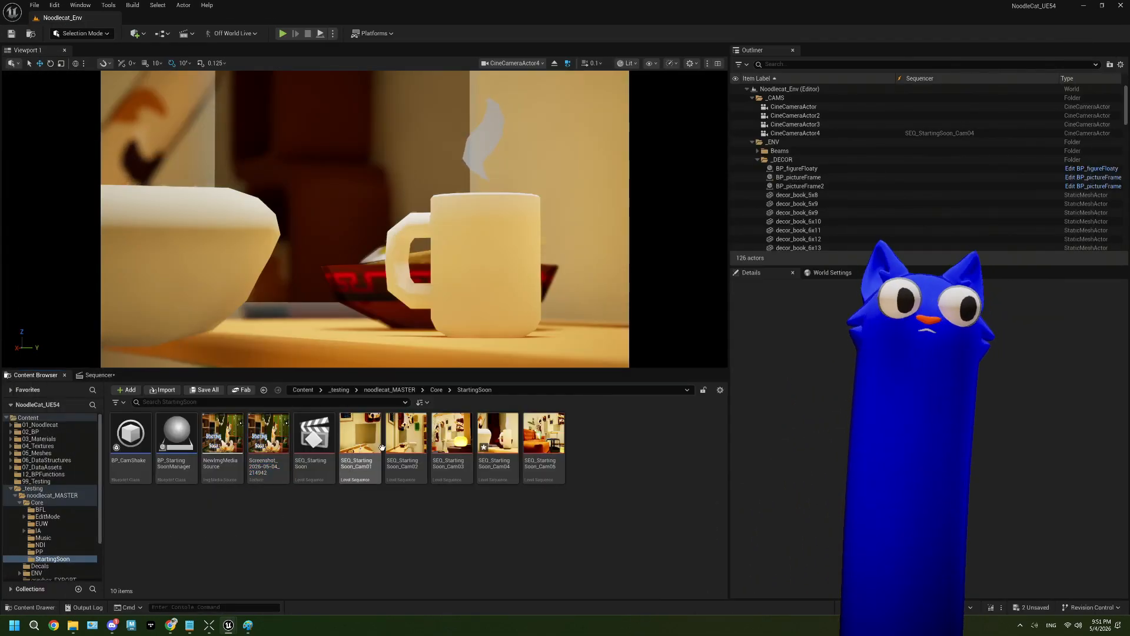
# Reopen SEQ_StartingSoon_Cam04 and add NewImgMediaSource as the media source on its Media track
pyautogui.doubleClick(498, 436)
pyautogui.click(170, 457)
pyautogui.click(229, 453)
pyautogui.moveTo(259, 465)
pyautogui.click(377, 500)
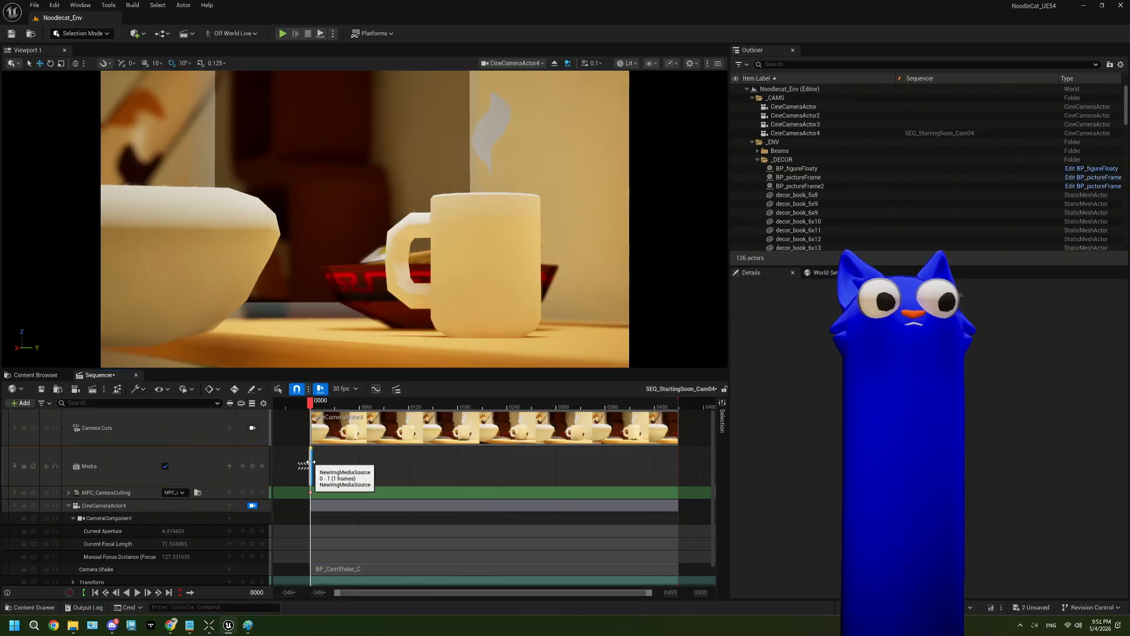
# Move the Media track above Camera Cuts and stretch its clip to the sequence's end, checking the view at frame 41
pyautogui.moveTo(244, 451); pyautogui.dragTo(203, 414)
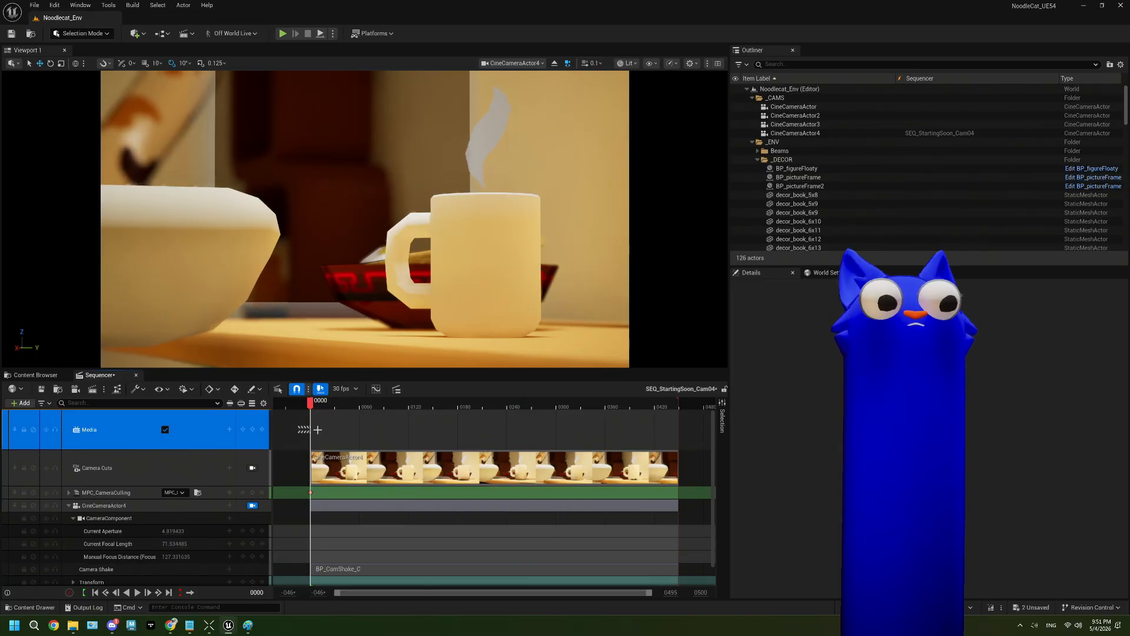
pyautogui.moveTo(312, 430); pyautogui.dragTo(676, 418)
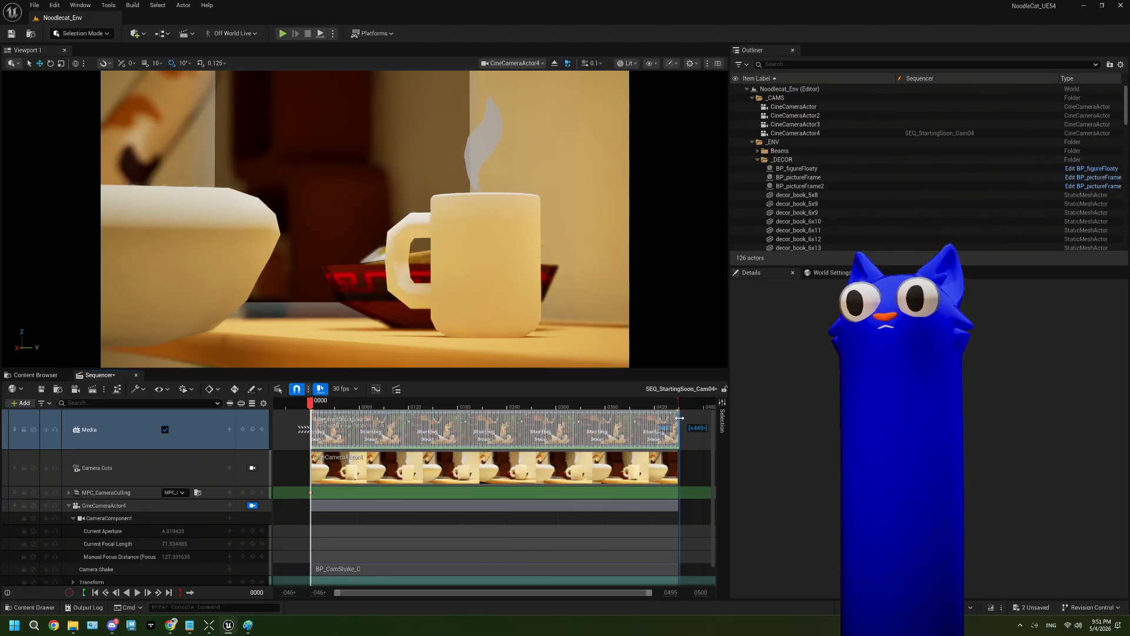
pyautogui.moveTo(680, 418); pyautogui.dragTo(681, 418)
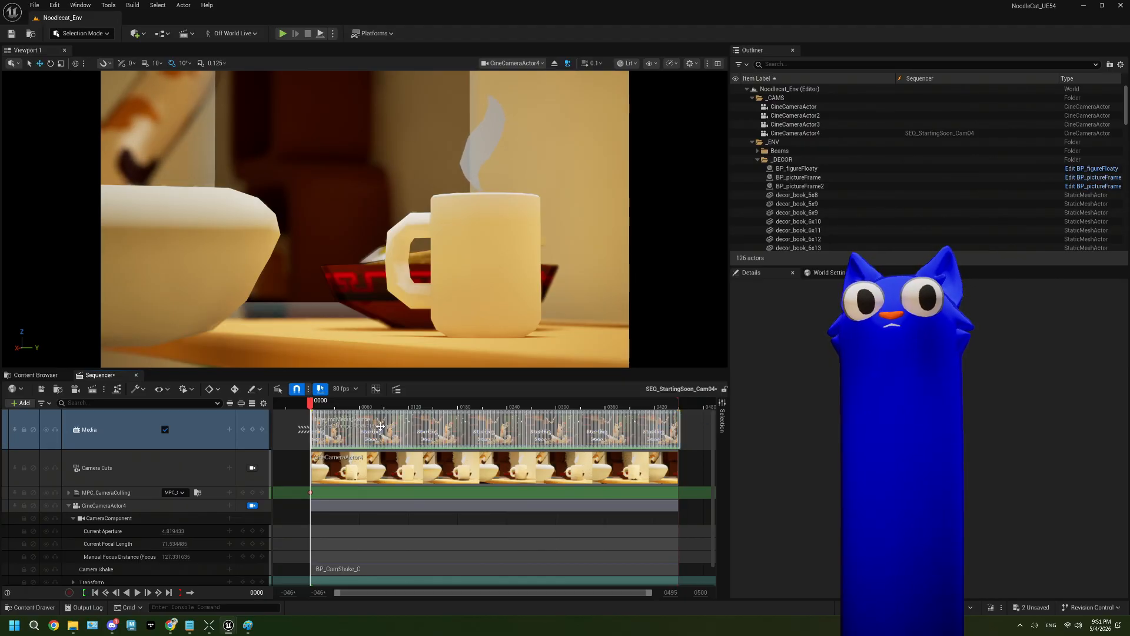
pyautogui.moveTo(312, 403); pyautogui.dragTo(346, 408)
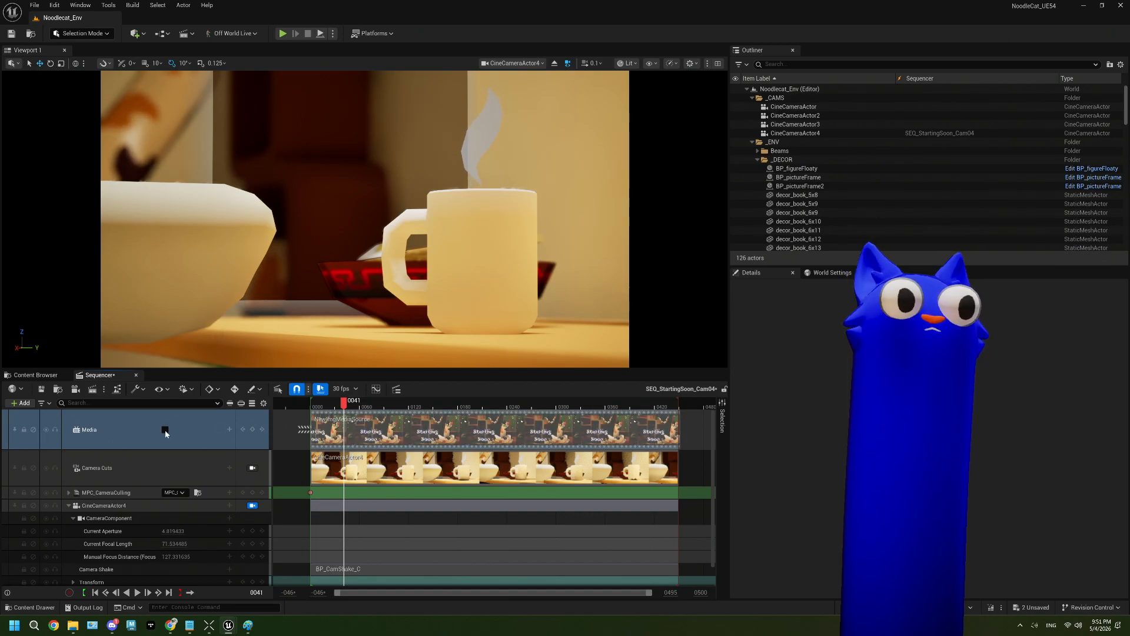
# Check which Media Texture assets the Media clip's properties offer, then return to the StartingSoon folder's assets
pyautogui.rightClick(325, 432)
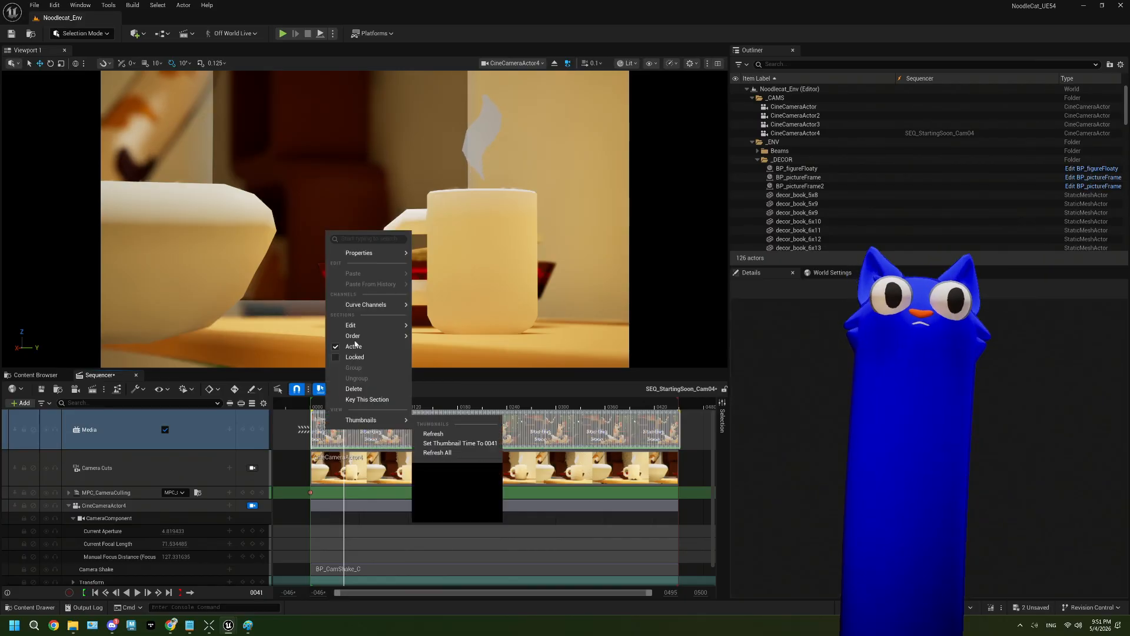
pyautogui.moveTo(380, 252)
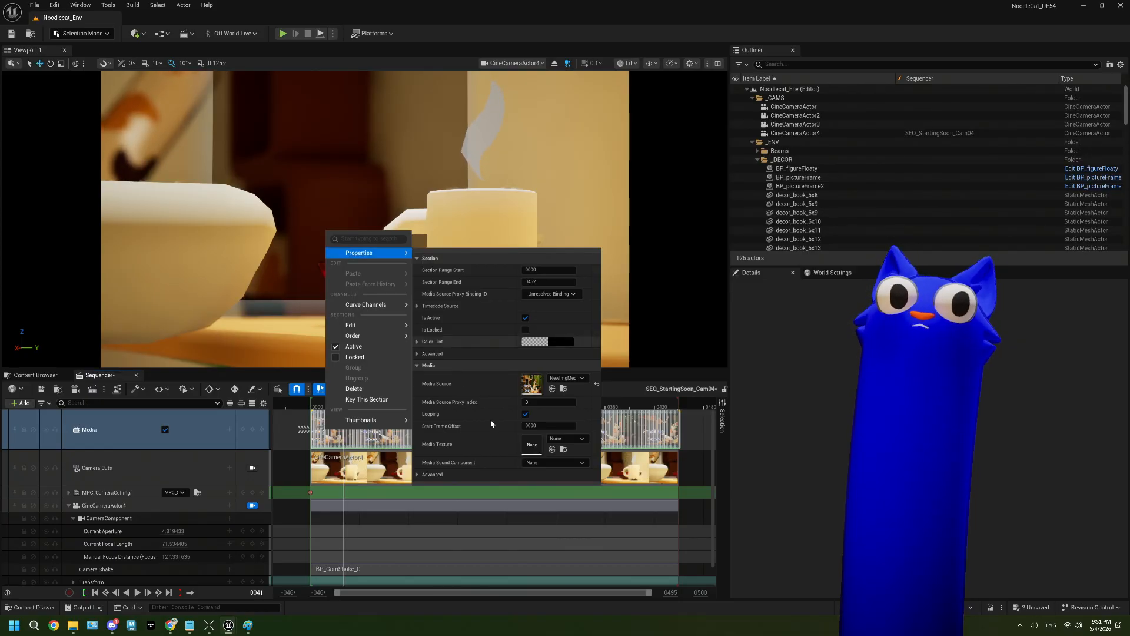
pyautogui.click(561, 443)
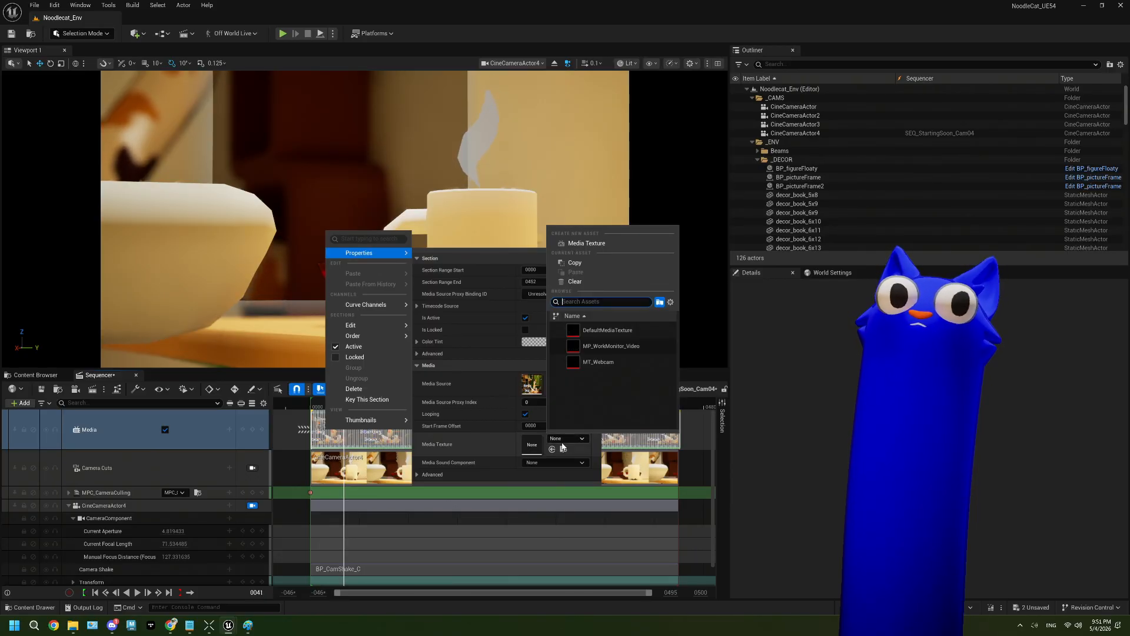
pyautogui.click(562, 446)
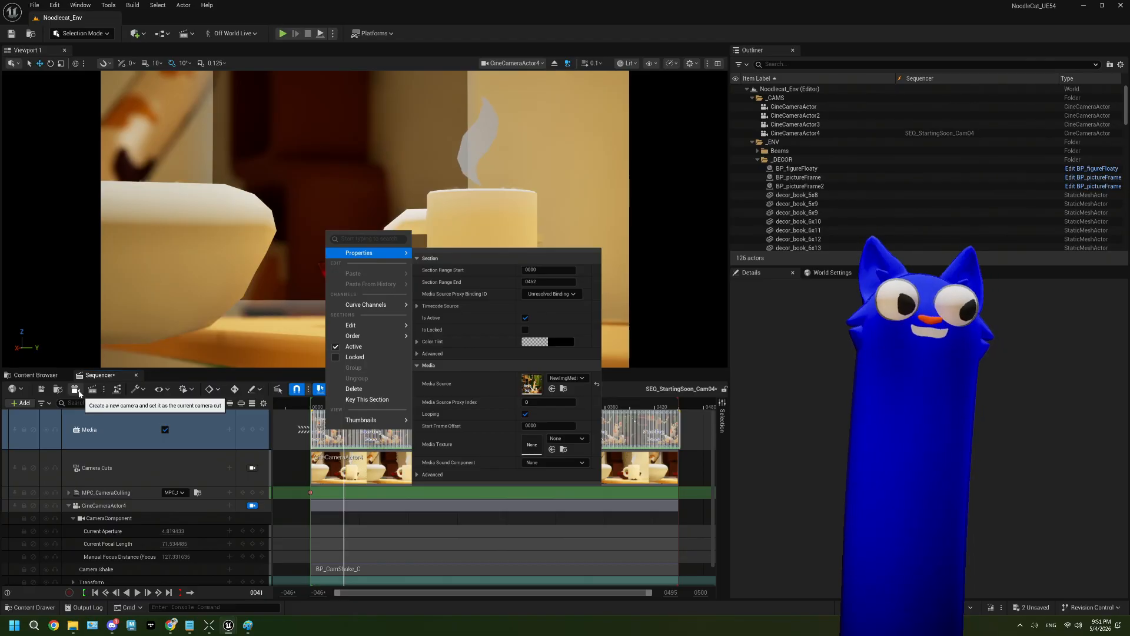
pyautogui.click(563, 443)
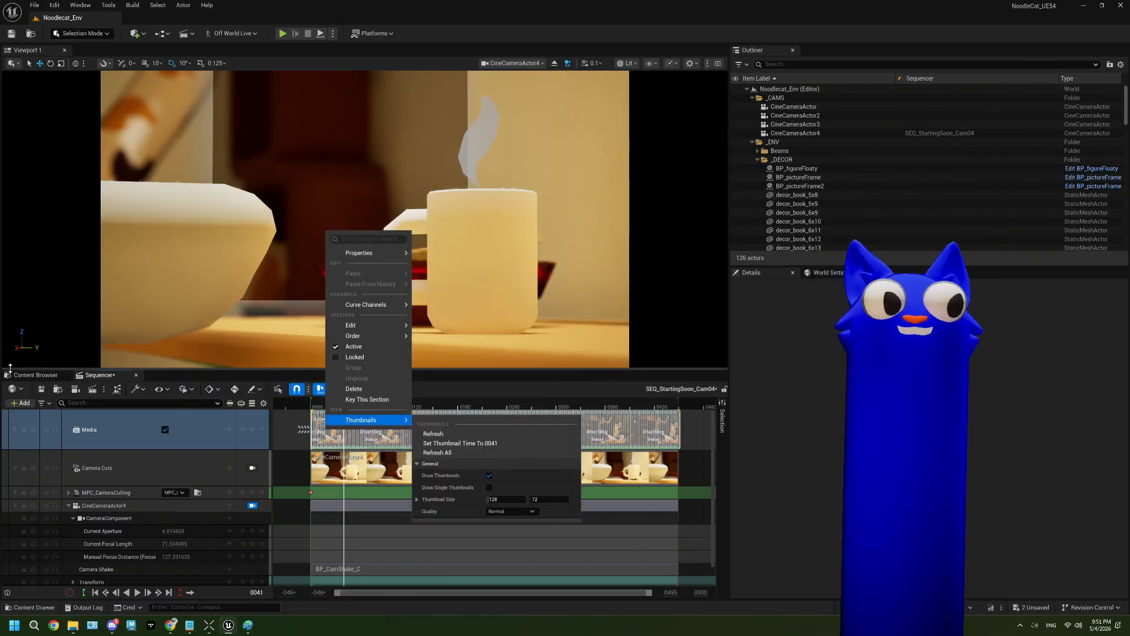
pyautogui.click(28, 376)
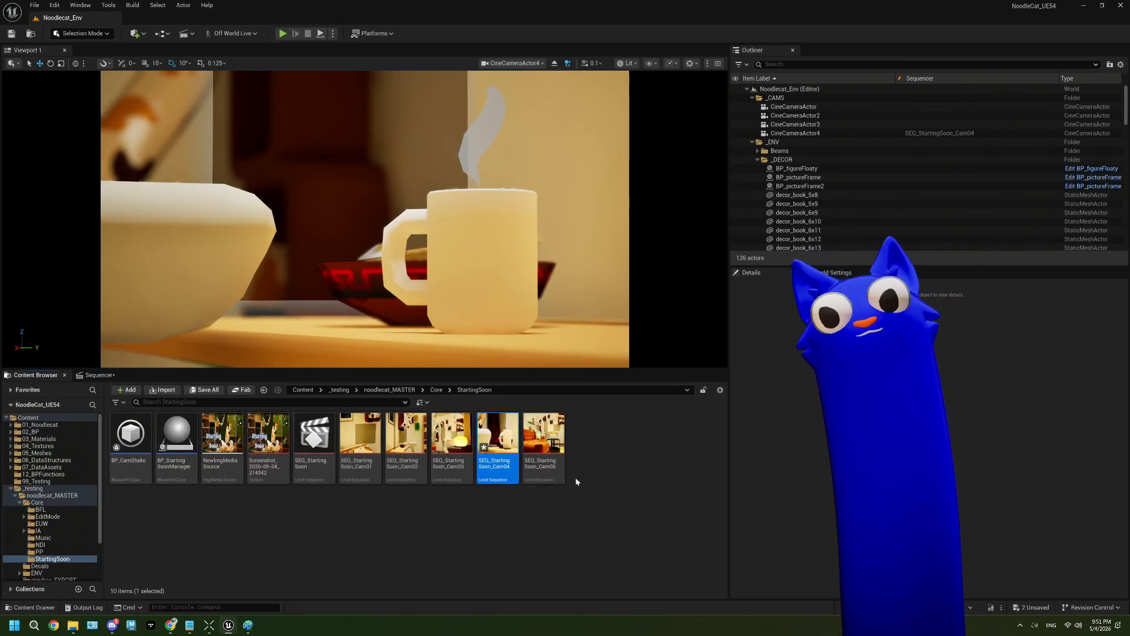
pyautogui.click(543, 438)
pyautogui.rightClick(562, 439)
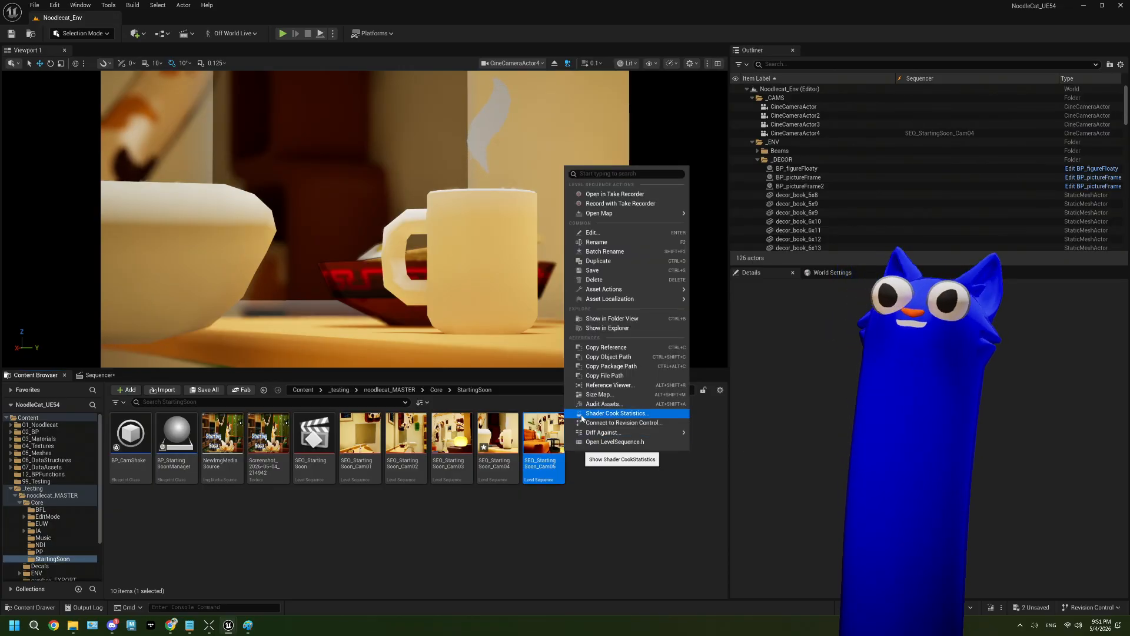
pyautogui.press('Escape')
pyautogui.click(273, 439)
pyautogui.rightClick(273, 439)
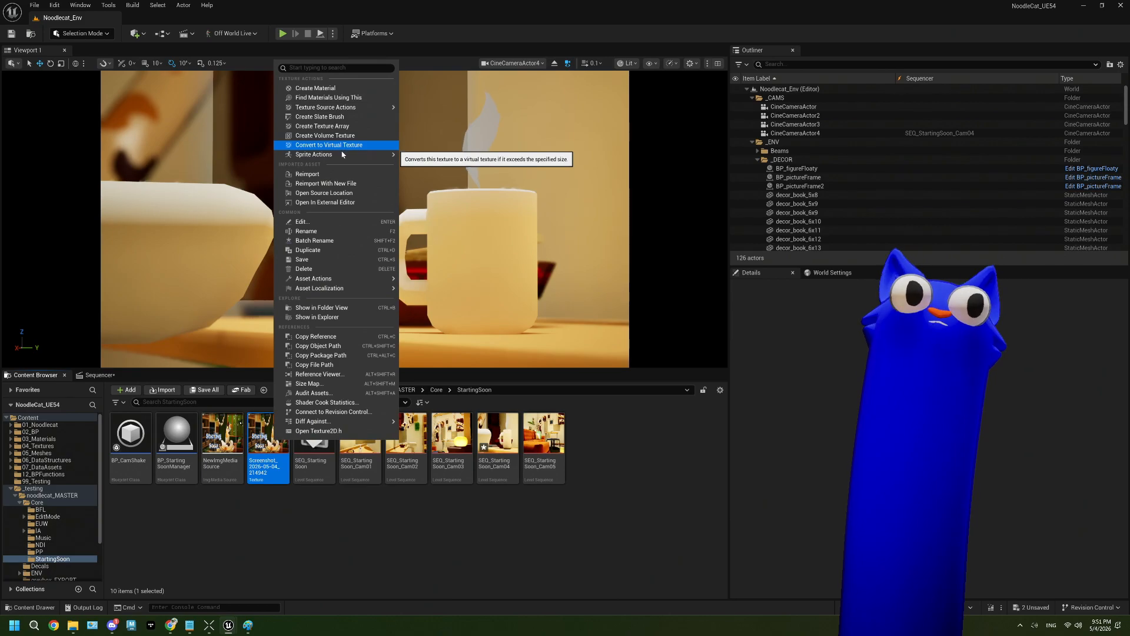
pyautogui.moveTo(349, 112)
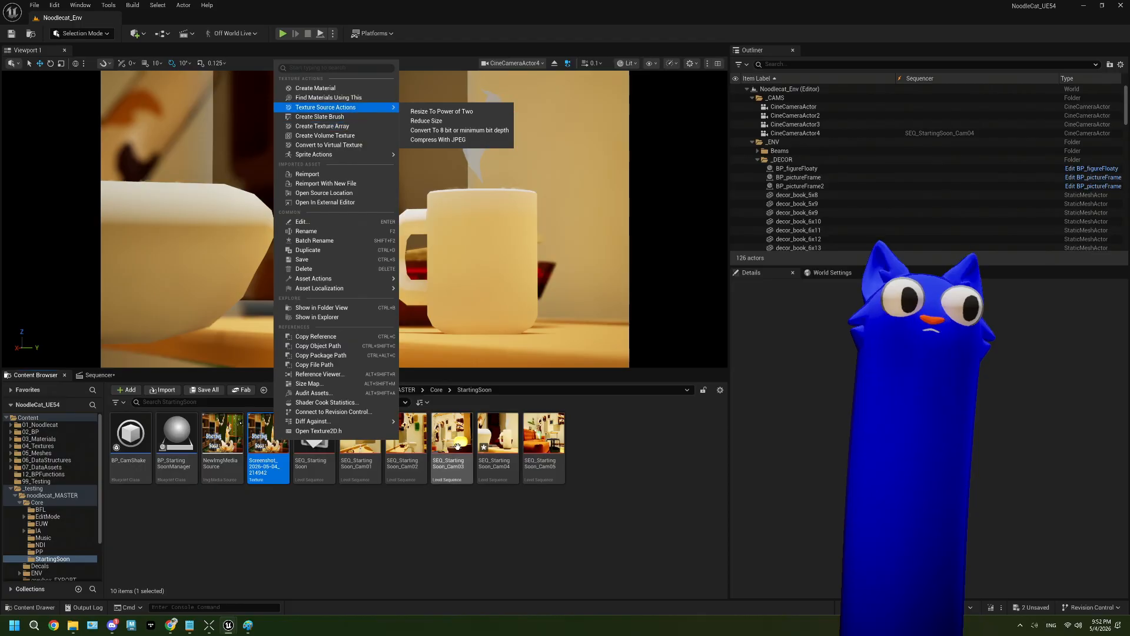
pyautogui.click(457, 512)
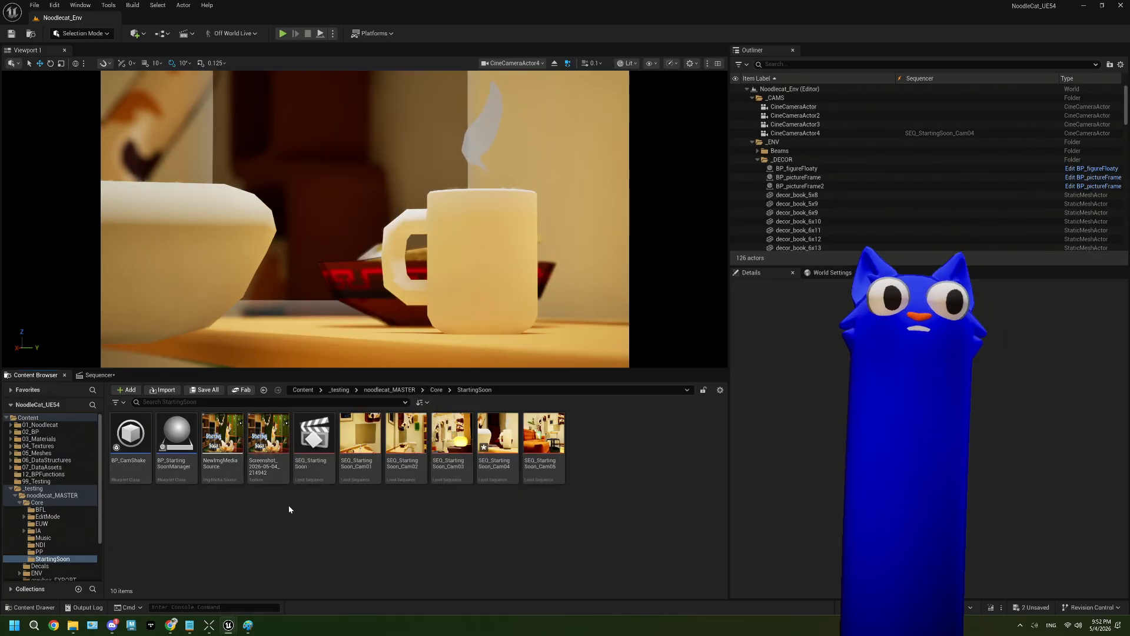
# Create a Media Texture asset with its default name in the StartingSoon folder and open it
pyautogui.rightClick(290, 511)
pyautogui.write('media')
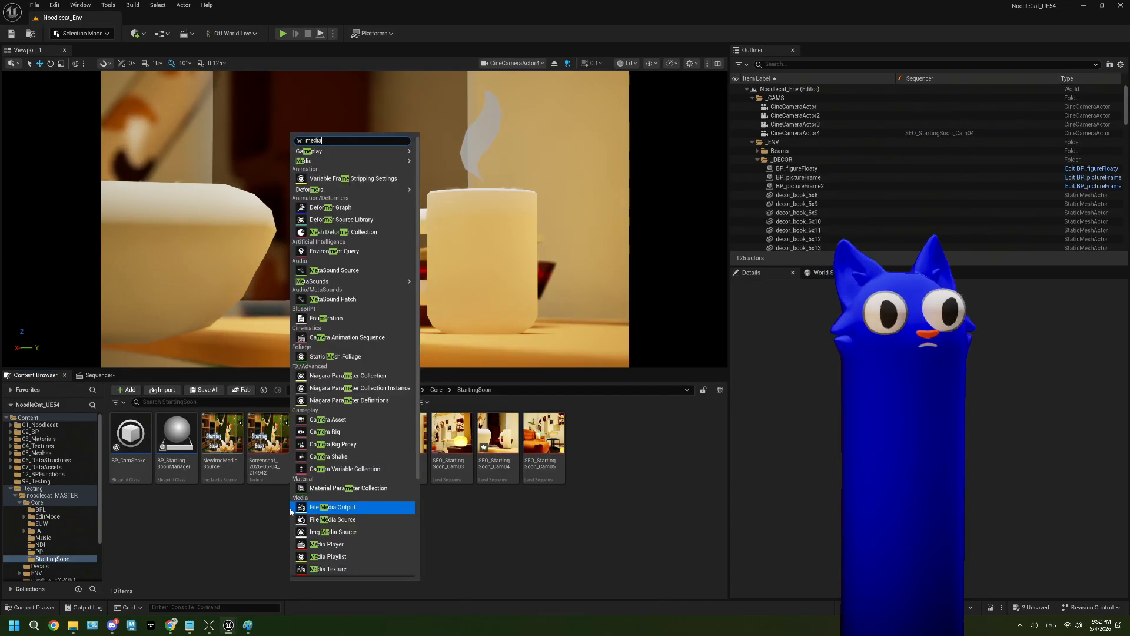
pyautogui.write('te')
pyautogui.press('BackSpace')
pyautogui.press('BackSpace')
pyautogui.write('te')
pyautogui.press('Return')
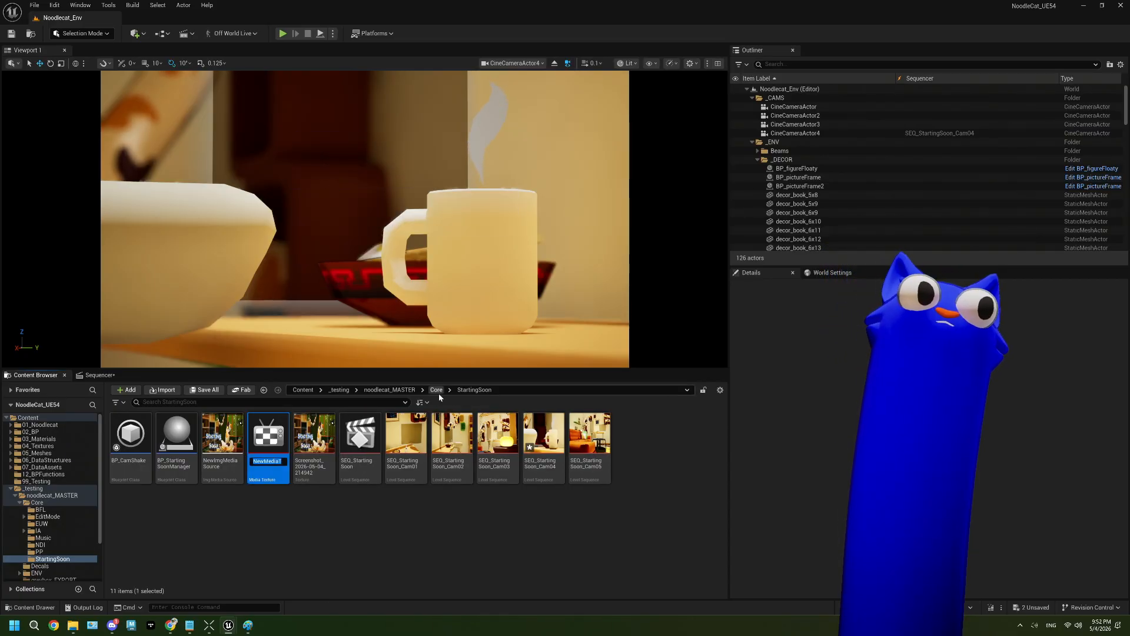
pyautogui.doubleClick(270, 462)
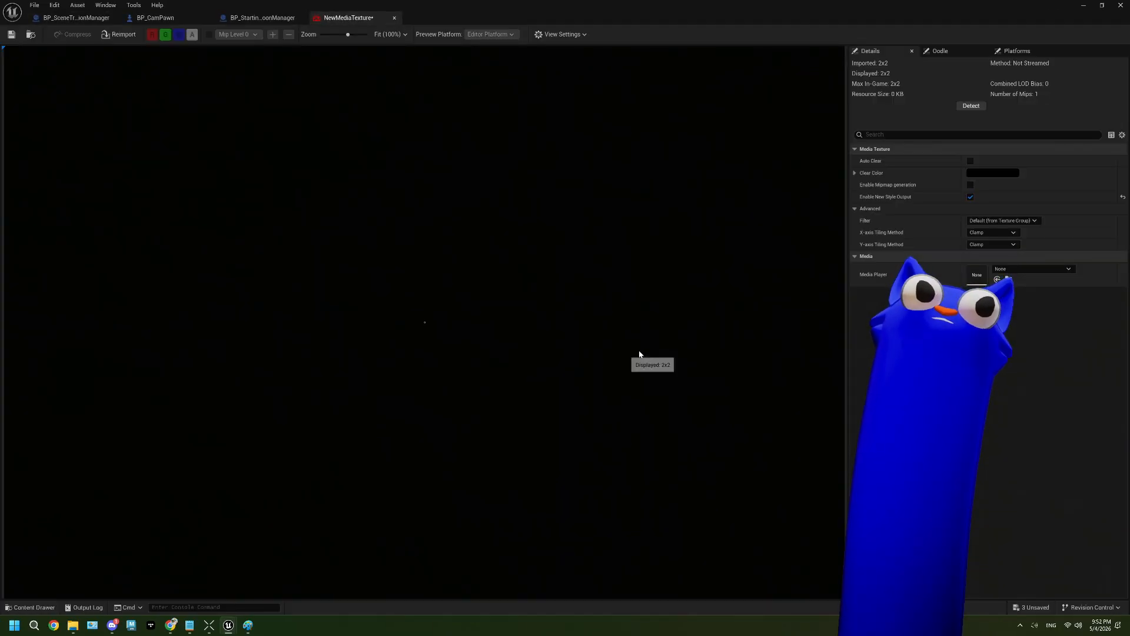
# Assign a new media player to NewMediaTexture, saving it as NewMediaPlayer in the Content root
pyautogui.click(1011, 269)
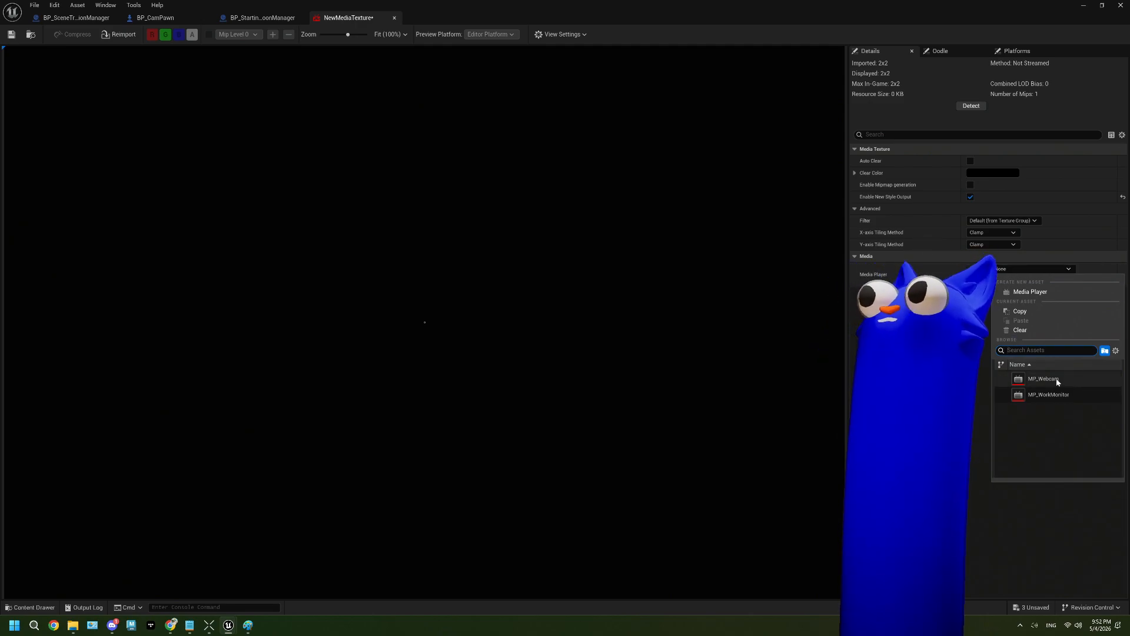
pyautogui.click(1030, 292)
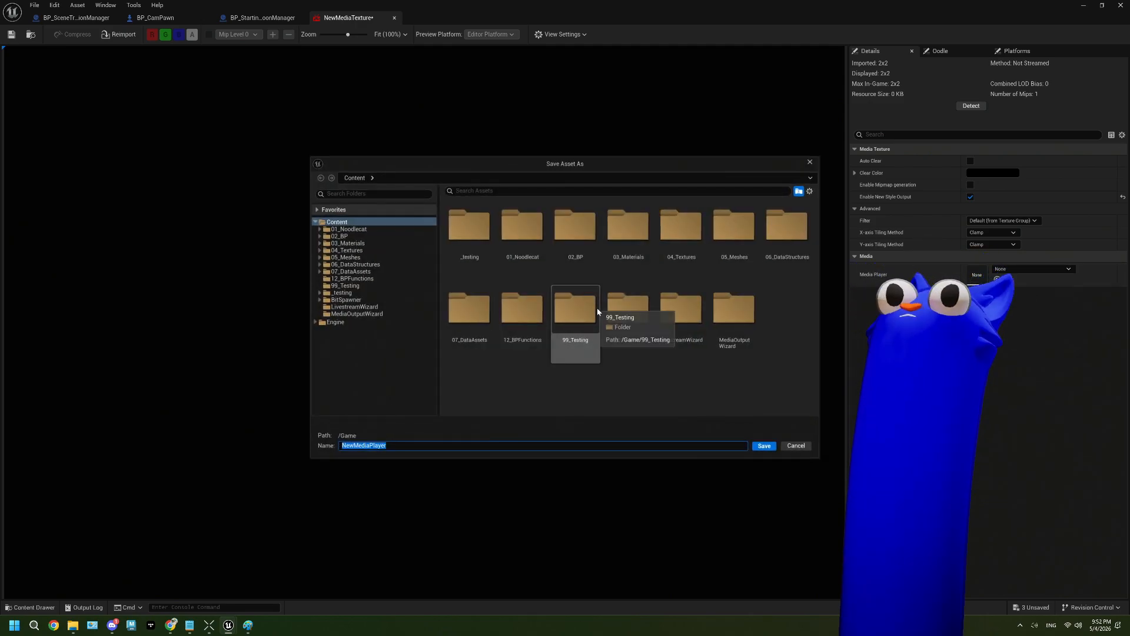
pyautogui.click(772, 446)
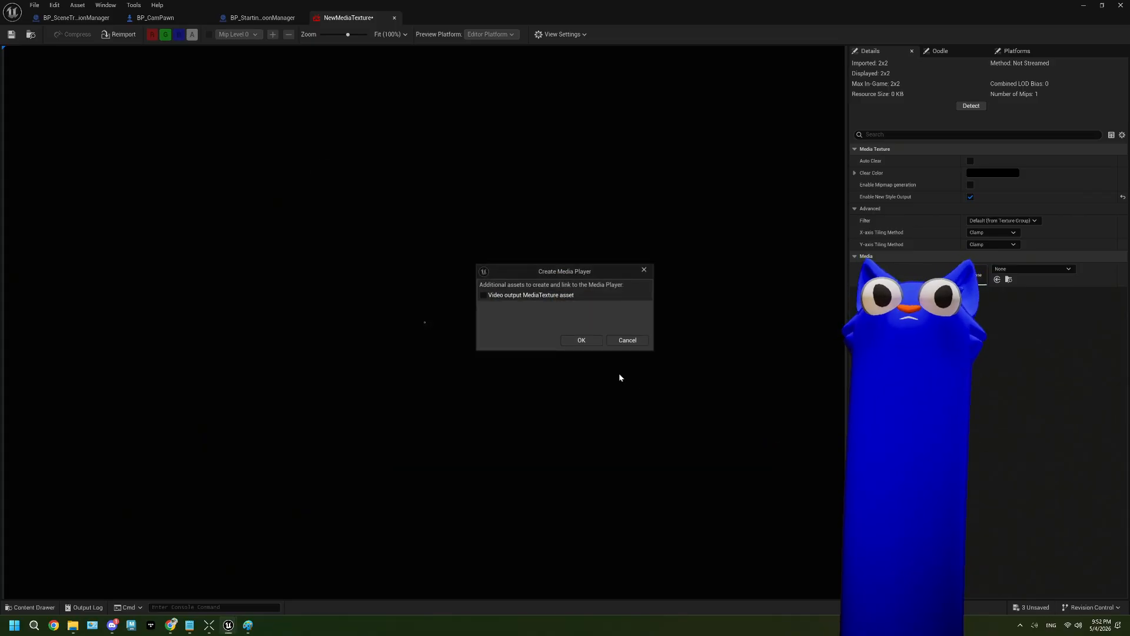
pyautogui.click(581, 340)
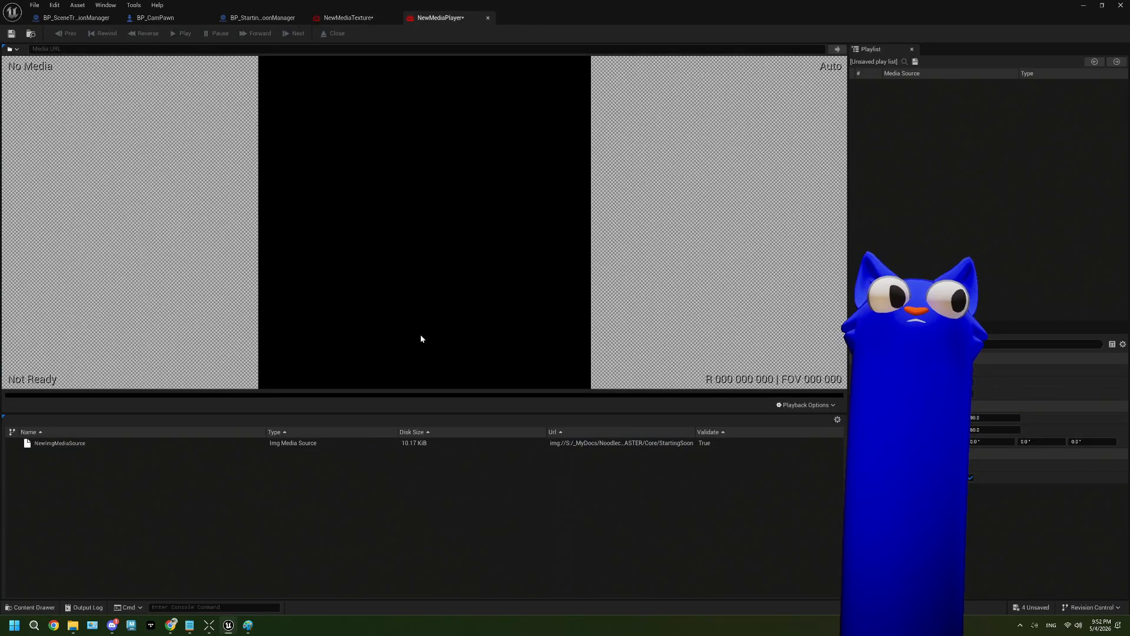
# Load NewImgMediaSource into NewMediaPlayer, then return to NewMediaTexture and save it
pyautogui.doubleClick(97, 443)
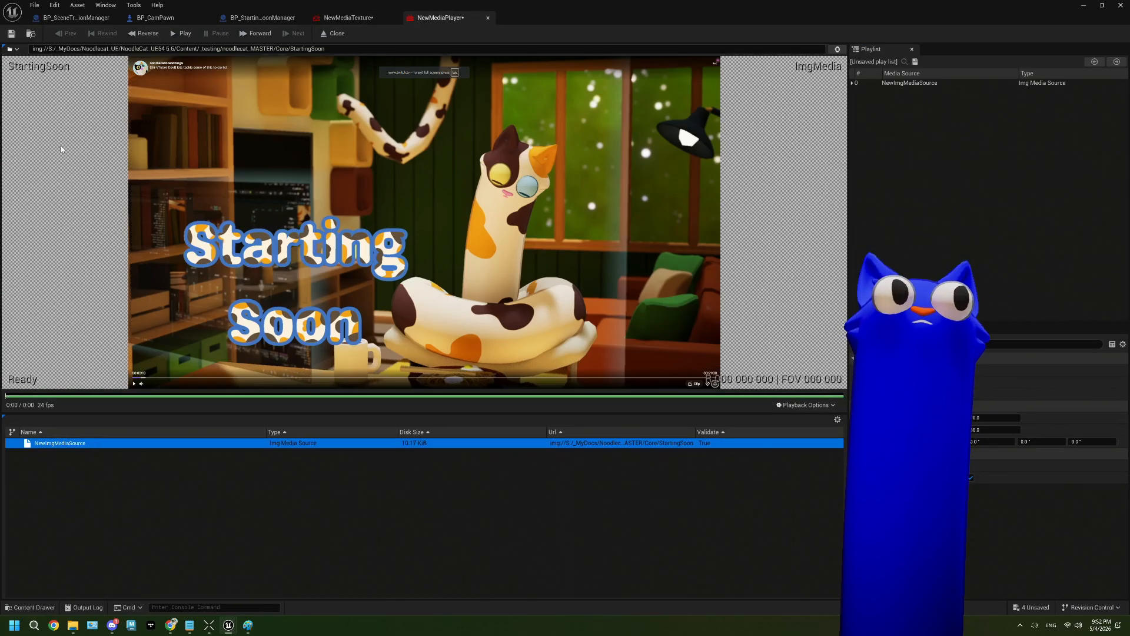
pyautogui.click(341, 18)
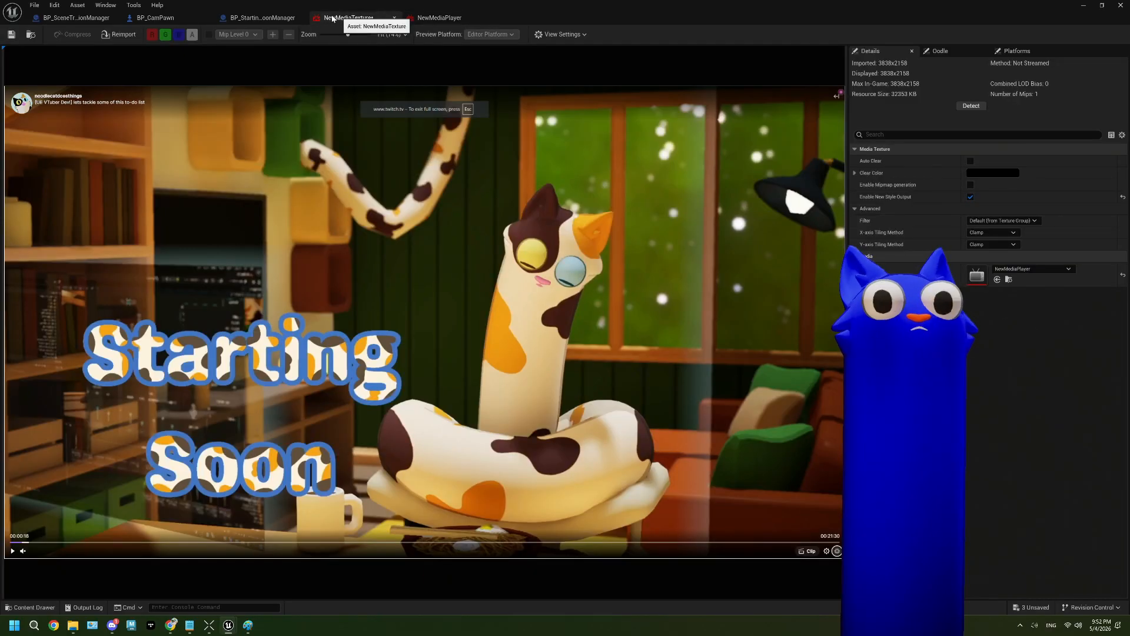
pyautogui.click(11, 35)
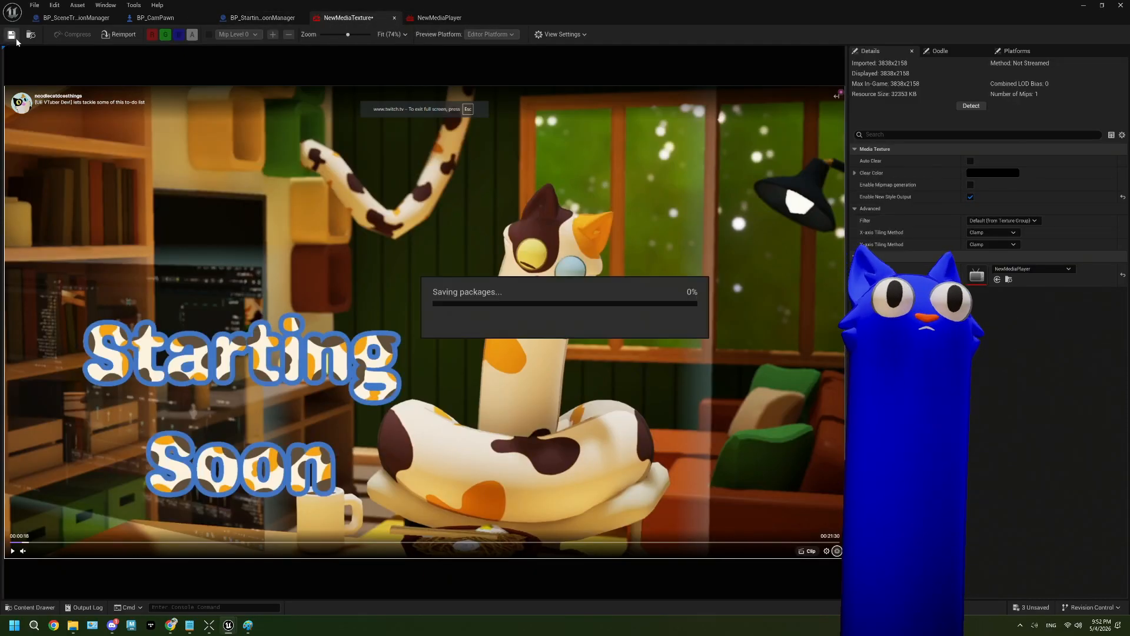
# Recompile BP_StartingSoonManager, then close the asset editor window
pyautogui.click(156, 17)
pyautogui.click(261, 18)
pyautogui.click(69, 33)
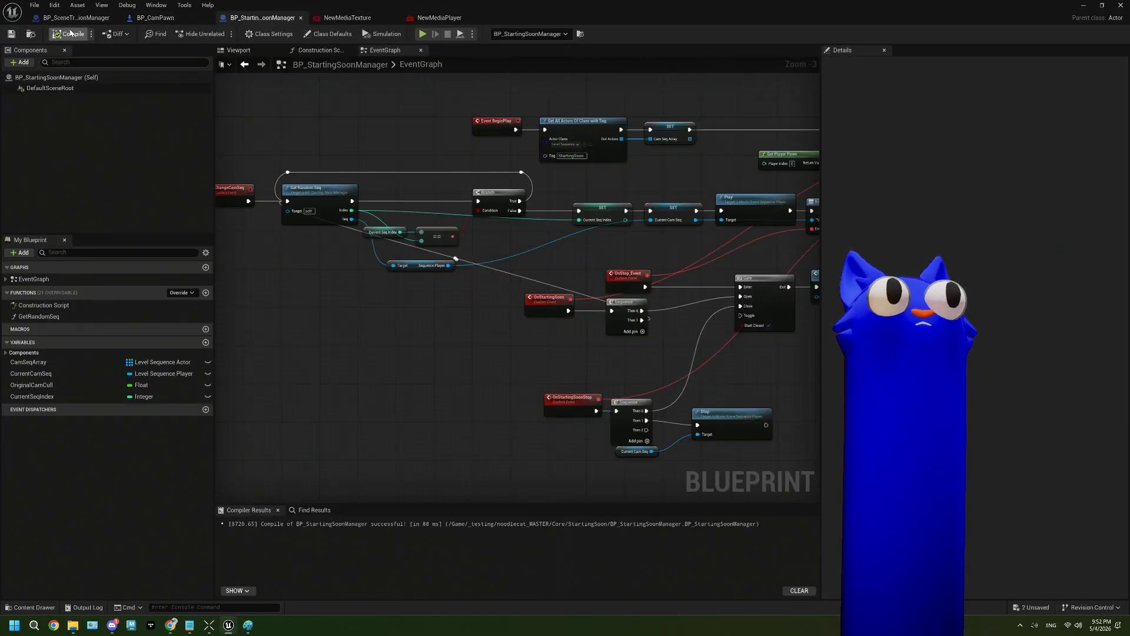
pyautogui.click(1120, 5)
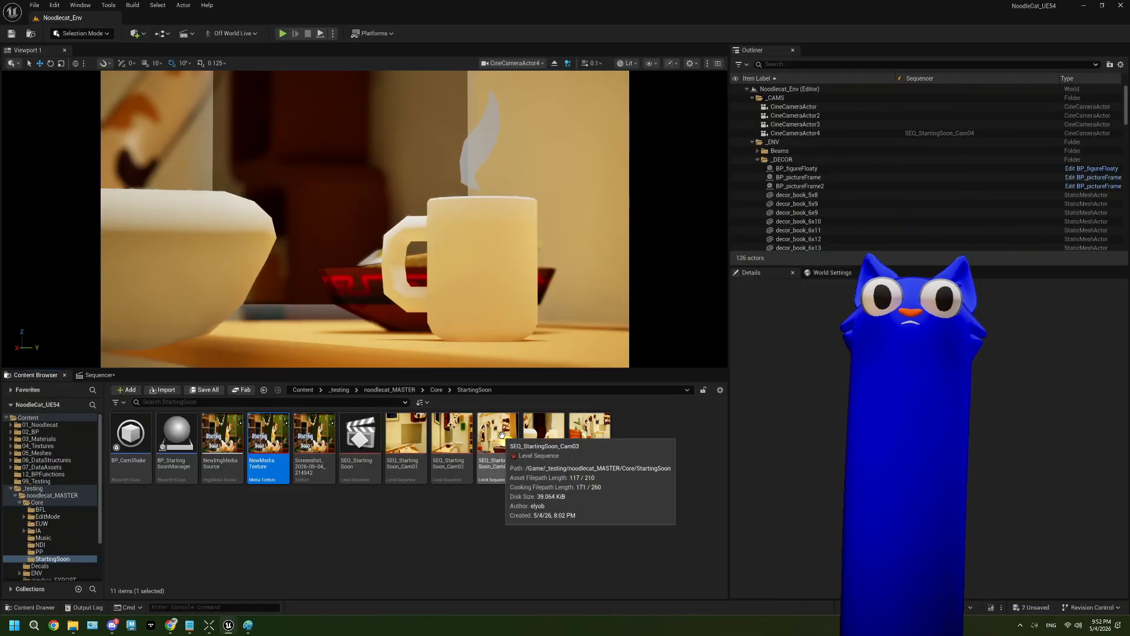
# Reopen SEQ_StartingSoon_Cam04 and set the Media clip's Media Texture to NewMediaTexture
pyautogui.doubleClick(543, 437)
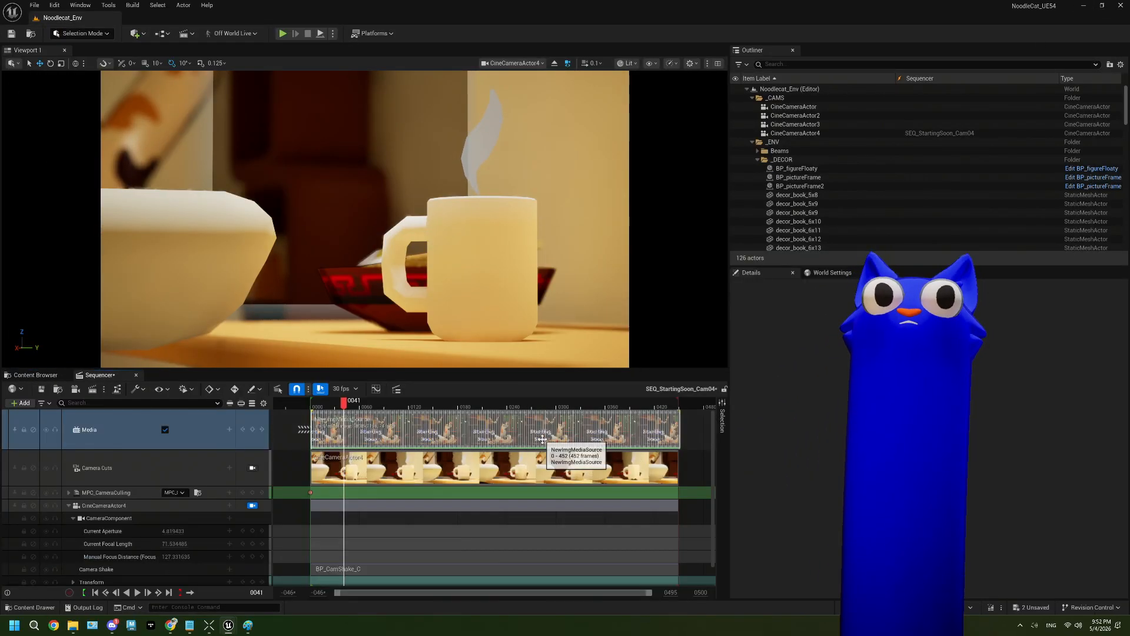
pyautogui.rightClick(395, 419)
pyautogui.moveTo(451, 403)
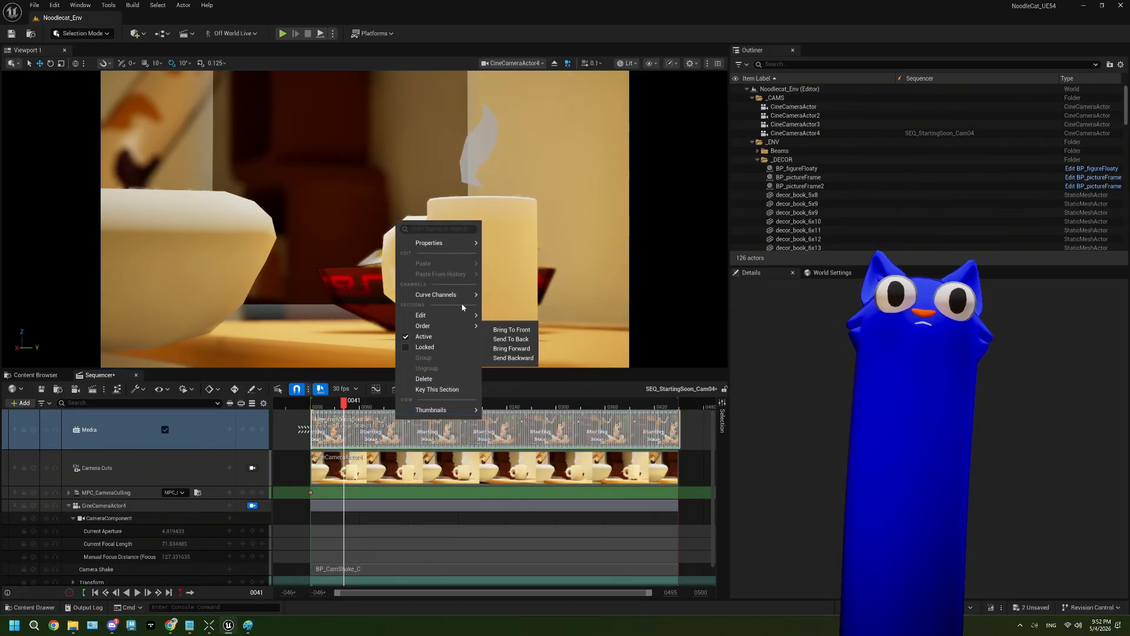
pyautogui.moveTo(447, 243)
pyautogui.click(634, 429)
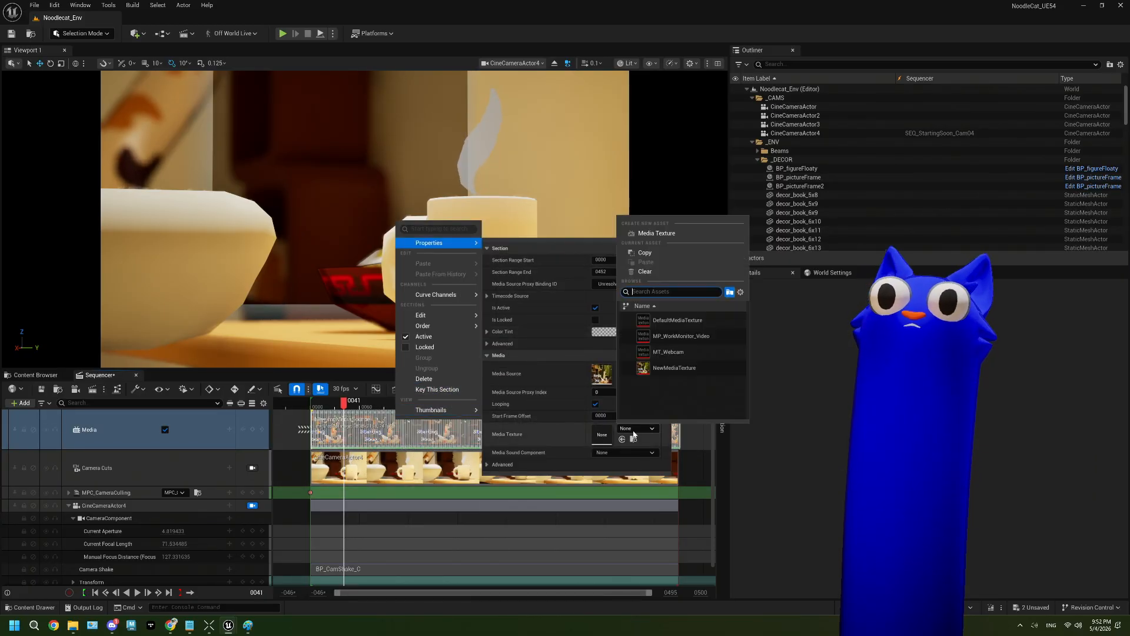
pyautogui.click(675, 368)
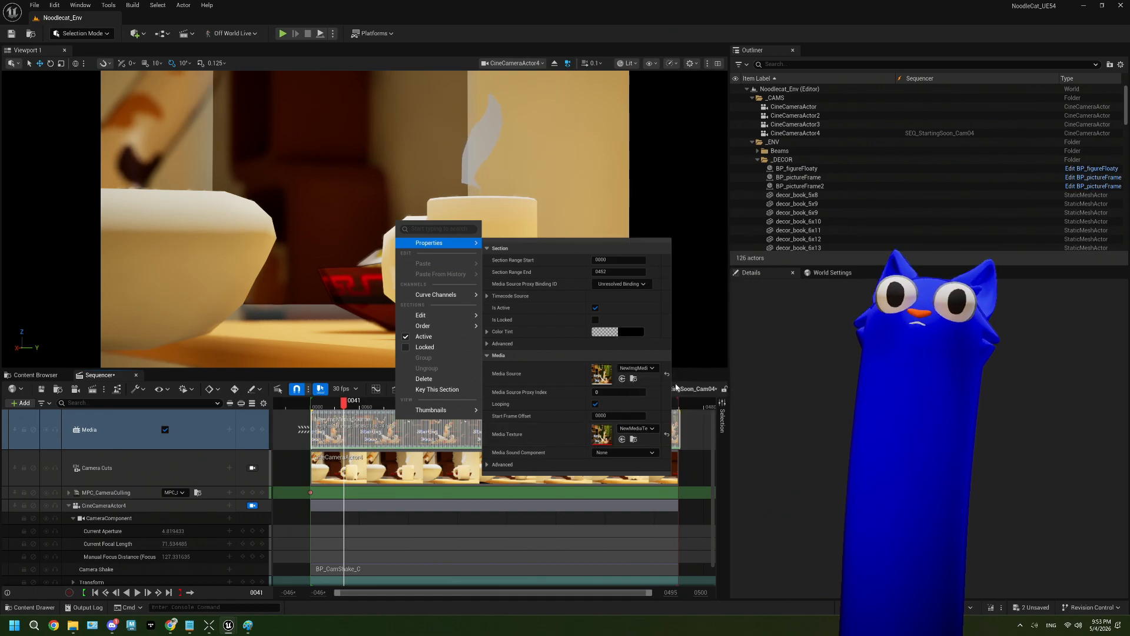
pyautogui.press('Escape')
# Delete the Media track from SEQ_StartingSoon_Cam04
pyautogui.click(206, 424)
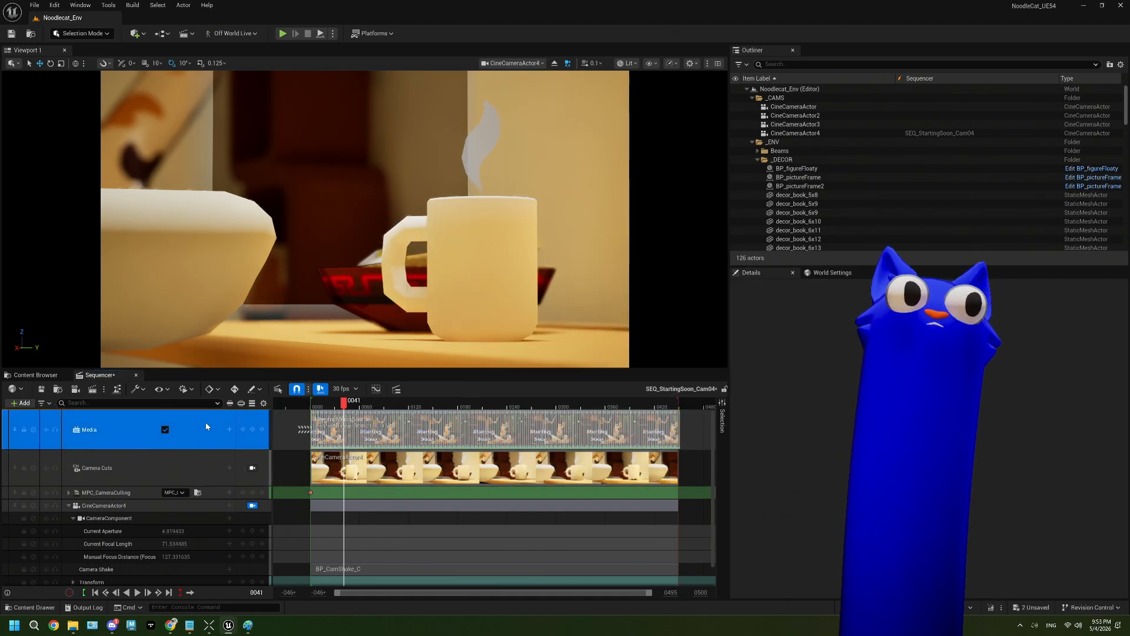
pyautogui.rightClick(206, 422)
pyautogui.moveTo(239, 413)
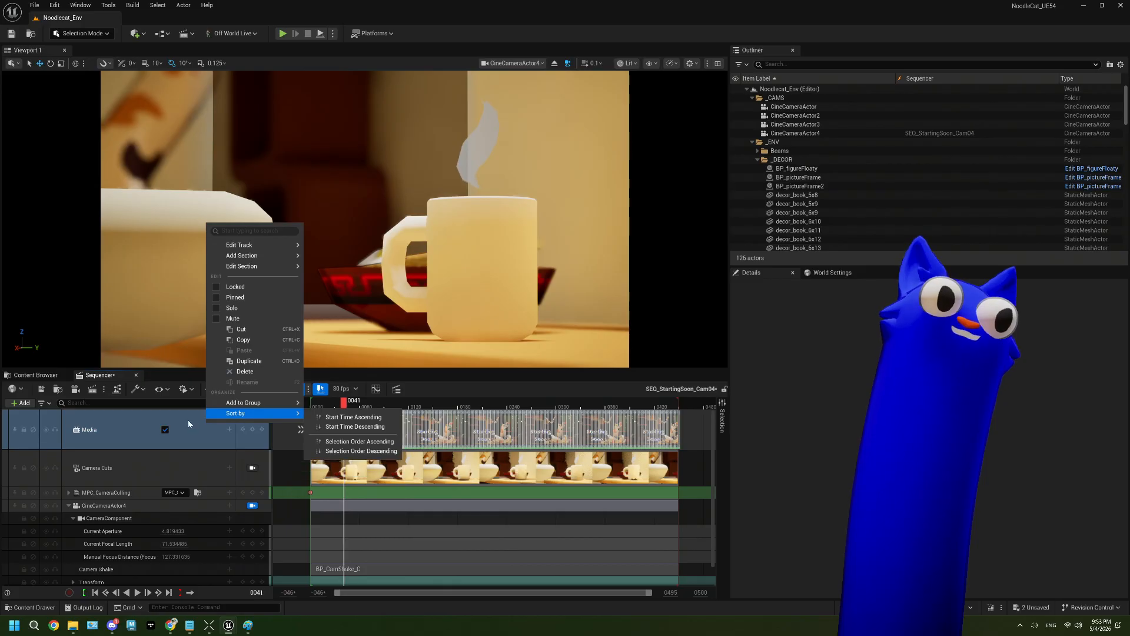
pyautogui.click(243, 372)
# Add a fresh Media track to SEQ_StartingSoon_Cam04 with NewImgMediaSource as its media source
pyautogui.rightClick(206, 564)
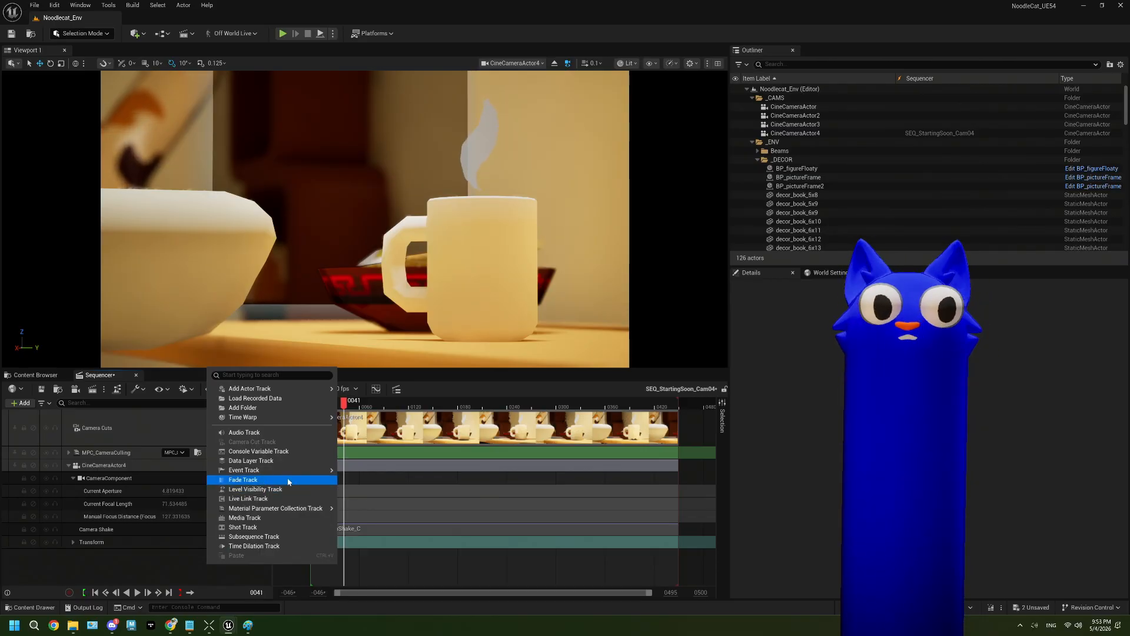
pyautogui.click(286, 519)
pyautogui.click(236, 454)
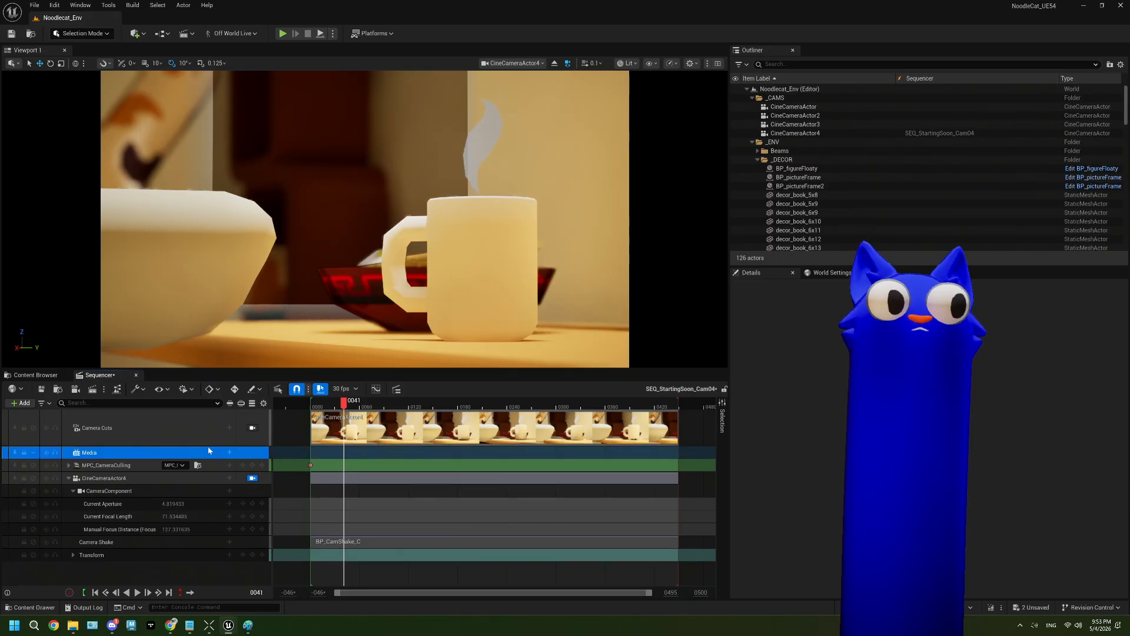
pyautogui.click(229, 452)
pyautogui.moveTo(253, 465)
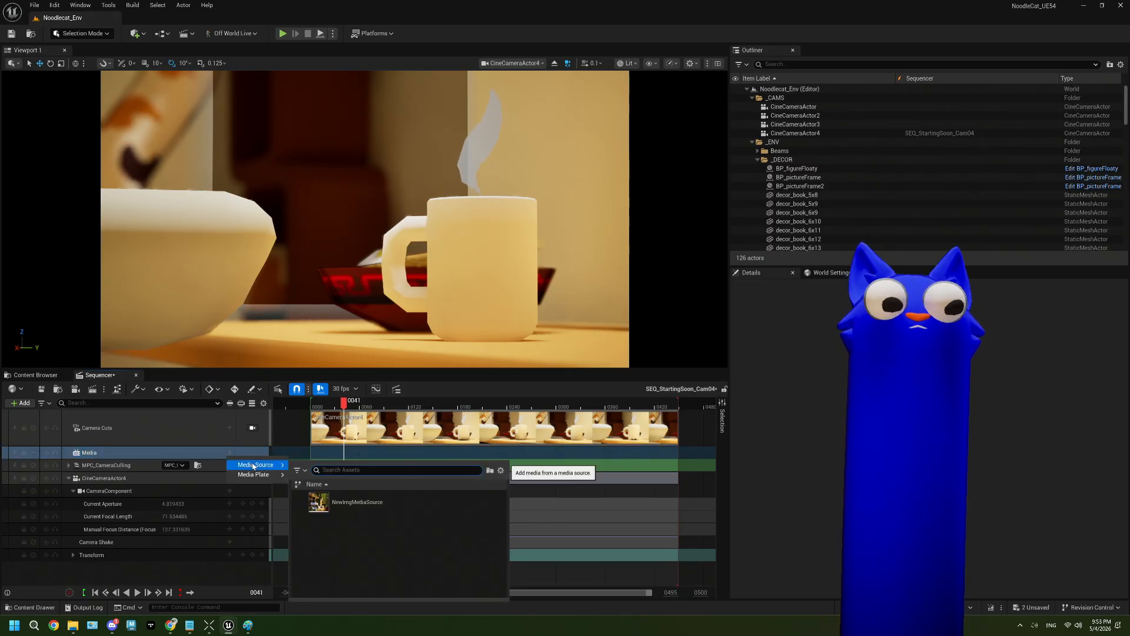
pyautogui.click(330, 502)
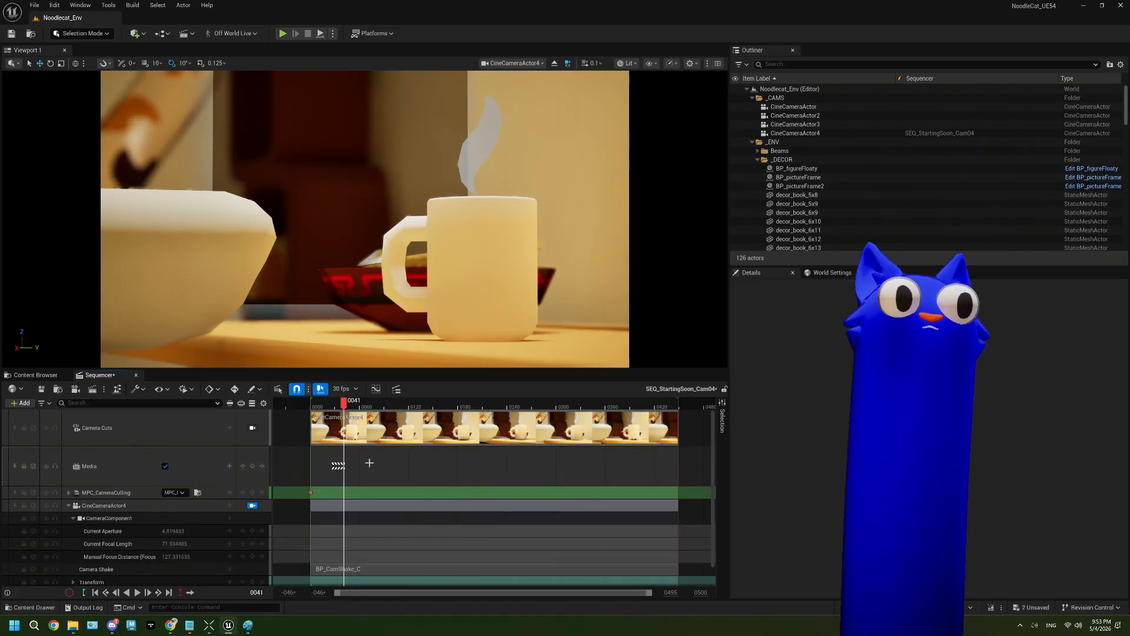
# Move the playhead to frame 25 and place the new Media track above Camera Cuts
pyautogui.moveTo(343, 464)
pyautogui.mouseDown()
pyautogui.moveTo(472, 462)
pyautogui.moveTo(354, 462)
pyautogui.mouseUp()
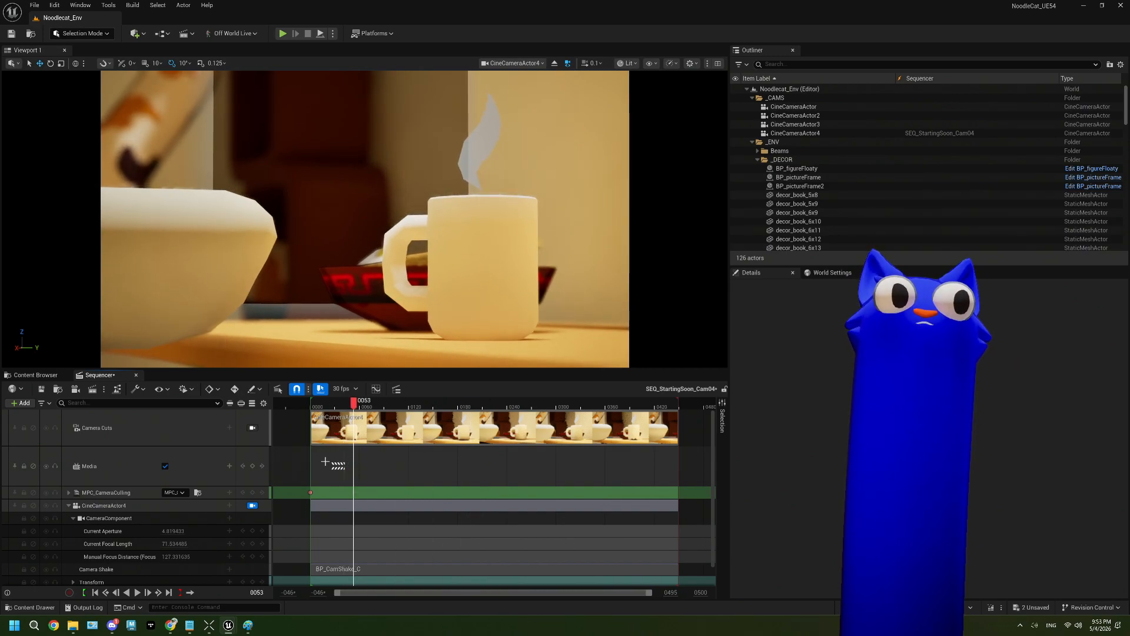
pyautogui.moveTo(340, 466); pyautogui.dragTo(331, 466)
pyautogui.moveTo(178, 463); pyautogui.dragTo(178, 415)
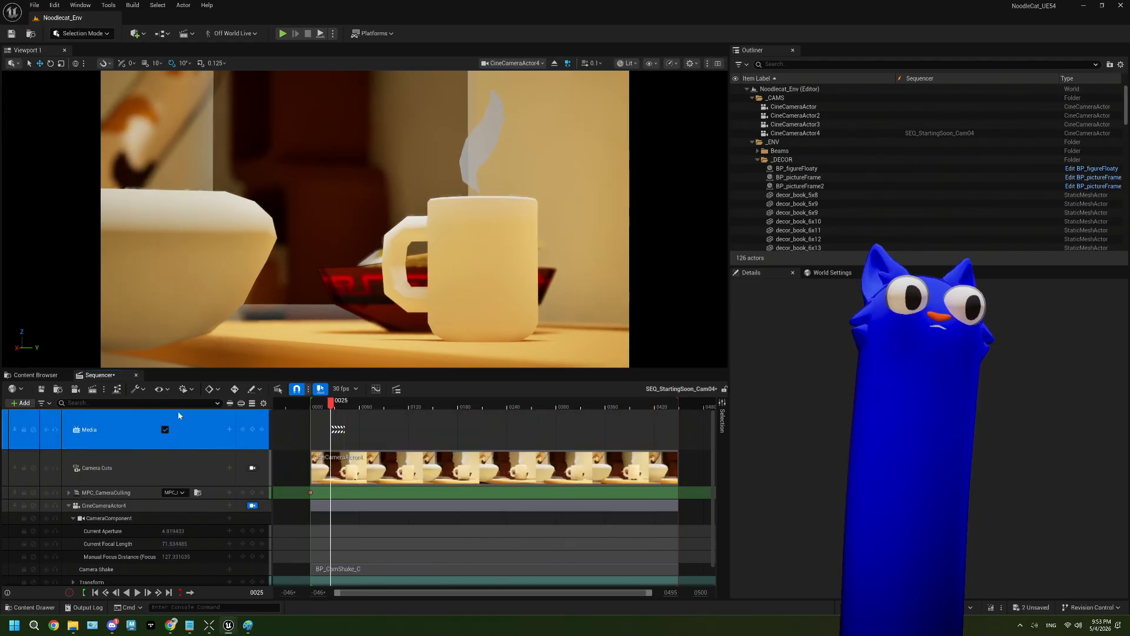
pyautogui.click(229, 430)
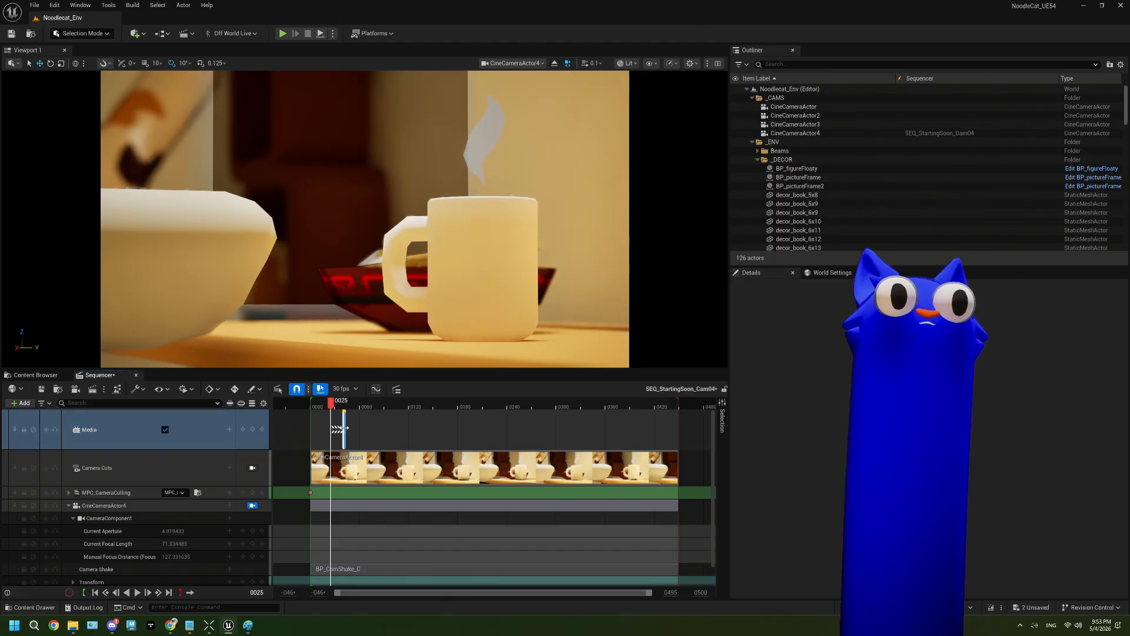
# Set the Media clip's Color Tint alpha to 1
pyautogui.rightClick(344, 431)
pyautogui.moveTo(412, 303)
pyautogui.moveTo(412, 251)
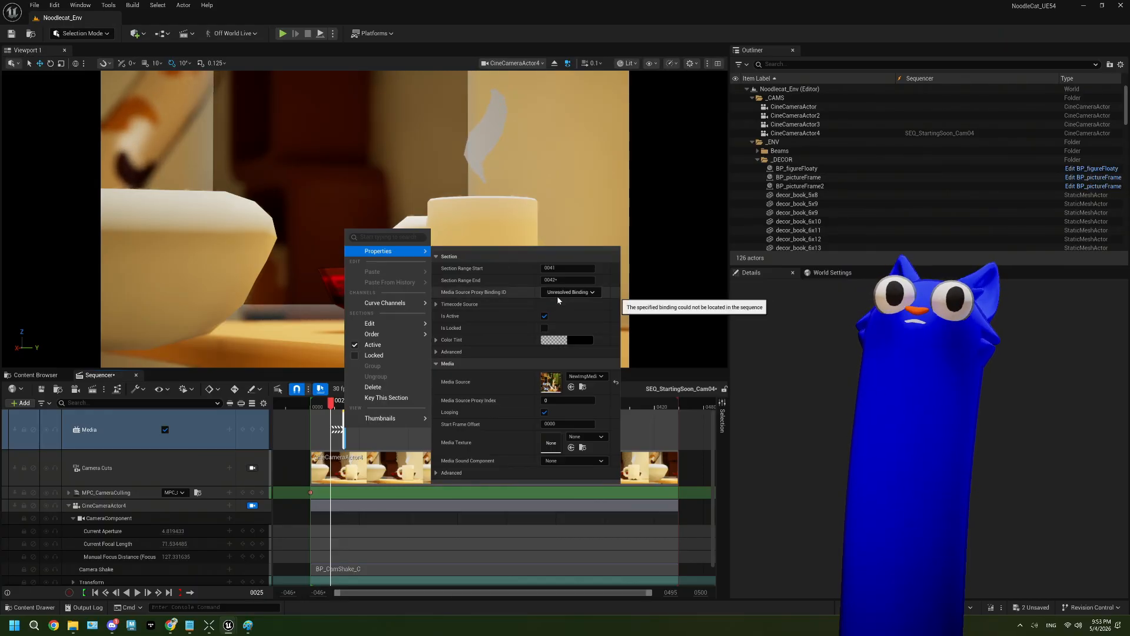
pyautogui.click(437, 339)
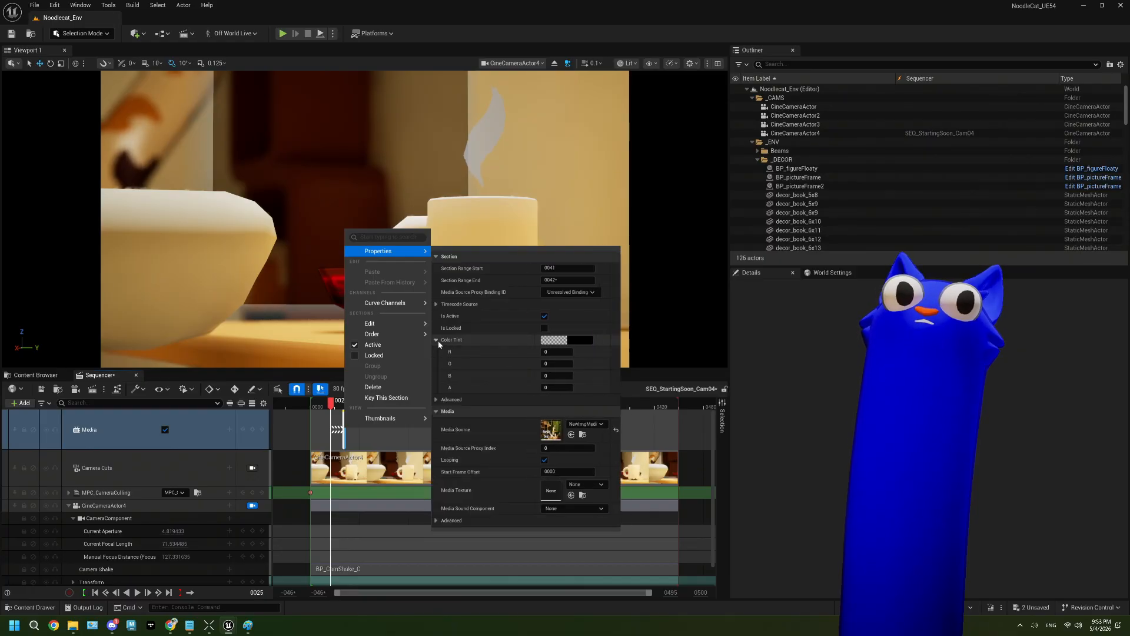
pyautogui.click(563, 388)
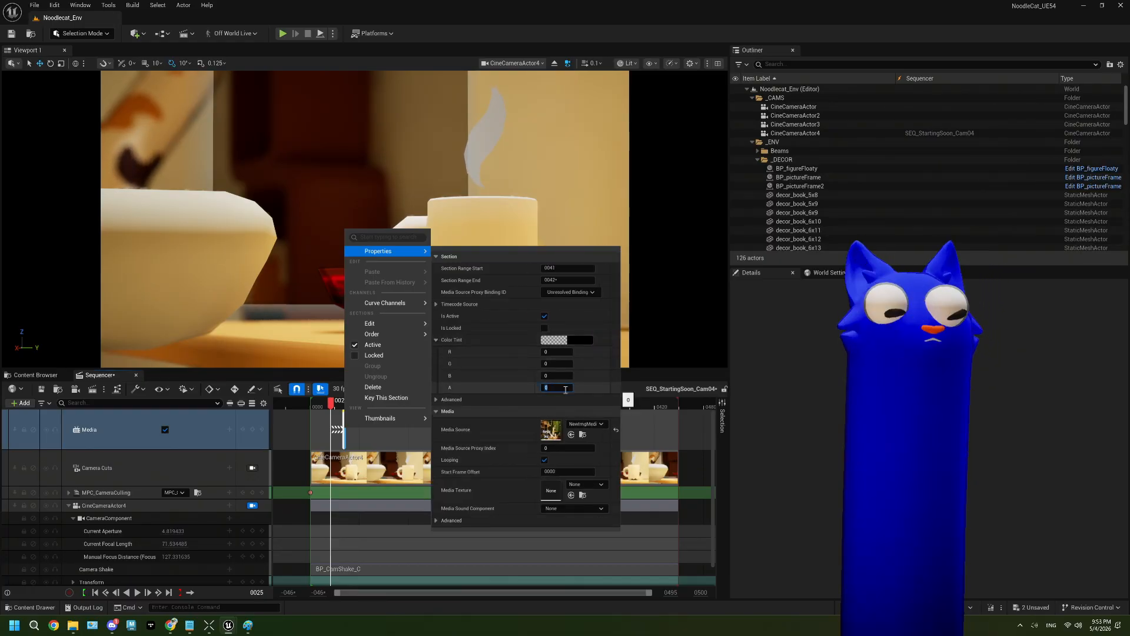
pyautogui.write('1')
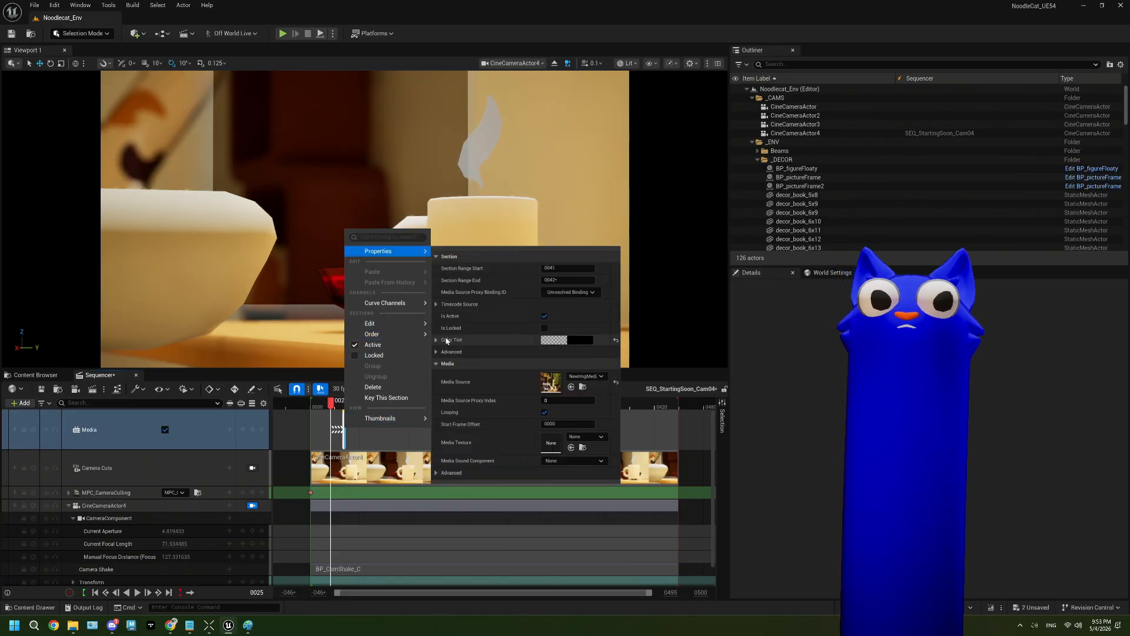
pyautogui.click(436, 339)
# Set the Media clip's Media Texture to NewMediaTexture
pyautogui.click(436, 400)
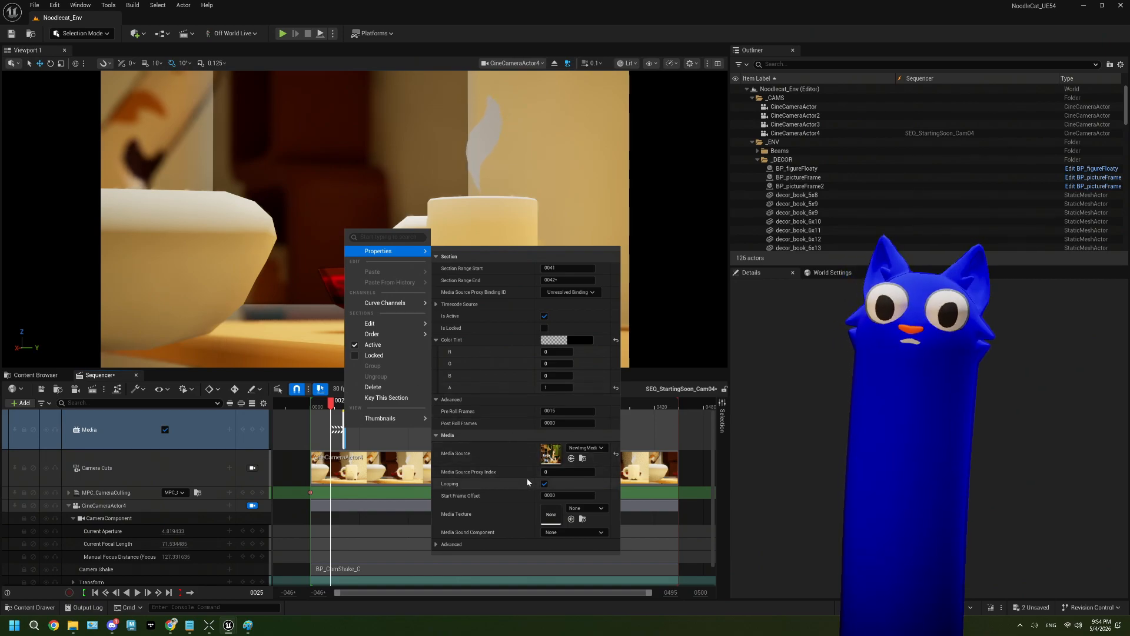
pyautogui.click(436, 545)
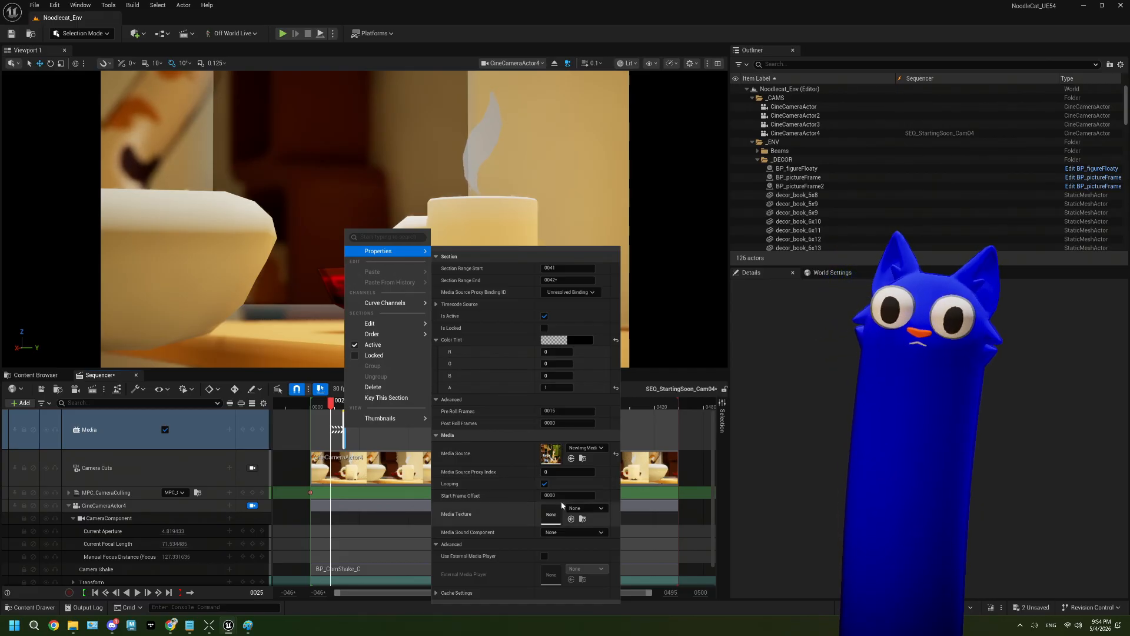
pyautogui.click(586, 508)
pyautogui.click(607, 453)
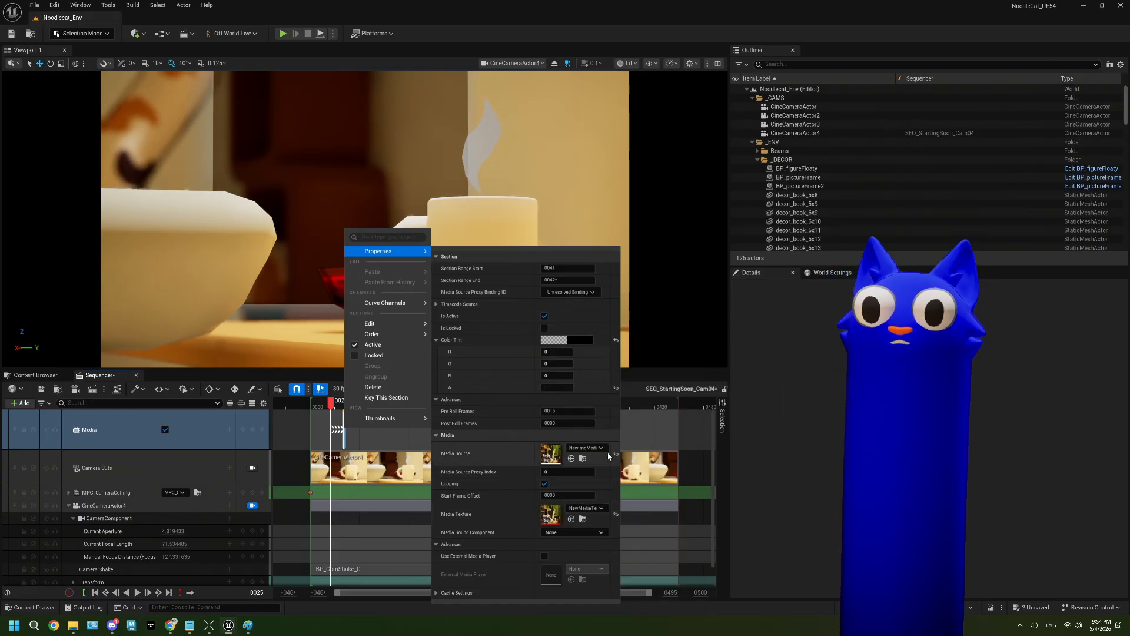
# Delete the Media track from SEQ_StartingSoon_Cam04
pyautogui.click(134, 426)
pyautogui.press('Delete')
pyautogui.click(103, 436)
pyautogui.click(97, 416)
pyautogui.press('Delete')
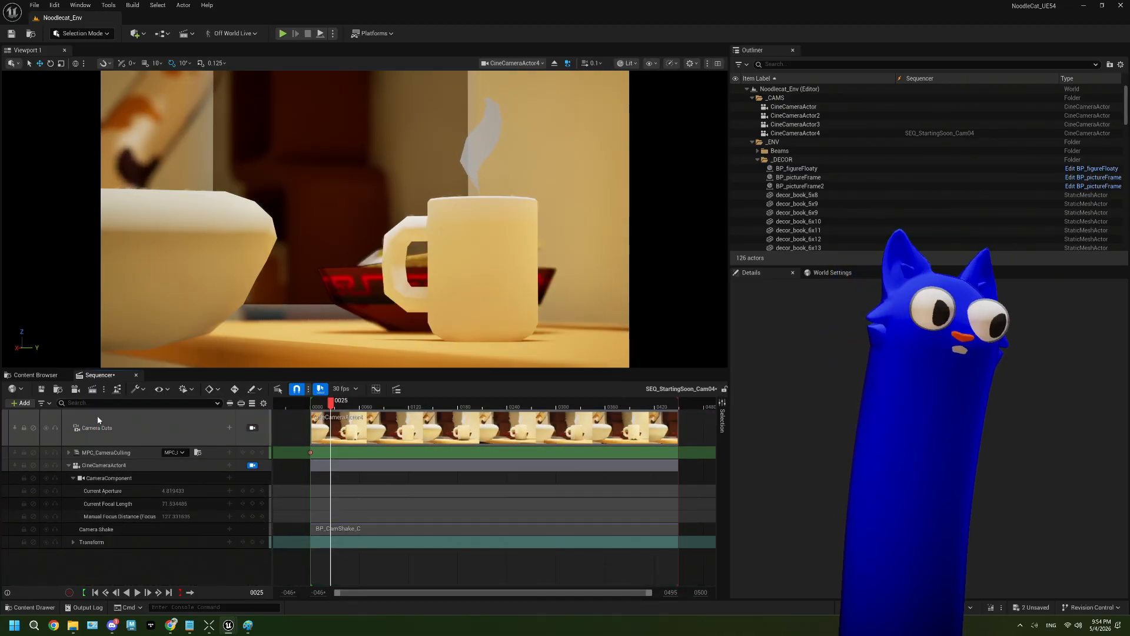
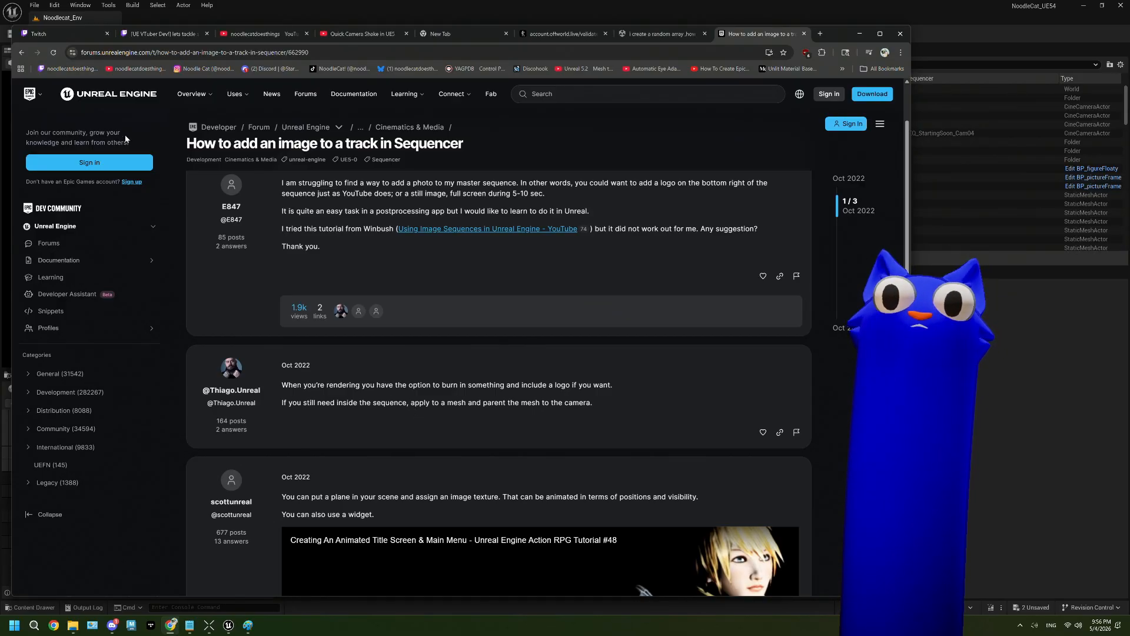
# Read Epic's documentation page "Play an Image Sequence in Unreal Engine" in the browser, covering the Img Media Source and Media Player setup
pyautogui.click(26, 54)
pyautogui.scroll(-5, 306, 321)
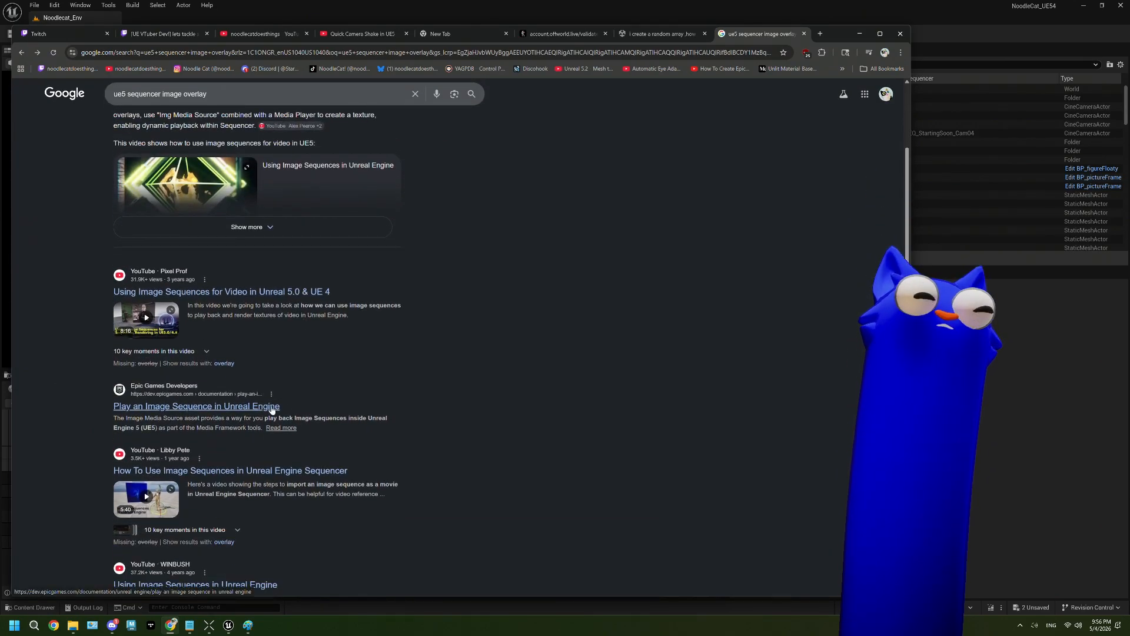
pyautogui.click(272, 407)
pyautogui.scroll(-10, 469, 385)
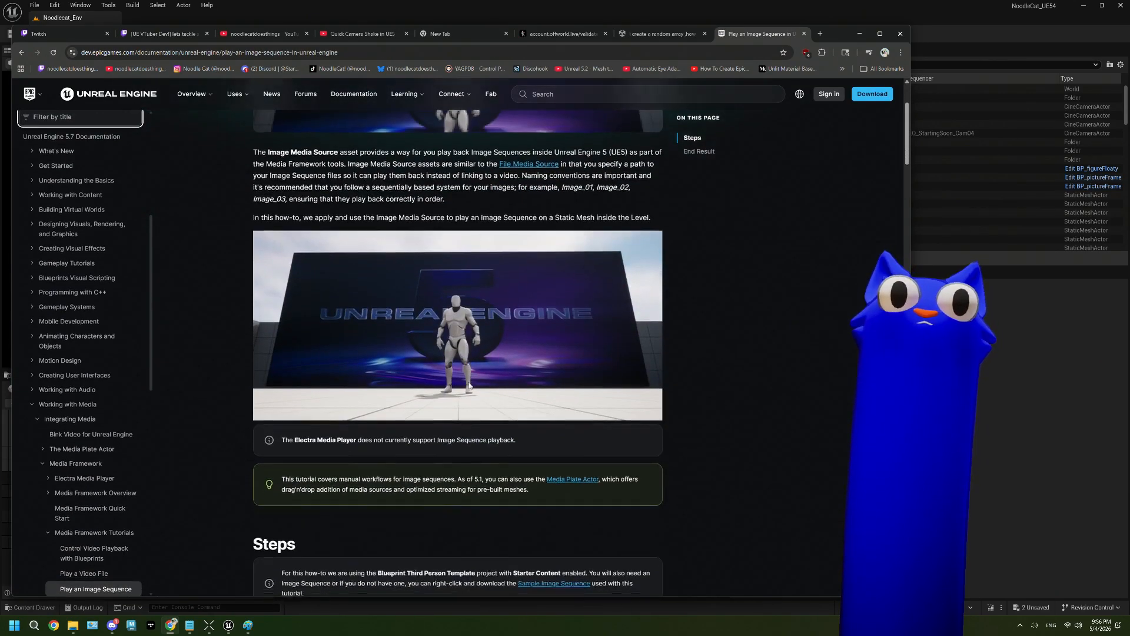
pyautogui.scroll(-10, 469, 385)
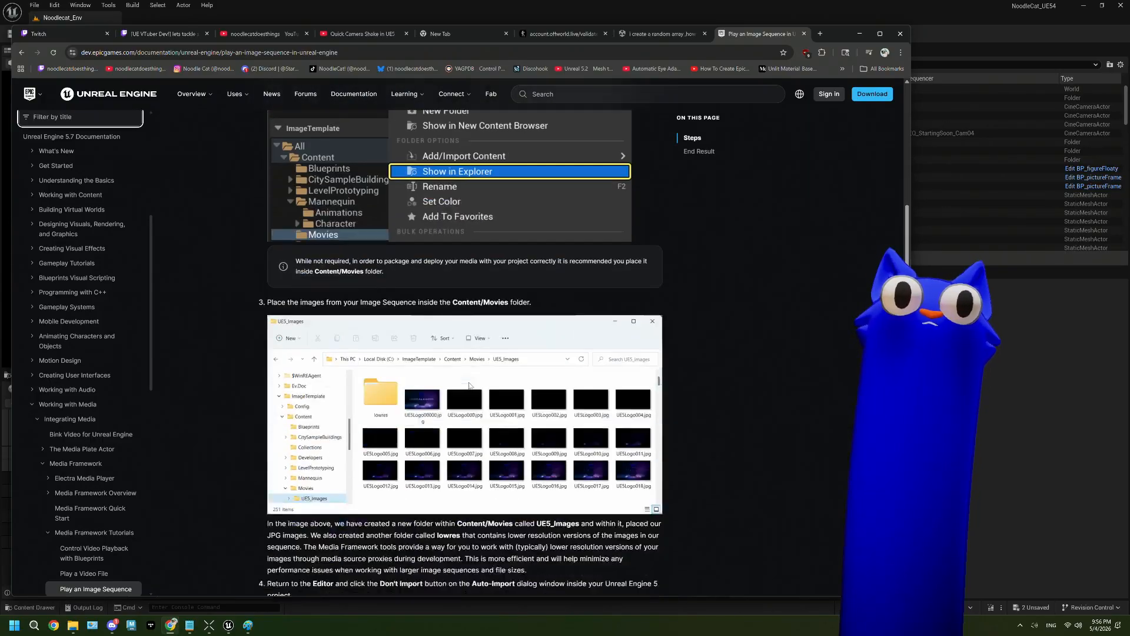
pyautogui.scroll(-6, 469, 385)
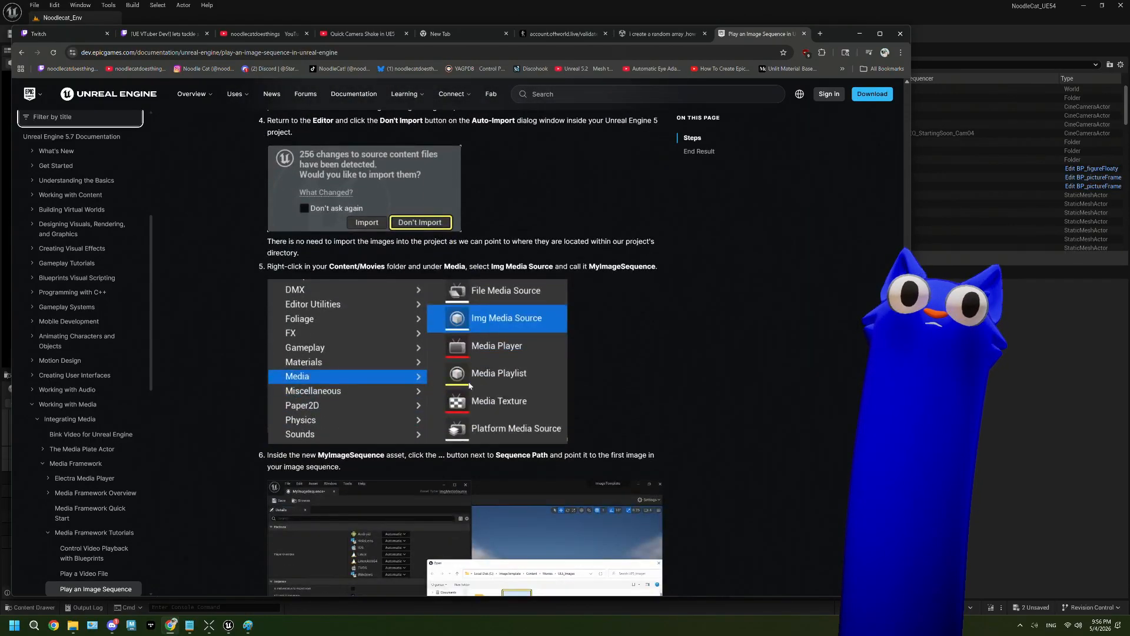
pyautogui.scroll(-5, 469, 385)
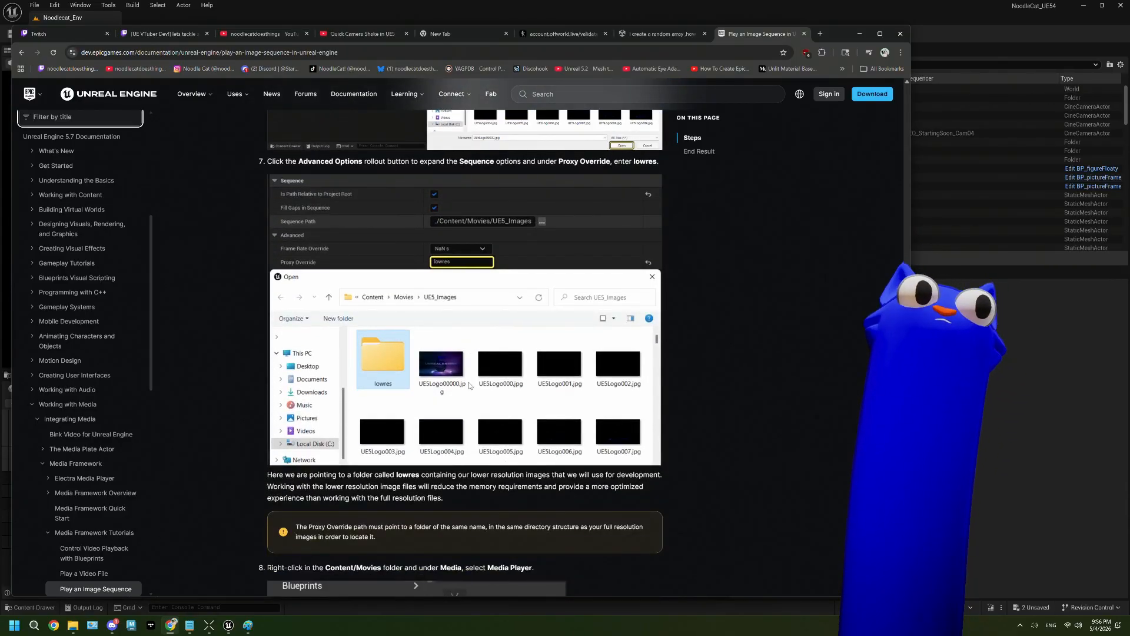
pyautogui.scroll(-3, 470, 385)
pyautogui.scroll(-5, 469, 385)
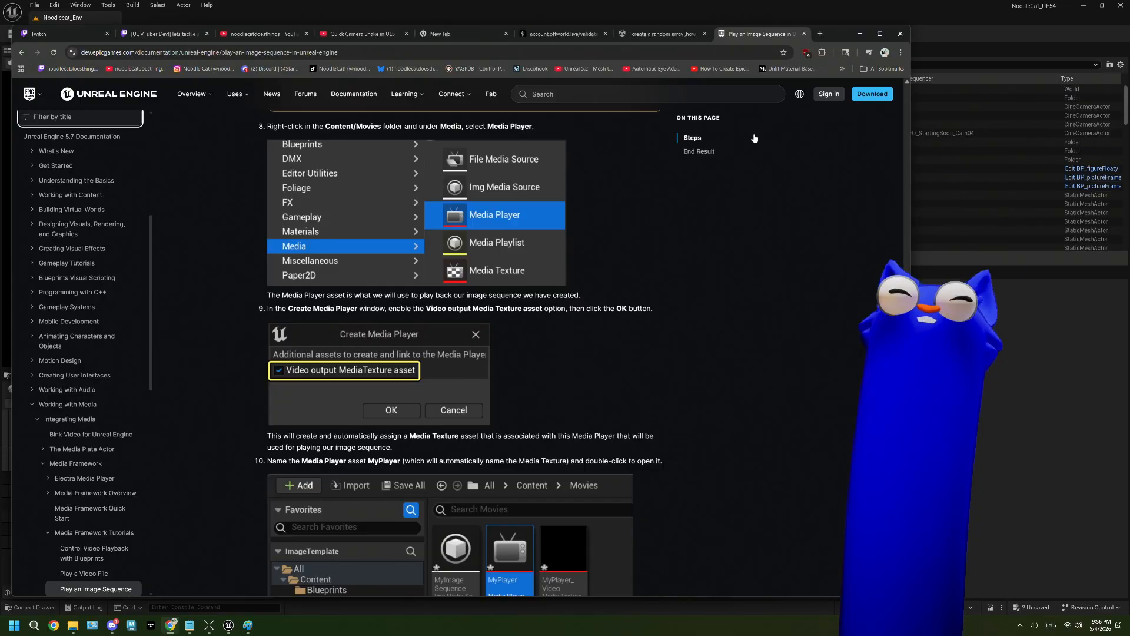
pyautogui.scroll(-1, 657, 353)
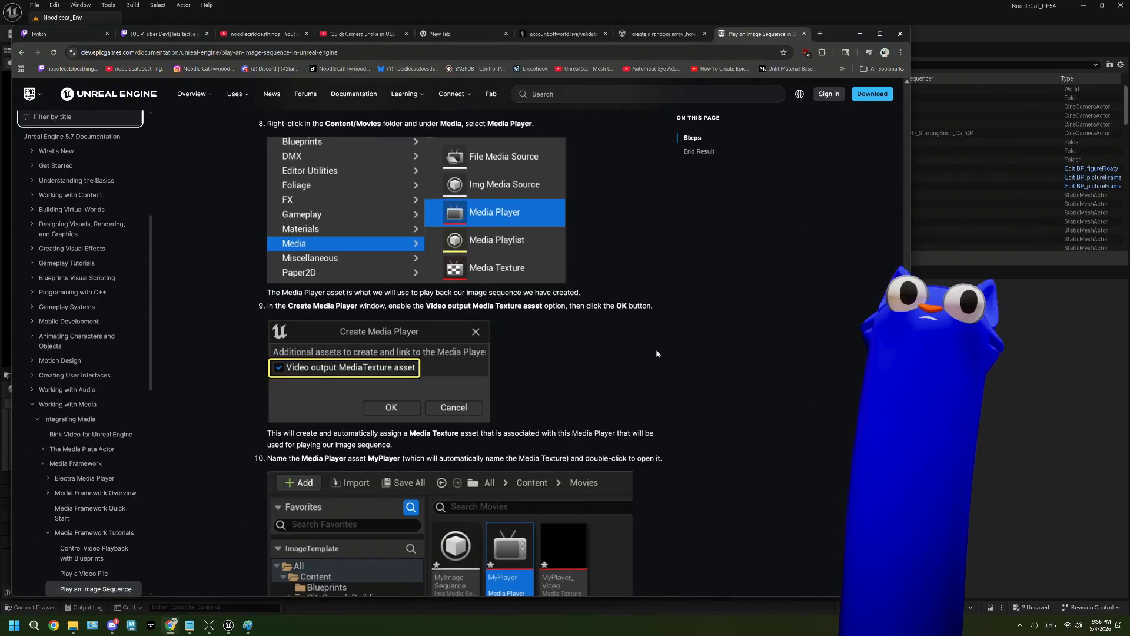
pyautogui.scroll(-2, 657, 353)
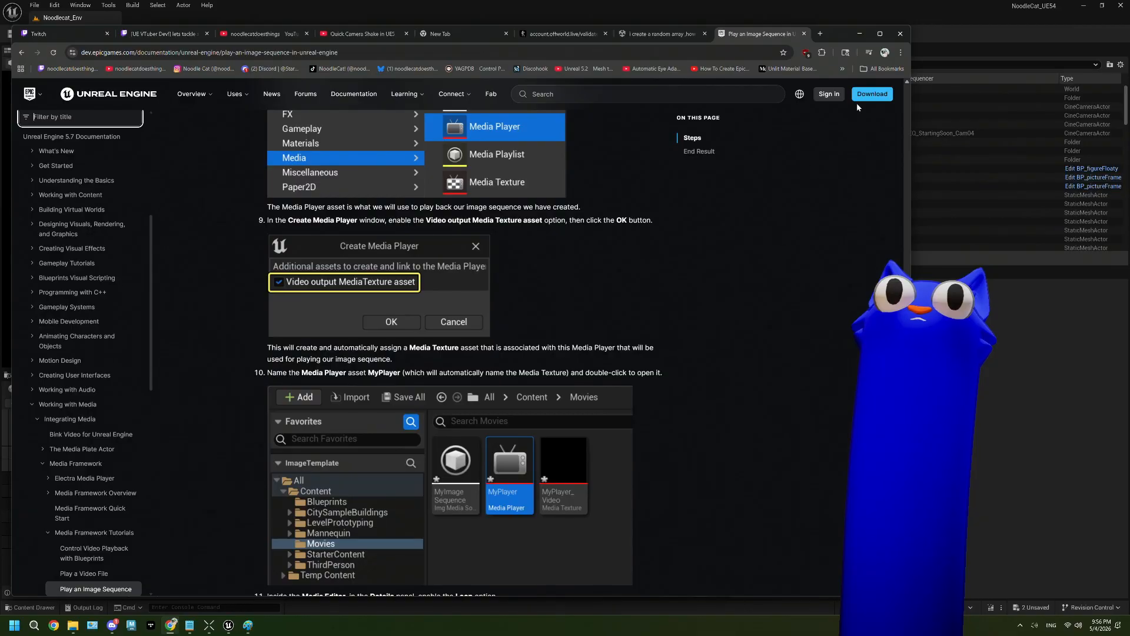
pyautogui.click(860, 34)
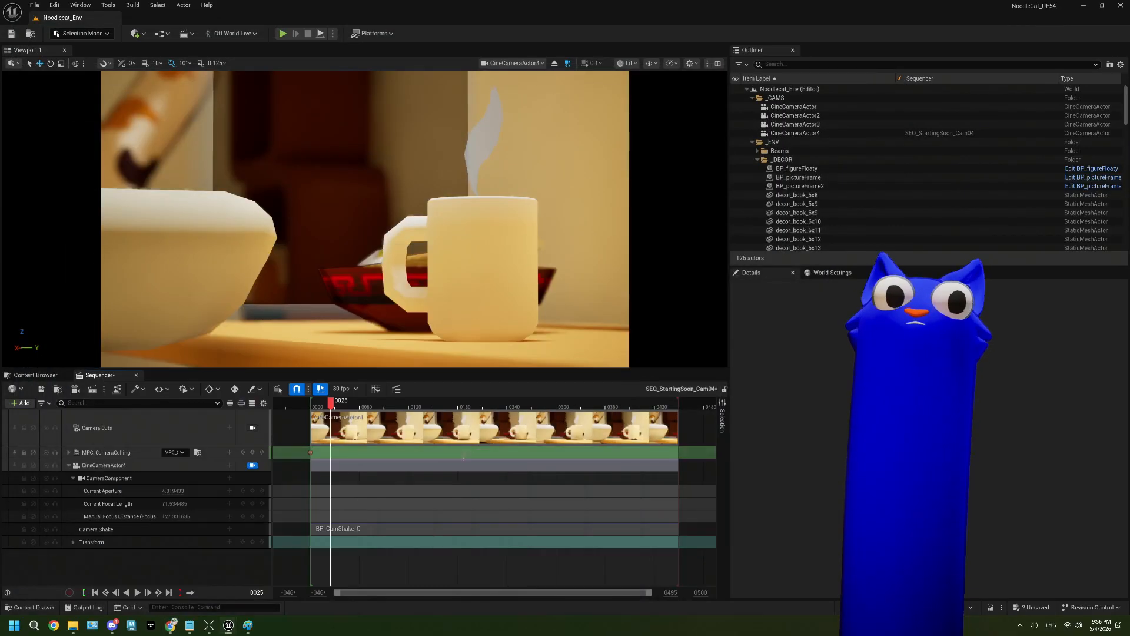
# Force delete the NewMediaTexture asset from the StartingSoon folder
pyautogui.click(33, 376)
pyautogui.click(262, 450)
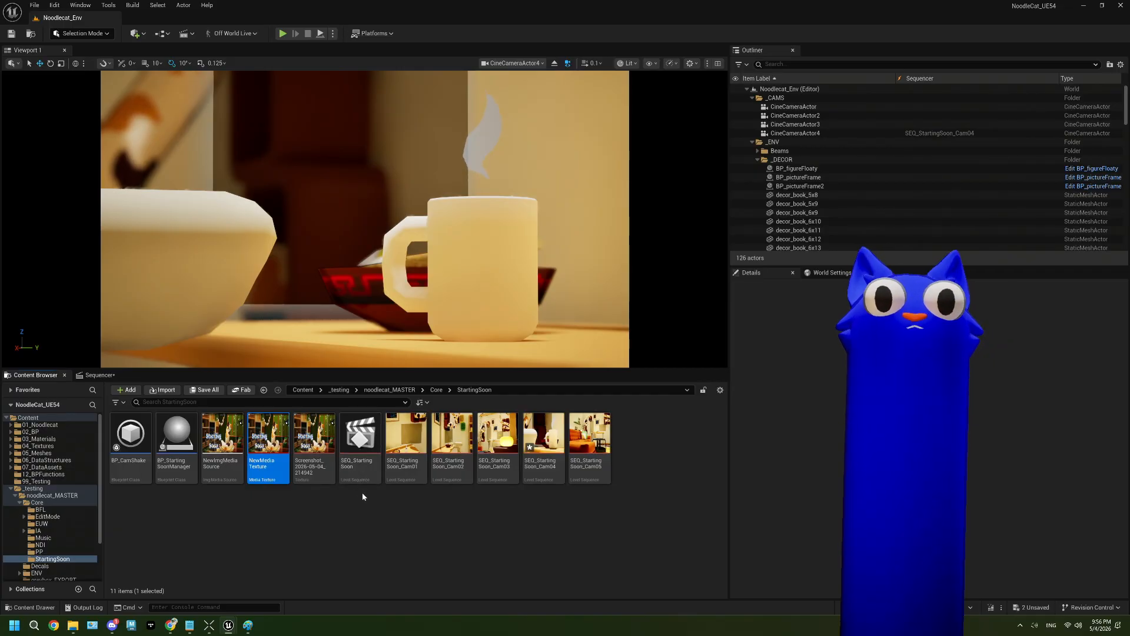
pyautogui.press('Delete')
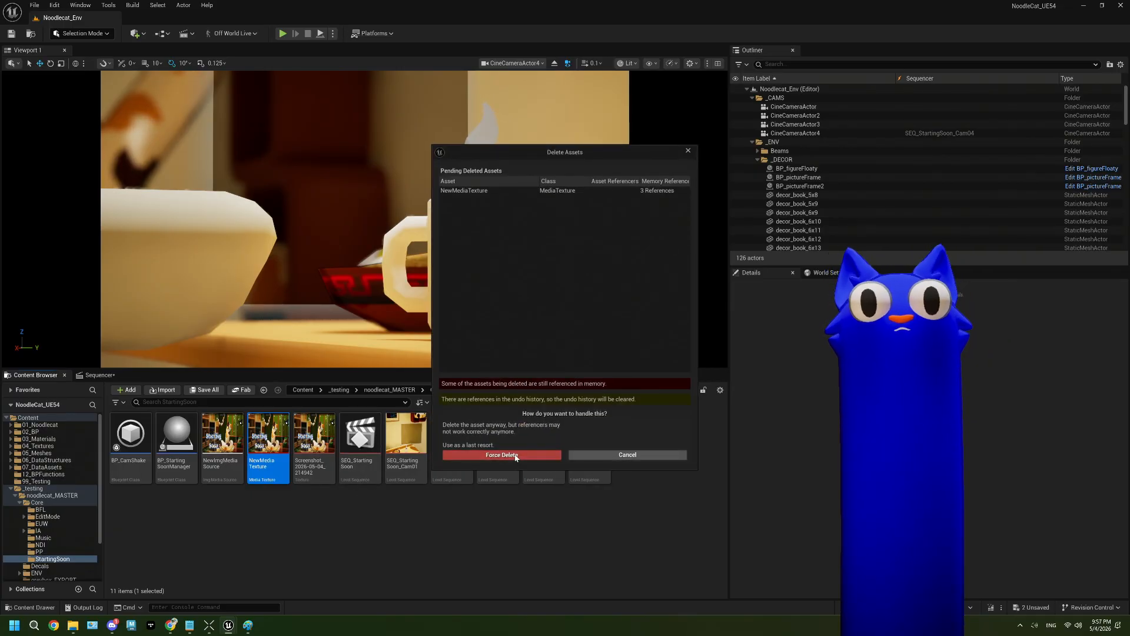
pyautogui.click(502, 455)
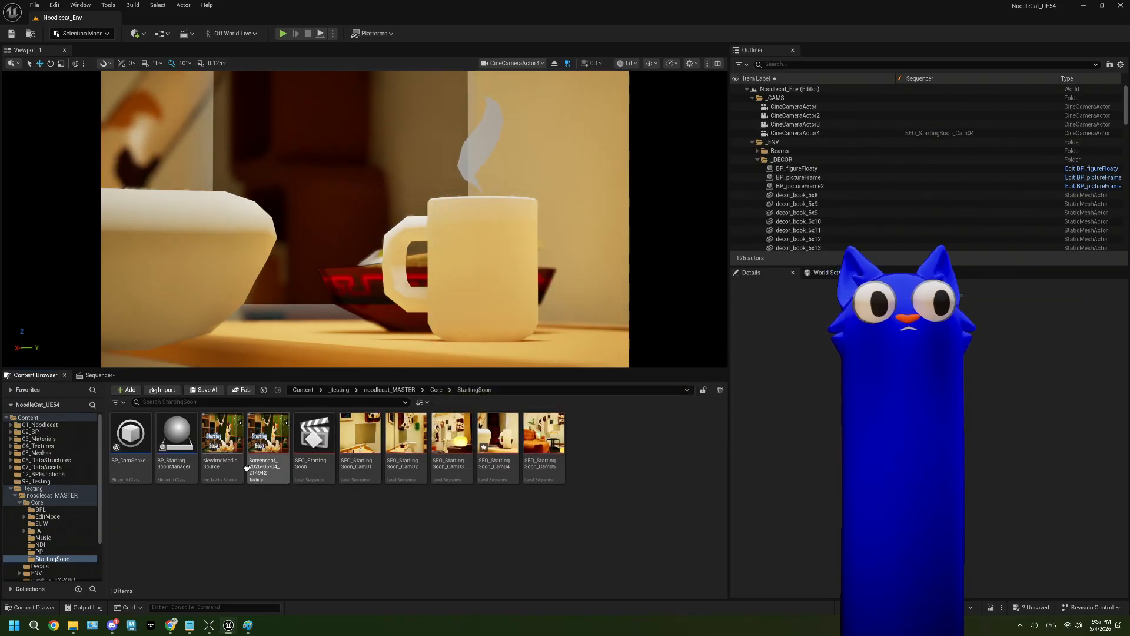
# Create a Media Player with a linked video output media texture in the StartingSoon folder, keeping the default name
pyautogui.click(227, 436)
pyautogui.rightClick(233, 425)
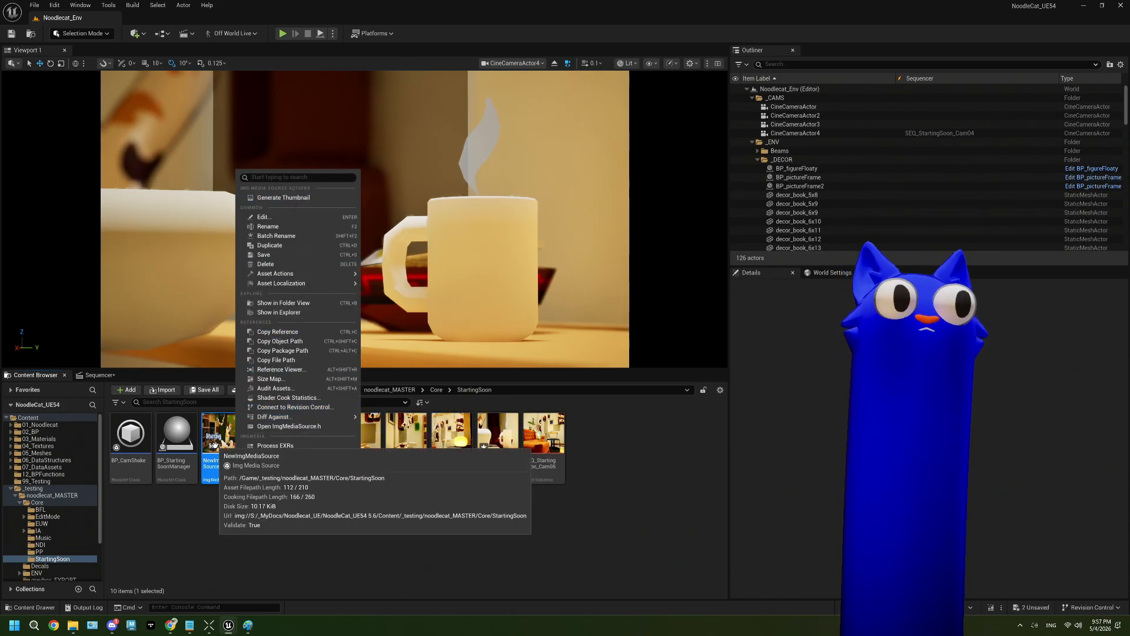
pyautogui.click(253, 538)
pyautogui.rightClick(253, 538)
pyautogui.write('media')
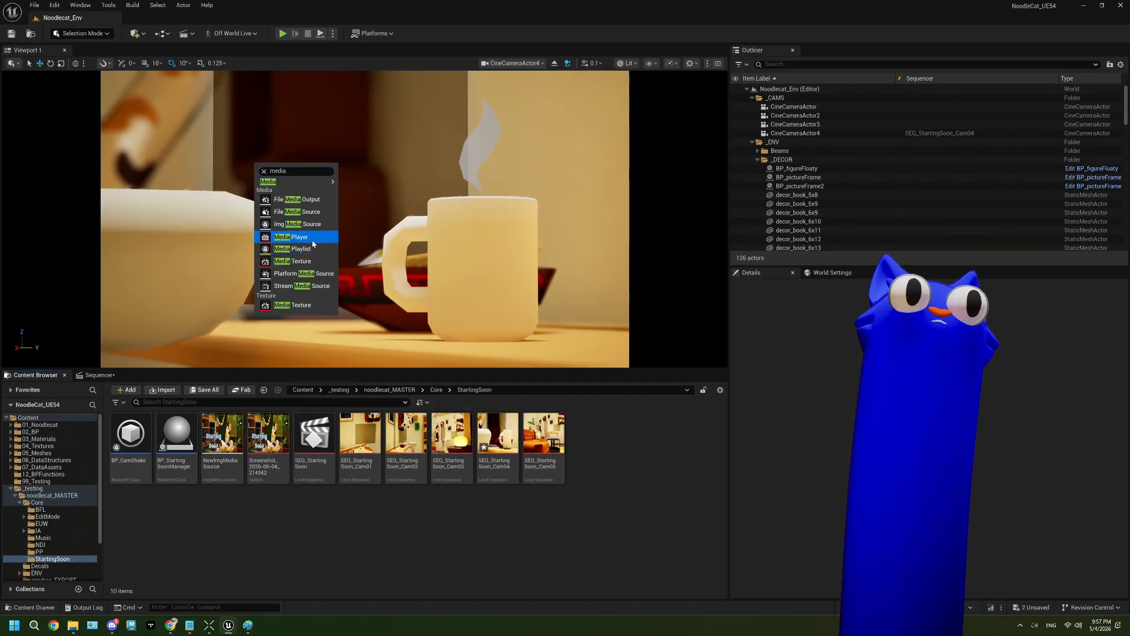
pyautogui.click(298, 236)
pyautogui.click(581, 341)
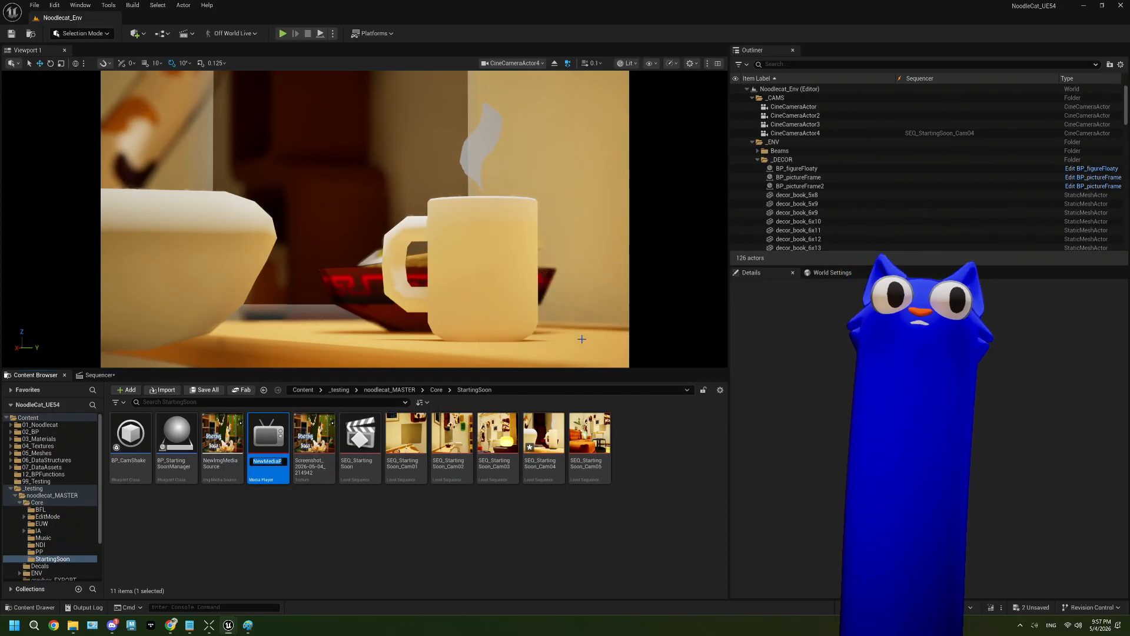
pyautogui.press('Return')
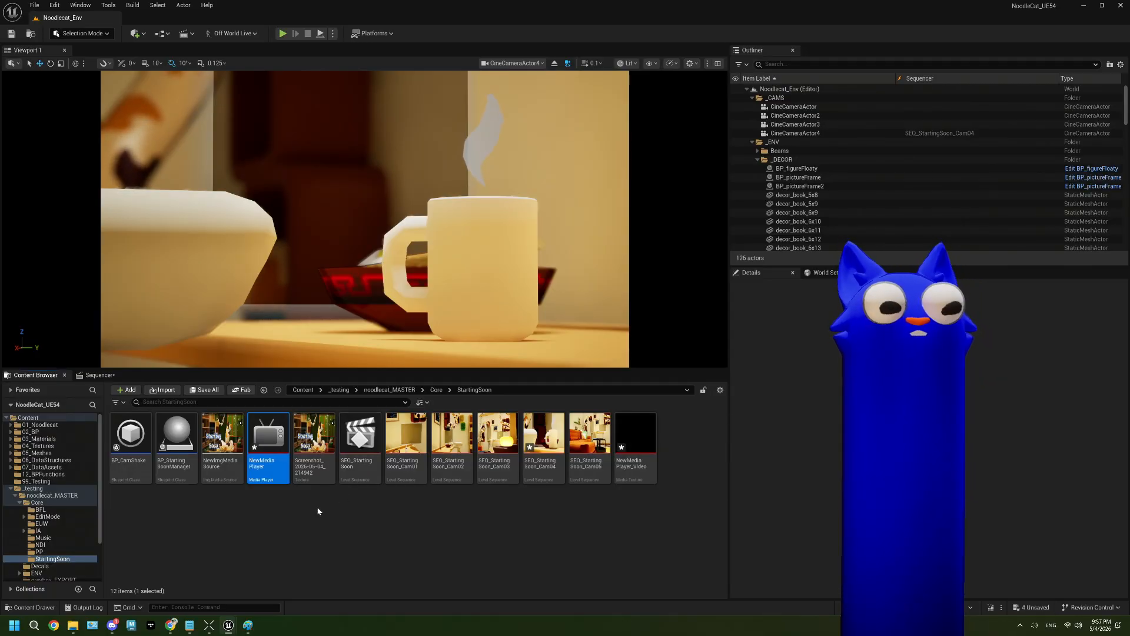
# Open the new NewMediaPlayer, load NewImgMediaSource in it and save the asset
pyautogui.doubleClick(253, 458)
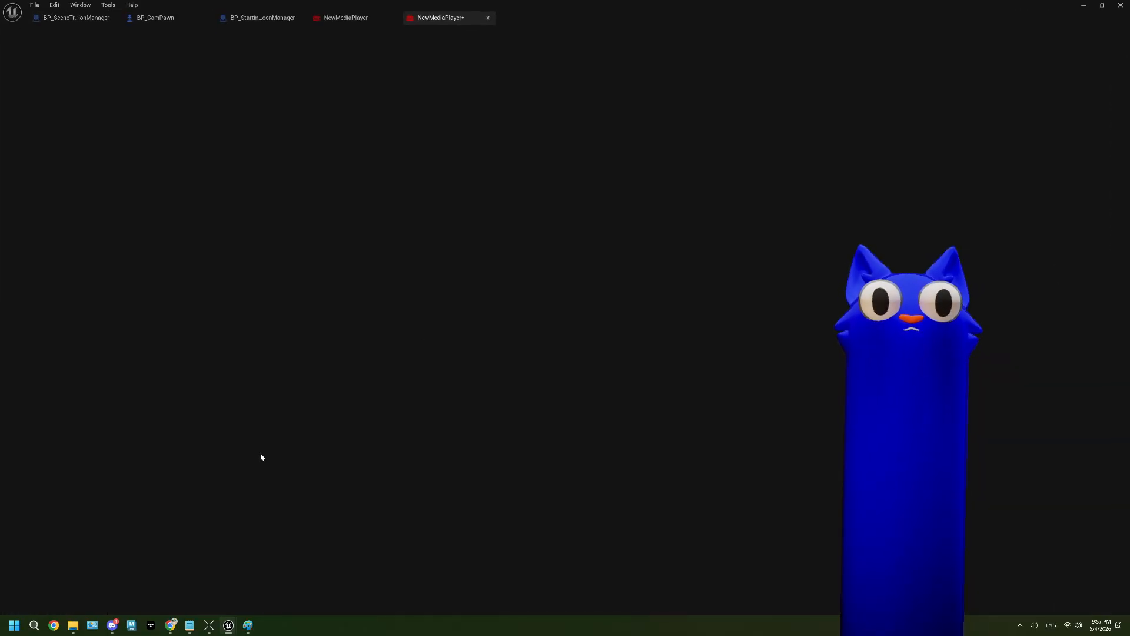
pyautogui.doubleClick(217, 445)
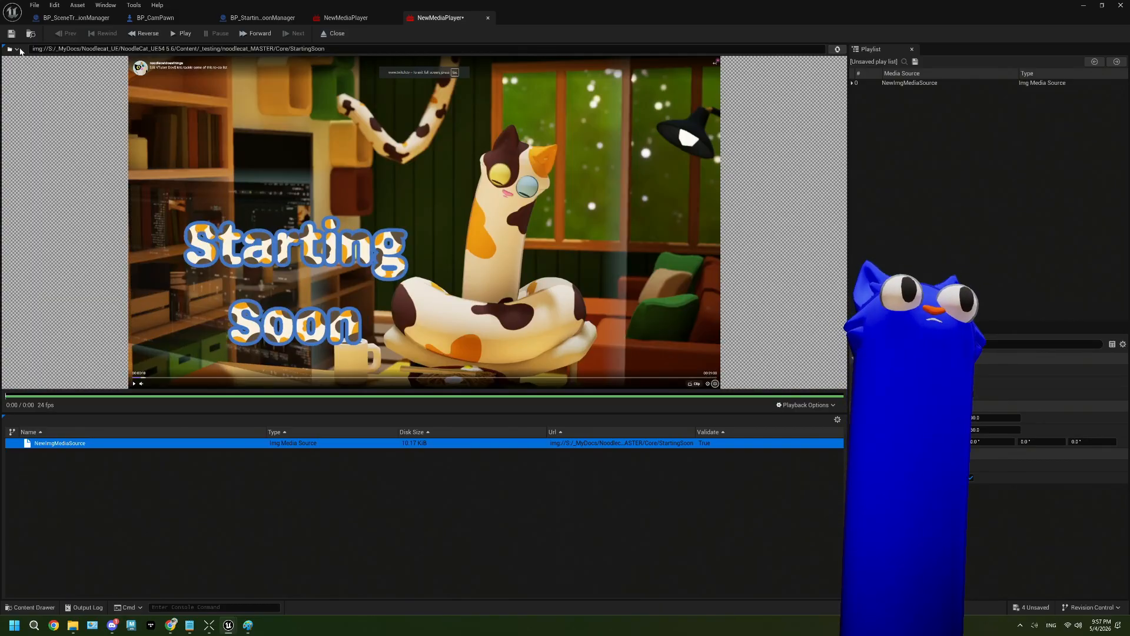
pyautogui.hotkey('ctrl', 's')
# Close the NewMediaPlayer editors and return to the level editor
pyautogui.click(360, 19)
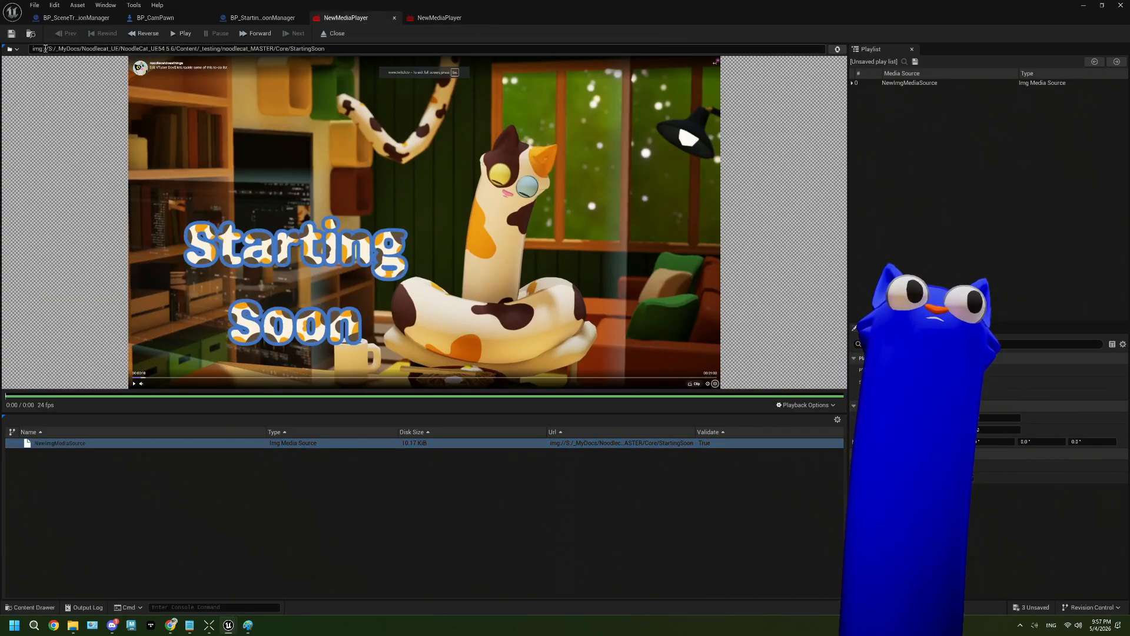
pyautogui.click(395, 18)
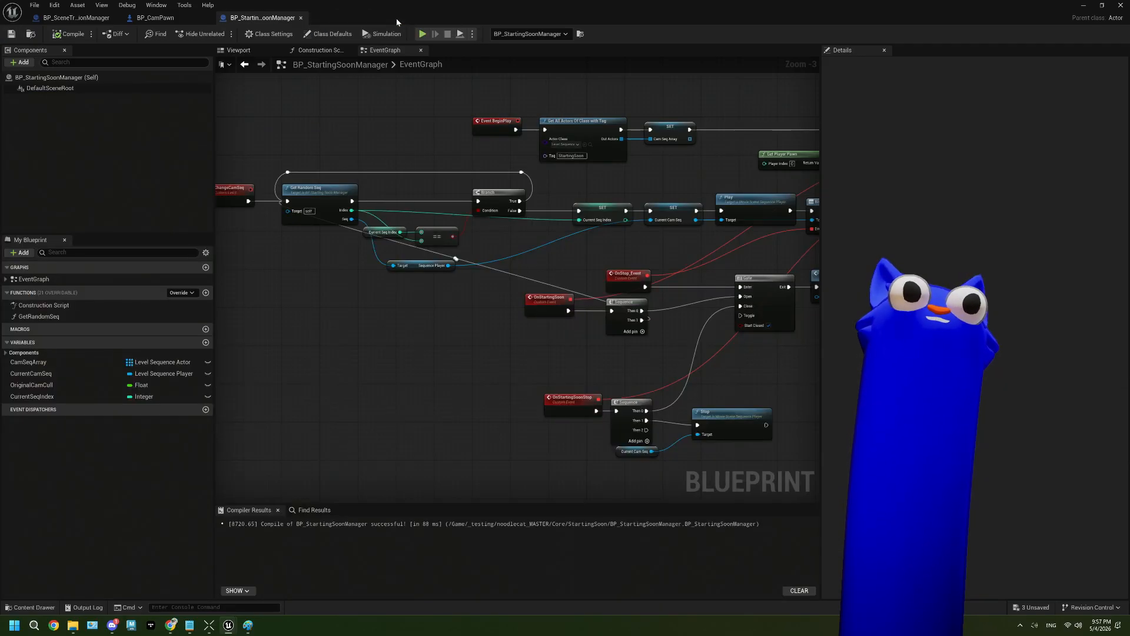
pyautogui.click(1084, 6)
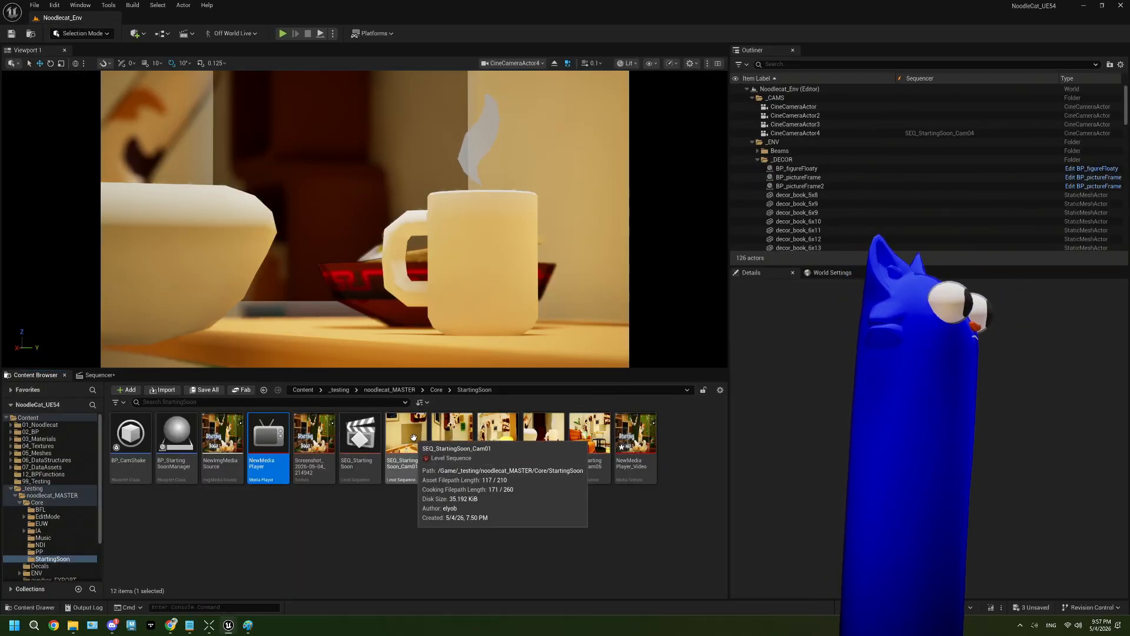
# Reopen SEQ_StartingSoon_Cam04, add a Media track above Camera Cuts and give it a media source clip
pyautogui.doubleClick(543, 439)
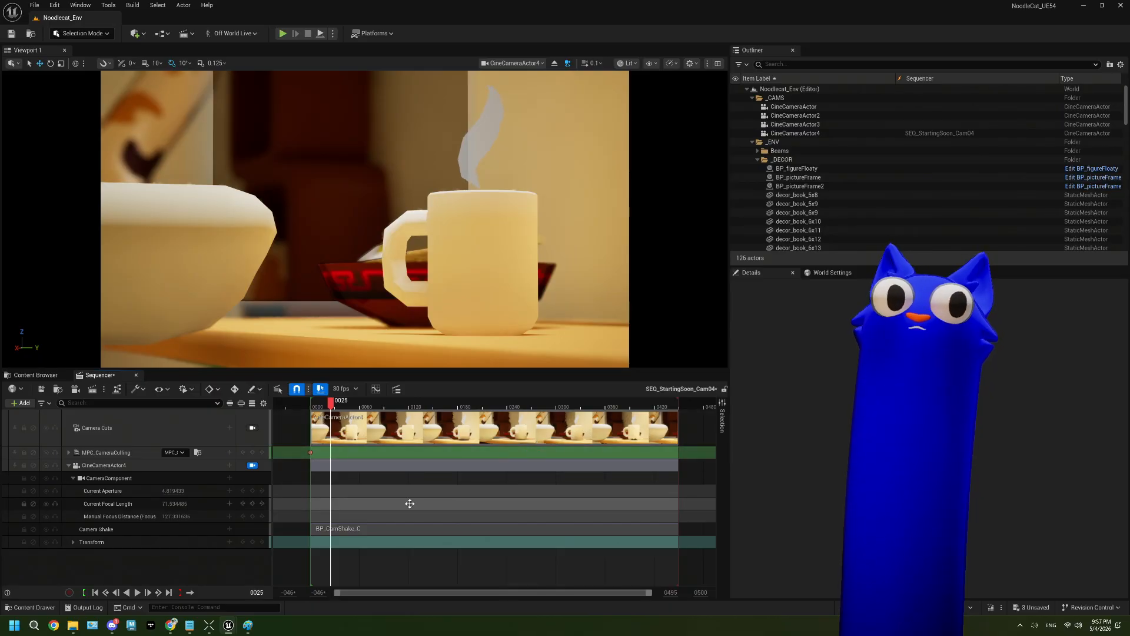
pyautogui.rightClick(178, 567)
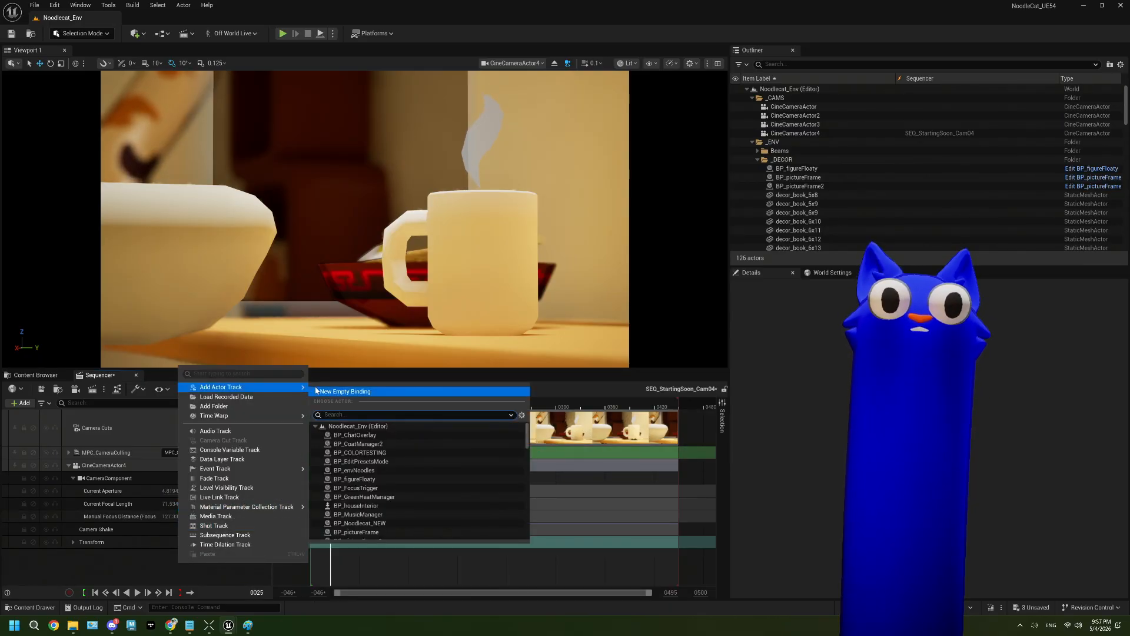
pyautogui.click(253, 517)
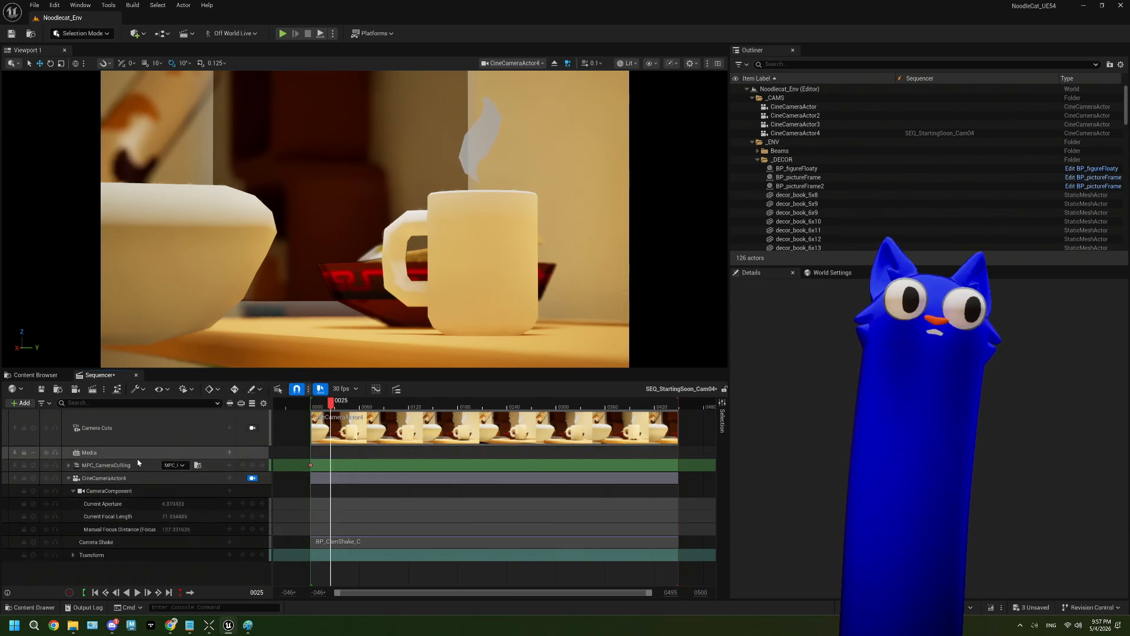
pyautogui.moveTo(138, 456); pyautogui.dragTo(140, 417)
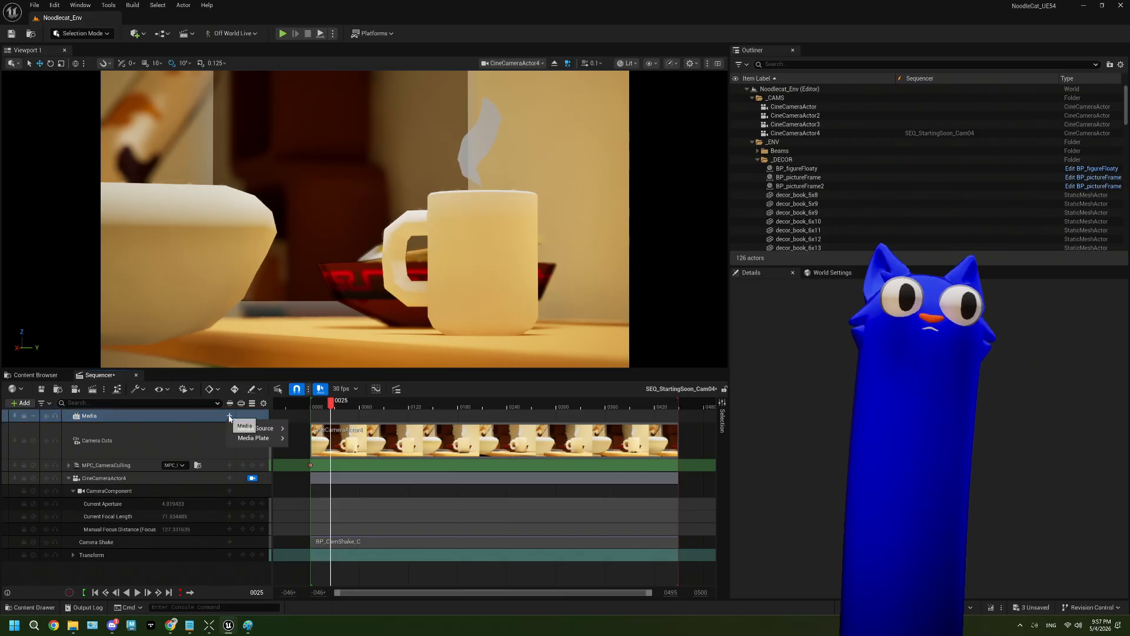
pyautogui.click(229, 416)
pyautogui.click(359, 463)
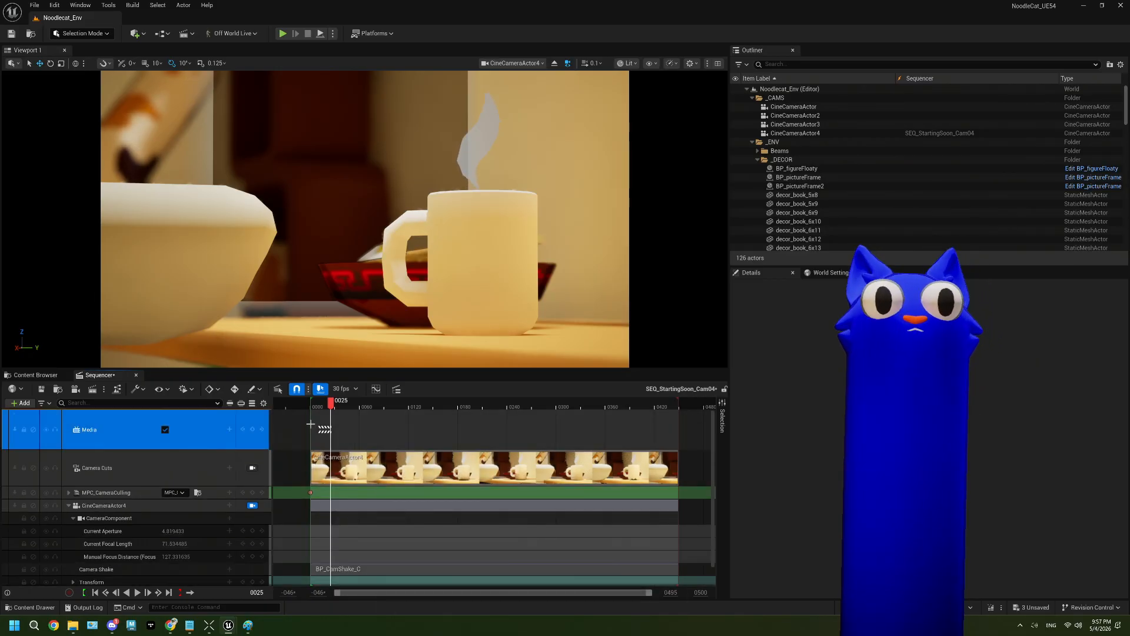
# Try extending the media source clip on the Media track to the sequence's end, and undo adding the clip
pyautogui.moveTo(332, 424); pyautogui.dragTo(680, 409)
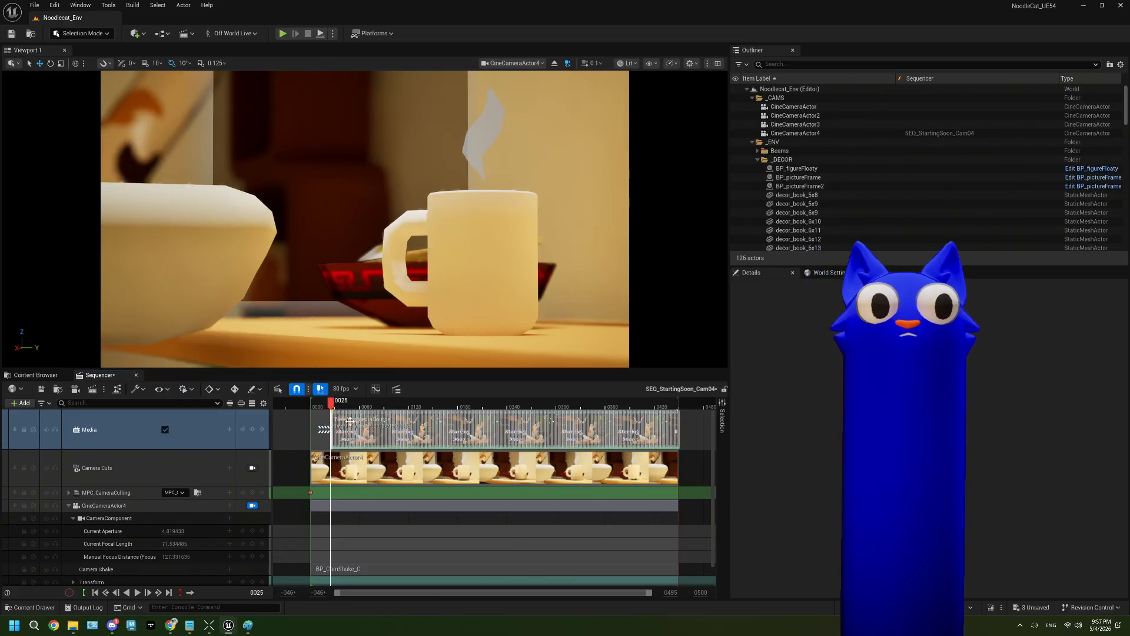
pyautogui.click(193, 432)
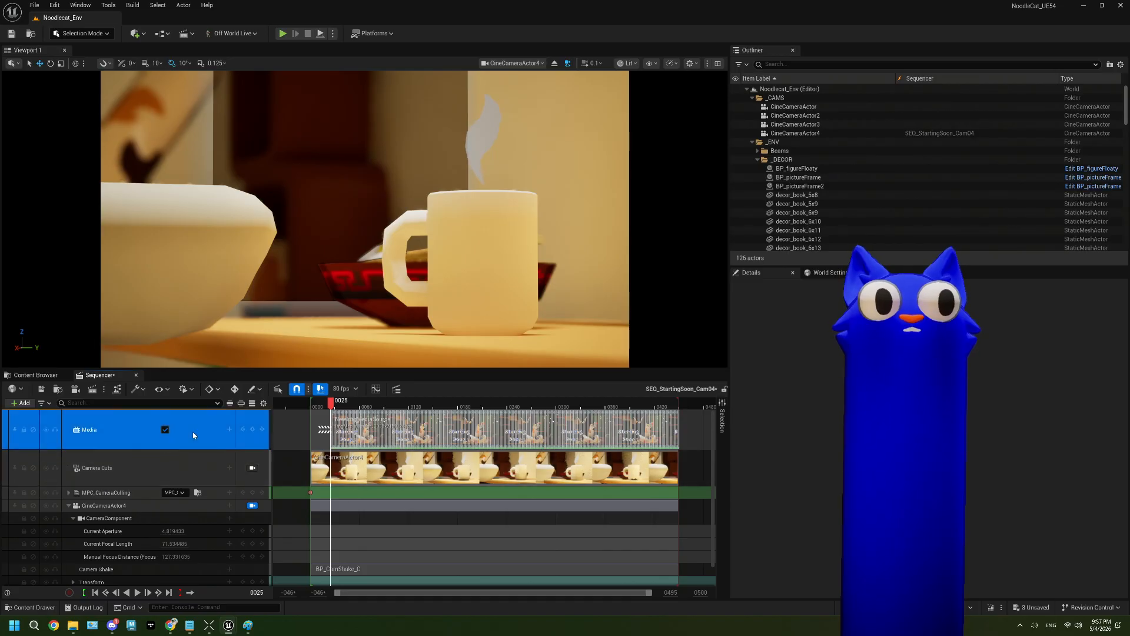
pyautogui.rightClick(192, 432)
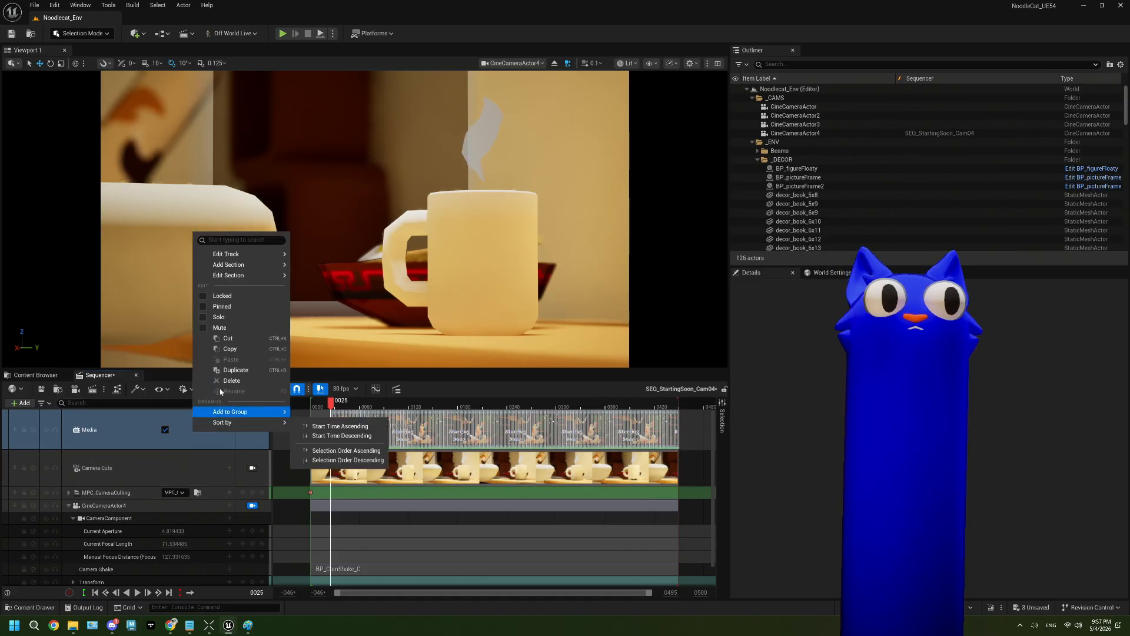
pyautogui.rightClick(192, 444)
pyautogui.click(192, 442)
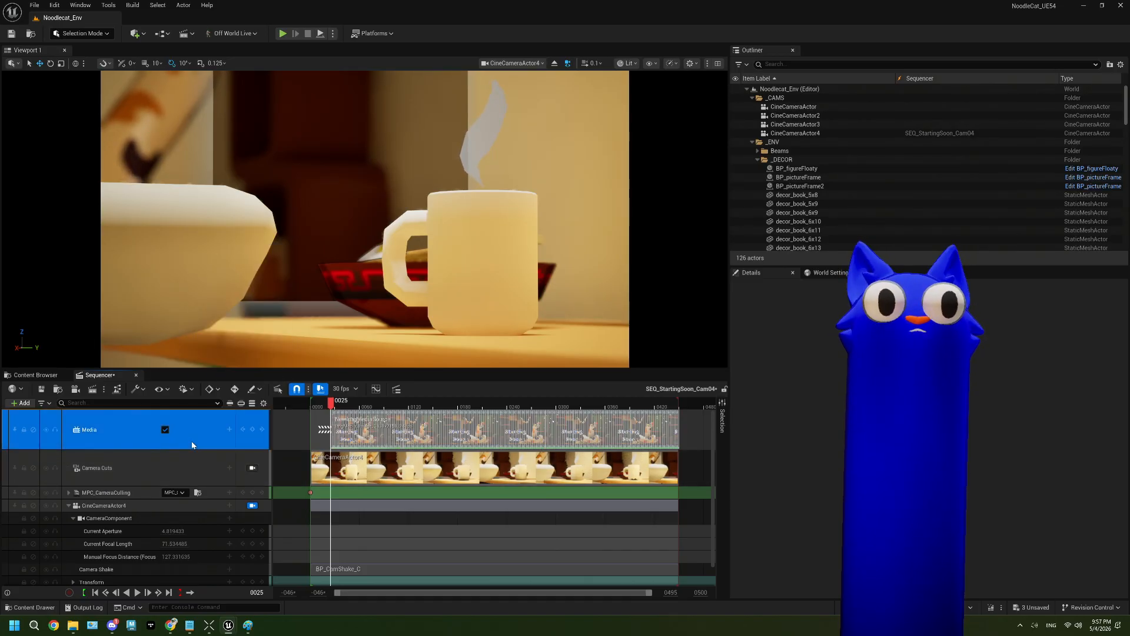
pyautogui.hotkey('ctrl', 'z')
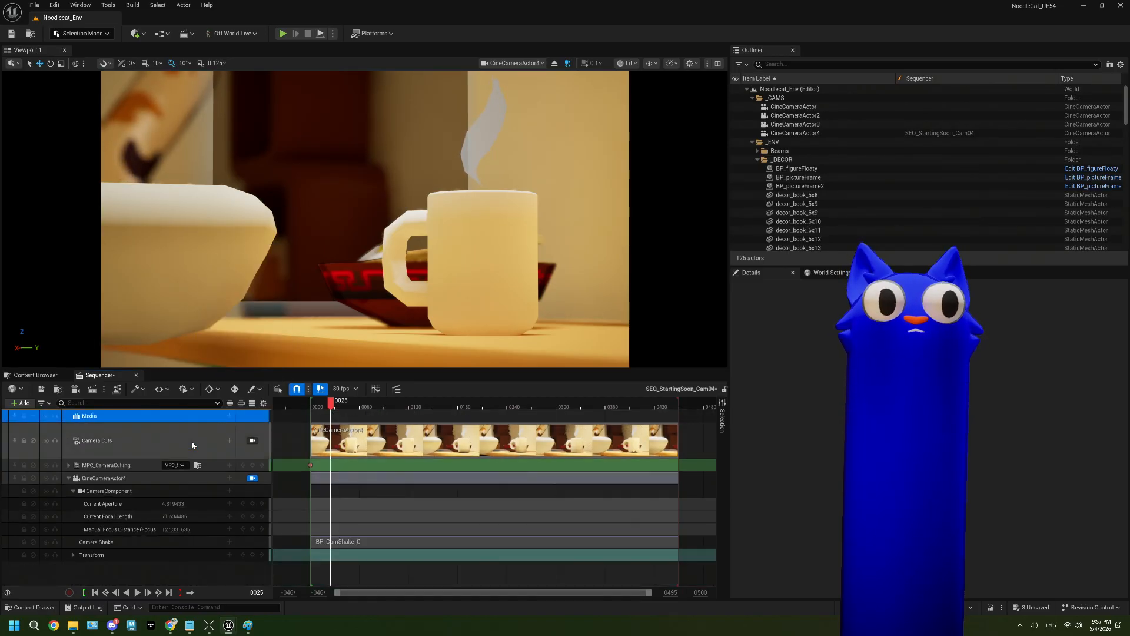
pyautogui.click(229, 416)
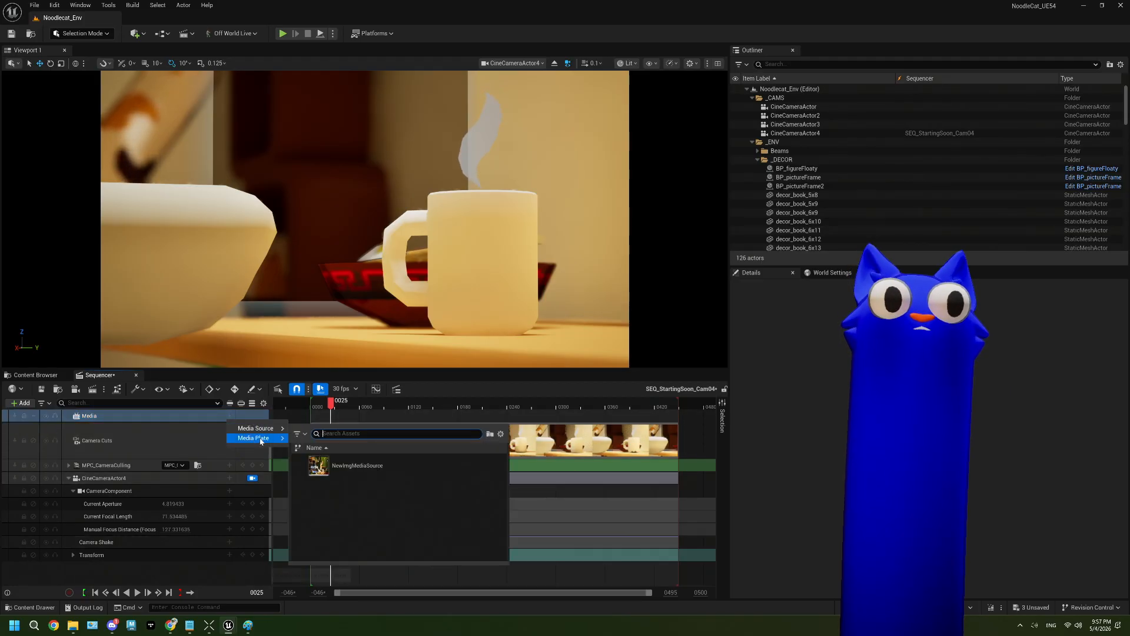
pyautogui.click(196, 416)
pyautogui.click(197, 416)
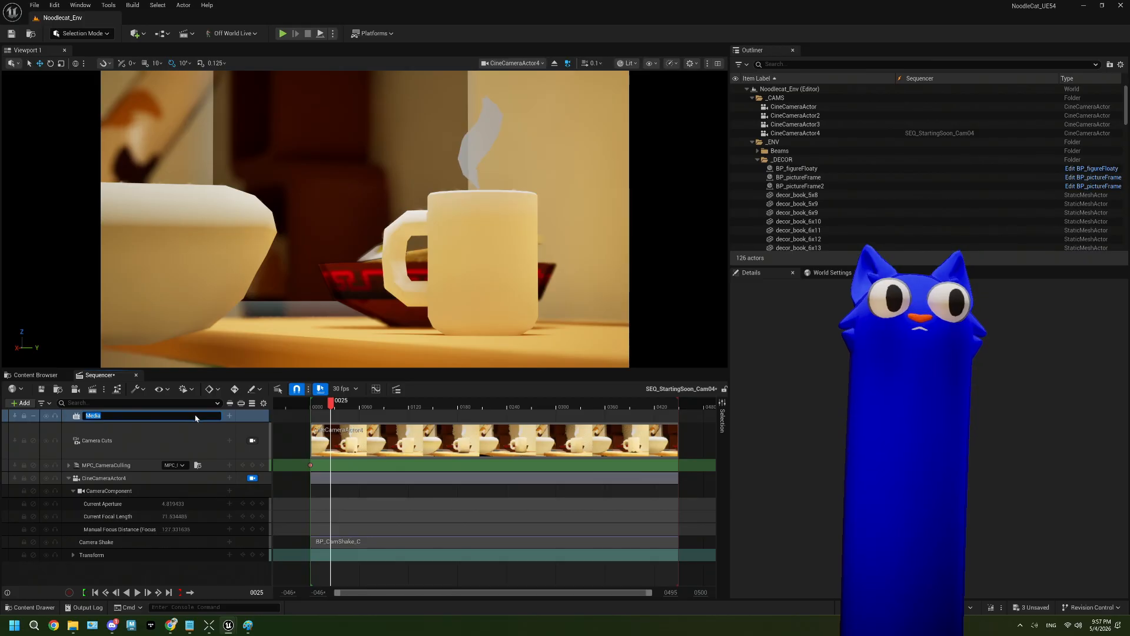
pyautogui.rightClick(141, 420)
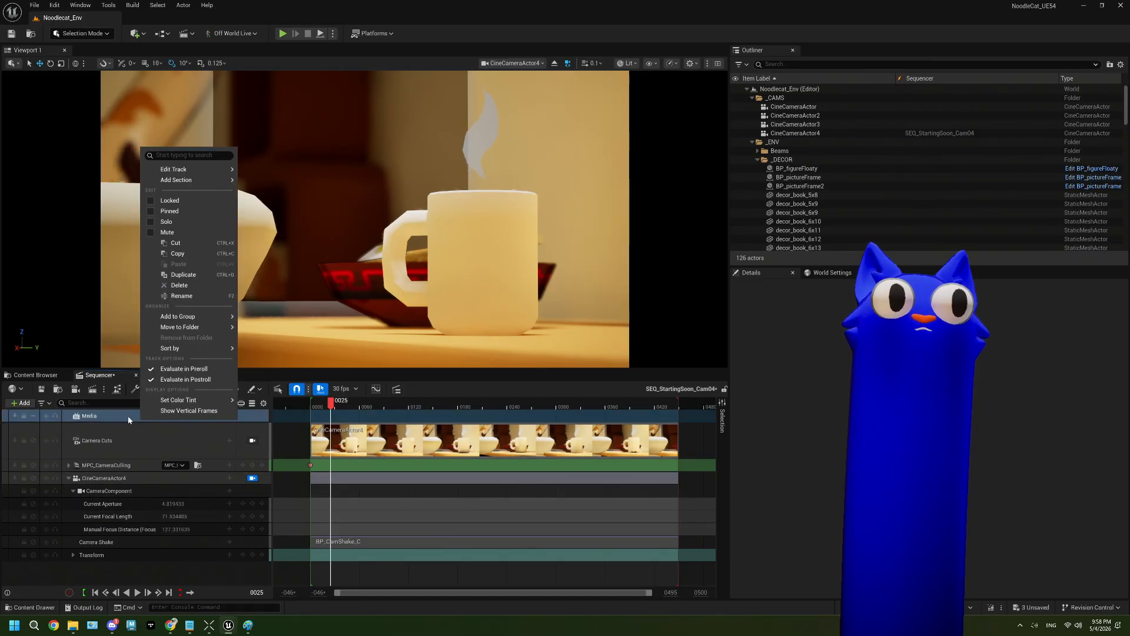
pyautogui.click(128, 415)
# Switch to Chrome and read the remaining steps of Epic's Play an Image Sequence documentation, returning to the Unreal level editor
pyautogui.click(170, 625)
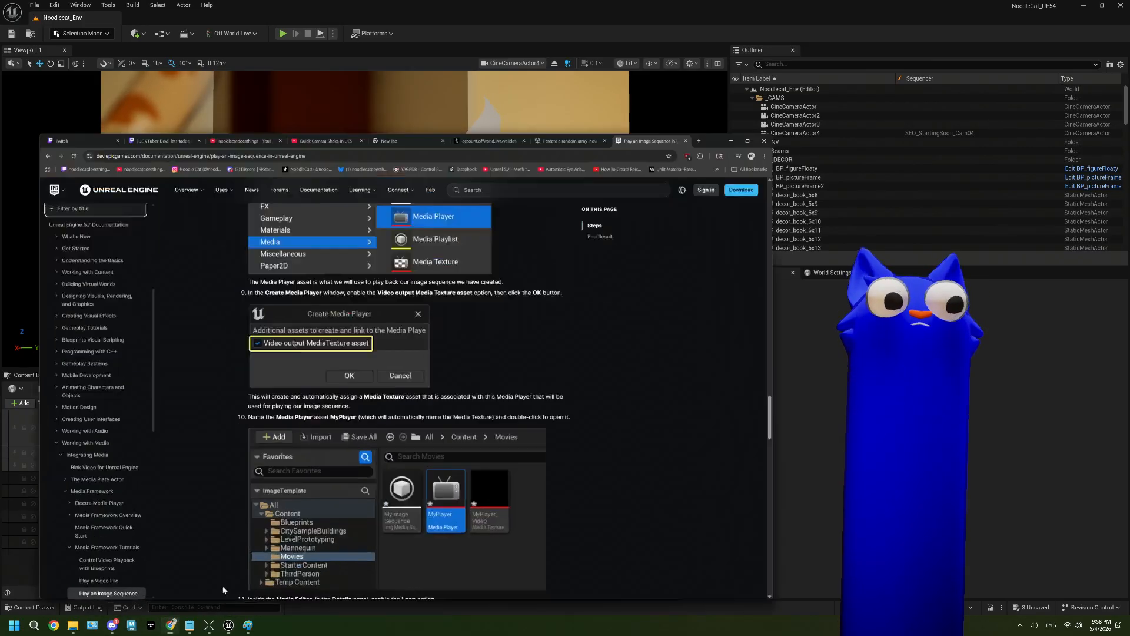
pyautogui.scroll(-6, 482, 423)
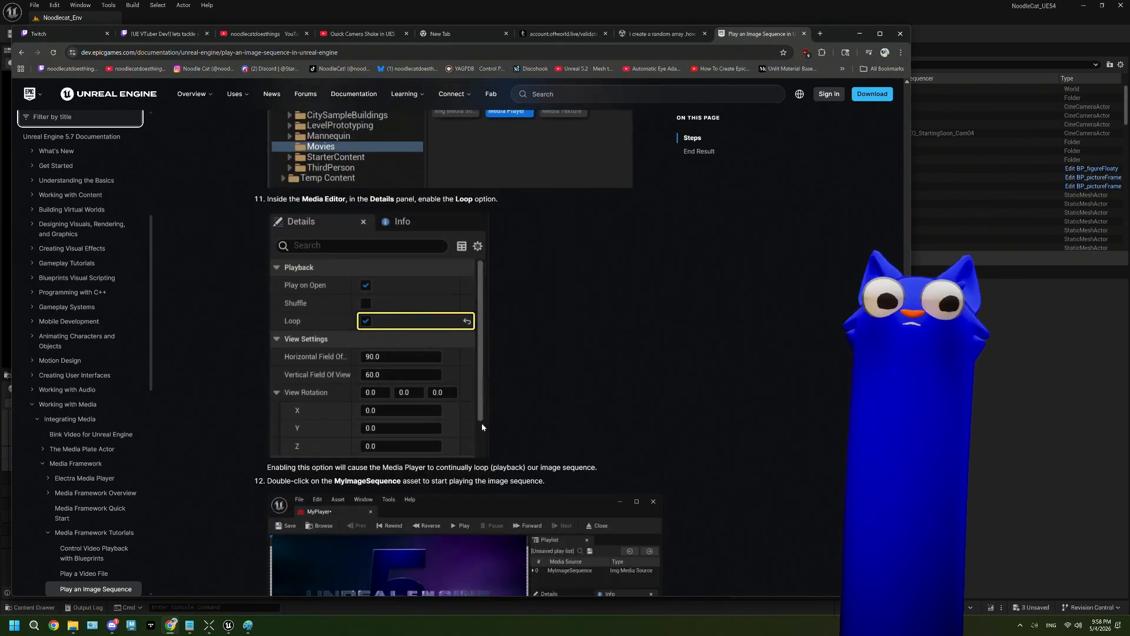
pyautogui.scroll(-4, 482, 424)
pyautogui.scroll(-4, 482, 426)
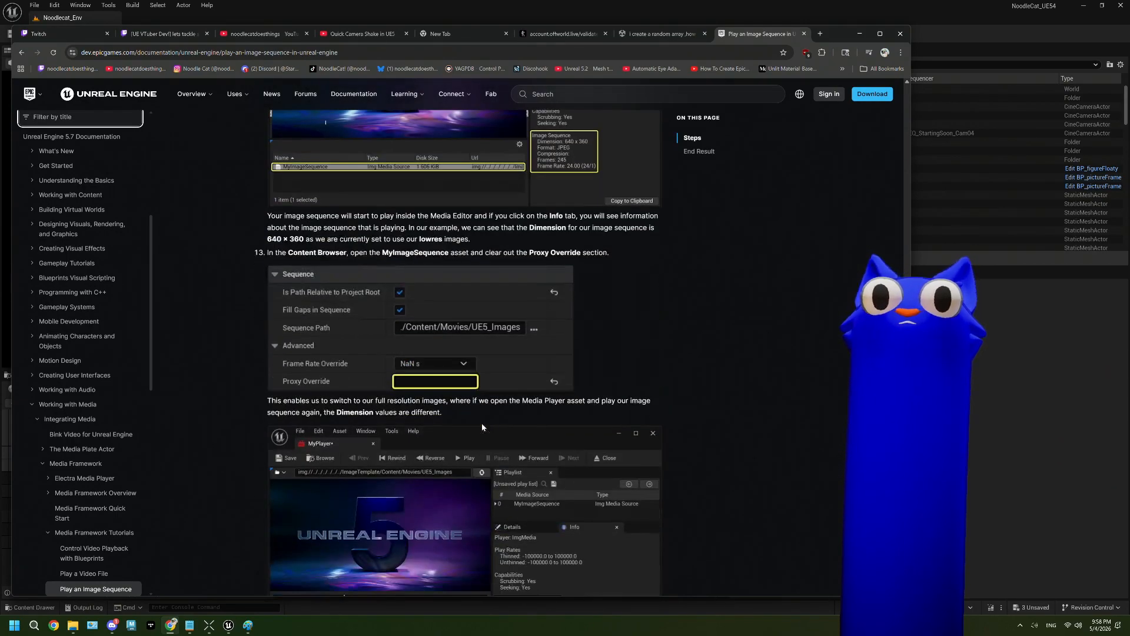
pyautogui.scroll(-9, 482, 427)
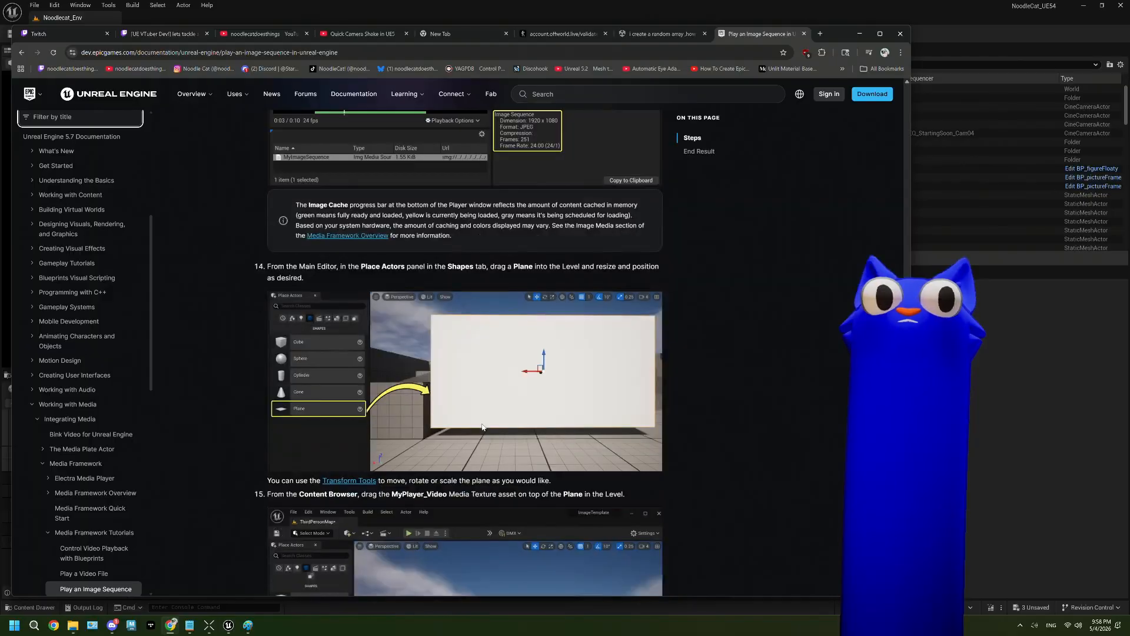
pyautogui.scroll(-4, 482, 427)
pyautogui.scroll(-9, 481, 423)
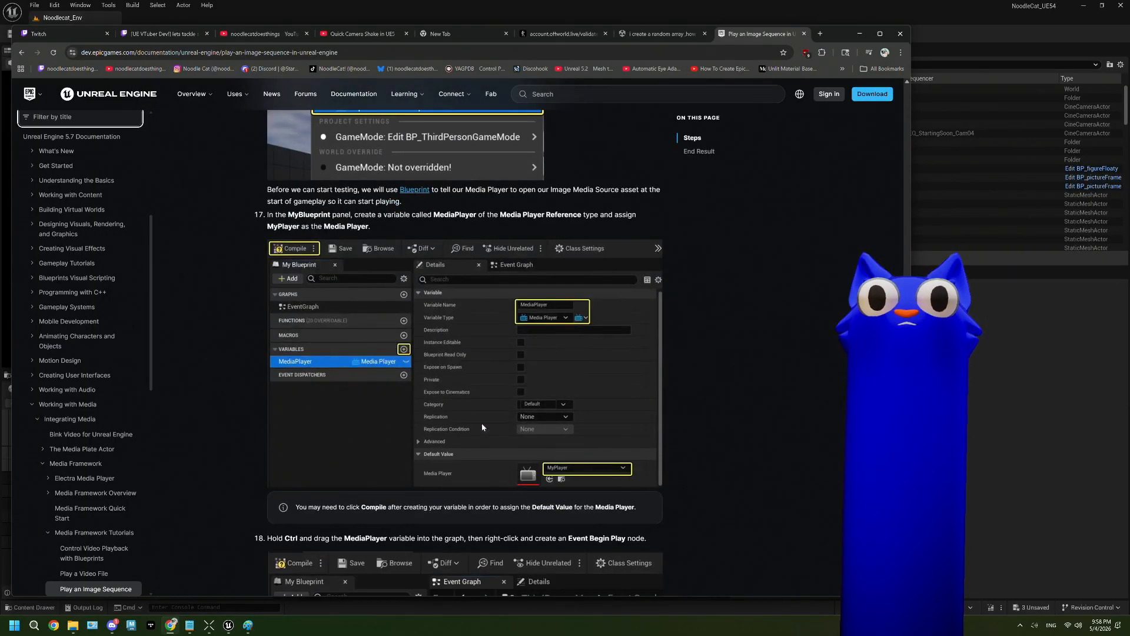
pyautogui.scroll(-11, 482, 423)
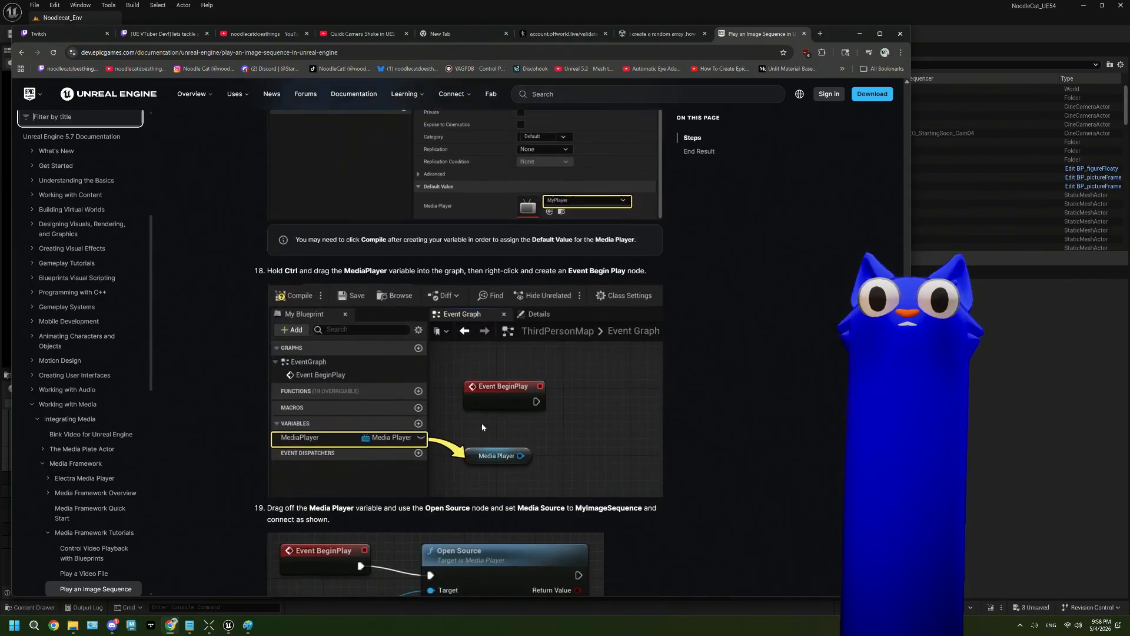
pyautogui.scroll(-2, 482, 427)
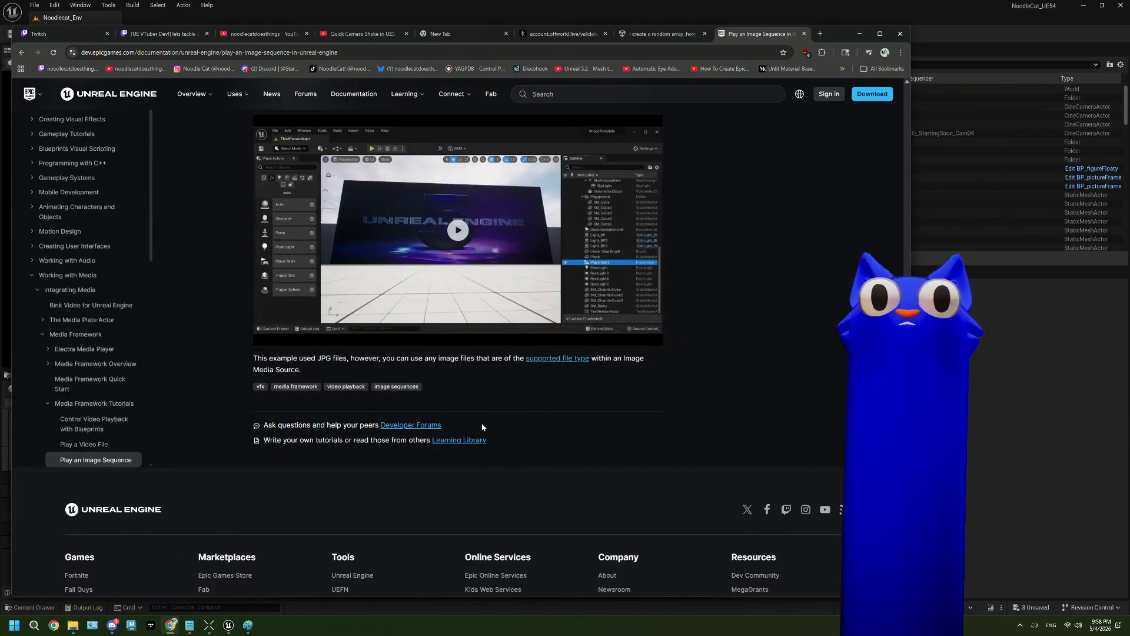
pyautogui.scroll(5, 481, 427)
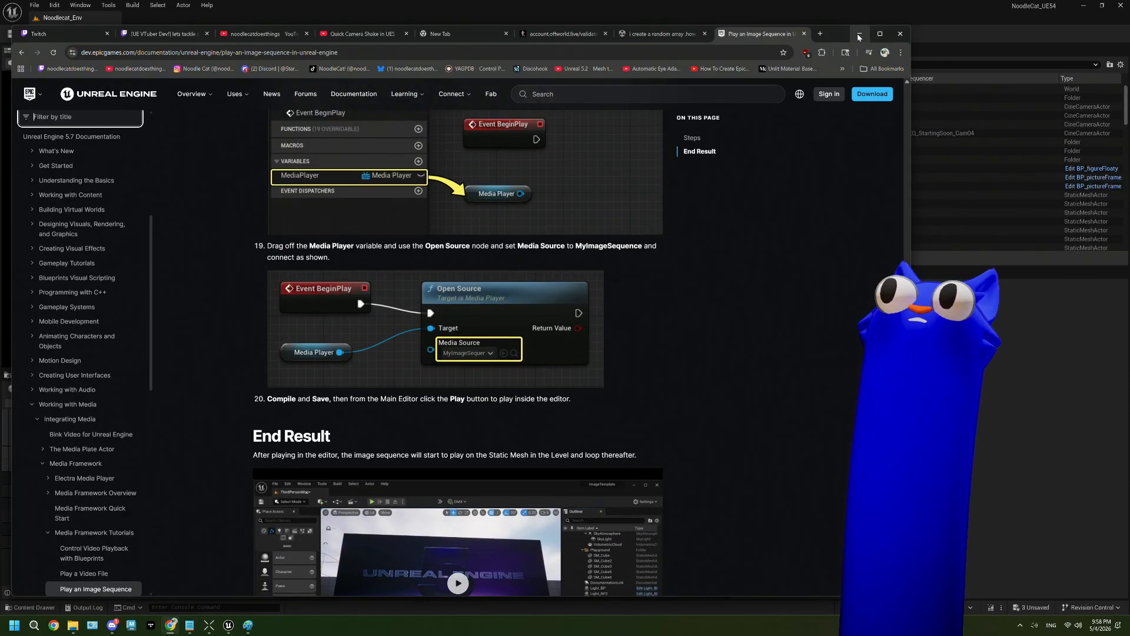
pyautogui.click(859, 35)
# Add a new Media track to SEQ_StartingSoon_Cam04 with NewImgMediaSource as its media source
pyautogui.rightClick(156, 568)
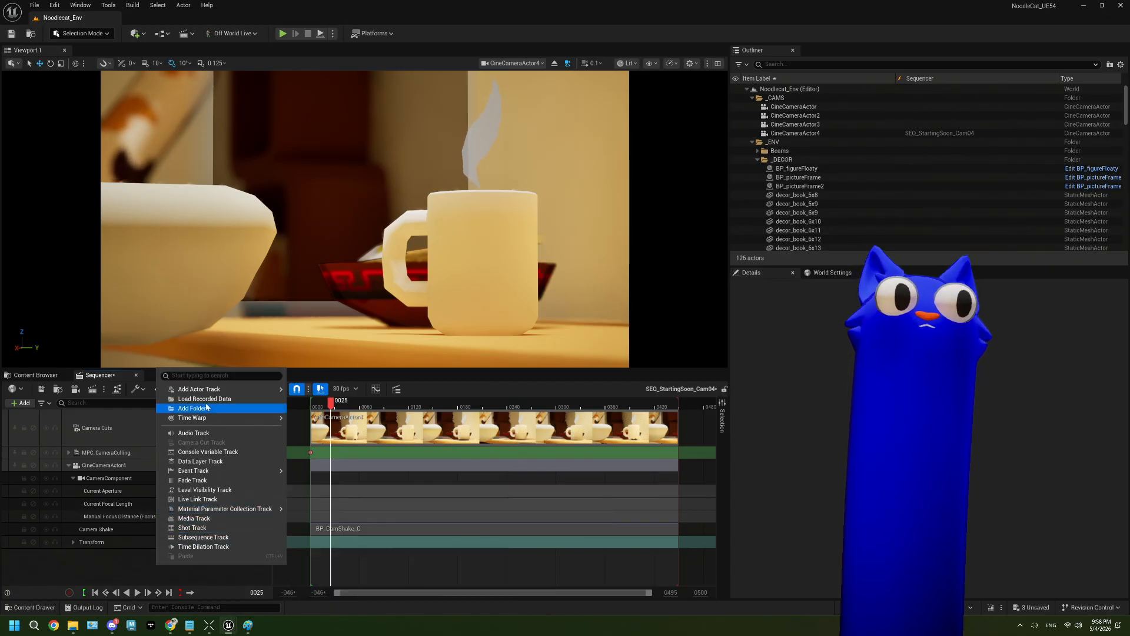
pyautogui.click(200, 376)
pyautogui.write('media')
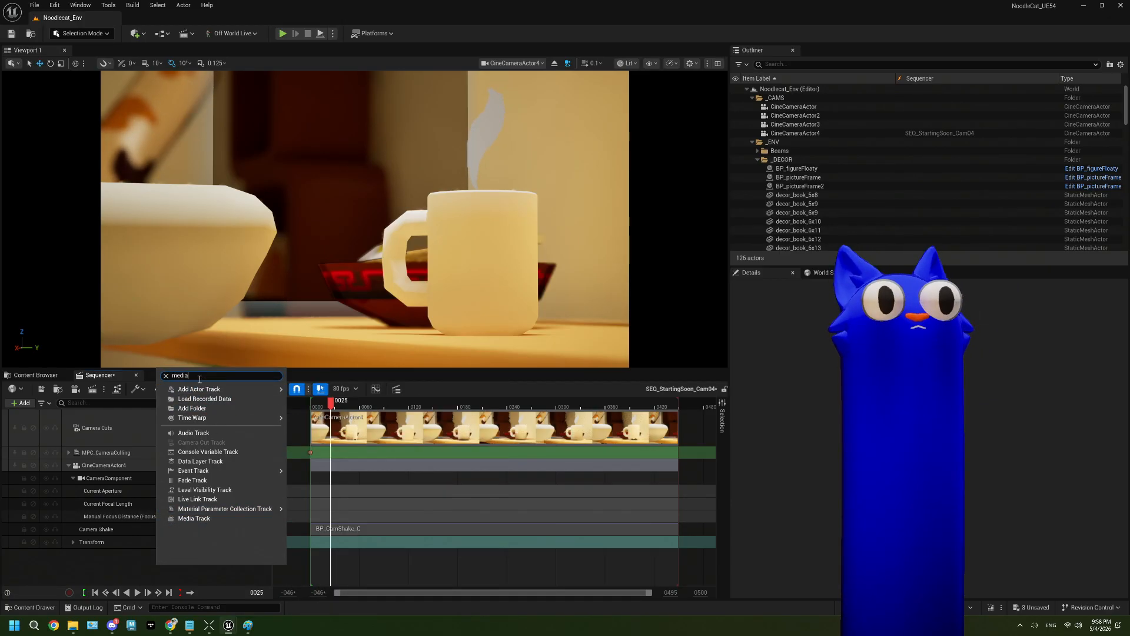
pyautogui.click(194, 387)
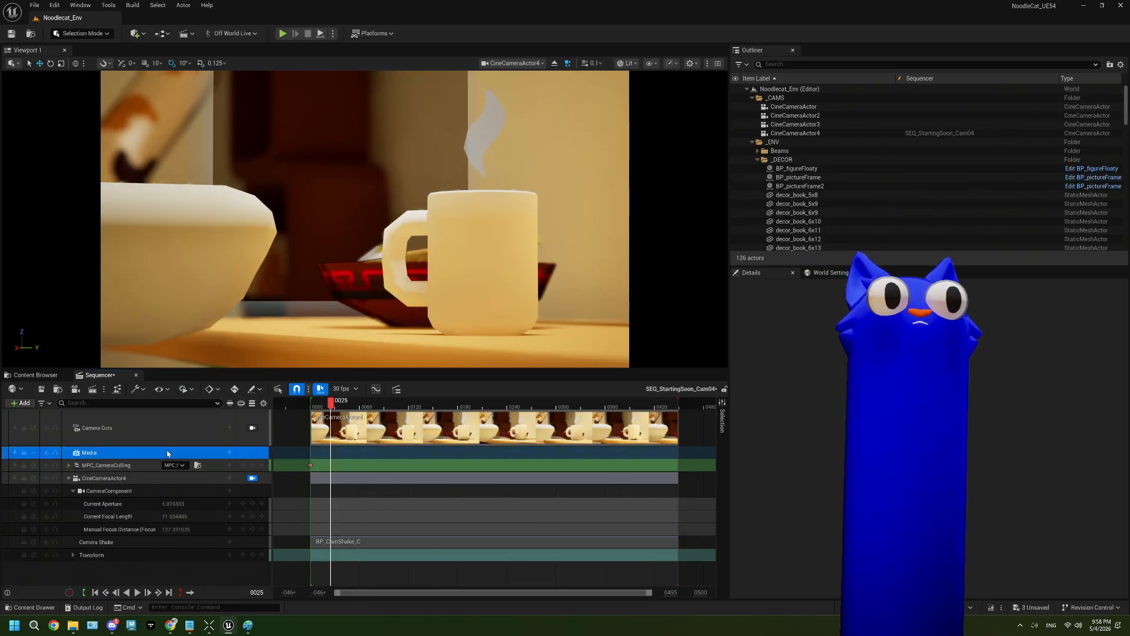
pyautogui.click(230, 452)
pyautogui.moveTo(254, 465)
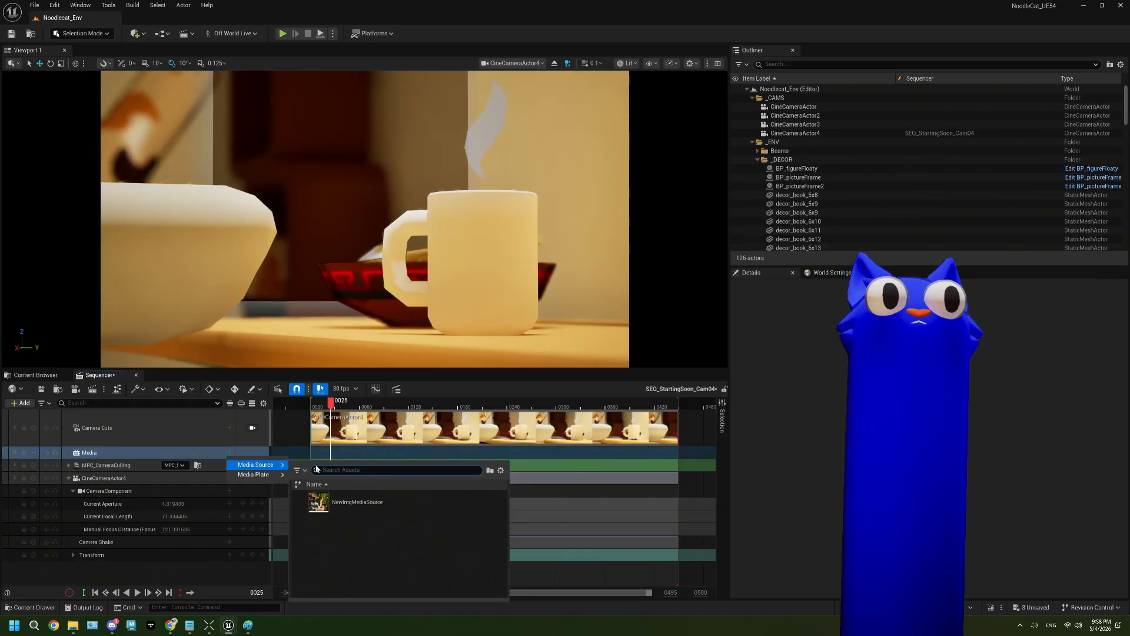
pyautogui.click(341, 500)
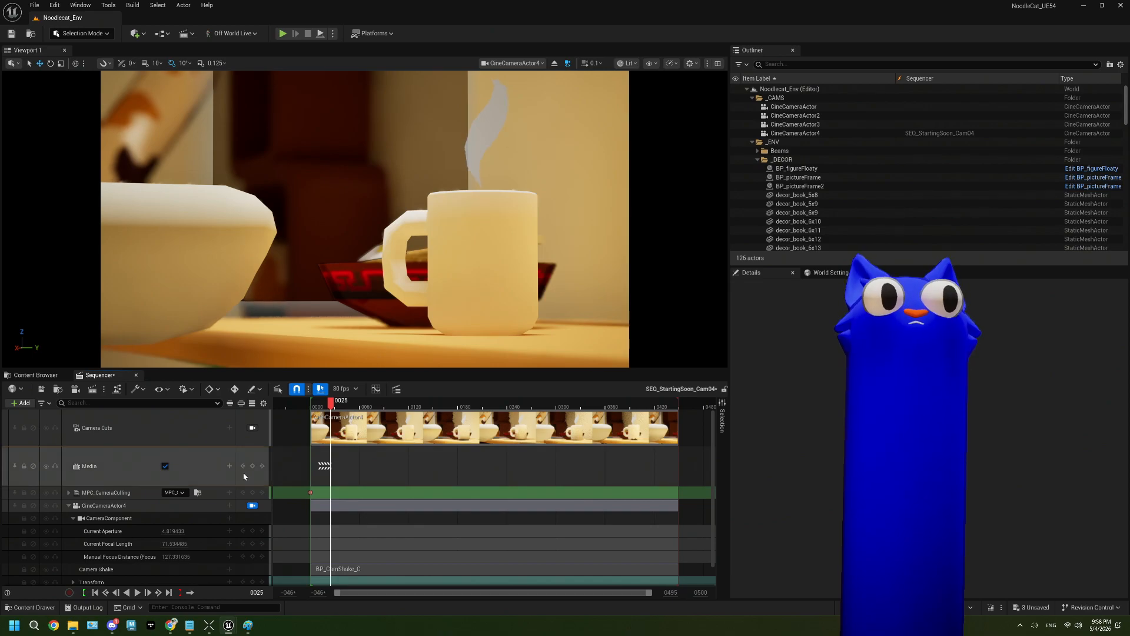
# Stretch the NewImgMediaSource clip on the Media track so it ends at frame 0308
pyautogui.click(230, 468)
pyautogui.moveTo(253, 477)
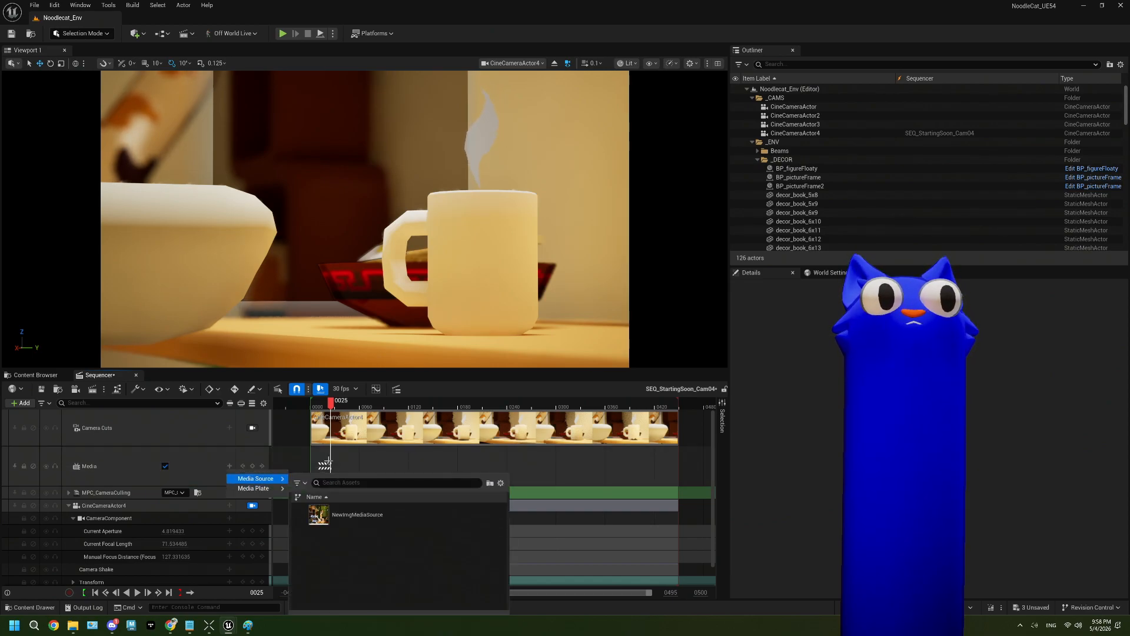
pyautogui.click(330, 513)
pyautogui.moveTo(331, 461); pyautogui.dragTo(559, 465)
# Set the clip's Media Texture to the NewMediaPlayer video texture and move the Media track above Camera Cuts
pyautogui.rightClick(459, 465)
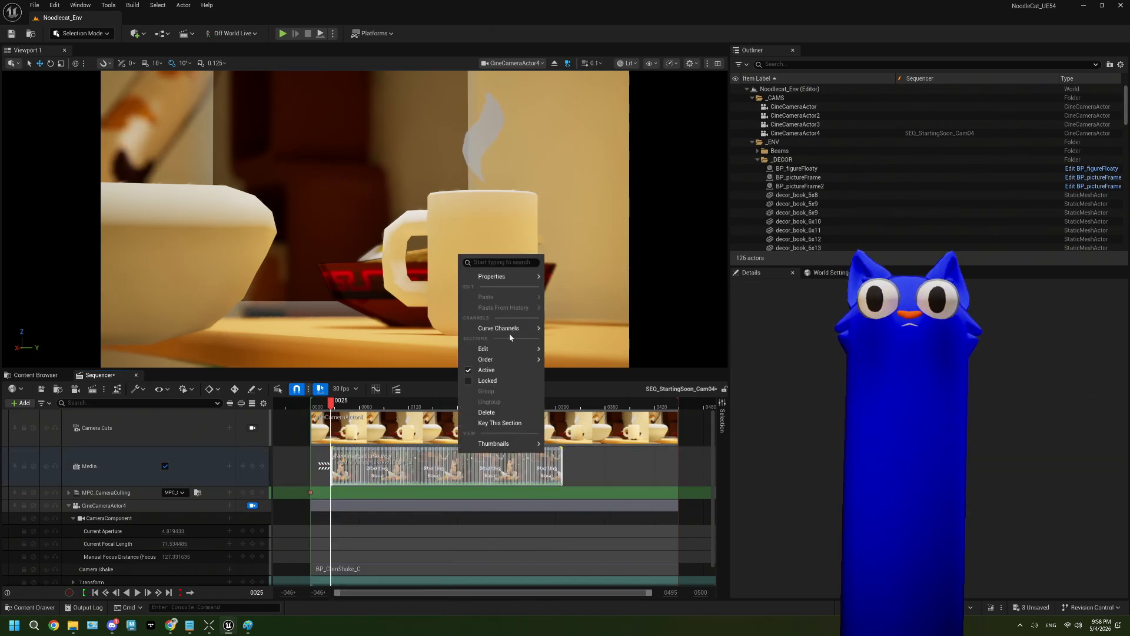
pyautogui.moveTo(526, 278)
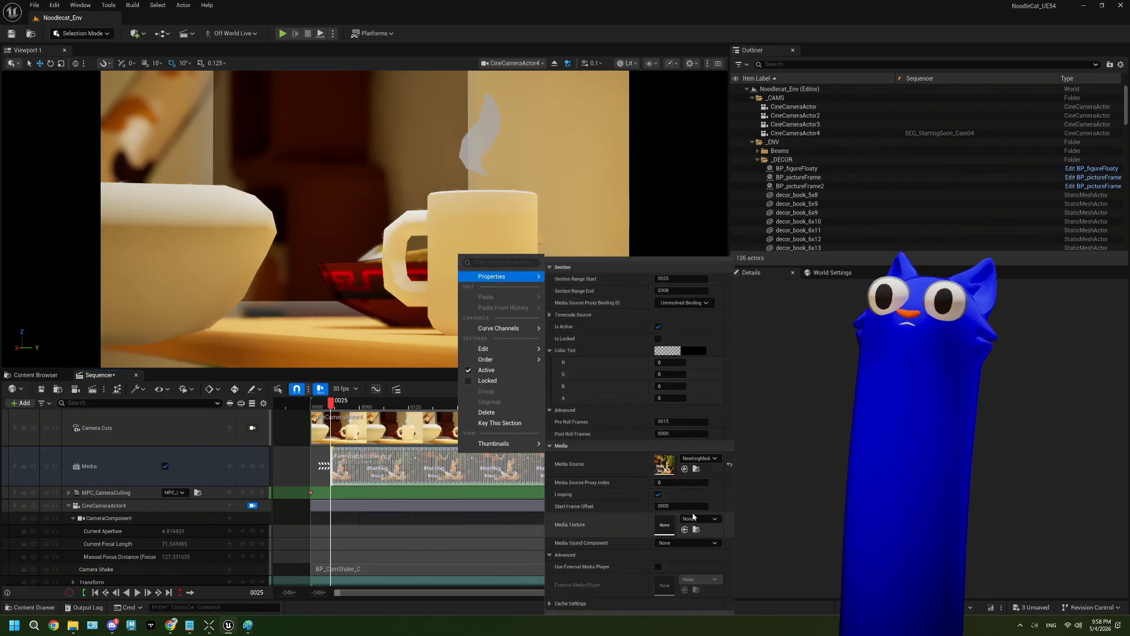
pyautogui.click(693, 518)
pyautogui.click(762, 458)
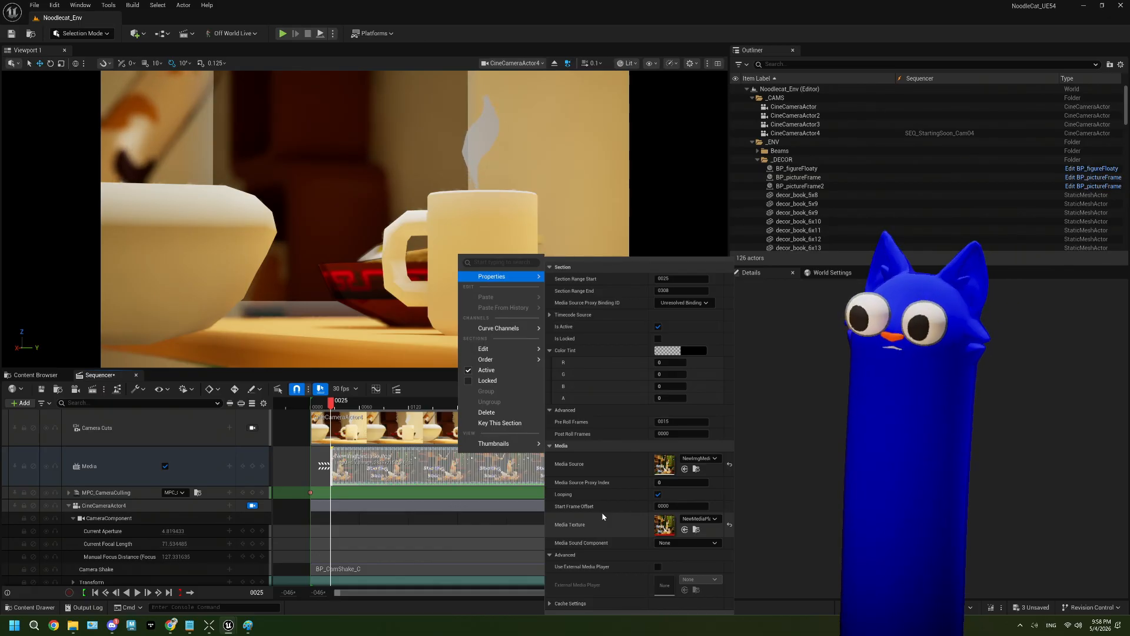
pyautogui.click(146, 465)
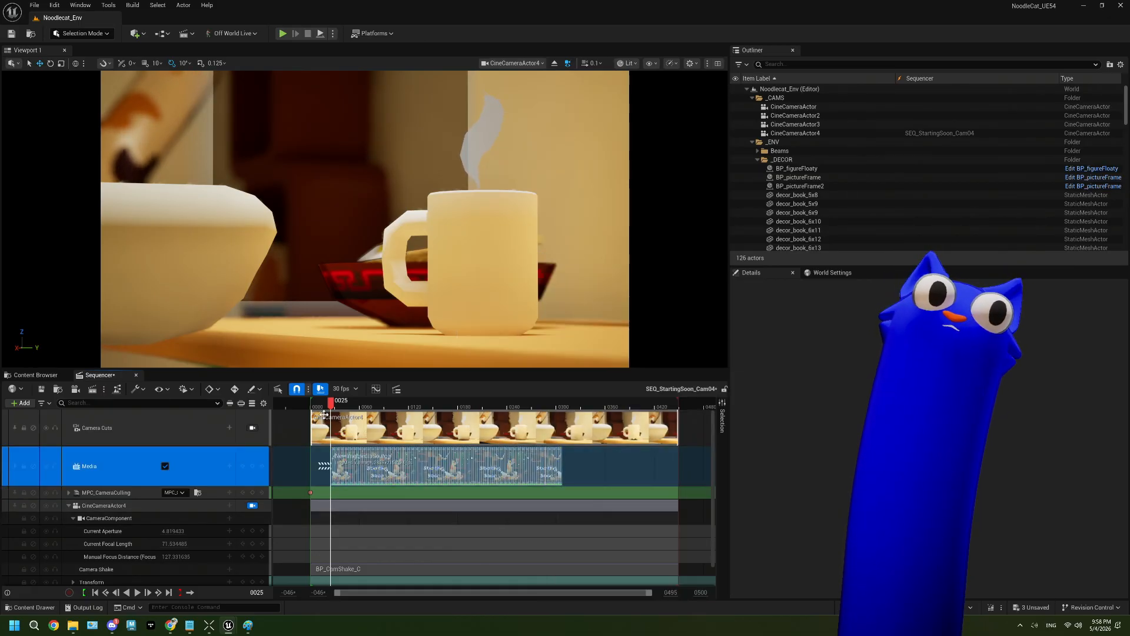
pyautogui.moveTo(111, 464); pyautogui.dragTo(139, 419)
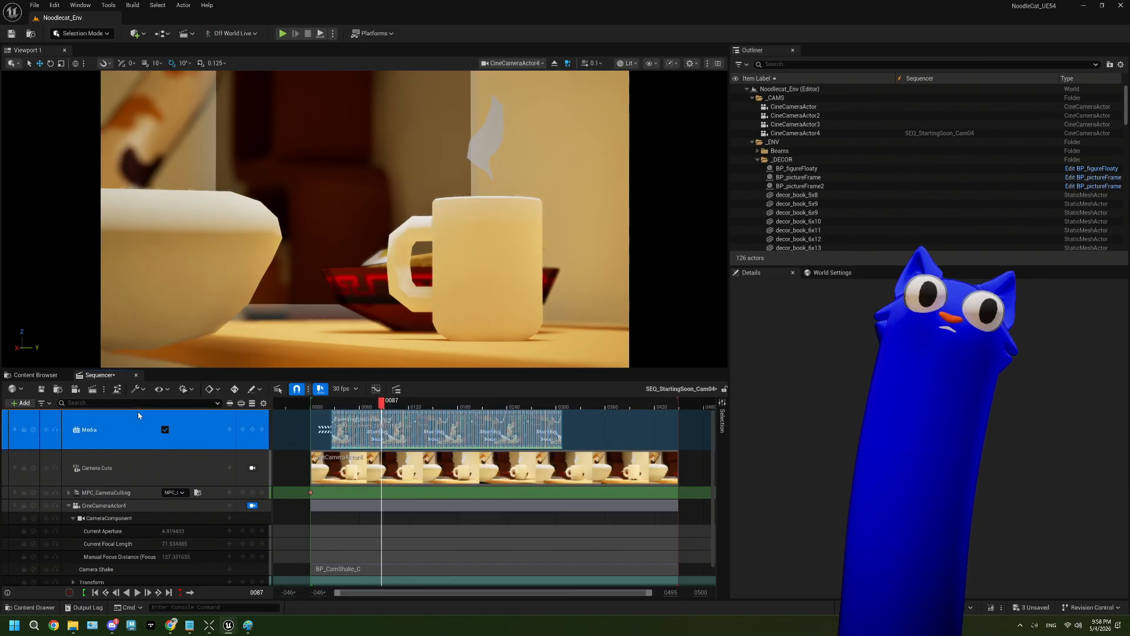
# Delete the media clip and the Media track from SEQ_StartingSoon_Cam04
pyautogui.rightClick(402, 420)
pyautogui.moveTo(472, 316)
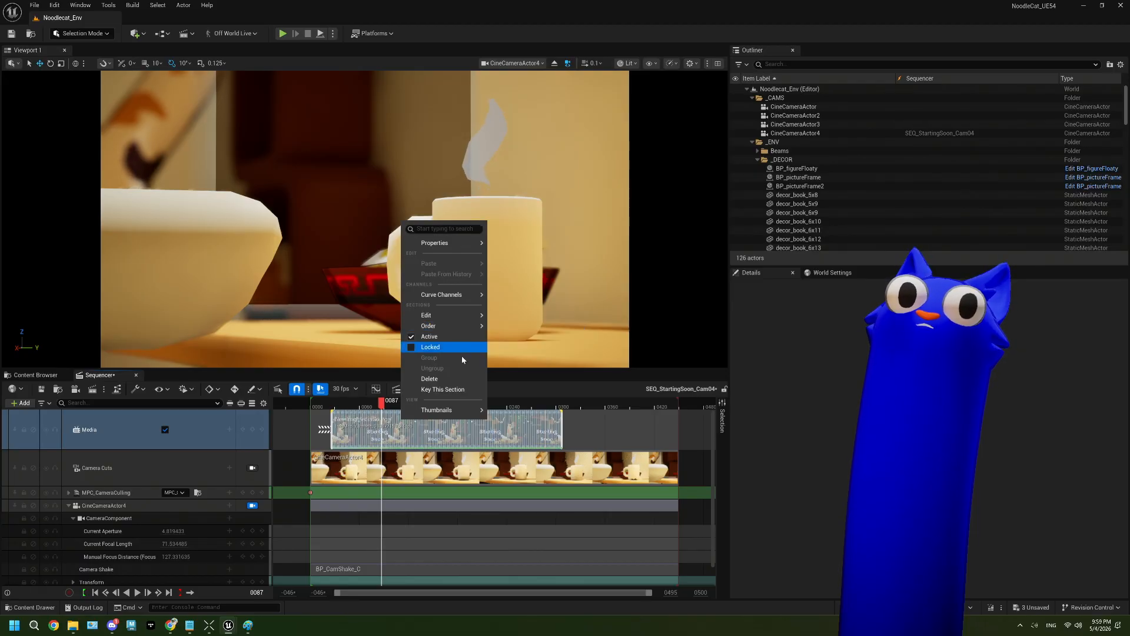
pyautogui.click(444, 379)
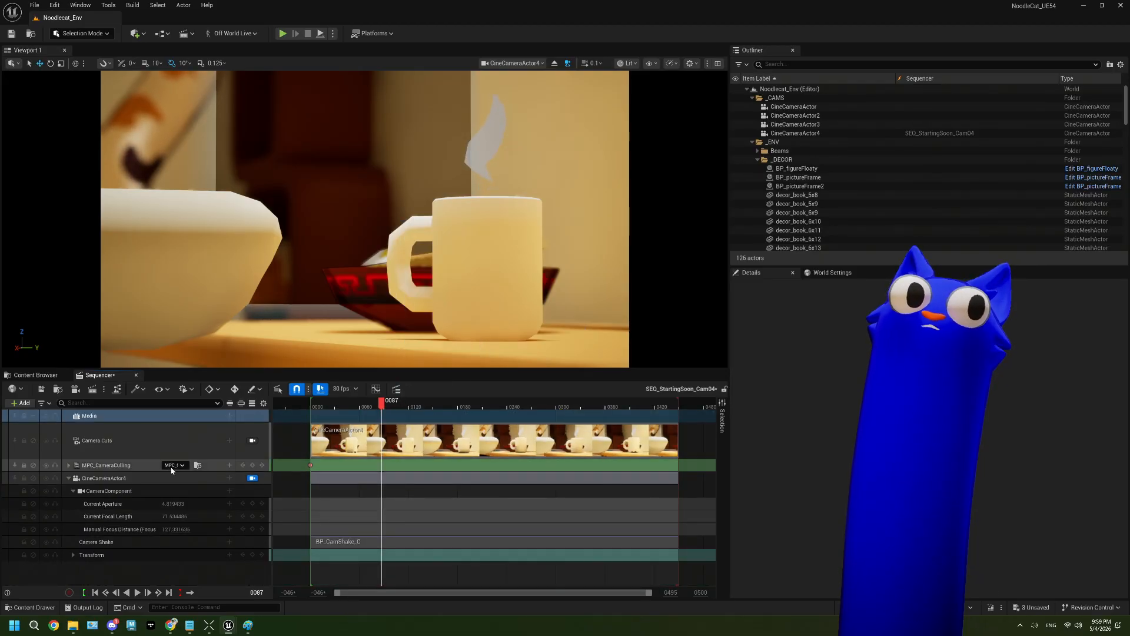
pyautogui.click(184, 416)
pyautogui.press('Delete')
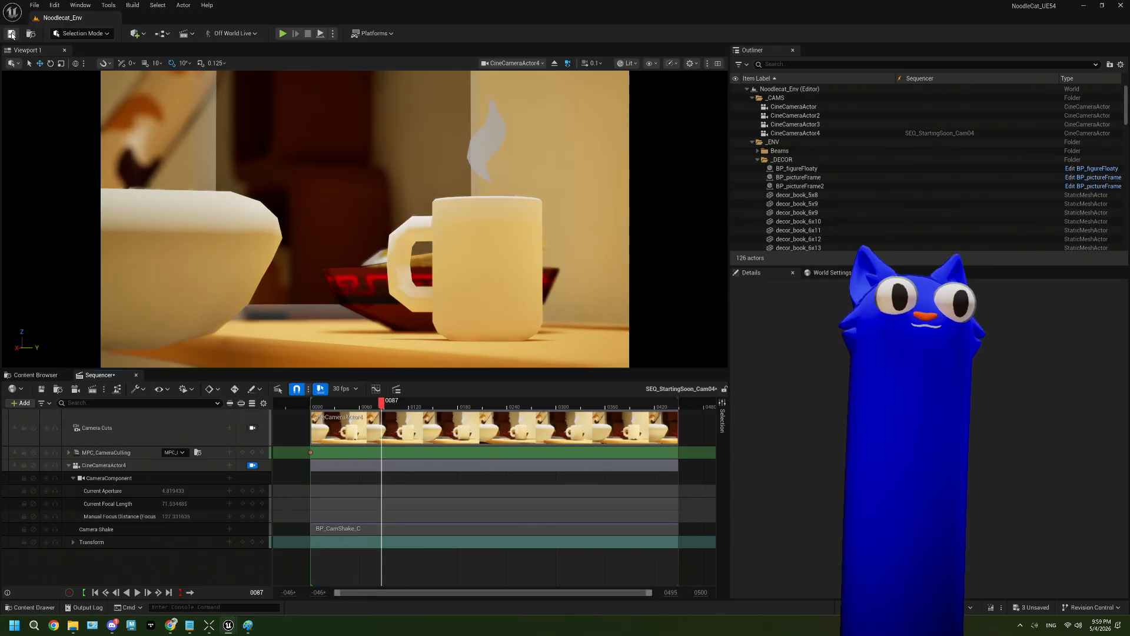
# Save SEQ_StartingSoon_Cam04 and close its Sequencer, returning to the StartingSoon folder in the Content Browser
pyautogui.click(41, 388)
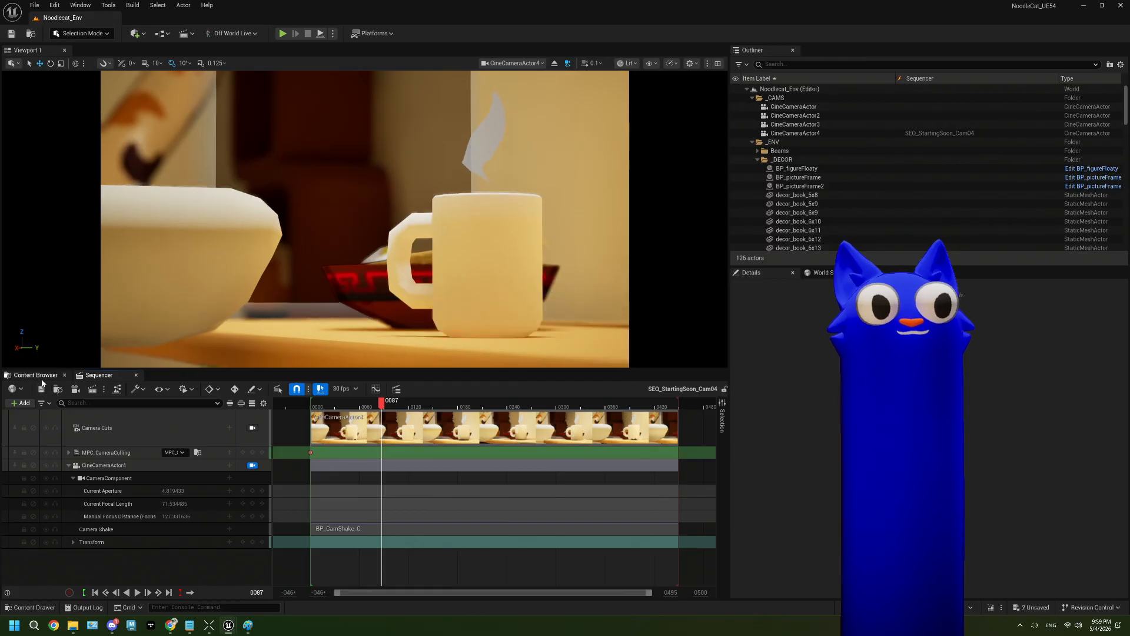
pyautogui.click(35, 375)
pyautogui.click(136, 376)
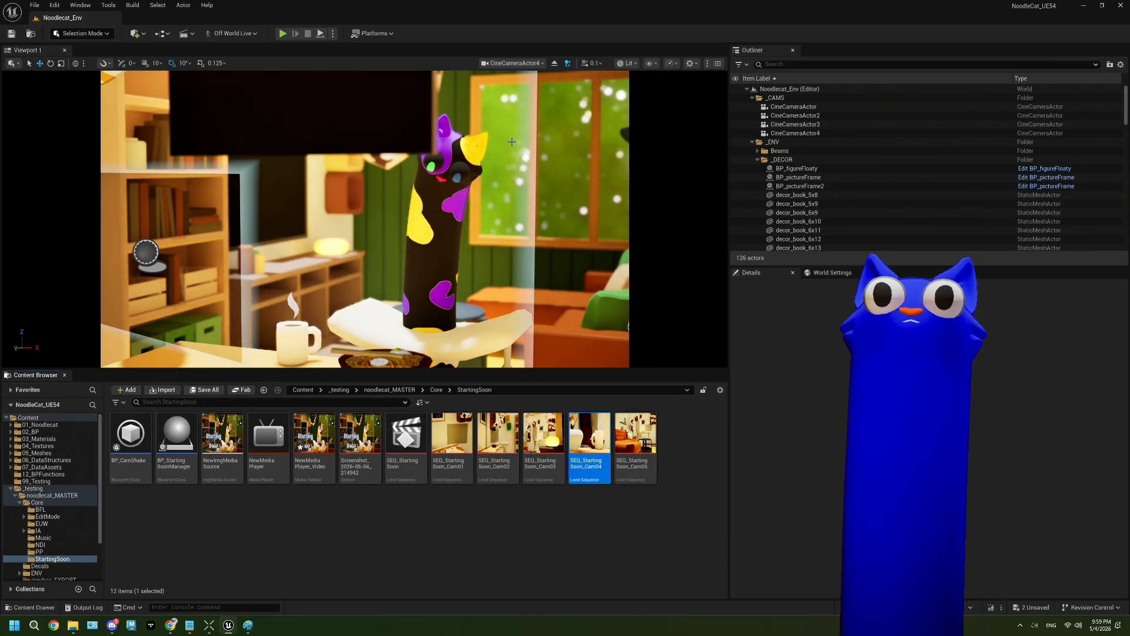
# Force delete the Screenshot_2026-05-04_214942 texture, NewMediaPlayer_Video, NewMediaPlayer and NewImgMediaSource assets from the StartingSoon folder
pyautogui.click(353, 450)
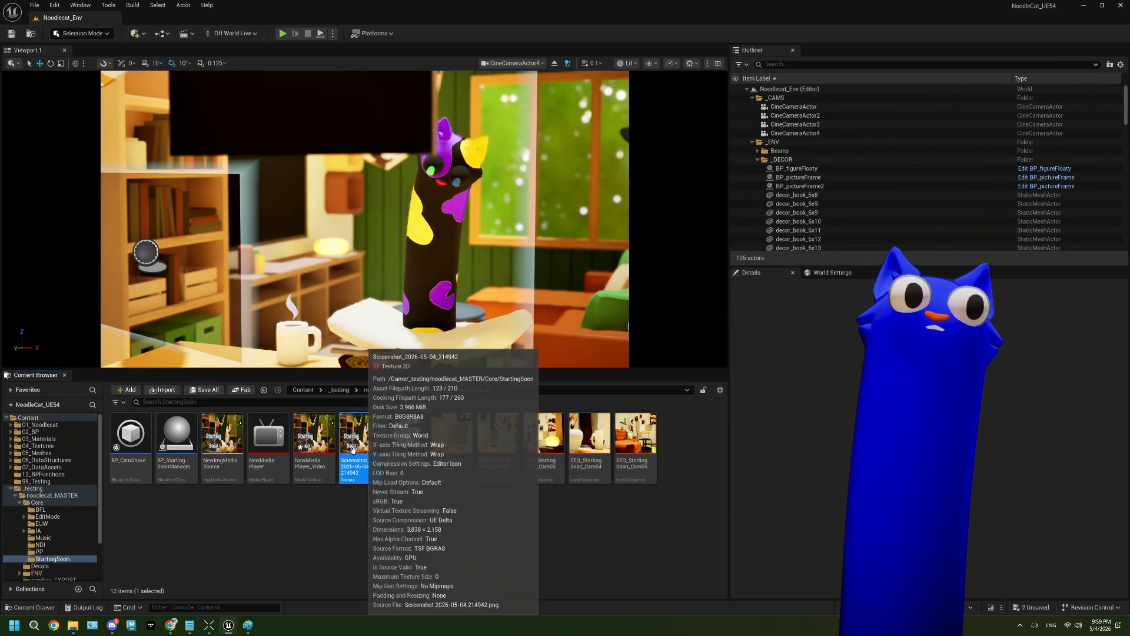
pyautogui.keyDown('ctrl'); pyautogui.click(314, 438); pyautogui.keyUp('ctrl')
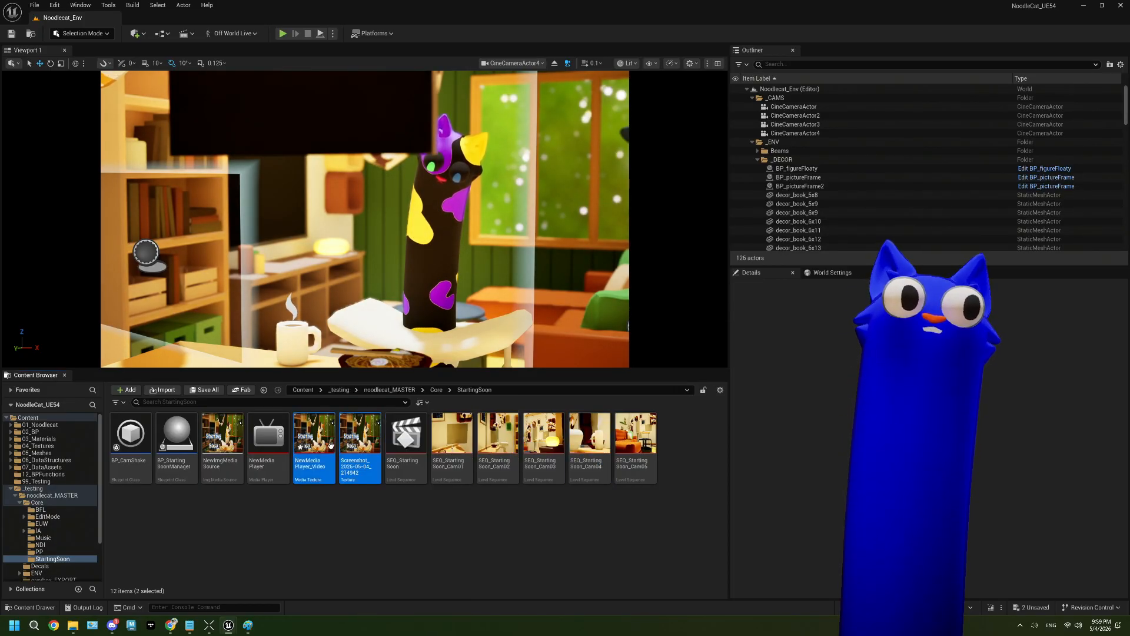
pyautogui.keyDown('ctrl'); pyautogui.click(281, 451); pyautogui.keyUp('ctrl')
pyautogui.keyDown('ctrl'); pyautogui.click(222, 439); pyautogui.keyUp('ctrl')
pyautogui.press('Delete')
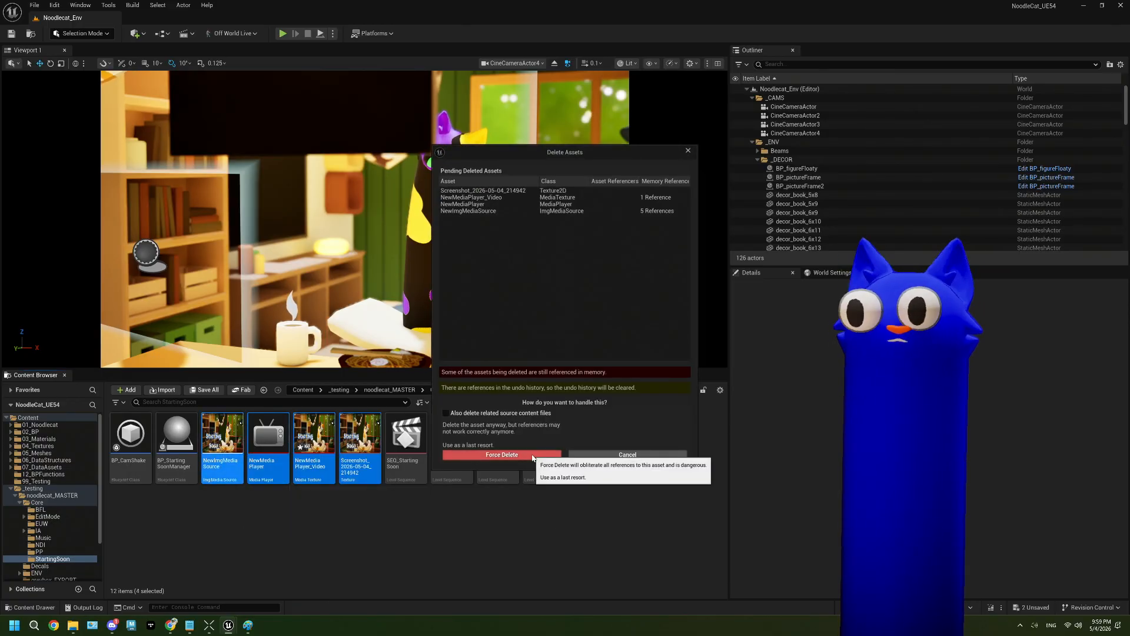
pyautogui.click(534, 456)
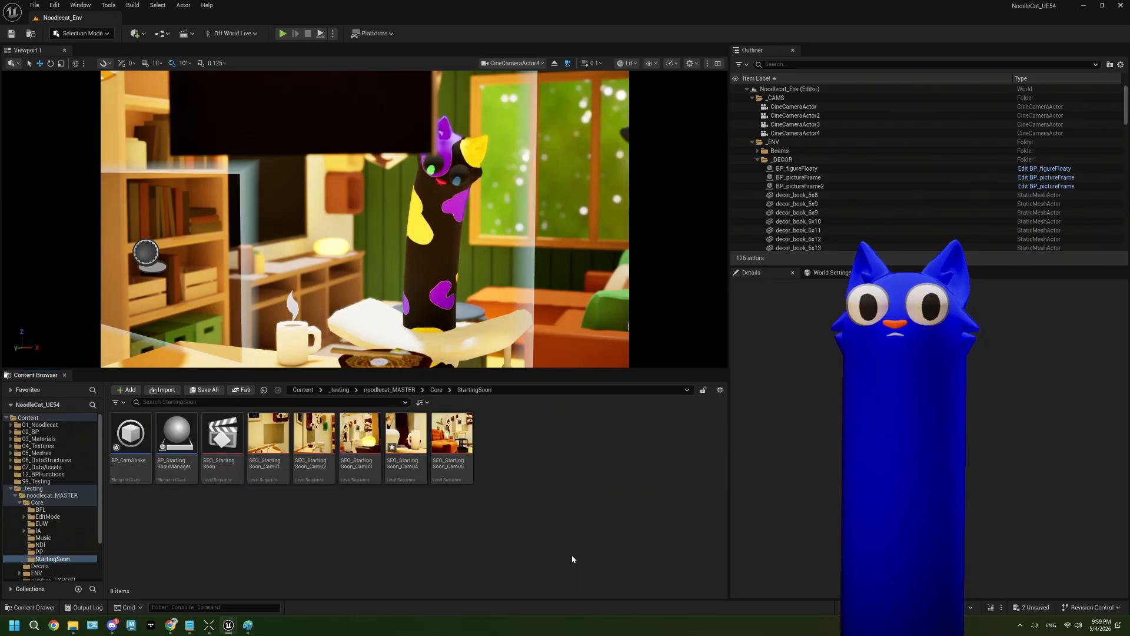
# Reopen SEQ_StartingSoon_Cam04 and scrub through its timeline to check the mug shot, then return to the StartingSoon folder
pyautogui.click(412, 462)
pyautogui.doubleClick(412, 462)
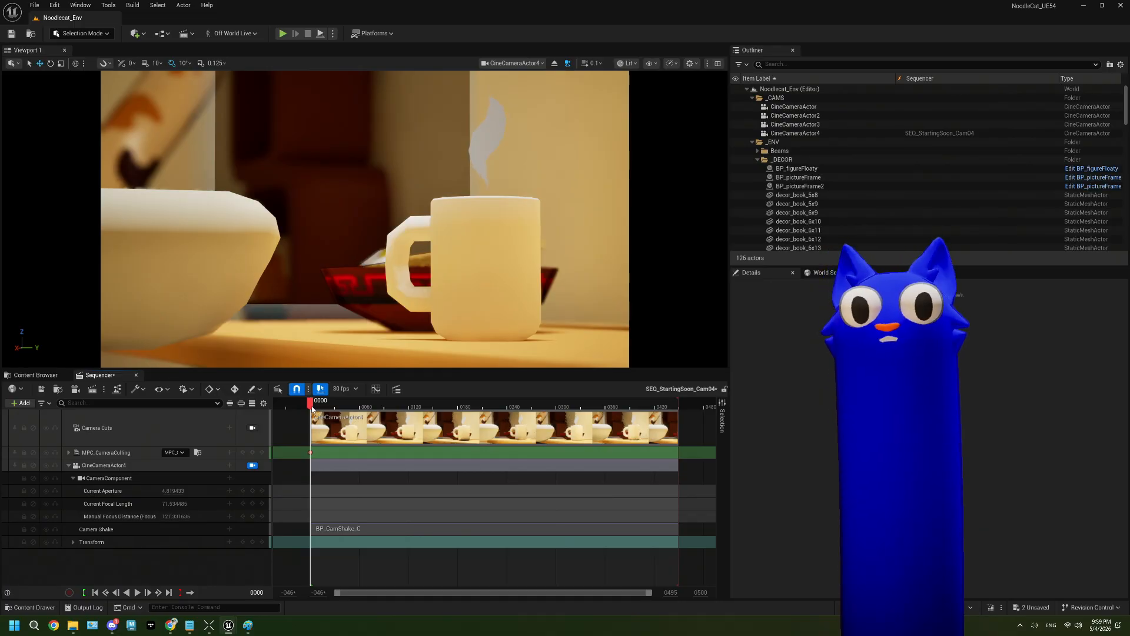
pyautogui.moveTo(311, 408); pyautogui.dragTo(590, 391)
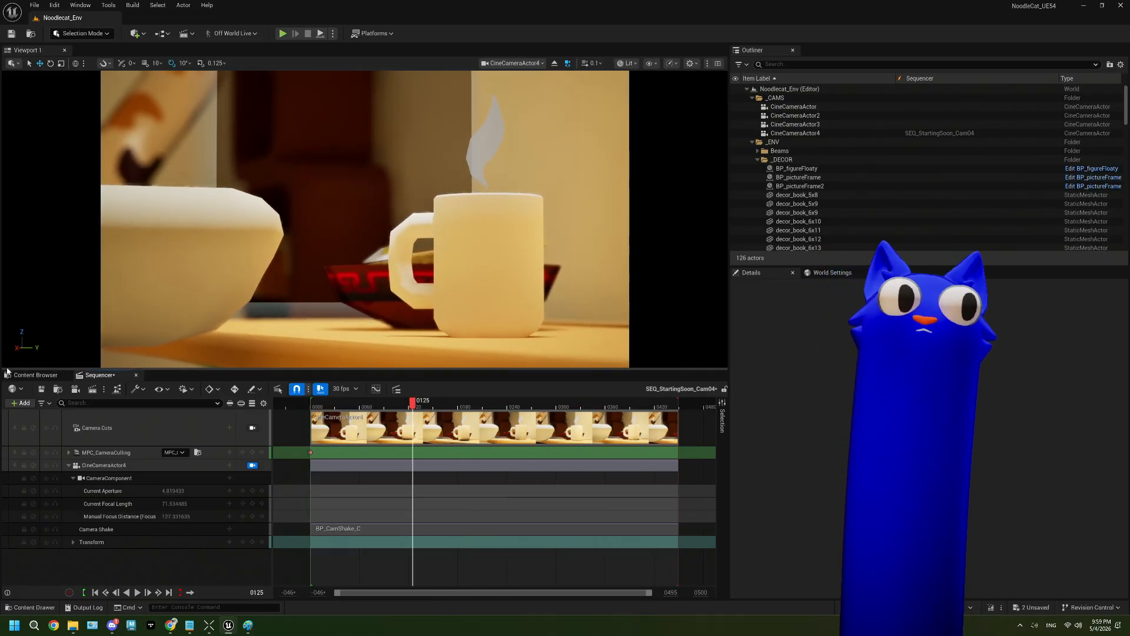
pyautogui.click(36, 375)
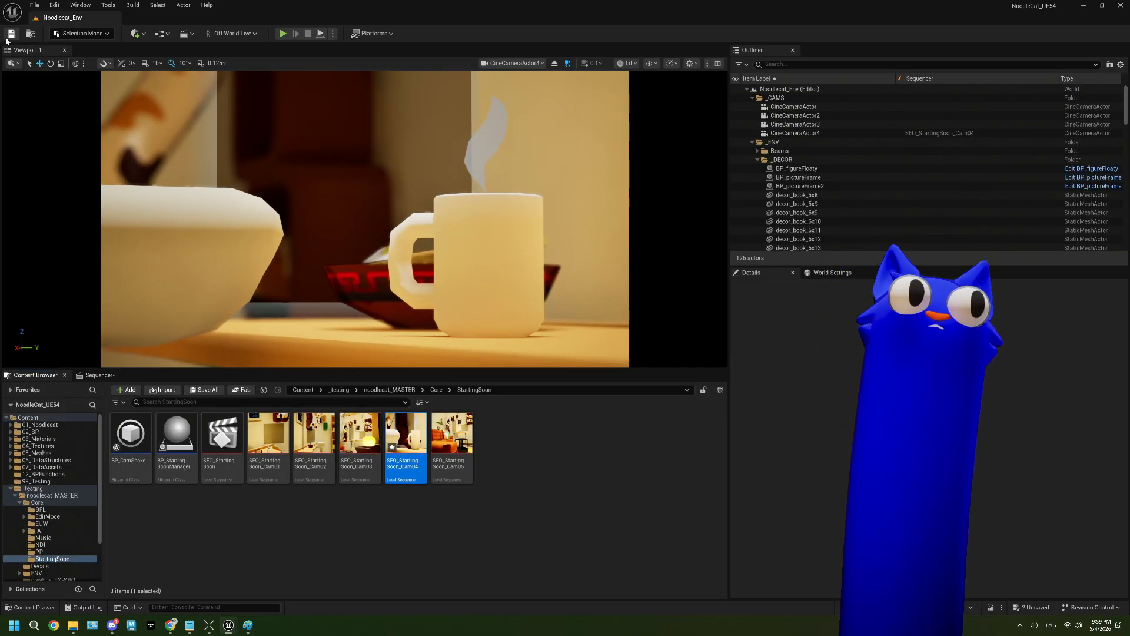
# Save all unsaved assets in the project and dismiss the Message Log
pyautogui.click(521, 499)
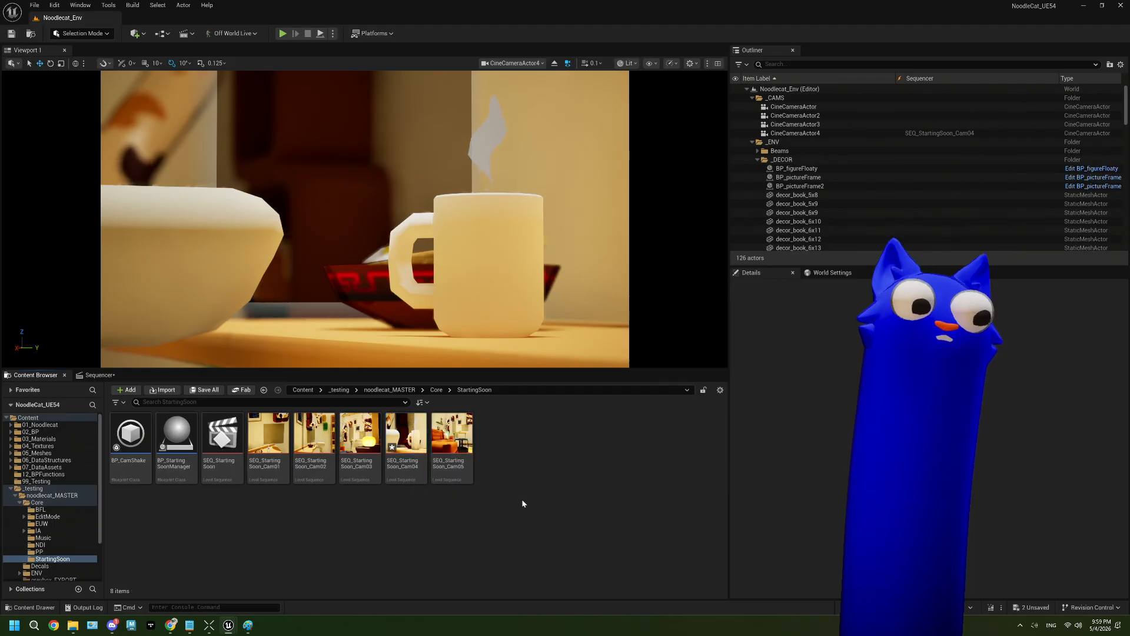
pyautogui.hotkey('ctrl', 'shift', 's')
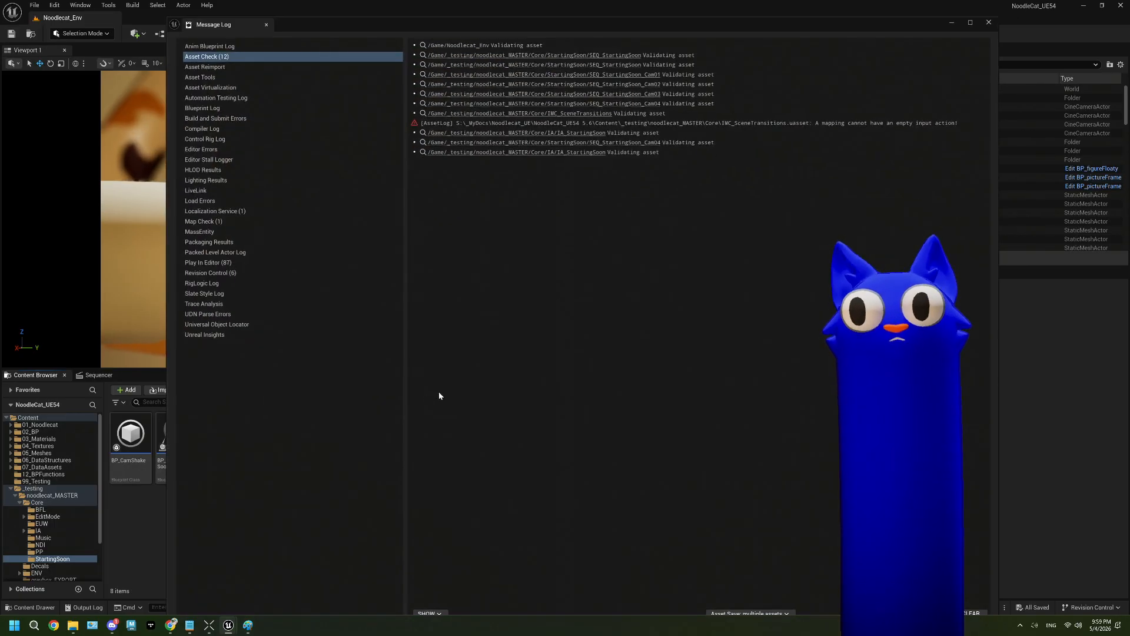
pyautogui.click(989, 22)
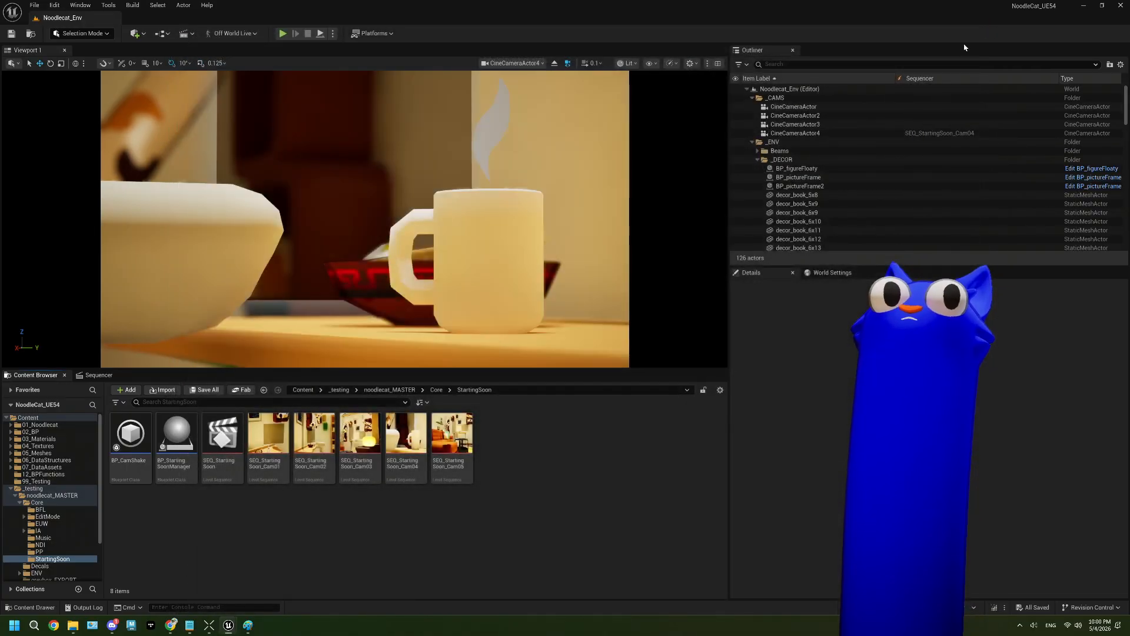
# Open IMC_SceneTransitions from the Core folder and map IA_StartingSoon to Gamepad Face Button Top
pyautogui.click(436, 390)
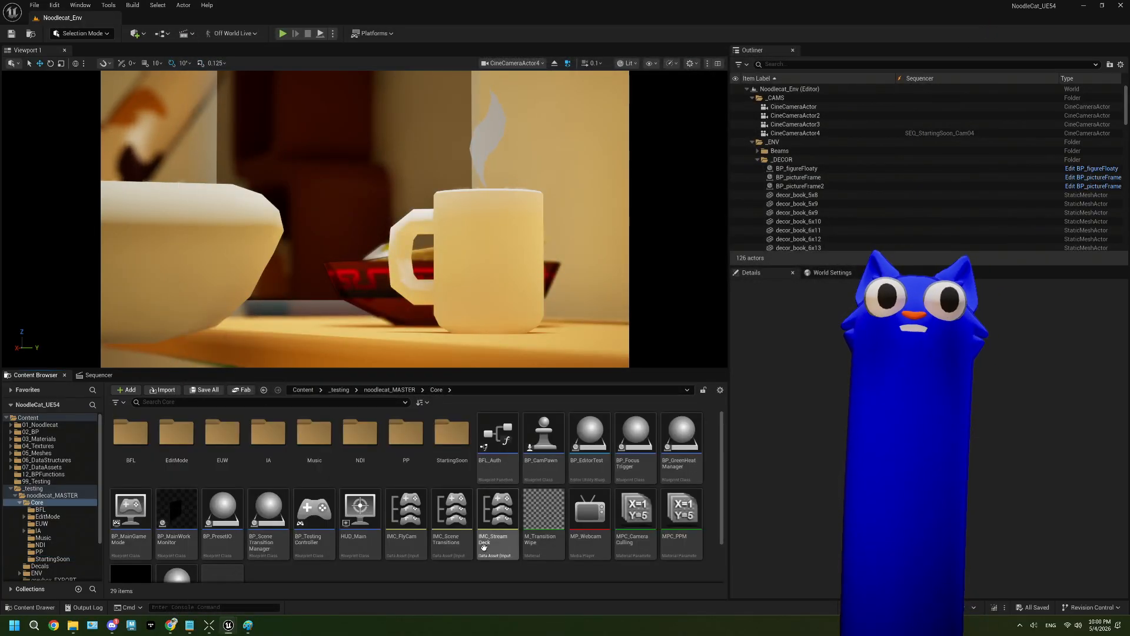
pyautogui.doubleClick(464, 525)
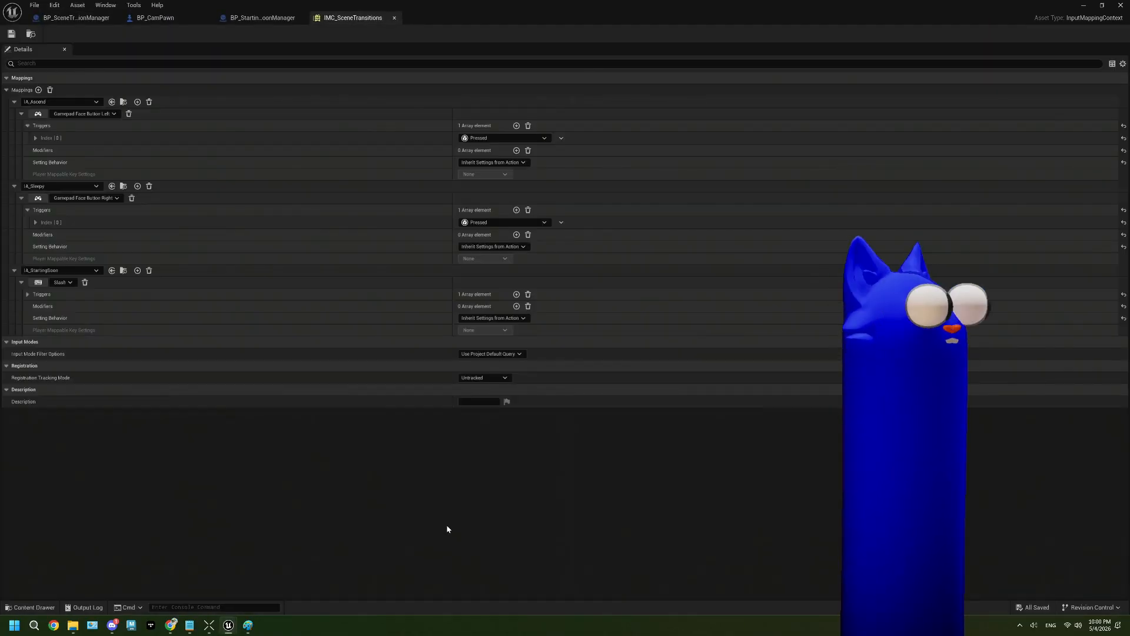
pyautogui.click(68, 283)
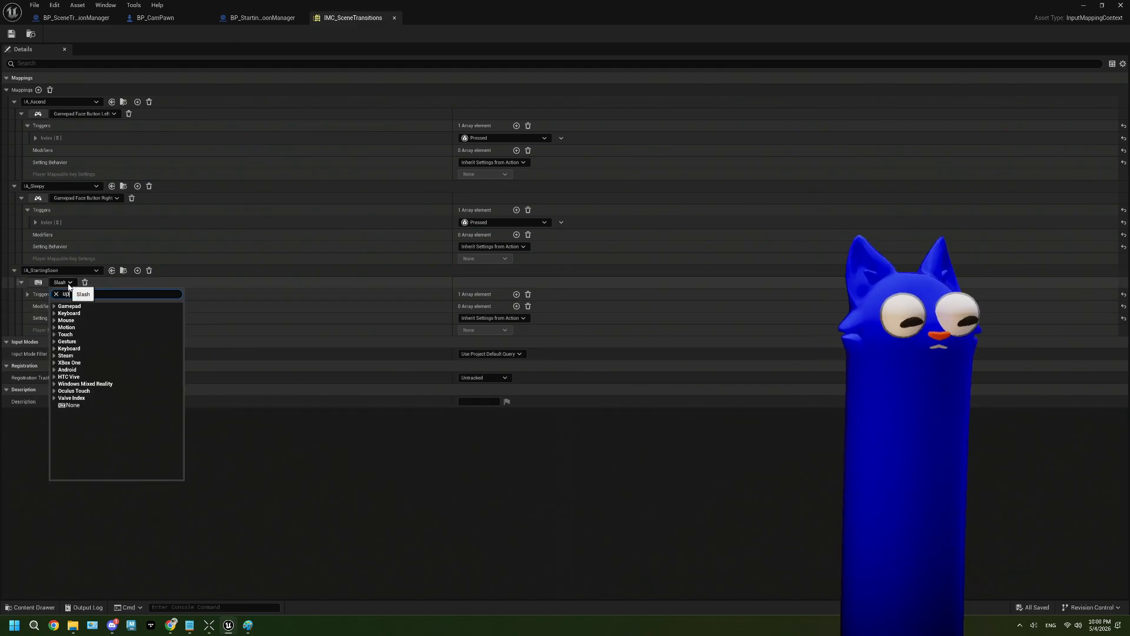
pyautogui.write('up')
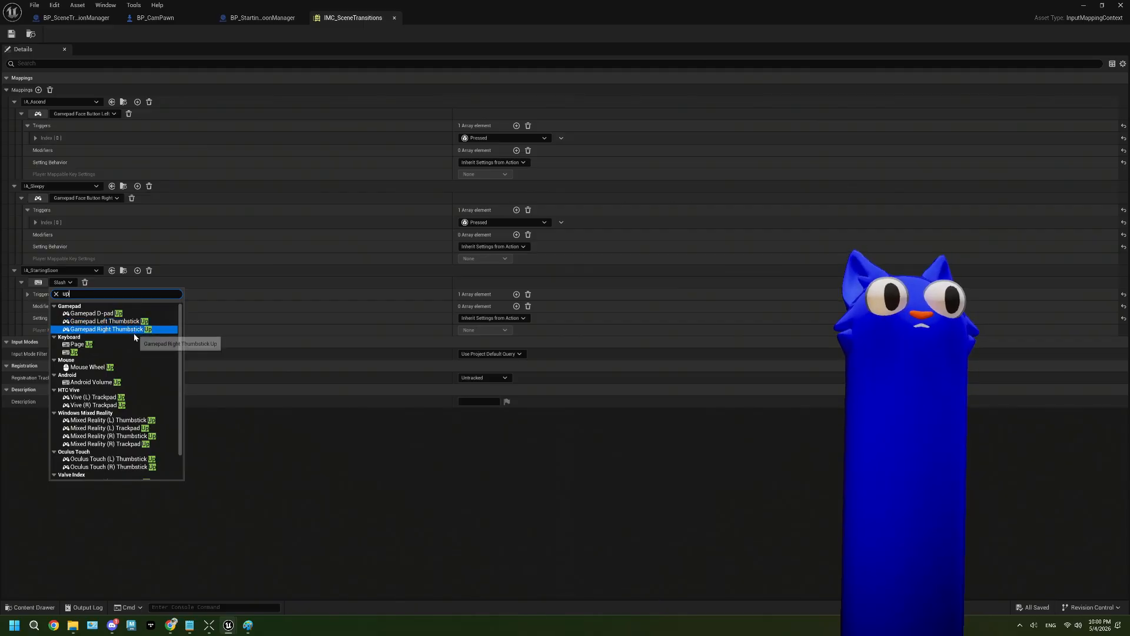
pyautogui.press('BackSpace')
pyautogui.press('BackSpace')
pyautogui.write('top')
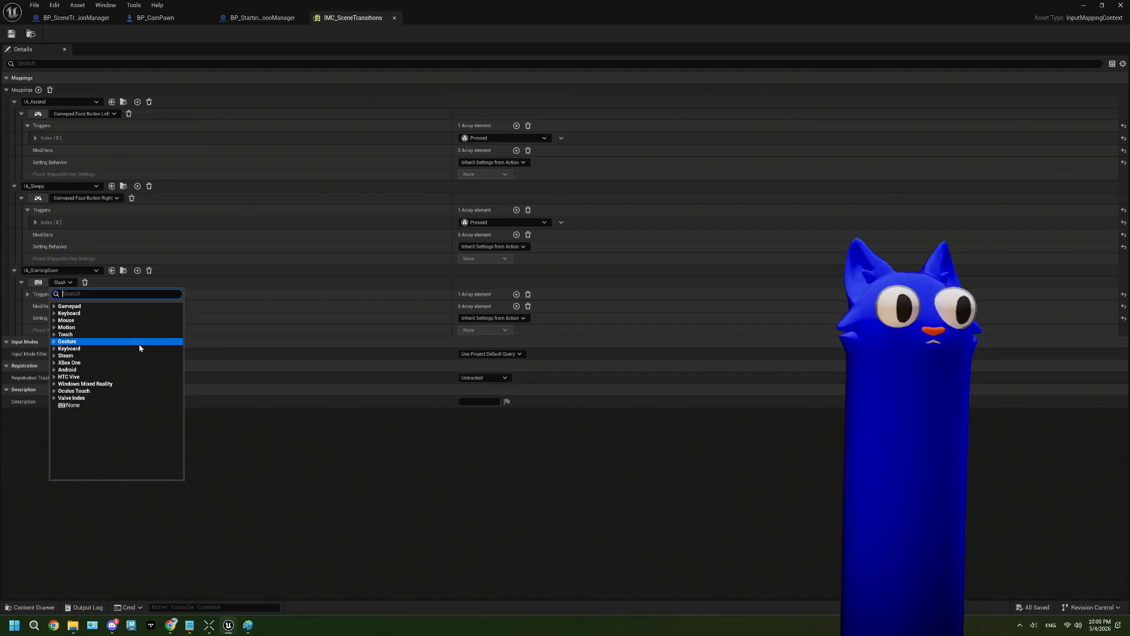
pyautogui.click(130, 314)
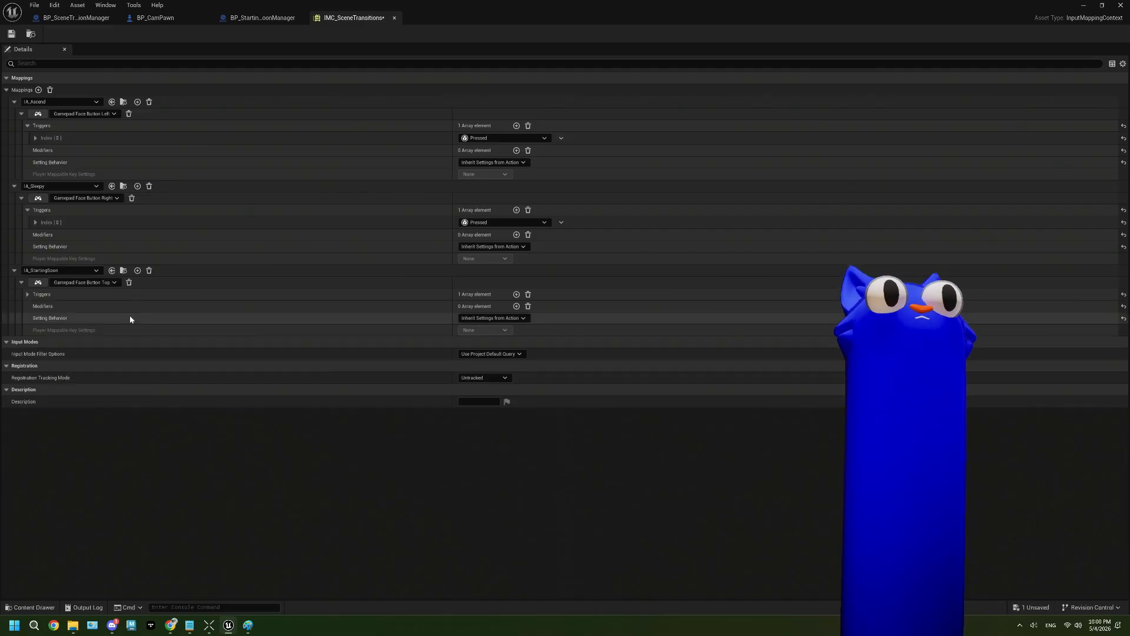
# Save IMC_SceneTransitions and dismiss the Message Log
pyautogui.hotkey('ctrl', 's')
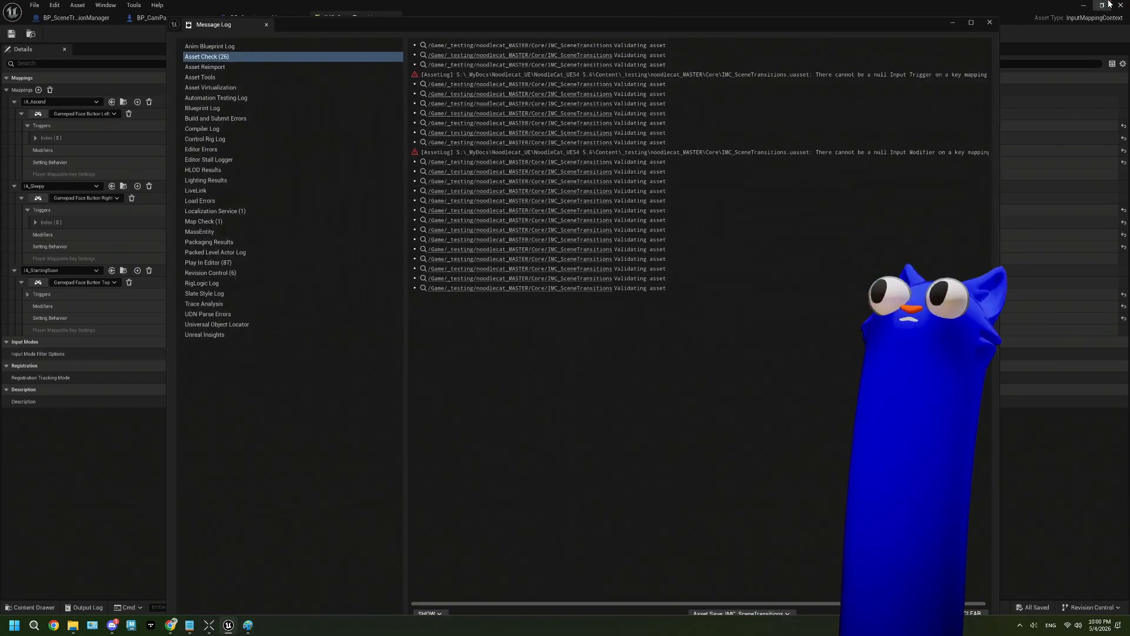
pyautogui.click(995, 24)
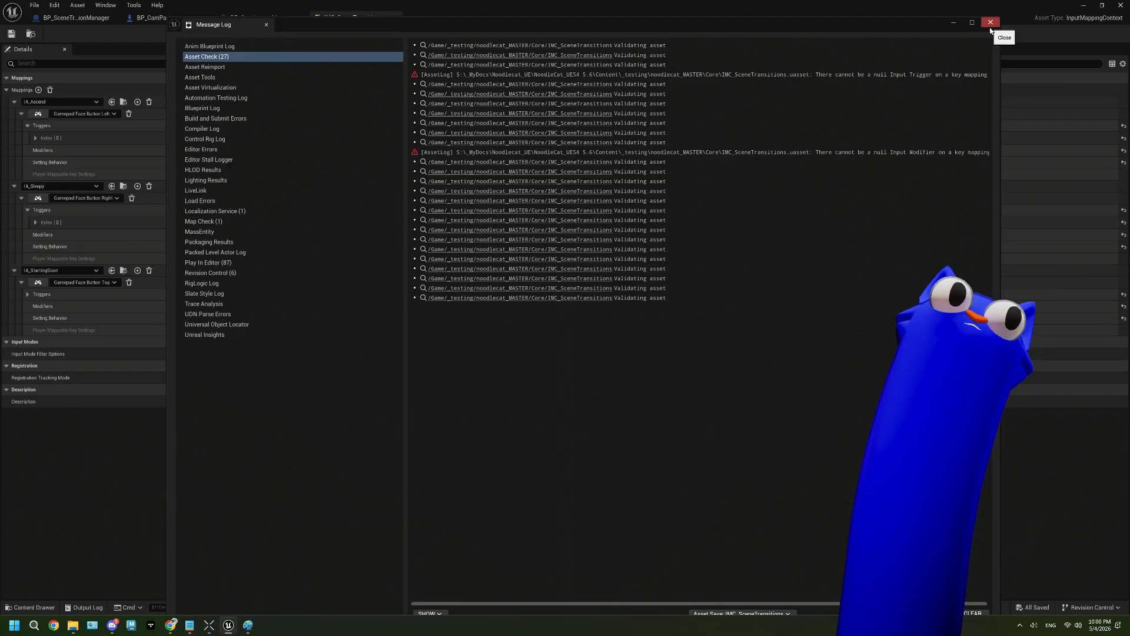
pyautogui.click(992, 26)
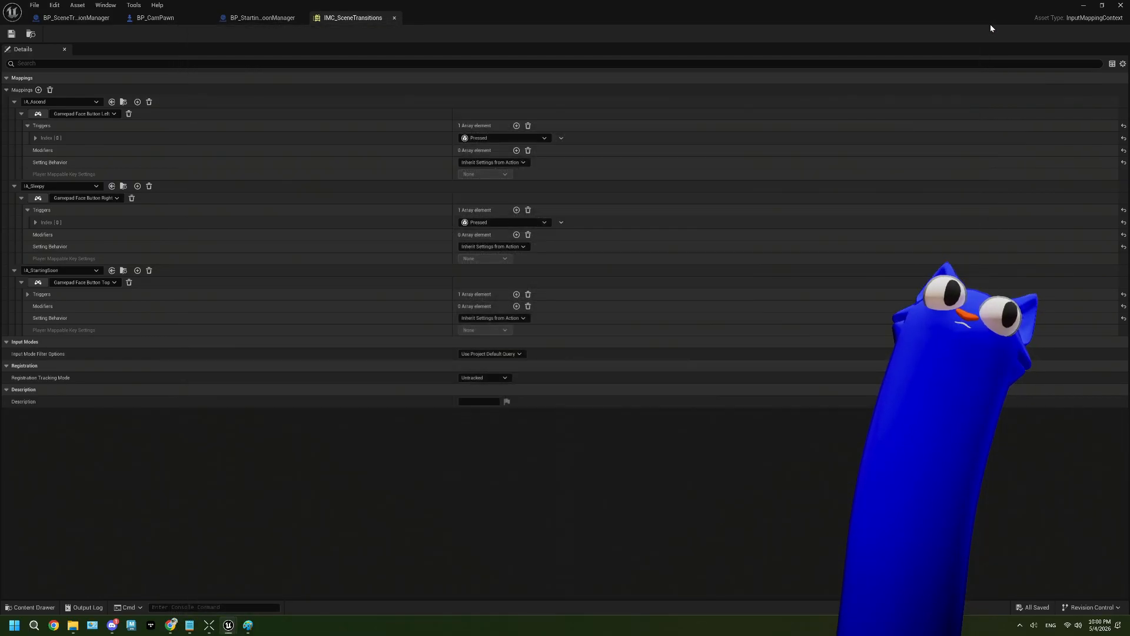
pyautogui.click(11, 34)
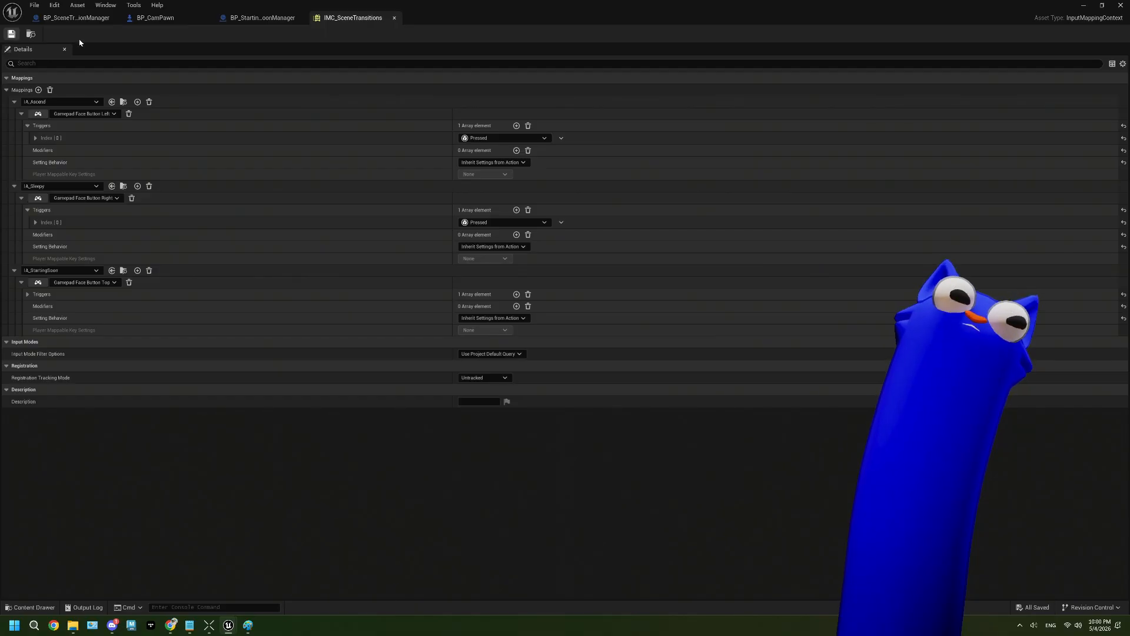
pyautogui.click(991, 24)
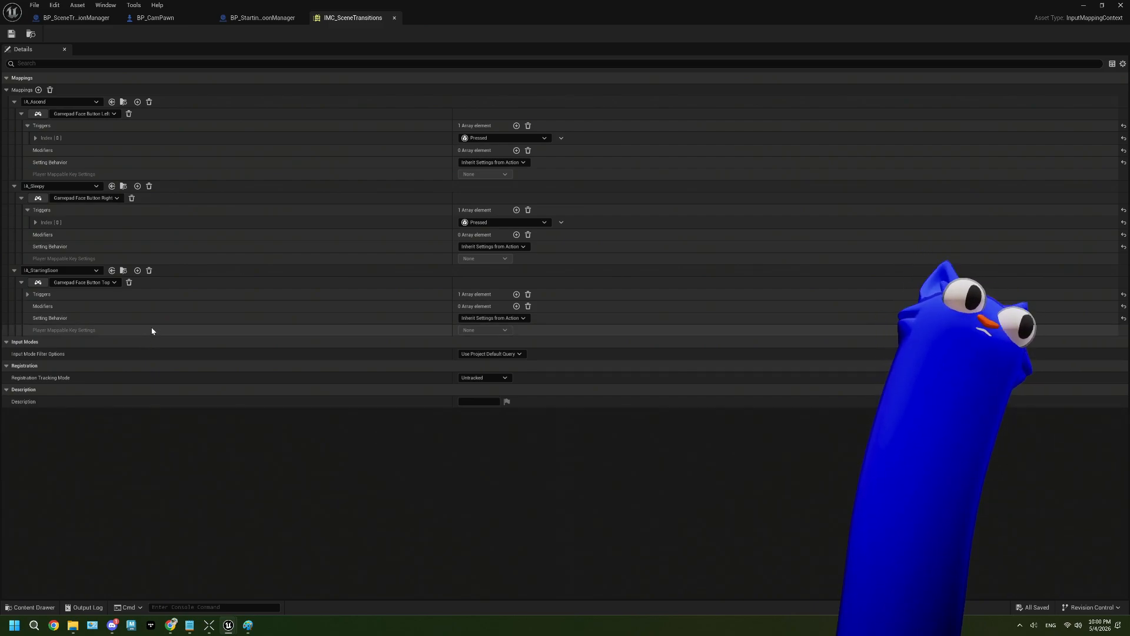
# Close IMC_SceneTransitions and get the Blueprint window out of the way to return to the Noodlecat_Env level
pyautogui.rightClick(167, 275)
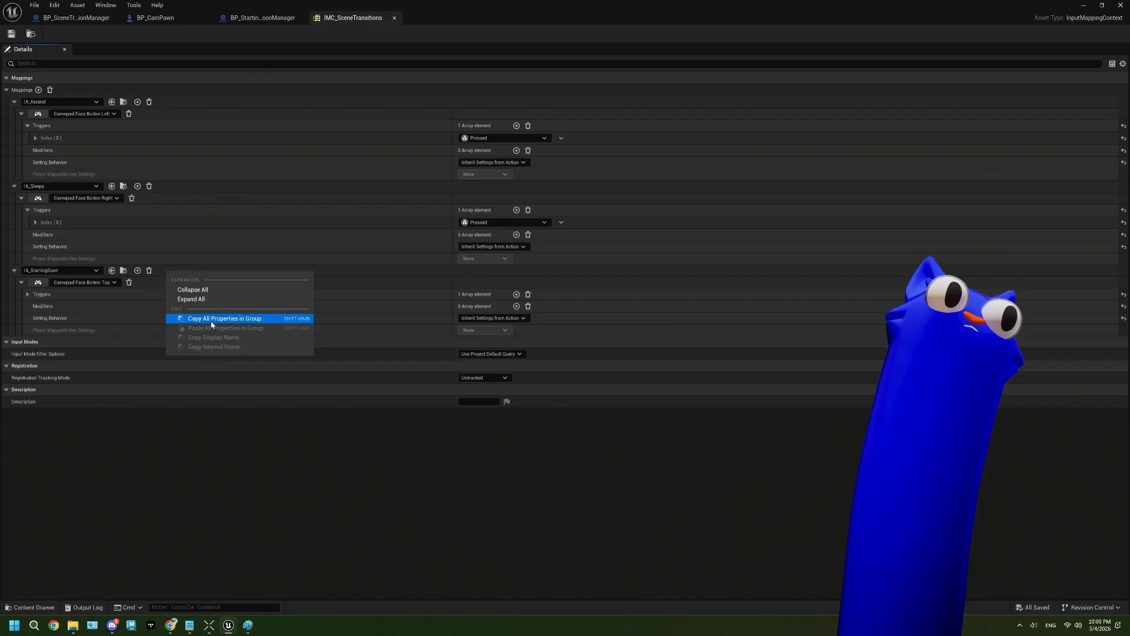
pyautogui.click(175, 266)
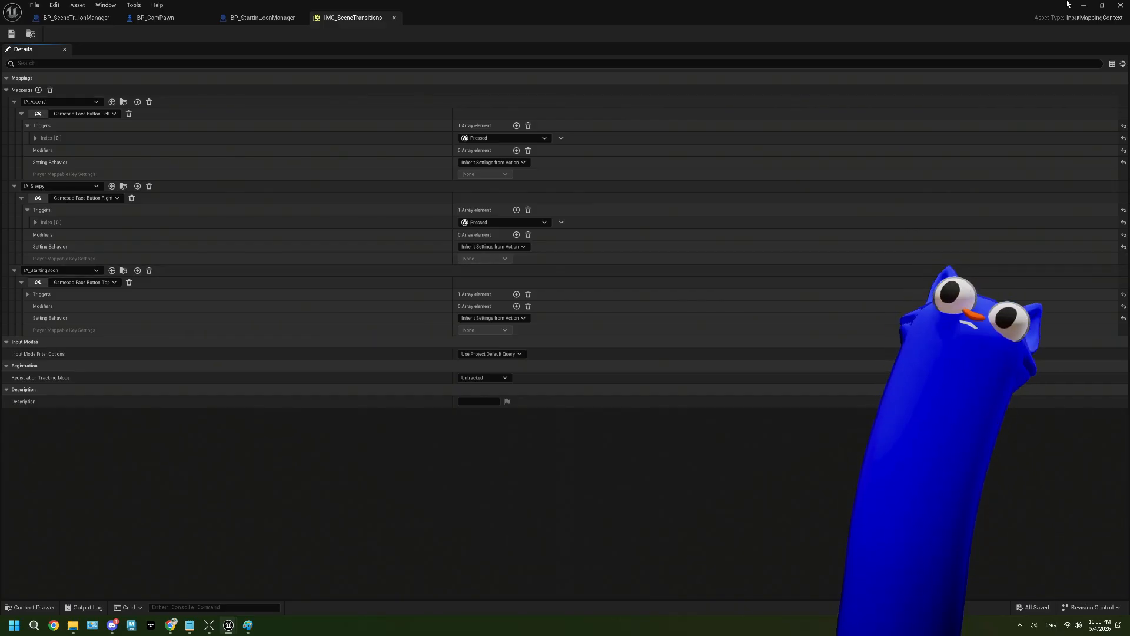
pyautogui.click(395, 18)
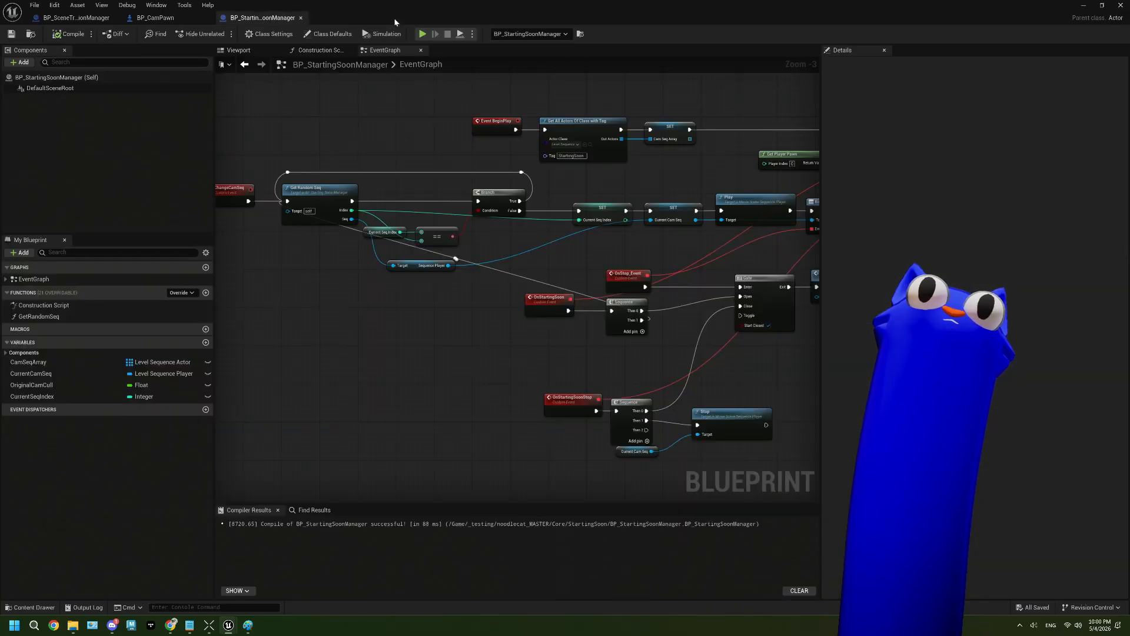
pyautogui.click(1084, 5)
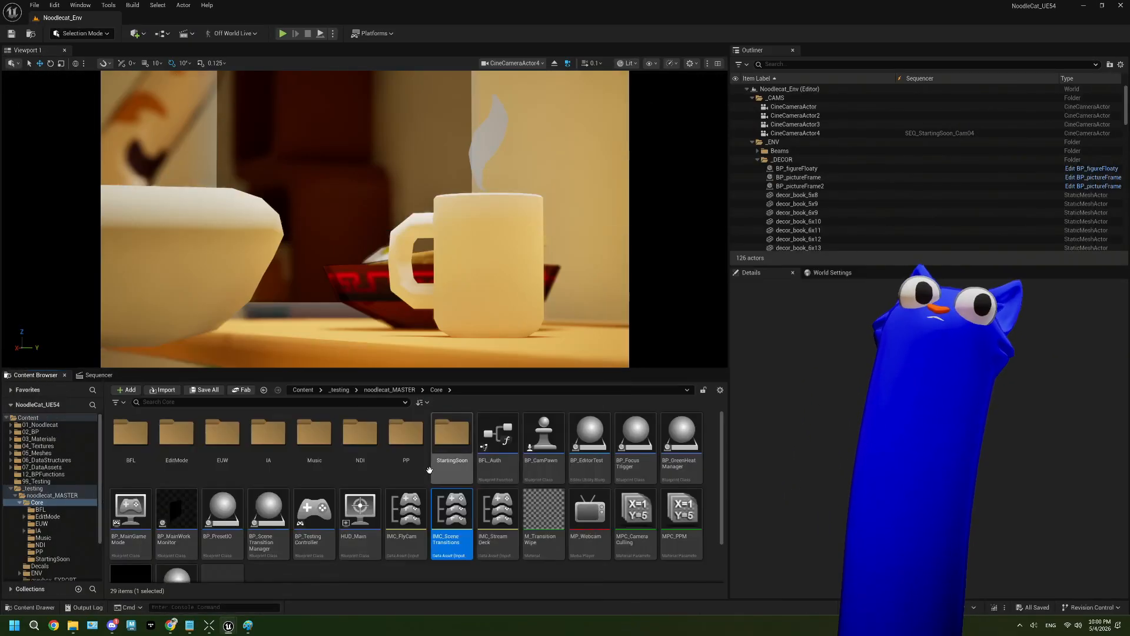
pyautogui.click(512, 568)
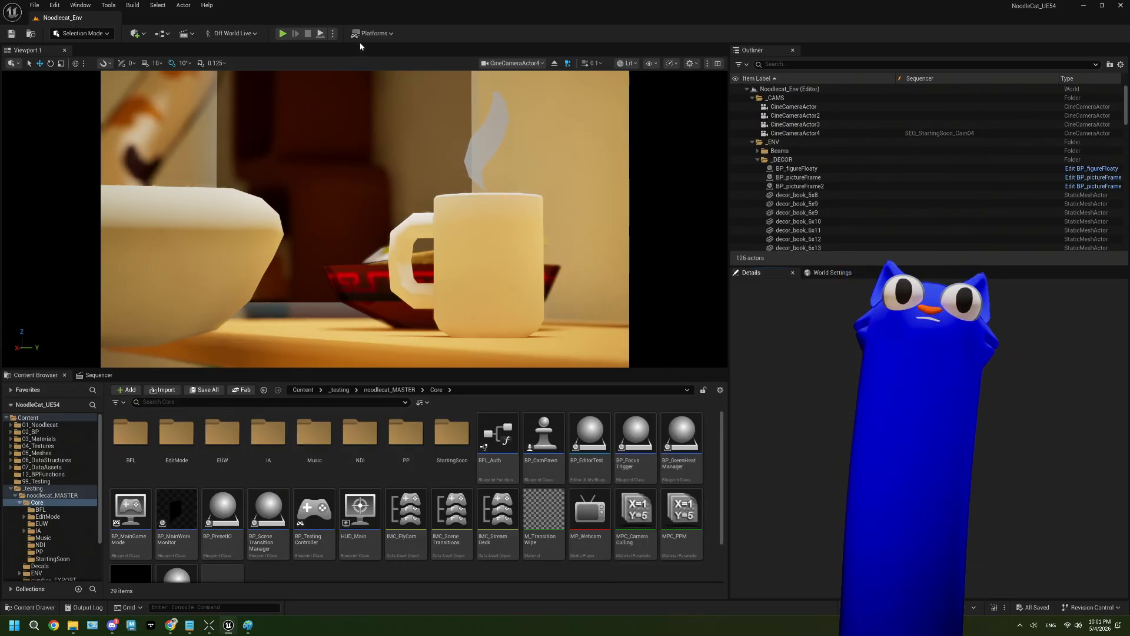
# Start packaging the project for Windows and browse up to the _GameBuilds folder for the output location
pyautogui.click(373, 34)
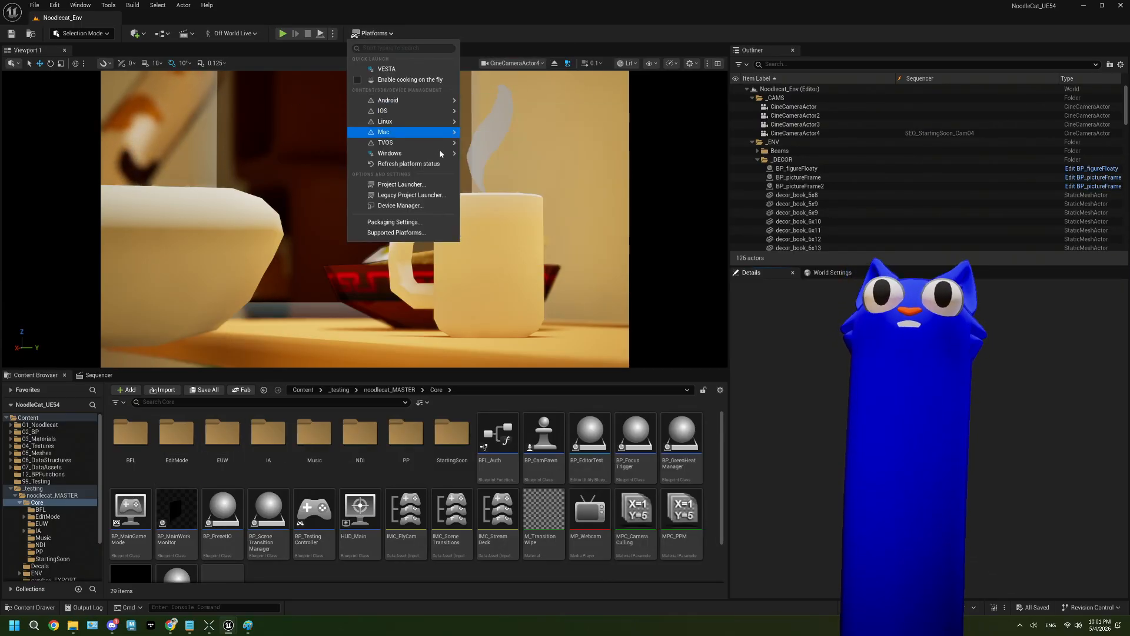
pyautogui.moveTo(392, 153)
pyautogui.click(521, 174)
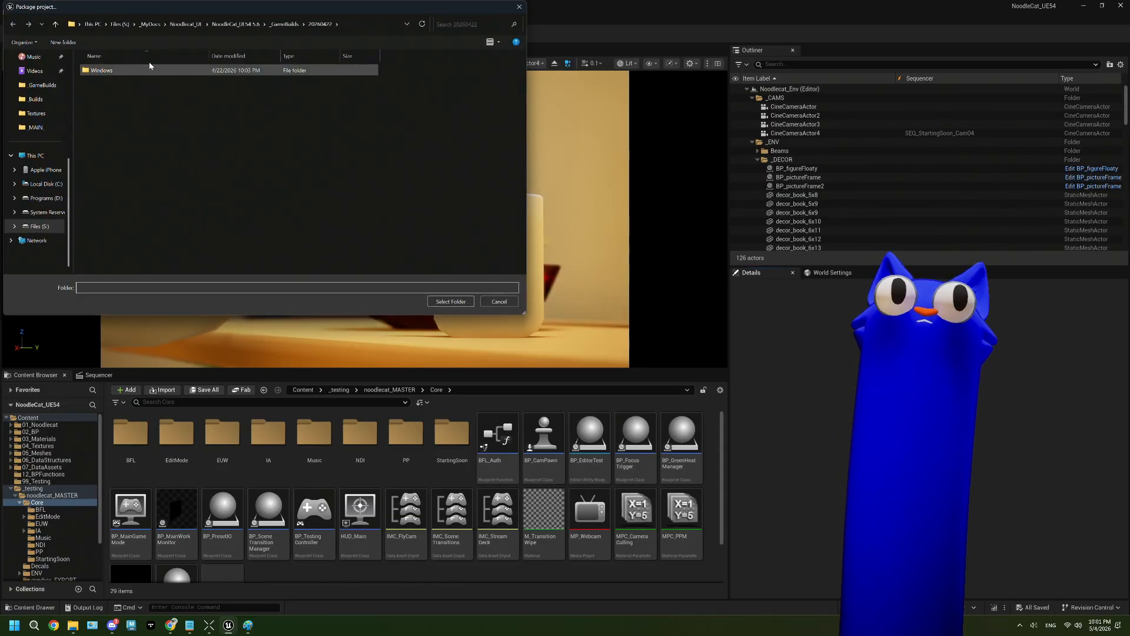
pyautogui.click(284, 26)
# Create a folder named 20260504 in _GameBuilds and package the project into it
pyautogui.rightClick(408, 236)
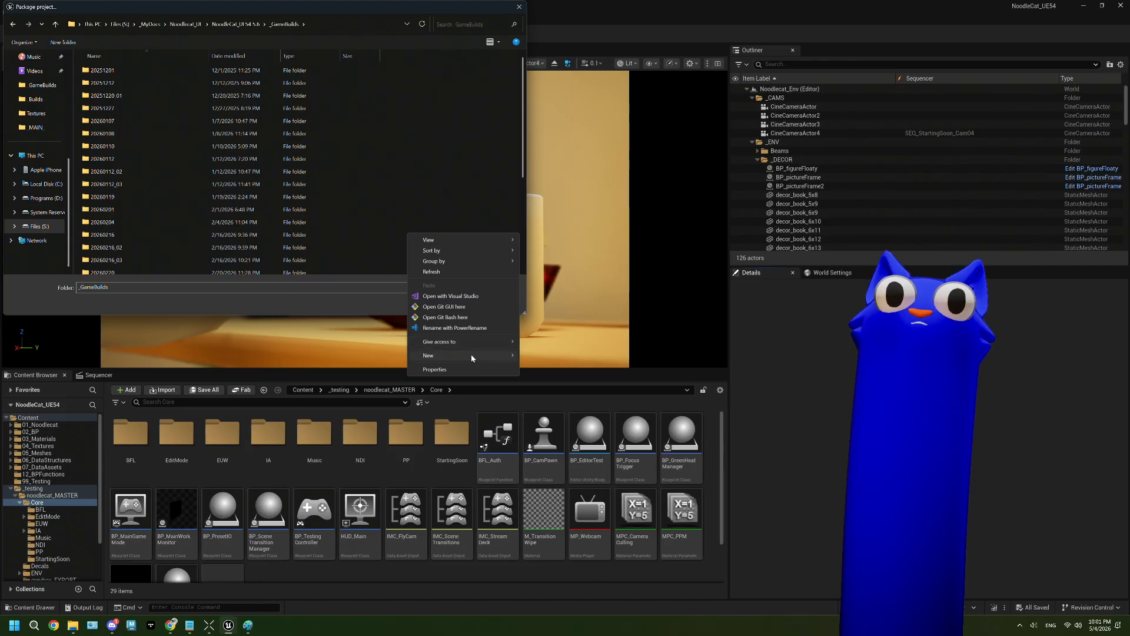
pyautogui.moveTo(472, 358)
pyautogui.click(547, 355)
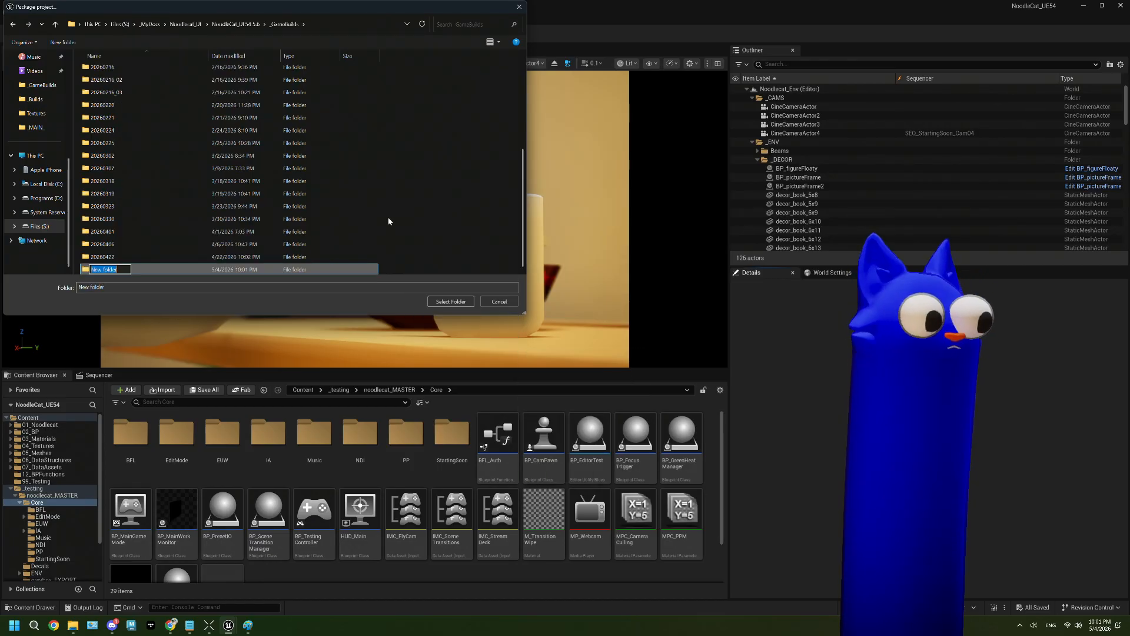
pyautogui.write('20260')
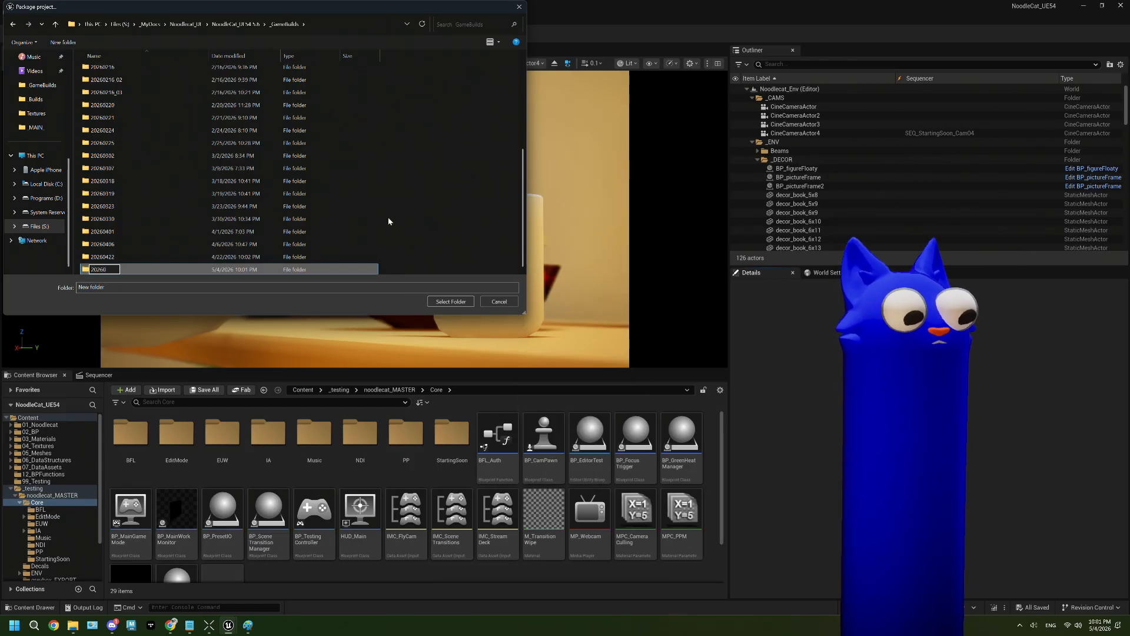
pyautogui.write('5')
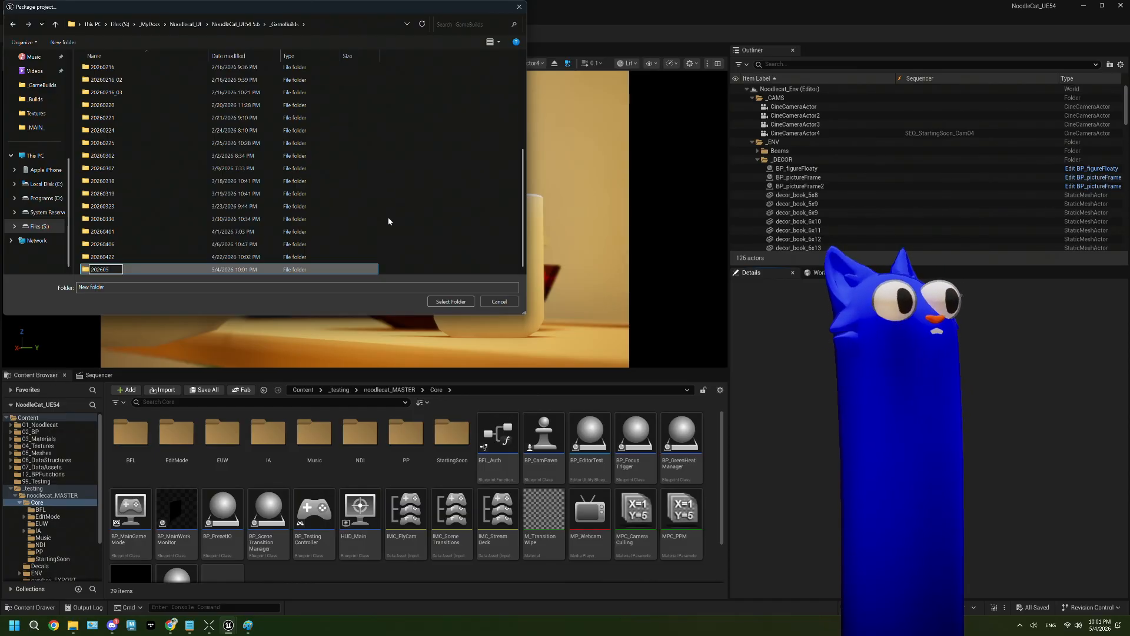
pyautogui.write('04')
pyautogui.press('Return')
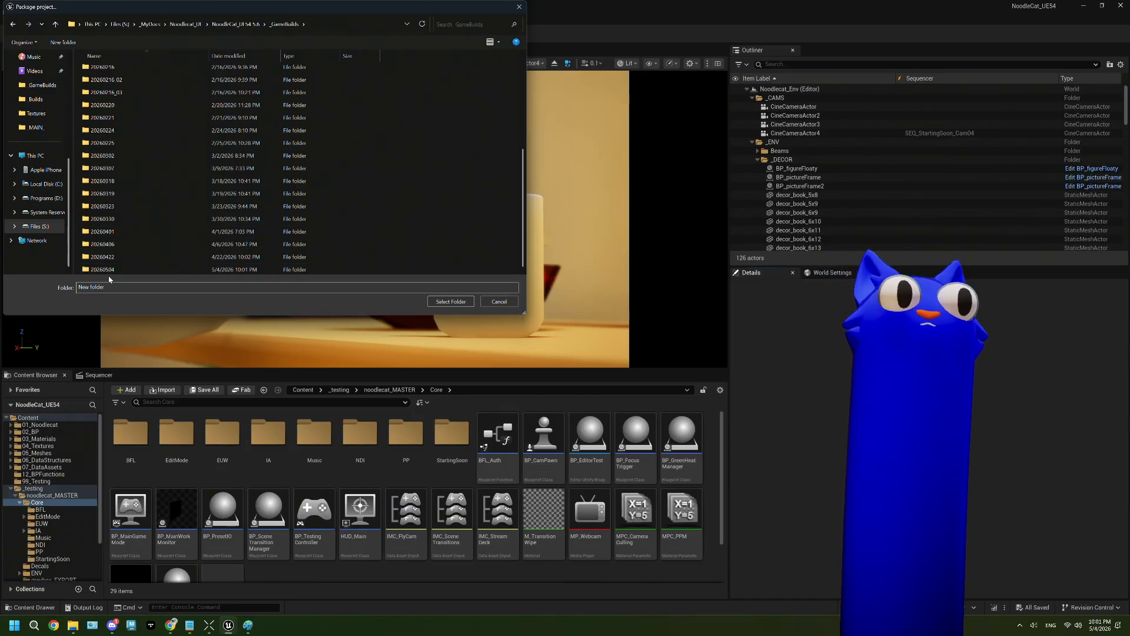
pyautogui.doubleClick(109, 271)
pyautogui.click(468, 304)
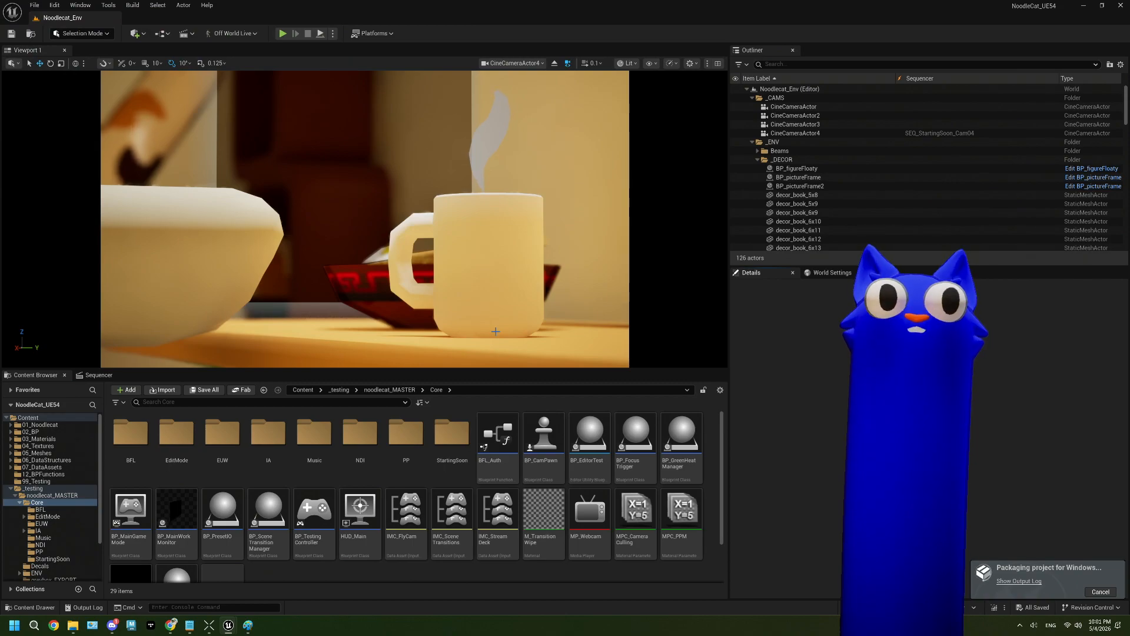